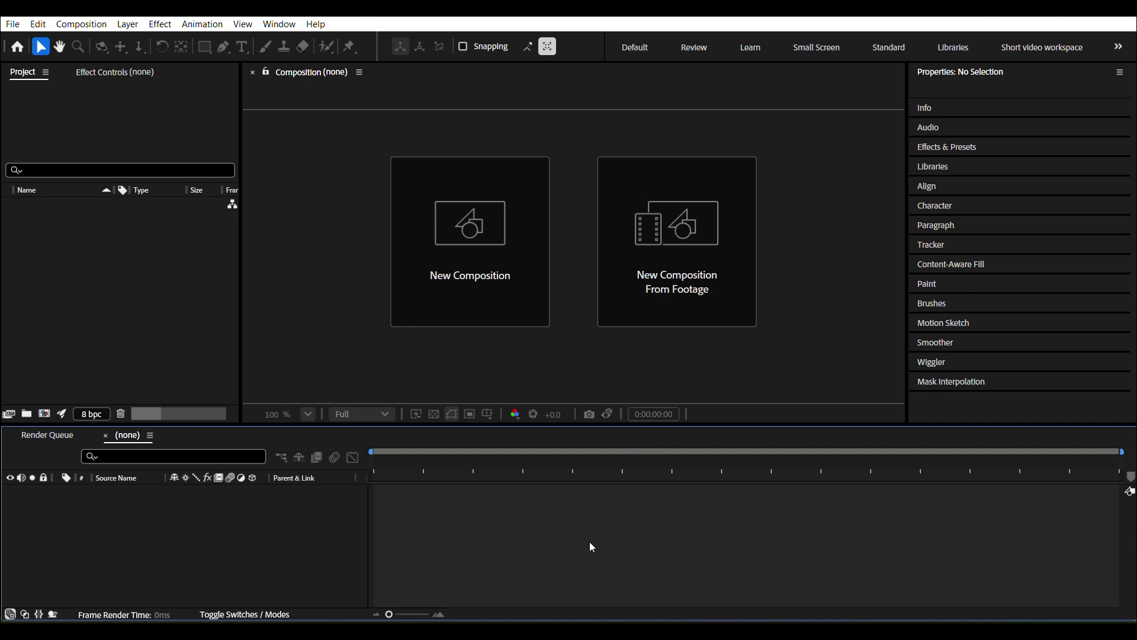
Open the GEOlayers 3 extension panel and reposition its floating window
left_click(302, 318)
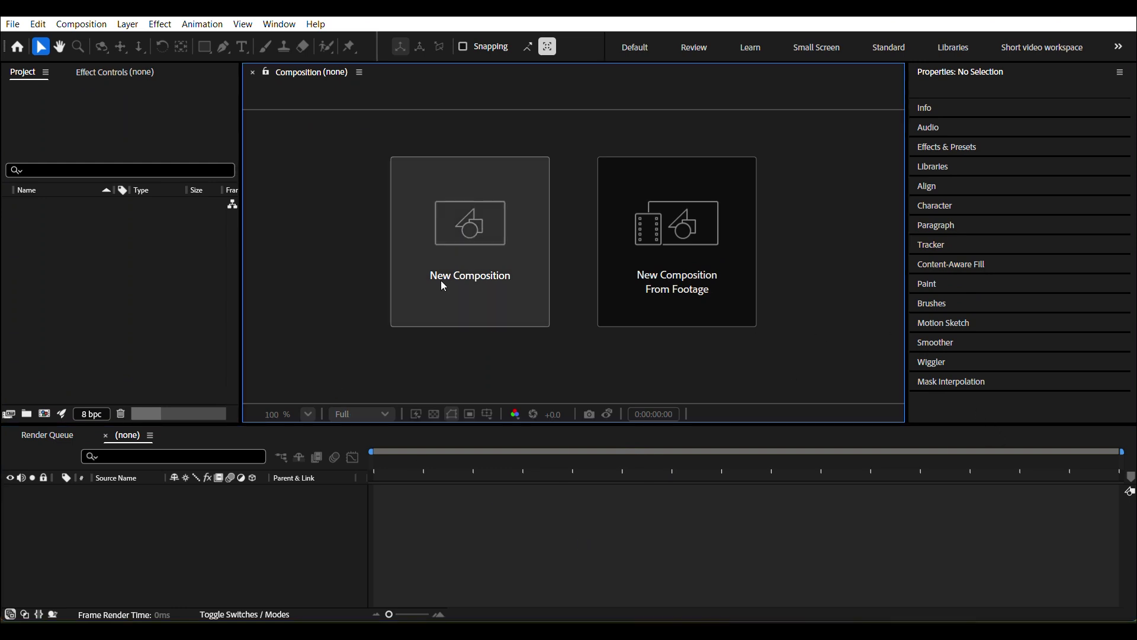
left_click(279, 25)
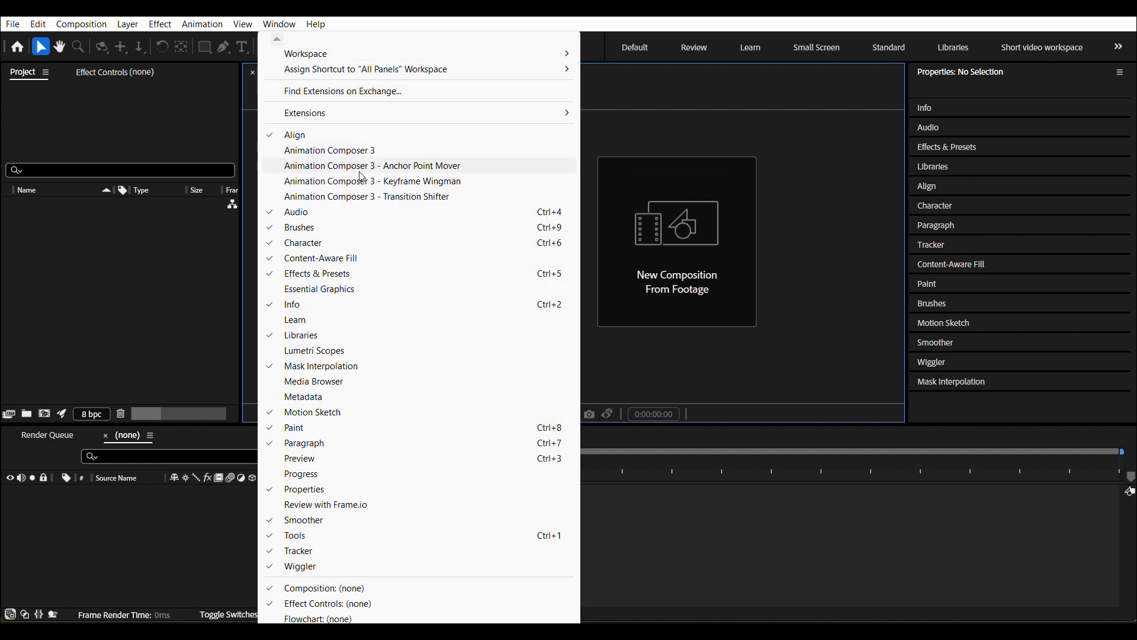
mouse_move(475, 122)
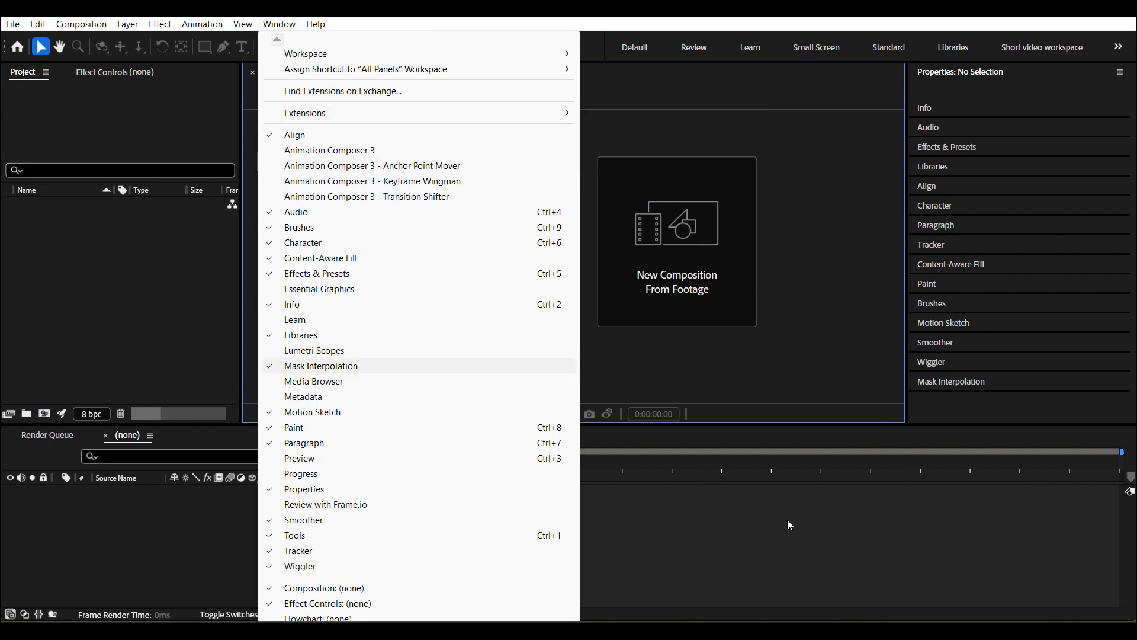
left_click(674, 136)
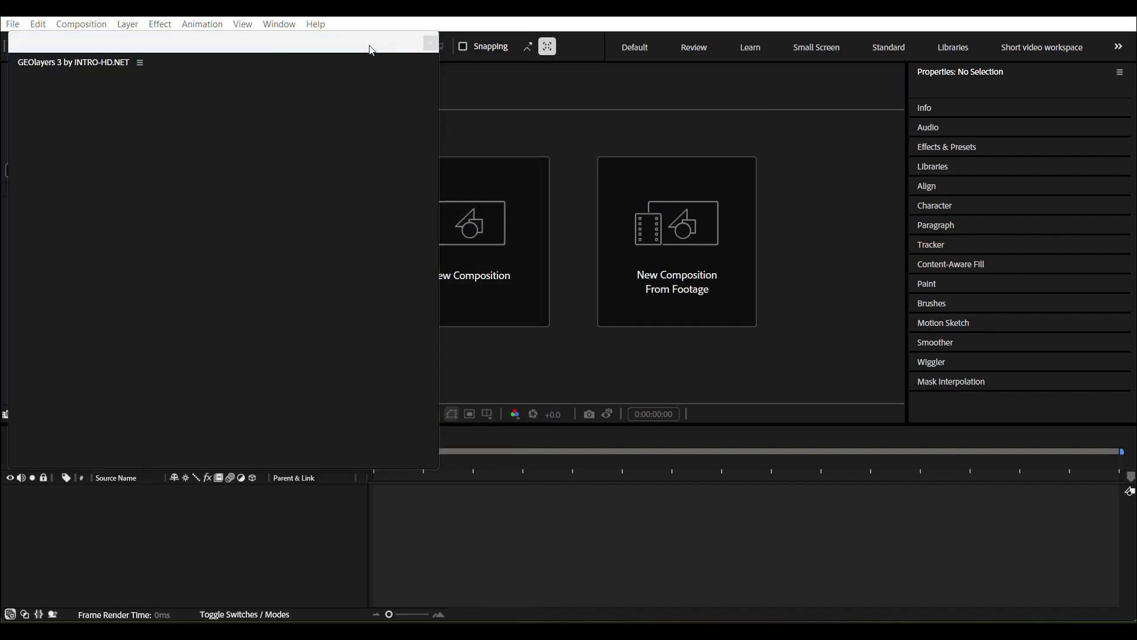
left_click_drag(357, 57, 361, 45)
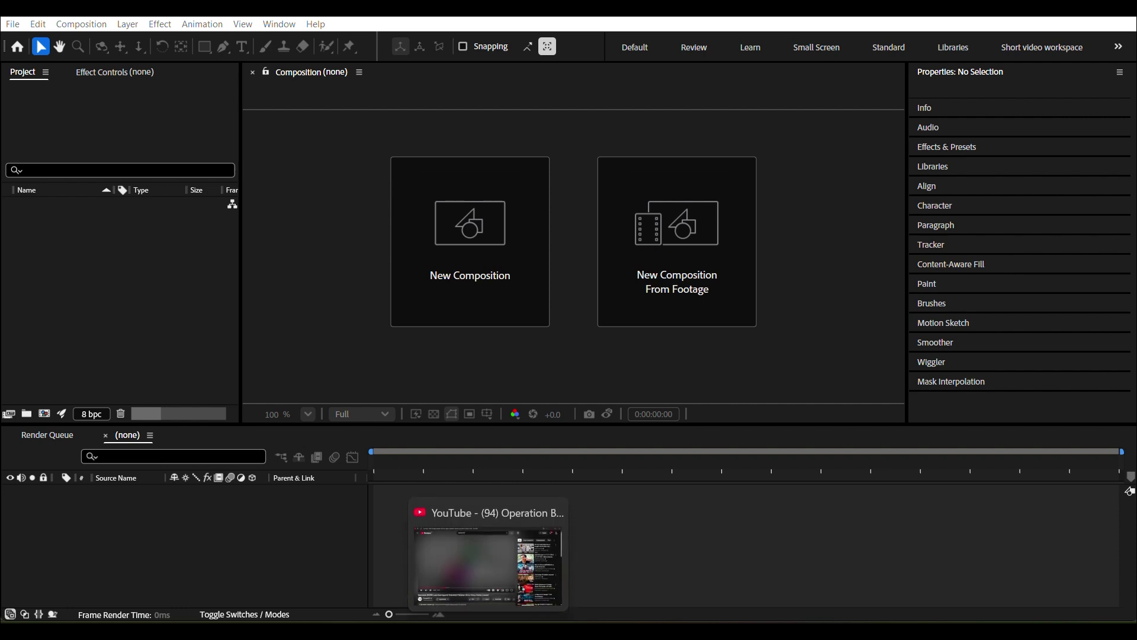
Switch to the YouTube video and examine its country map animation with the American flag around 2:26
left_click(459, 631)
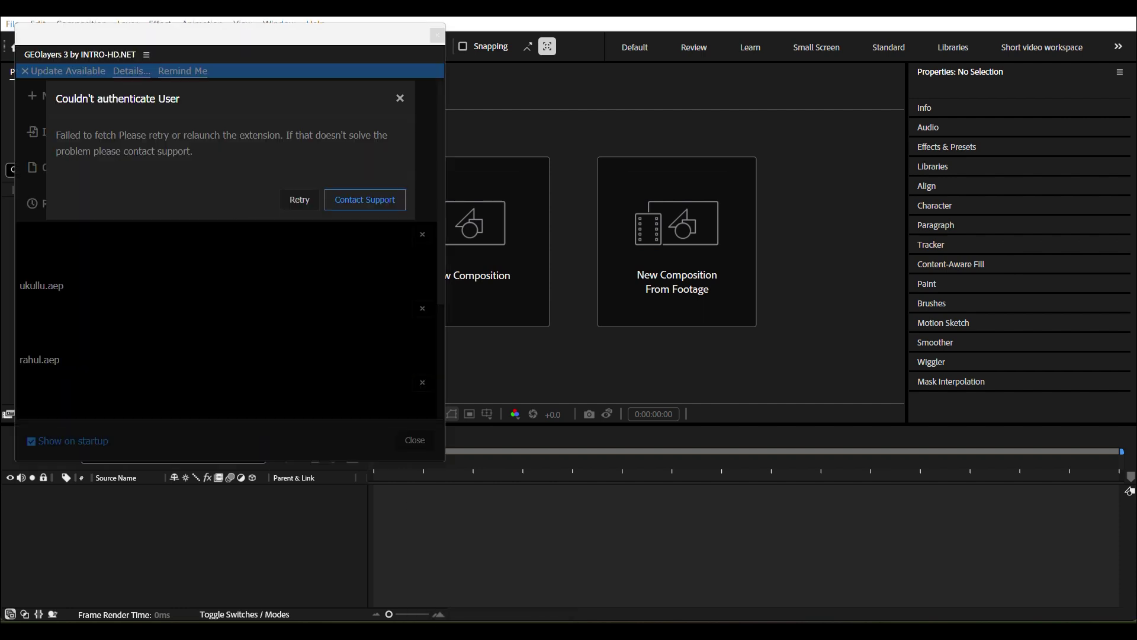
left_click(519, 620)
left_click(307, 330)
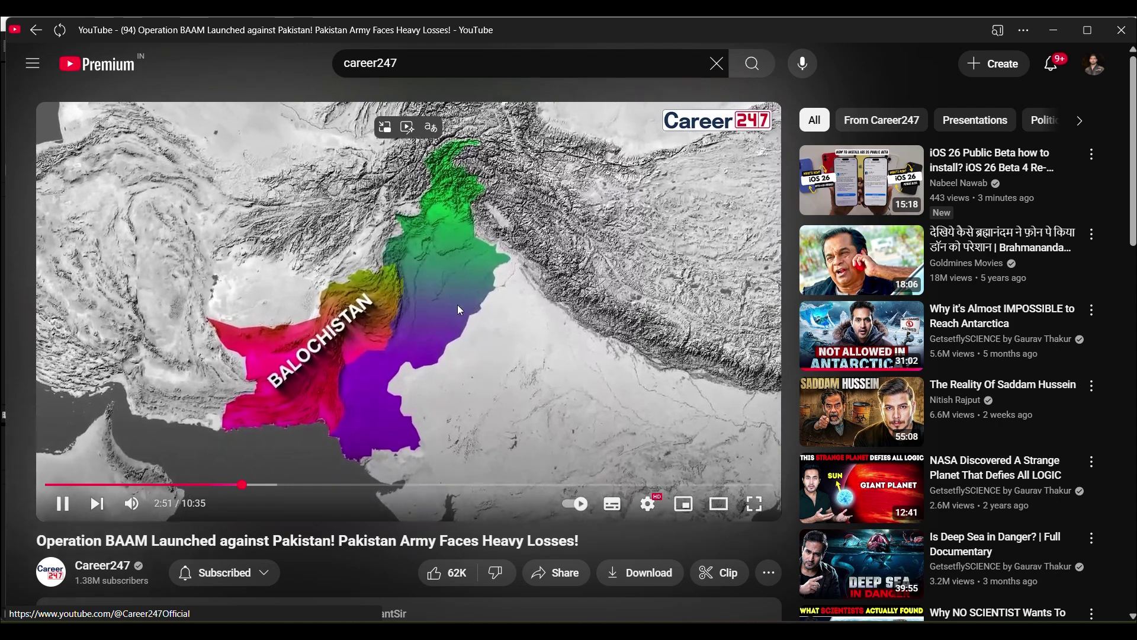
left_click(459, 322)
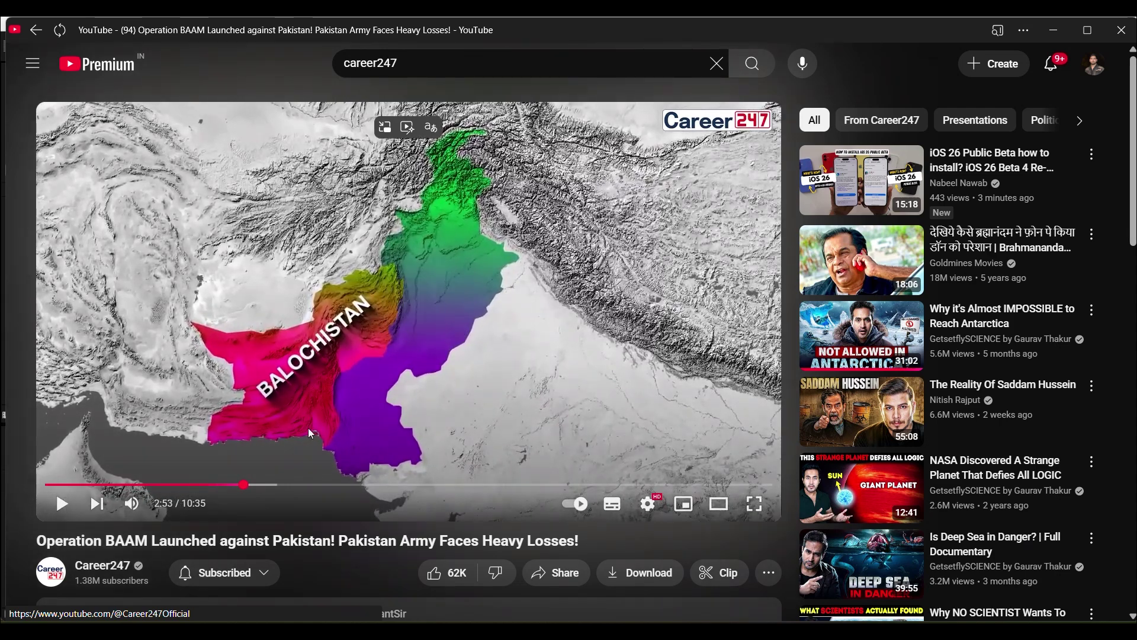
left_click(213, 485)
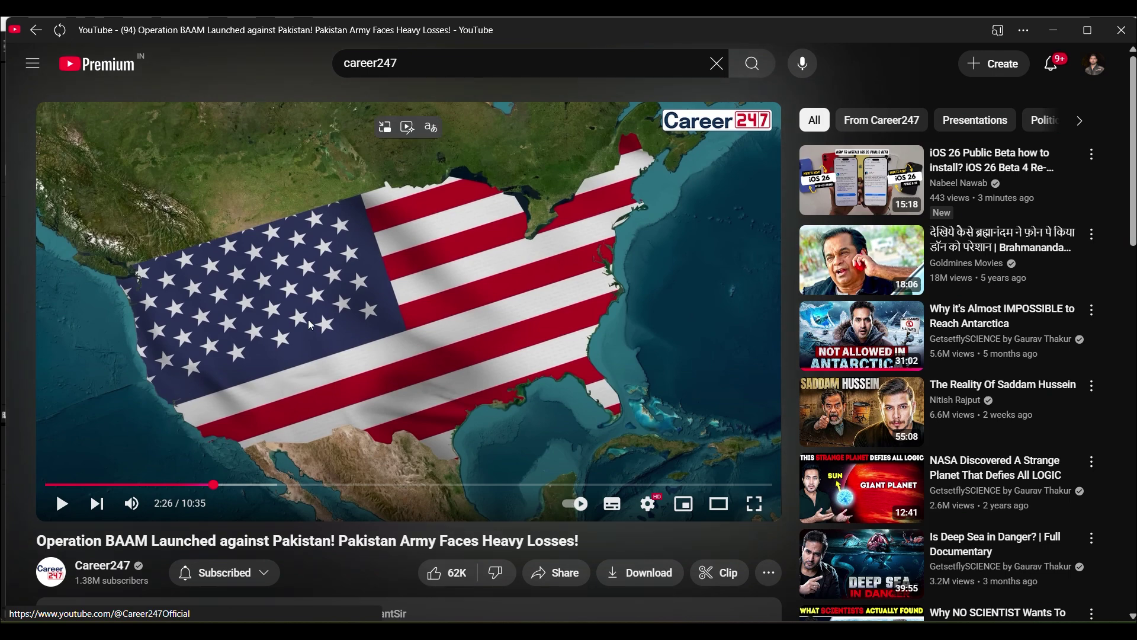
left_click(495, 326)
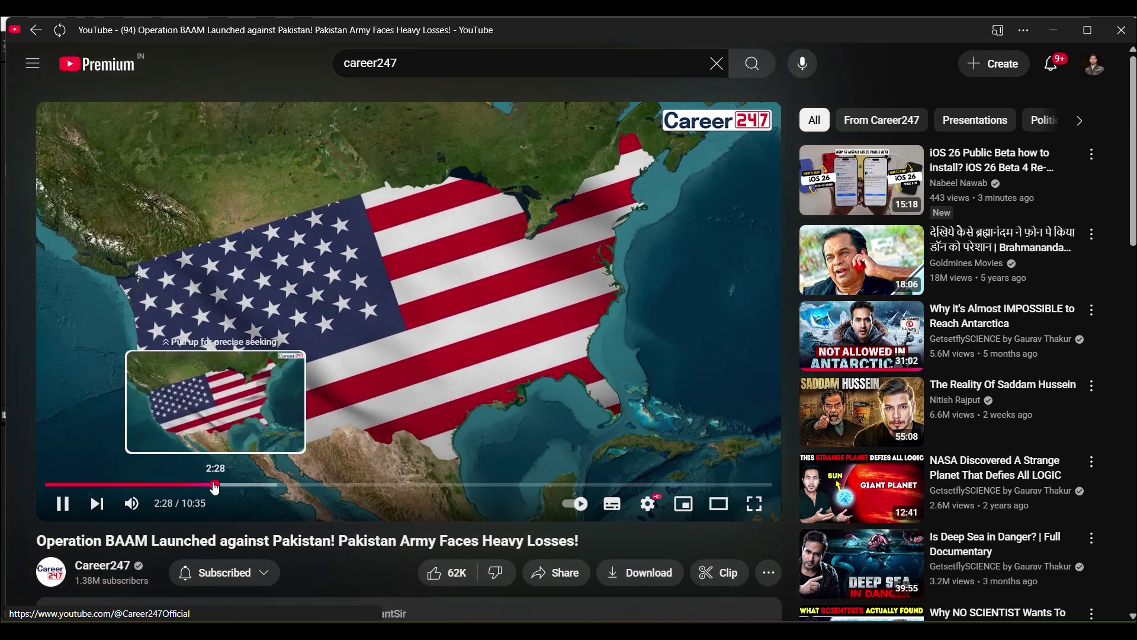
left_click_drag(205, 489, 219, 487)
left_click(394, 333)
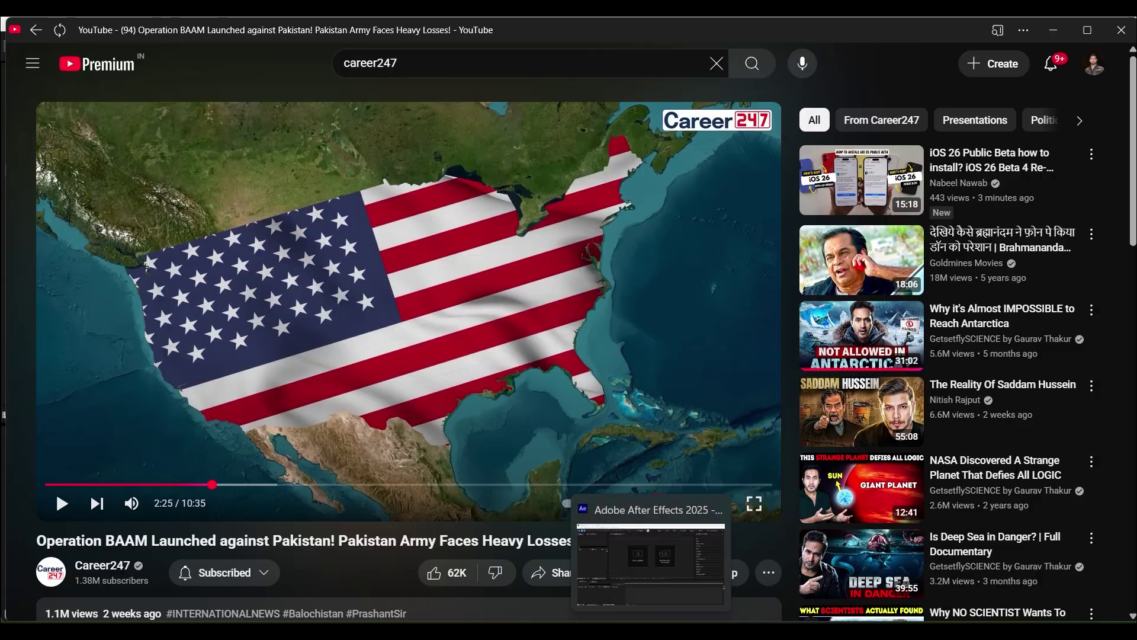
Switch back to After Effects, dismiss the GEOlayers authentication error and look through the recent projects
left_click(652, 518)
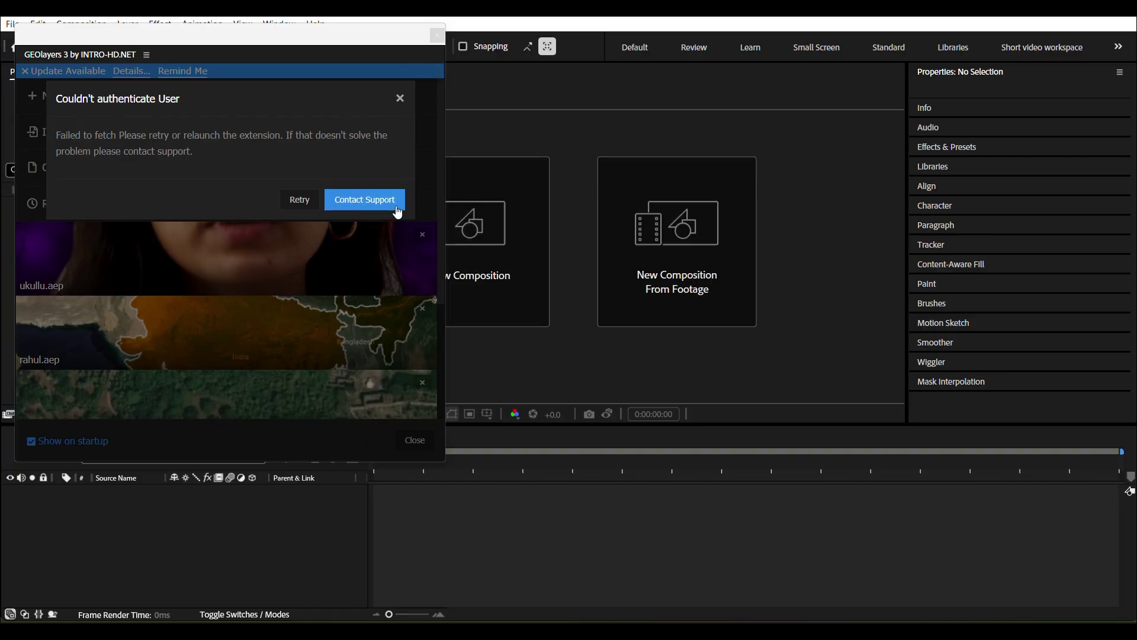
left_click(403, 103)
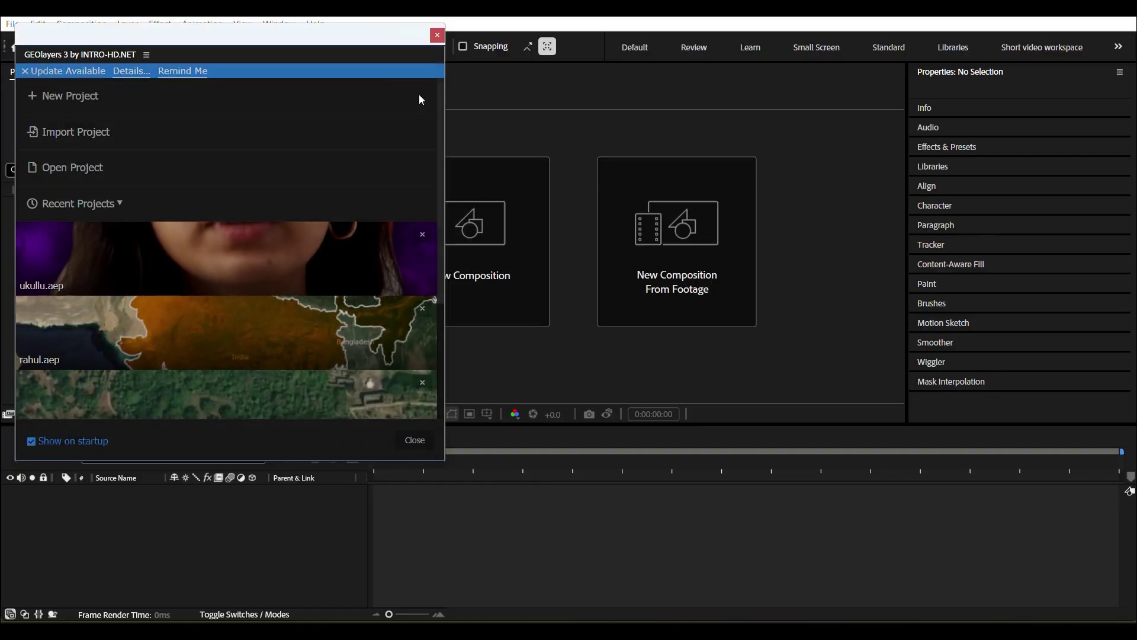
scroll(322, 399, "down", 5)
scroll(327, 379, "up", 4)
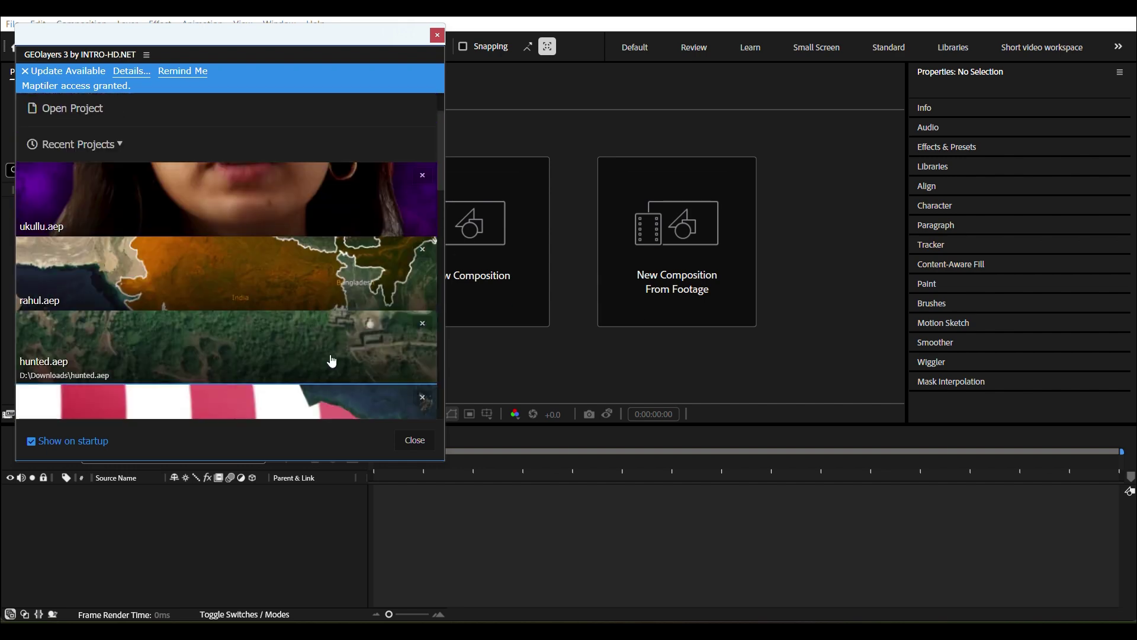
scroll(332, 359, "up", 3)
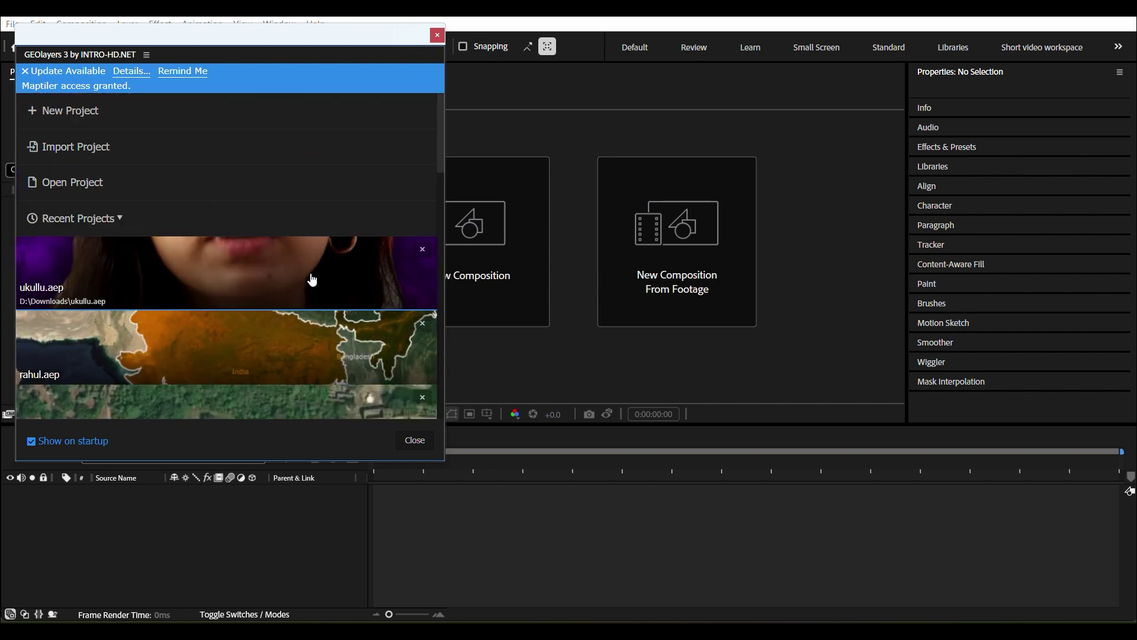
Widen and reposition the GEOlayers window, and dismiss its update notice
left_click_drag(452, 148, 458, 229)
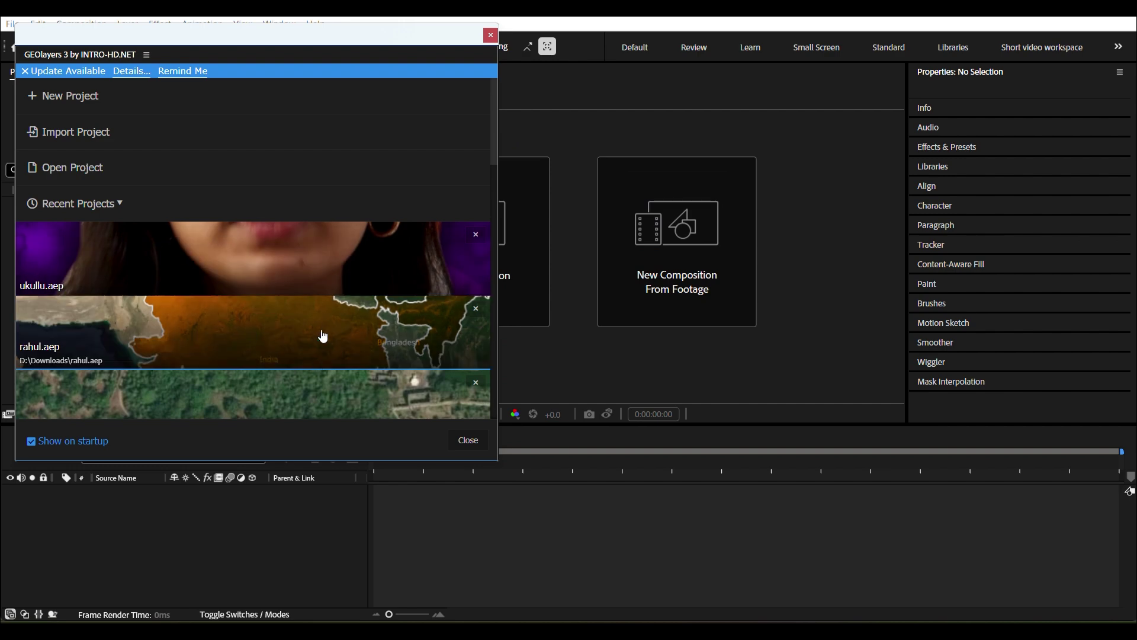
scroll(299, 343, "down", 3)
scroll(312, 349, "up", 3)
left_click_drag(381, 45, 409, 126)
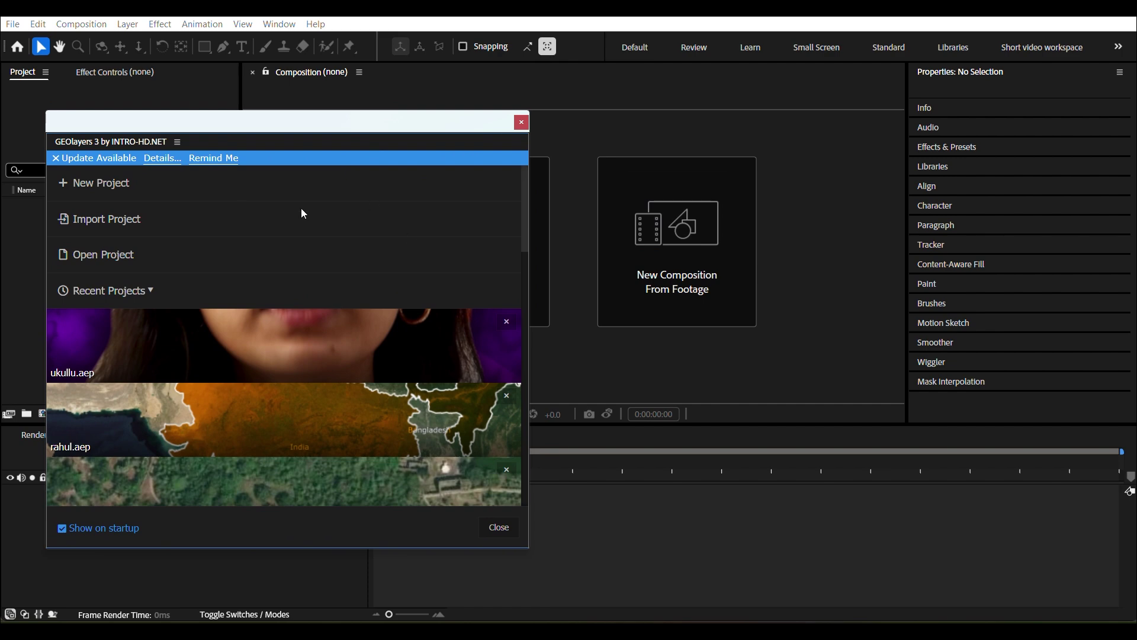
left_click(56, 159)
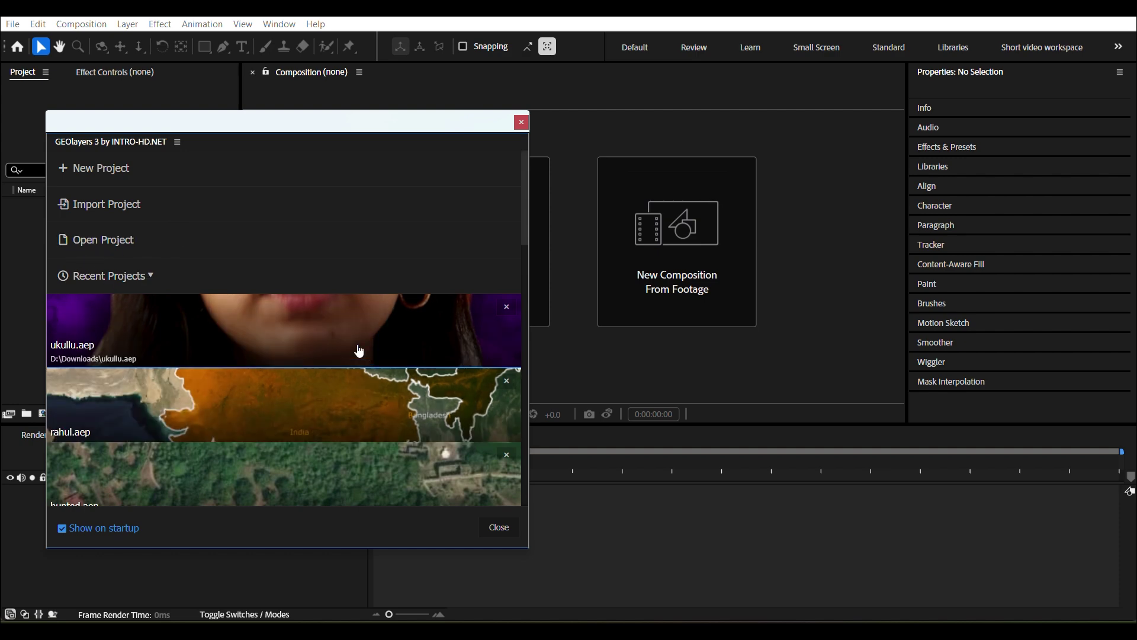
Start a new GEOlayers project and set the mapcomp's frame rate to 30 fps, continuing to the imagery selection
scroll(357, 415, "down", 5)
scroll(358, 435, "up", 5)
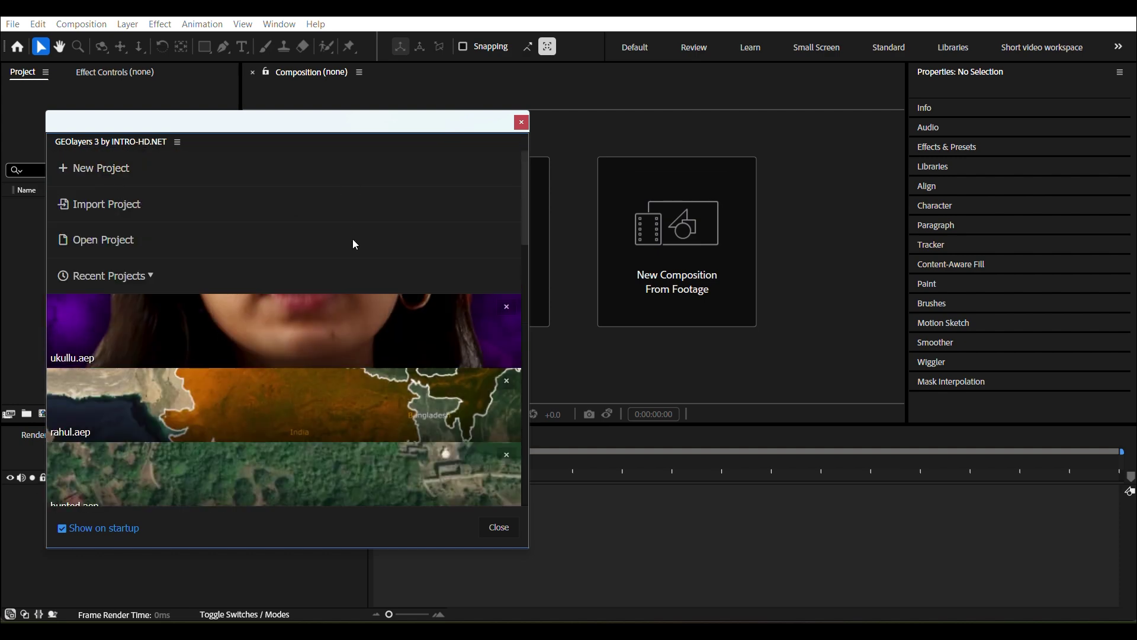
left_click(72, 170)
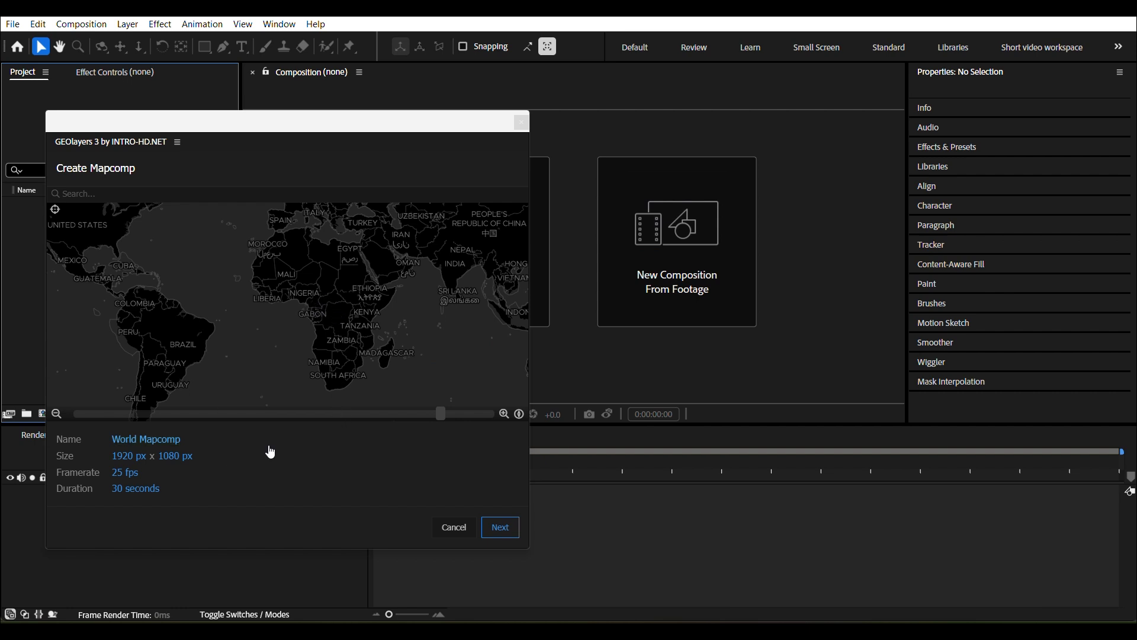
left_click(137, 473)
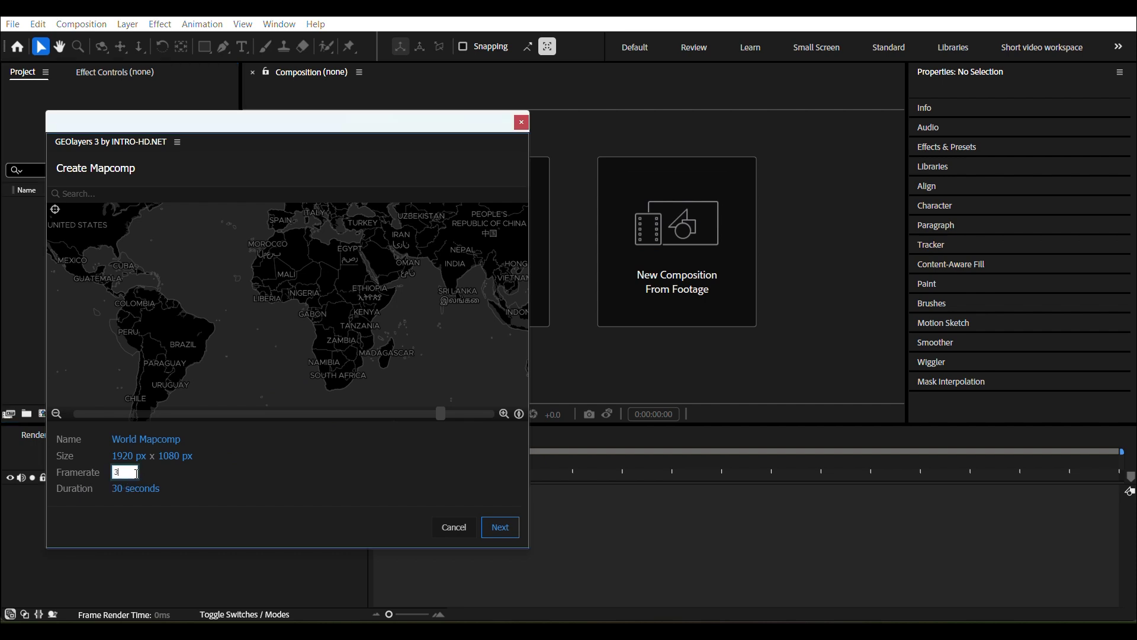
key("Return")
left_click(512, 531)
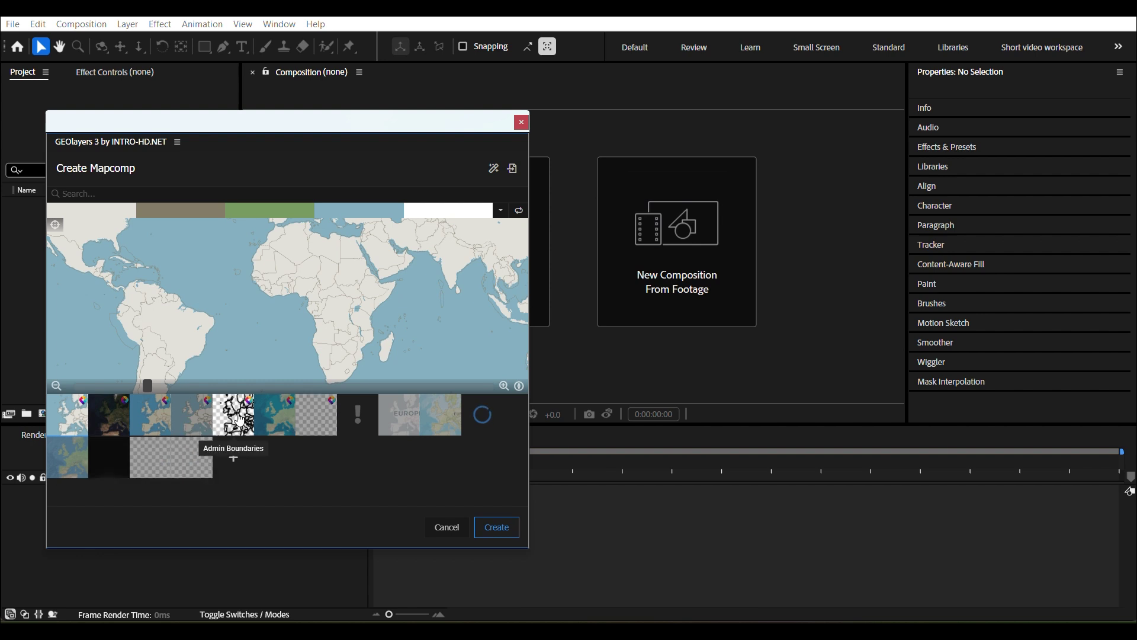
Preview the available map imagery styles, including Basic, Natural Earth and World Street Map
left_click(70, 412)
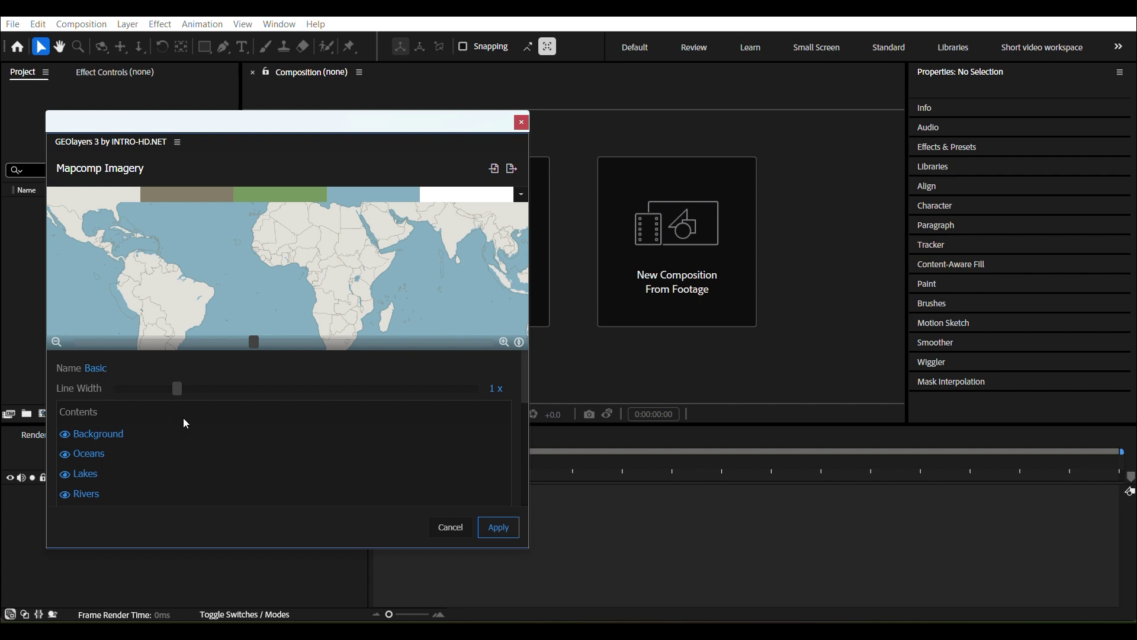
left_click(448, 527)
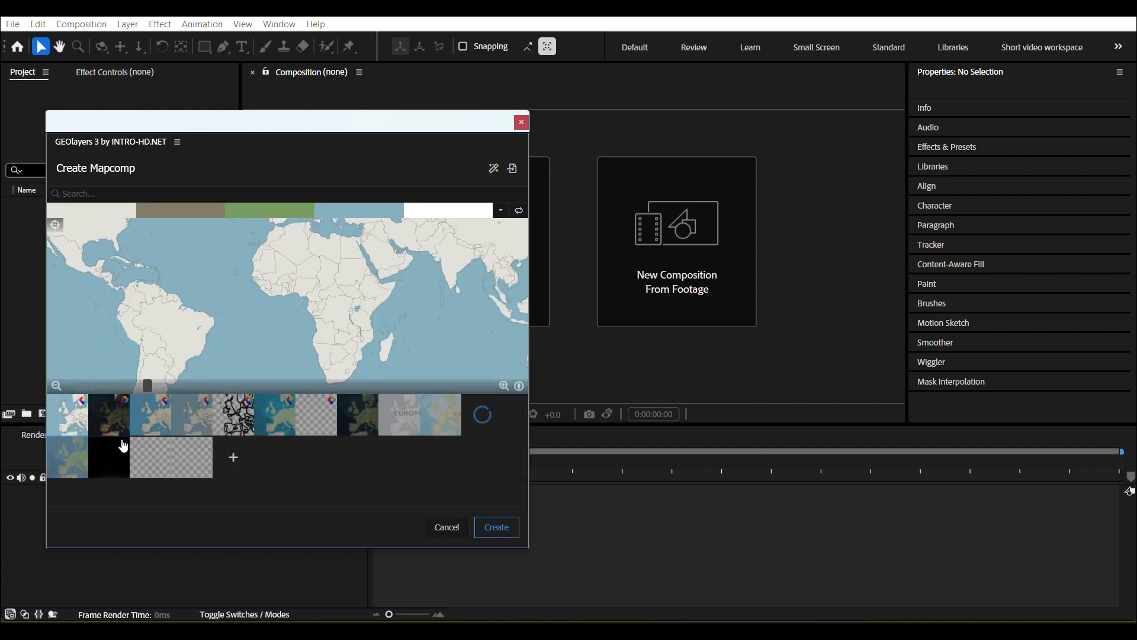
left_click(109, 424)
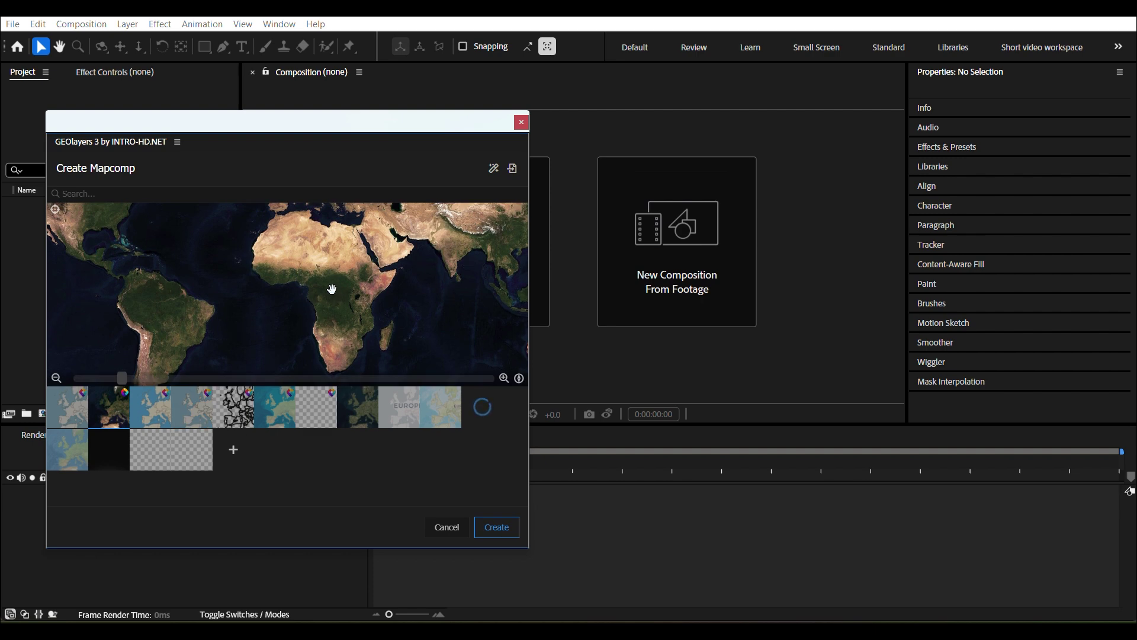
left_click(150, 408)
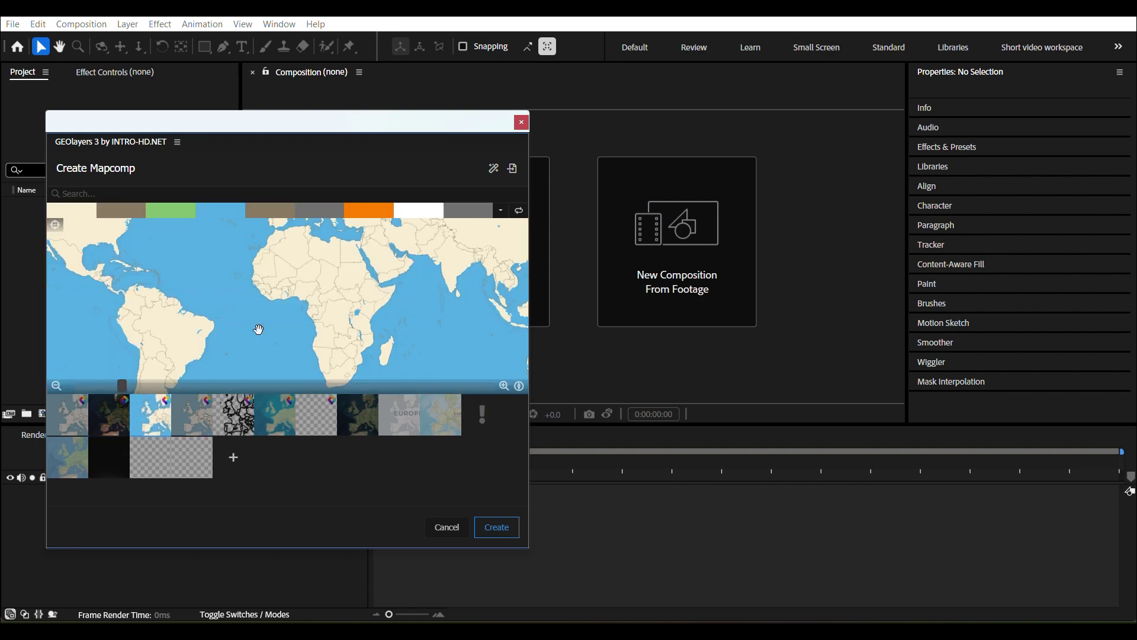
left_click(196, 417)
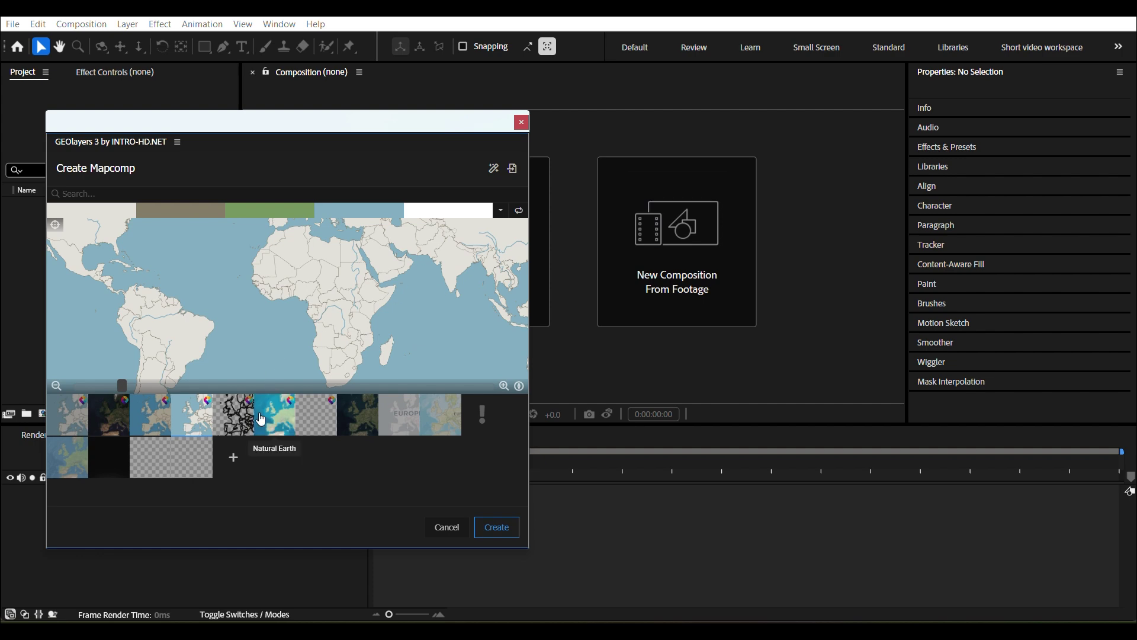
left_click(271, 419)
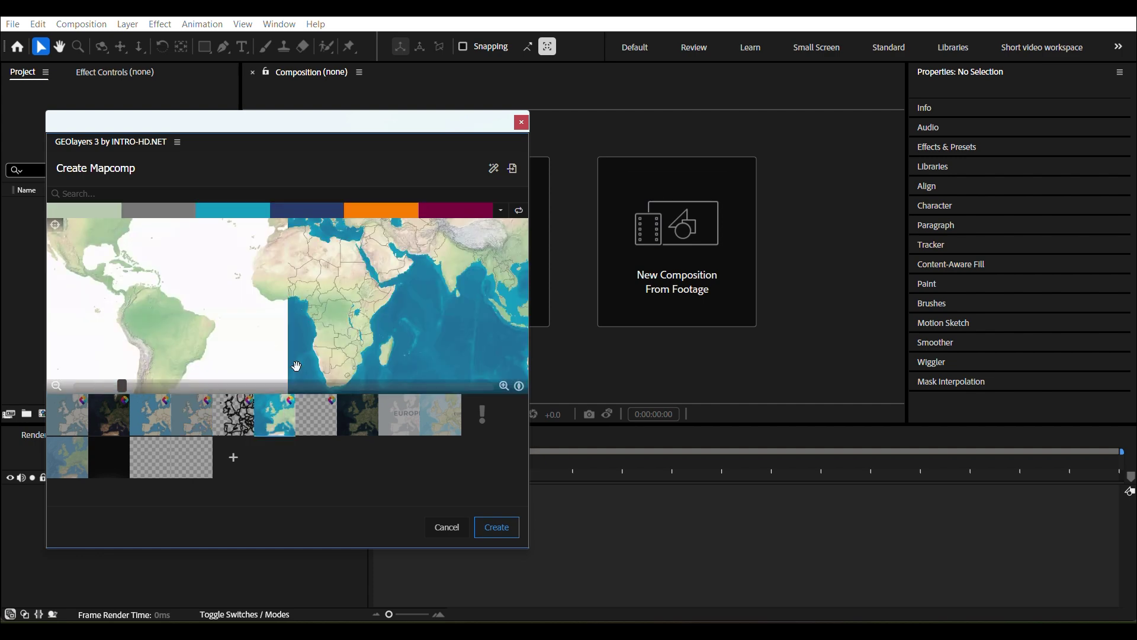
left_click(360, 424)
left_click(108, 407)
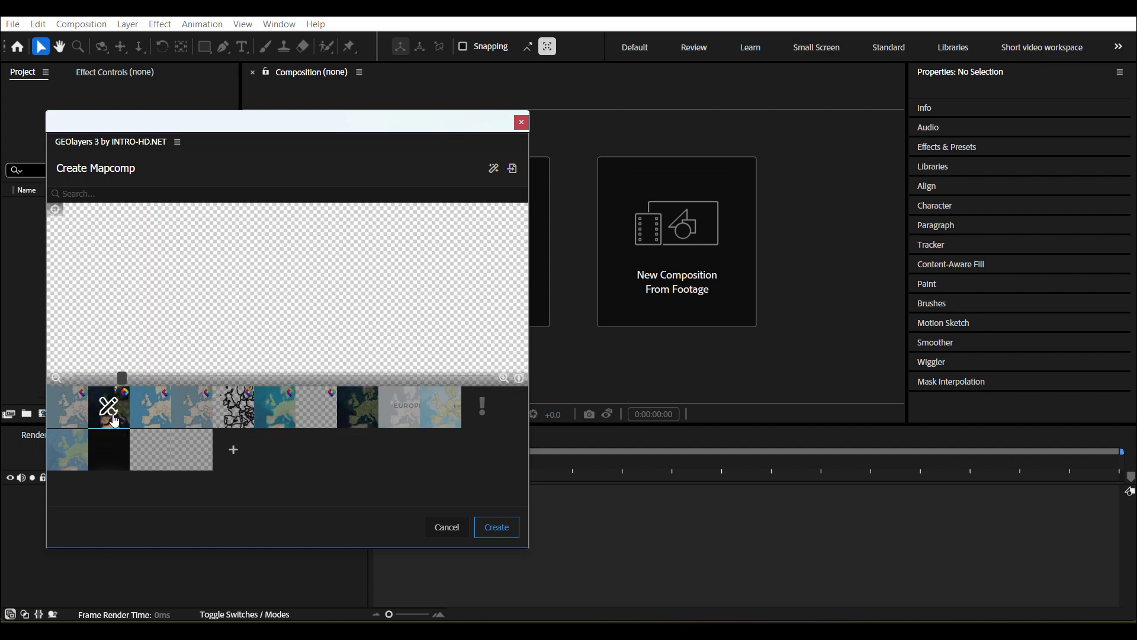
left_click(433, 408)
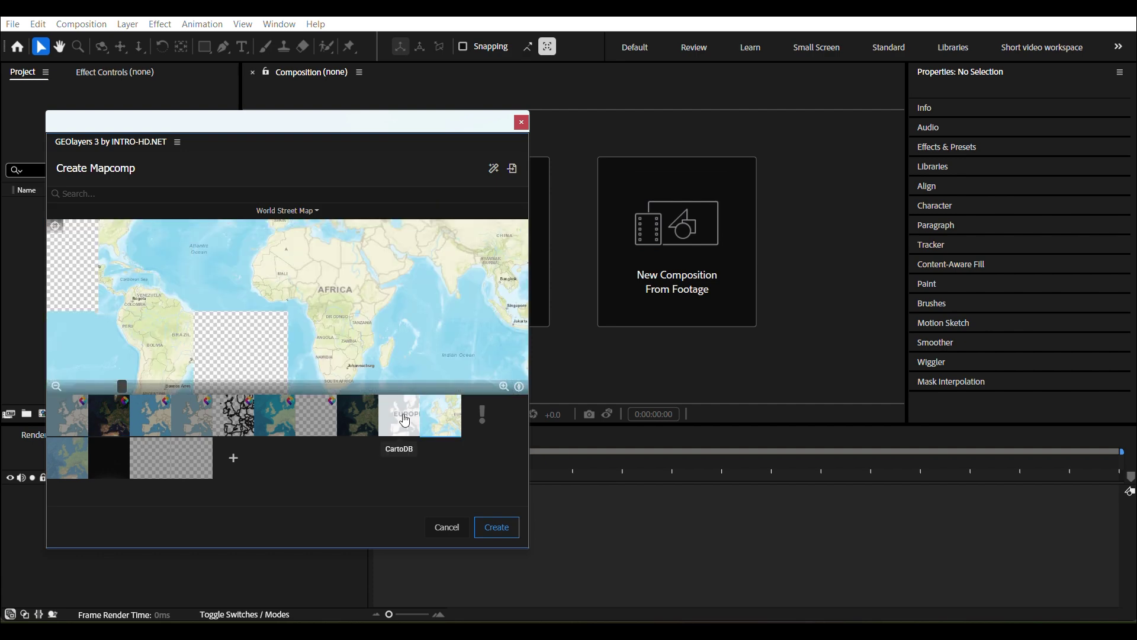
left_click(362, 423)
left_click(107, 458)
Create the World Mapcomp with the satellite imagery style and dismiss the Mapcomp hint
left_click(108, 408)
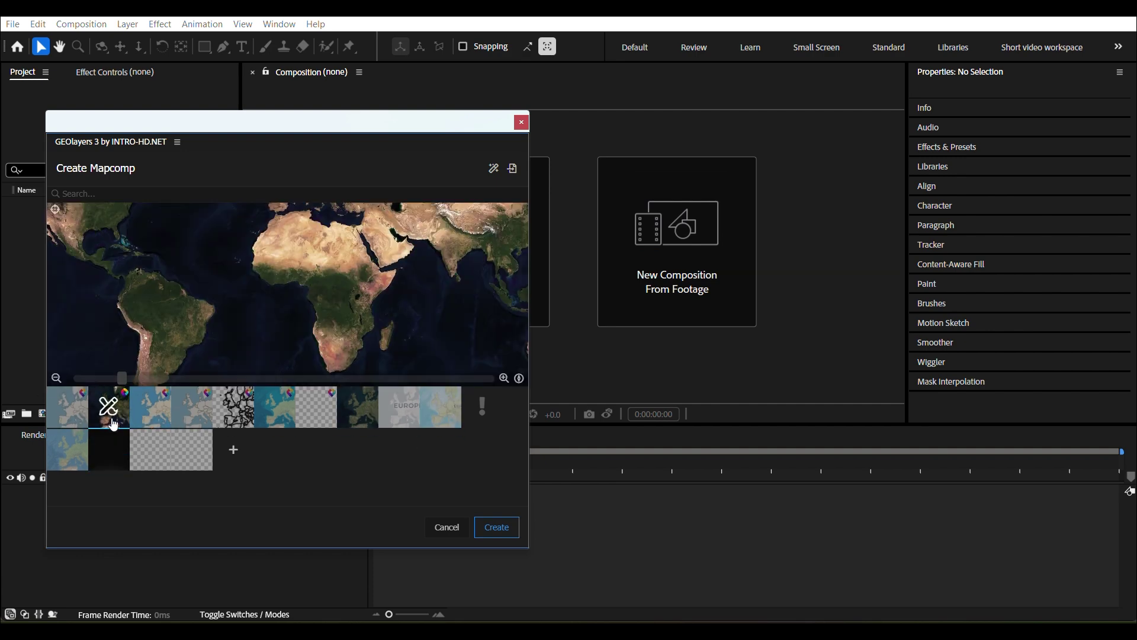
left_click(513, 532)
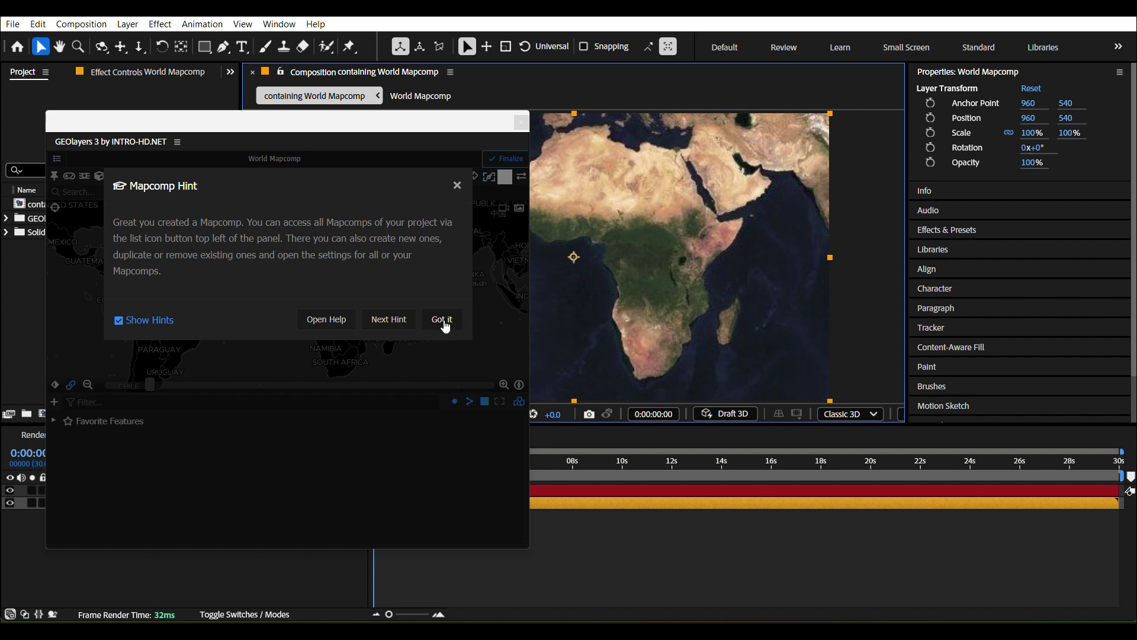
left_click(444, 321)
Make the GEOlayers window narrower and shorter, and move it clear of the timeline
left_click_drag(411, 126, 381, 46)
left_click_drag(500, 227, 435, 227)
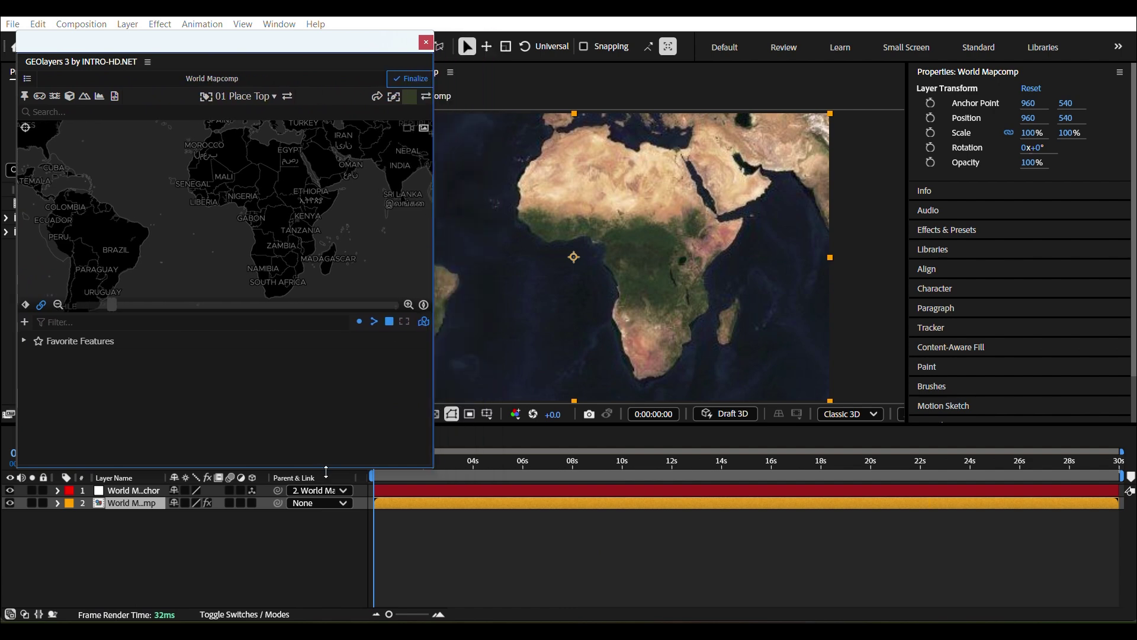
left_click_drag(326, 472, 326, 416)
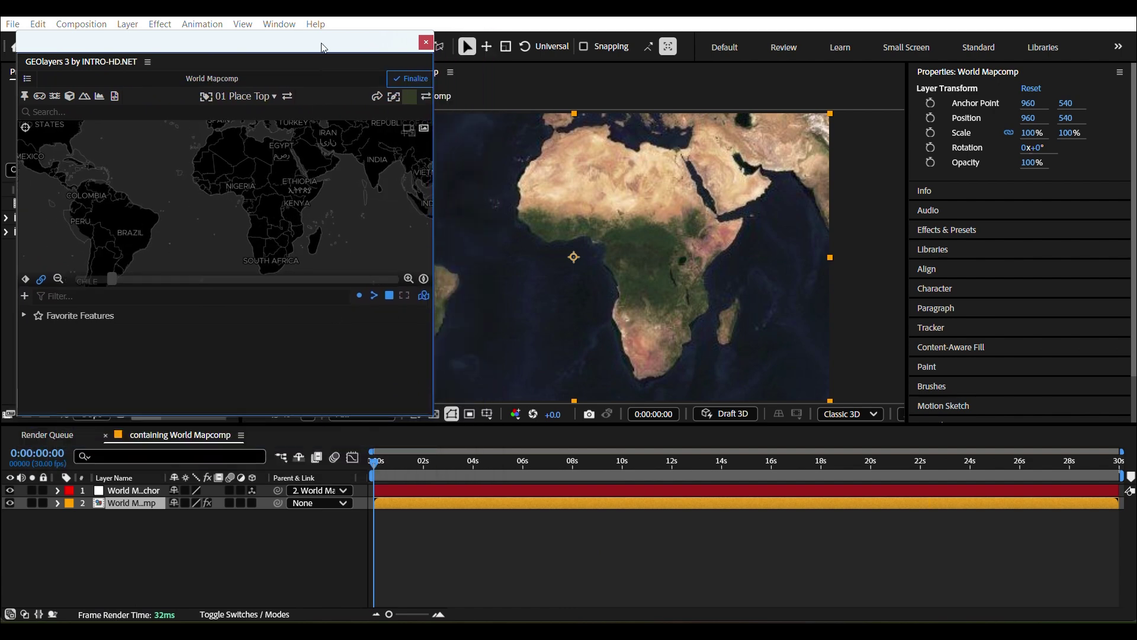
left_click_drag(324, 47, 319, 36)
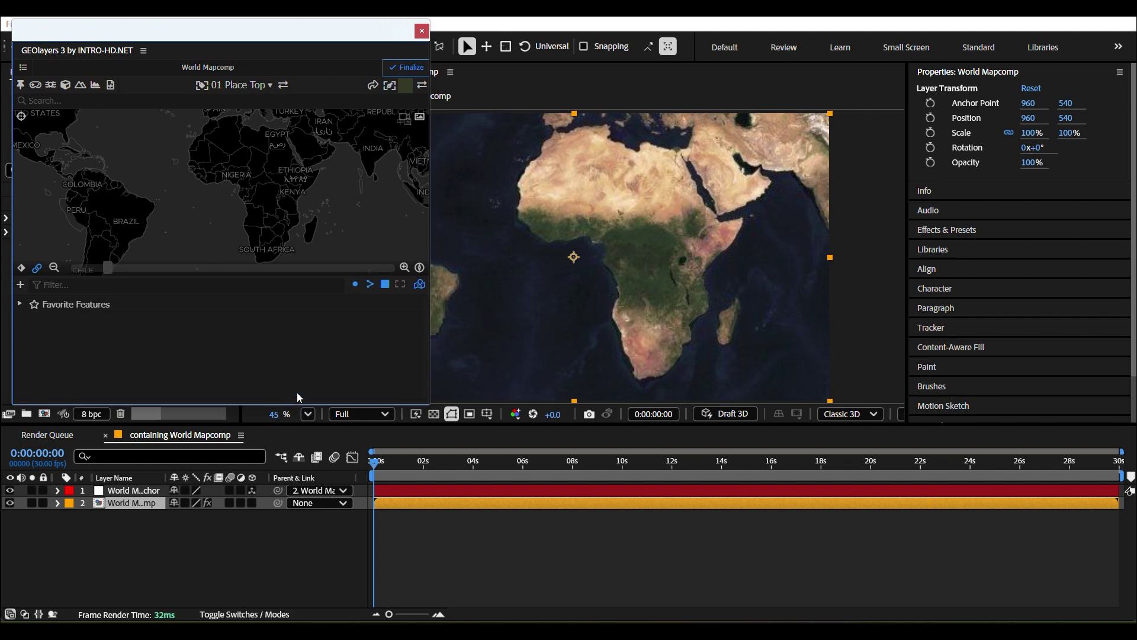
Widen the Project panel, narrow the Properties panel, and place the GEOlayers window over the Project panel, clear of the viewer and timeline
left_click_drag(331, 32, 374, 439)
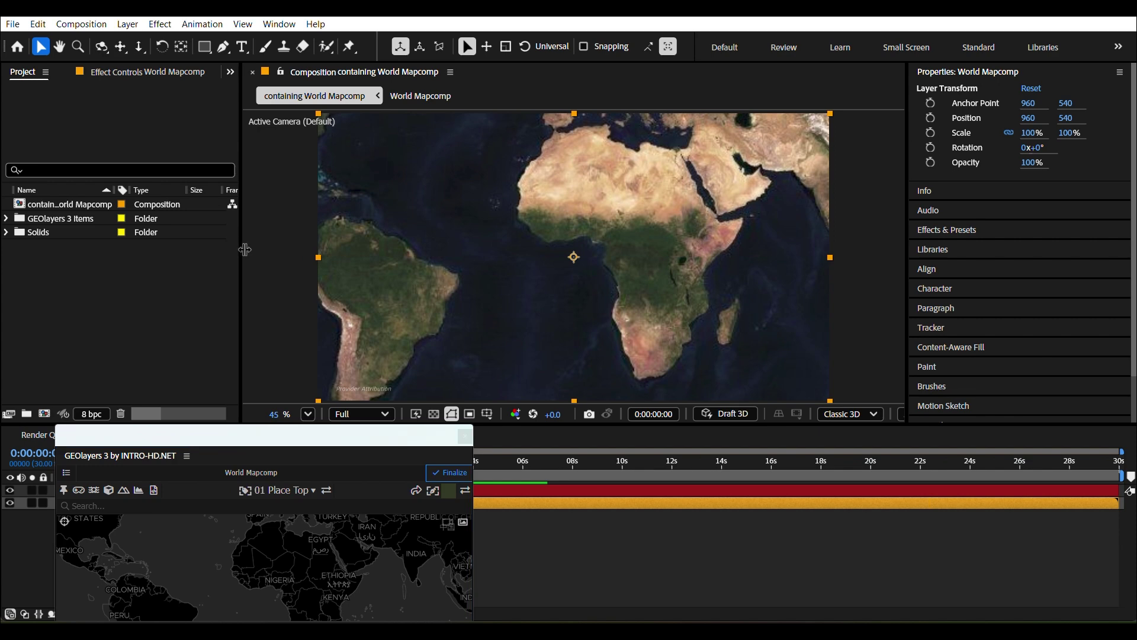
left_click_drag(240, 249, 357, 261)
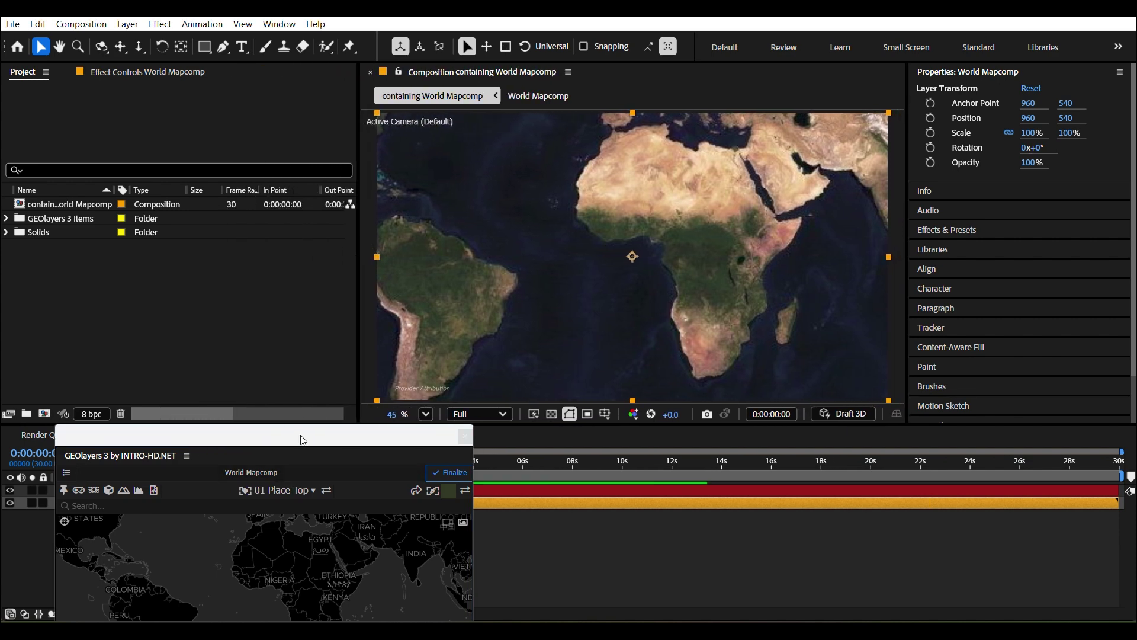
left_click_drag(300, 437, 322, 363)
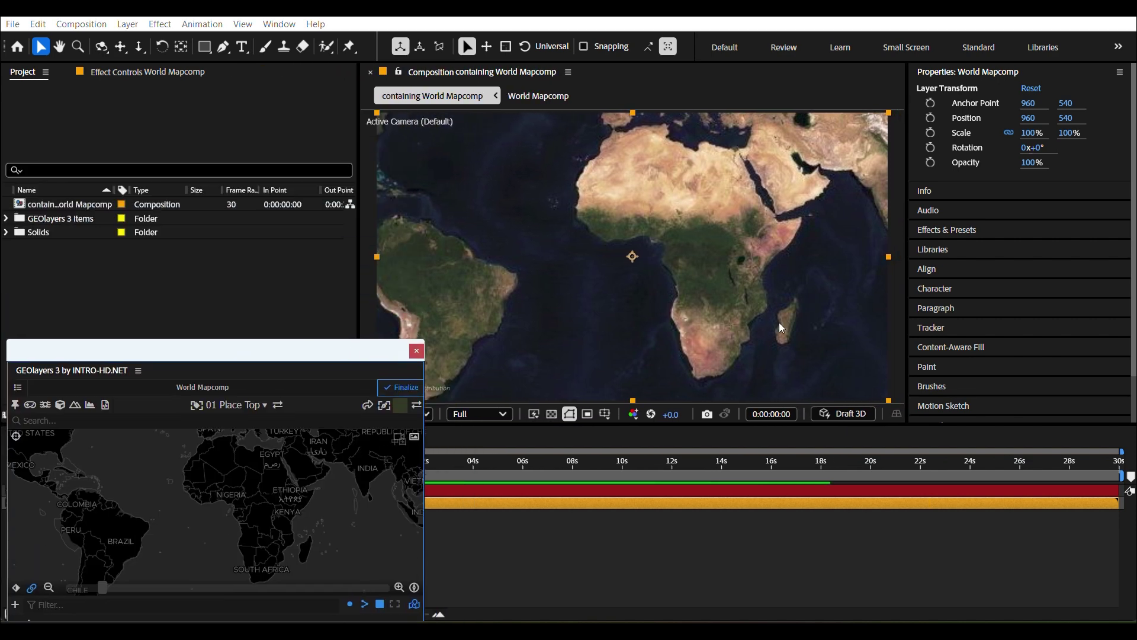
left_click_drag(906, 261, 990, 261)
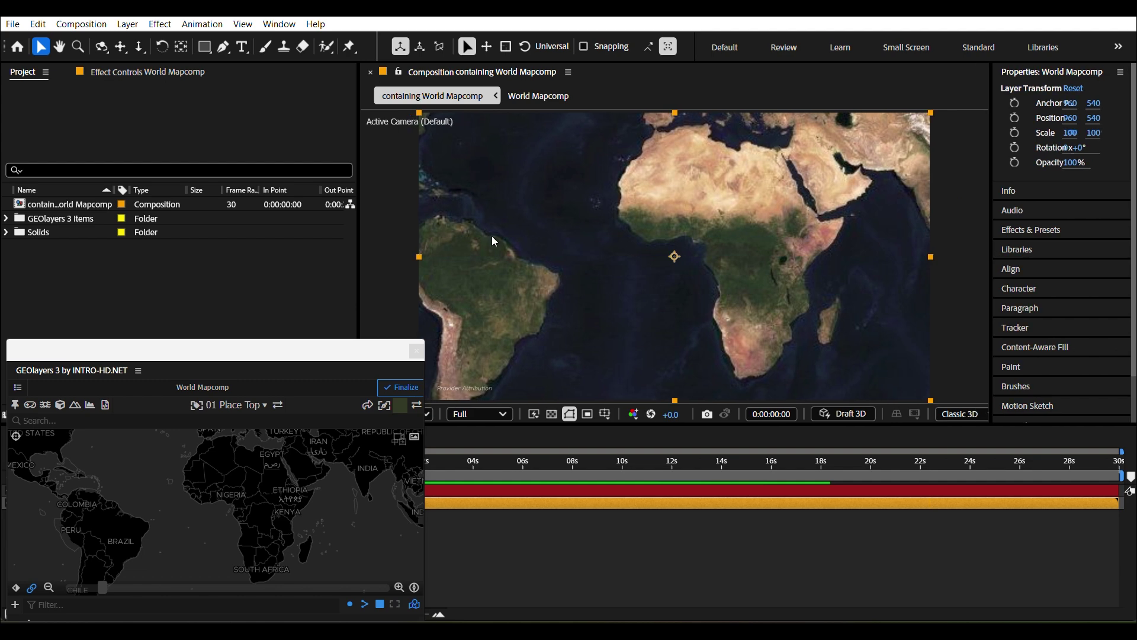
left_click_drag(359, 231, 454, 231)
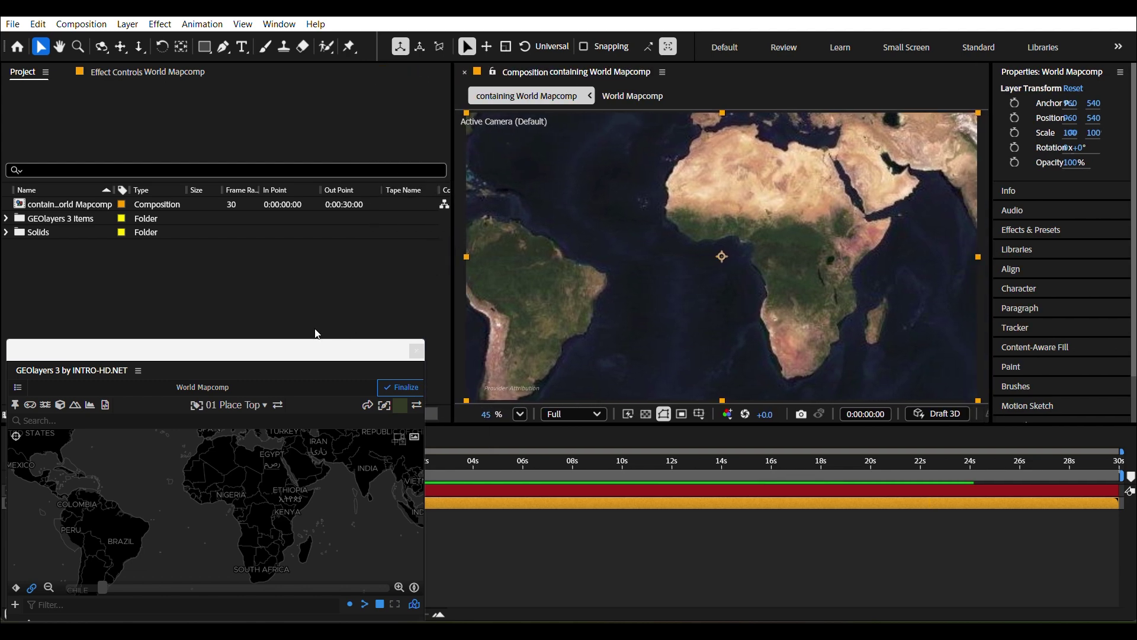
left_click_drag(281, 359, 265, 47)
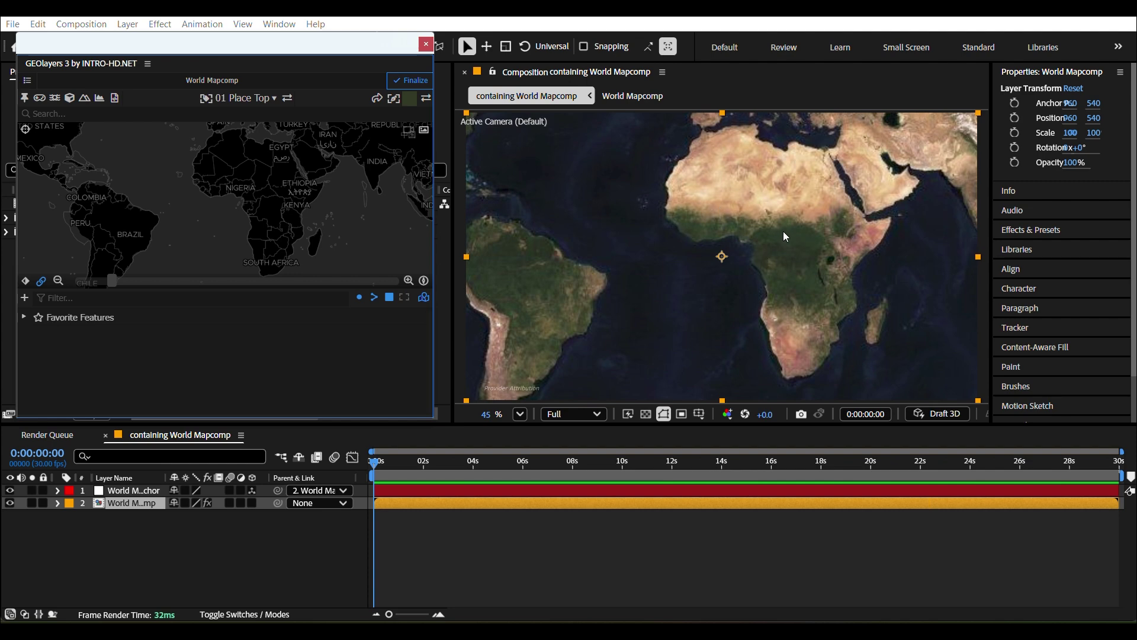
Try moving the World Mapcomp layer within the frame, and set the viewer magnification to Fit up to 100%
mouse_move(735, 253)
left_mouse_down()
mouse_move(717, 269)
mouse_move(817, 261)
mouse_move(823, 197)
mouse_move(741, 213)
mouse_move(800, 331)
mouse_move(907, 384)
mouse_move(833, 241)
mouse_move(655, 330)
mouse_move(701, 356)
mouse_move(763, 188)
mouse_move(683, 252)
mouse_move(792, 219)
mouse_move(721, 248)
left_mouse_up()
left_click(520, 414)
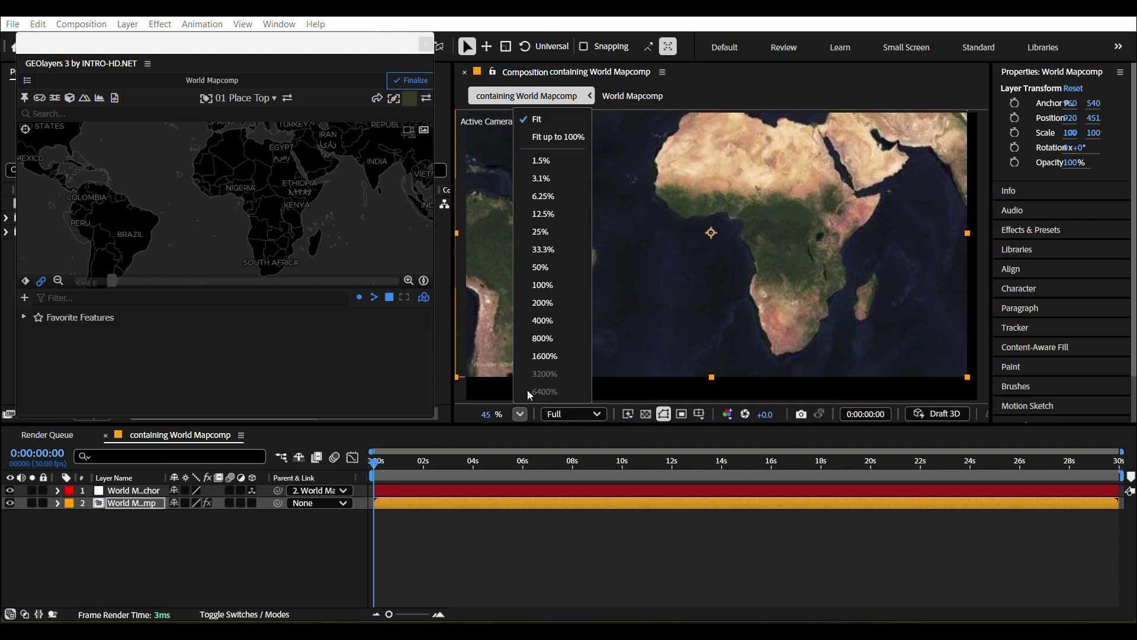
left_click(694, 297)
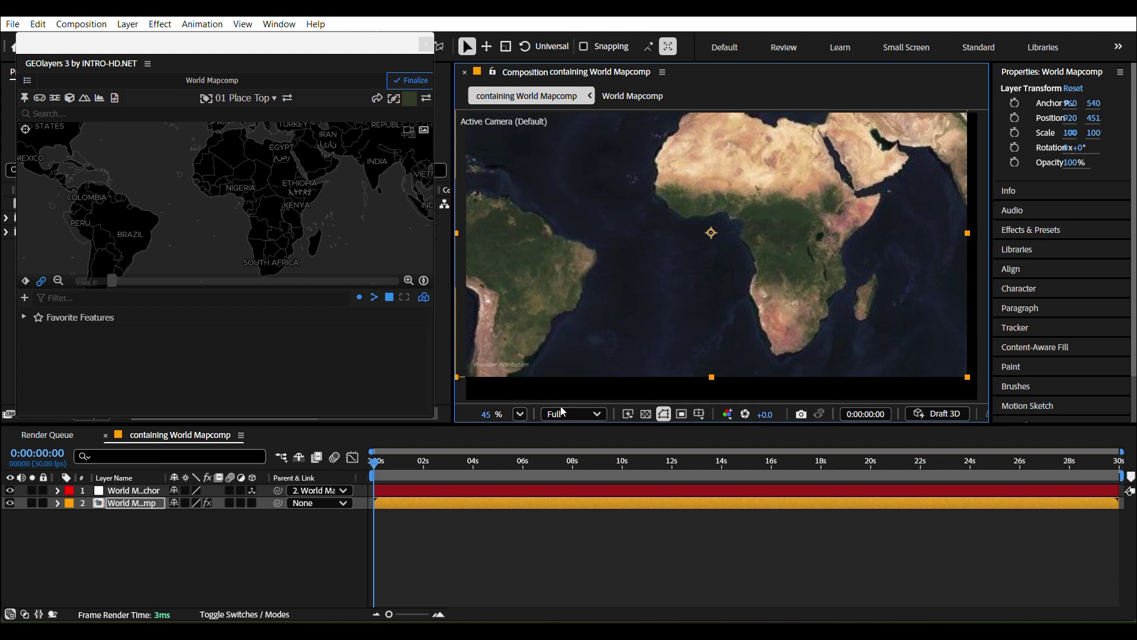
left_click(520, 414)
left_click(547, 120)
left_click(521, 414)
left_click(534, 139)
left_click_drag(623, 309, 607, 349)
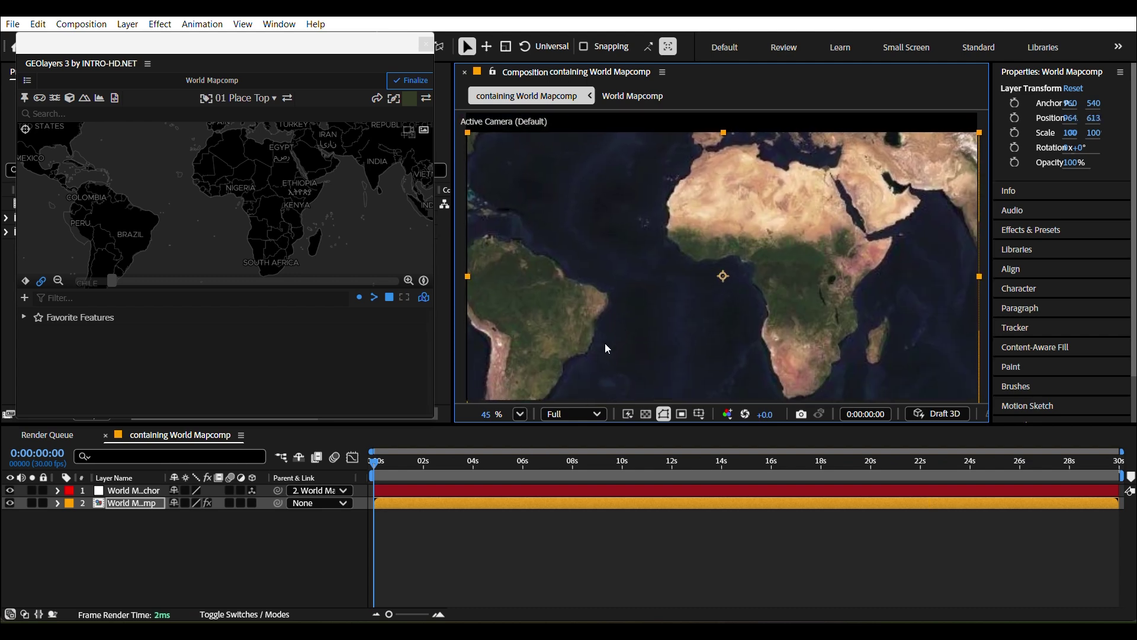
Widen the composition viewer slightly, set its magnification to Fit up to 100%, and deselect the map layer
left_click(521, 415)
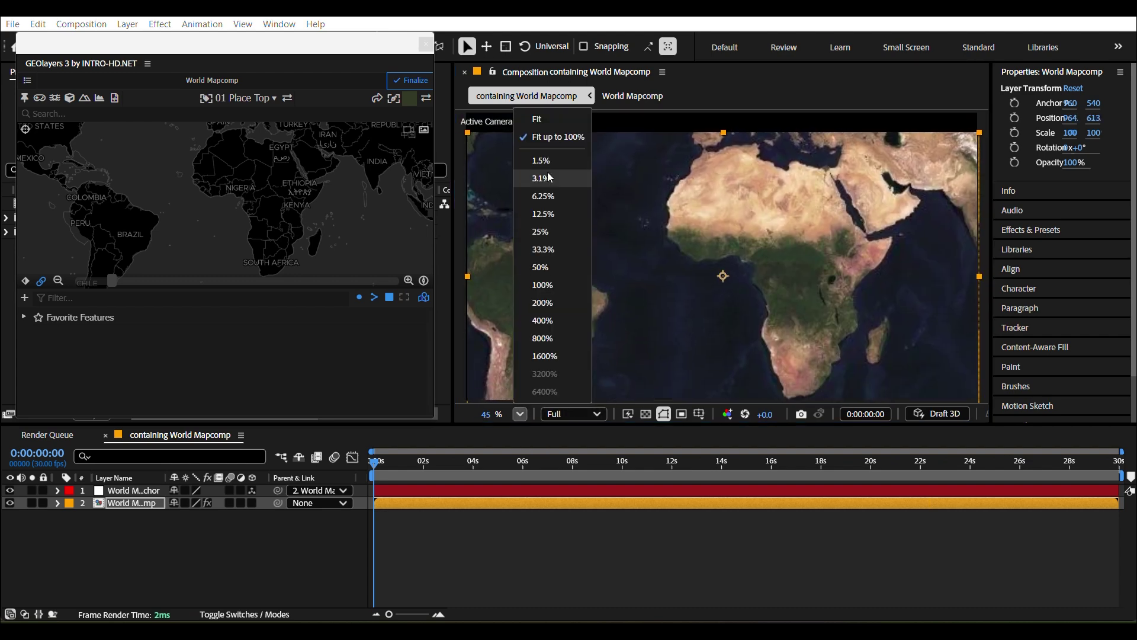
left_click(538, 121)
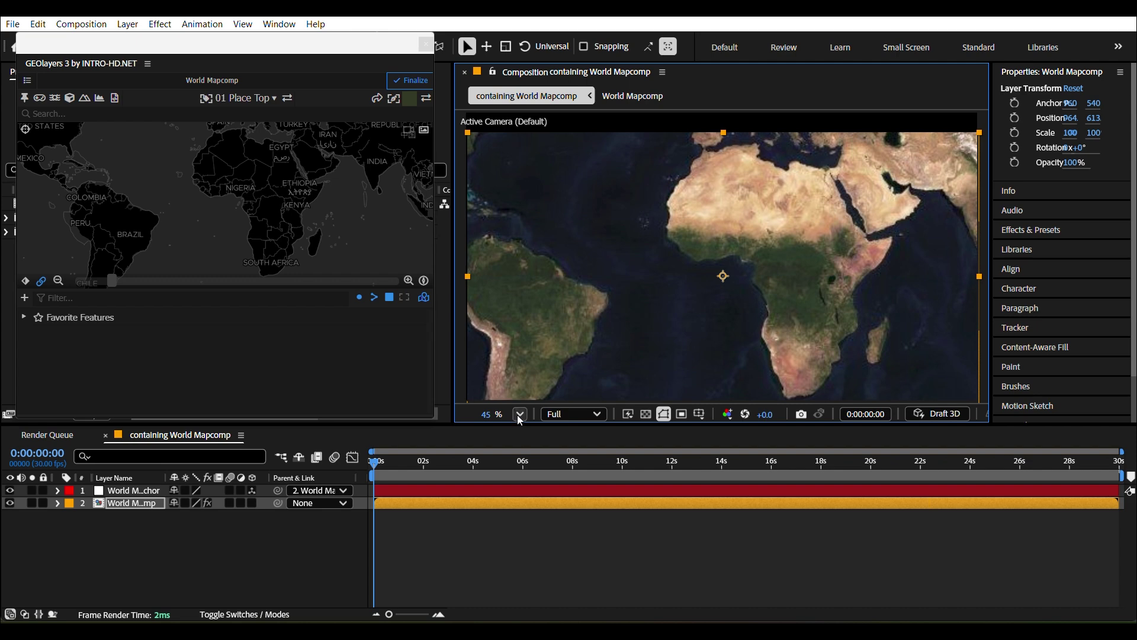
left_click(520, 414)
left_click(540, 120)
left_click_drag(452, 218, 439, 224)
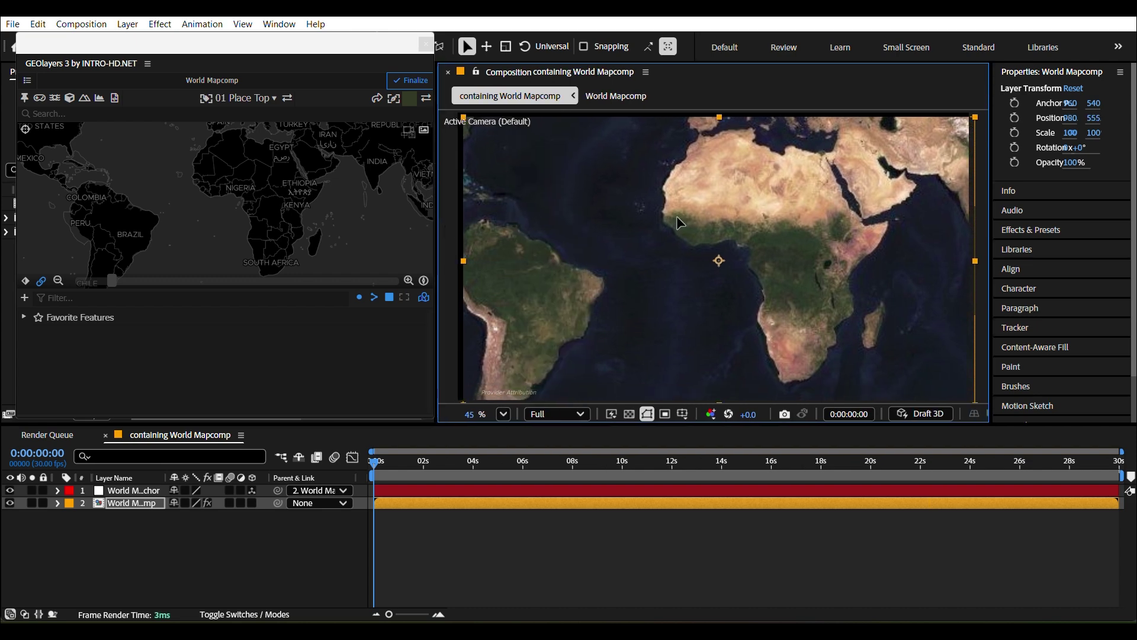
left_click(503, 415)
left_click(510, 177)
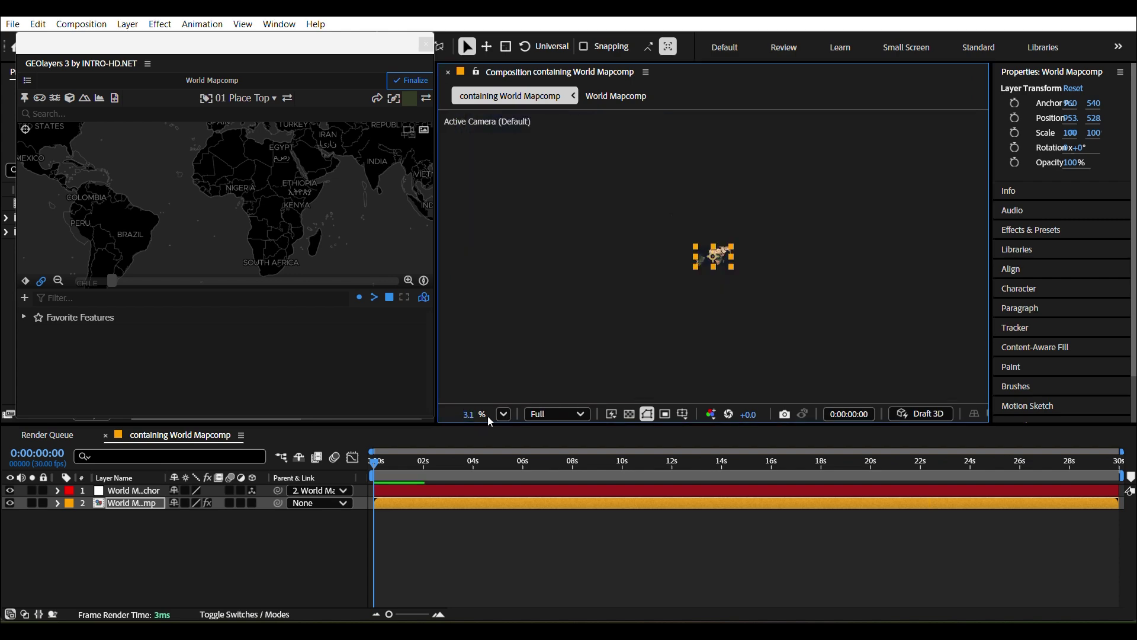
left_click(503, 415)
left_click(541, 136)
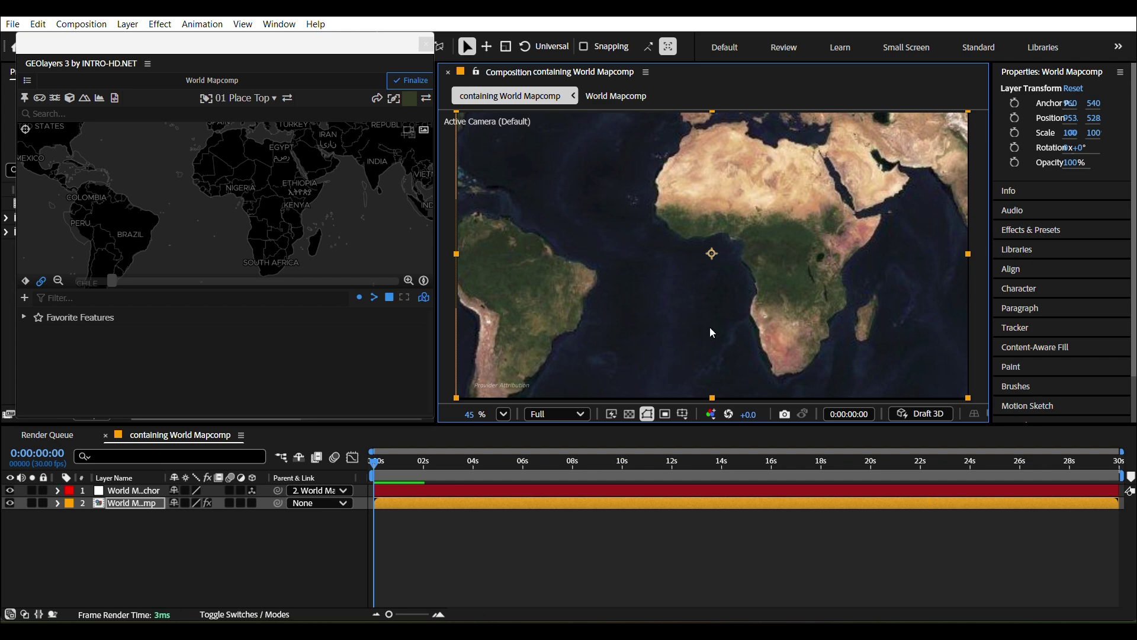
left_click(587, 604)
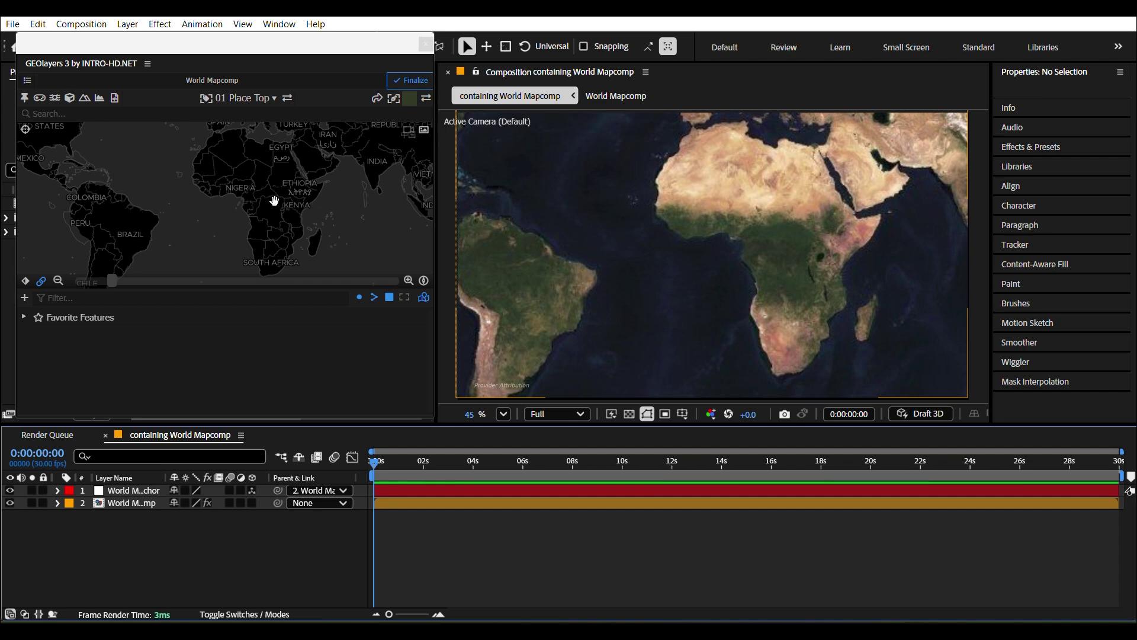
Pan the GEOlayers map between Africa and Asia, ending with the view centred around India
left_click_drag(293, 188, 154, 215)
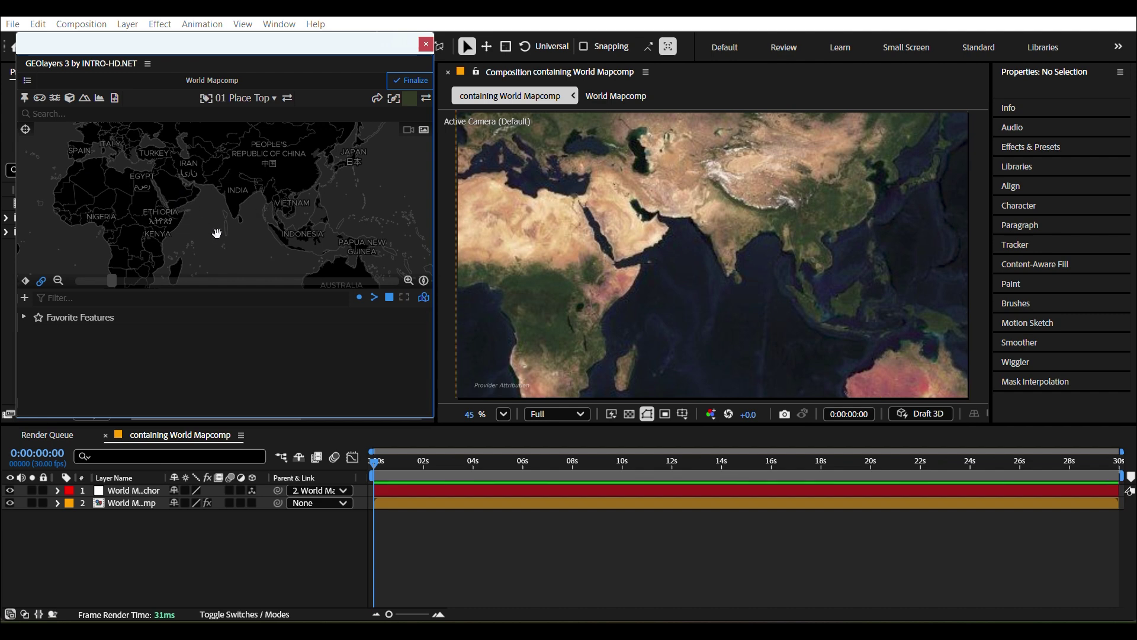
left_click_drag(217, 233, 312, 223)
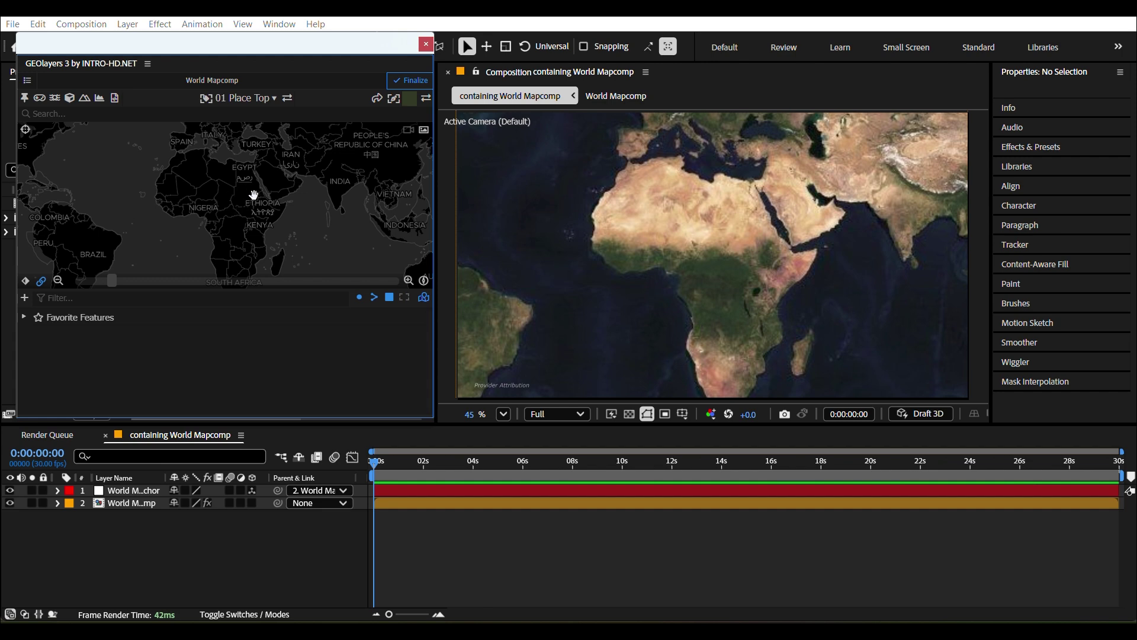
left_click_drag(364, 215, 393, 218)
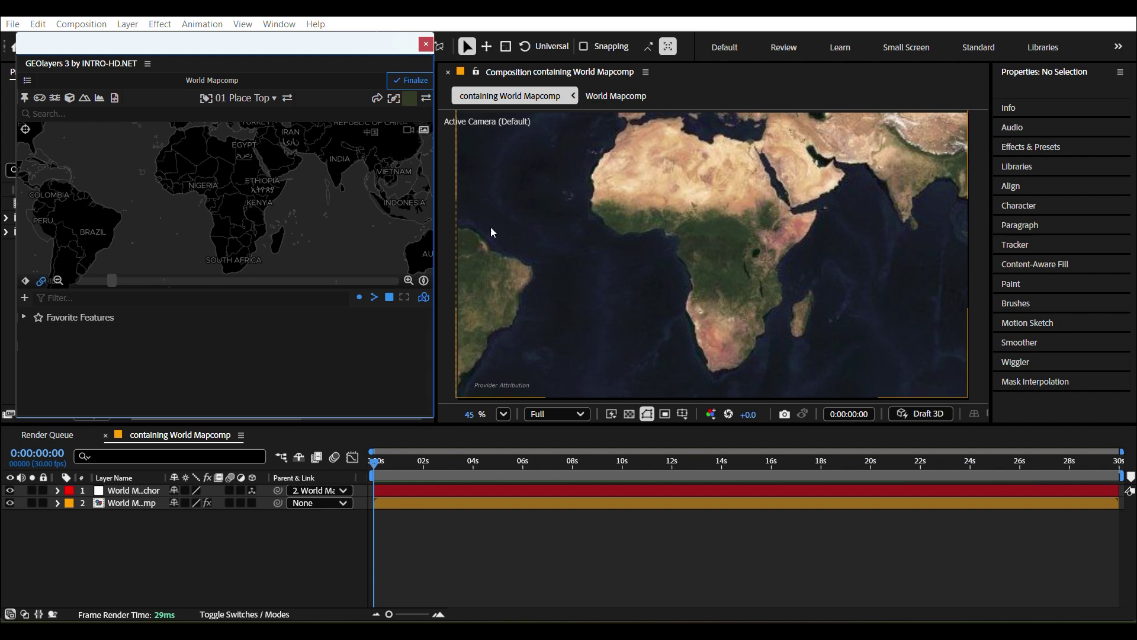
left_click_drag(350, 177, 262, 224)
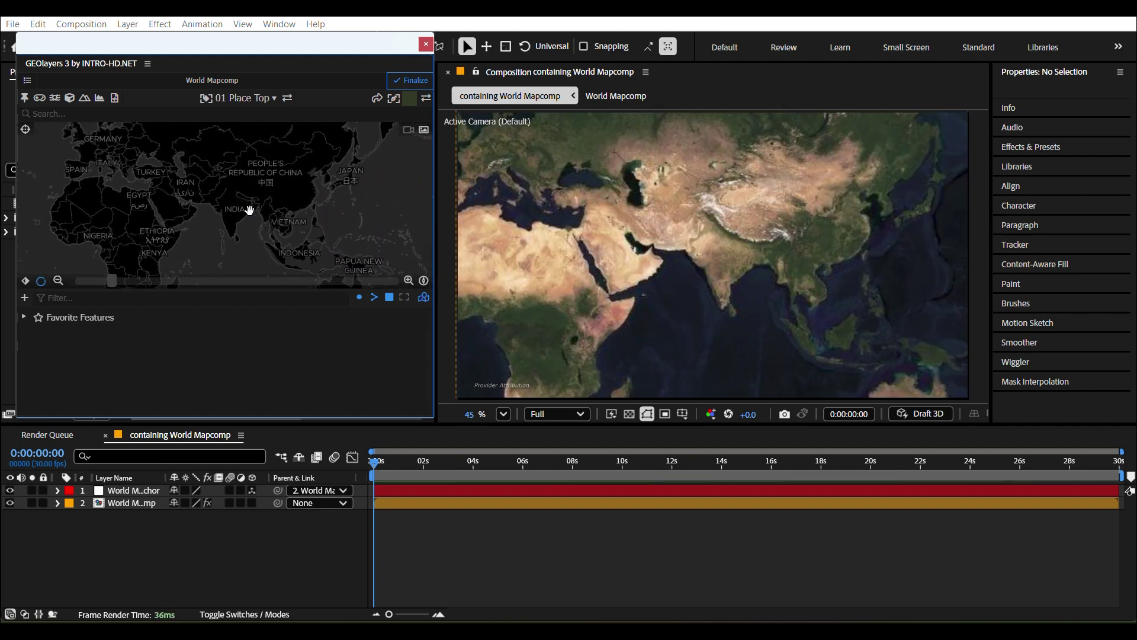
Try different zoom levels on the GEOlayers map around India
scroll(274, 198, "up", 5)
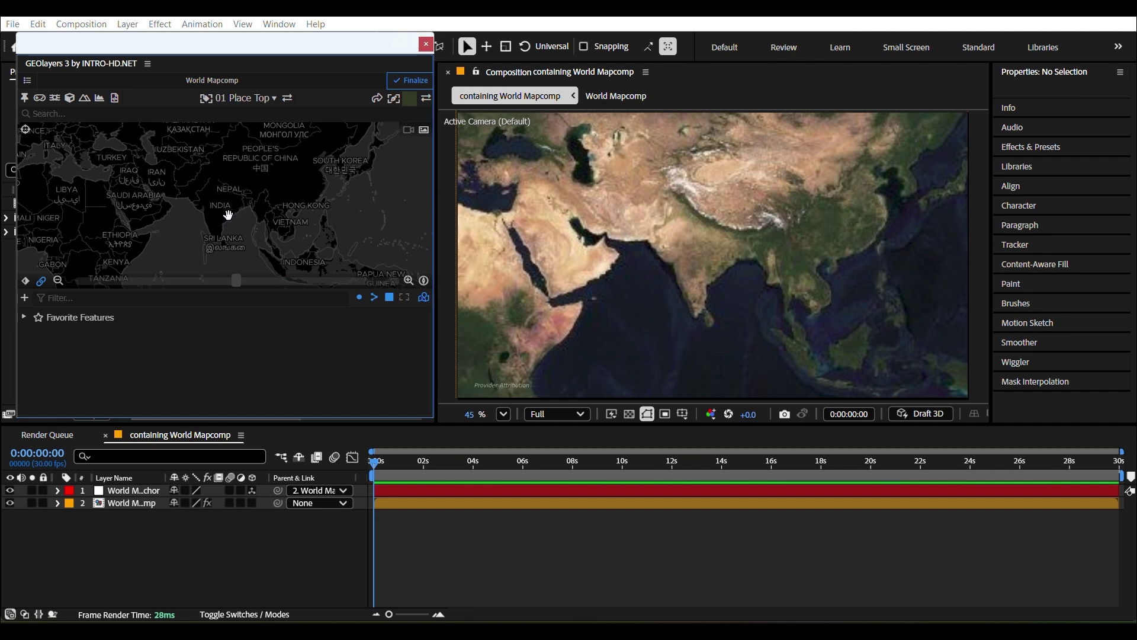
scroll(228, 215, "down", 3)
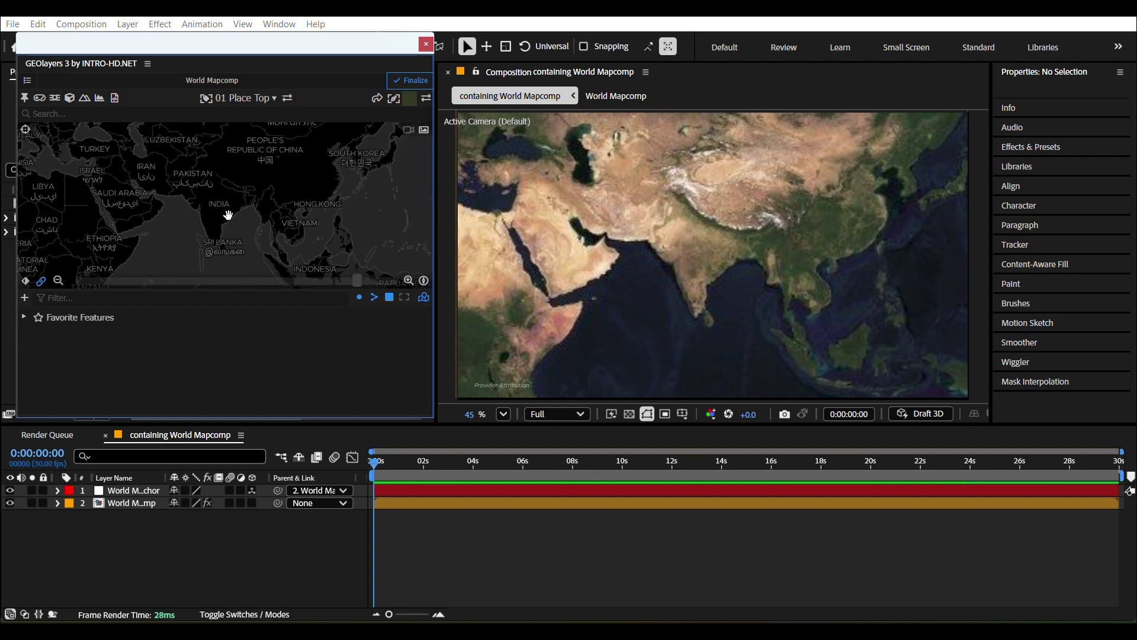
scroll(228, 215, "up", 5)
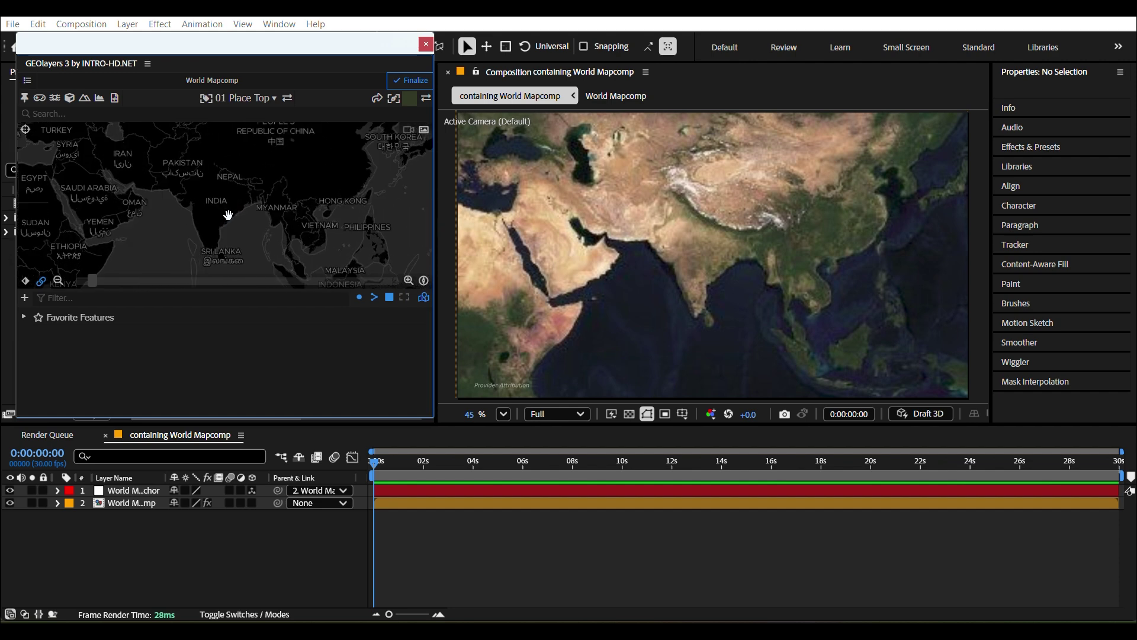
scroll(228, 214, "down", 2)
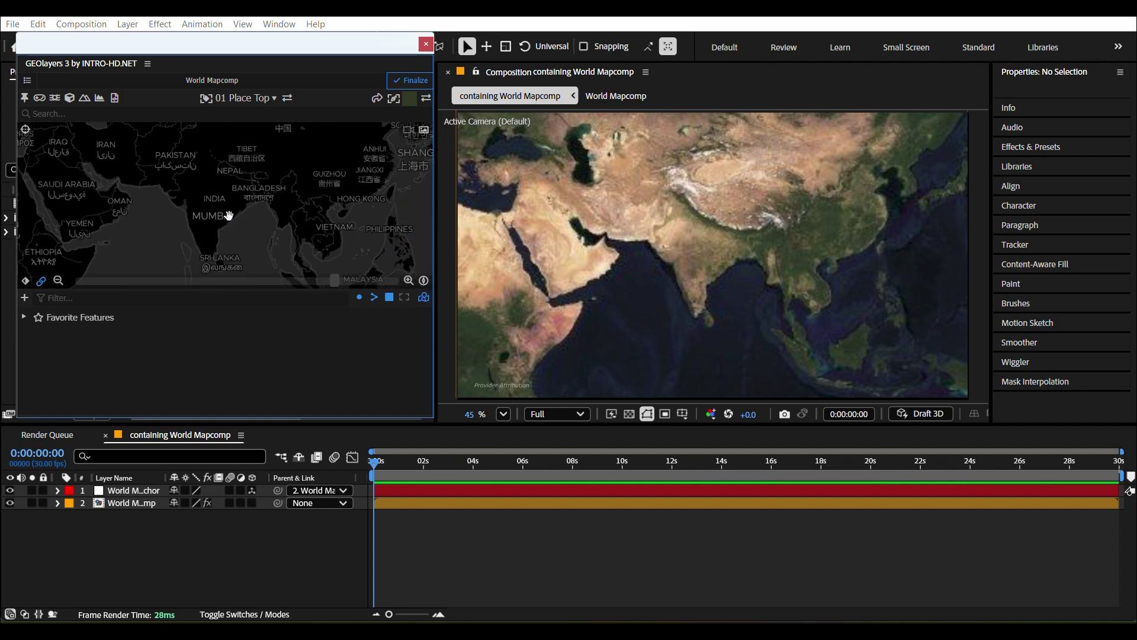
scroll(228, 214, "up", 2)
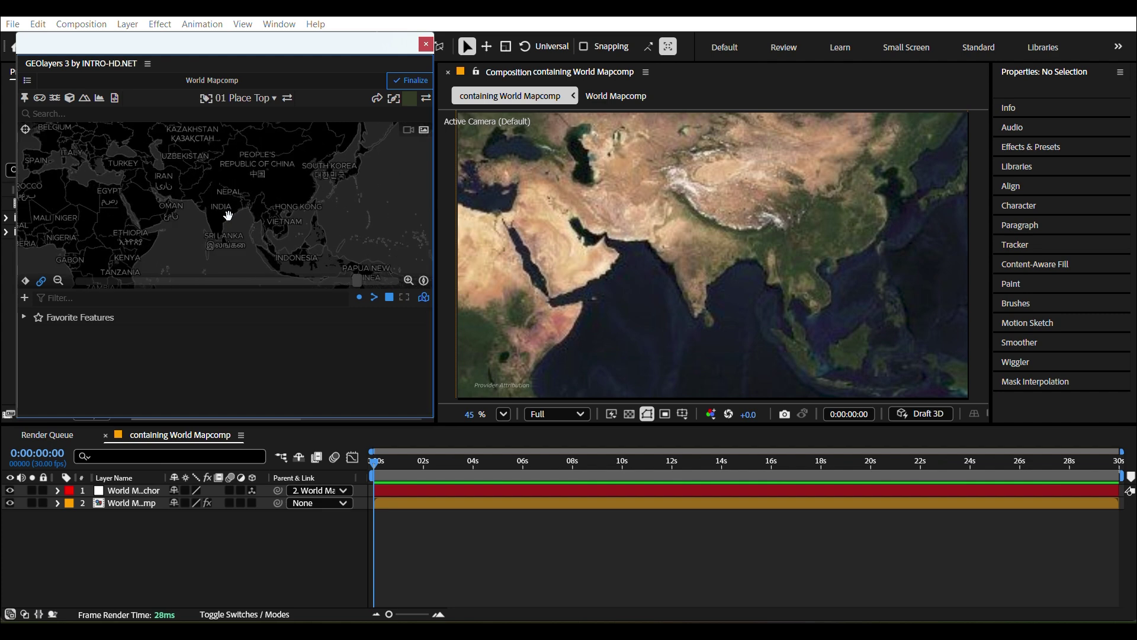
scroll(228, 215, "down", 3)
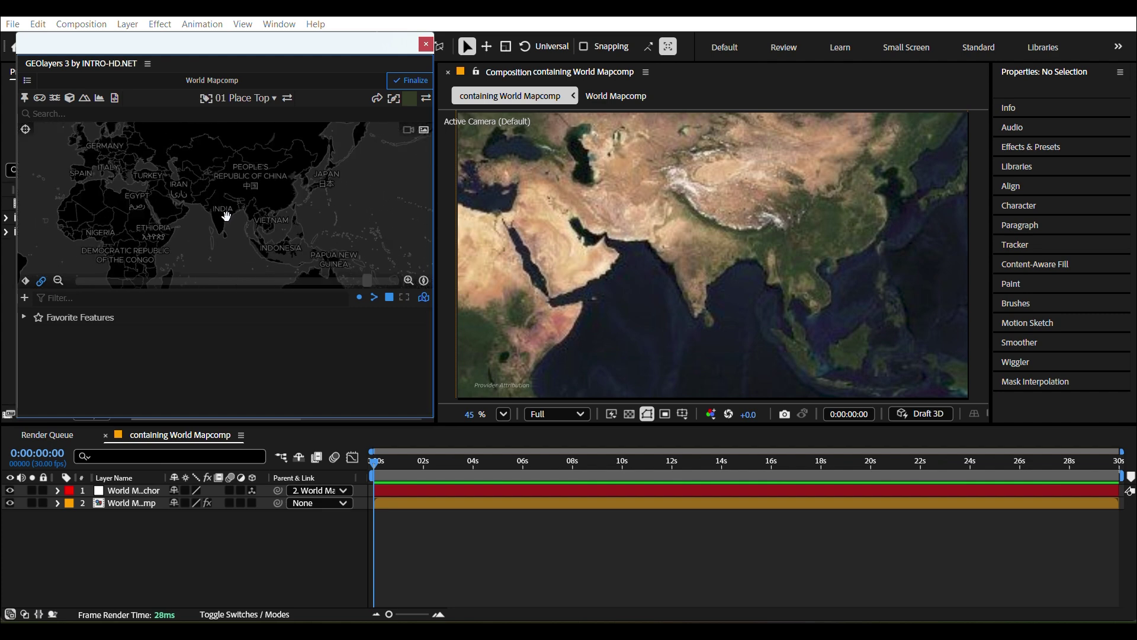
scroll(226, 217, "down", 2)
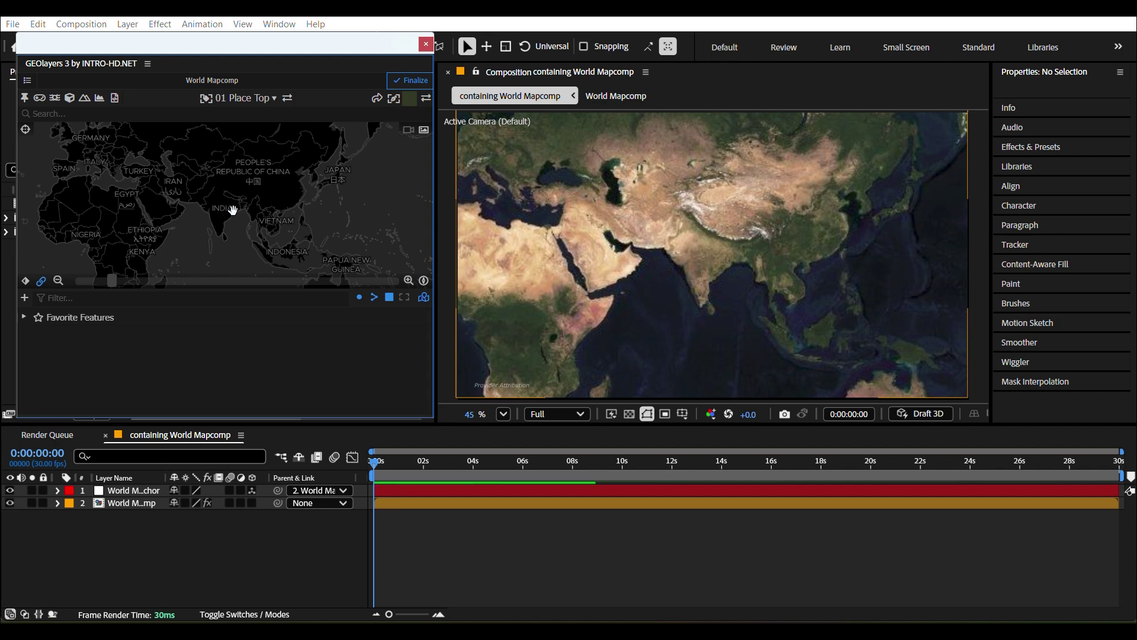
Zoom and pan the GEOlayers map to frame India with the Middle East, China and Southeast Asia
scroll(232, 213, "up", 5)
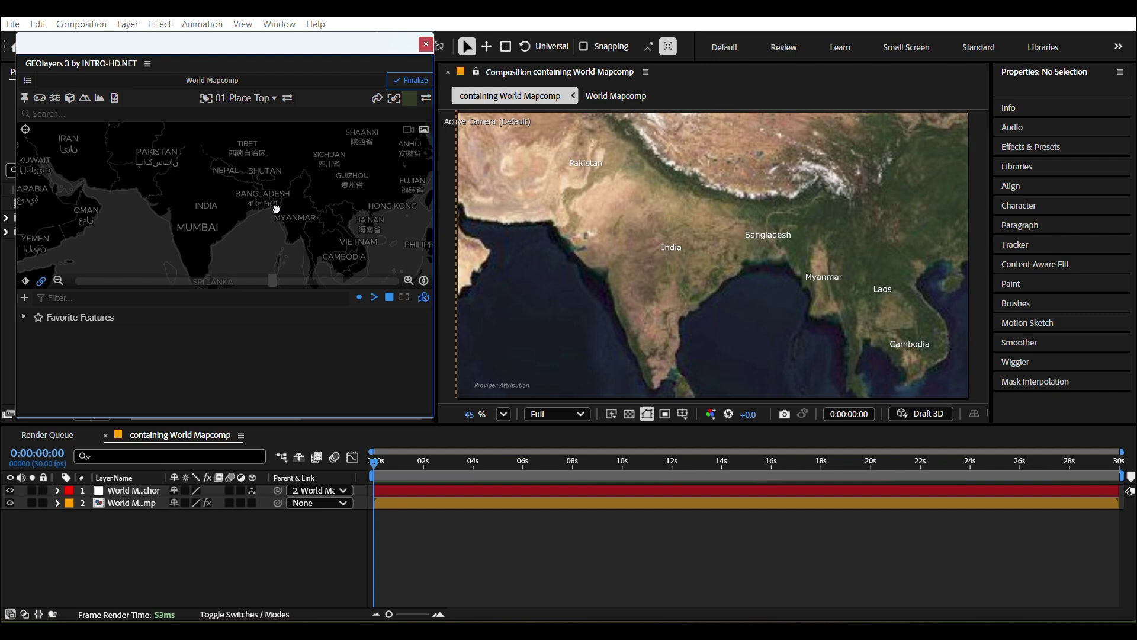
left_click_drag(152, 140, 165, 152)
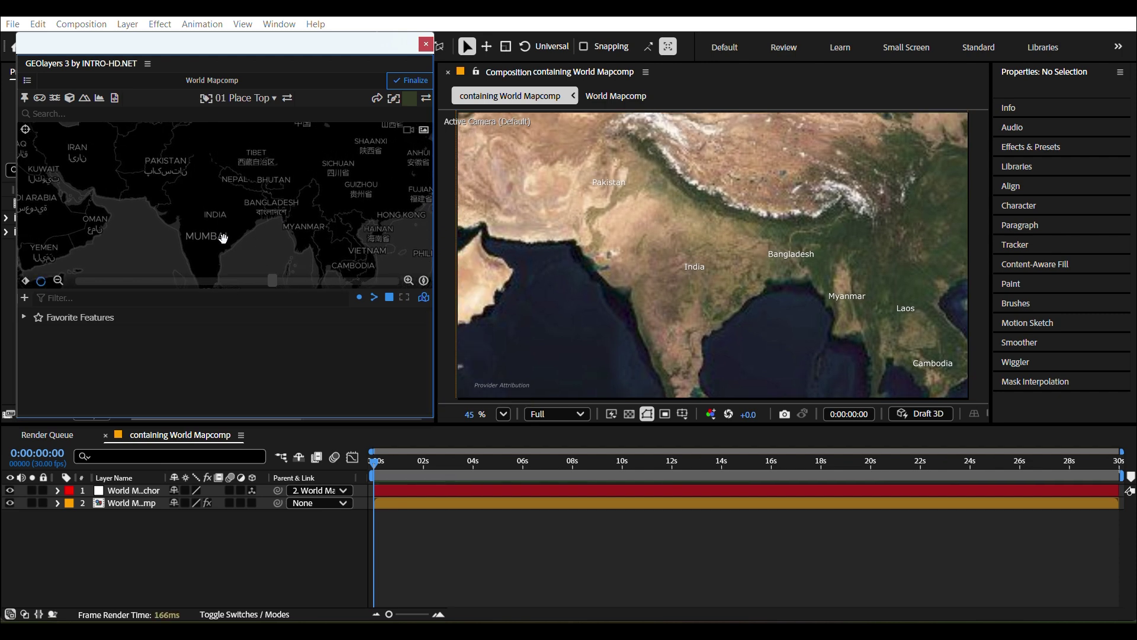
scroll(236, 198, "down", 3)
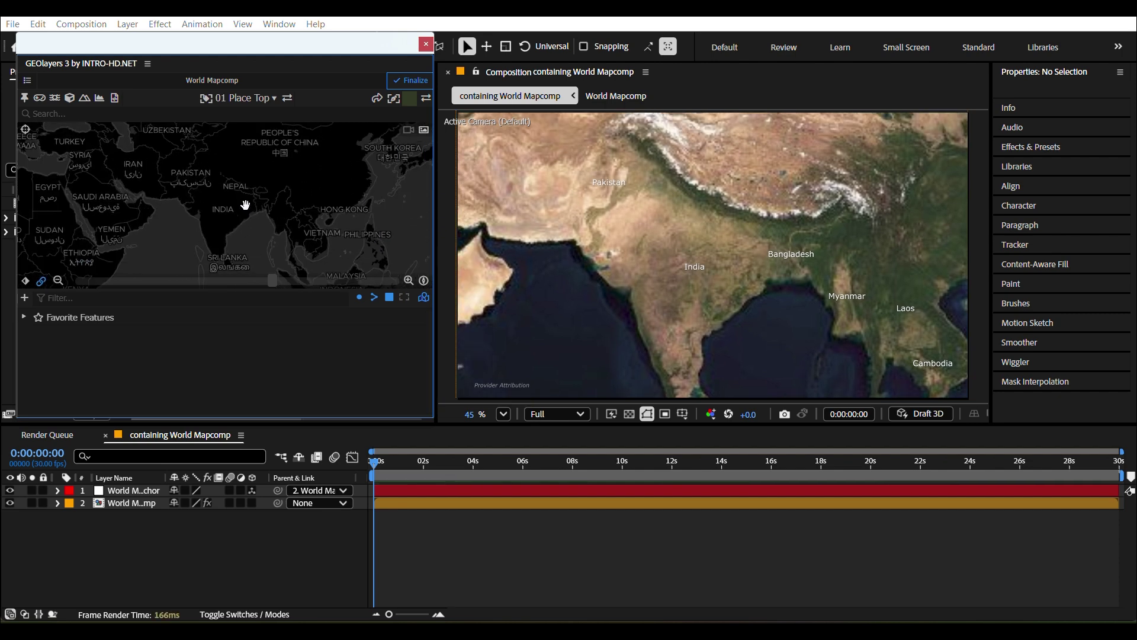
left_click_drag(183, 203, 153, 214)
scroll(240, 210, "up", 2)
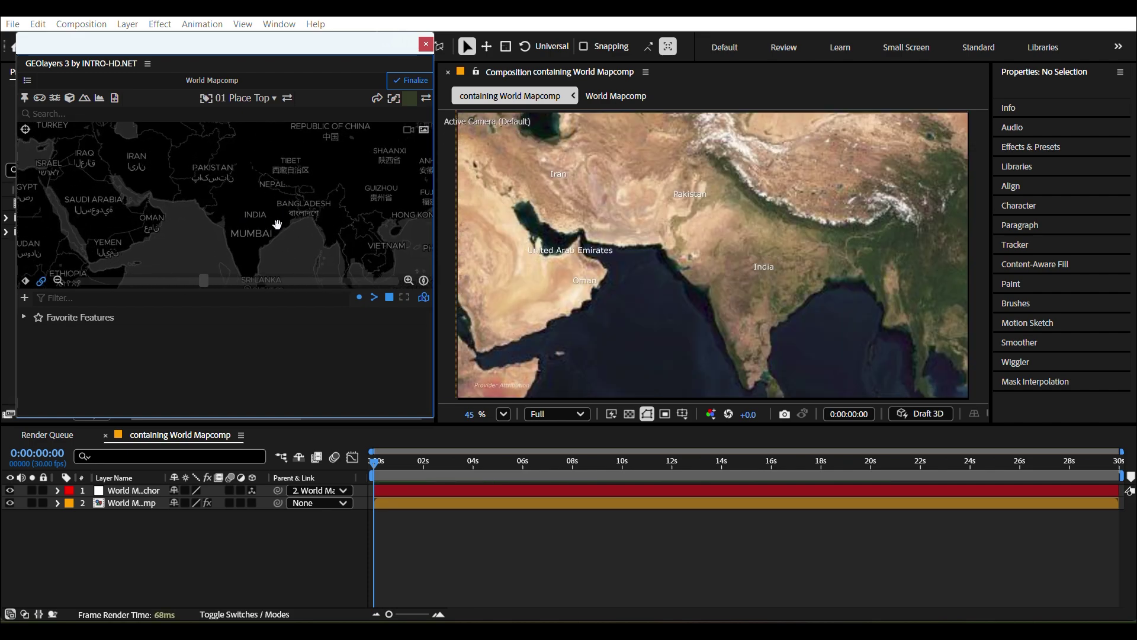
left_click_drag(317, 227, 285, 225)
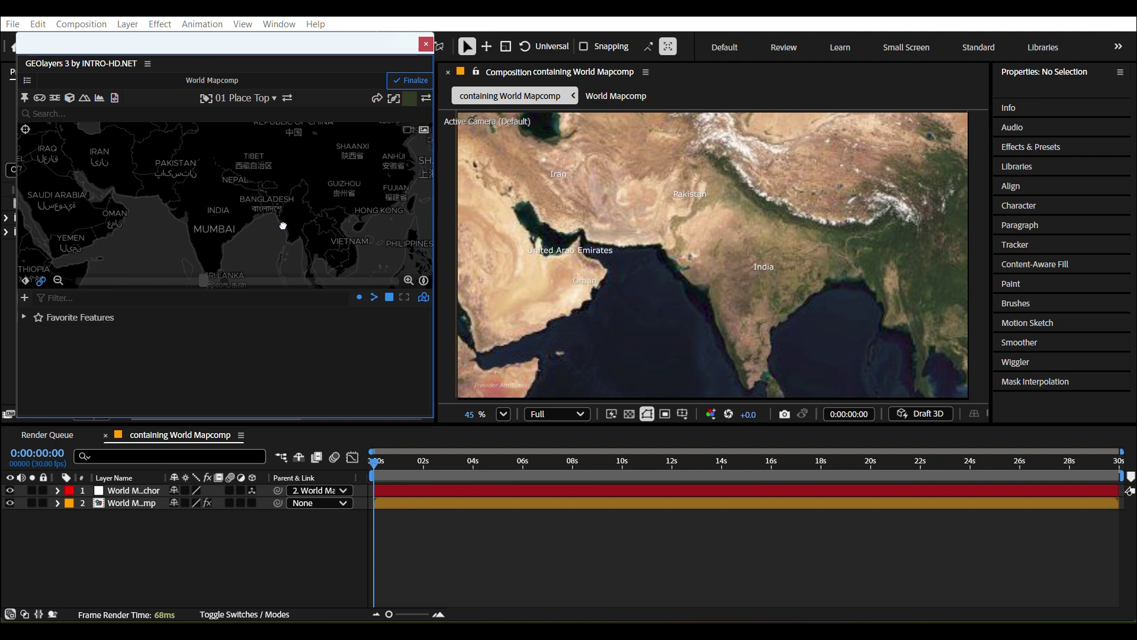
scroll(258, 195, "down", 2)
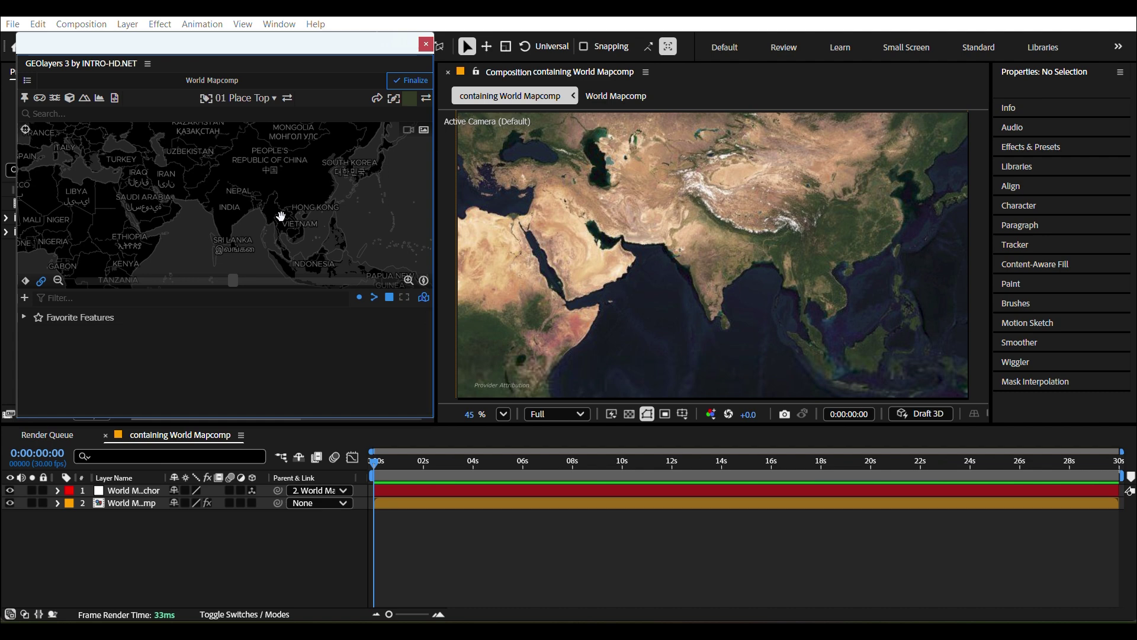
Select the World Mapcomp anchor layer in the timeline
left_click(257, 570)
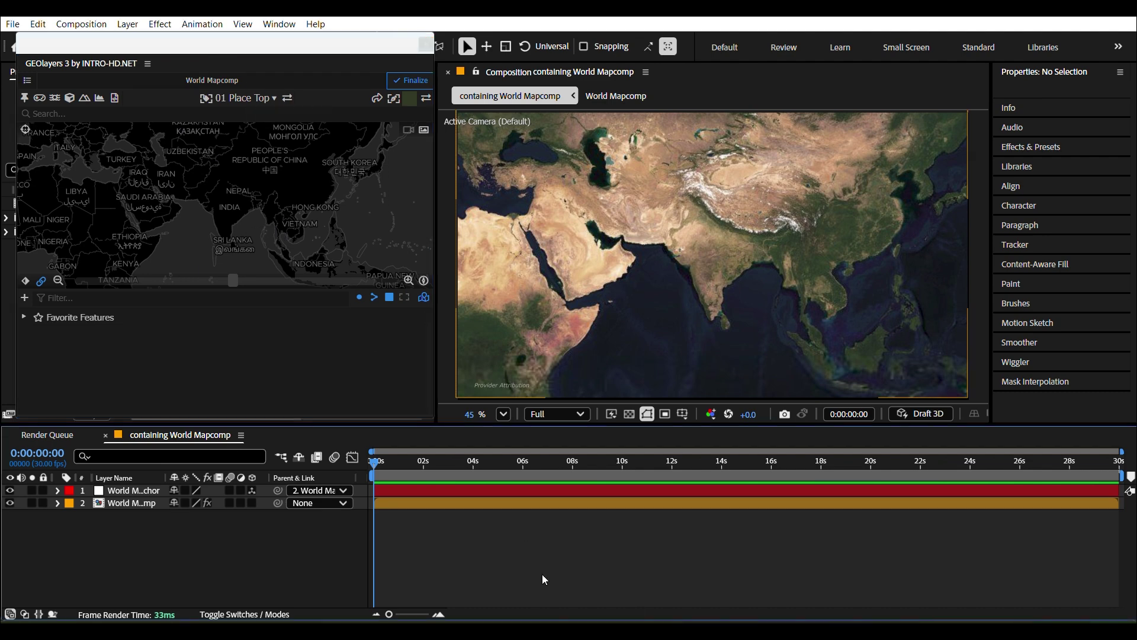
left_click(514, 498)
left_click(514, 505)
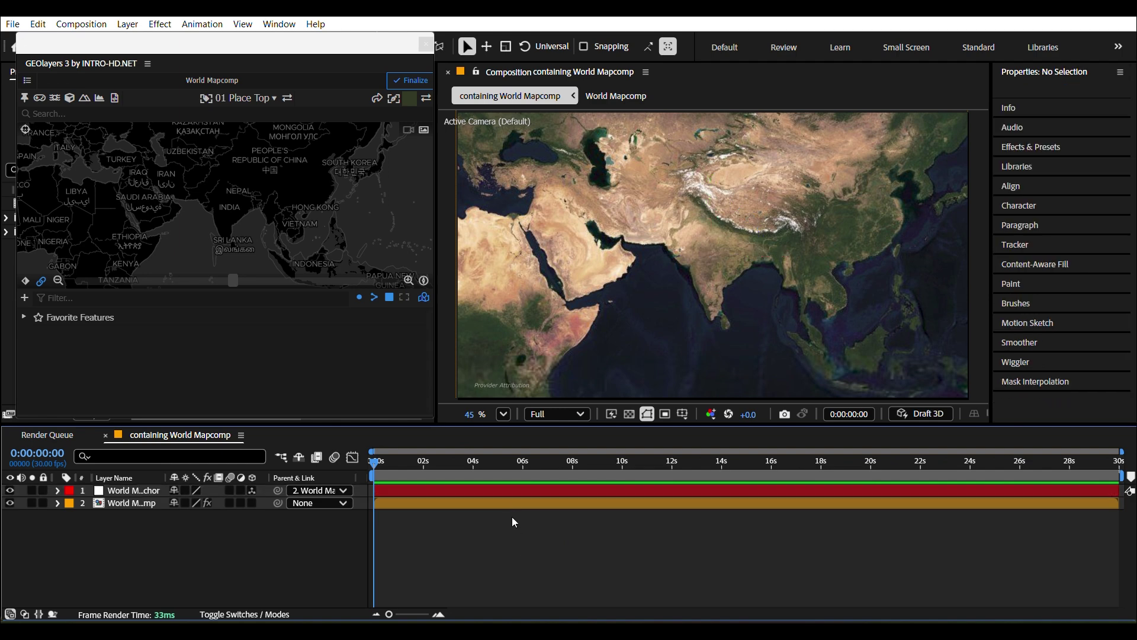
left_click(501, 493)
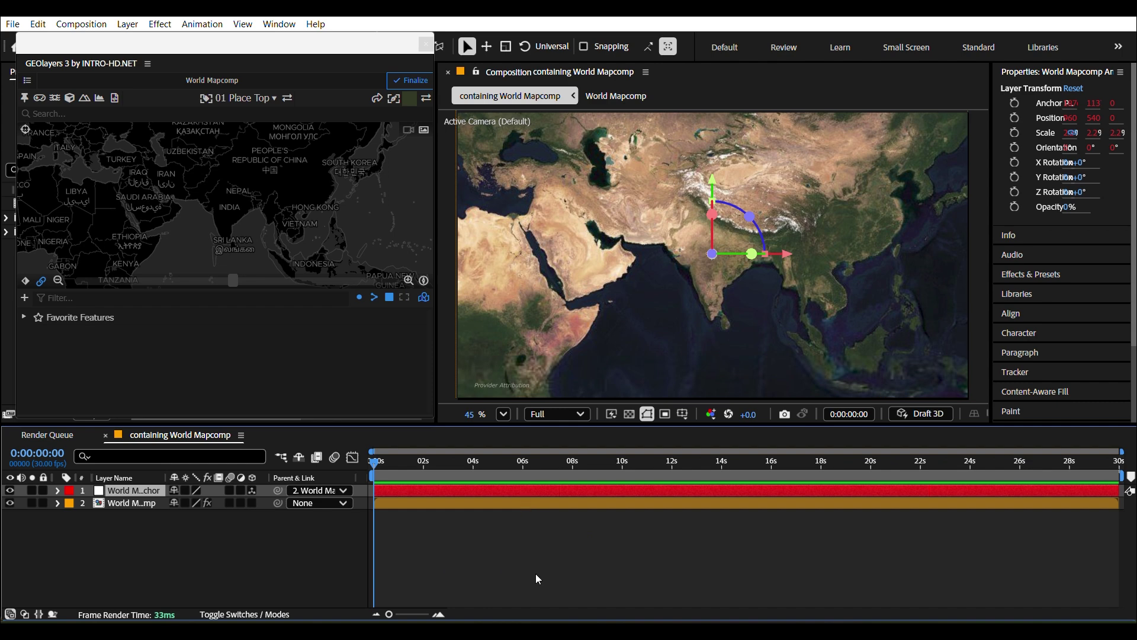
left_click(517, 578)
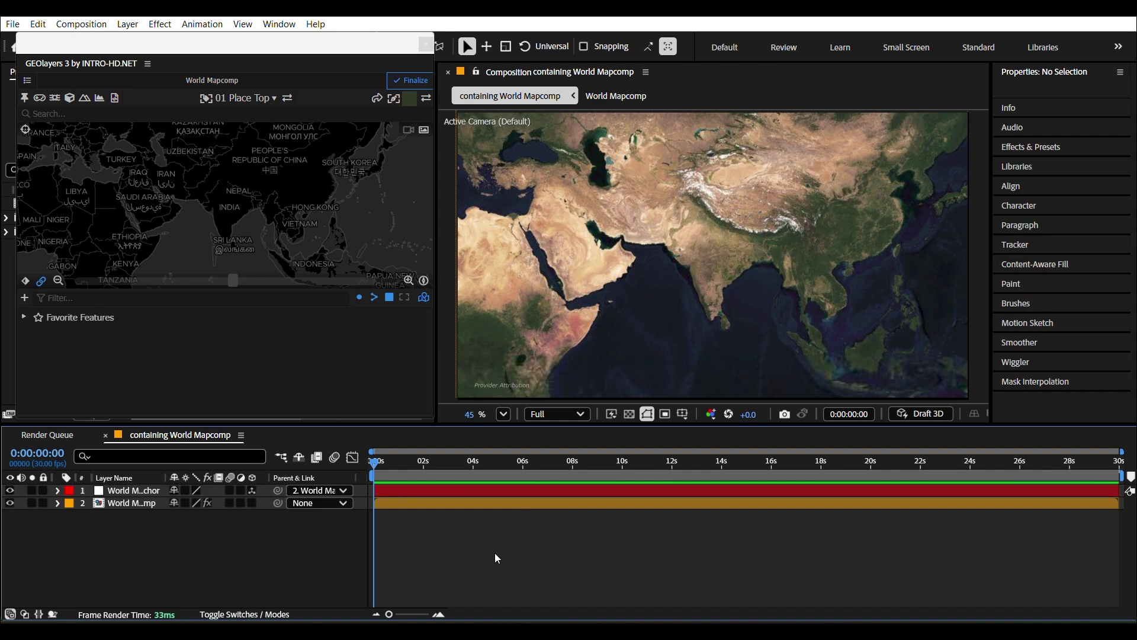
left_click(451, 505)
left_click(485, 567)
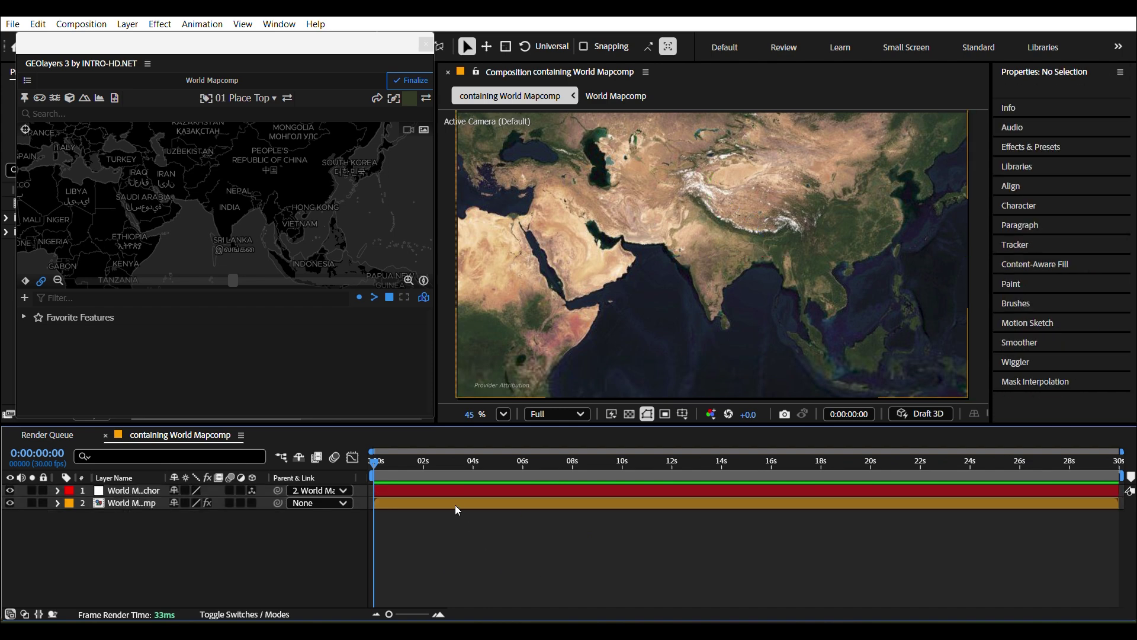
left_click(457, 504)
left_click(491, 552)
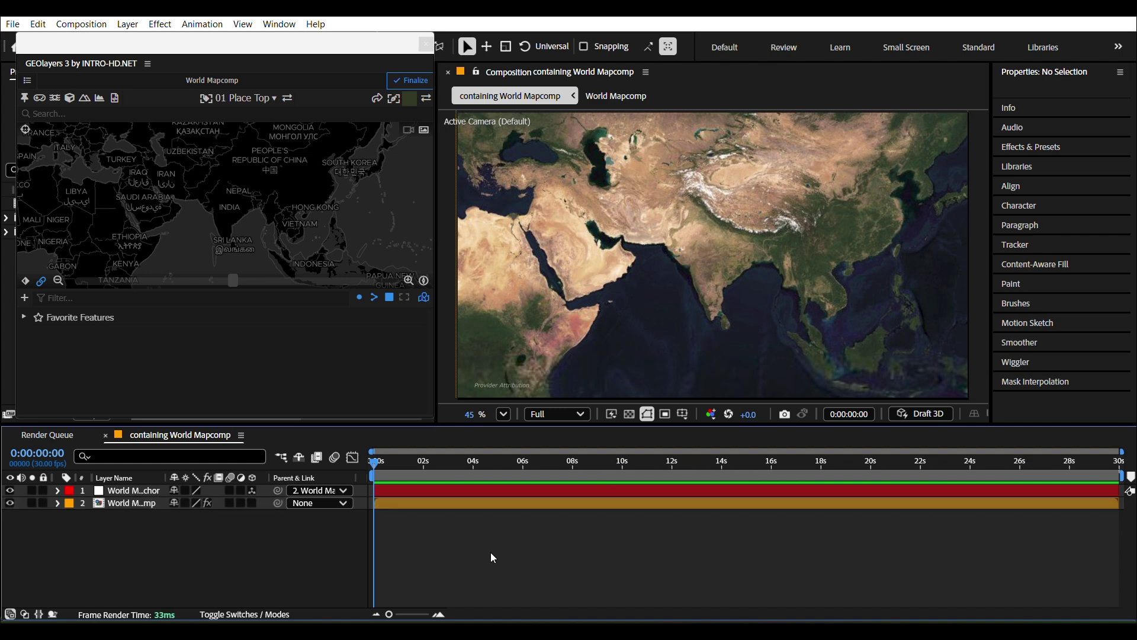
left_click(454, 493)
left_click(482, 582)
left_click(463, 489)
left_click(485, 545)
left_click_drag(255, 202, 288, 205)
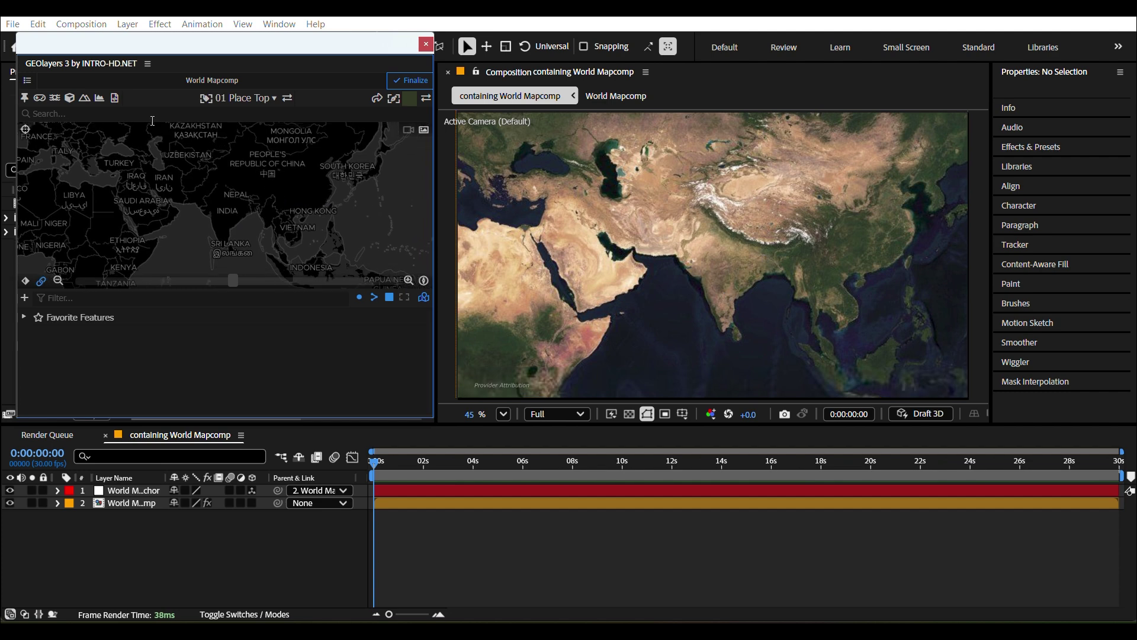
Search the GEOlayers features for India and move the composition's current time to frame 6
left_click(49, 113)
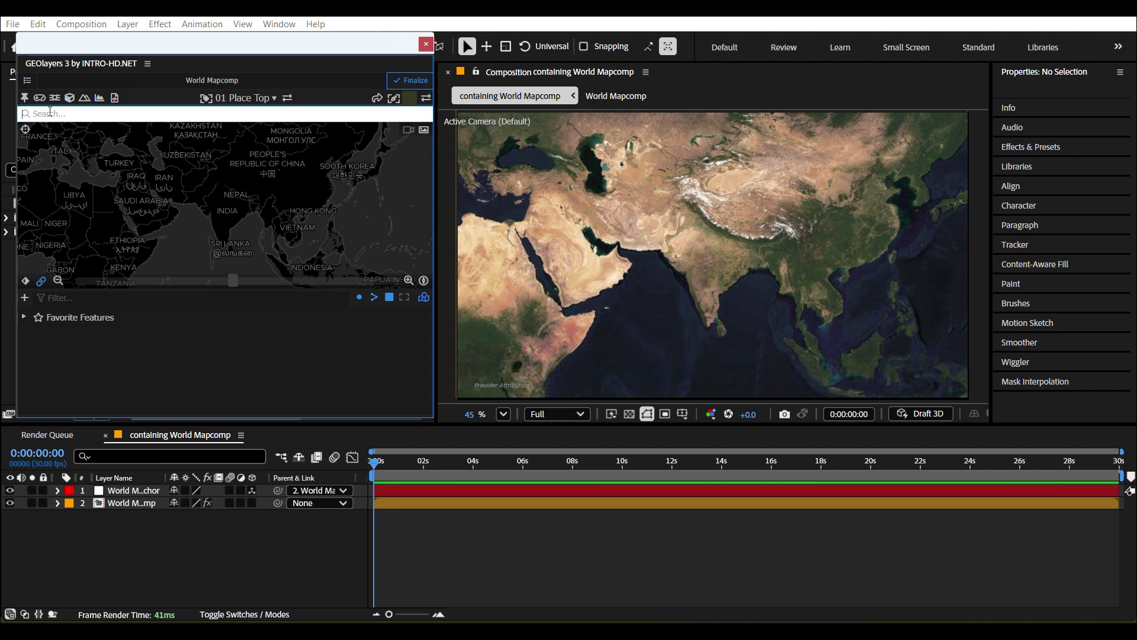
left_click(49, 112)
type("in")
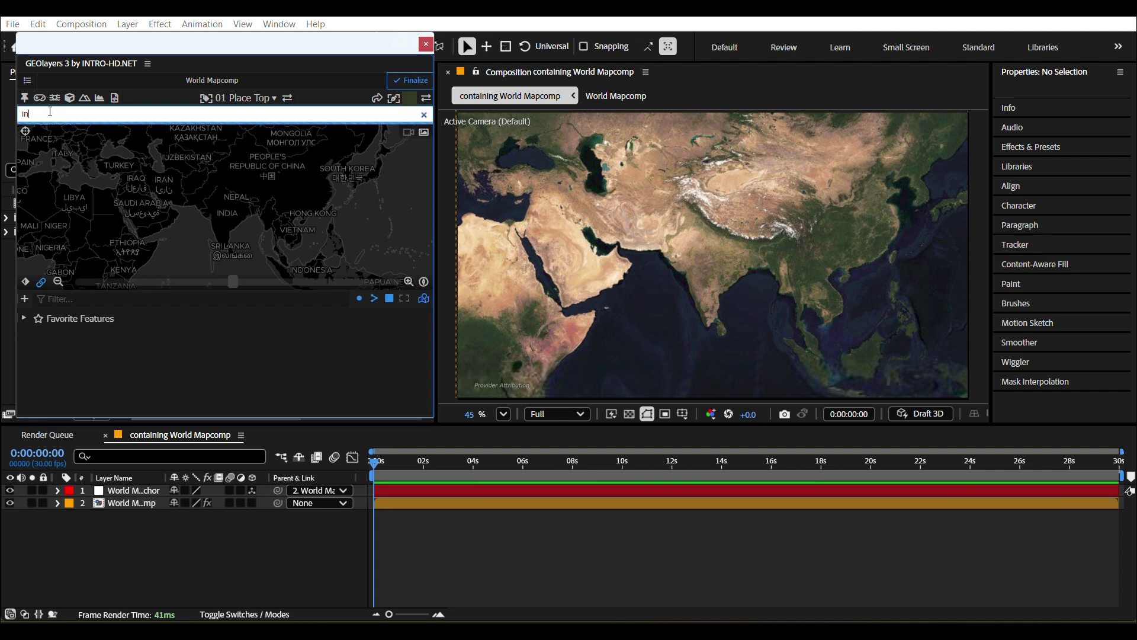
type("diA")
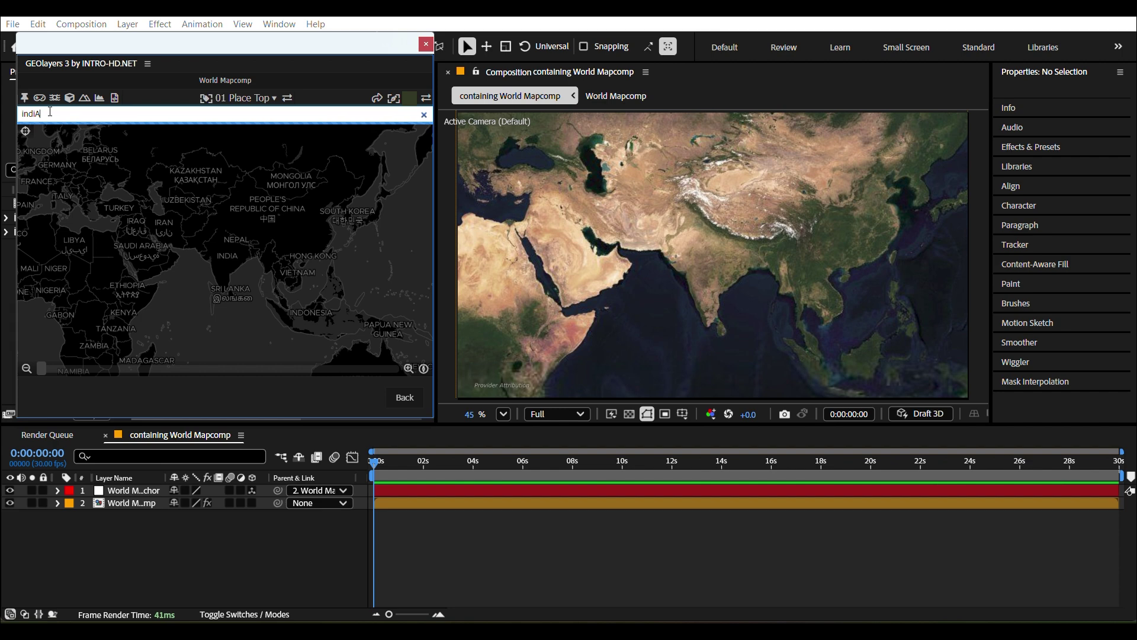
mouse_move(61, 165)
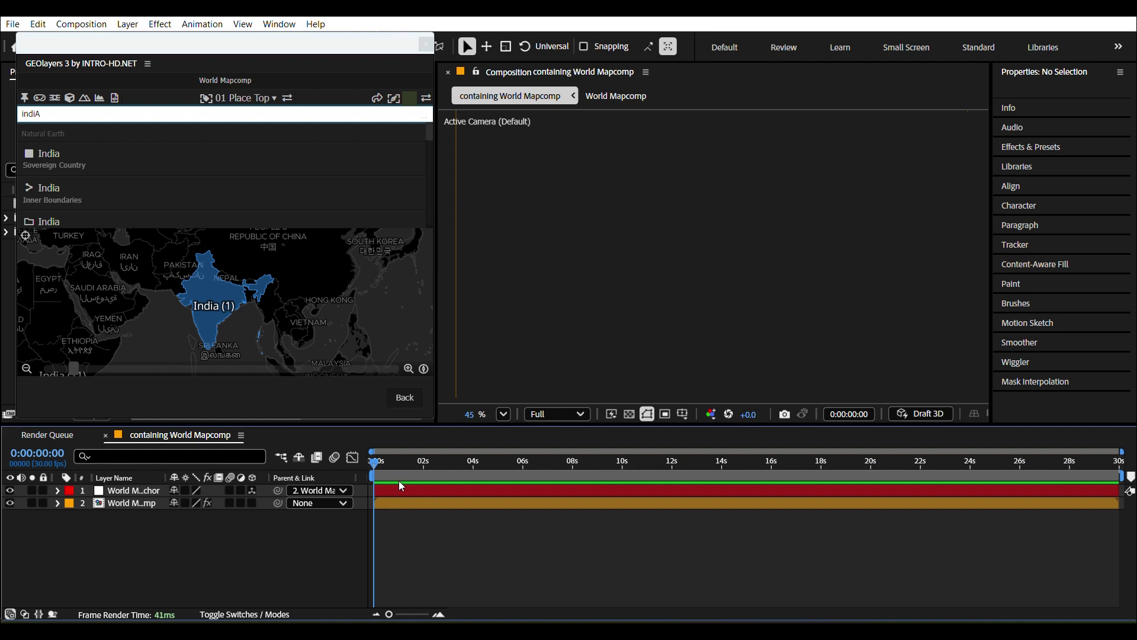
left_click_drag(400, 482, 381, 474)
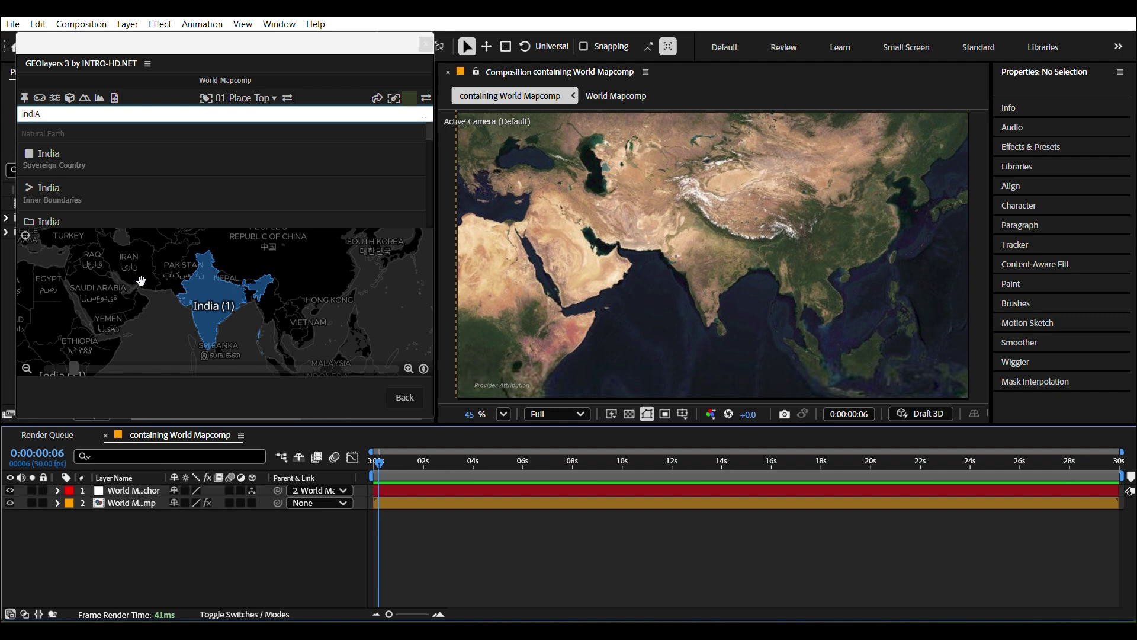
Leave the India search and pan the GEOlayers map across to East Asia so that Japan is in view
left_click_drag(122, 258, 330, 229)
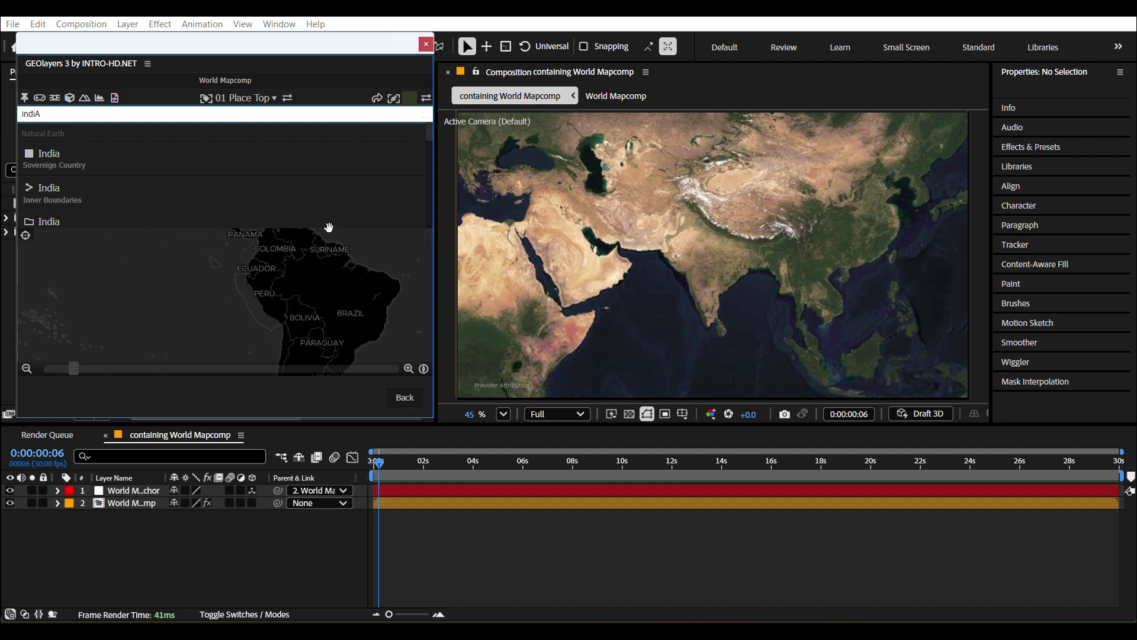
key("Return")
left_click_drag(208, 233, 287, 183)
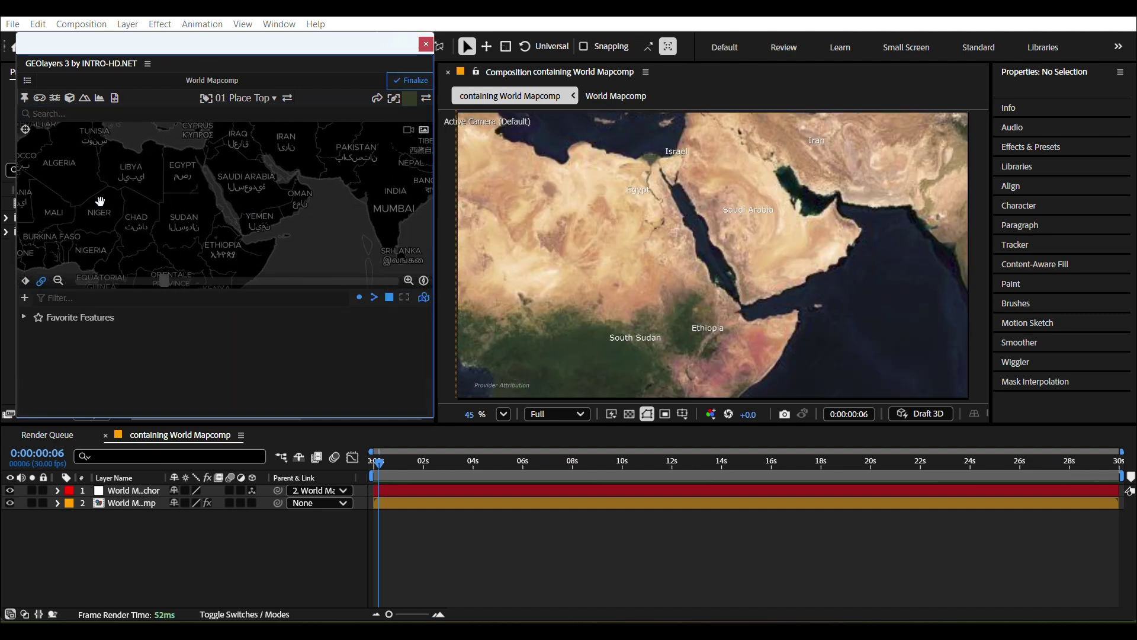
left_click_drag(236, 196, 94, 160)
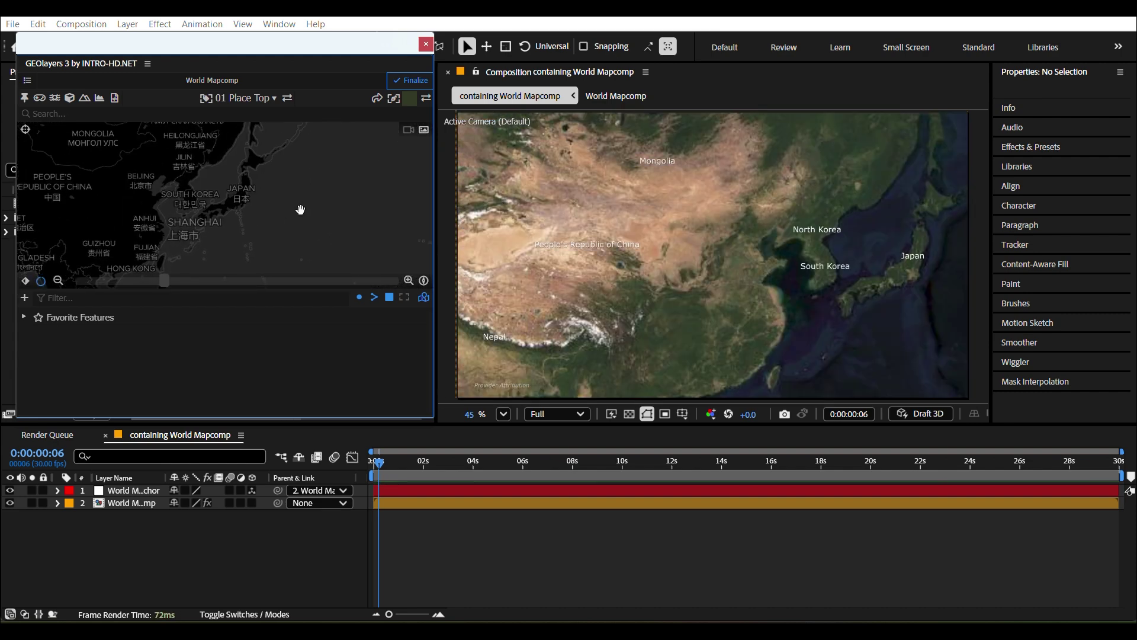
left_click_drag(289, 185, 295, 207)
Search the GEOlayers features for "japan" and enlarge the GEOlayers window and the workspace area above the timeline
left_click(114, 112)
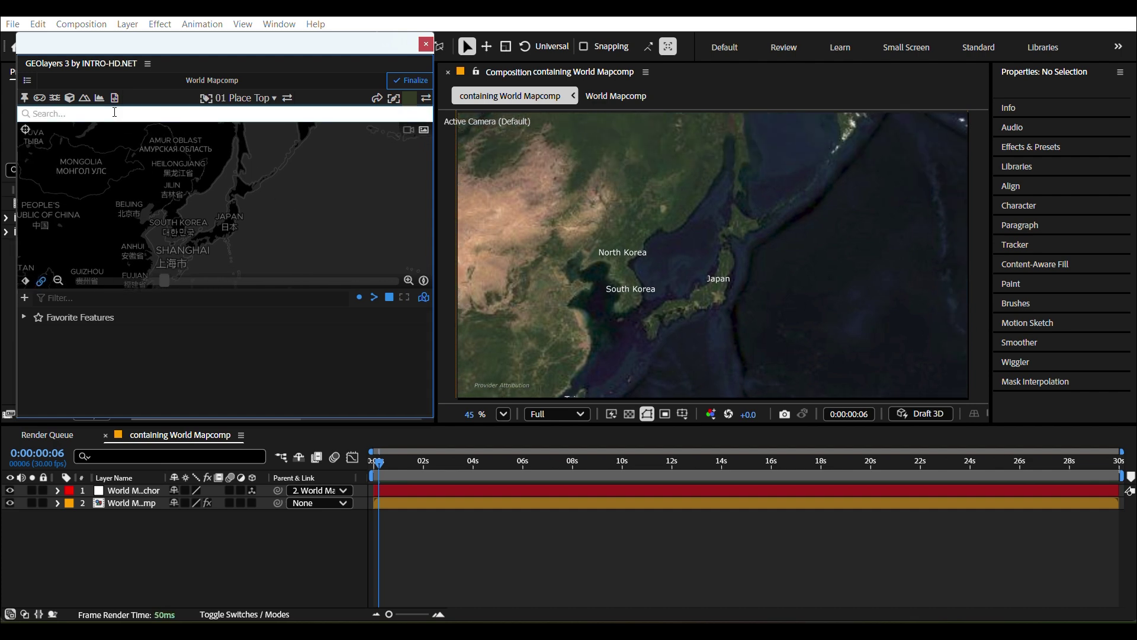
type("japan")
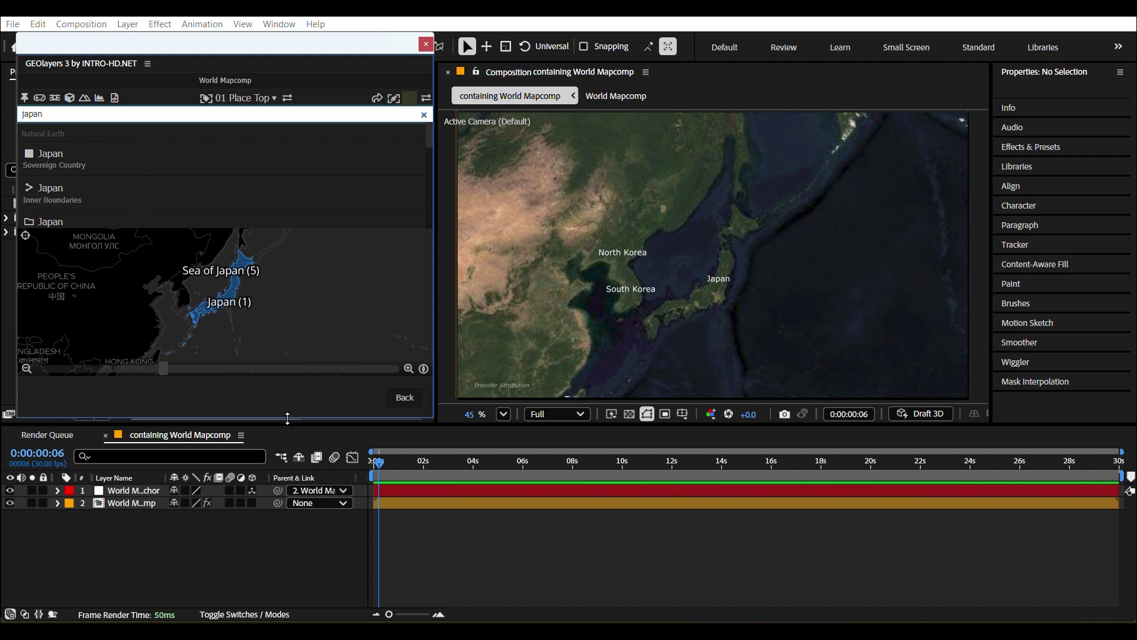
left_click_drag(288, 418, 289, 422)
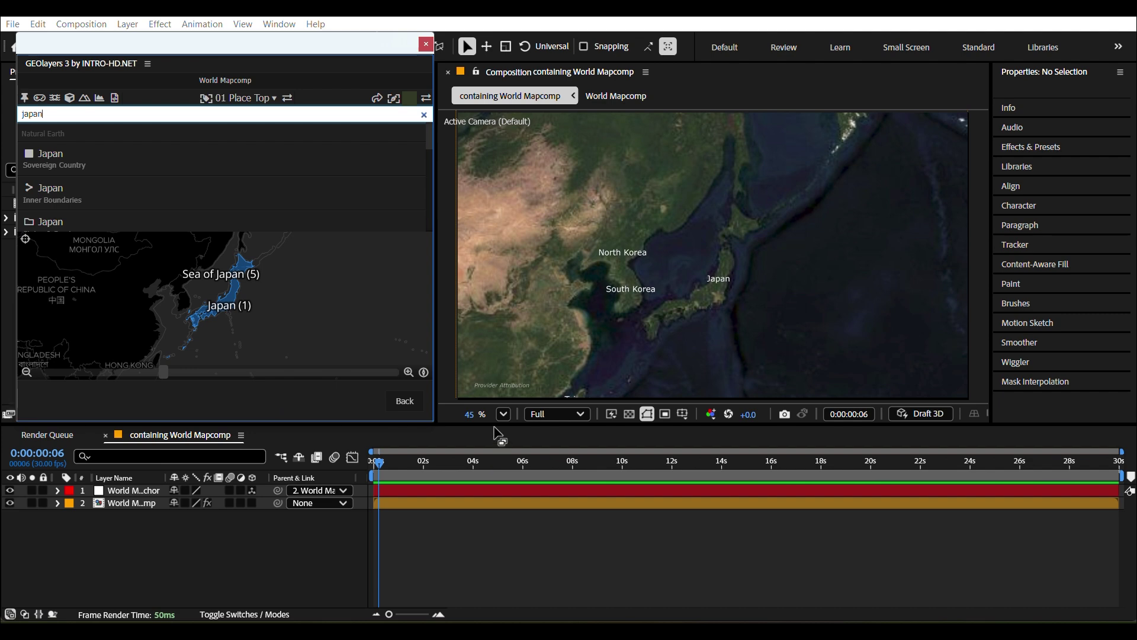
left_click_drag(494, 426, 494, 460)
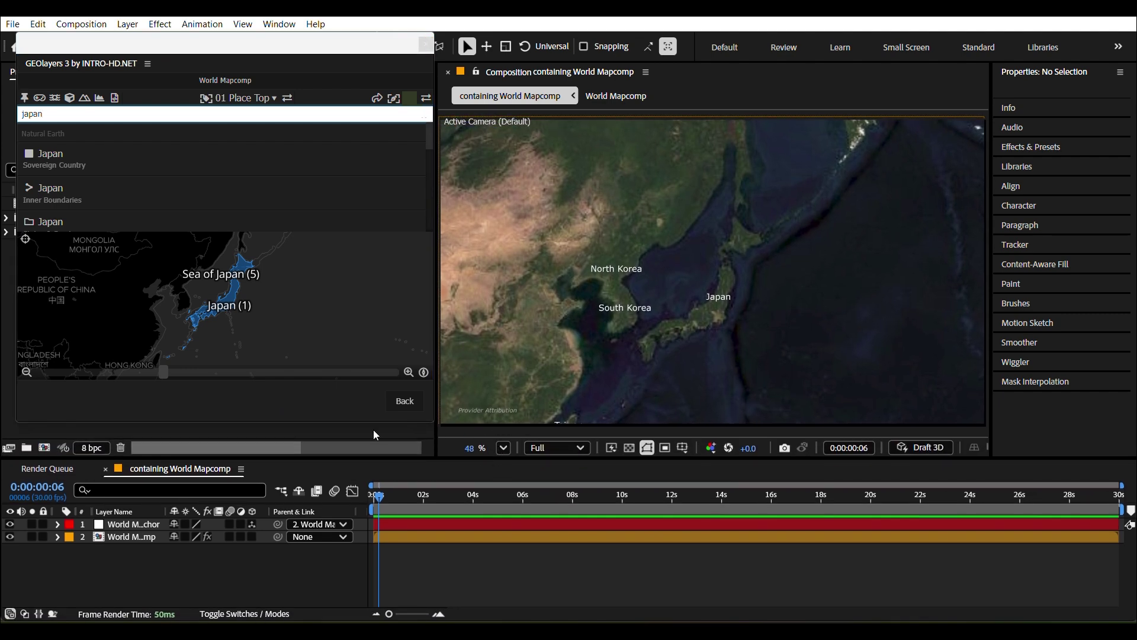
left_click(437, 316)
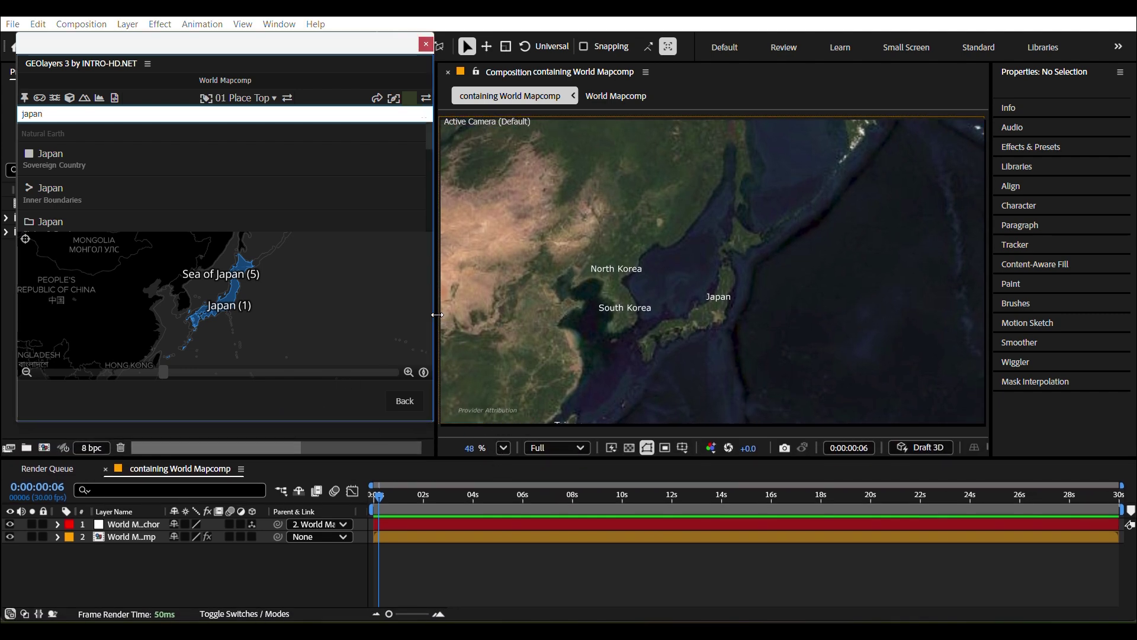
mouse_move(437, 314)
left_mouse_down()
mouse_move(474, 314)
mouse_move(437, 314)
mouse_move(454, 317)
left_mouse_up()
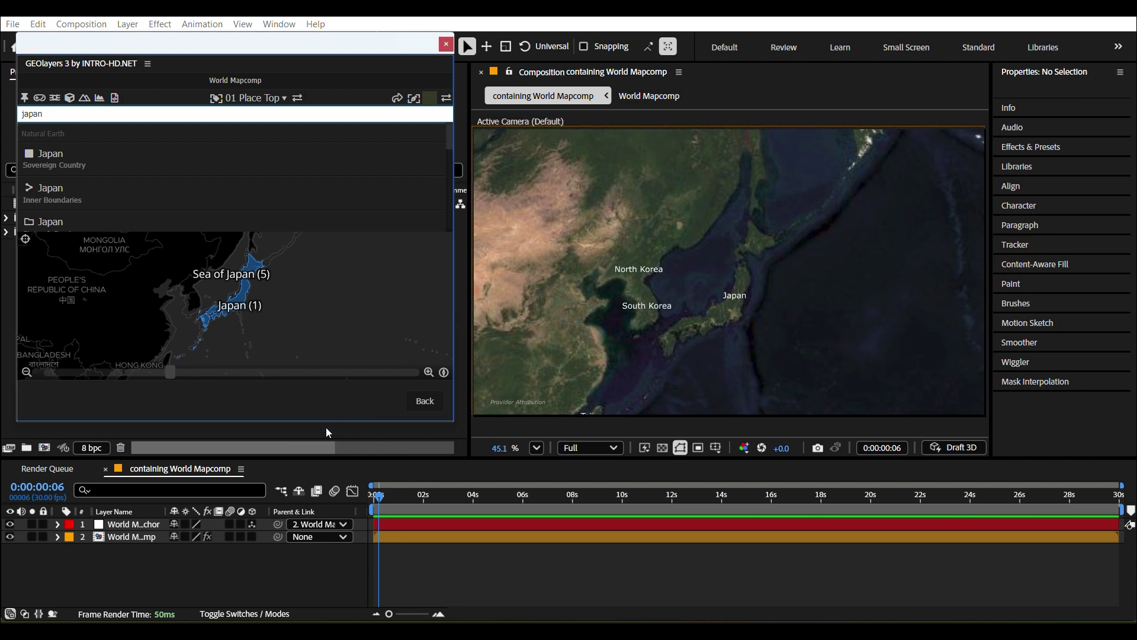
left_click_drag(327, 422, 326, 430)
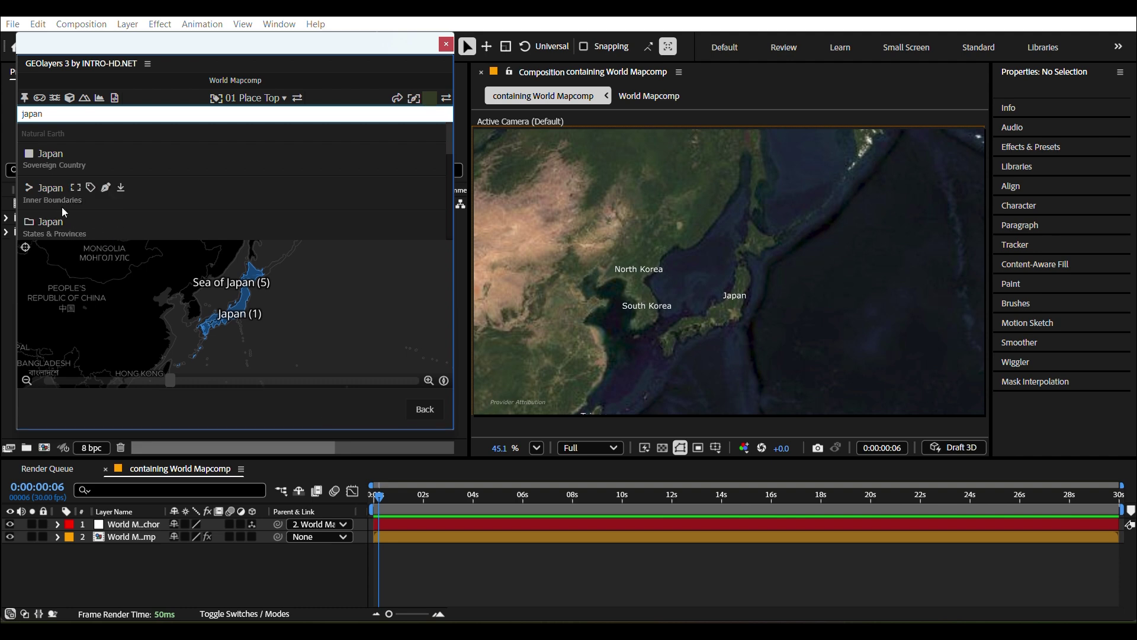
Add the Sovereign Country feature of Japan from the search results to the GEOlayers browser
mouse_move(114, 161)
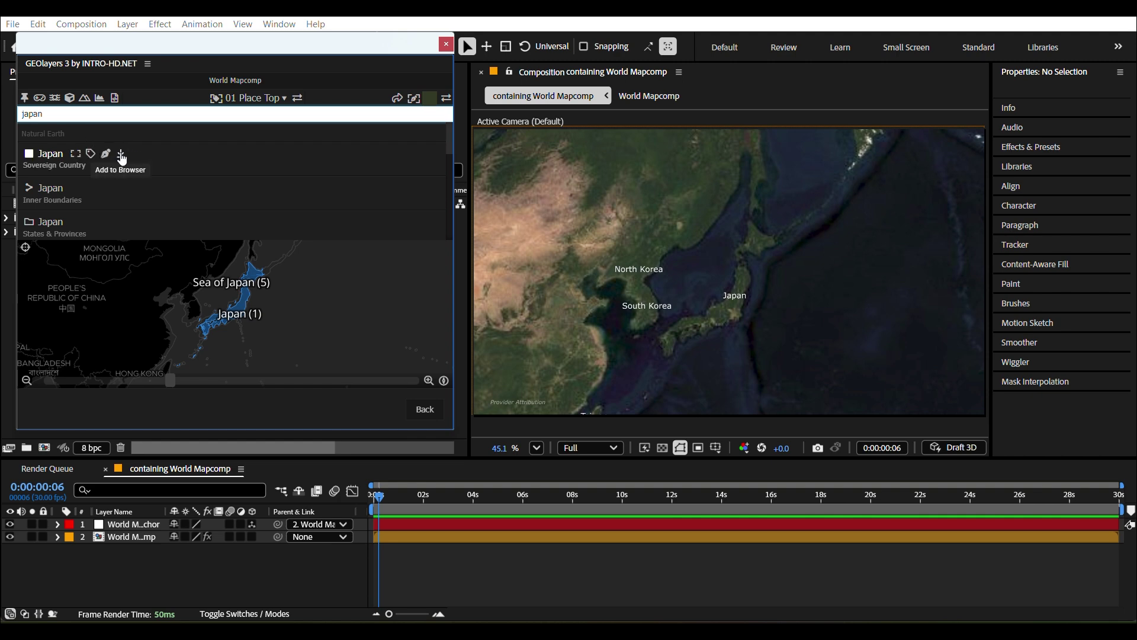
left_click(121, 157)
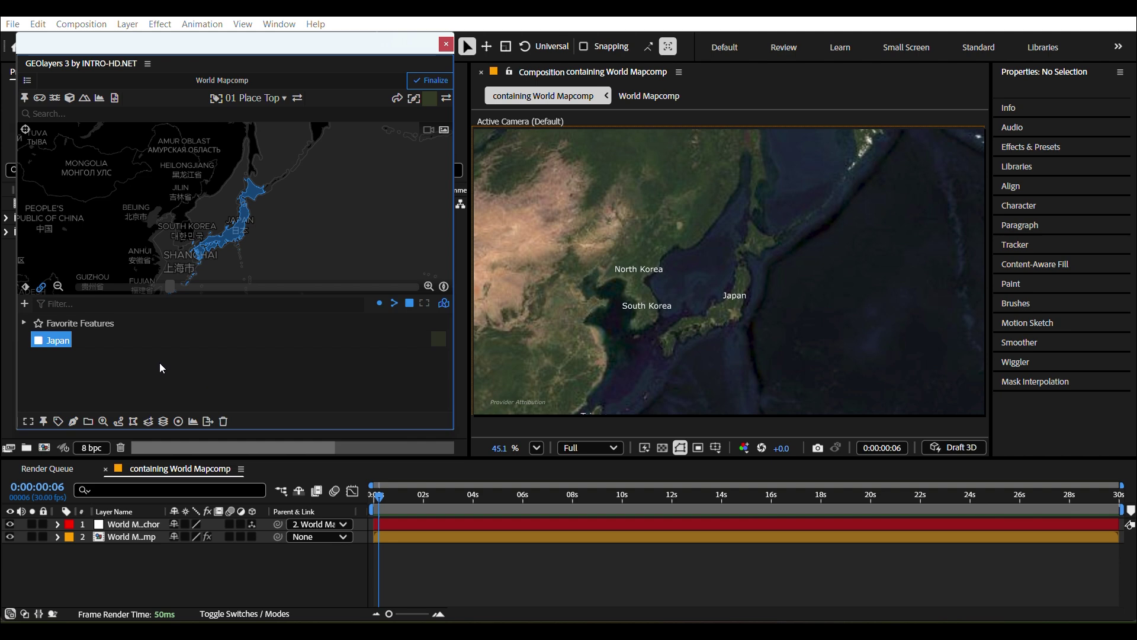
left_click(59, 342)
left_click(58, 342)
left_click(103, 389)
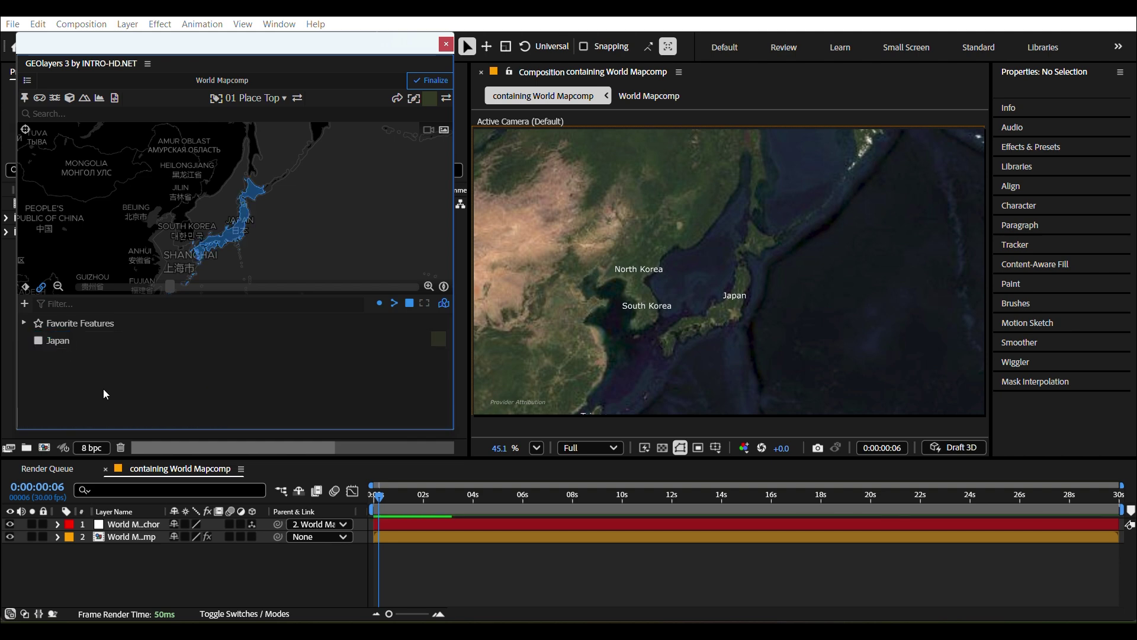
left_click(57, 342)
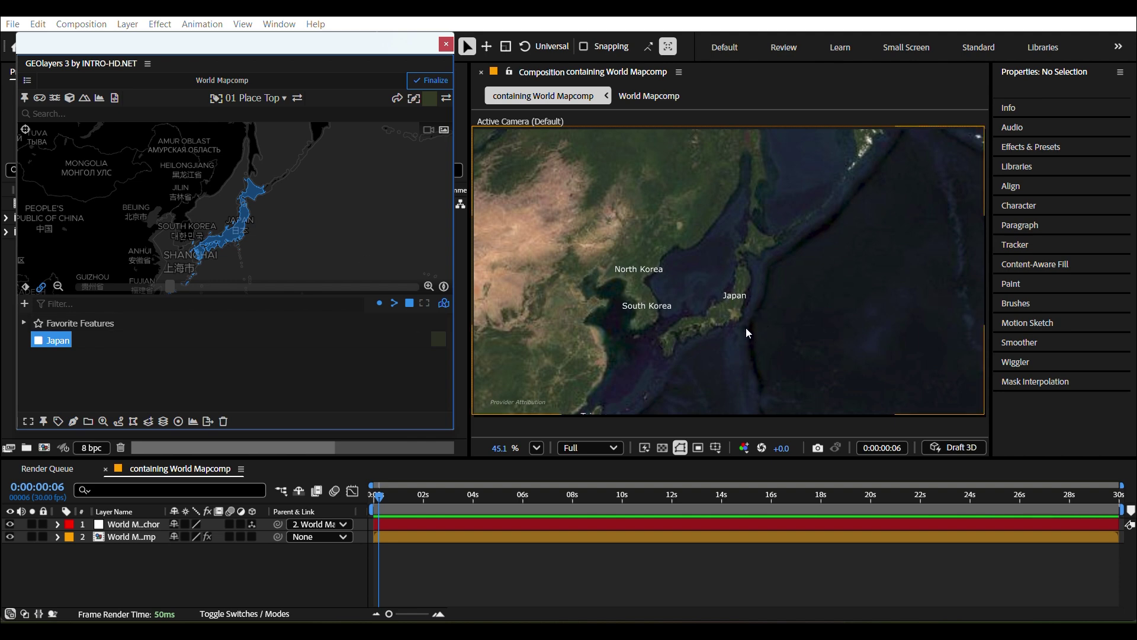
left_click(57, 342)
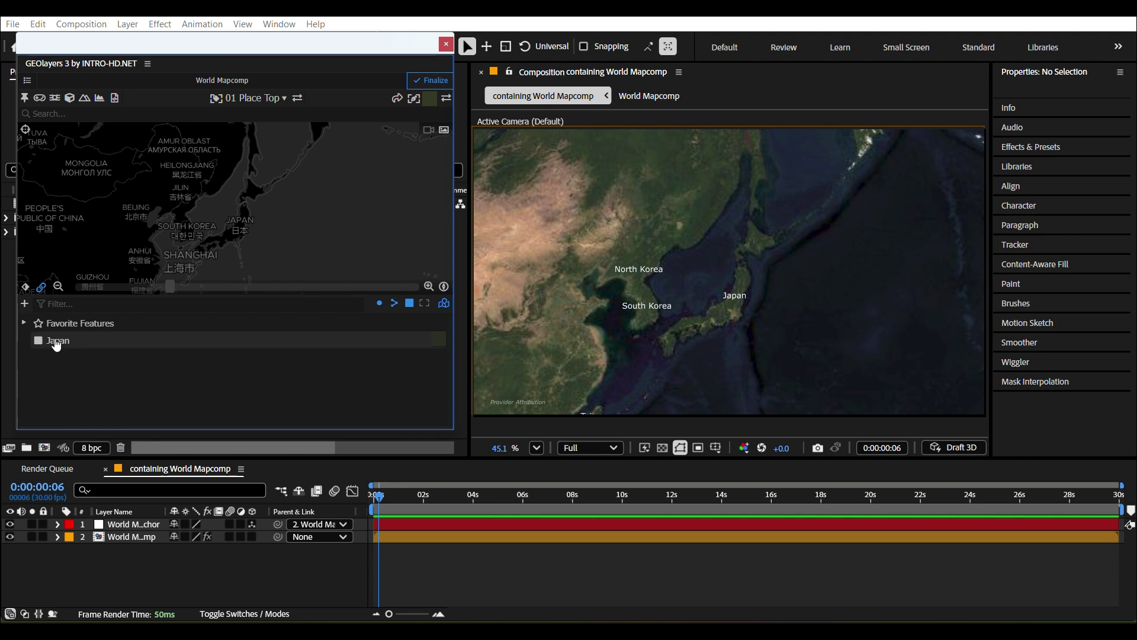
left_click(56, 342)
left_click(75, 374)
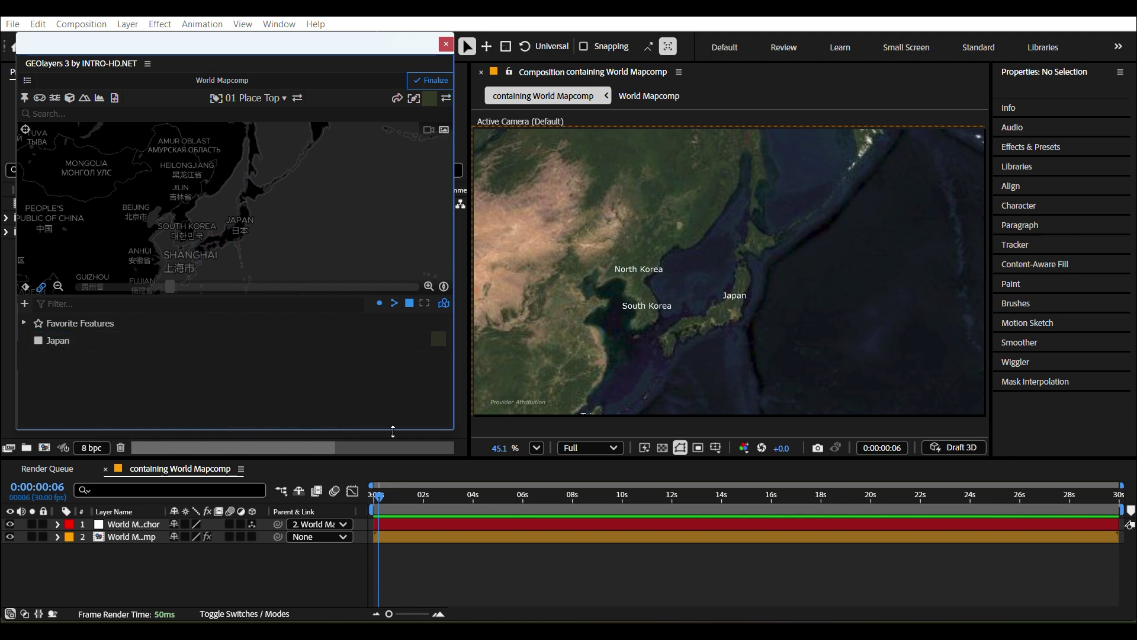
left_click(56, 340)
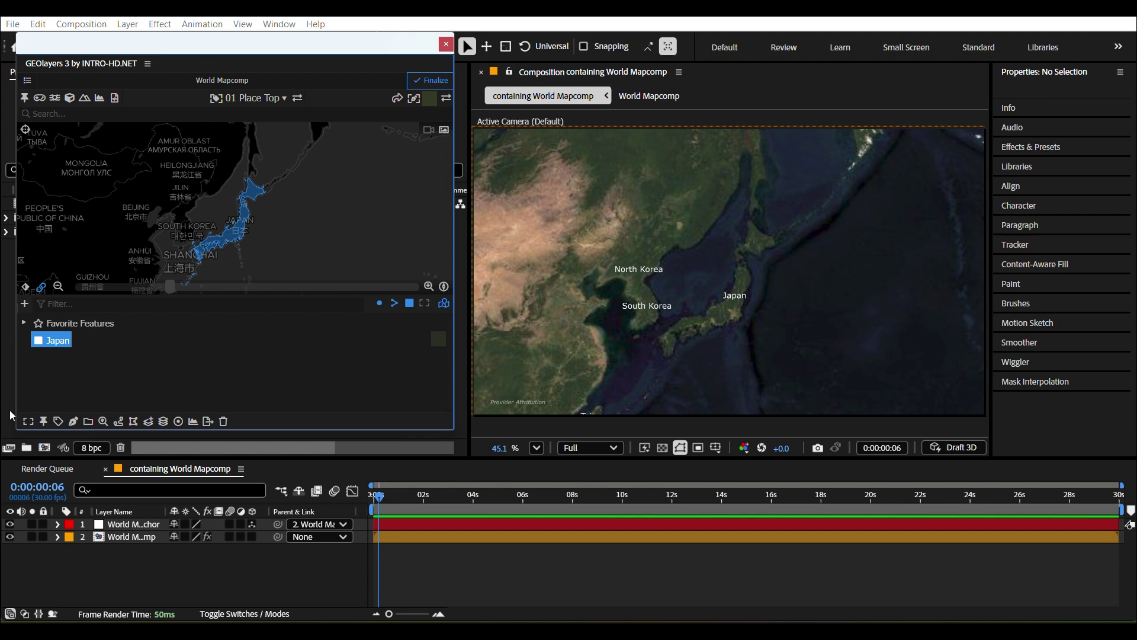
left_click(112, 383)
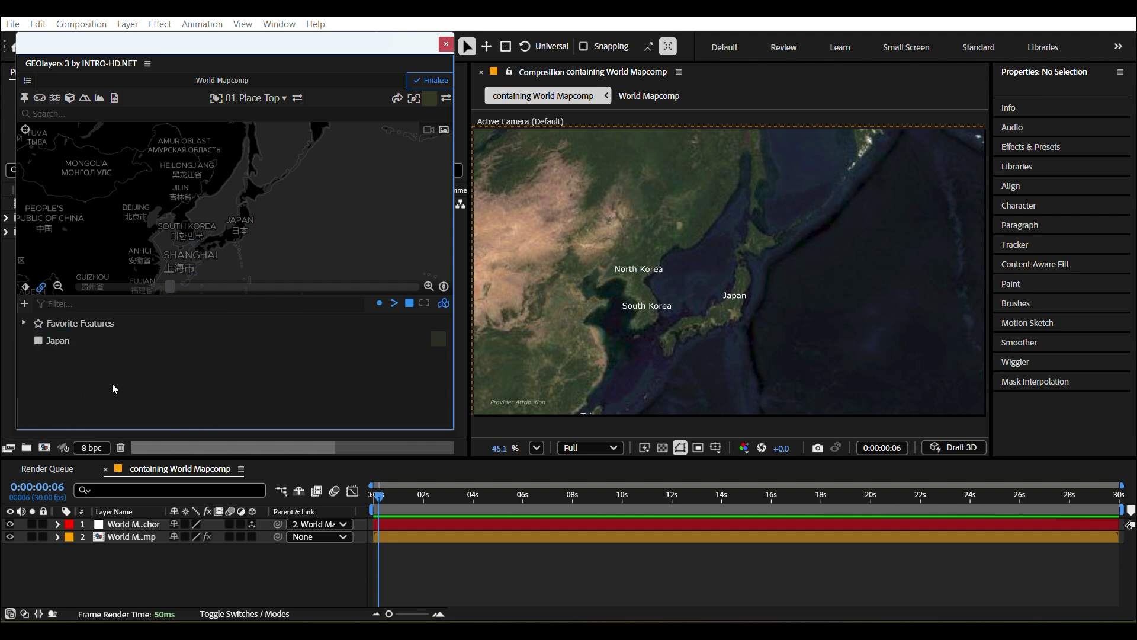
Draw the Japan feature from the GEOlayers browser as a shape layer with Draw Feature and dismiss the Shape Layer Hint
left_click(66, 346)
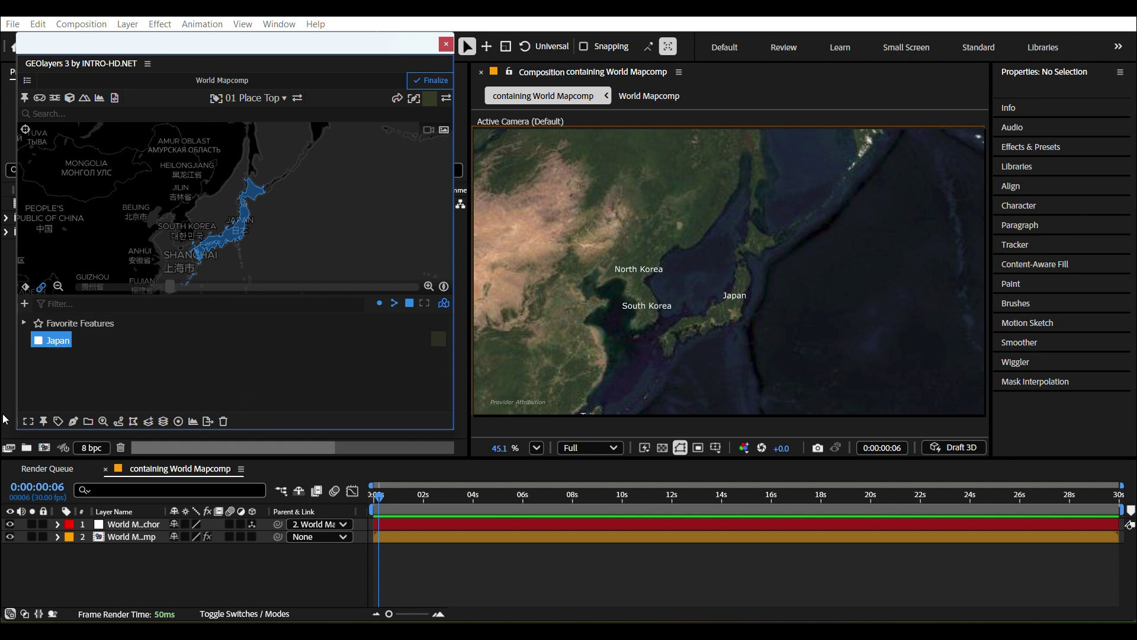
left_click(73, 421)
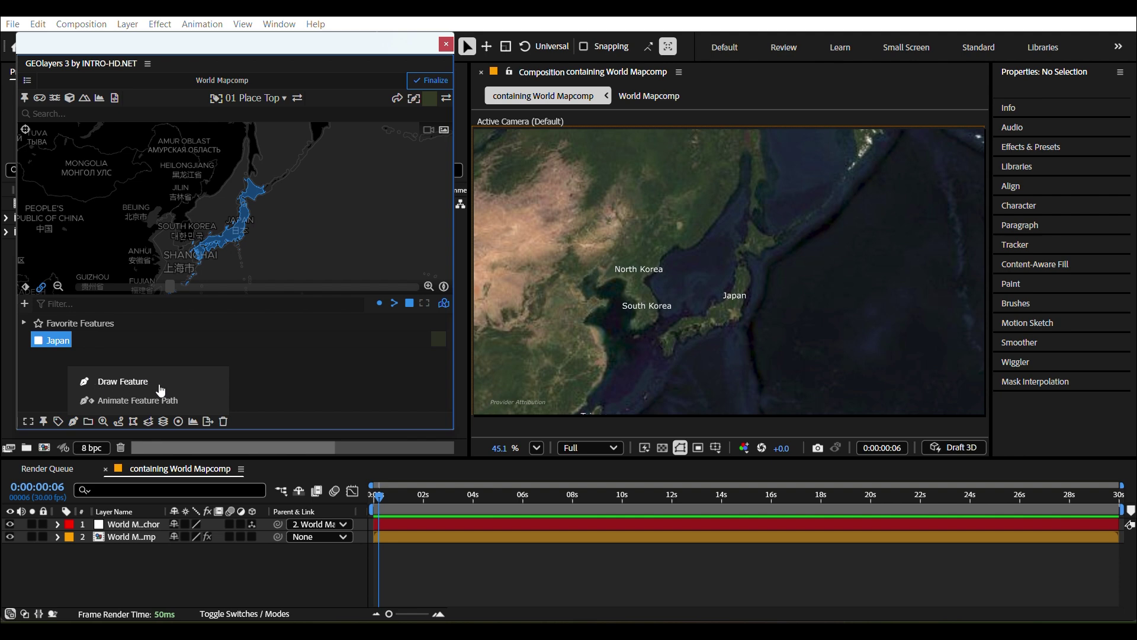
left_click(130, 385)
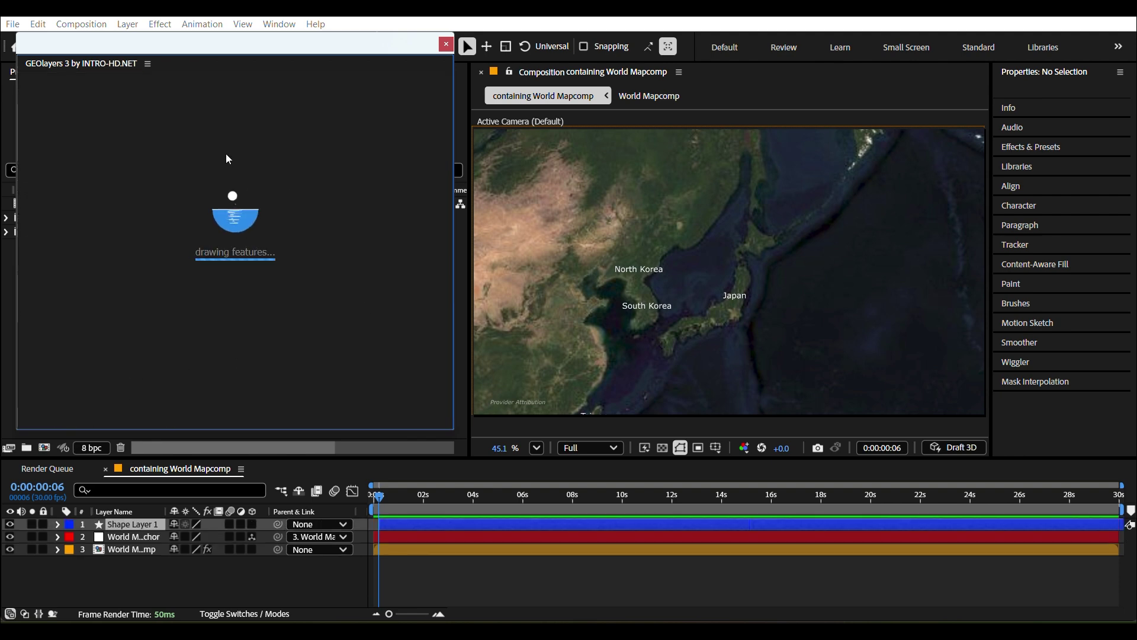
left_click(632, 578)
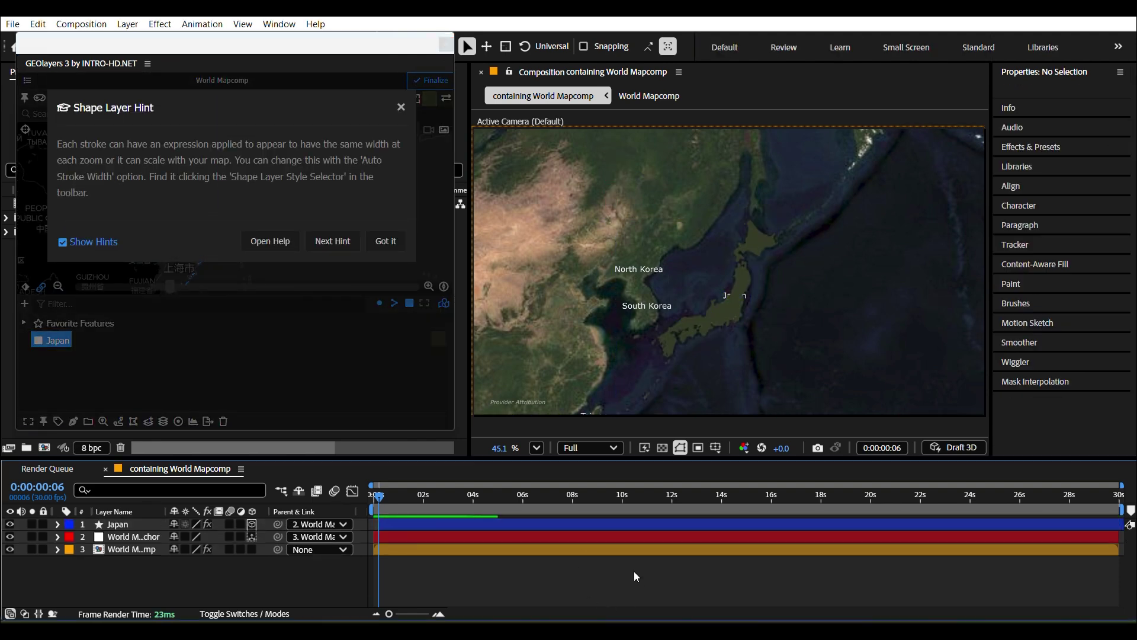
left_click(490, 527)
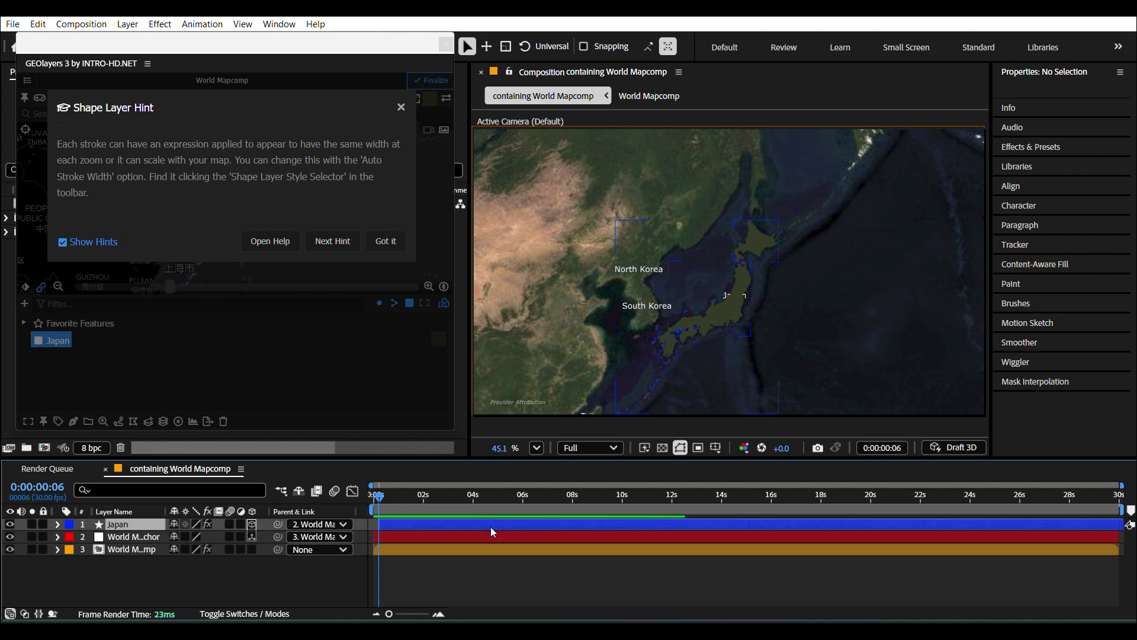
left_click(386, 241)
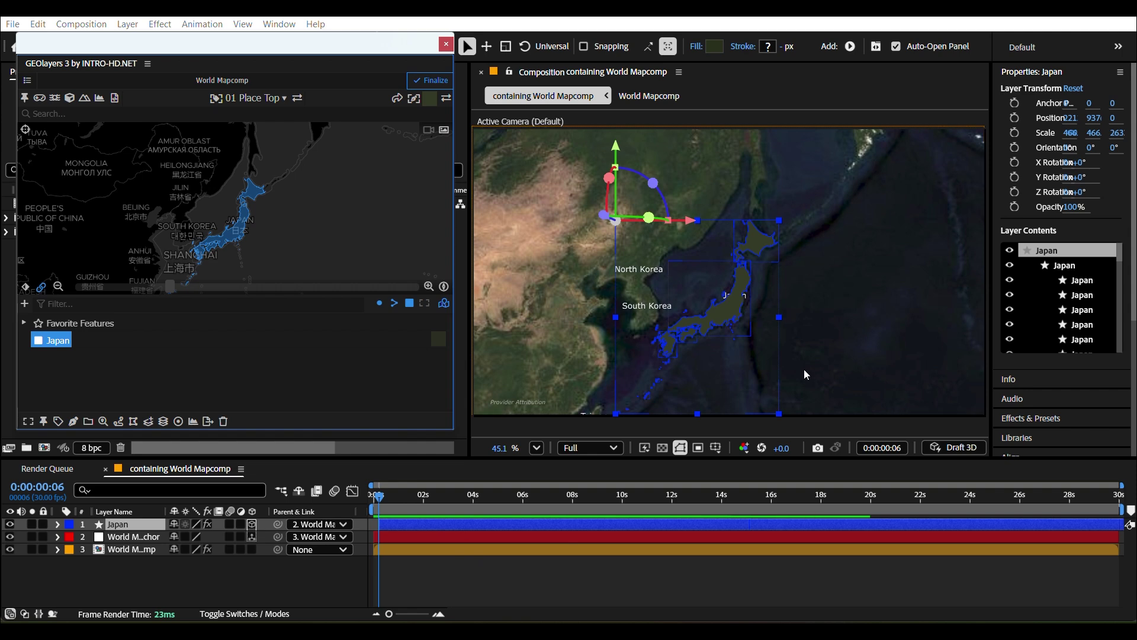
Clear the layer selection and select the Japan shape layer in the timeline
left_click(554, 567)
left_click(553, 563)
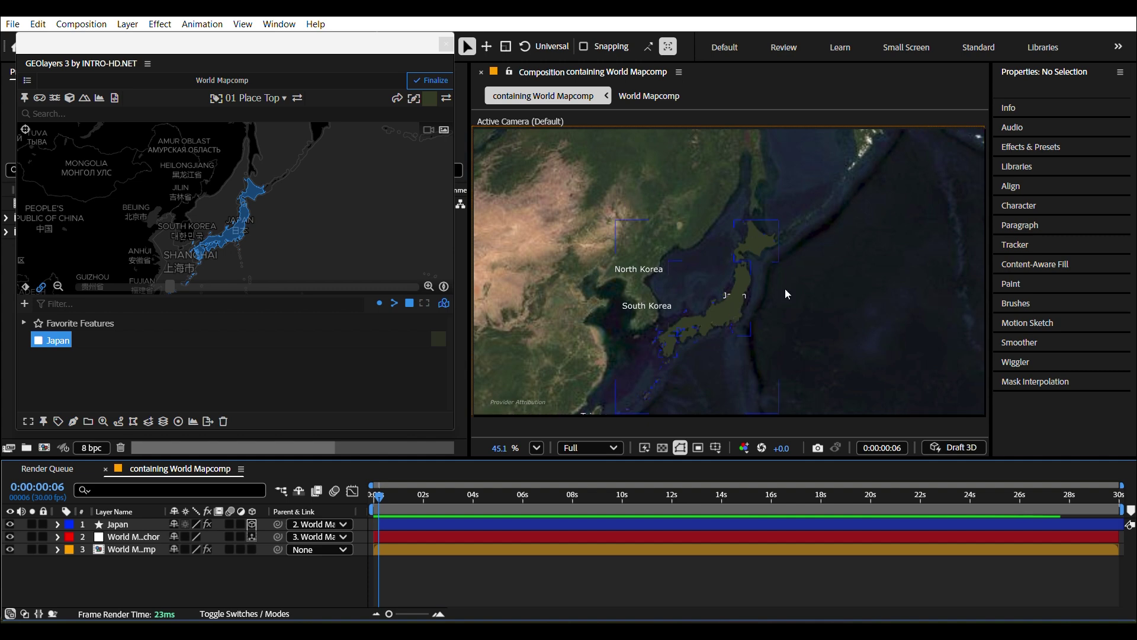
left_click(454, 527)
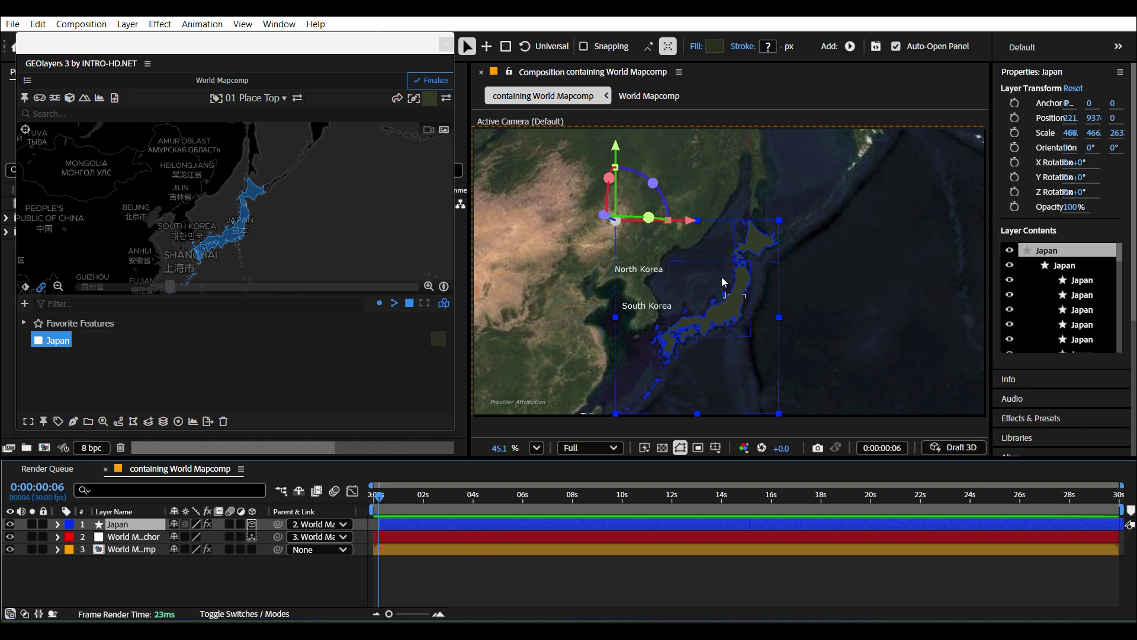
Change the Japan feature's style in the GEOlayers browser to the solid tan fill preset
left_click(83, 368)
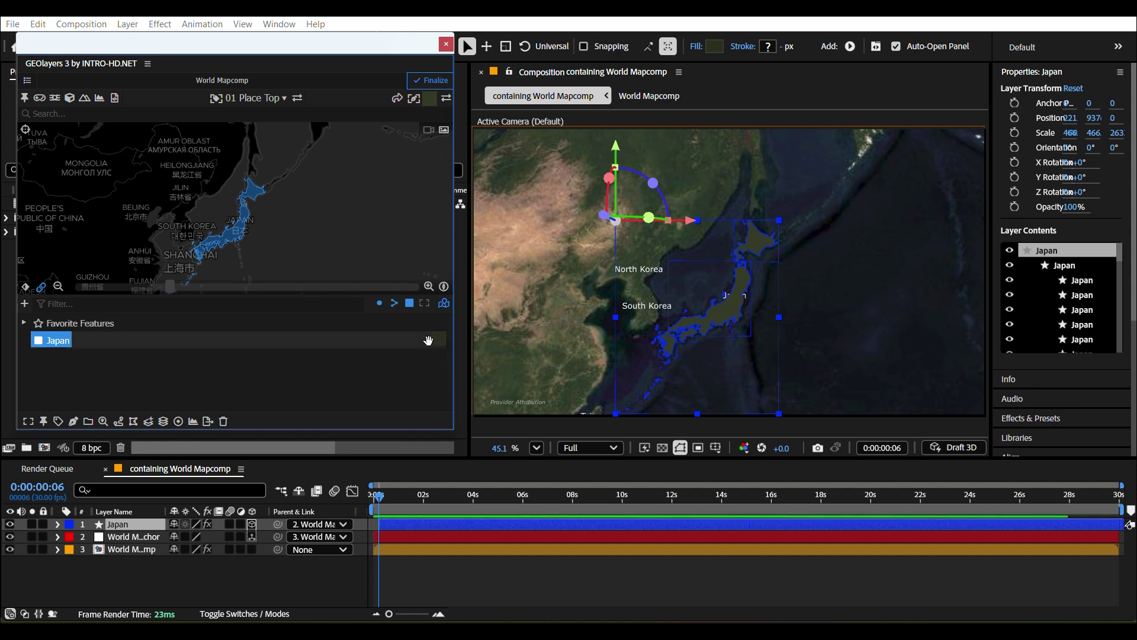
left_click(440, 344)
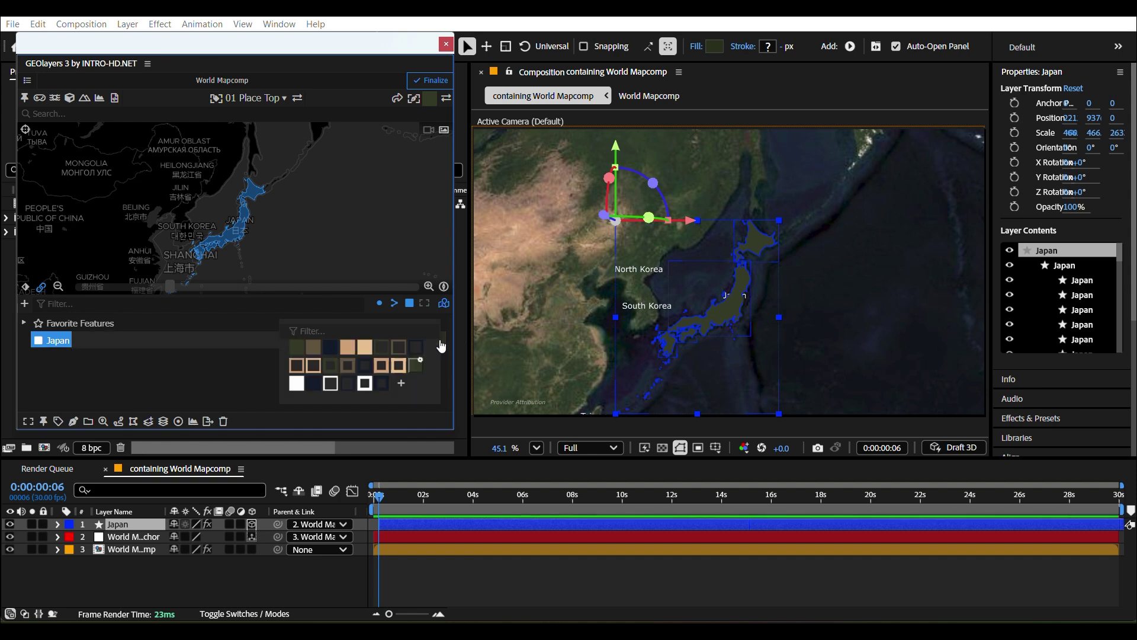
left_click(348, 352)
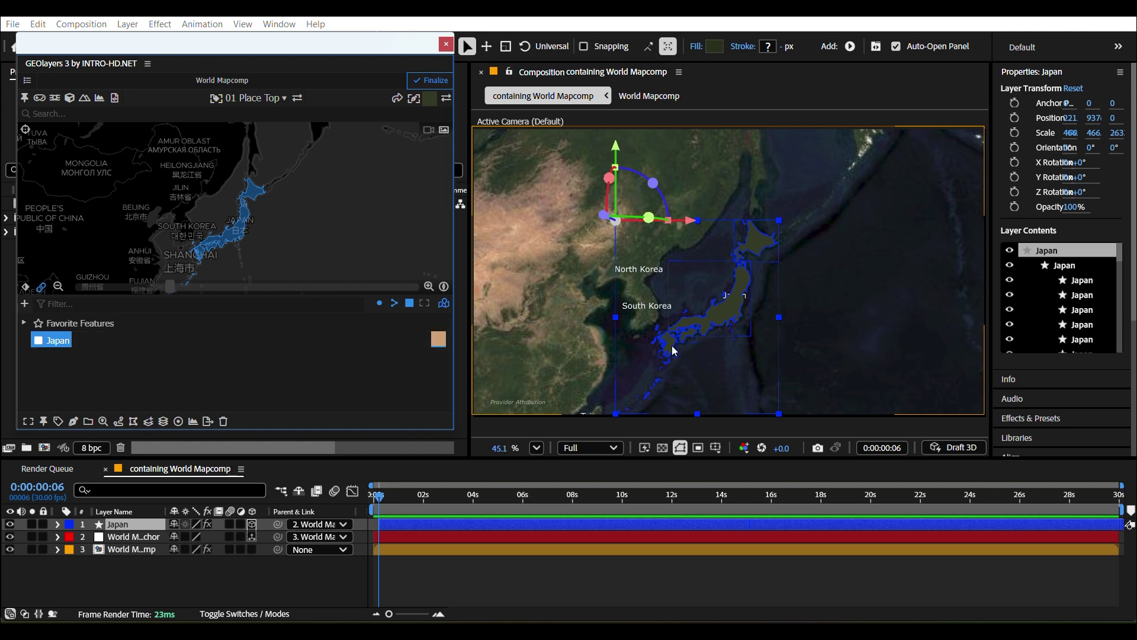
left_click(325, 378)
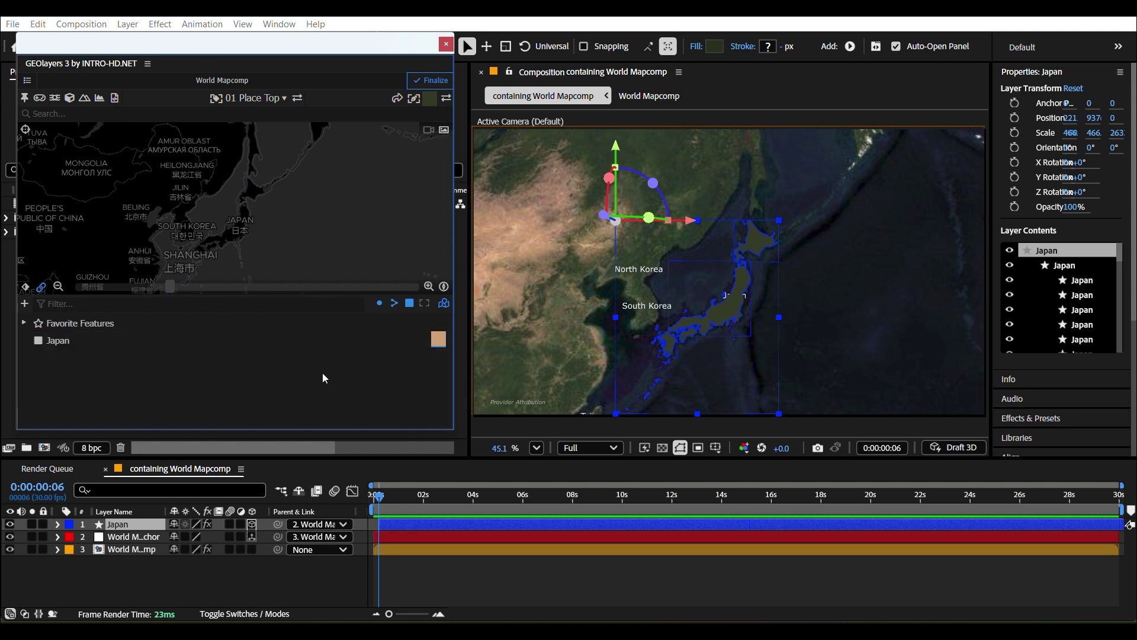
Draw the selected Japan feature again with Draw Feature as a tan-filled shape layer
left_click(52, 342)
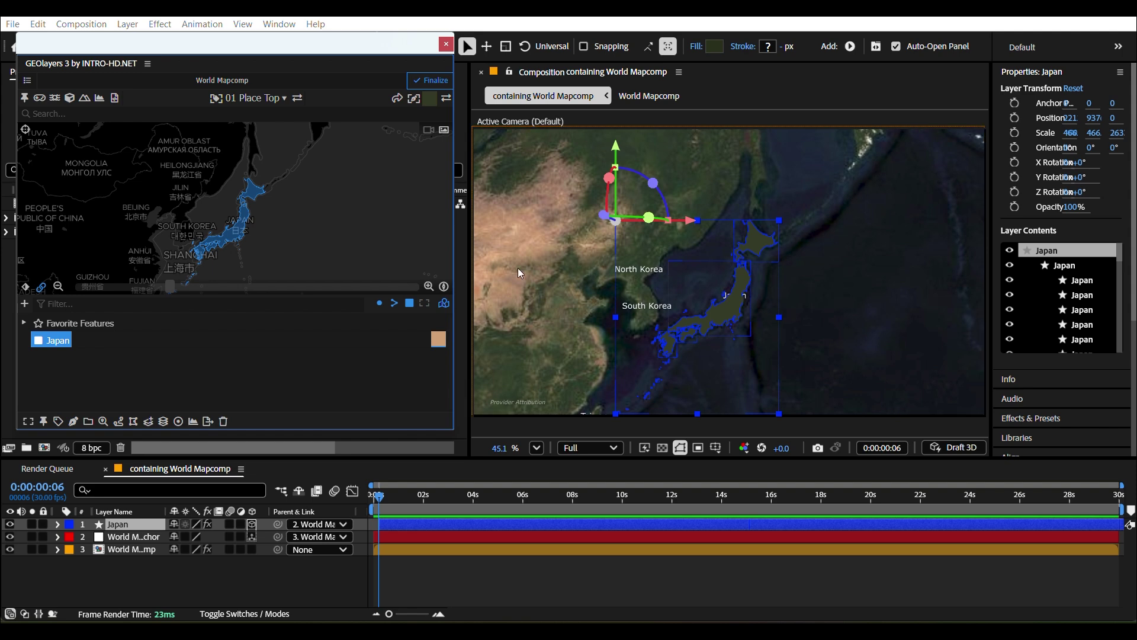
left_click(73, 422)
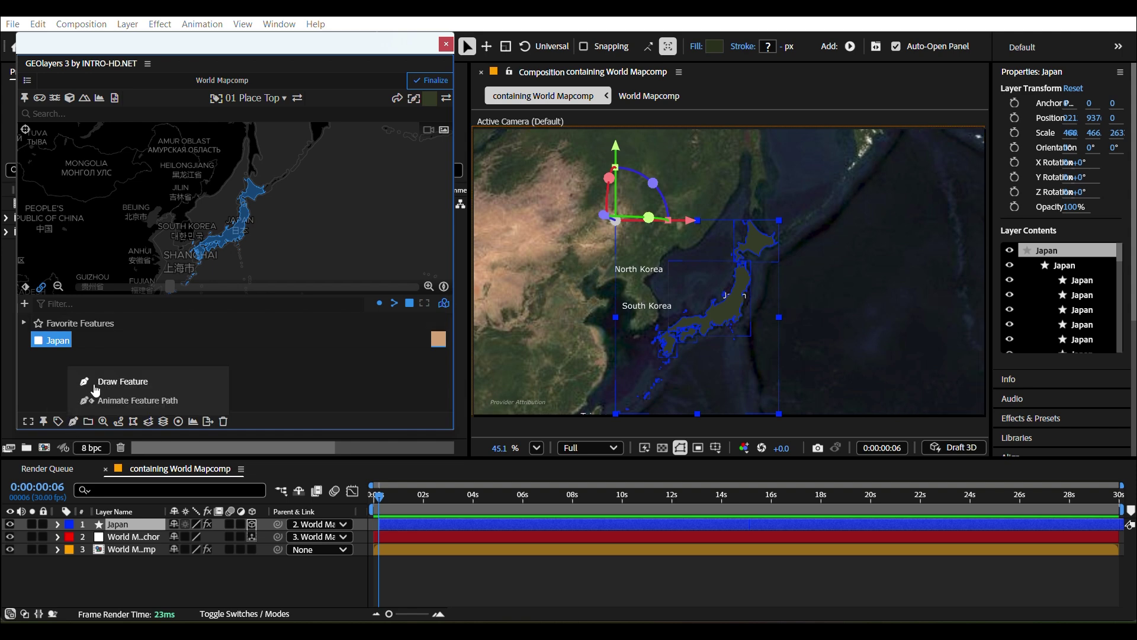
left_click(96, 382)
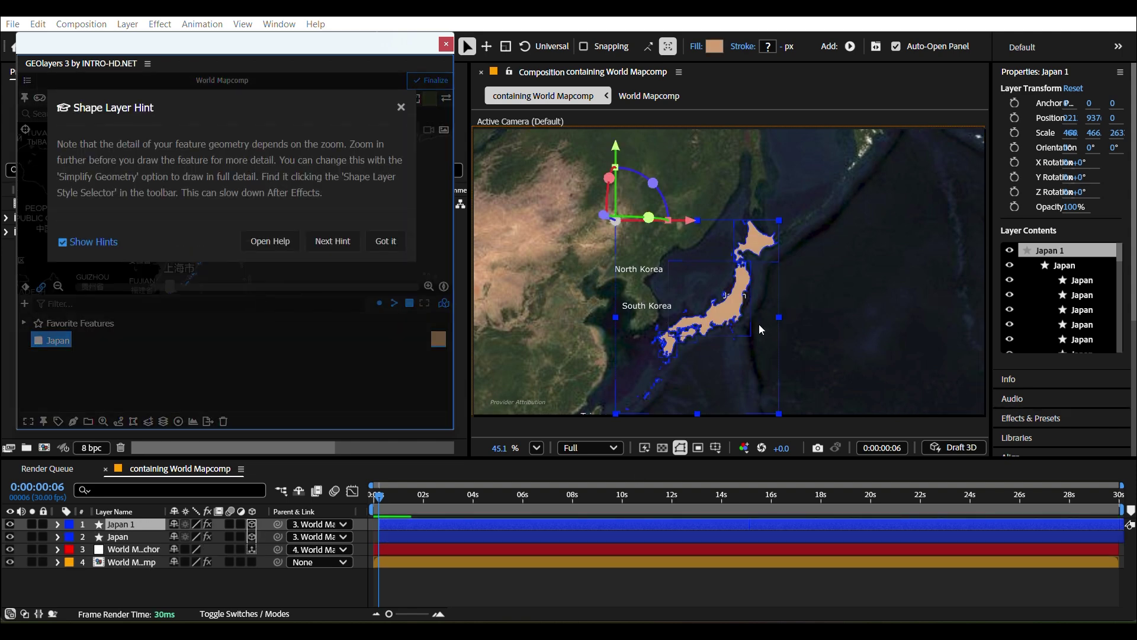
Toggle the tan Japan layer's visibility to compare both fills, and delete the older dark green Japan layer
left_click(466, 537)
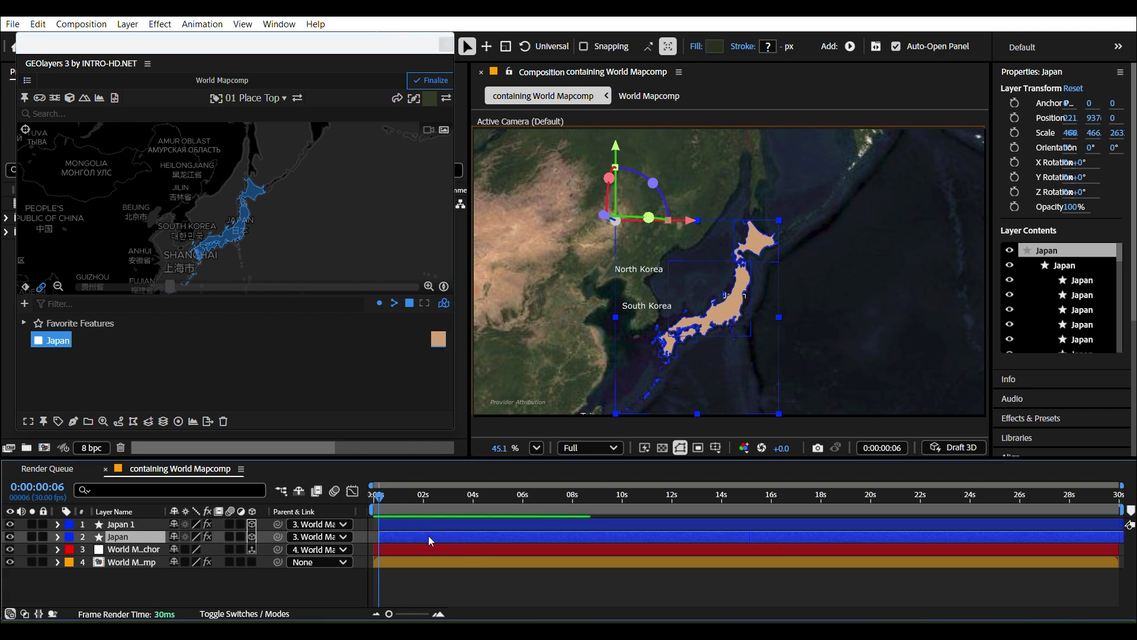
left_click(10, 525)
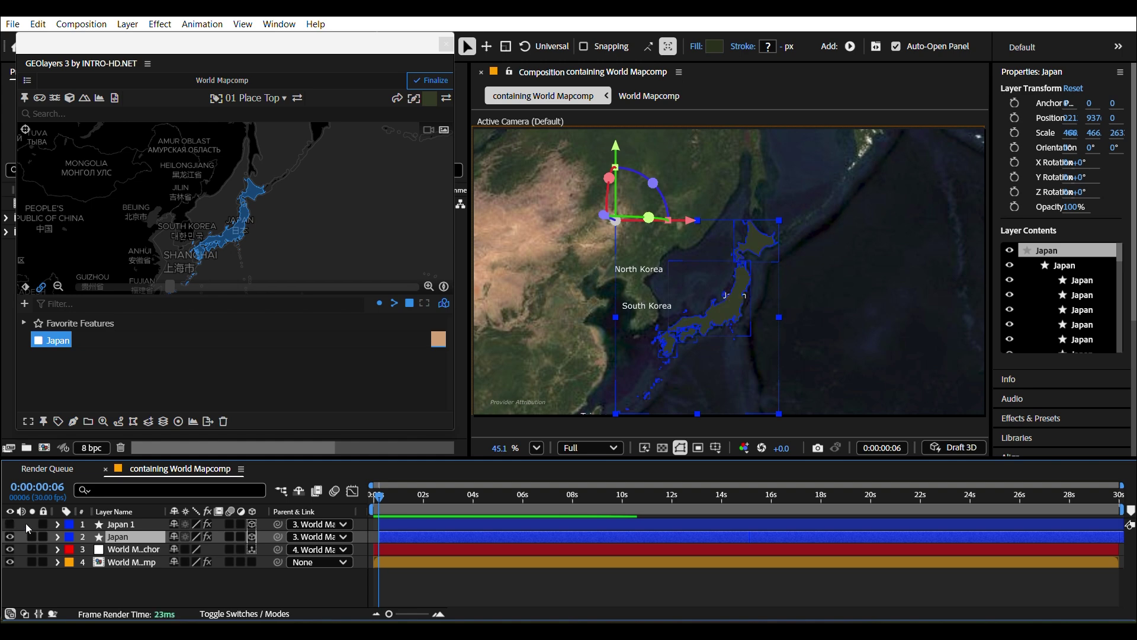
left_click(452, 528)
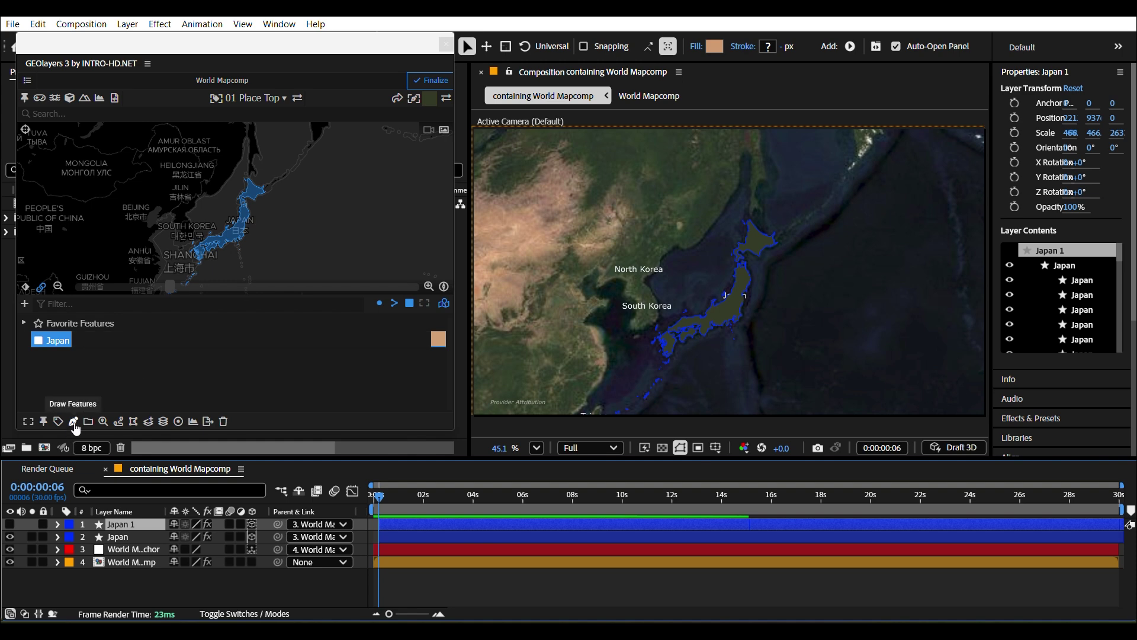
left_click(10, 524)
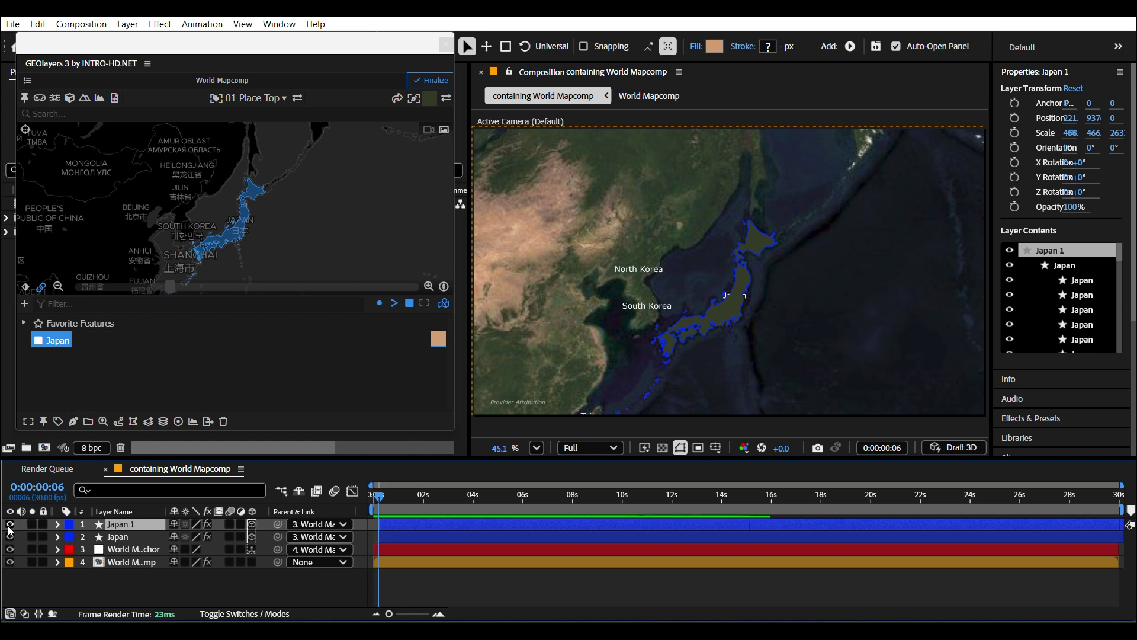
left_click(499, 581)
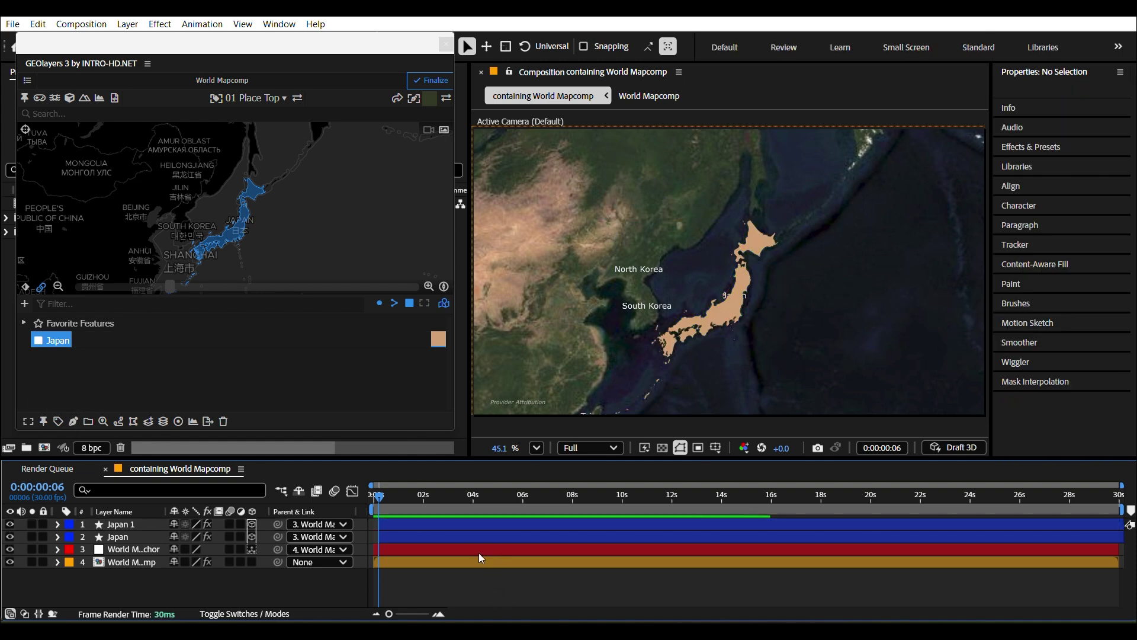
left_click(470, 539)
key("Delete")
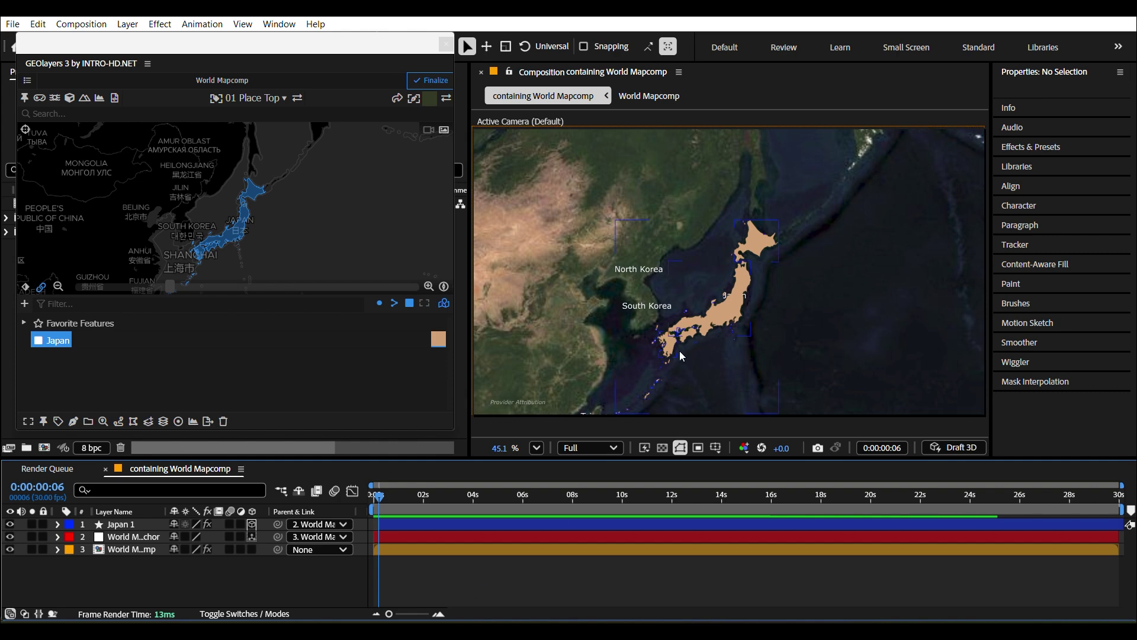
Apply the white outline style to the Japan feature, draw it as a shape layer and dismiss the Shape Layer Hint
left_click(439, 339)
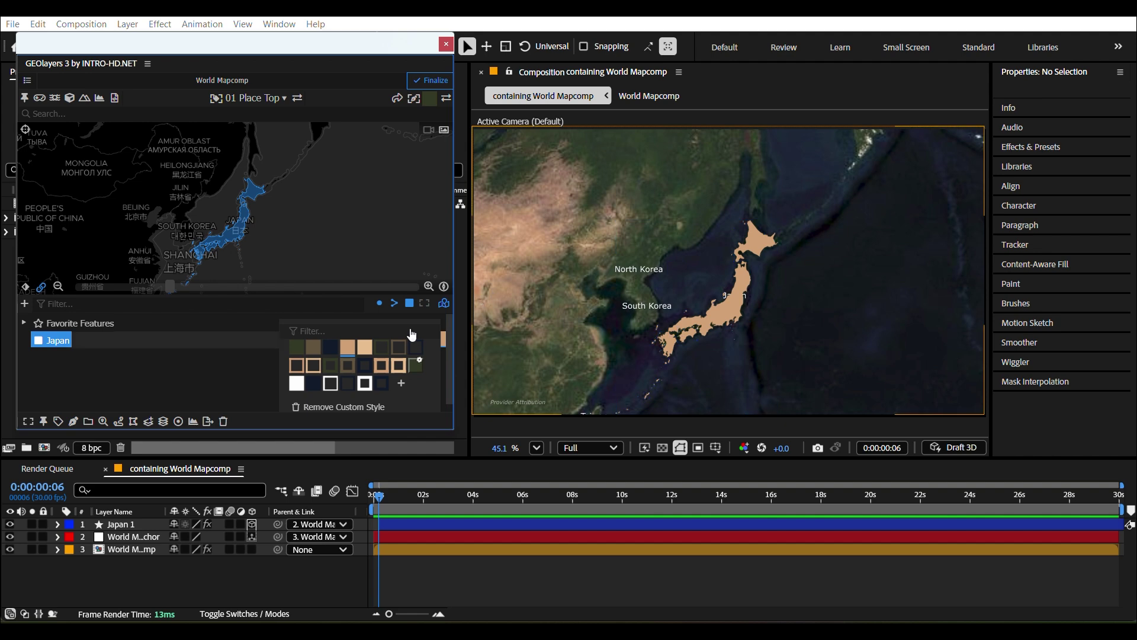
left_click(331, 384)
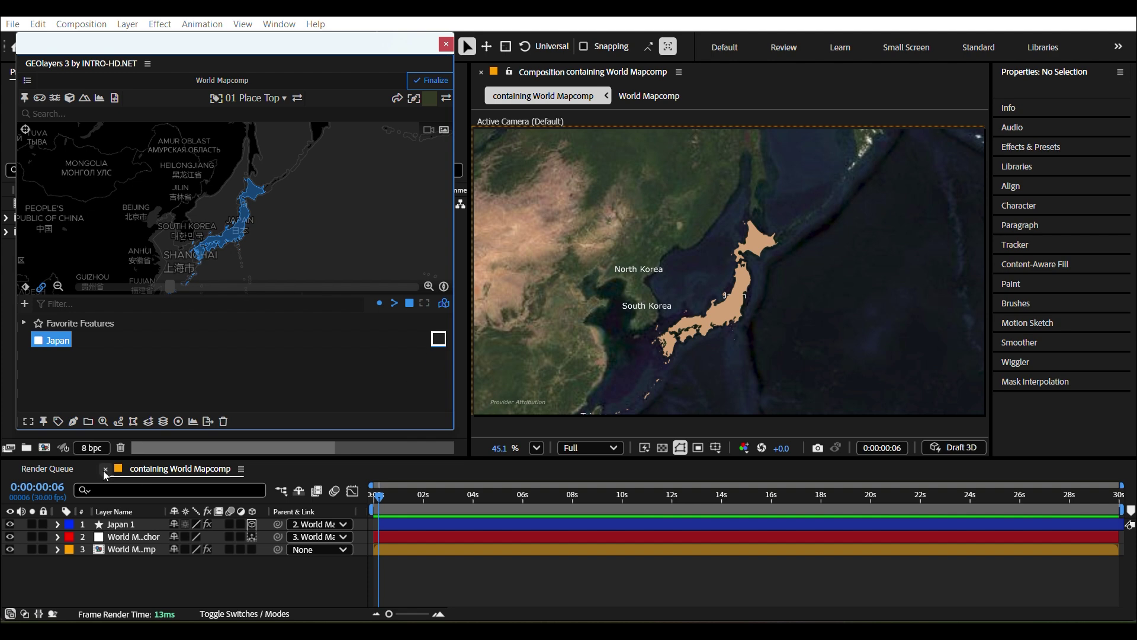
left_click(74, 422)
left_click(93, 381)
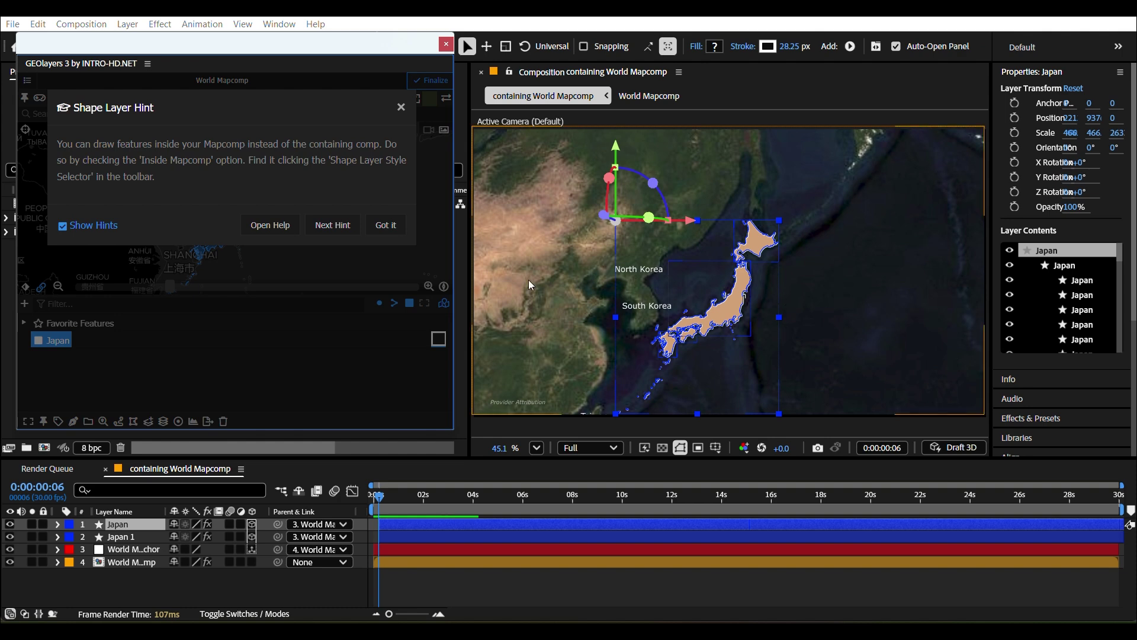
left_click(385, 220)
left_click(496, 586)
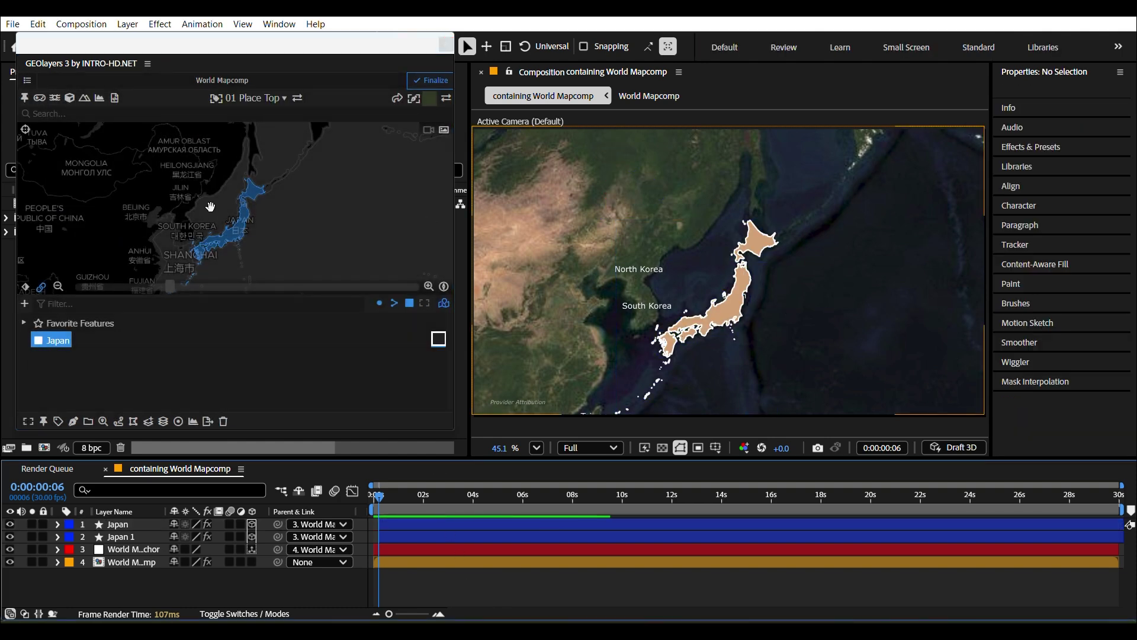
Pan the GEOlayers map sideways and back toward Japan, and inspect the tan fill and white outline layers individually
left_click_drag(211, 207, 262, 183)
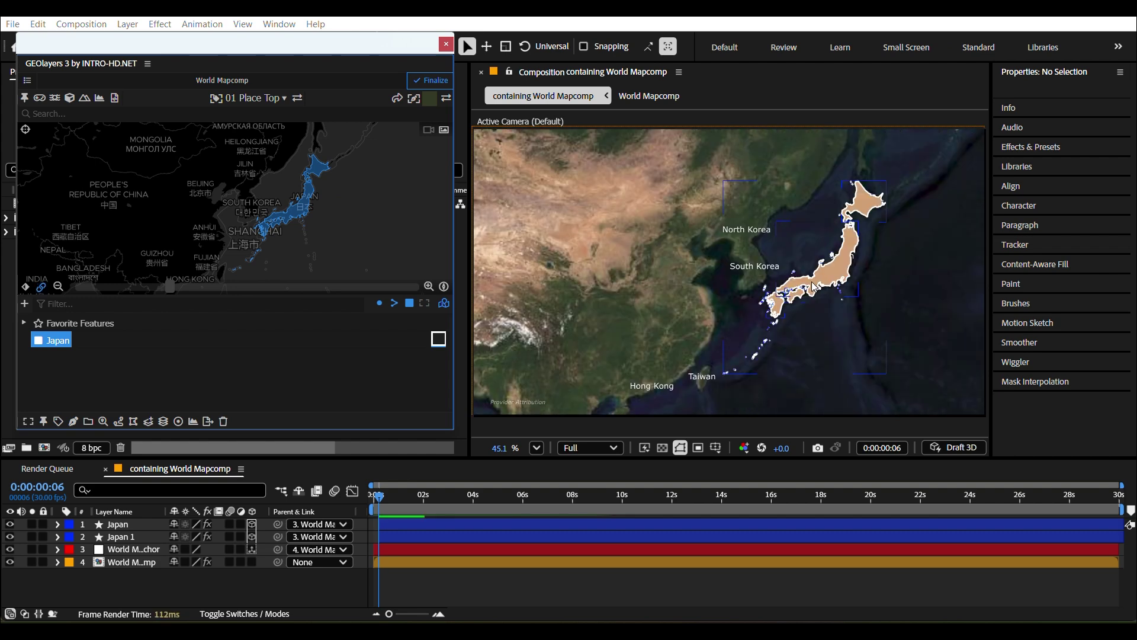
left_click_drag(394, 213, 321, 229)
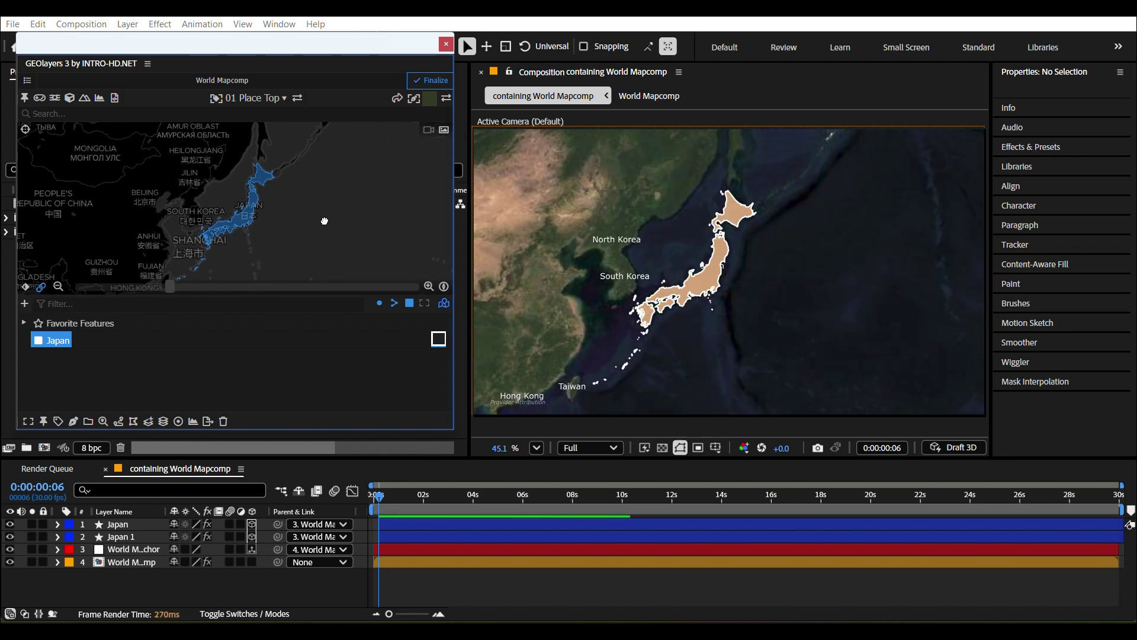
left_click(441, 540)
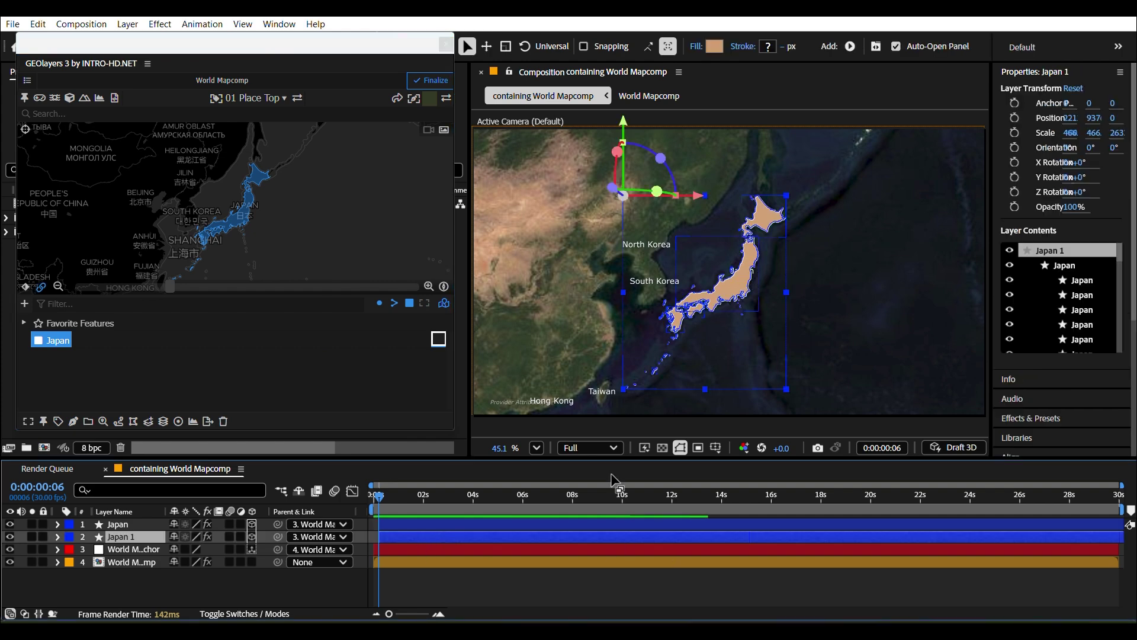
left_click(521, 525)
left_click(488, 591)
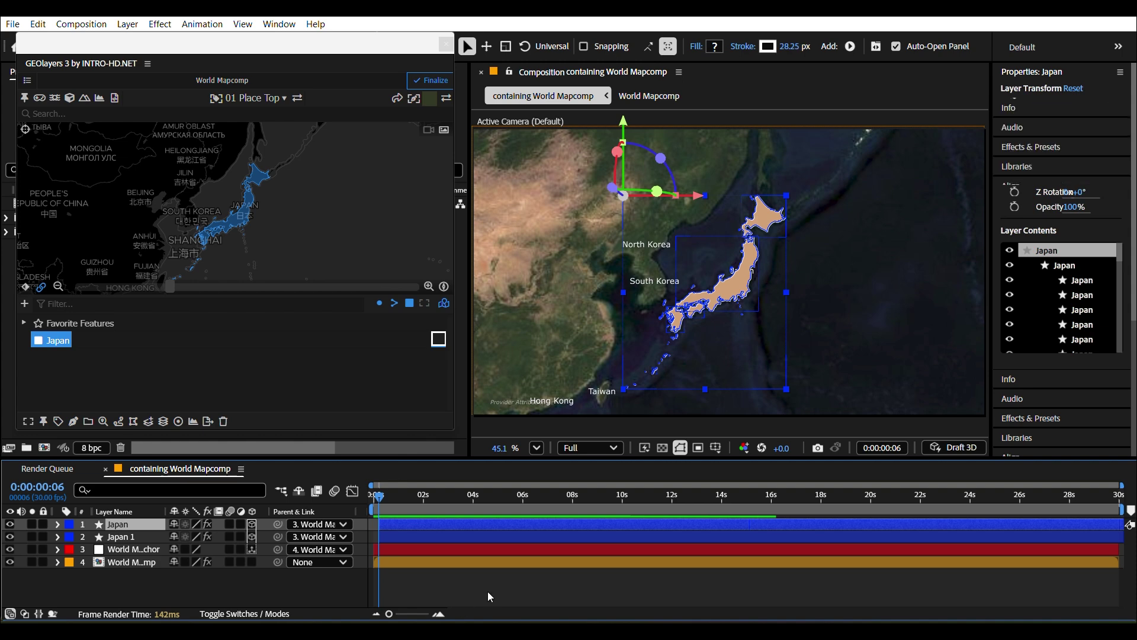
Set the fill color of the tan Japan 1 shape layer to red FF0000 and clear the layer selection
left_click(469, 540)
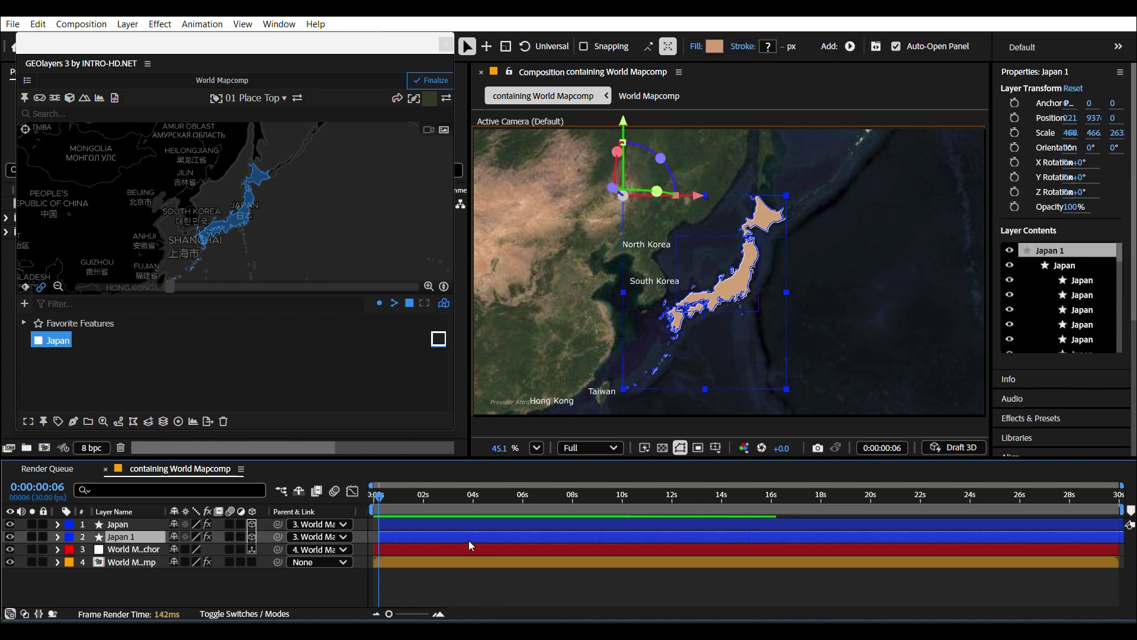
left_click(719, 48)
type("FF0000")
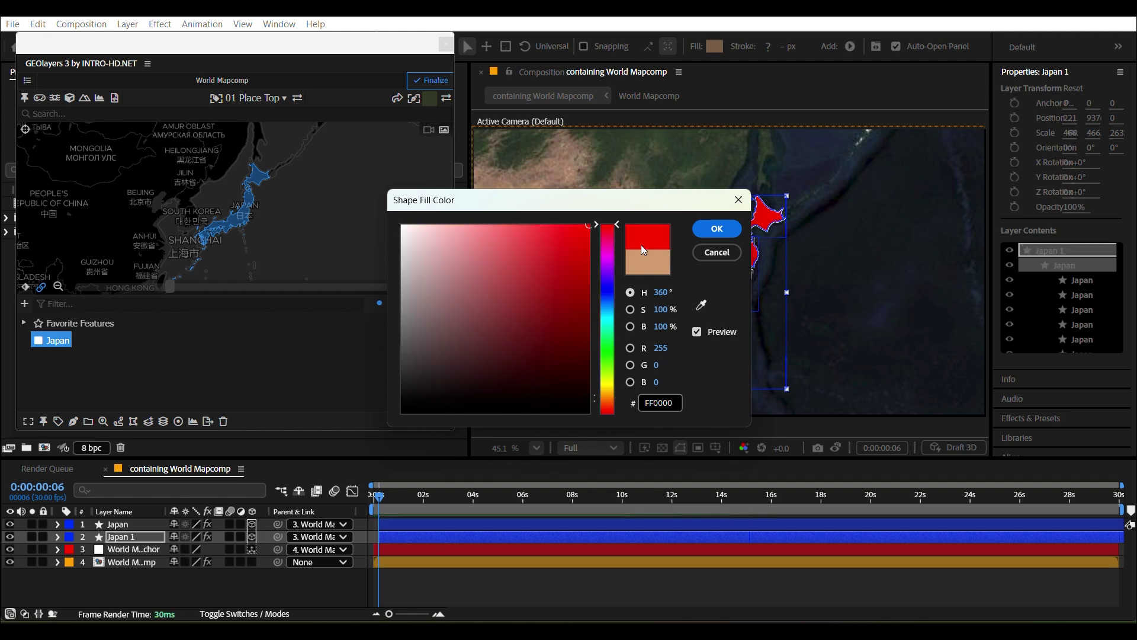
left_click(717, 229)
left_click(508, 578)
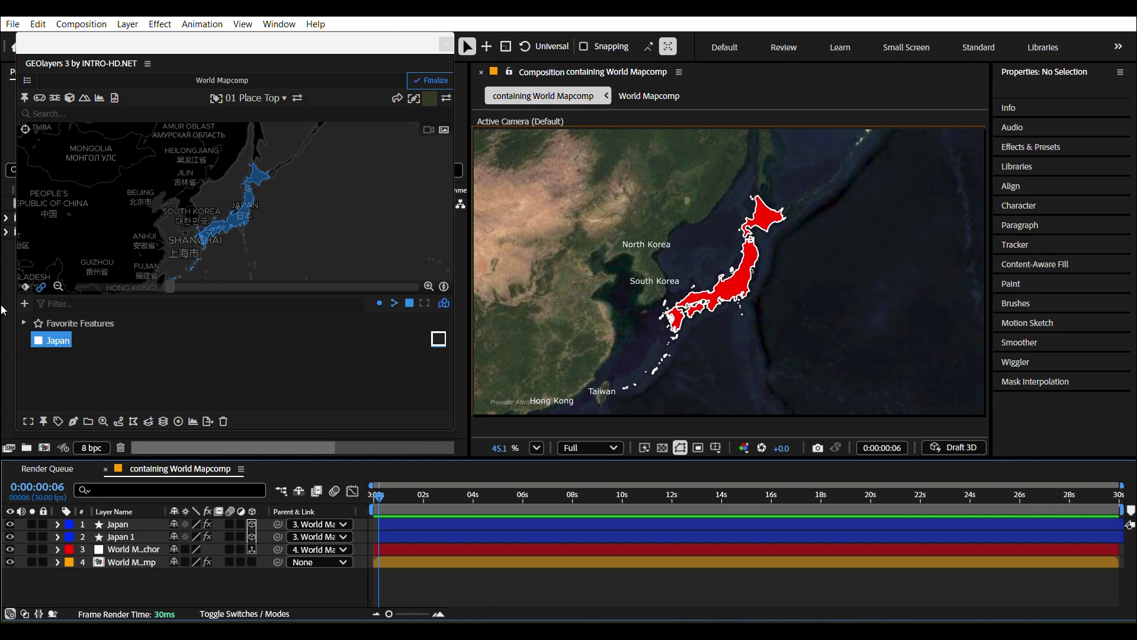
Add a label to the Japan feature with Add Label, dismiss the Label Hint and clear the layer selection
left_click(88, 377)
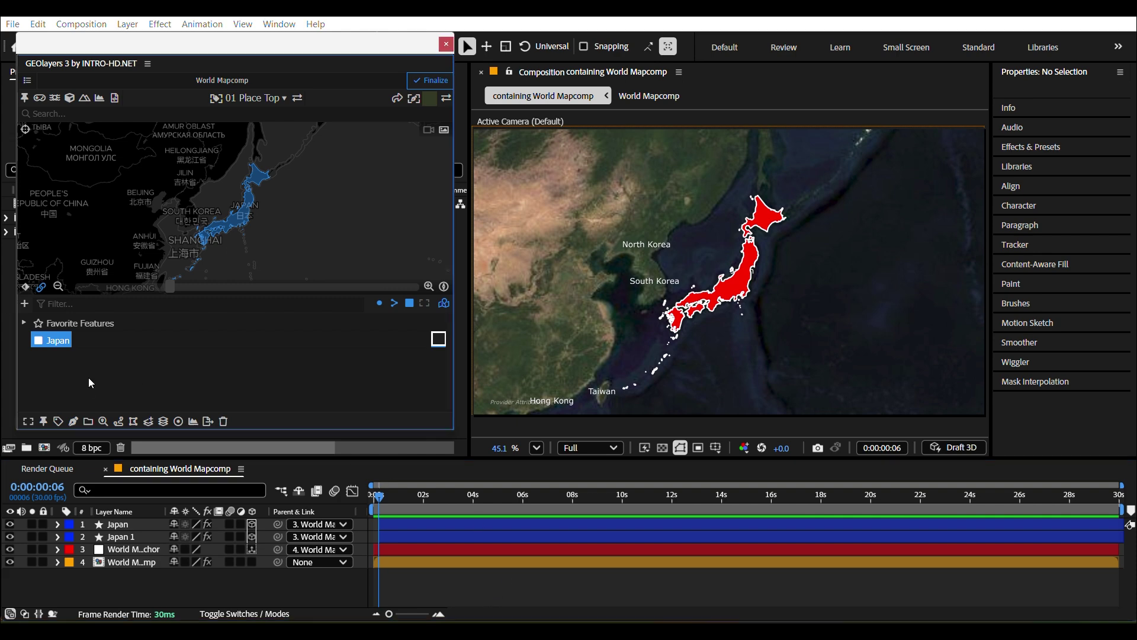
left_click(58, 342)
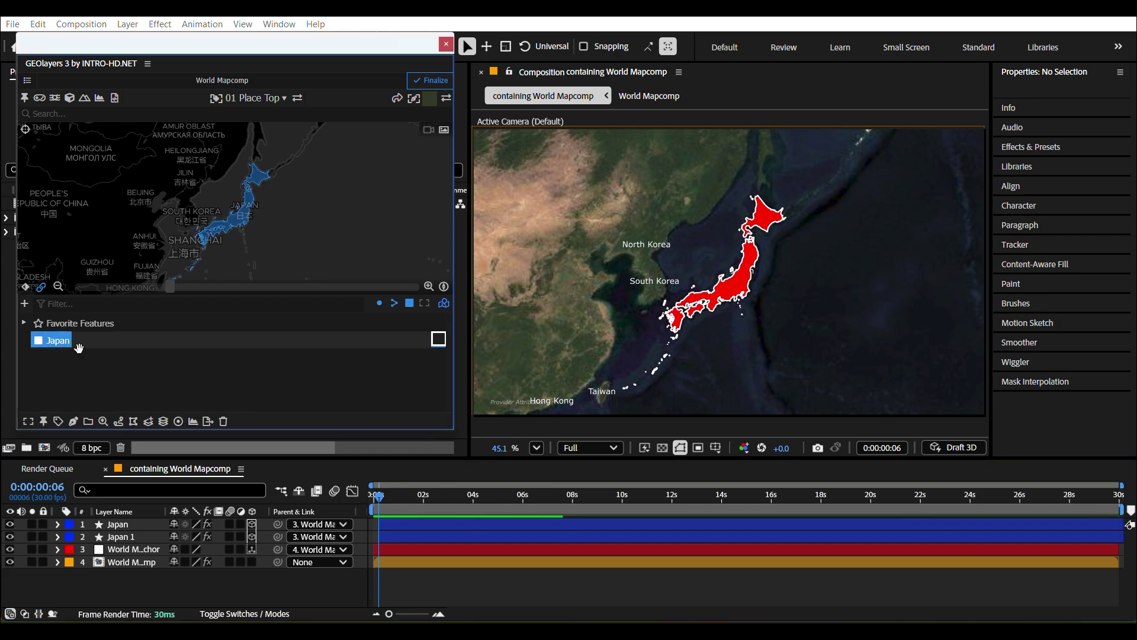
left_click(58, 421)
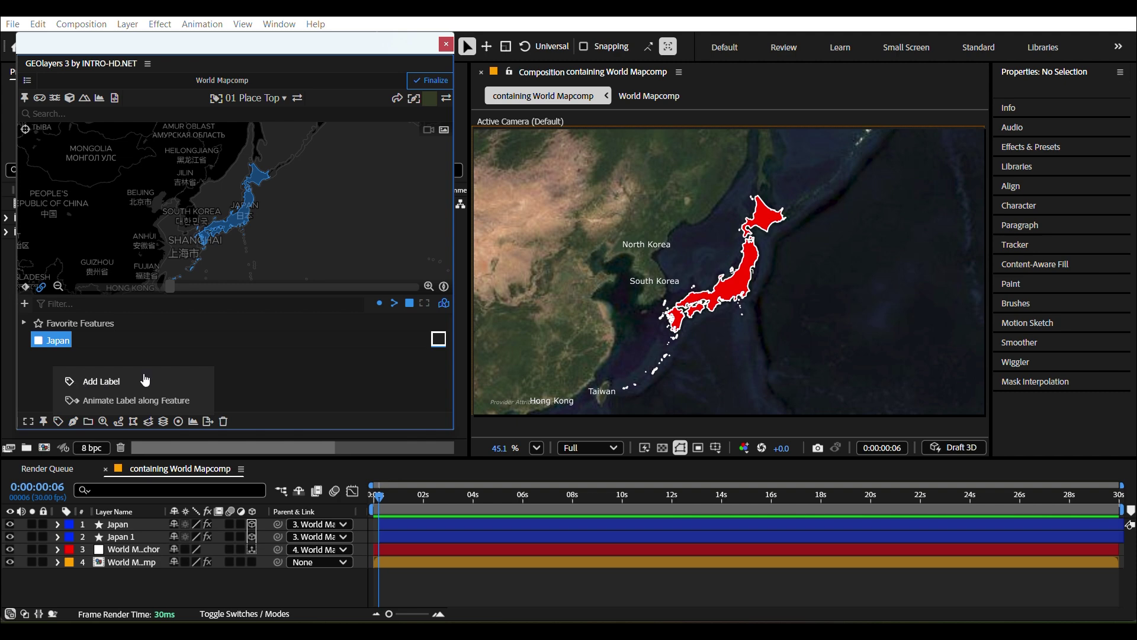
left_click(92, 383)
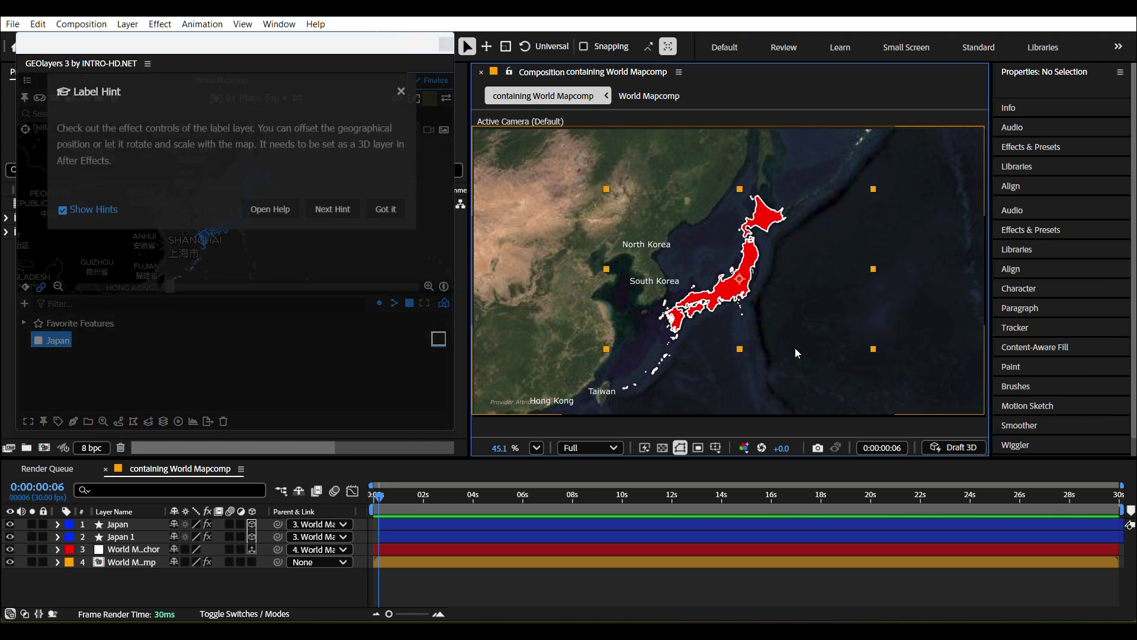
left_click(383, 228)
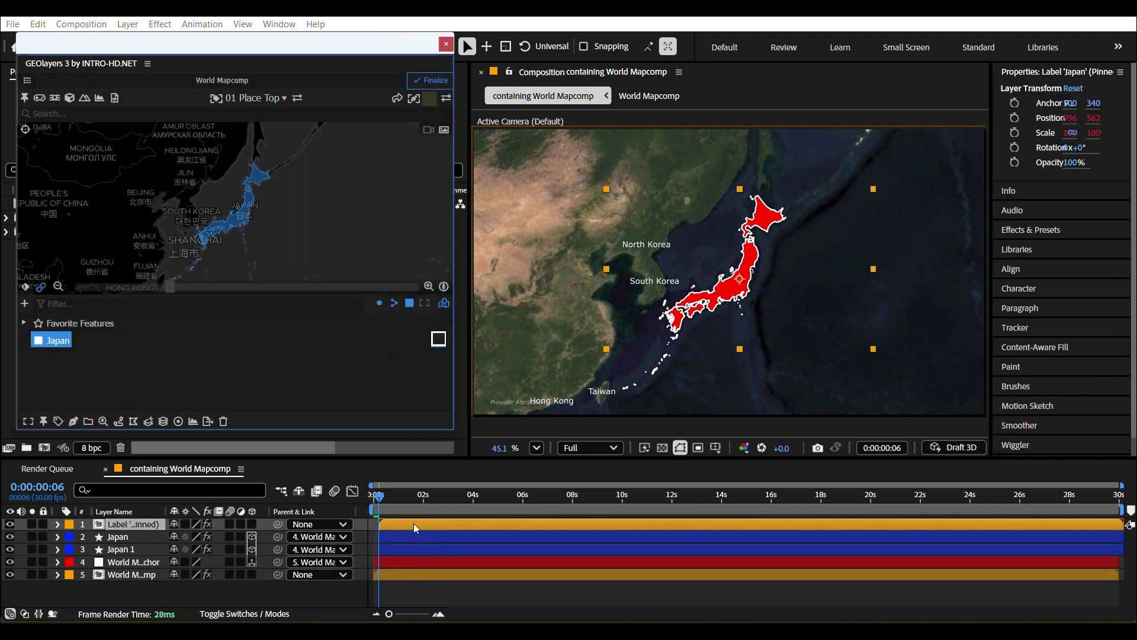
left_click(482, 596)
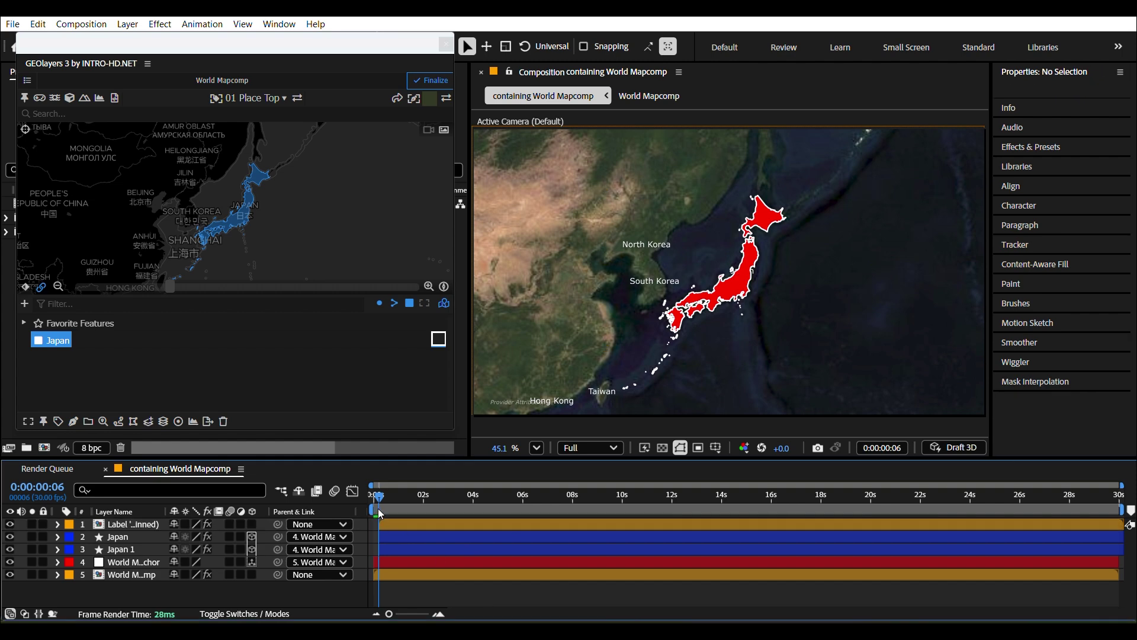
Lower the composition preview resolution to Half, and move the playhead to 0:00:01:25 with the Japan label layer selected
left_click_drag(378, 509, 414, 503)
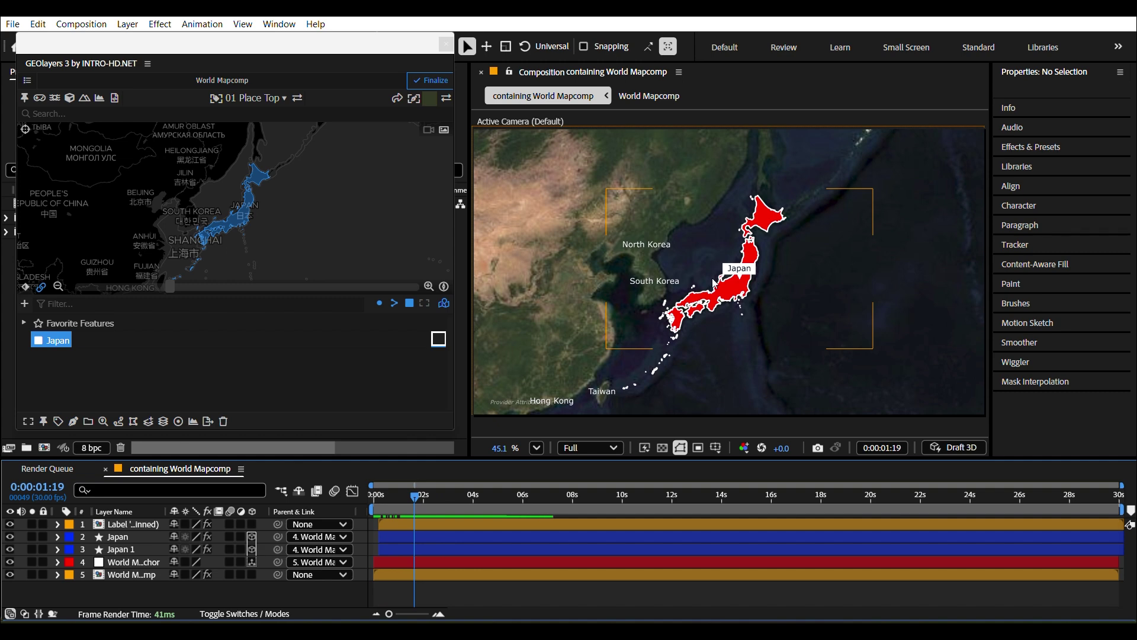
left_click(589, 448)
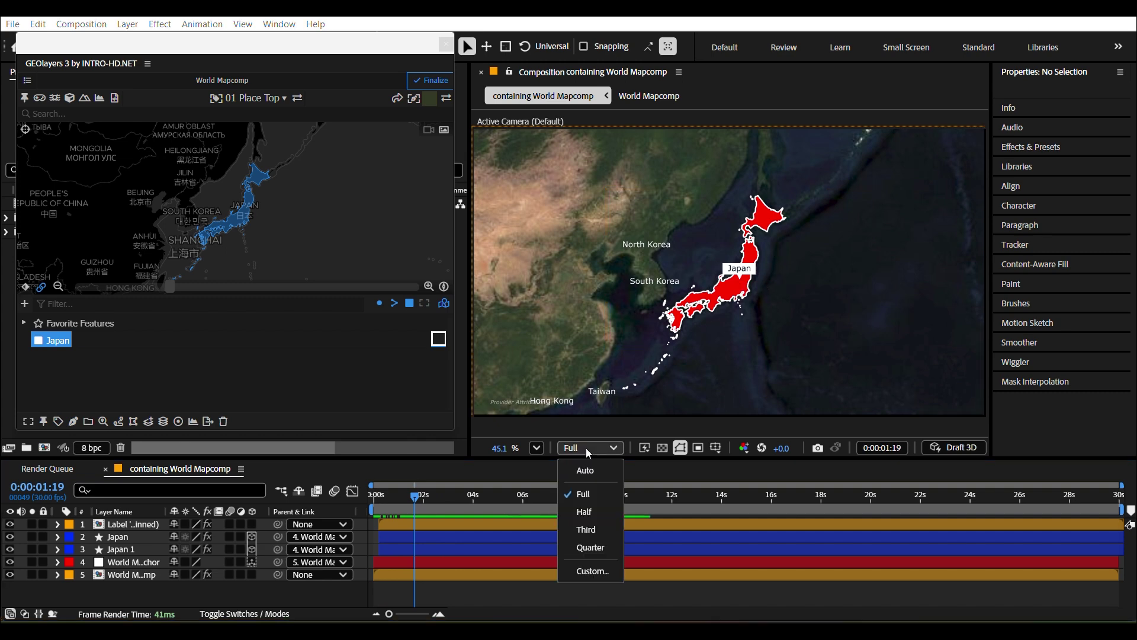
left_click(596, 512)
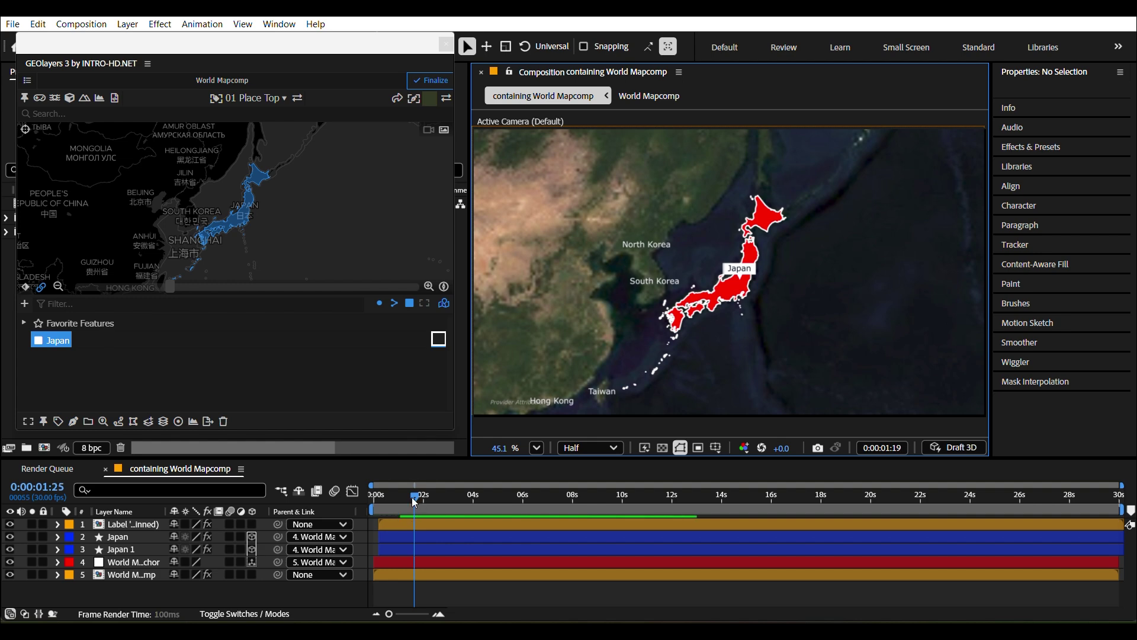
mouse_move(415, 504)
left_mouse_down()
mouse_move(372, 503)
mouse_move(421, 509)
left_mouse_up()
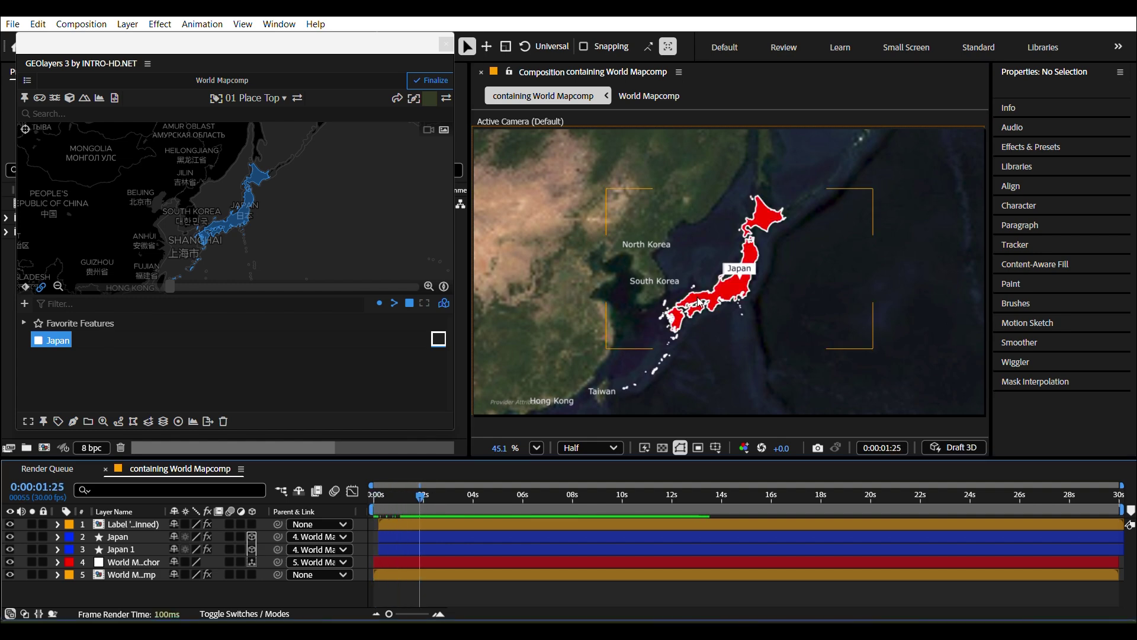
left_click(471, 529)
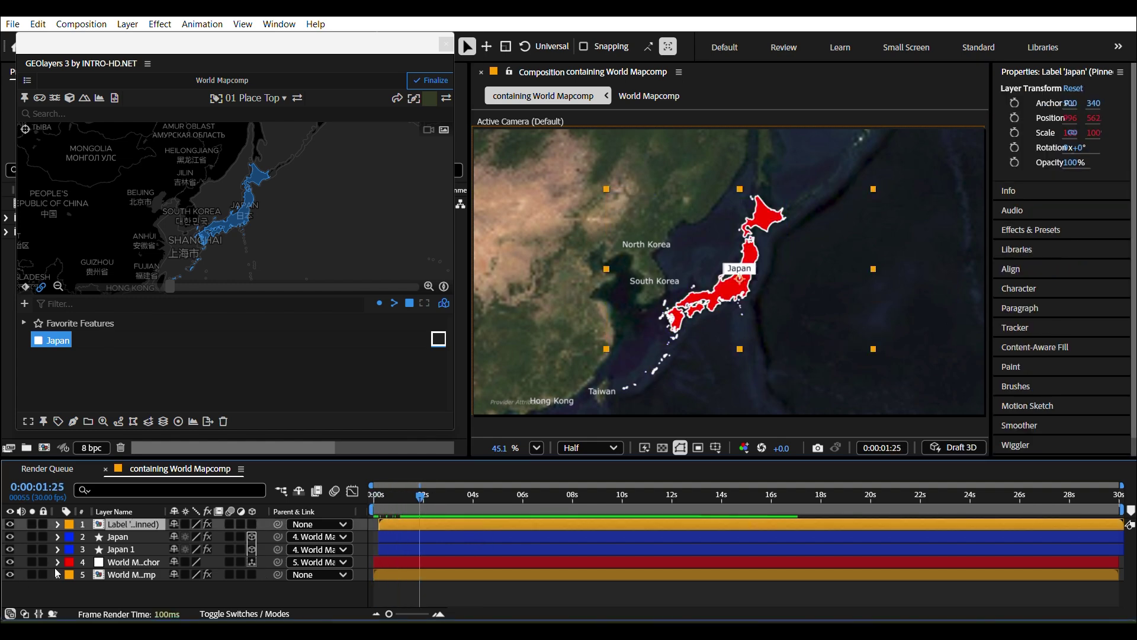
Scale the Japan label layer up to 111% and collapse its properties
key("s")
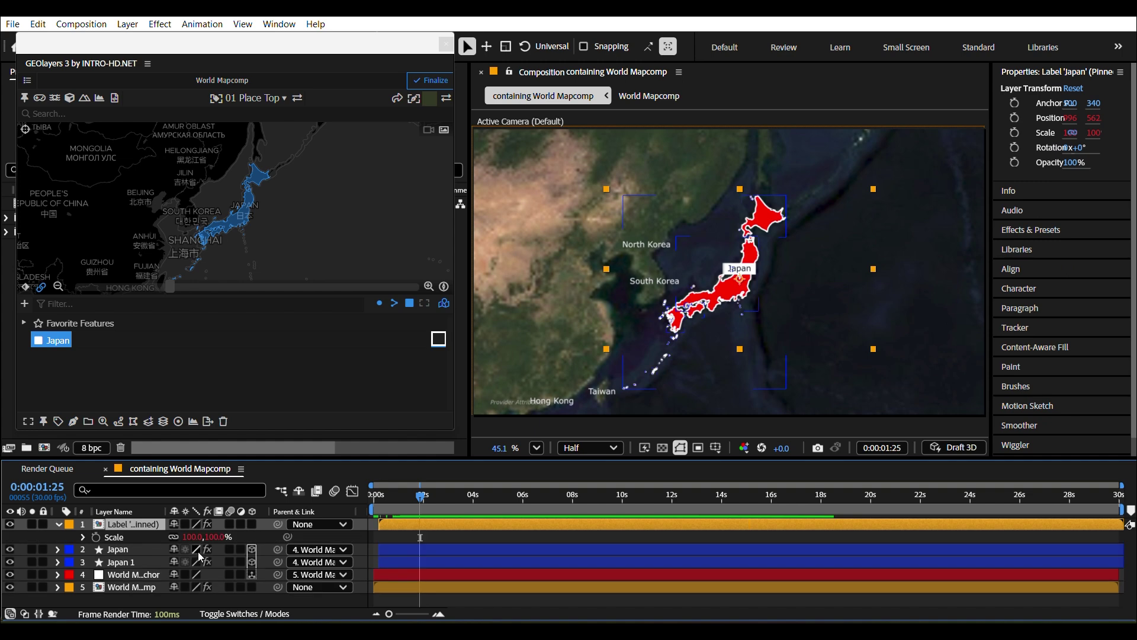
left_click_drag(217, 545, 220, 536)
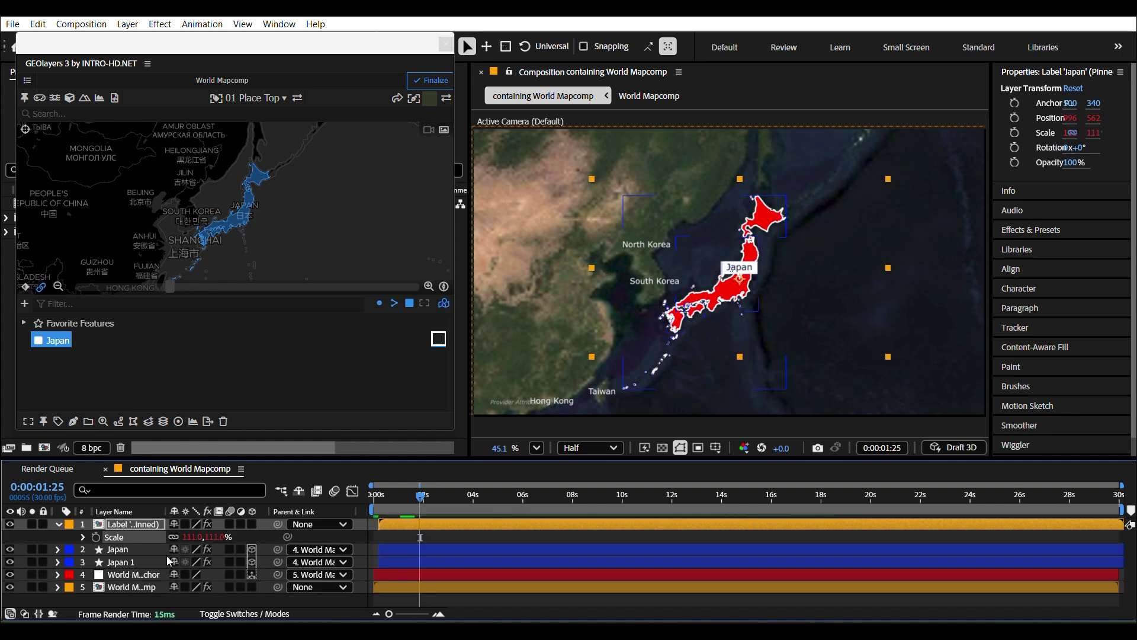
left_click(422, 536)
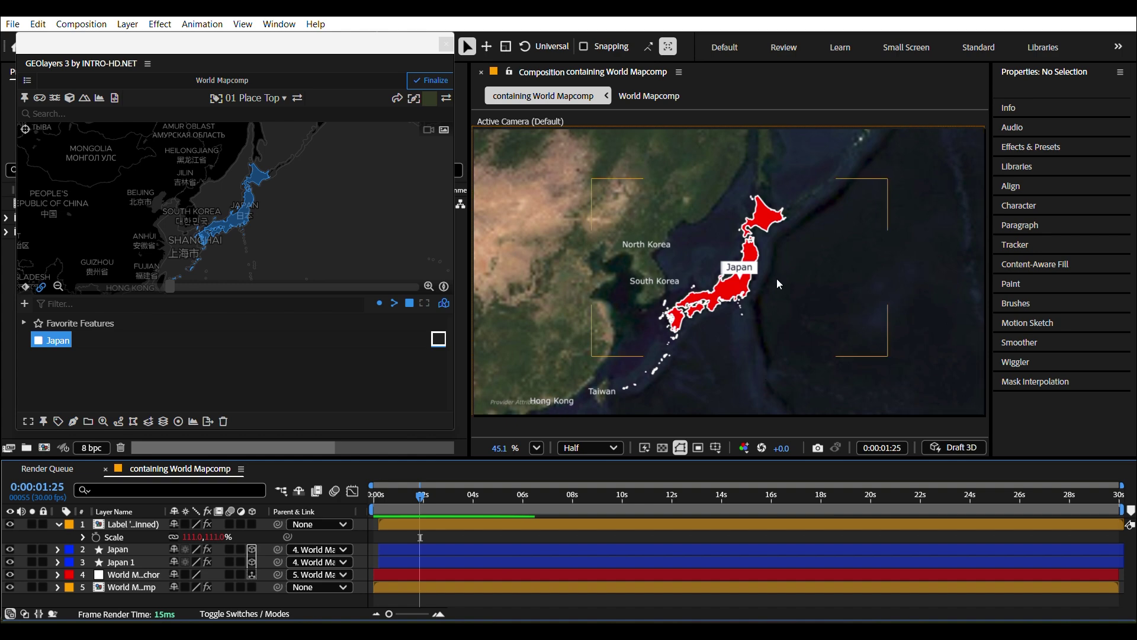
left_click(57, 524)
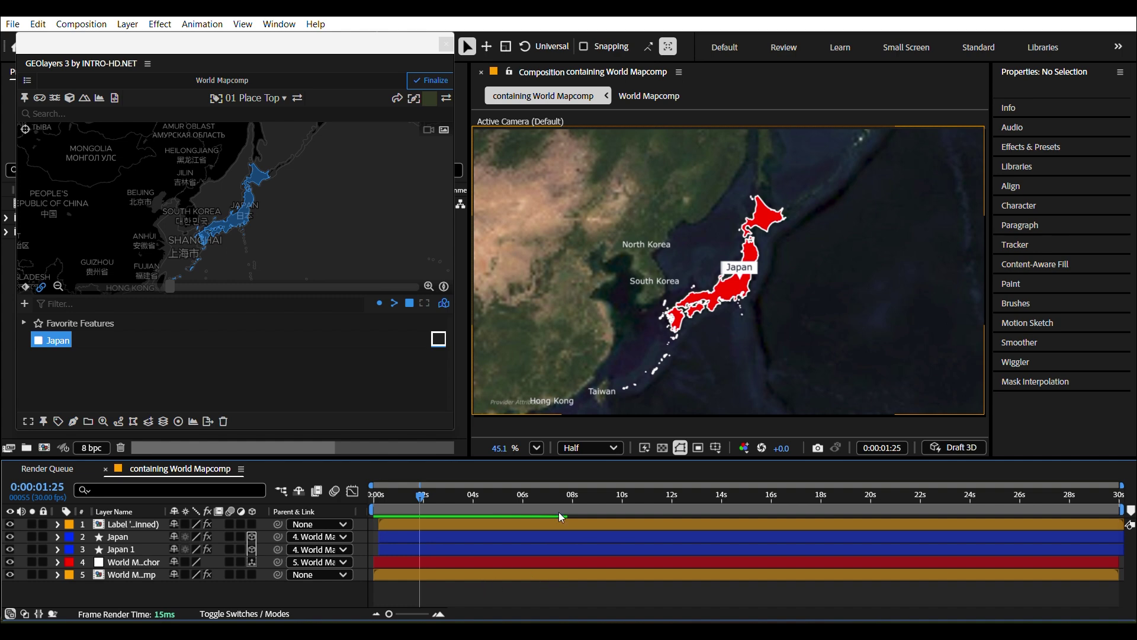
Set the blending mode of the red Japan 1 fill layer to Multiply, showing the transfer controls only for this change
left_click(480, 552)
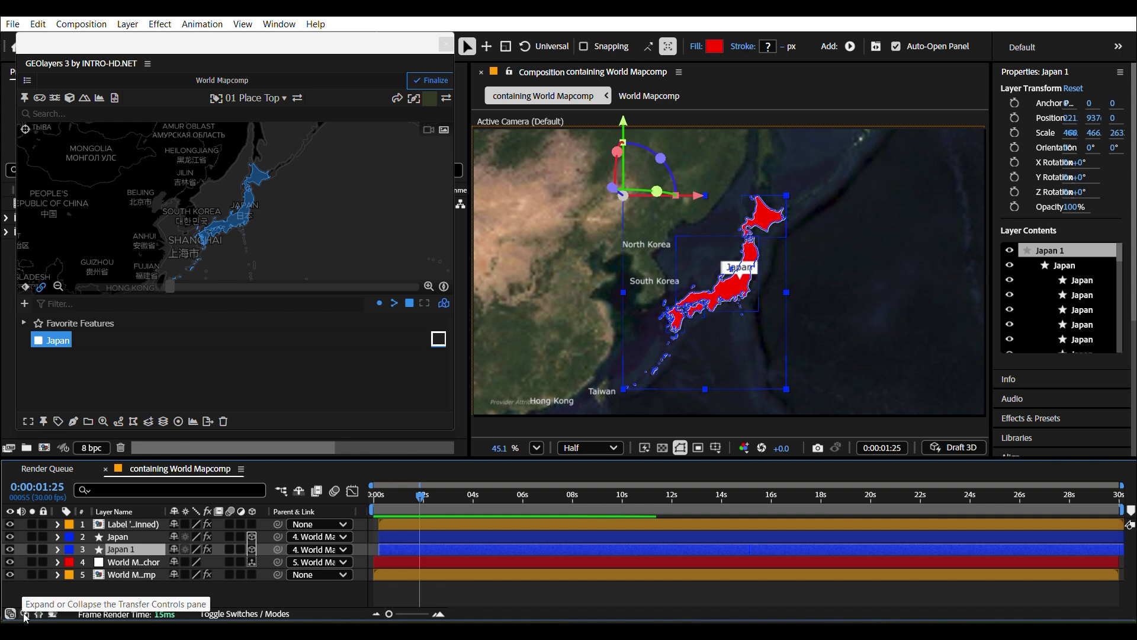
left_click(24, 615)
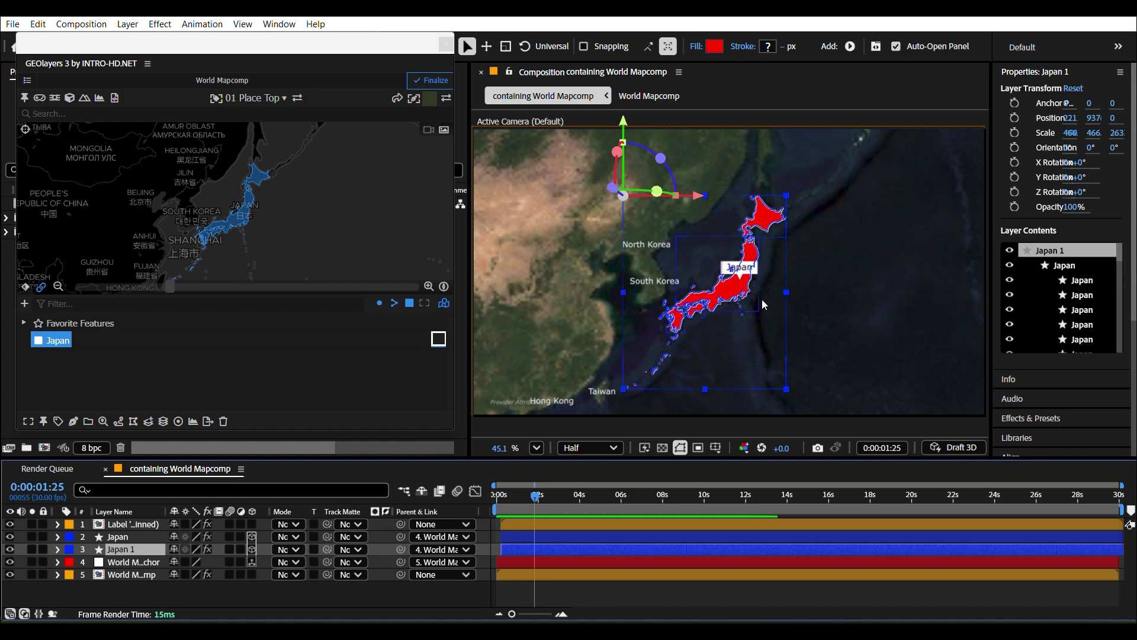
left_click(294, 556)
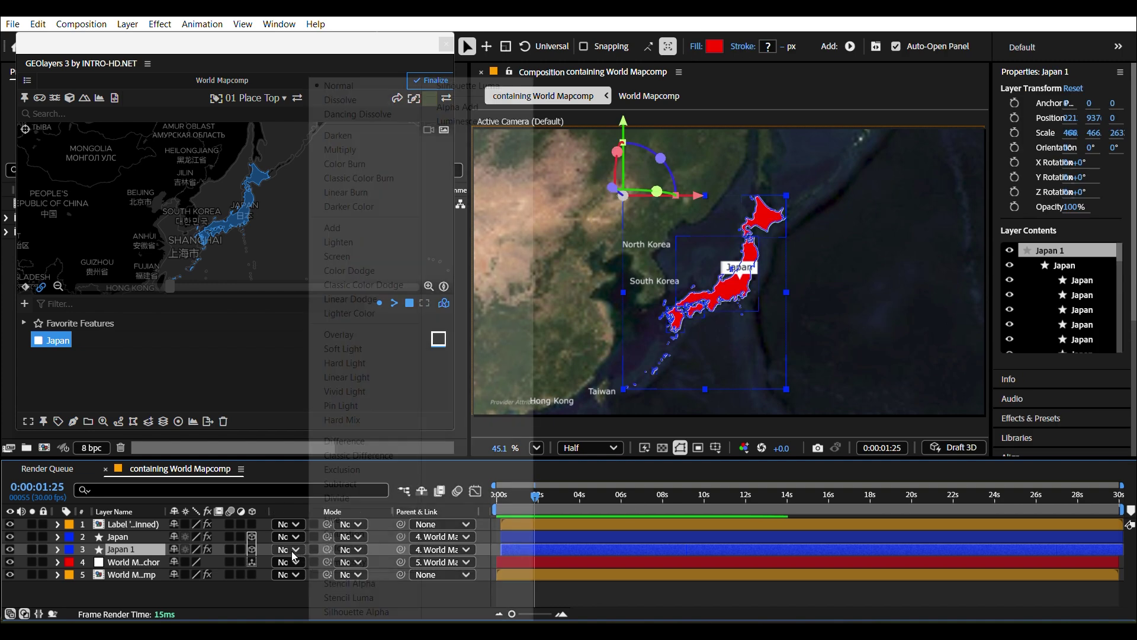
left_click(340, 148)
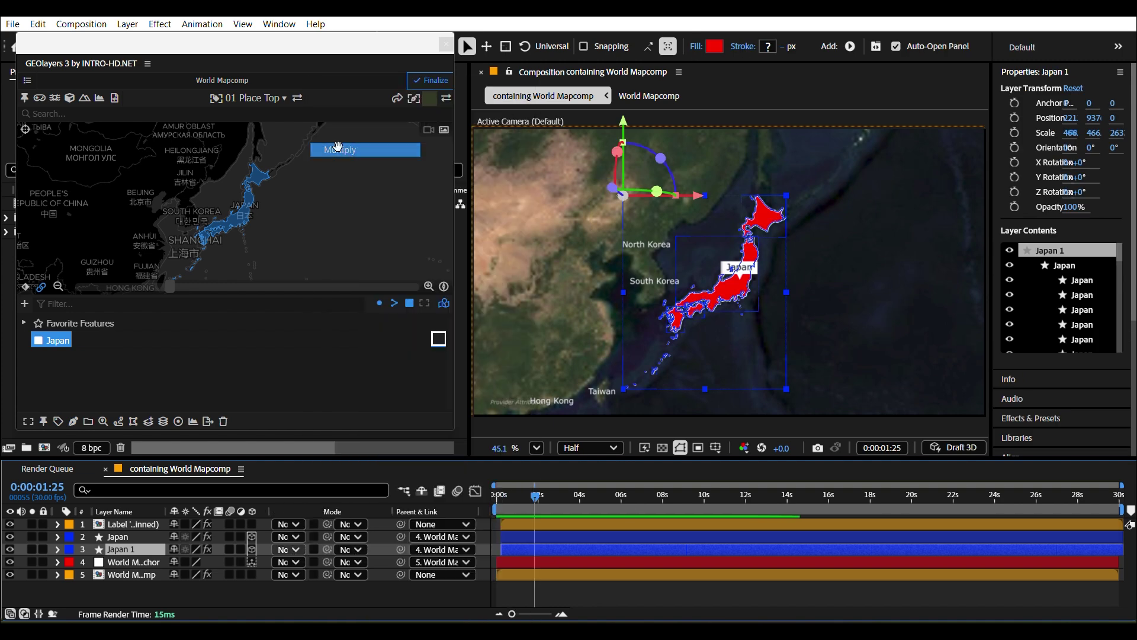
left_click(671, 596)
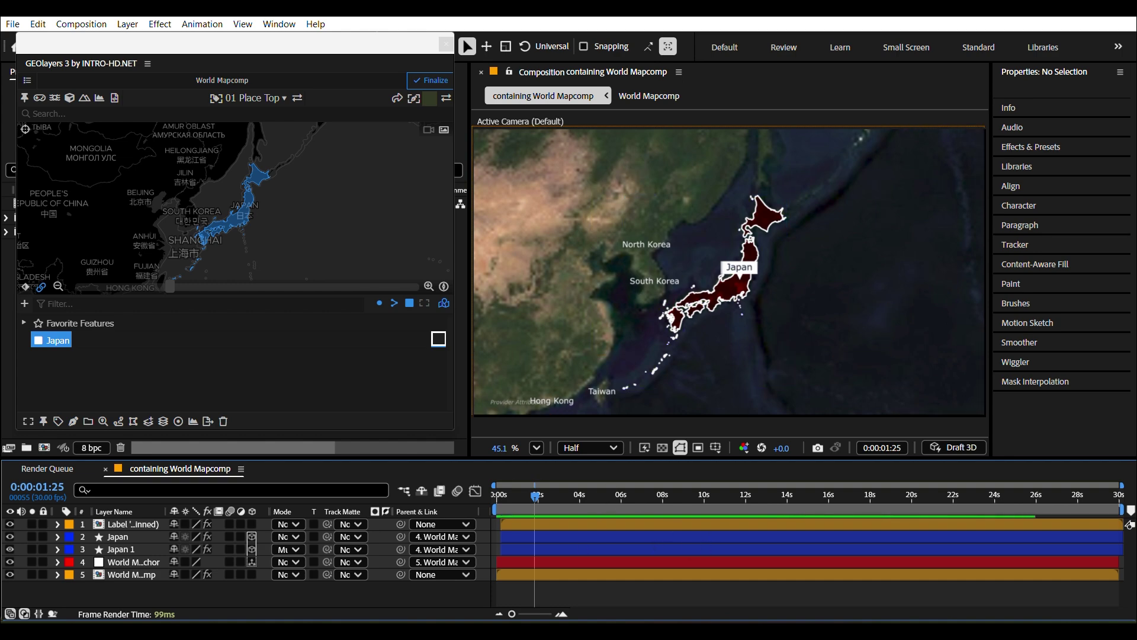
left_click(24, 615)
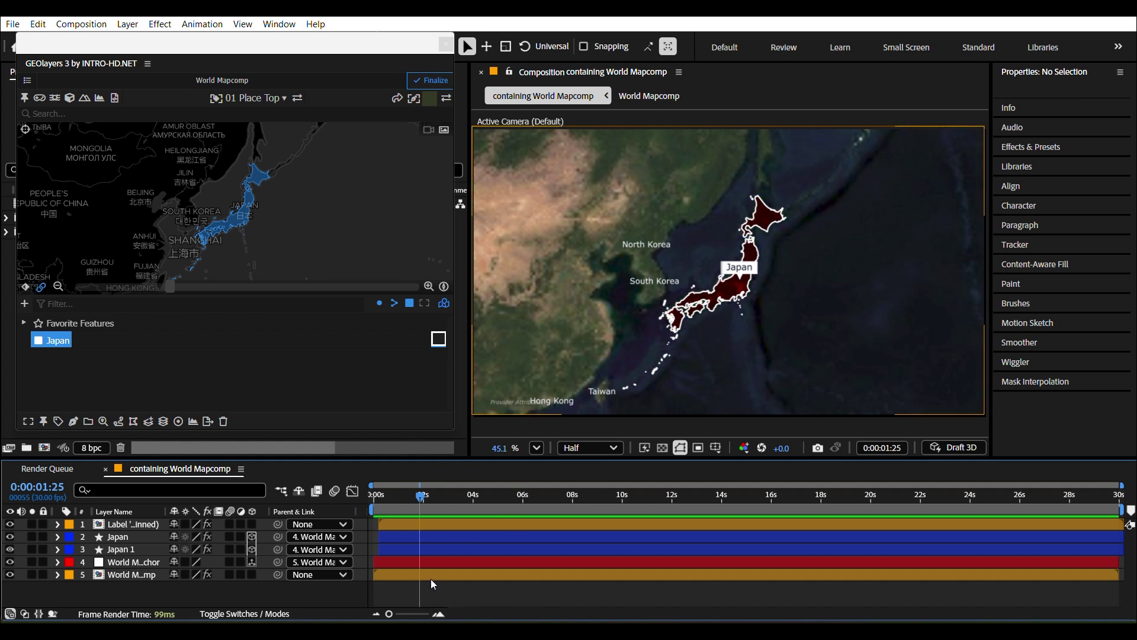
Open the World Mapcomp composition and reveal its shy layers down to the provider attribution layer
left_click(472, 576)
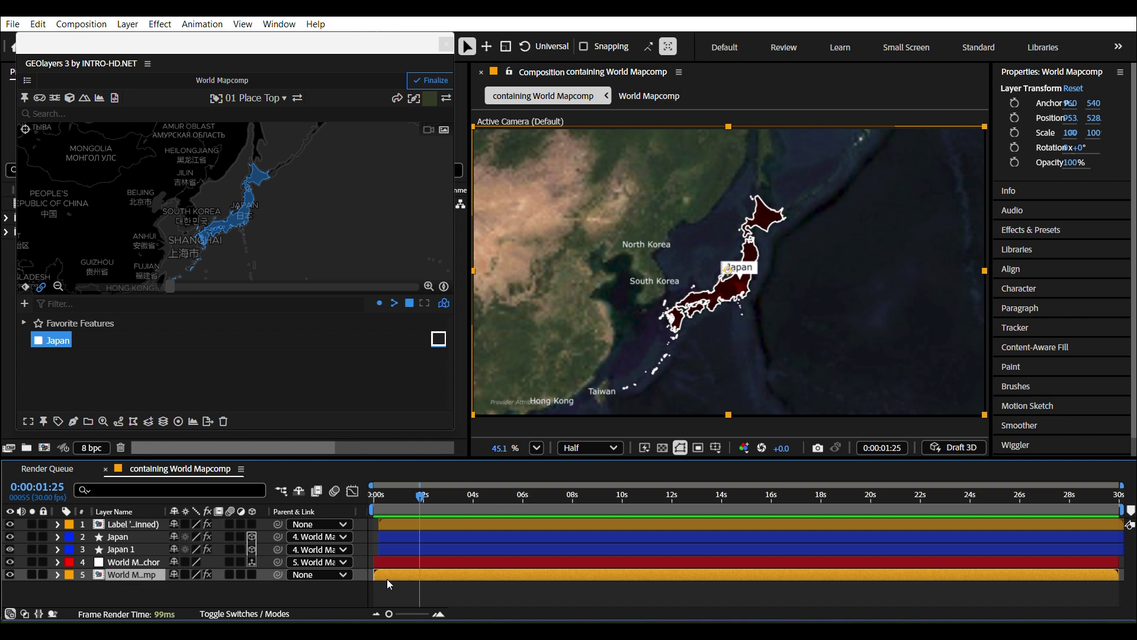
double_click(467, 577)
left_click(537, 571)
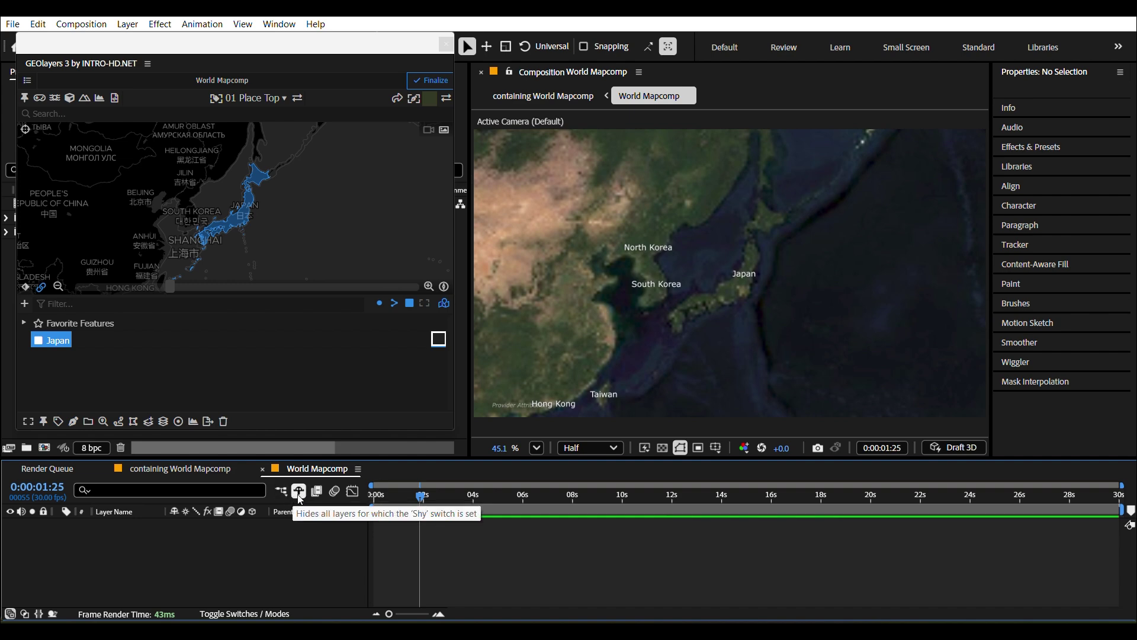
left_click(300, 492)
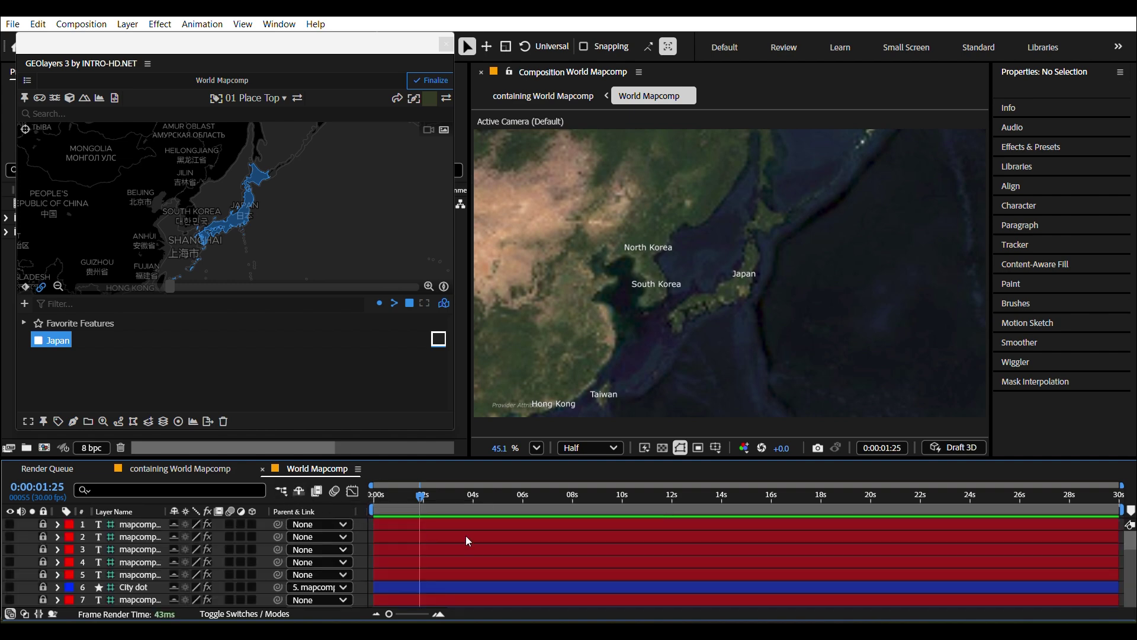
scroll(511, 557, "down", 3)
left_click(299, 491)
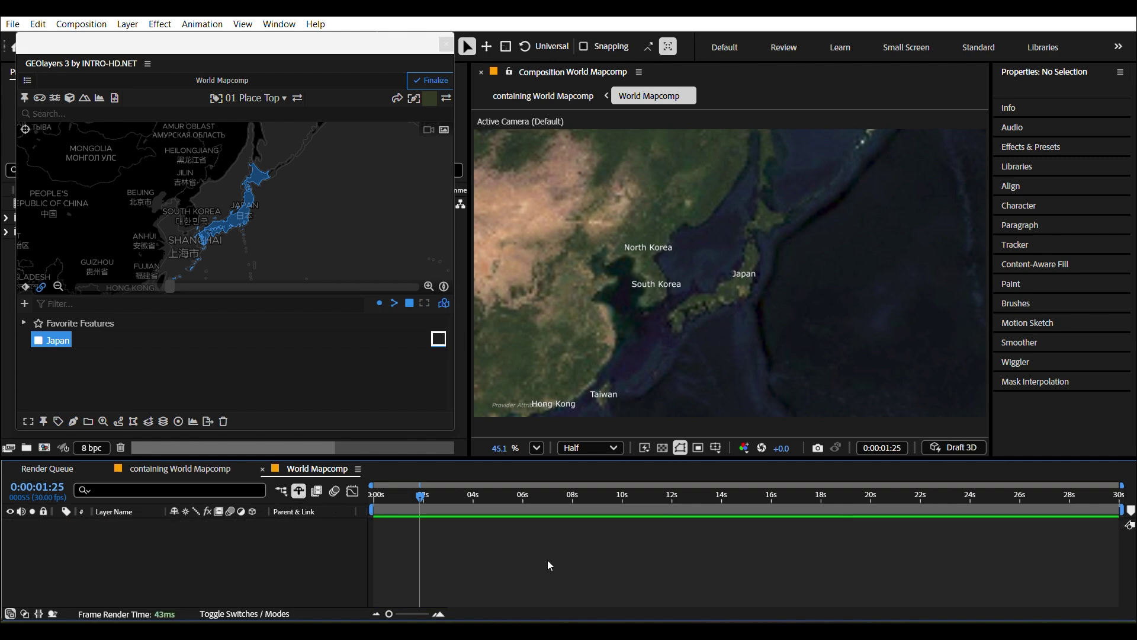
left_click(299, 492)
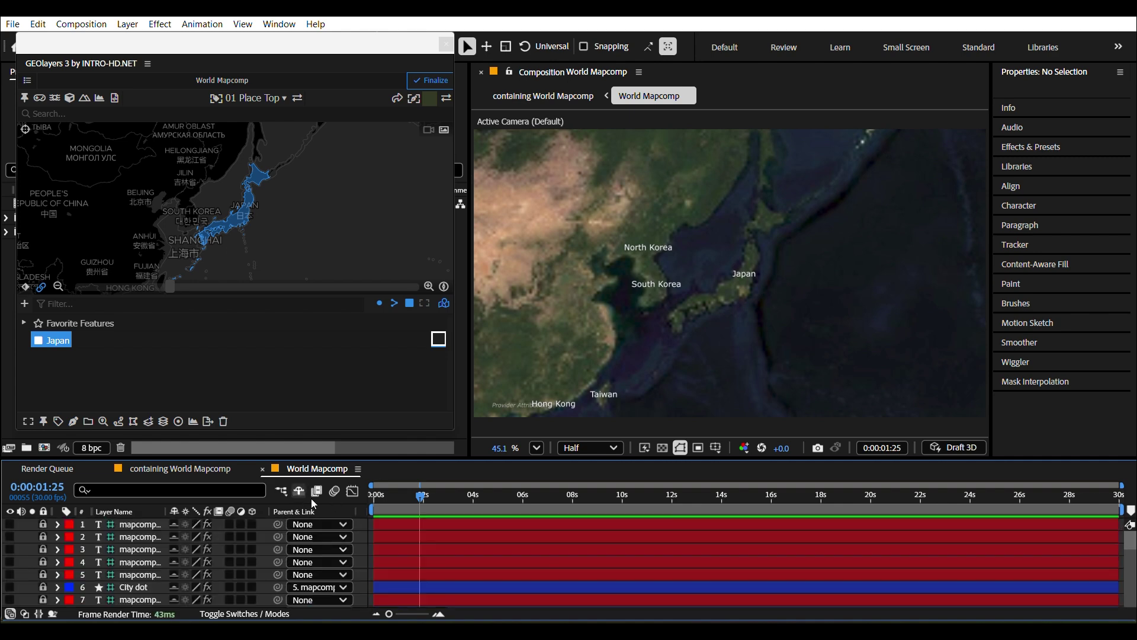
scroll(471, 543, "down", 3)
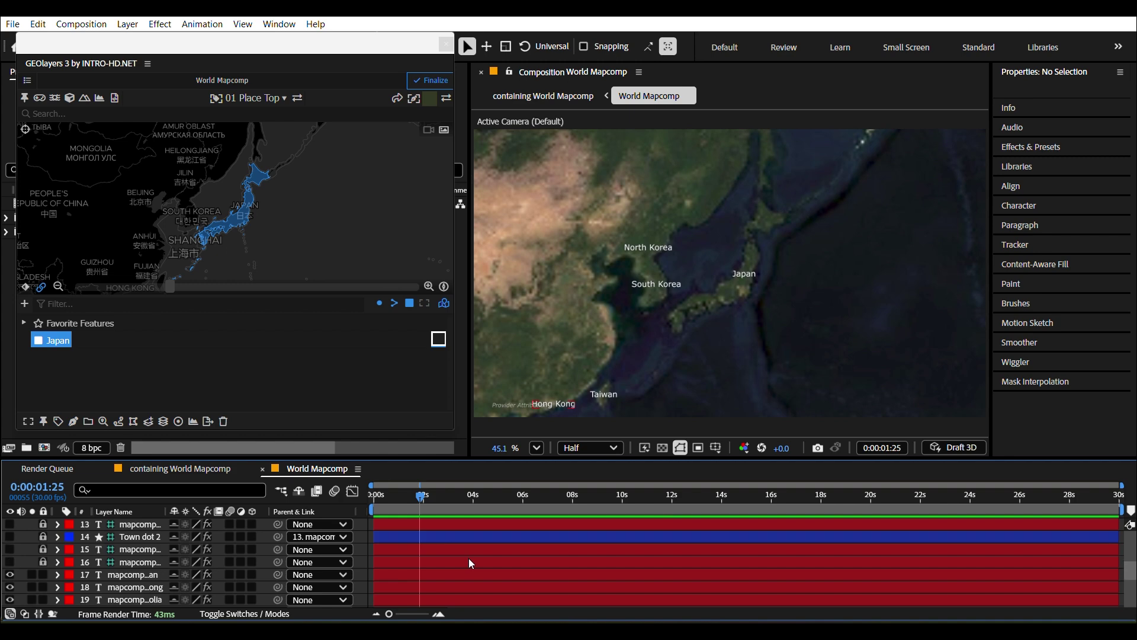
scroll(481, 563, "down", 9)
scroll(481, 566, "down", 6)
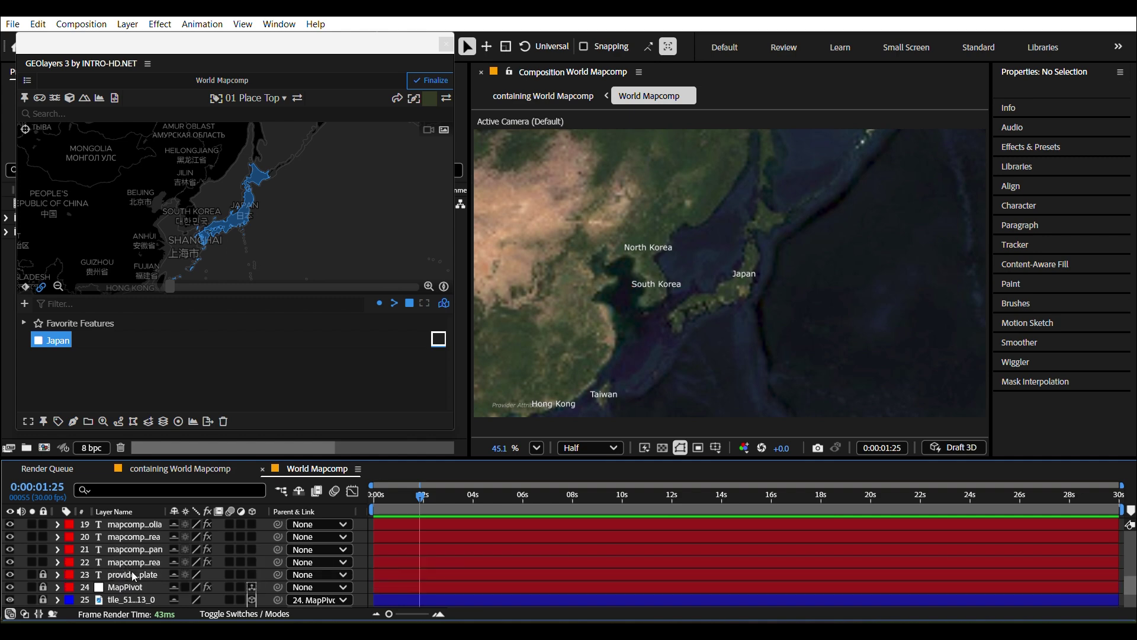
Turn off visibility of the providerattributiontemplate layer, hide the shy layers again and return to the containing World Mapcomp composition
left_click(10, 574)
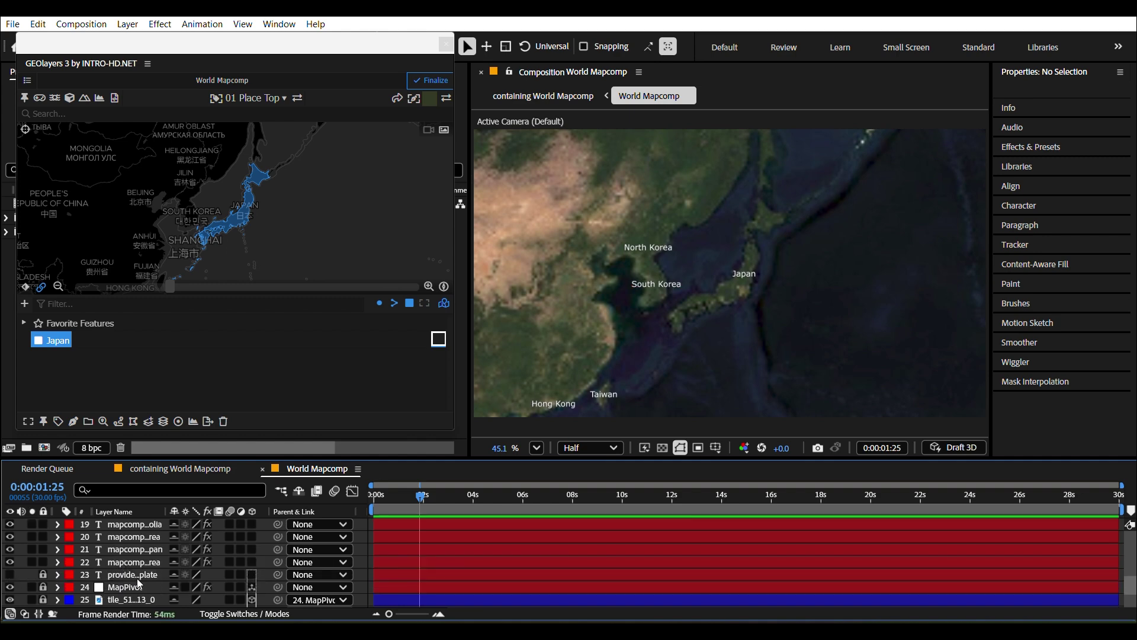
left_click_drag(166, 511, 247, 511)
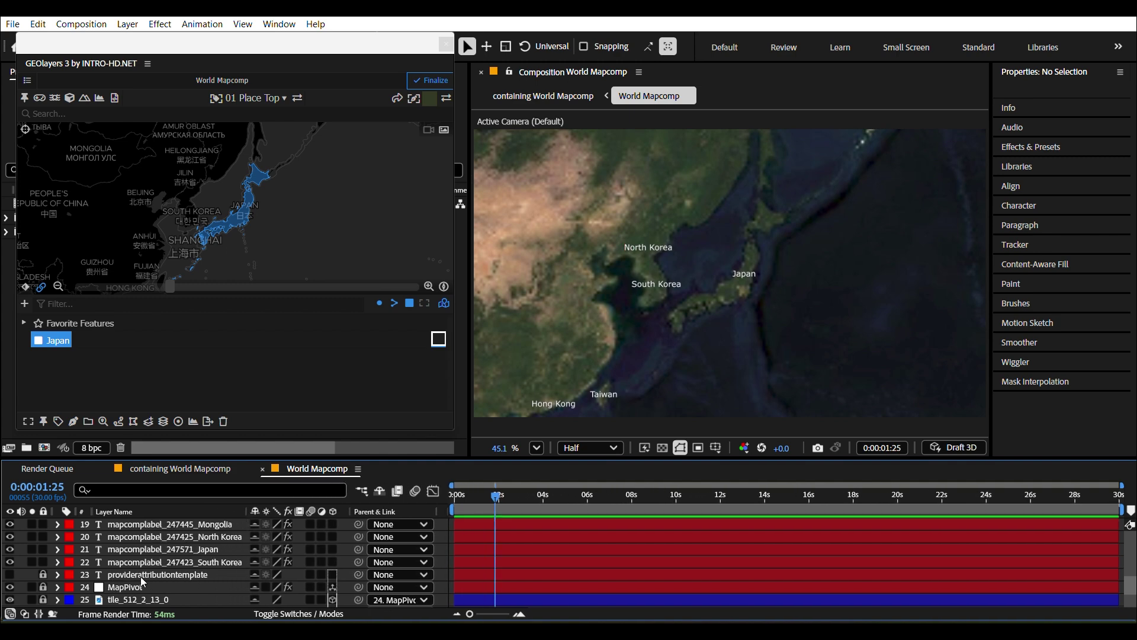
left_click(10, 574)
left_click(11, 576)
left_click(10, 575)
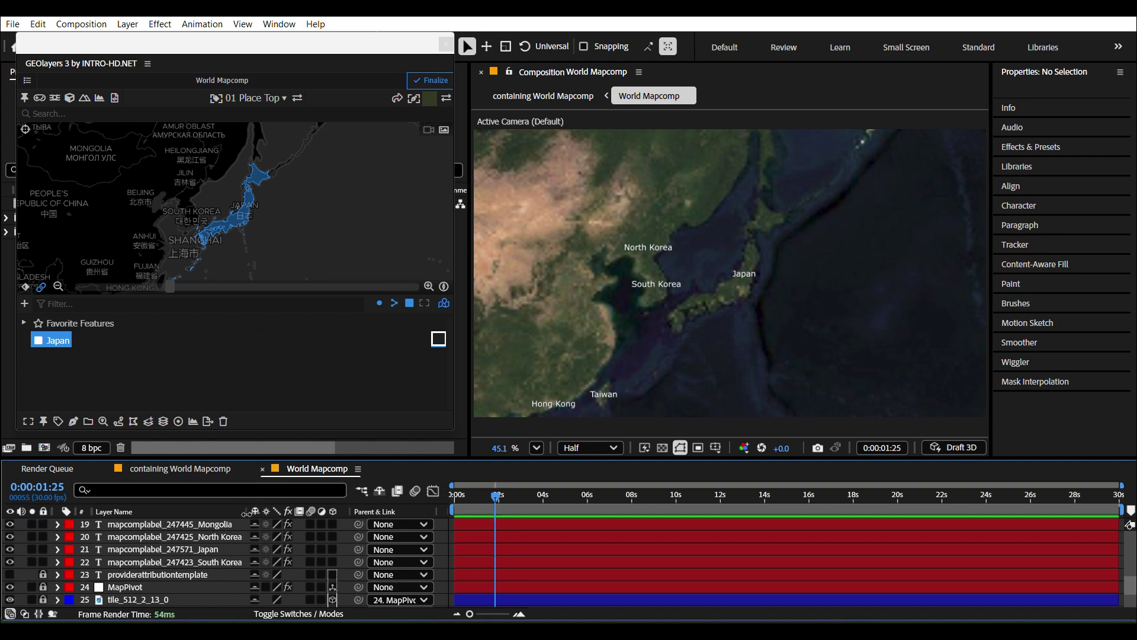
left_click_drag(244, 511, 184, 512)
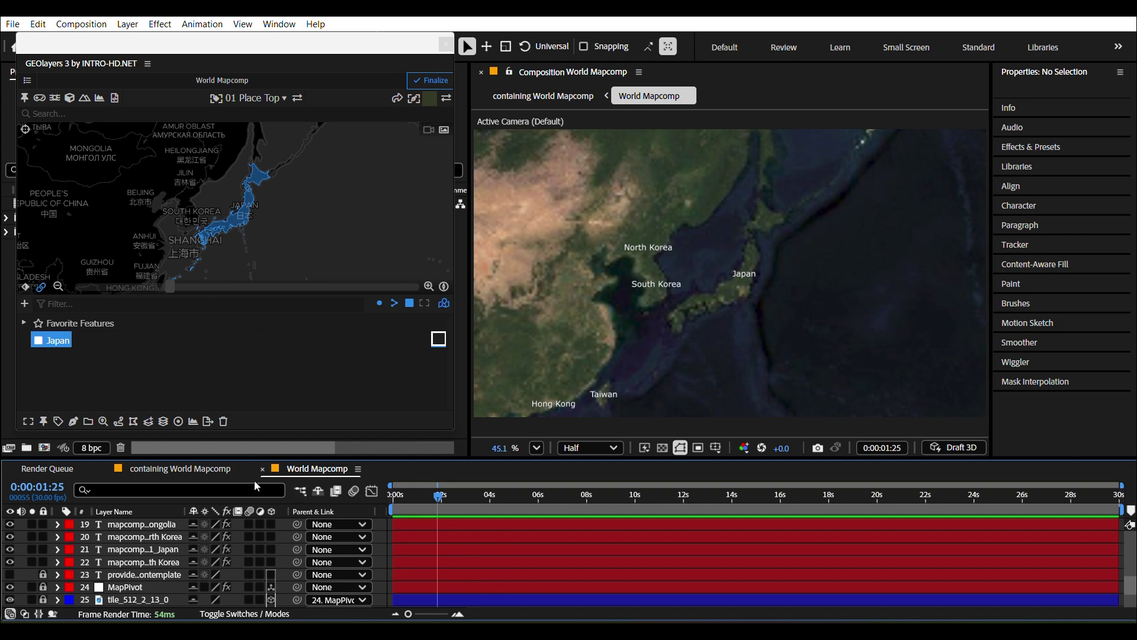
left_click(179, 469)
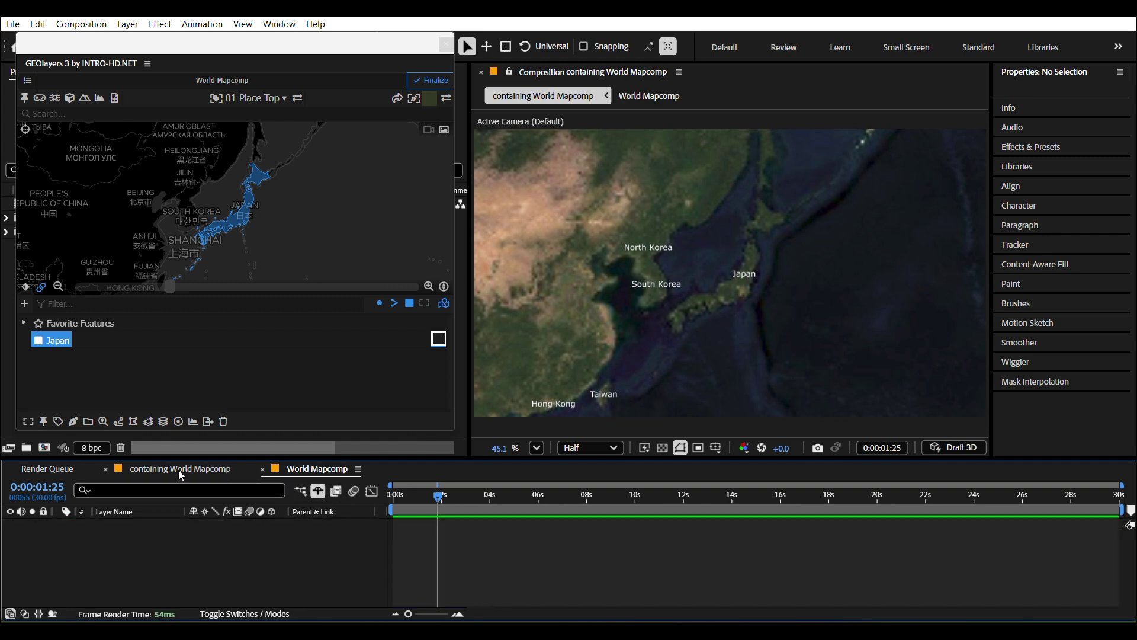
Turn off the built-in map labels of World Mapcomp in the GEOlayers mapcomp list, and clear the layer selection
left_click(552, 551)
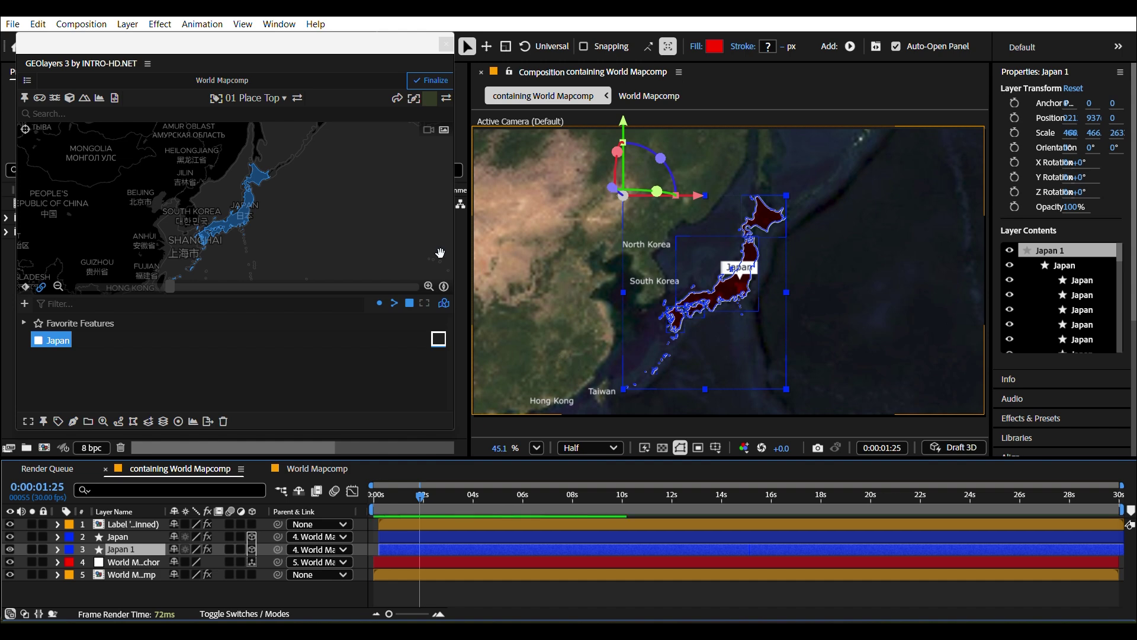
left_click(27, 83)
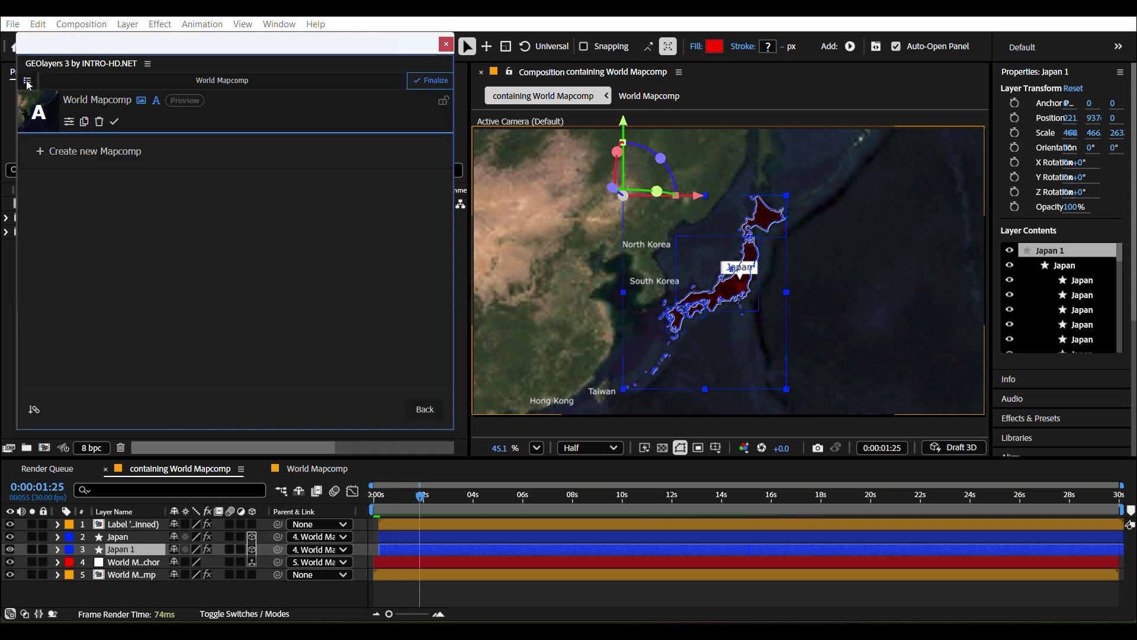
left_click(157, 102)
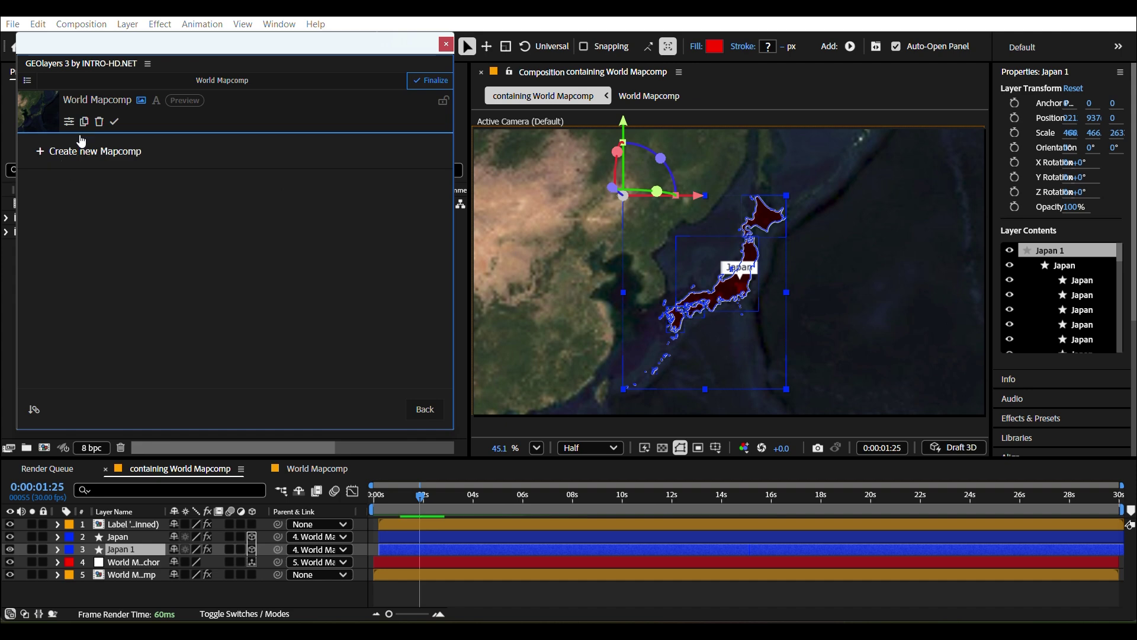
left_click(157, 101)
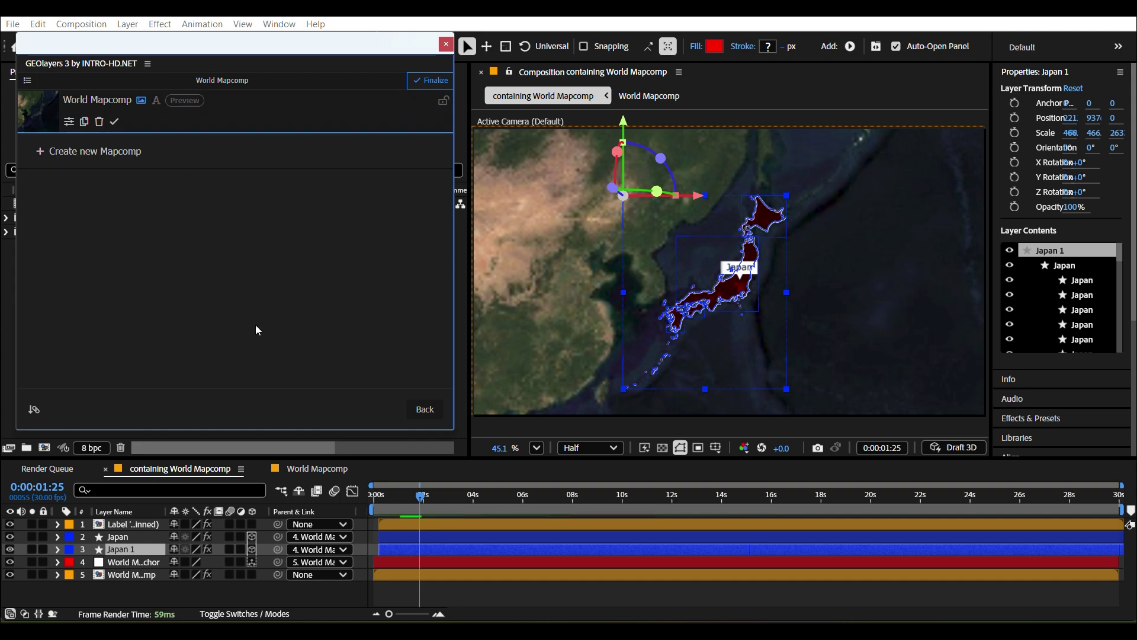
left_click(410, 407)
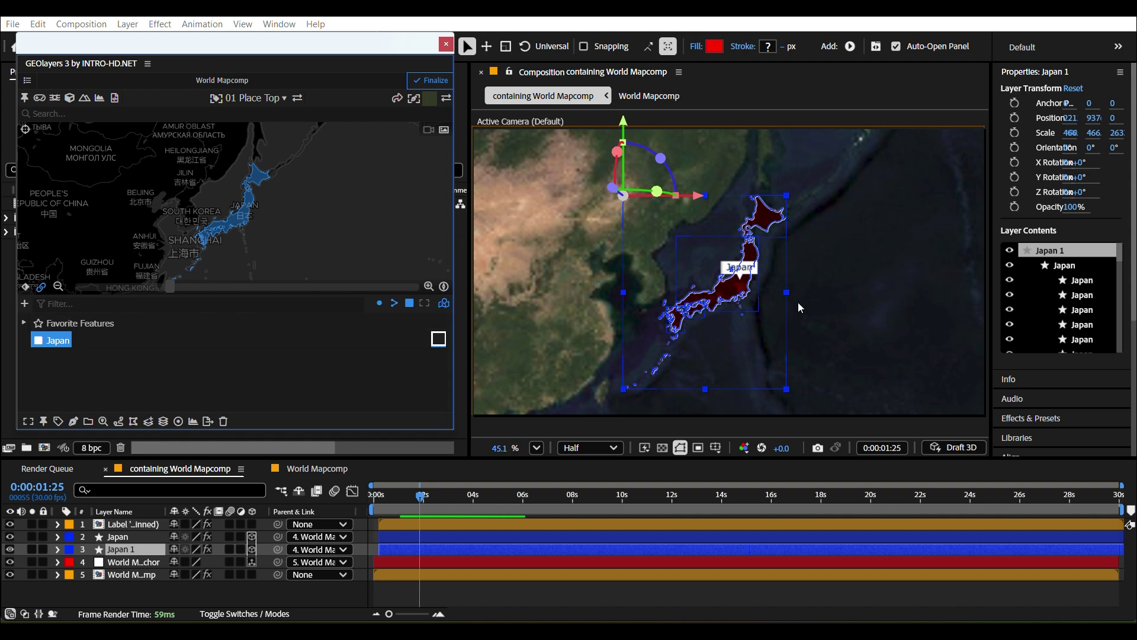
left_click(595, 585)
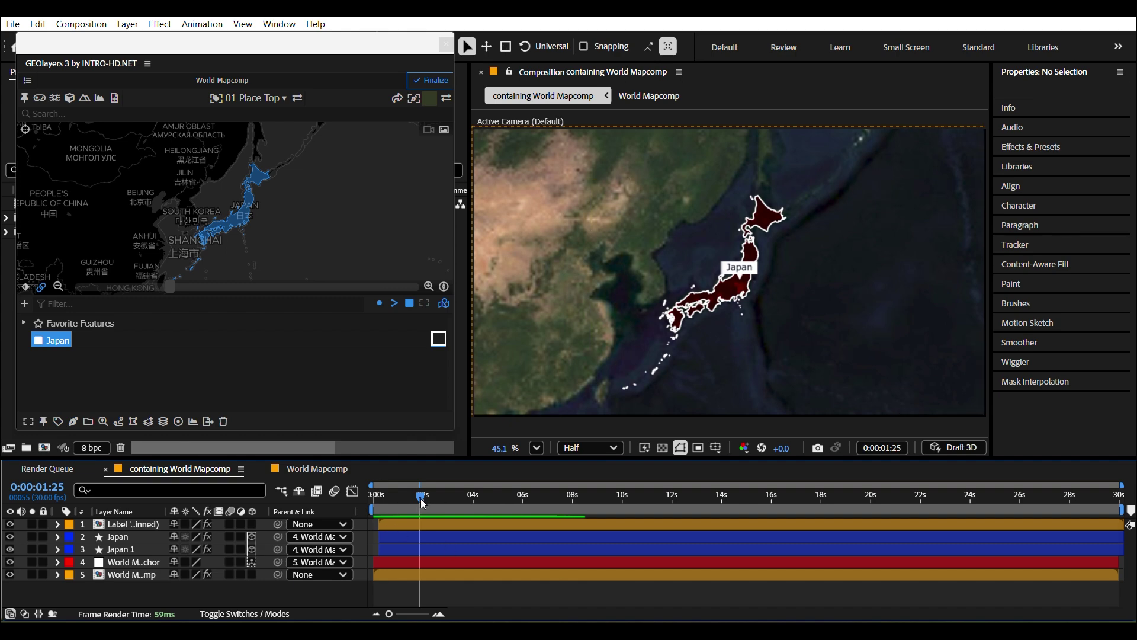
Move the playhead to 0:00:00:00 and shift the Japan fill, outline and label layers to start there
left_click_drag(424, 500, 374, 504)
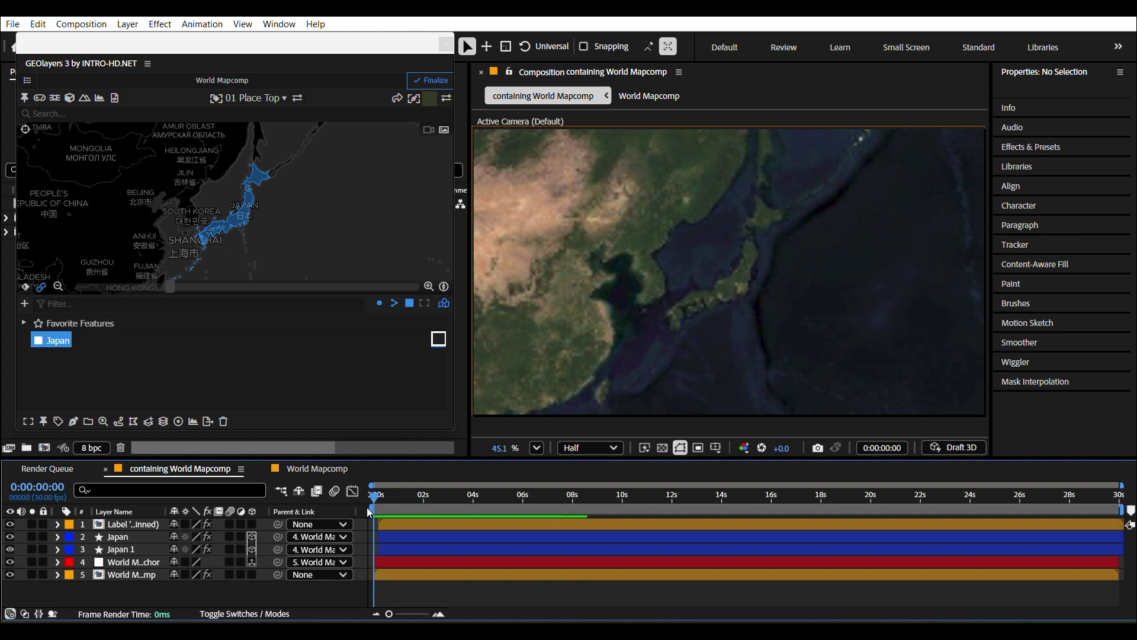
left_click(416, 550)
left_click(409, 539)
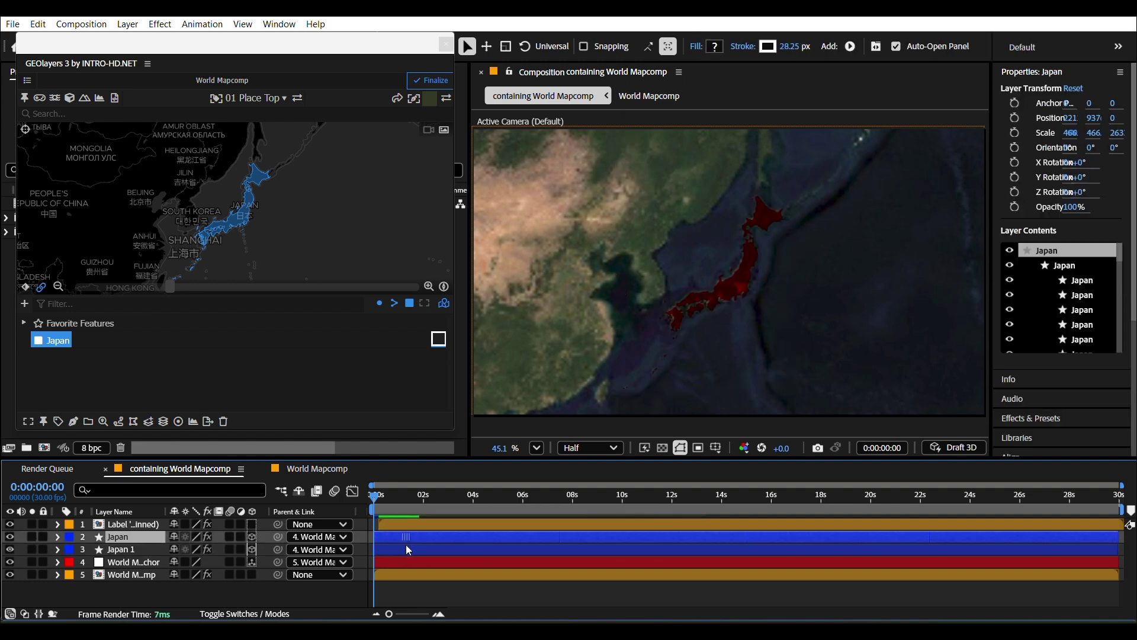
left_click(414, 528)
left_click(420, 586)
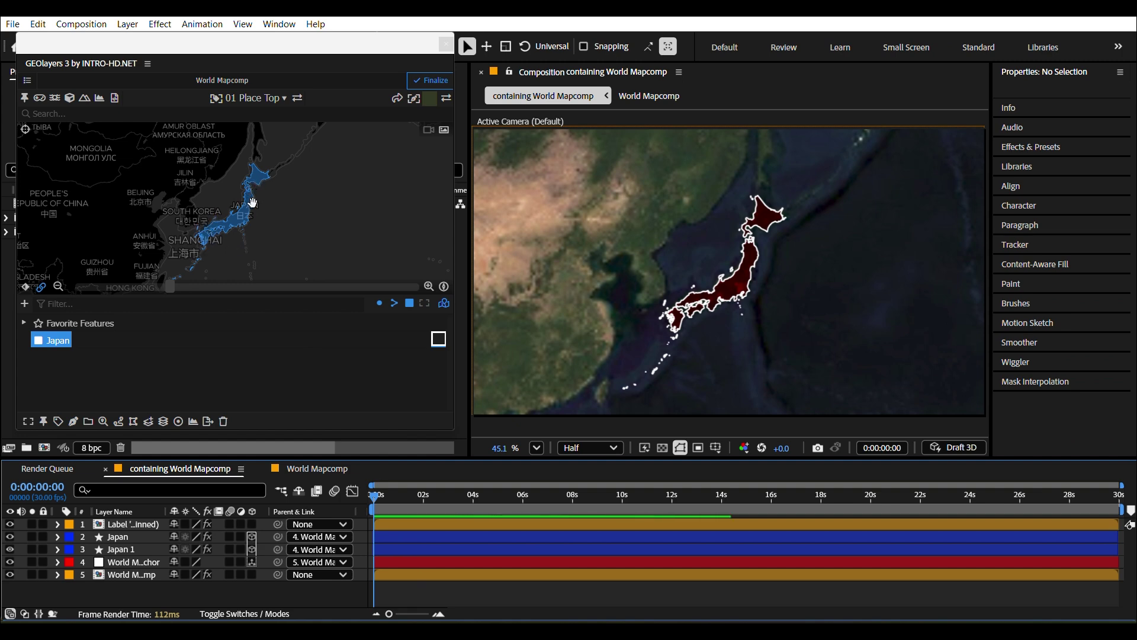
Zoom the GEOlayers map out to show Asia and the Pacific, reposition it, and keyframe this map view at 0:00:00:00
scroll(249, 196, "down", 3)
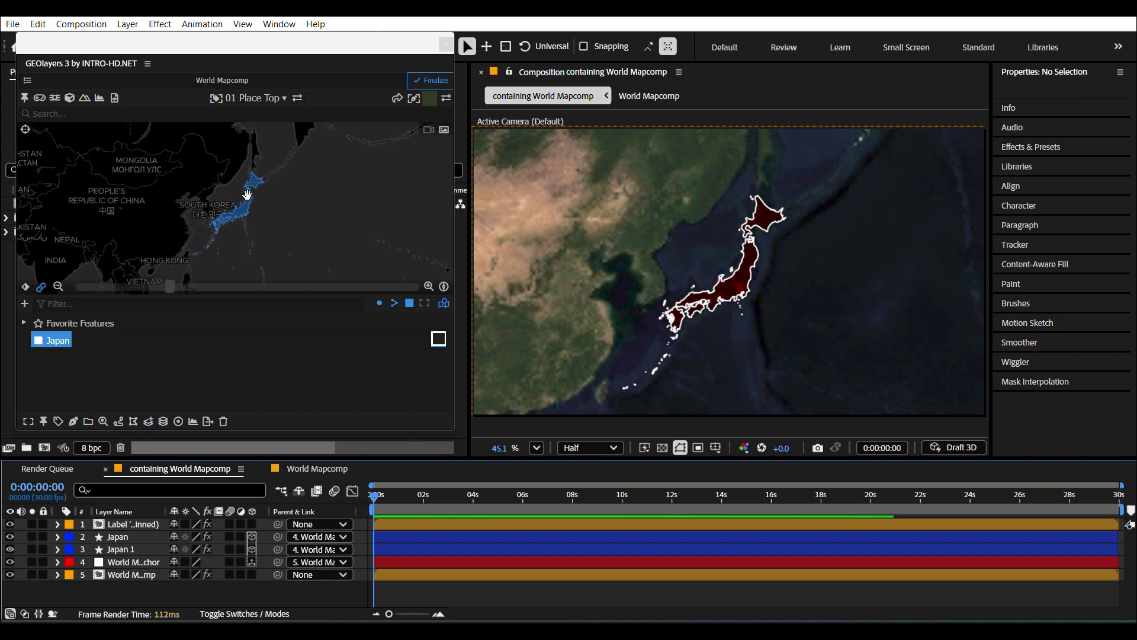
scroll(266, 186, "down", 3)
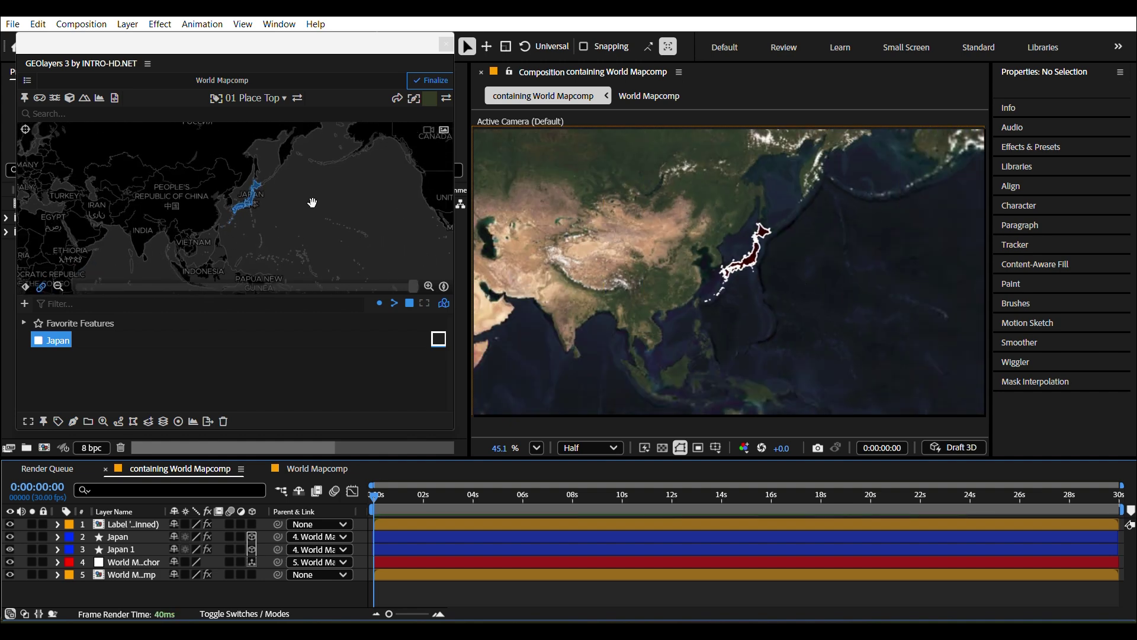
mouse_move(325, 196)
left_mouse_down()
mouse_move(320, 217)
mouse_move(305, 206)
left_mouse_up()
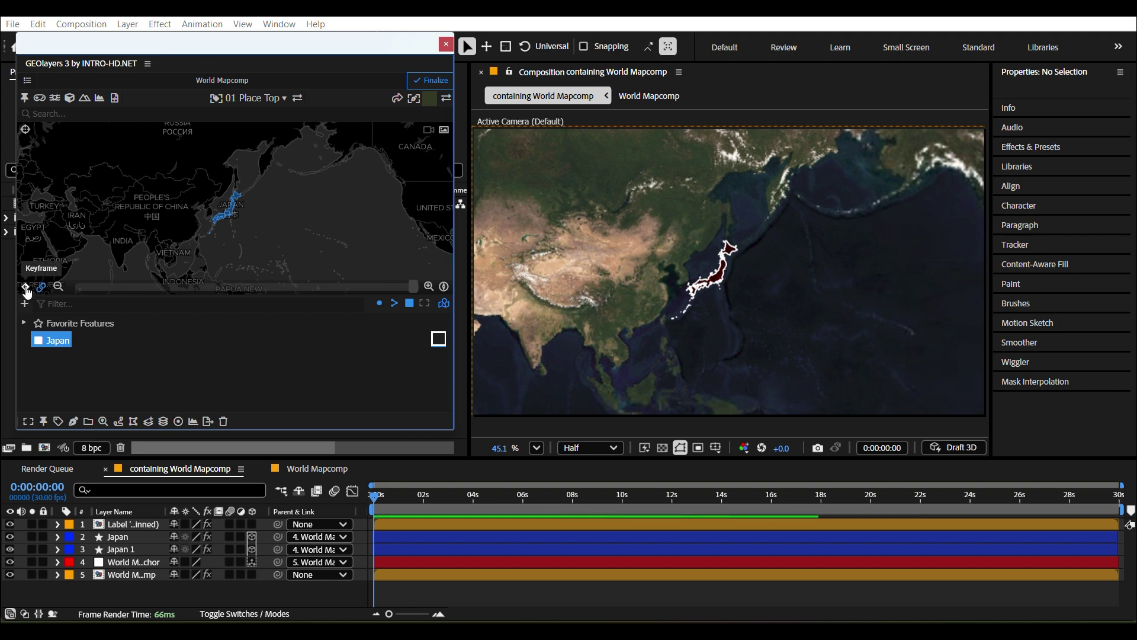
left_click(27, 288)
left_click(386, 225)
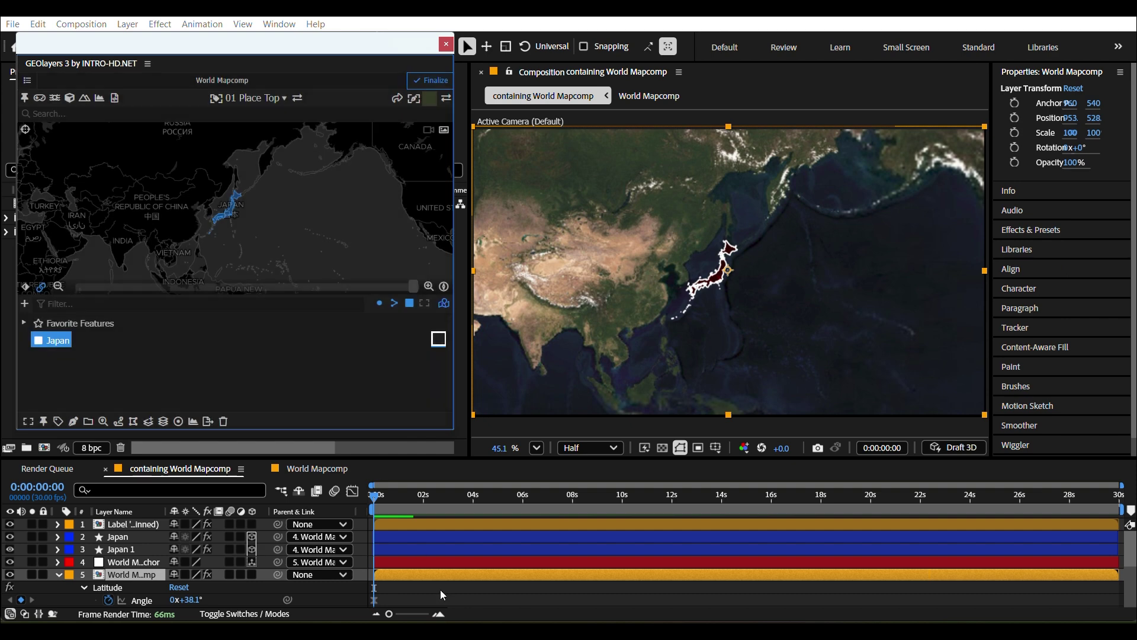
Examine the latitude, longitude, zoom, bearing and pitch keyframes of the World Mapcomp layer at the start of the timeline
scroll(439, 589, "down", 3)
scroll(420, 567, "up", 3)
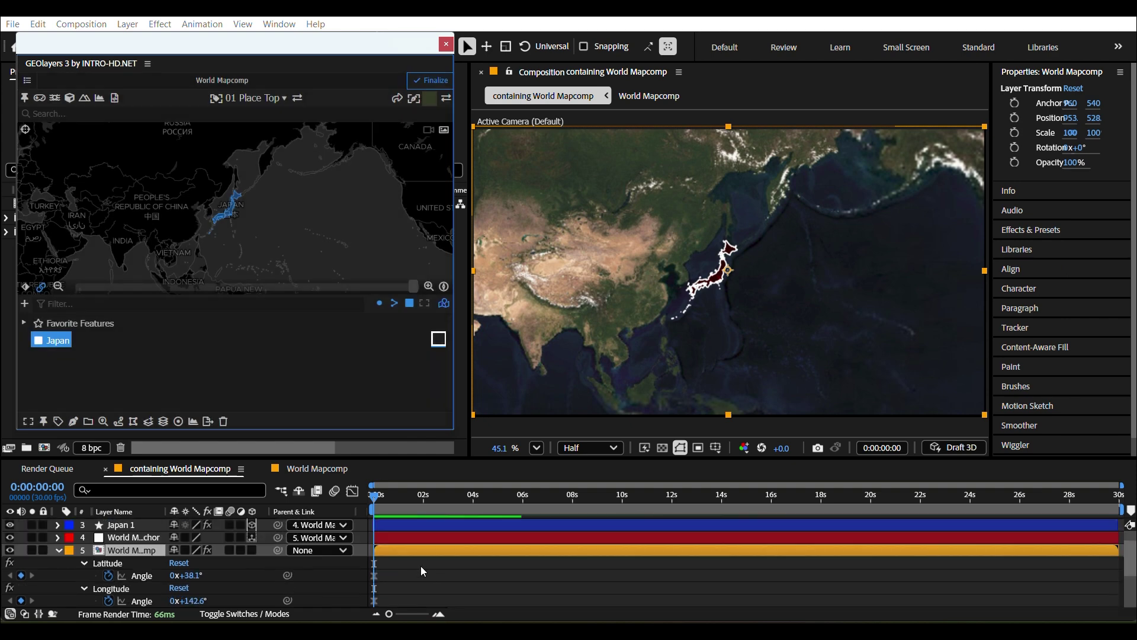
scroll(408, 566, "down", 3)
scroll(408, 575, "up", 3)
scroll(413, 582, "down", 3)
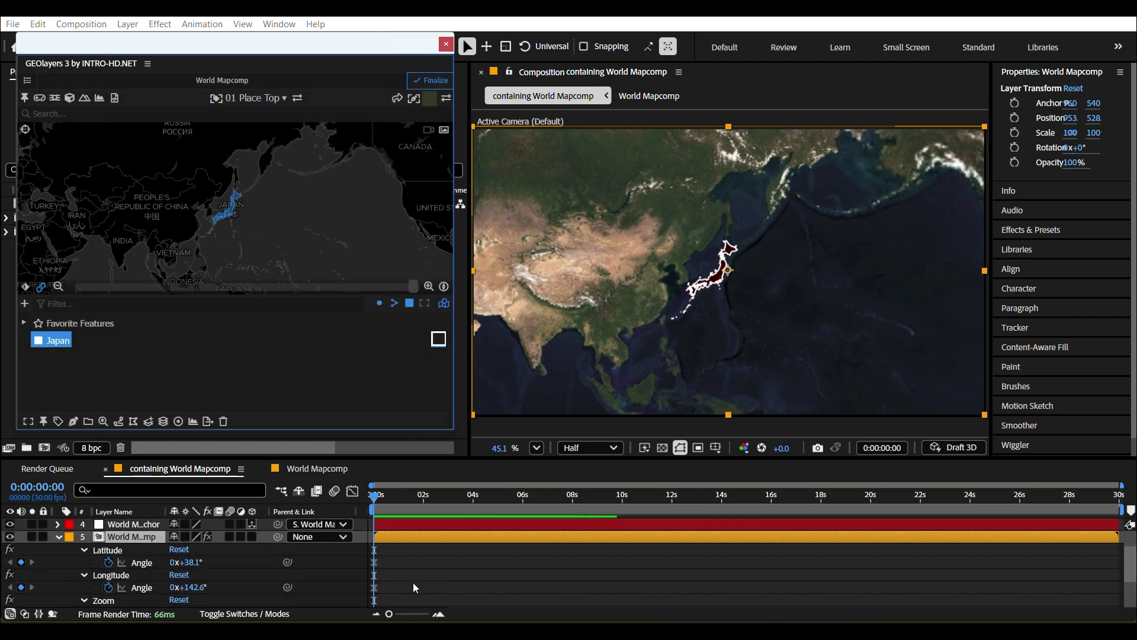
scroll(413, 577, "up", 3)
scroll(414, 578, "down", 3)
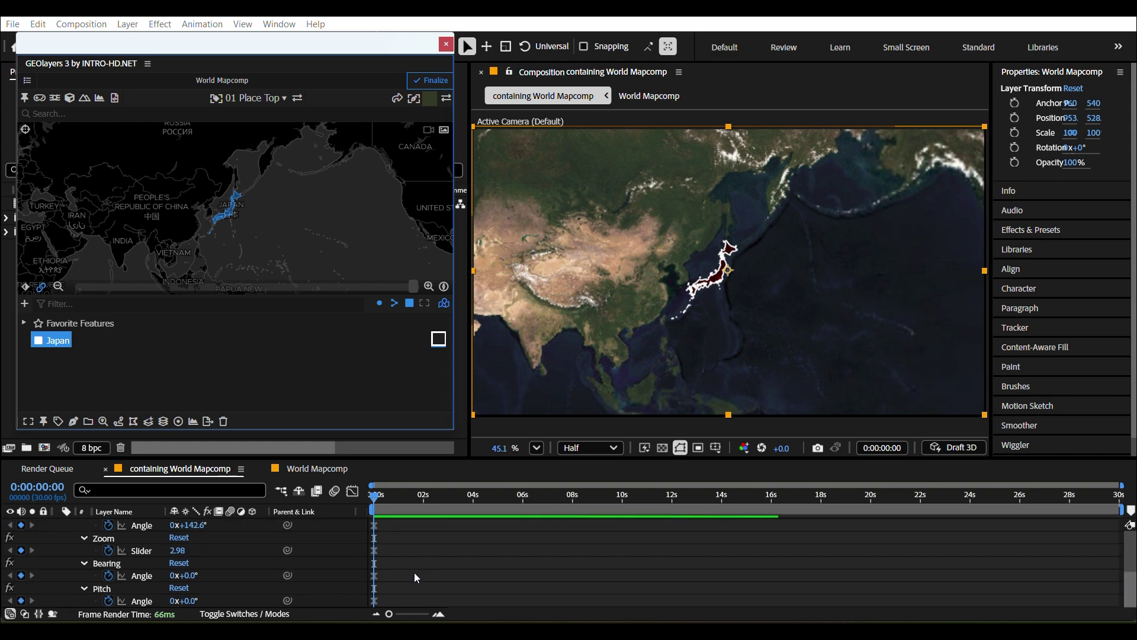
scroll(414, 572, "up", 3)
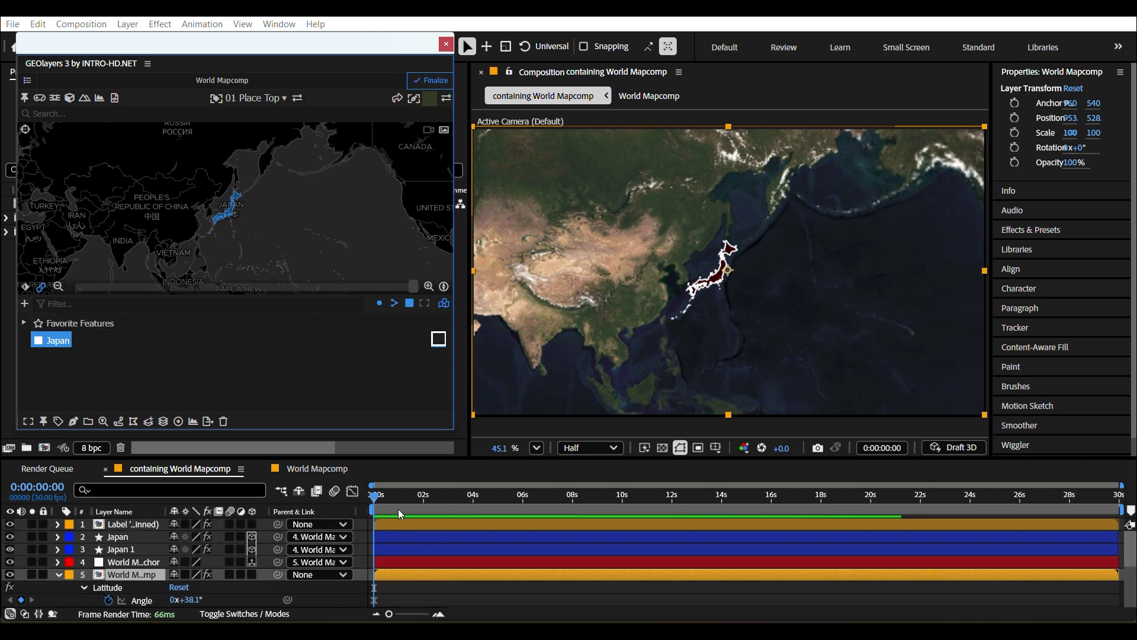
Move the playhead to 0:00:03:04 and lower the composition preview resolution to Quarter
left_click_drag(380, 504, 457, 515)
left_click(593, 446)
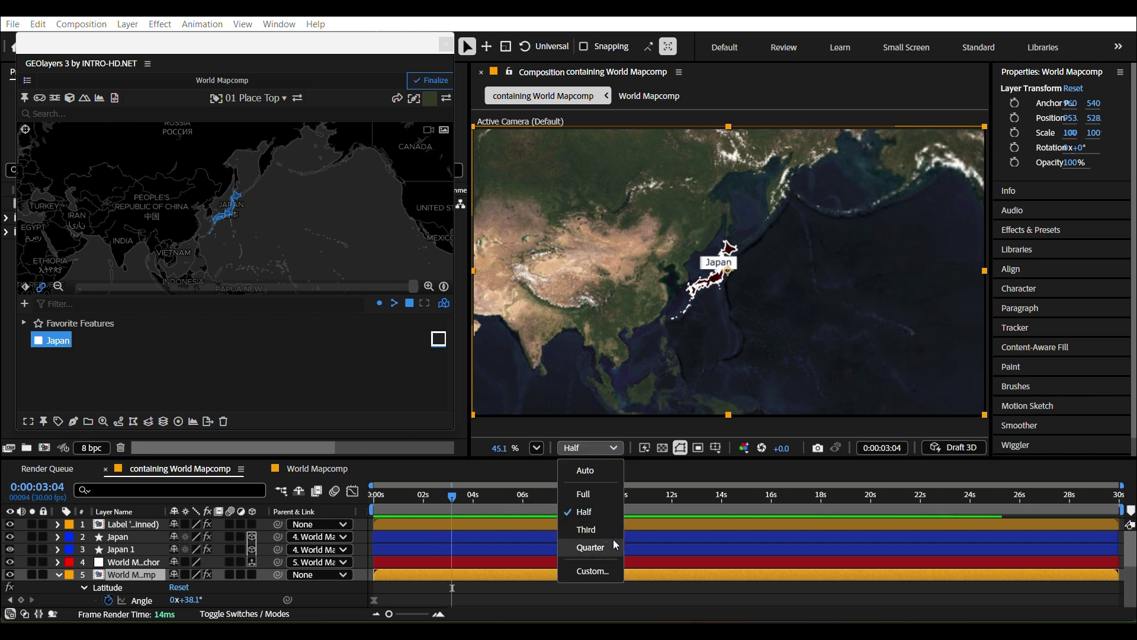
left_click(613, 544)
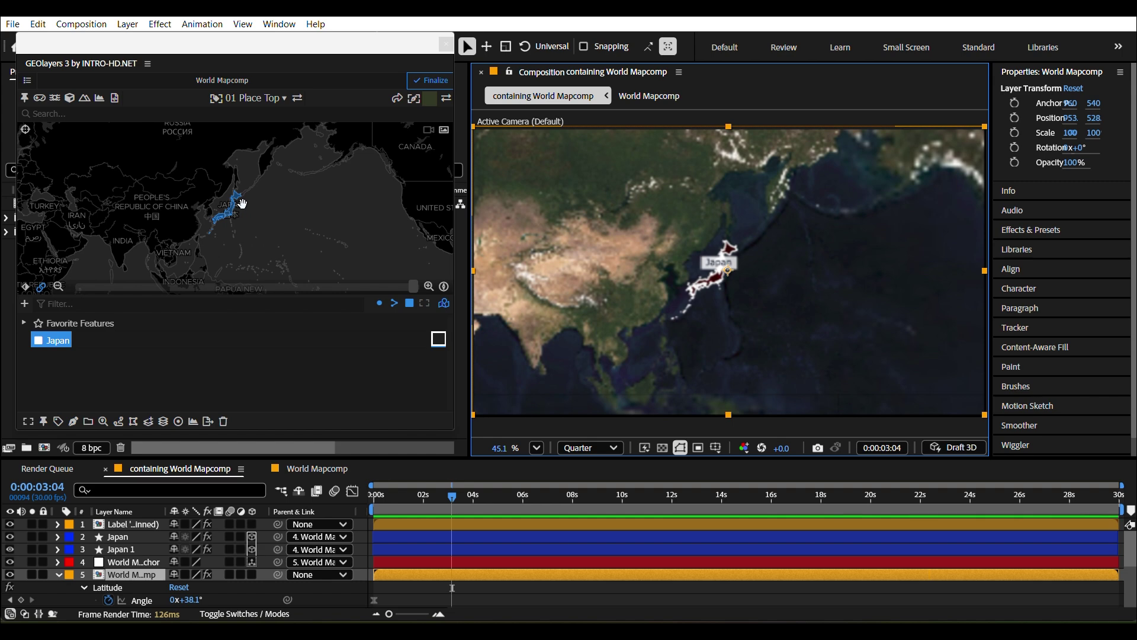
Zoom the GEOlayers map in on Japan to about 4.65, keyframing this close-up view at 0:00:03:04
scroll(242, 204, "up", 5)
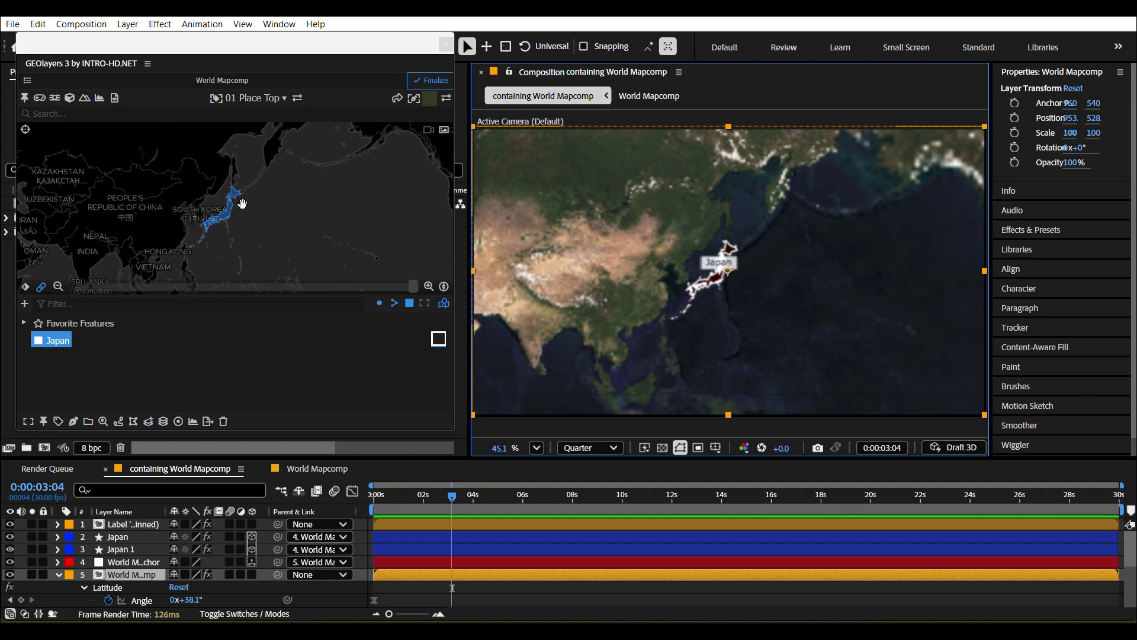
left_click_drag(242, 205, 286, 198)
scroll(523, 571, "down", 4)
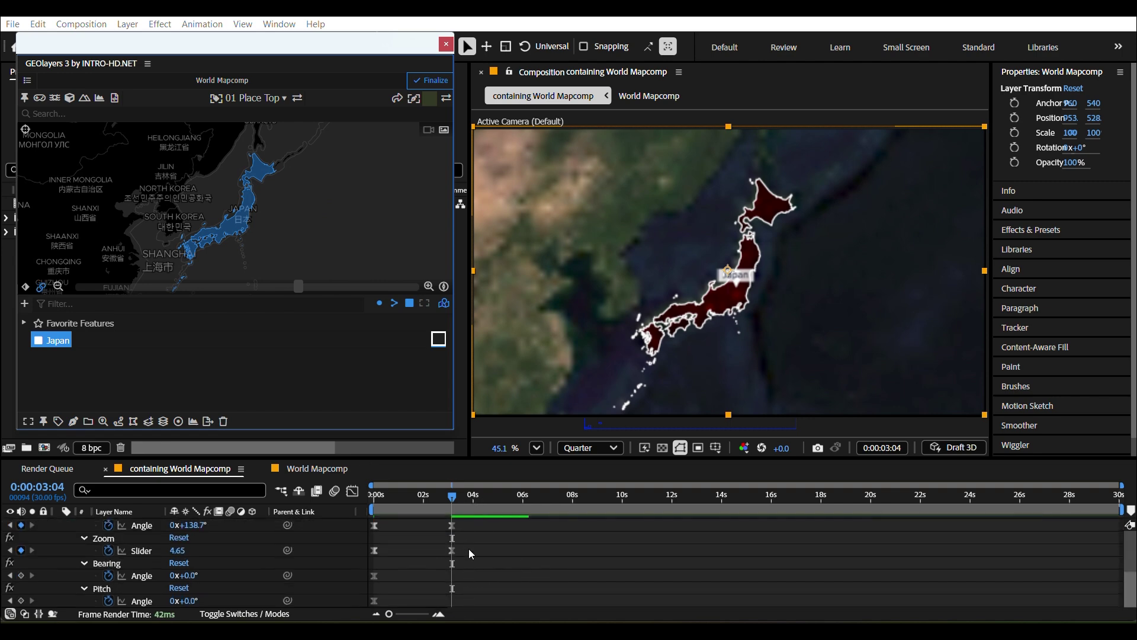
scroll(479, 558, "up", 4)
scroll(479, 558, "down", 4)
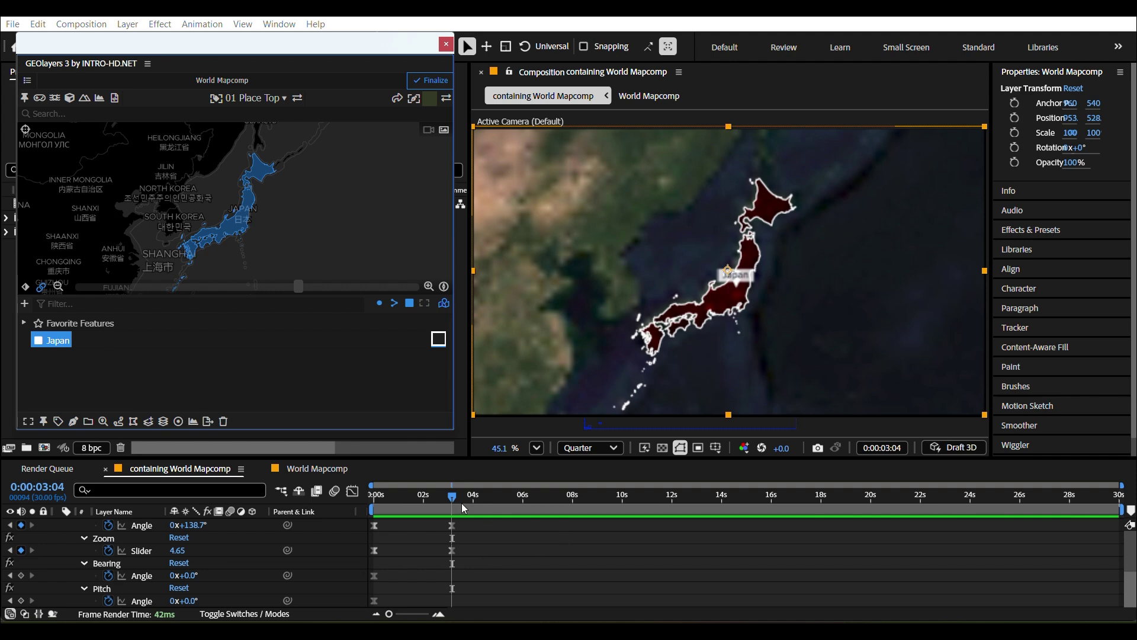
Preview the zoom to Japan from the start of the composition several times
mouse_move(461, 503)
left_mouse_down()
mouse_move(373, 503)
mouse_move(452, 497)
mouse_move(450, 520)
left_mouse_up()
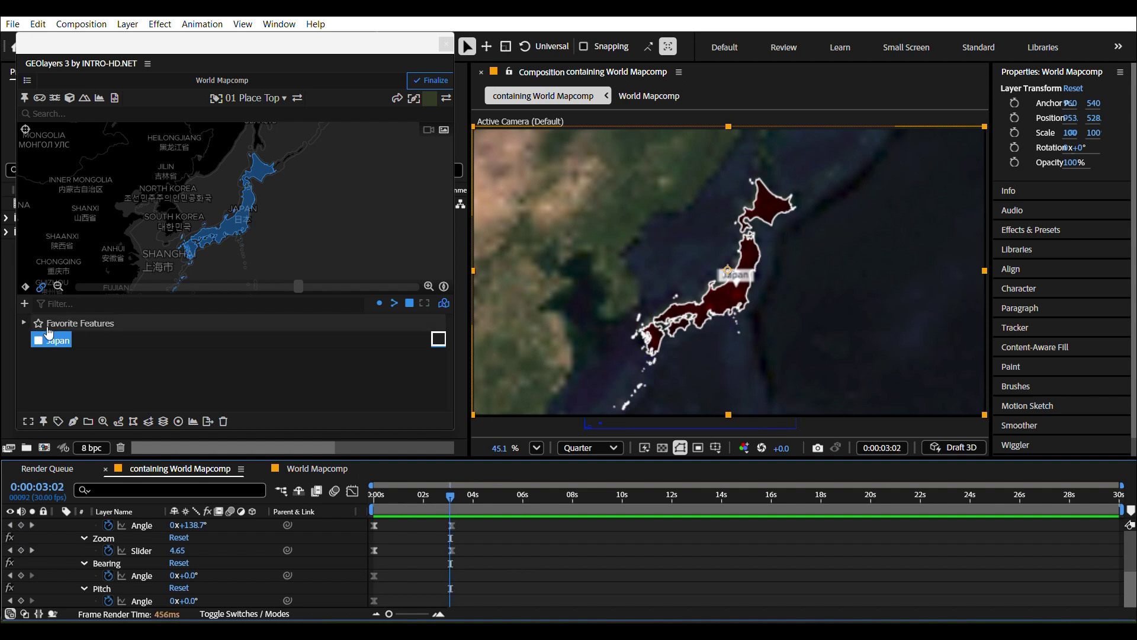
left_click(33, 525)
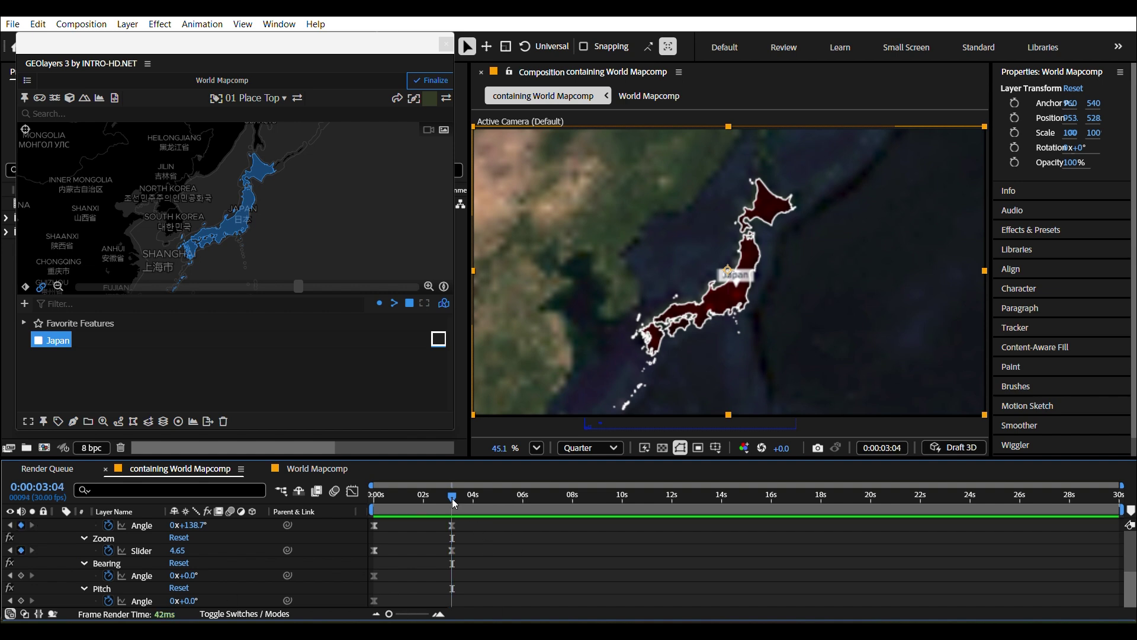
key("Home")
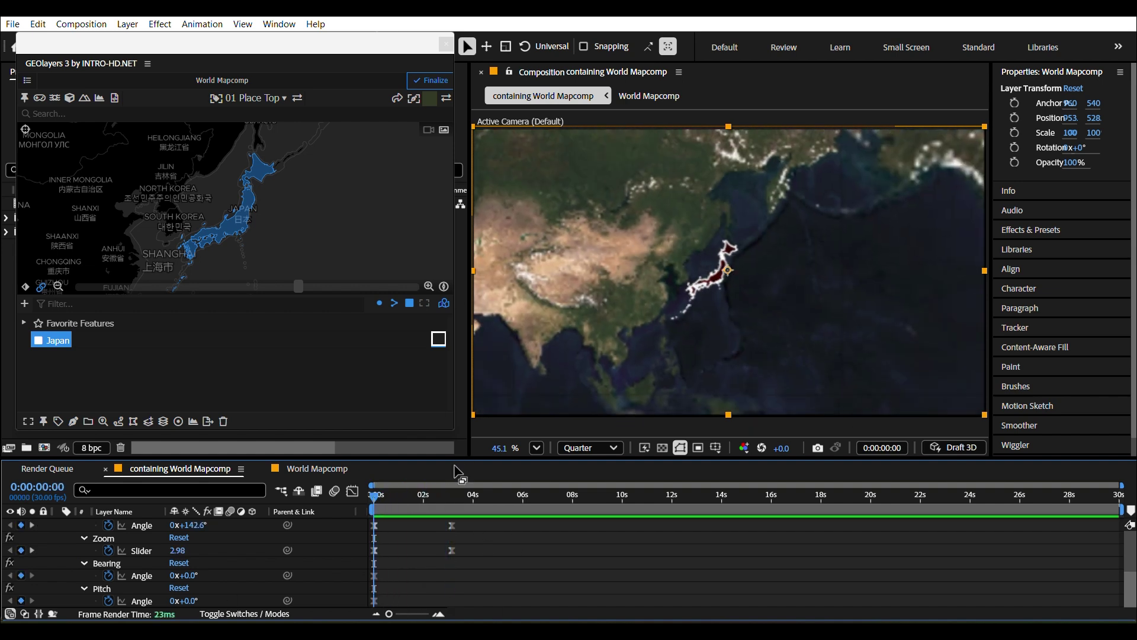
key("space")
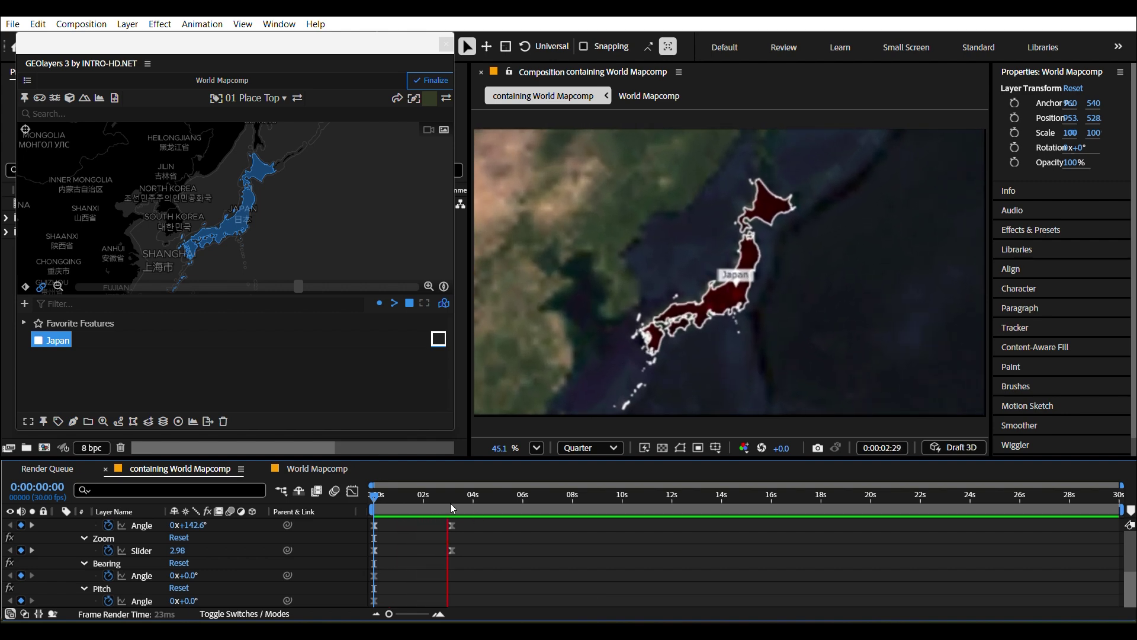
left_click(377, 503)
key("Home")
key("space")
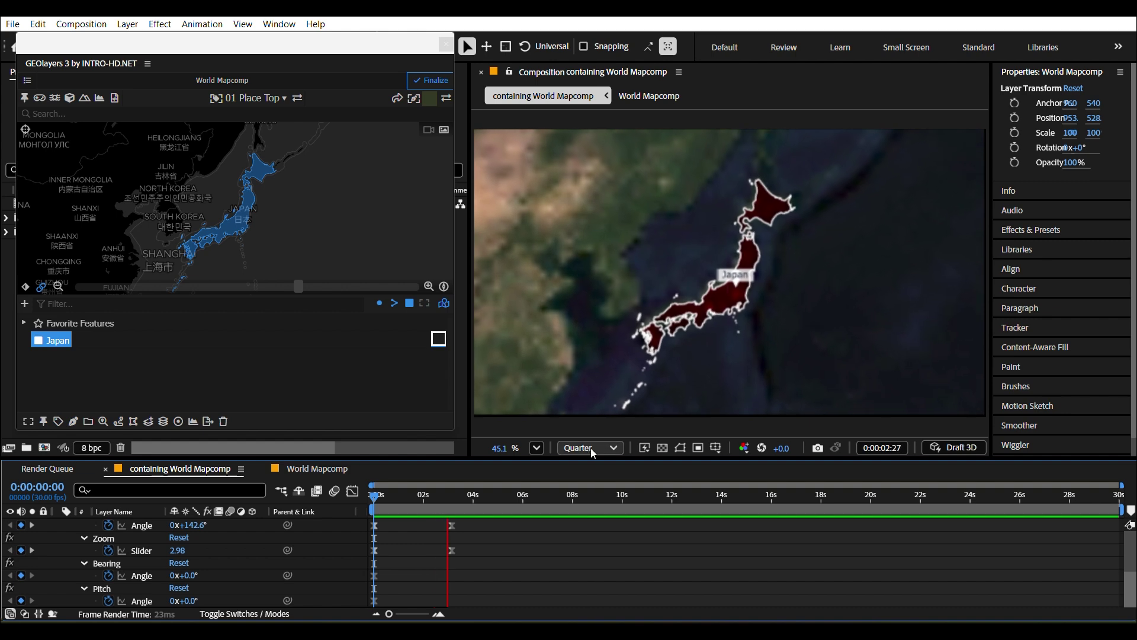
key("space")
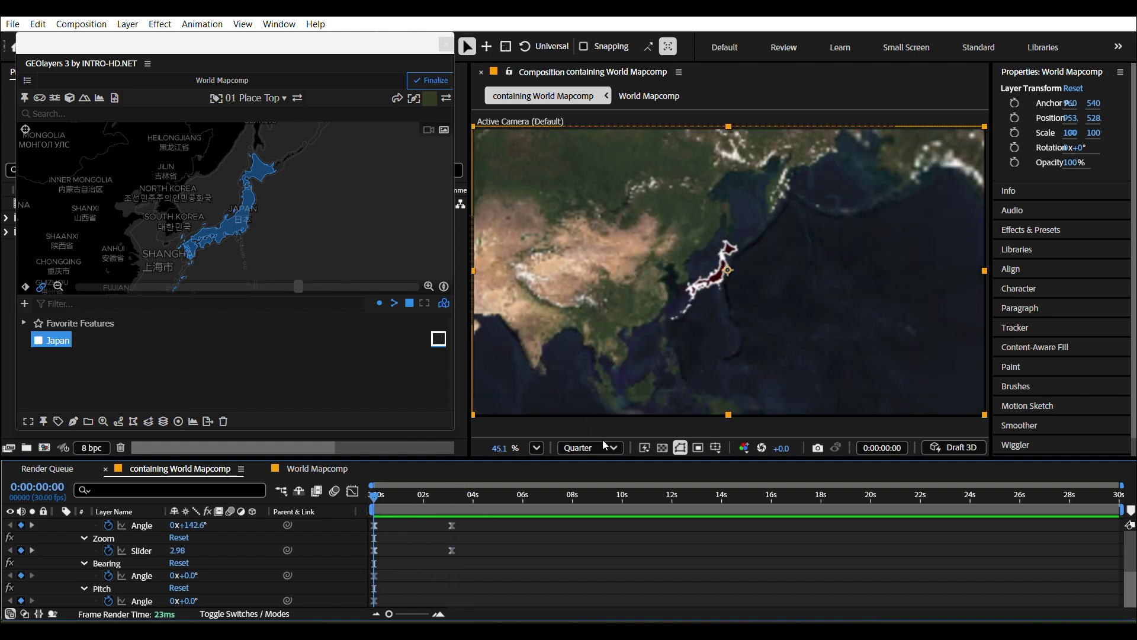
key("space")
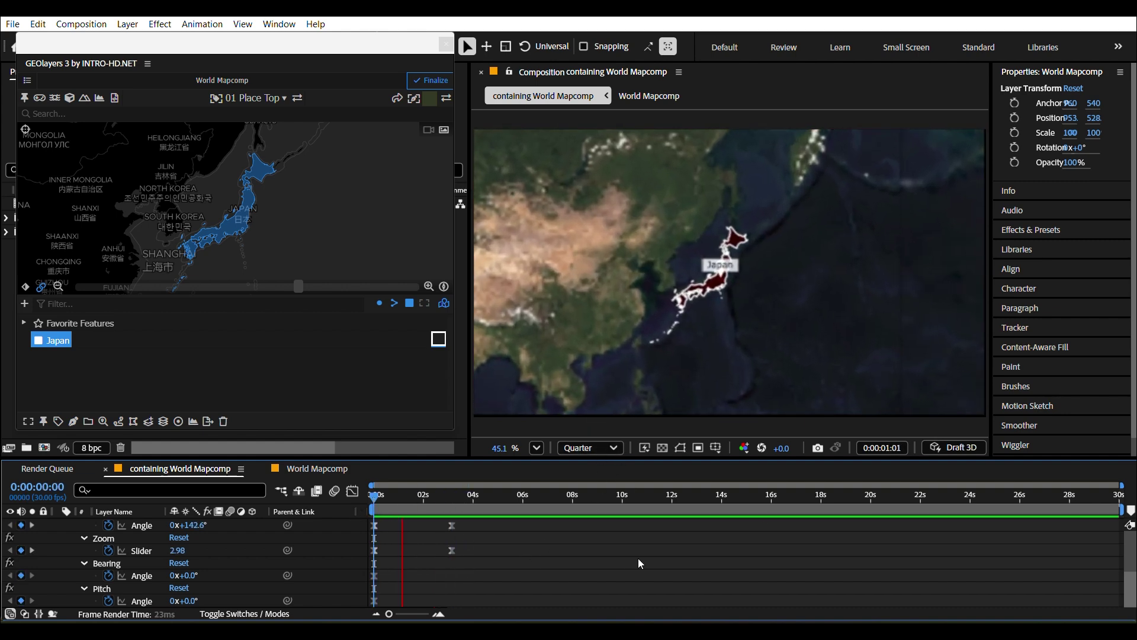
key("space")
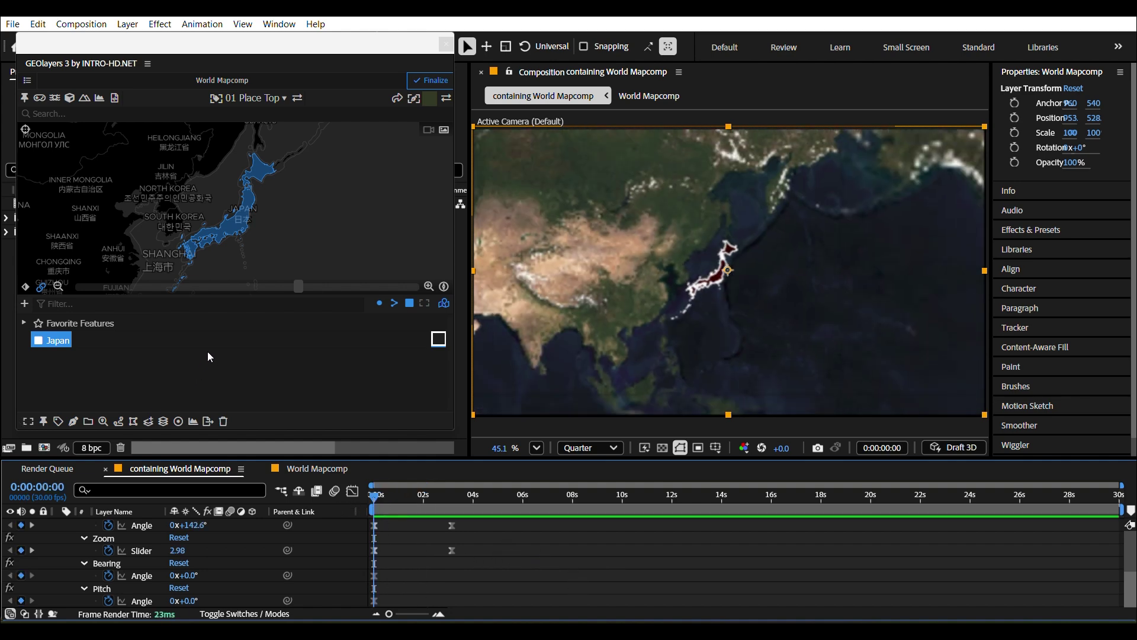
Keyframe a wider map view around Japan at 0:00:06:09, with zoom about 3.72, bearing about 19.2° and pitch about 39.5°
left_click_drag(375, 504, 518, 537)
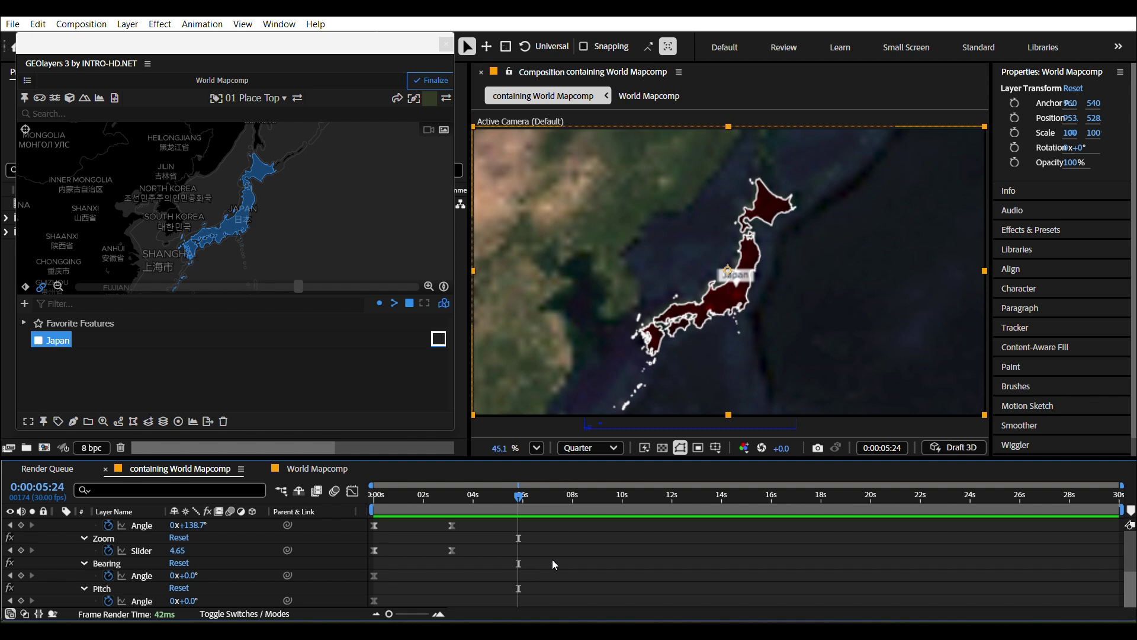
left_click_drag(498, 499, 525, 510)
left_click(531, 512)
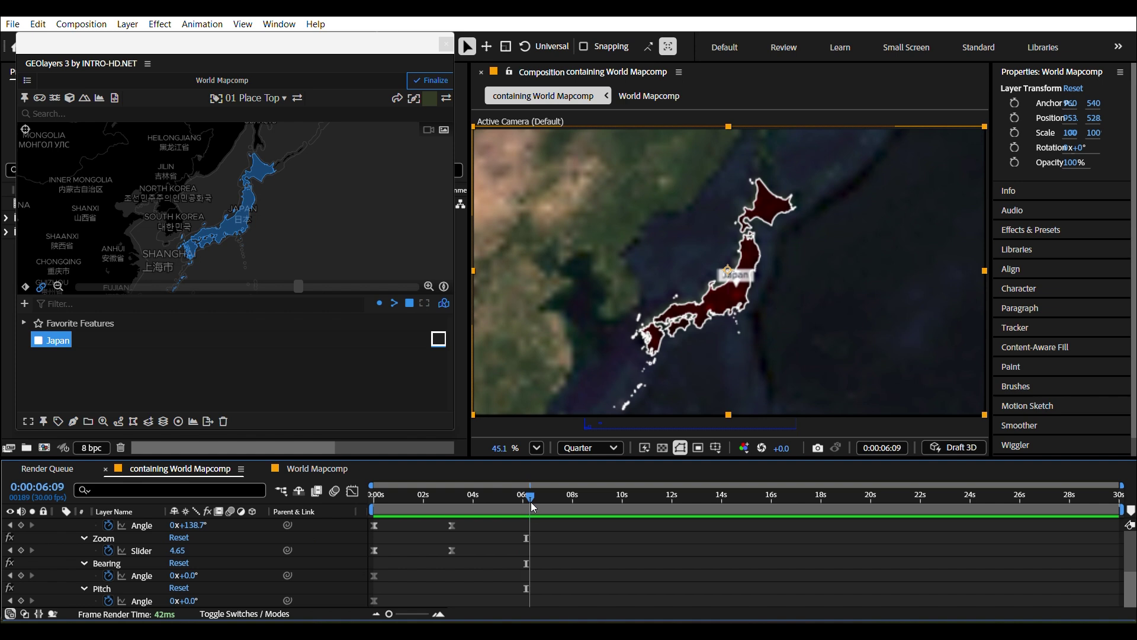
scroll(258, 195, "down", 3)
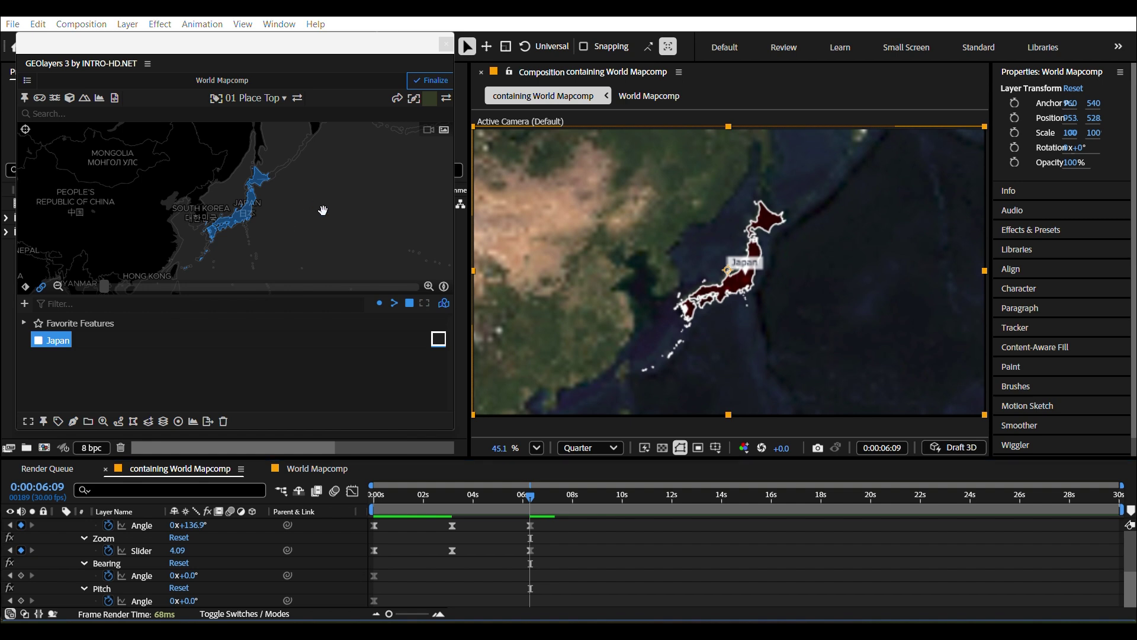
left_click_drag(323, 211, 307, 211)
scroll(305, 211, "down", 3)
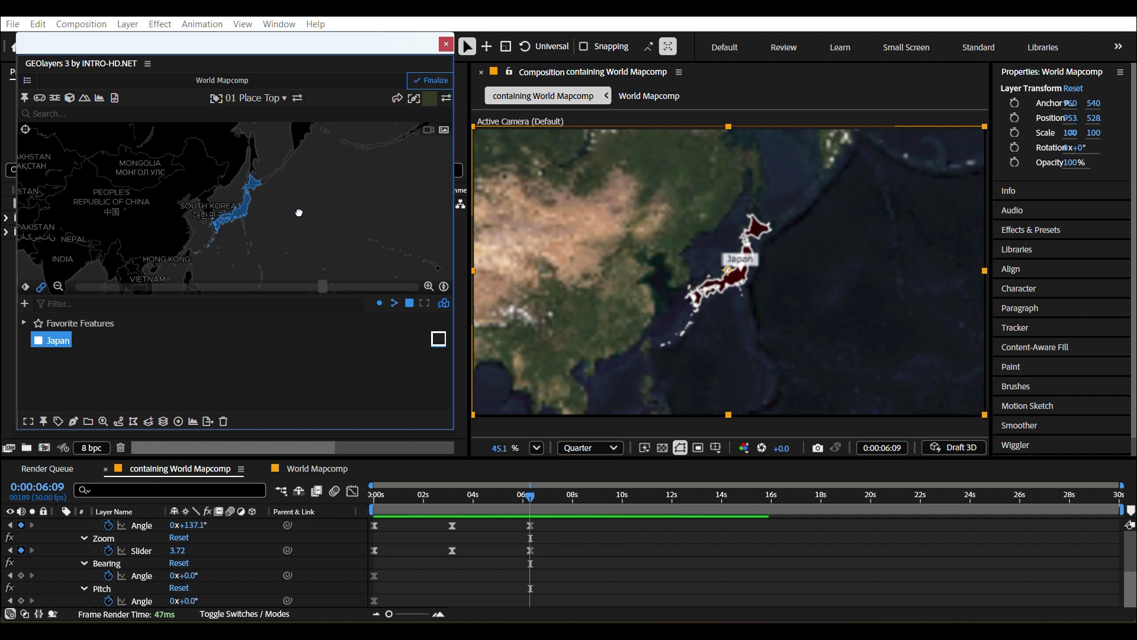
mouse_move(298, 212)
left_mouse_down()
mouse_move(285, 220)
mouse_move(311, 196)
mouse_move(303, 188)
mouse_move(289, 246)
mouse_move(261, 218)
mouse_move(330, 193)
mouse_move(322, 244)
mouse_move(296, 207)
mouse_move(344, 233)
mouse_move(244, 213)
mouse_move(326, 204)
mouse_move(285, 251)
mouse_move(278, 196)
mouse_move(320, 246)
mouse_move(279, 202)
mouse_move(288, 207)
left_mouse_up()
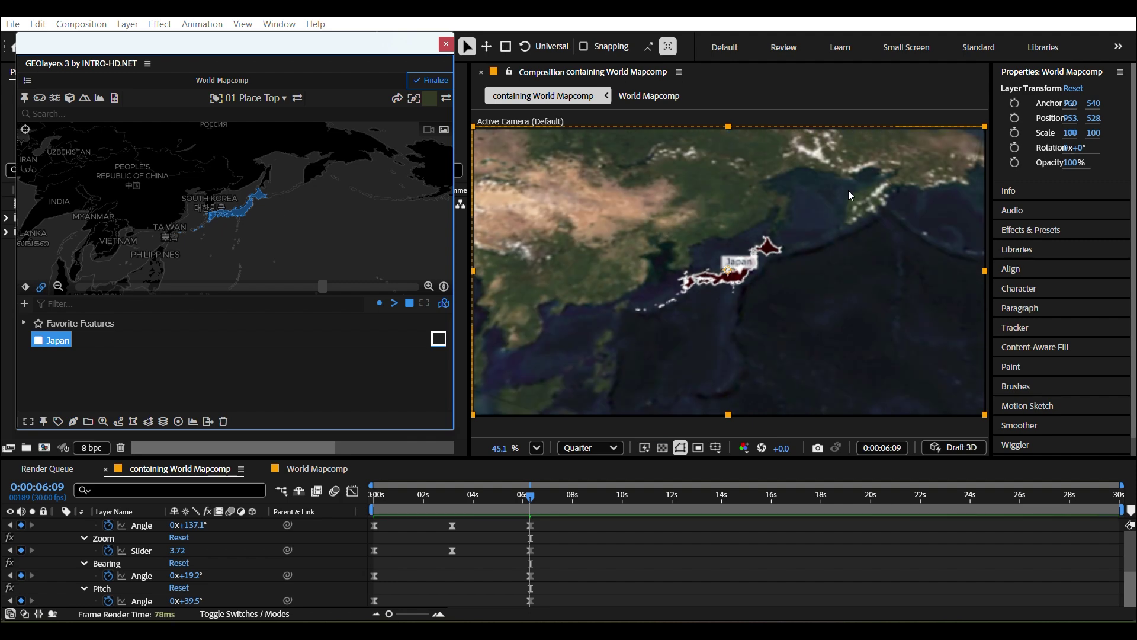
left_click(631, 551)
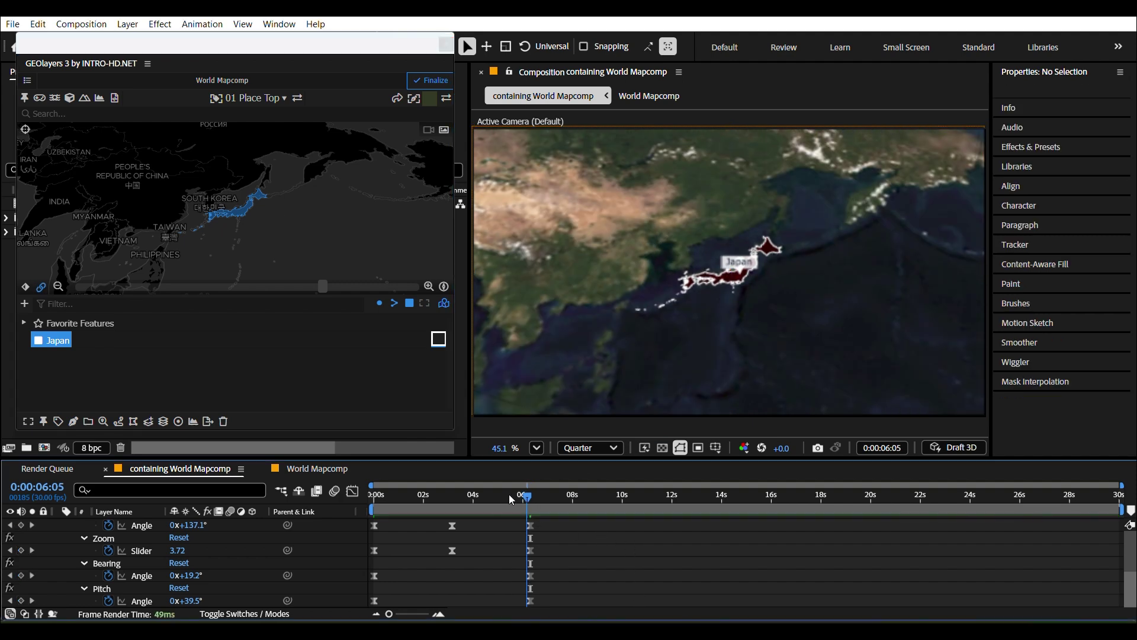
Preview the zoom-out and tilt animation between the keyframes at 0:00:03:04 and 0:00:06:09
left_click_drag(509, 494, 450, 499)
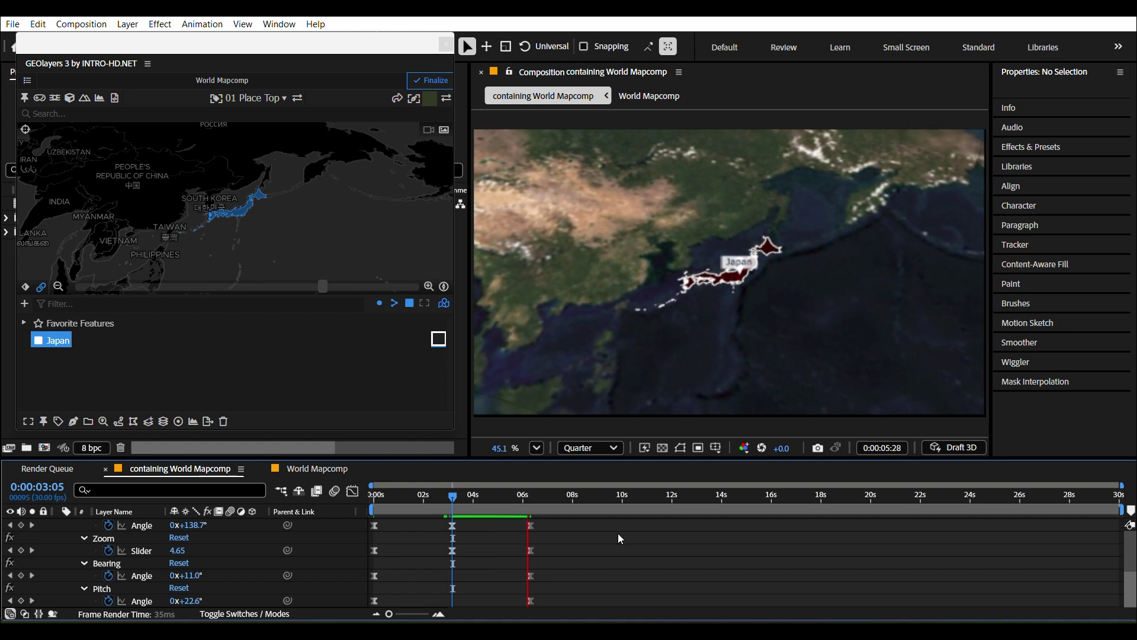
key("space")
left_click_drag(468, 500, 452, 515)
key("space")
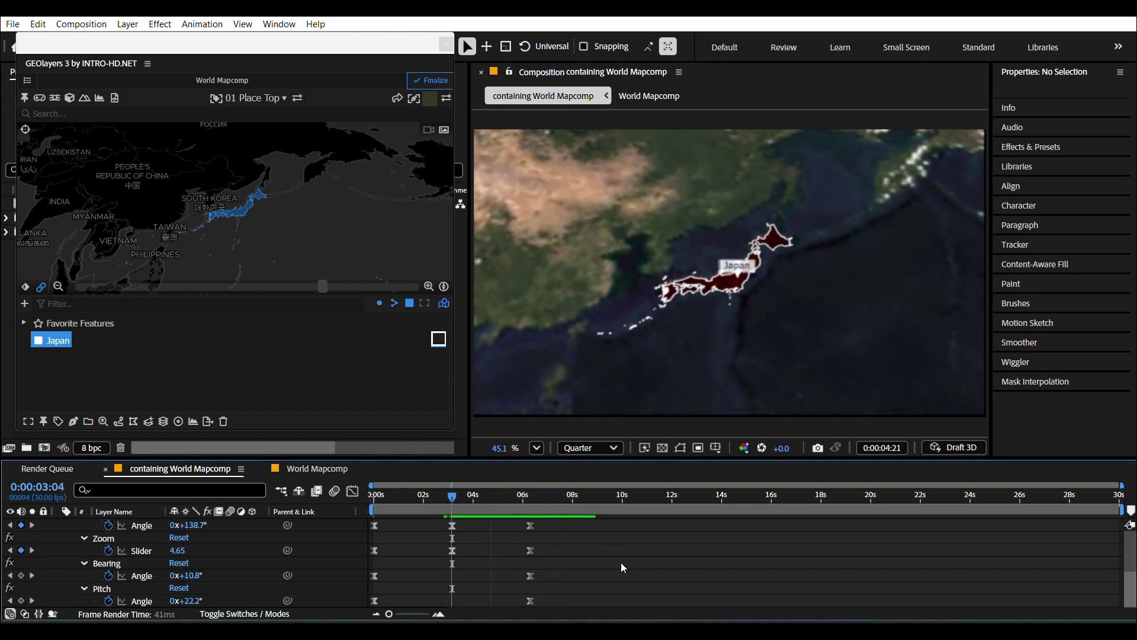
left_click(496, 504)
left_click_drag(498, 508, 525, 503)
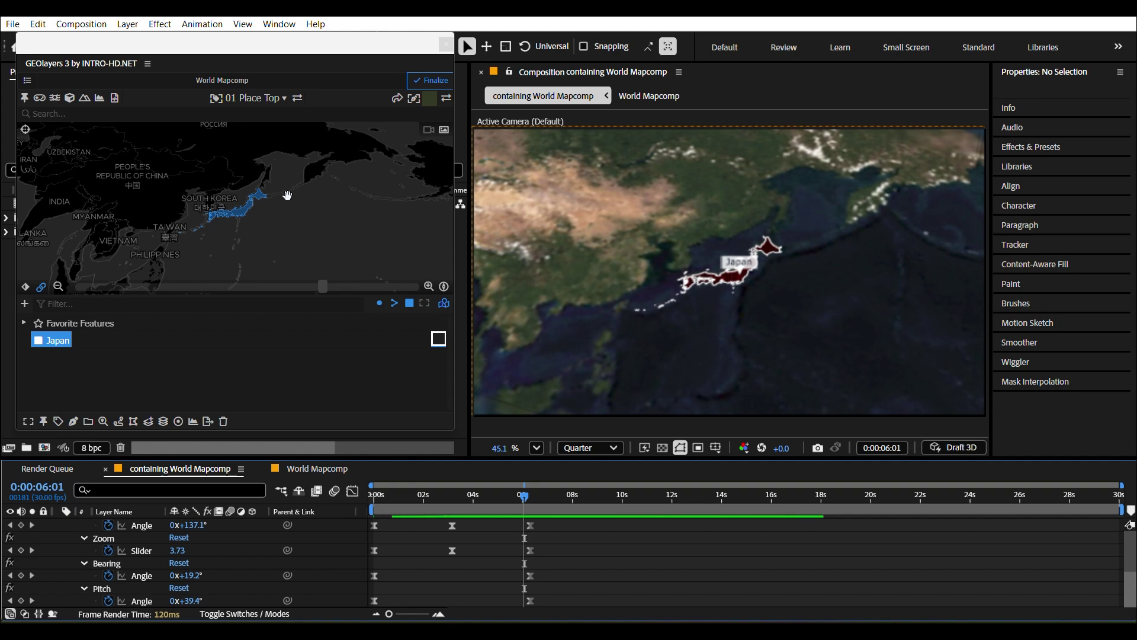
Flatten the map view at the 0:00:06:09 keyframe to a bearing of about 4° and a pitch of about 2°
left_click(32, 526)
scroll(303, 199, "up", 2)
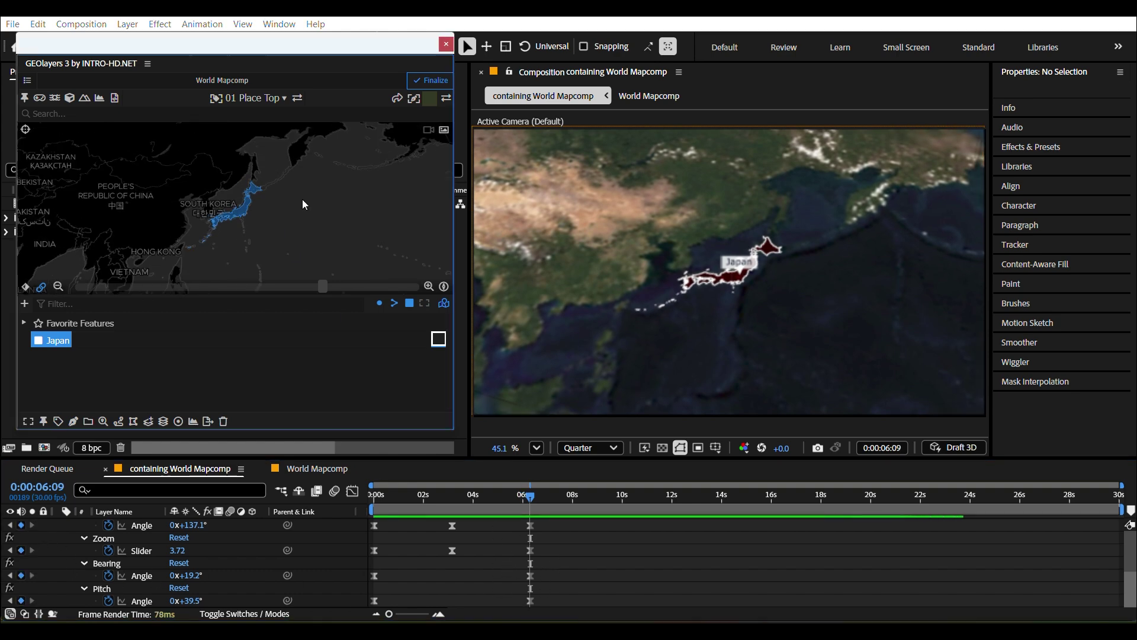
left_click_drag(302, 199, 311, 236)
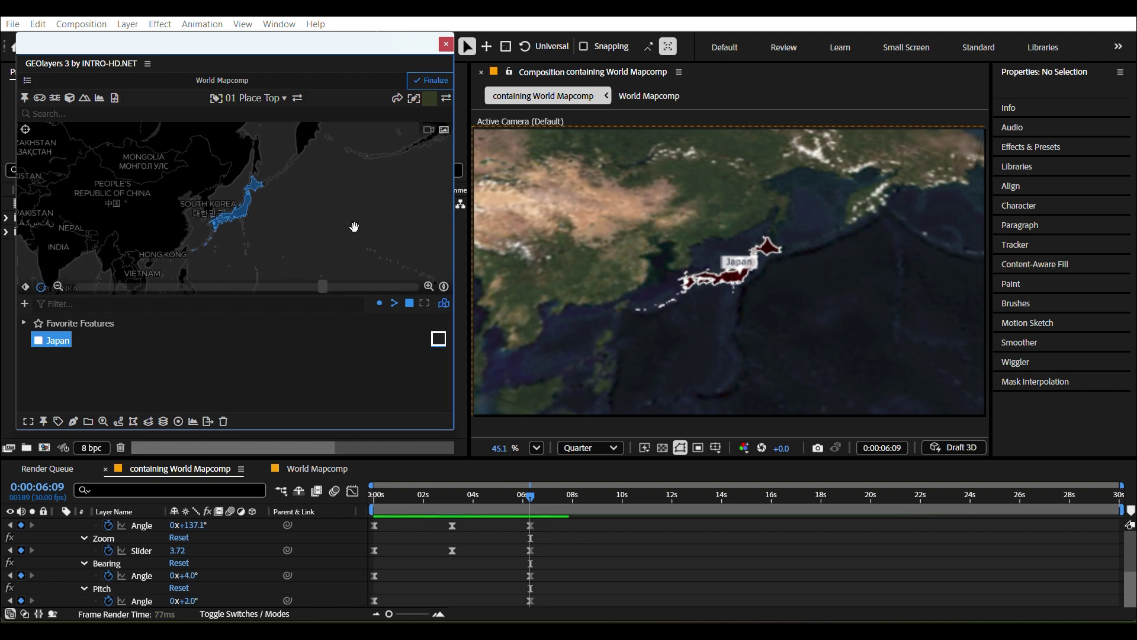
Keyframe a map view centred on the United States at 0:00:06:19, at about latitude 39.7° and longitude -89.7°
left_click_drag(496, 502, 539, 503)
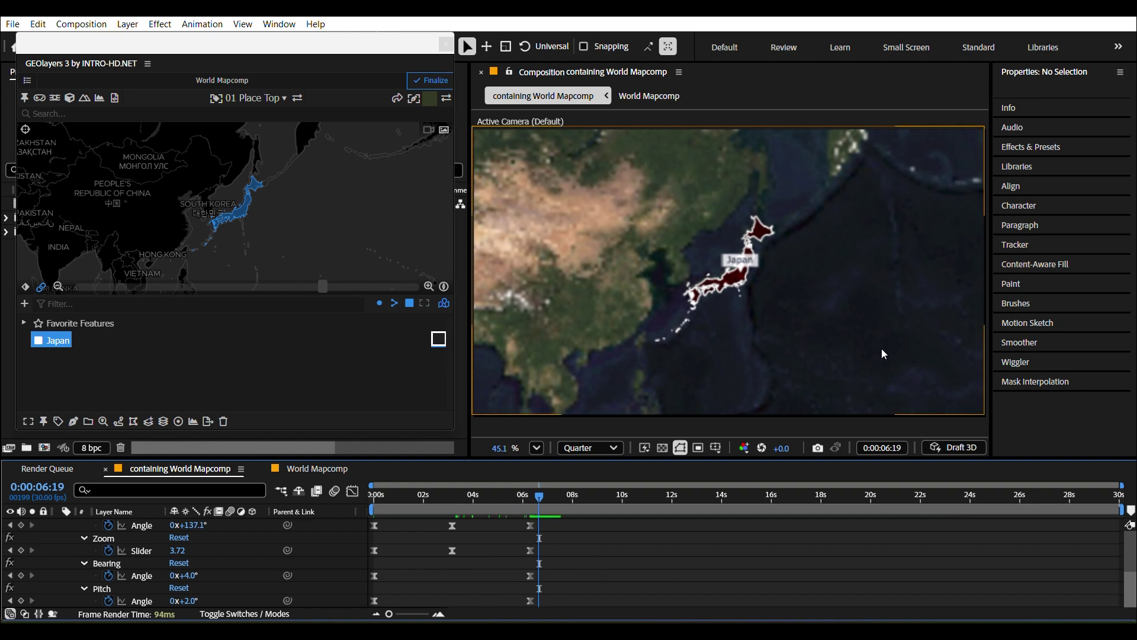
scroll(610, 573, "up", 4)
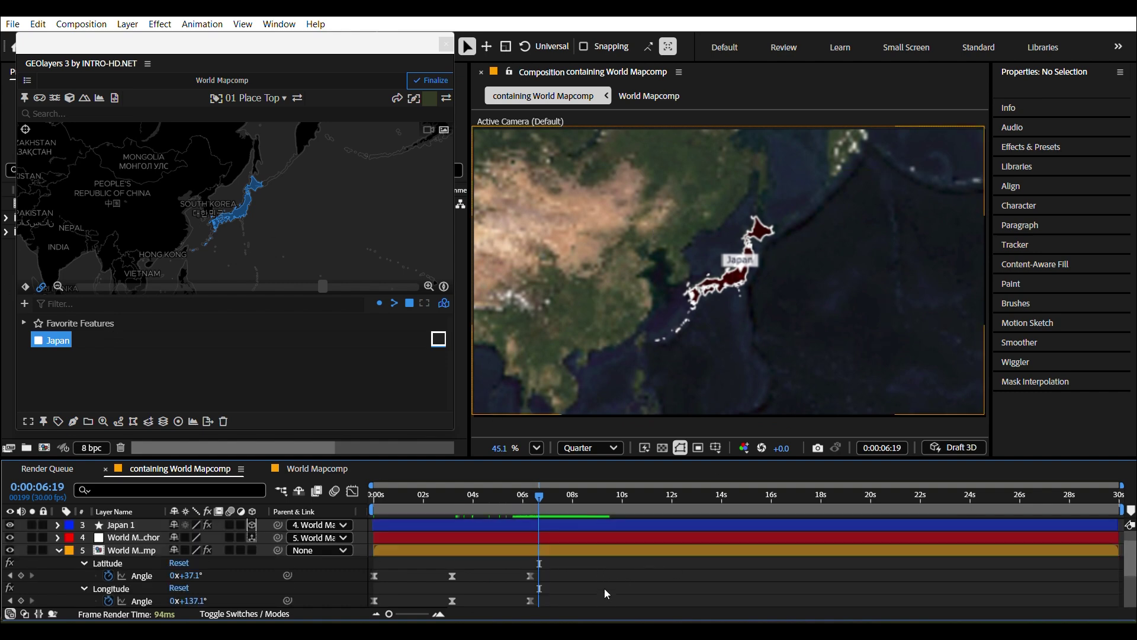
scroll(604, 589, "down", 4)
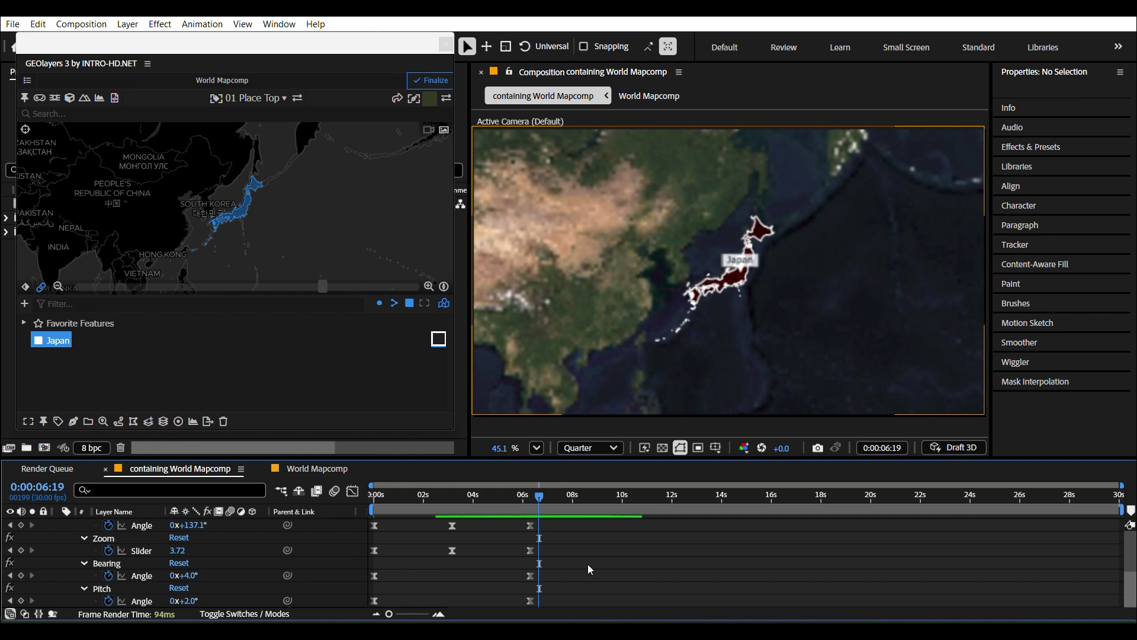
scroll(560, 558, "up", 4)
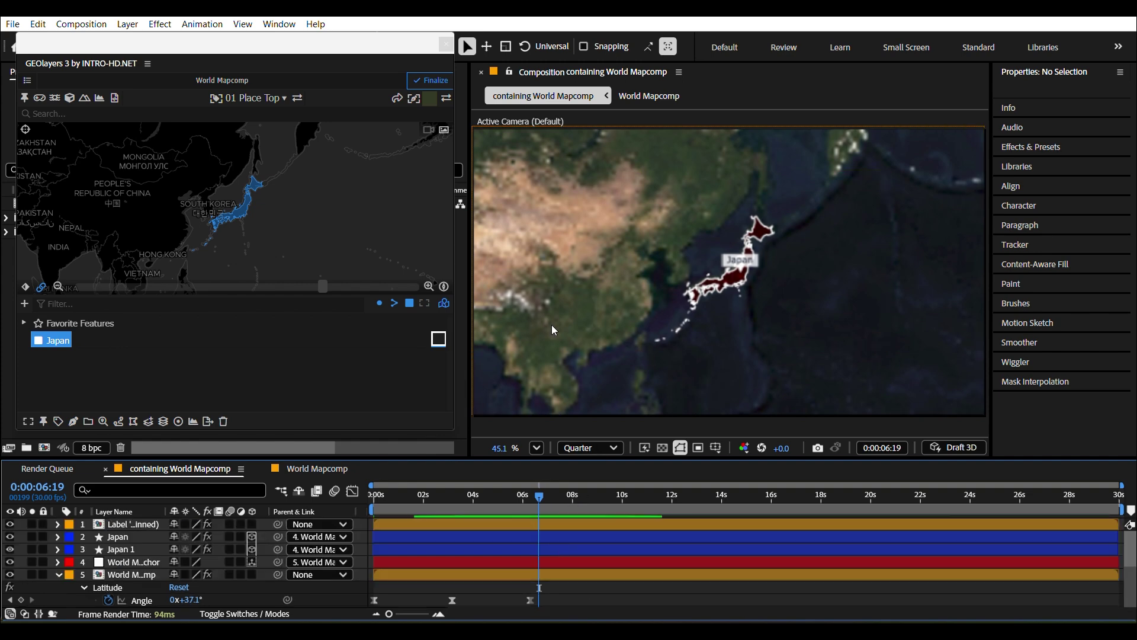
left_click_drag(147, 192, 270, 138)
left_click_drag(144, 198, 363, 216)
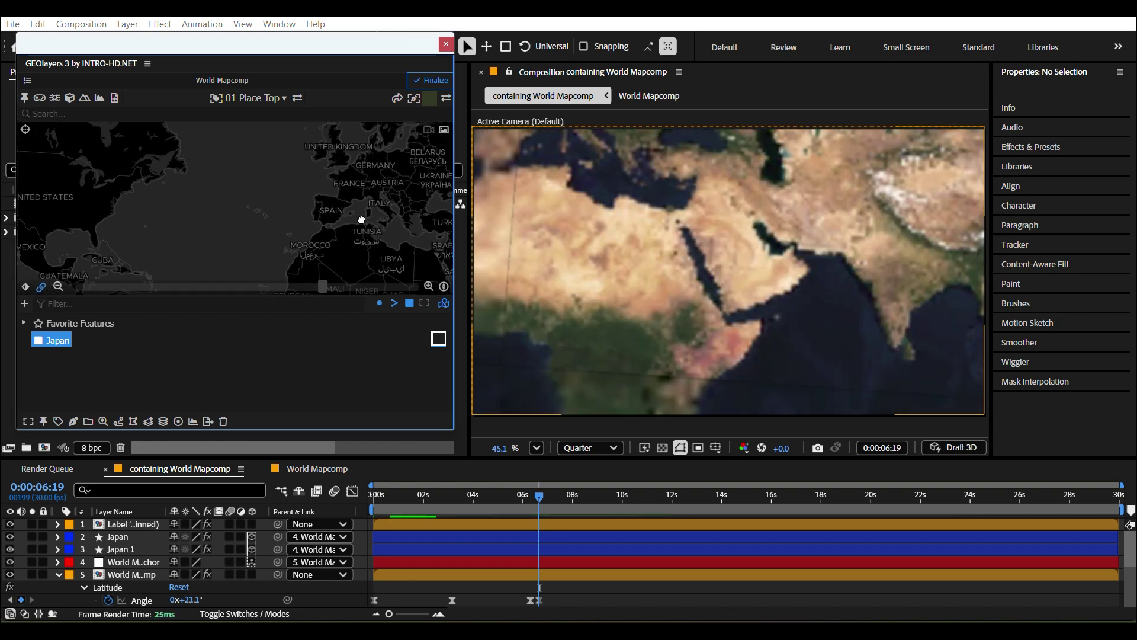
left_click_drag(221, 168, 310, 213)
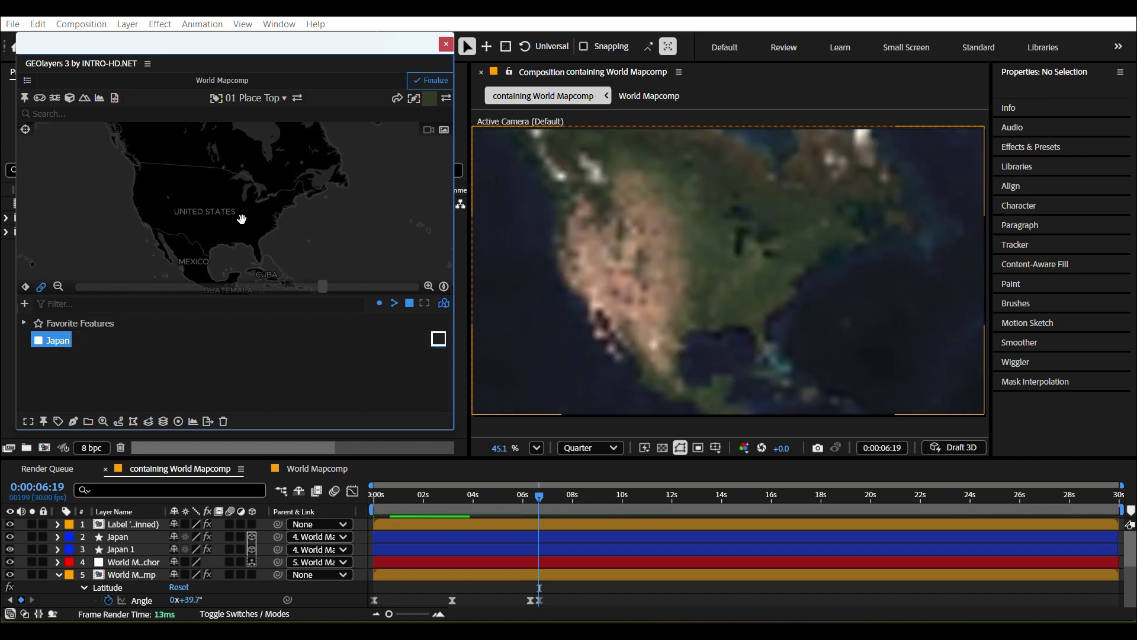
scroll(596, 590, "down", 4)
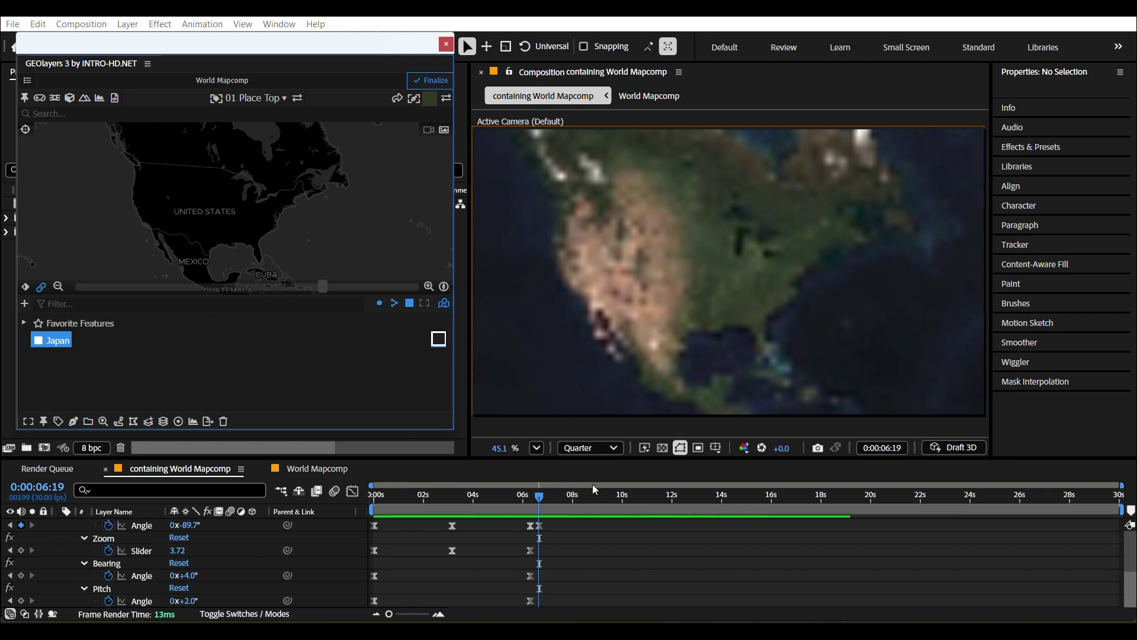
Delete all latitude, longitude, zoom, bearing and pitch keyframes from the World Mapcomp layer
left_click(9, 524)
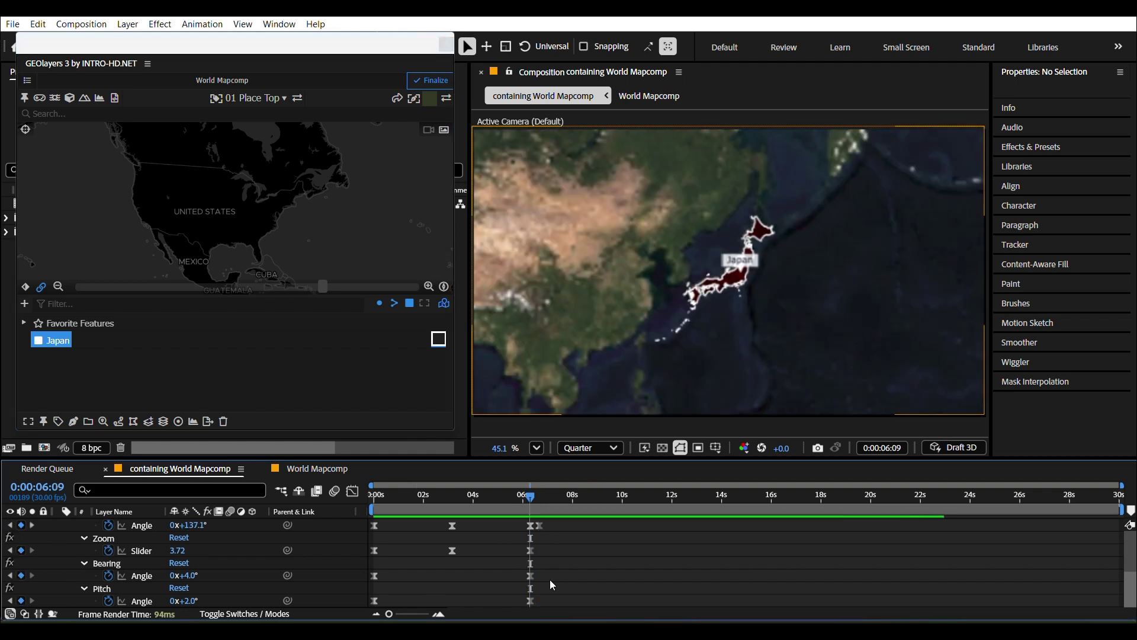
scroll(563, 572, "up", 1)
left_click_drag(574, 532, 538, 585)
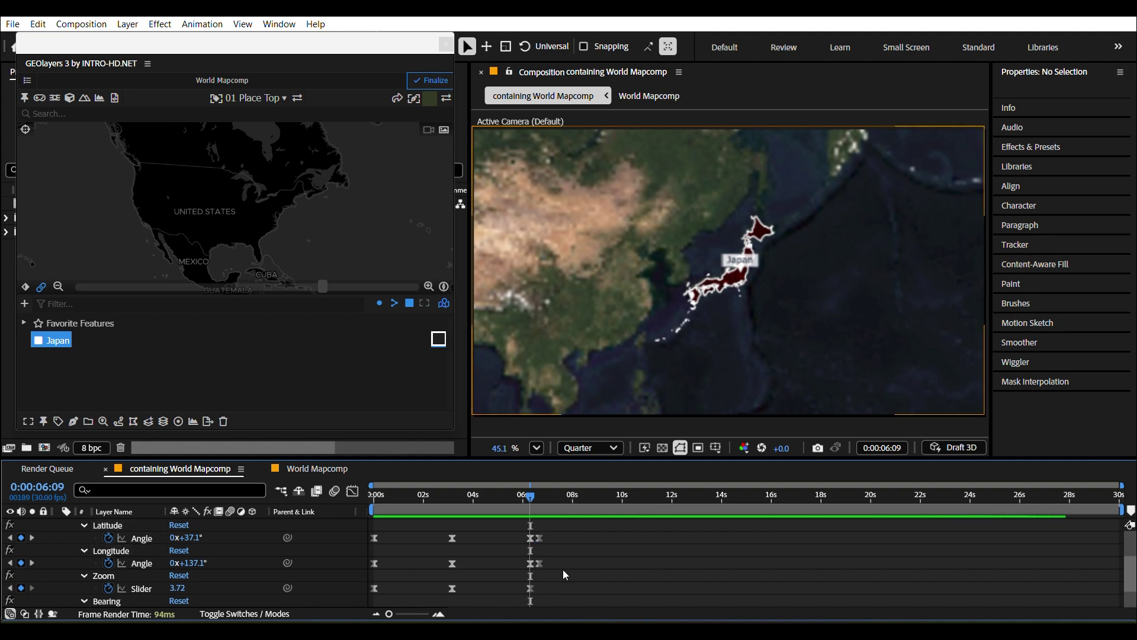
scroll(563, 570, "up", 2)
scroll(571, 564, "down", 1)
left_click_drag(586, 564, 375, 611)
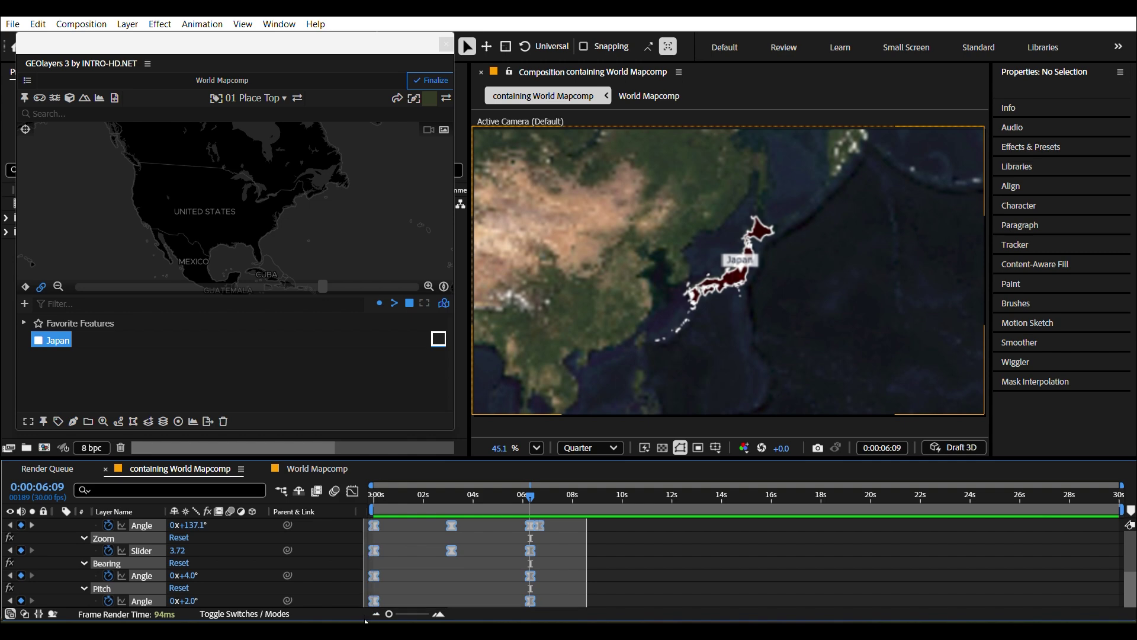
key("Delete")
scroll(538, 574, "up", 2)
scroll(541, 570, "up", 3)
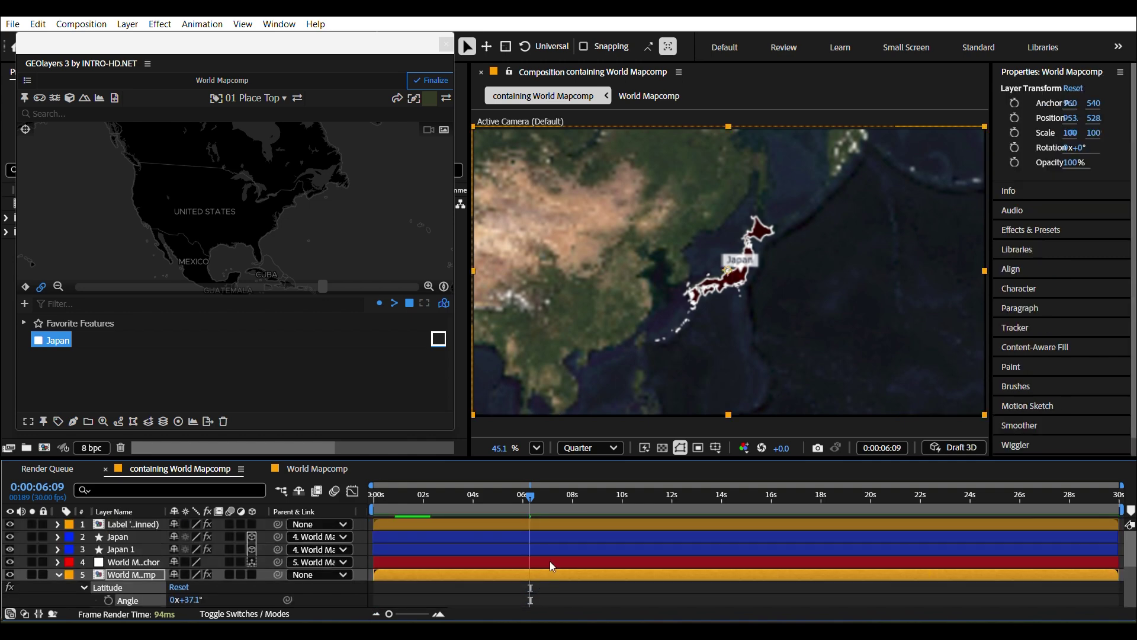
Centre the map view on the United States at 0:00:00:00, at about latitude 40.1° and longitude 264.6°, and set the preview resolution to Half
scroll(551, 554, "down", 4)
left_click_drag(532, 502, 377, 520)
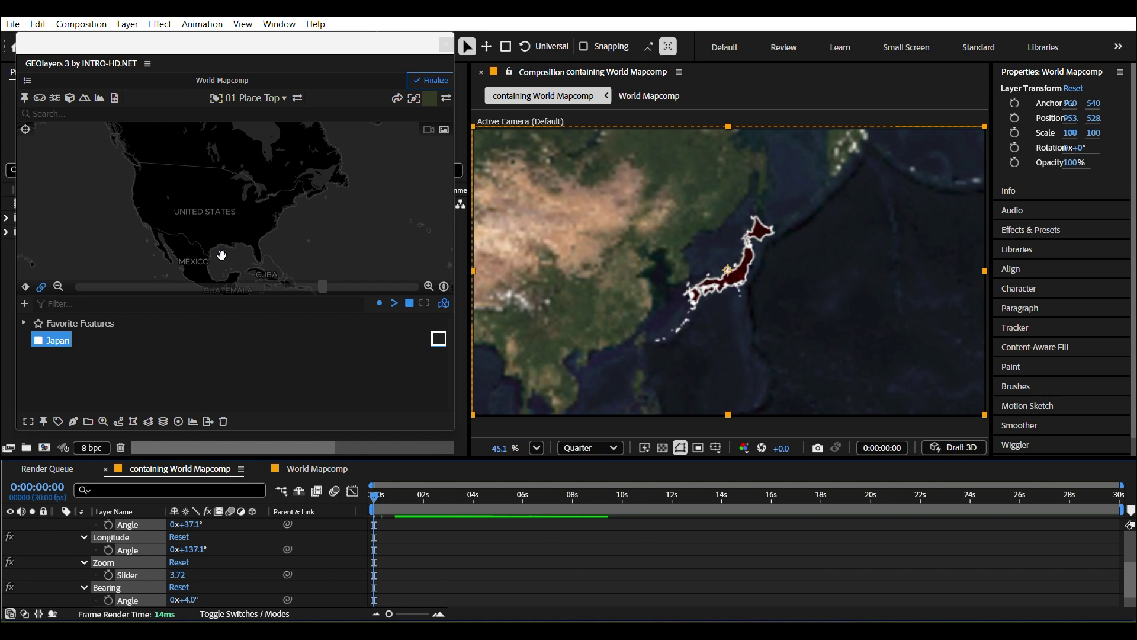
left_click(487, 570)
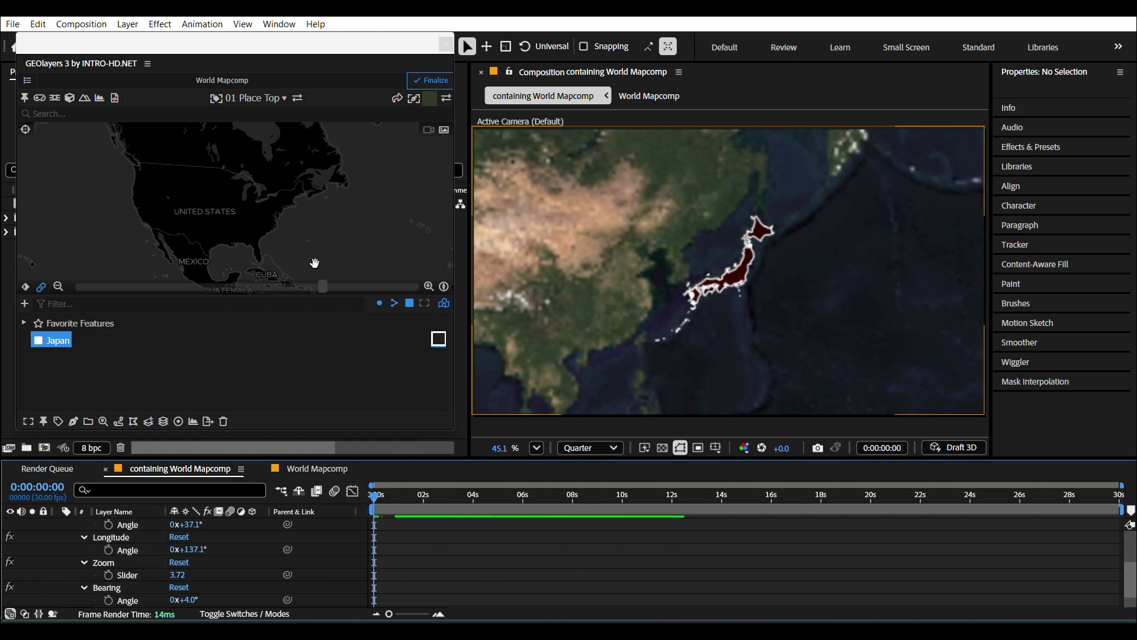
left_click_drag(258, 227, 282, 227)
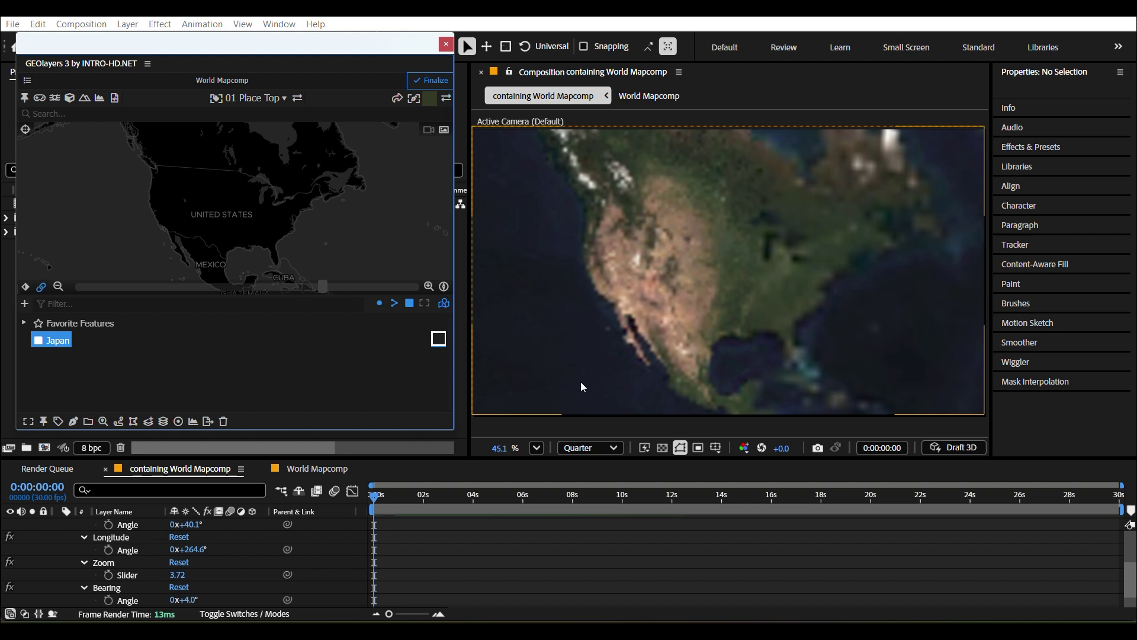
left_click(604, 448)
left_click(598, 512)
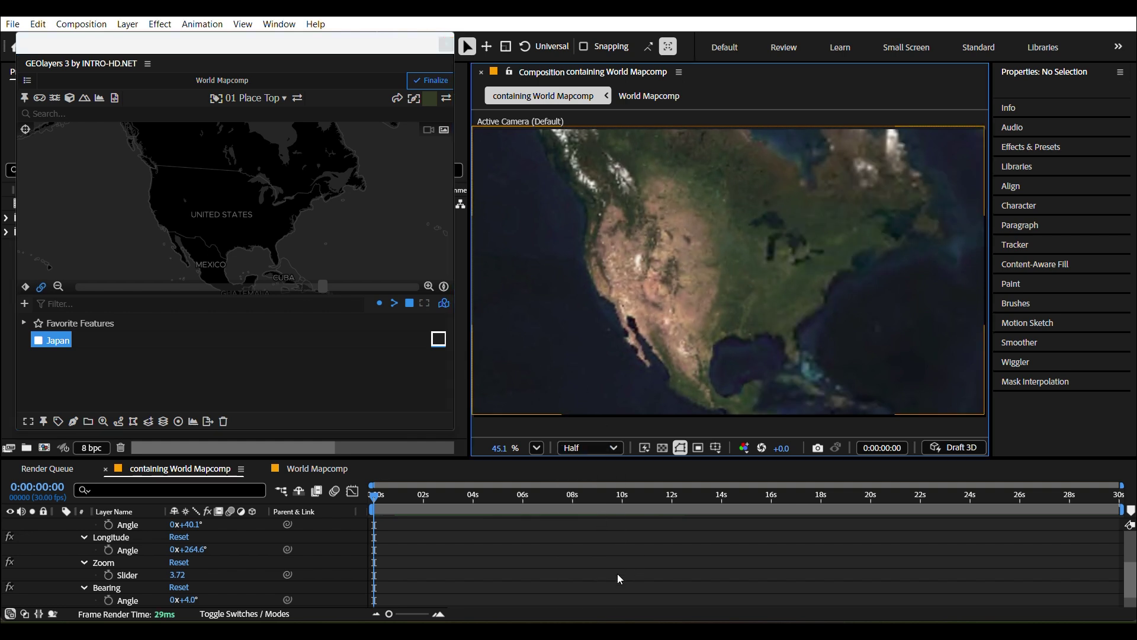
Search the map features for "usa" and add the United States of America country feature to the feature list
left_click(99, 115)
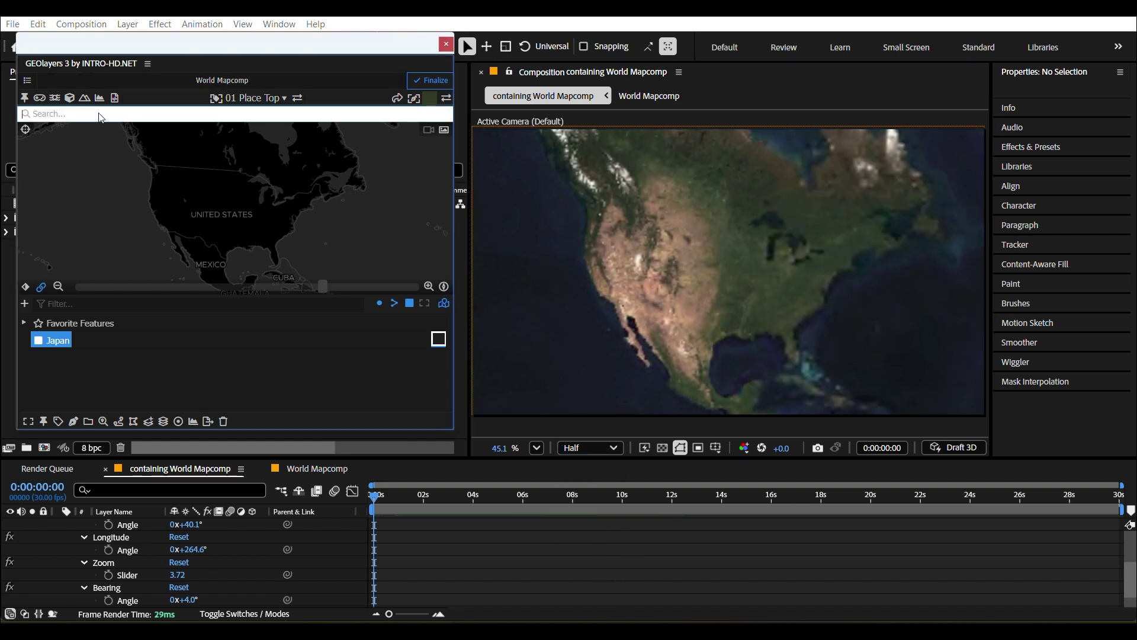
left_click(589, 448)
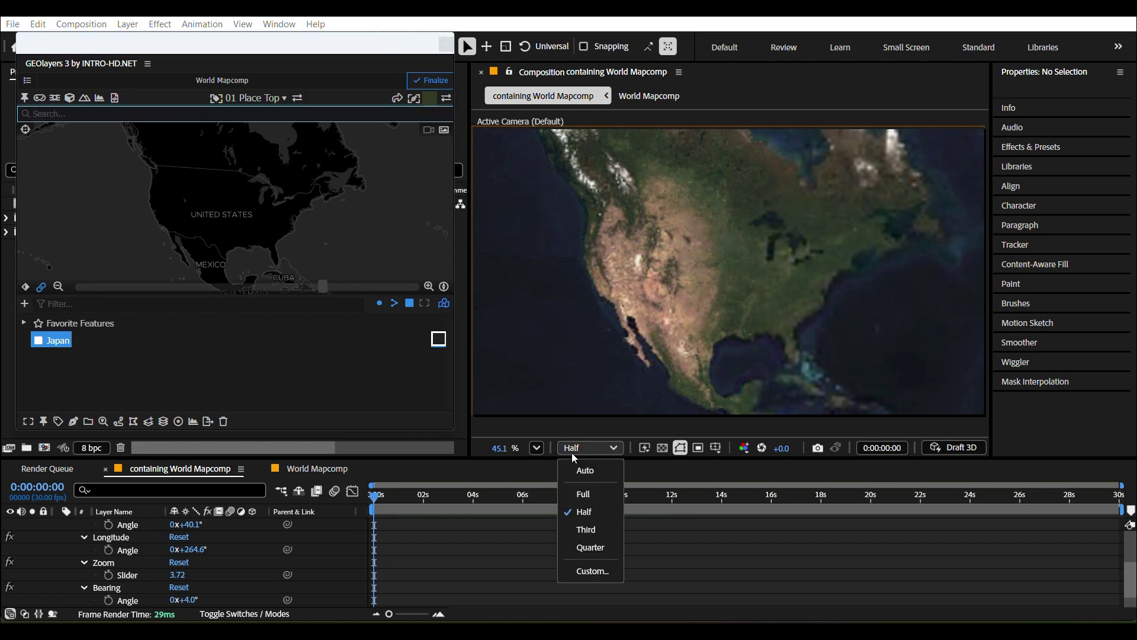
left_click(101, 116)
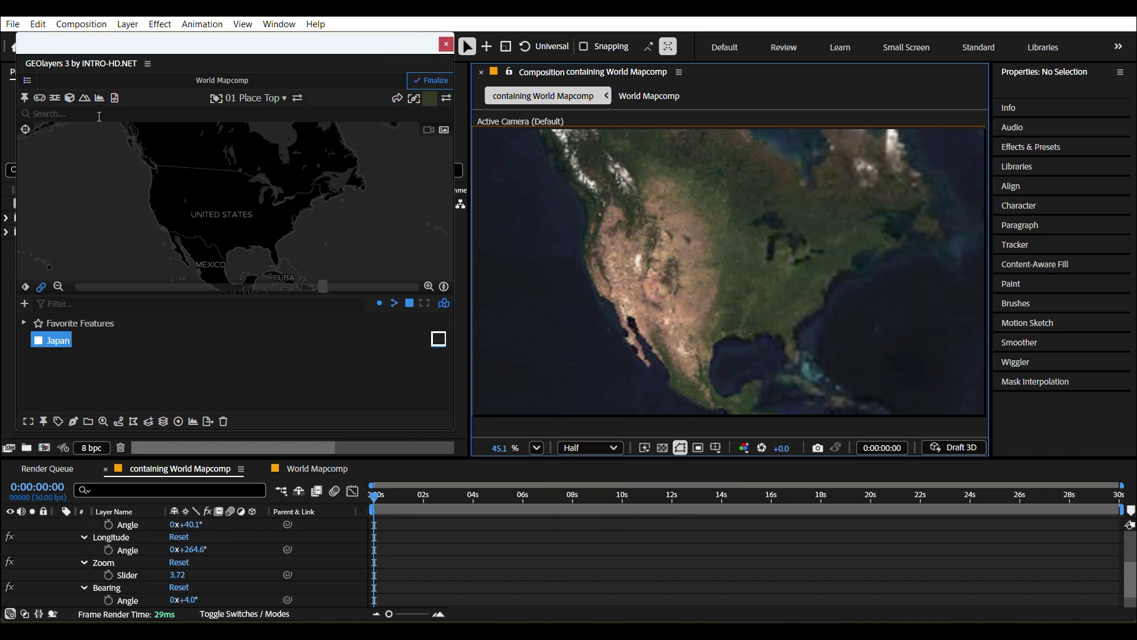
left_click(78, 117)
type("usa")
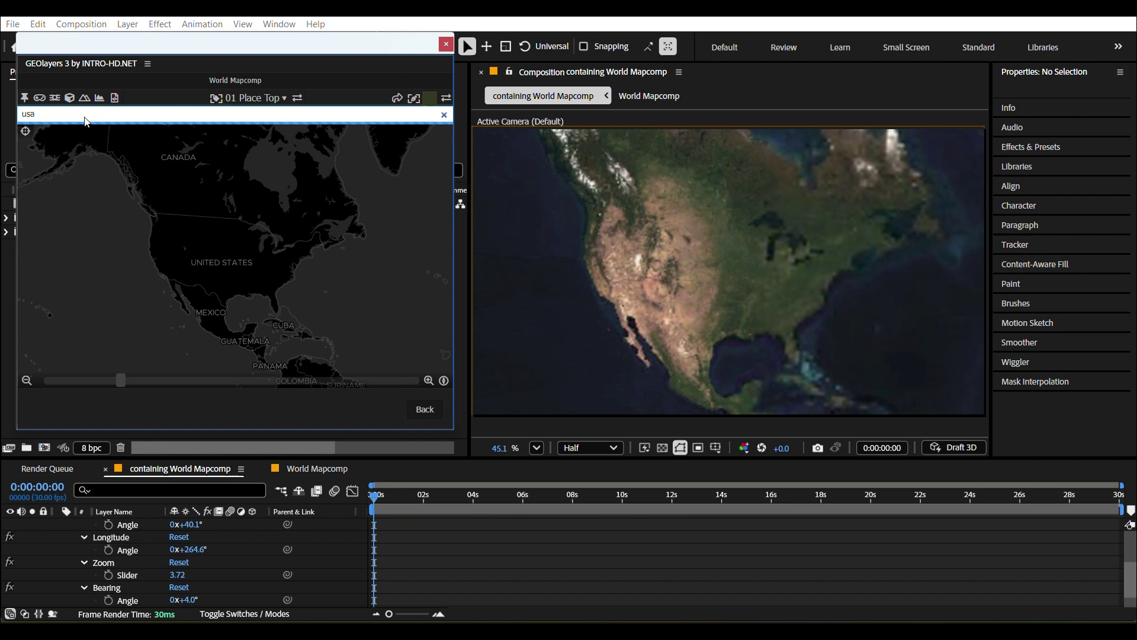
key("Return")
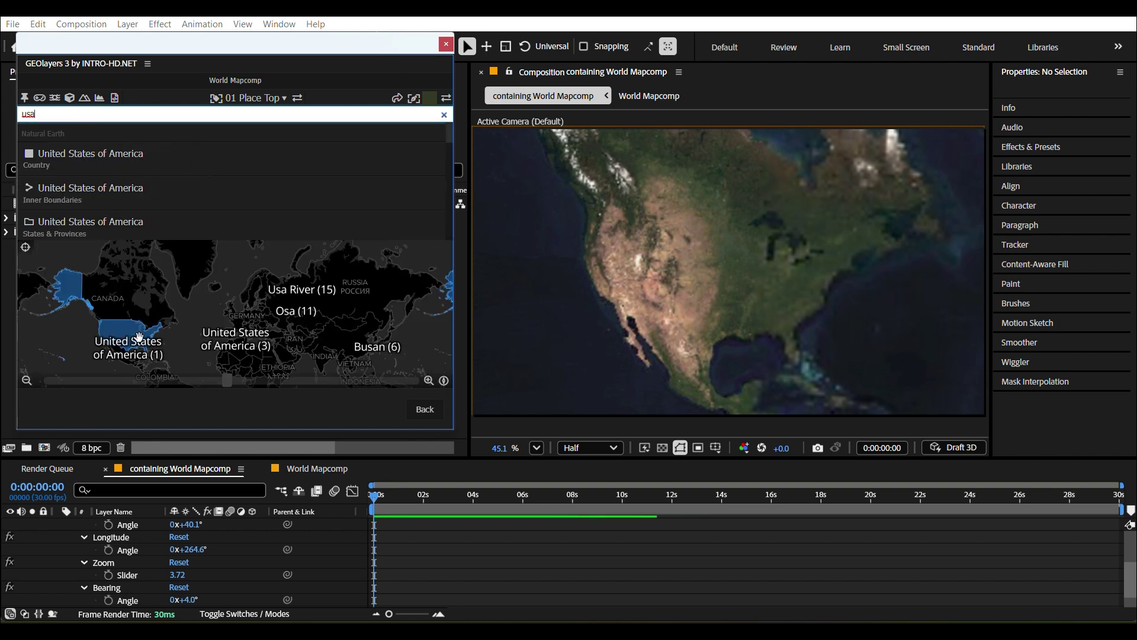
left_click(202, 156)
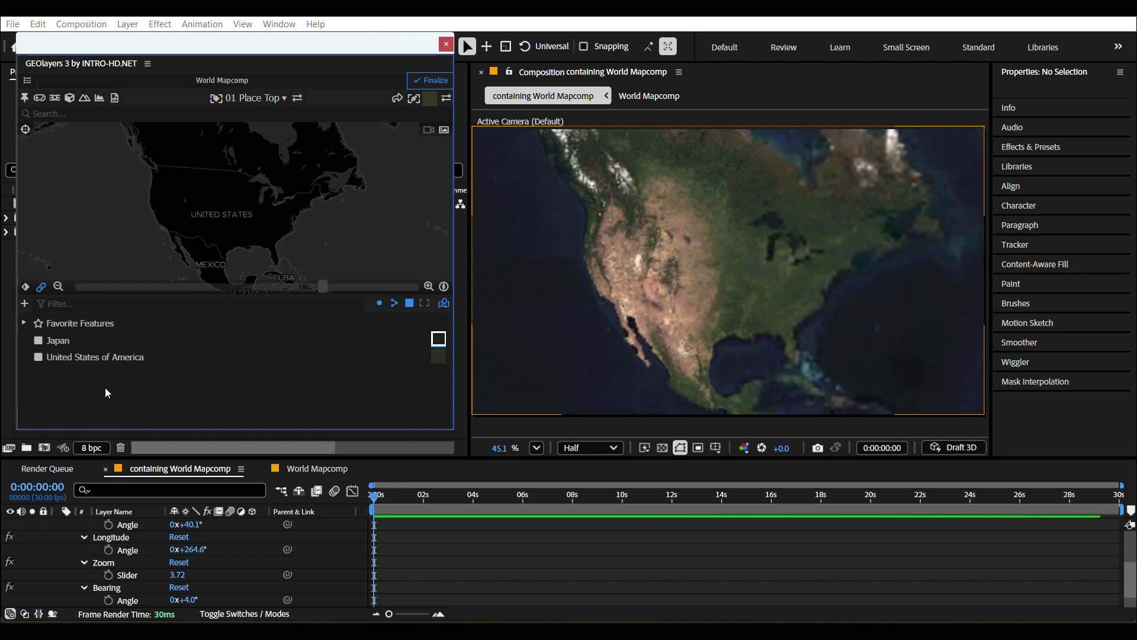
Draw the United States of America feature as a shape layer and move that layer to the top of the layer stack
left_click(80, 359)
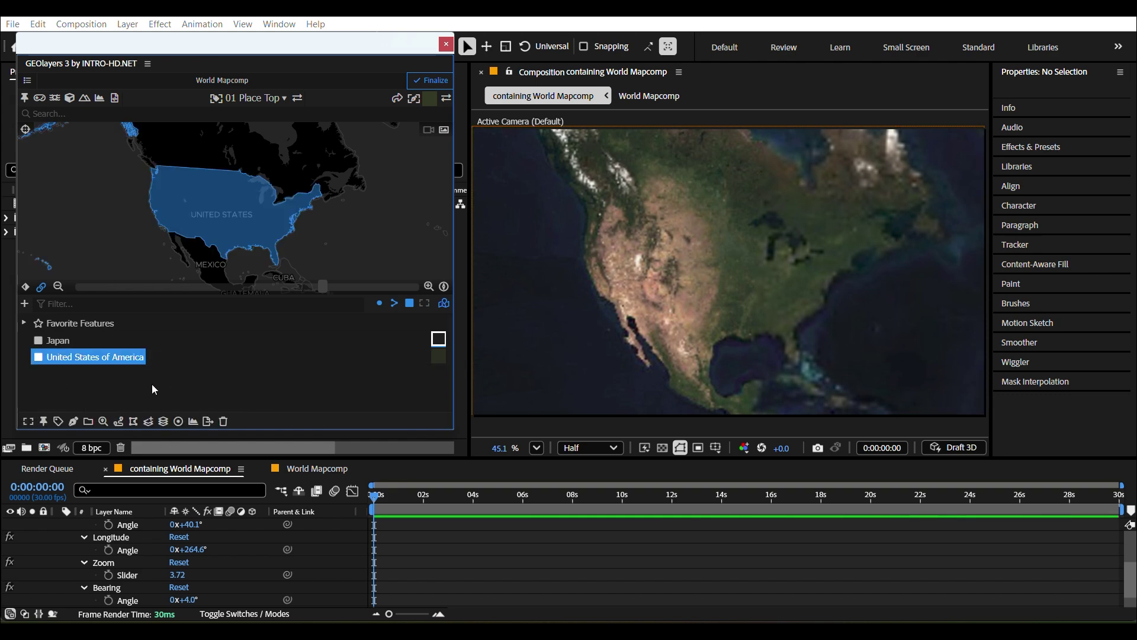
left_click(73, 421)
left_click(109, 385)
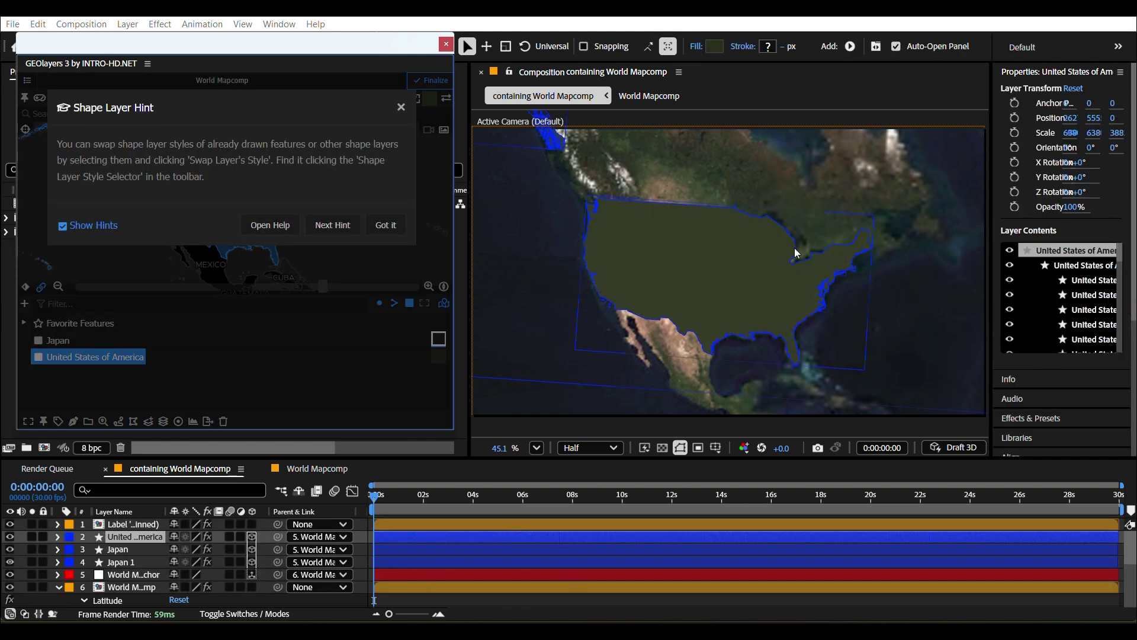
left_click(135, 537)
key("ctrl+shift+bracketright")
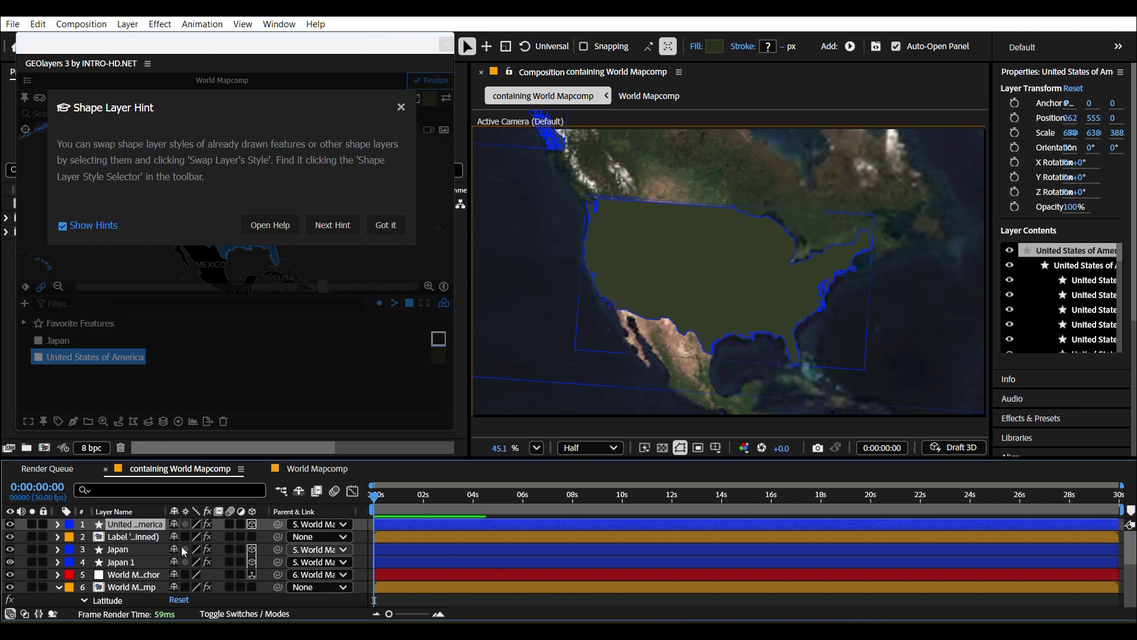
left_click(523, 562)
left_click(466, 522)
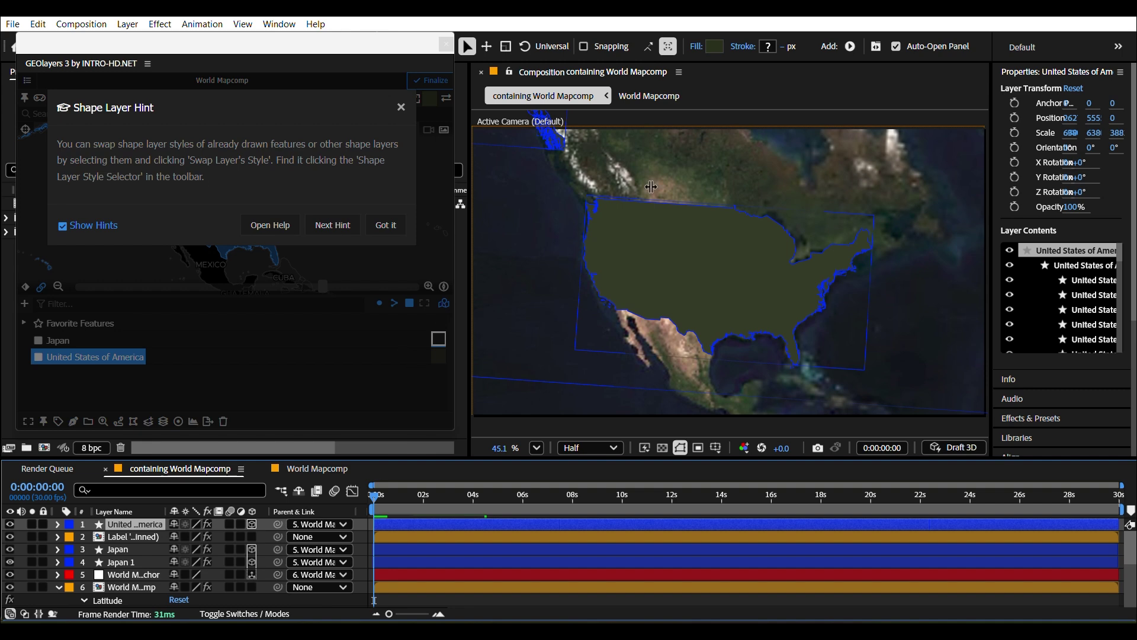
Change the fill colour of the United States shape layer to a bright cyan
left_click(715, 46)
left_click(605, 304)
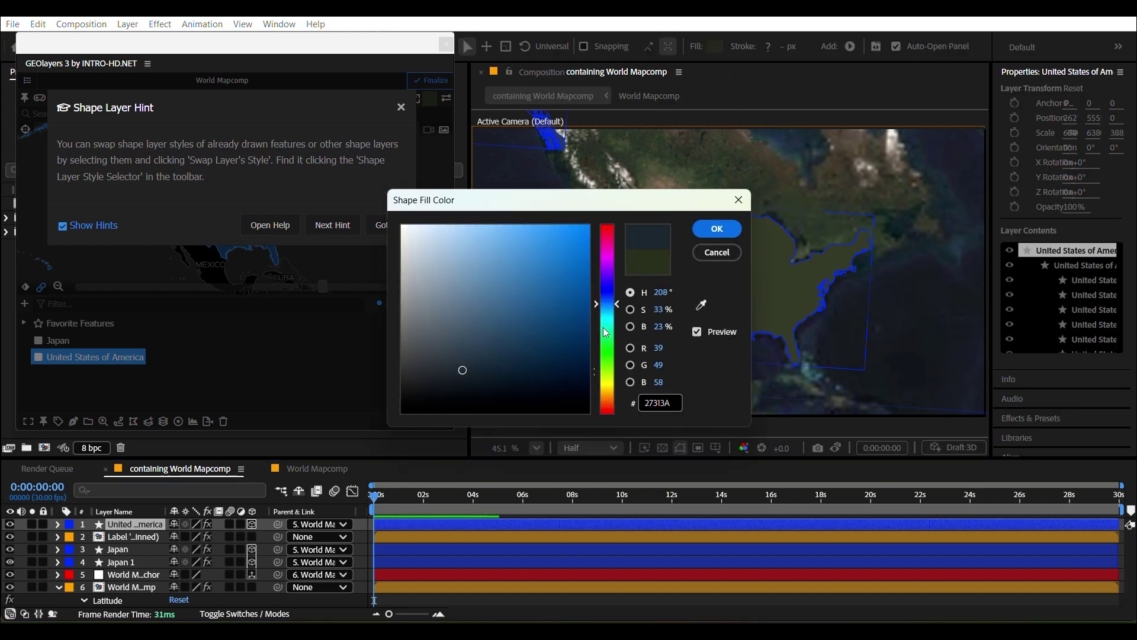
left_click(605, 332)
left_click(606, 319)
left_click(576, 248)
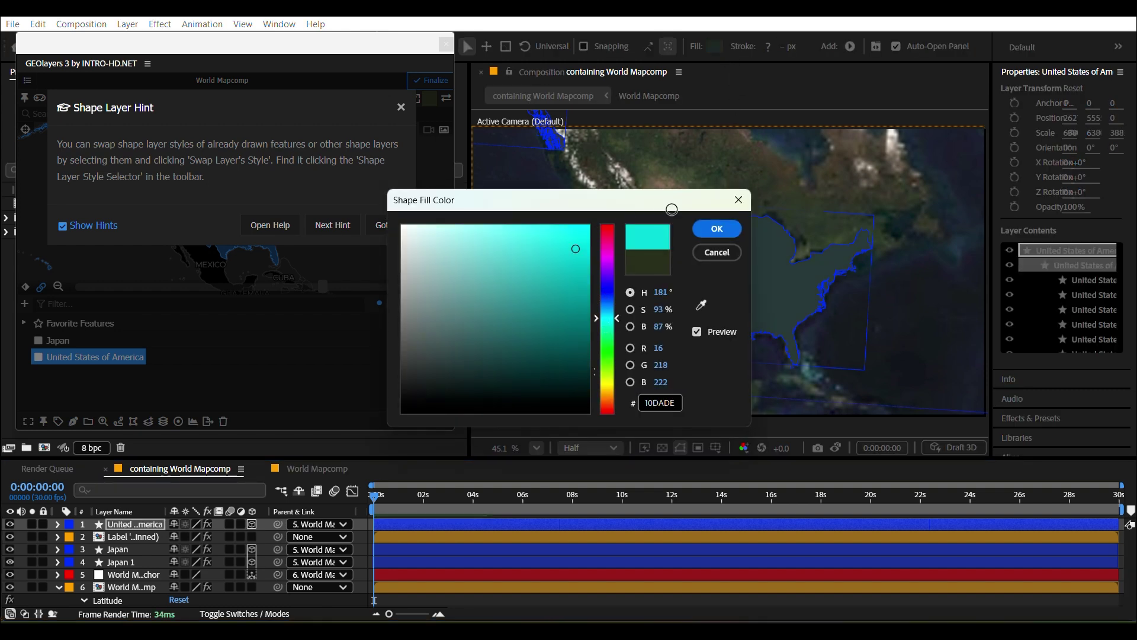
left_click(711, 230)
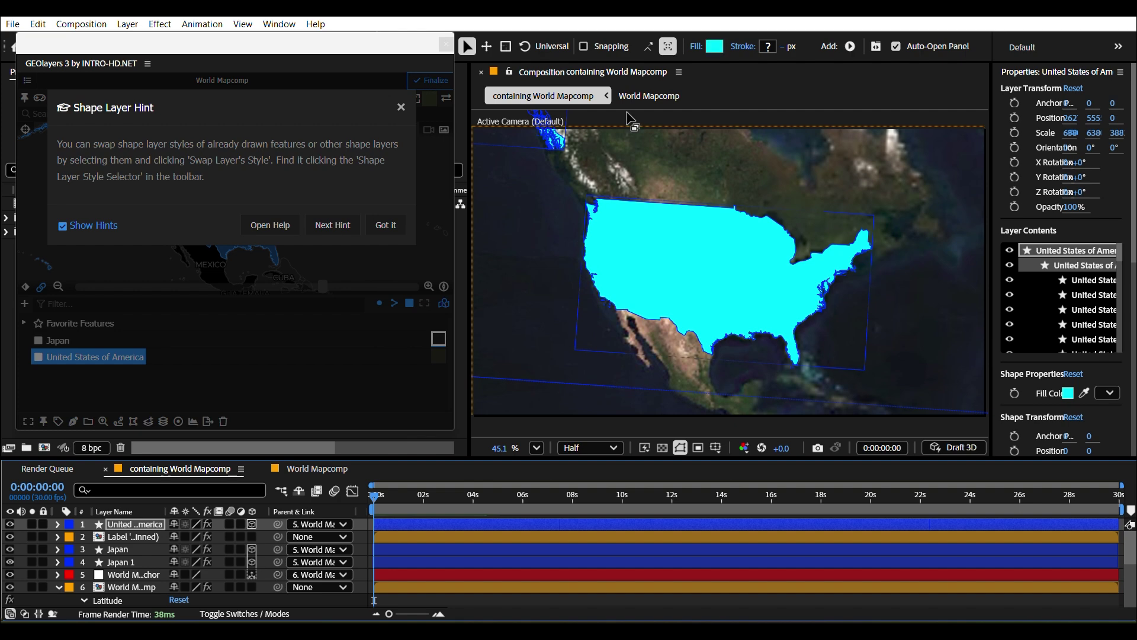
Set the preview resolution to Quarter and dismiss the shape layer hint
left_click(591, 448)
left_click(590, 545)
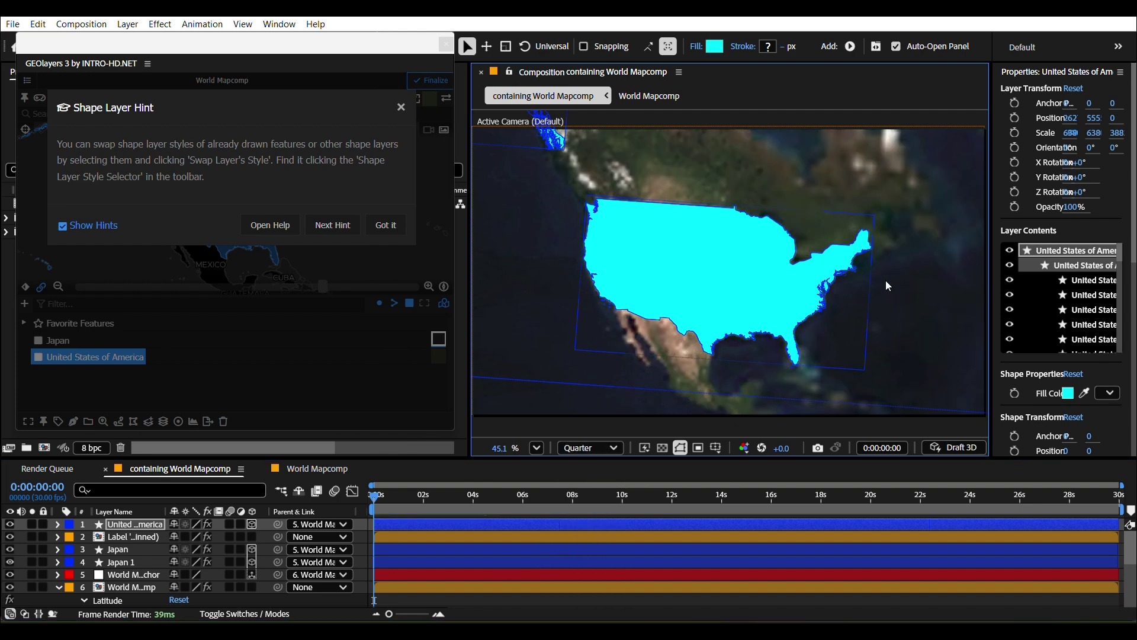
left_click(524, 607)
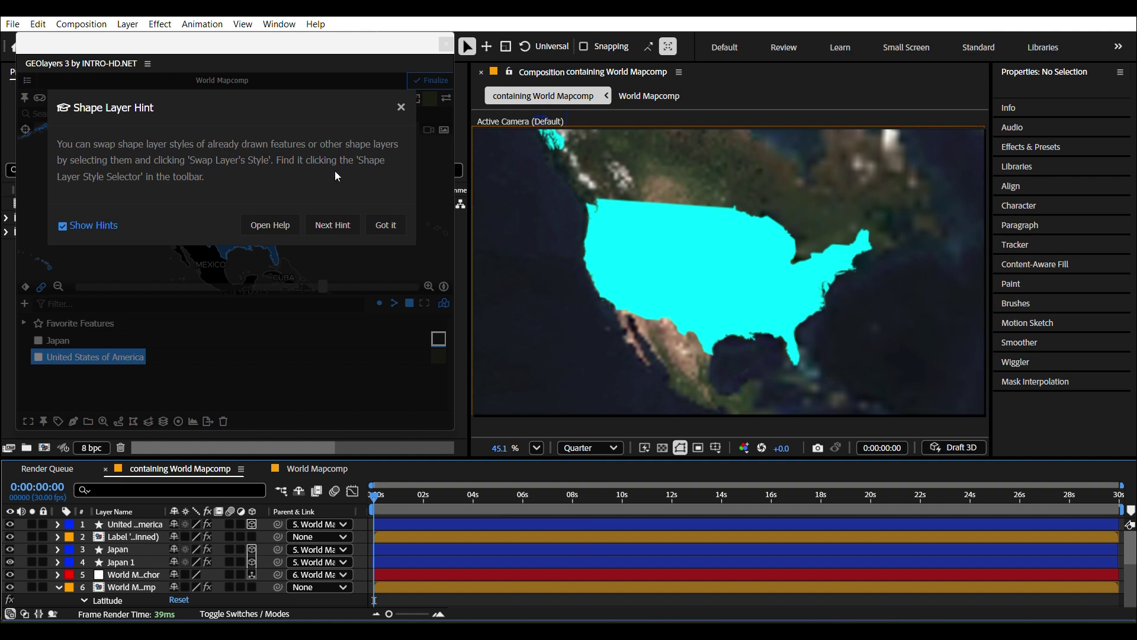
left_click(384, 225)
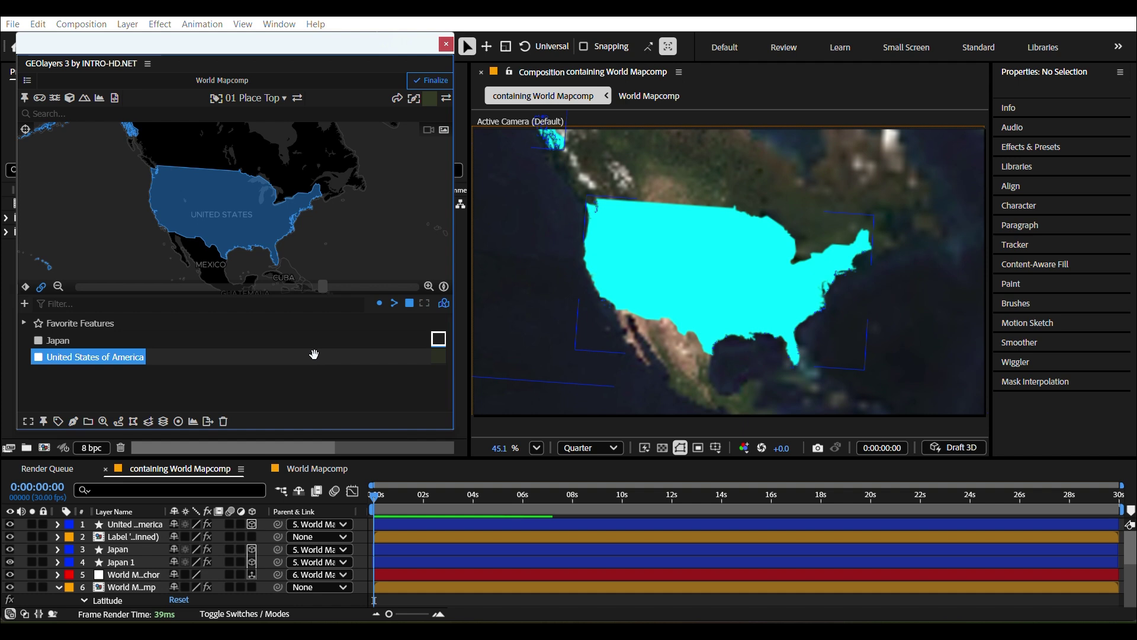
Assign the thin white outline style to the United States of America feature and draw it as a second shape layer
left_click(441, 360)
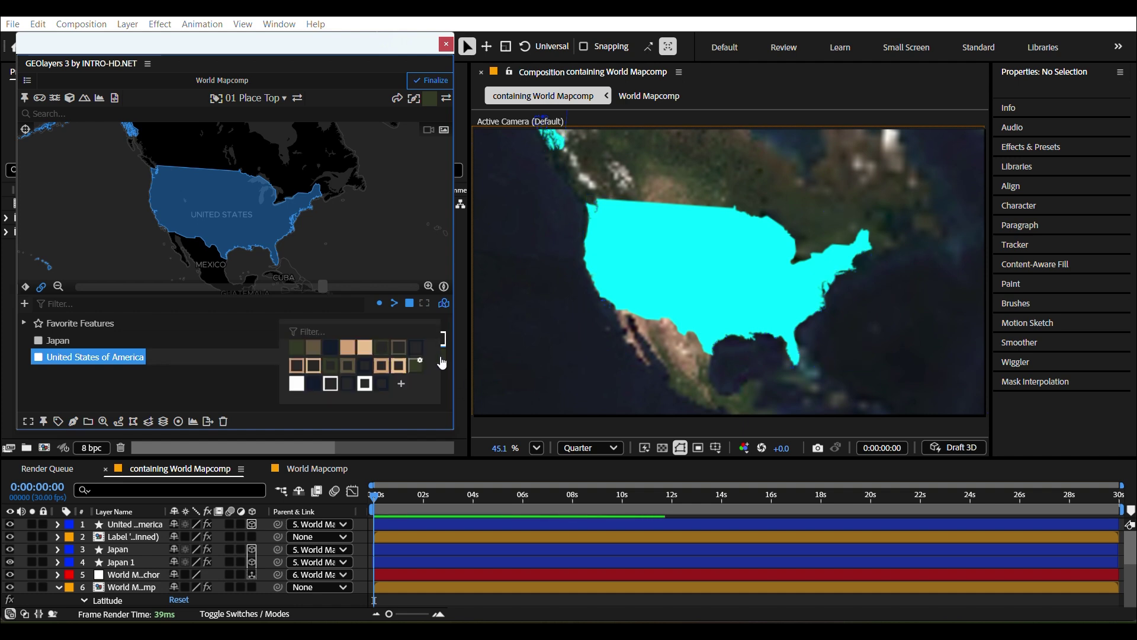
left_click(331, 384)
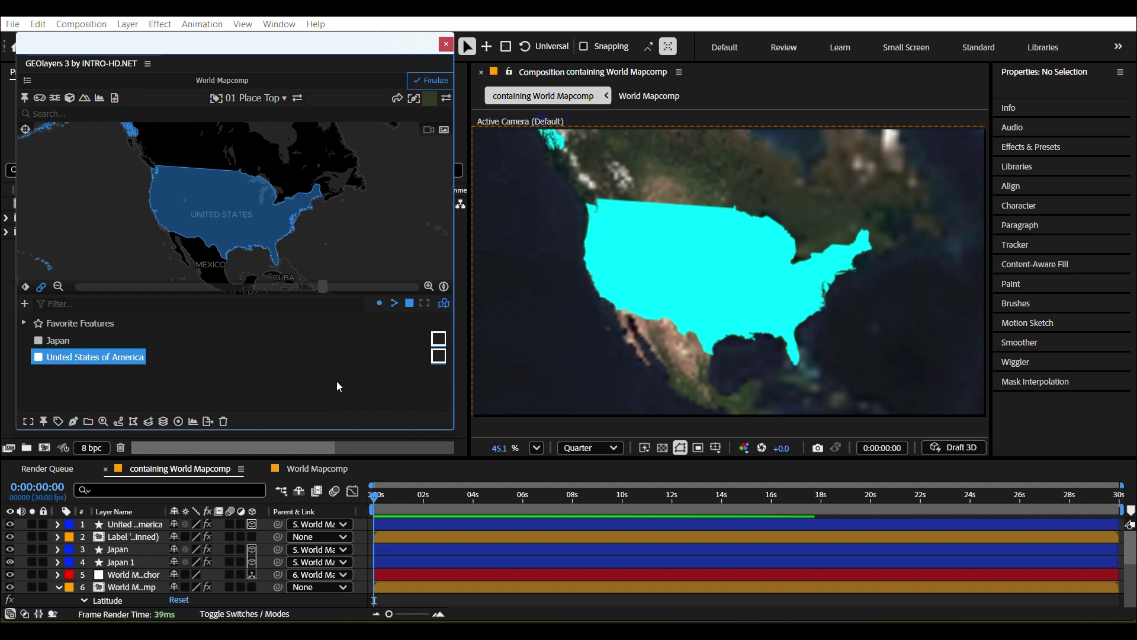
left_click(75, 422)
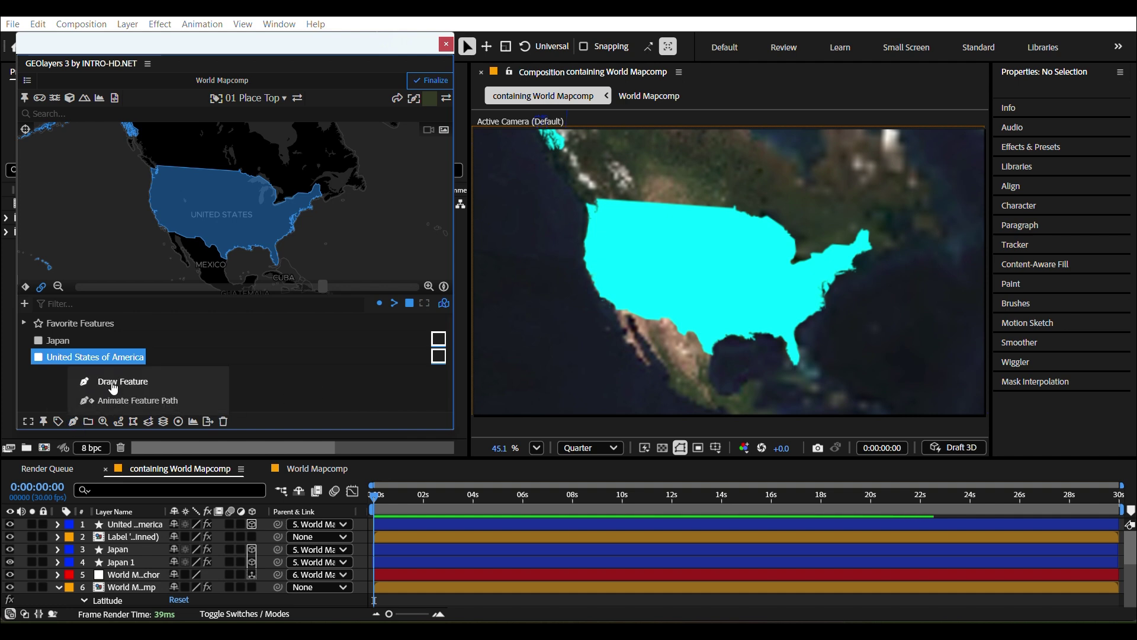
left_click(113, 383)
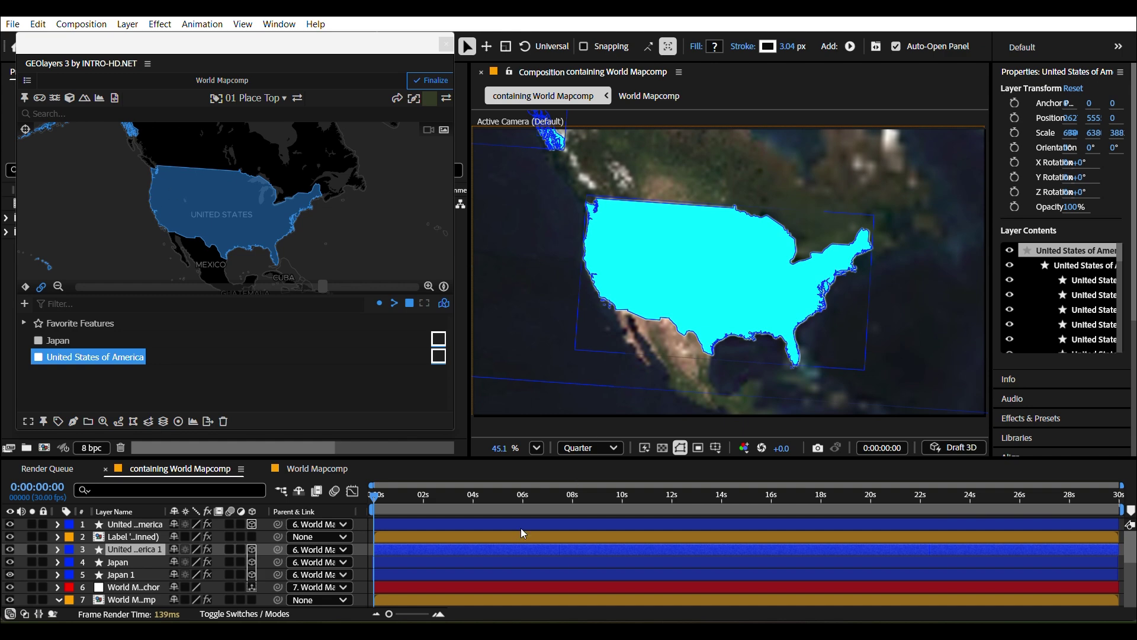
left_click(524, 561)
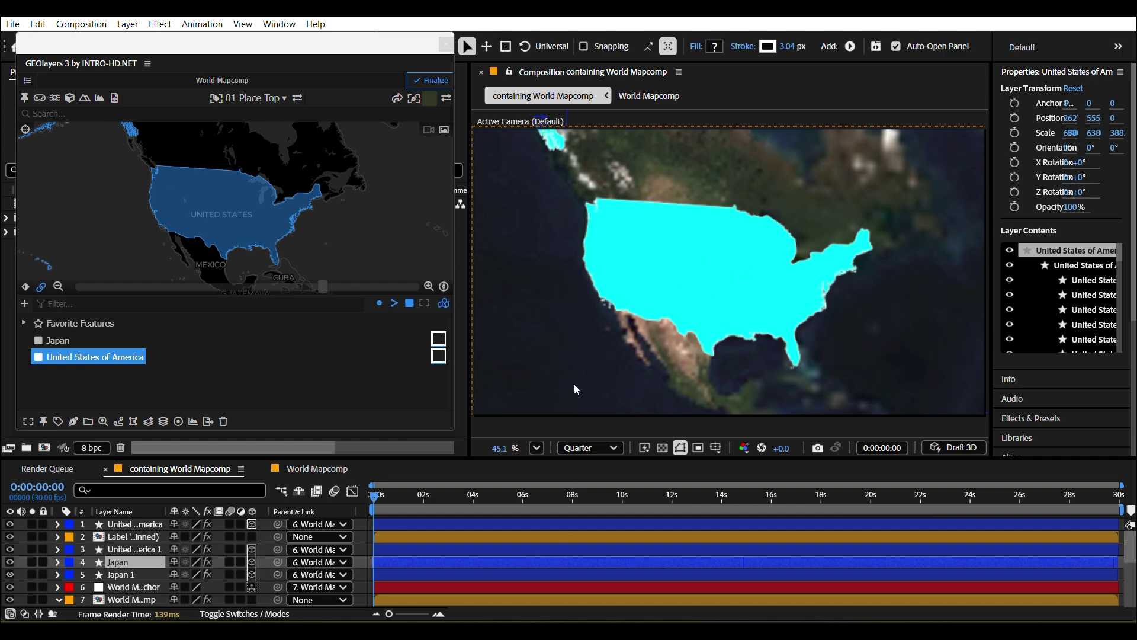
Set the composition's preview resolution to Full
left_click(595, 447)
left_click(599, 494)
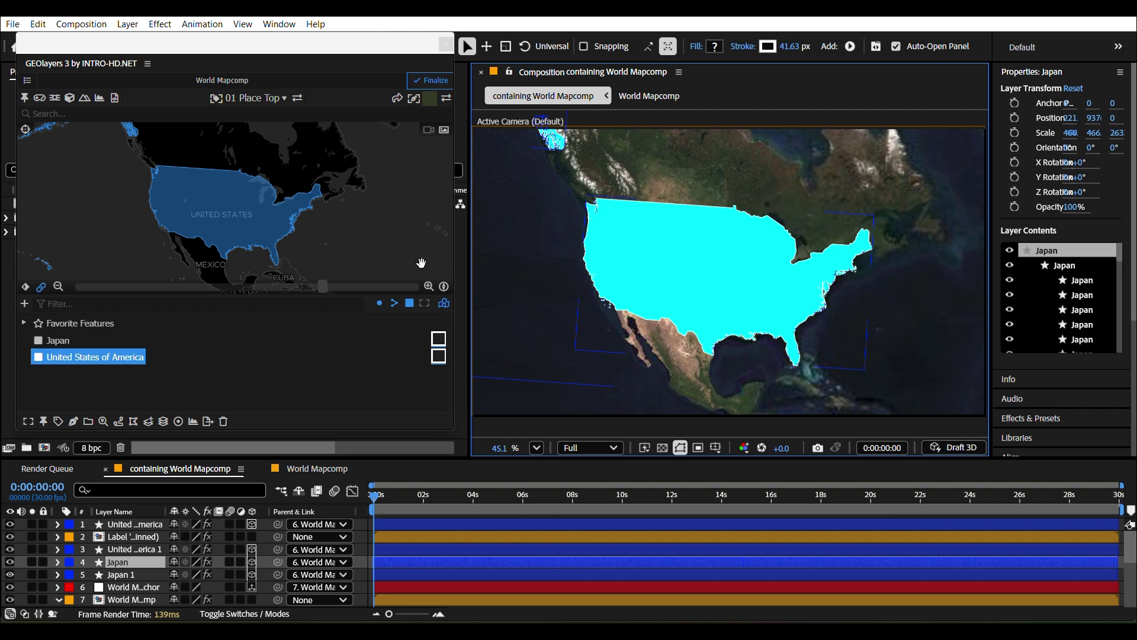
left_click(479, 526)
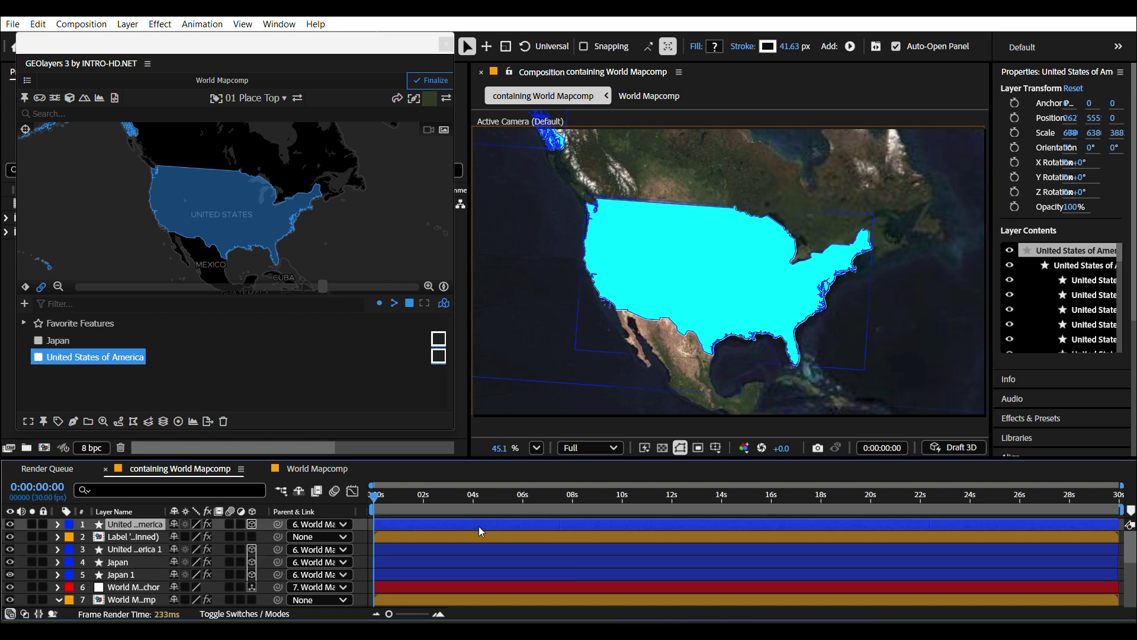
left_click(487, 563)
Examine the content groups of the cyan United States fill shape layer
left_click(440, 528)
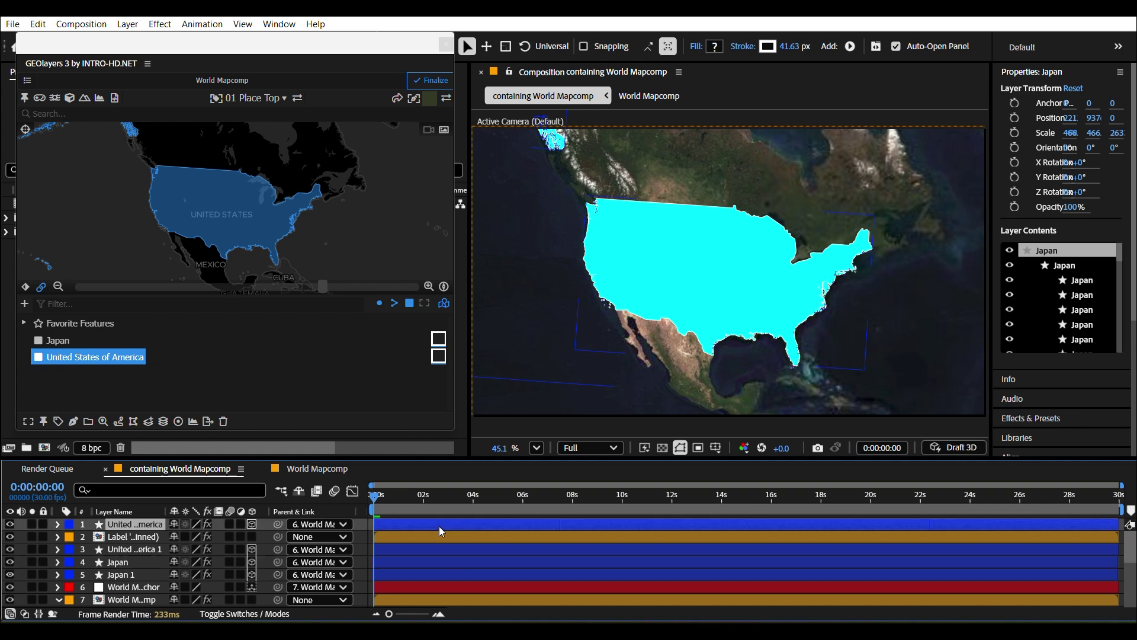
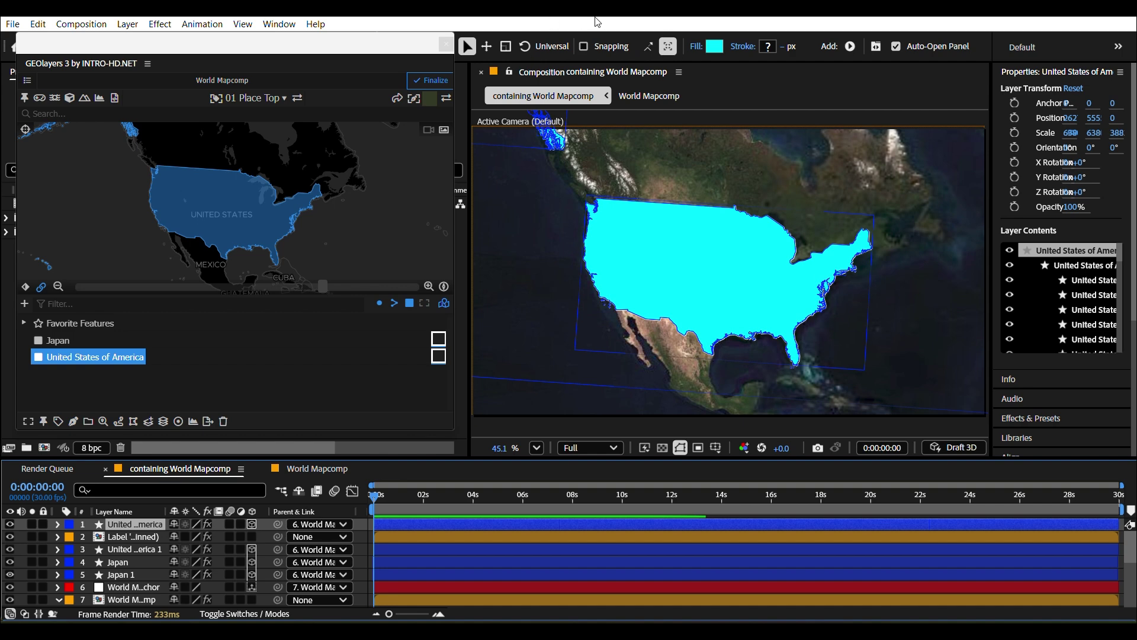
left_click(58, 525)
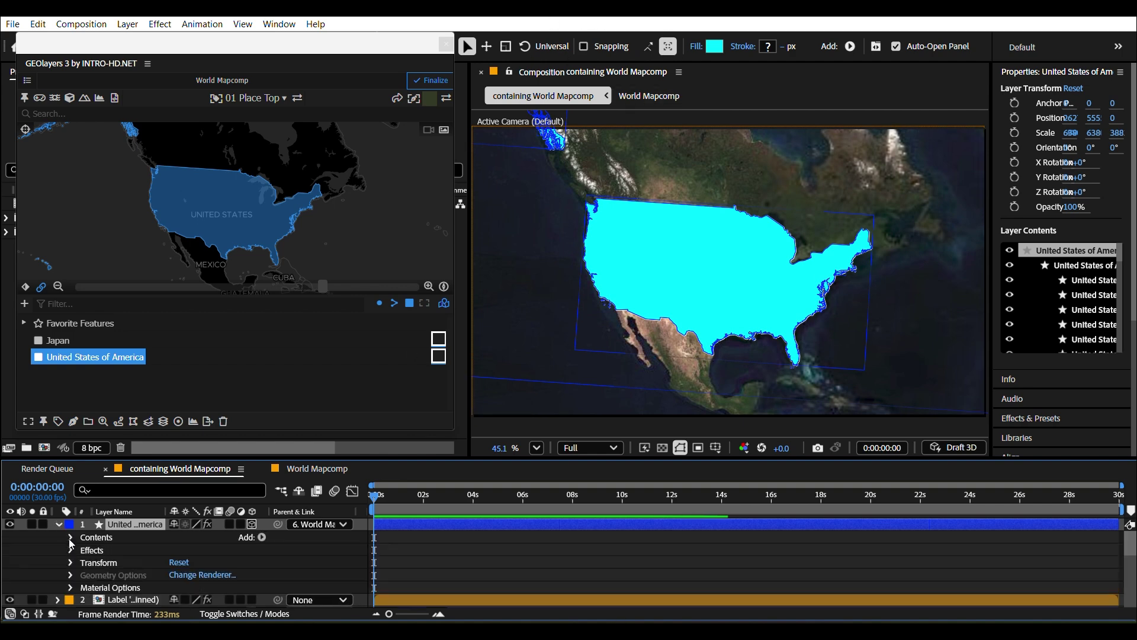
left_click(70, 537)
left_click(71, 563)
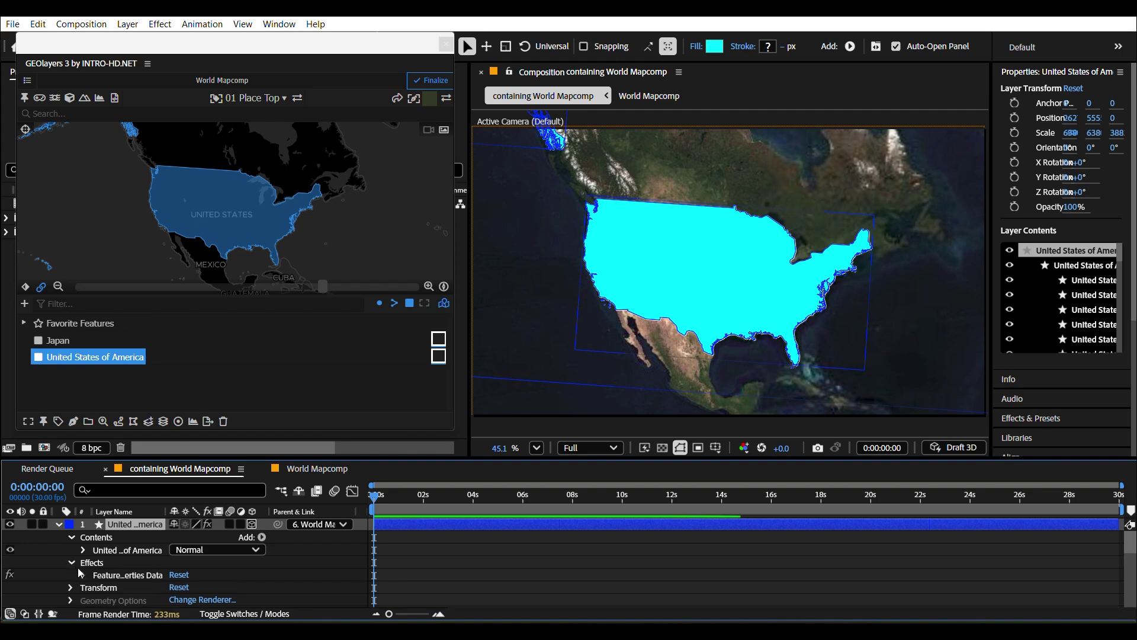
left_click(83, 551)
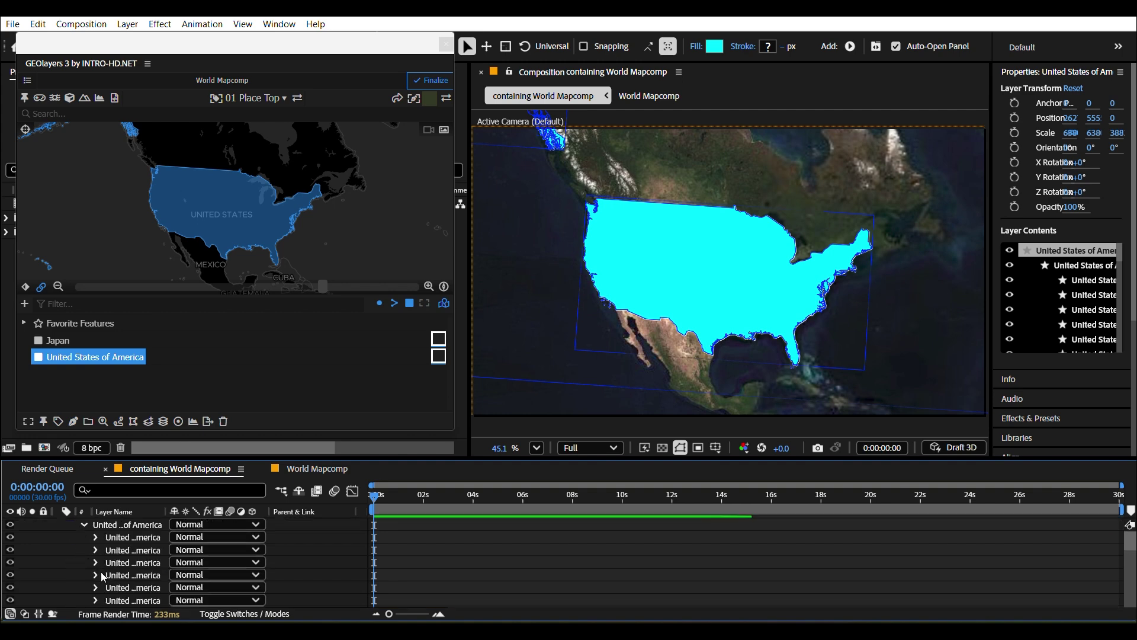
scroll(103, 576, "down", 1)
scroll(82, 566, "up", 2)
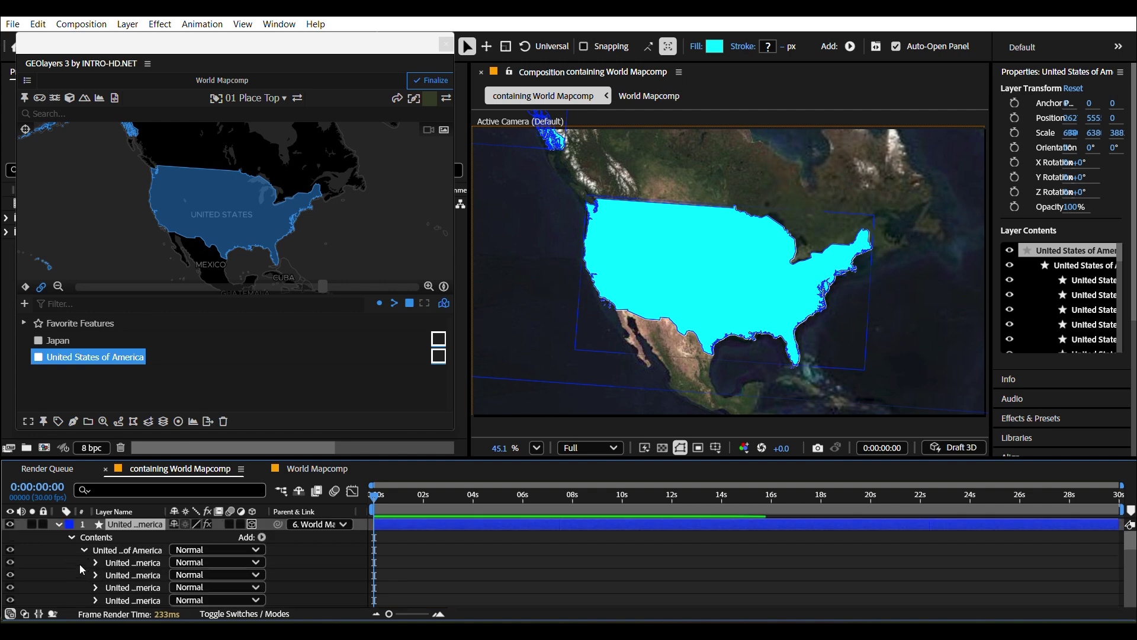
scroll(77, 563, "down", 2)
scroll(79, 573, "down", 1)
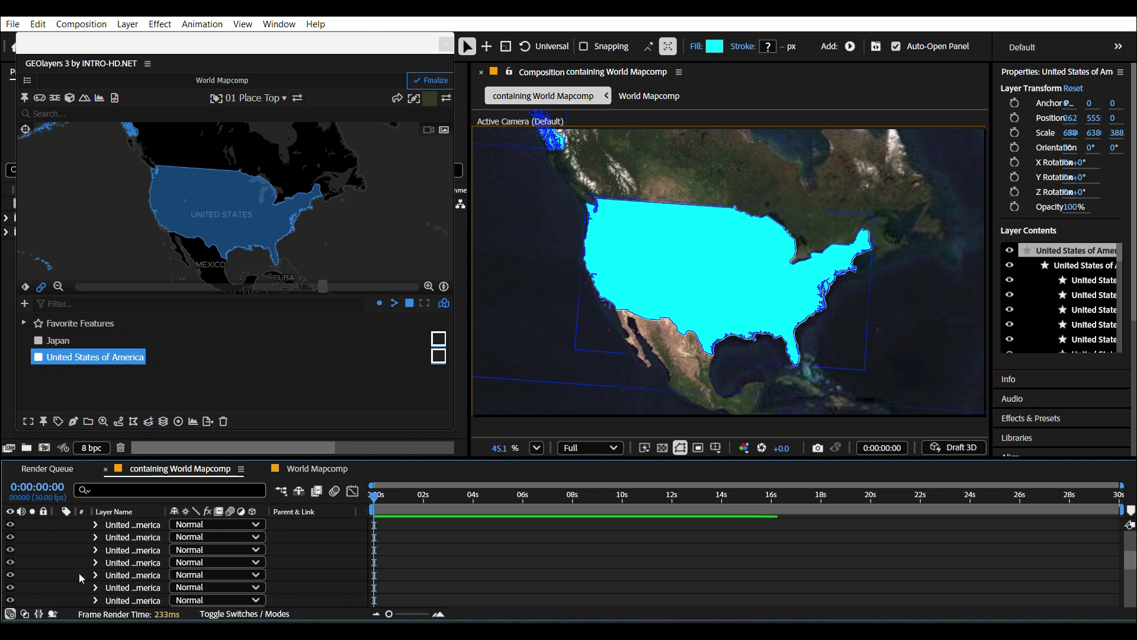
left_click(595, 575)
scroll(447, 555, "up", 4)
left_click(59, 524)
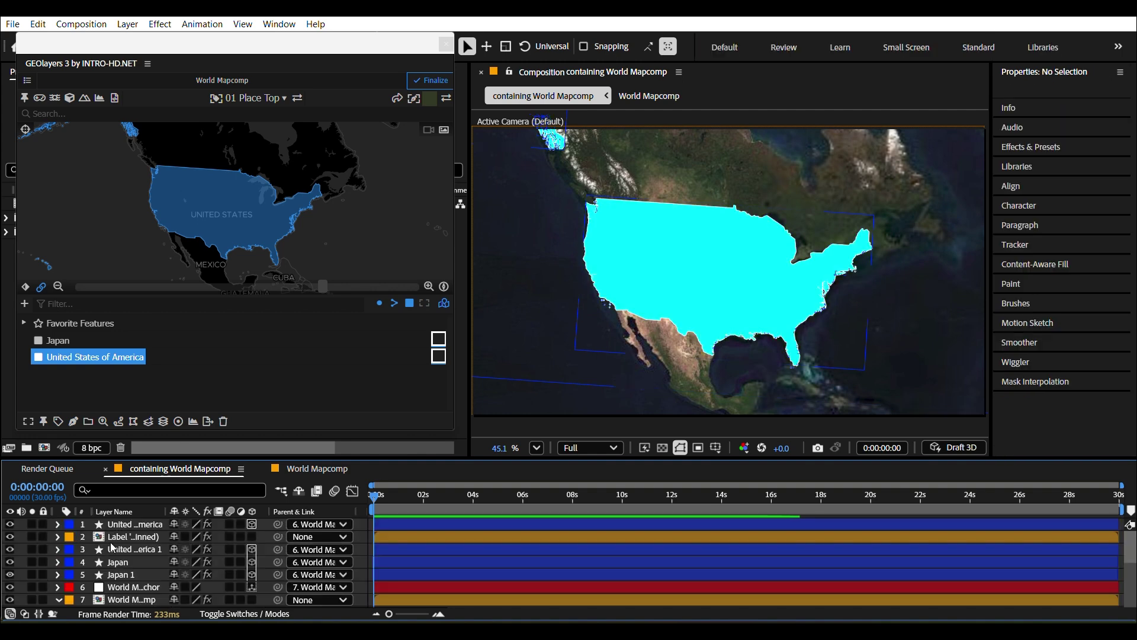
Examine the effects, transform, material options and contents of the United States fill layer, leaving the layer collapsed
left_click(456, 526)
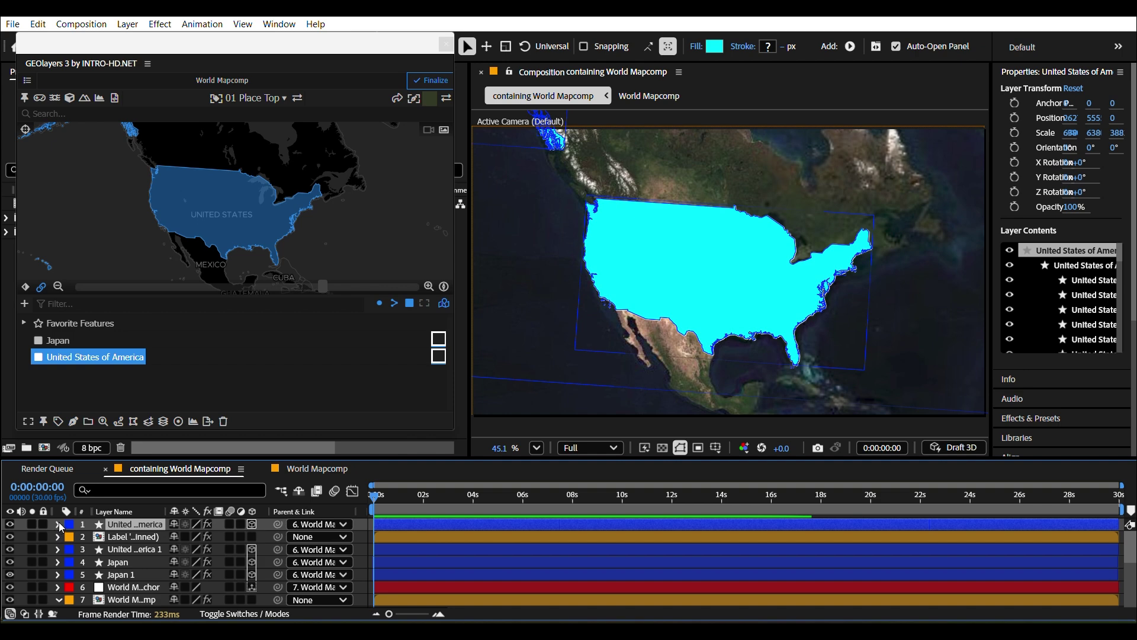
left_click(57, 524)
left_click(71, 538)
left_click(71, 550)
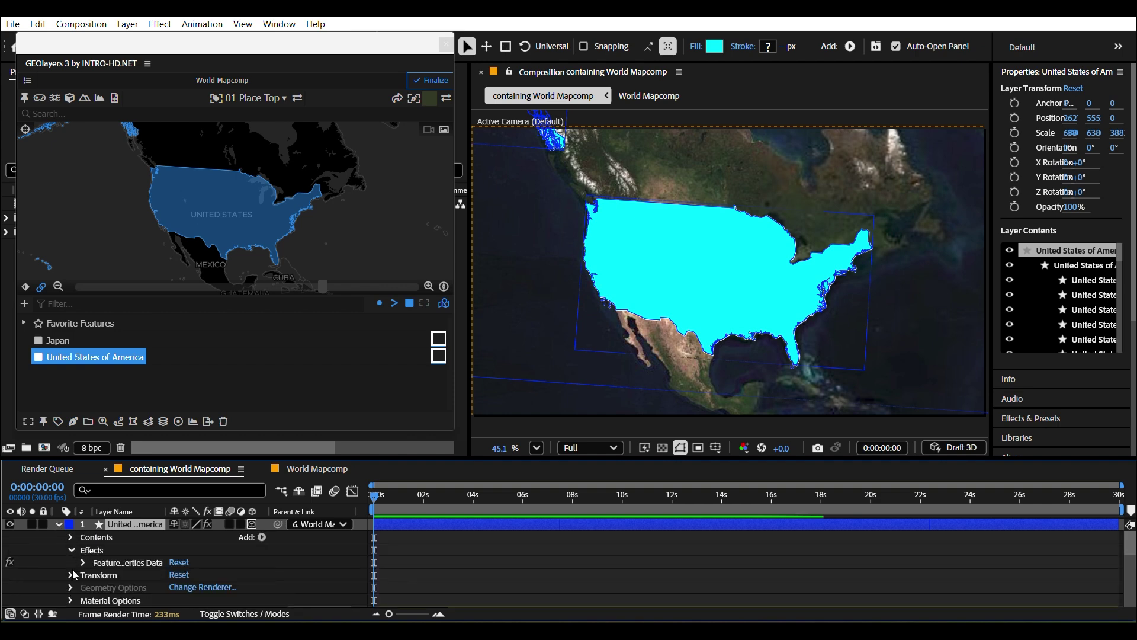
left_click(70, 576)
scroll(71, 567, "down", 4)
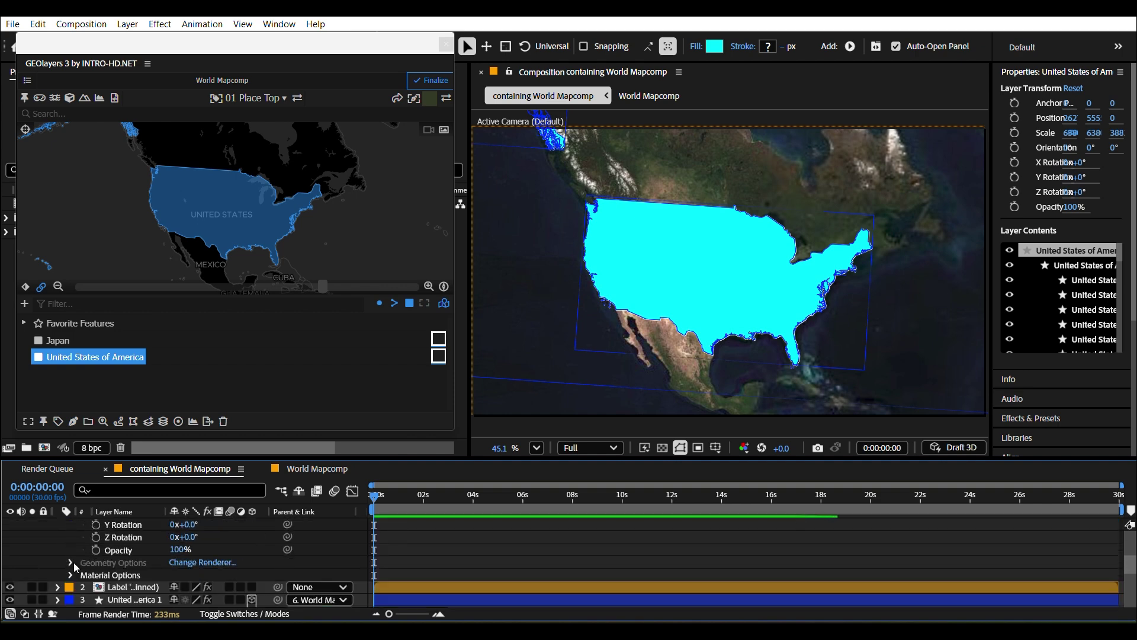
left_click(70, 574)
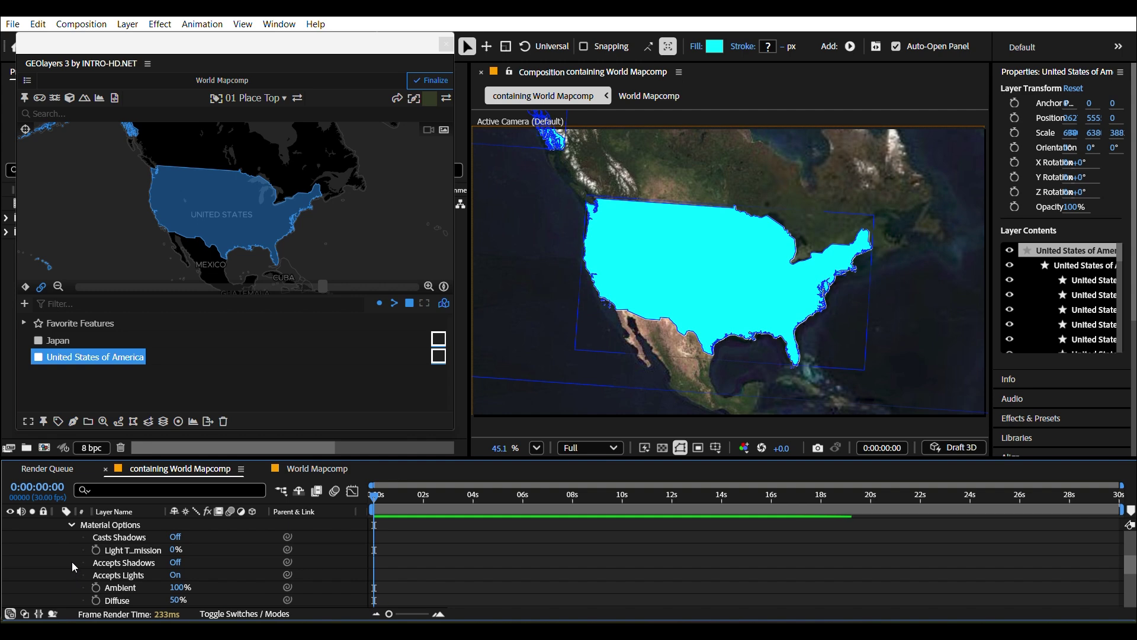
scroll(72, 562, "down", 4)
scroll(73, 560, "up", 8)
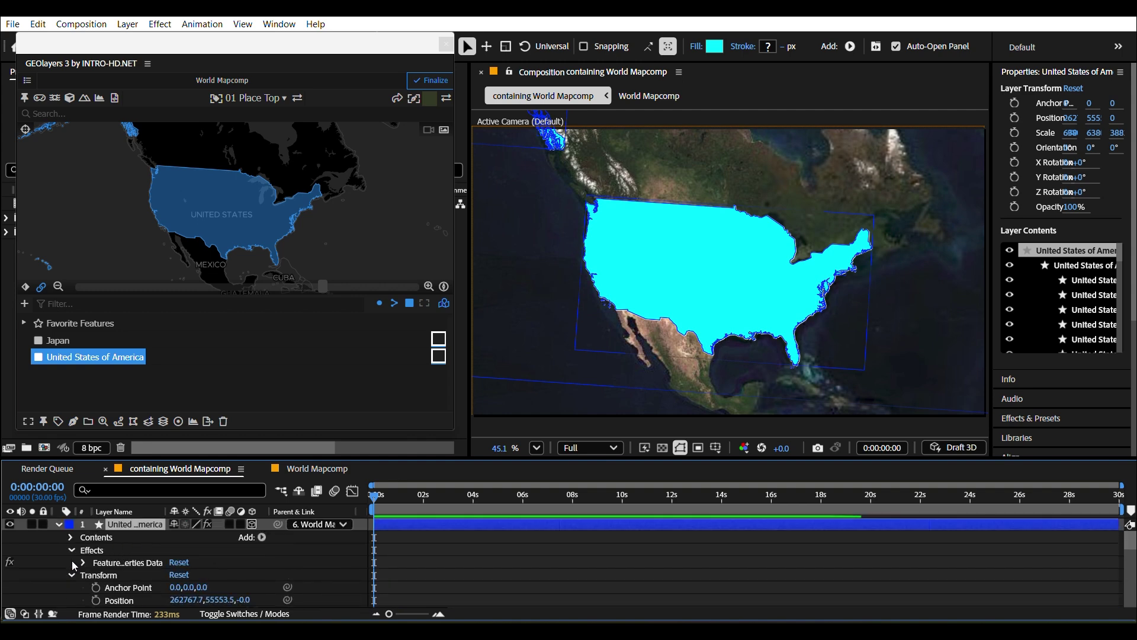
left_click(70, 537)
scroll(73, 551, "down", 1)
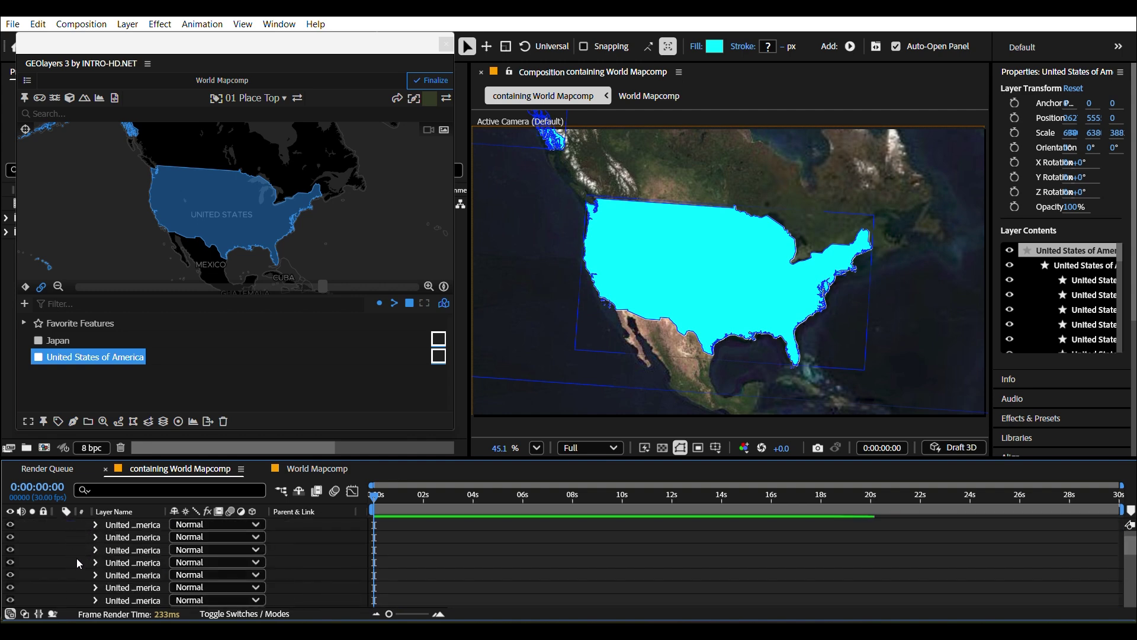
scroll(60, 552, "up", 1)
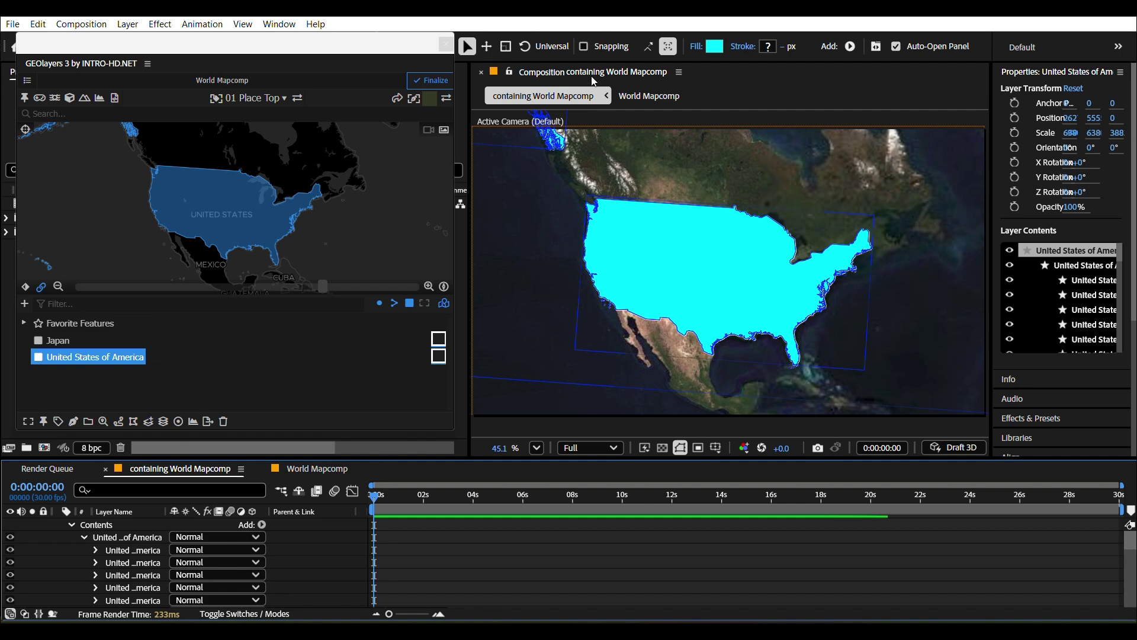
scroll(90, 569, "up", 1)
left_click(58, 525)
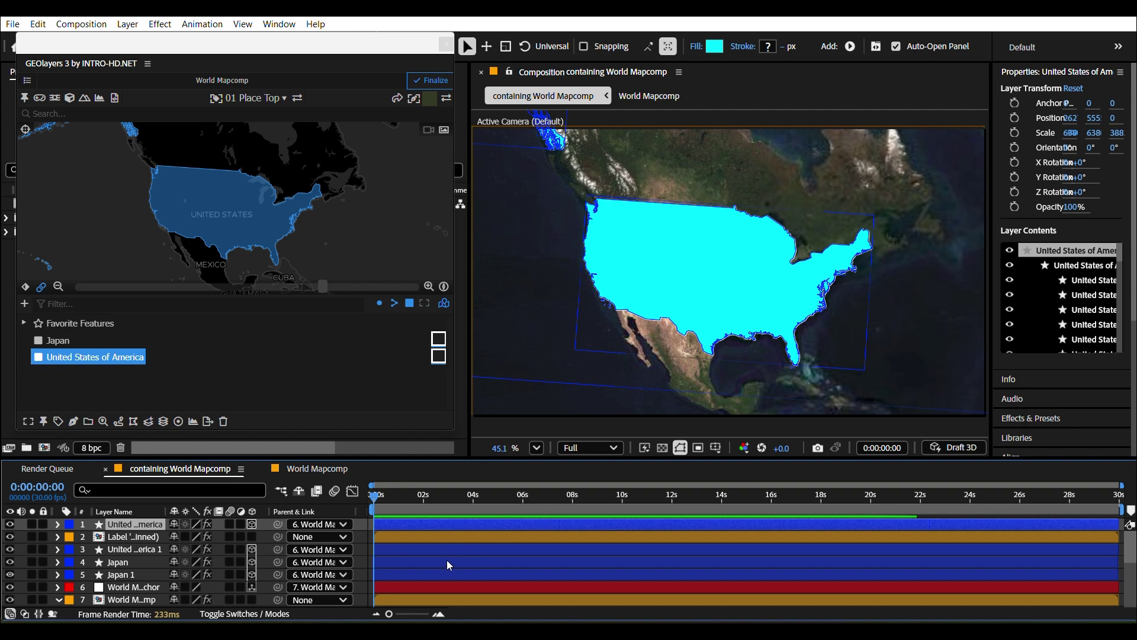
scroll(534, 569, "down", 5)
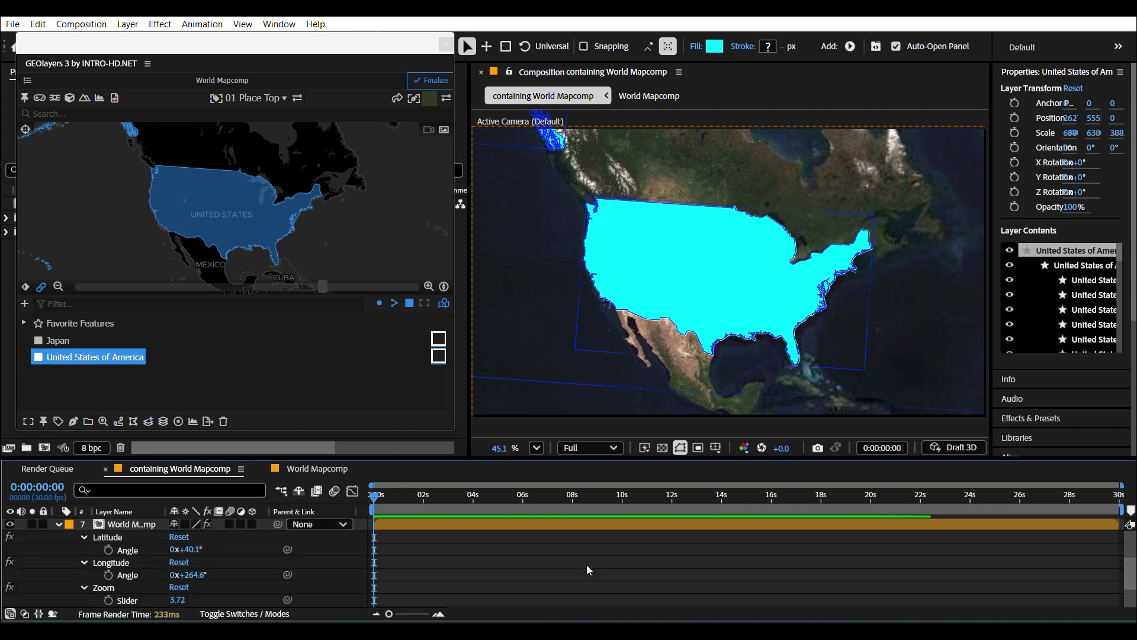
scroll(503, 603, "up", 5)
scroll(538, 580, "down", 2)
left_click(539, 580)
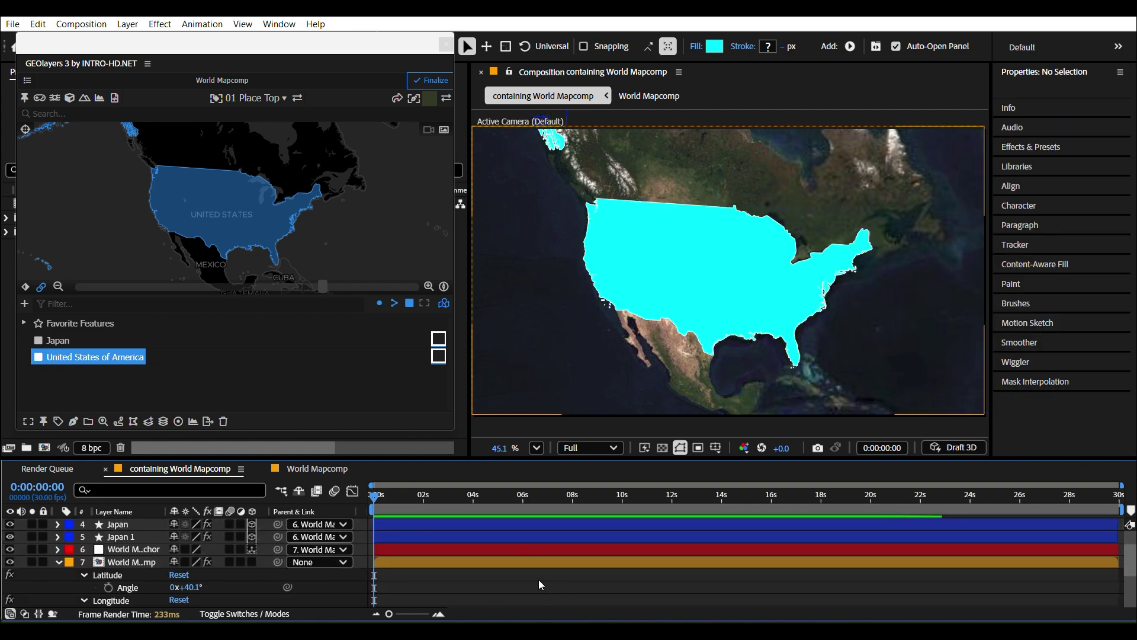
scroll(512, 577, "up", 2)
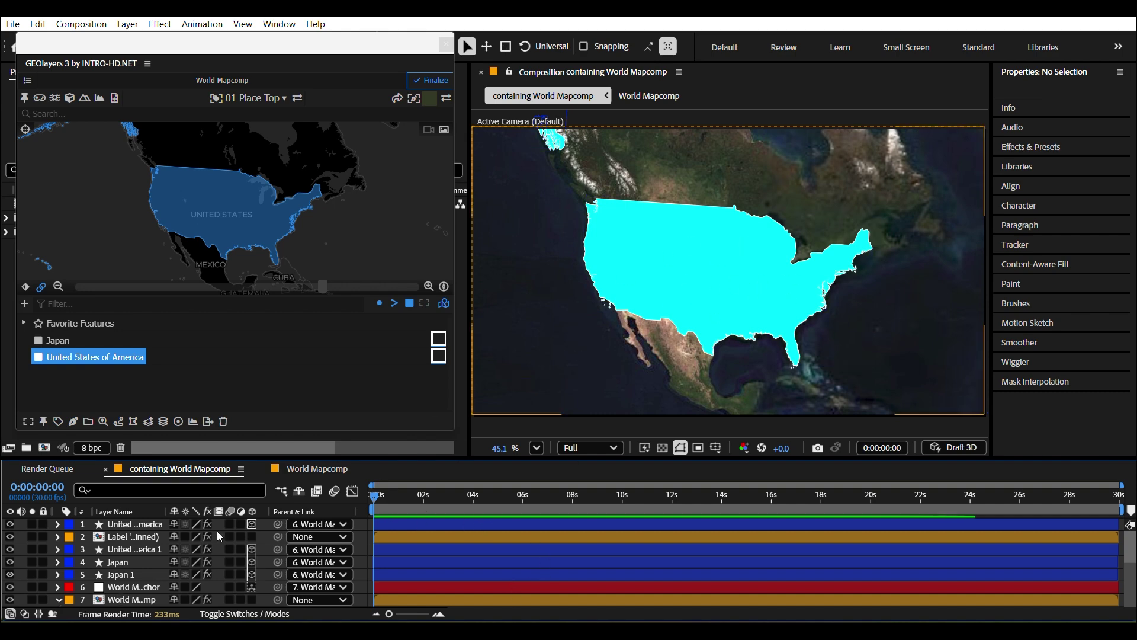
Show the timeline's blending mode controls and set both the United States outline and fill layers to Multiply
left_click(25, 614)
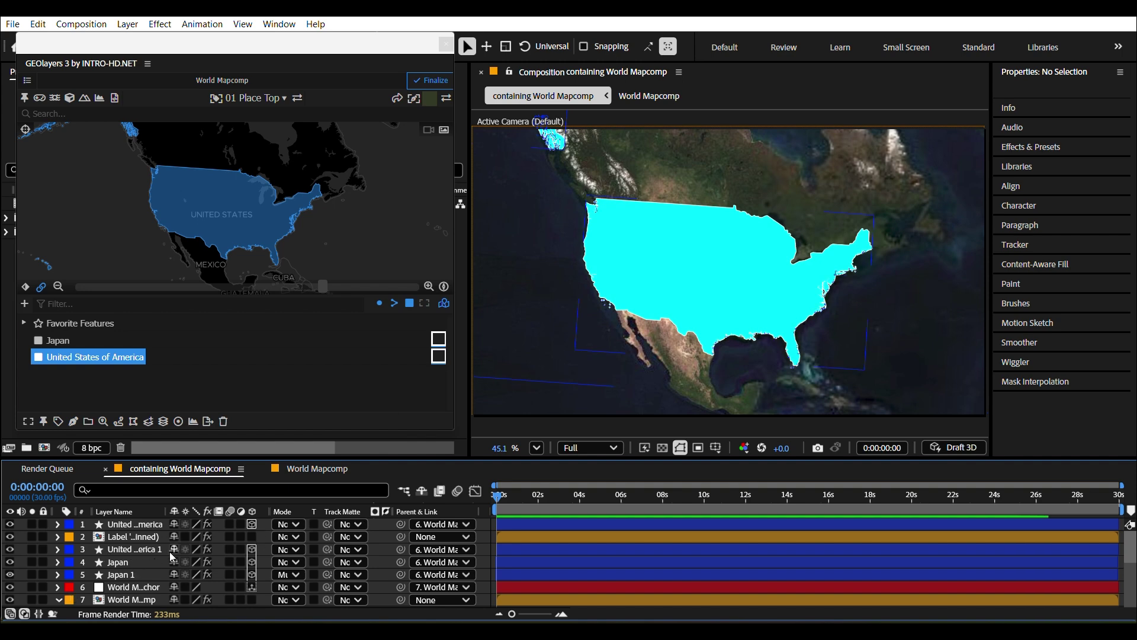
left_click(130, 550)
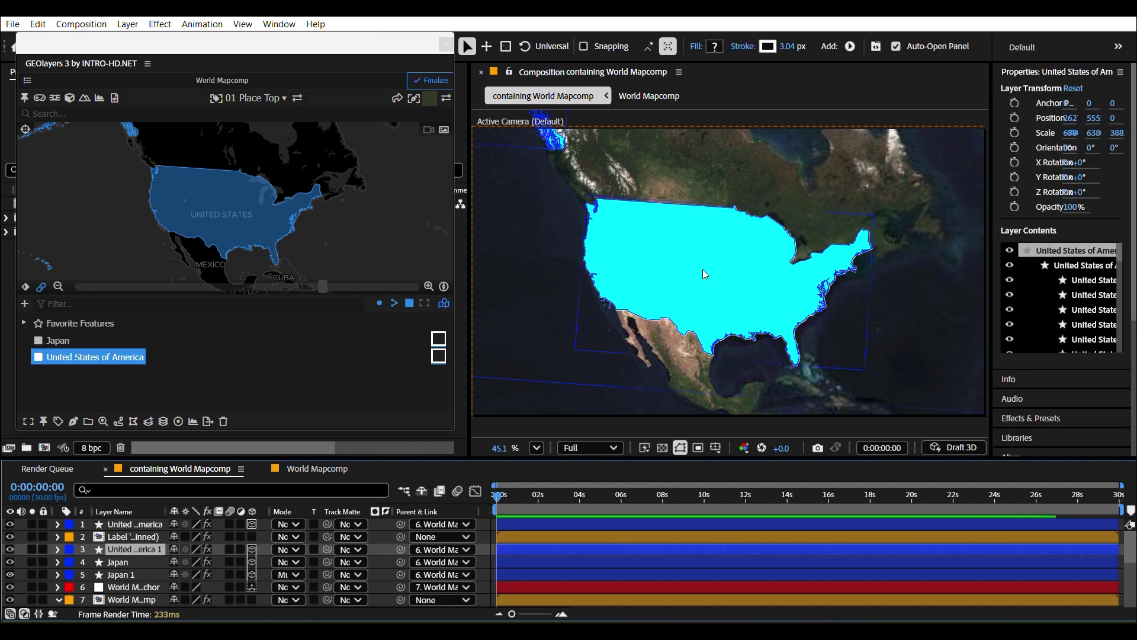
left_click(284, 549)
left_click(341, 149)
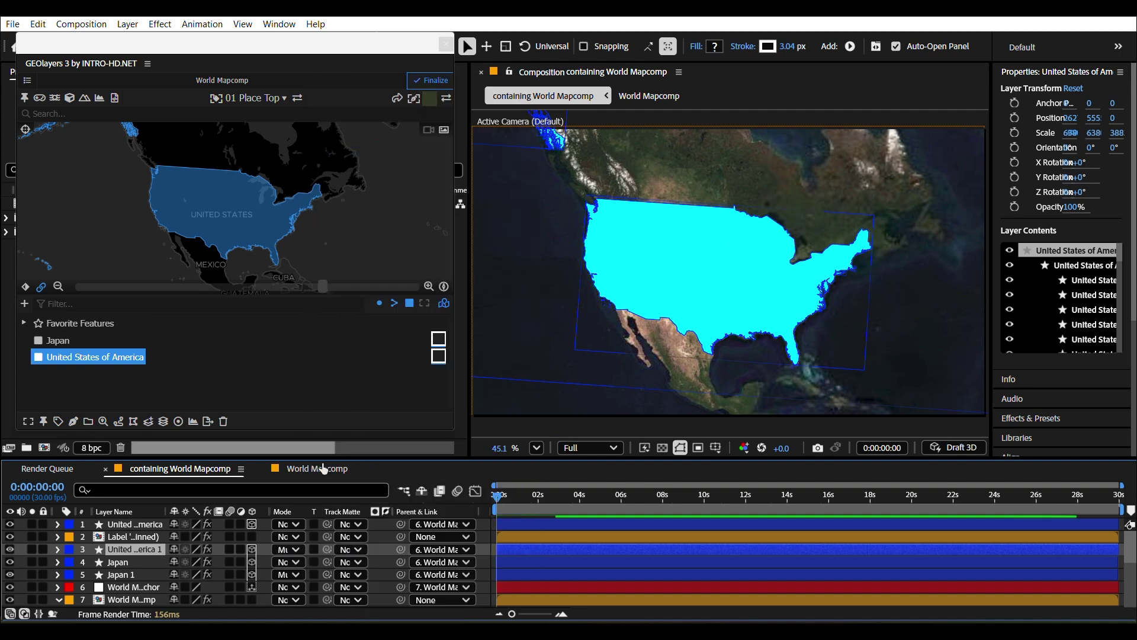
left_click(287, 524)
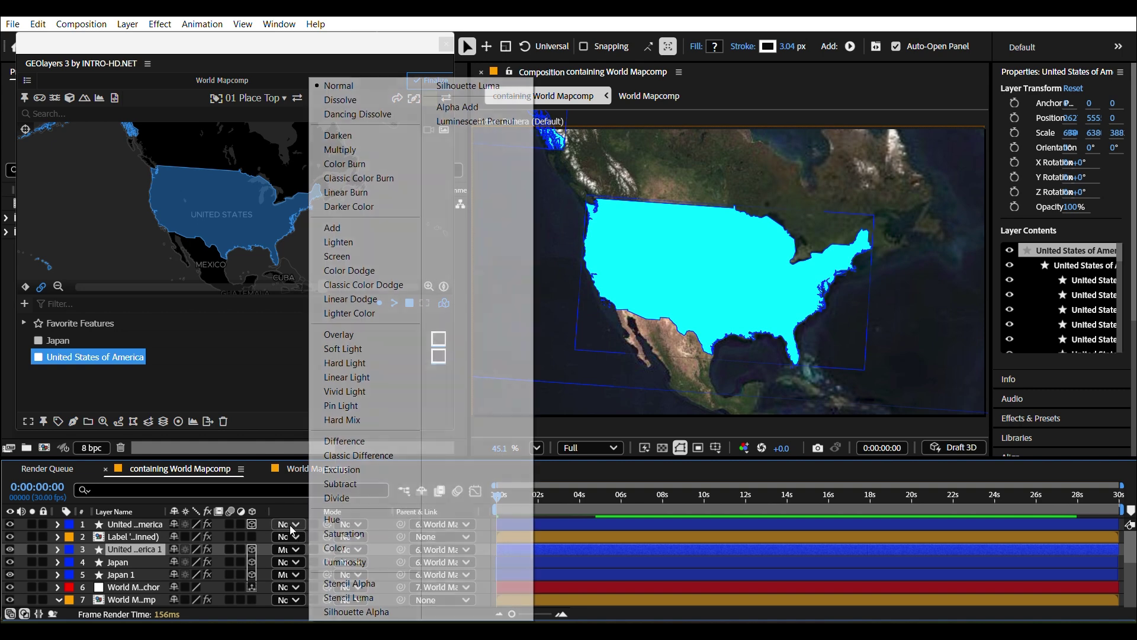
left_click(355, 150)
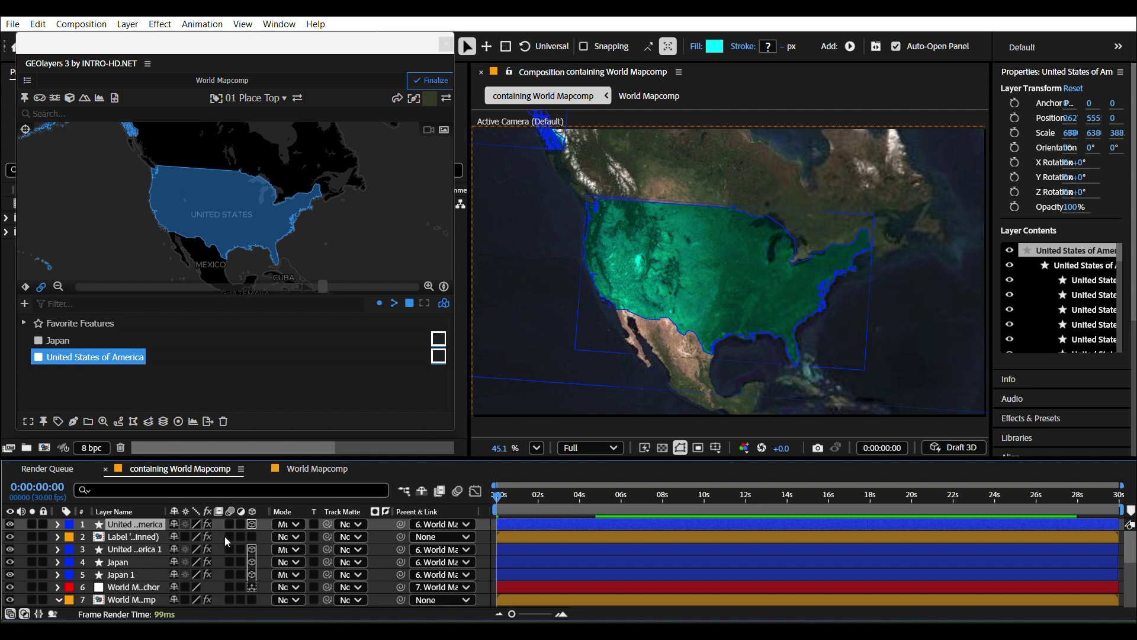
Move the United States outline layer to the top of the layer stack, above the fill layer
left_click(134, 548)
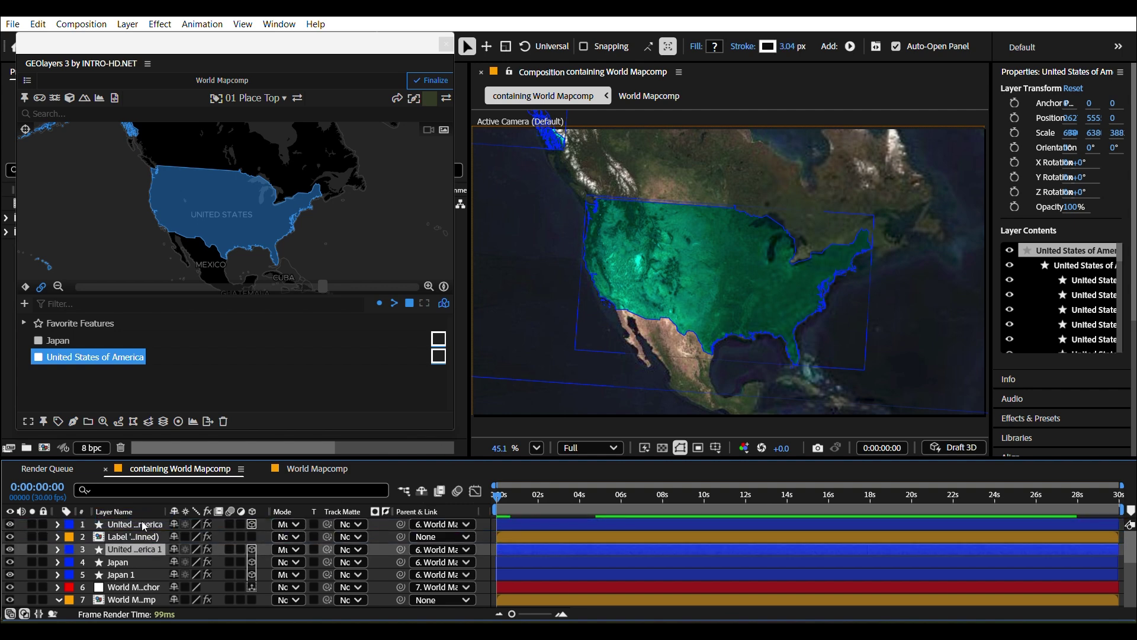
left_click_drag(132, 549, 134, 520)
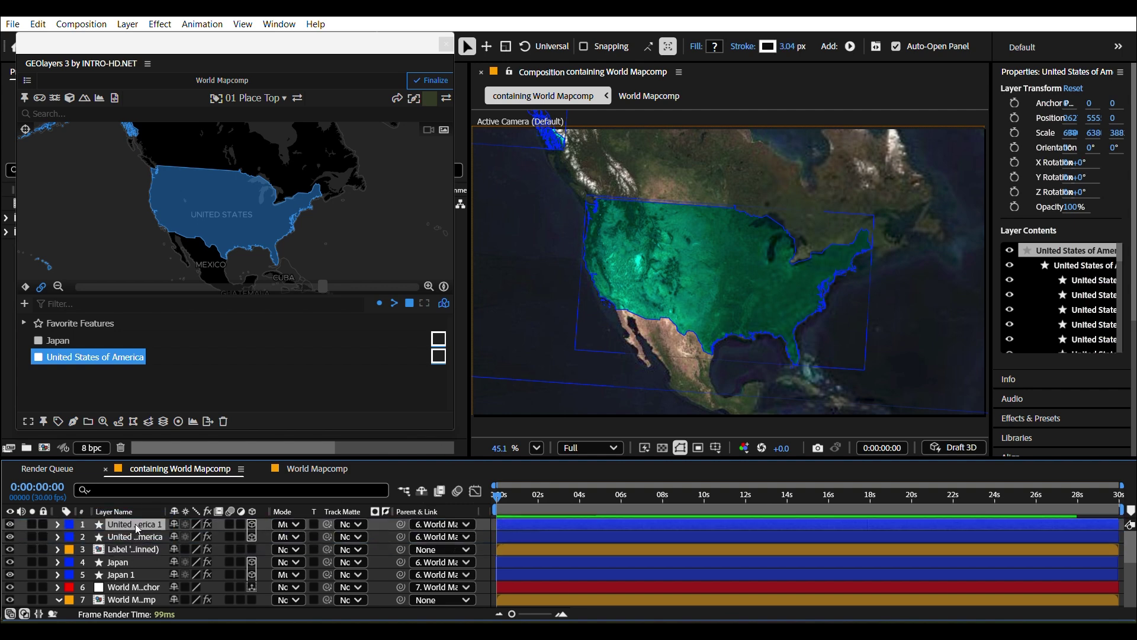
left_click(580, 565)
left_click(546, 525)
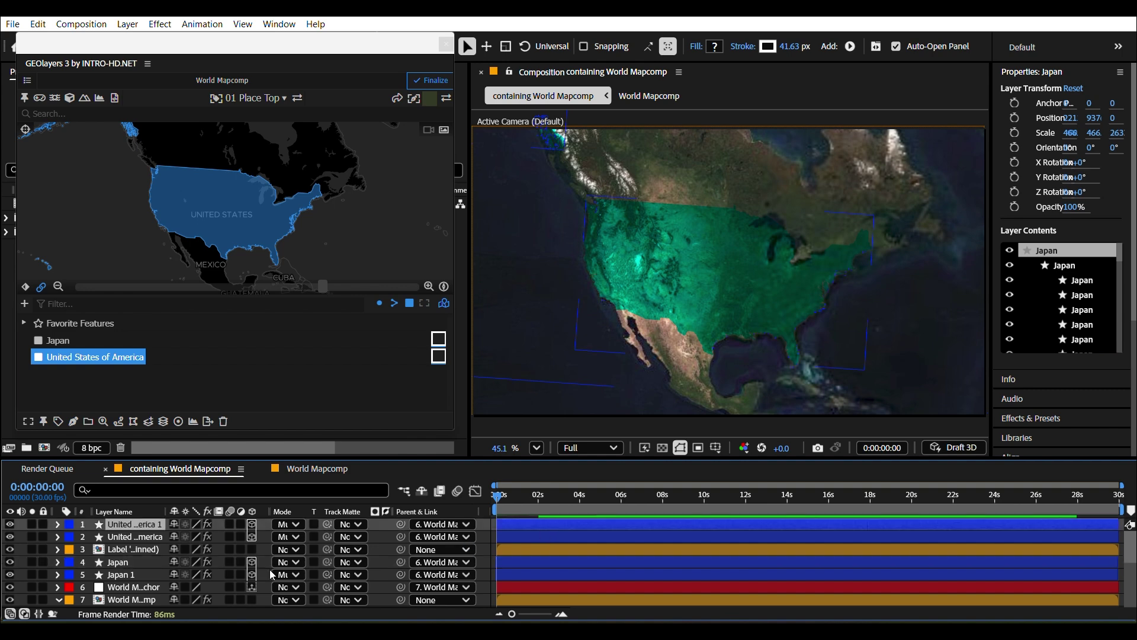
Examine the transform properties and the content groups of the United States outline layer
left_click(58, 525)
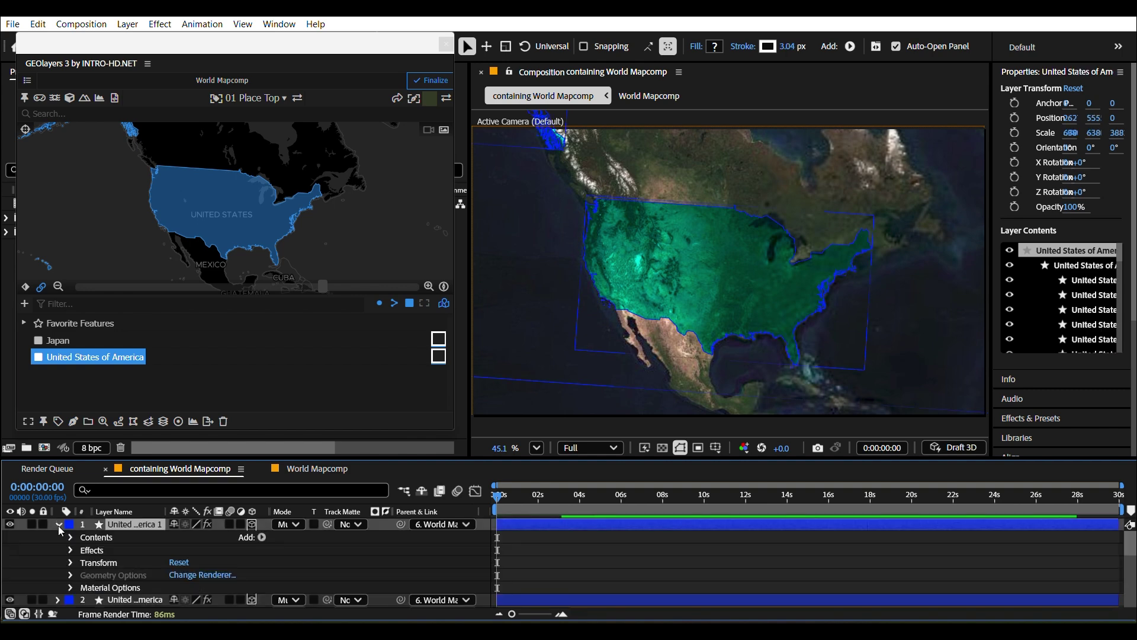
left_click(69, 561)
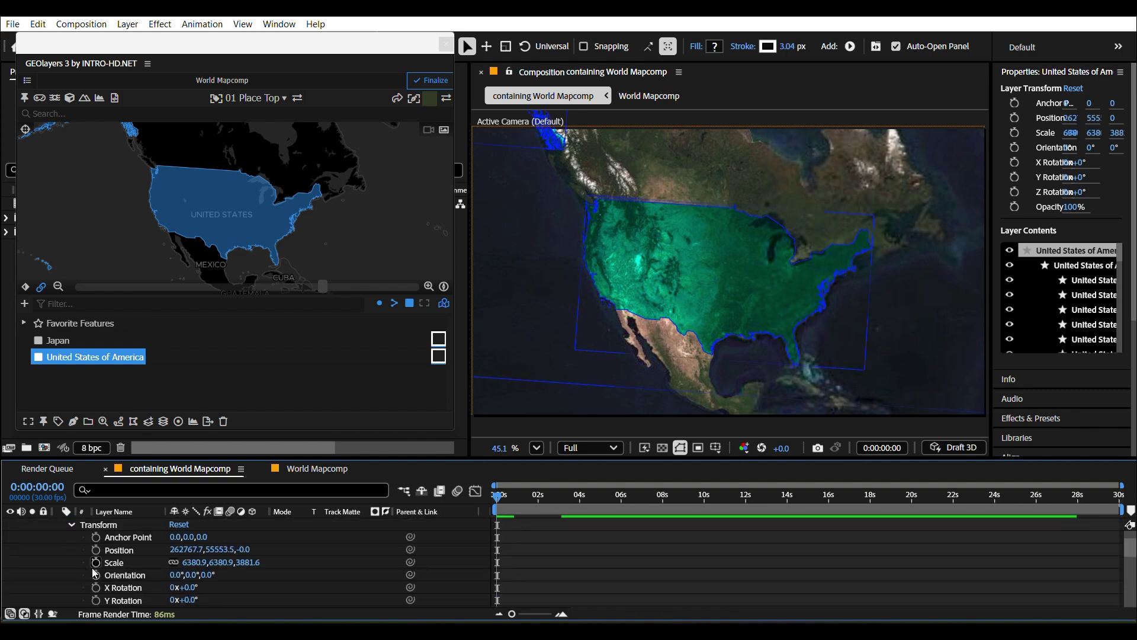
scroll(76, 559, "up", 1)
scroll(75, 551, "down", 3)
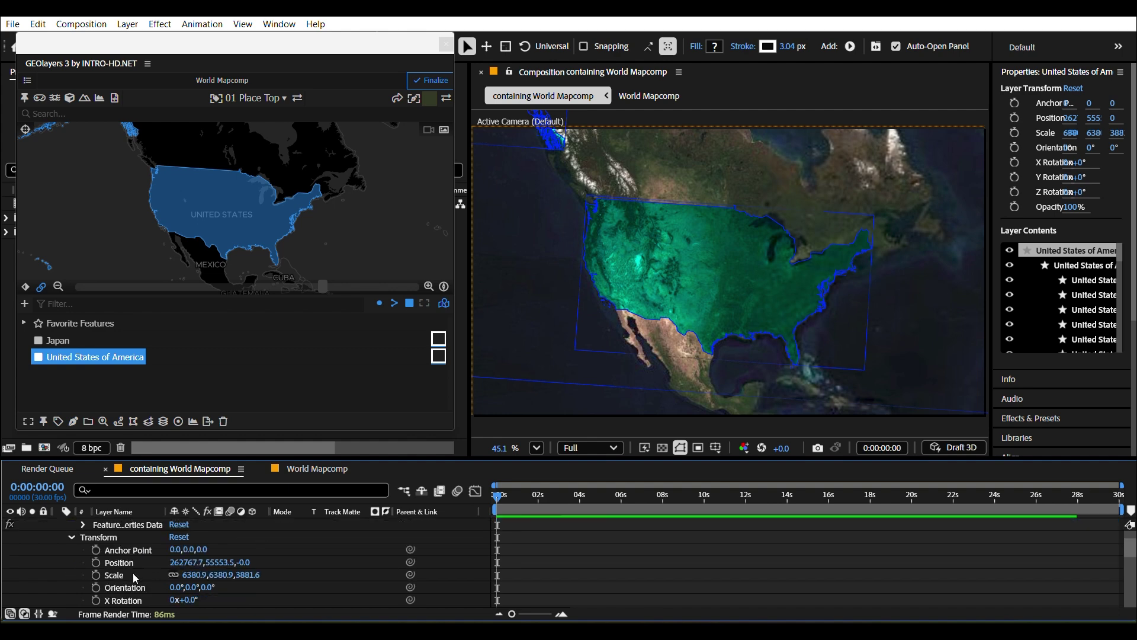
scroll(67, 557, "up", 3)
left_click(71, 537)
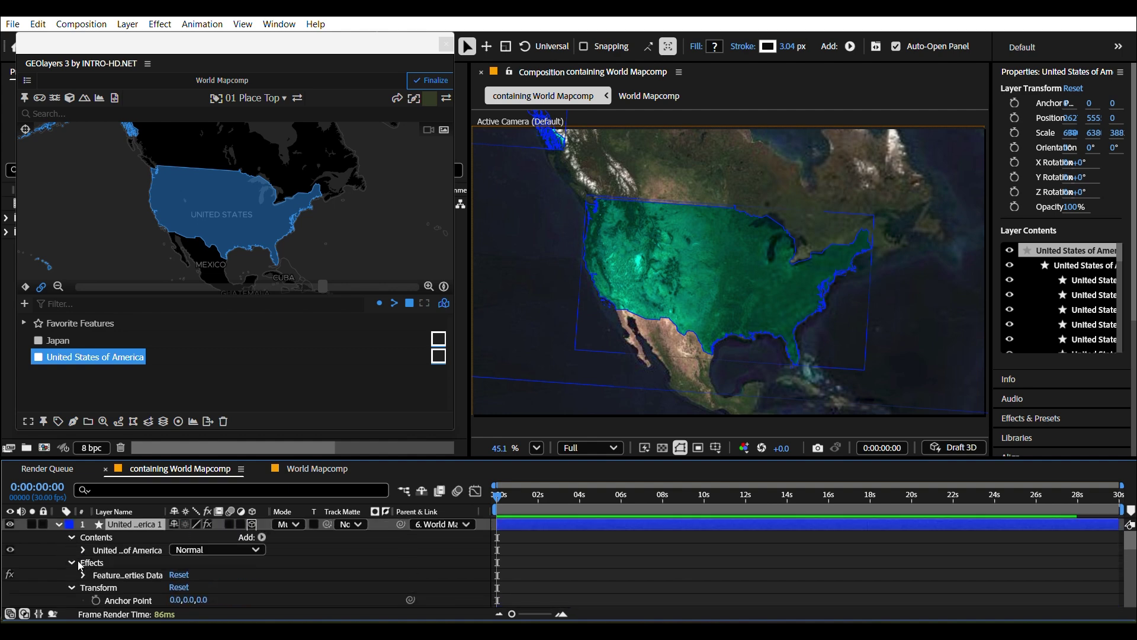
left_click(82, 551)
scroll(83, 564, "down", 1)
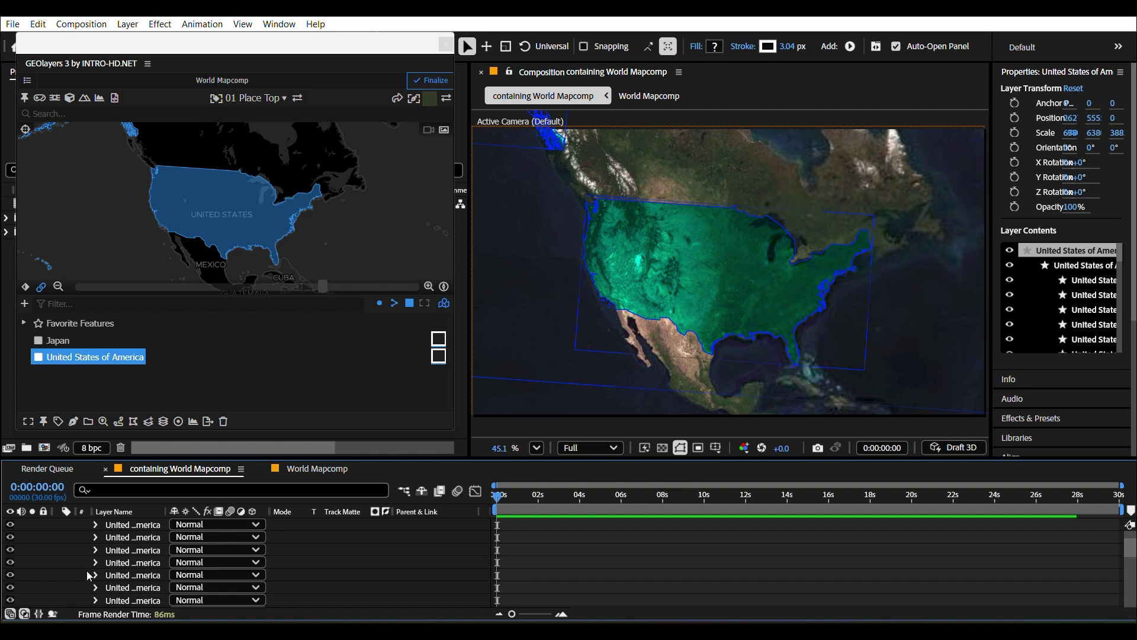
scroll(76, 566, "up", 1)
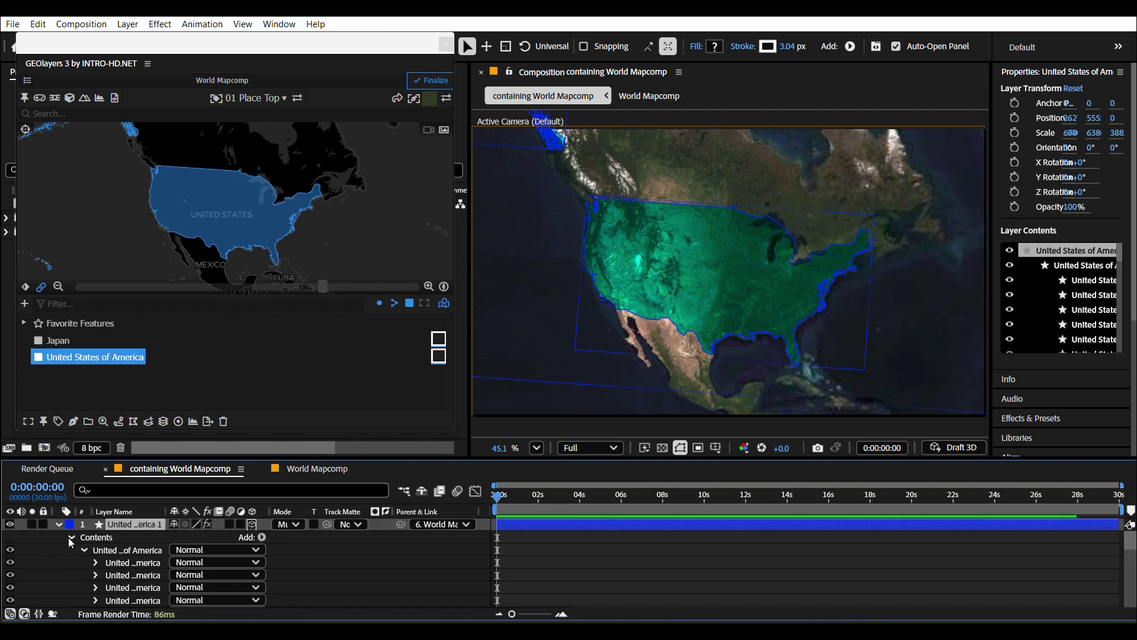
left_click(71, 537)
Examine the material options of the United States outline layer, leaving the layer deselected and collapsed
scroll(71, 557, "down", 1)
scroll(74, 563, "down", 2)
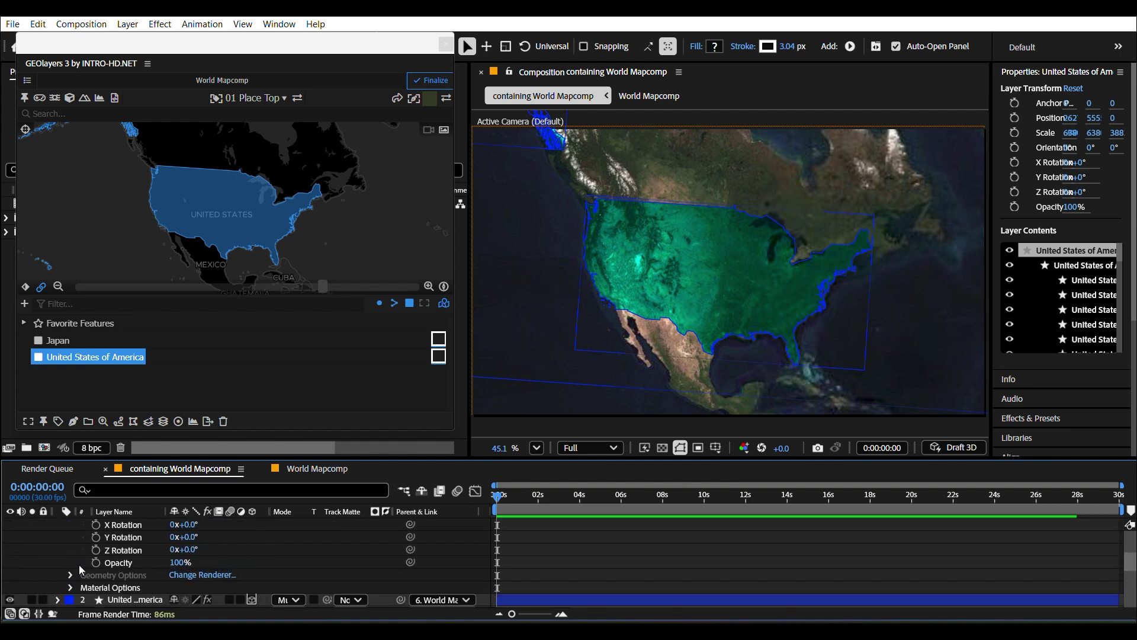
left_click(70, 588)
scroll(65, 565, "down", 4)
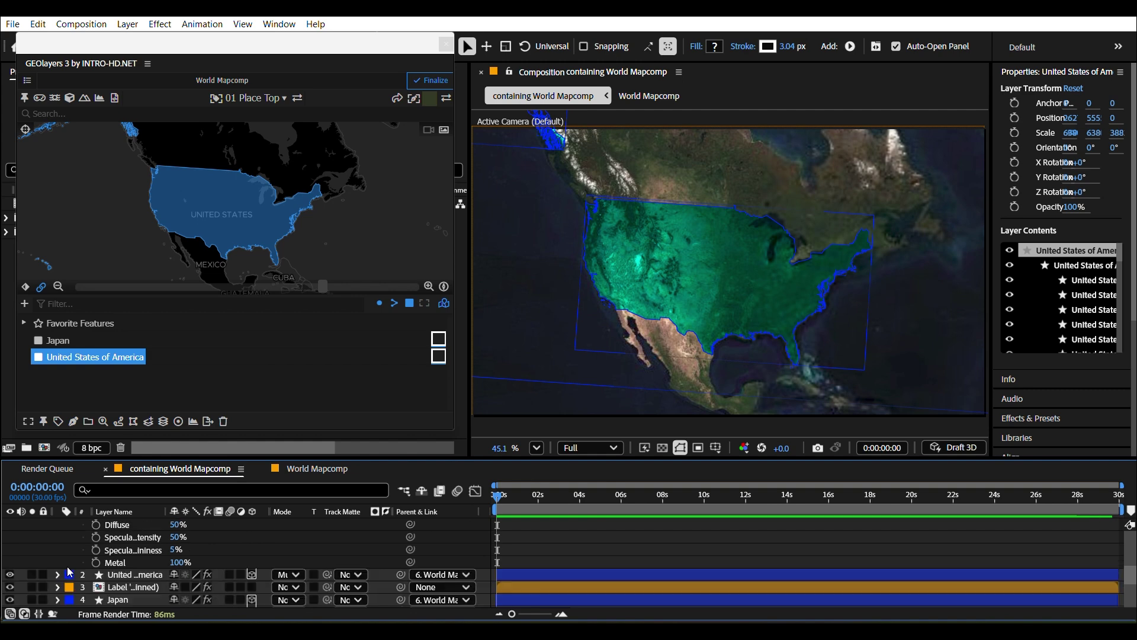
scroll(84, 552, "up", 3)
scroll(77, 564, "up", 2)
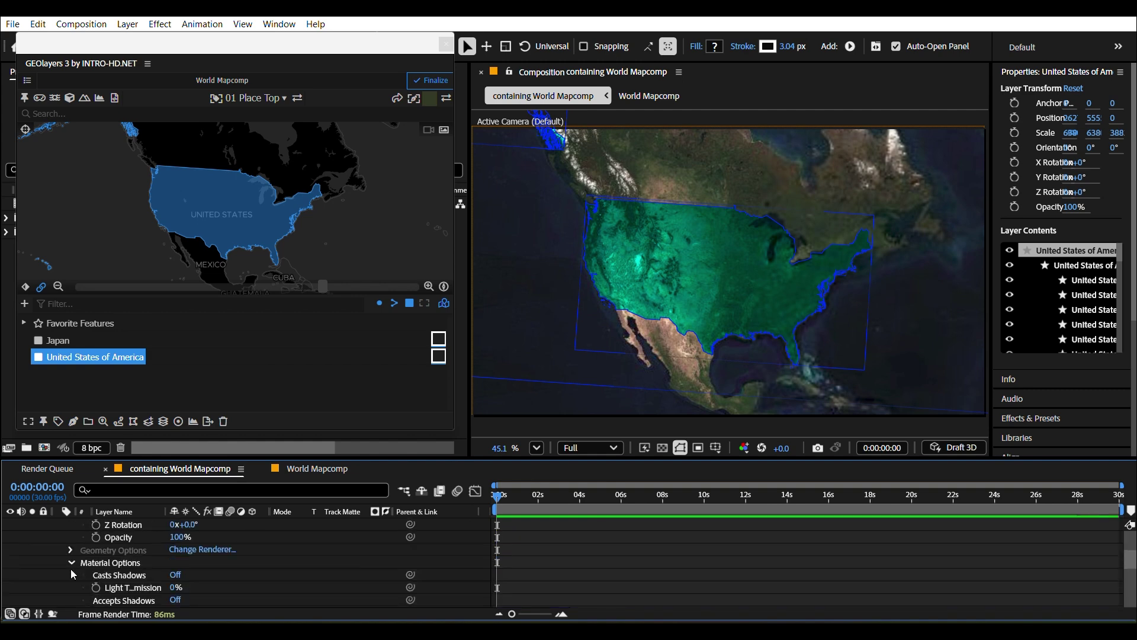
scroll(70, 569, "up", 3)
scroll(69, 571, "up", 1)
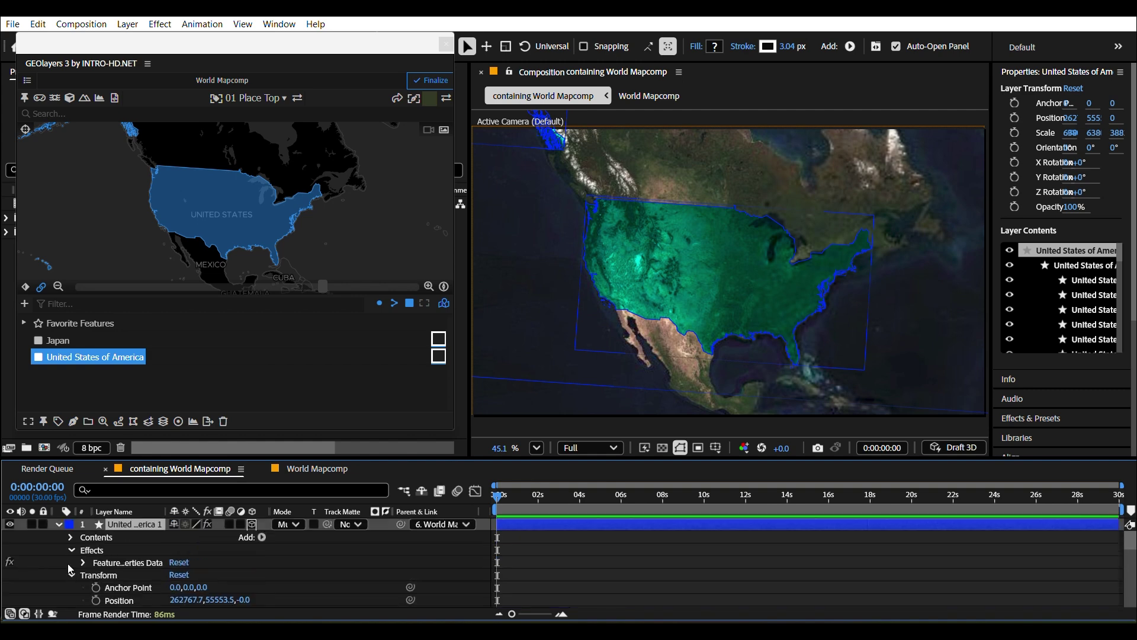
key("ctrl+shift+a")
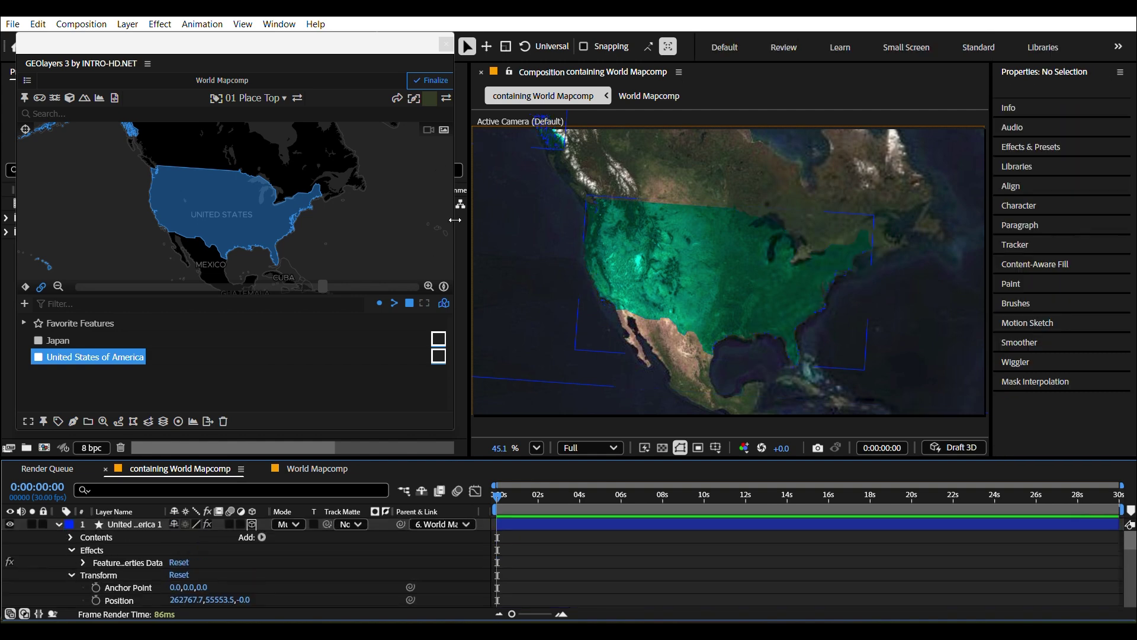
left_click(57, 524)
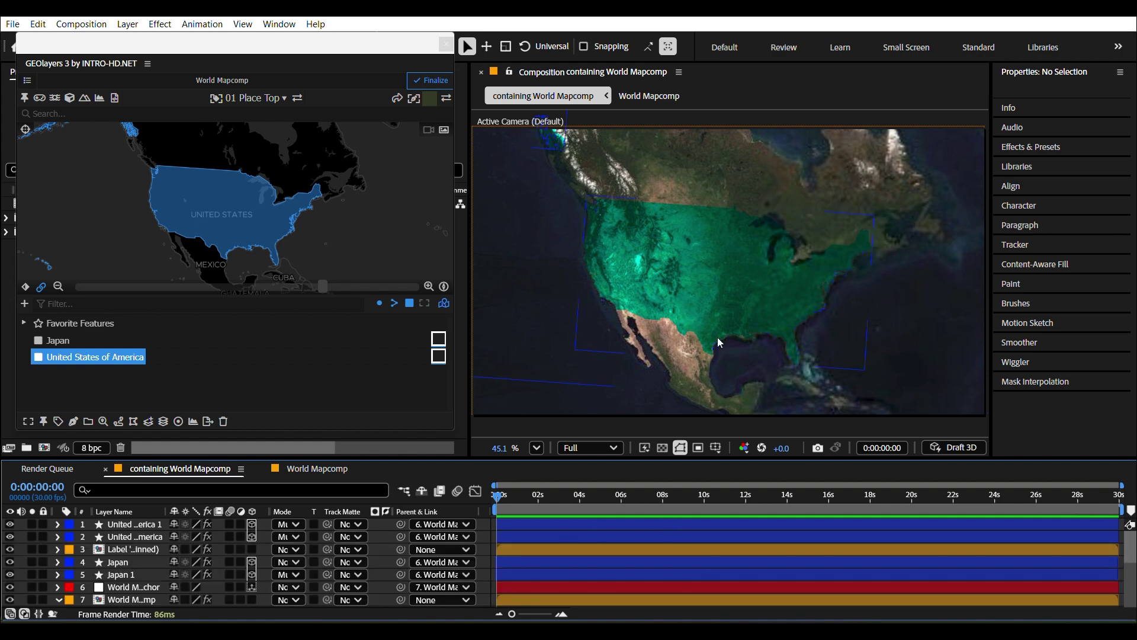
Set the blending mode of the United States outline layer to Dissolve
left_click(570, 525)
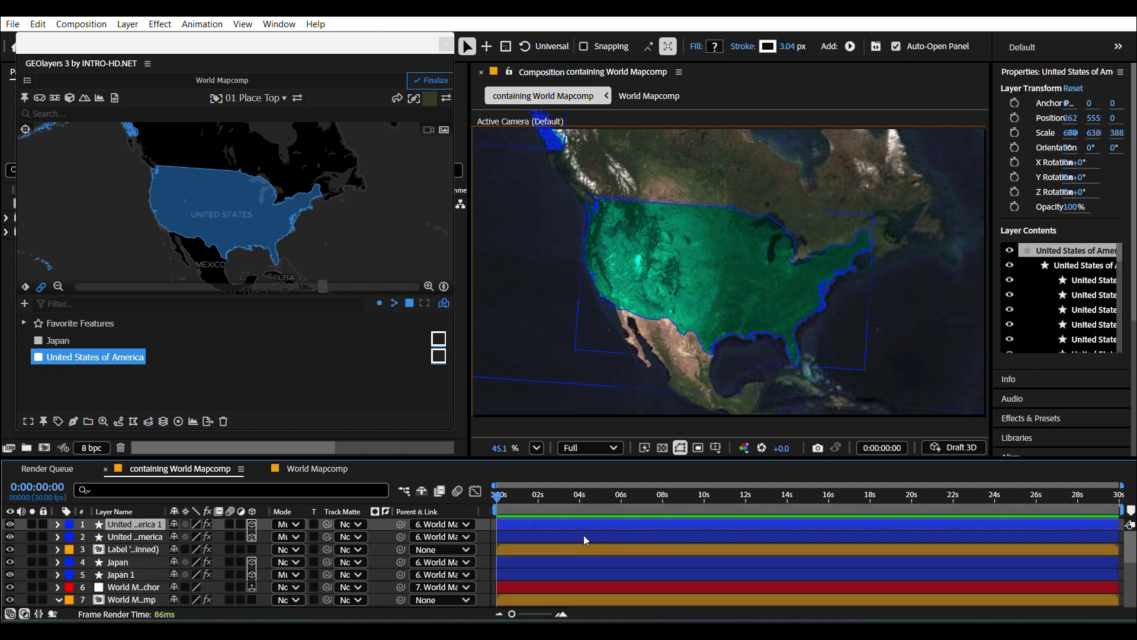
left_click(287, 524)
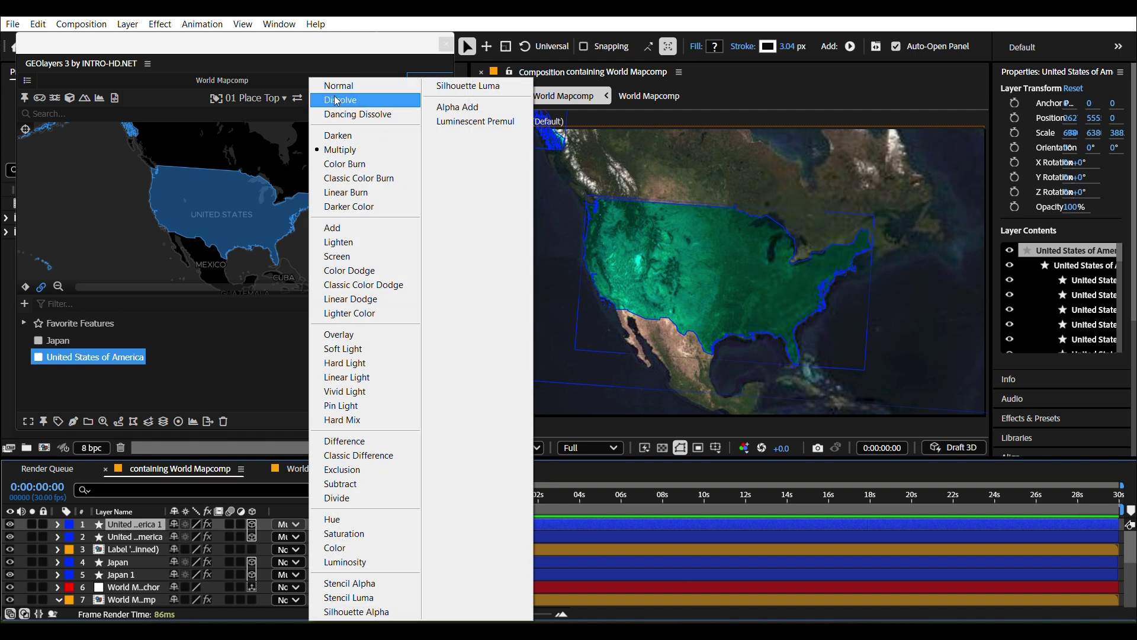
left_click(335, 100)
left_click(648, 557)
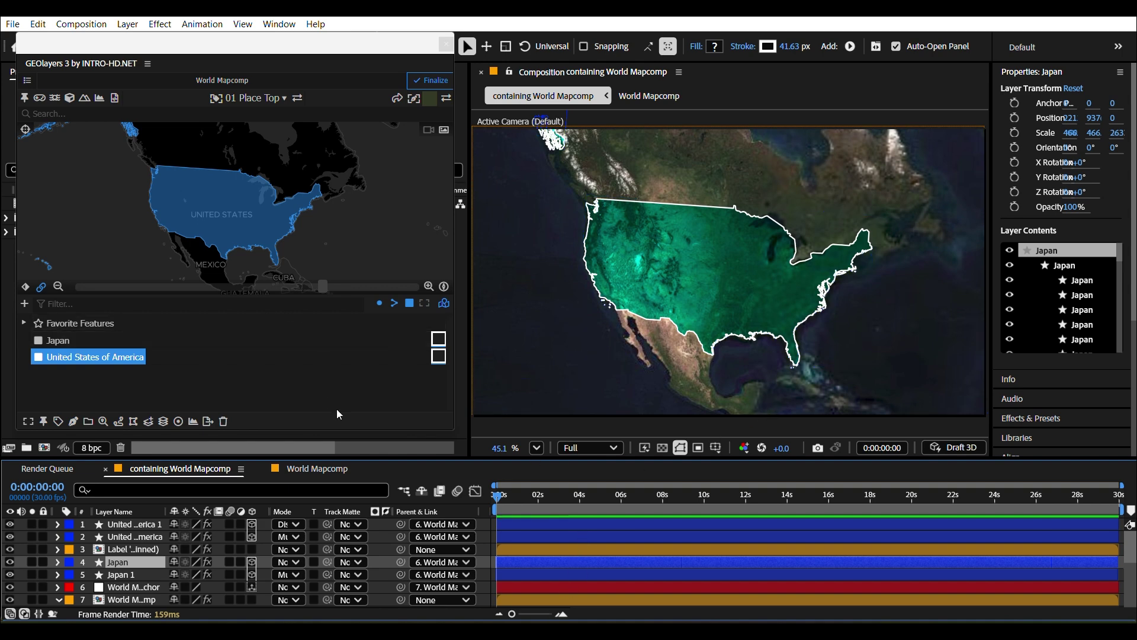
Reveal the keyframed latitude, longitude, zoom, bearing and pitch properties of the World Mapcomp layer
left_click(26, 287)
left_click(385, 206)
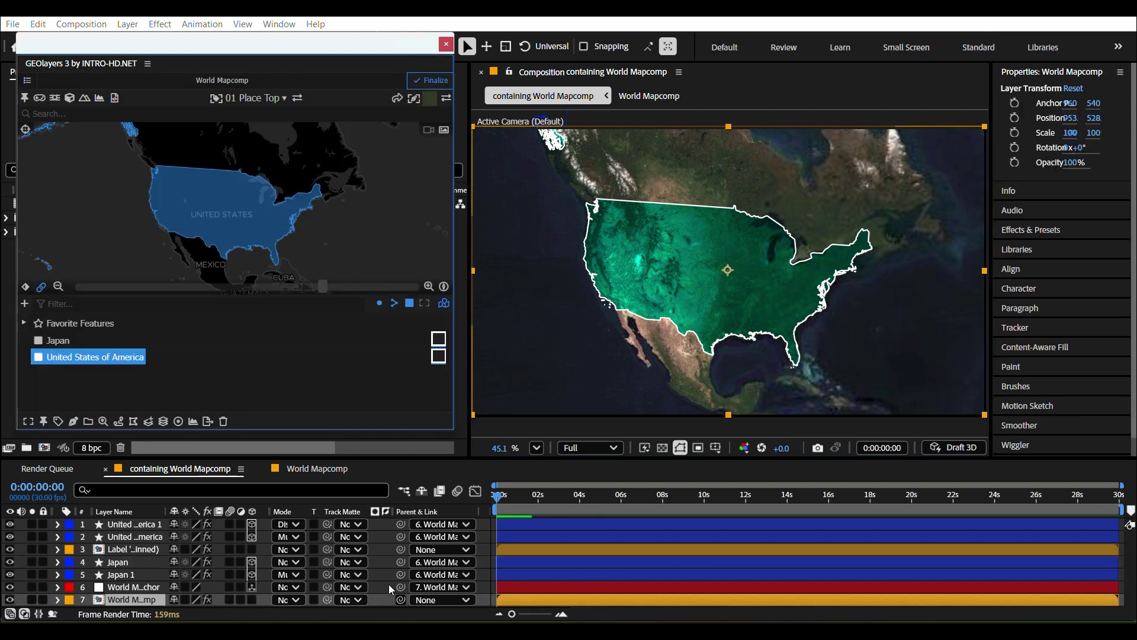
left_click(385, 559)
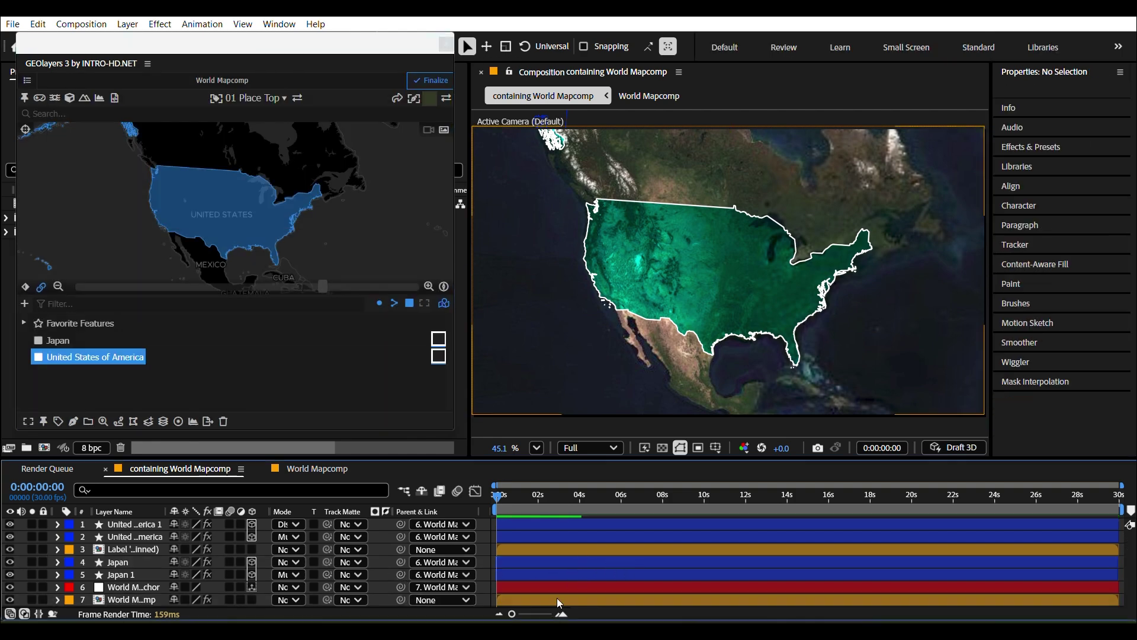
left_click(557, 599)
key("u")
scroll(556, 599, "down", 5)
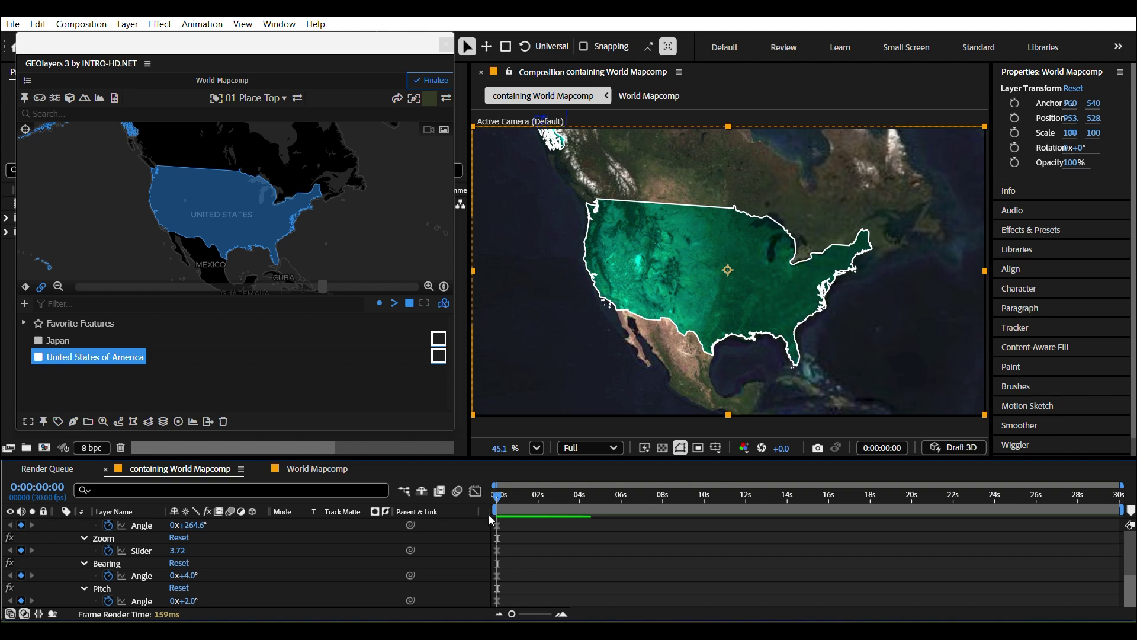
scroll(524, 579, "down", 2)
Lower the composition preview resolution to Quarter and move the current time to 0:00:03:00
left_click_drag(514, 500, 550, 504)
left_click(592, 448)
left_click(600, 546)
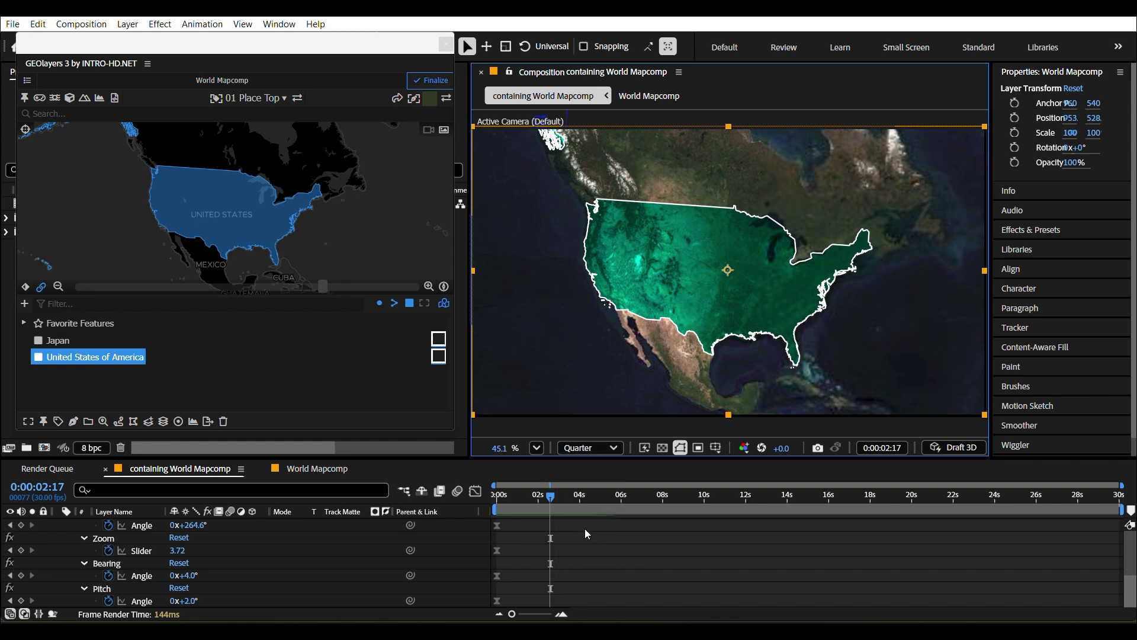
left_click(560, 501)
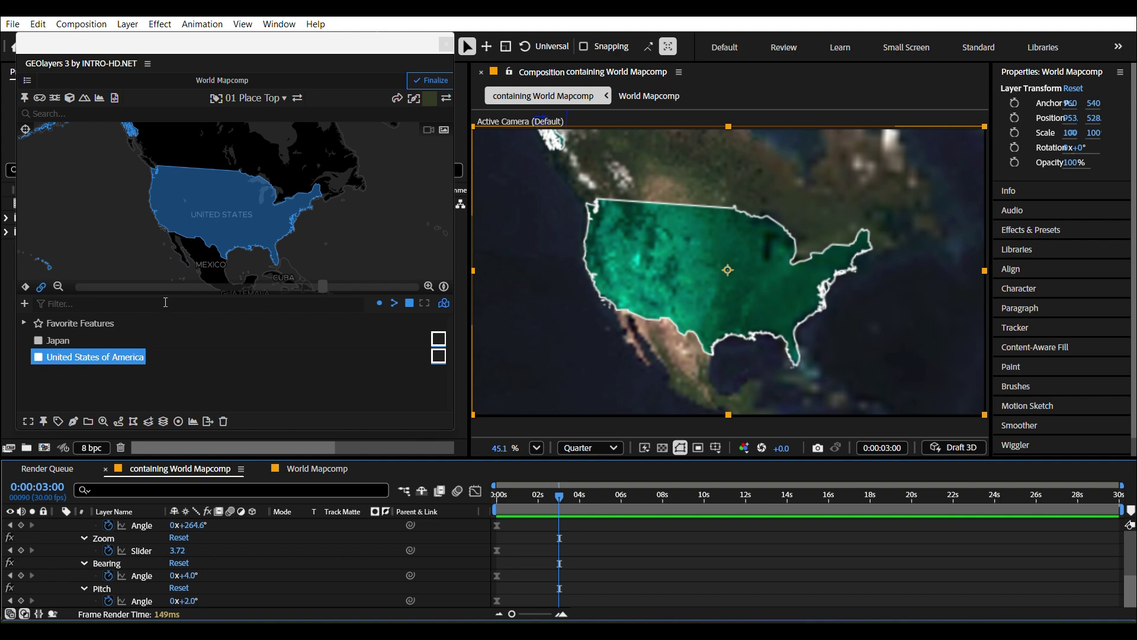
Return to the first latitude keyframe and reframe the map closer on the United States, at zoom 4.09, latitude 39.0° and longitude 263.1°
scroll(49, 591, "up", 5)
scroll(51, 588, "down", 3)
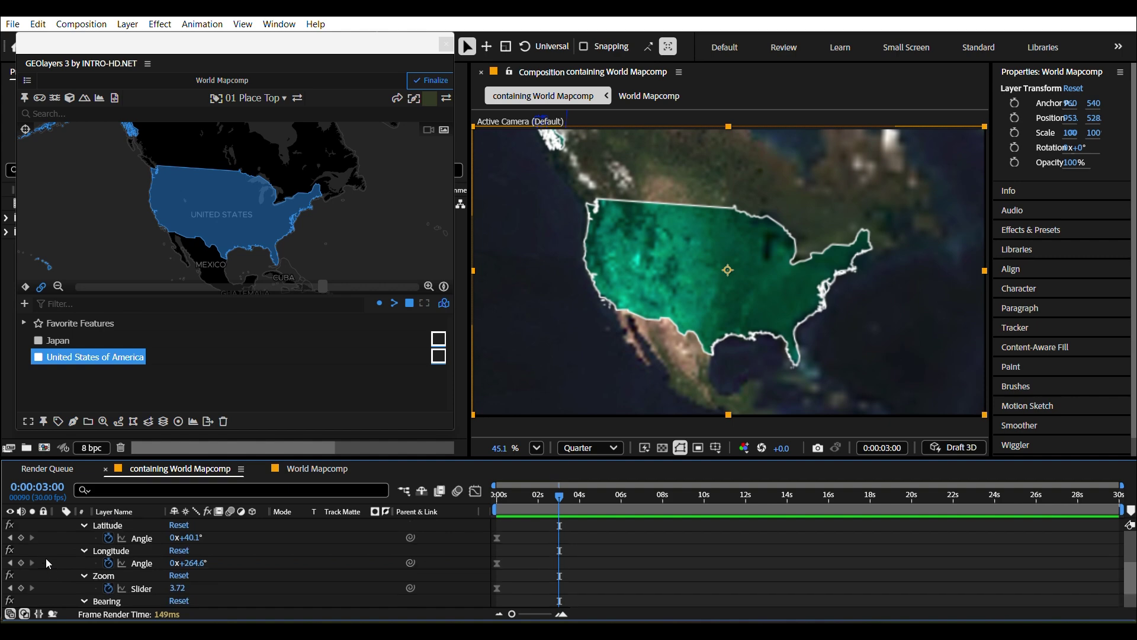
left_click(10, 537)
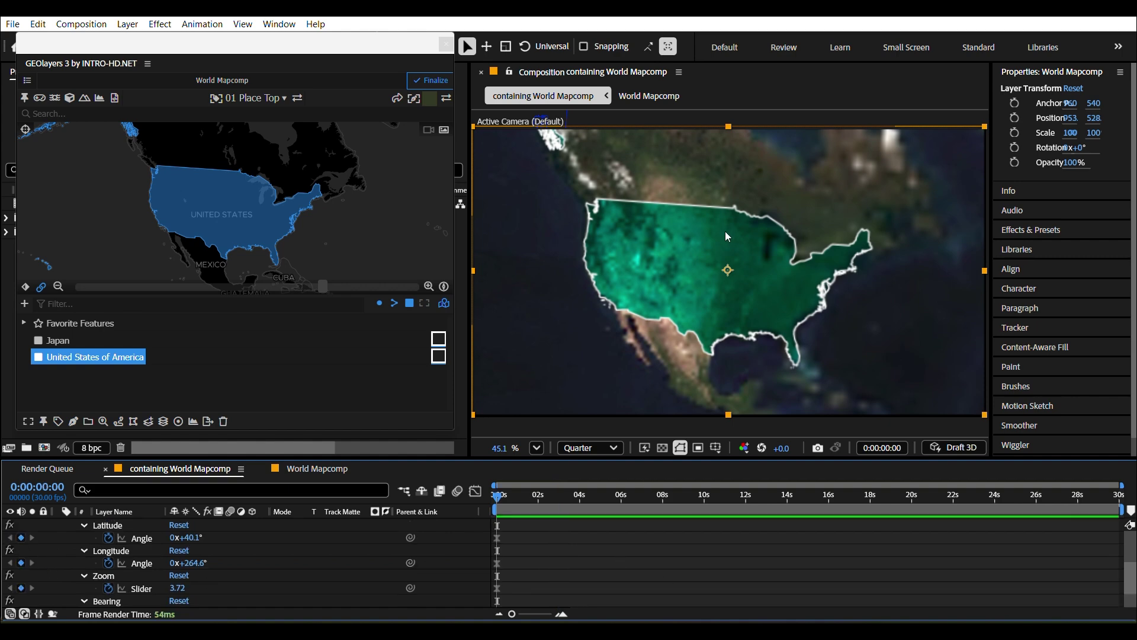
scroll(204, 220, "up", 2)
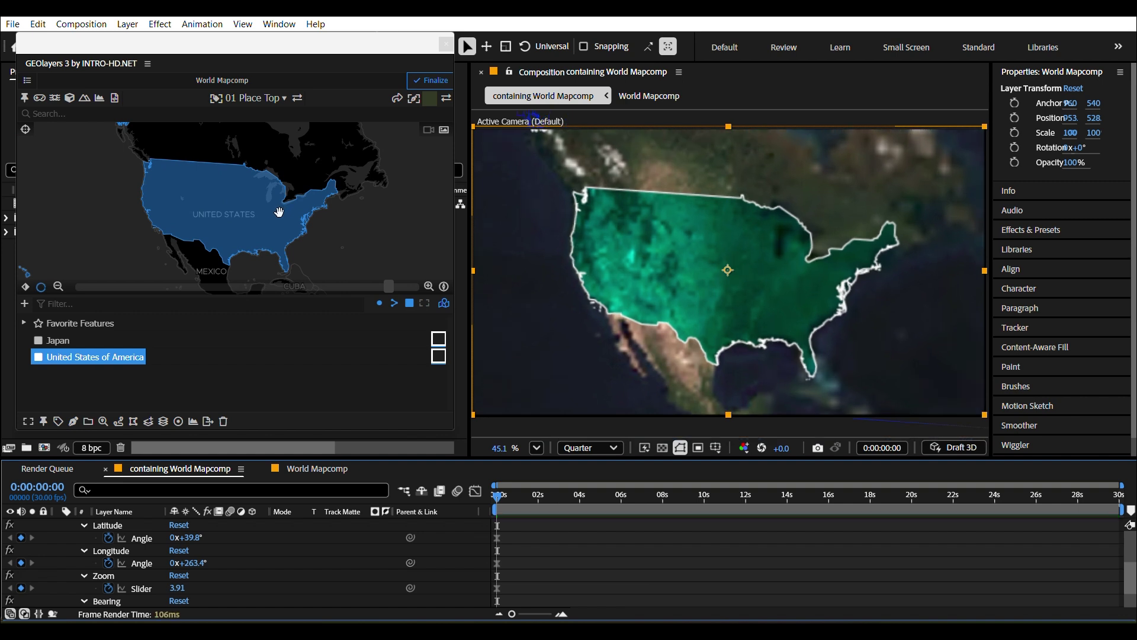
scroll(279, 212, "up", 2)
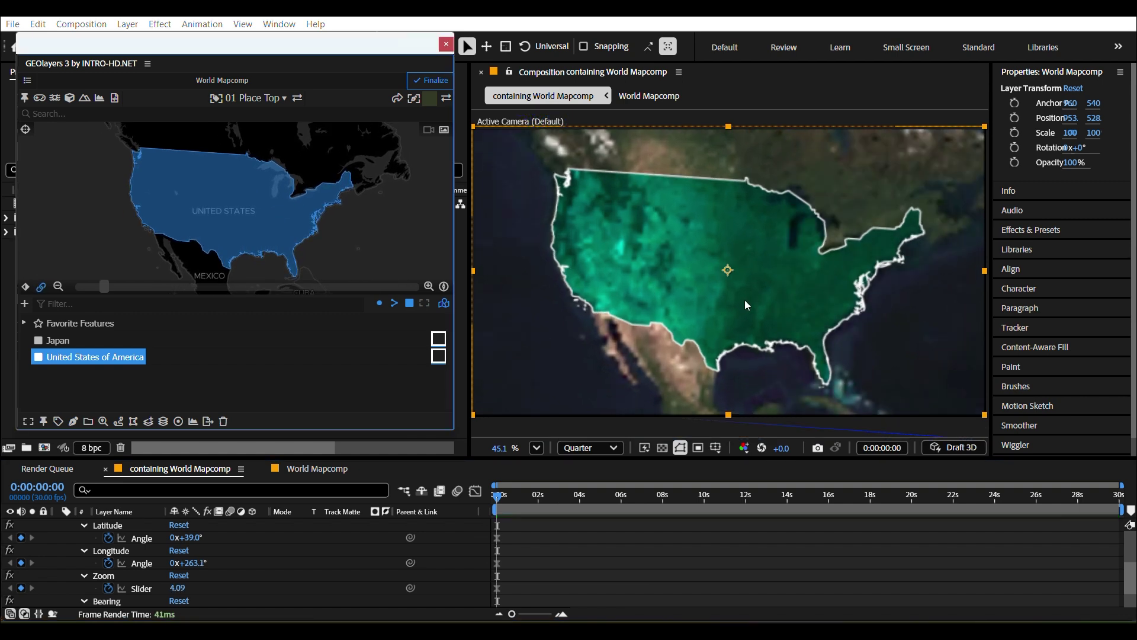
Keyframe a wider map view at 0:00:04:01 with zoom 2.21, latitude 49.7° and longitude 250.2°
left_click_drag(529, 511, 581, 508)
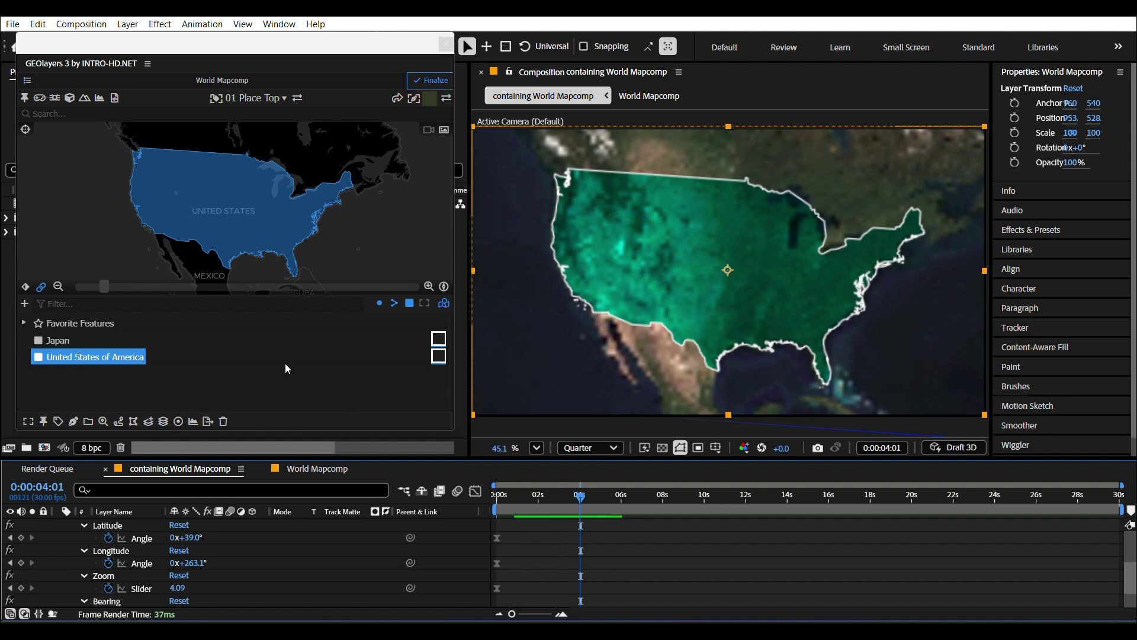
scroll(238, 200, "down", 5)
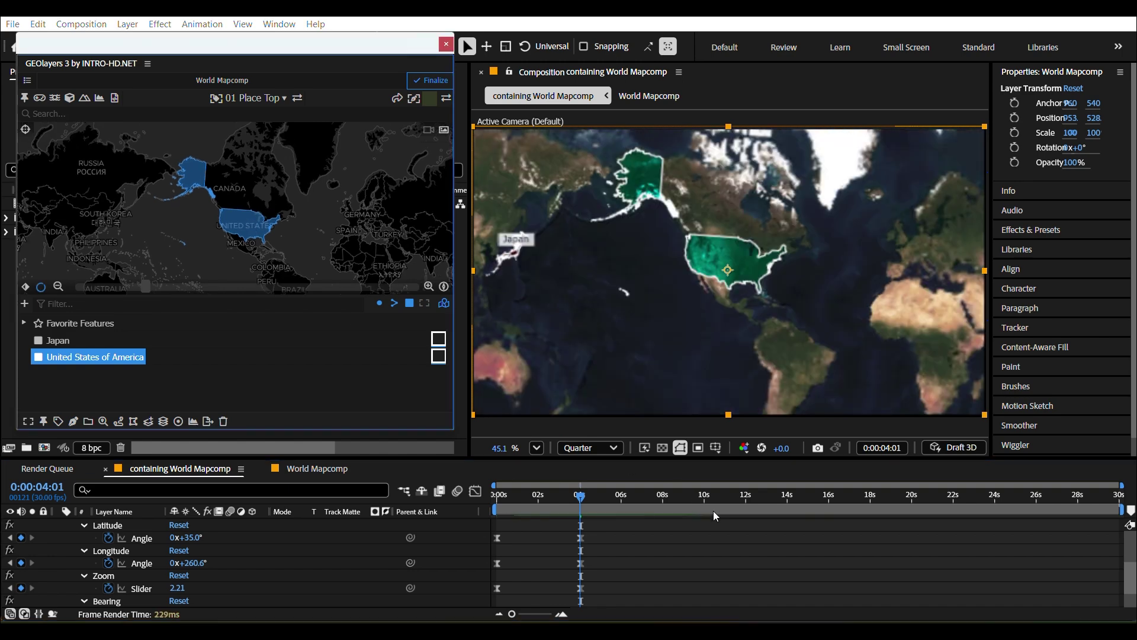
left_click(715, 545)
key("shift+Page_Down")
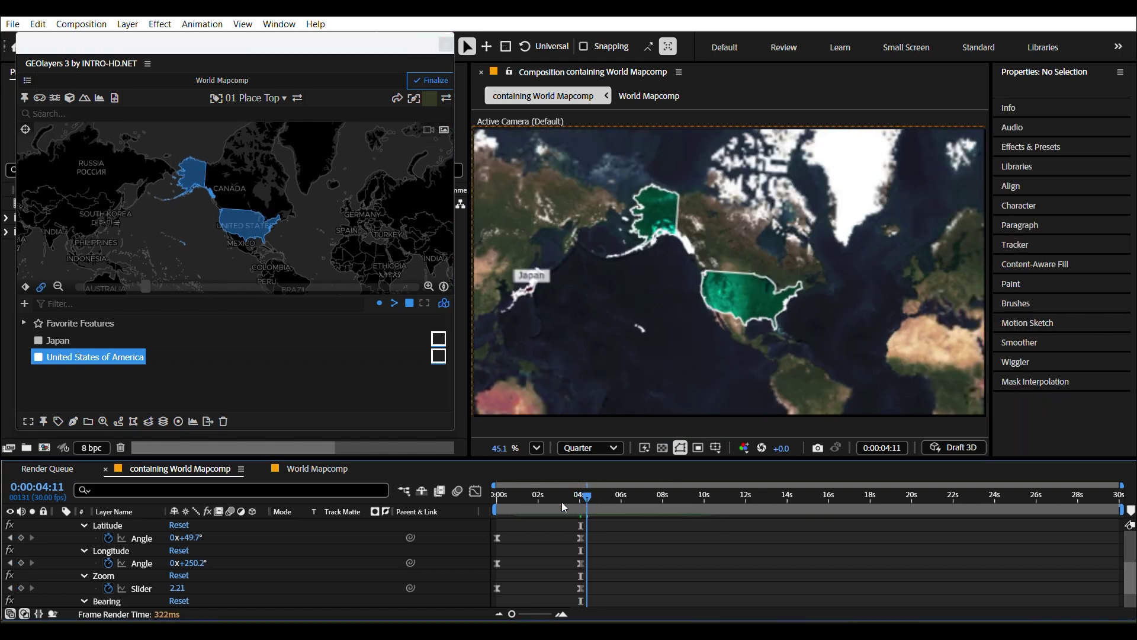
Scrub through the zoom-out from the first frame past four seconds and review the World Mapcomp keyframes
left_click_drag(562, 502, 493, 505)
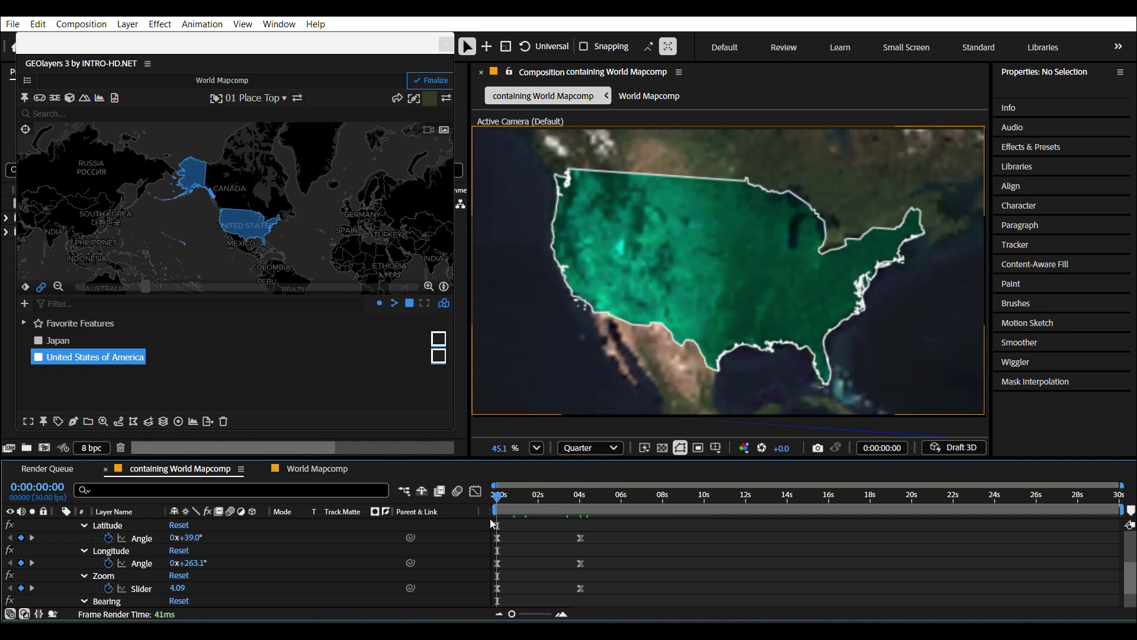
left_click(504, 500)
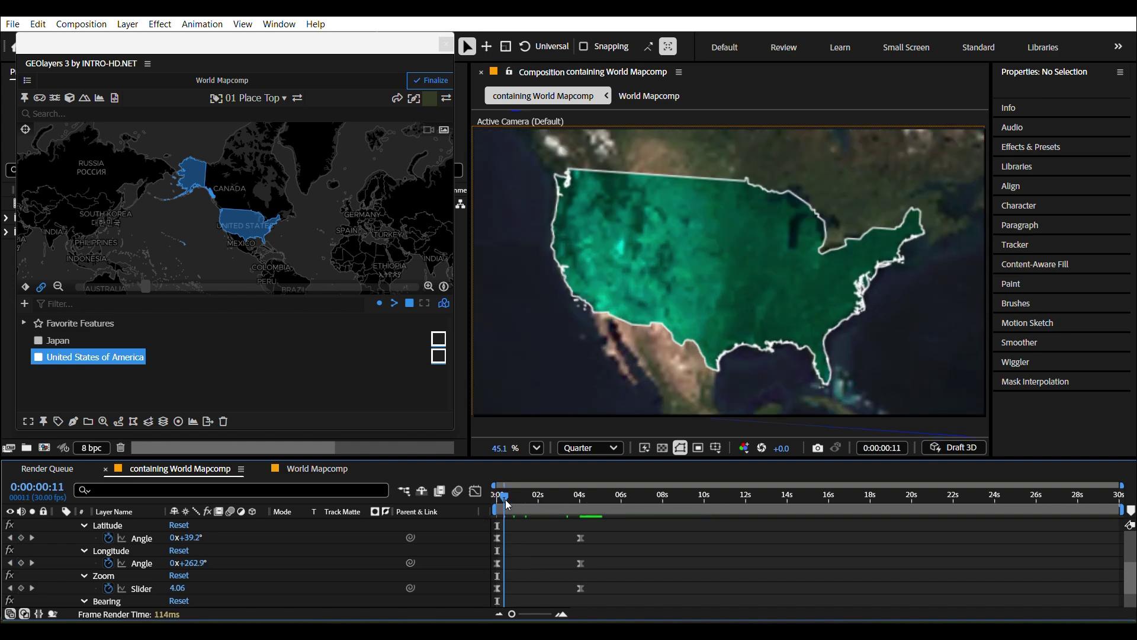
left_click_drag(505, 499, 569, 503)
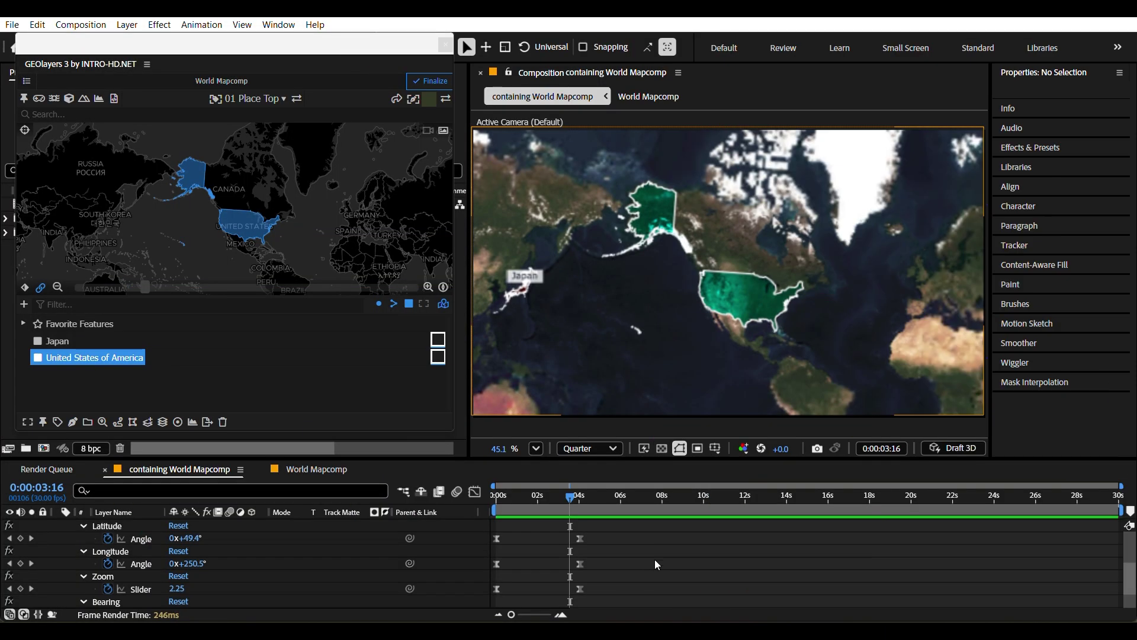
scroll(656, 561, "up", 5)
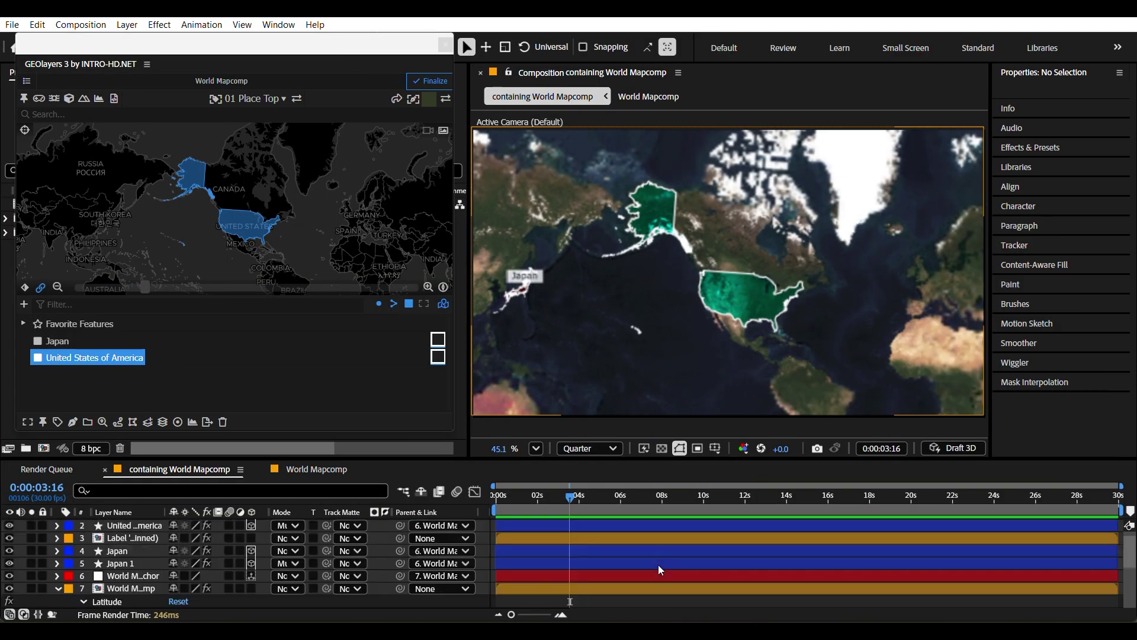
scroll(645, 539, "down", 8)
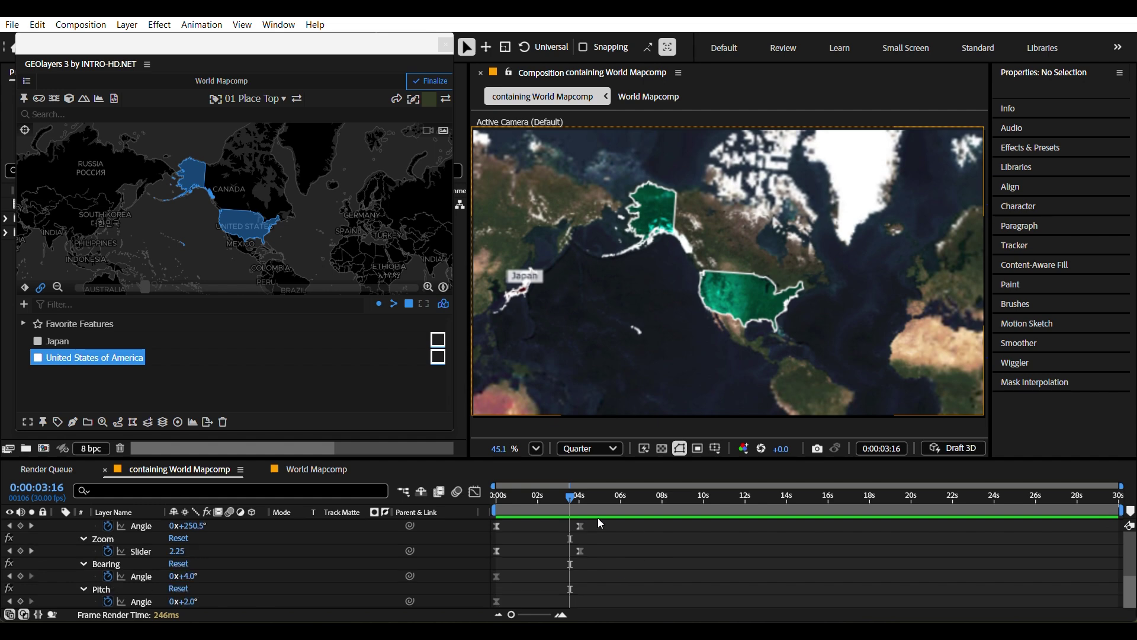
left_click_drag(570, 496, 586, 541)
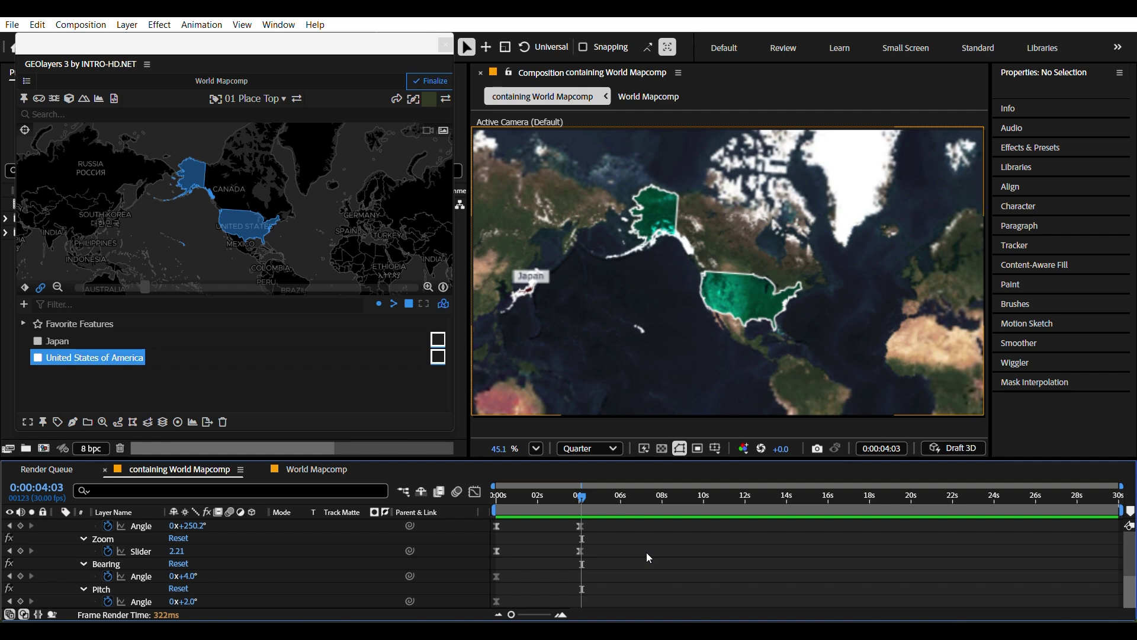
scroll(640, 577, "up", 3)
scroll(640, 577, "down", 3)
Keyframe a tilted map view at 0:00:06:17 with zoom 2.77, latitude 48.0°, longitude 253.9°, bearing -9.6° and pitch 21.0°
left_click(553, 503)
left_click_drag(514, 504, 633, 524)
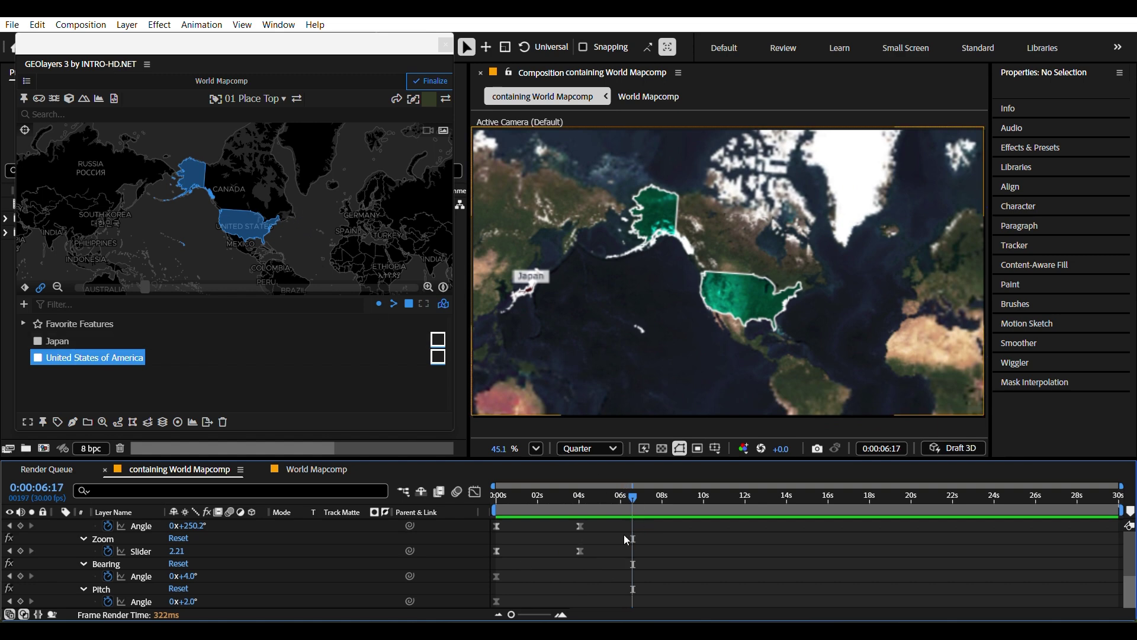
left_click(322, 219)
left_click_drag(322, 219, 336, 188)
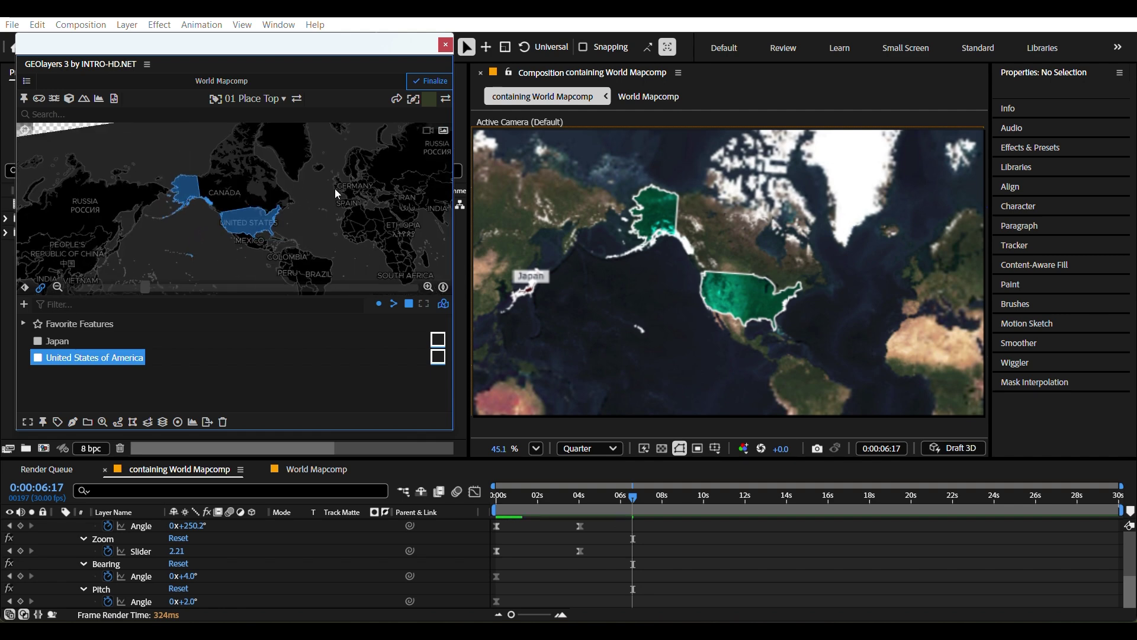
scroll(324, 222, "up", 3)
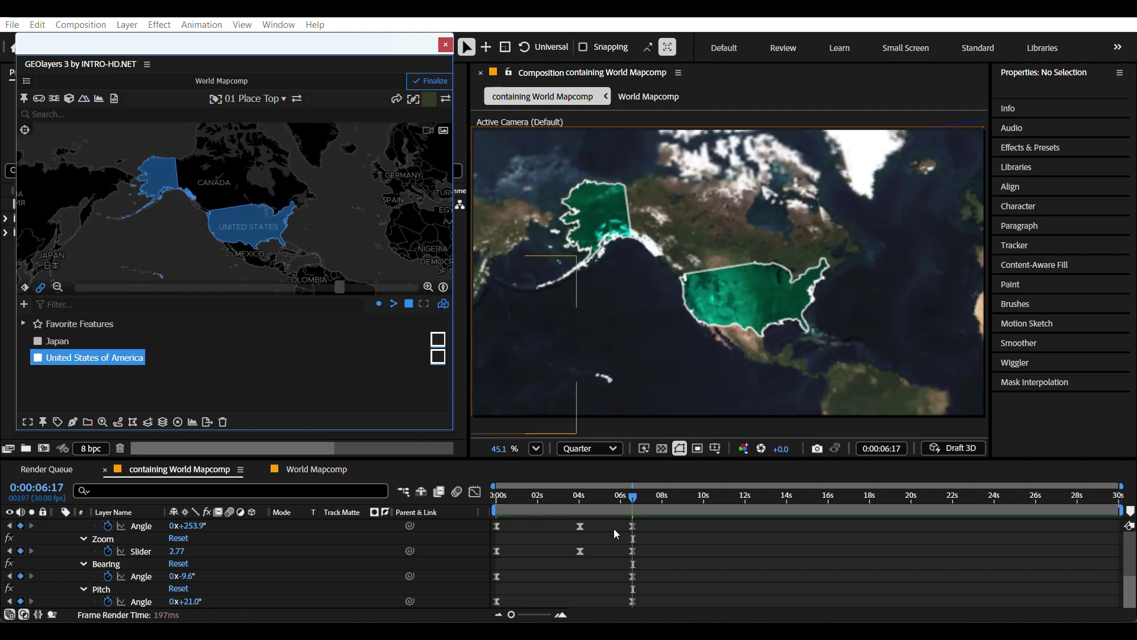
Preview the camera animation from the first frame and scrub through it to 0:00:06:19
left_click(618, 499)
left_click_drag(550, 505, 497, 509)
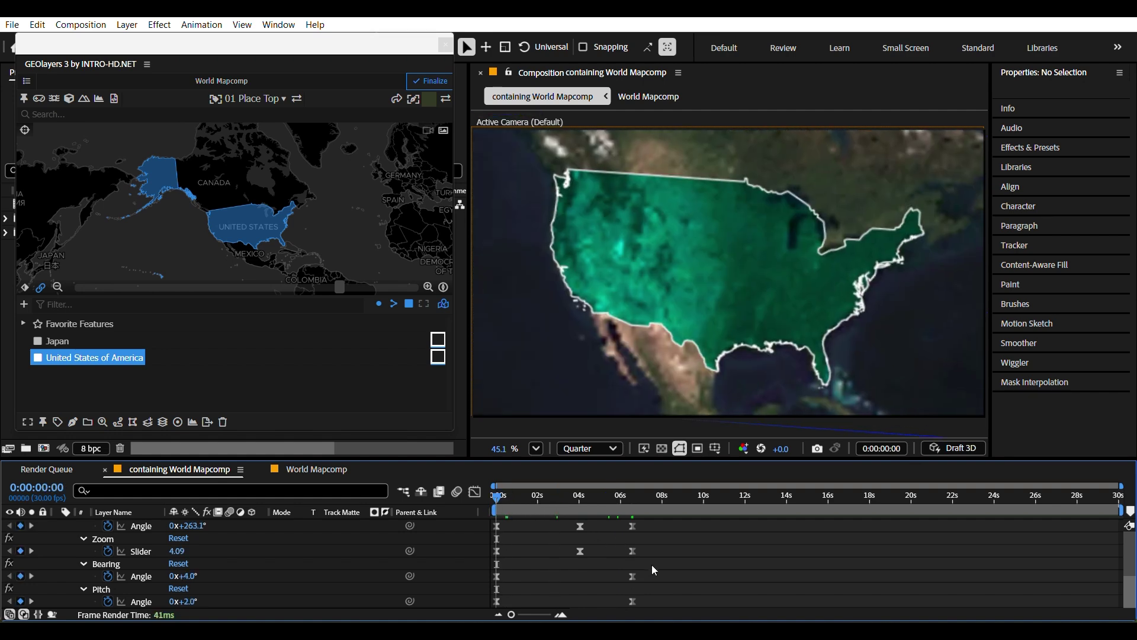
key("space")
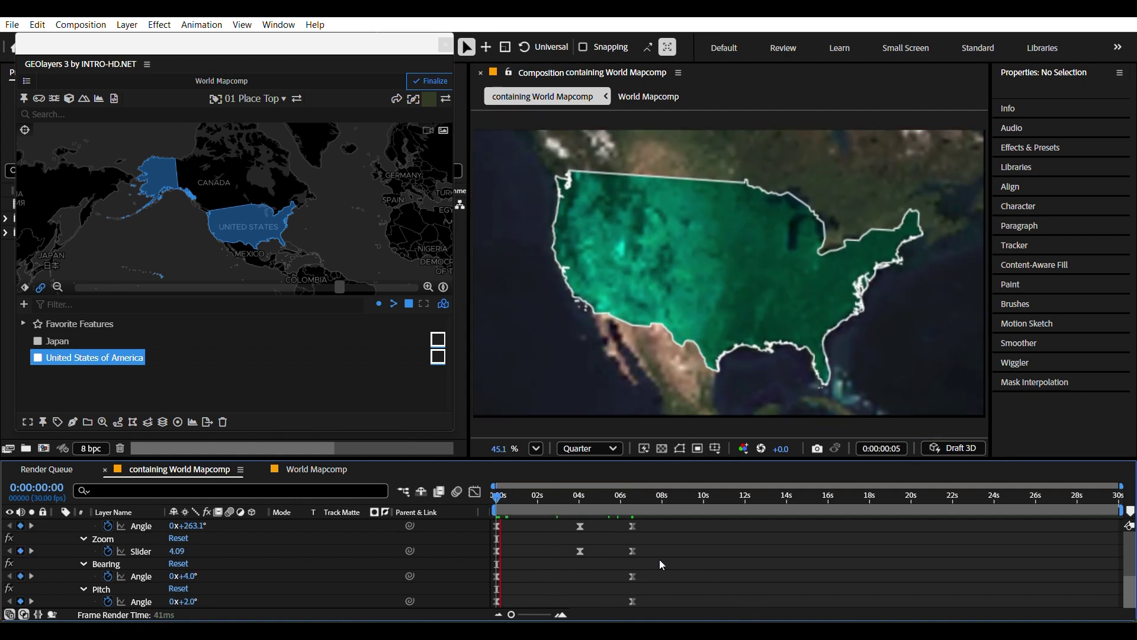
left_click_drag(503, 509, 633, 512)
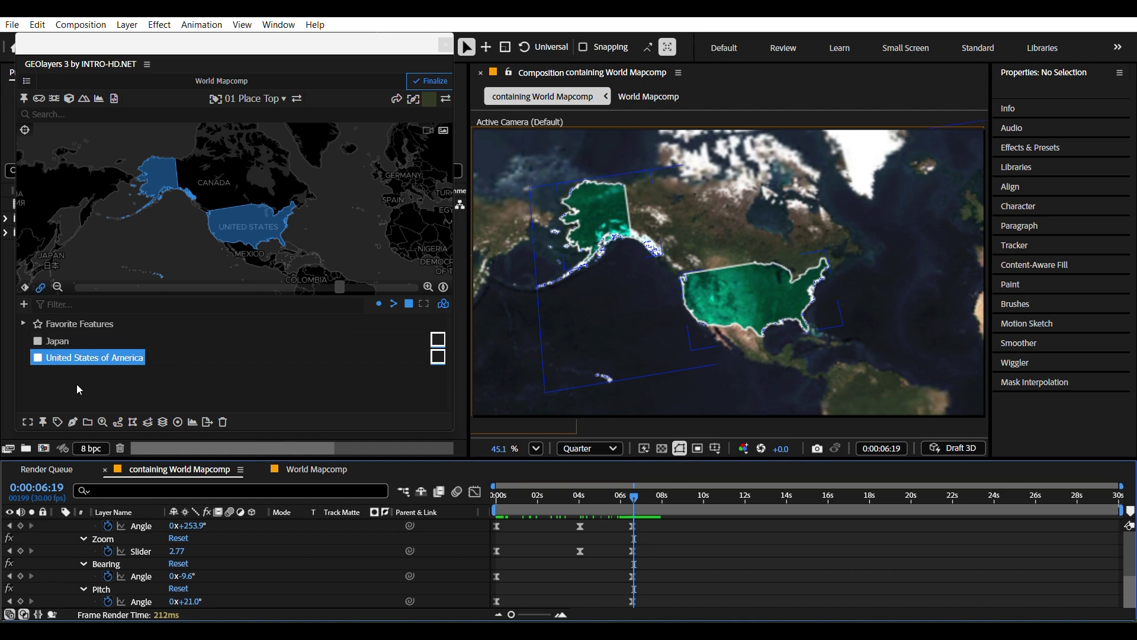
Show the label options for the United States feature and collapse the World Mapcomp layer's keyframed properties
left_click(58, 422)
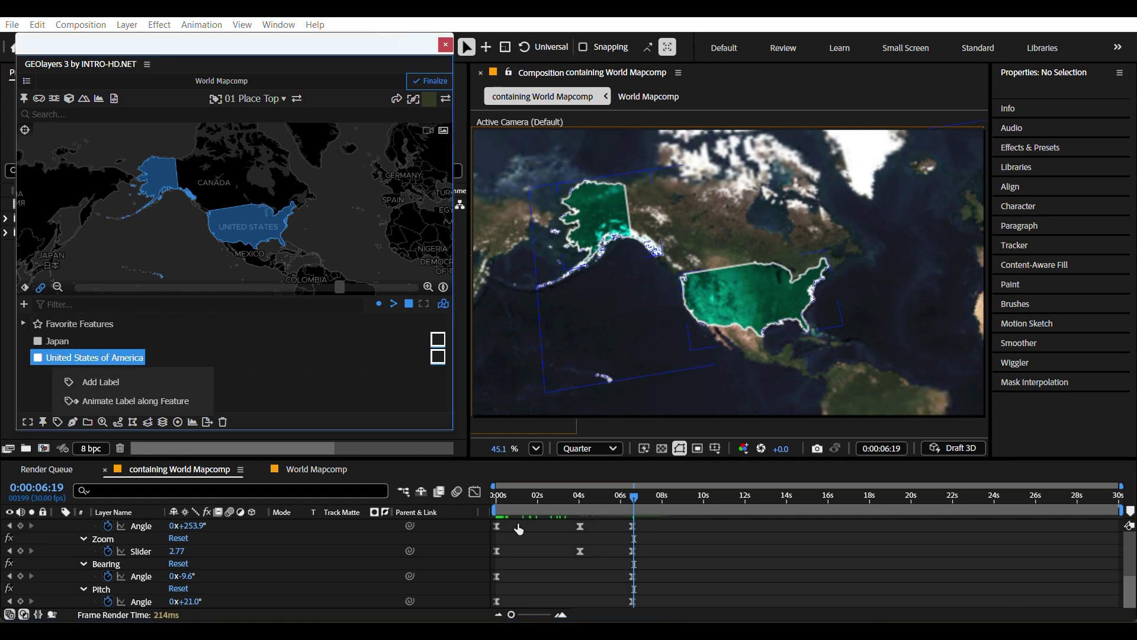
scroll(750, 550, "up", 5)
scroll(751, 550, "up", 2)
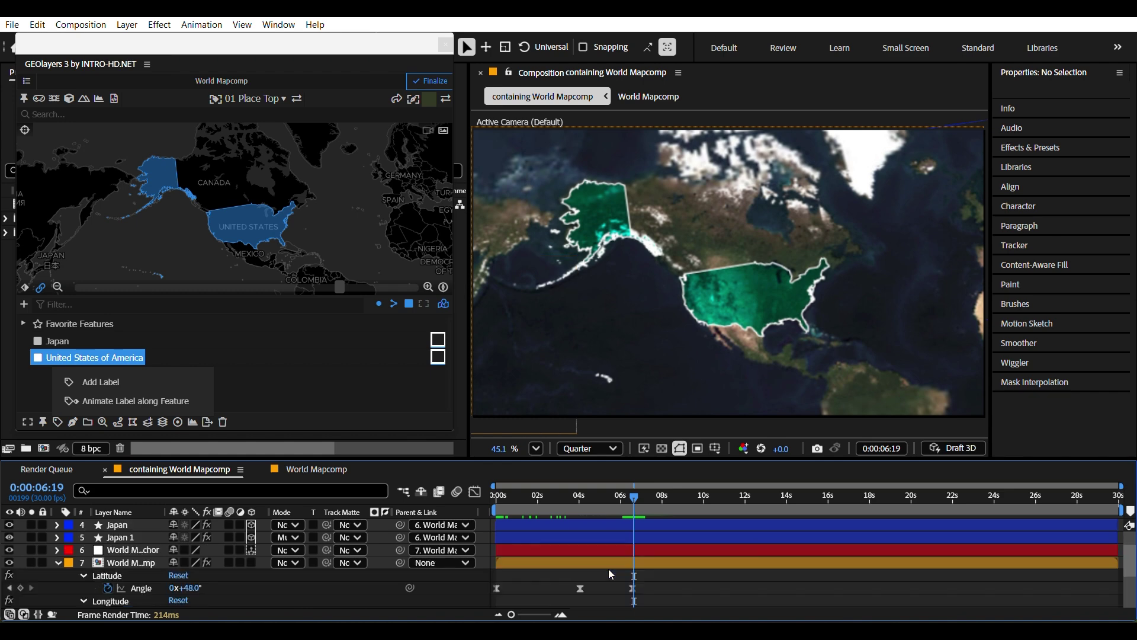
scroll(95, 557, "down", 5)
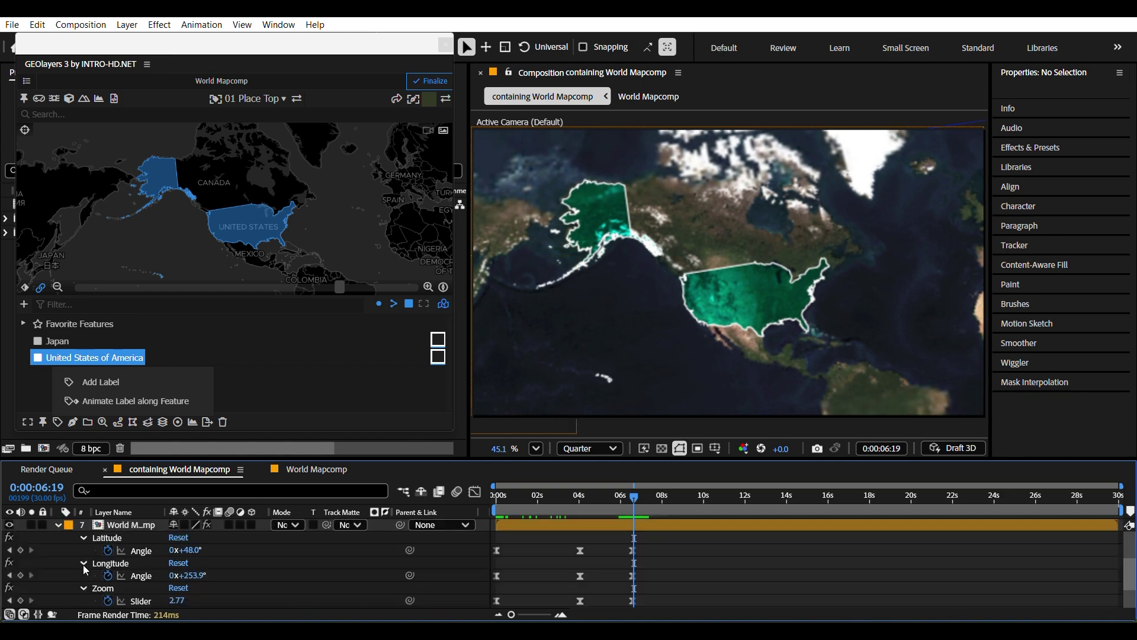
left_click(56, 526)
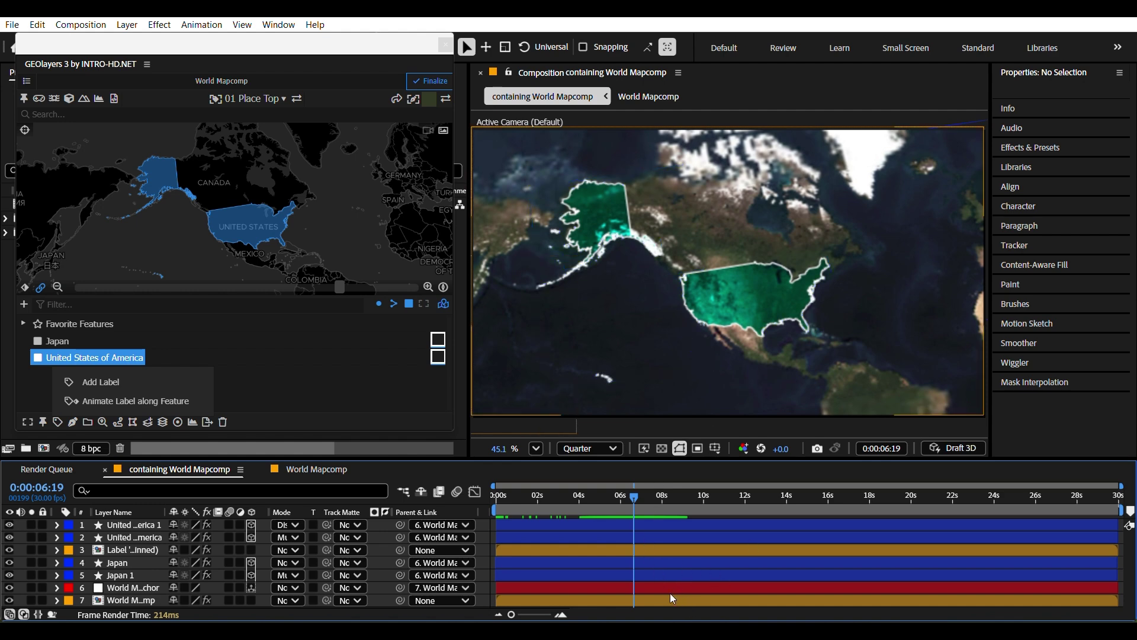
Delete both United States shape layers, the label layer and both Japan shape layers, keeping only the World Mapcomp and its anchor
left_click(639, 522)
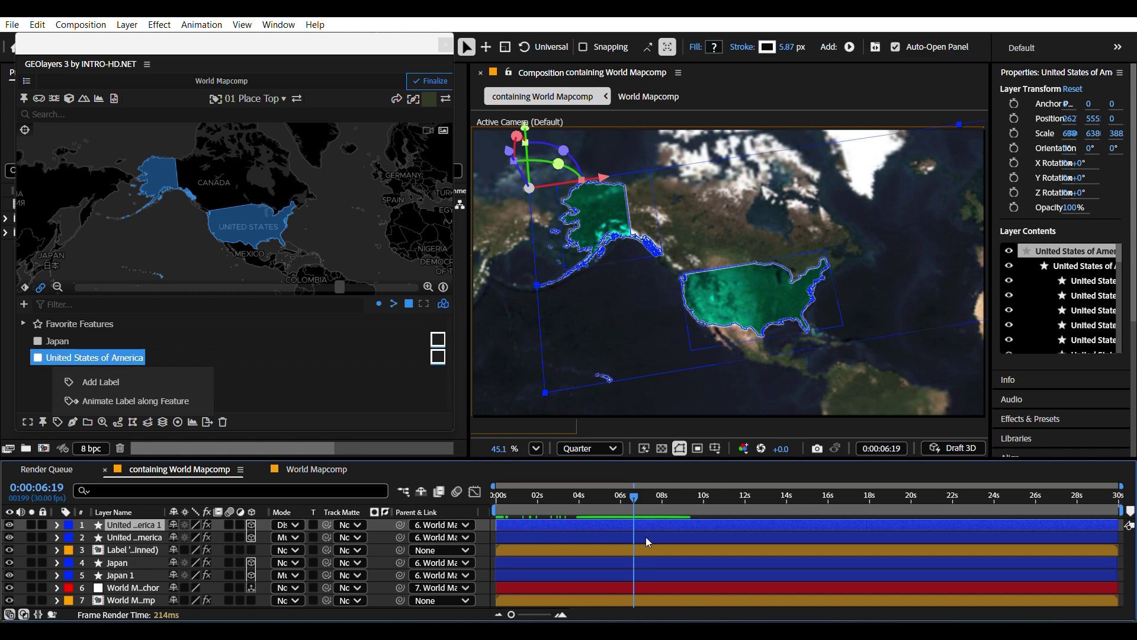
key("Delete")
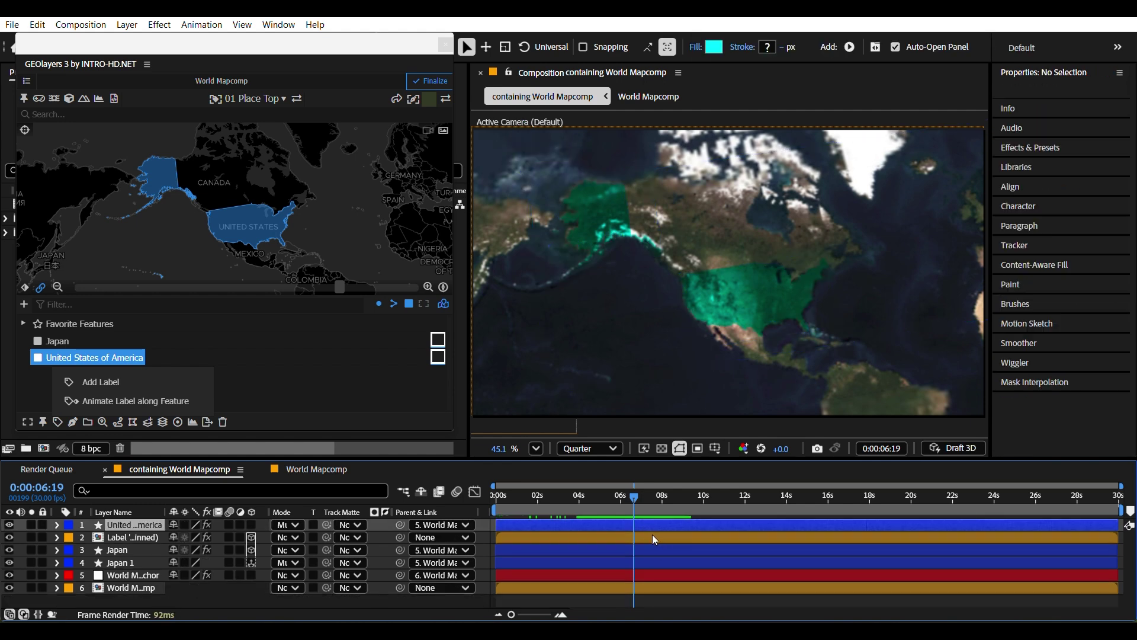
key("Delete")
left_click(644, 522)
key("Delete")
left_click(648, 533)
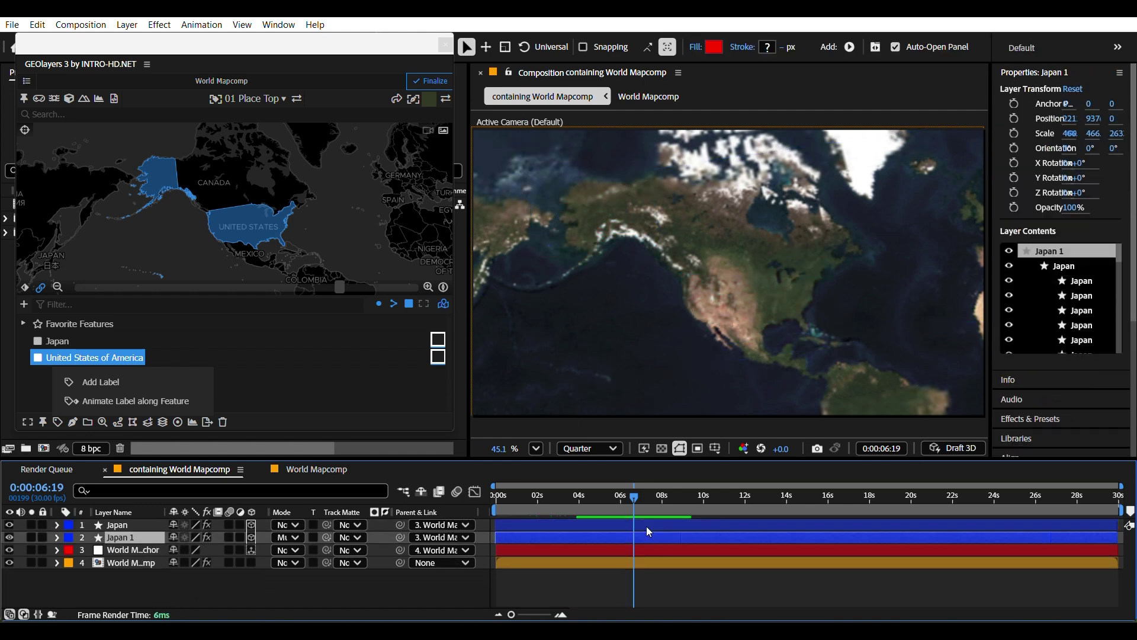
key("Delete")
left_click(647, 526)
key("Delete")
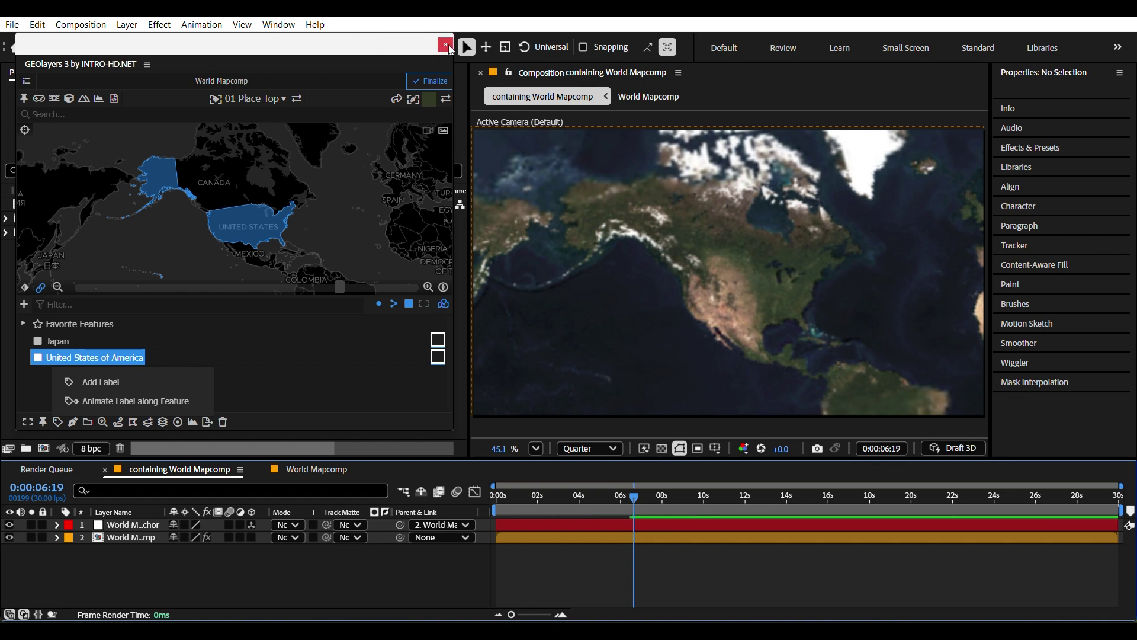
Close the GEOlayers 3 window and purge all memory and disk cache
left_click(446, 45)
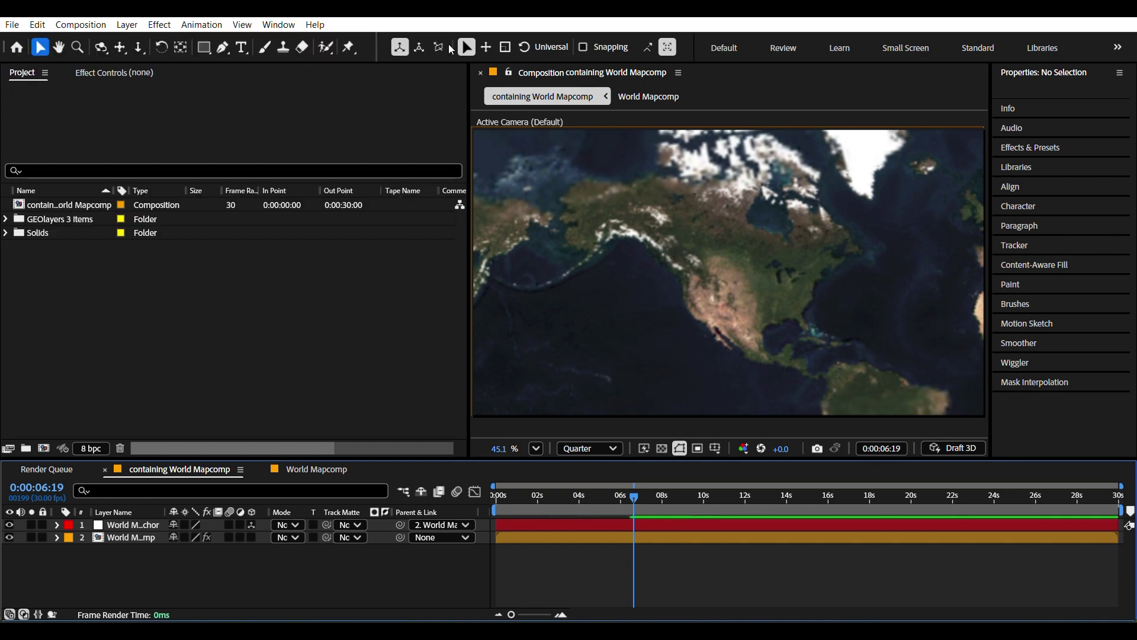
left_click(38, 28)
mouse_move(66, 376)
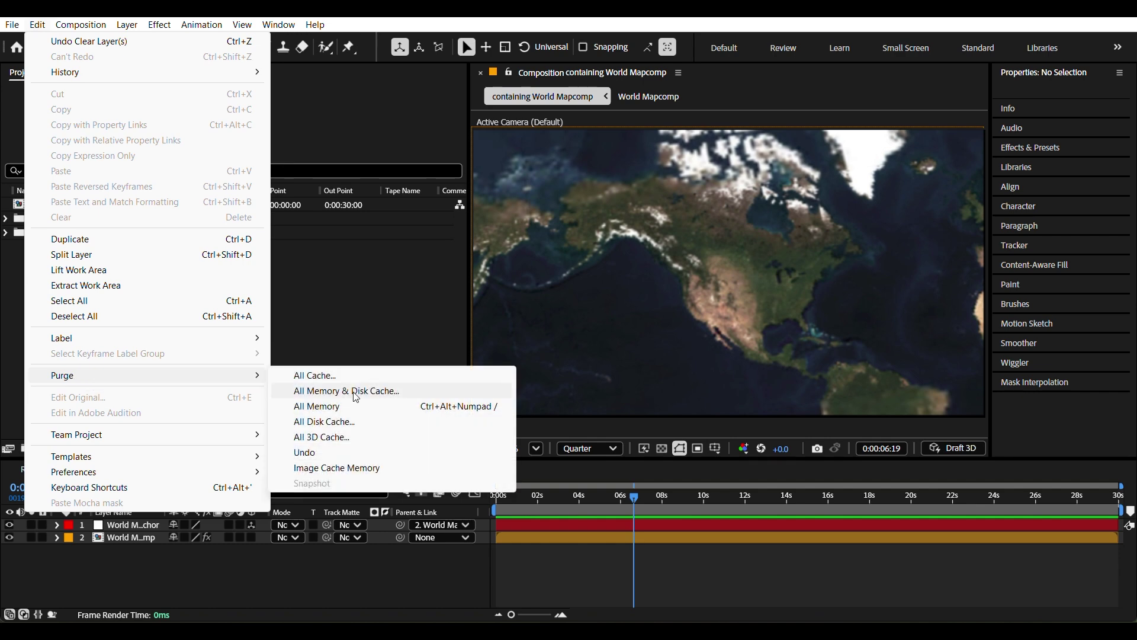
left_click(356, 397)
left_click(628, 342)
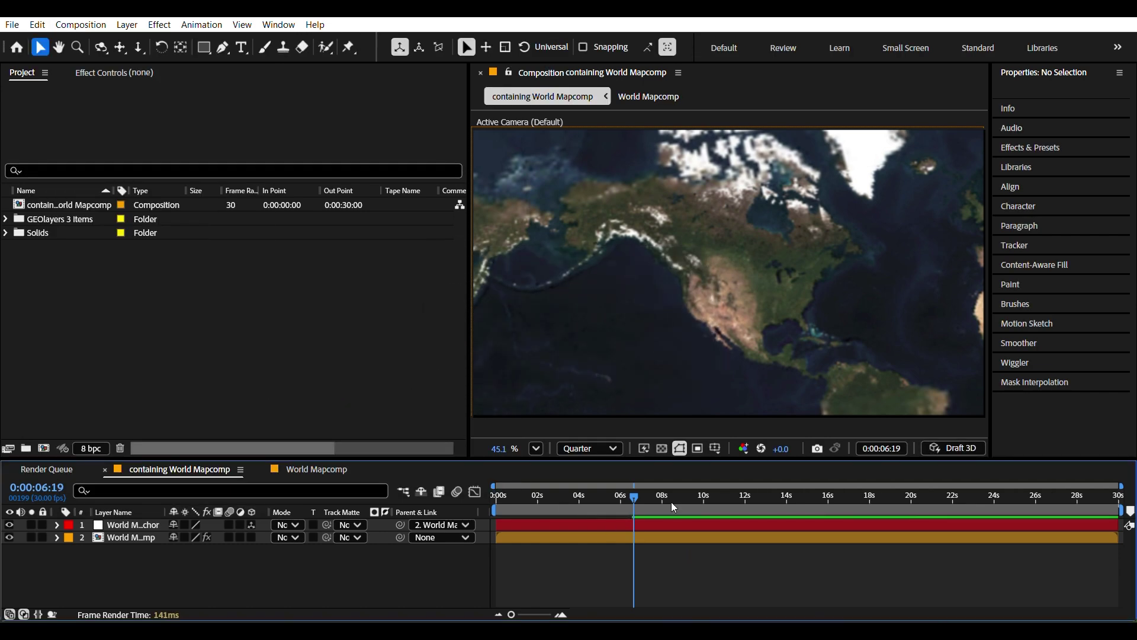
Reopen the GEOlayers 3 extension, inspect its list of mapcomps, and close the extension window
left_click(279, 24)
mouse_move(337, 118)
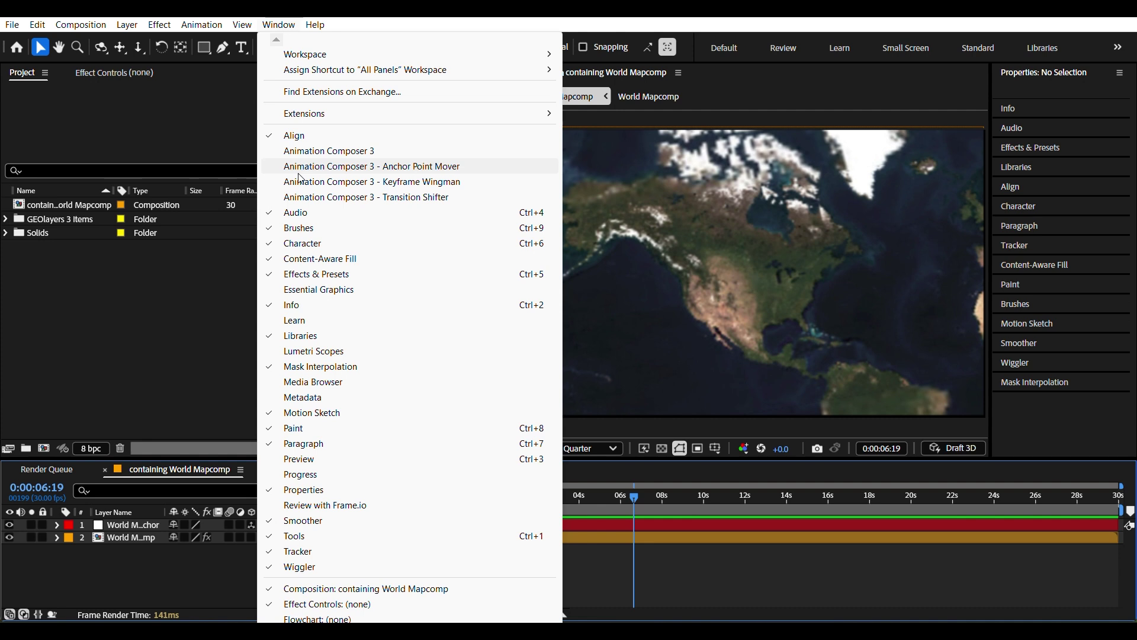
mouse_move(379, 120)
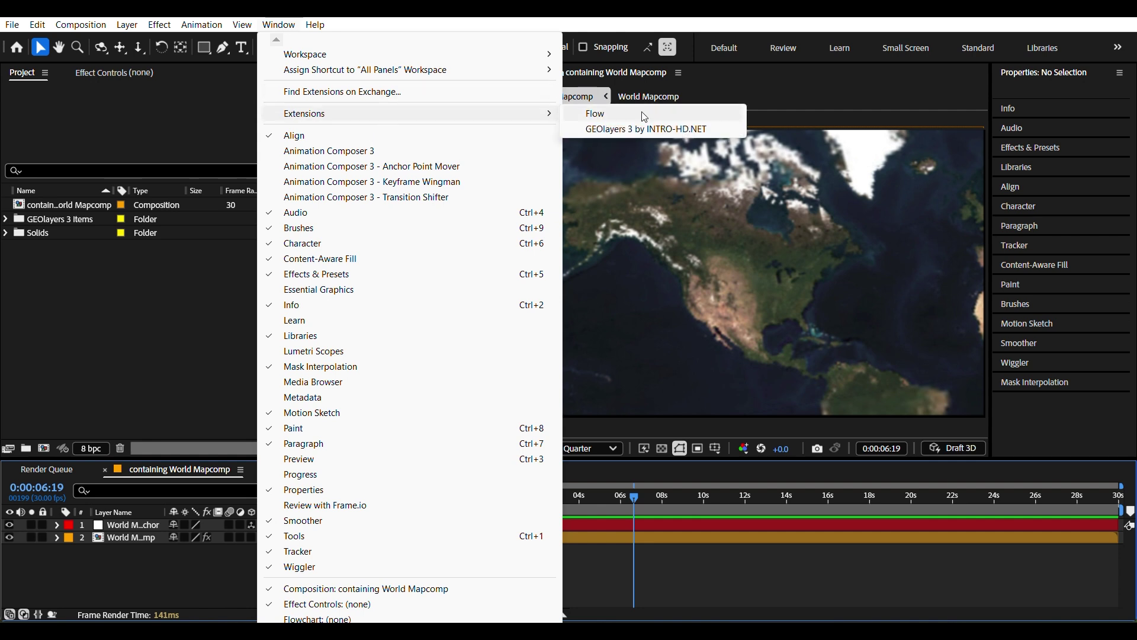
left_click(636, 129)
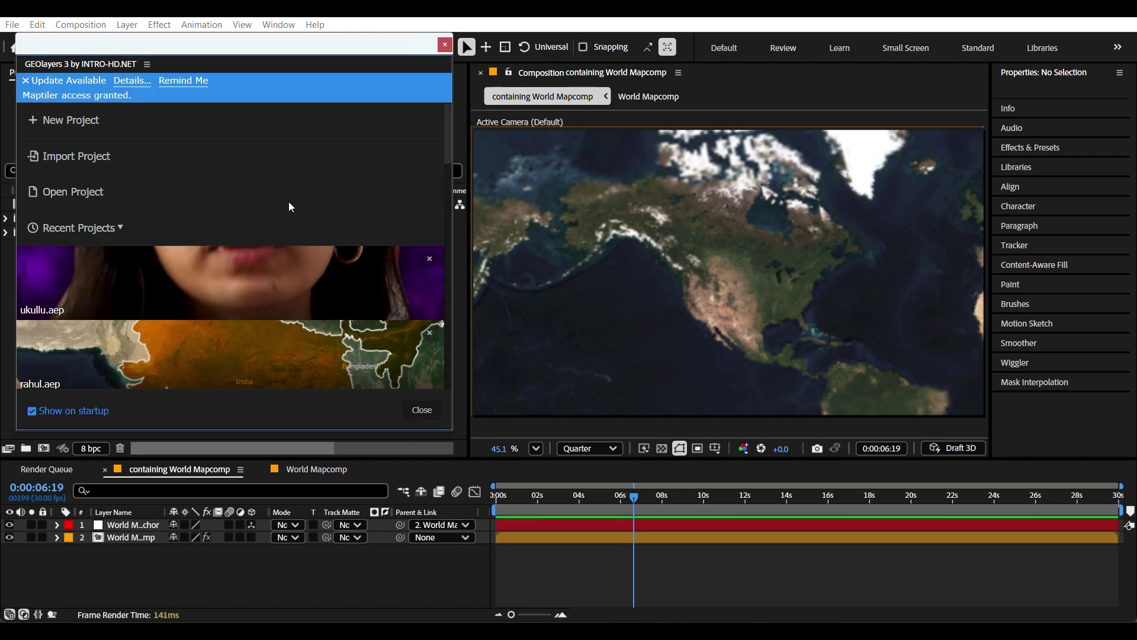
left_click(430, 418)
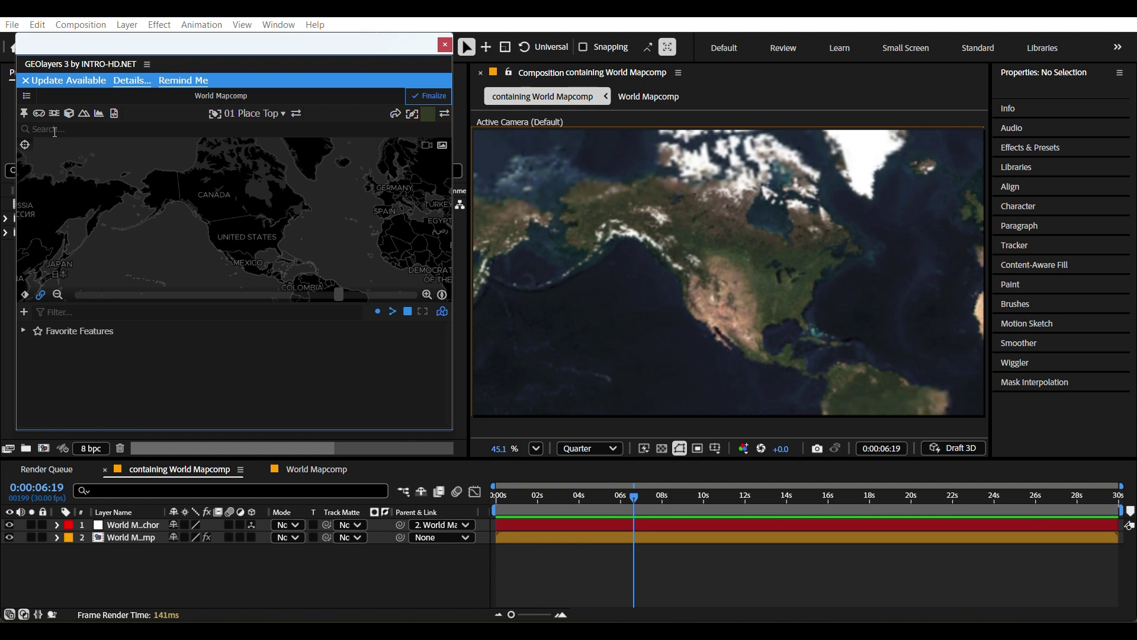
left_click(27, 96)
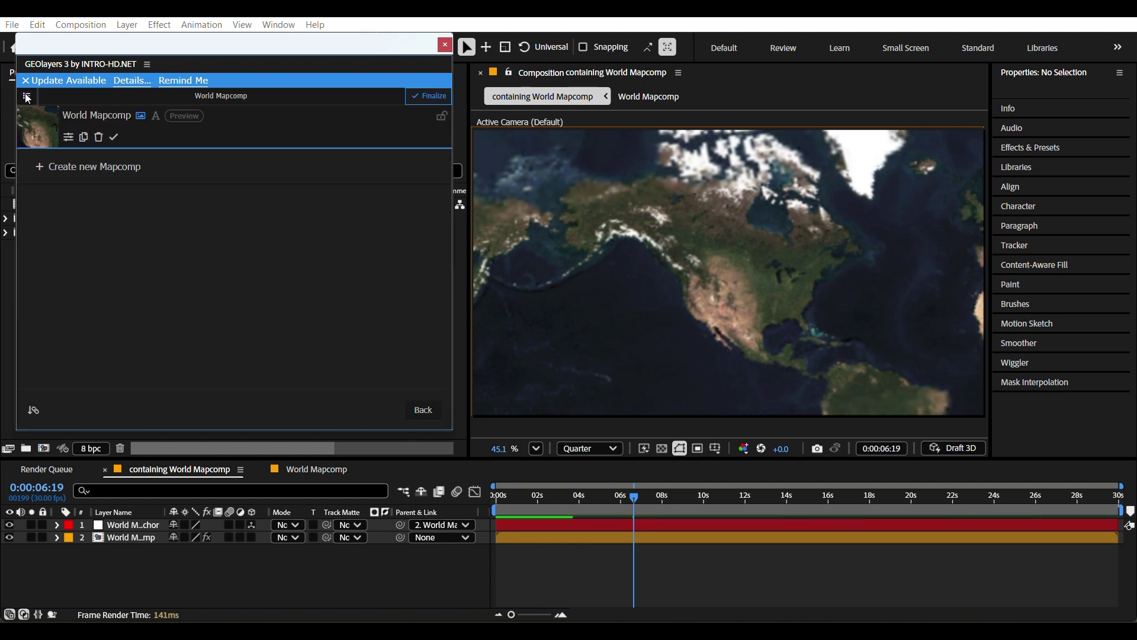
left_click(27, 96)
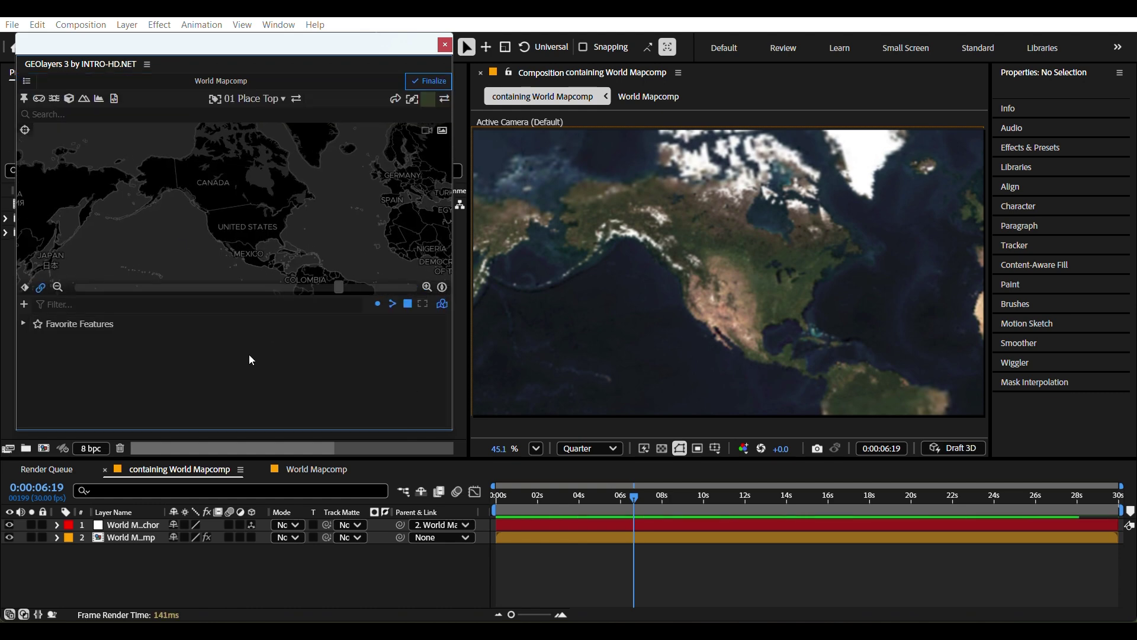
left_click(445, 45)
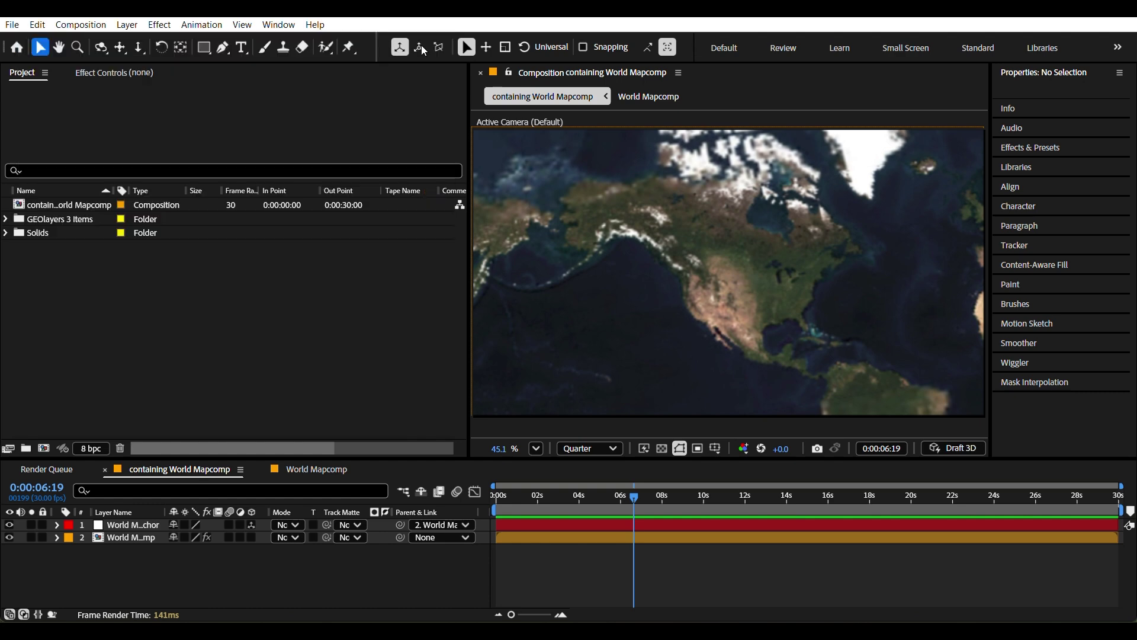
Launch GEOlayers 3 past its start screen, shift the map view slightly east, and close the extension window
left_click(278, 24)
mouse_move(347, 116)
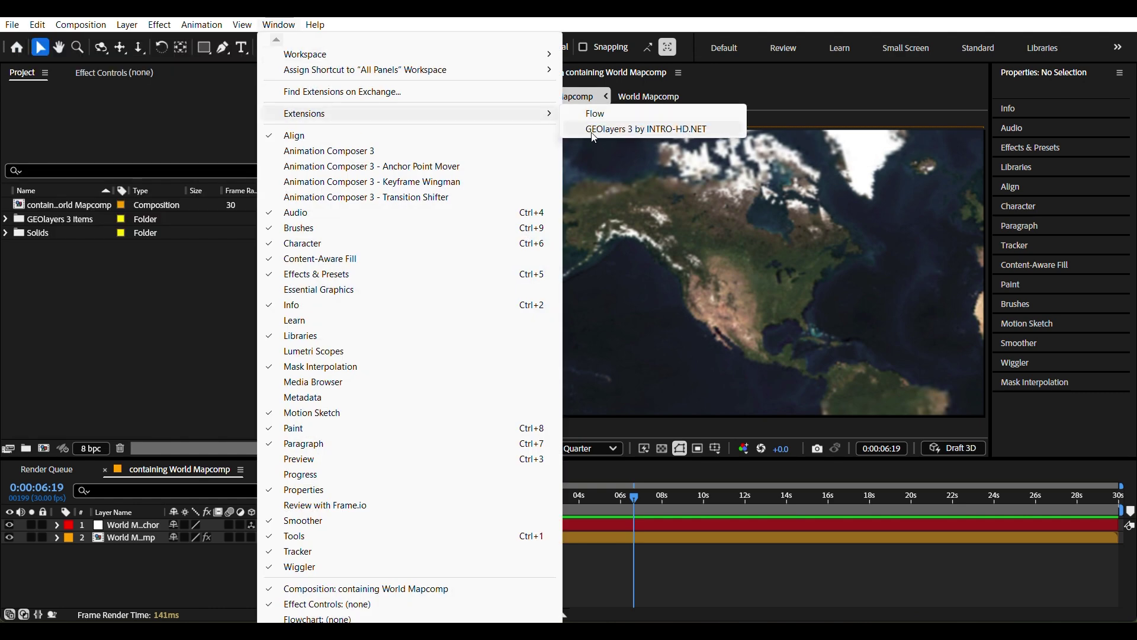
left_click(640, 128)
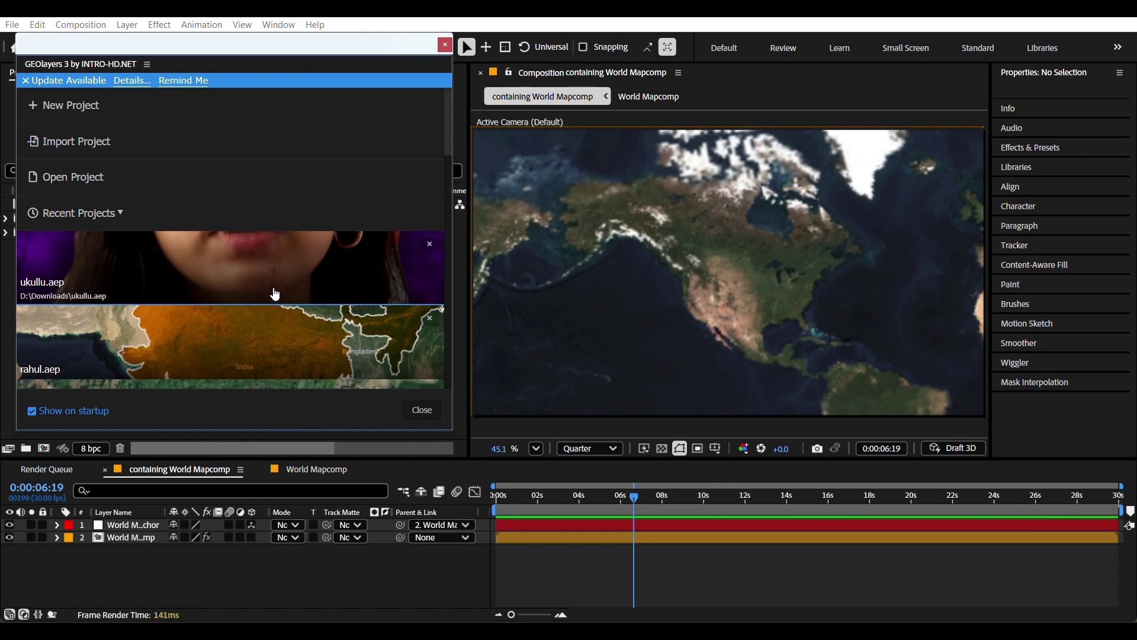
left_click(434, 416)
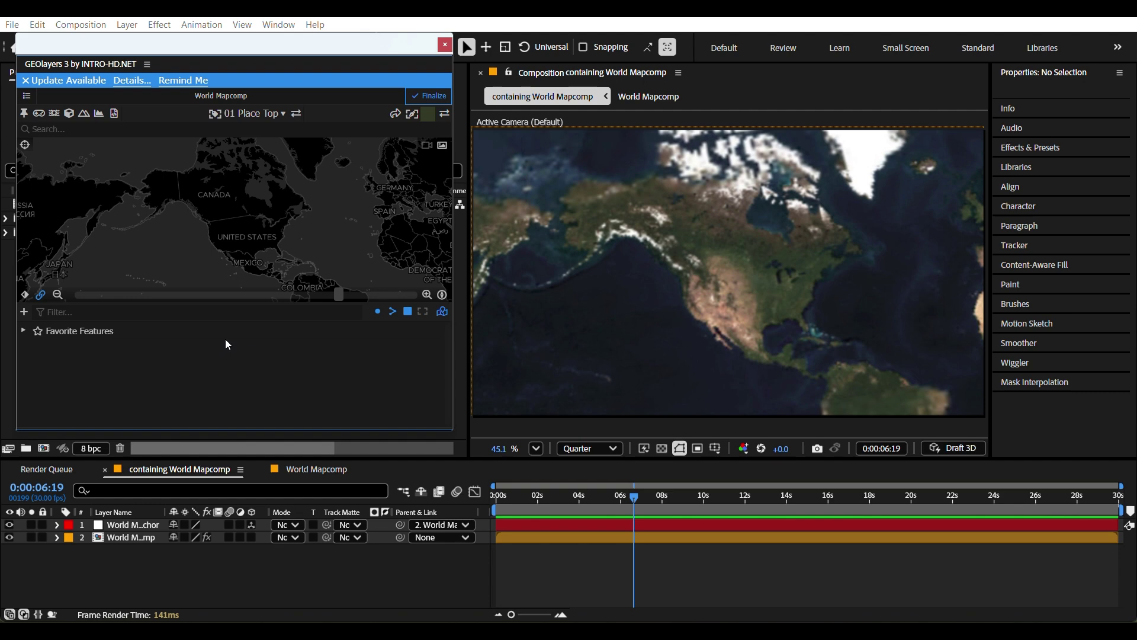
mouse_move(320, 219)
left_mouse_down()
mouse_move(293, 234)
mouse_move(334, 220)
mouse_move(318, 218)
left_mouse_up()
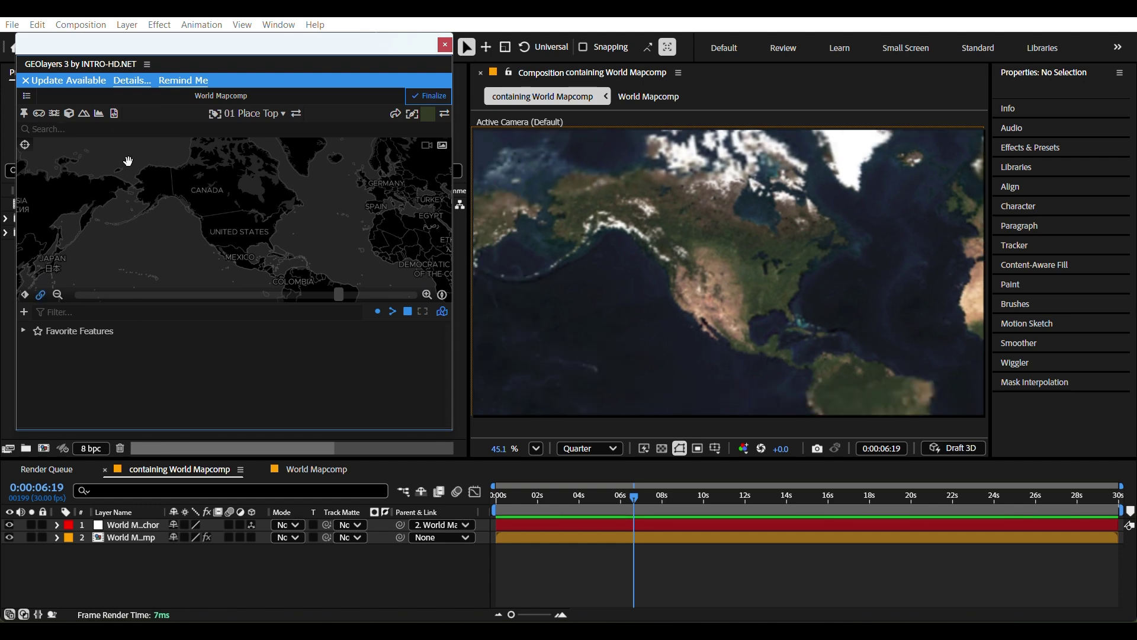
left_click(444, 45)
Bring GEOlayers 3 back up, dismiss its recent projects screen and pan the map east toward the Atlantic
left_click(279, 24)
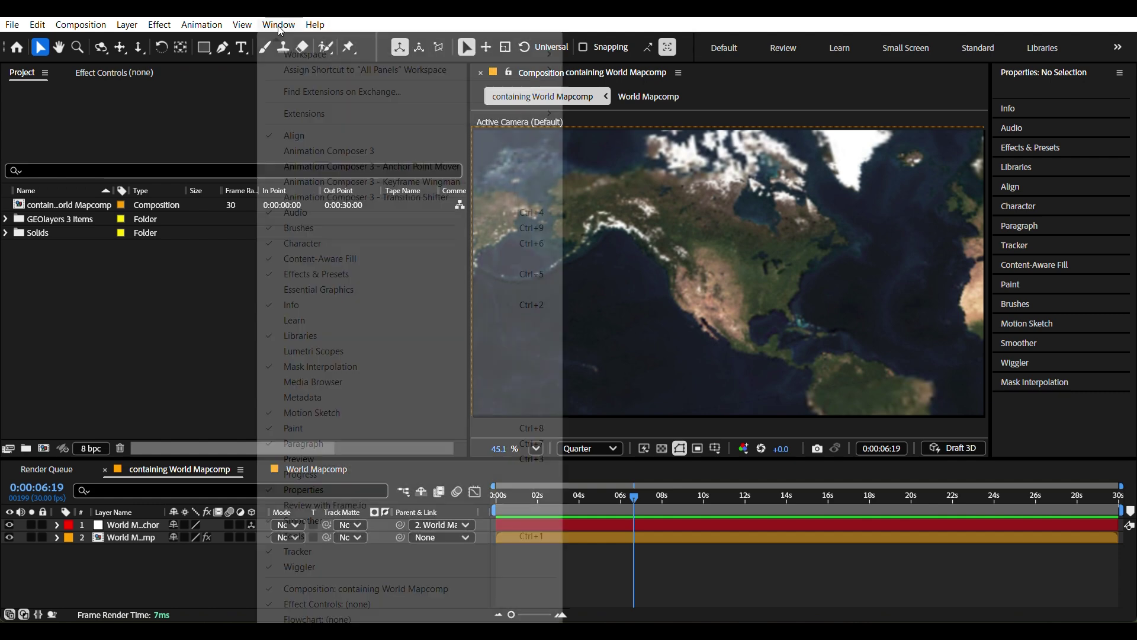
mouse_move(368, 113)
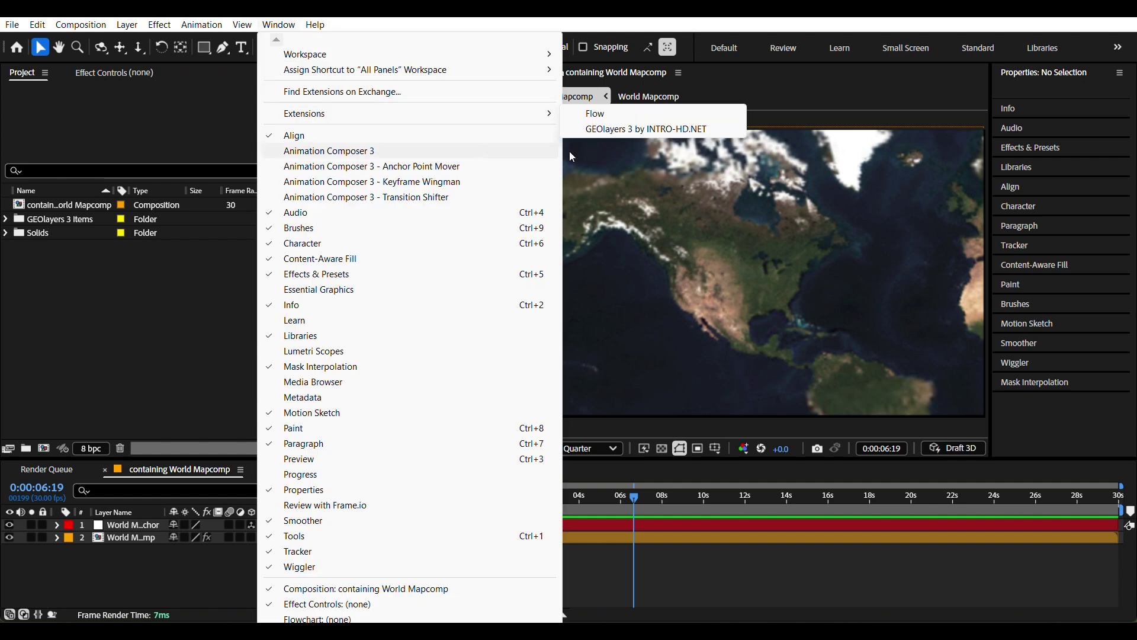
left_click(603, 126)
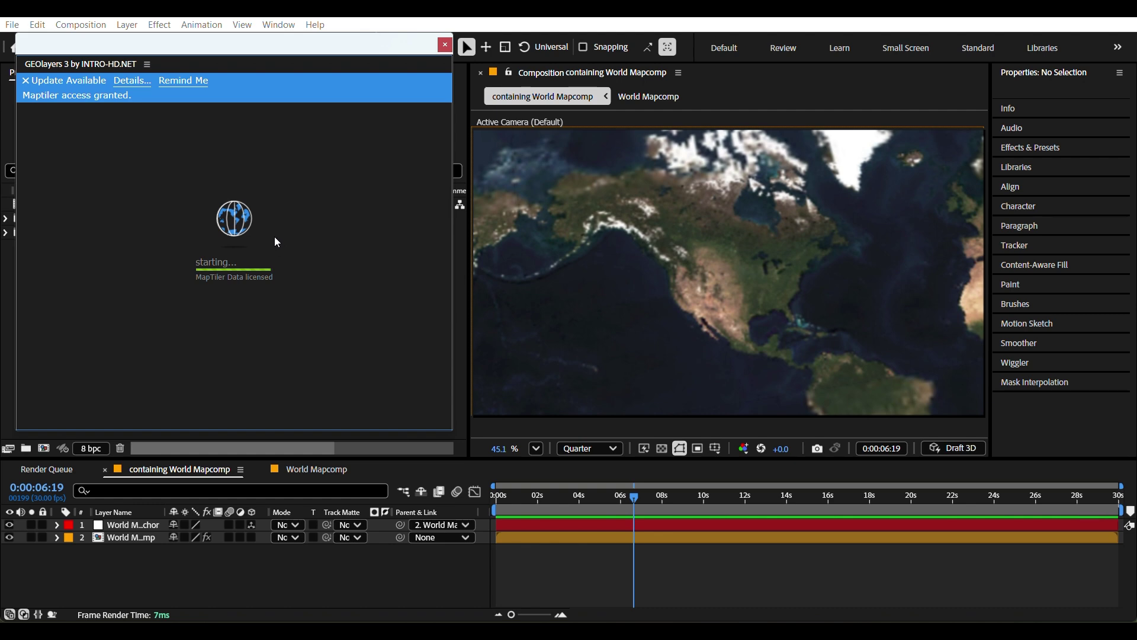
scroll(170, 279, "down", 4)
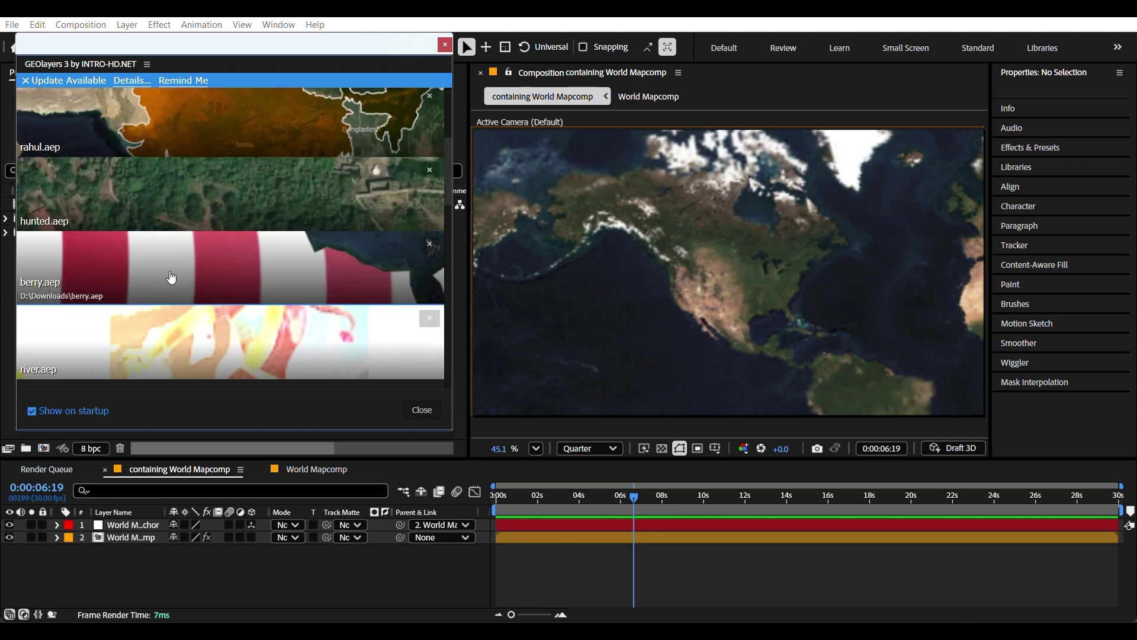
scroll(337, 254, "up", 4)
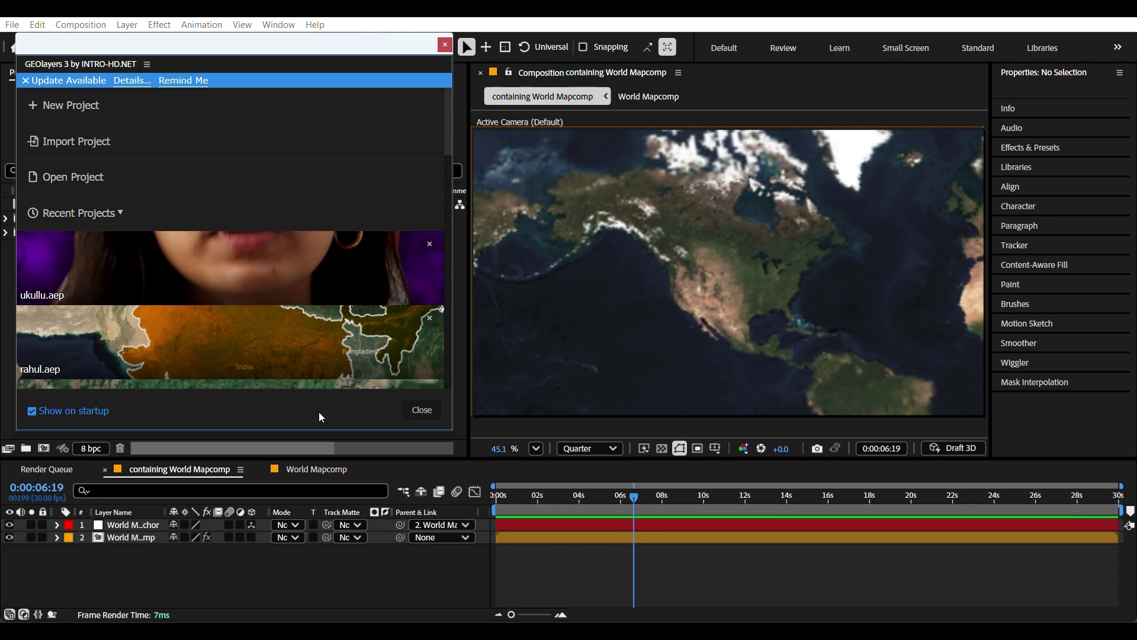
left_click(427, 413)
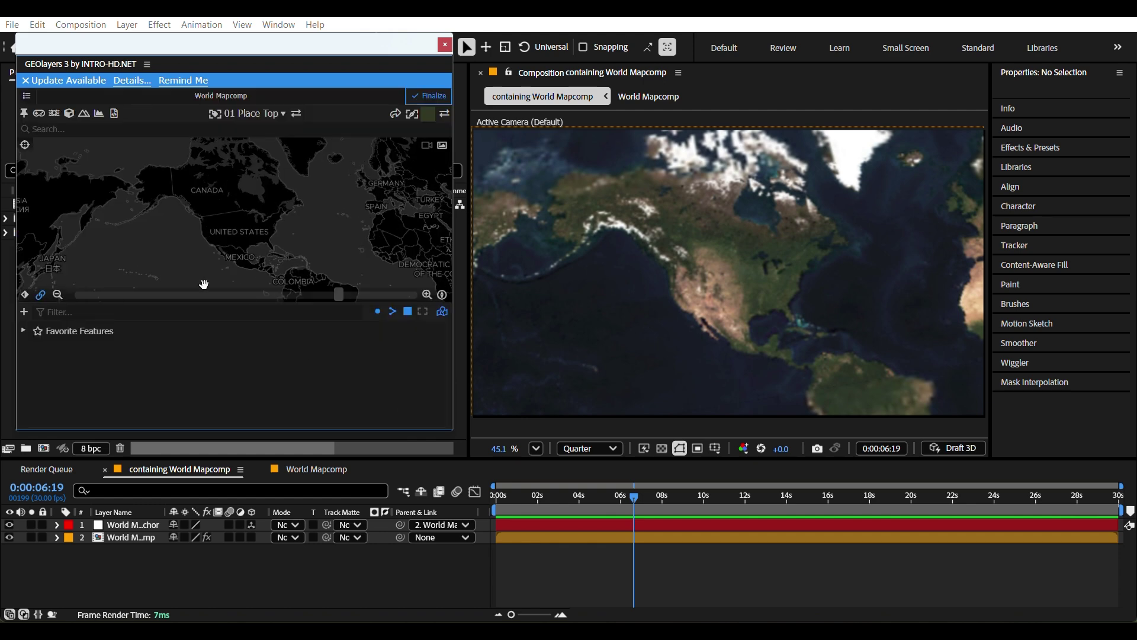
left_click_drag(366, 221, 303, 232)
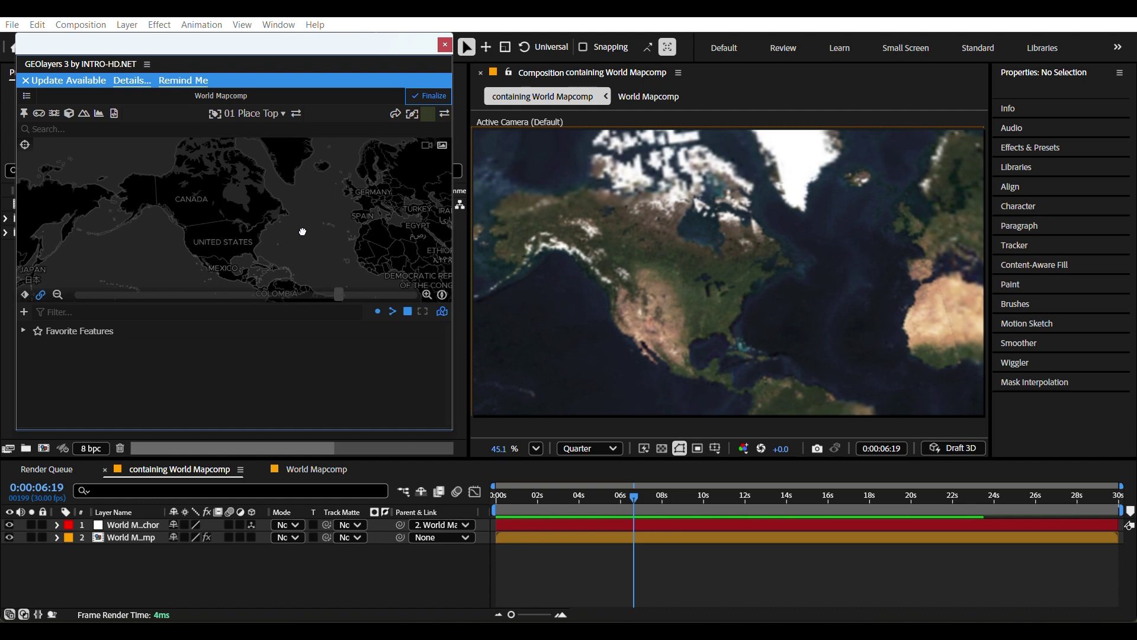
Scrub through the first seconds of the map animation to review the camera move, and return to the first frame
left_click(585, 495)
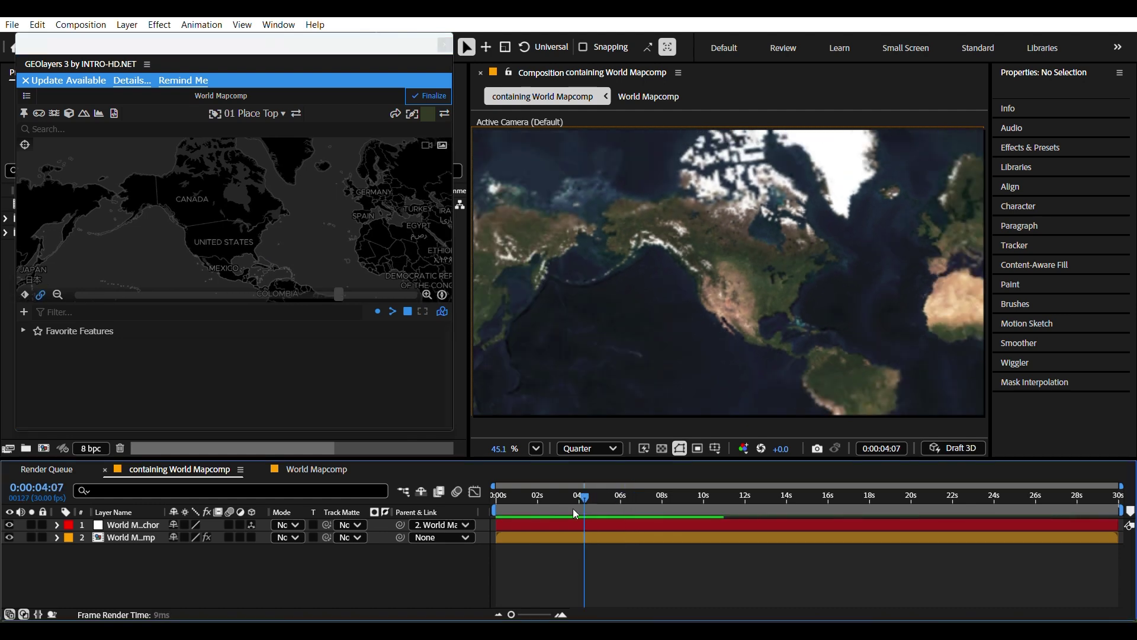
left_click_drag(575, 514, 614, 521)
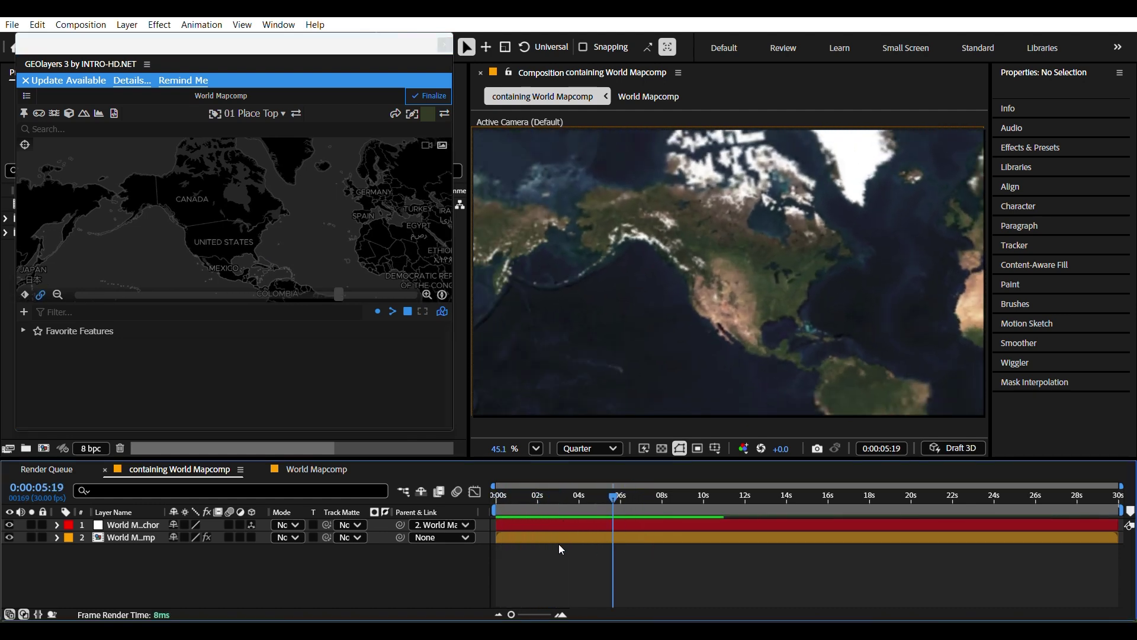
key("Home")
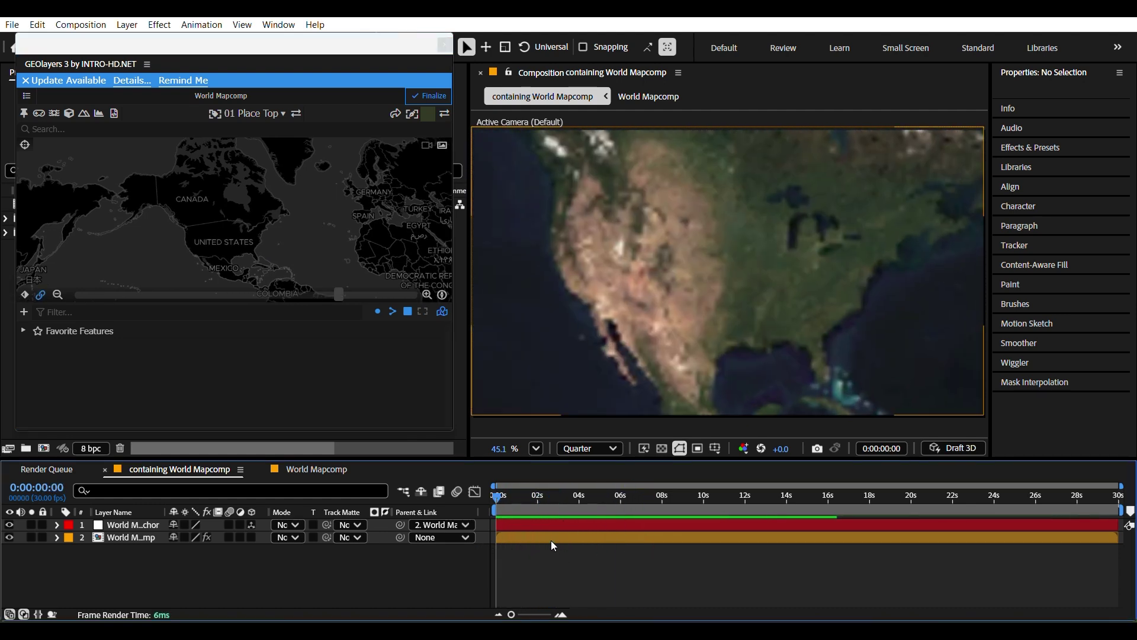
Delete all keyframes on the World Mapcomp layer, including latitude, longitude, zoom and bearing, and collapse the layer
left_click(551, 539)
key("u")
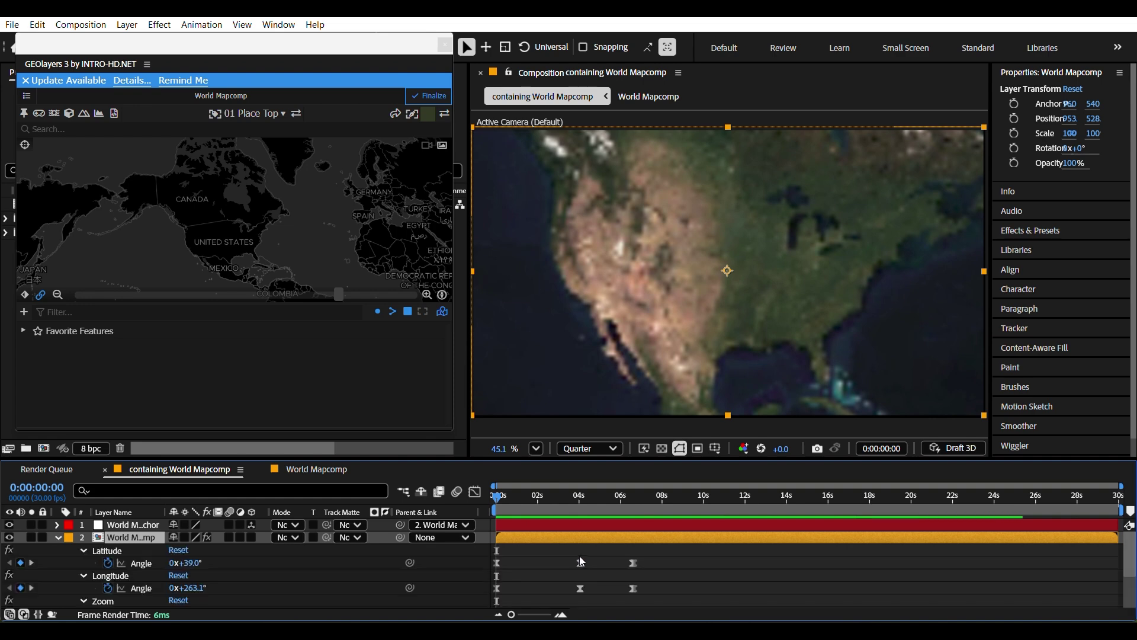
left_click_drag(667, 556, 493, 610)
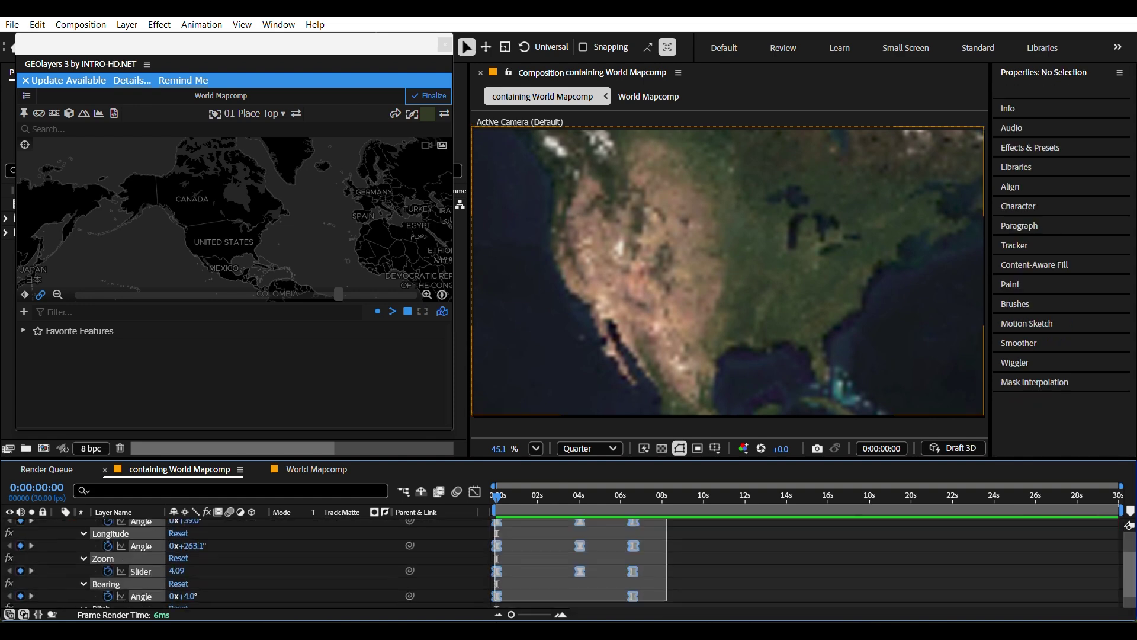
key("Delete")
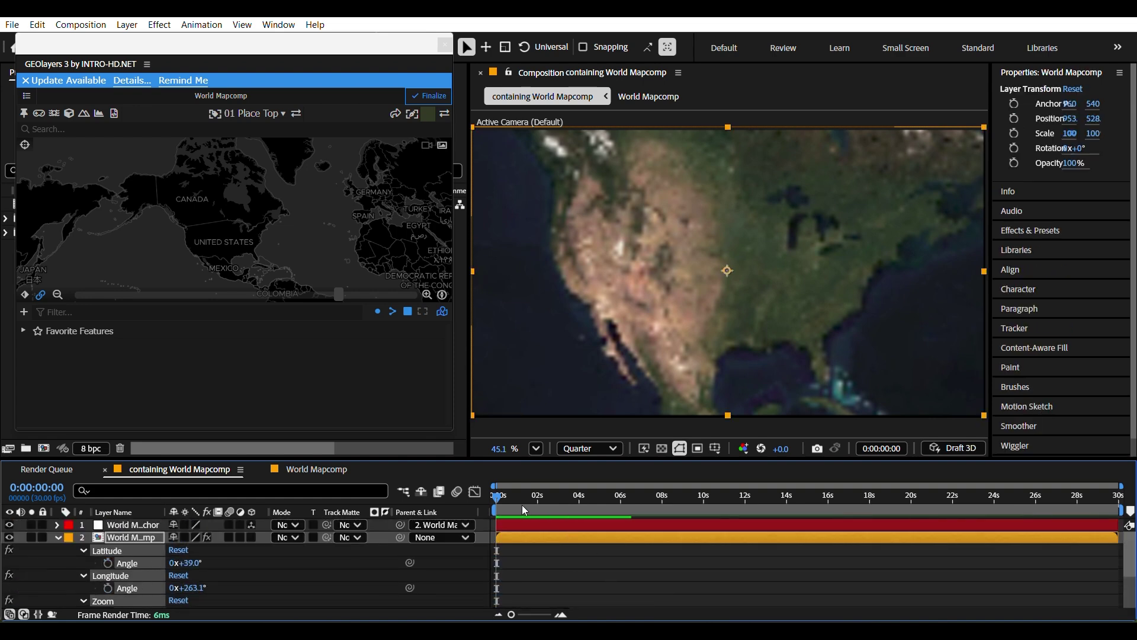
left_click(588, 585)
left_click(59, 538)
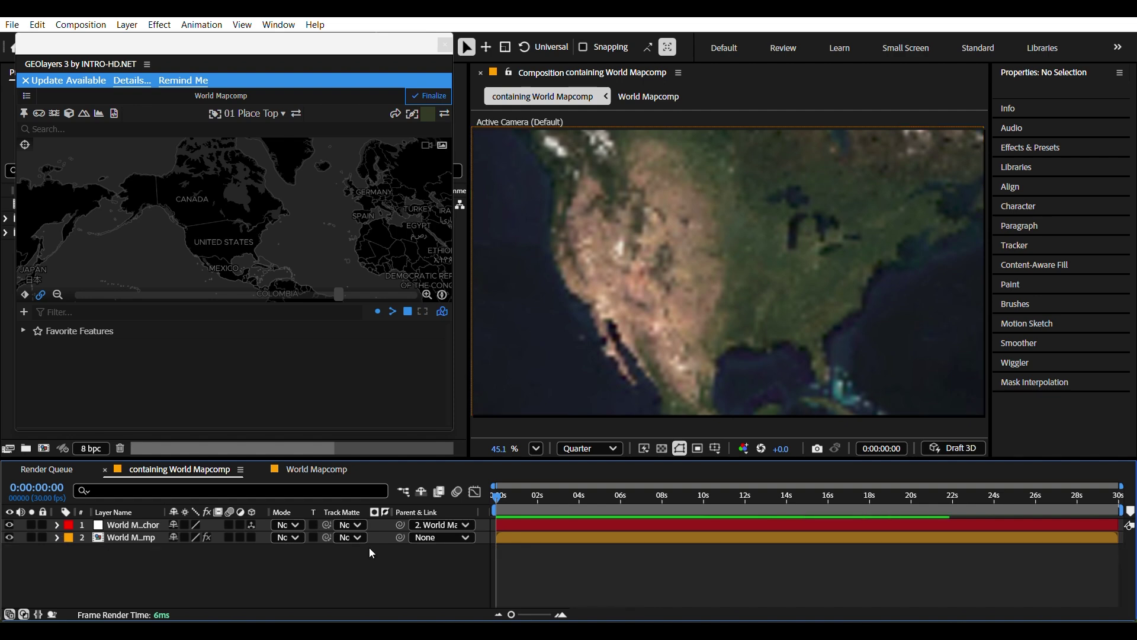
Set the preview resolution to Full and move the World Mapcomp layer down-left to a position of about 156, 690
left_click(587, 448)
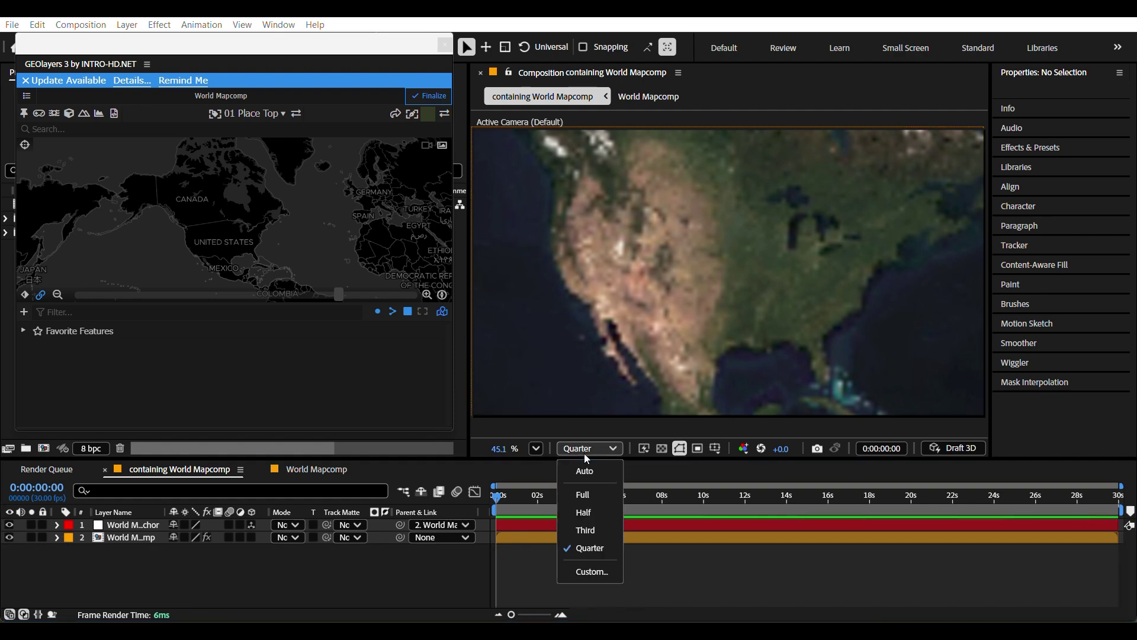
left_click(582, 491)
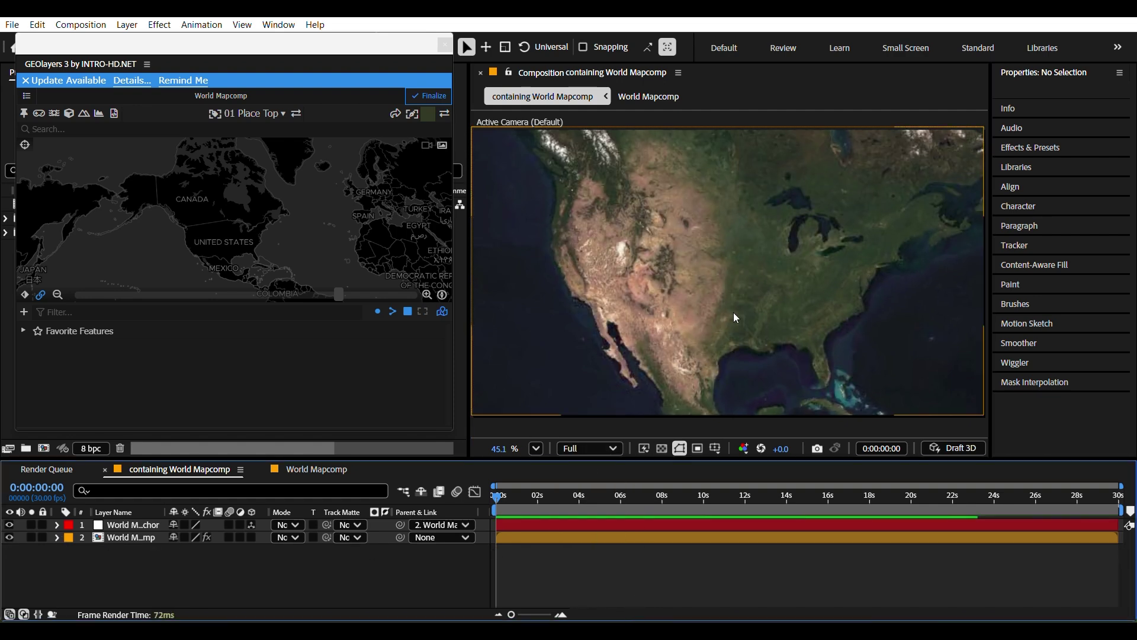
left_click(627, 325)
left_click_drag(627, 325, 413, 365)
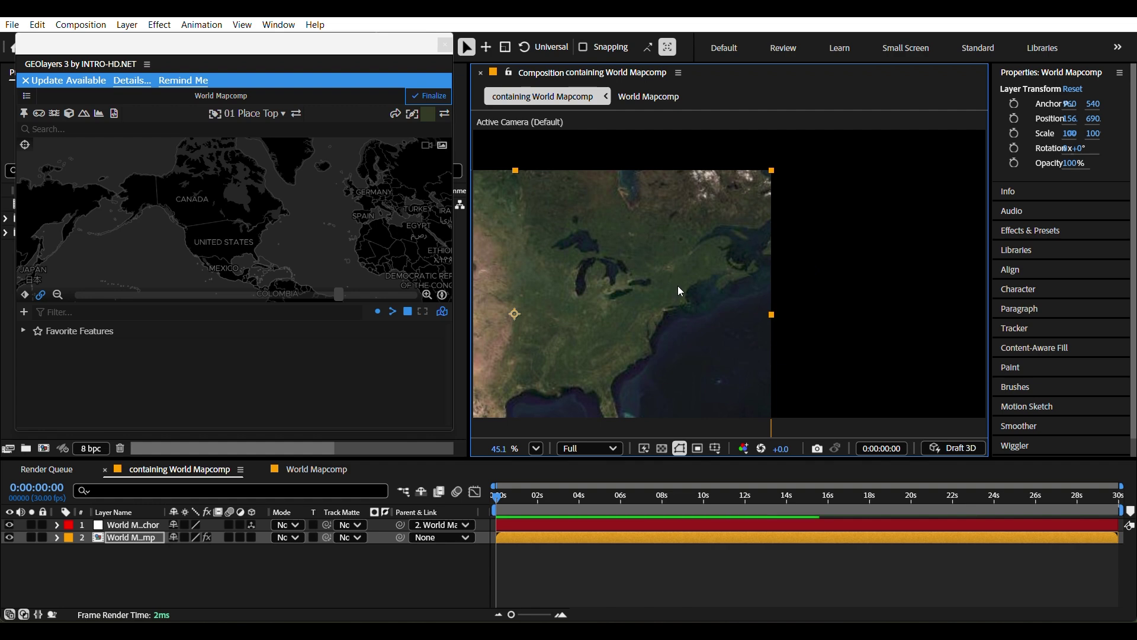
View the composition at 3.1% magnification, return it to Fit, and bring up the magnification choices again
left_click(536, 448)
left_click(556, 221)
left_click(536, 449)
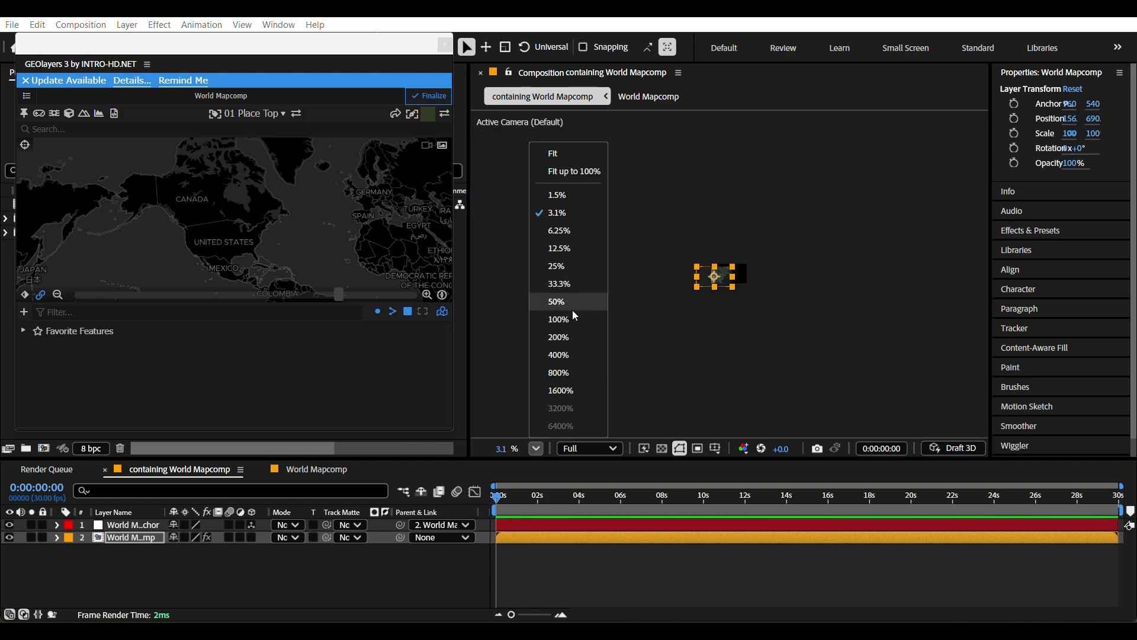
left_click(554, 158)
left_click(536, 449)
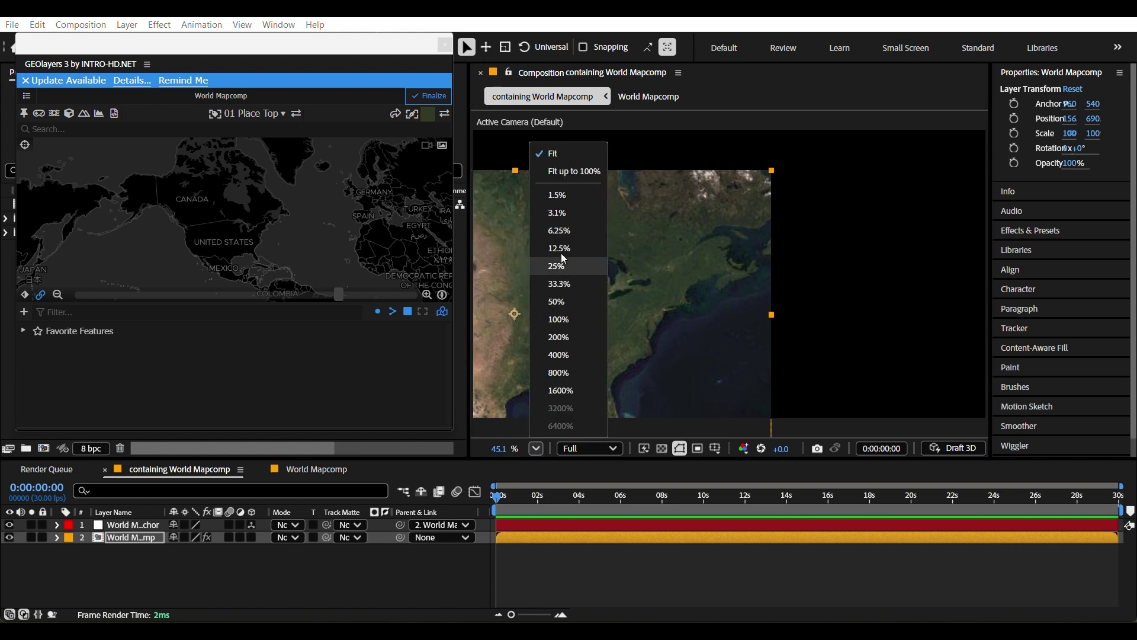
Reposition the World Mapcomp layer to about 964, 548 so it fills the composition frame, with the viewer magnification set to Fit
left_click(552, 166)
left_click(536, 449)
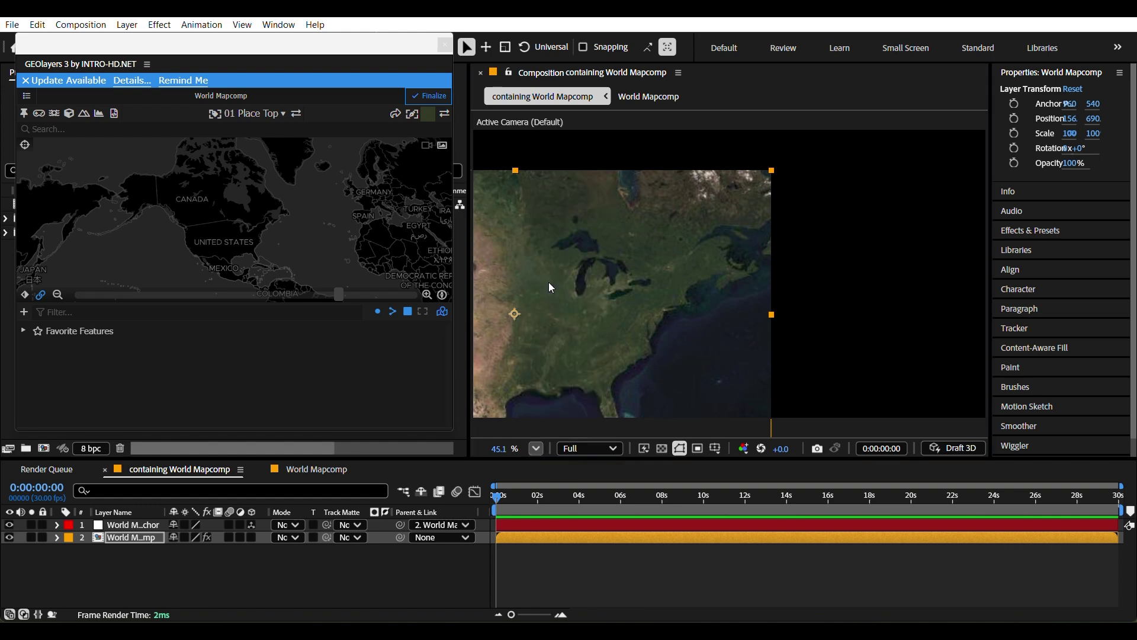
left_click(548, 279)
left_click(536, 448)
left_click(547, 170)
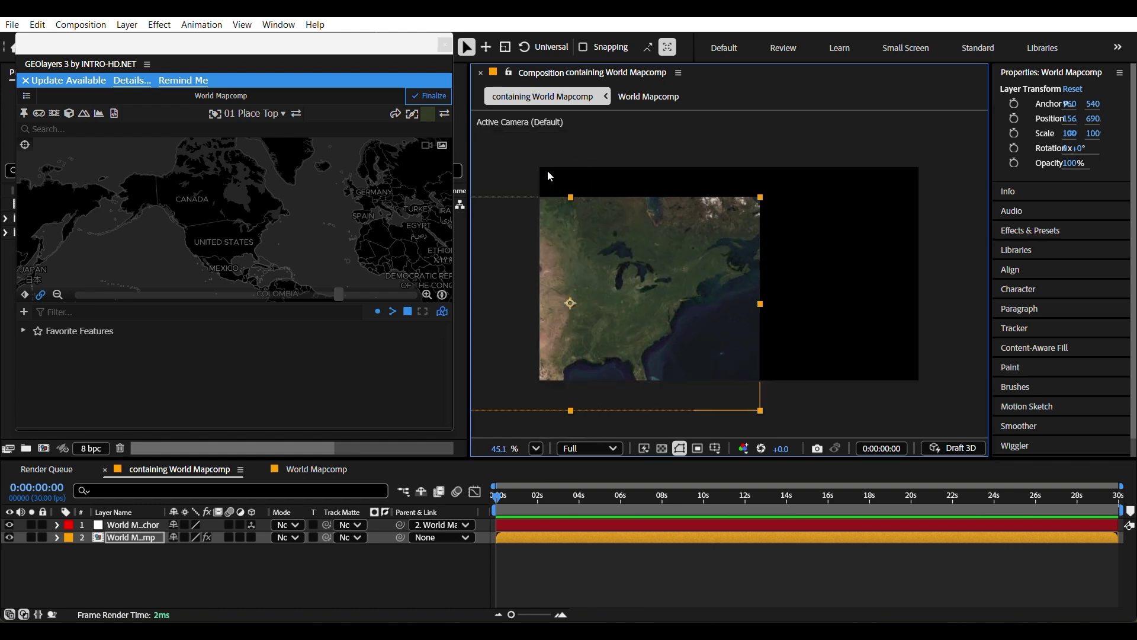
left_click_drag(605, 318, 805, 284)
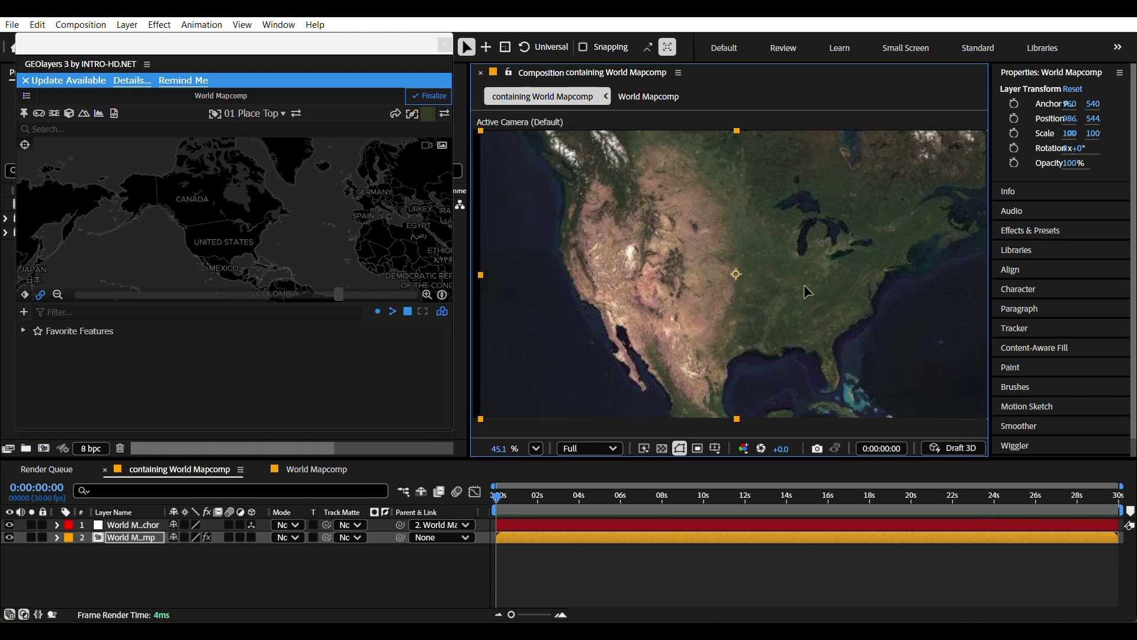
left_click(536, 448)
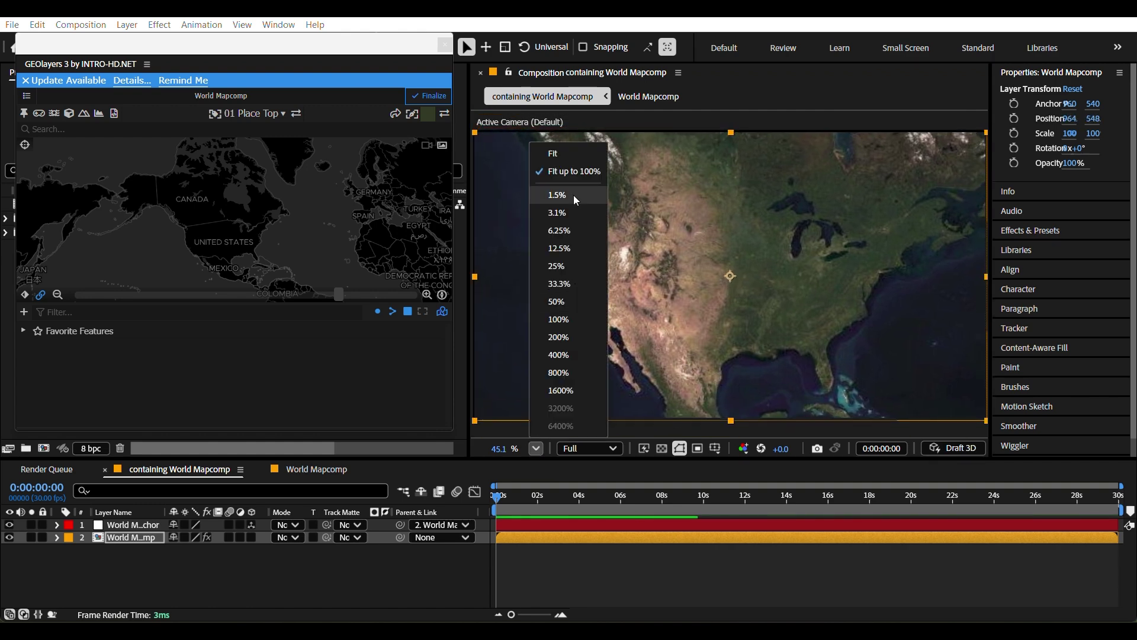
left_click(556, 175)
scroll(551, 326, "down", 10)
left_click(538, 448)
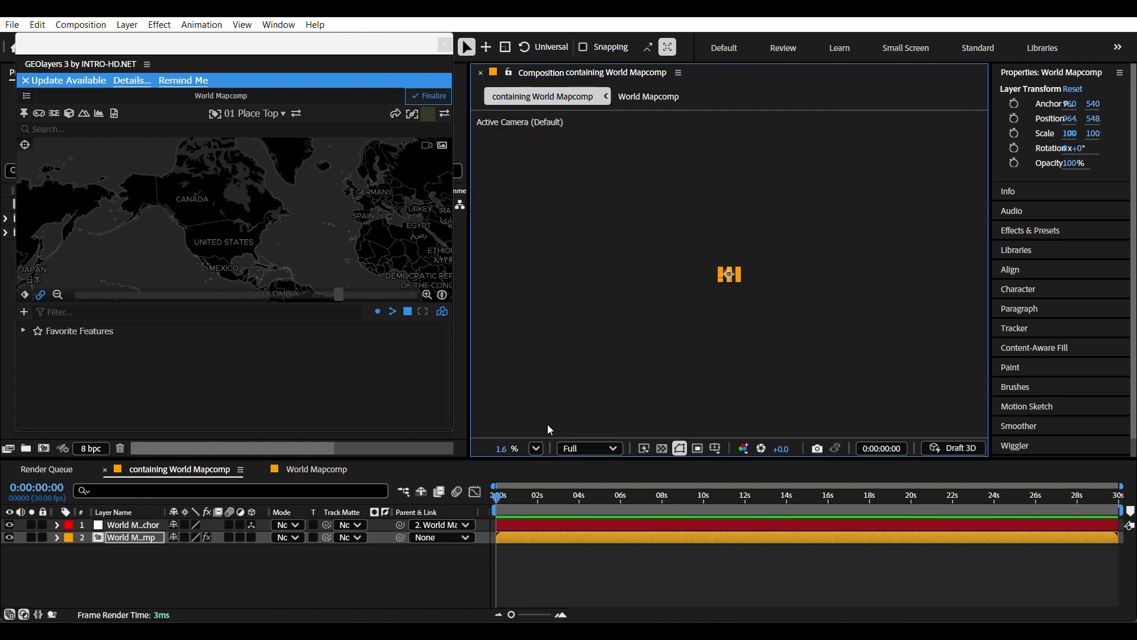
left_click(559, 155)
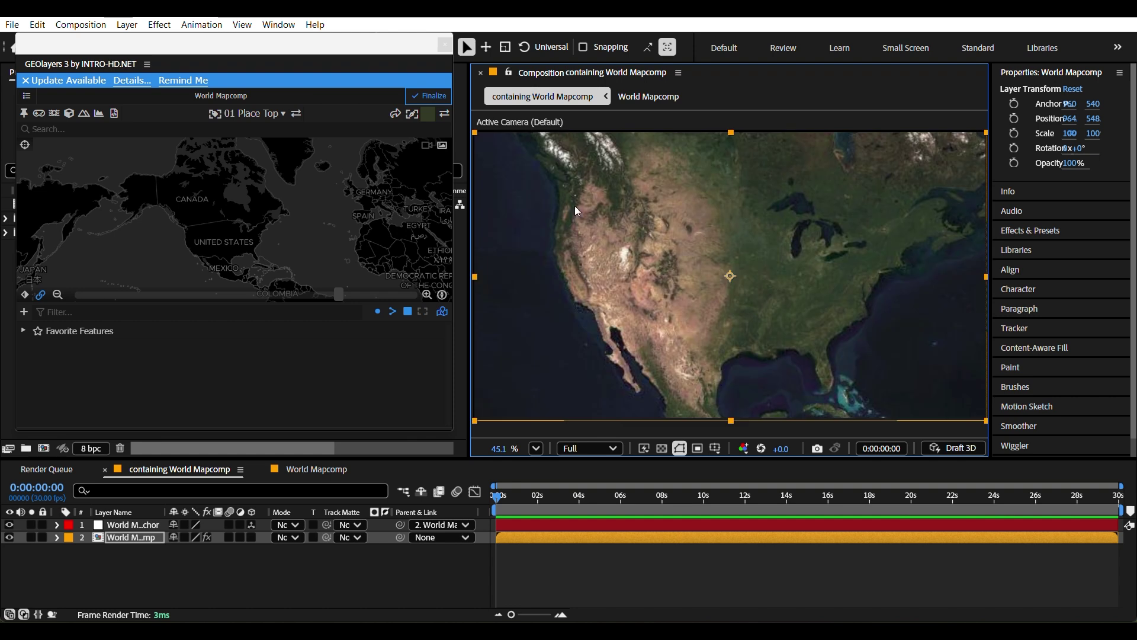
left_click(599, 584)
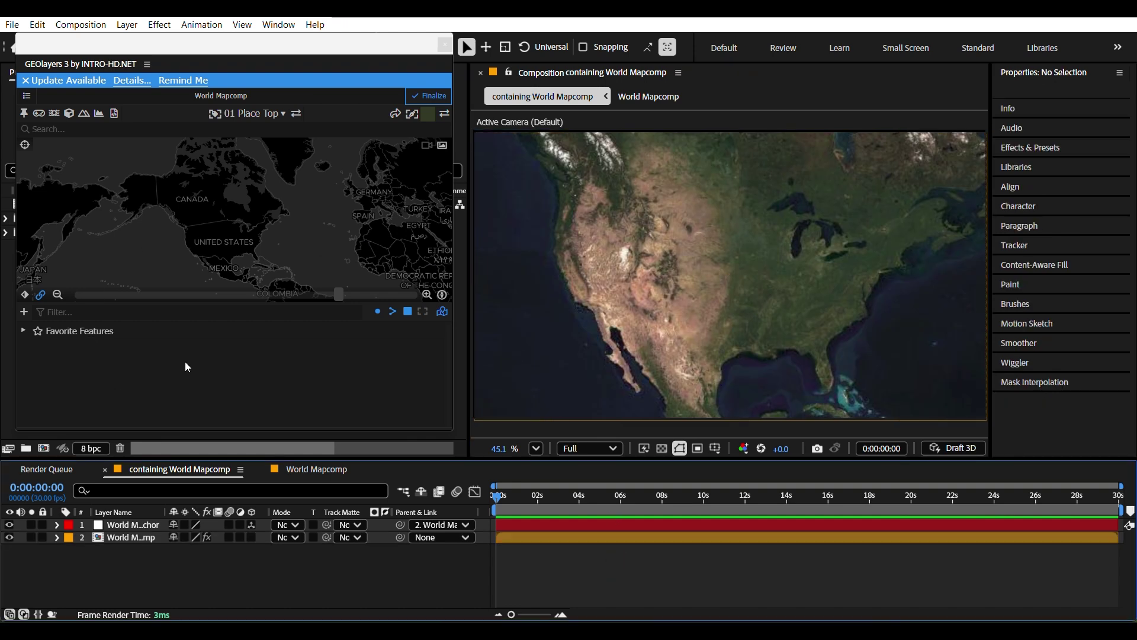
Import the geospatial file india.geojson from the Downloads folder into the GEOlayers feature browser
left_click(24, 311)
left_click(289, 383)
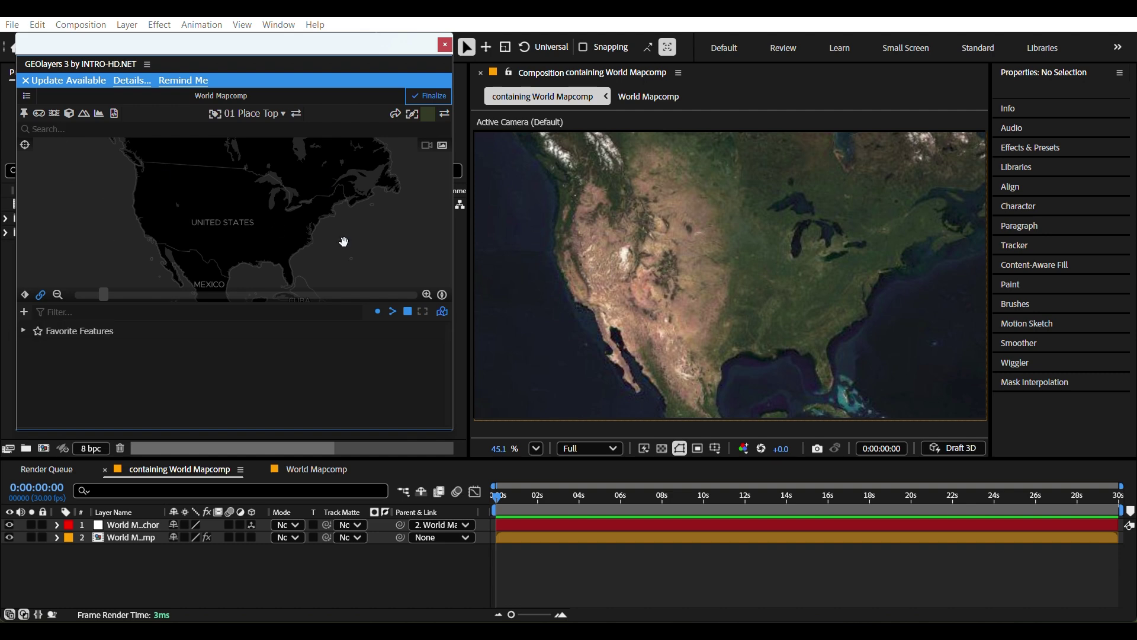
left_click(24, 312)
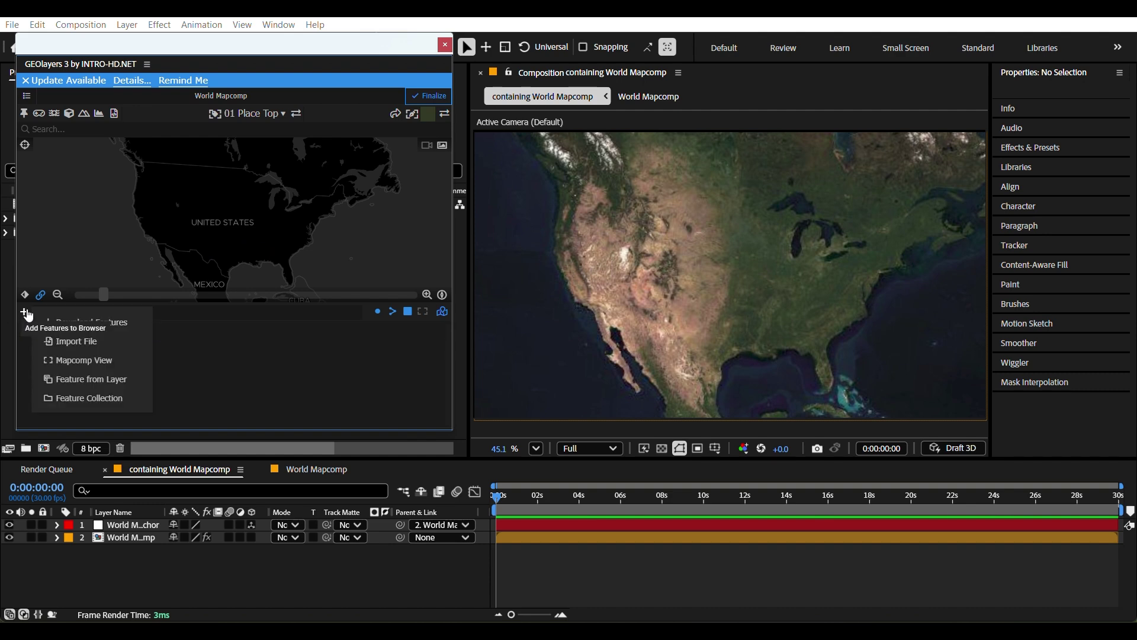
left_click(69, 343)
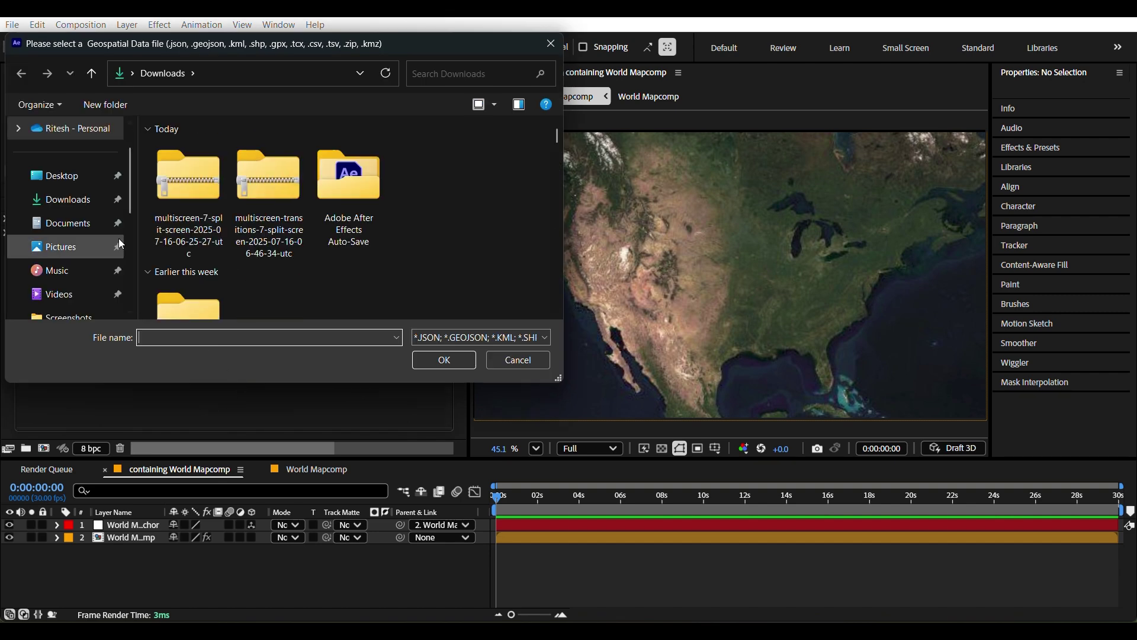
left_click(95, 201)
scroll(414, 228, "down", 1)
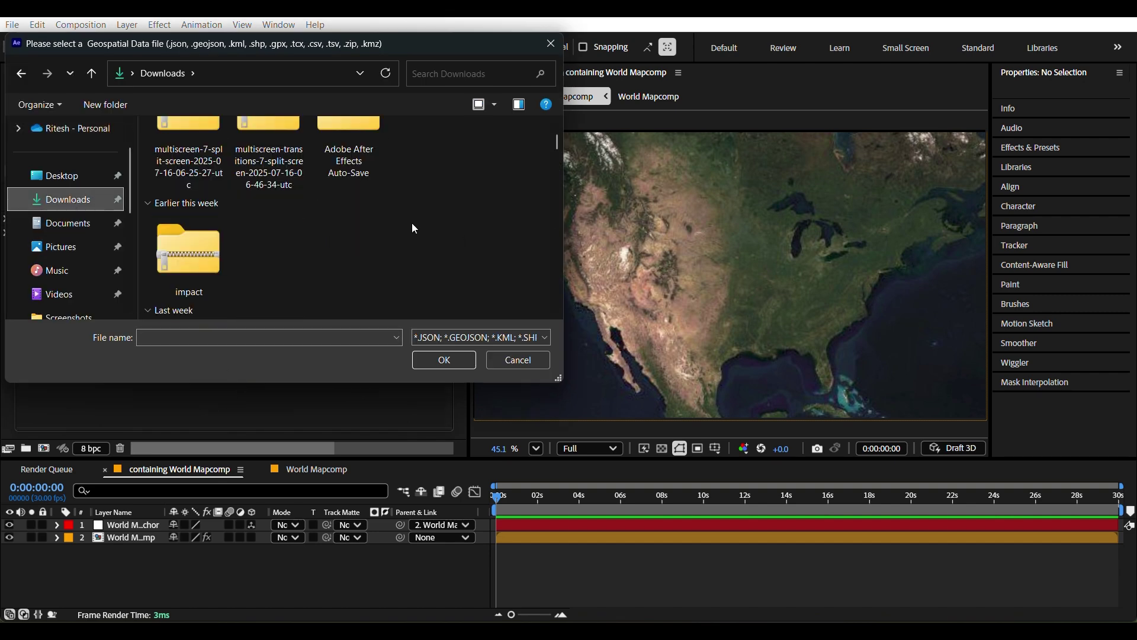
scroll(415, 228, "down", 8)
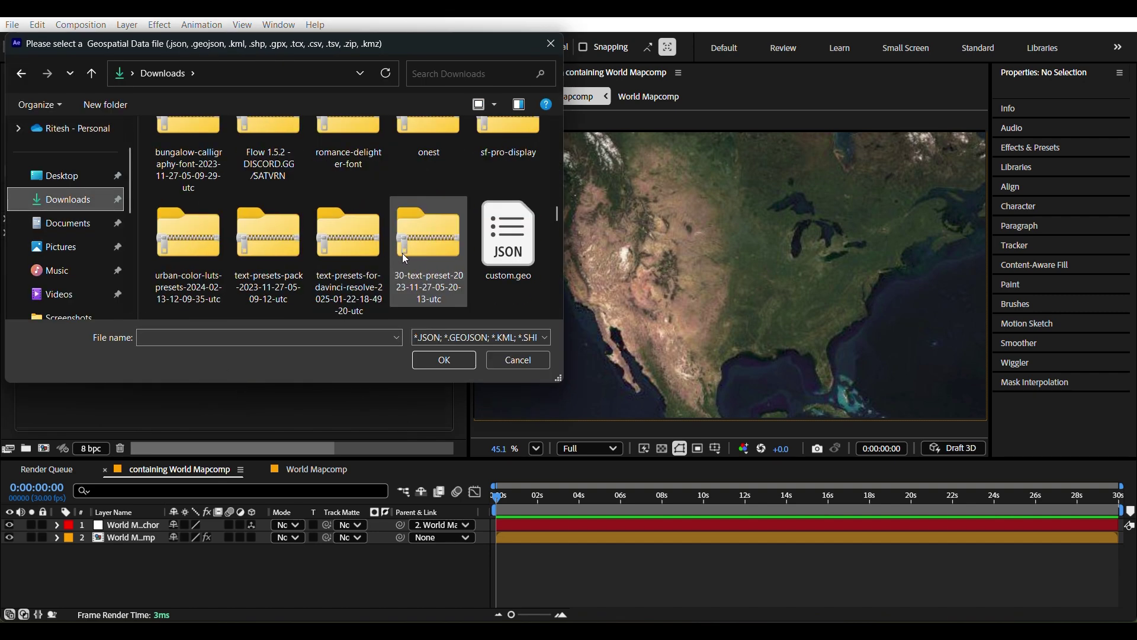
scroll(368, 243, "down", 6)
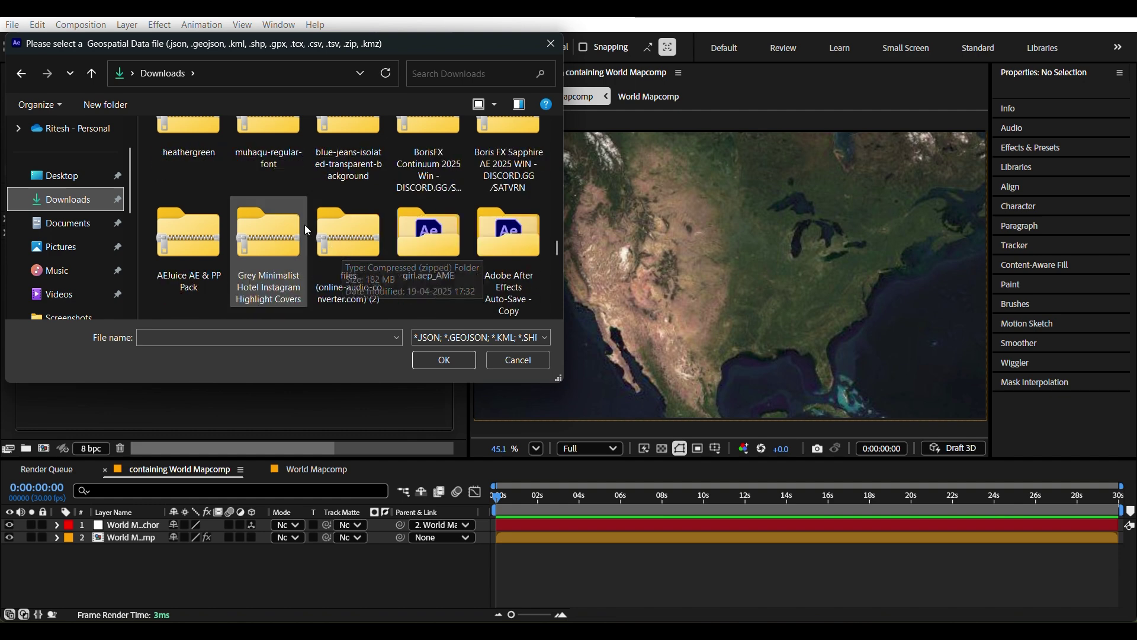
scroll(308, 230, "down", 10)
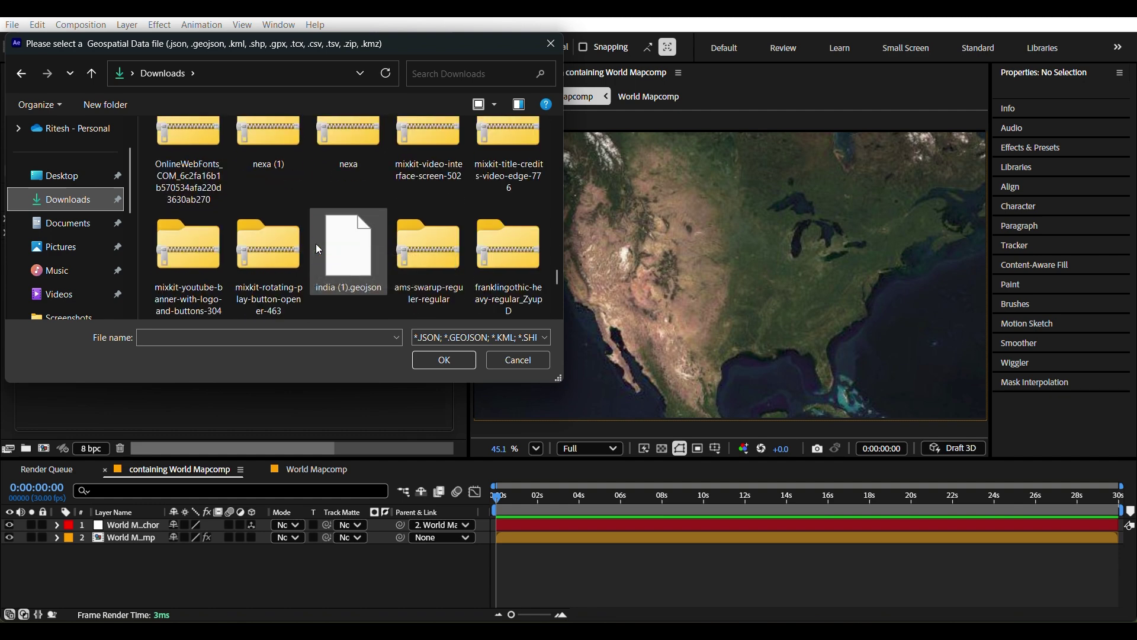
scroll(319, 249, "down", 10)
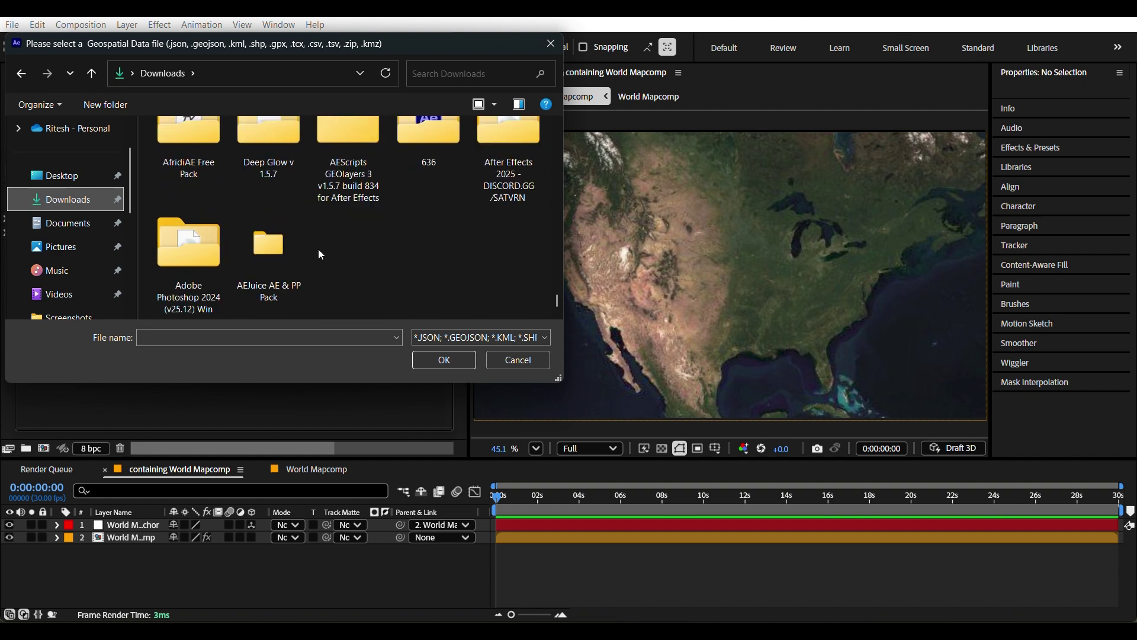
scroll(319, 250, "up", 3)
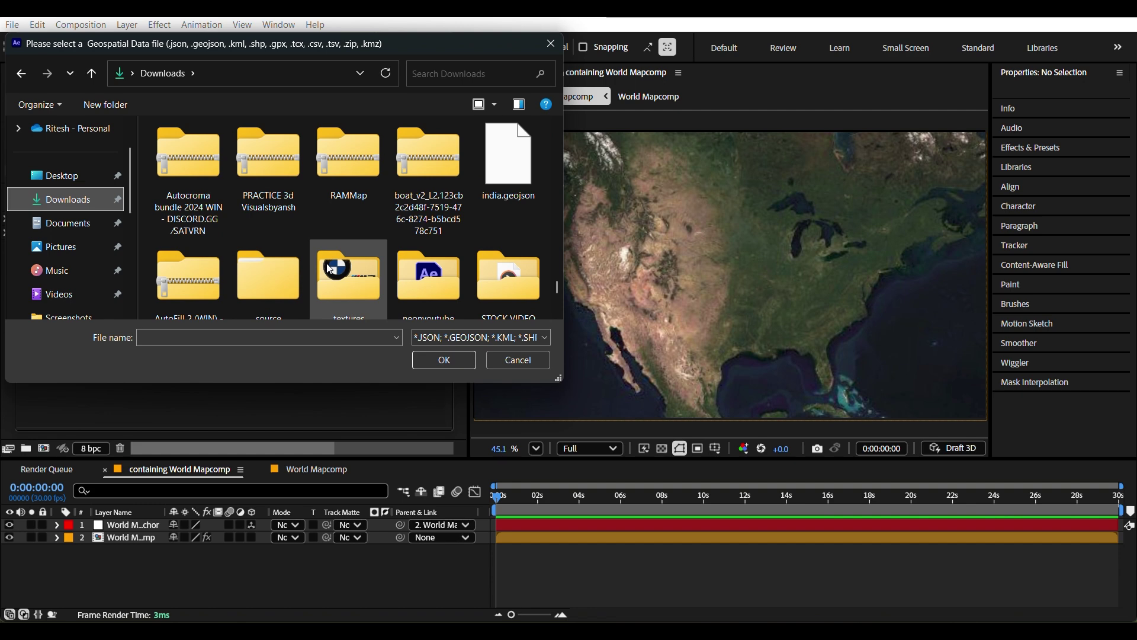
left_click(521, 180)
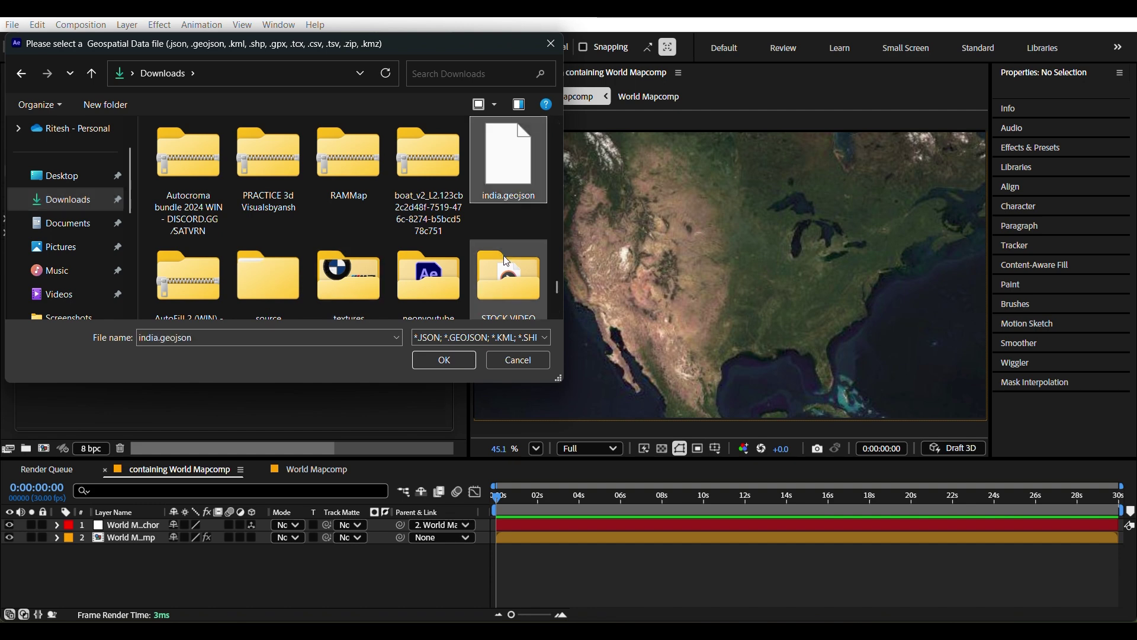
left_click(444, 360)
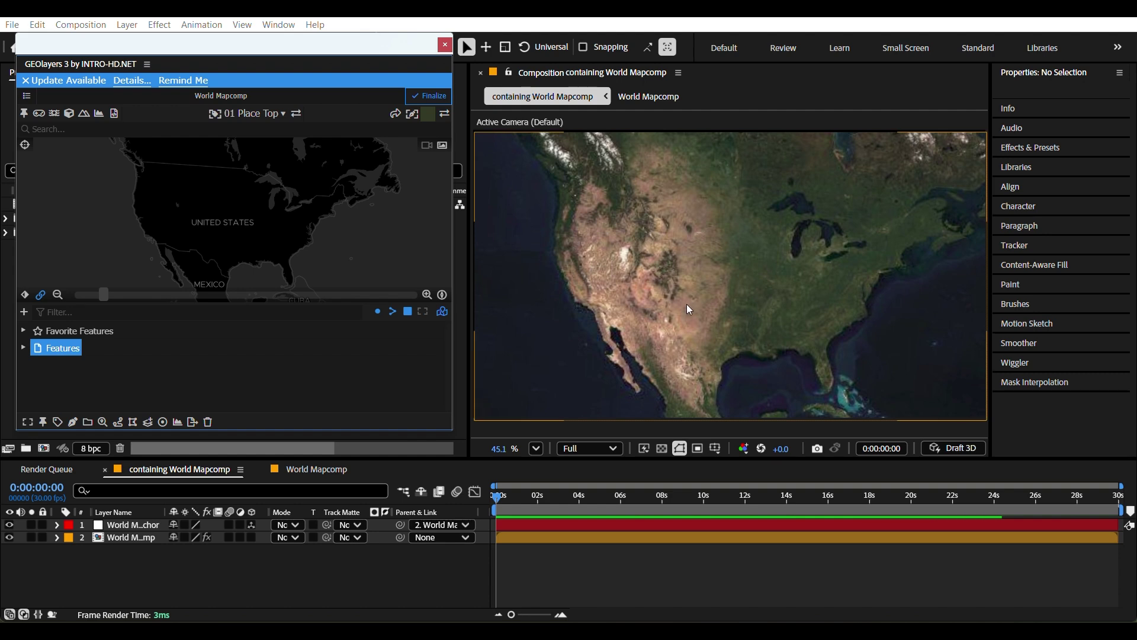
Draw the whole imported Features collection as a shape layer and dismiss the hint
left_click(73, 425)
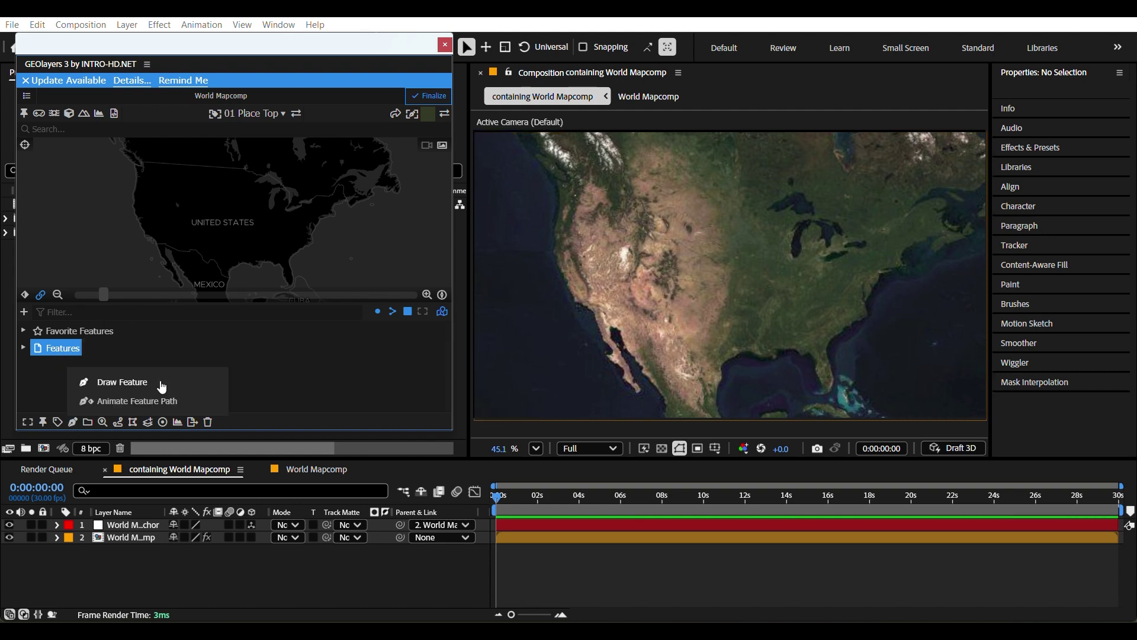
left_click(118, 388)
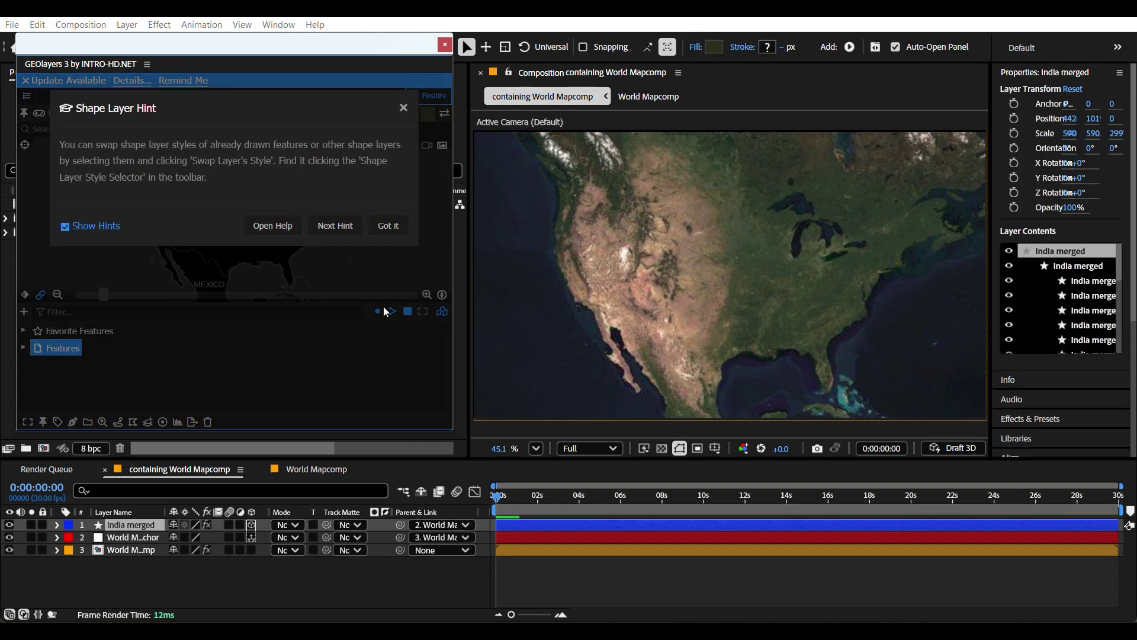
left_click(389, 227)
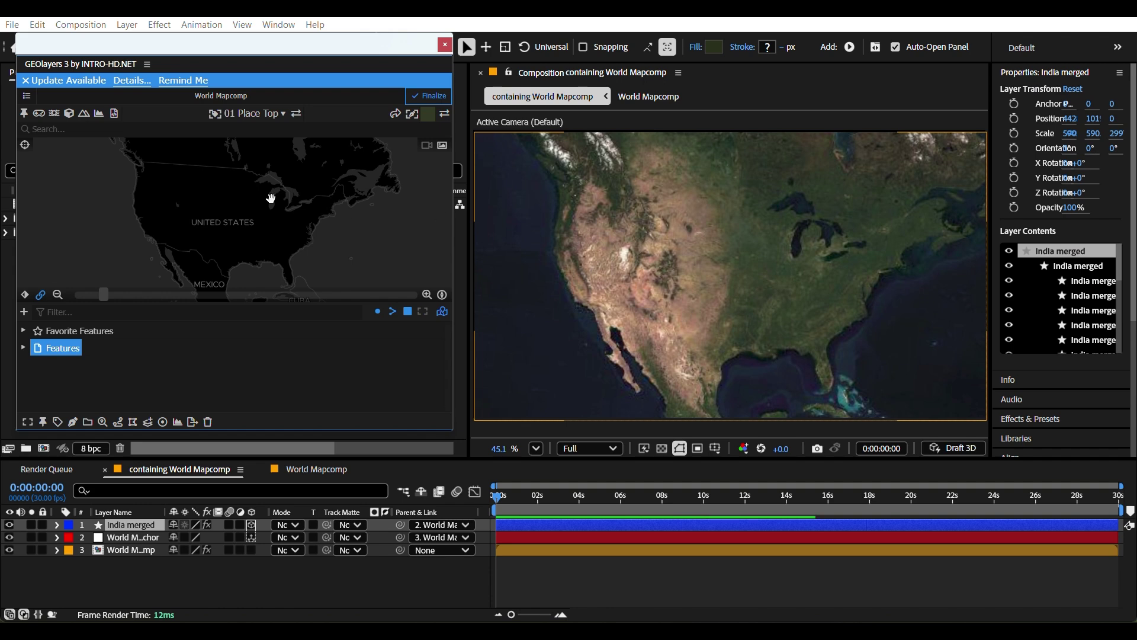
Reframe the mapcomp from North America to India and its surroundings in South Asia, and deselect all layers
scroll(257, 229, "down", 5)
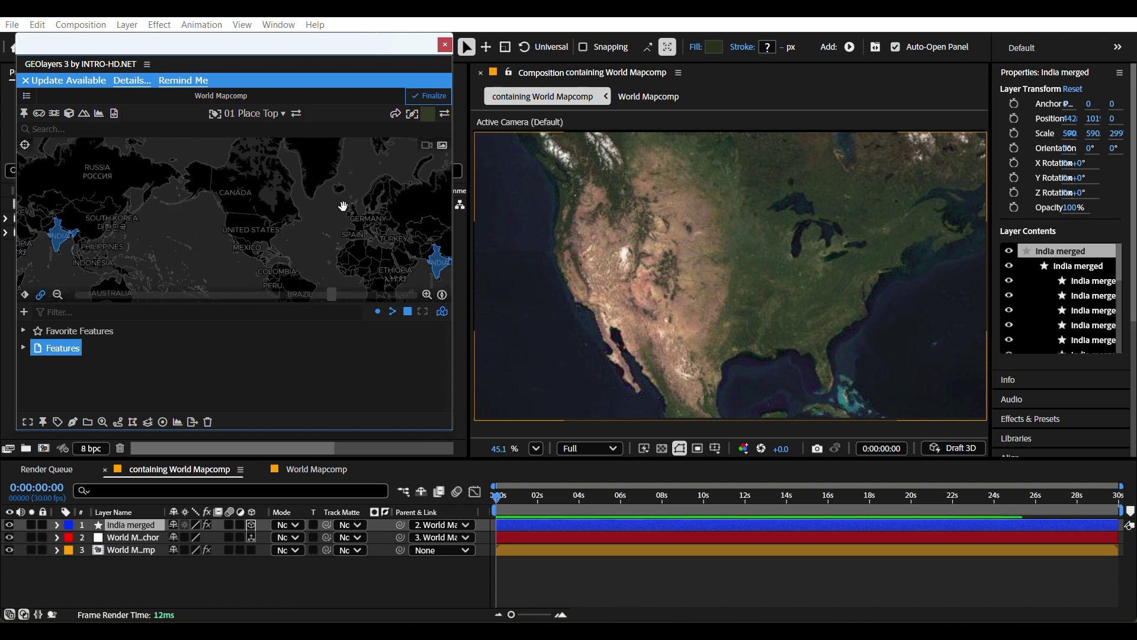
scroll(315, 241, "up", 5)
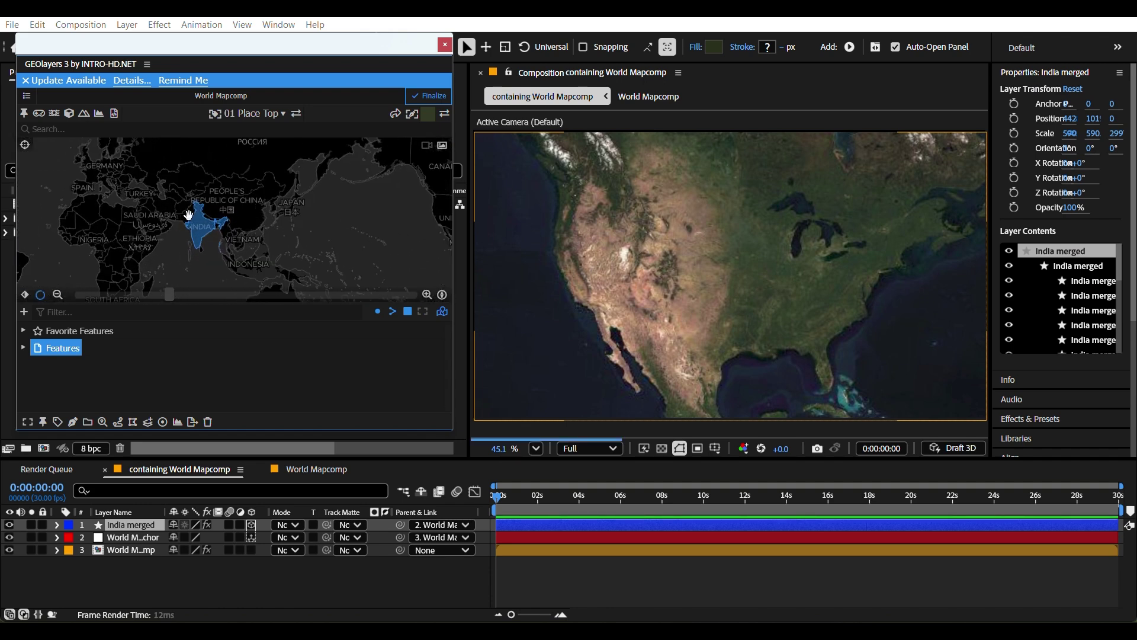
scroll(315, 241, "up", 4)
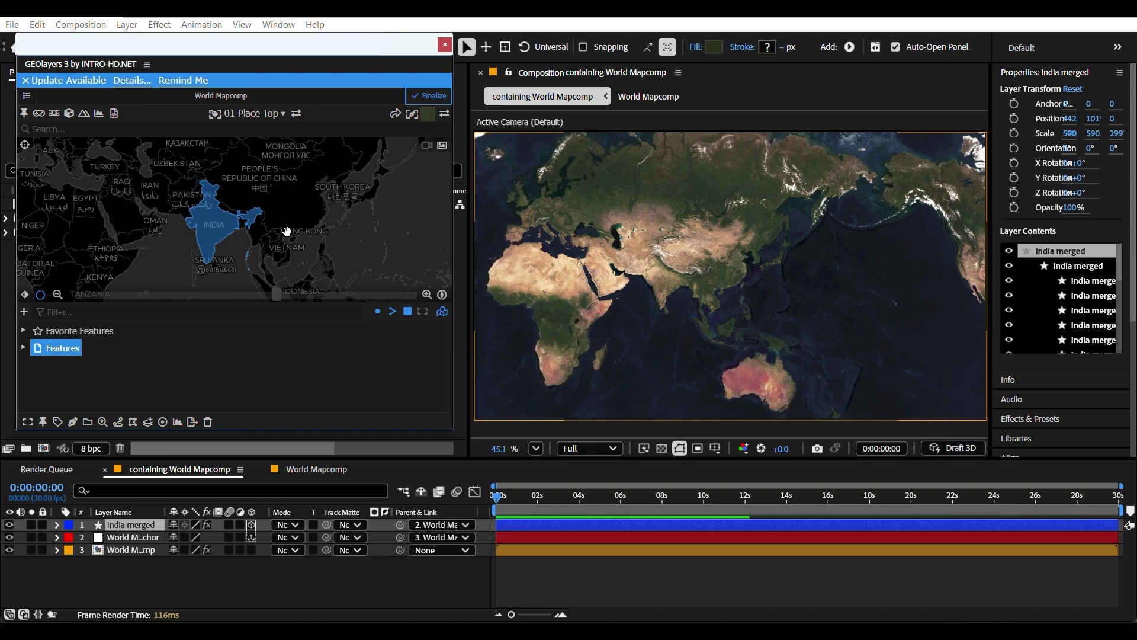
mouse_move(308, 229)
left_mouse_down()
mouse_move(291, 261)
mouse_move(297, 246)
left_mouse_up()
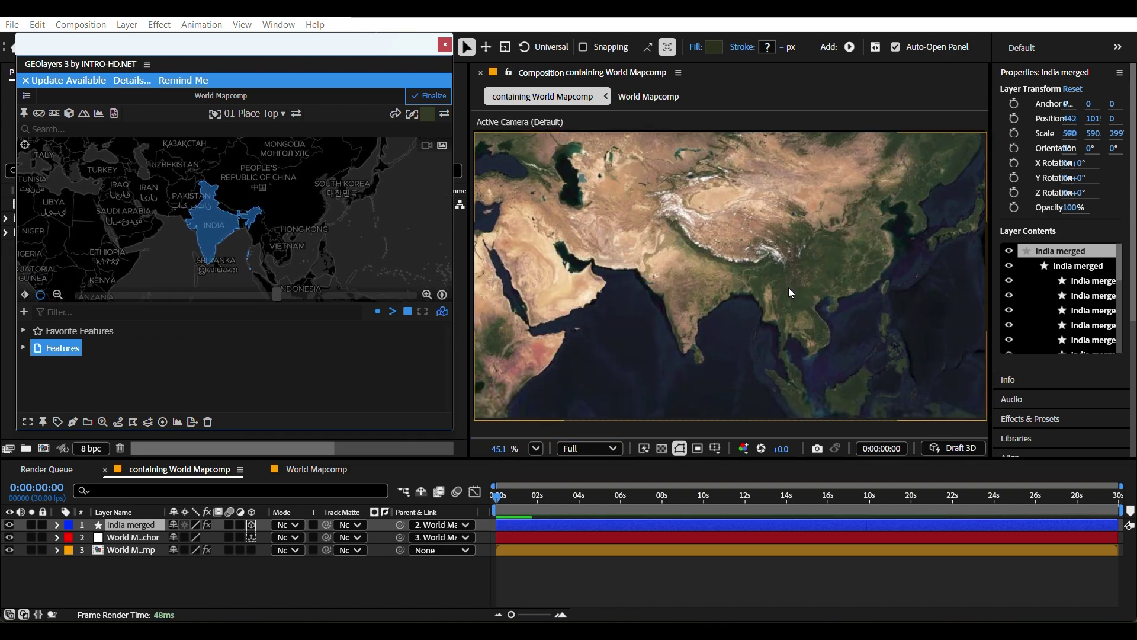
left_click(583, 567)
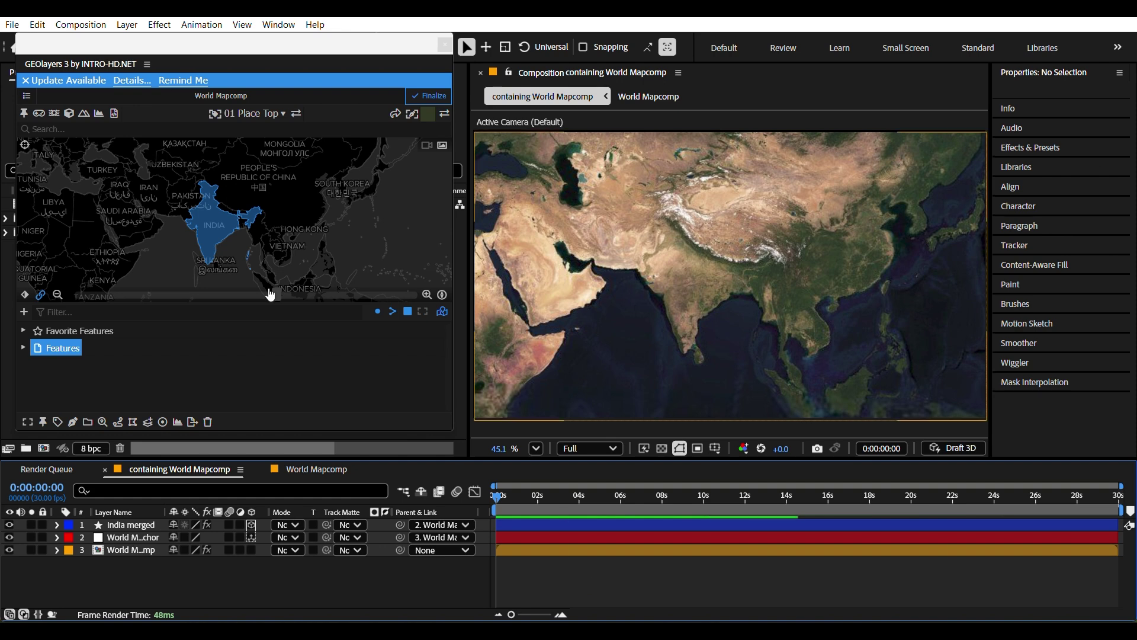
Set the composition's preview resolution to Third
left_click(516, 497)
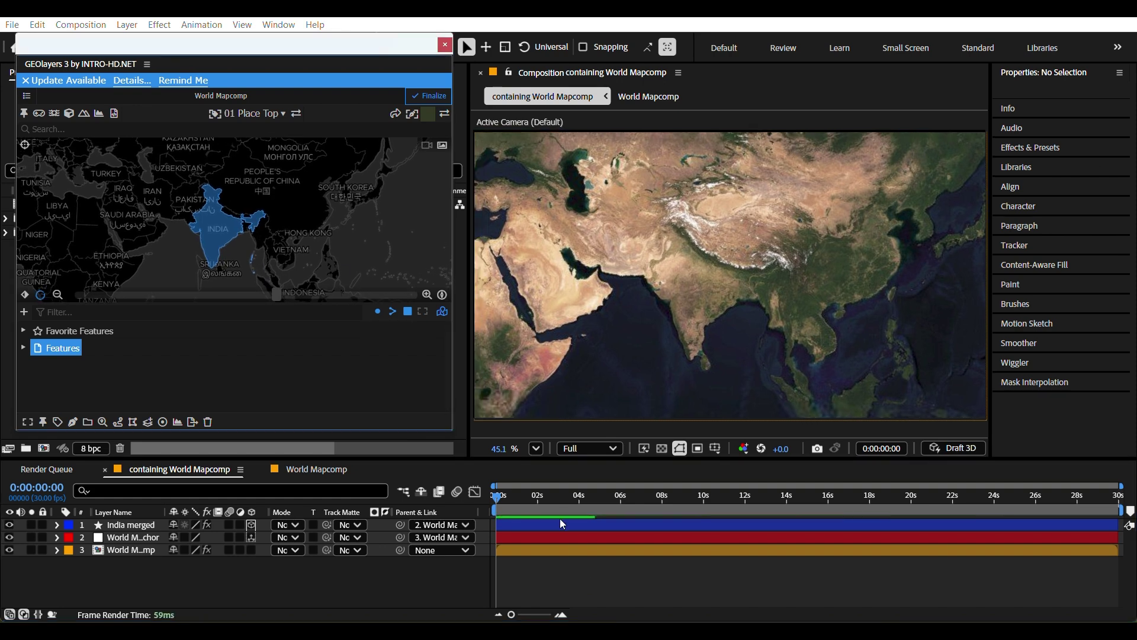
left_click(527, 501)
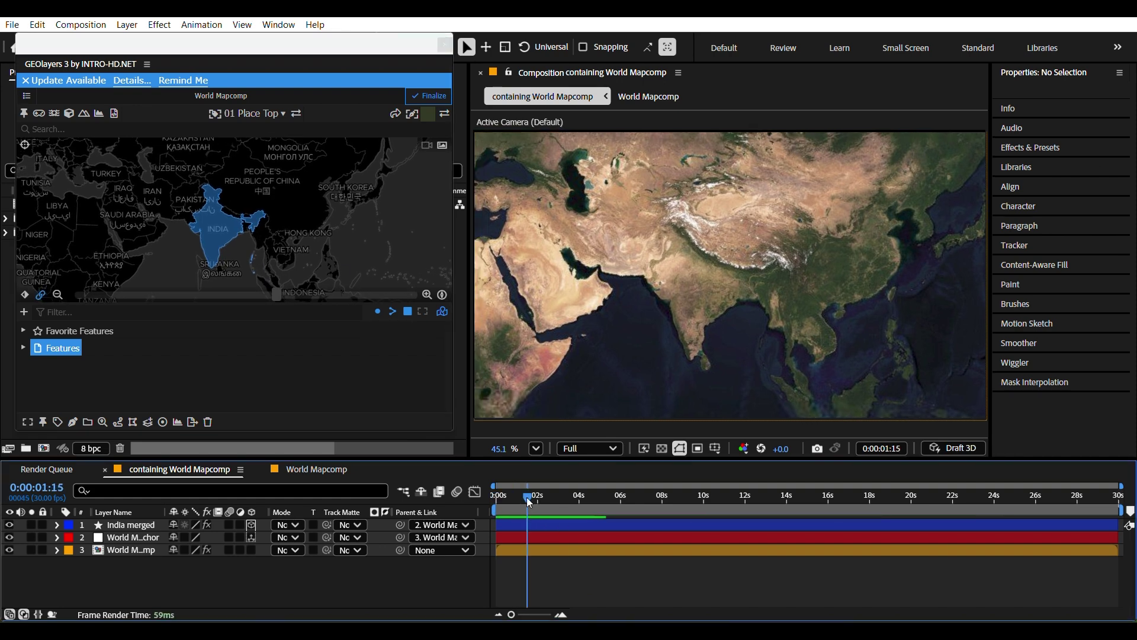
mouse_move(527, 496)
left_mouse_down()
mouse_move(492, 518)
mouse_move(521, 506)
left_mouse_up()
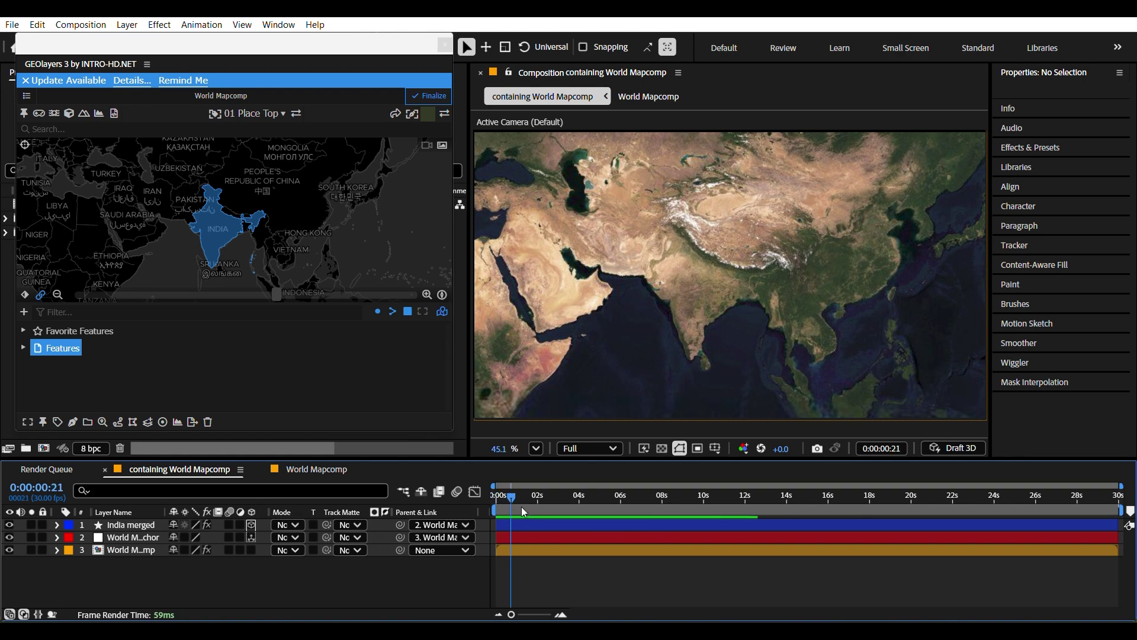
left_click(591, 448)
left_click(590, 528)
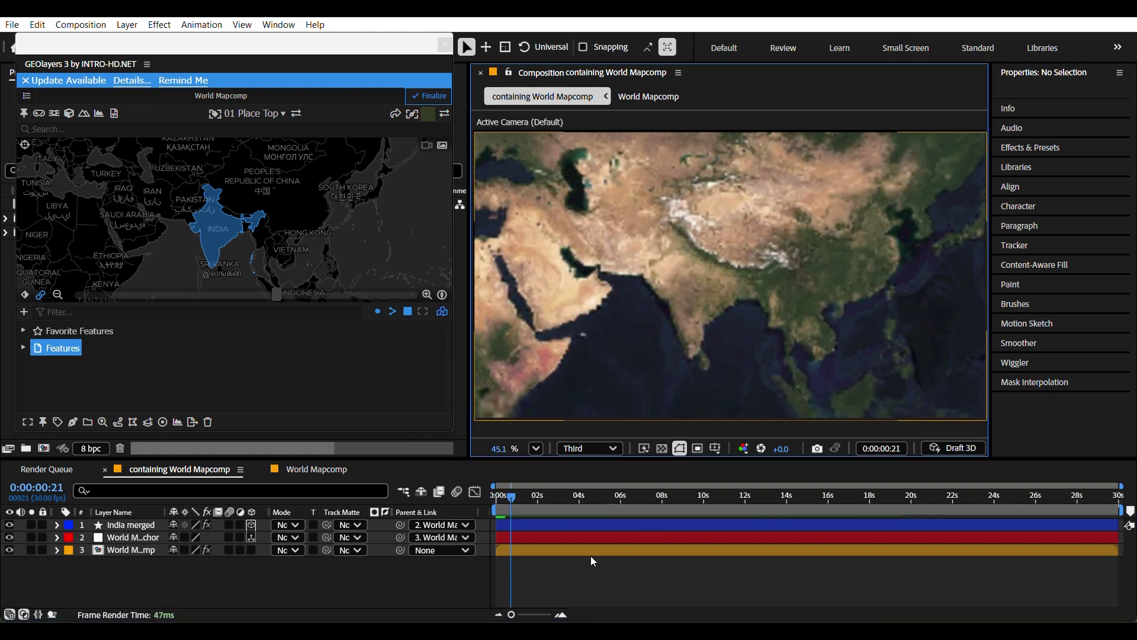
left_click(605, 580)
Delete the India merged shape layer and return the current time to 0:00:00:00
left_click(538, 524)
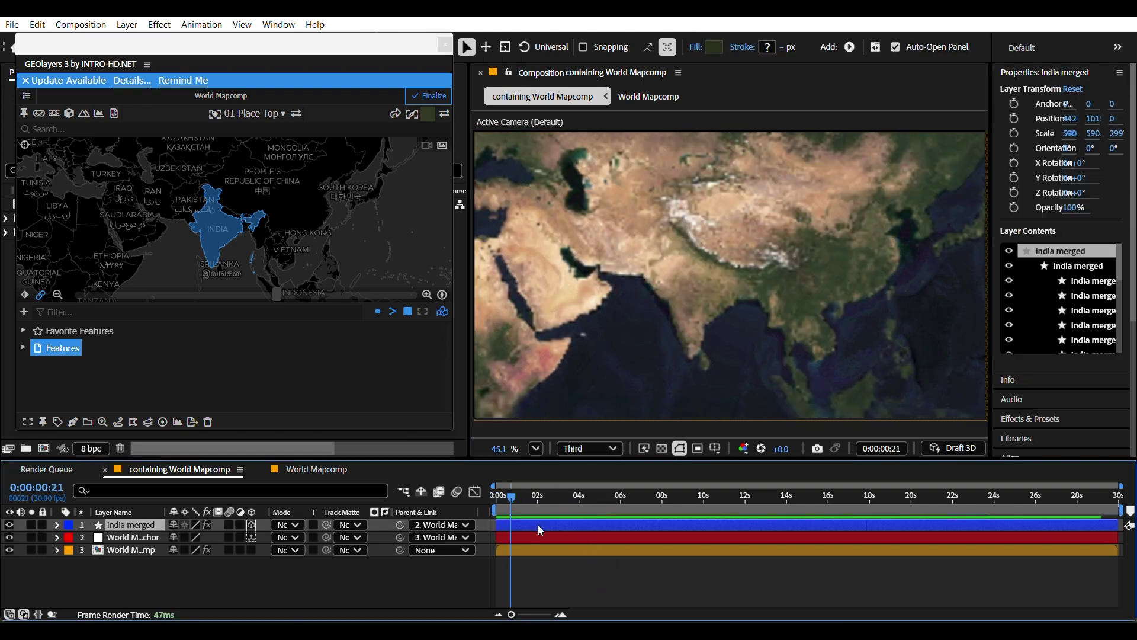
key("Delete")
left_click(499, 496)
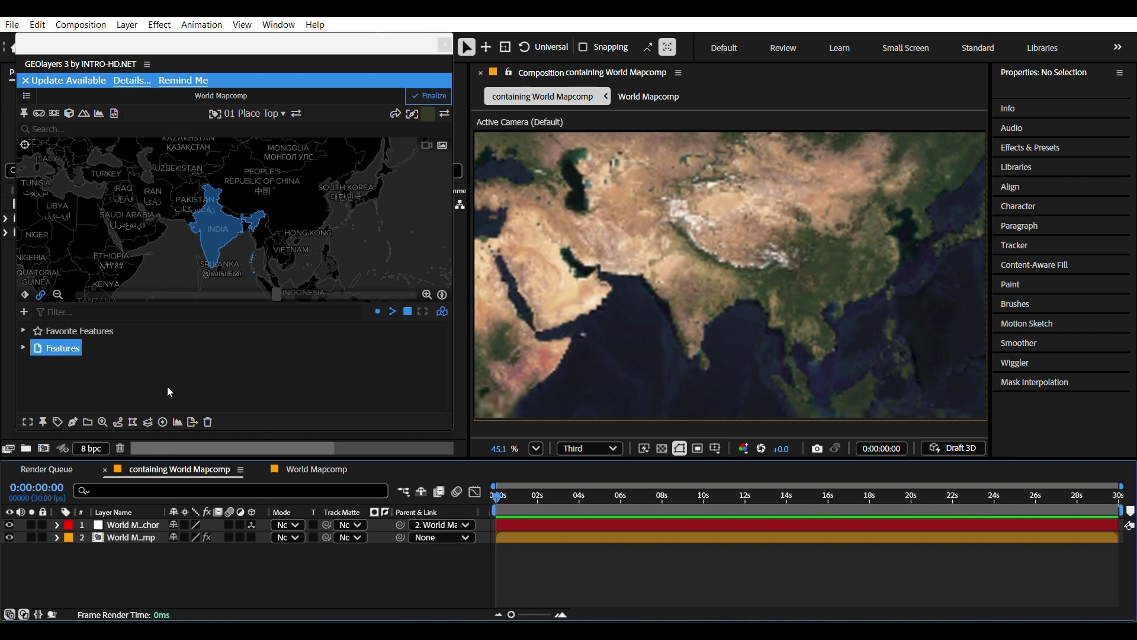
Draw the India merged feature from the imported Features collection as a shape layer on the map
left_click(23, 348)
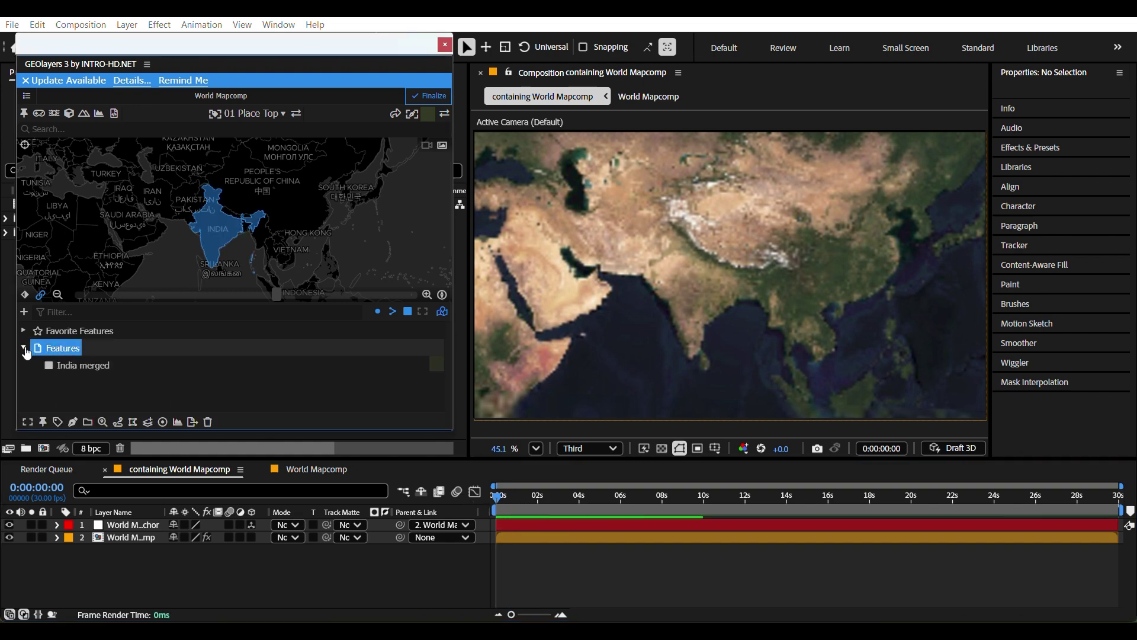
left_click(84, 368)
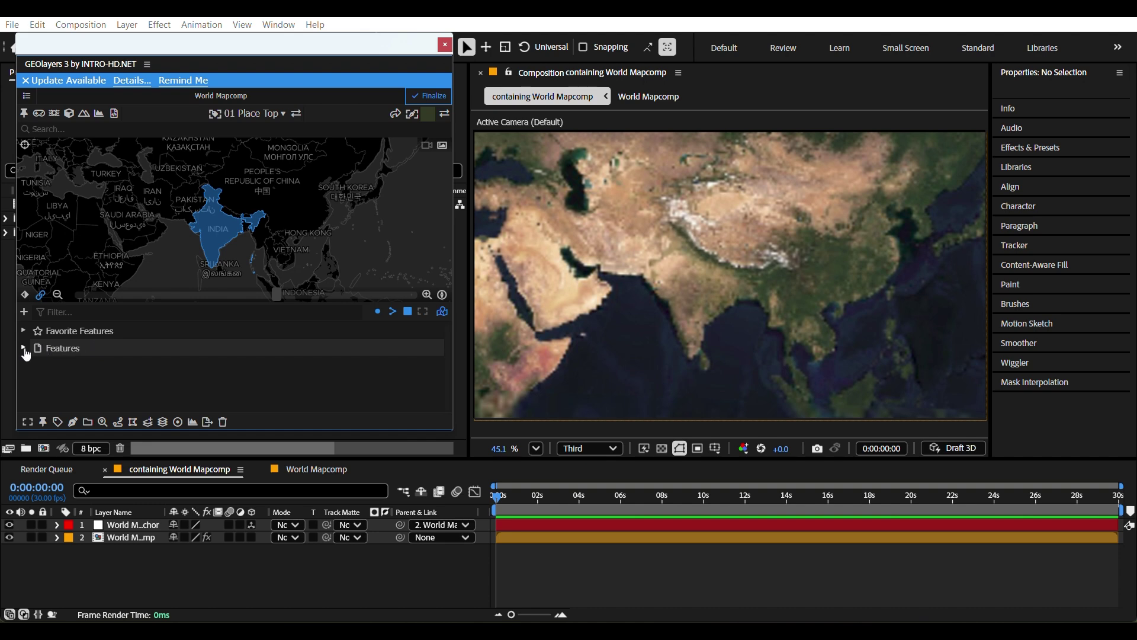
left_click(73, 422)
left_click(118, 383)
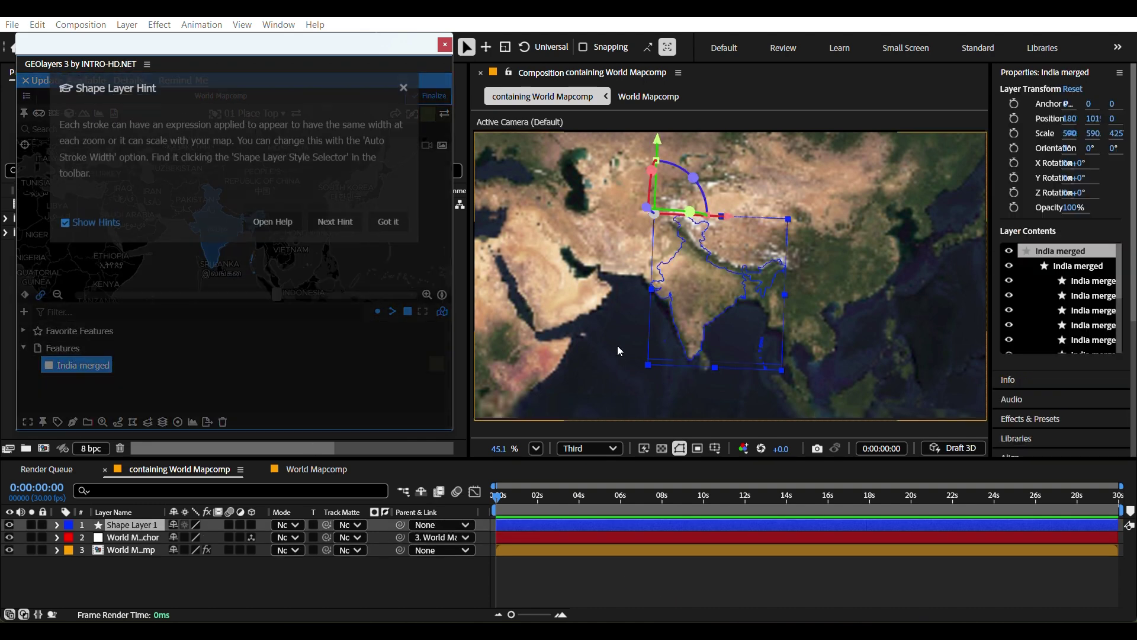
Set the composition's preview resolution to Full and zoom the mapcomp in closer on India
left_click(388, 241)
left_click(614, 586)
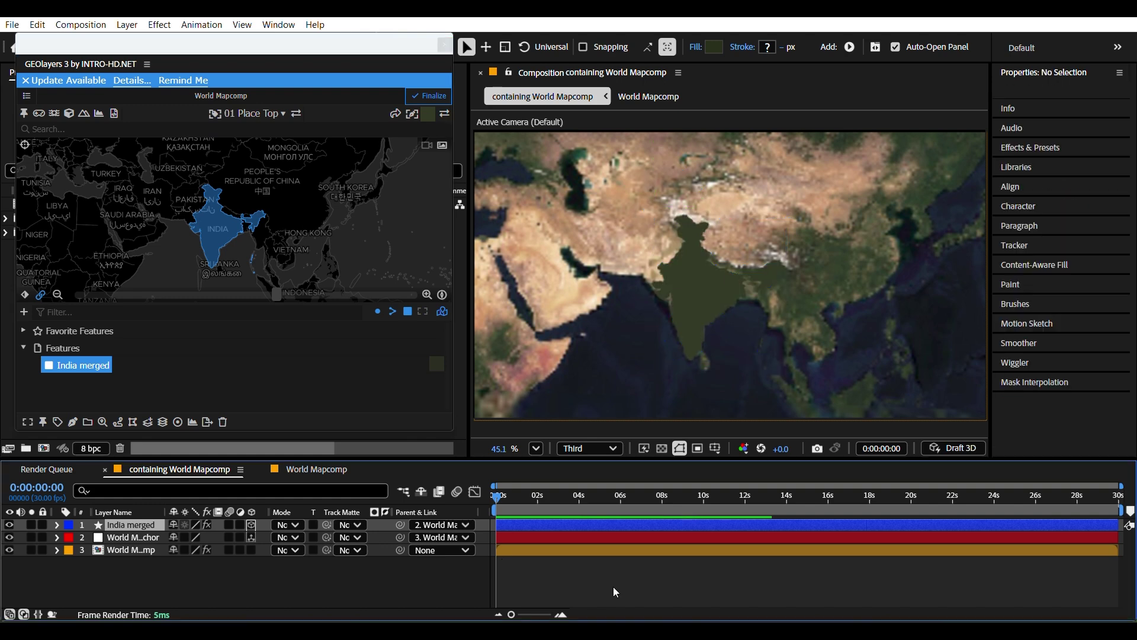
left_click(597, 451)
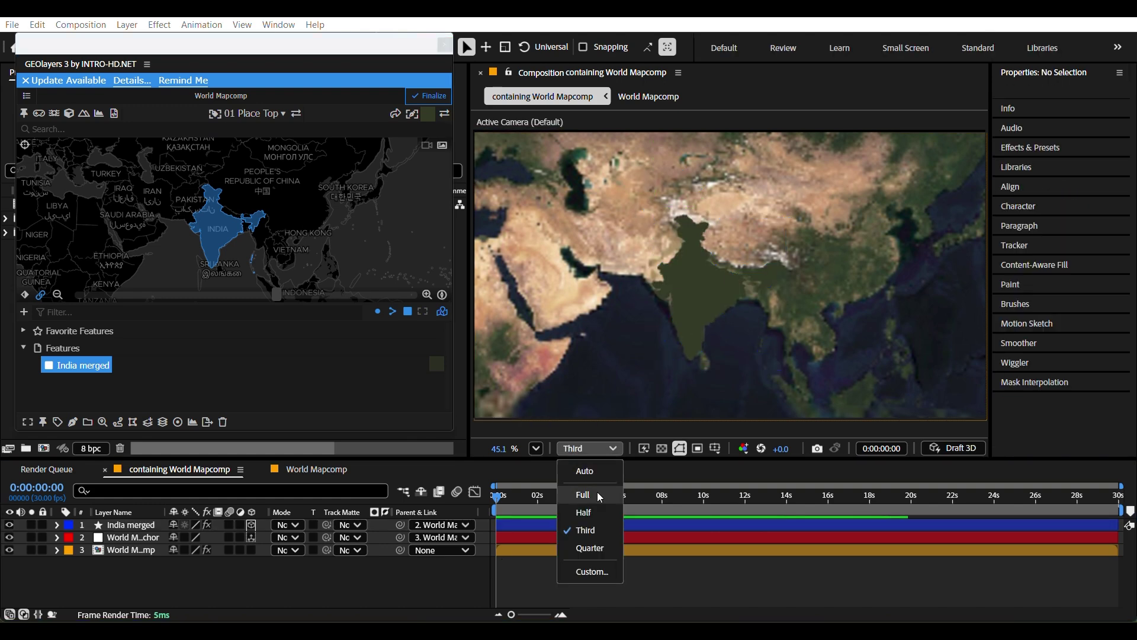
left_click(597, 491)
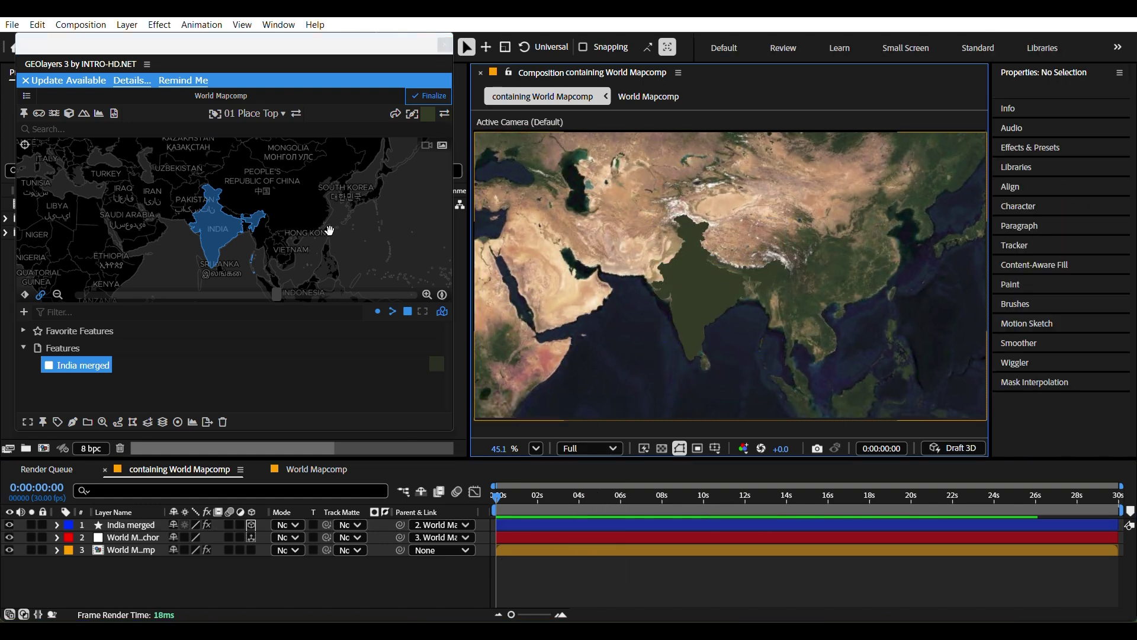
scroll(329, 235, "up", 4)
left_click_drag(319, 245, 318, 239)
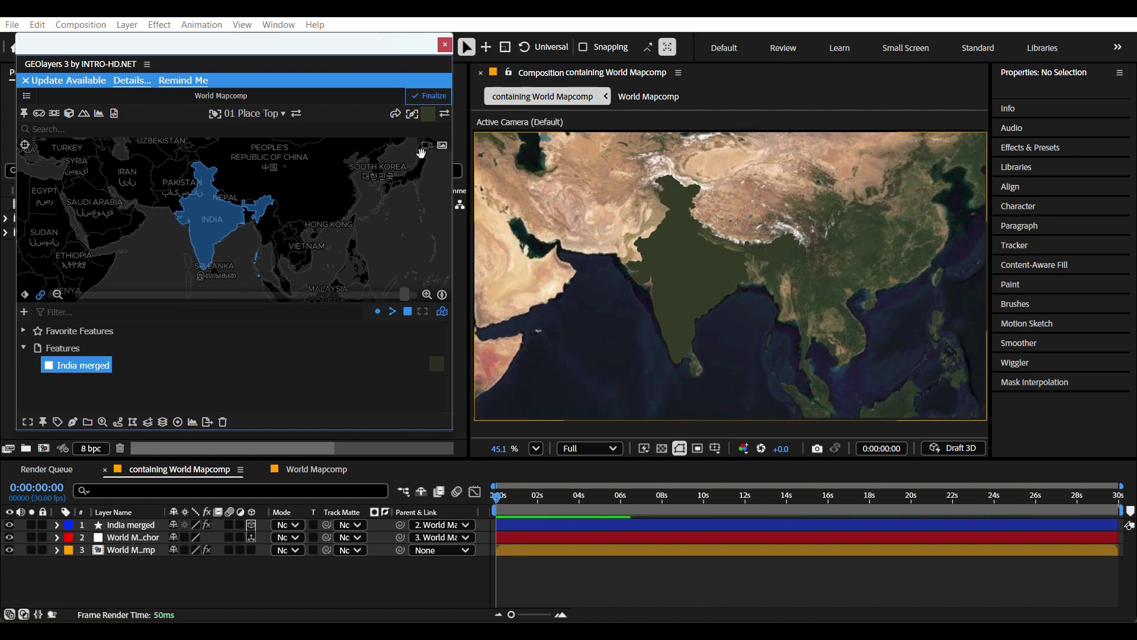
Set the India merged shape layer's fill color to FF5300
left_click(580, 526)
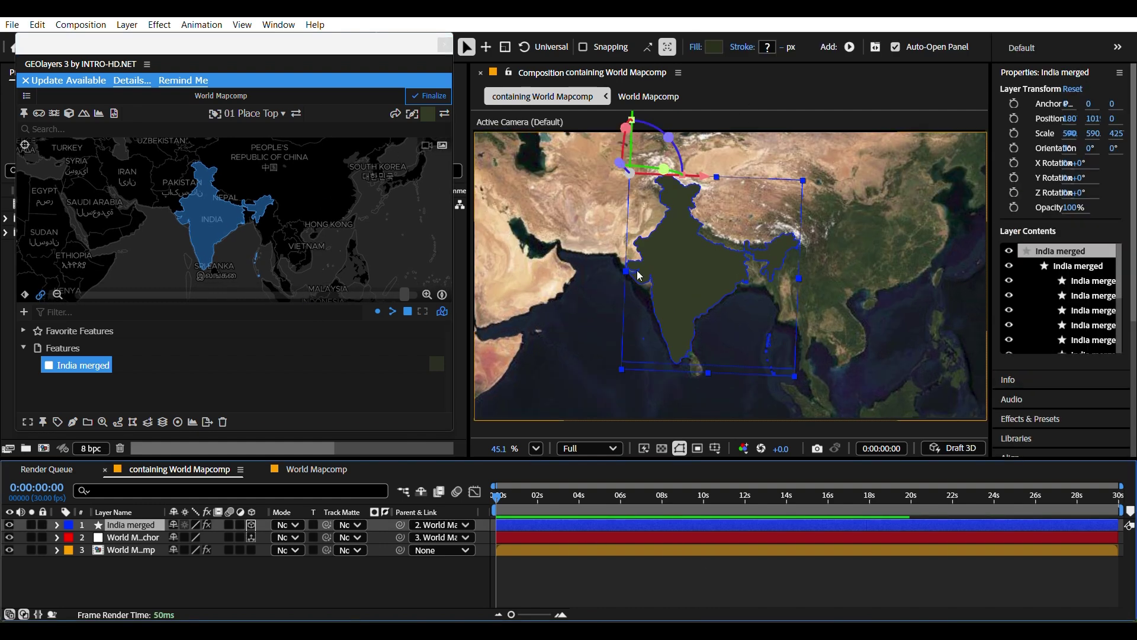
left_click(716, 47)
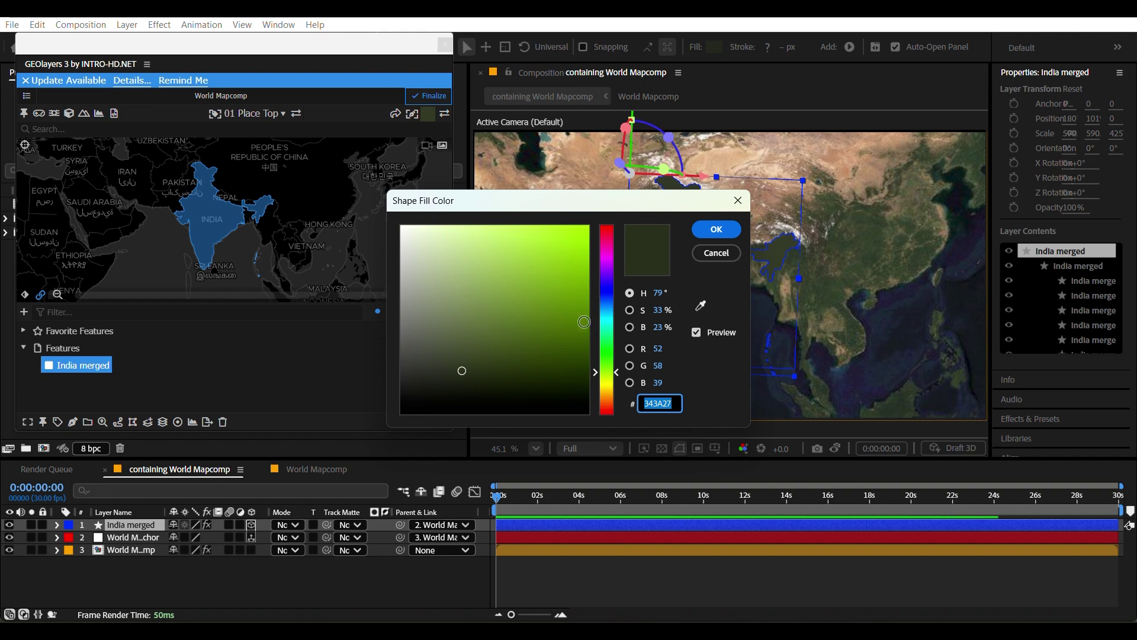
type("FF5300")
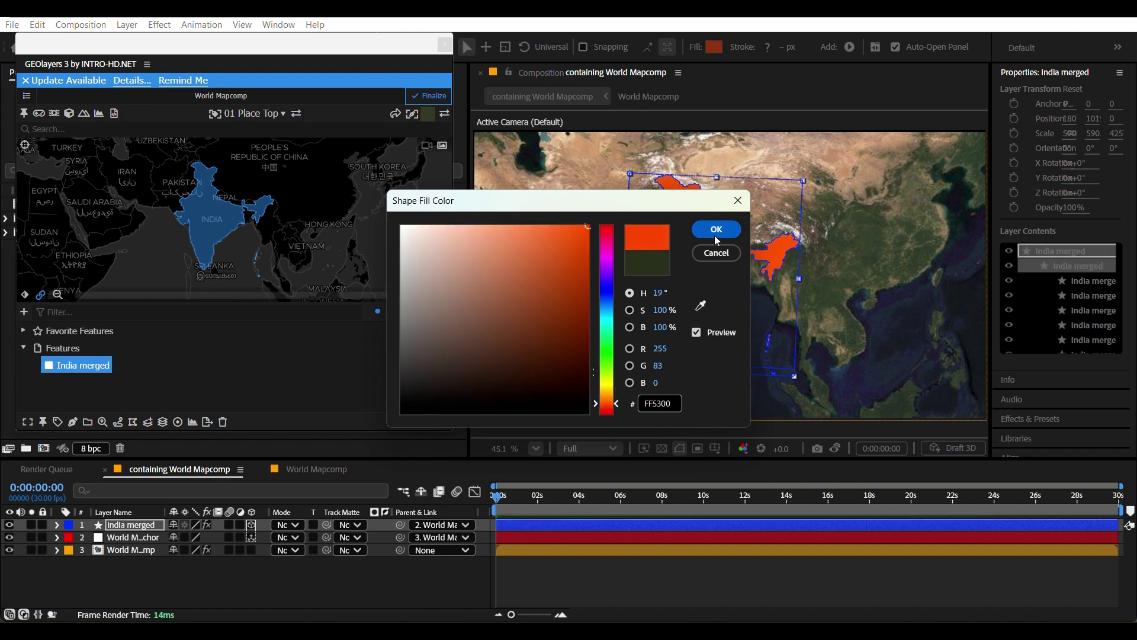
left_click(716, 229)
left_click(602, 579)
Set the India merged shape layer's blending mode to Multiply and deselect it
left_click(545, 528)
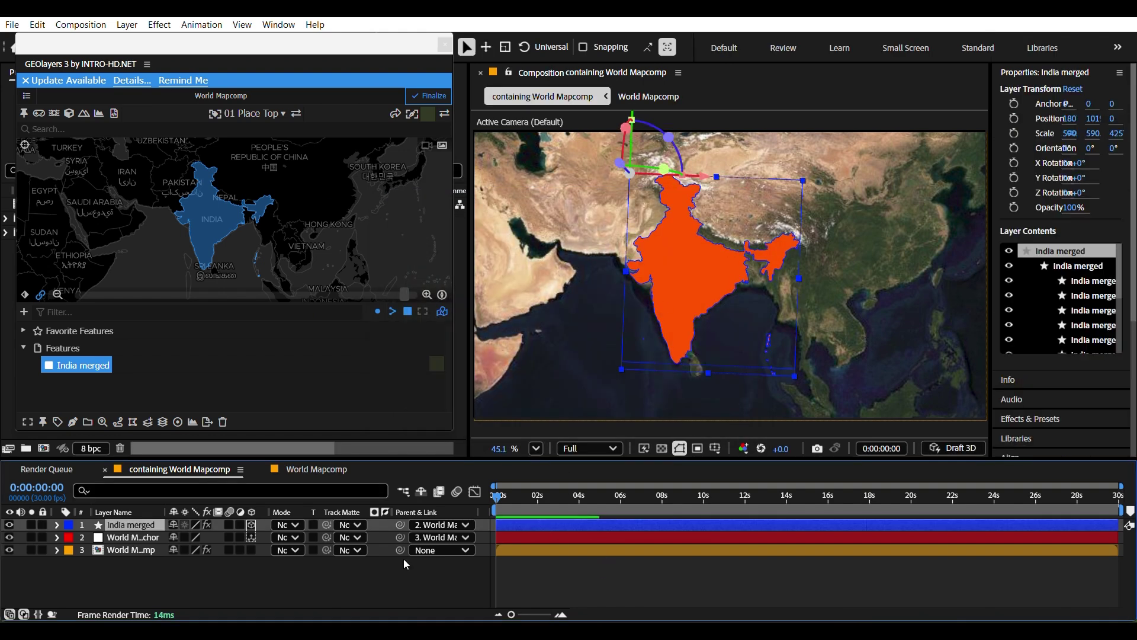
left_click(295, 536)
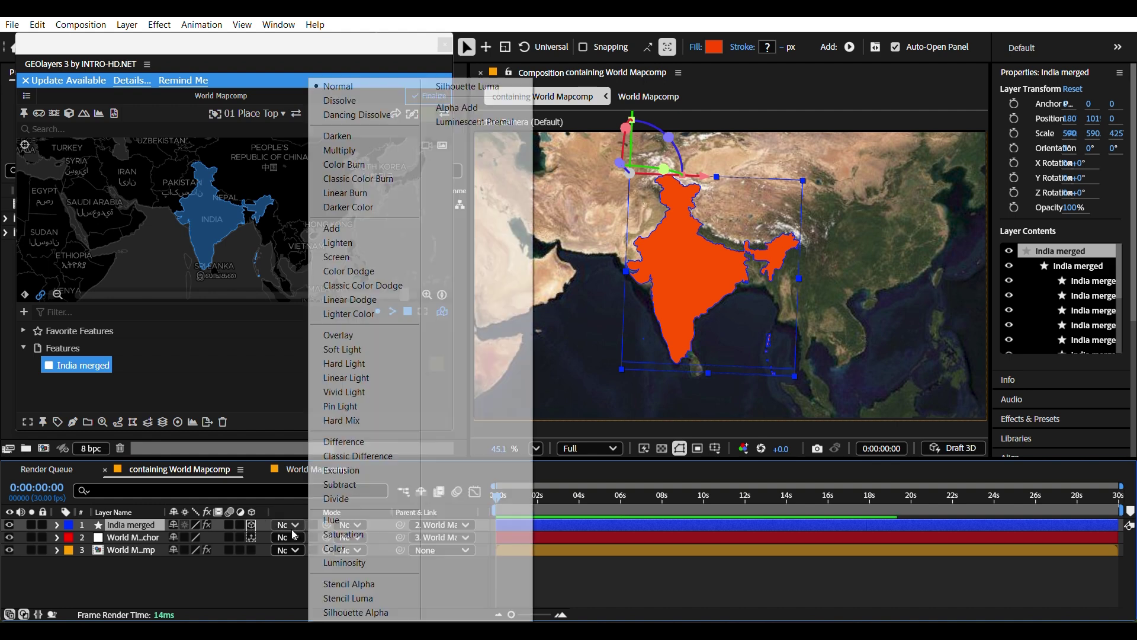
left_click(342, 150)
left_click(656, 582)
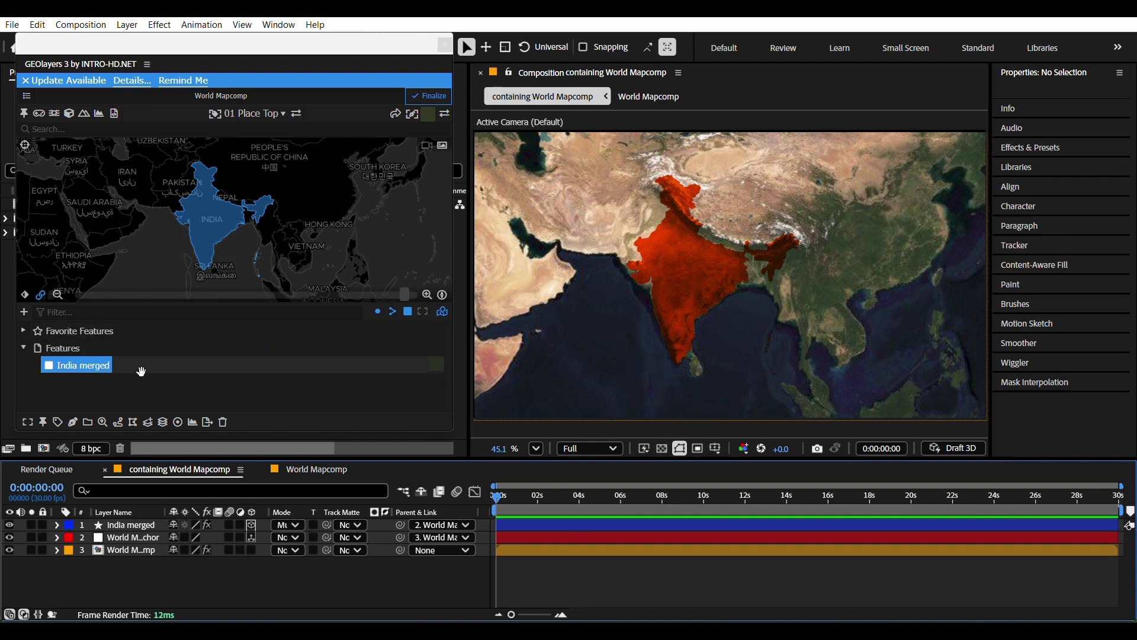
Apply the white Label color 1 outline style to the India merged feature and draw it as a second shape layer
left_click(436, 366)
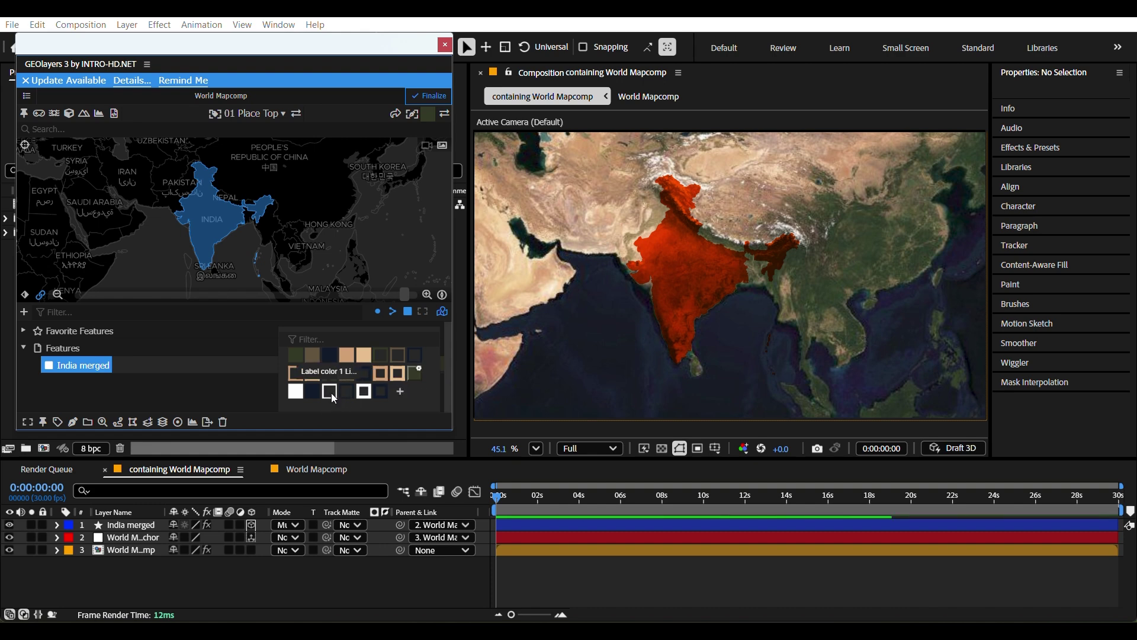
left_click(331, 393)
left_click(73, 422)
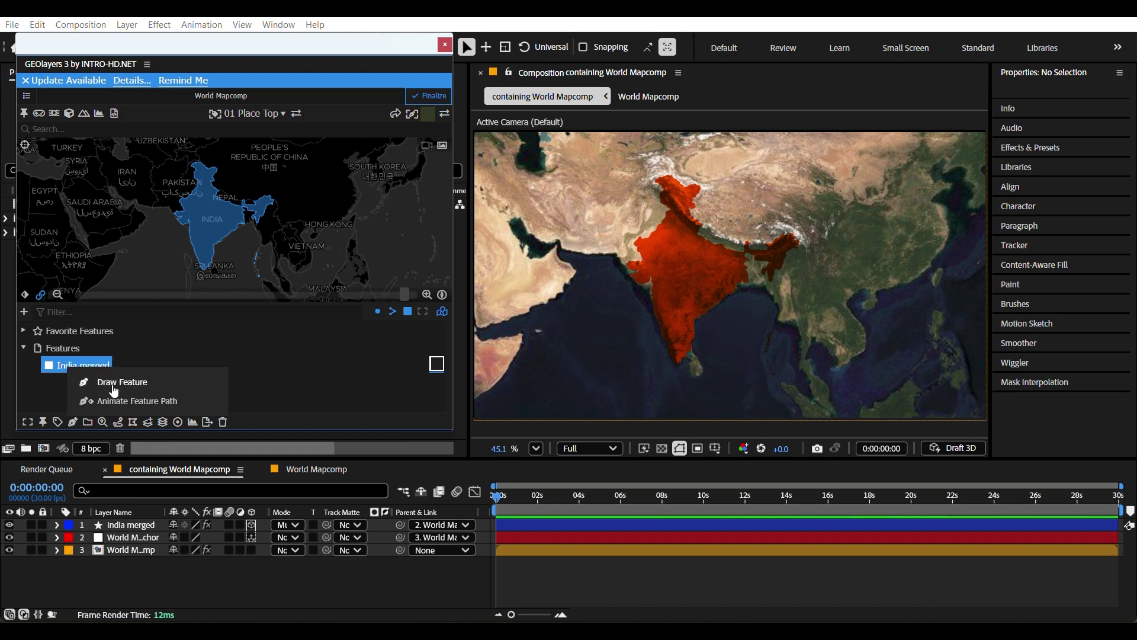
left_click(108, 384)
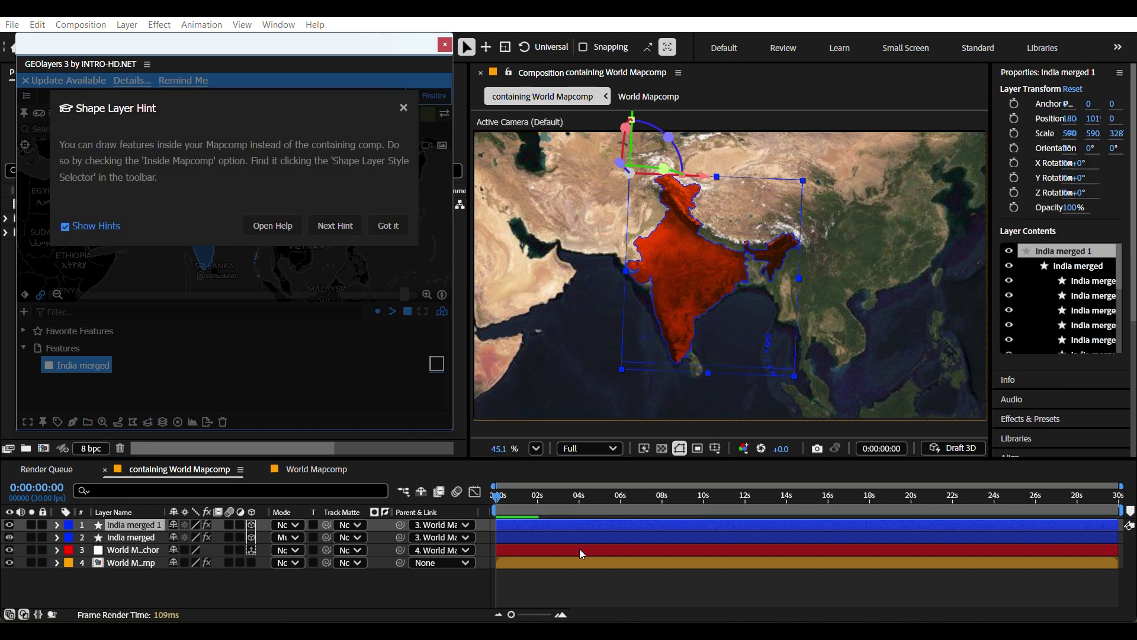
left_click(599, 585)
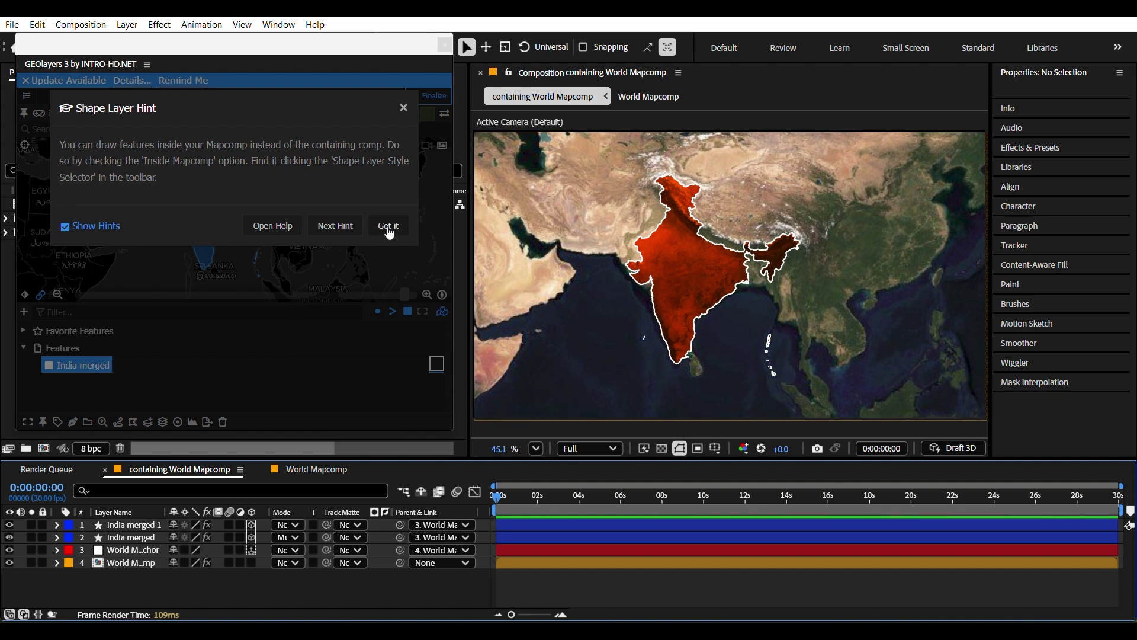
left_click(389, 226)
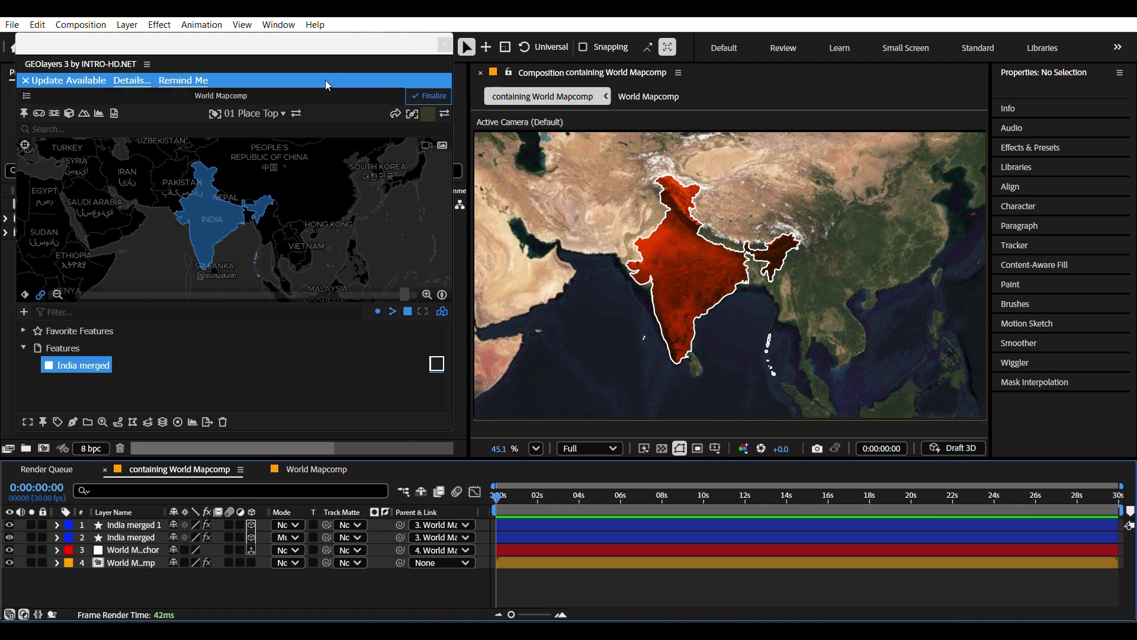
Move the floating GEOlayers window out of the way and add the text "India" over the country on the map
left_click_drag(400, 49, 3, 347)
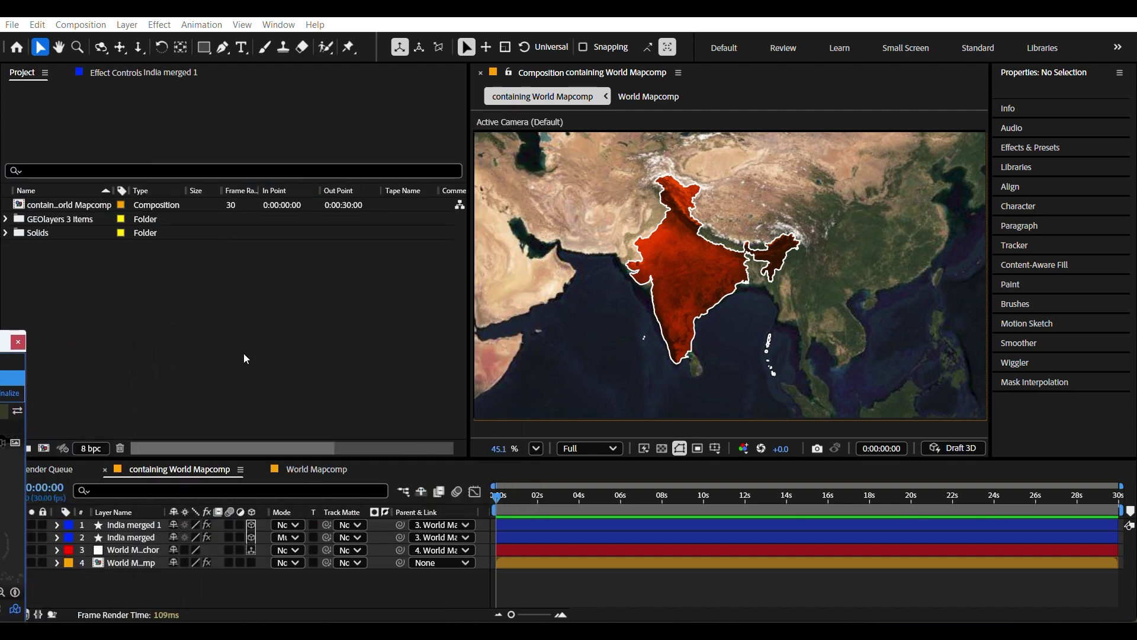
left_click(240, 48)
left_click(670, 284)
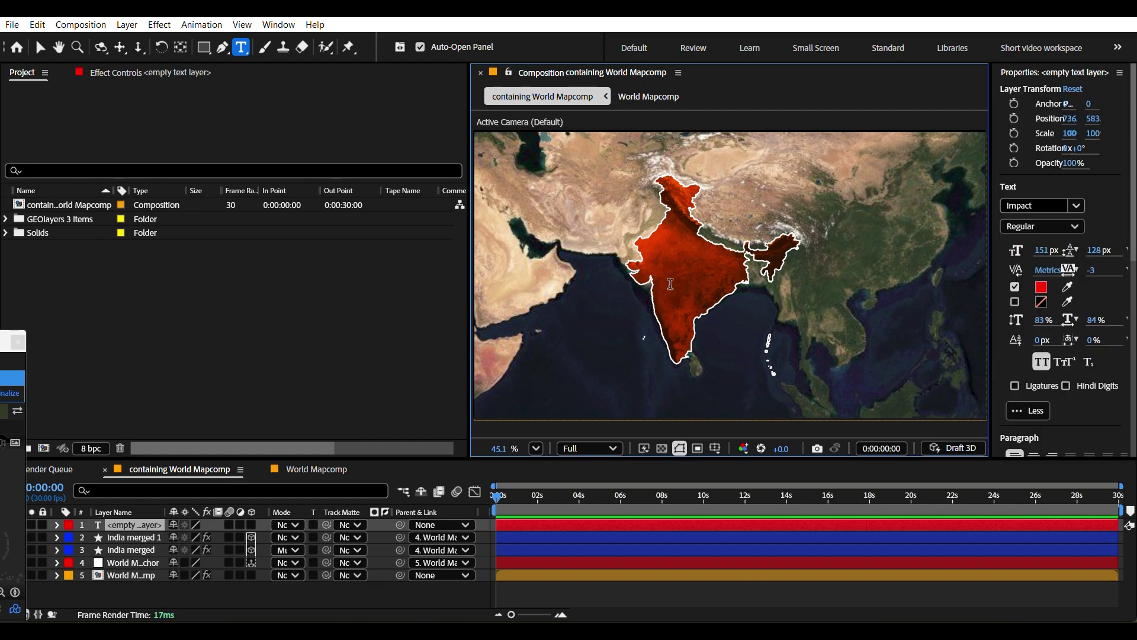
type("India")
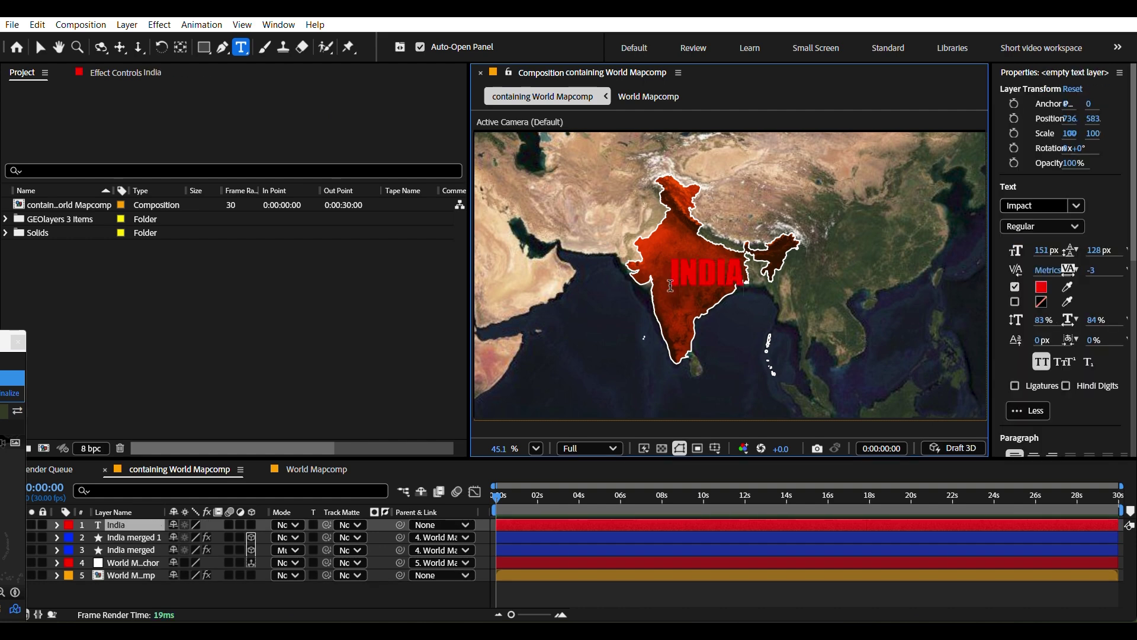
Change the India text layer's fill color to yellow, FAFF00
left_click(1041, 286)
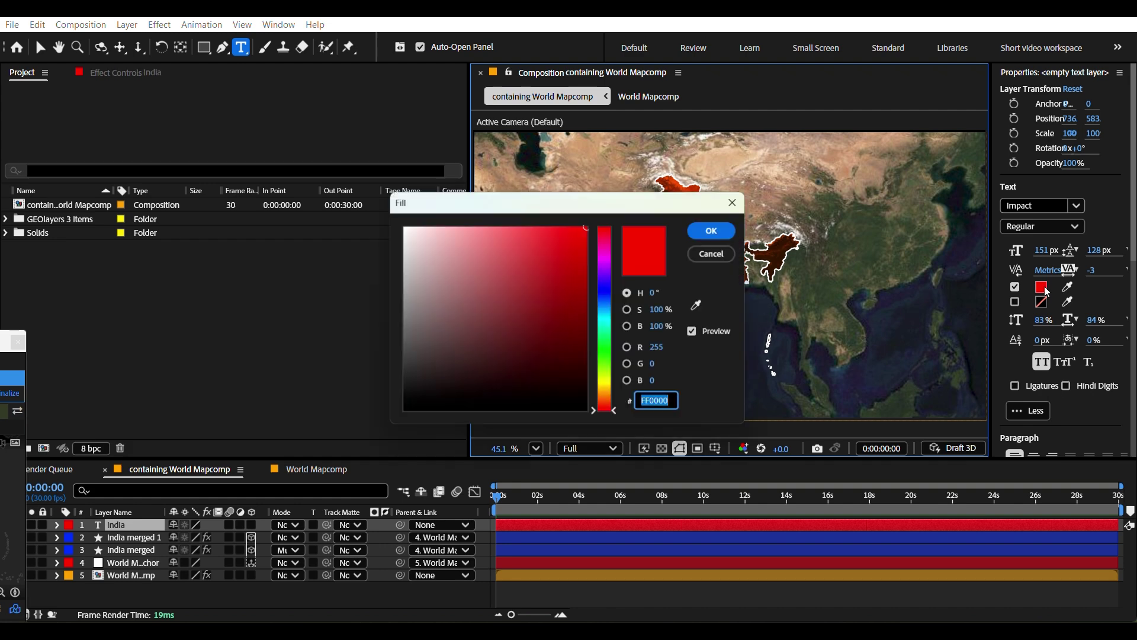
left_click(729, 230)
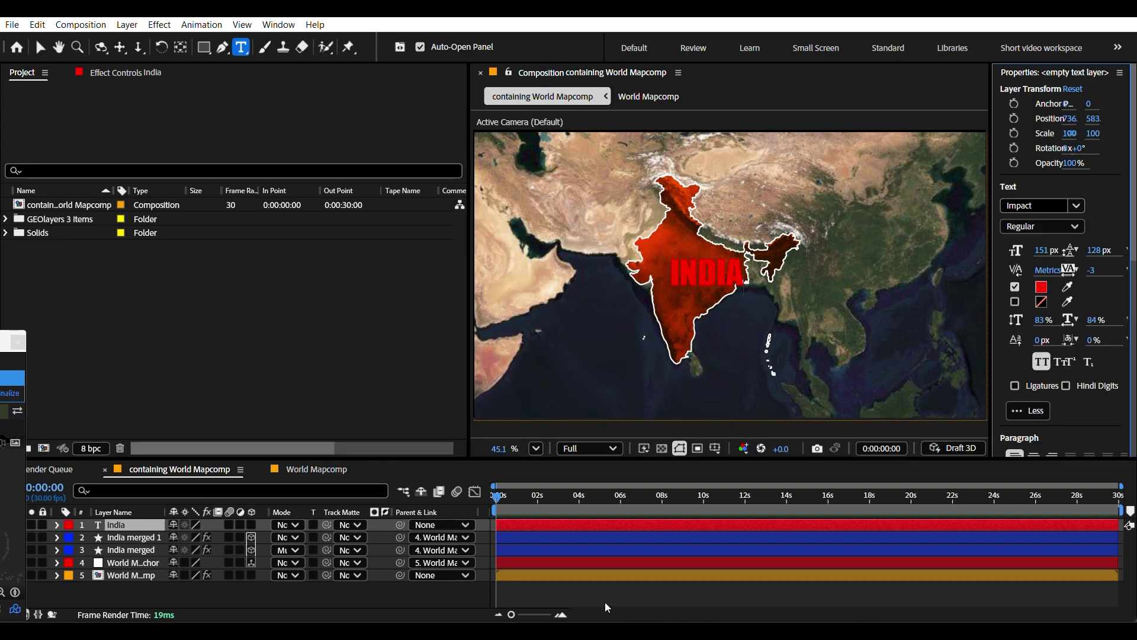
left_click(604, 537)
left_click(604, 525)
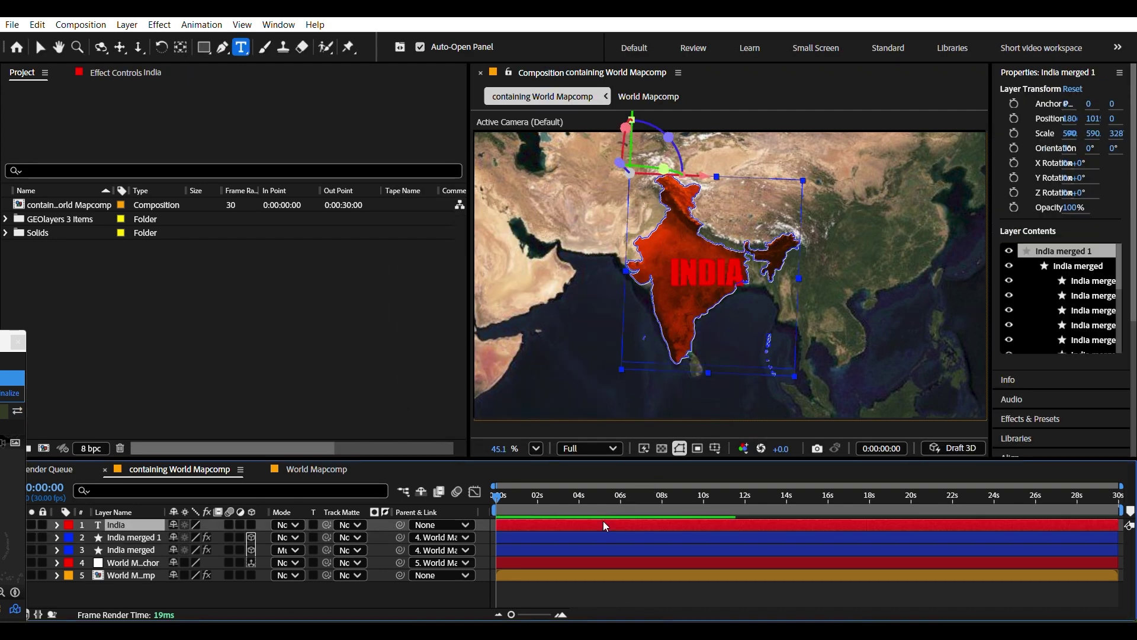
left_click(1041, 287)
left_click_drag(611, 299, 613, 388)
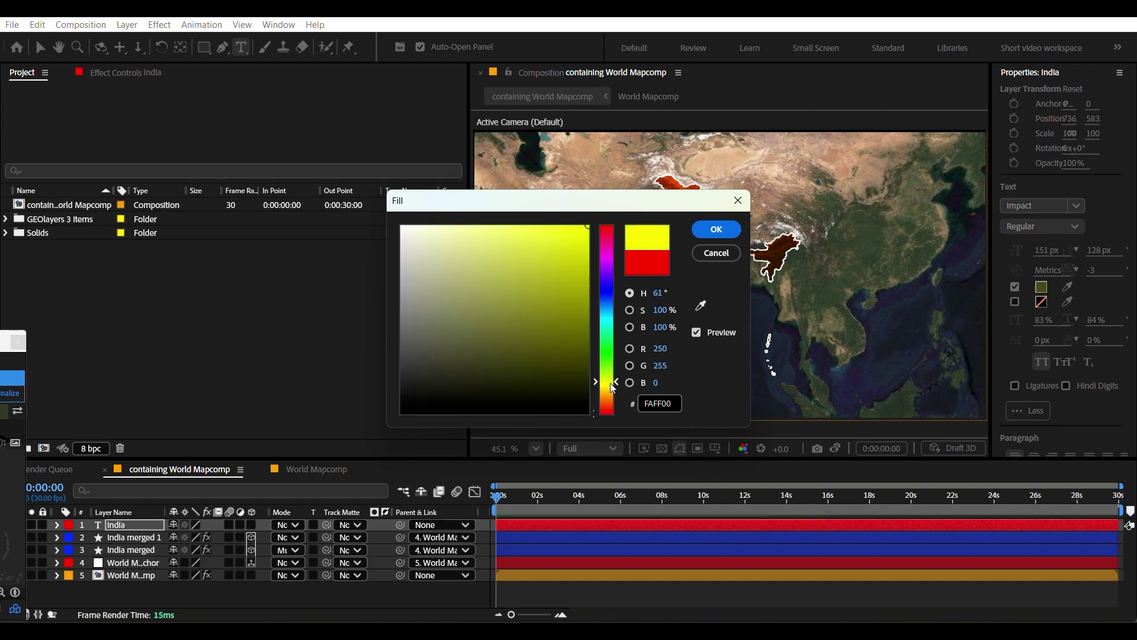
left_click(718, 230)
left_click(623, 602)
Shift the India text to an X position of 666.9 so it sits centered on the country, and collapse the layer's properties
left_click(125, 525)
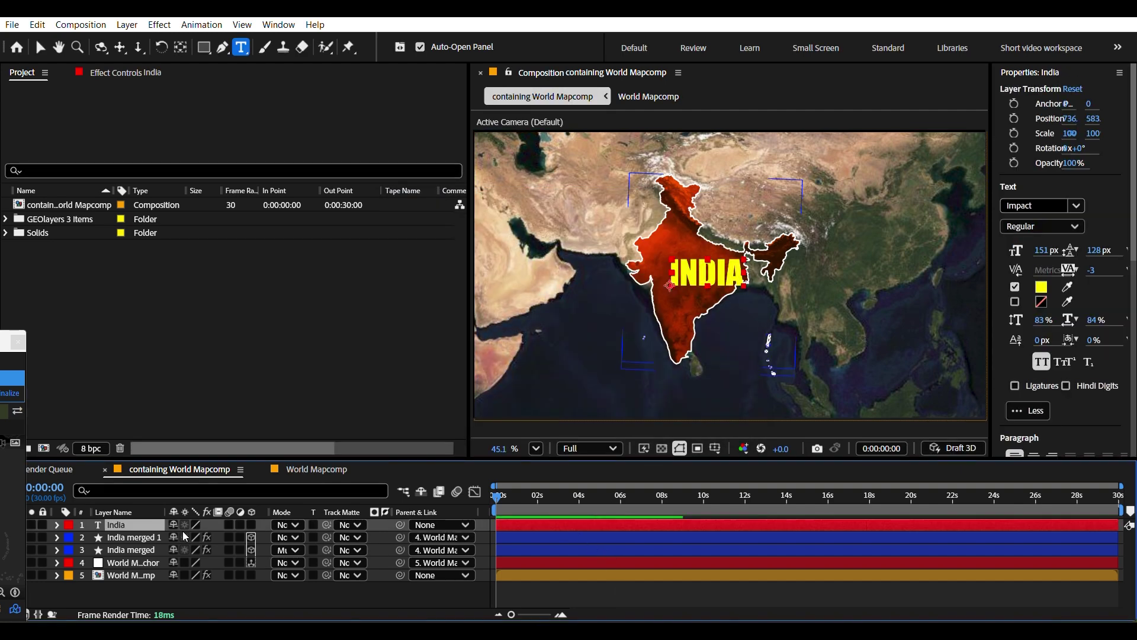
key("p")
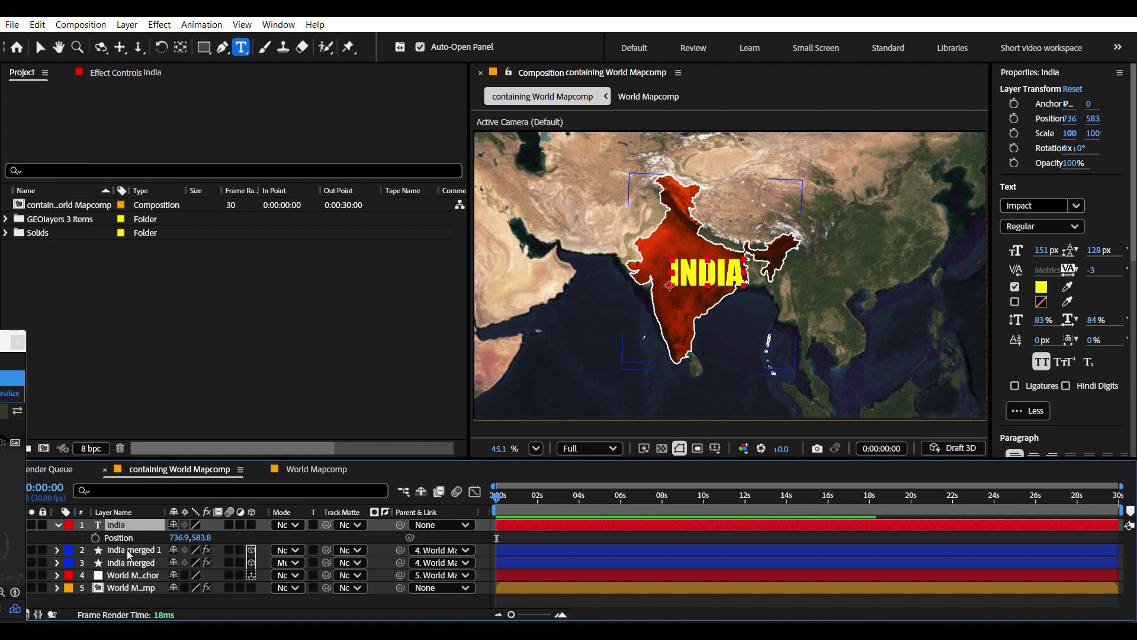
key("shift+s")
left_click_drag(187, 546, 171, 563)
left_click(578, 554)
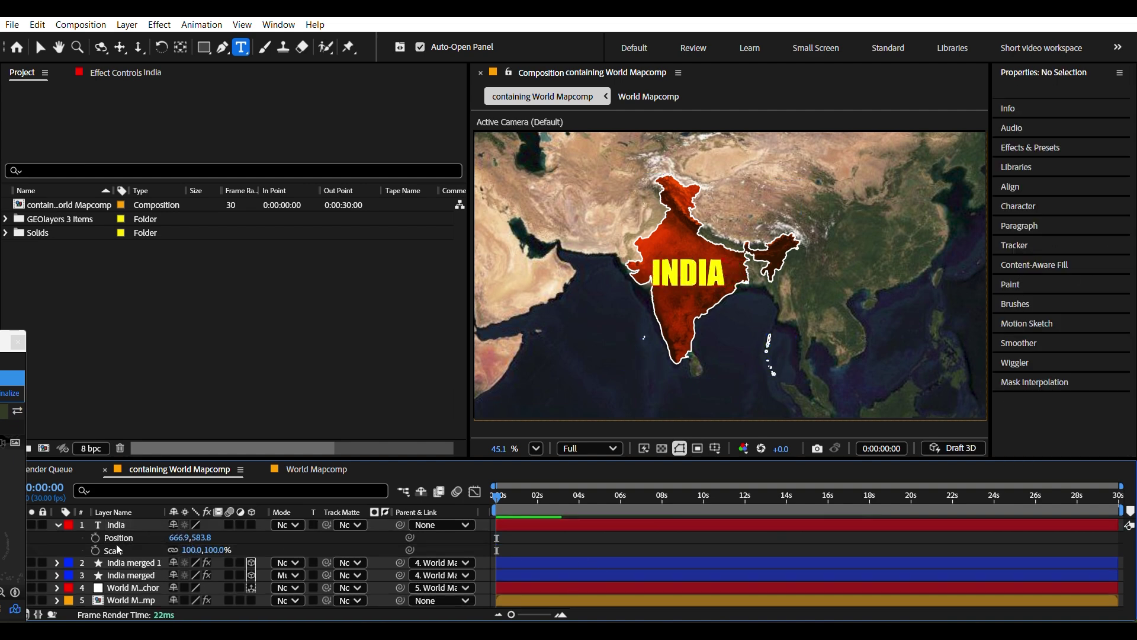
left_click(59, 525)
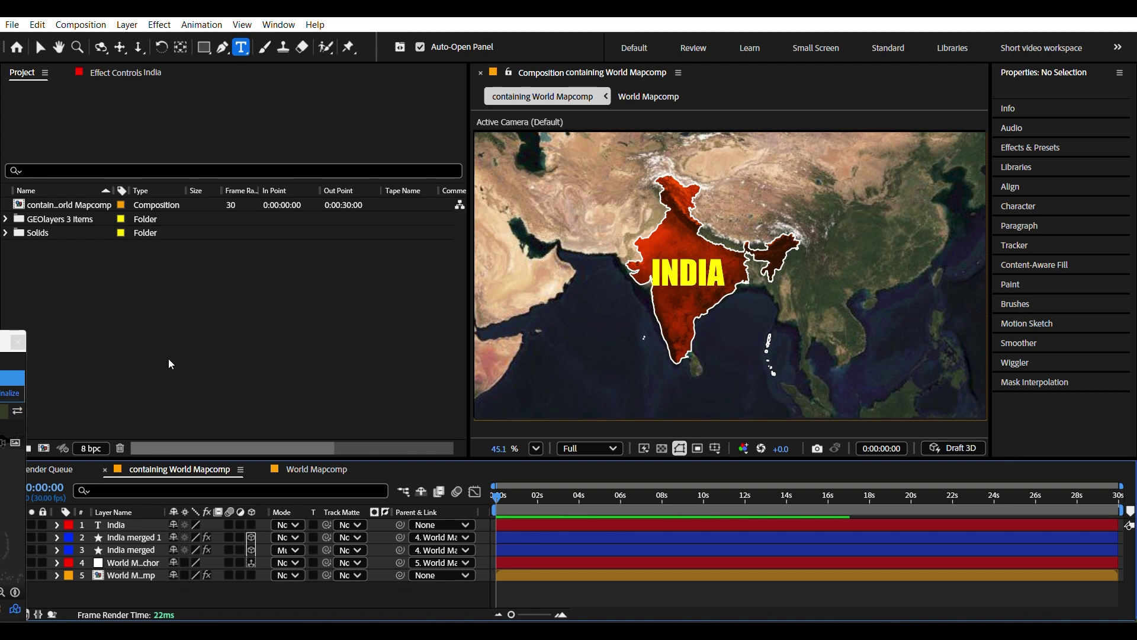
Bring the GEOlayers window back and keyframe the mapcomp's view at 0:00:00:00
left_click_drag(8, 355, 443, 54)
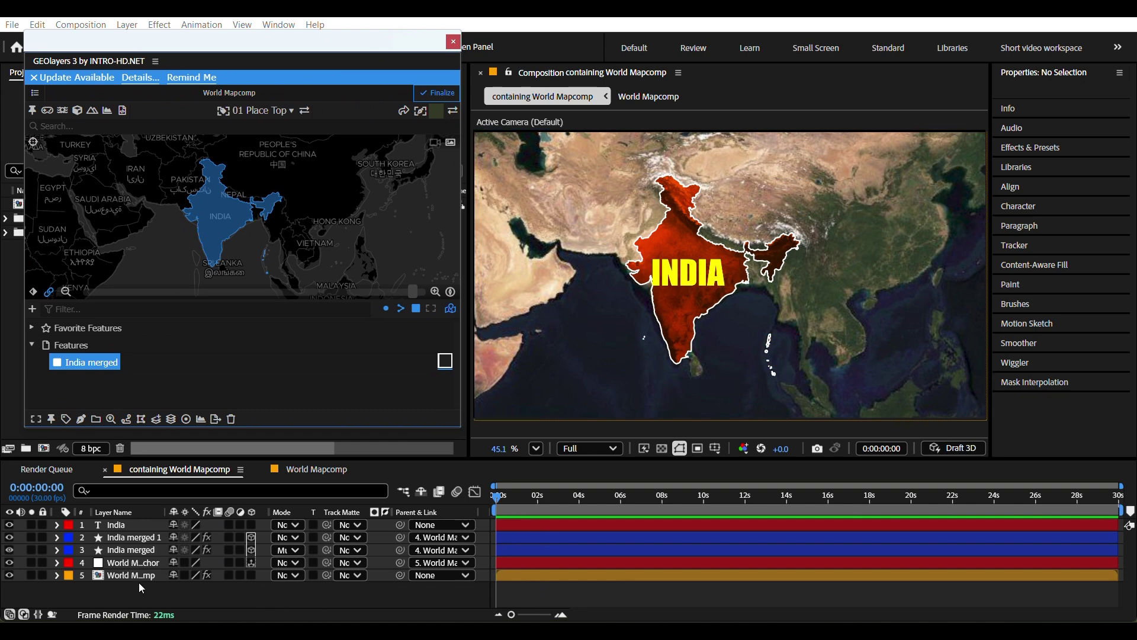
left_click(34, 292)
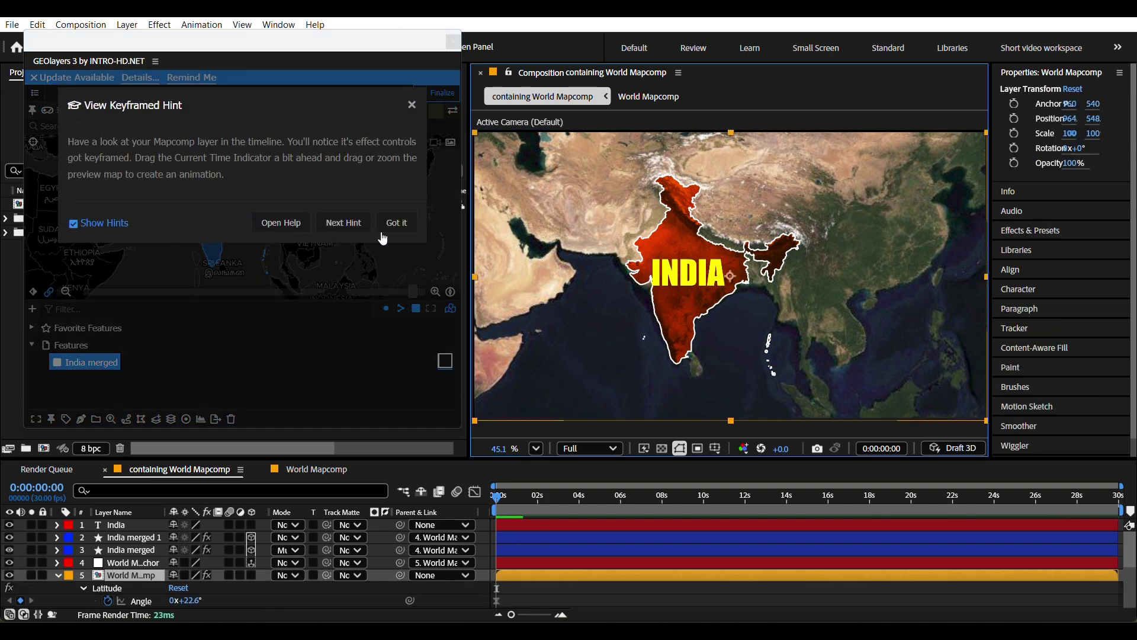
left_click(393, 218)
Keyframe a zoomed-out view of the mapcomp at 0:00:06:12, deselect the layer and return to the start of the timeline
left_click_drag(508, 507, 631, 536)
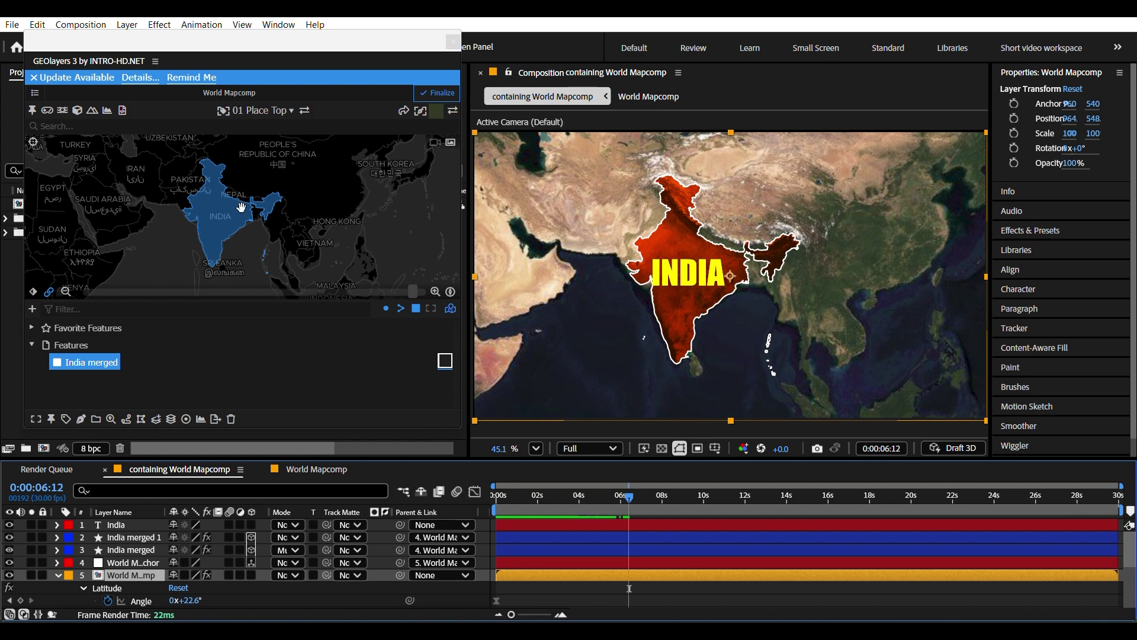
scroll(246, 211, "down", 2)
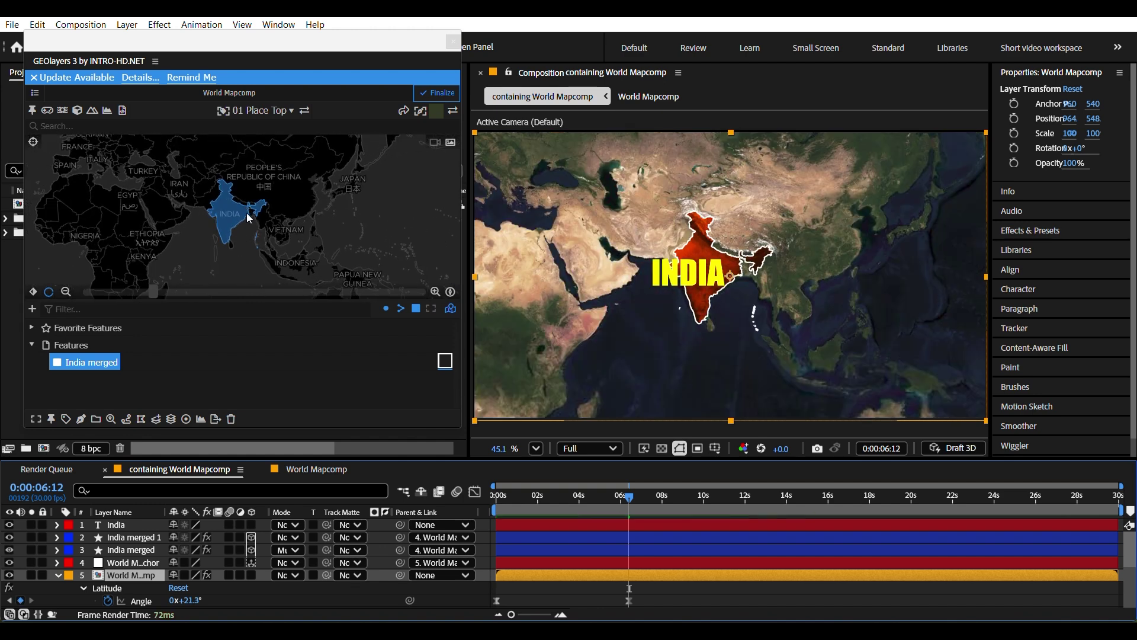
key("F2")
key("Home")
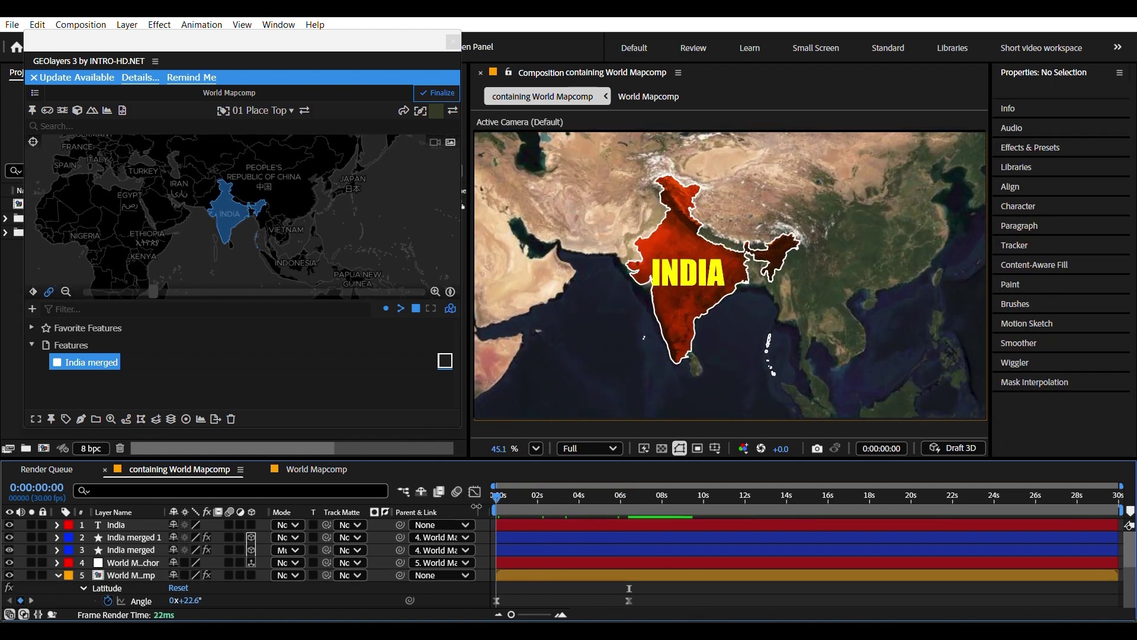
Set the preview resolution to Half and play back the map zoom-out animation from the start
key("ctrl+shift+h")
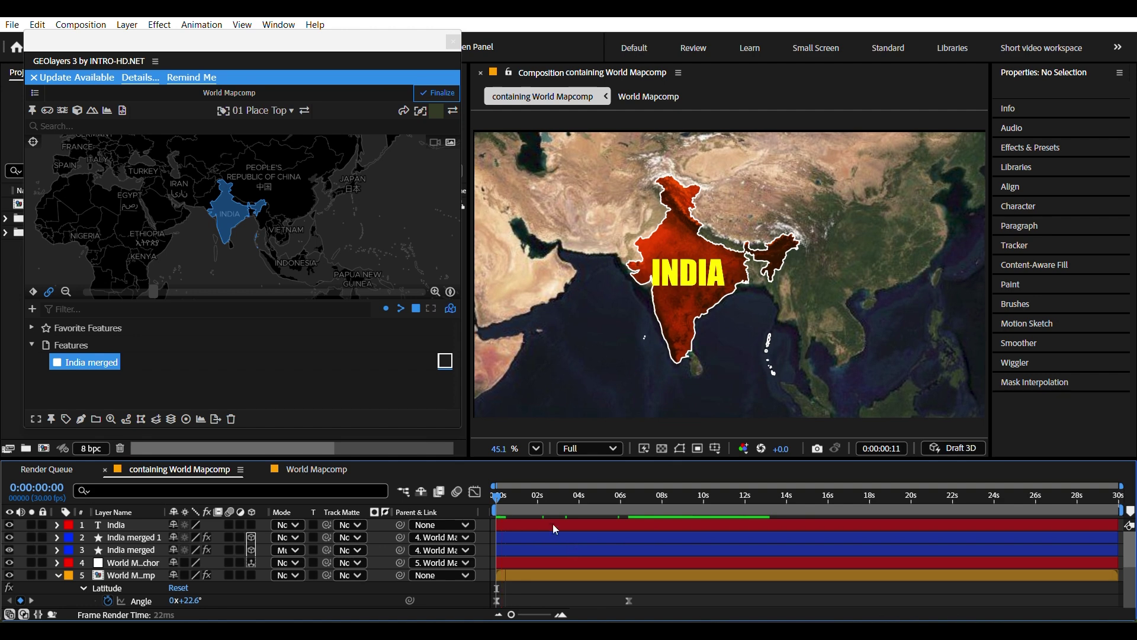
left_click(589, 448)
left_click(586, 513)
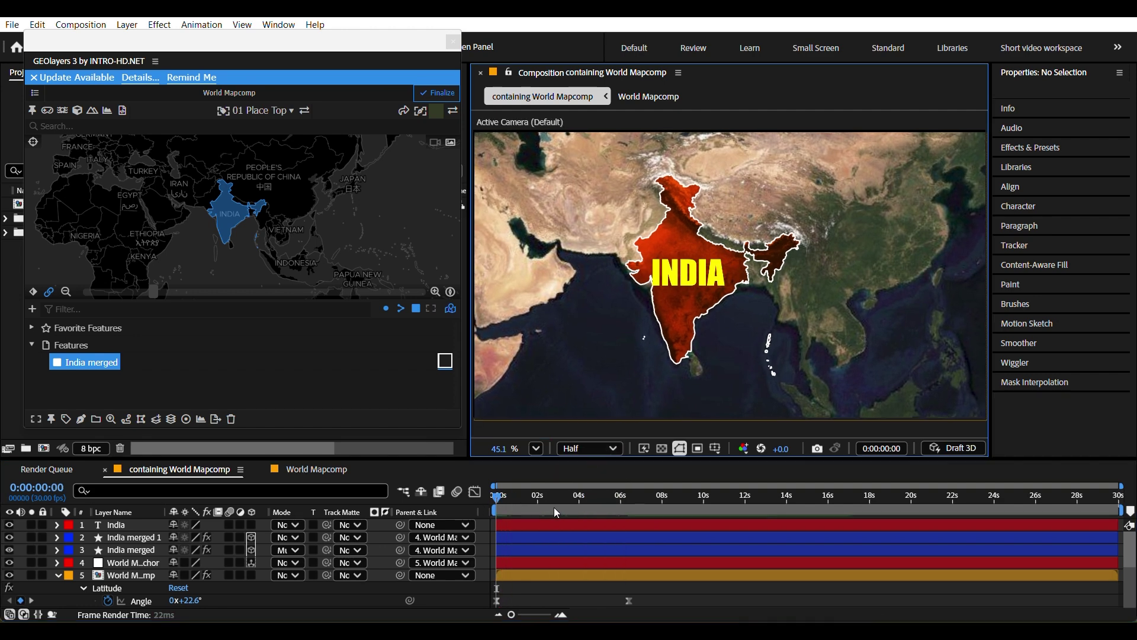
key("space")
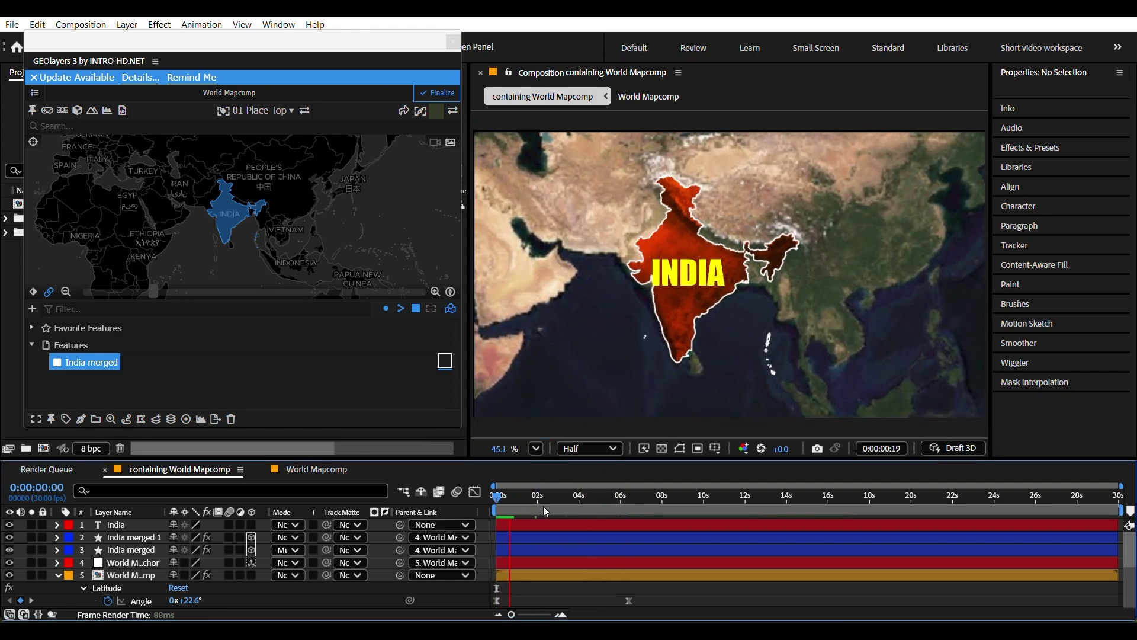
left_click_drag(487, 503, 491, 551)
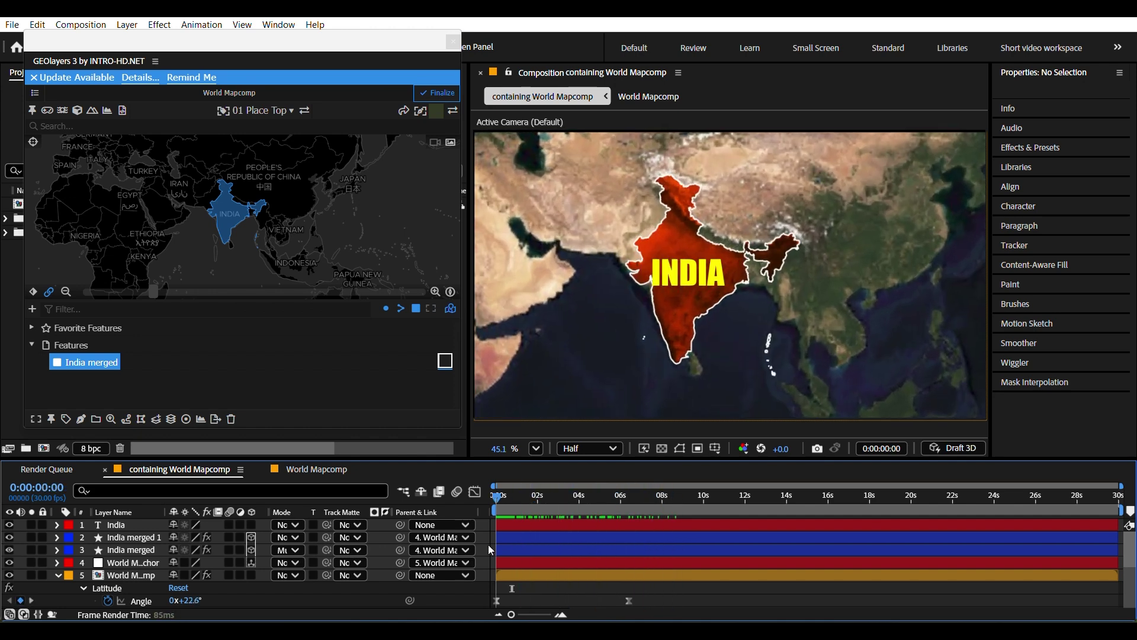
Hide the blending mode and track matte columns and parent the India text layer to the World Mapcomp anchor layer
left_click(559, 526)
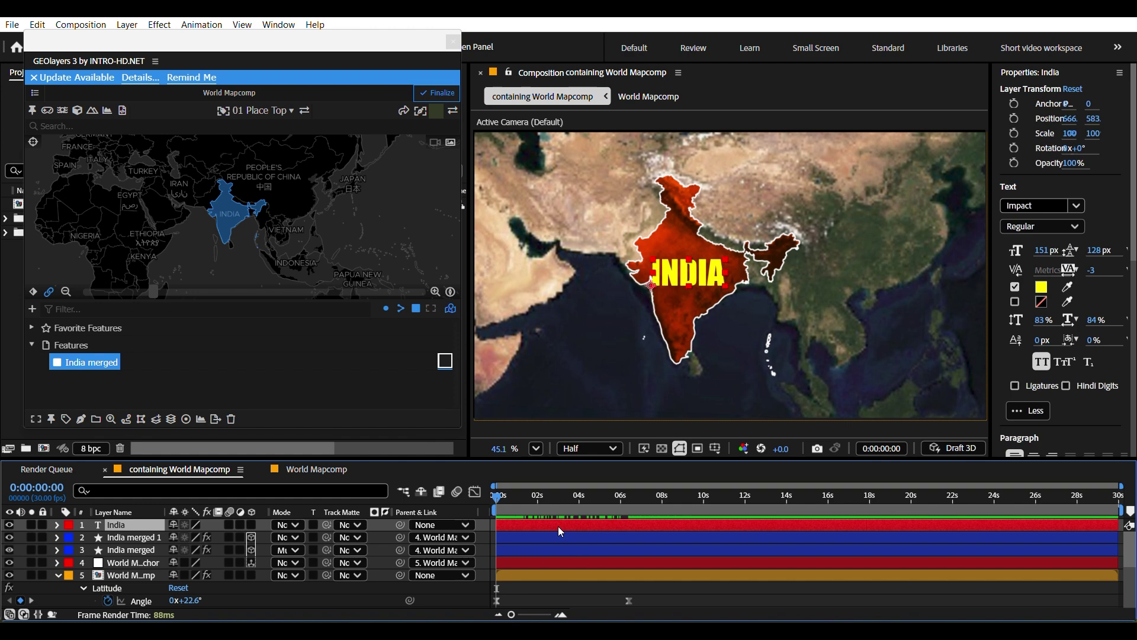
left_click(537, 563)
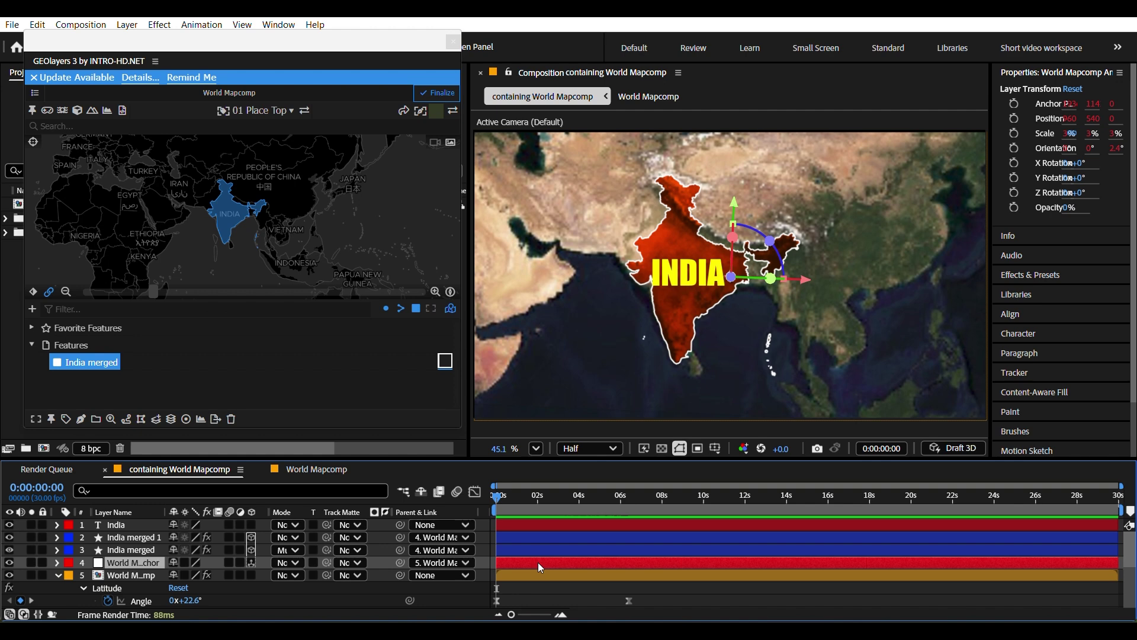
left_click(593, 595)
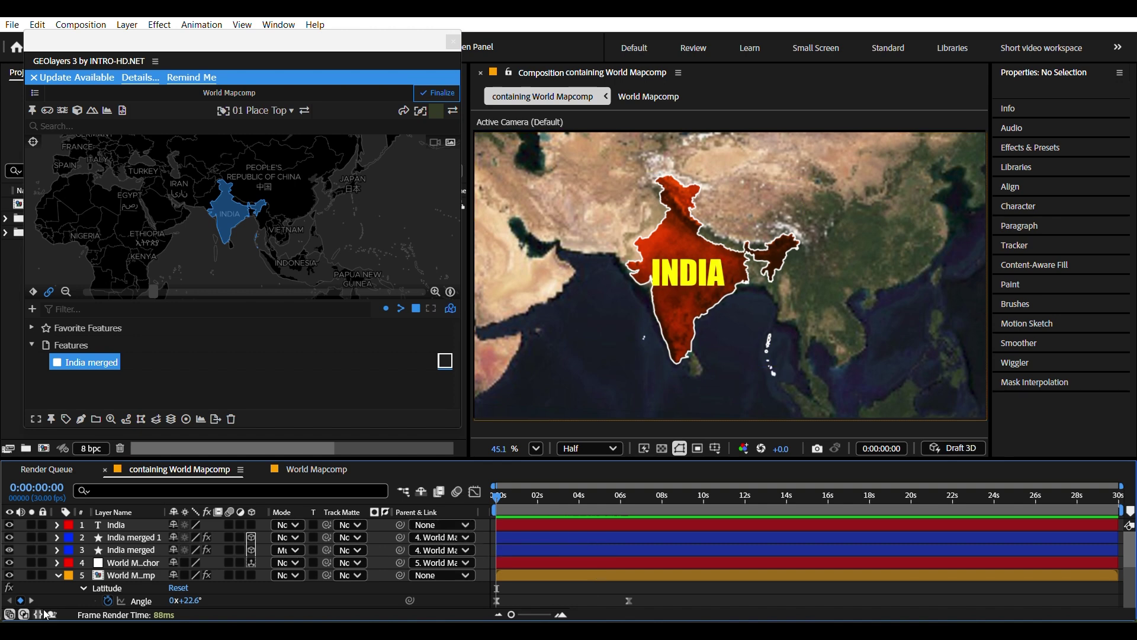
left_click(24, 614)
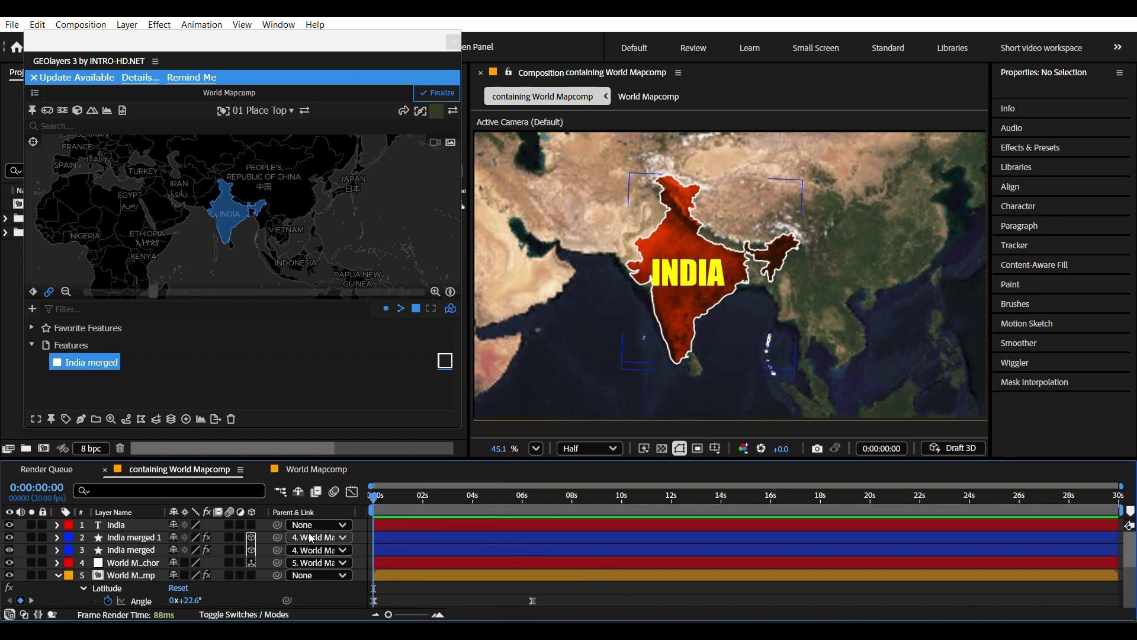
left_click(482, 527)
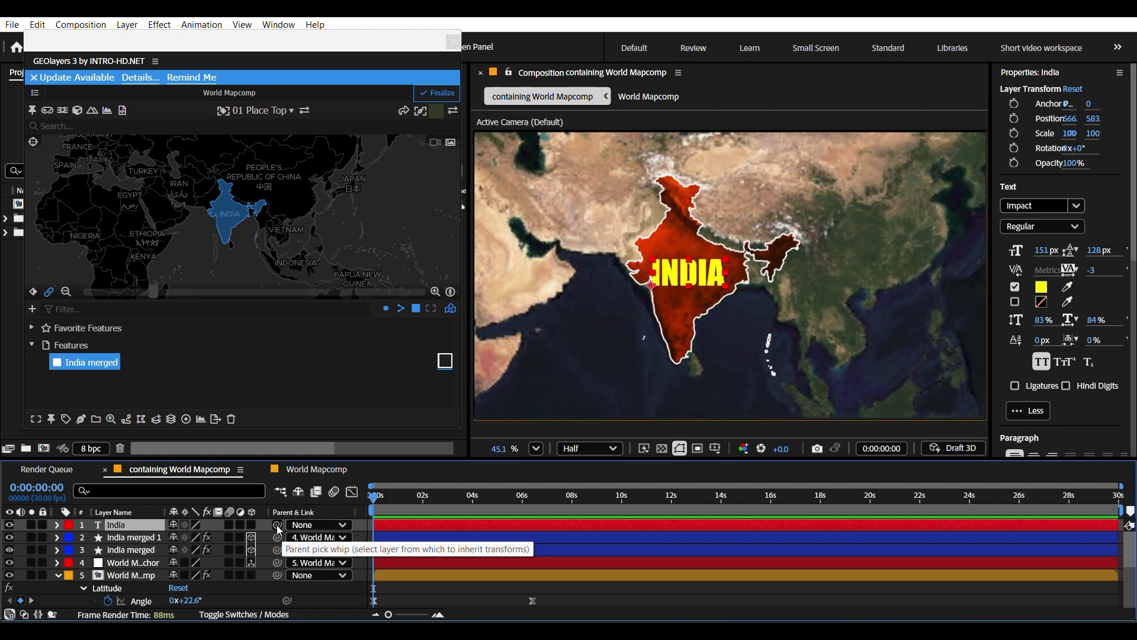
left_click_drag(277, 526, 125, 574)
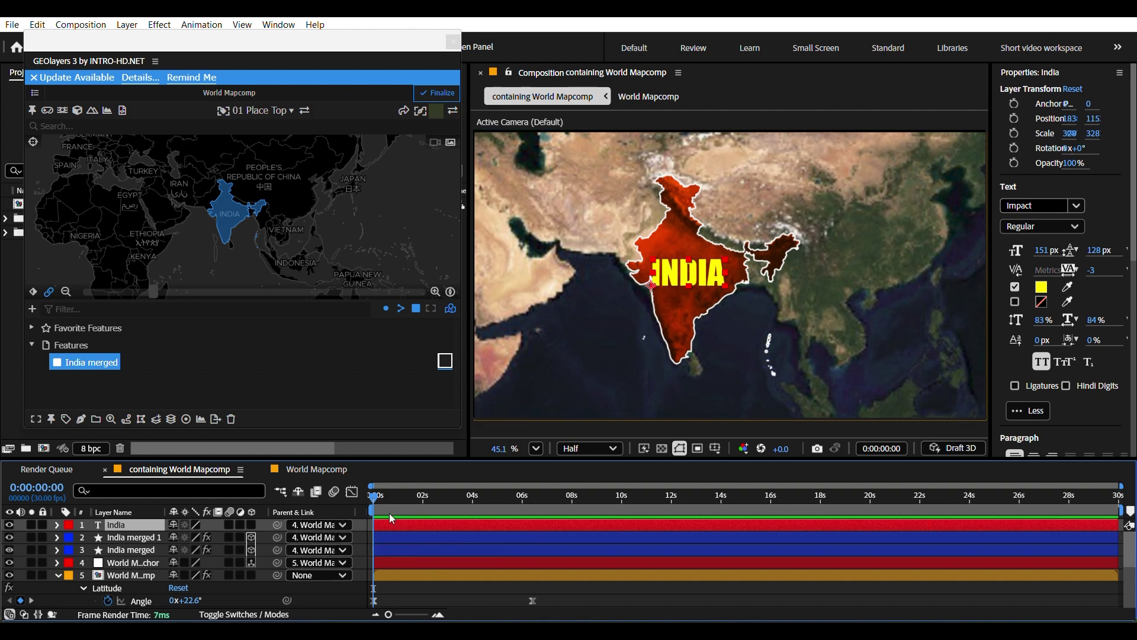
Scrub the beginning of the timeline to check how the India text layer follows the map
mouse_move(379, 502)
left_mouse_down()
mouse_move(507, 516)
mouse_move(374, 518)
mouse_move(475, 500)
mouse_move(506, 509)
mouse_move(373, 510)
left_mouse_up()
left_click(415, 591)
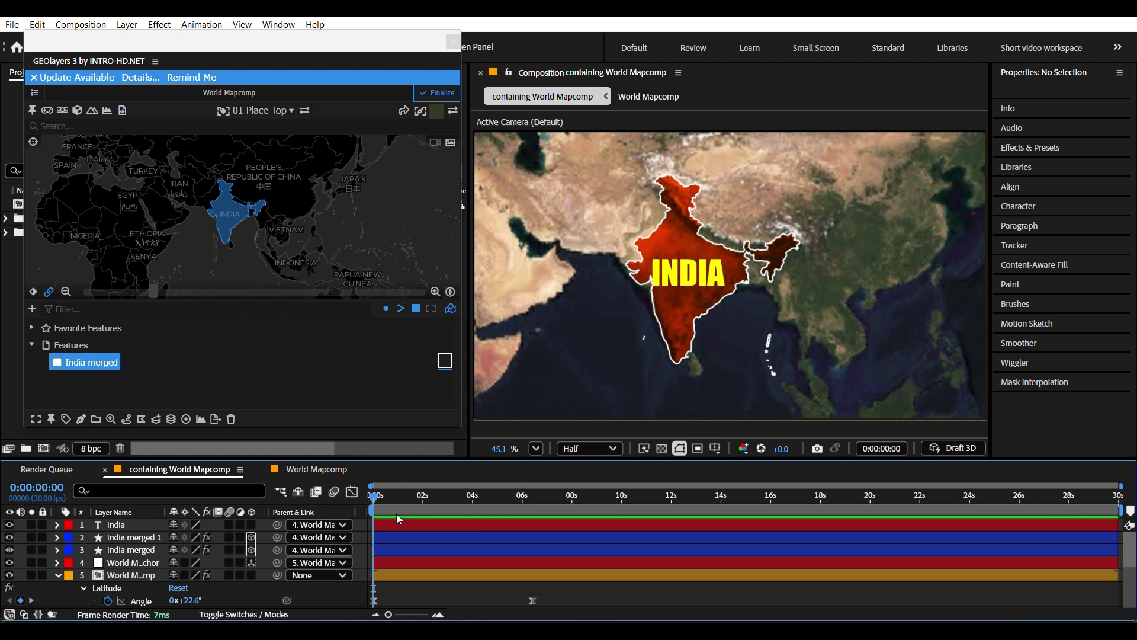
left_click_drag(380, 501, 360, 556)
left_click(446, 523)
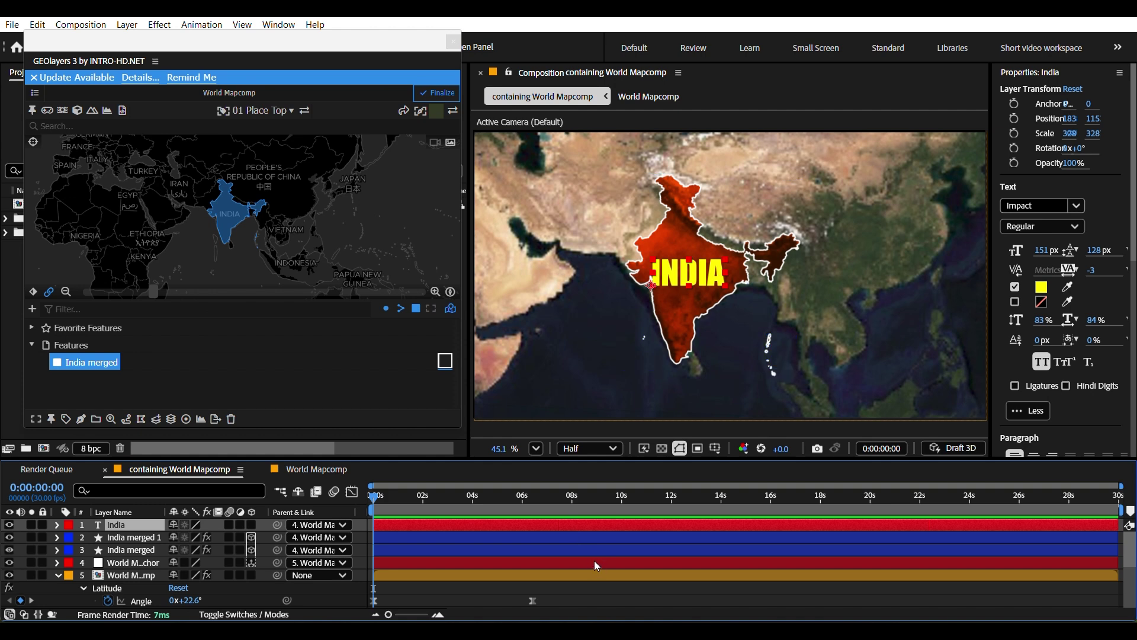
left_click(603, 595)
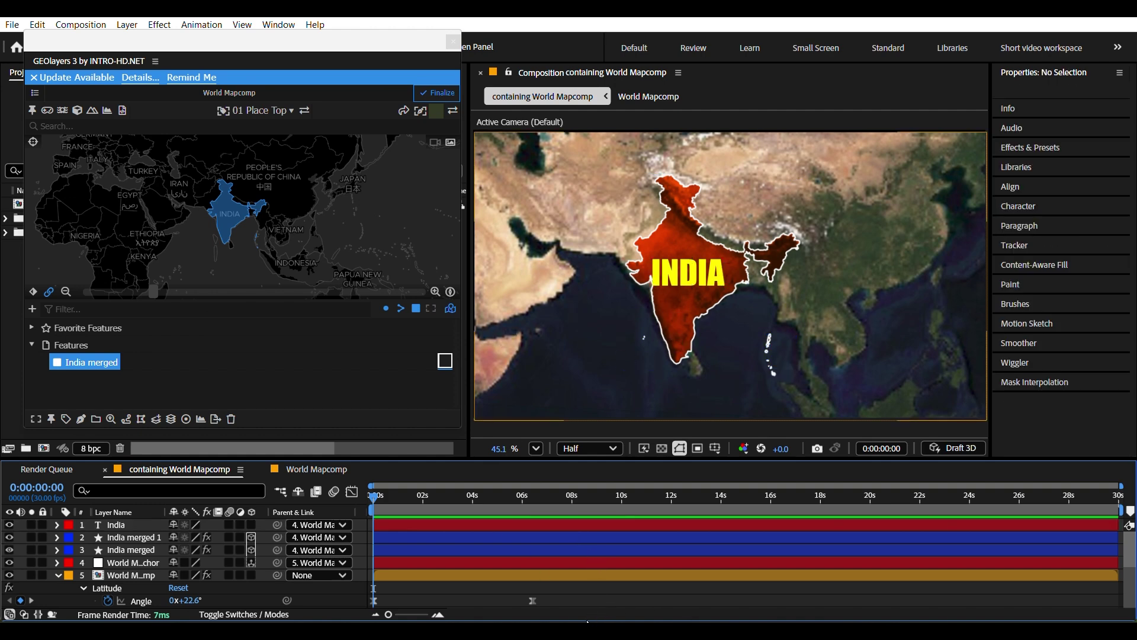
left_click(427, 529)
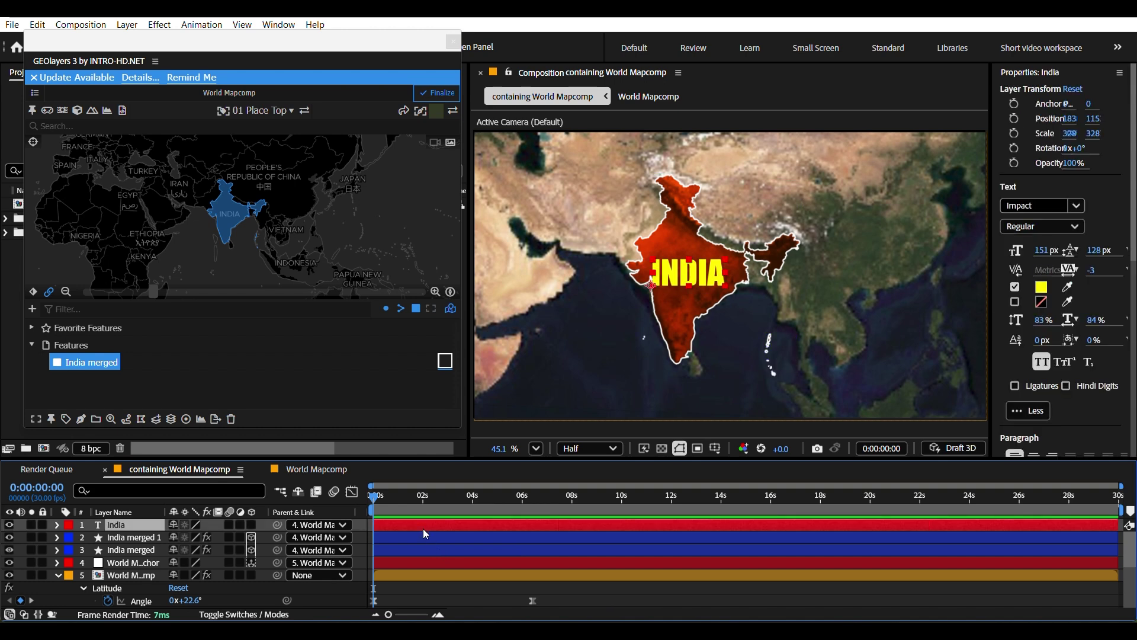
left_click(489, 599)
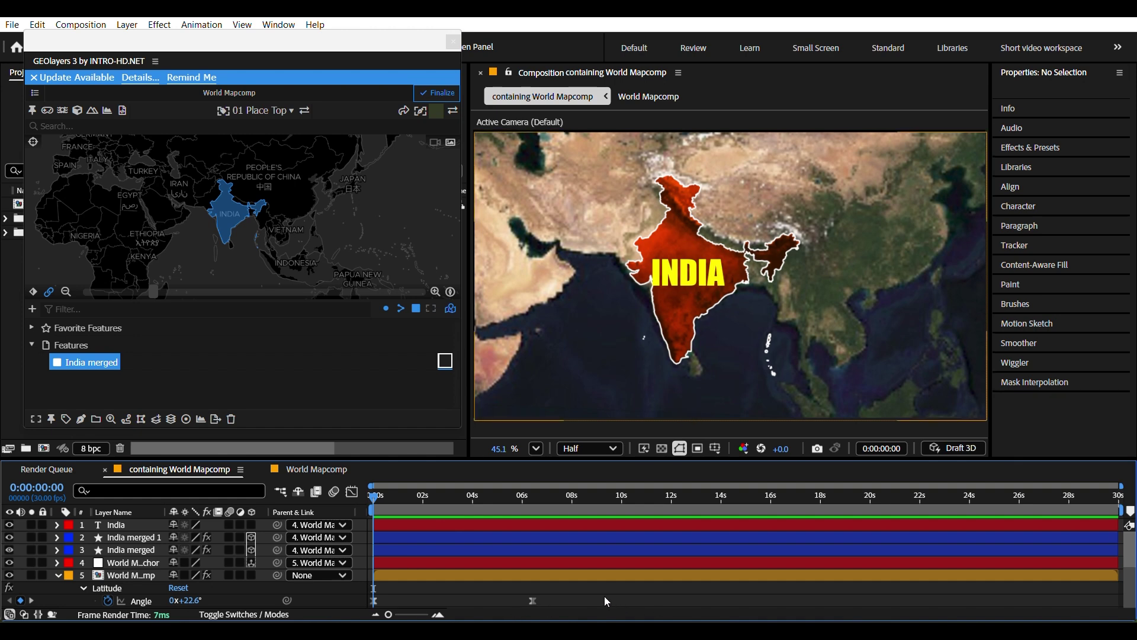
left_click(592, 550)
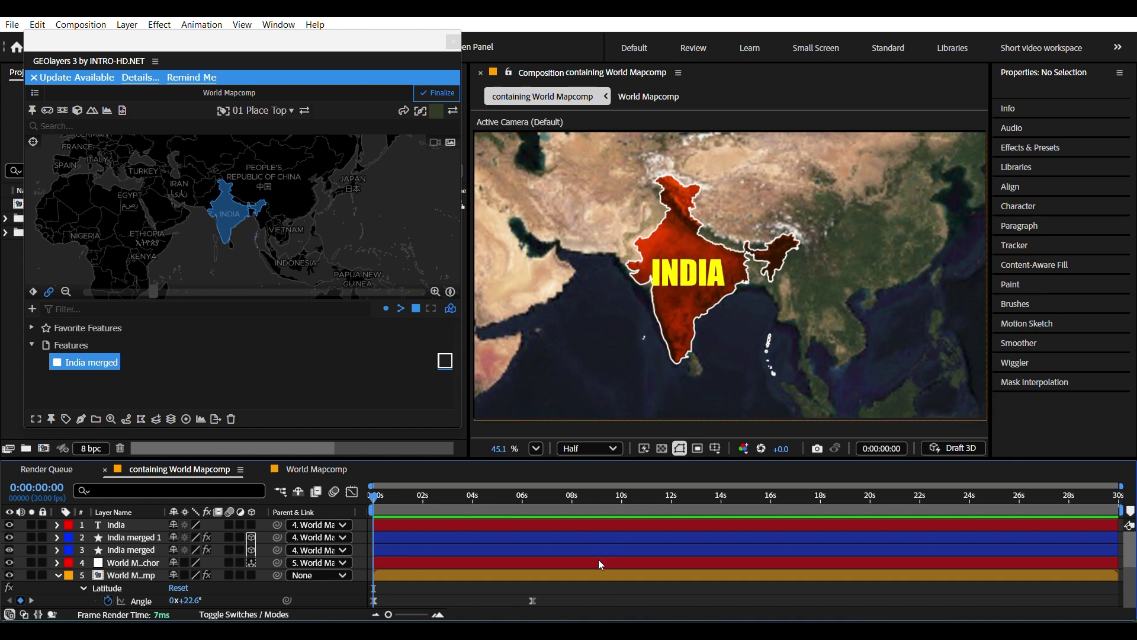
Pan the GEOlayers map sideways and back at 0:00:06:17 to test whether the INDIA label follows the country
left_click_drag(384, 508, 535, 524)
mouse_move(340, 193)
left_mouse_down()
mouse_move(259, 195)
mouse_move(336, 187)
left_mouse_up()
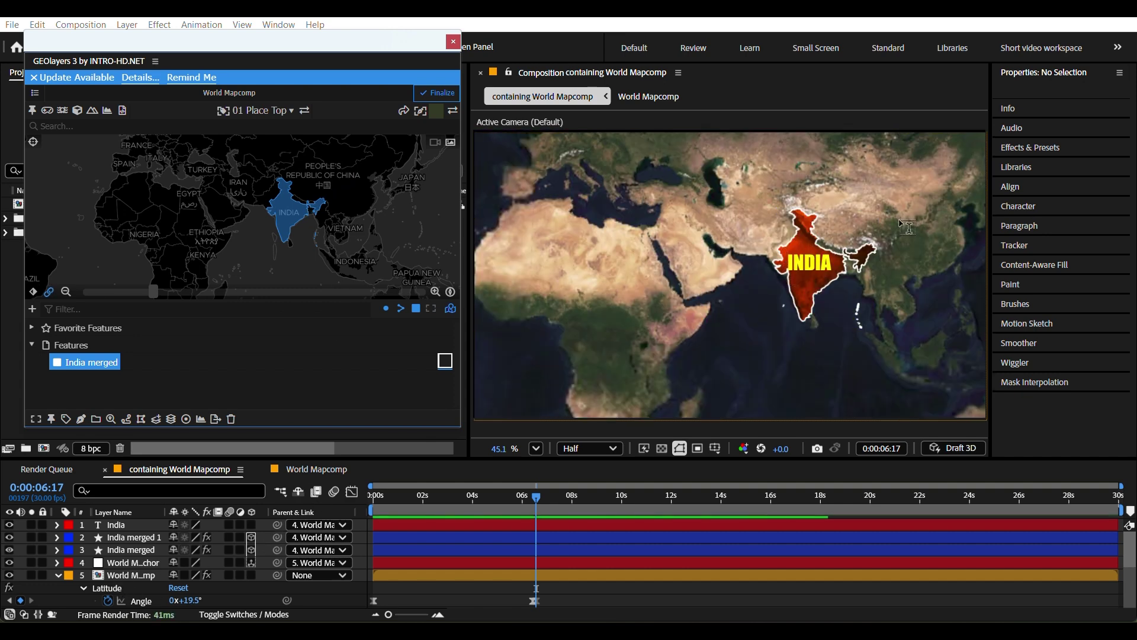
left_click_drag(393, 214, 329, 221)
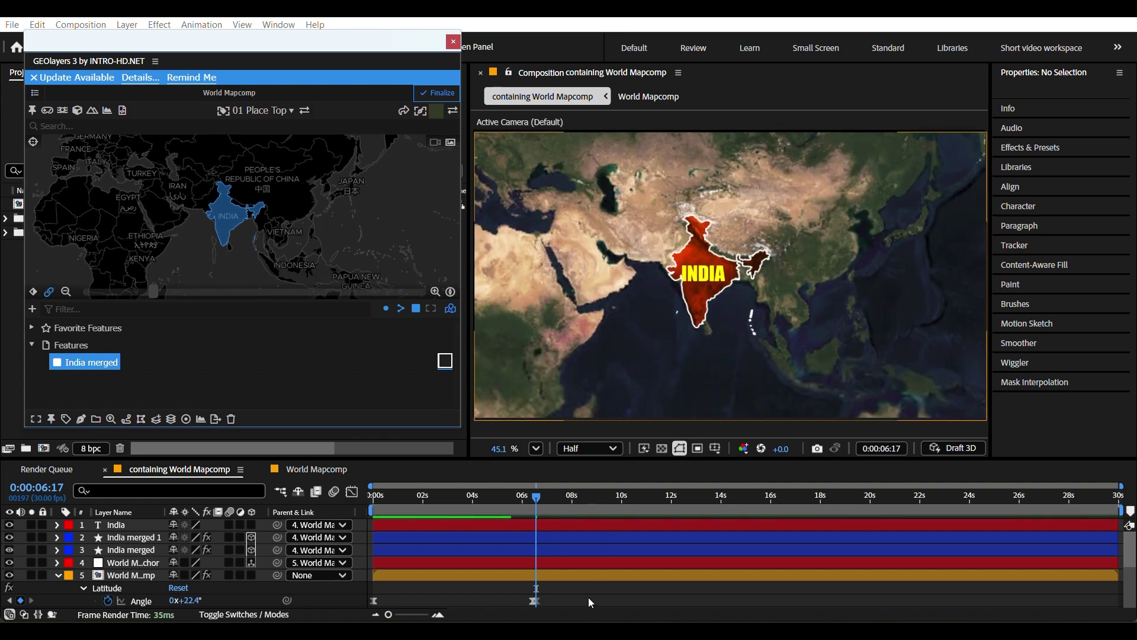
Remove the extra latitude and longitude keyframes at 0:00:06:17 from the World Mapcomp layer
left_click(588, 597)
scroll(574, 551, "down", 3)
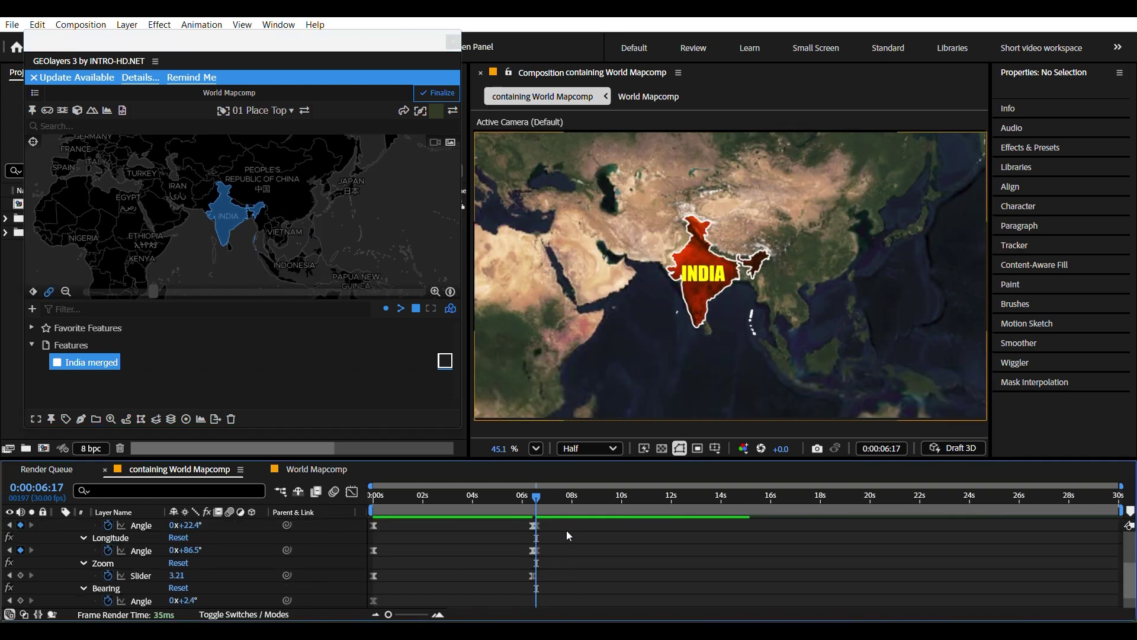
left_click_drag(538, 606, 535, 609)
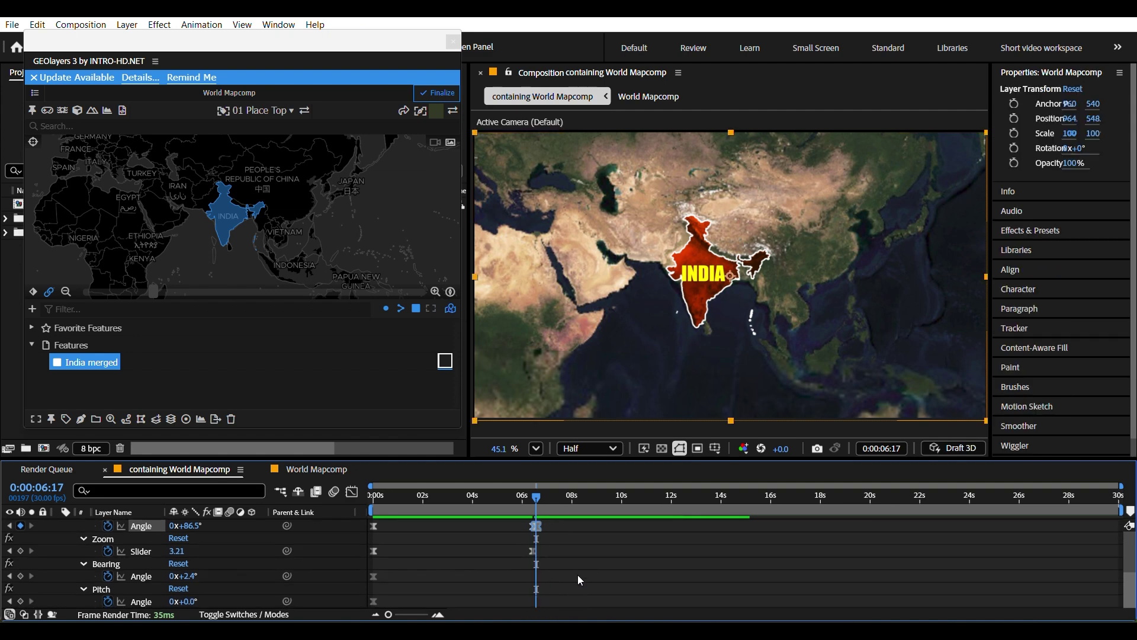
scroll(578, 580, "up", 5)
Move the current time to 0:00:03:16, check the remaining map keyframes and collapse the World Mapcomp layer's properties
left_click_drag(537, 498, 373, 501)
left_click(462, 520)
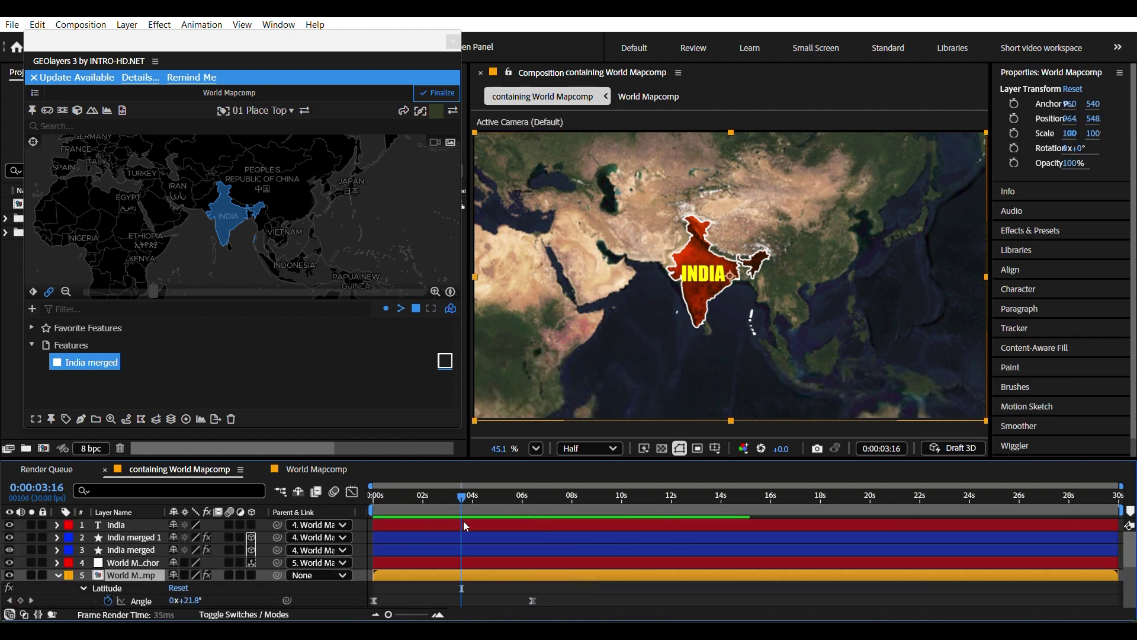
scroll(571, 571, "down", 3)
left_click(577, 572)
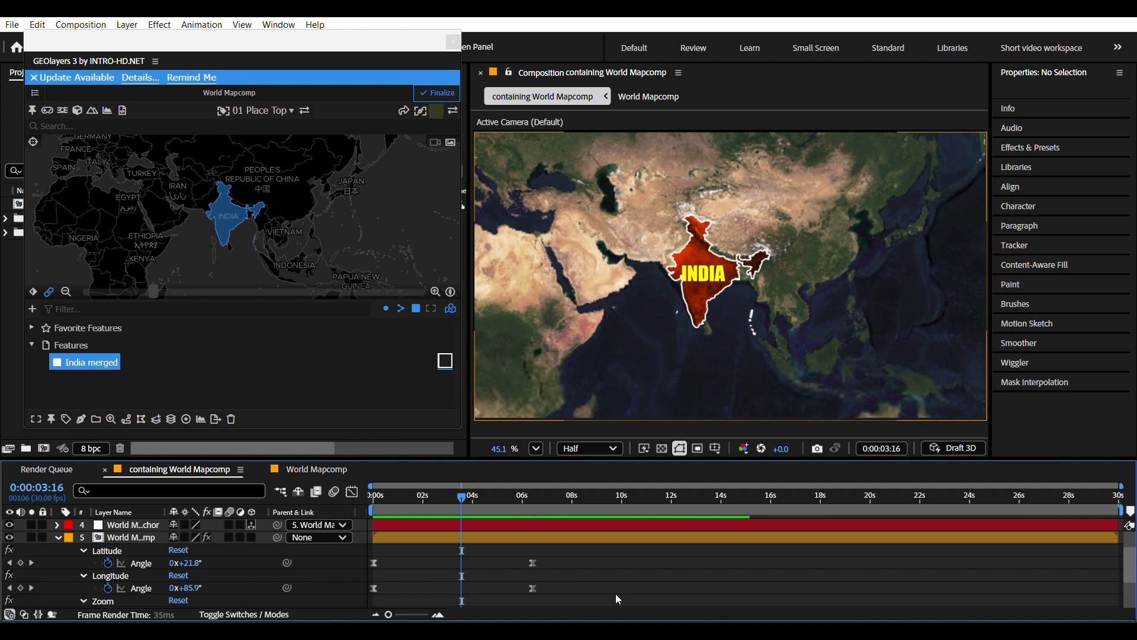
scroll(87, 578, "up", 3)
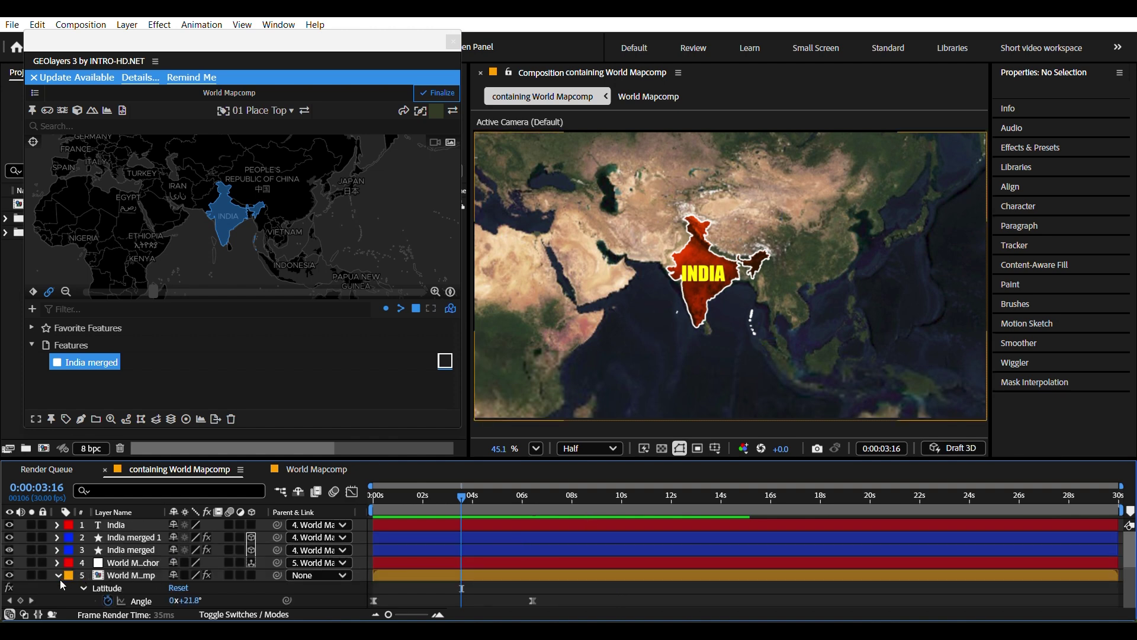
left_click(58, 576)
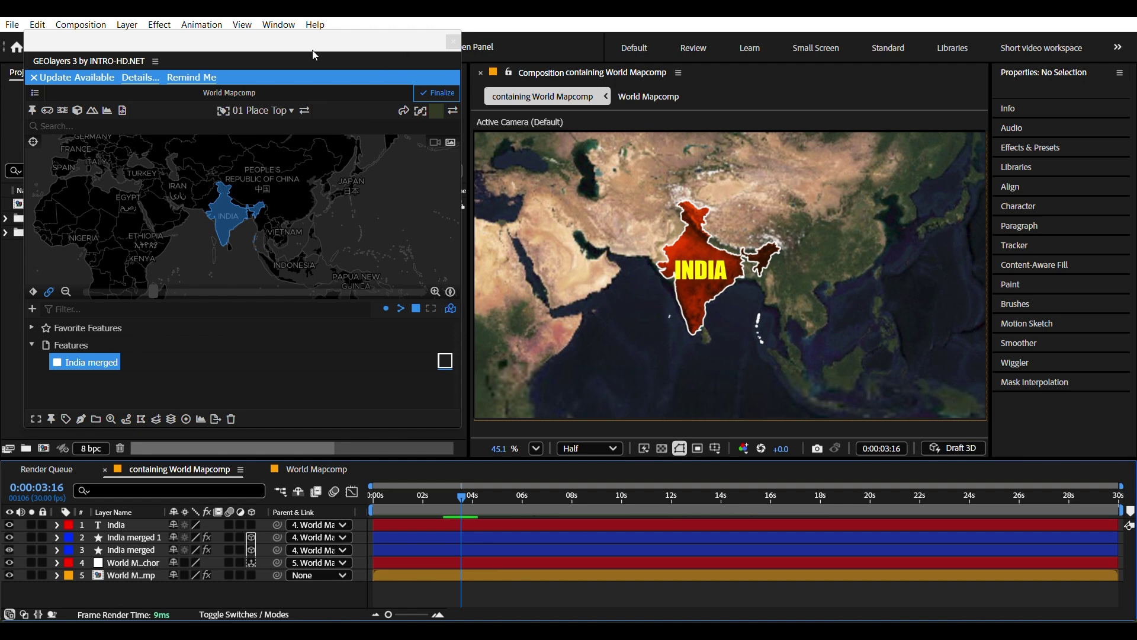
Move the GEOlayers window clear of the project items and open the file import dialog at the Downloads folder
left_click_drag(314, 47, 68, 396)
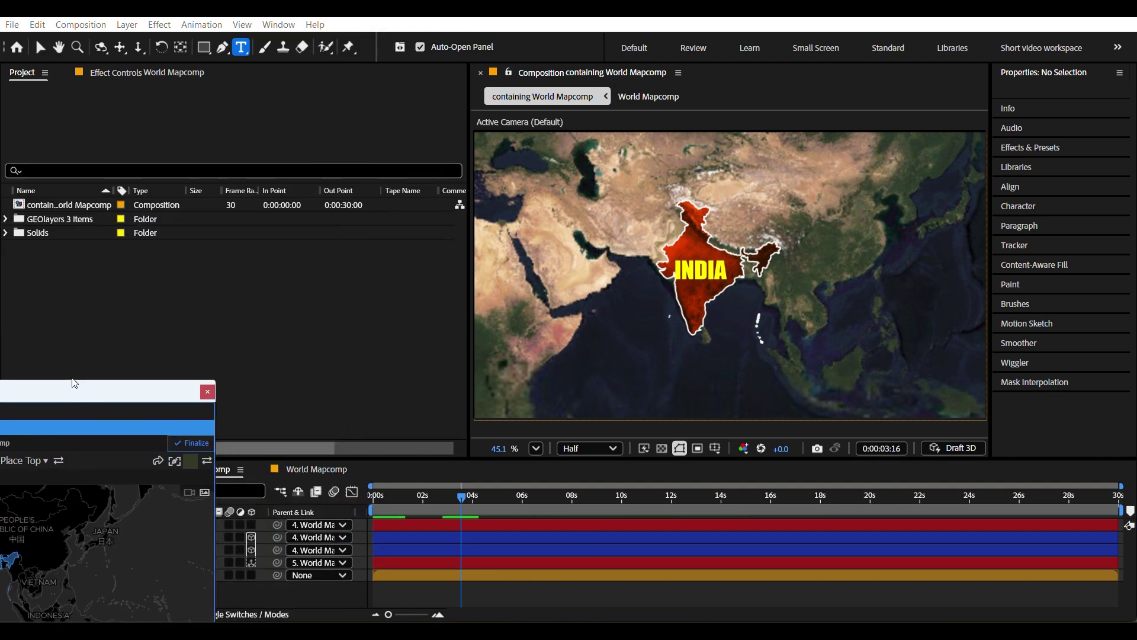
double_click(73, 275)
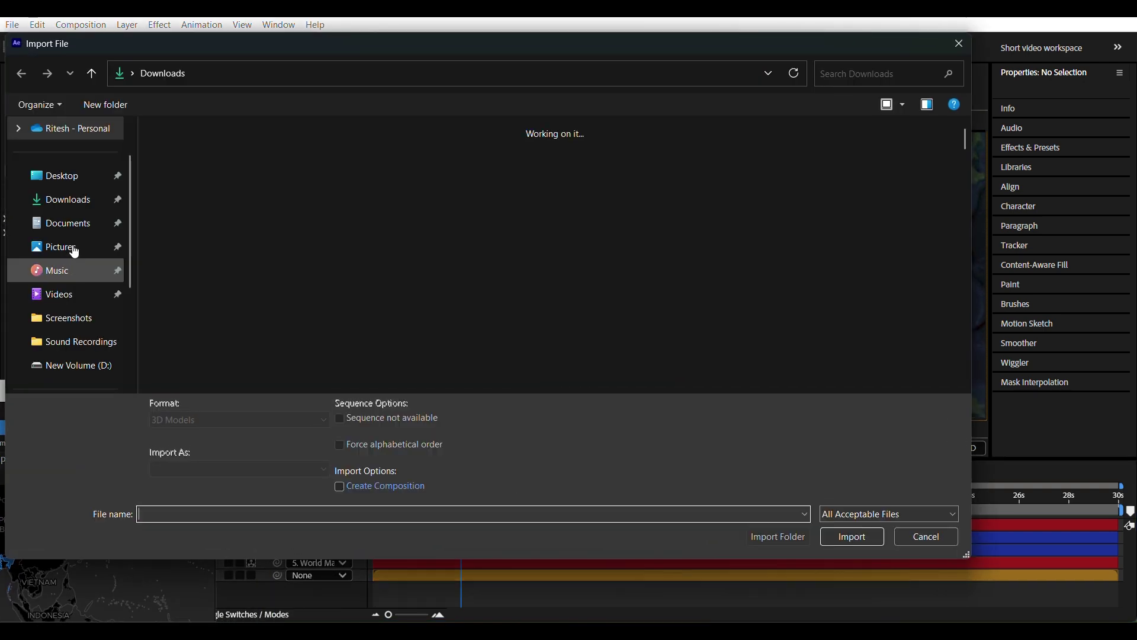
left_click(58, 202)
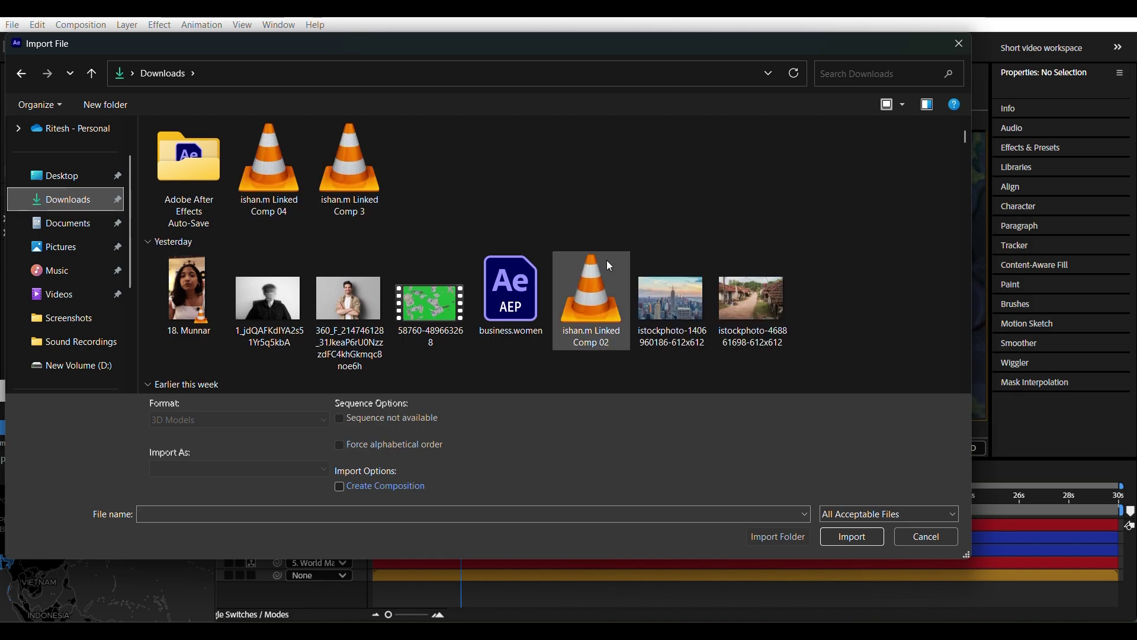
Find the waving India flag video vecteezy_india-flag-waving-continuously-in-the-wind-national-flag-of_28614963 in the Downloads folder and import it as footage
scroll(606, 261, "down", 5)
scroll(610, 276, "down", 10)
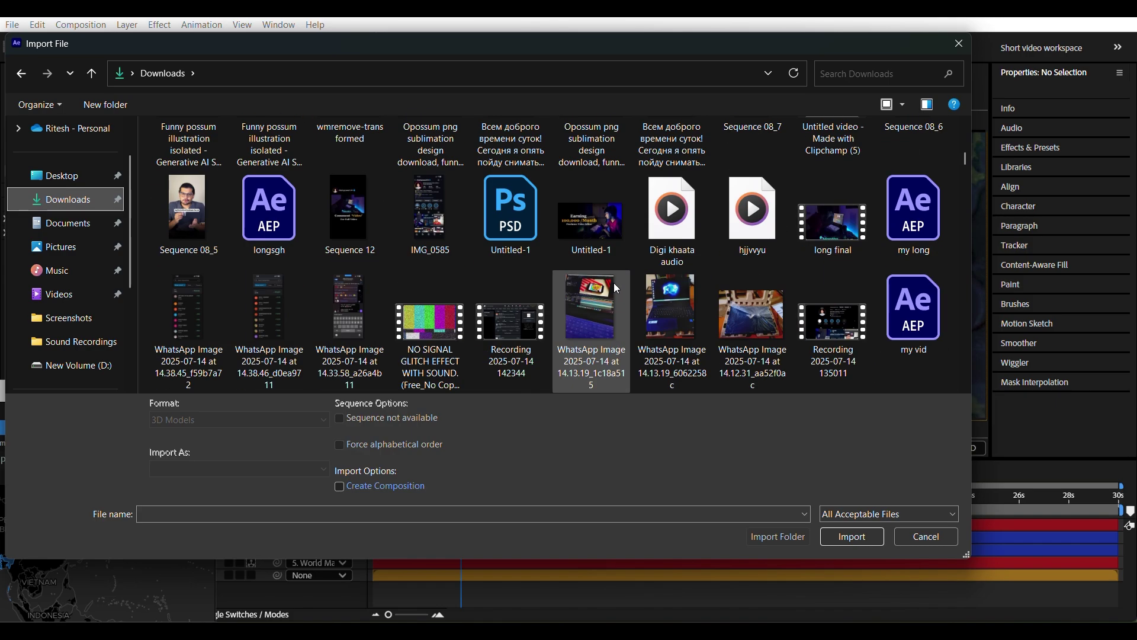
scroll(615, 287, "down", 10)
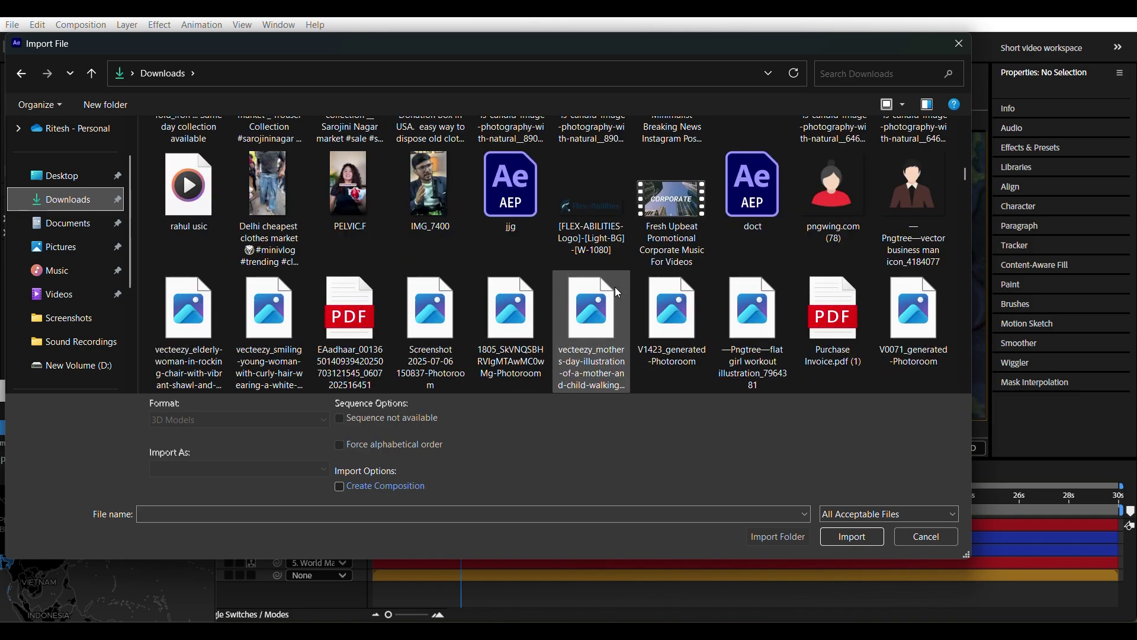
scroll(615, 287, "down", 10)
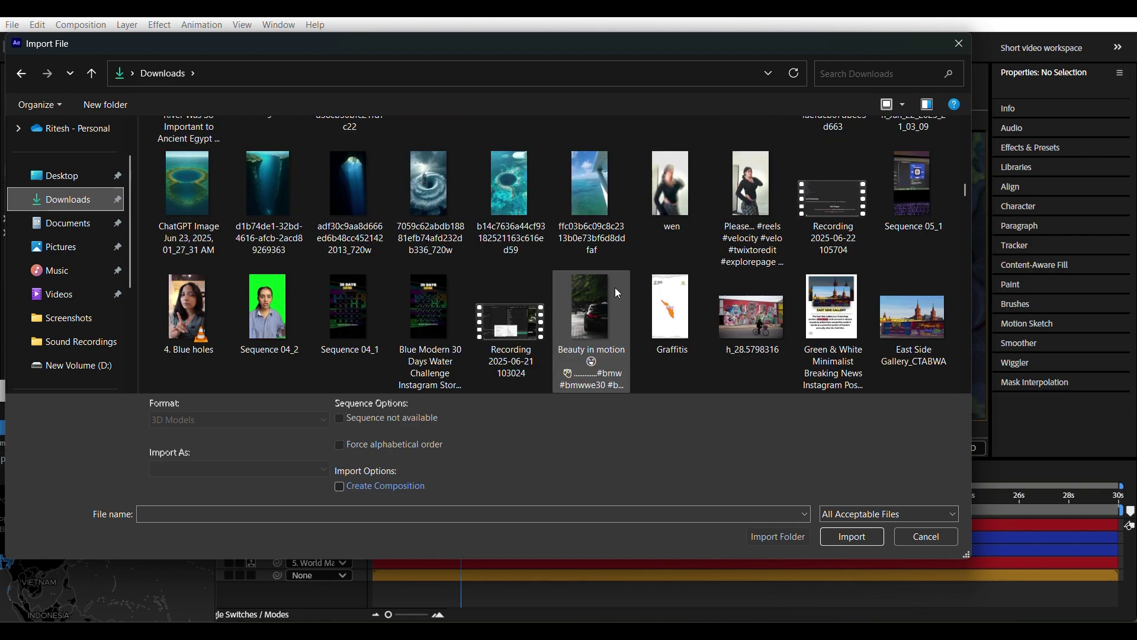
scroll(615, 290, "down", 10)
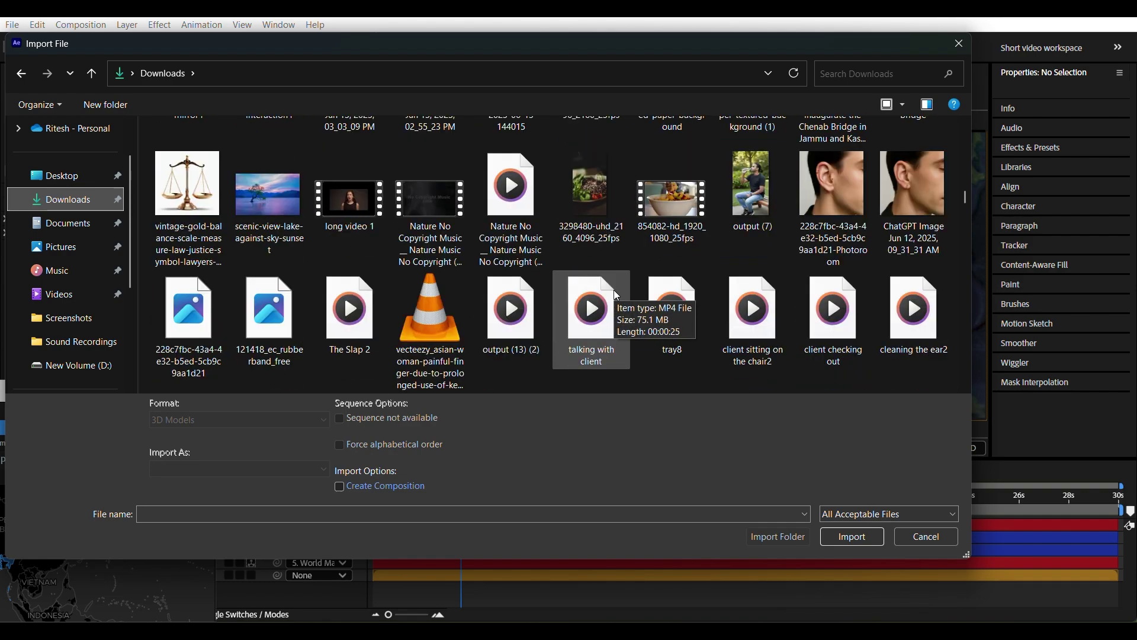
scroll(615, 291, "down", 10)
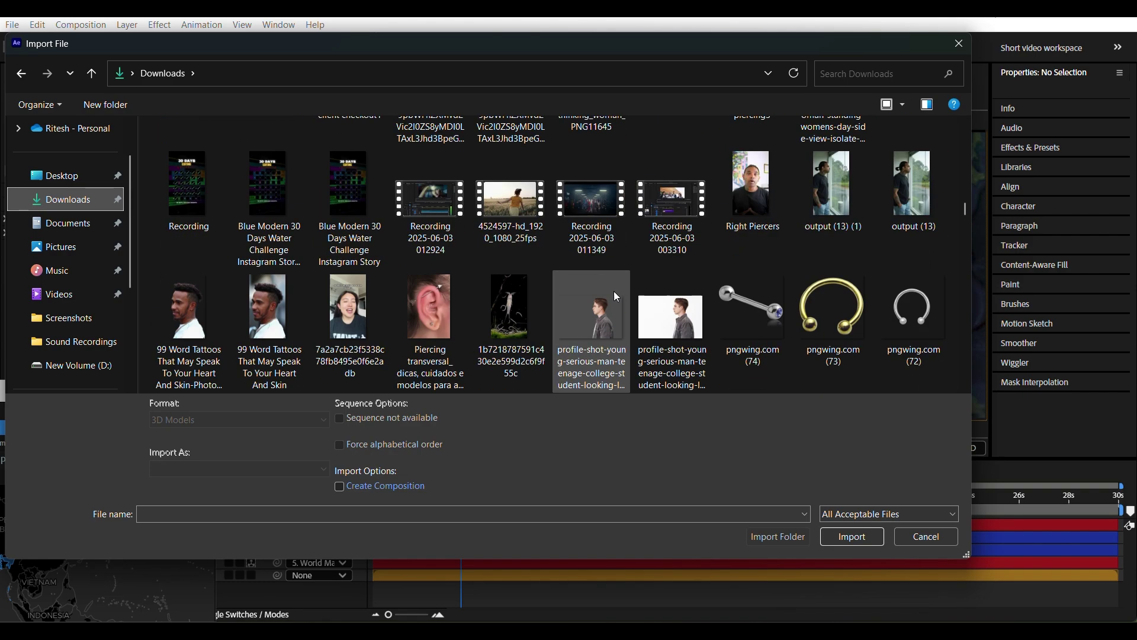
scroll(615, 290, "down", 10)
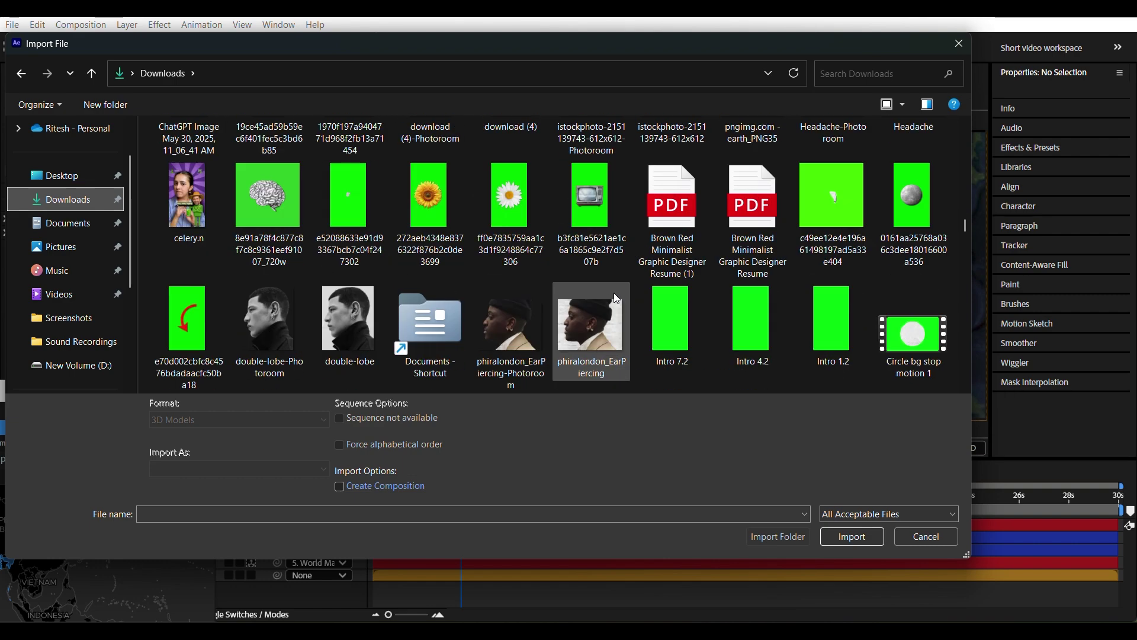
scroll(614, 297, "down", 10)
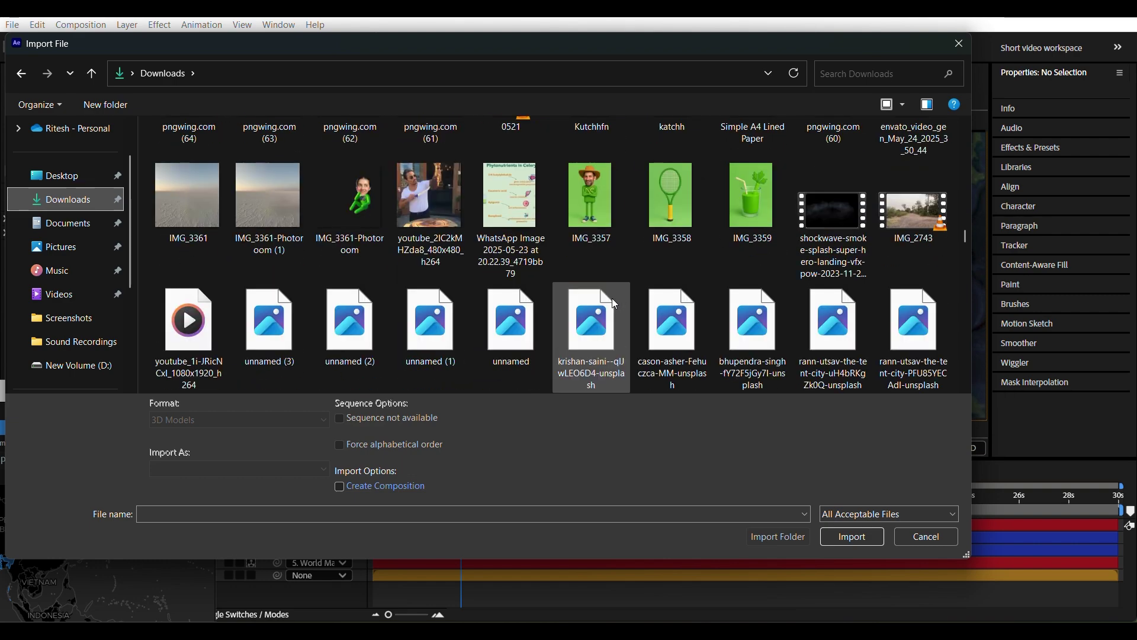
scroll(615, 303, "down", 10)
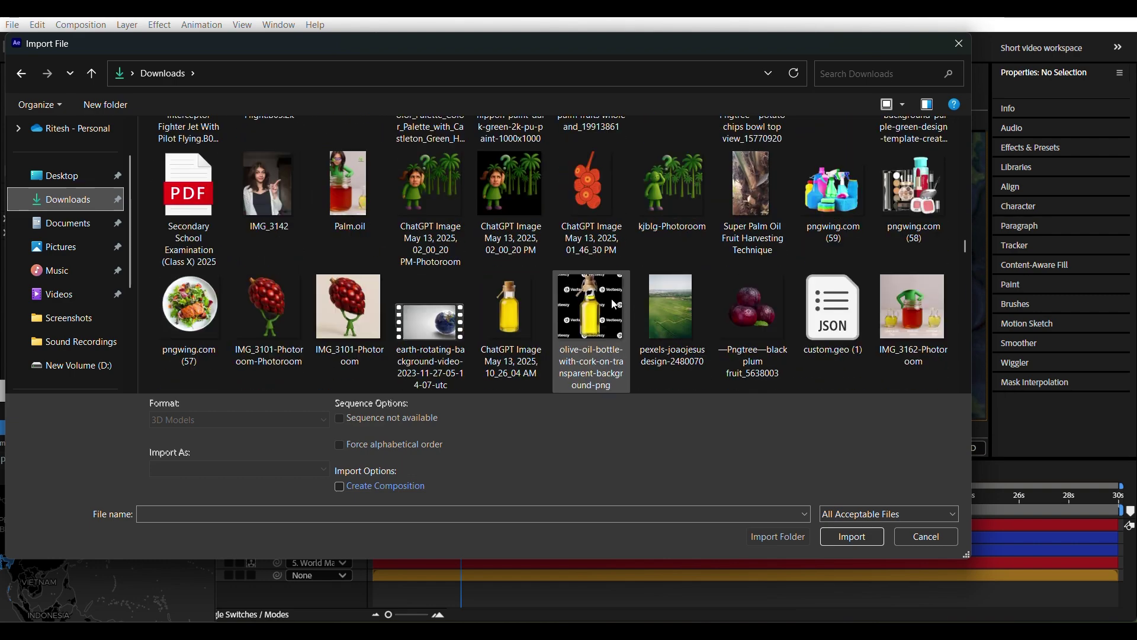
scroll(613, 305, "down", 10)
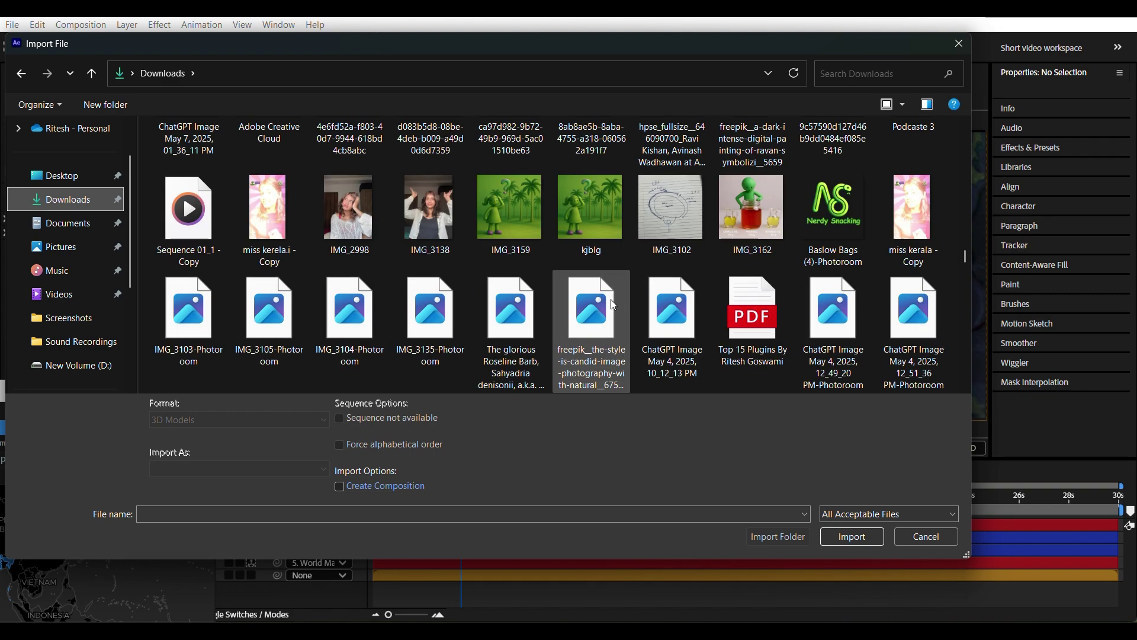
scroll(613, 307, "down", 10)
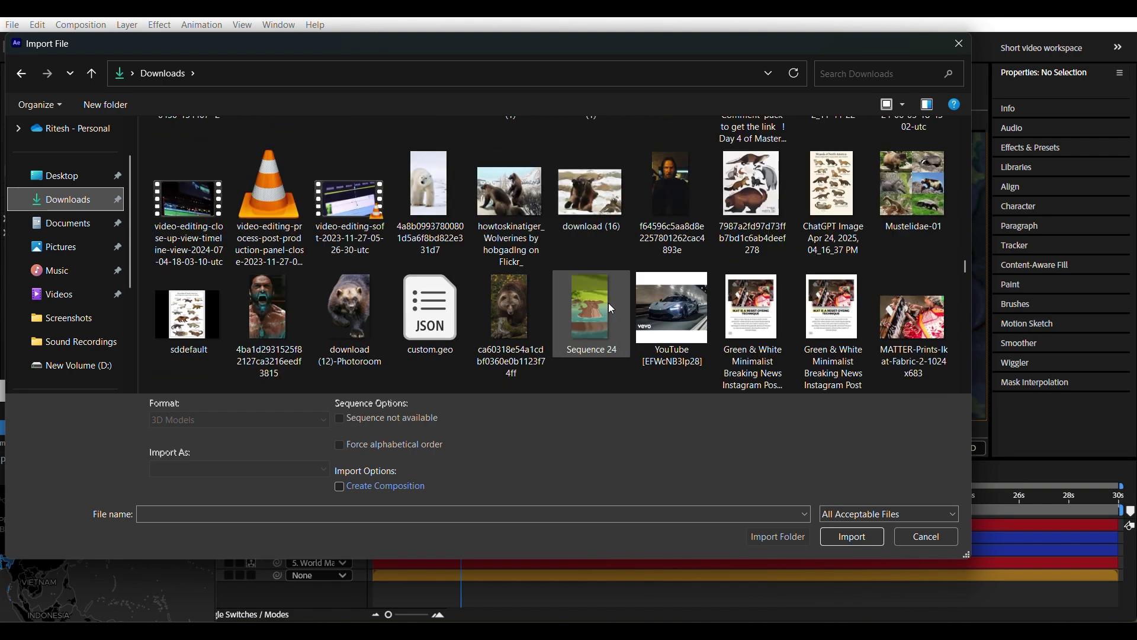
scroll(612, 308, "down", 10)
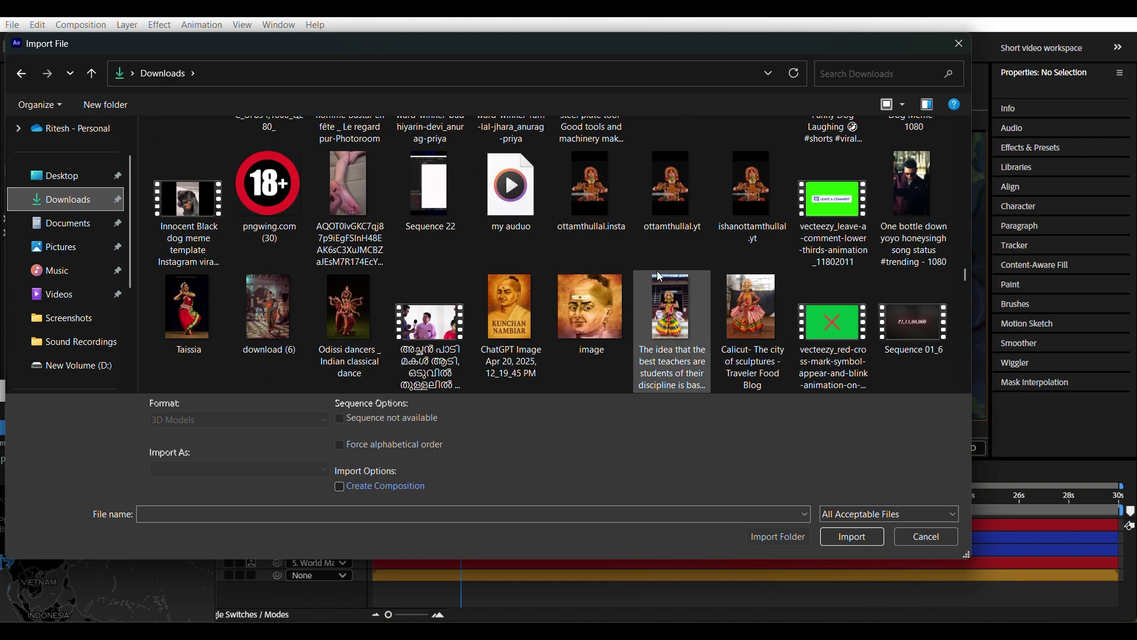
scroll(613, 226, "down", 10)
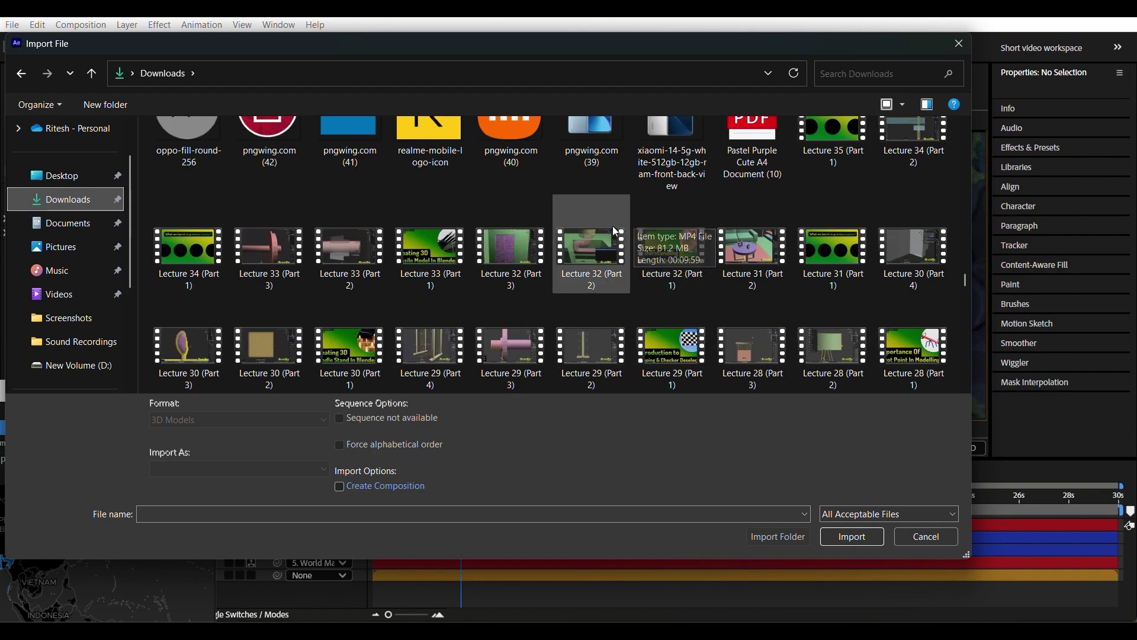
scroll(603, 235, "down", 10)
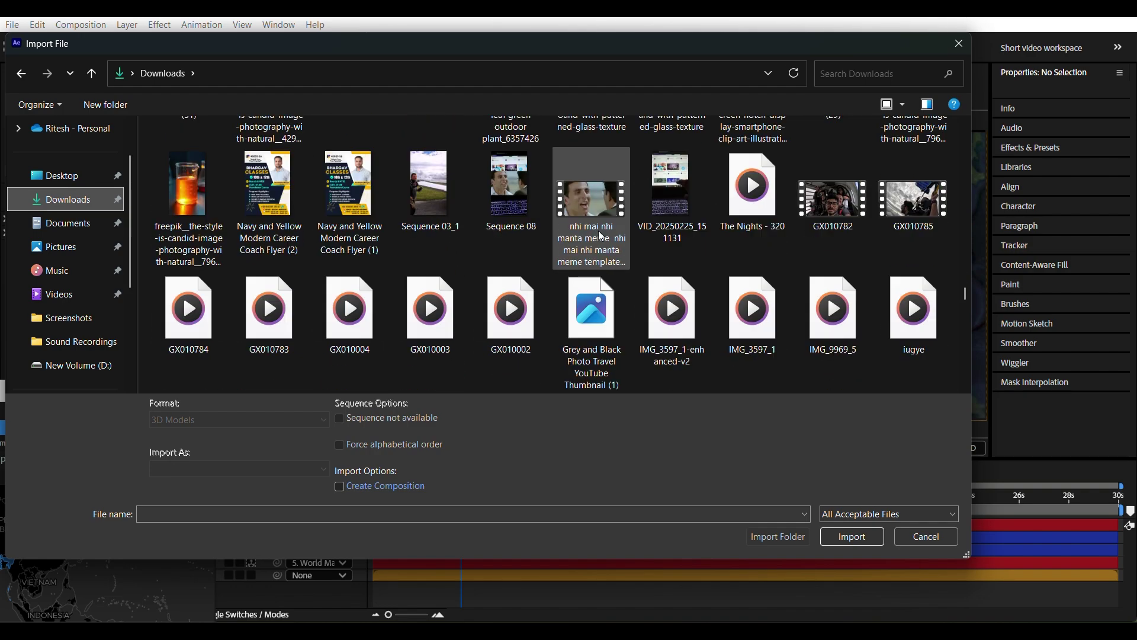
scroll(597, 233, "down", 10)
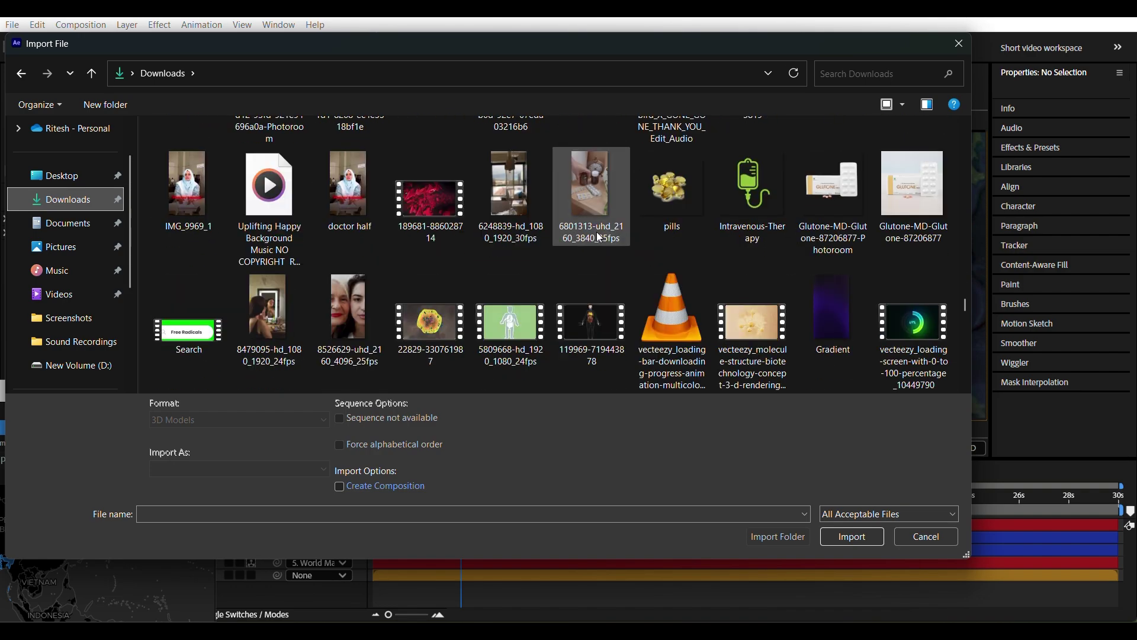
scroll(598, 237, "down", 10)
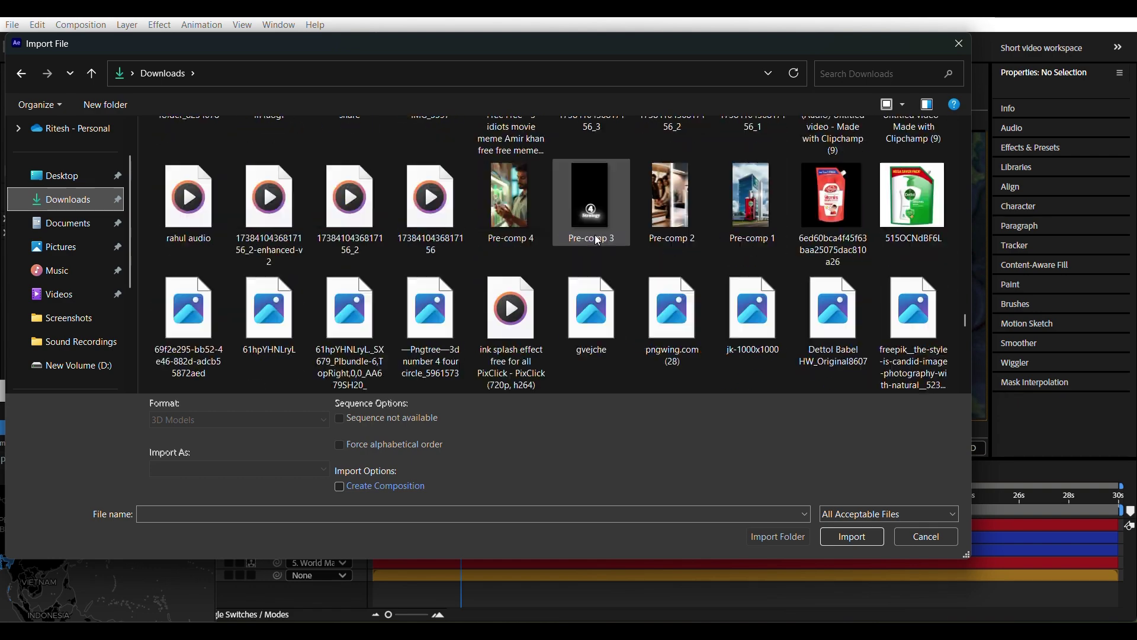
scroll(597, 240, "down", 10)
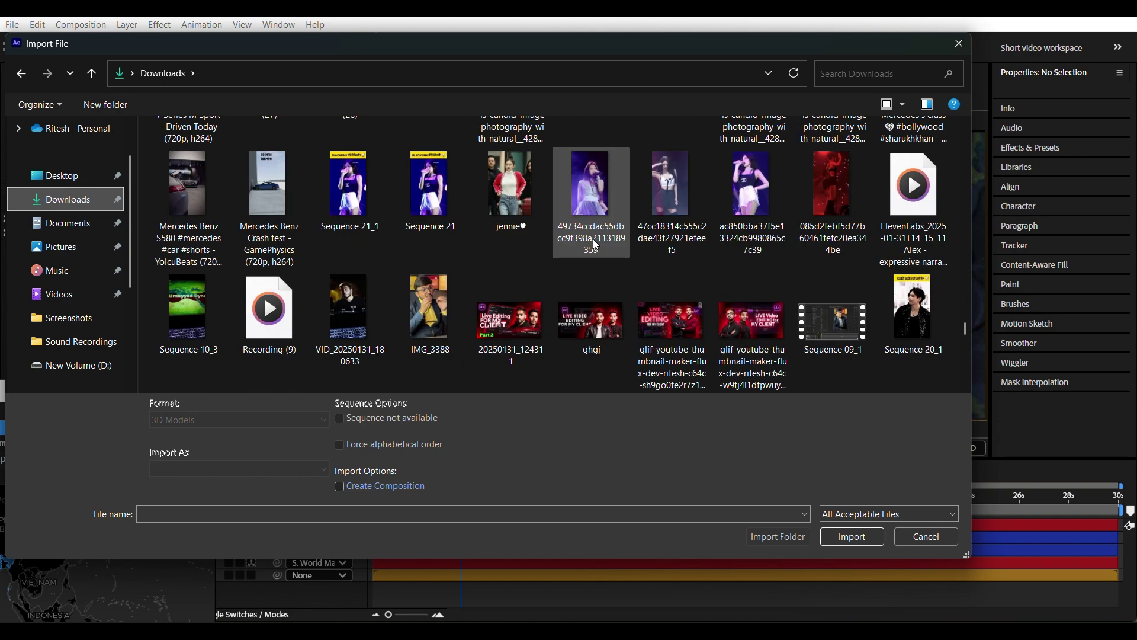
scroll(595, 244, "down", 5)
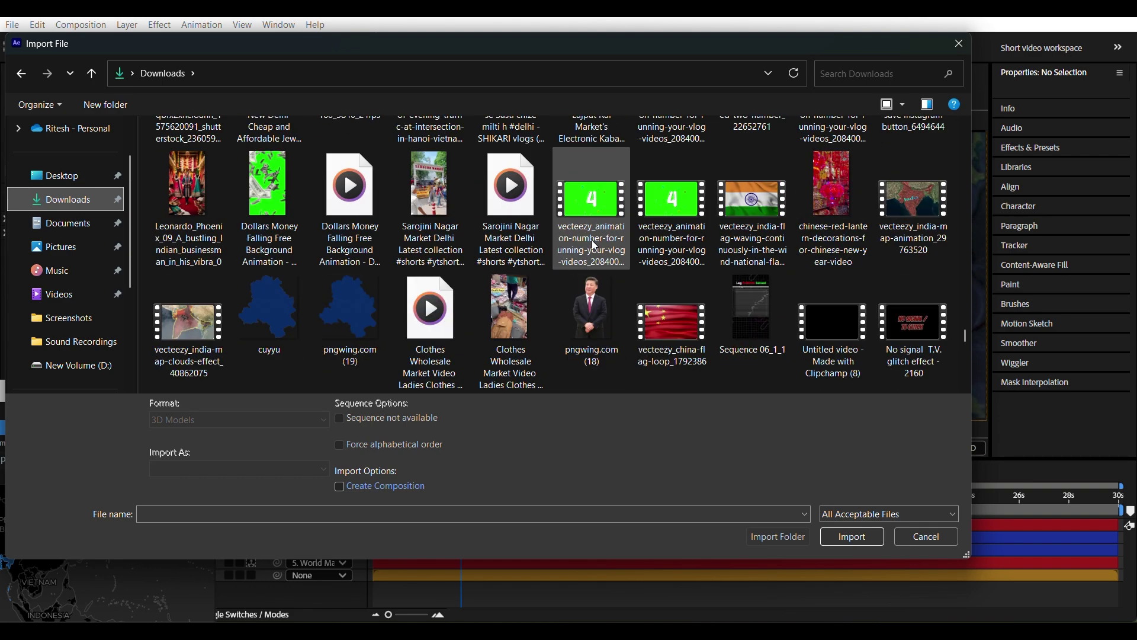
left_click(764, 217)
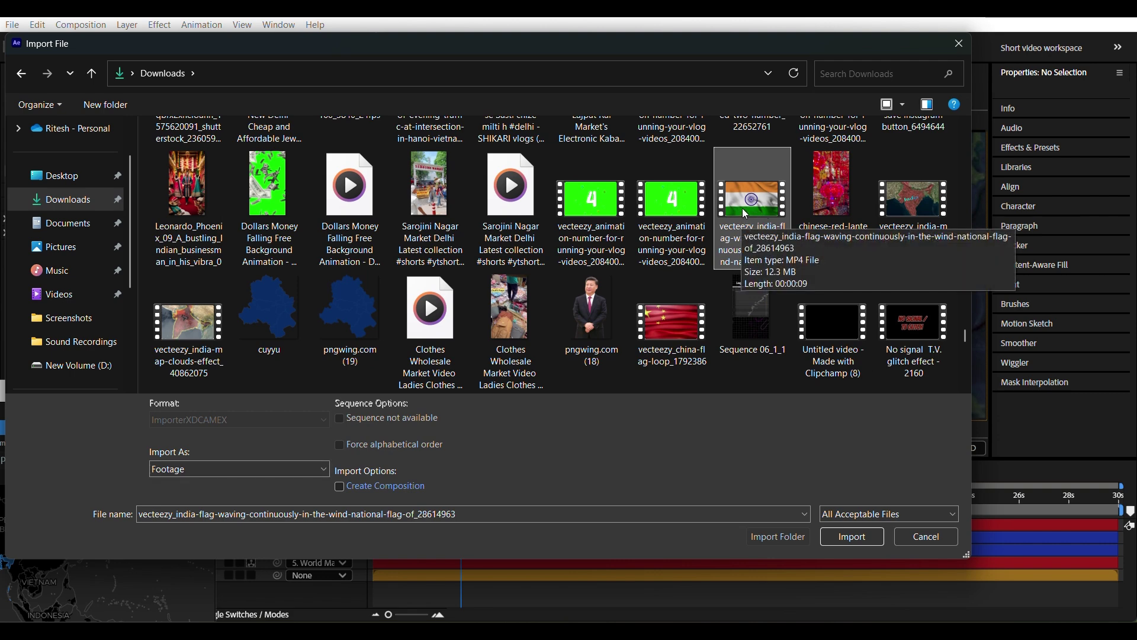
scroll(749, 219, "down", 2)
scroll(749, 243, "up", 1)
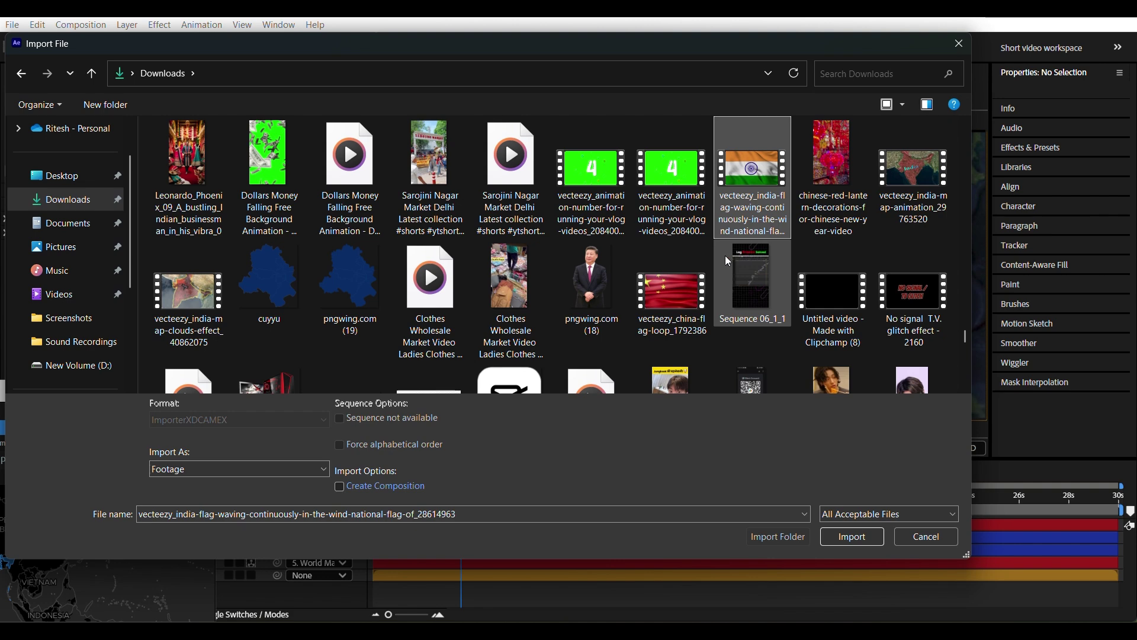
left_click(862, 542)
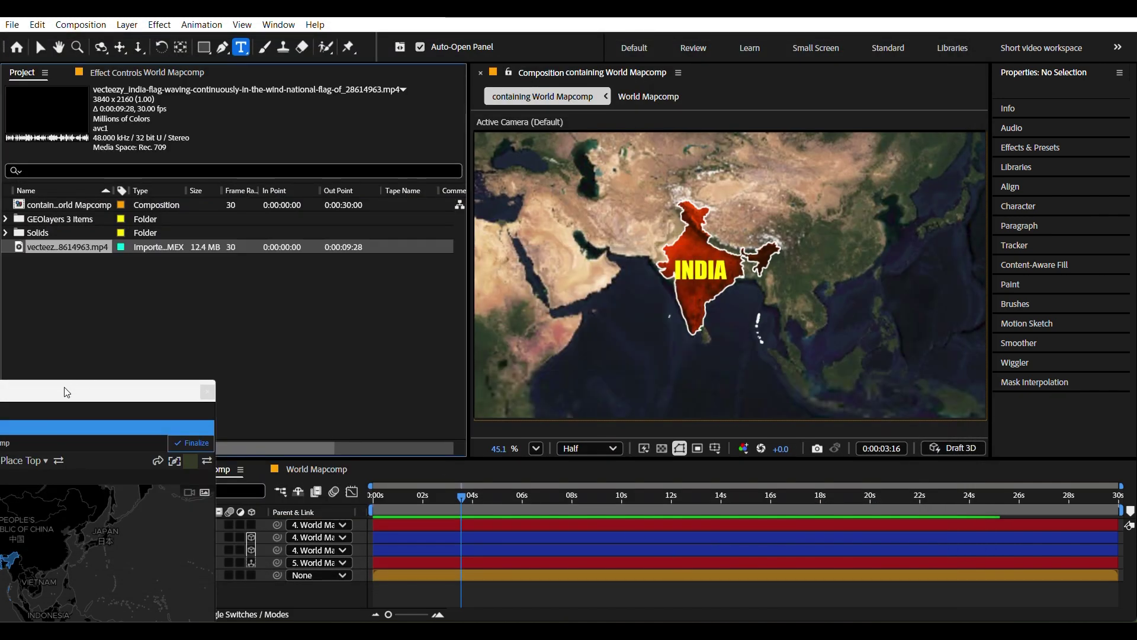
Move the GEOlayers window clear of the timeline and add the imported India flag clip as the composition's top layer
left_click_drag(66, 392, 335, 30)
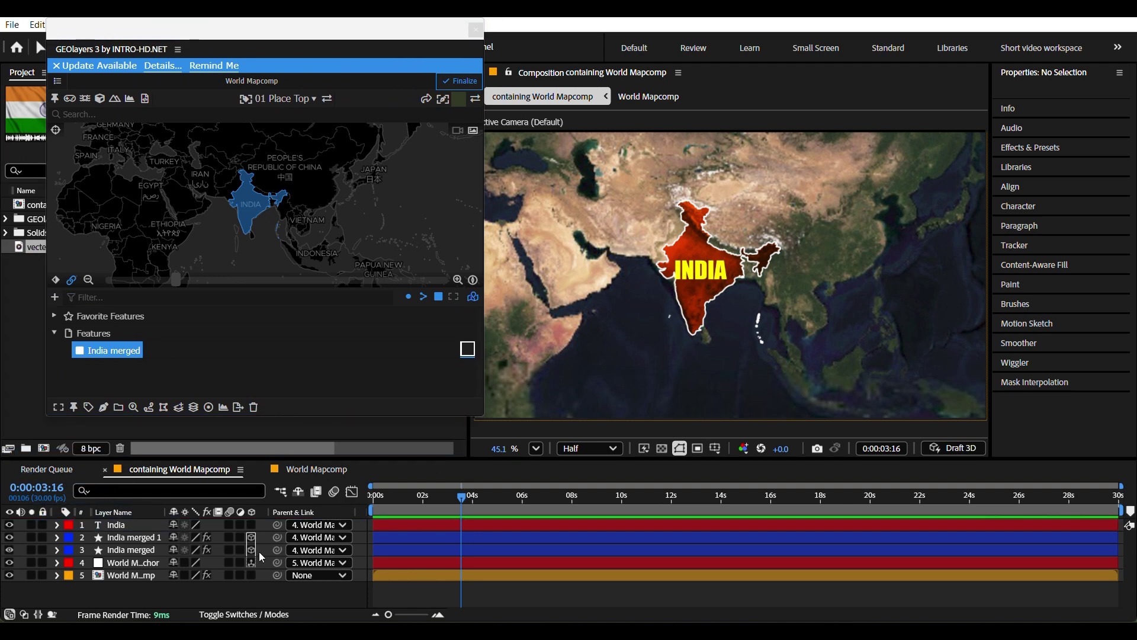
key("ctrl+slash")
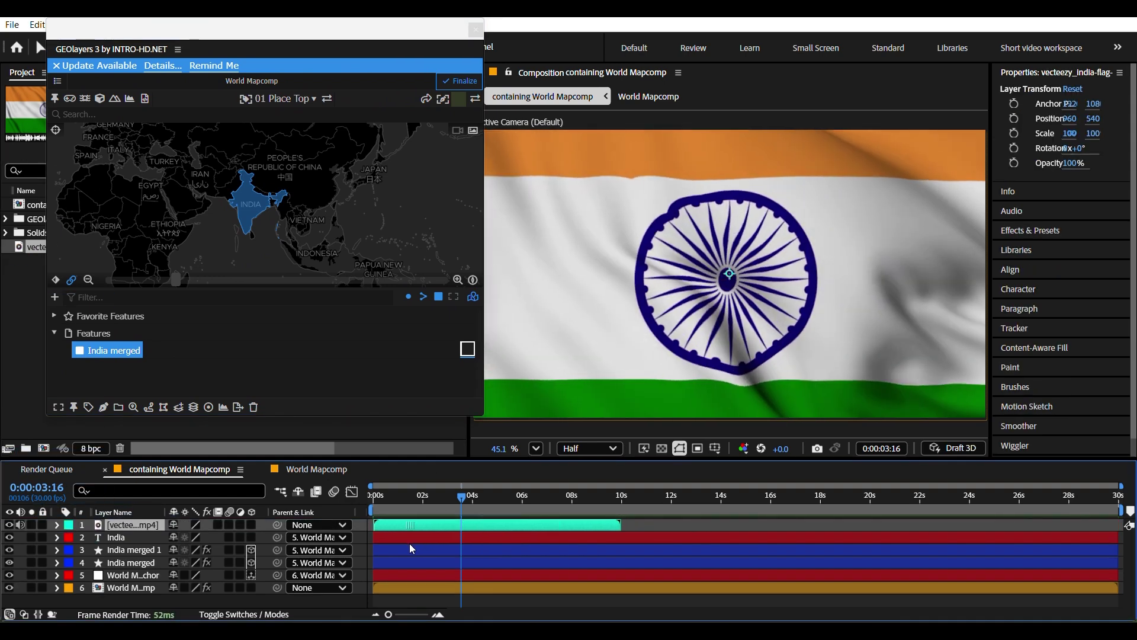
left_click(541, 609)
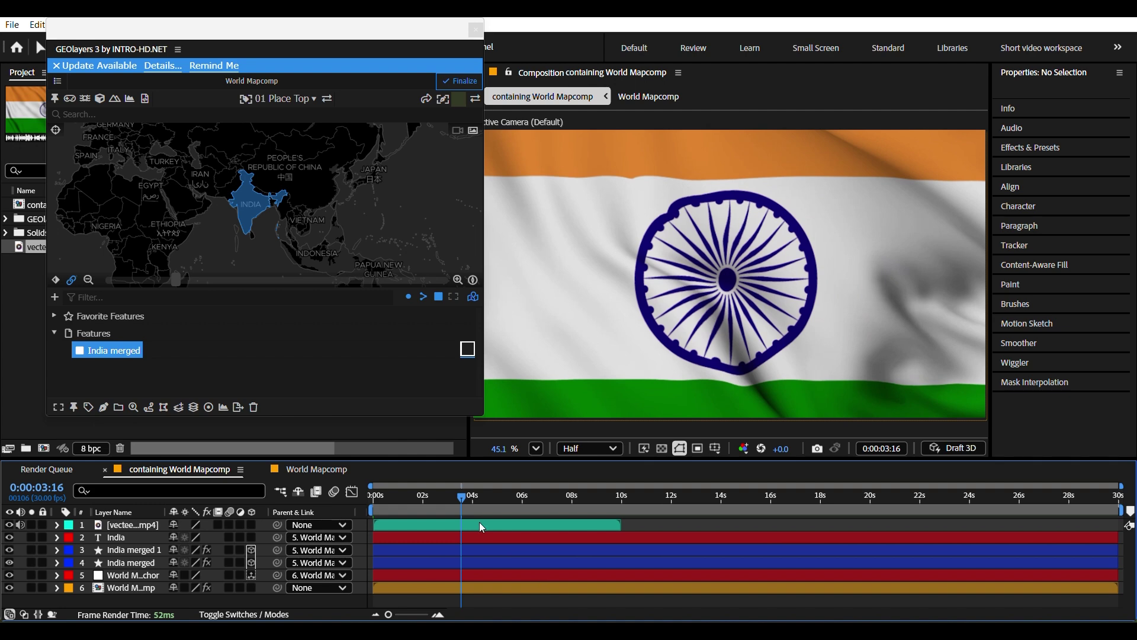
Reveal the flag layer's Scale property and reduce it to about 39% so the flag roughly covers the India region
left_click(114, 527)
key("s")
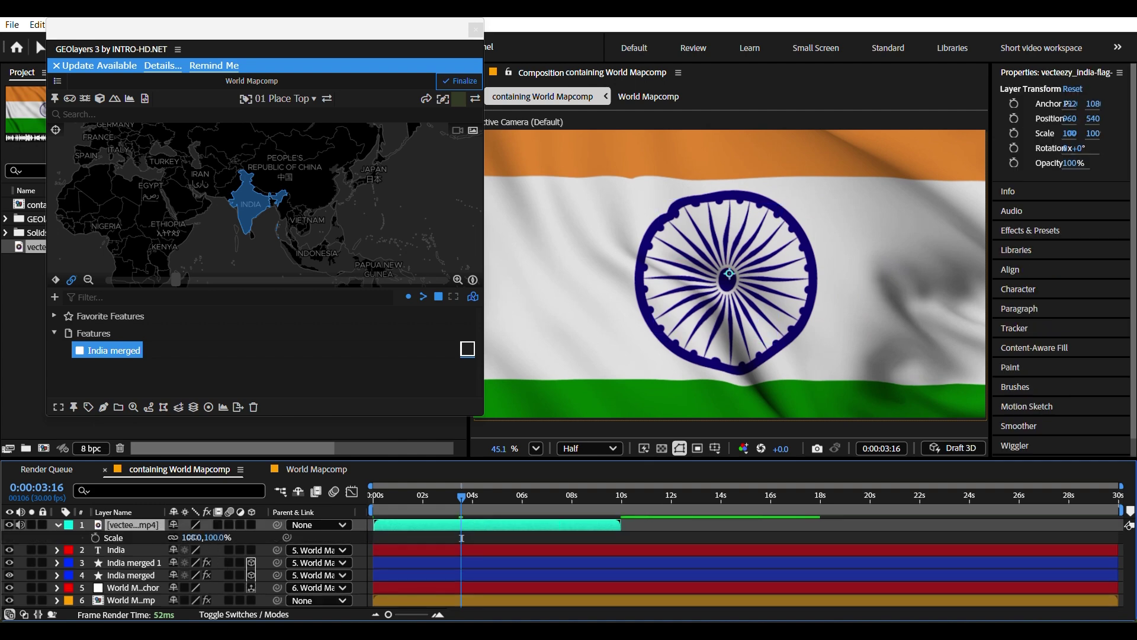
left_click_drag(192, 537, 155, 544)
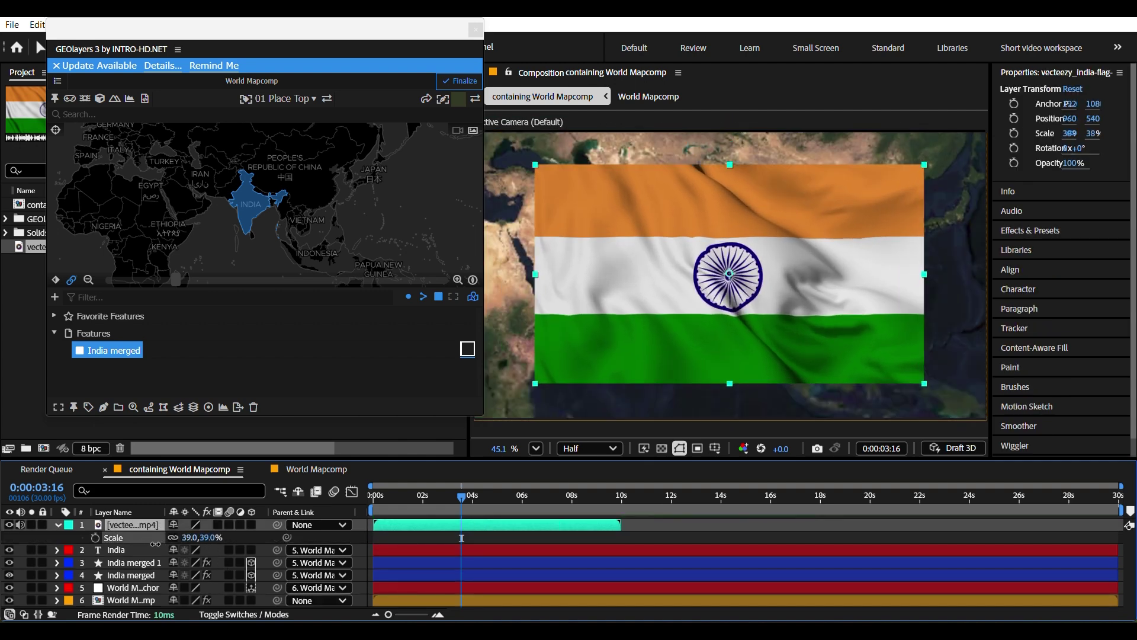
left_click(483, 543)
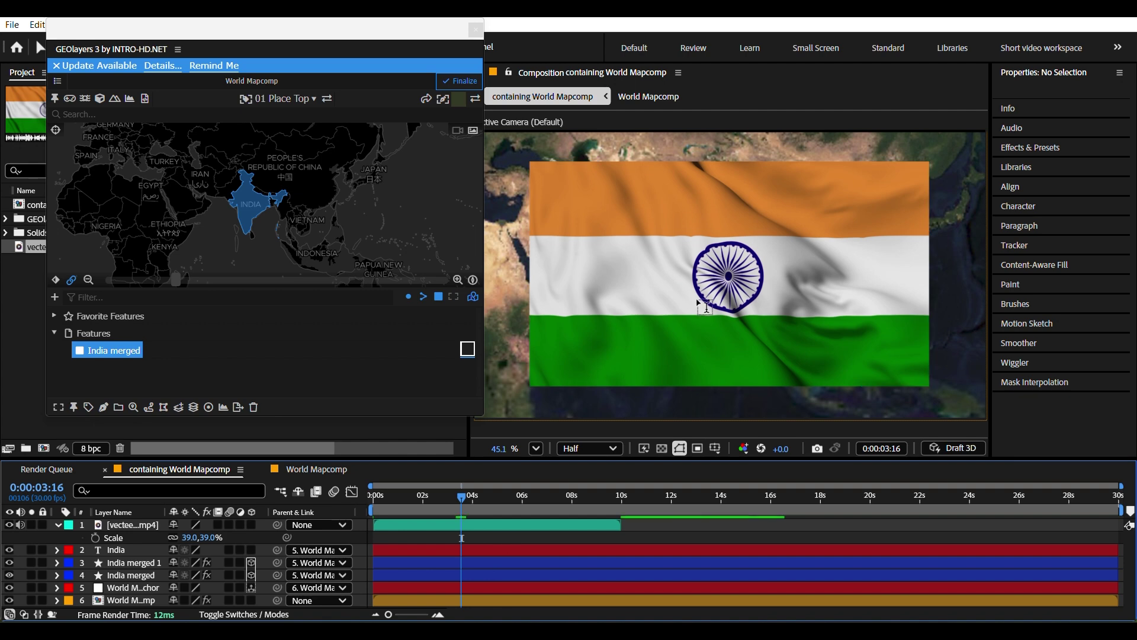
Temporarily hide the flag layer to examine the India map layers beneath, collapse its properties and show it again
left_click(8, 525)
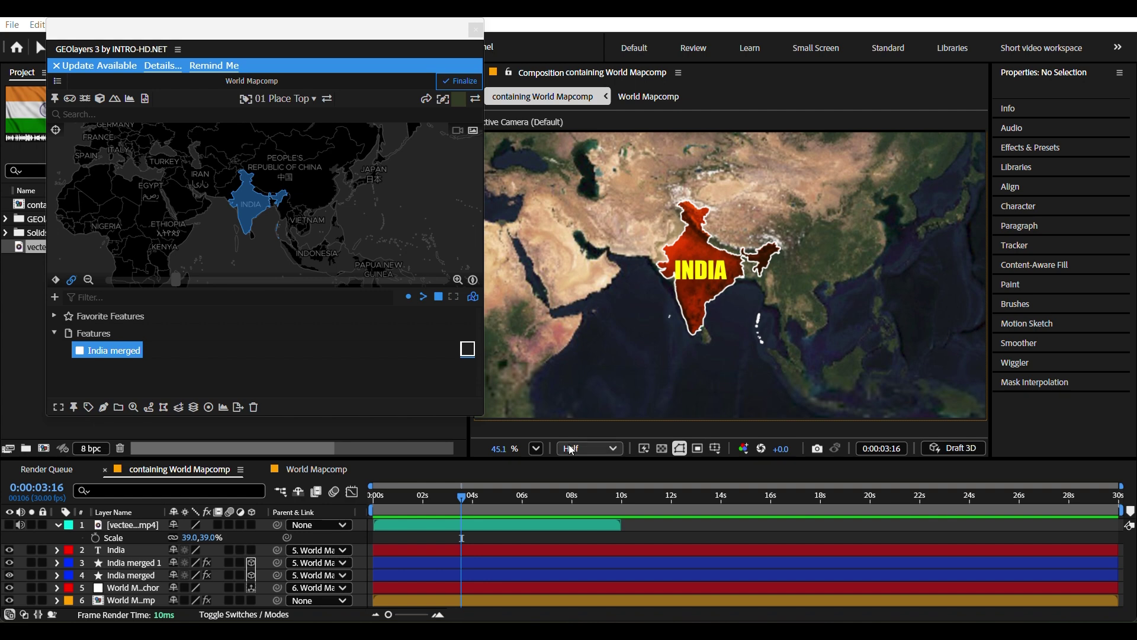
left_click(536, 570)
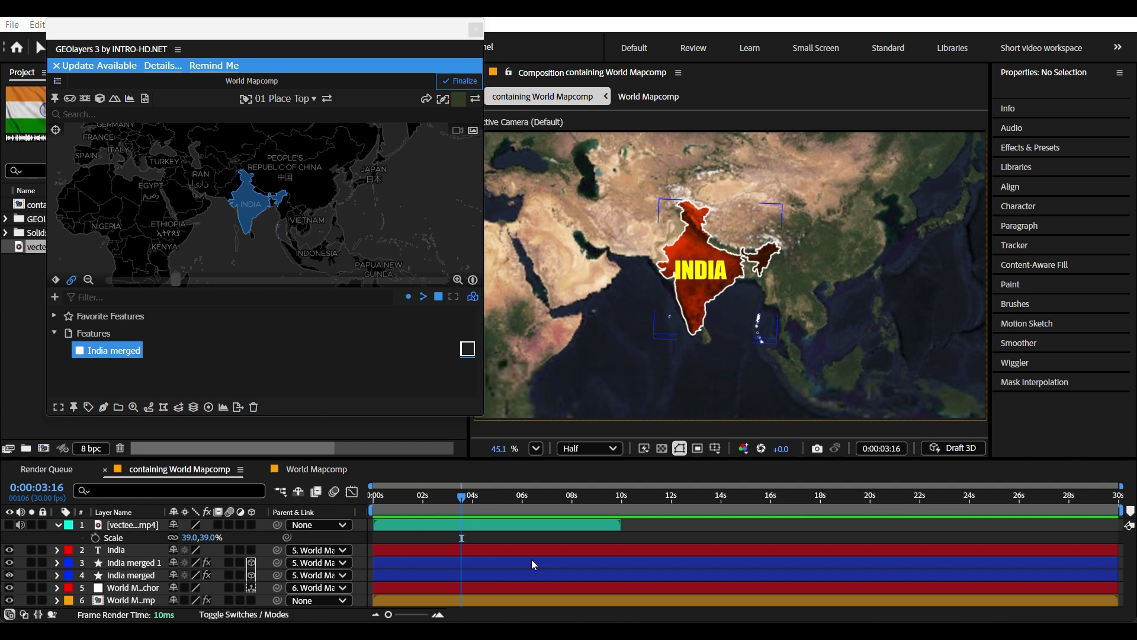
left_click(508, 543)
left_click(481, 529)
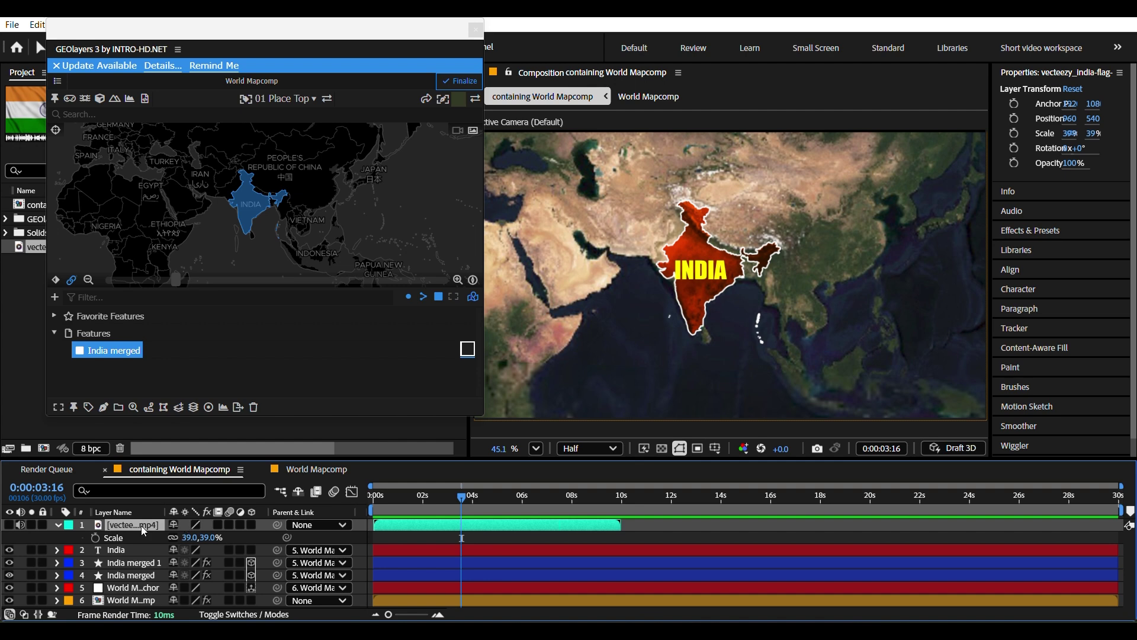
left_click(58, 525)
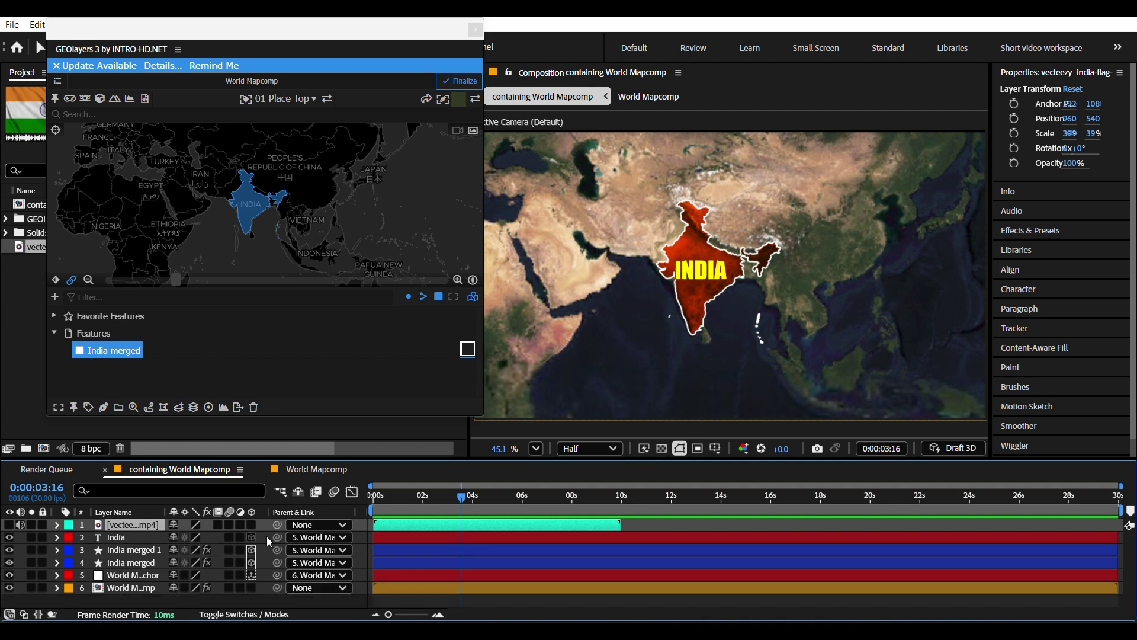
left_click(9, 524)
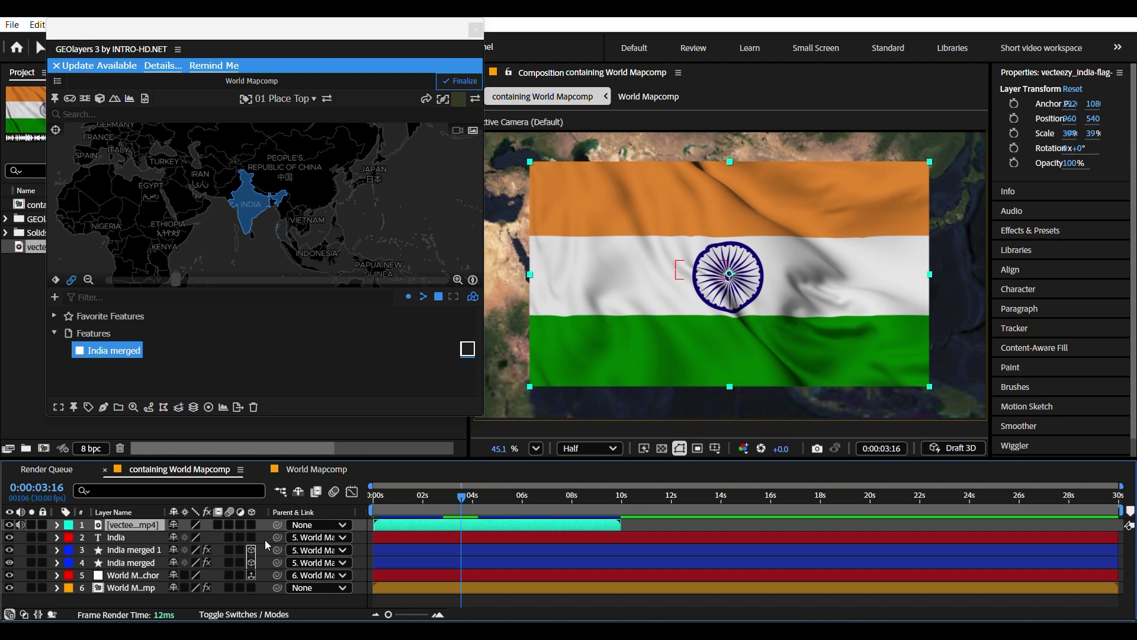
Parent the India flag layer to the World Mapcomp Anchor layer
left_click(124, 538)
left_click(132, 525)
left_click(340, 525)
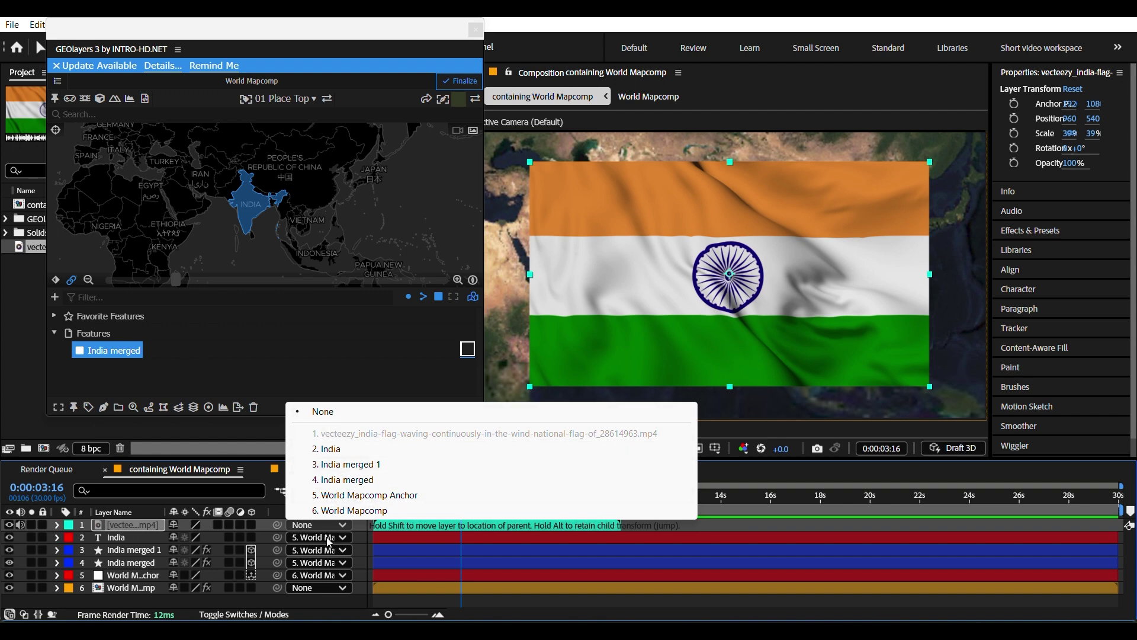
left_click(350, 495)
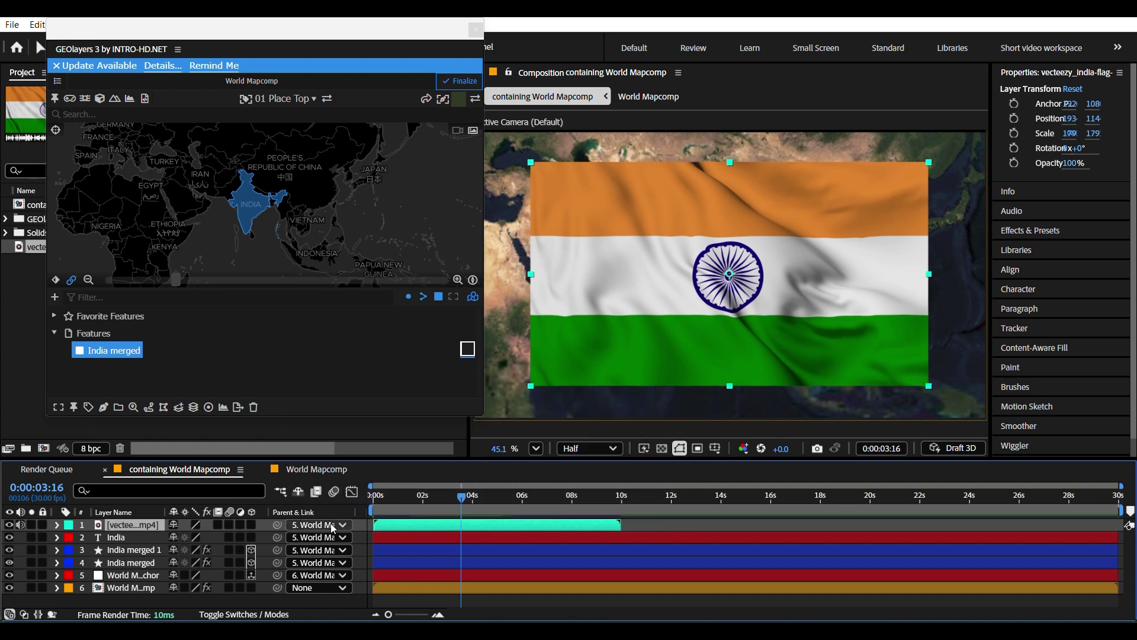
Reset the flag layer's parent to None and link it again to World Mapcomp Anchor using the pick whip
left_click(333, 525)
left_click(327, 412)
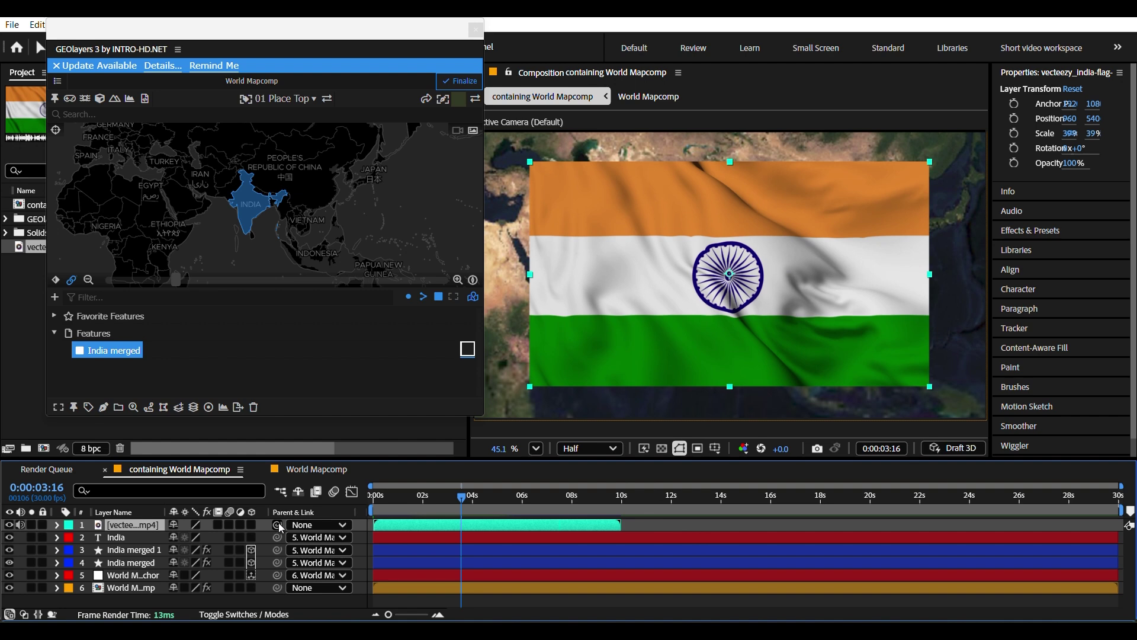
left_click_drag(277, 529, 131, 575)
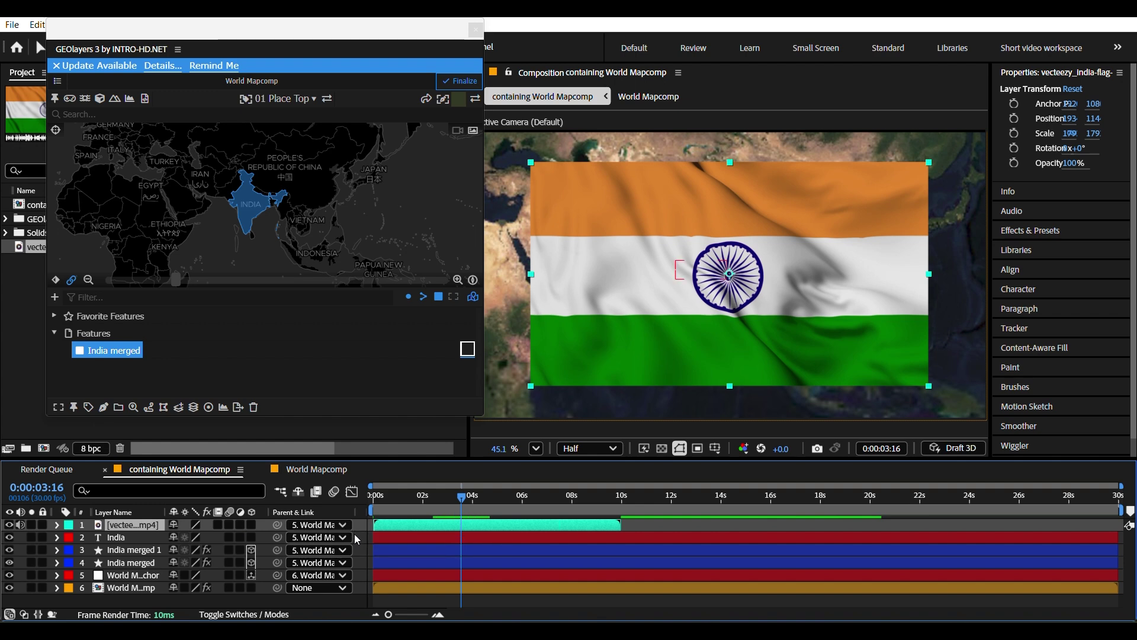
Pan the GEOlayers map to check that the flag layer follows the World Mapcomp Anchor
left_click_drag(304, 218, 341, 220)
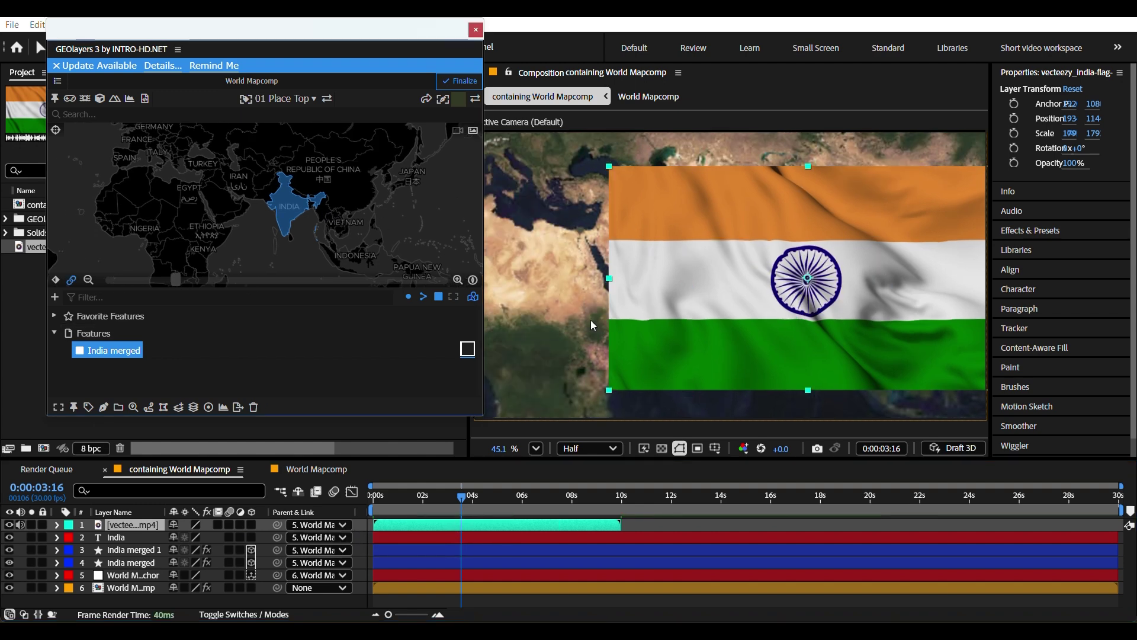
left_click_drag(268, 253, 305, 223)
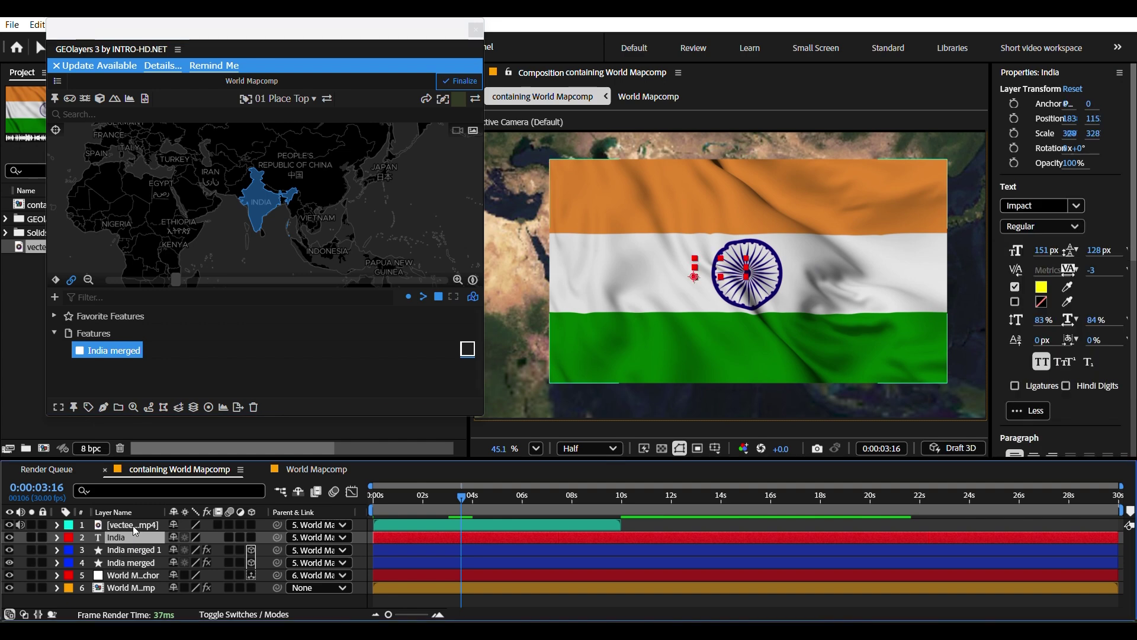
Move the India flag layer between India merged 1 and India merged in the layer stack
left_click_drag(133, 542, 137, 563)
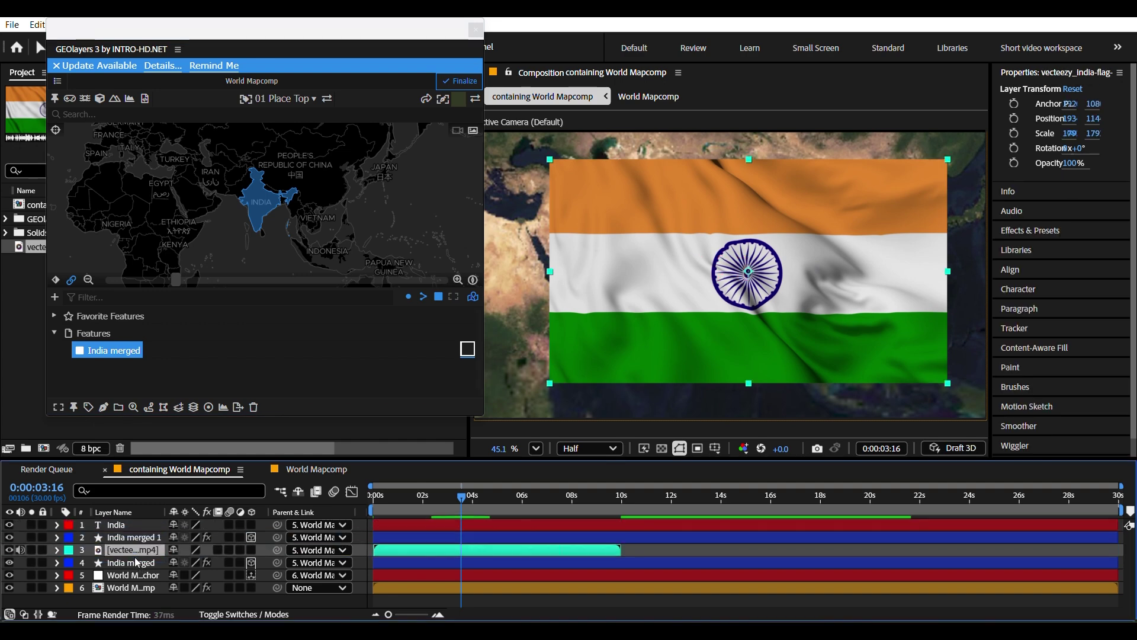
left_click(137, 563)
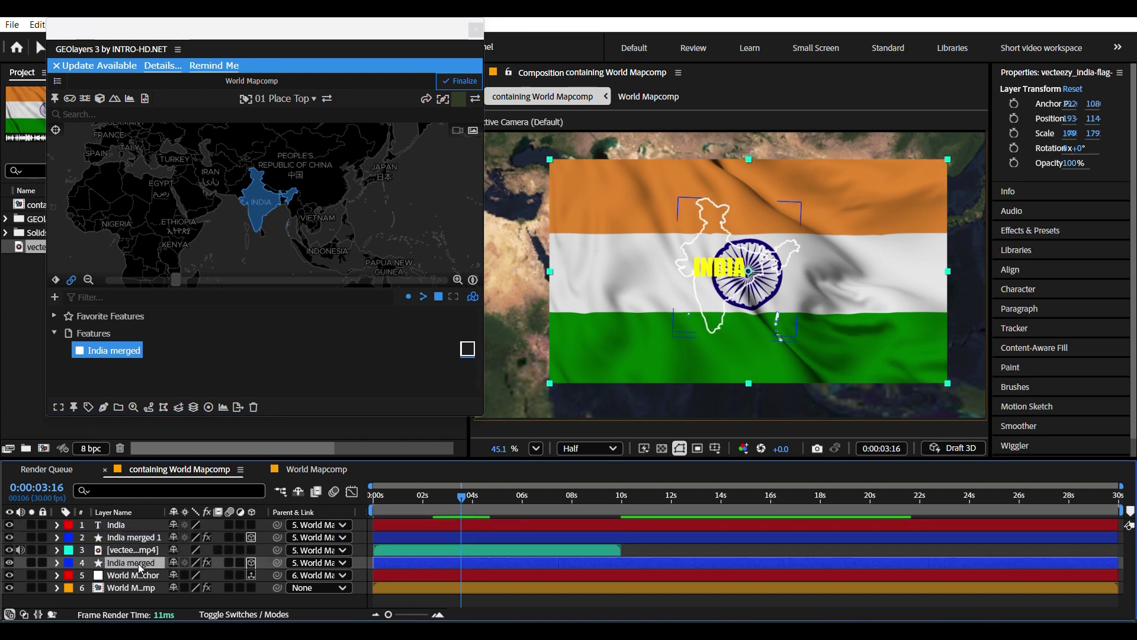
left_click(655, 551)
left_click(639, 562)
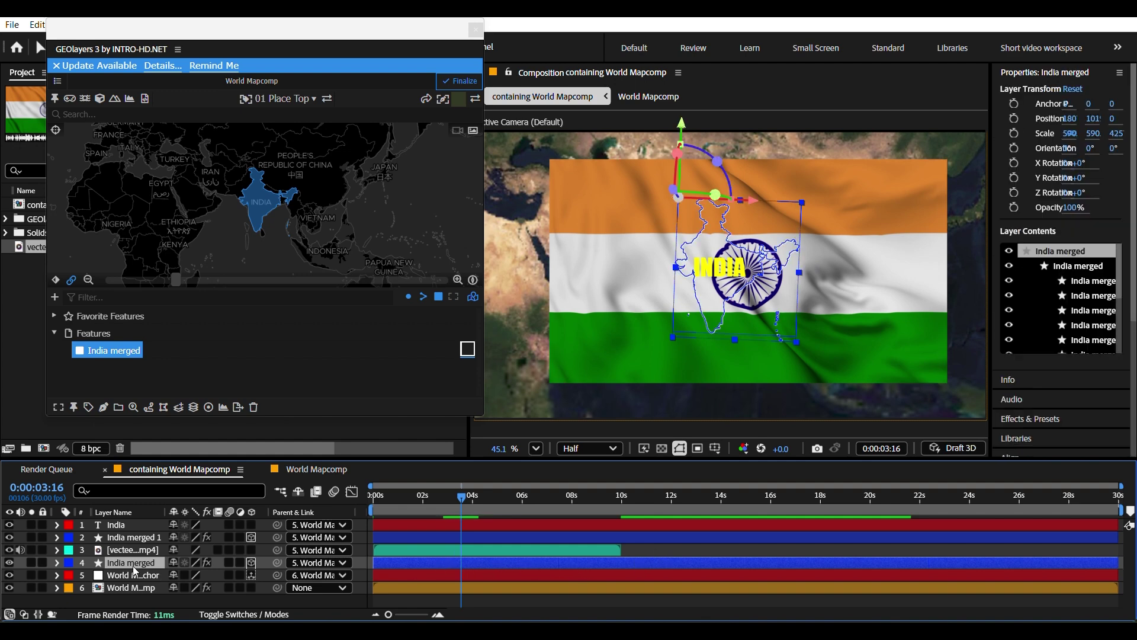
left_click(131, 551)
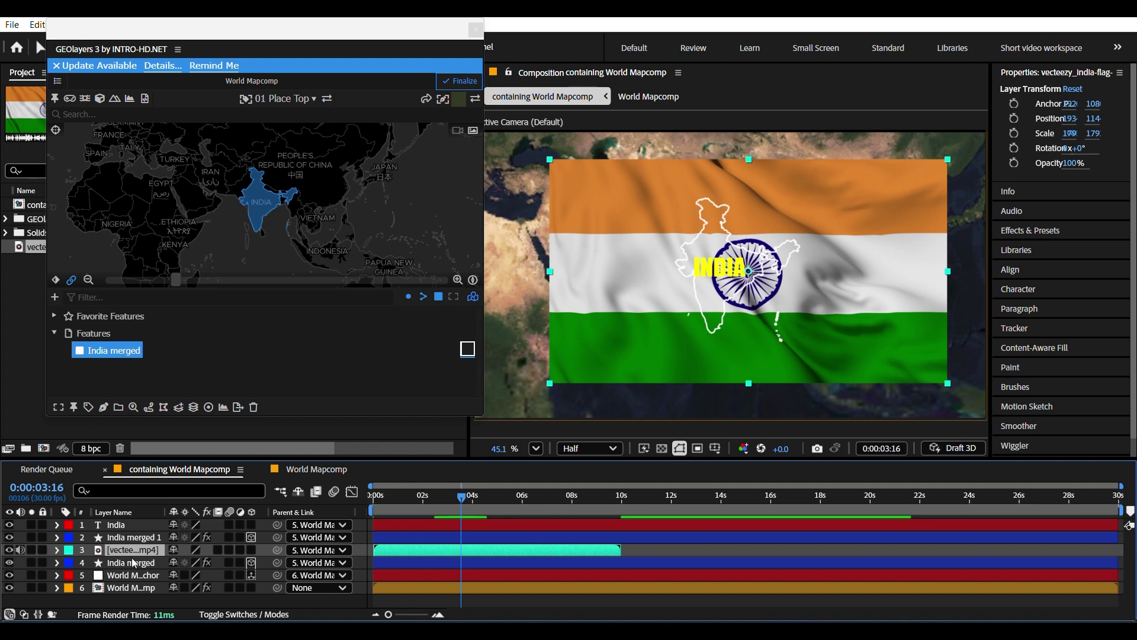
left_click(130, 556)
left_click(130, 551)
Show the Mode and Track Matte columns and set India merged as the flag layer's track matte
left_click(24, 616)
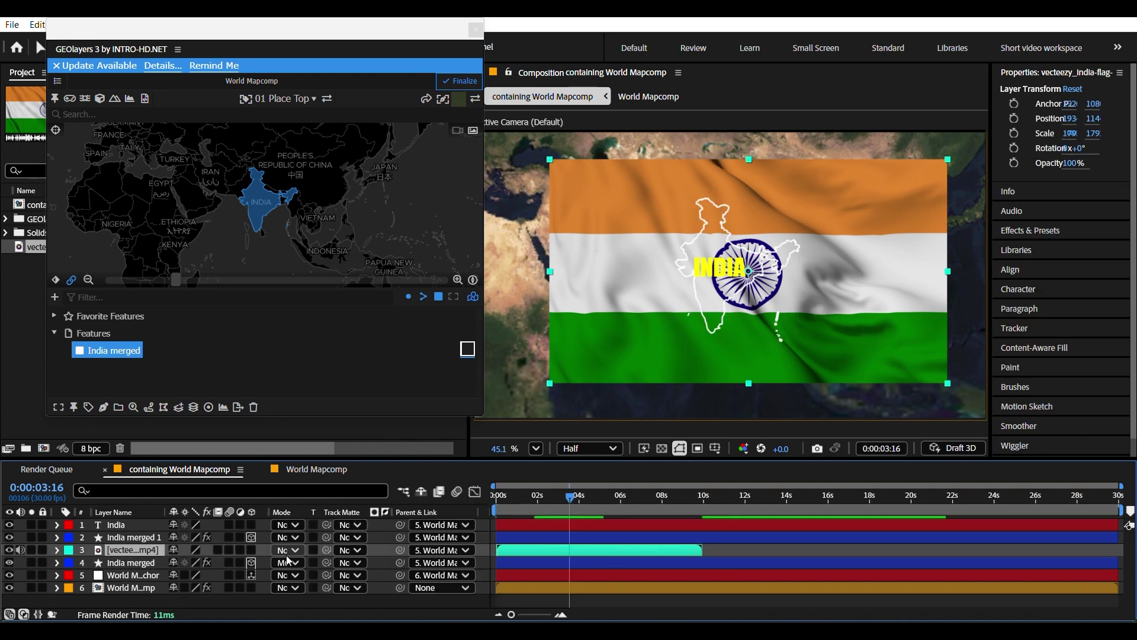
left_click(141, 560)
left_click(131, 550)
left_click(293, 552)
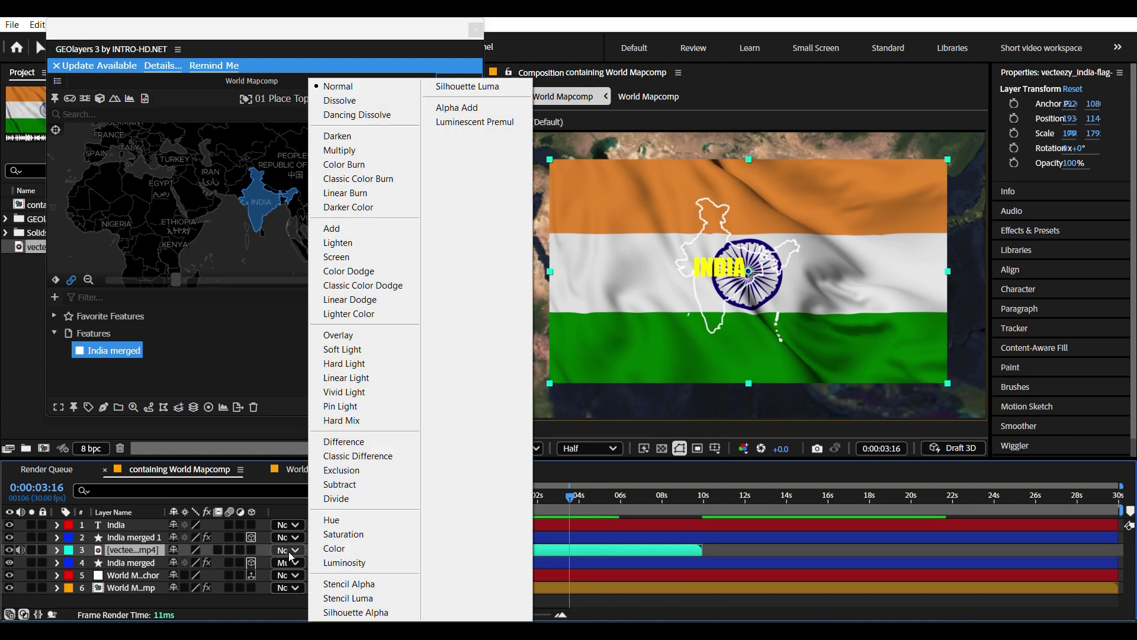
left_click(289, 552)
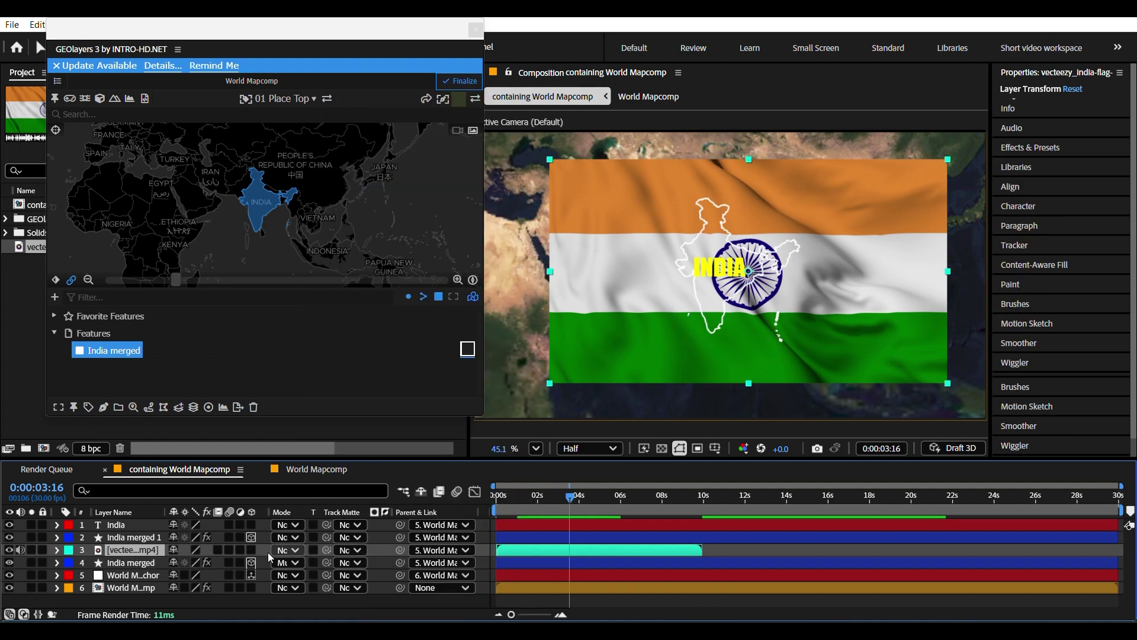
left_click(137, 551)
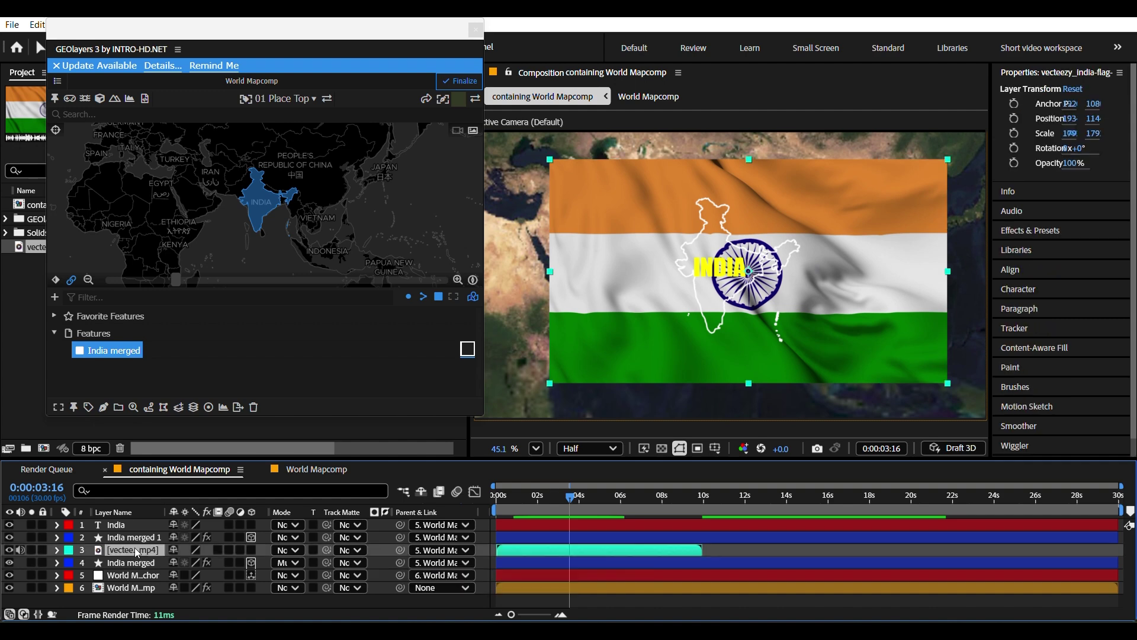
left_click(350, 551)
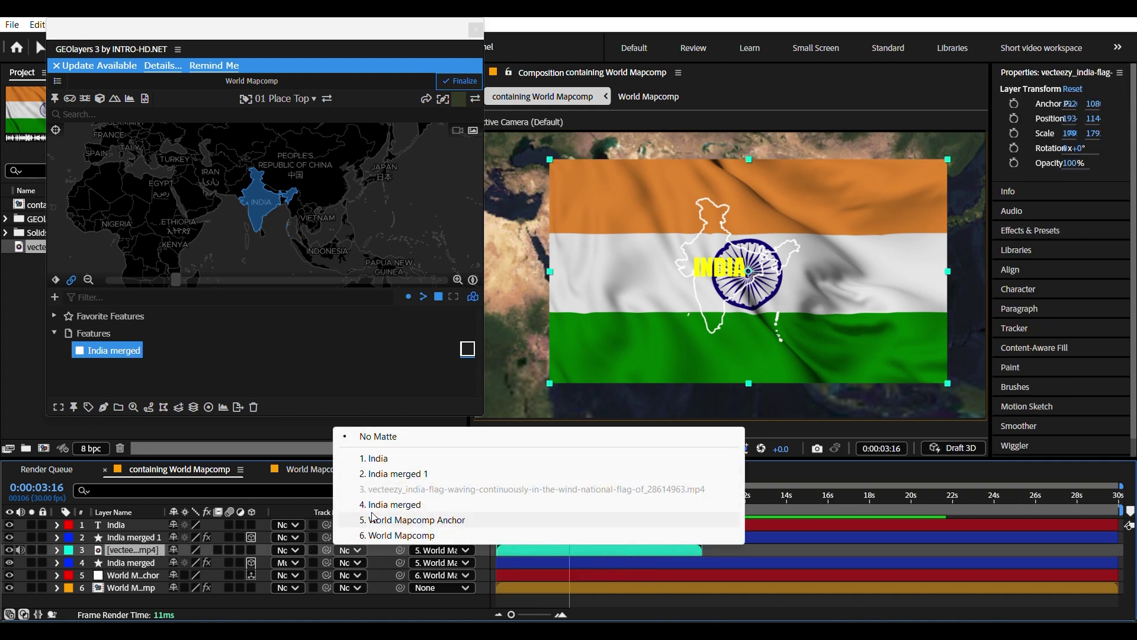
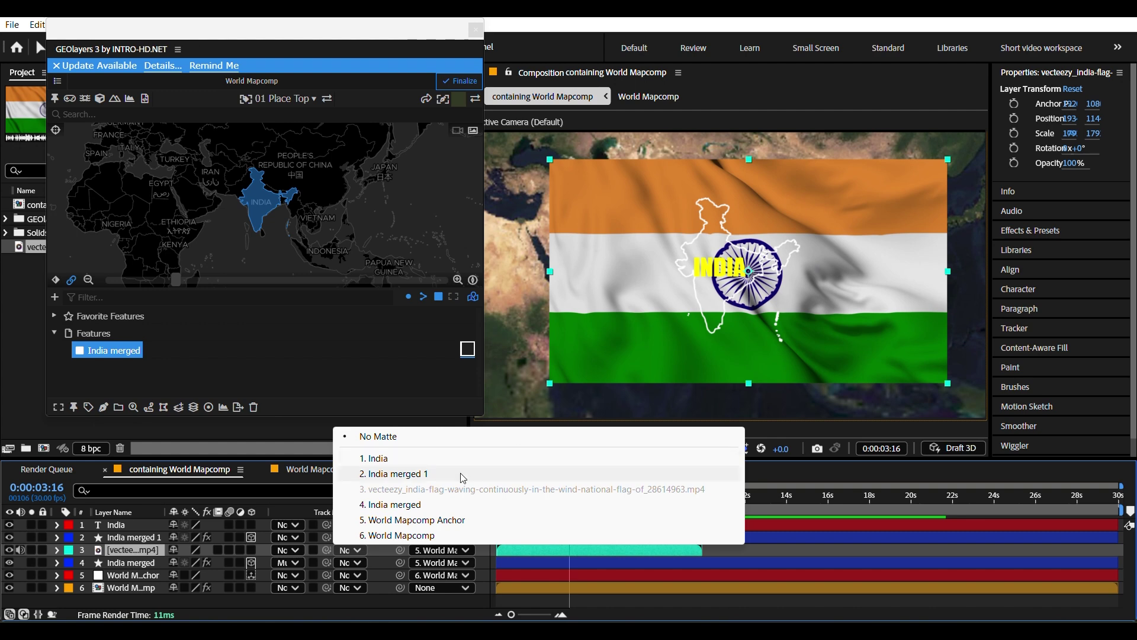
left_click(388, 509)
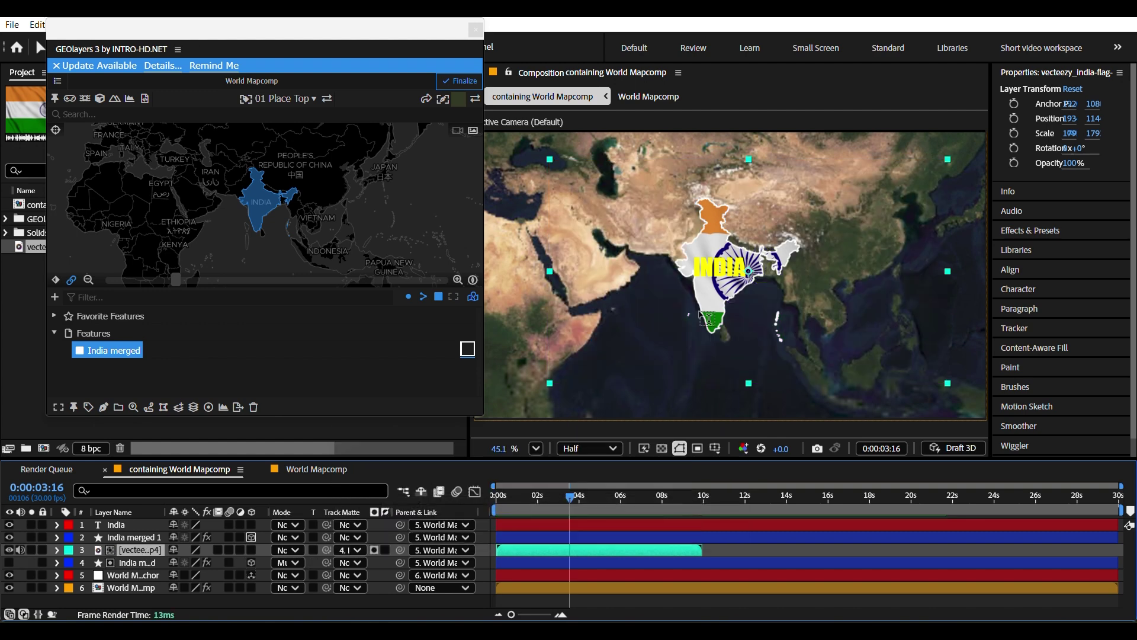
Try India merged 1 as the flag layer's track matte and set it back to India merged
left_click(350, 550)
left_click(380, 477)
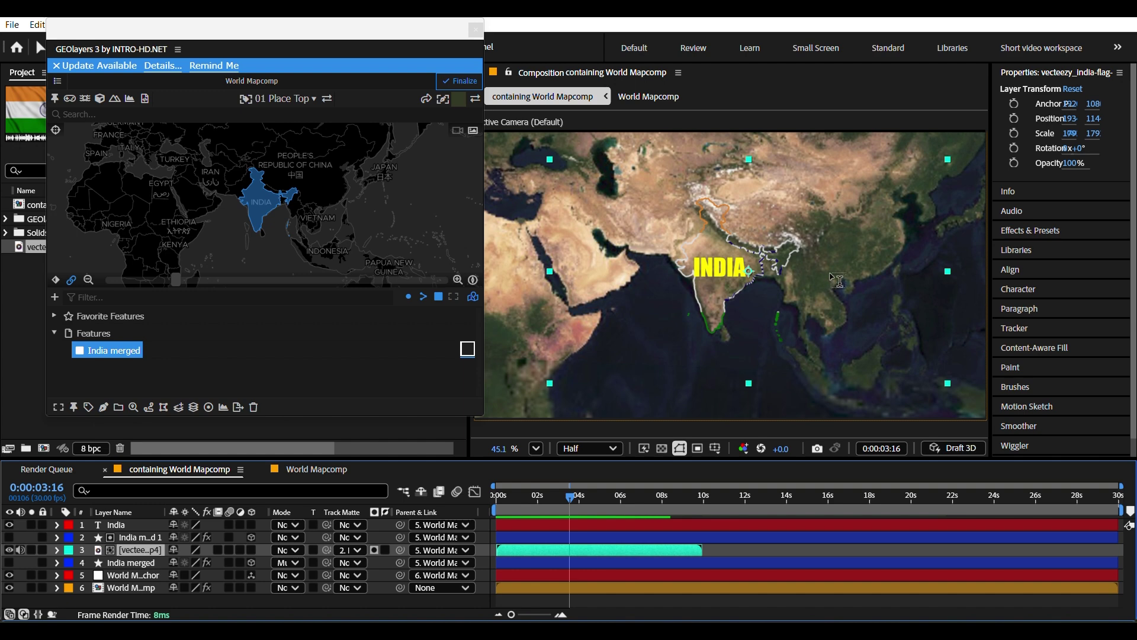
left_click(353, 550)
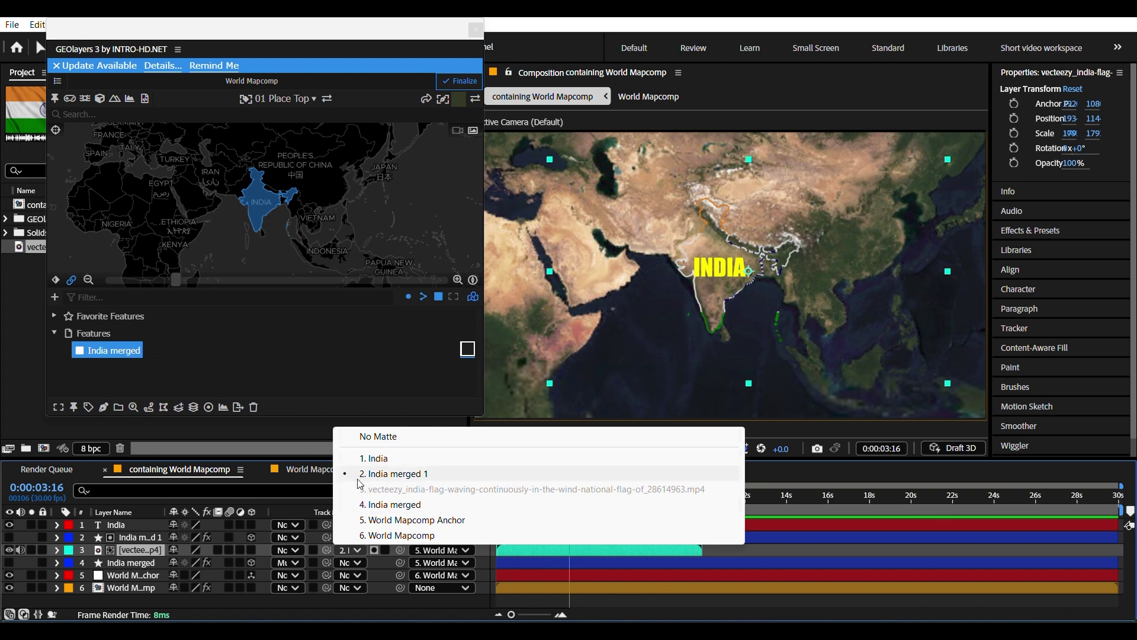
left_click(379, 505)
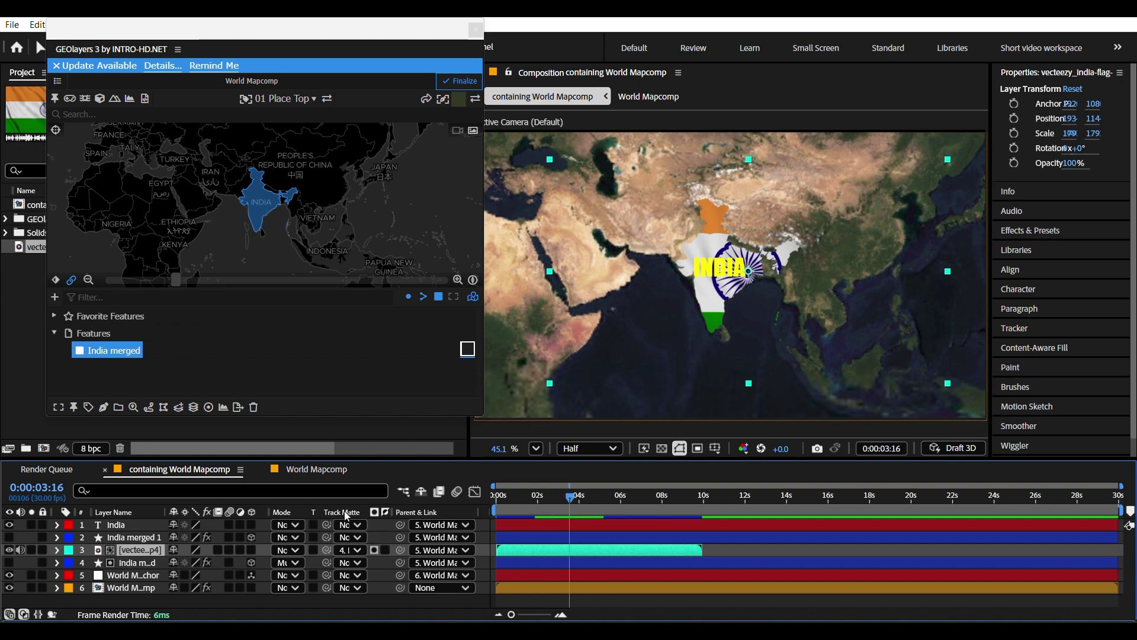
Hide and reshow the Mode and Track Matte columns, and choose India merged again as the flag layer's track matte
left_click(23, 614)
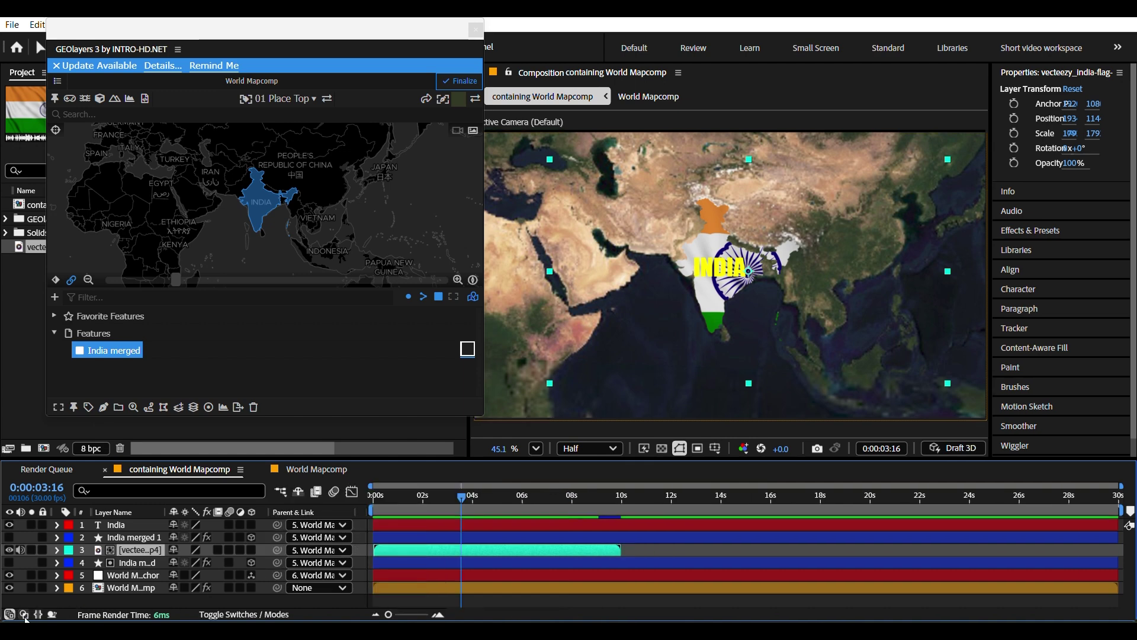
left_click(24, 615)
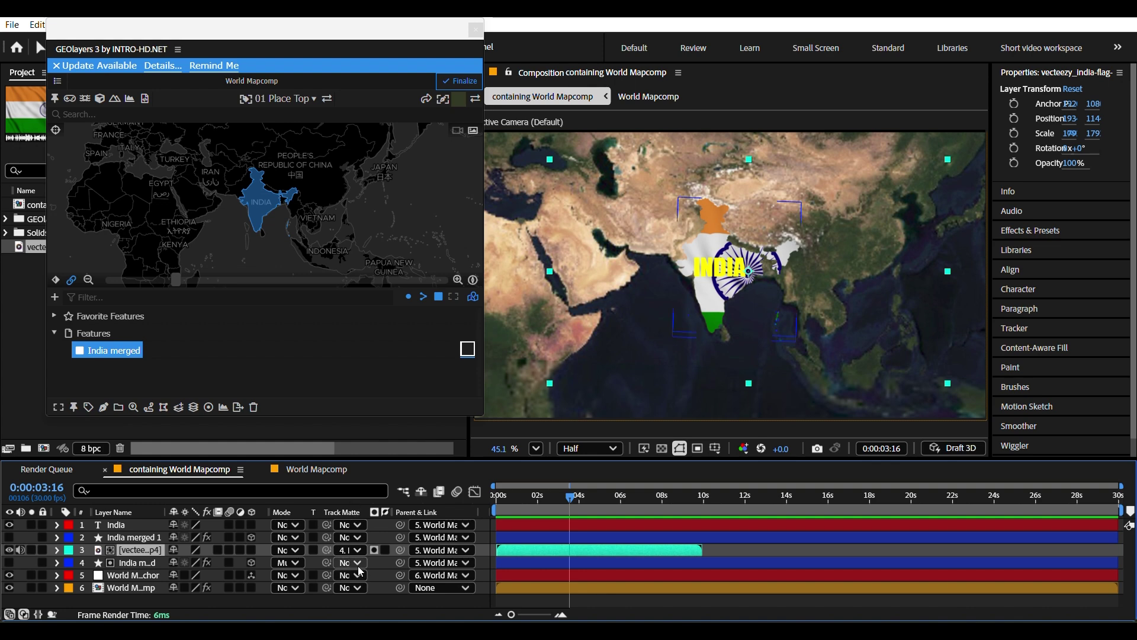
left_click(748, 547)
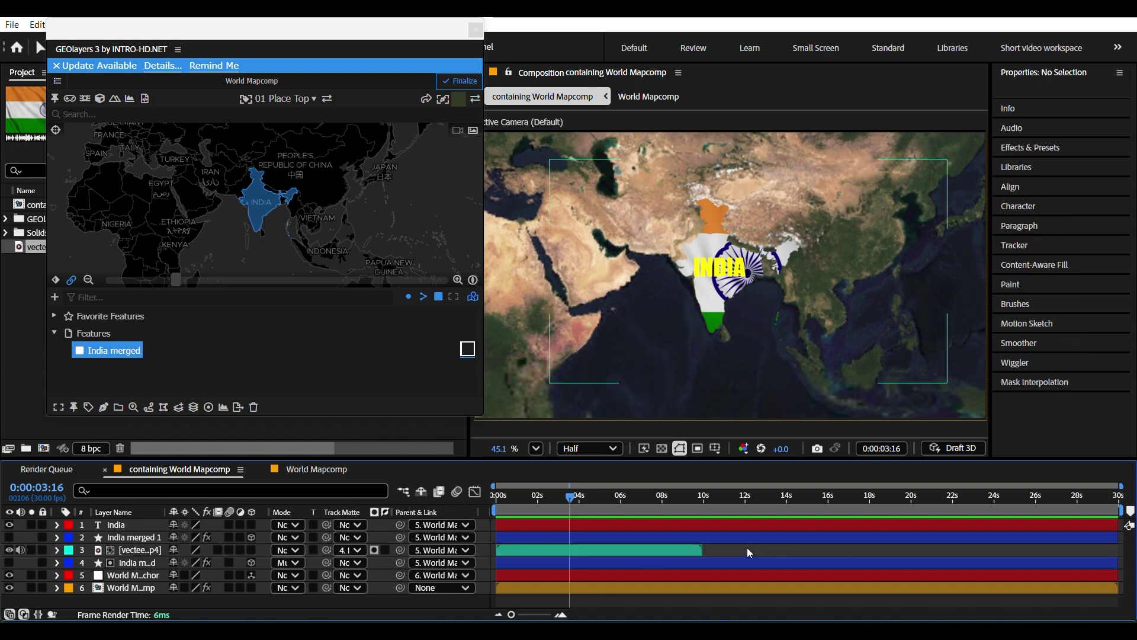
left_click(607, 557)
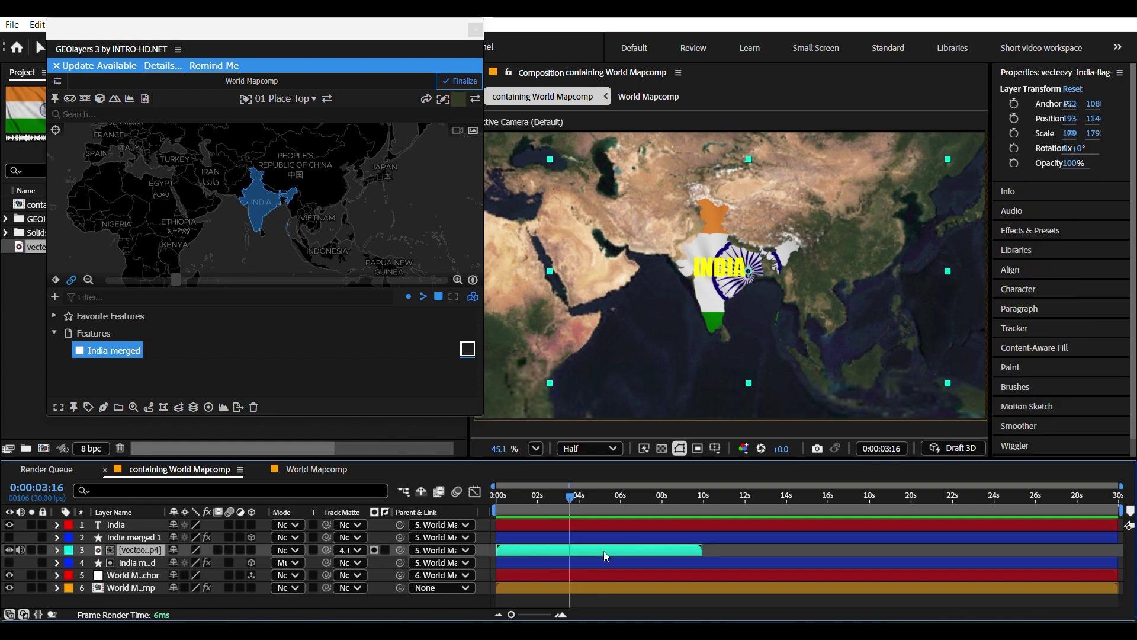
left_click(127, 563)
left_click(132, 549)
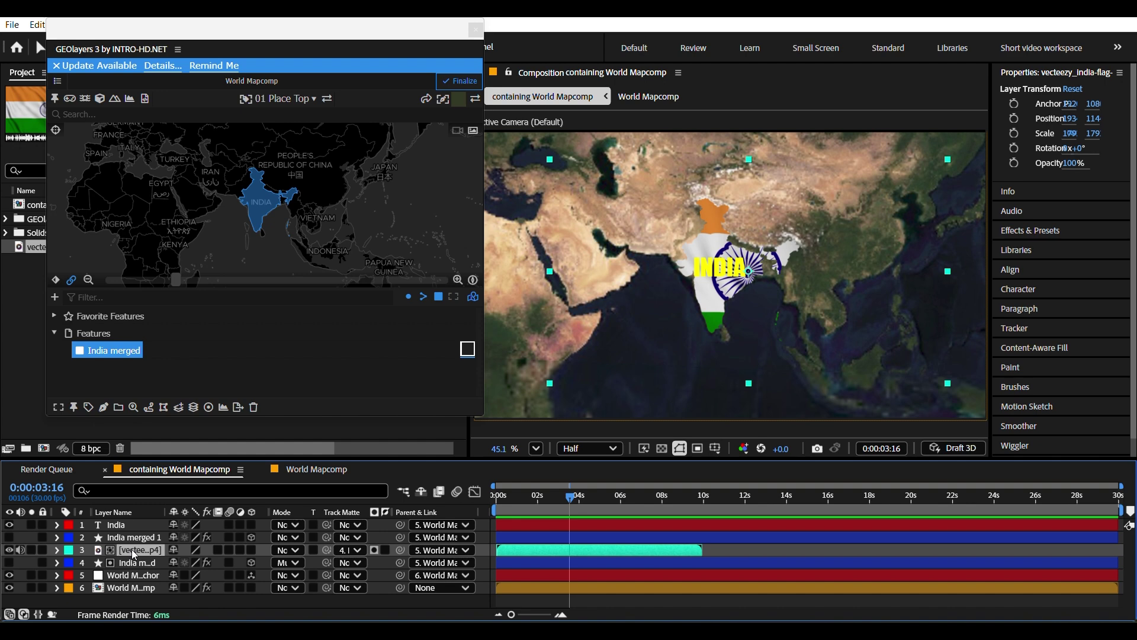
left_click(750, 555)
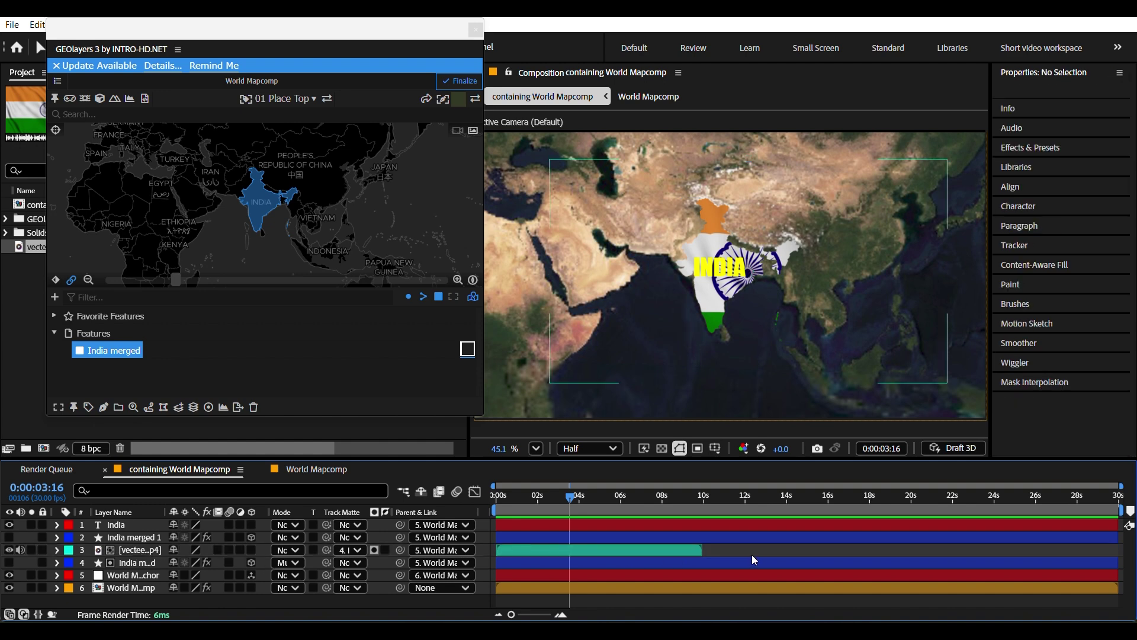
left_click(358, 550)
left_click(391, 504)
left_click(129, 539)
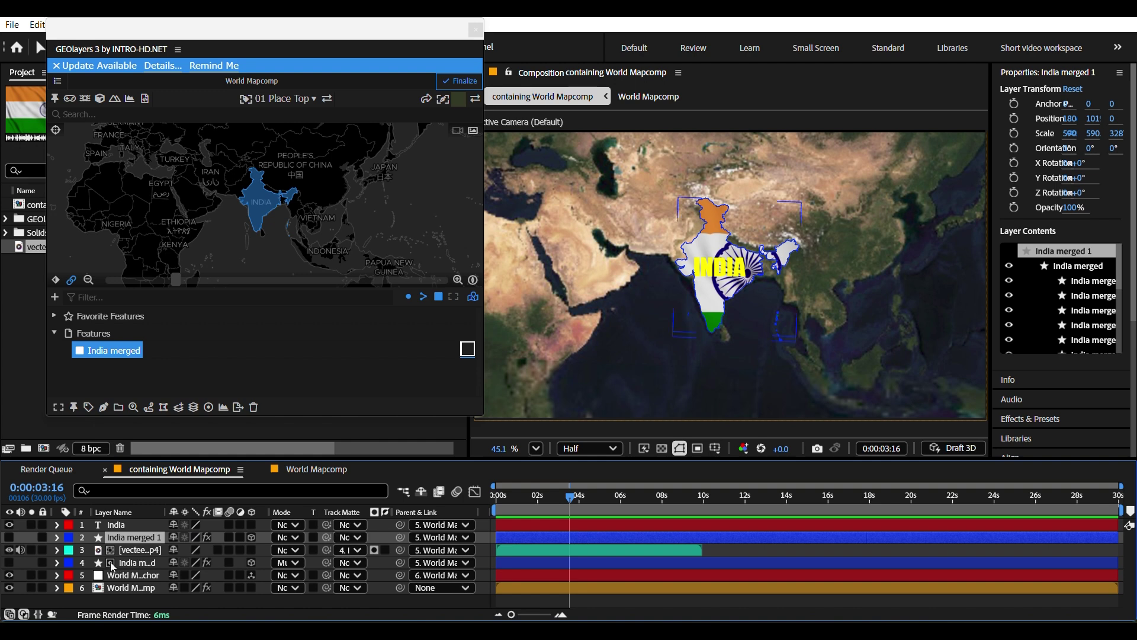
left_click(752, 545)
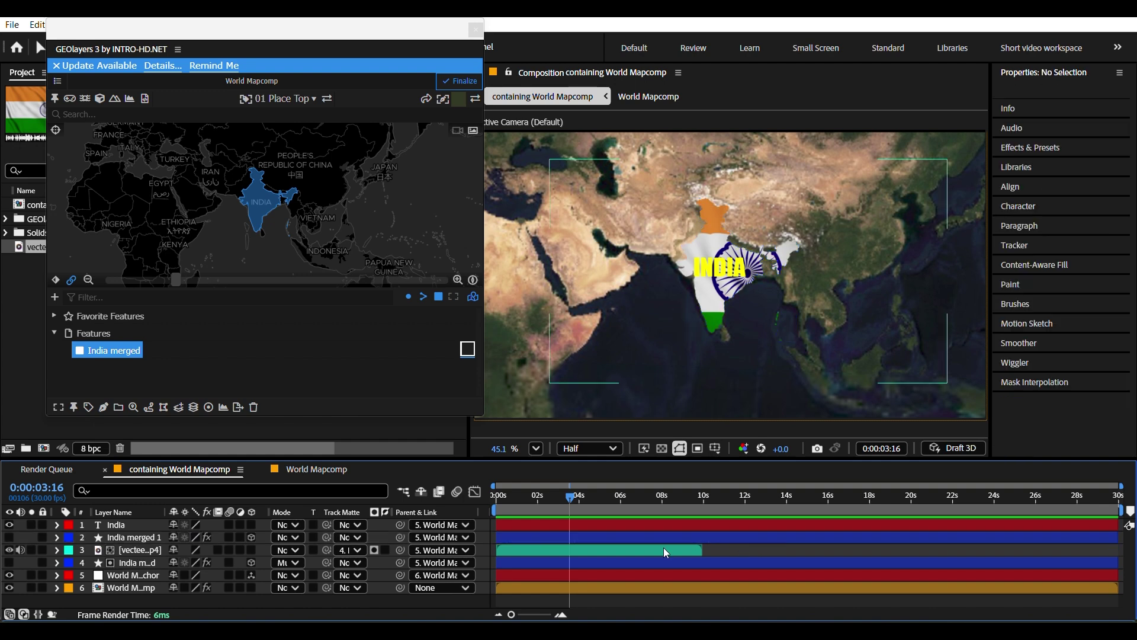
left_click(591, 551)
left_click_drag(179, 548, 148, 562)
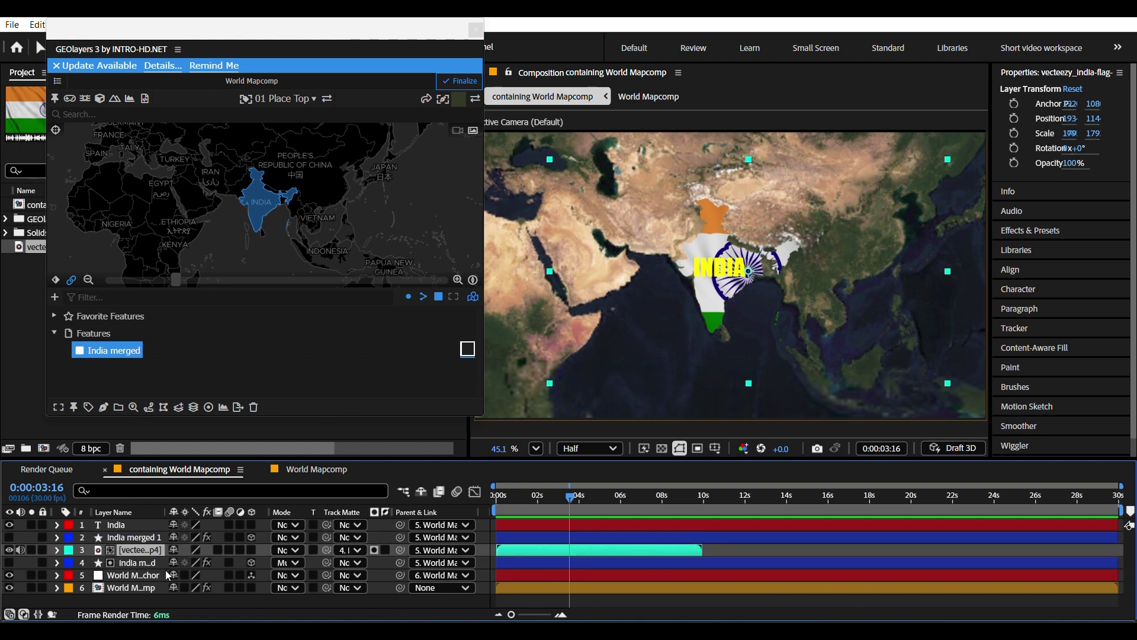
left_click(738, 557)
left_click(578, 538)
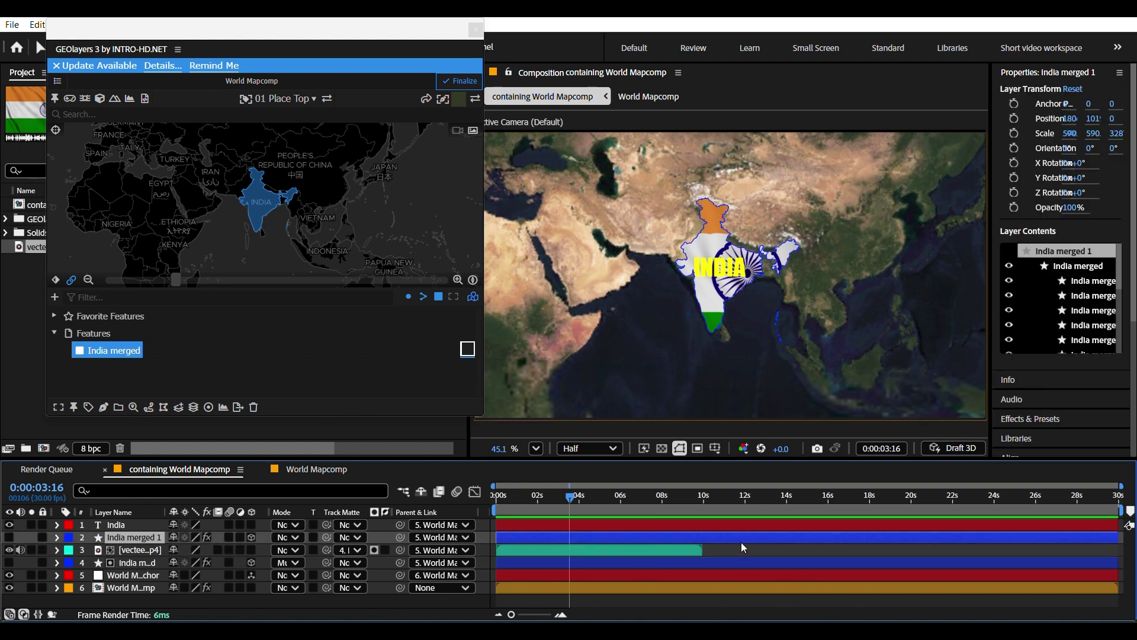
left_click(765, 553)
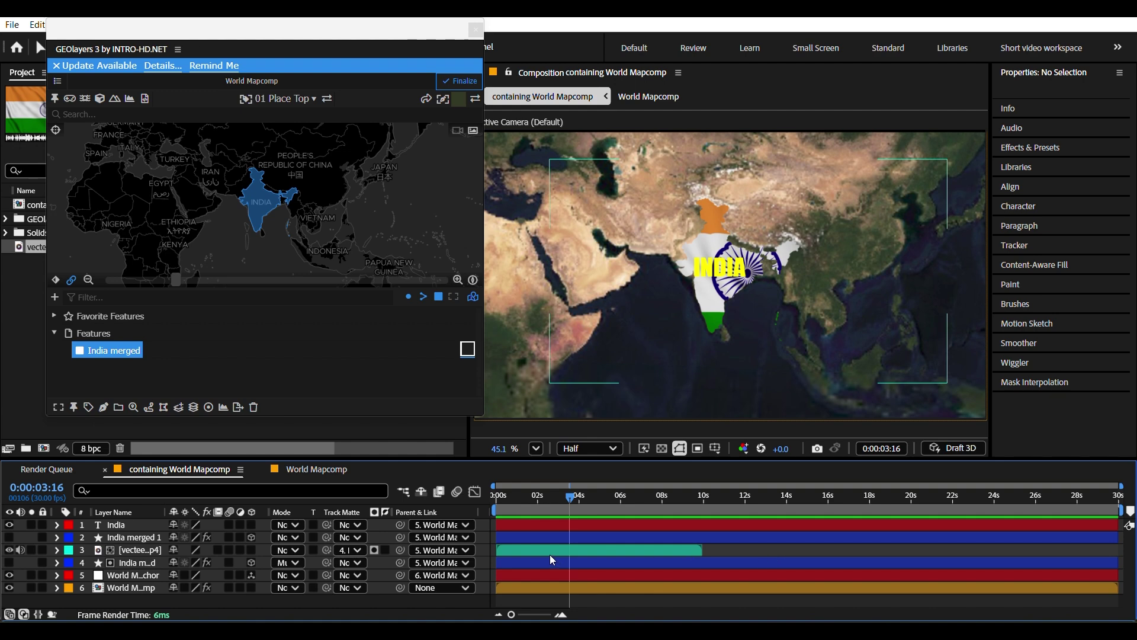
left_click(553, 537)
left_click(351, 537)
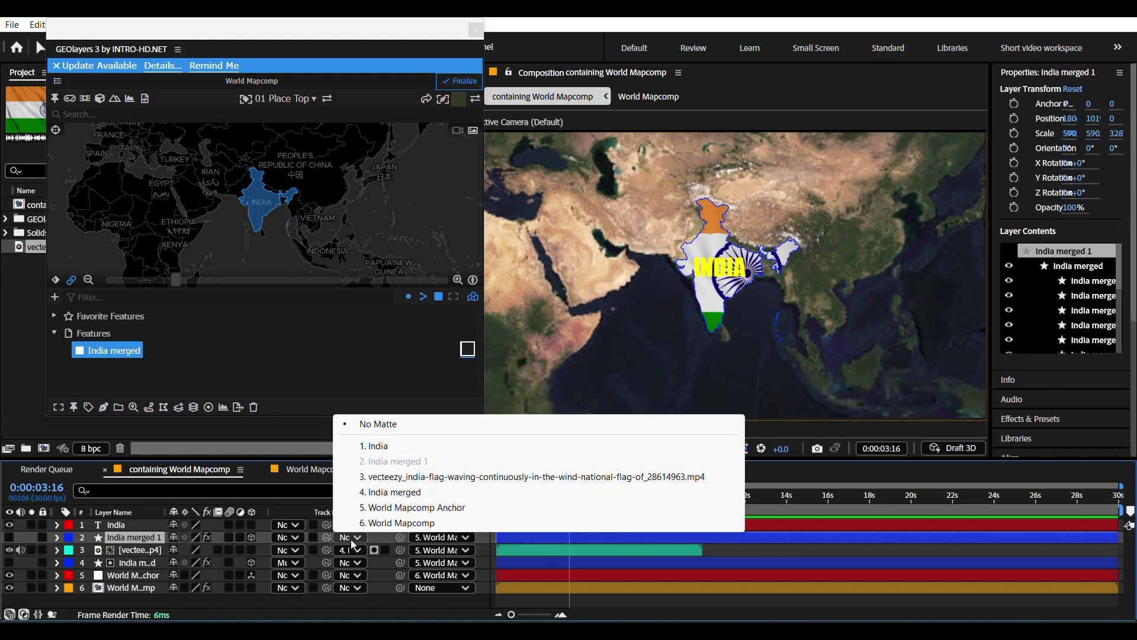
left_click(287, 537)
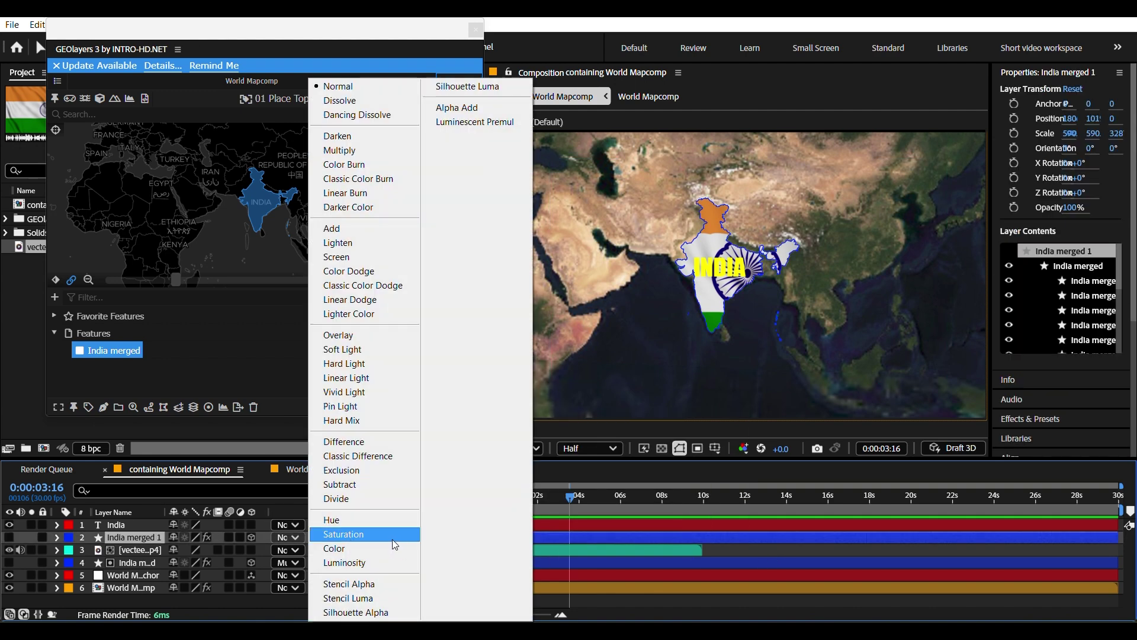
left_click(263, 538)
left_click(354, 536)
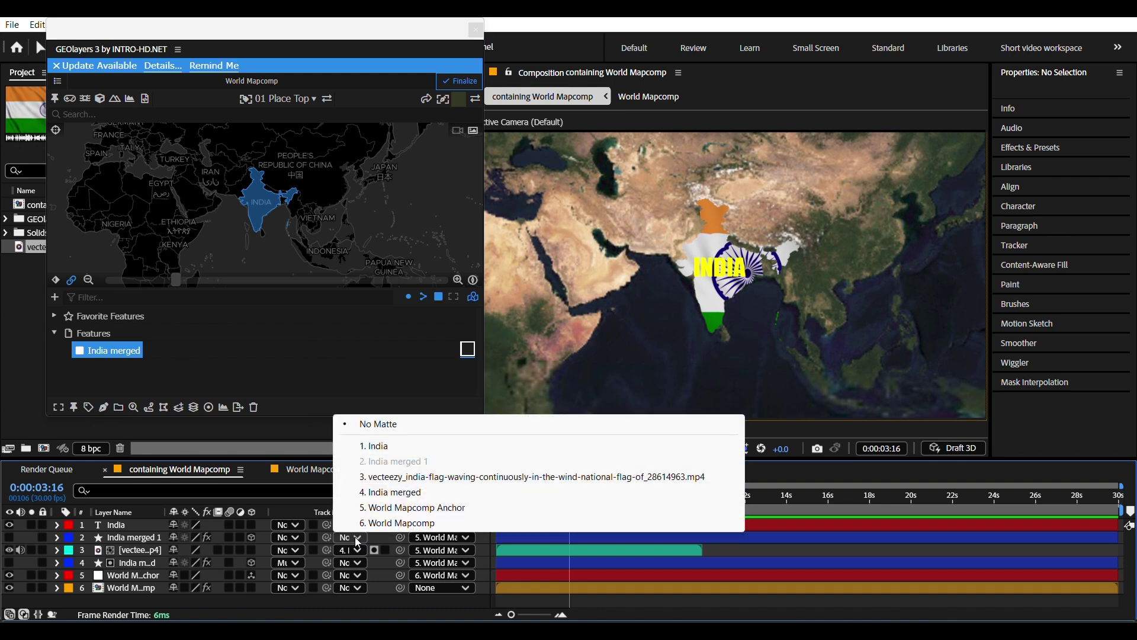
left_click(769, 549)
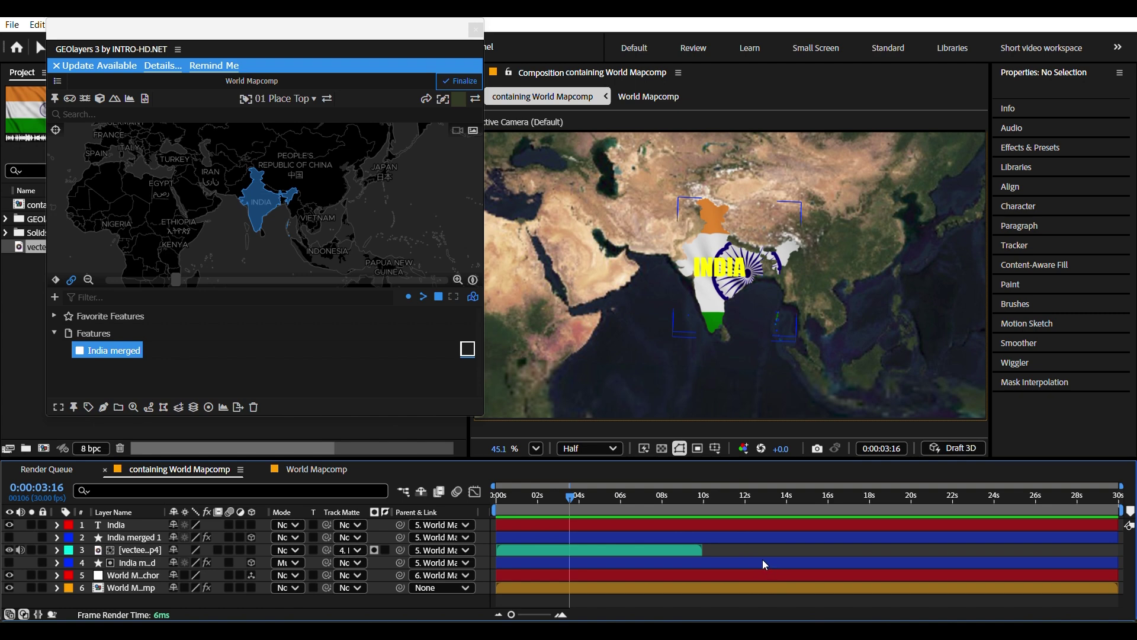
left_click(783, 538)
left_click(619, 572)
left_click(611, 555)
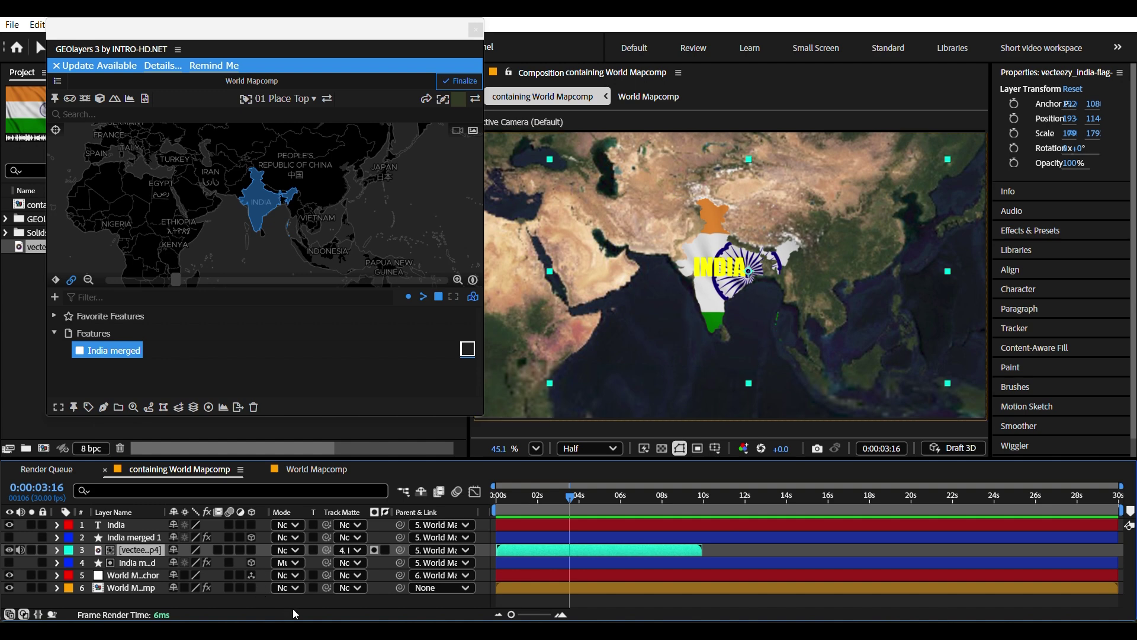
left_click(241, 575)
left_click(131, 563)
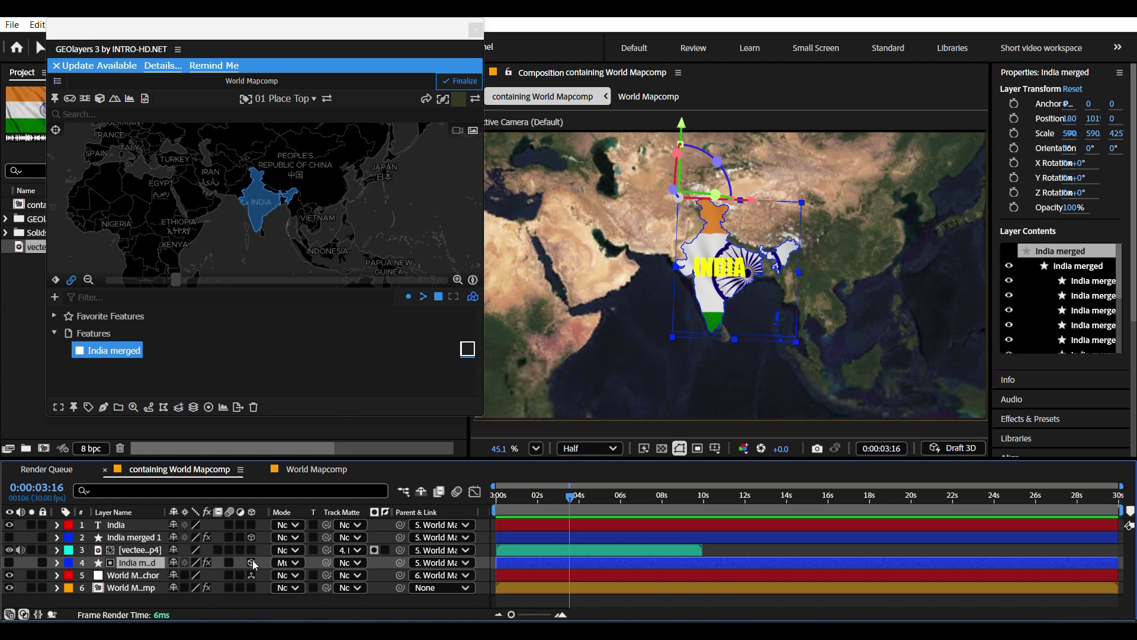
left_click(130, 538)
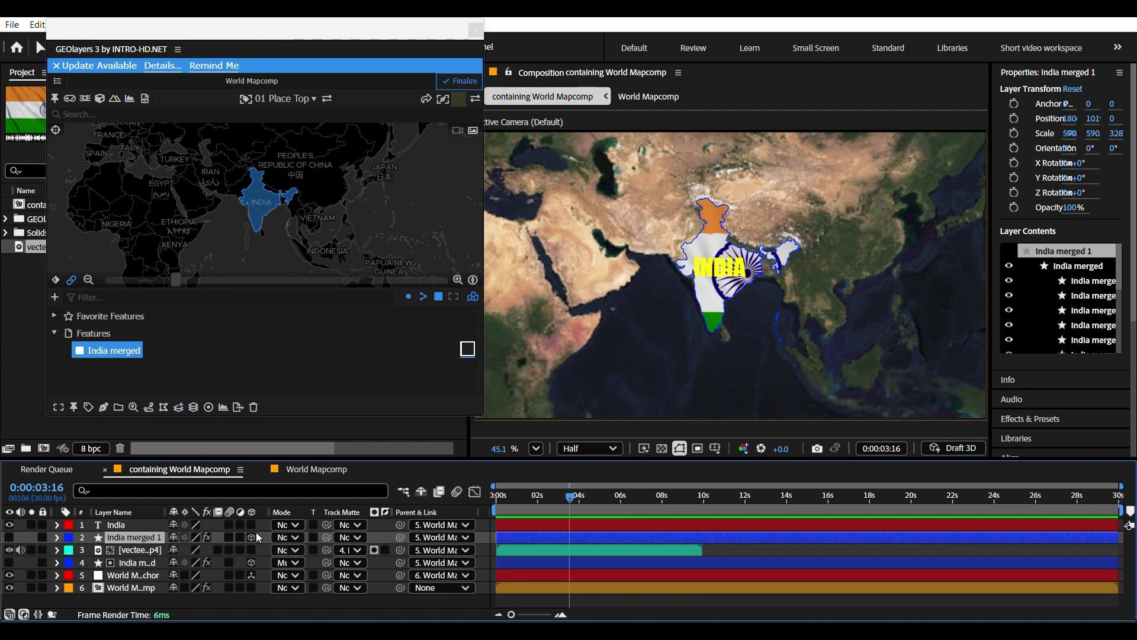
left_click(736, 549)
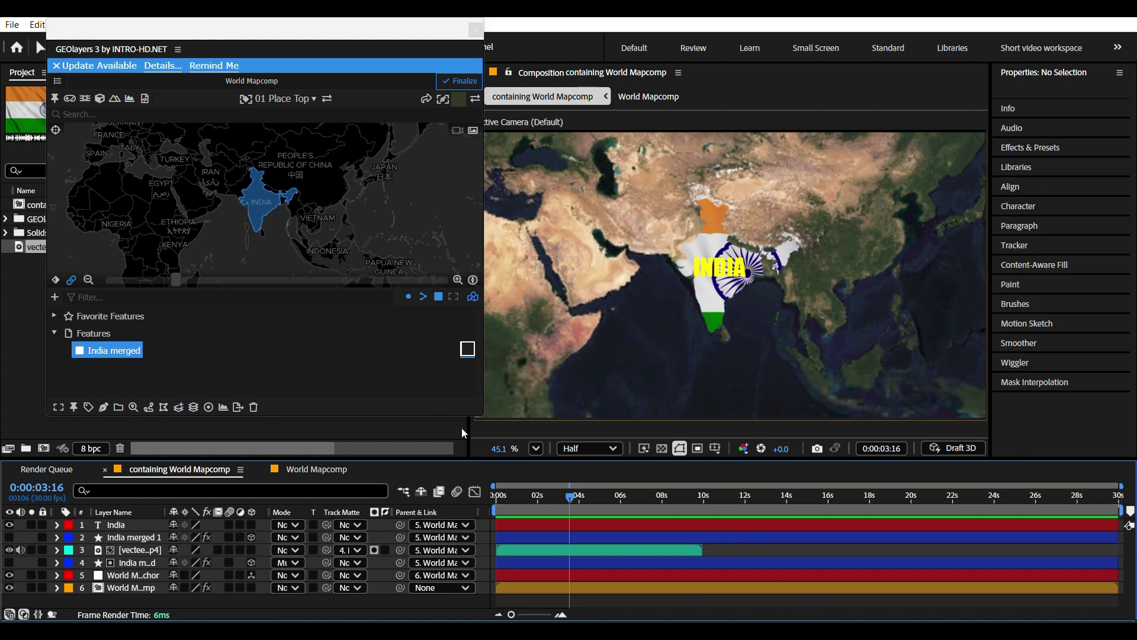
Pan and rotate the GEOlayers map in several directions to examine how the India flag layer and label follow the country
left_click_drag(384, 156, 330, 160)
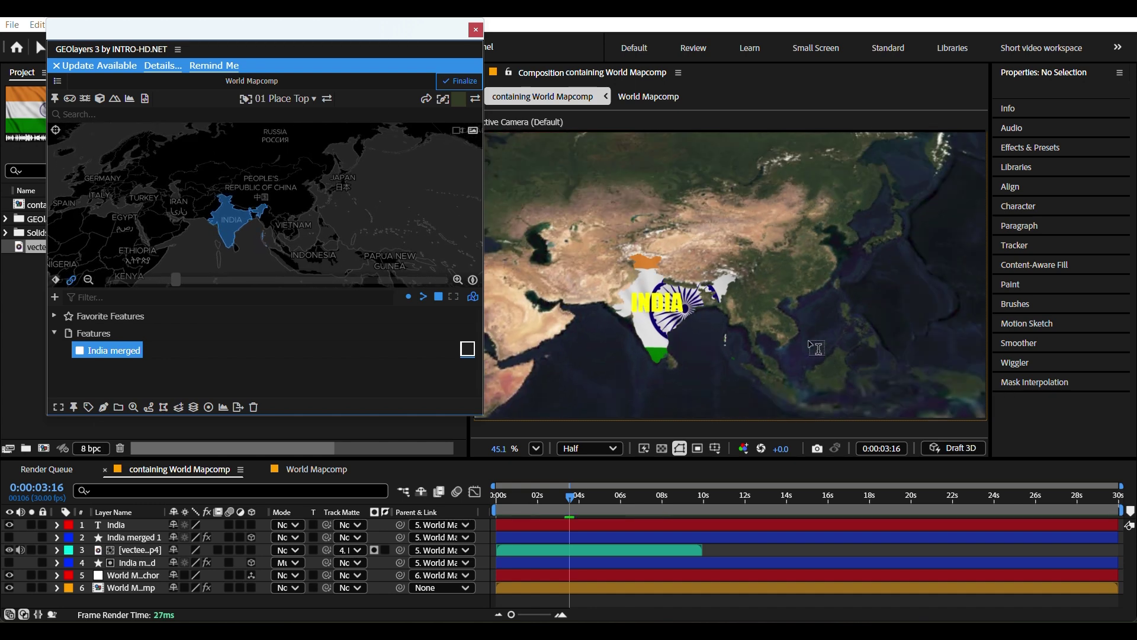
left_click(756, 560)
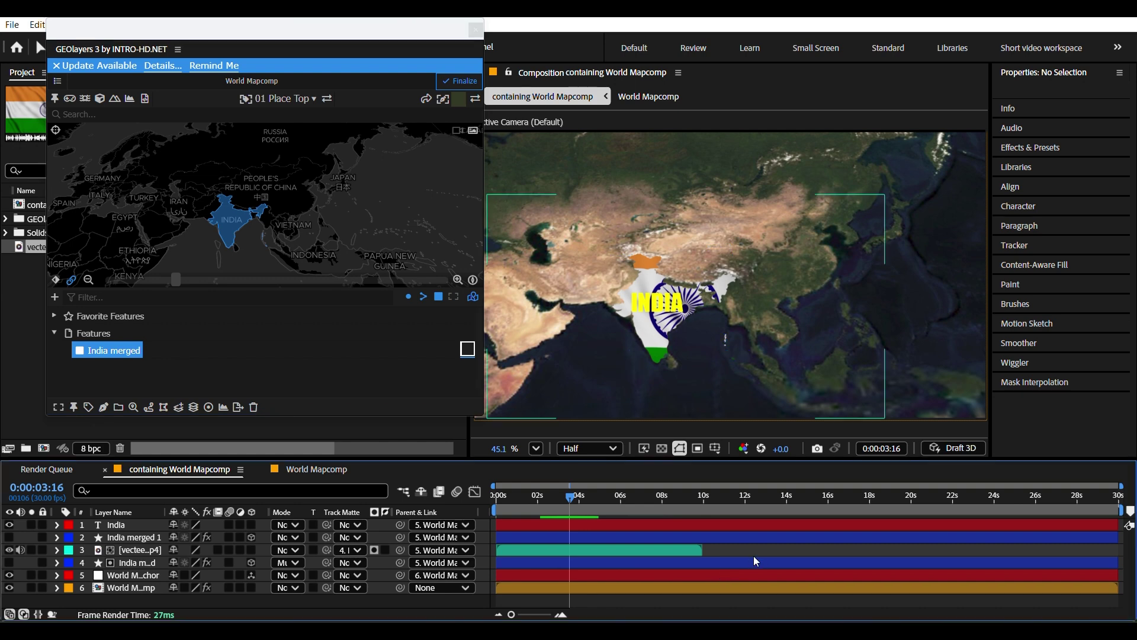
left_click(657, 551)
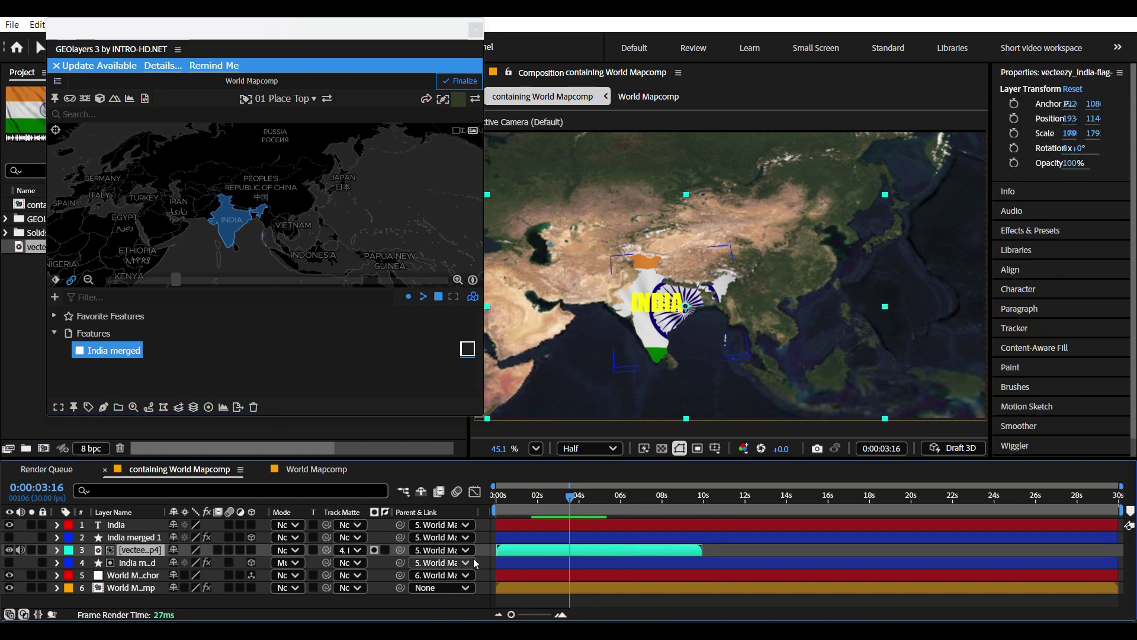
left_click_drag(325, 235, 239, 196)
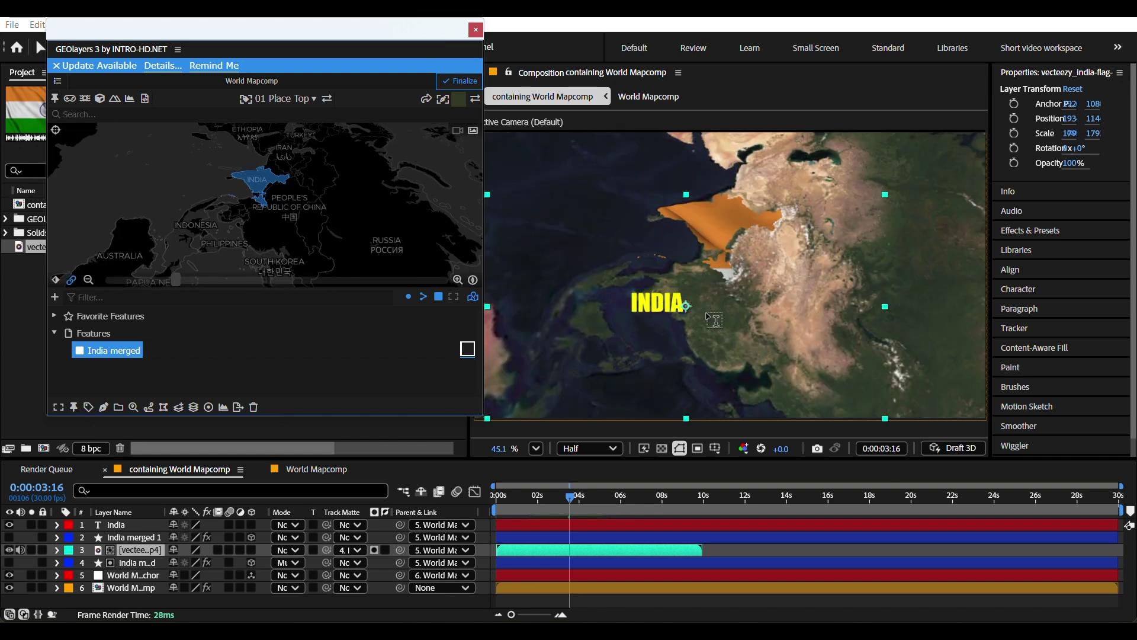
left_click_drag(305, 230, 294, 167)
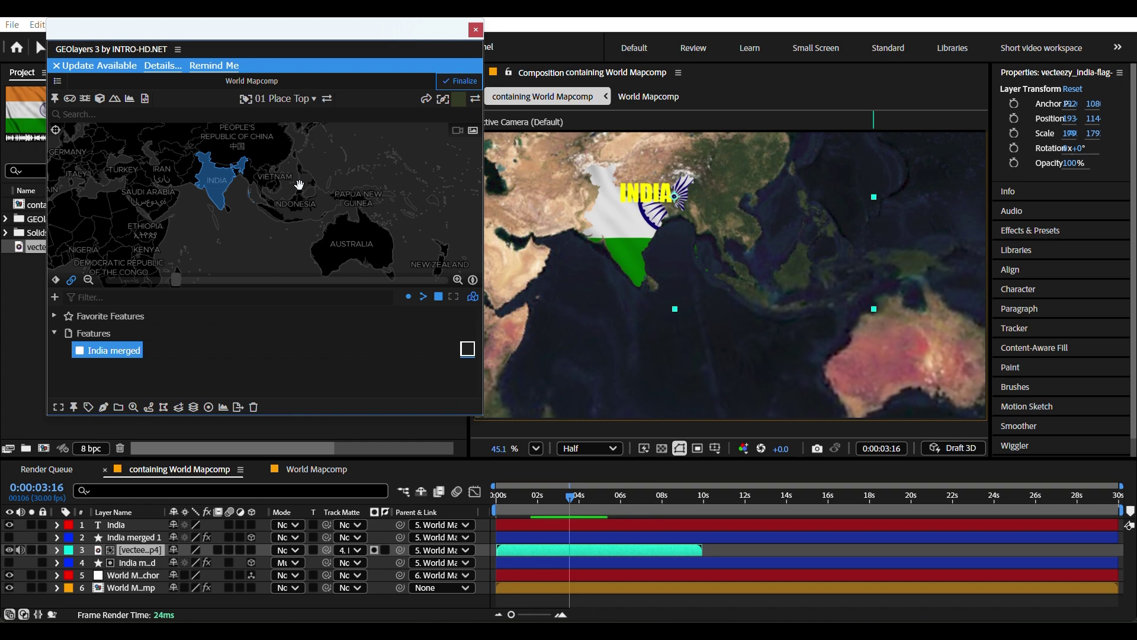
left_click_drag(300, 182, 349, 211)
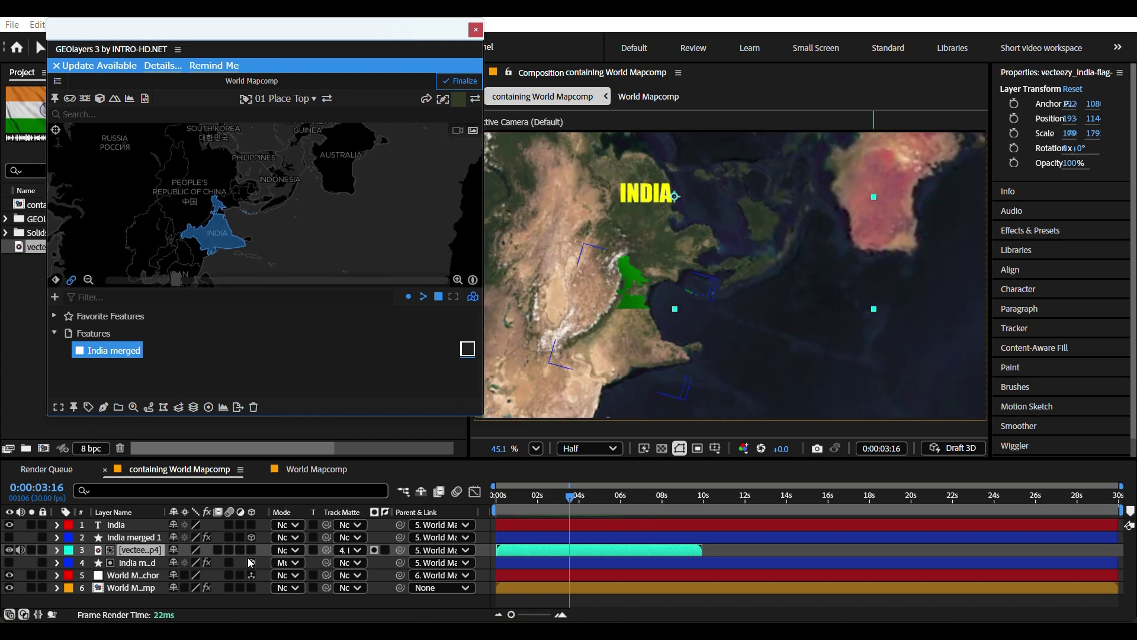
left_click_drag(314, 213, 346, 245)
left_click_drag(342, 197, 327, 201)
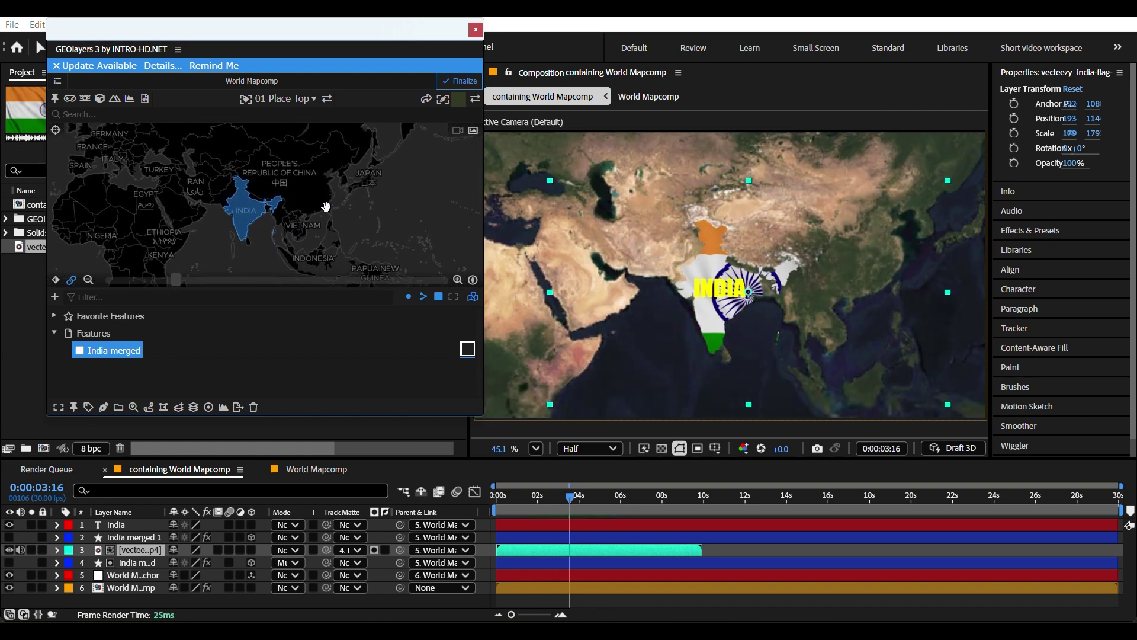
Turn the India flag layer and the India text layer into 3D layers
left_click(251, 549)
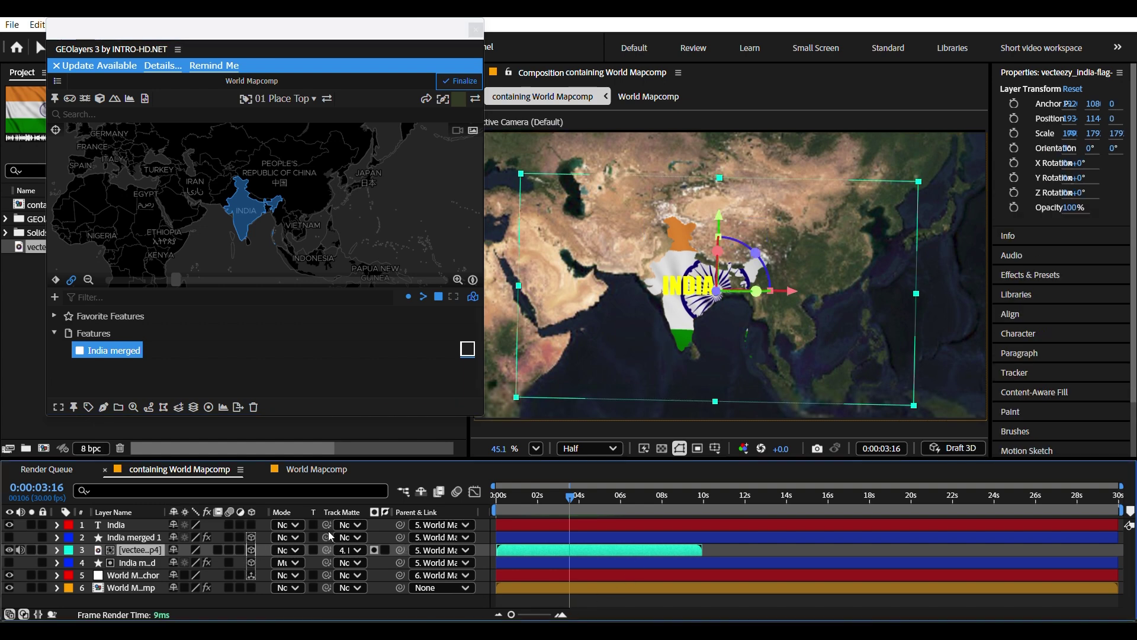
left_click(251, 525)
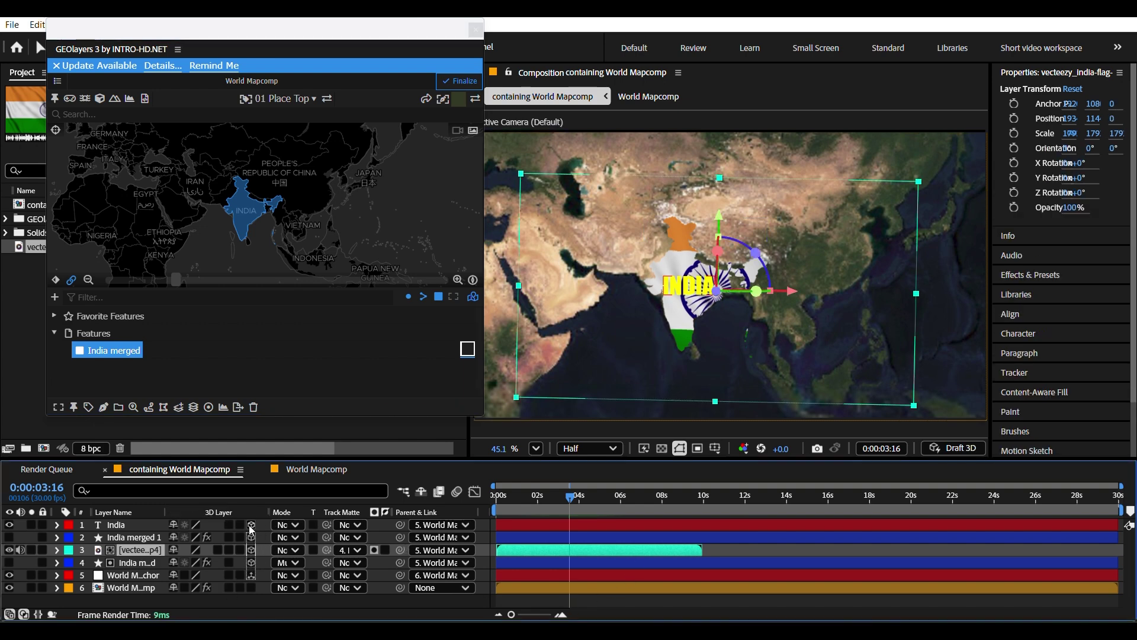
left_click(739, 535)
Tilt and rotate the map view to check how the 3D flag and label follow the terrain
left_click_drag(325, 242, 291, 143)
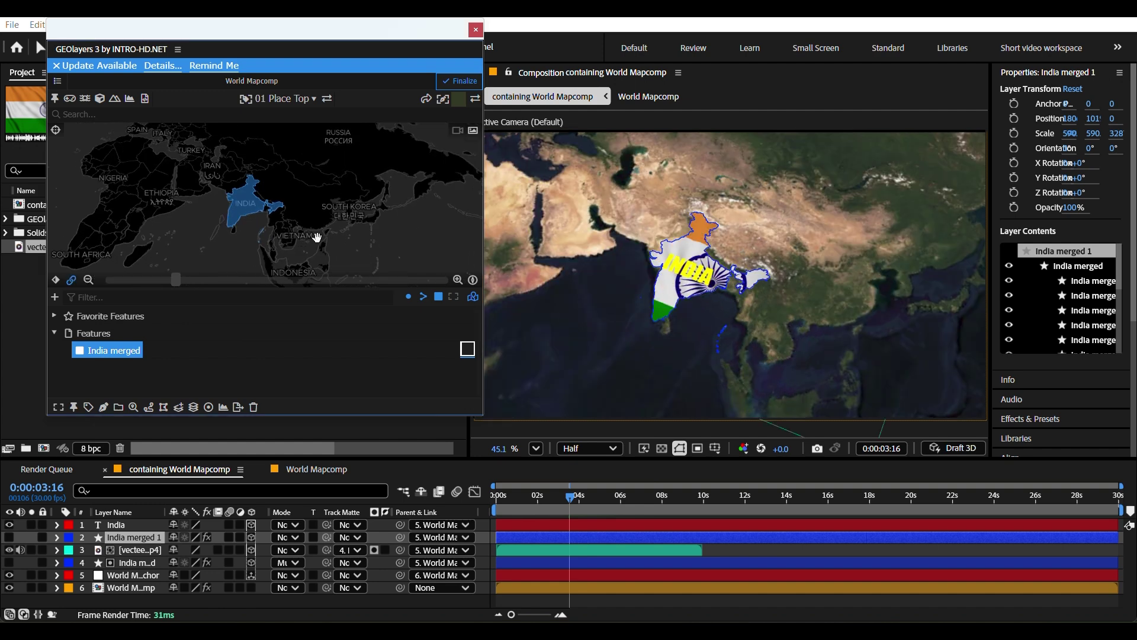
left_click_drag(317, 237, 301, 254)
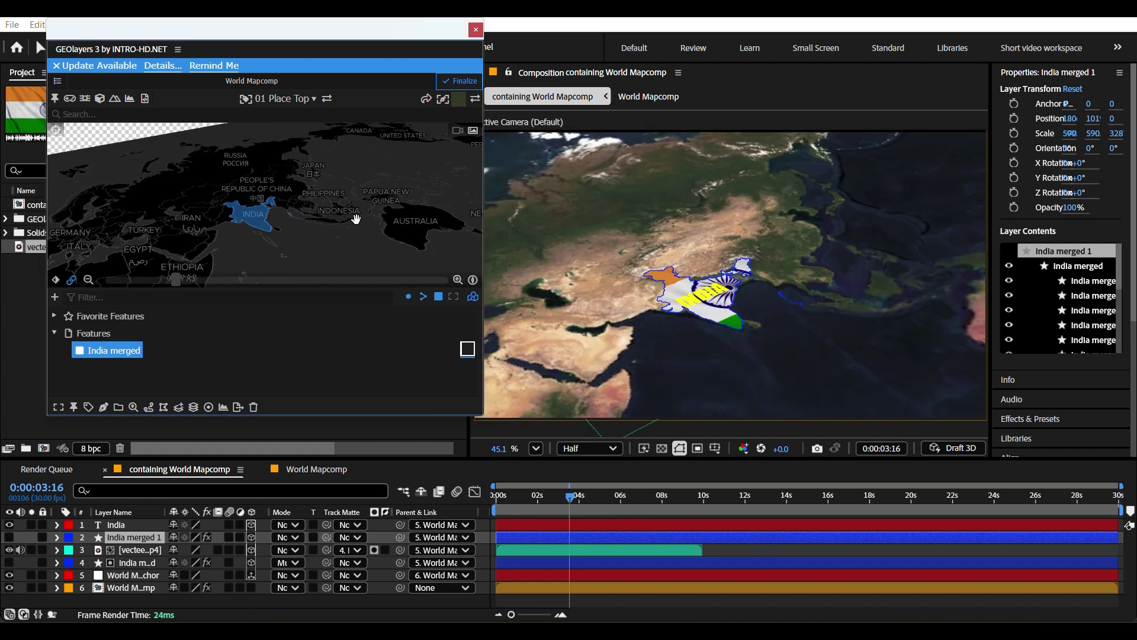
left_click_drag(356, 219, 325, 271)
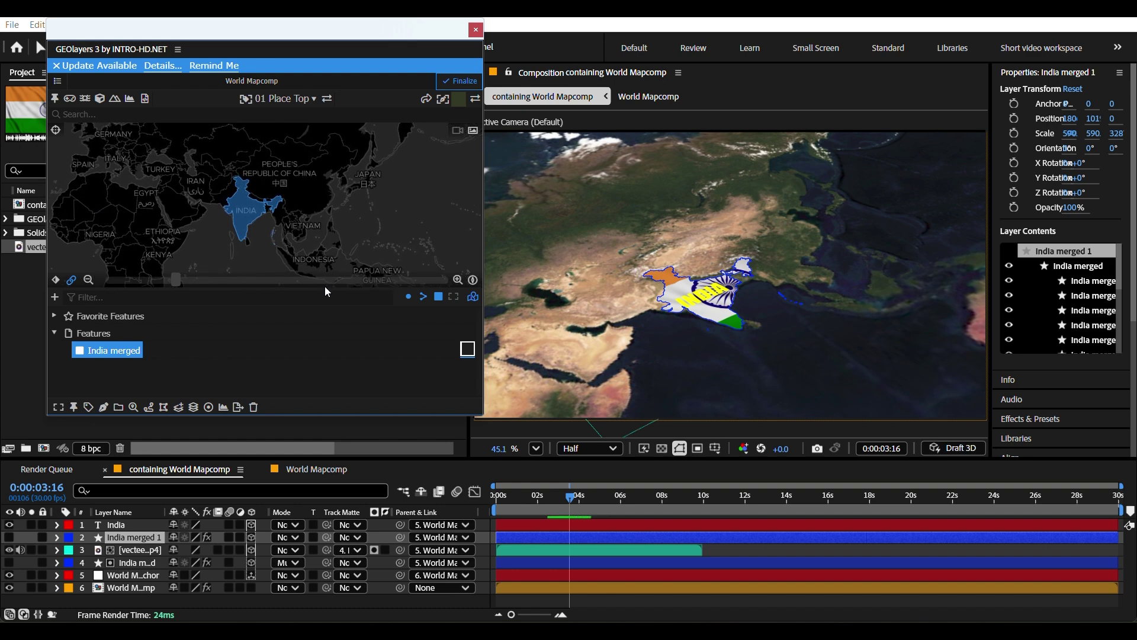
right_click(325, 287)
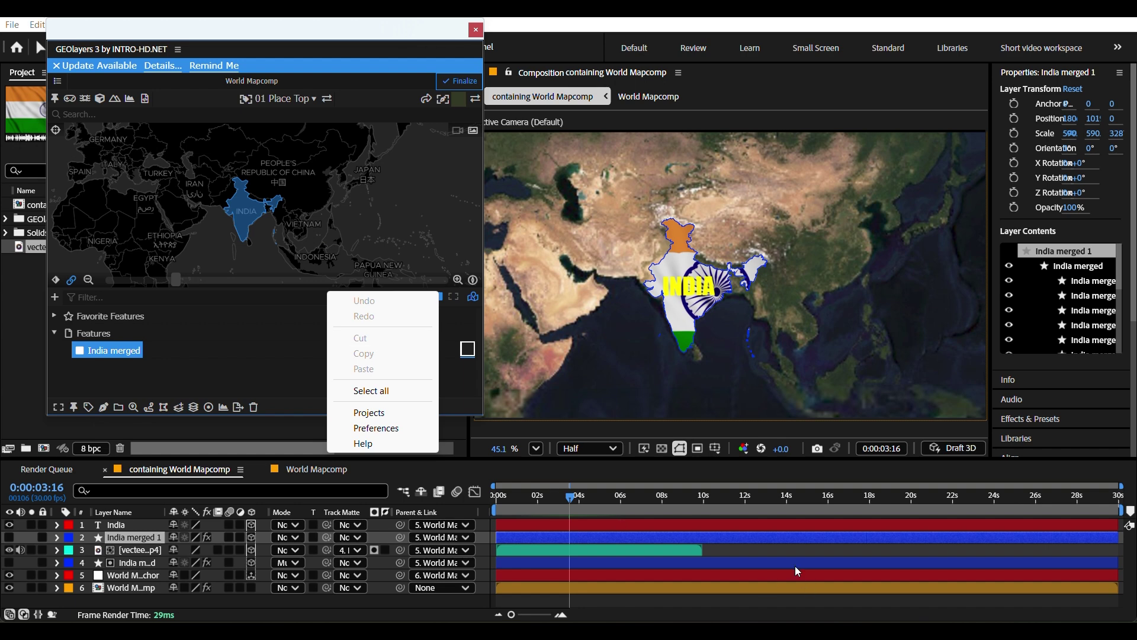
left_click(758, 551)
left_click(758, 551)
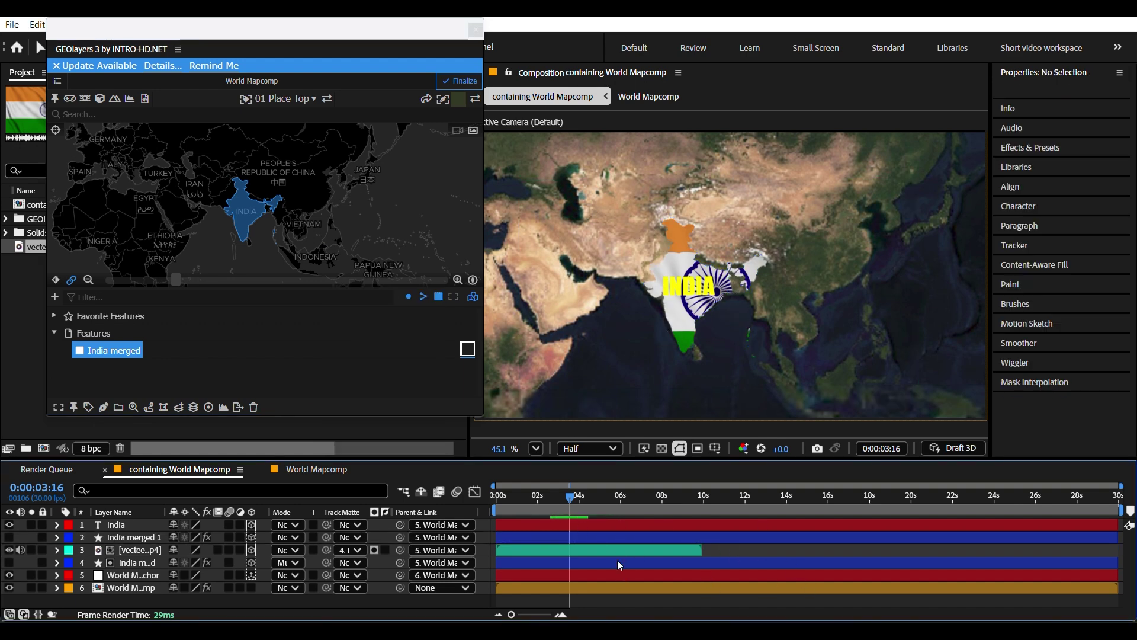
Delete the India merged 1 layer and move the playhead to the start of the timeline
left_click(581, 537)
key("Delete")
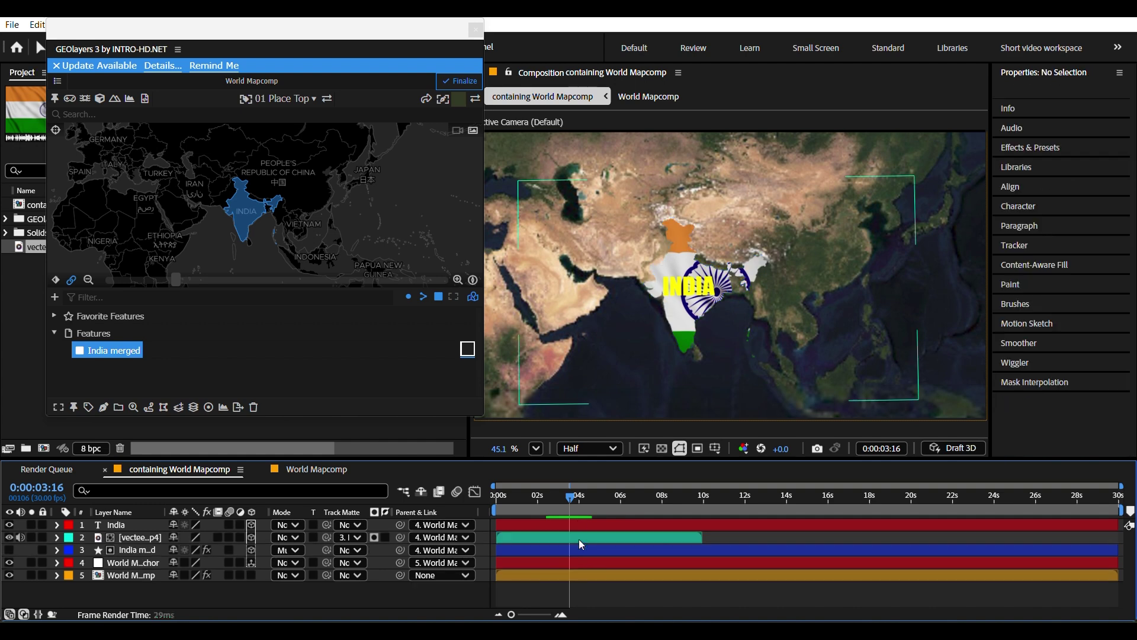
left_click_drag(570, 503, 496, 503)
left_click(514, 538)
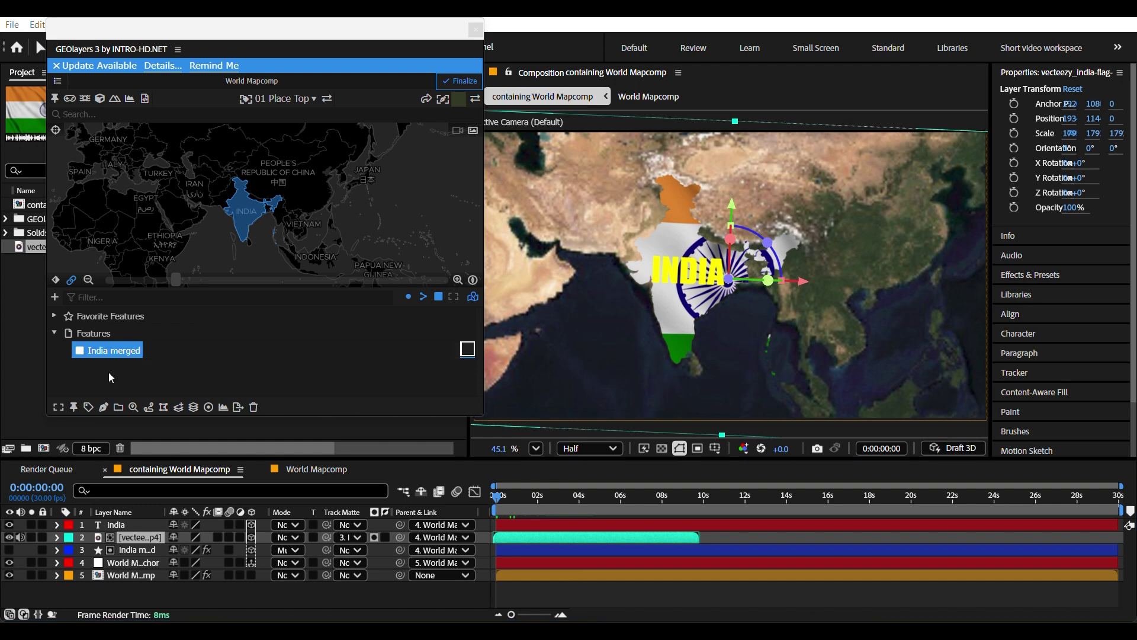
Draw the India merged feature as a new shape layer using the white outline style
left_click(467, 348)
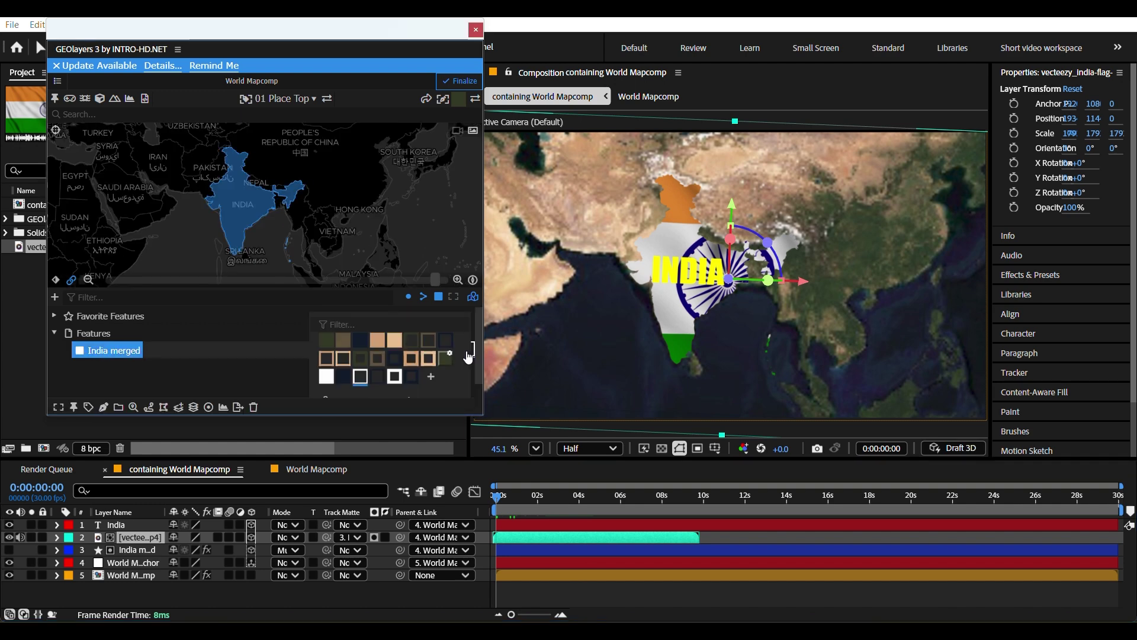
left_click(360, 379)
left_click(103, 408)
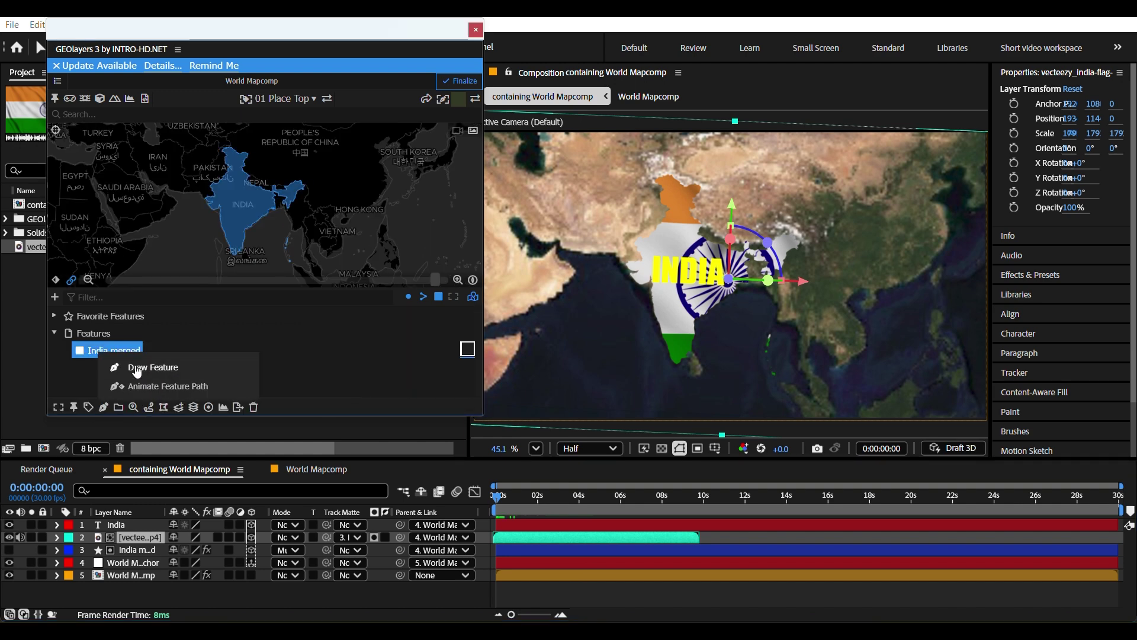
left_click(143, 367)
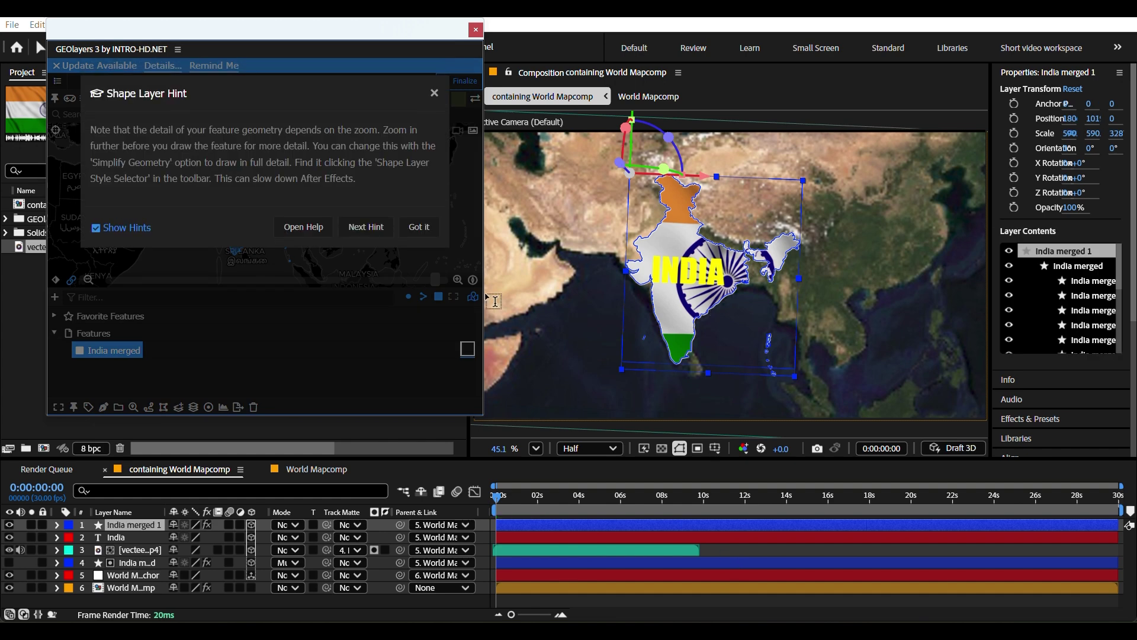
left_click(420, 228)
left_click(749, 547)
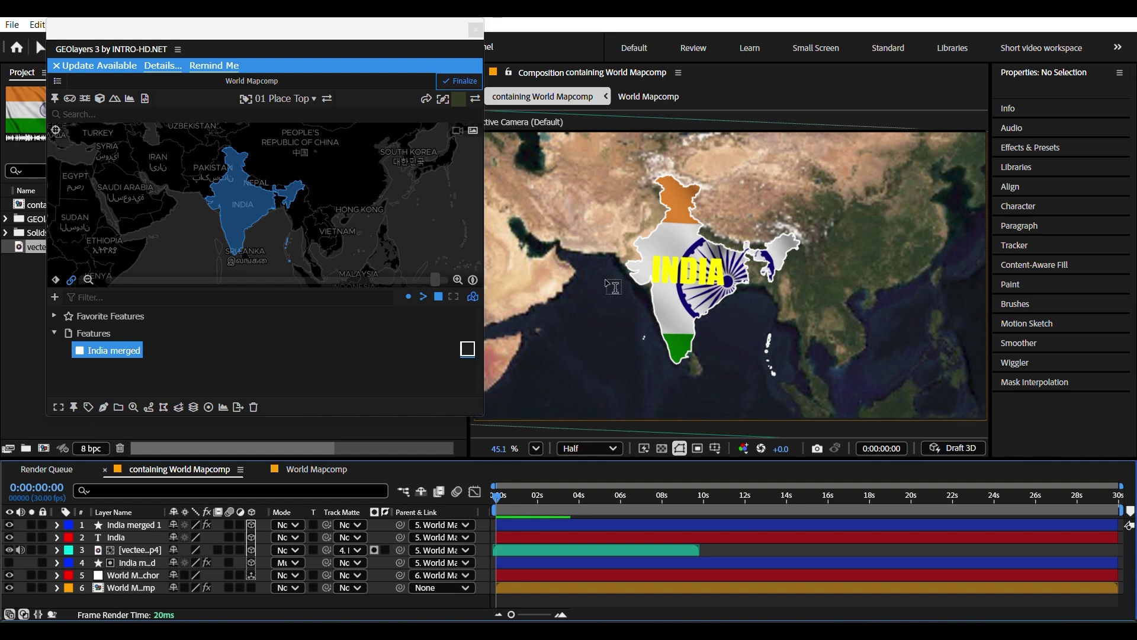
Set the India flag layer's scale to 1153.2% and its X position to 188306.8, centring the flag's wheel on the country
left_click(575, 550)
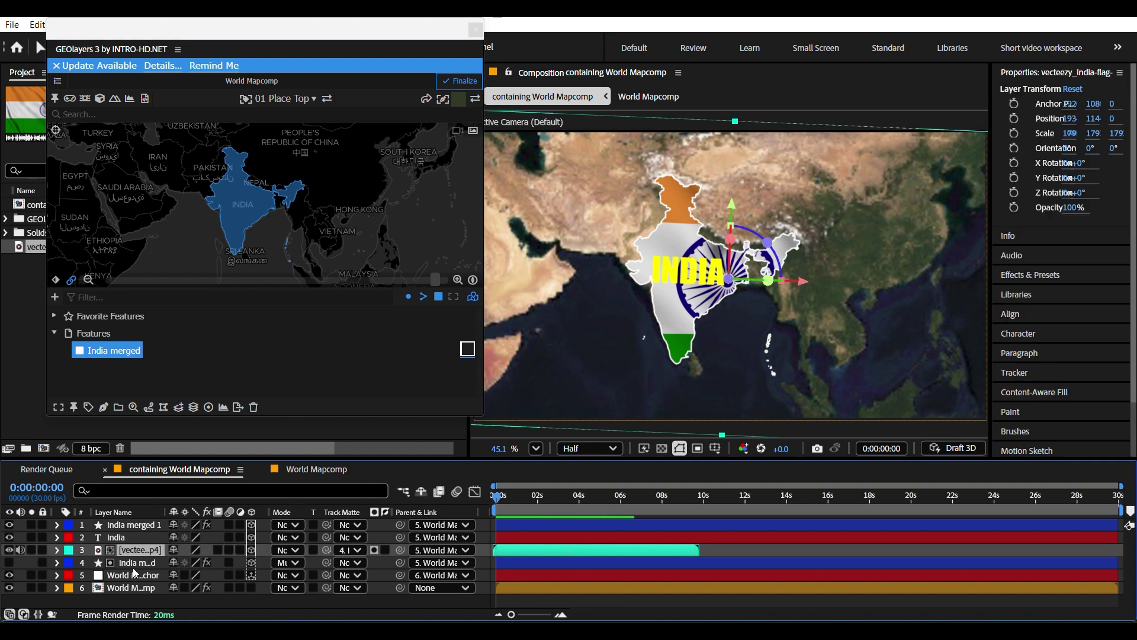
key("p")
key("shift+s")
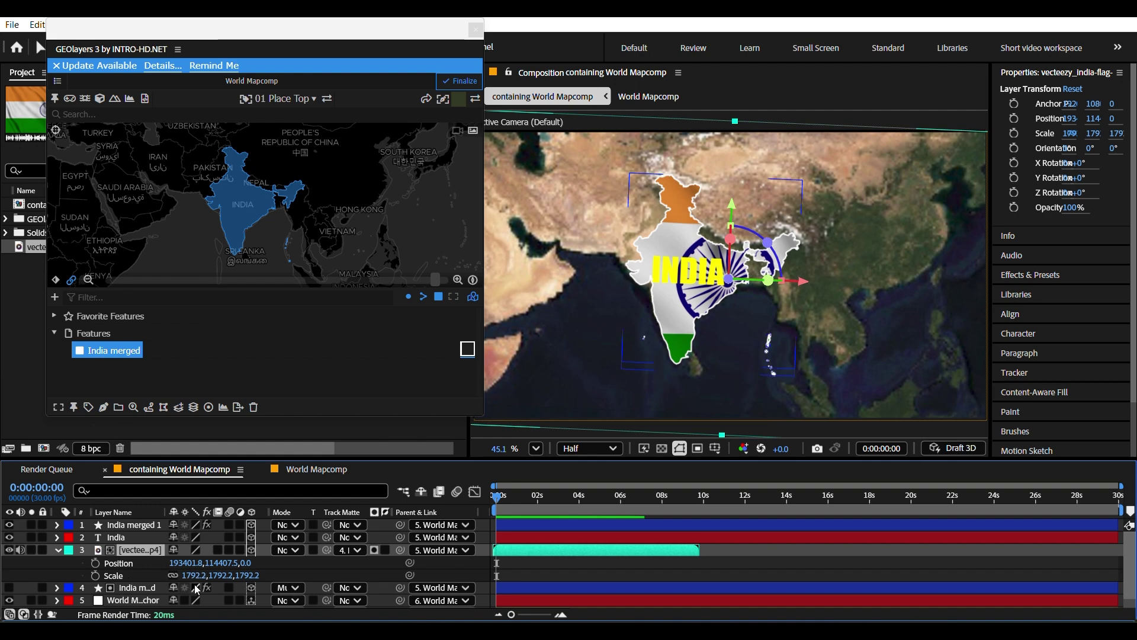
left_click_drag(196, 576, 135, 584)
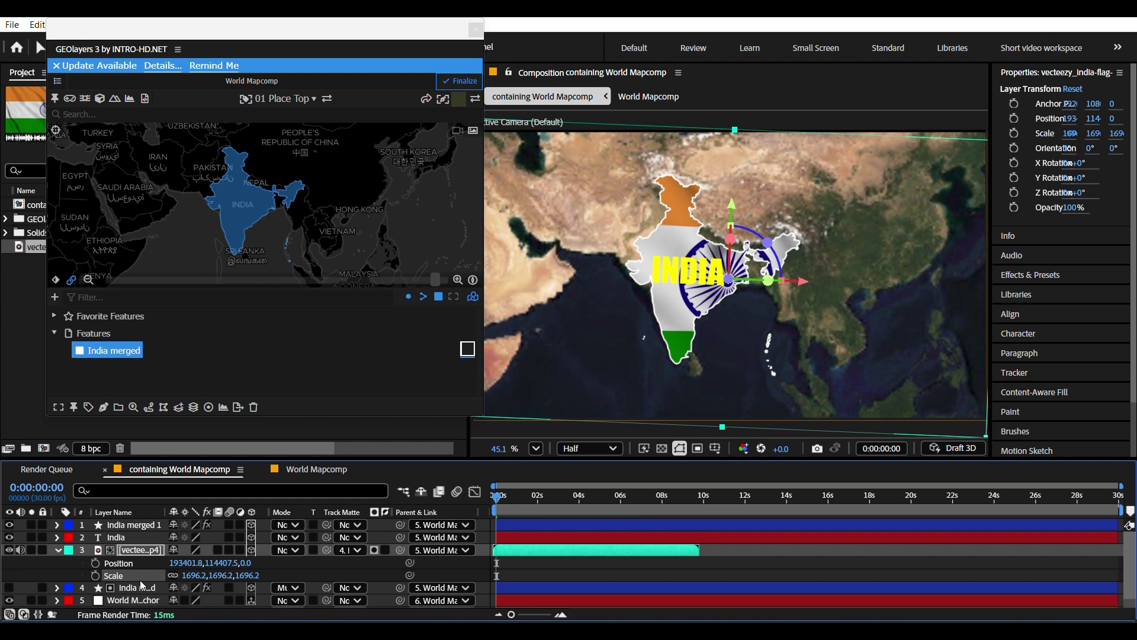
left_click_drag(184, 578, 77, 562)
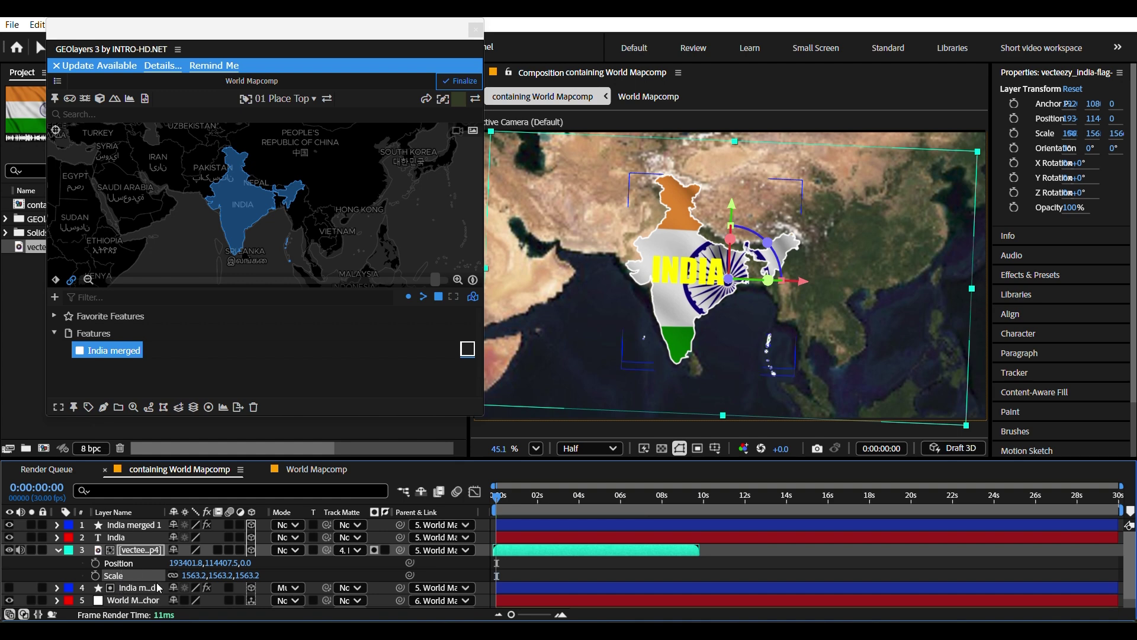
left_click_drag(193, 575, 45, 564)
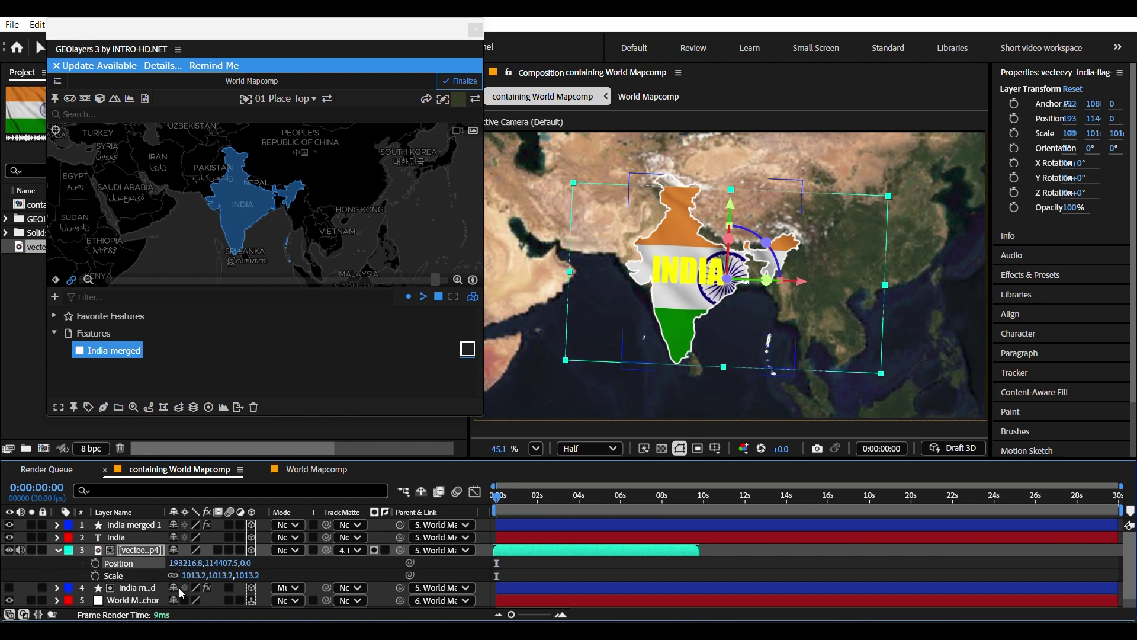
left_click_drag(181, 563, 231, 575)
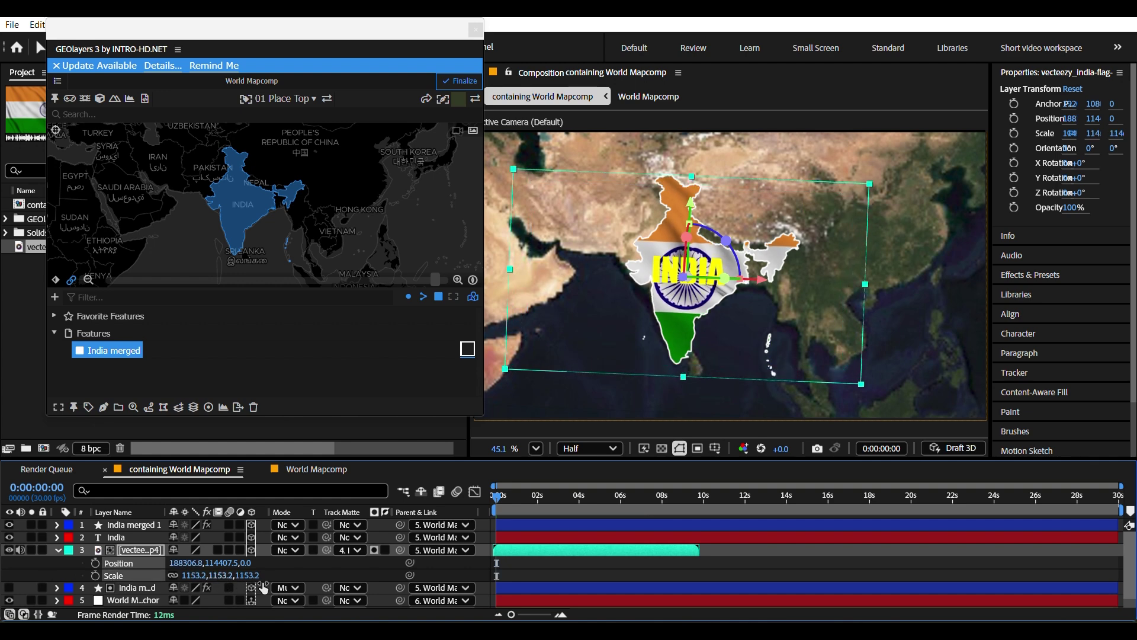
left_click(758, 567)
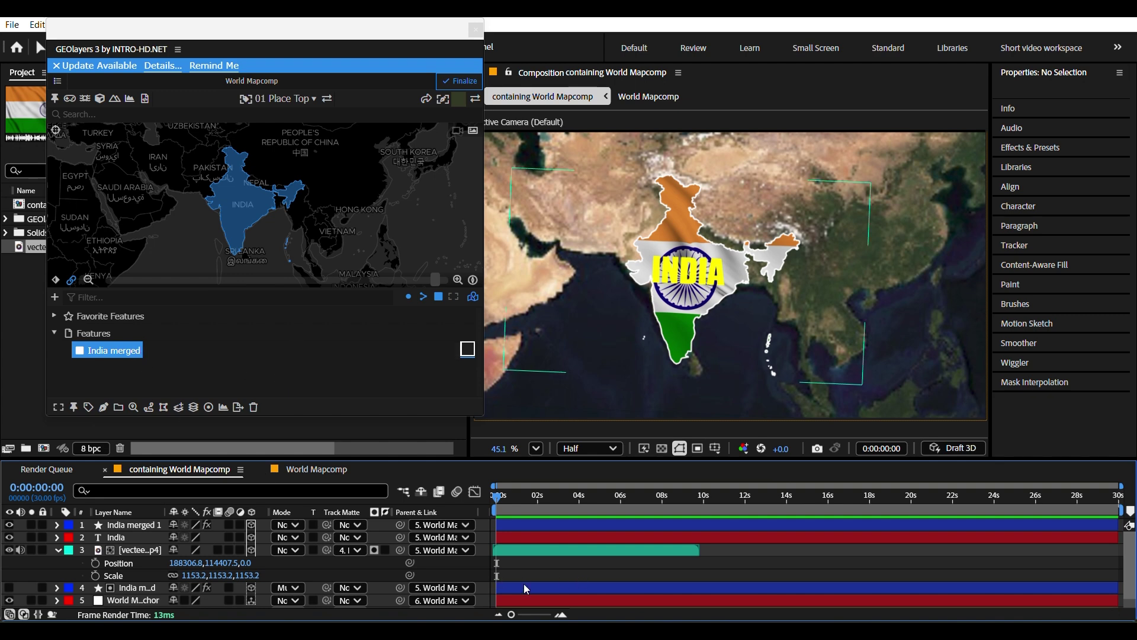
left_click(58, 551)
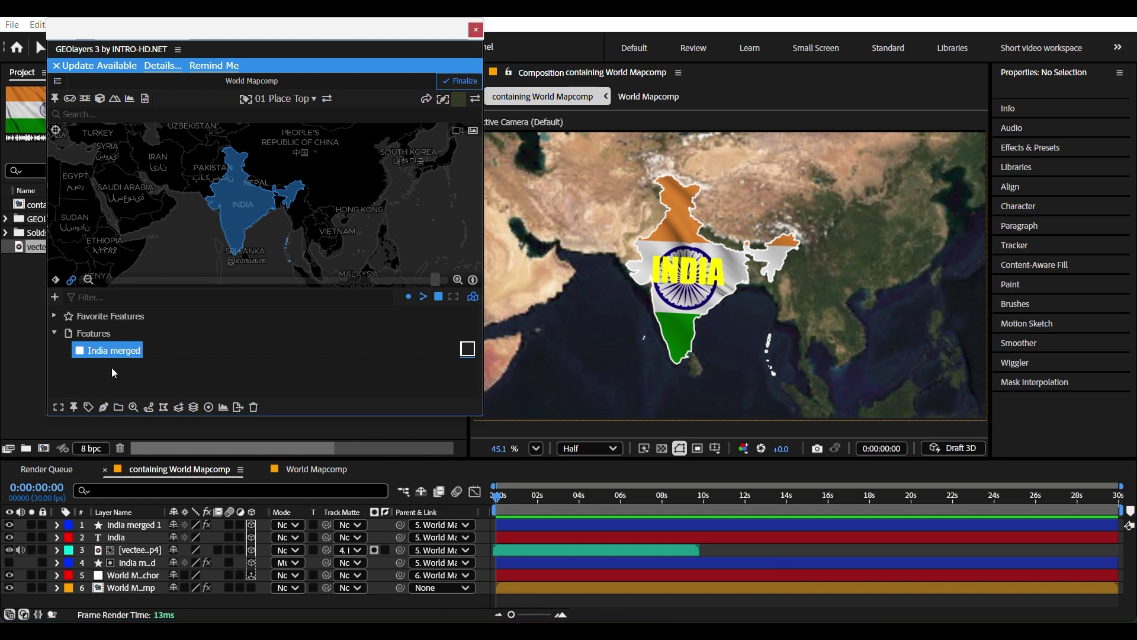
Deselect the India merged feature, search the GEOlayers features for "chin", and clear the search
left_click(130, 378)
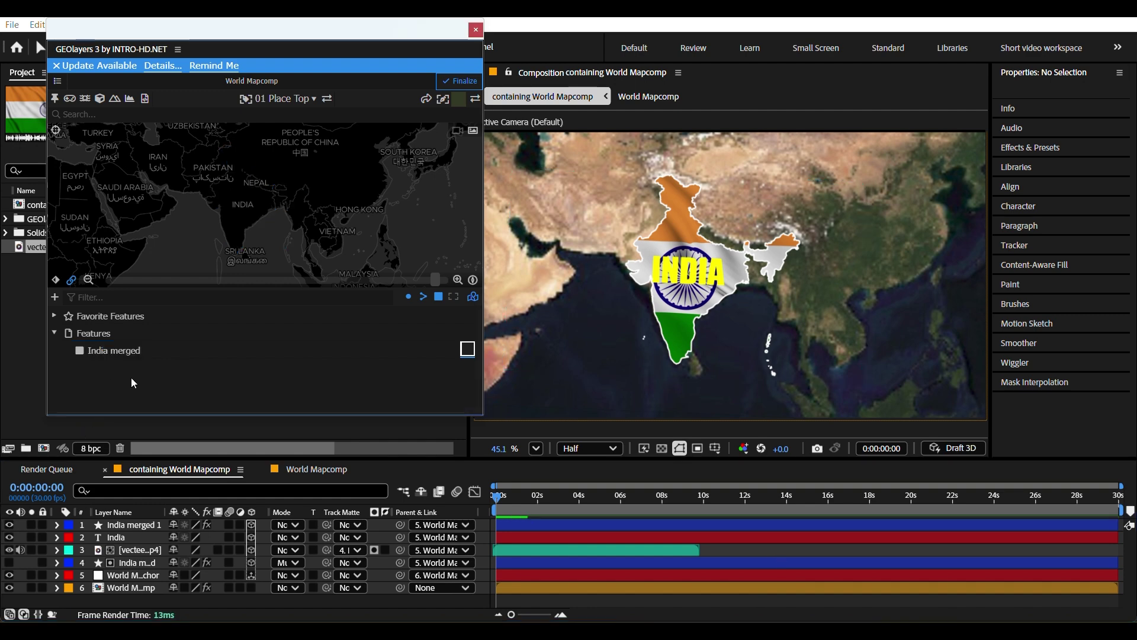
left_click(92, 114)
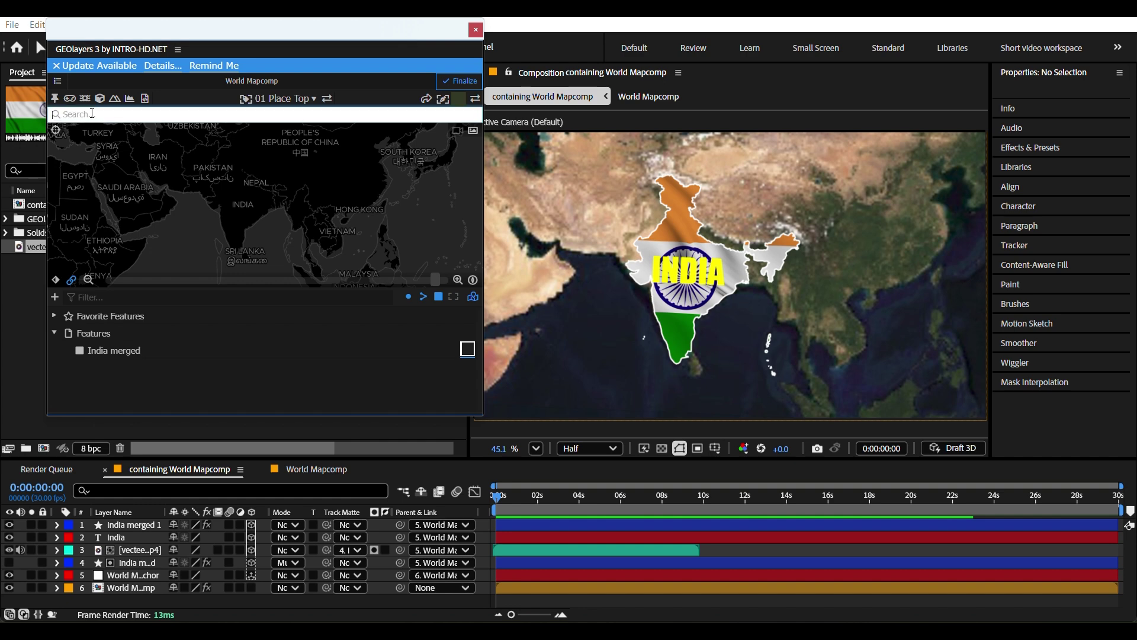
type("chin")
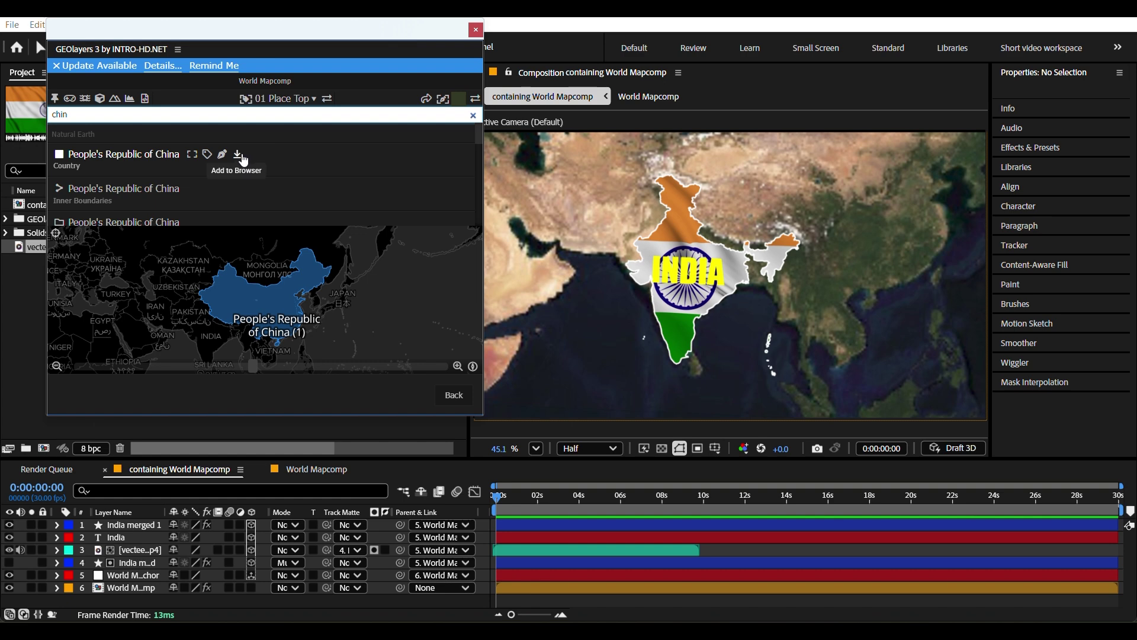
left_click_drag(396, 40, 354, 41)
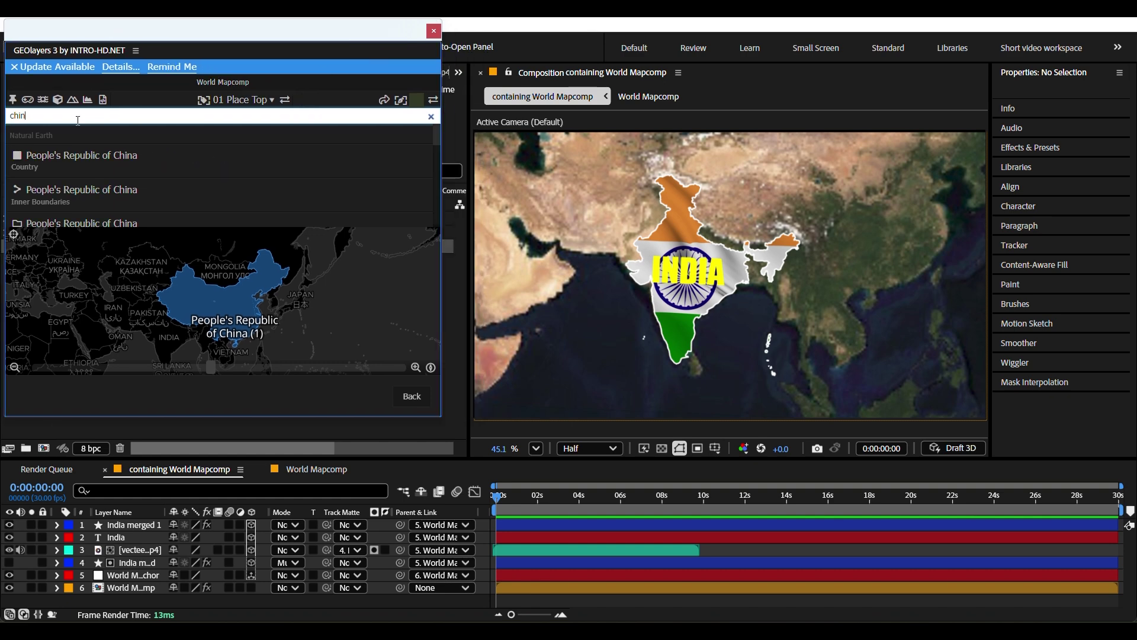
left_click(431, 116)
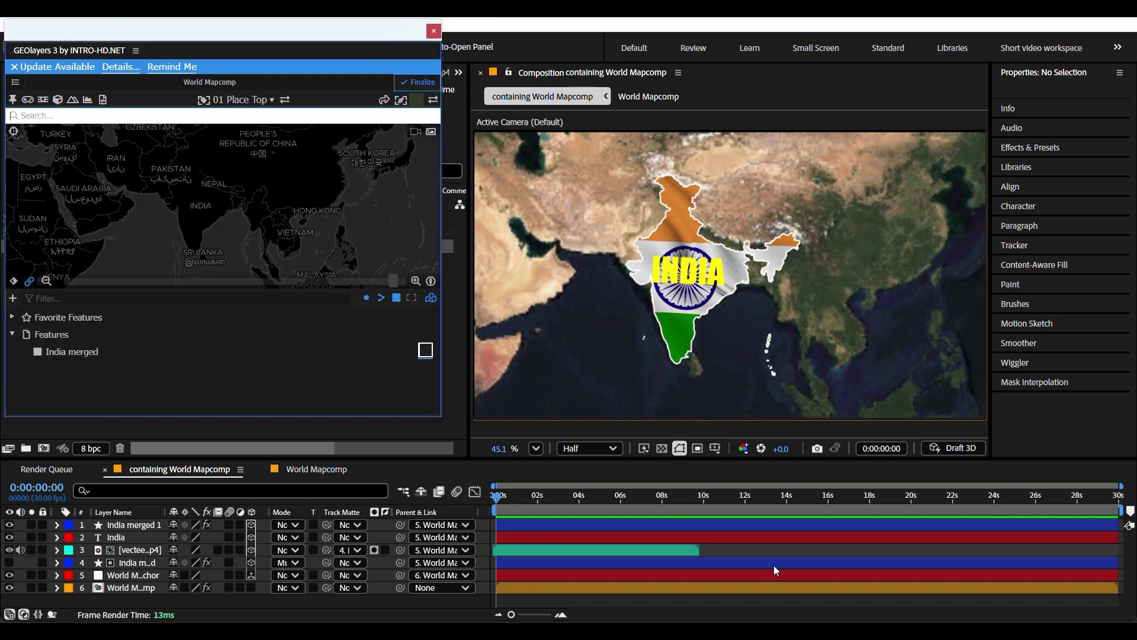
Hide the timeline's Mode and Track Matte columns
left_click(756, 552)
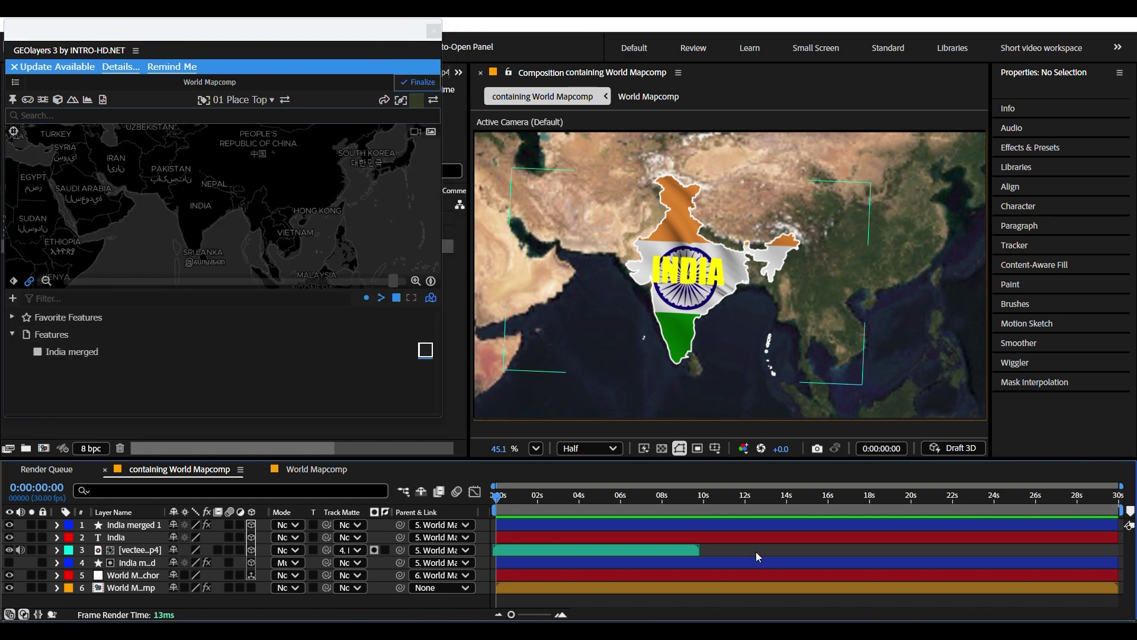
left_click(25, 615)
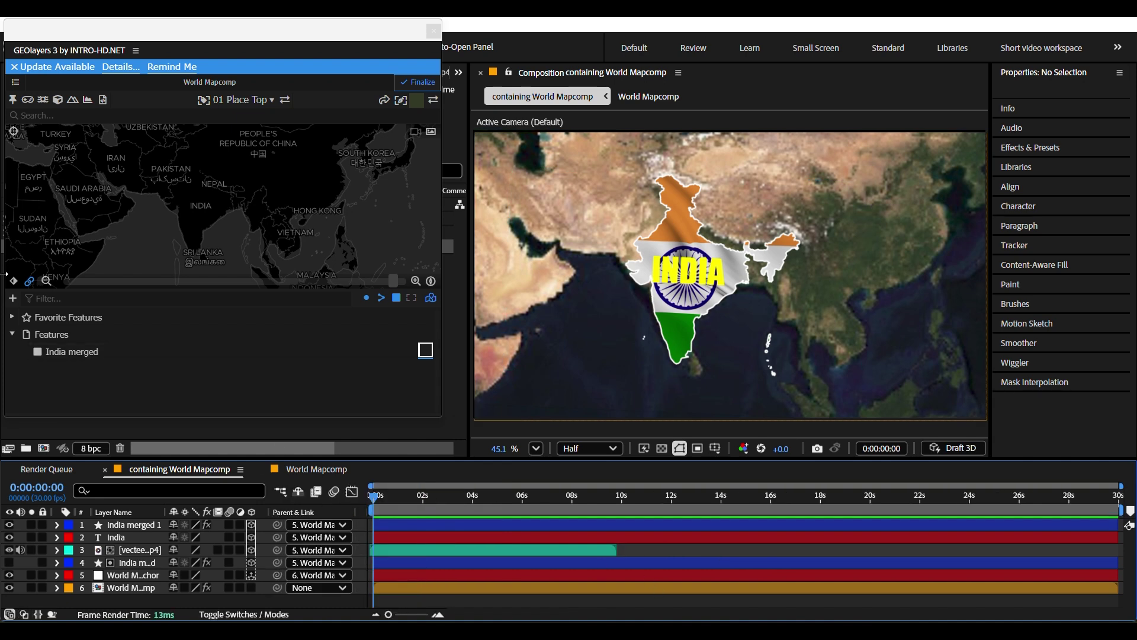
scroll(557, 275, "down", 5)
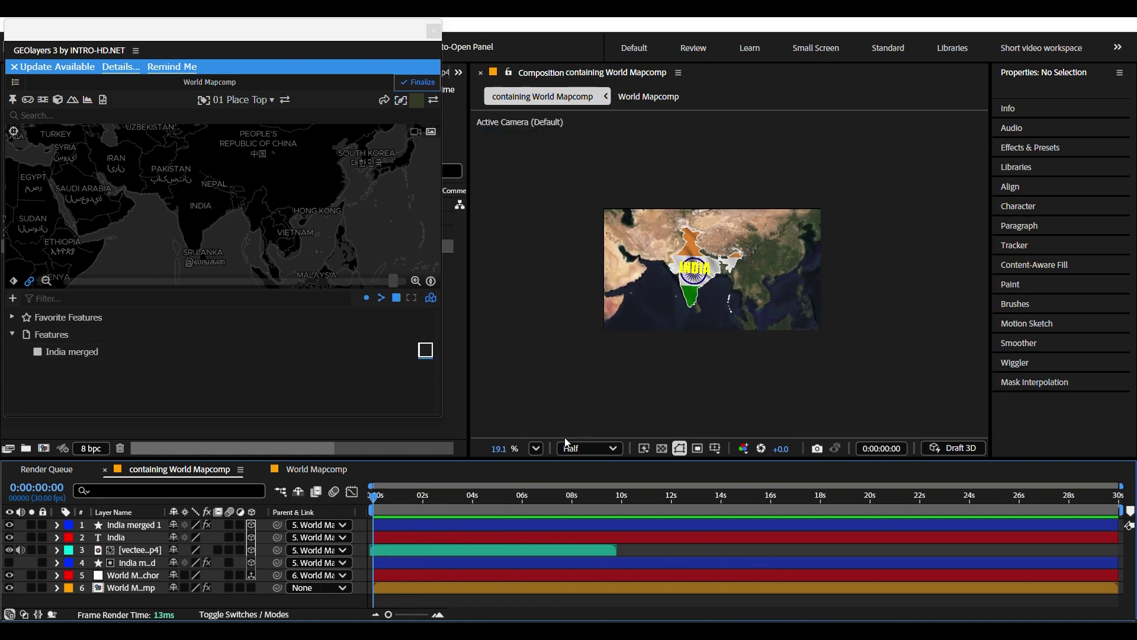
scroll(714, 264, "up", 5)
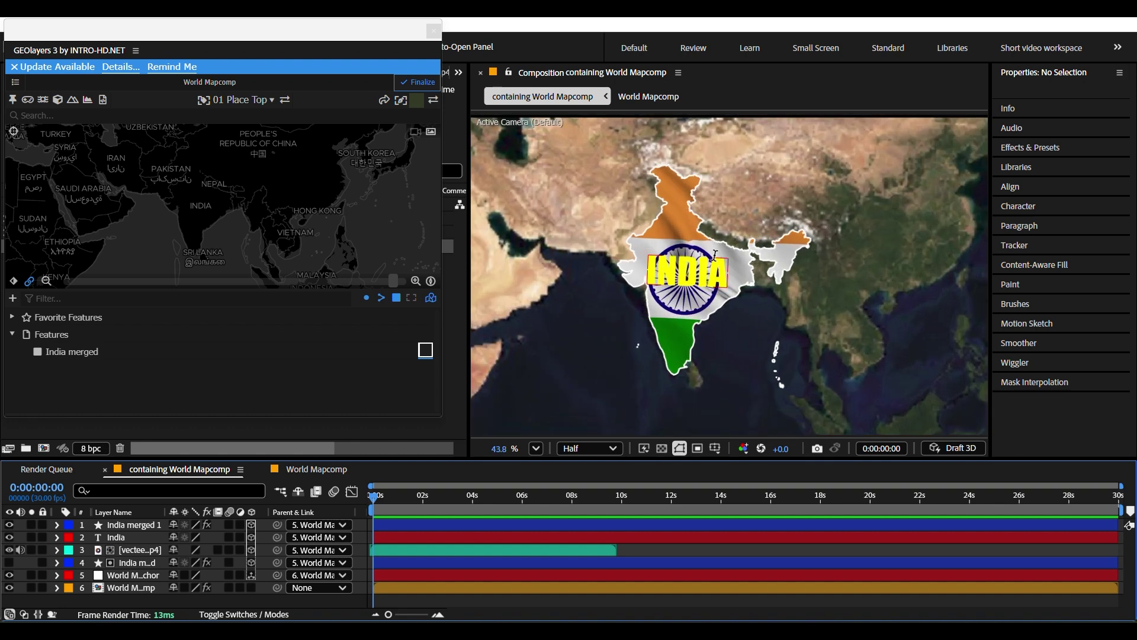
scroll(715, 255, "down", 5)
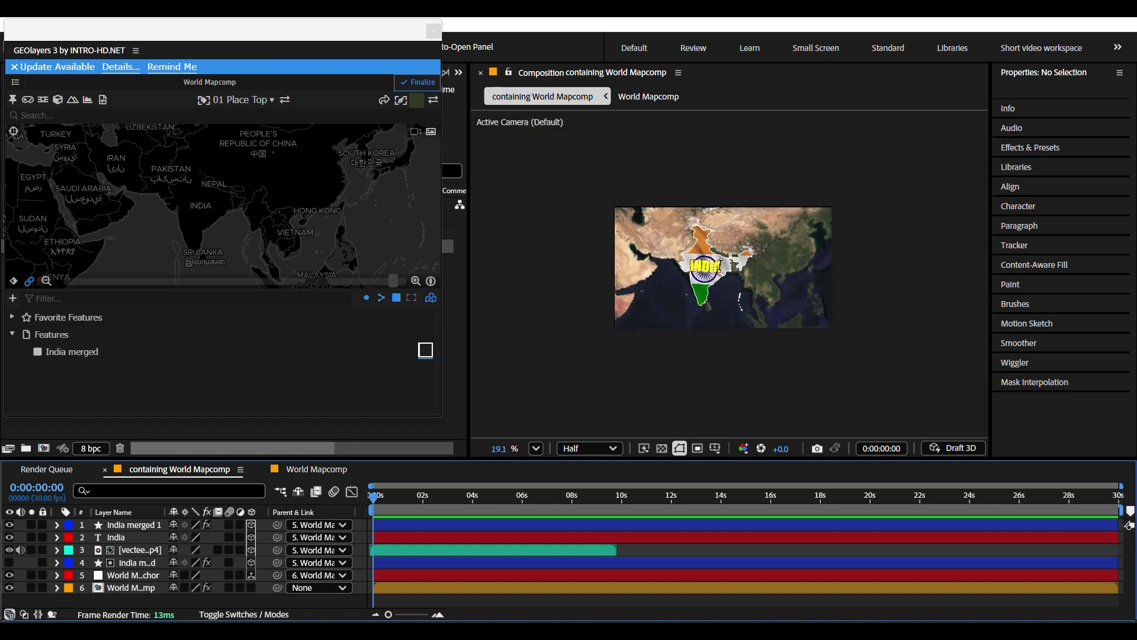
left_click(536, 448)
left_click(552, 173)
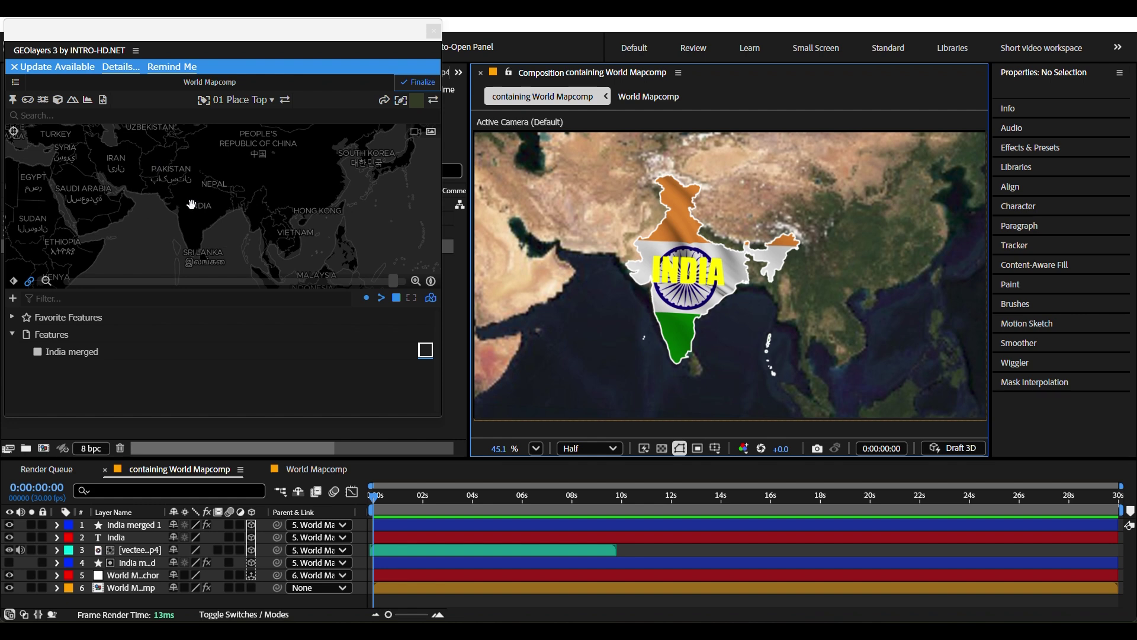
Zoom the GEOlayers map out to a world view at zoom 2.34, keyframe it at 0:00:00:00, and dismiss the hint
scroll(231, 198, "down", 6)
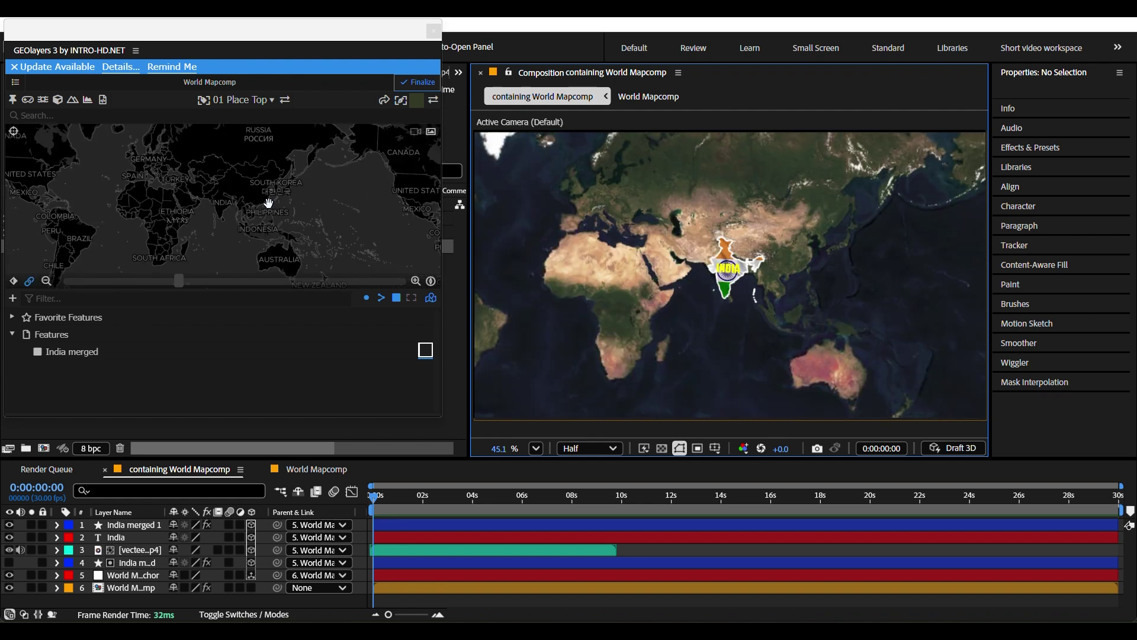
left_click(274, 206)
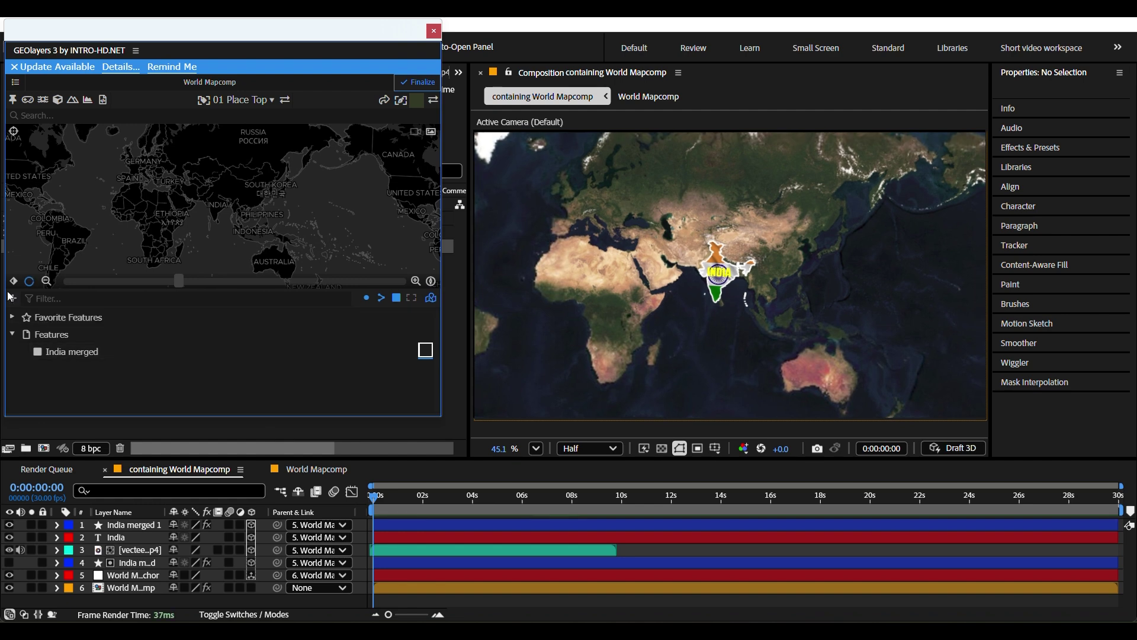
left_click(546, 385)
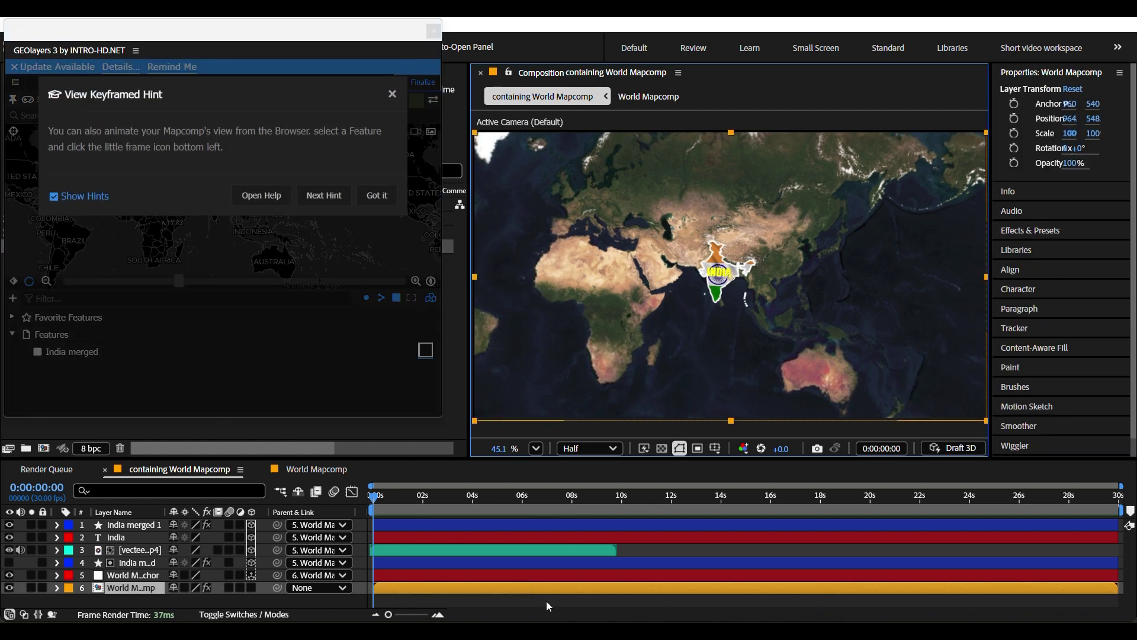
left_click(371, 206)
Reveal the World Mapcomp layer's keyframes and delete the old view keyframes that follow the start
left_click_drag(378, 509, 471, 514)
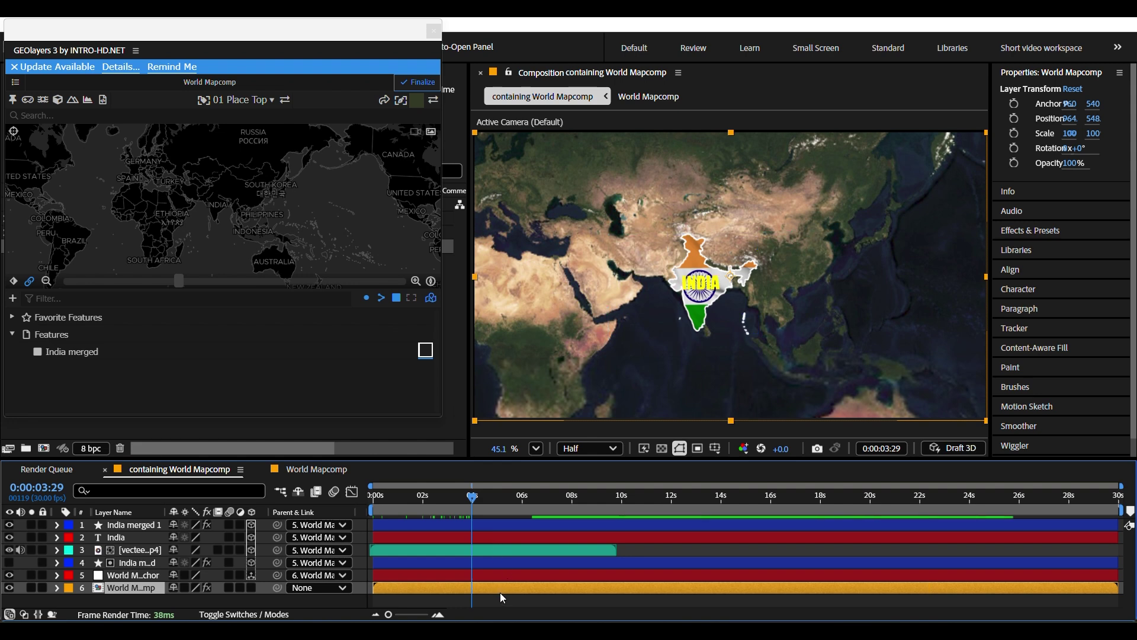
key("u")
scroll(485, 588, "up", 2)
left_click_drag(599, 567, 451, 600)
key("Delete")
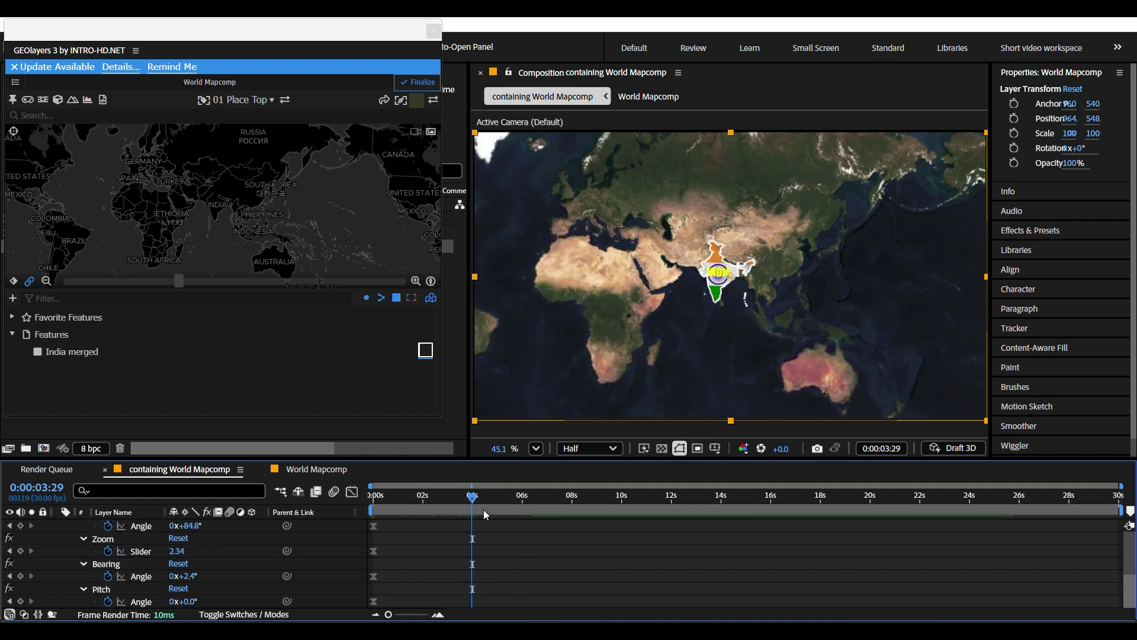
Keyframe a closer, tilted map view of India at 0:00:04:09 with zoom 3.80, bearing -9.6° and pitch 7.0°
key("space")
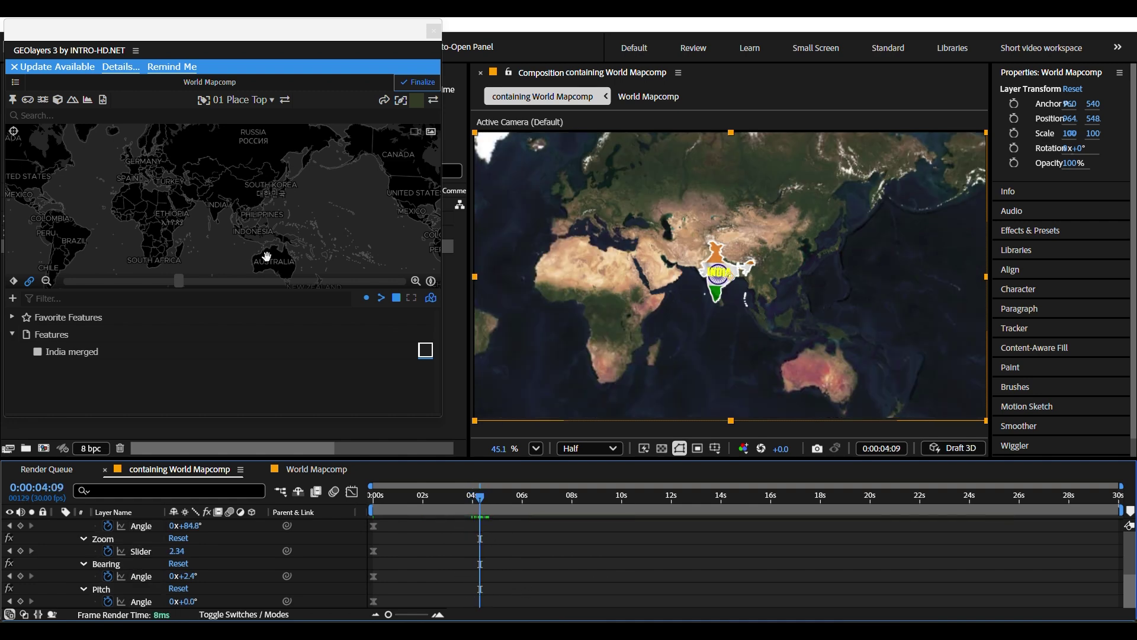
scroll(216, 203, "up", 4)
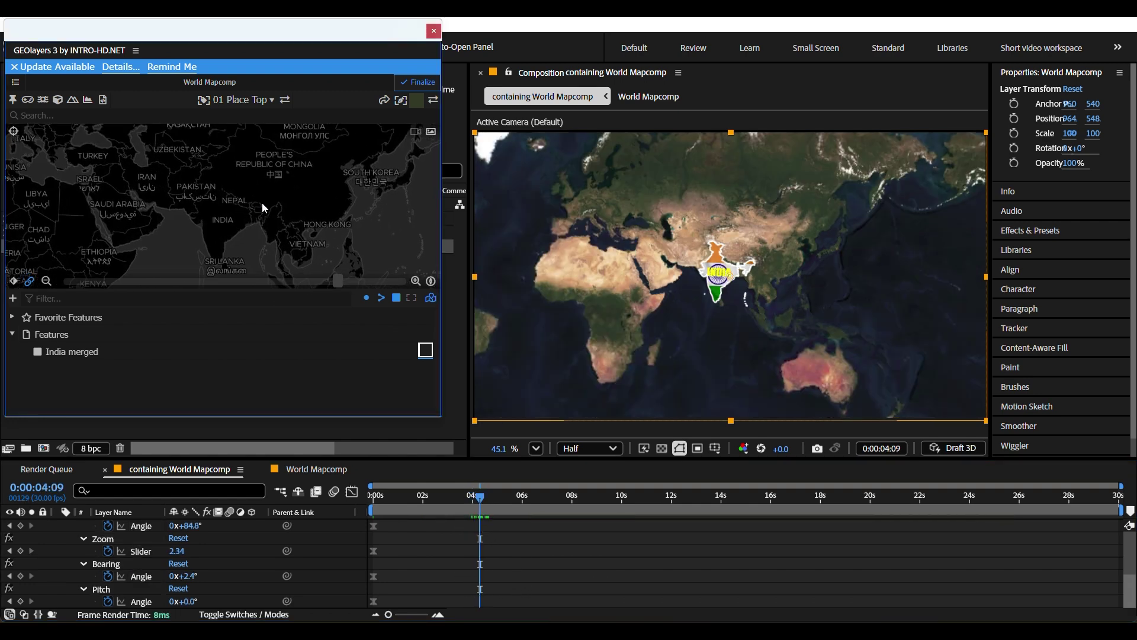
left_click_drag(261, 211, 290, 202)
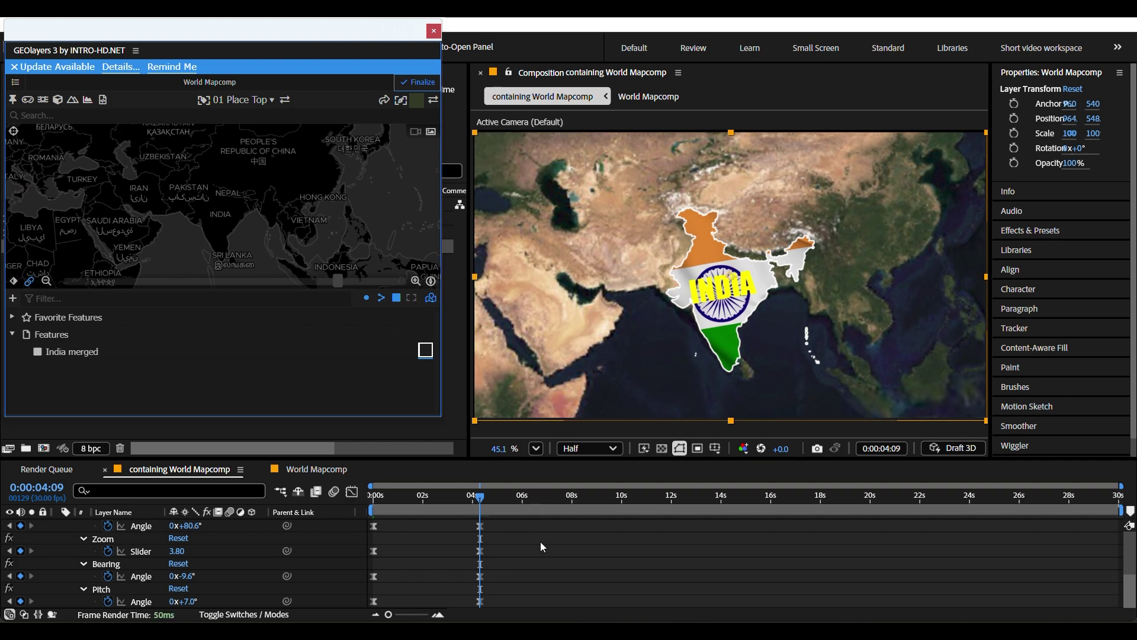
Smooth the map view animation in the graph editor, extending the incoming influence of the ending keyframes to about 93%
scroll(541, 556, "up", 3)
scroll(533, 562, "up", 2)
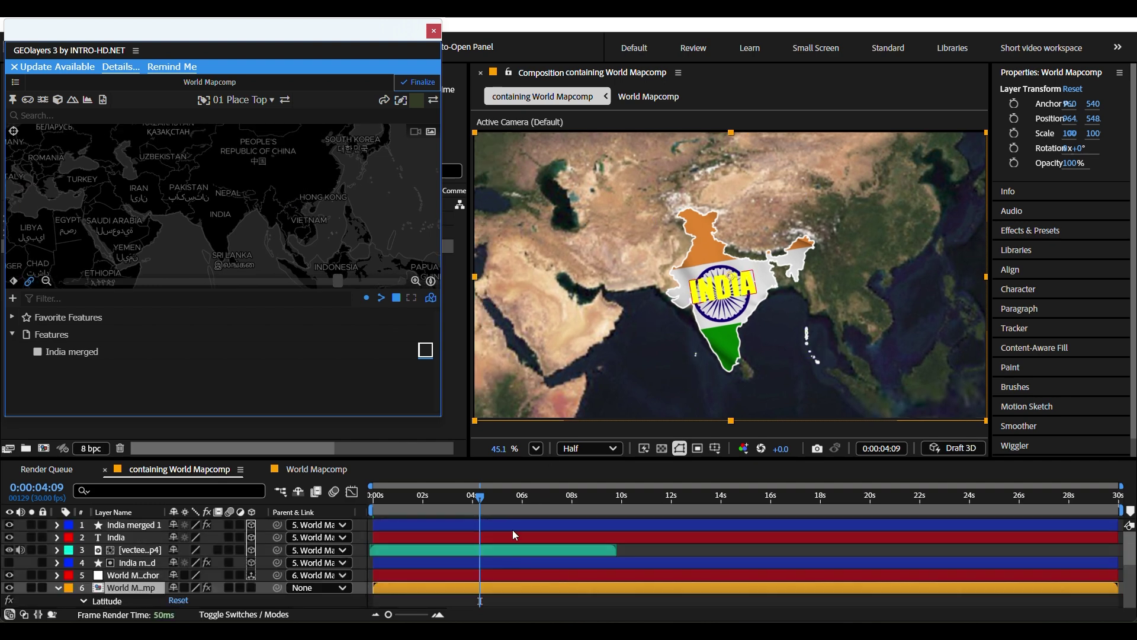
scroll(516, 536, "down", 5)
scroll(535, 545, "up", 2)
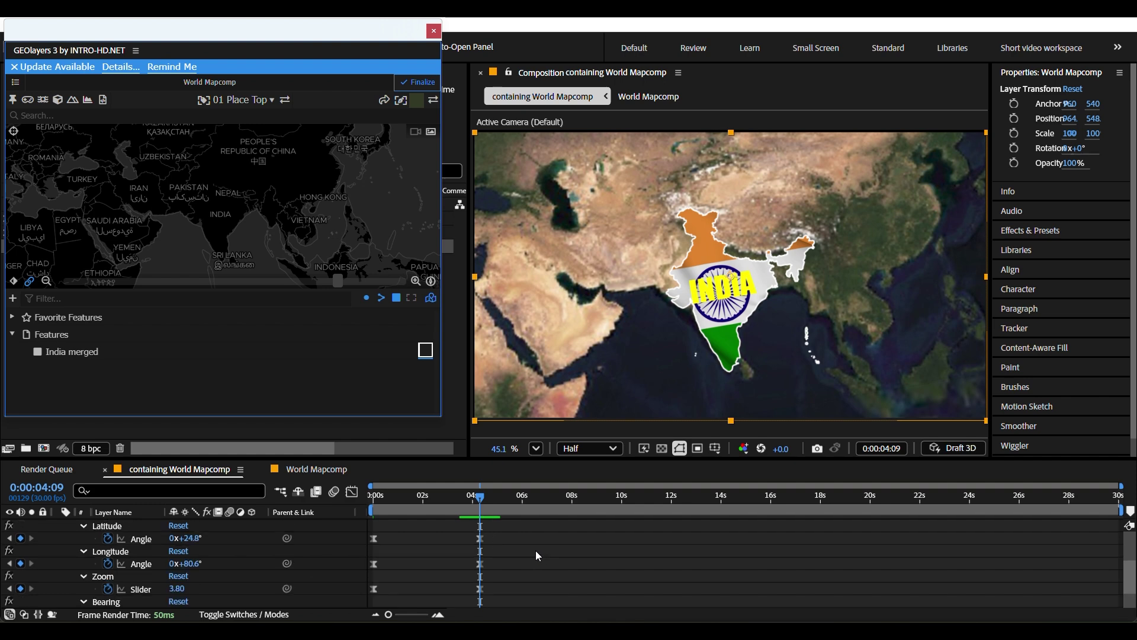
left_click_drag(522, 528, 370, 607)
scroll(528, 558, "up", 3)
scroll(528, 558, "down", 3)
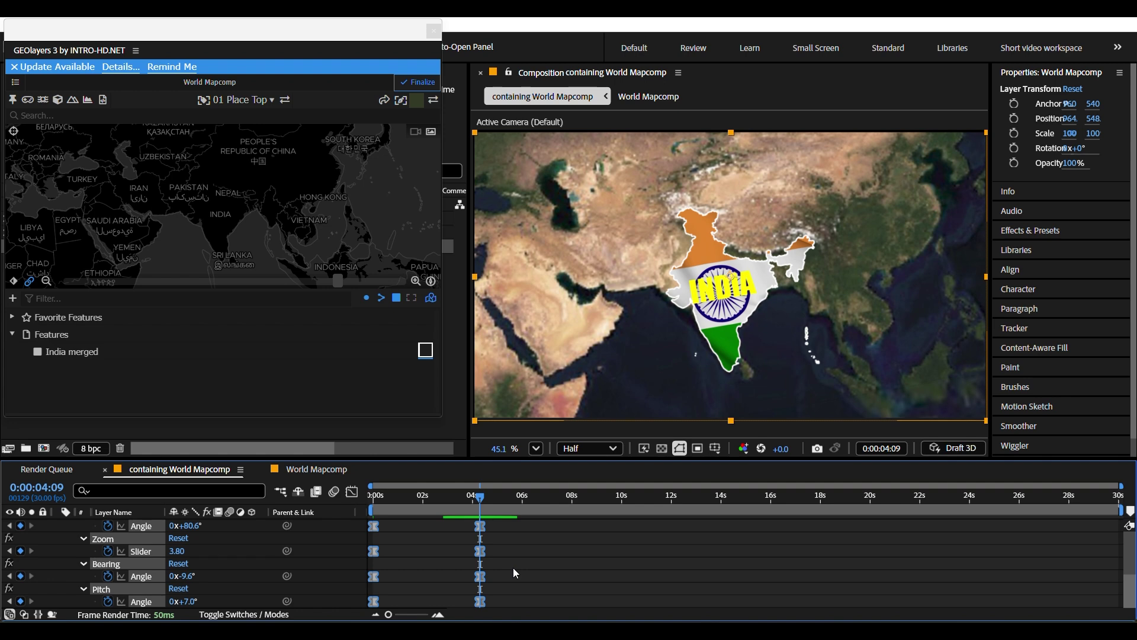
left_click(352, 492)
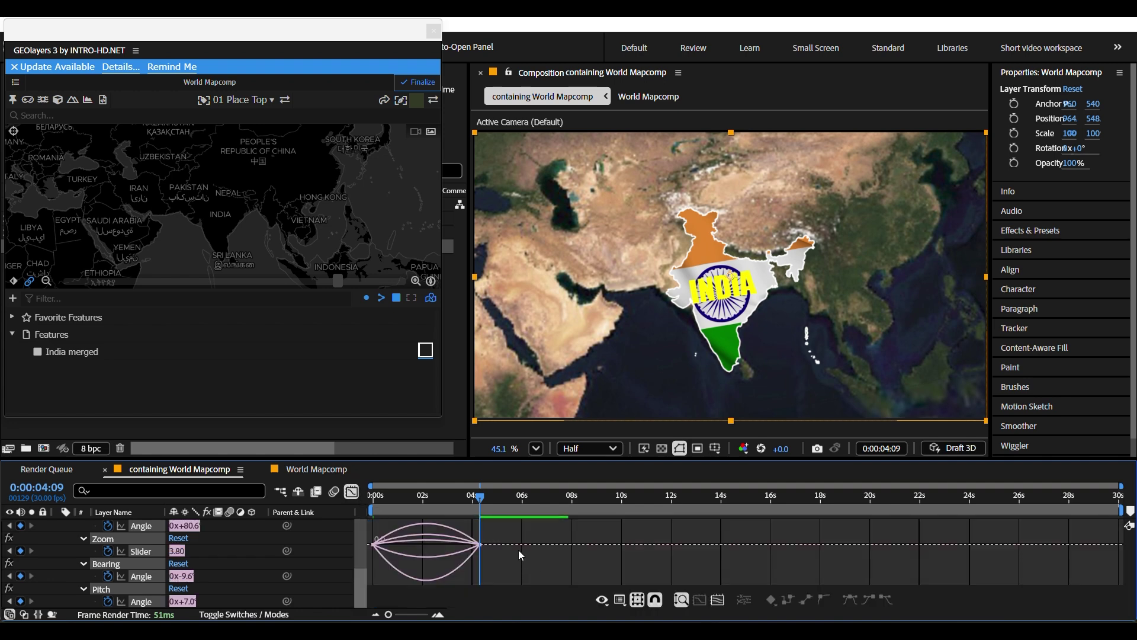
left_click_drag(513, 552, 464, 571)
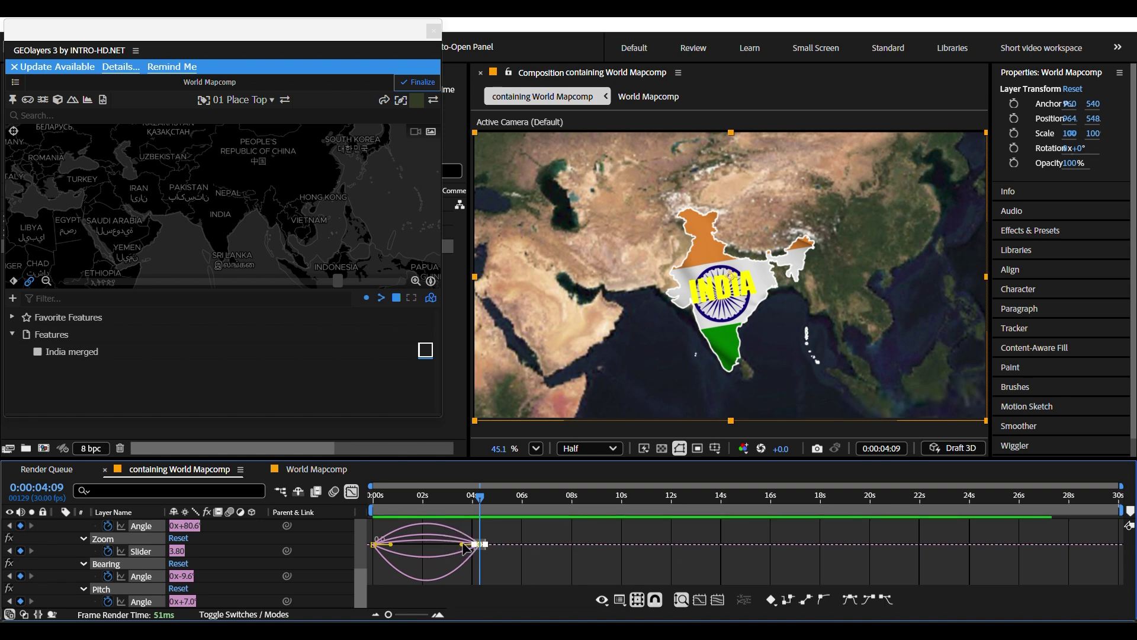
left_click_drag(466, 547, 431, 546)
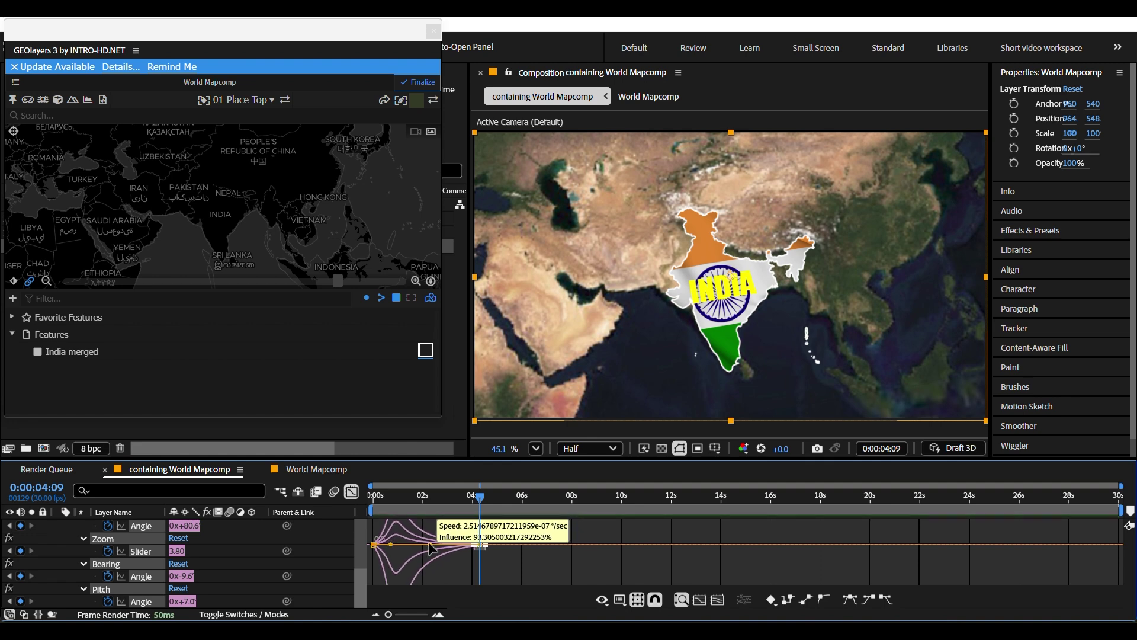
left_click(351, 491)
Preview the eased zoom onto India from the start of the composition
left_click_drag(480, 497, 361, 508)
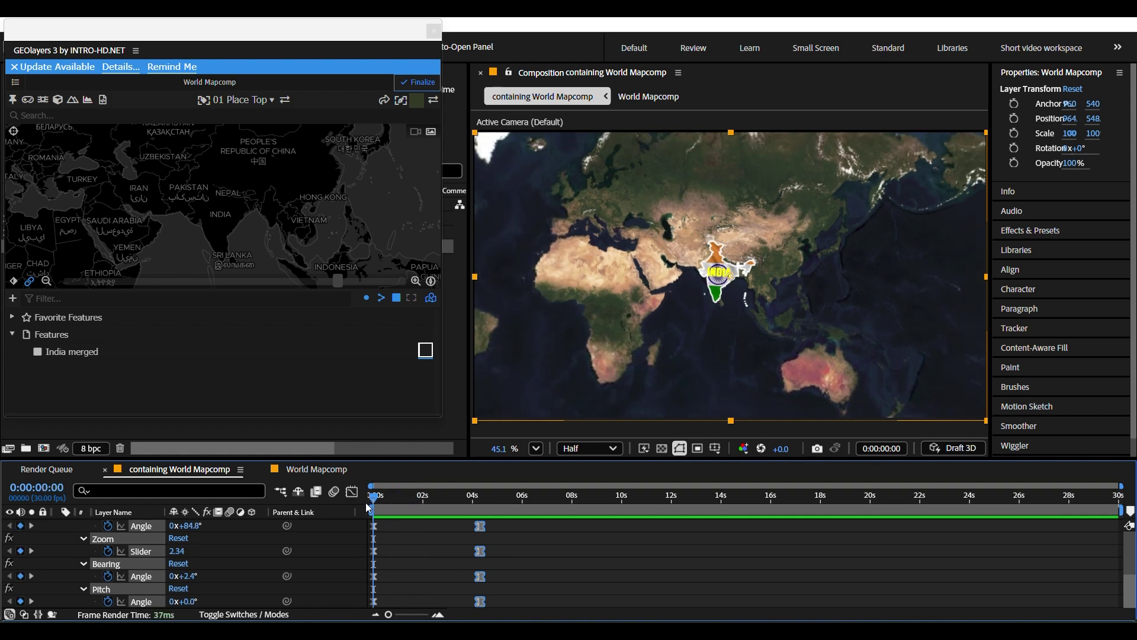
key("space")
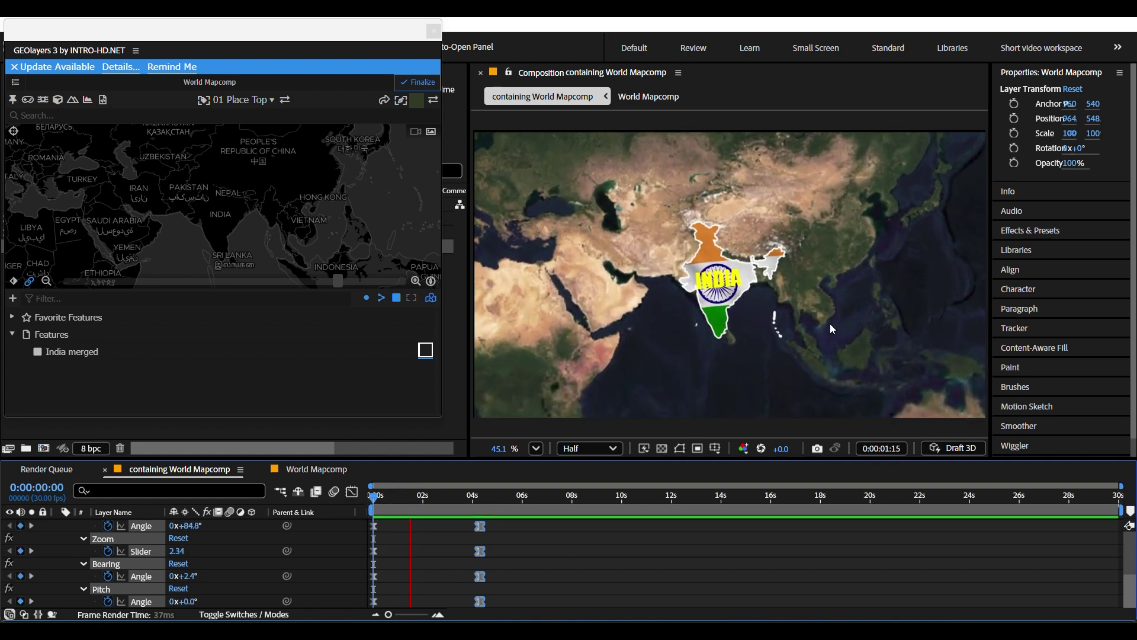
key("space")
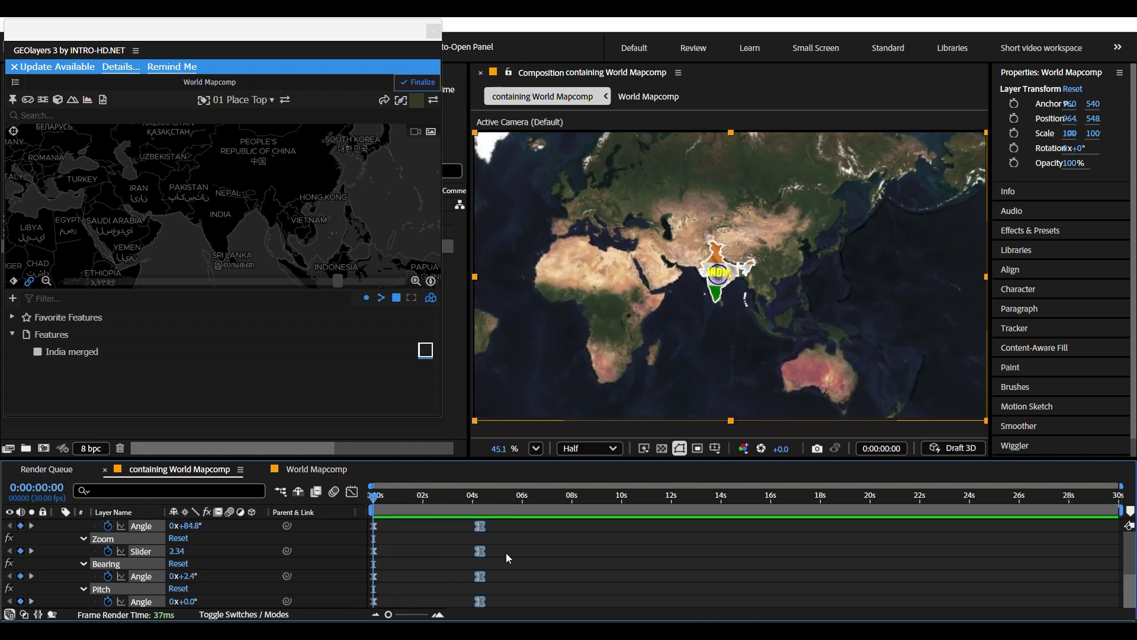
key("space")
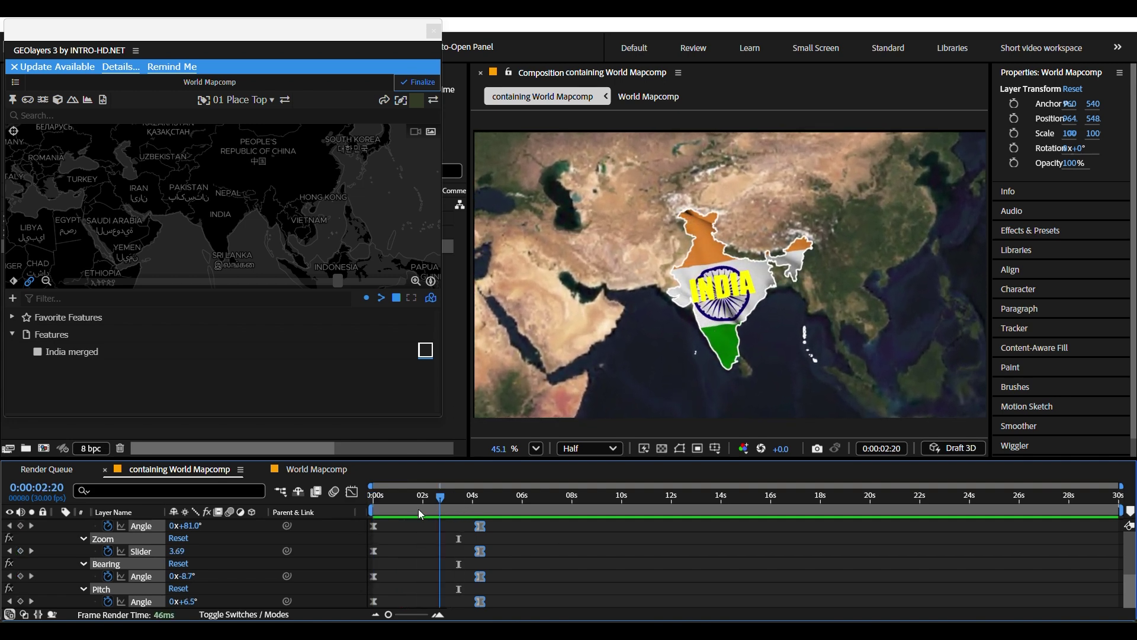
key("space")
key("space")
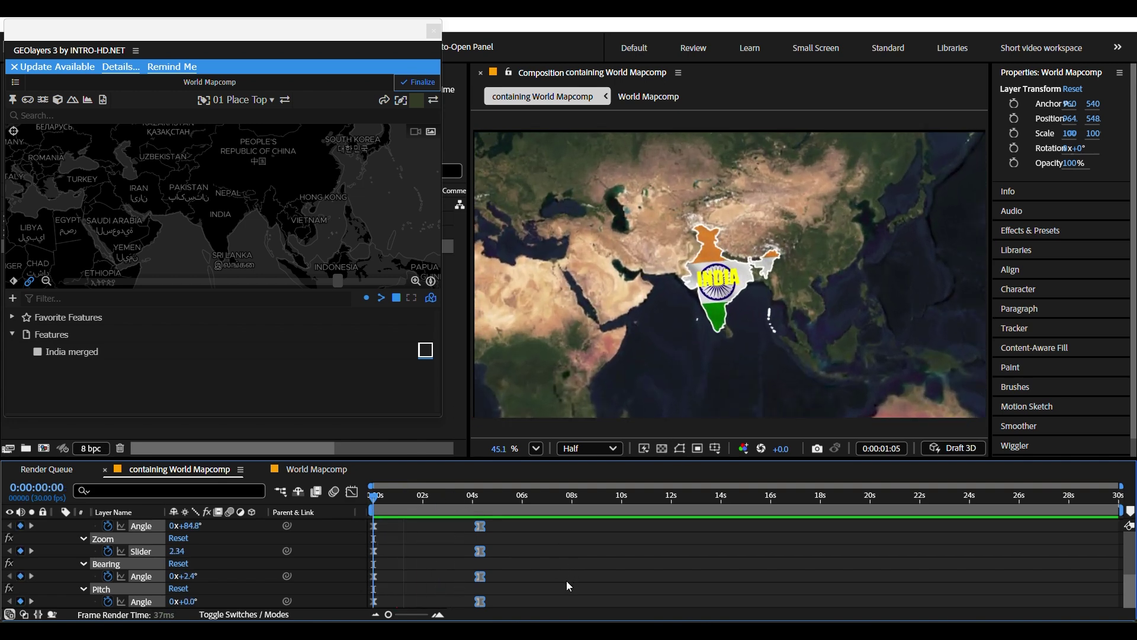
key("space")
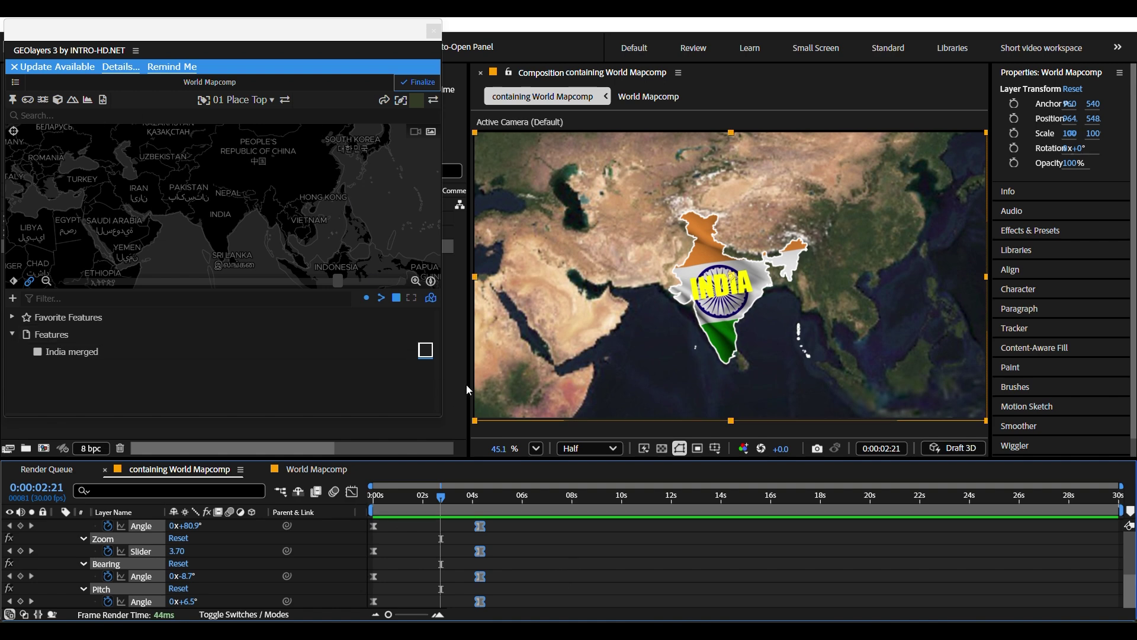
Split all layers at 0:00:04:27 and delete the portions after that time
scroll(545, 548, "up", 5)
left_click_drag(451, 506, 495, 523)
scroll(500, 513, "down", 5)
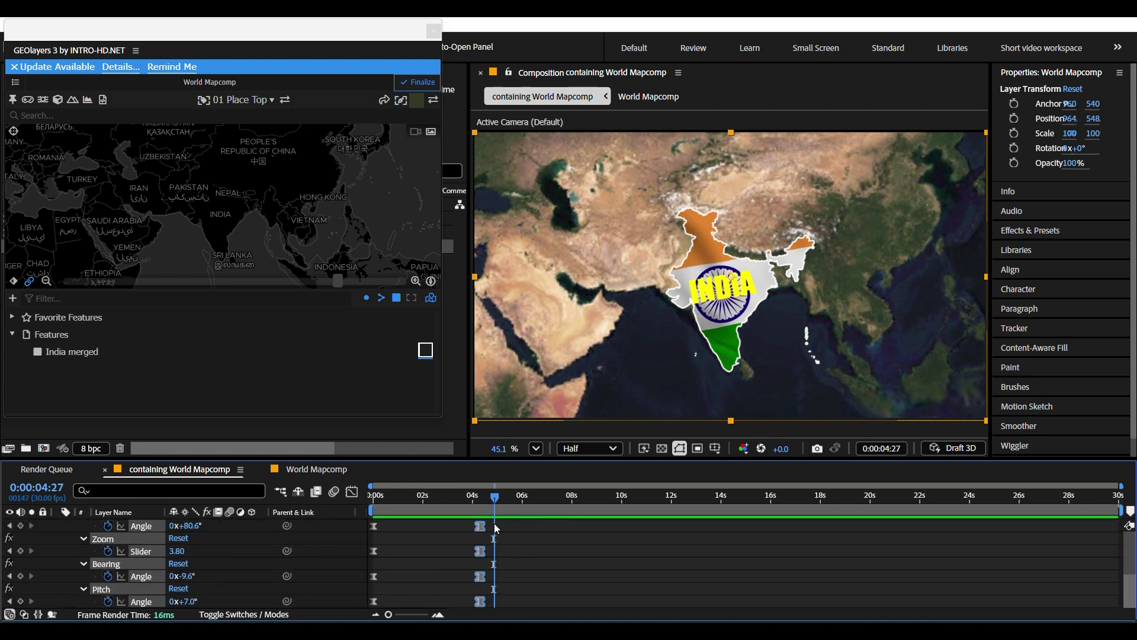
scroll(550, 552, "up", 5)
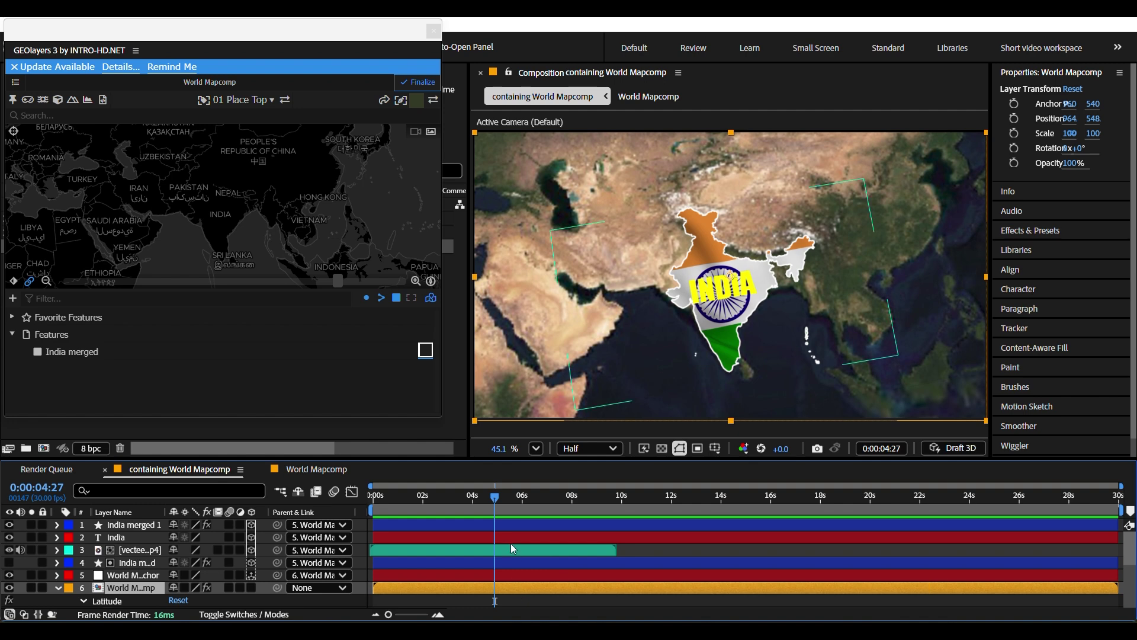
key("ctrl+a")
key("ctrl+shift+d")
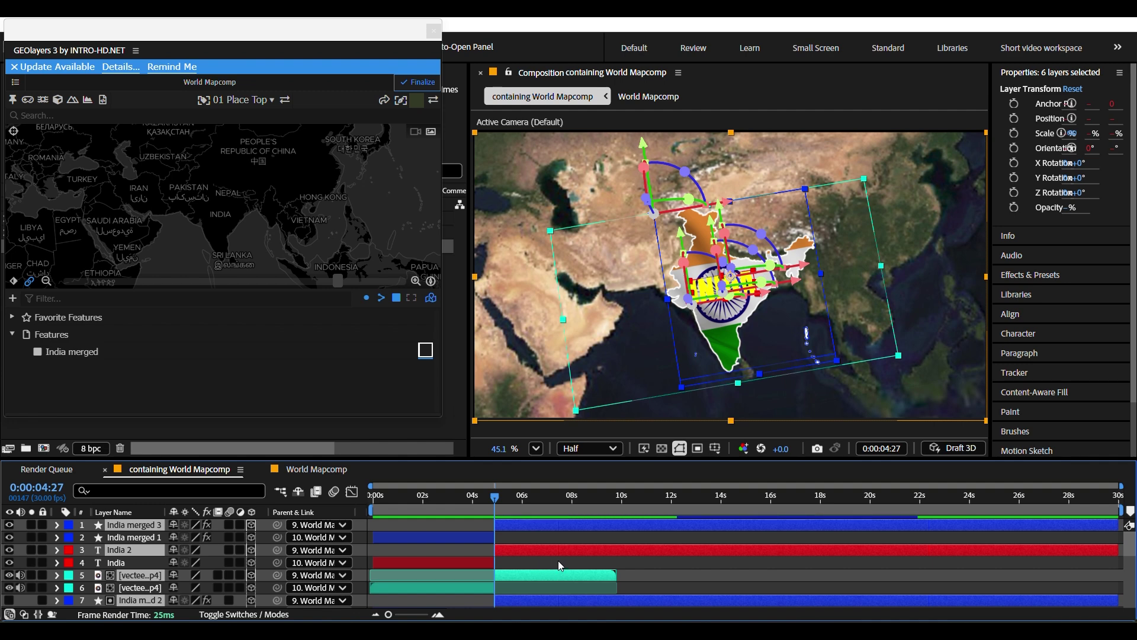
left_click(577, 544)
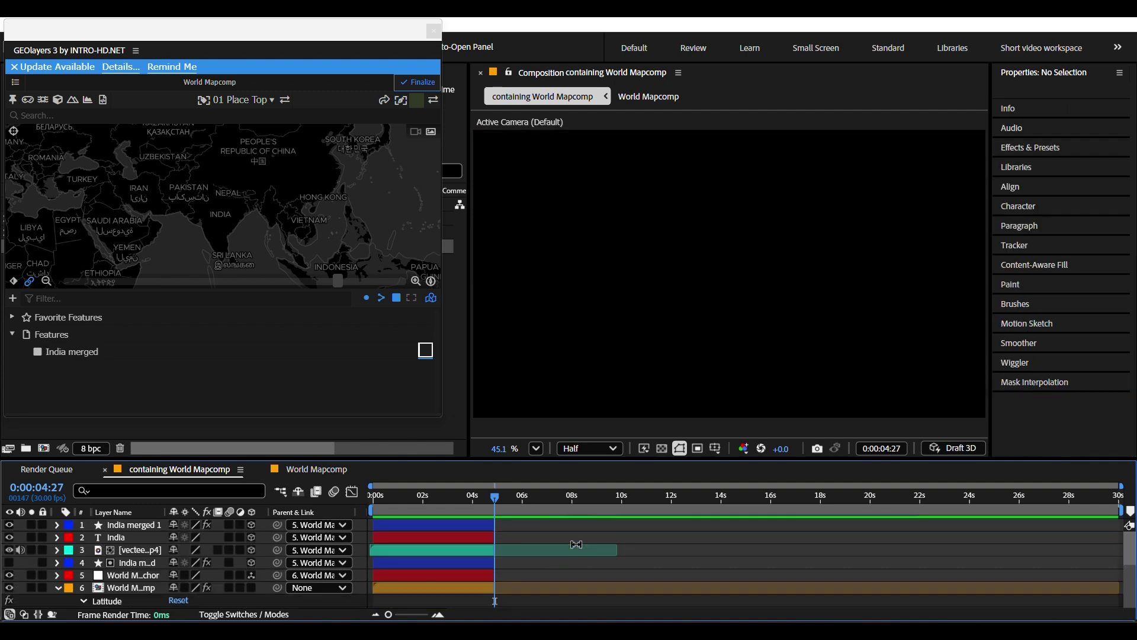
End the work area at 0:00:04:27 and trim the composition to the work area
key("u")
scroll(990, 538, "up", 3)
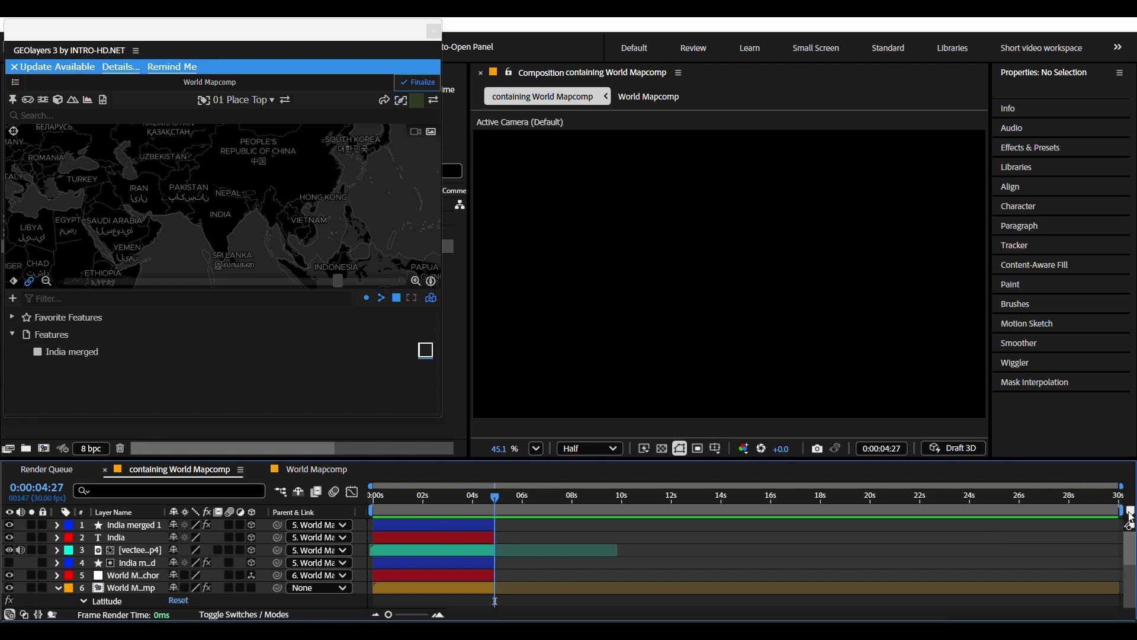
left_click_drag(1116, 509, 497, 509)
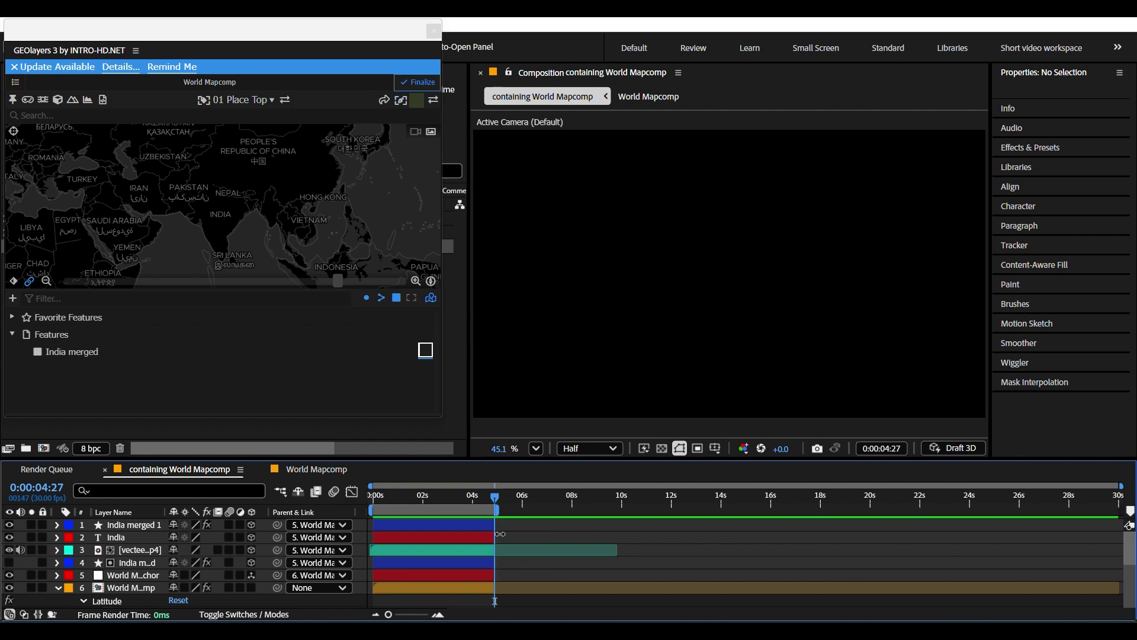
right_click(447, 514)
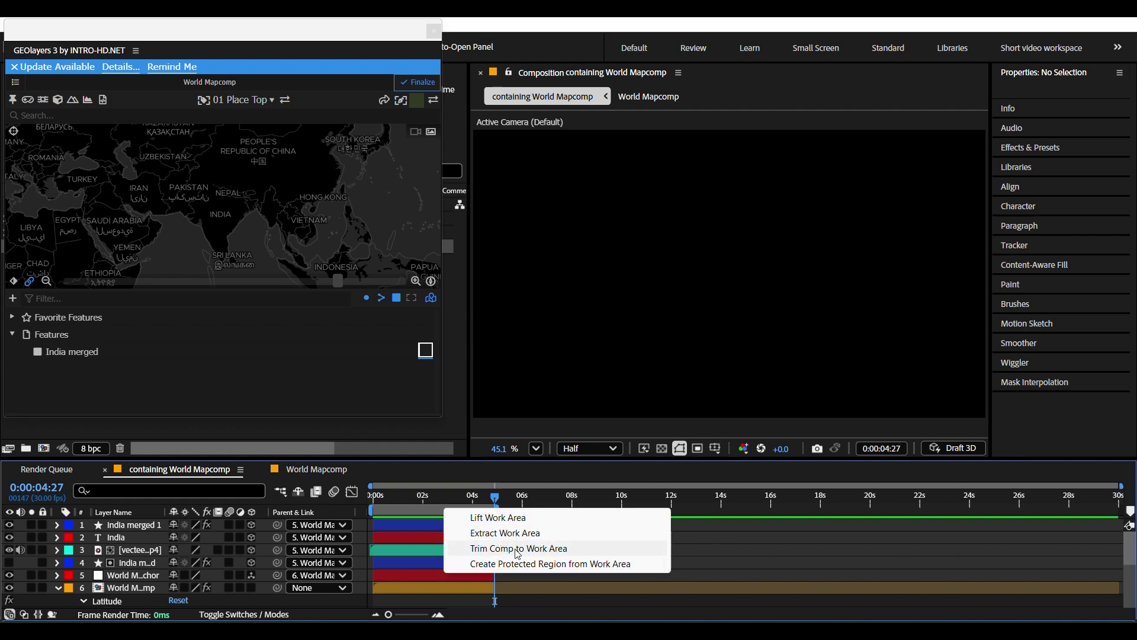
left_click(563, 549)
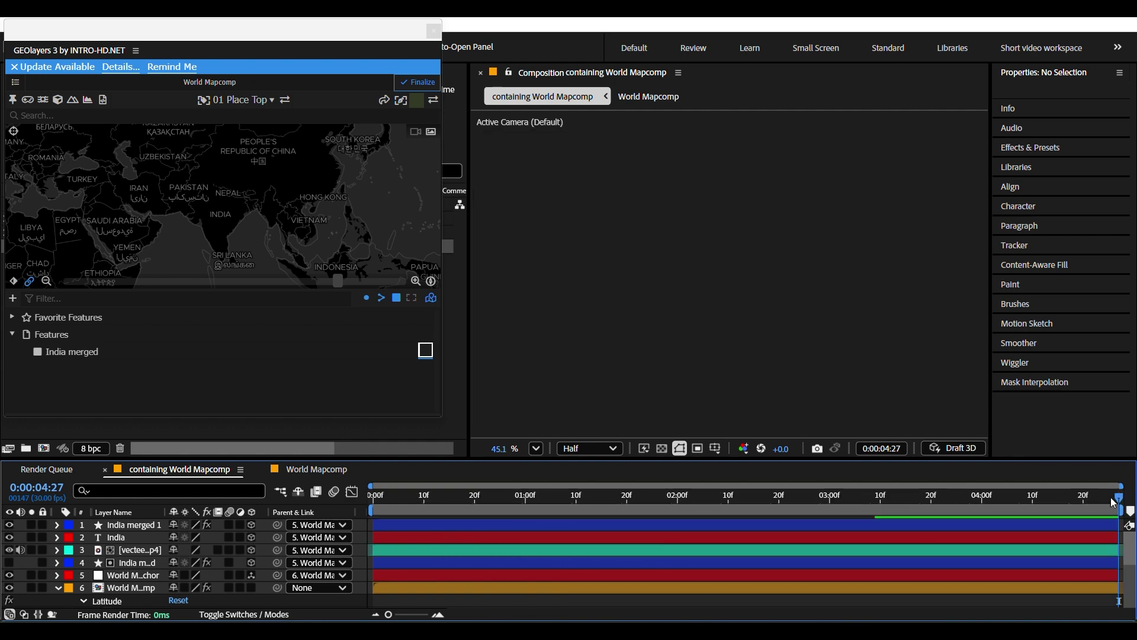
Return the trimmed animation to 0:00:00:00, finalize the World Mapcomp in GEOlayers, and close the finalization dialog
left_click_drag(380, 498, 804, 521)
left_click_drag(804, 560, 350, 563)
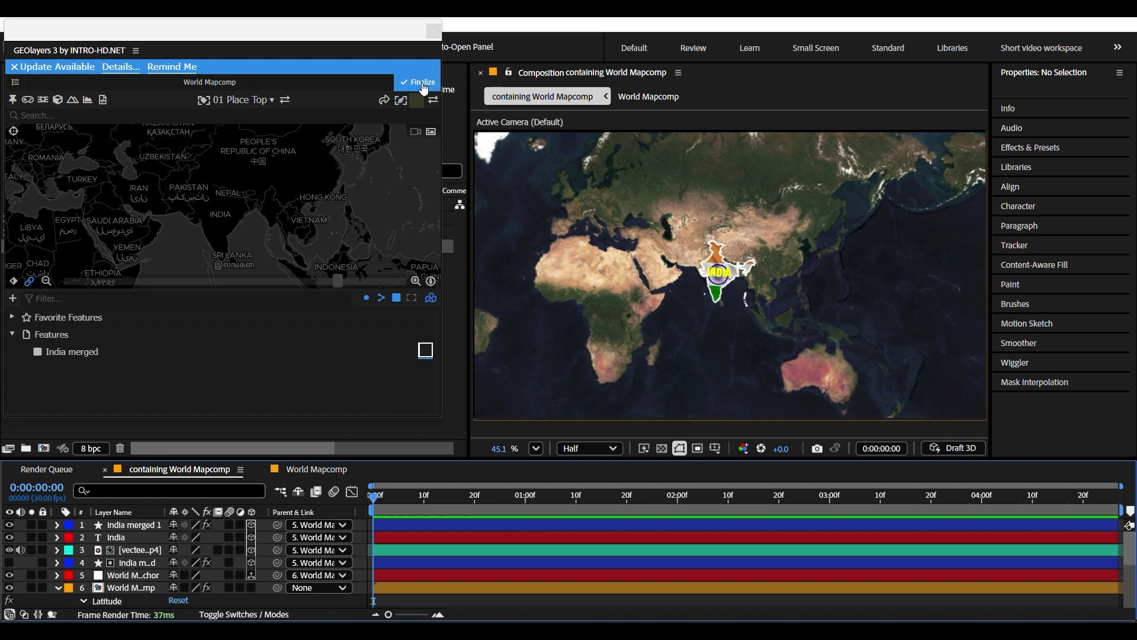
left_click(421, 86)
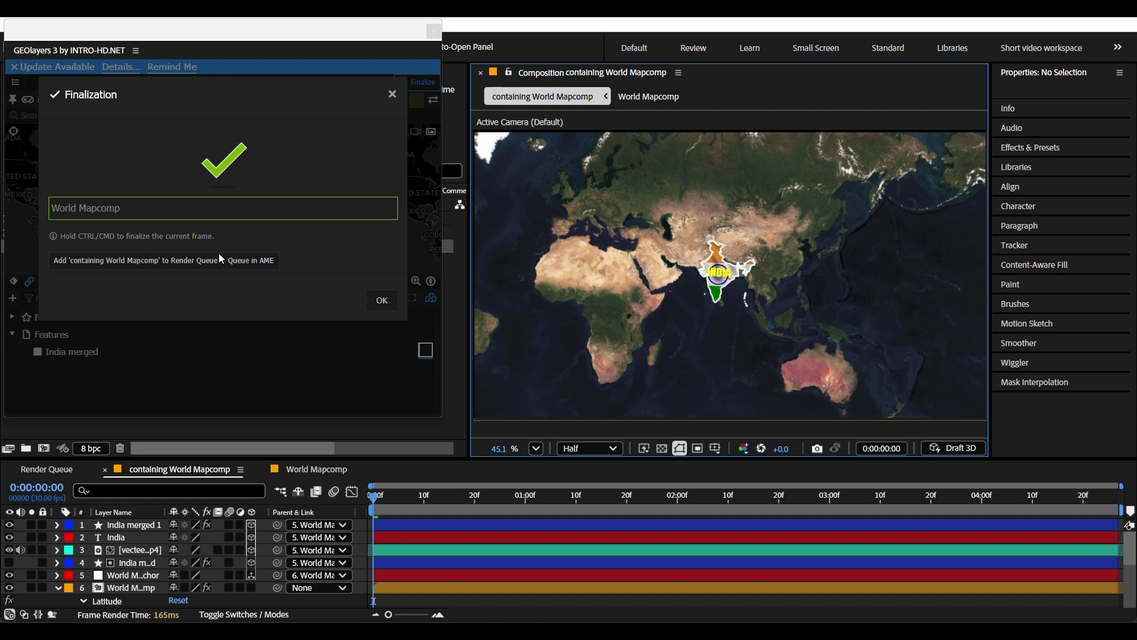
left_click(381, 301)
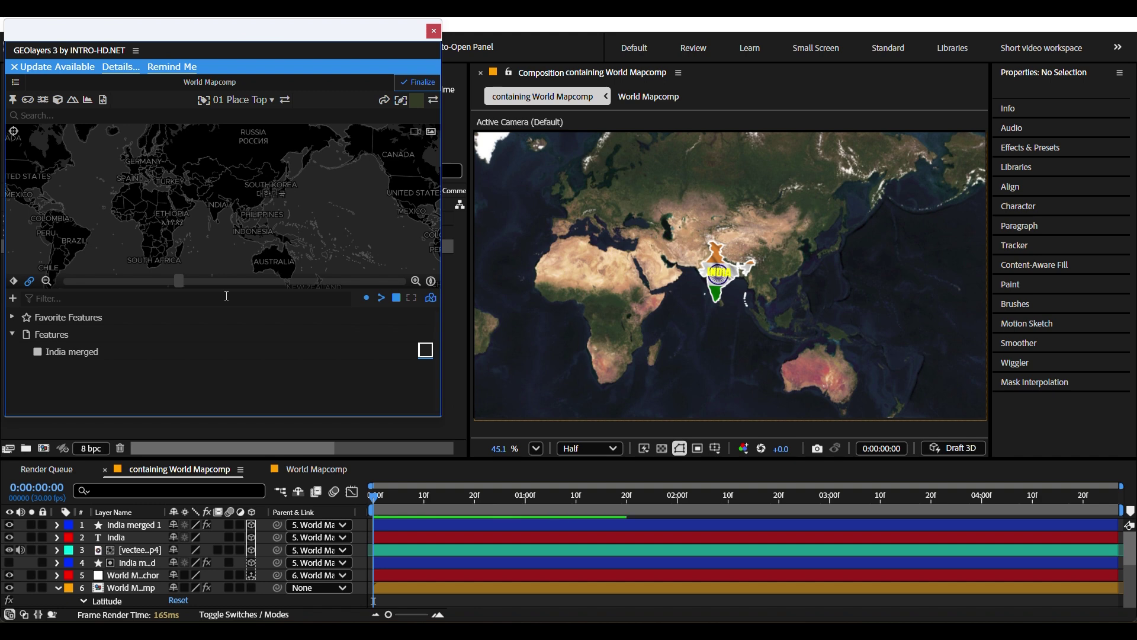
Add the containing World Mapcomp composition to the render queue and return to its timeline
scroll(479, 554, "down", 3)
scroll(477, 555, "up", 3)
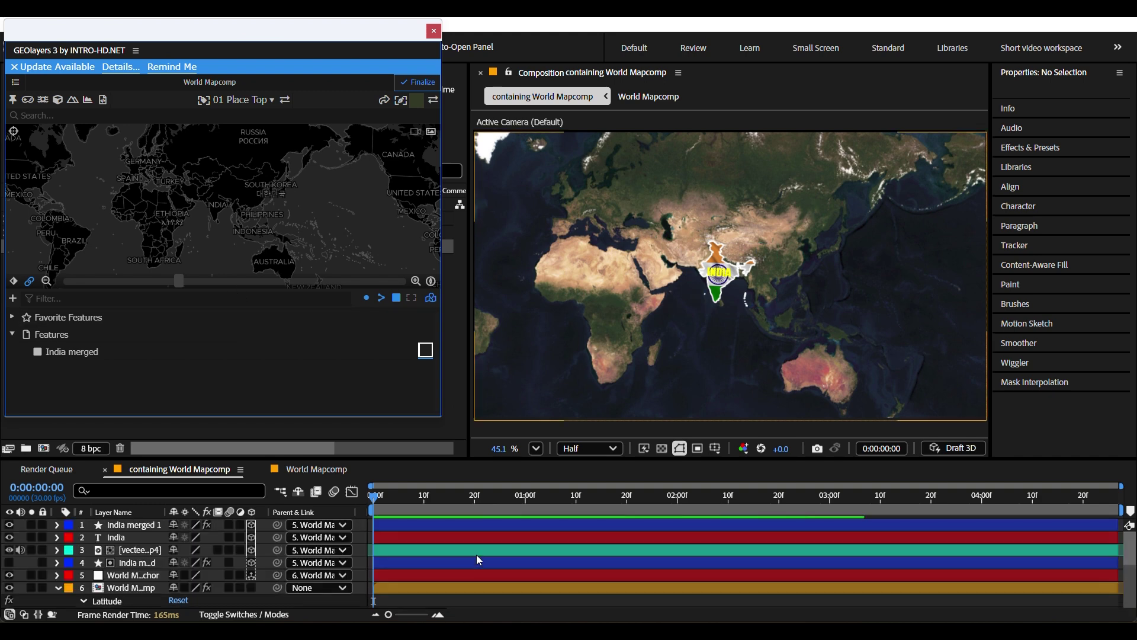
scroll(472, 562, "down", 3)
scroll(471, 563, "up", 3)
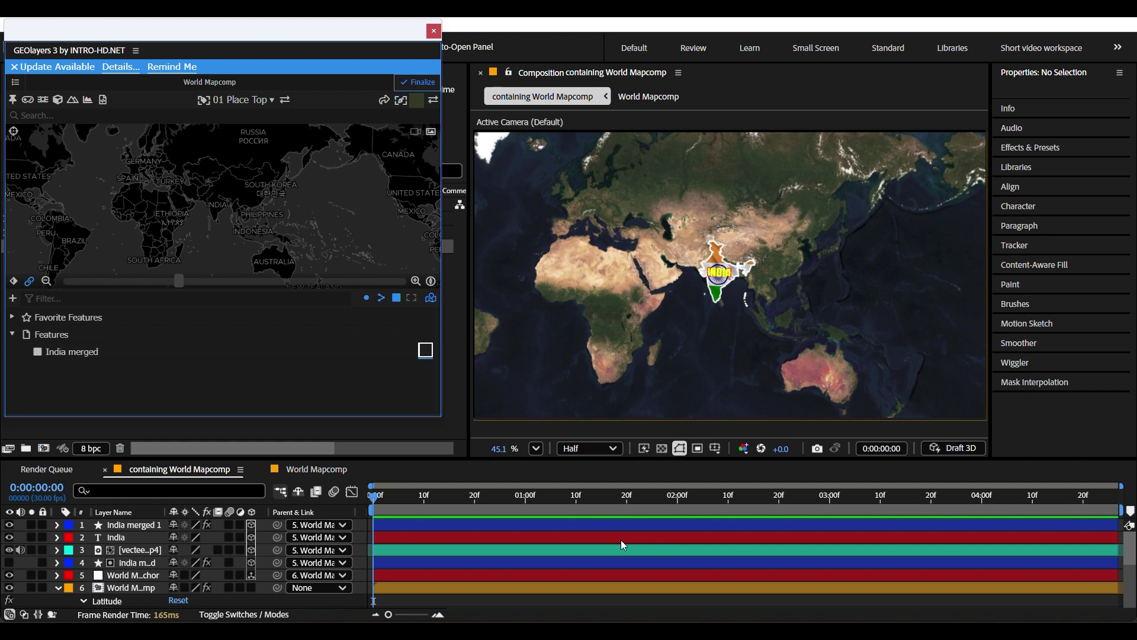
key("ctrl+m")
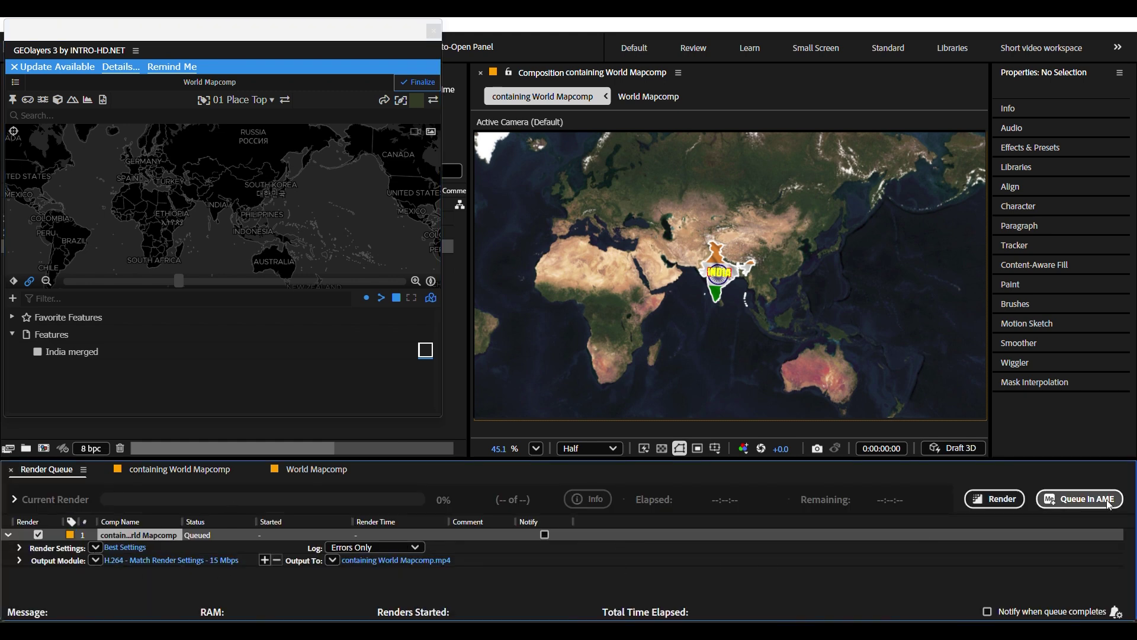
left_click(178, 468)
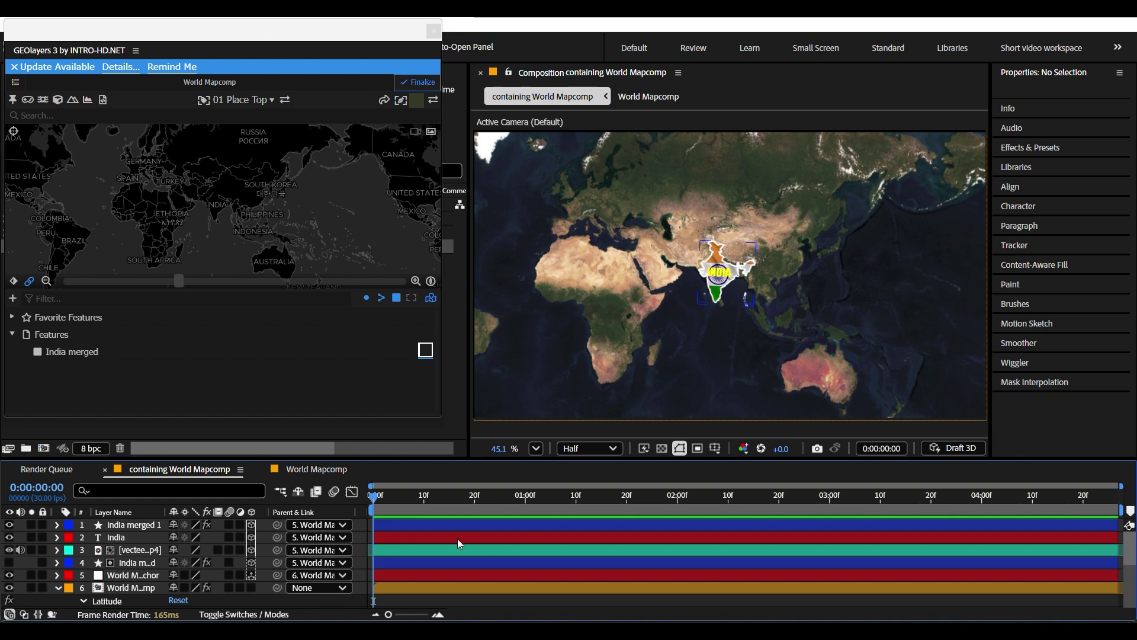
Collapse the World Mapcomp layer's properties, and delete the waving flag footage and its India merged matte layer
key("u")
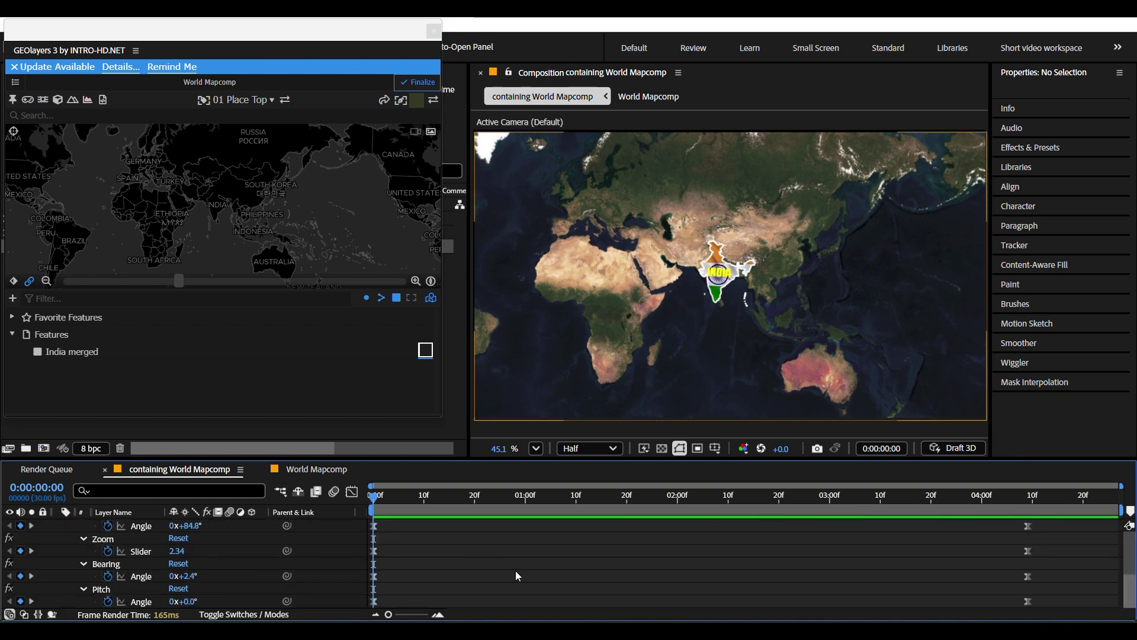
scroll(515, 570, "down", 2)
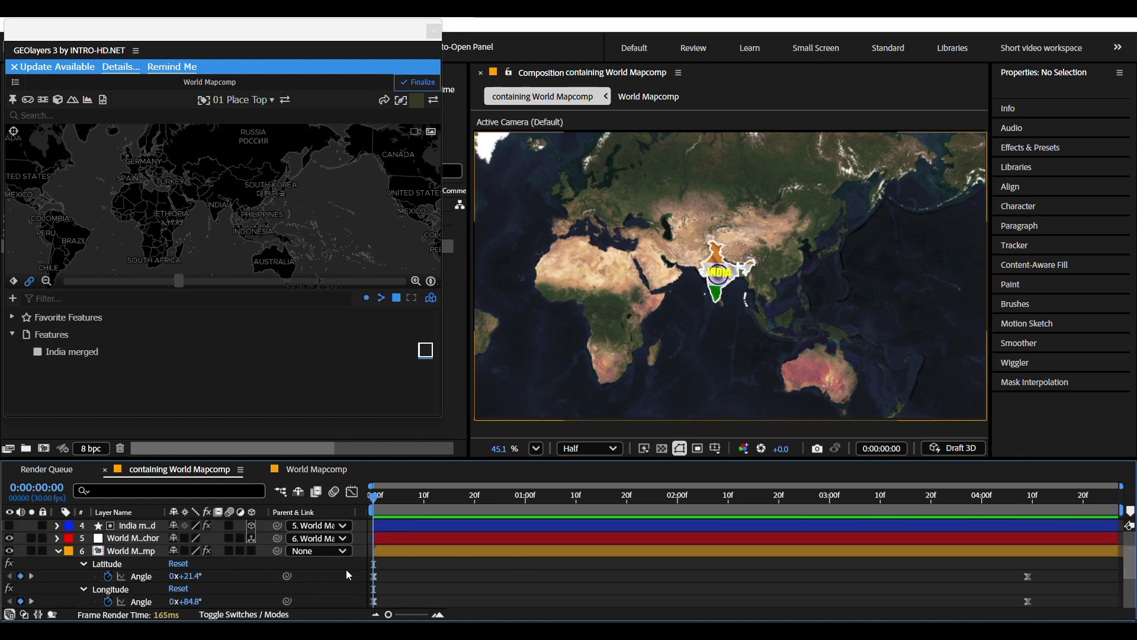
left_click(58, 551)
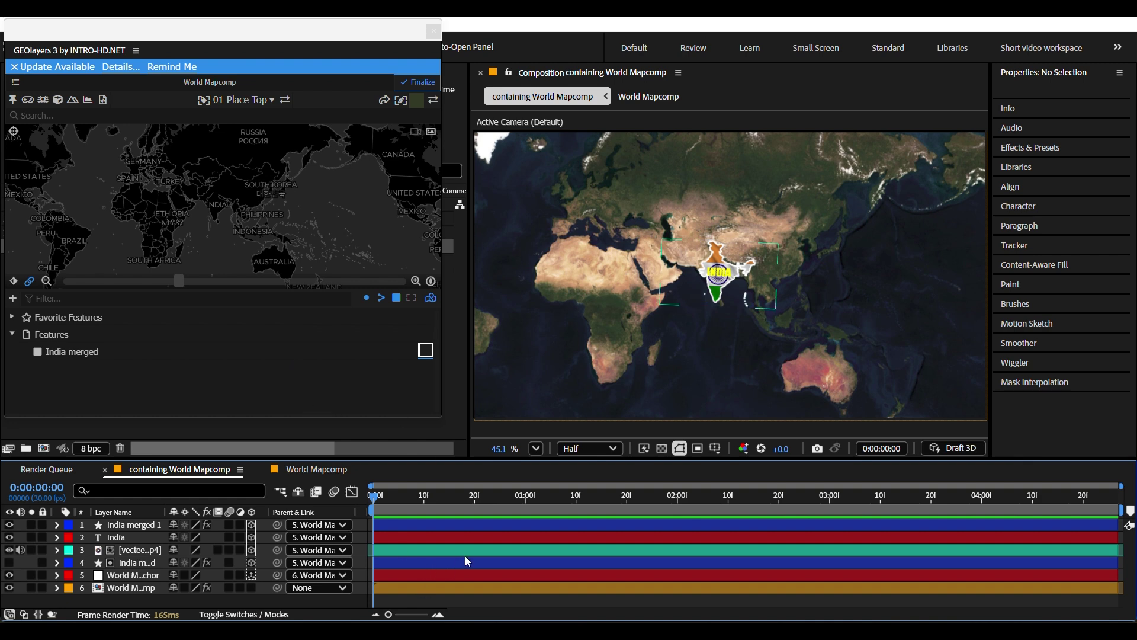
left_click(441, 551)
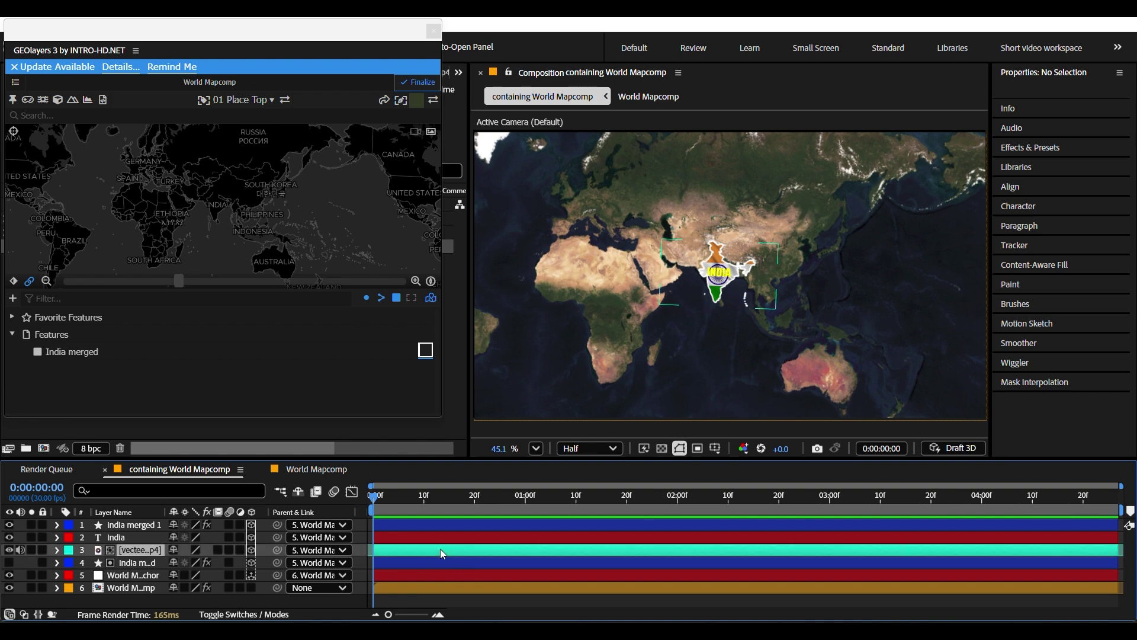
key("Delete")
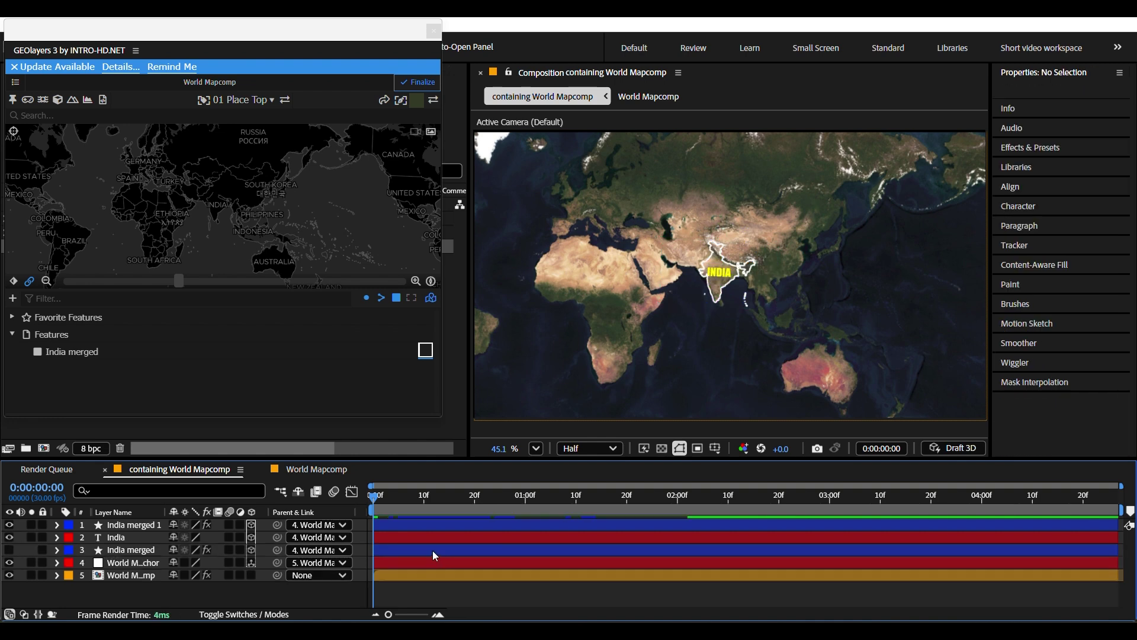
left_click(429, 552)
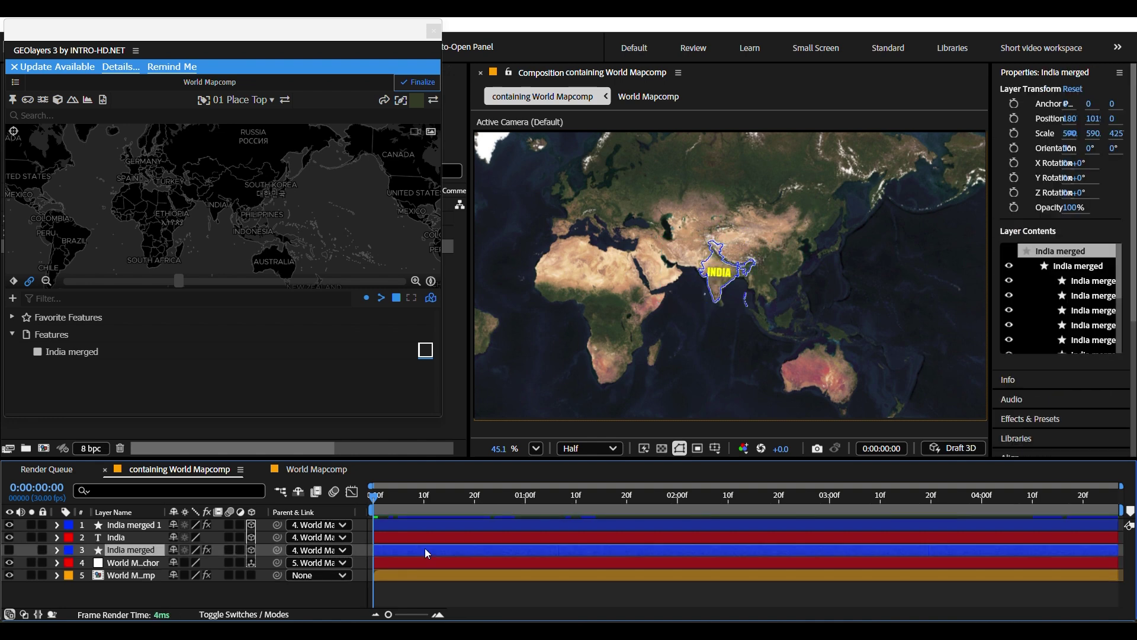
key("Delete")
Delete the India merged 1 outline layer and the India text layer
left_click(413, 532)
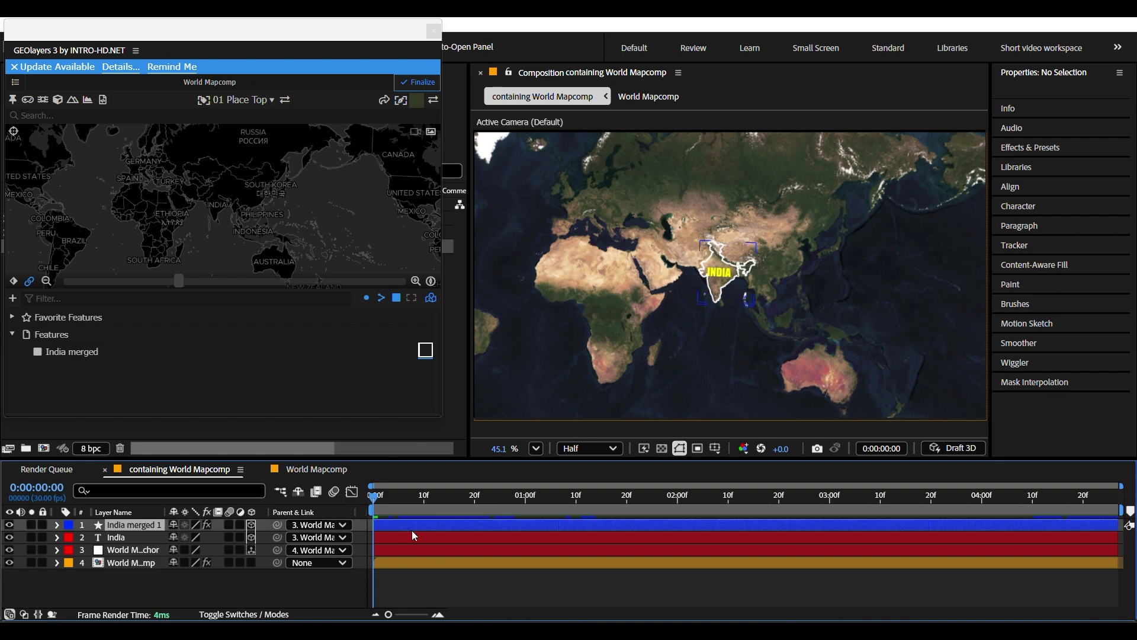
key("Delete")
left_click(424, 531)
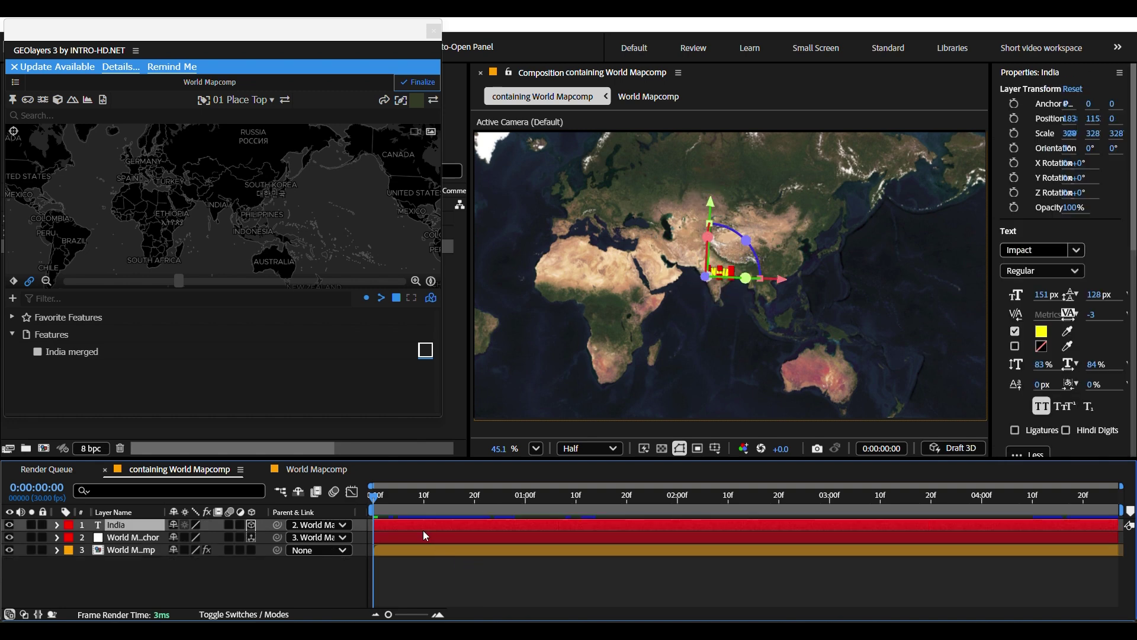
key("Delete")
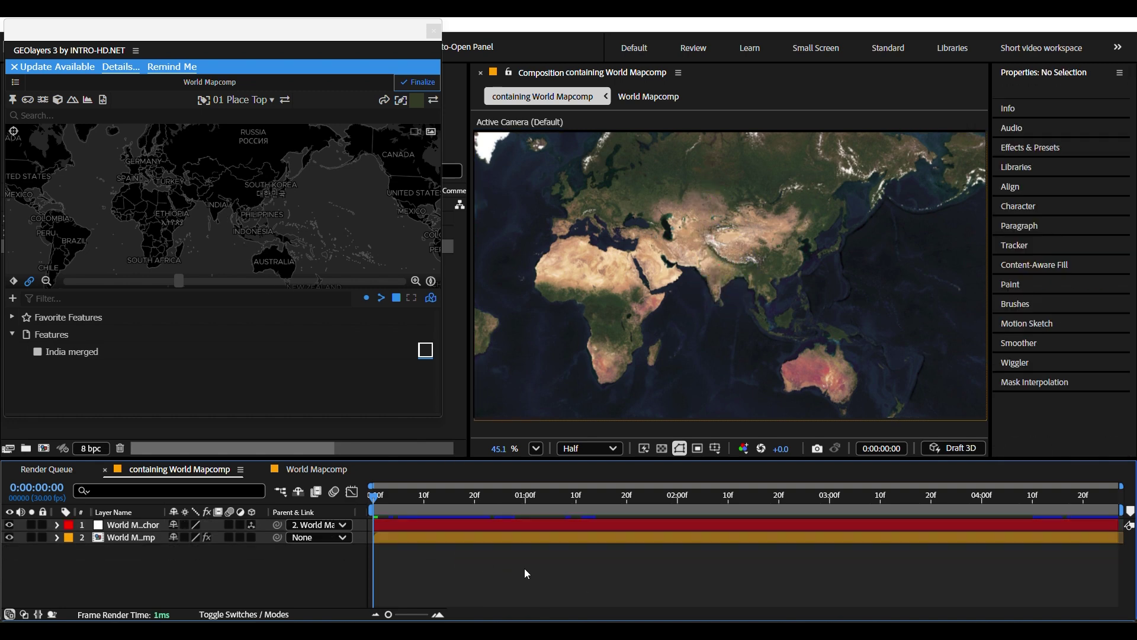
Reveal the World Mapcomp layer's animated properties and delete all of their keyframes
left_click(454, 535)
key("u")
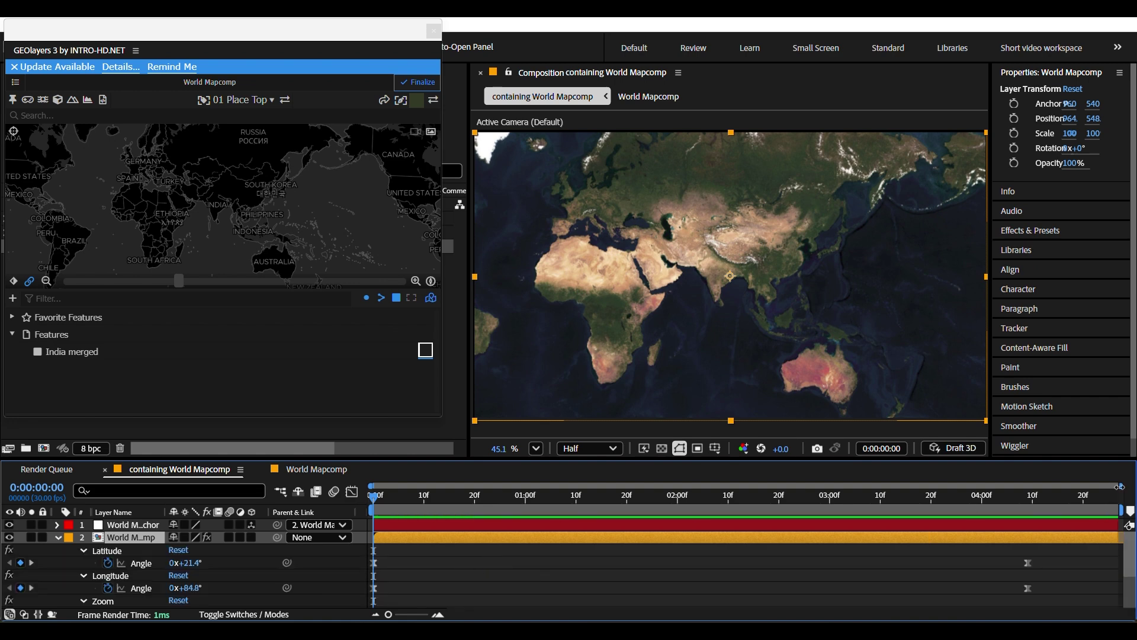
left_click_drag(1078, 539, 350, 610)
key("Delete")
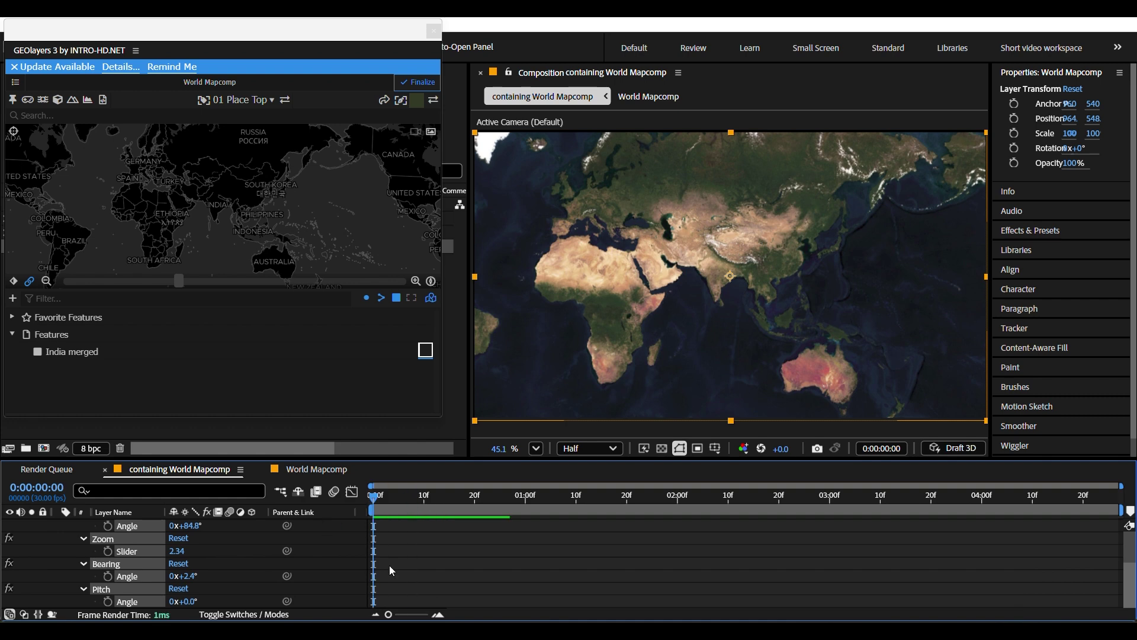
Search GEOlayers for Delhi and import the Delhi union territory as a feature
scroll(390, 565, "up", 3)
scroll(201, 185, "up", 5)
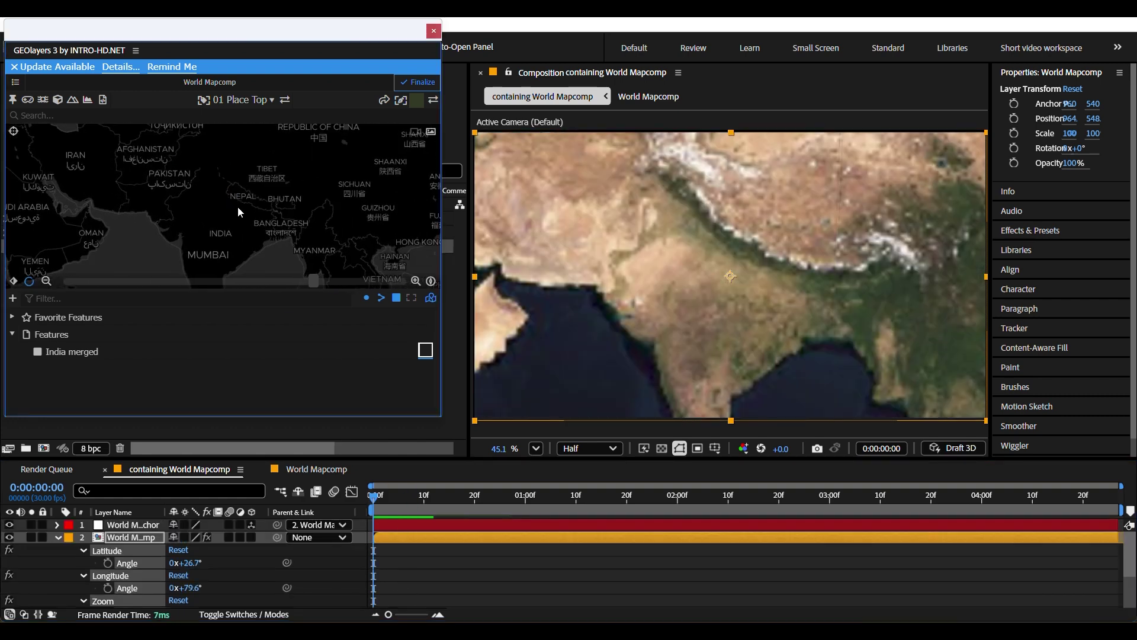
left_click(74, 115)
type("del")
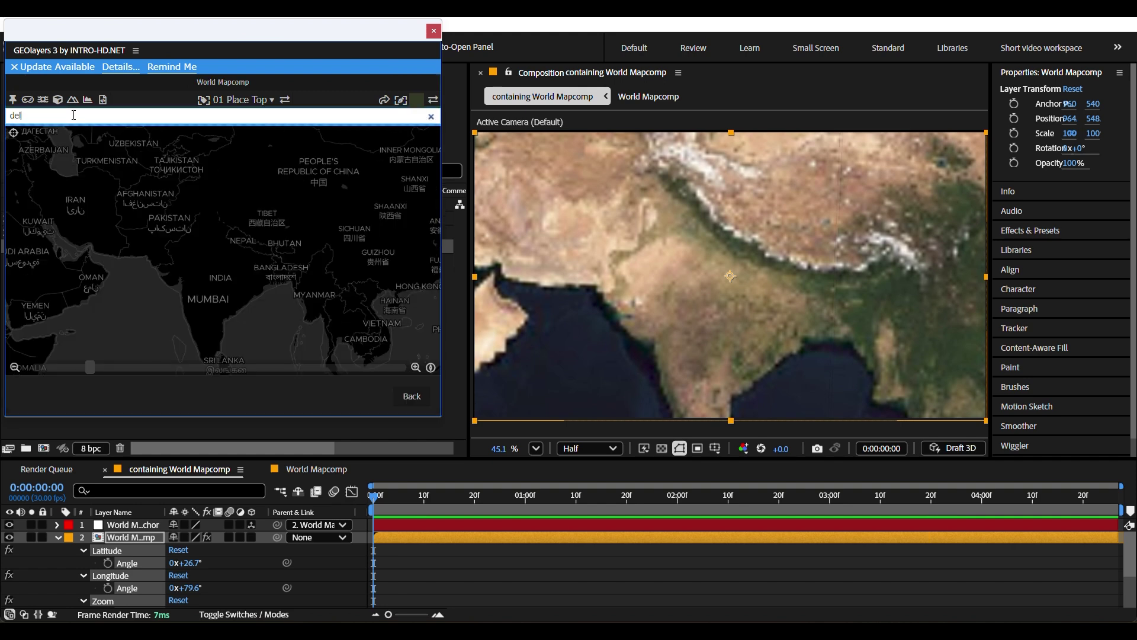
type("hi")
key("Return")
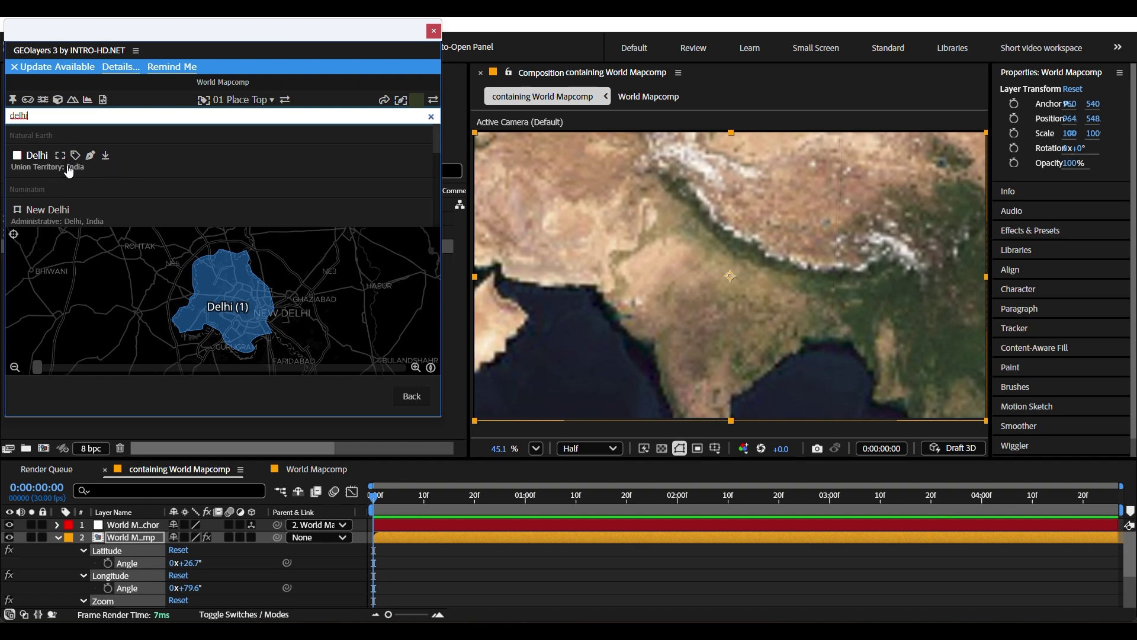
left_click(106, 157)
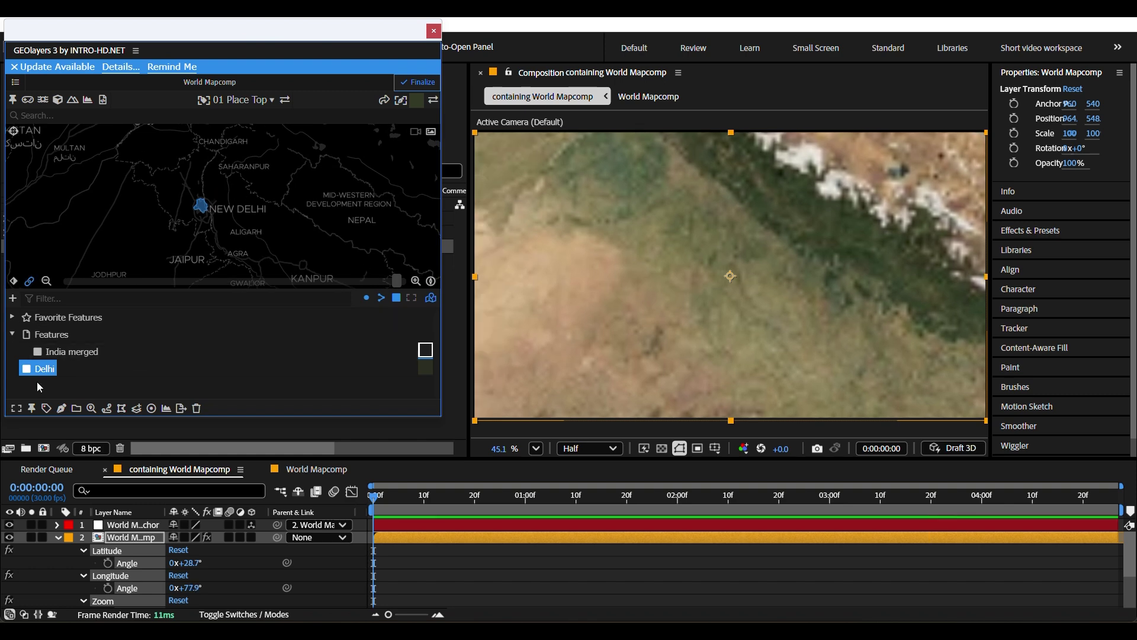
Draw the Delhi feature as a shape layer and collapse the World Mapcomp layer's properties
left_click(41, 382)
left_click(39, 370)
left_click(61, 408)
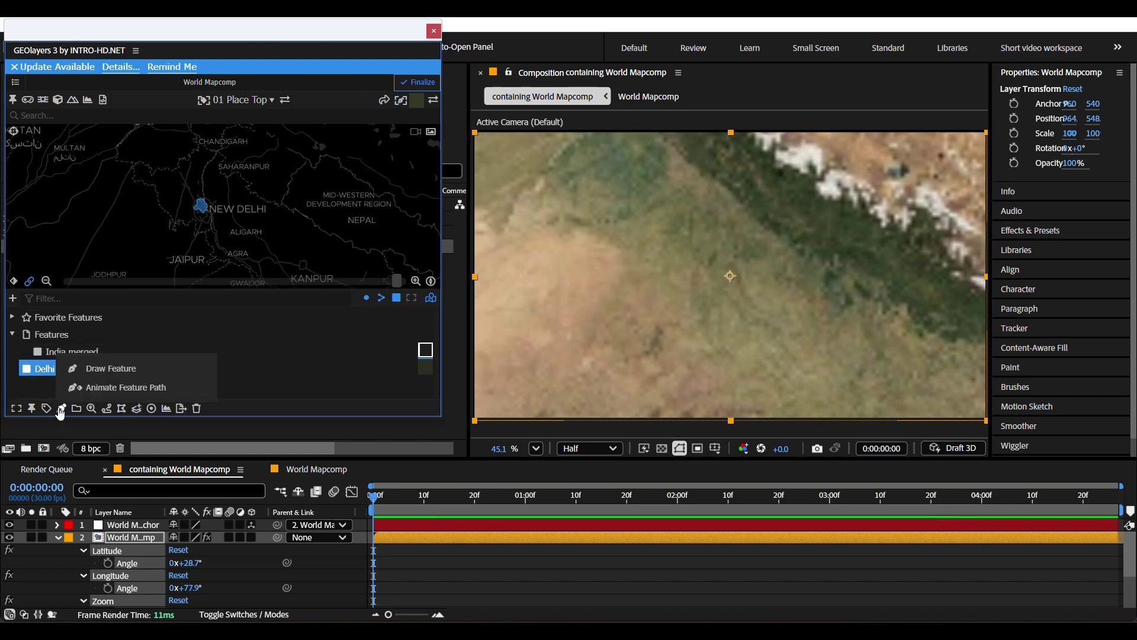
left_click(95, 377)
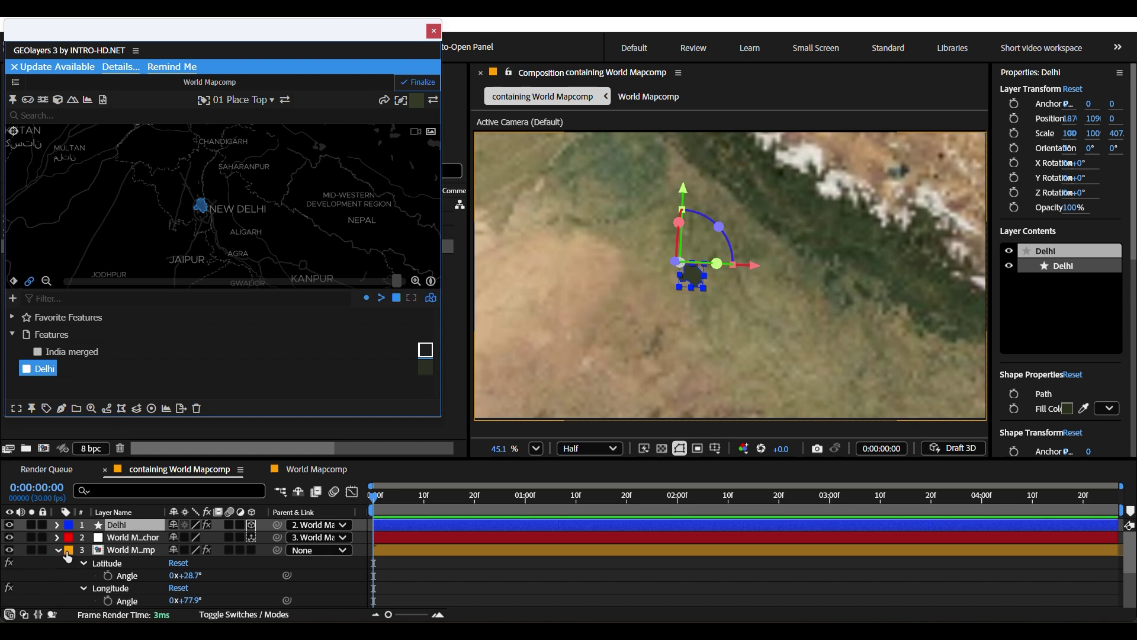
left_click(60, 550)
left_click(541, 587)
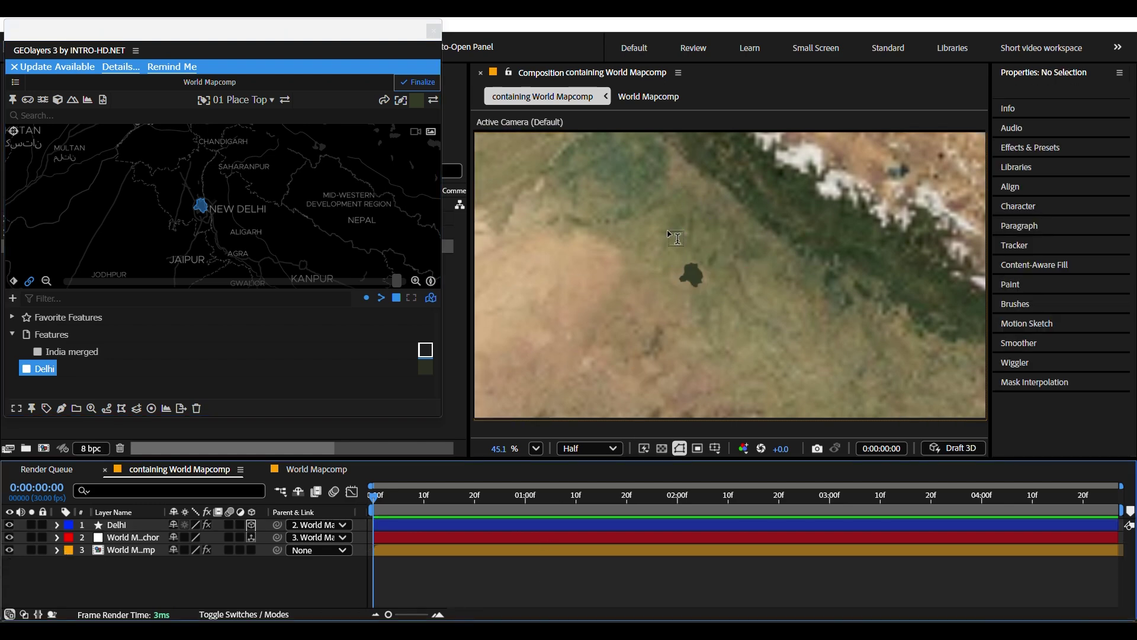
left_click(41, 370)
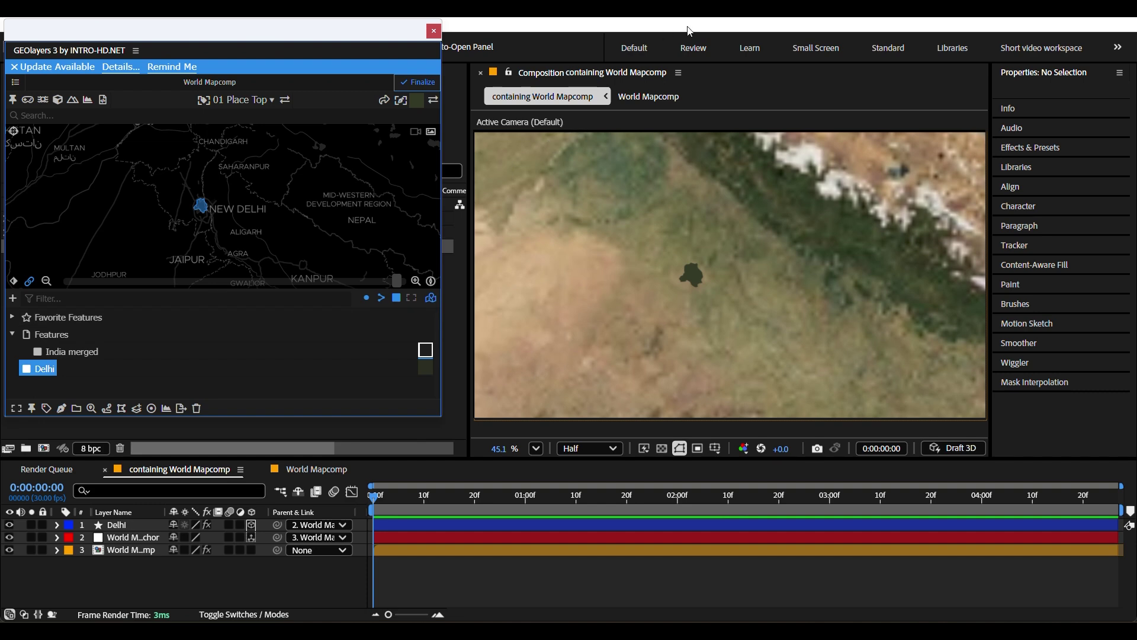
left_click(451, 528)
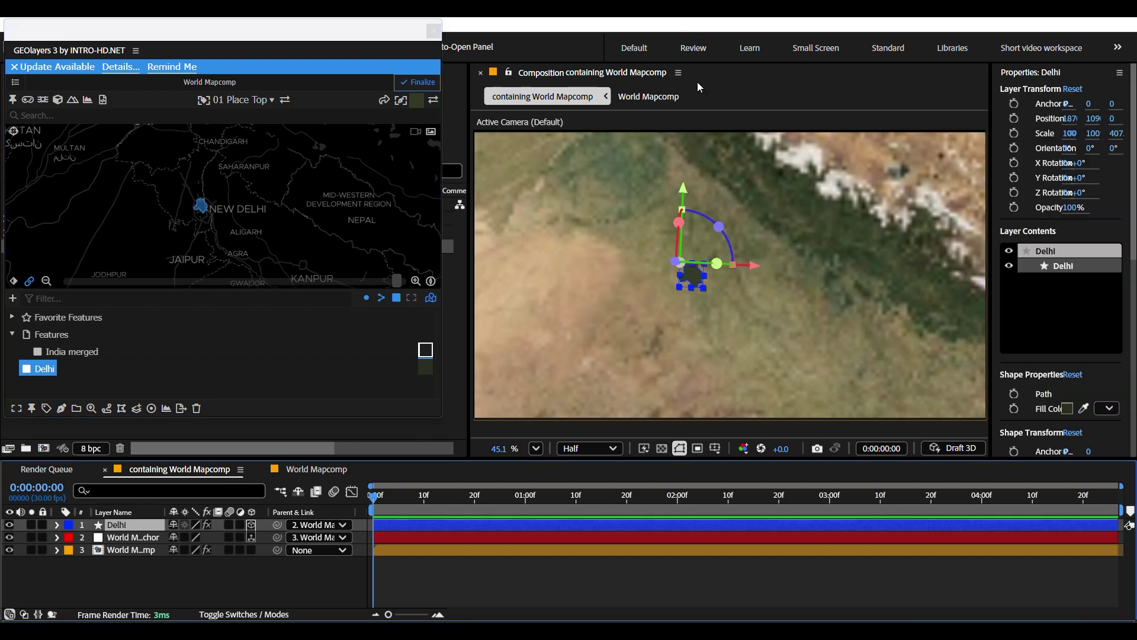
left_click(559, 577)
left_click(467, 526)
left_click(500, 596)
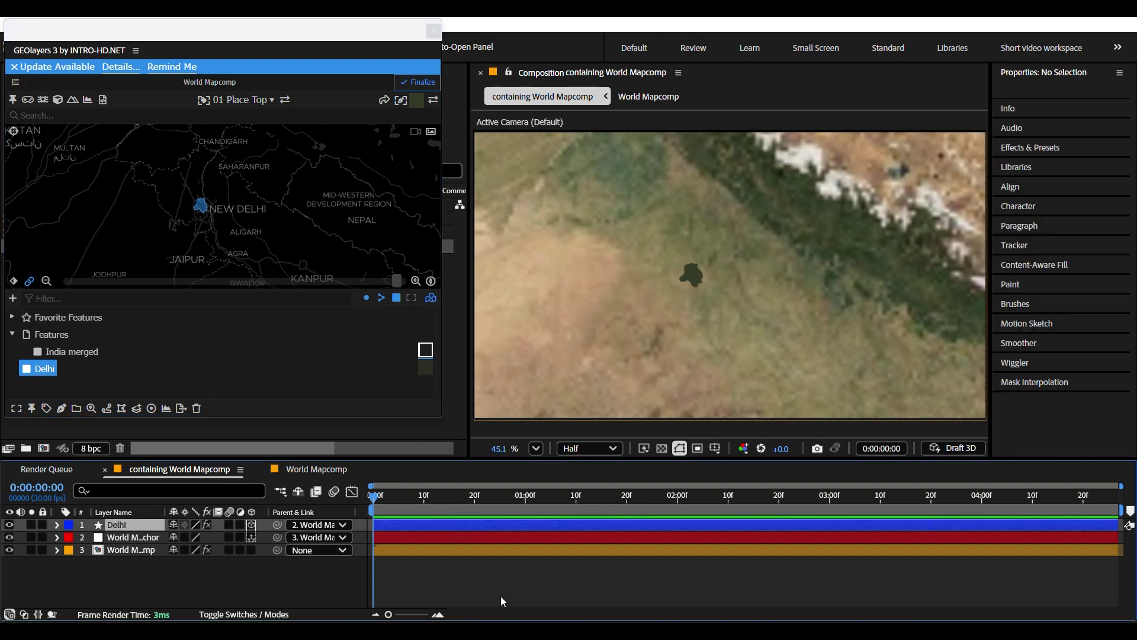
left_click(429, 525)
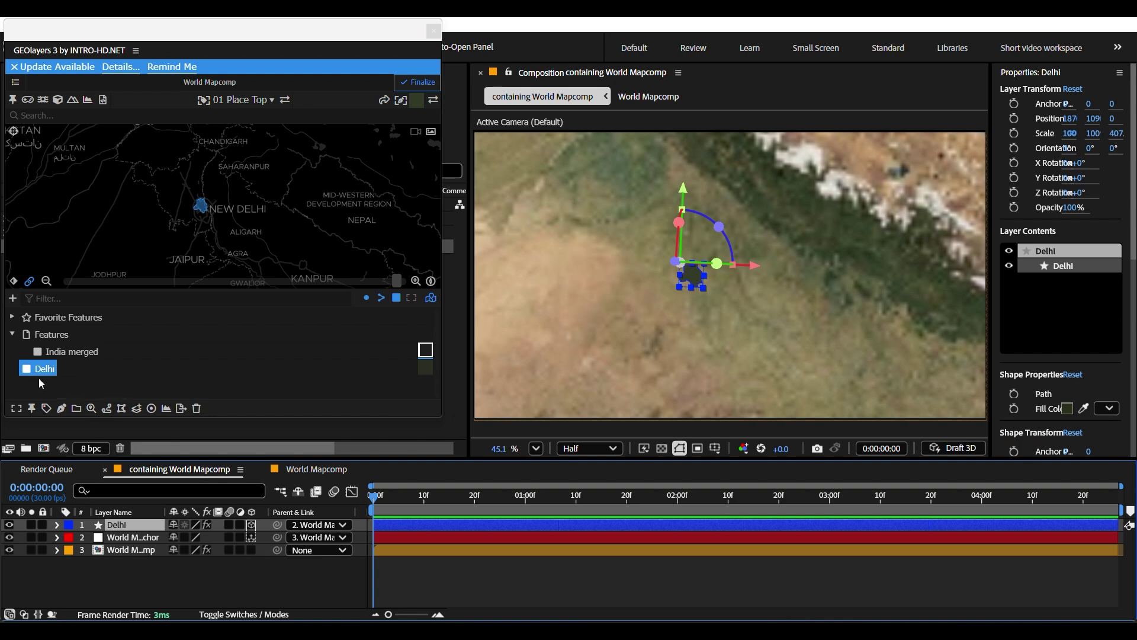
left_click(57, 352)
left_click(478, 579)
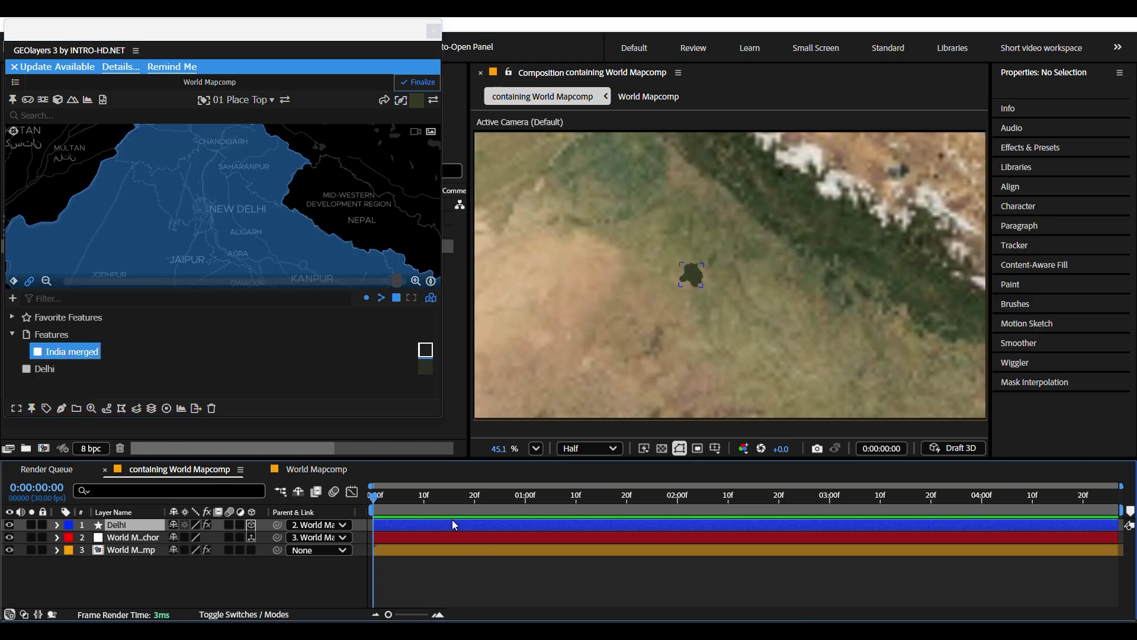
left_click(462, 528)
left_click(503, 597)
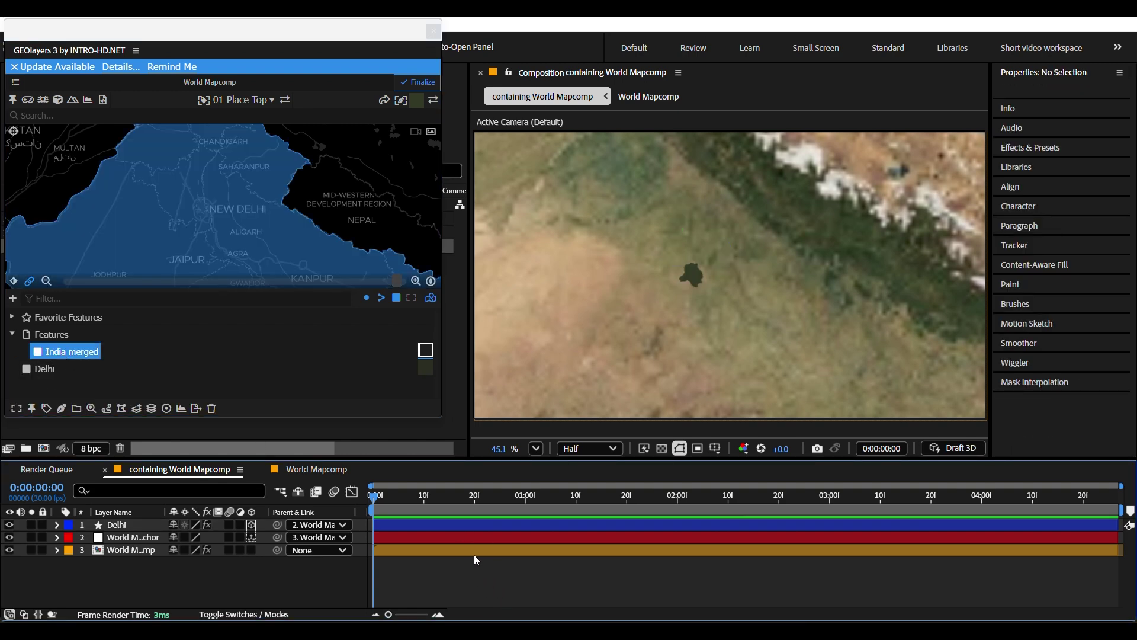
left_click(45, 370)
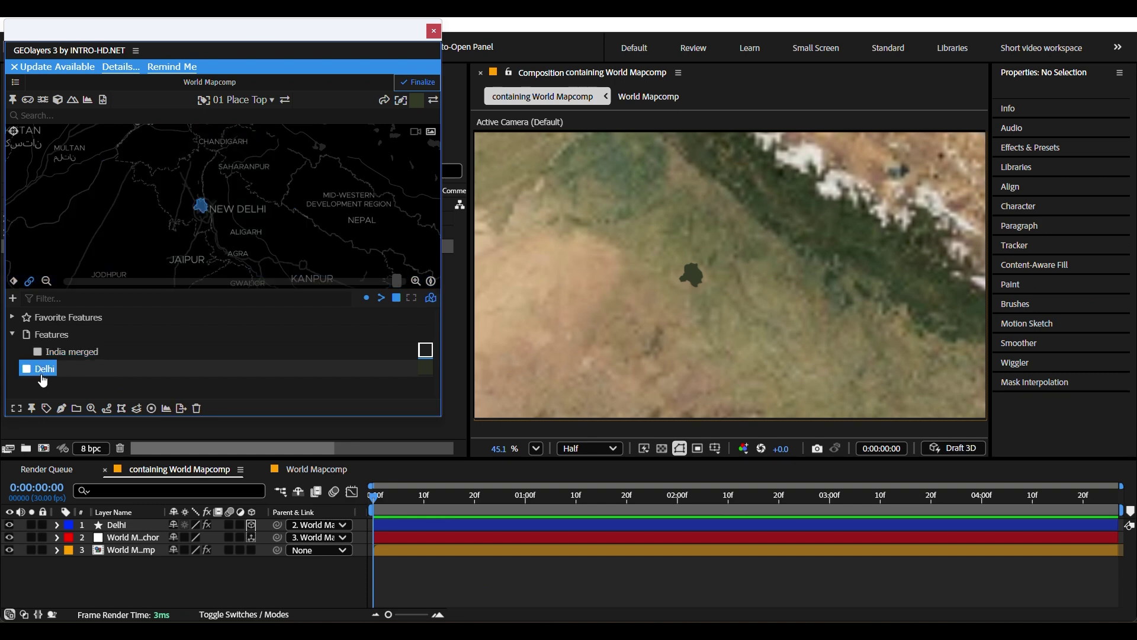
left_click(414, 528)
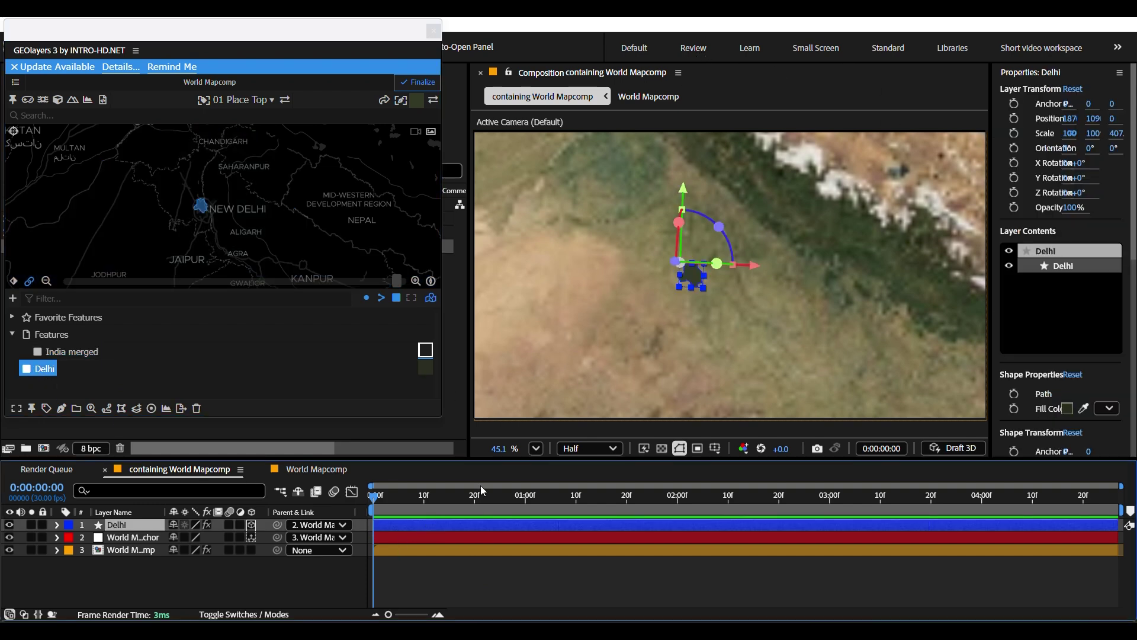
Delete the Delhi shape layer from the composition
left_click(503, 584)
left_click(446, 527)
key("Delete")
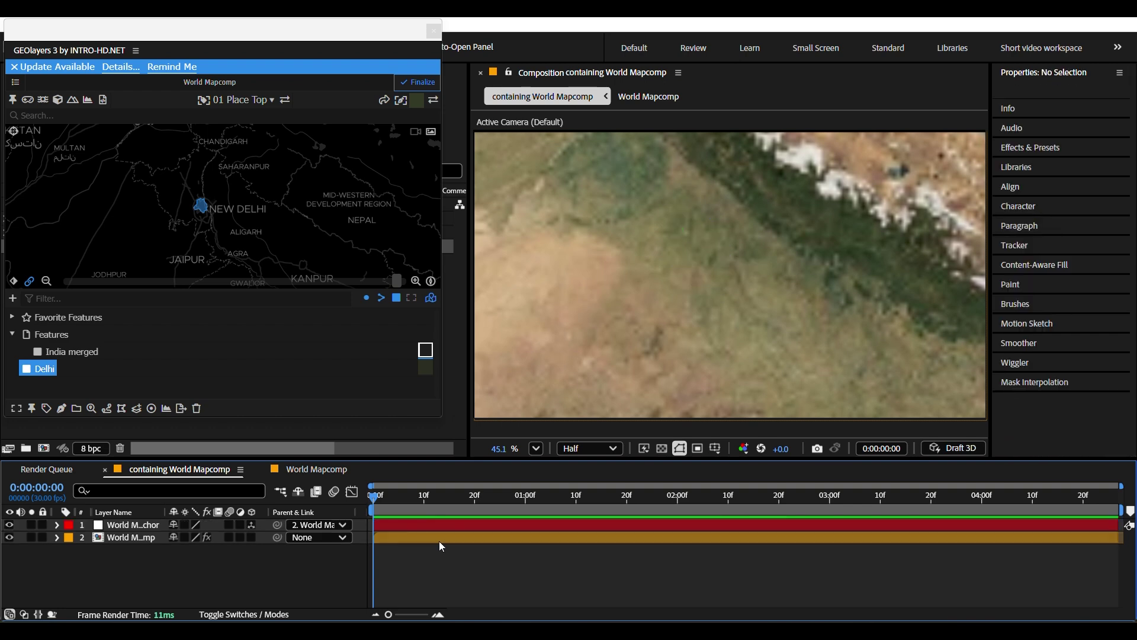
Draw the Delhi feature again as a shape layer and select the new layer
left_click(34, 387)
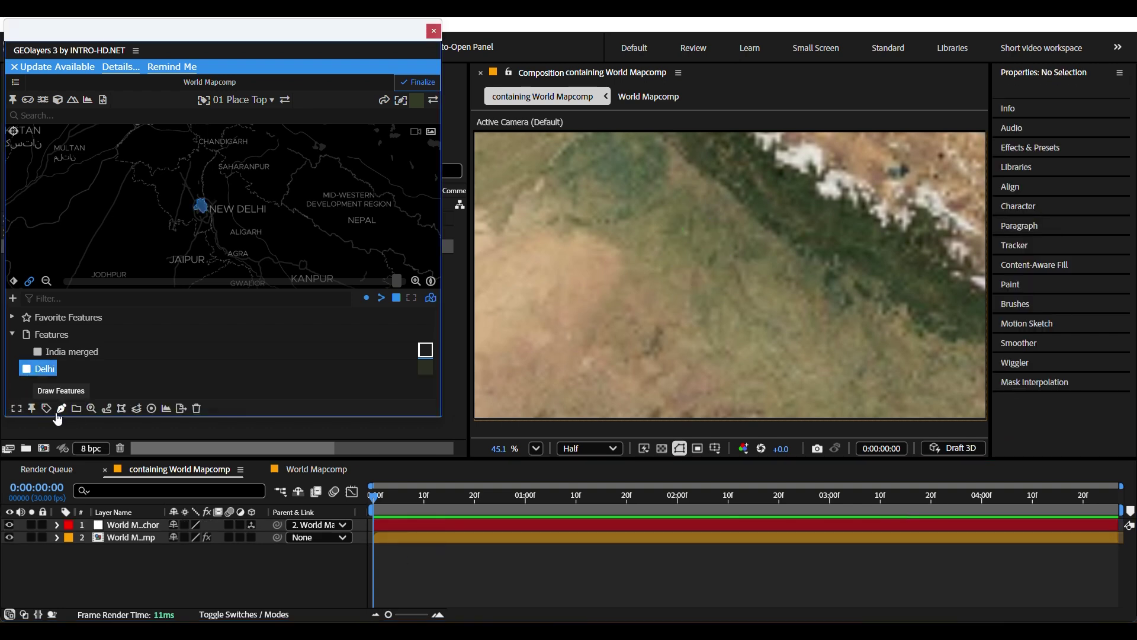
left_click(68, 411)
left_click(95, 369)
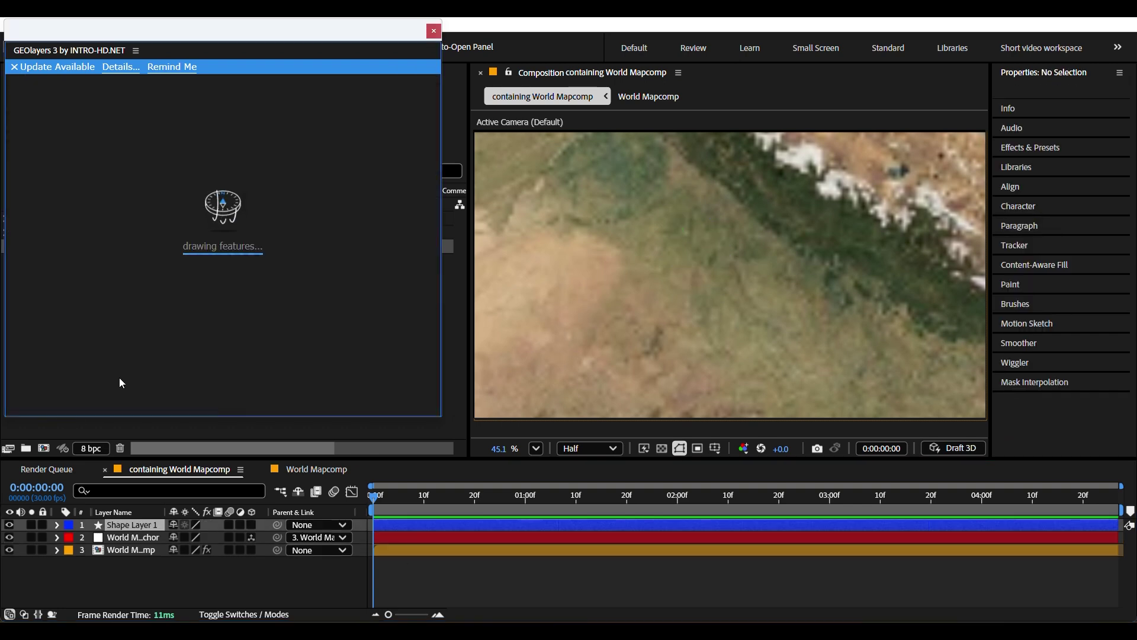
left_click(503, 574)
left_click(439, 527)
Create a new shape layer style for the Delhi feature with a red #ff0000 fill and apply it
left_click_drag(403, 508, 420, 511)
left_click(425, 368)
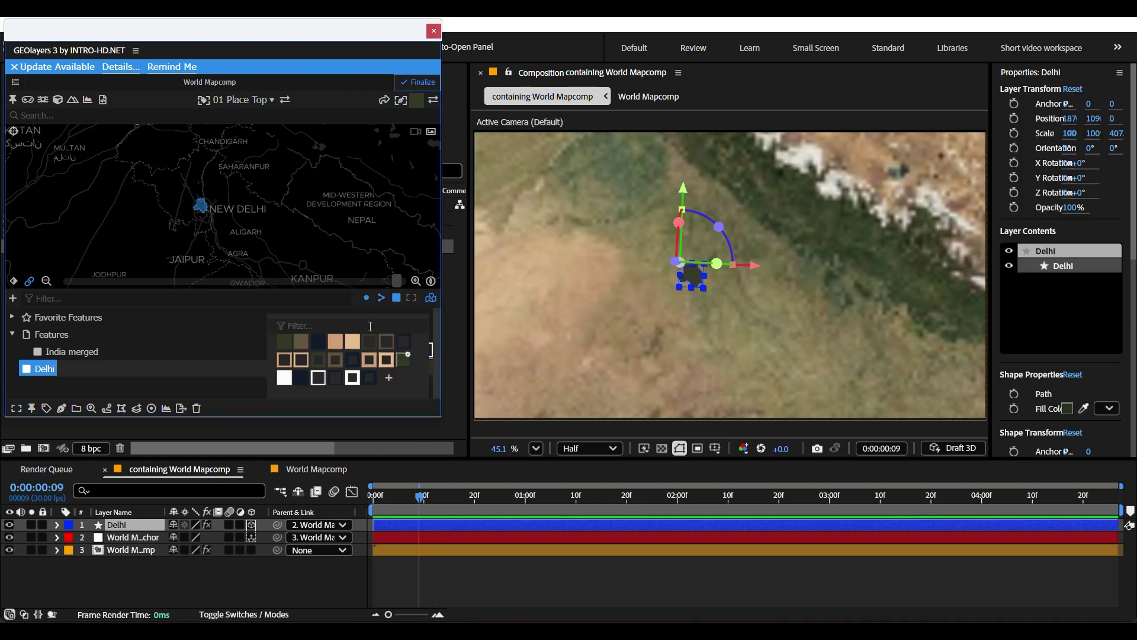
left_click(389, 378)
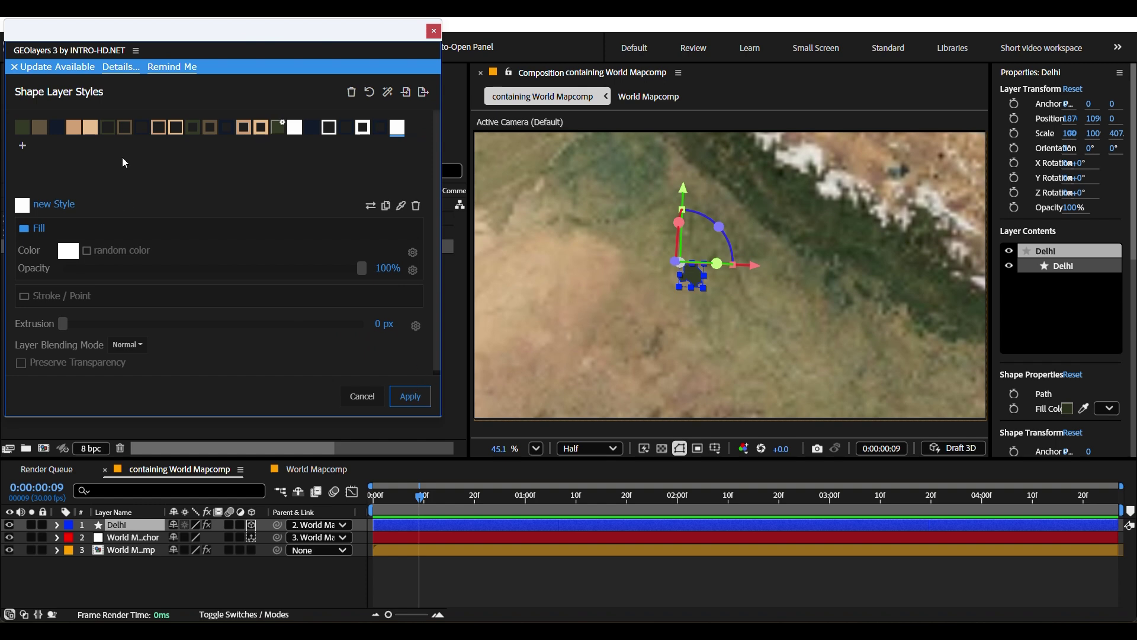
left_click(69, 256)
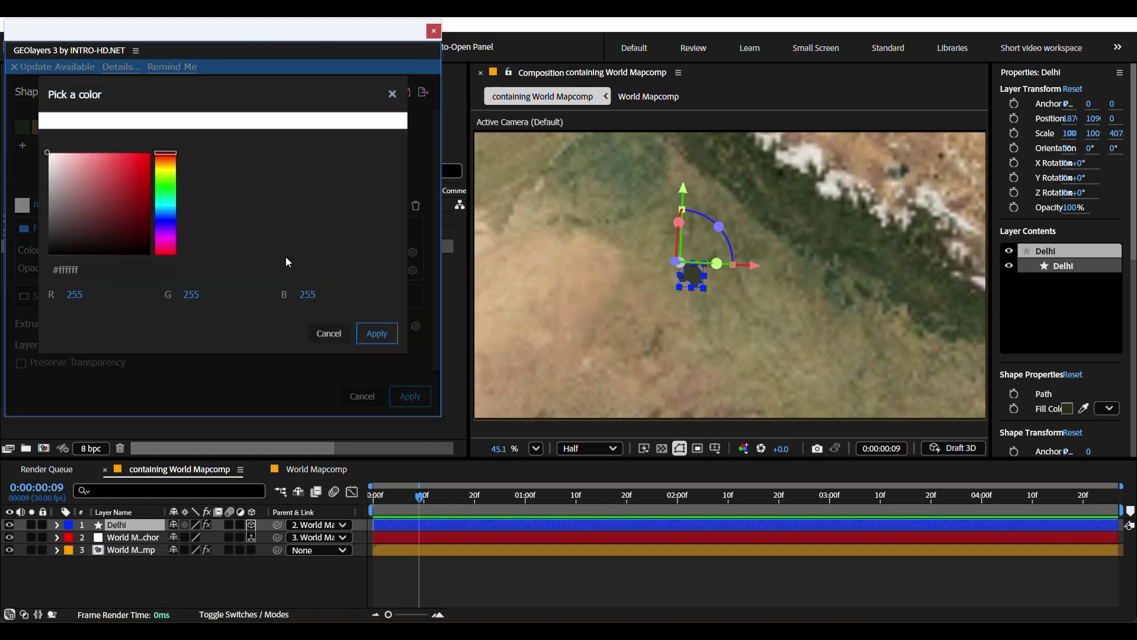
type("#ff0000")
left_click(378, 336)
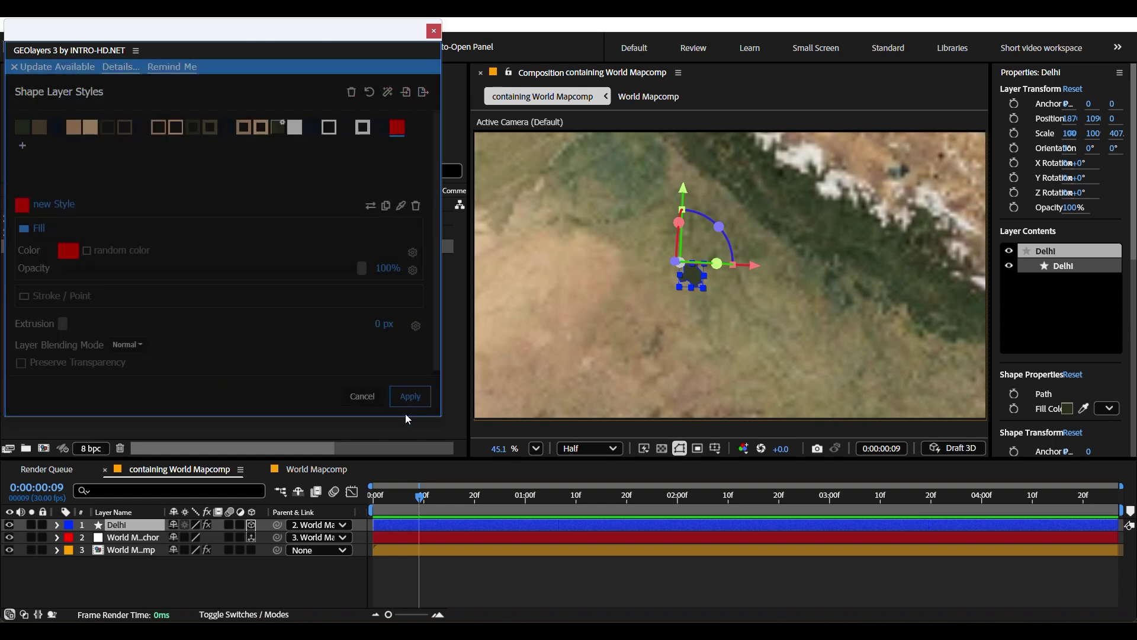
left_click(411, 396)
left_click(514, 572)
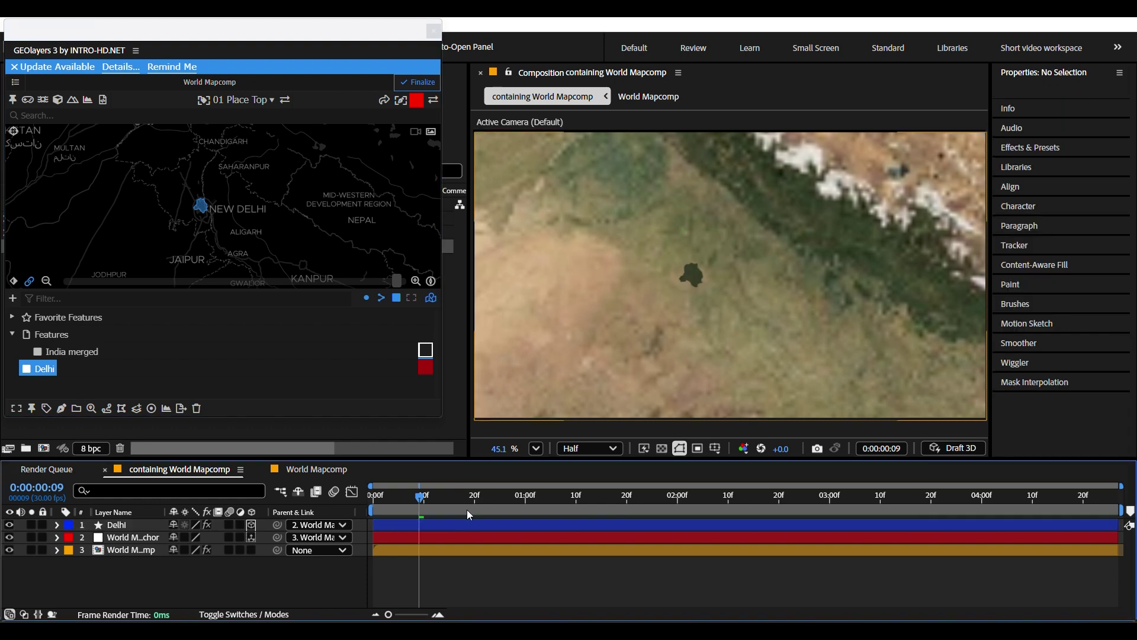
Choose the red style for the Delhi feature and draw the feature again as a shape layer
left_click(425, 368)
left_click(386, 378)
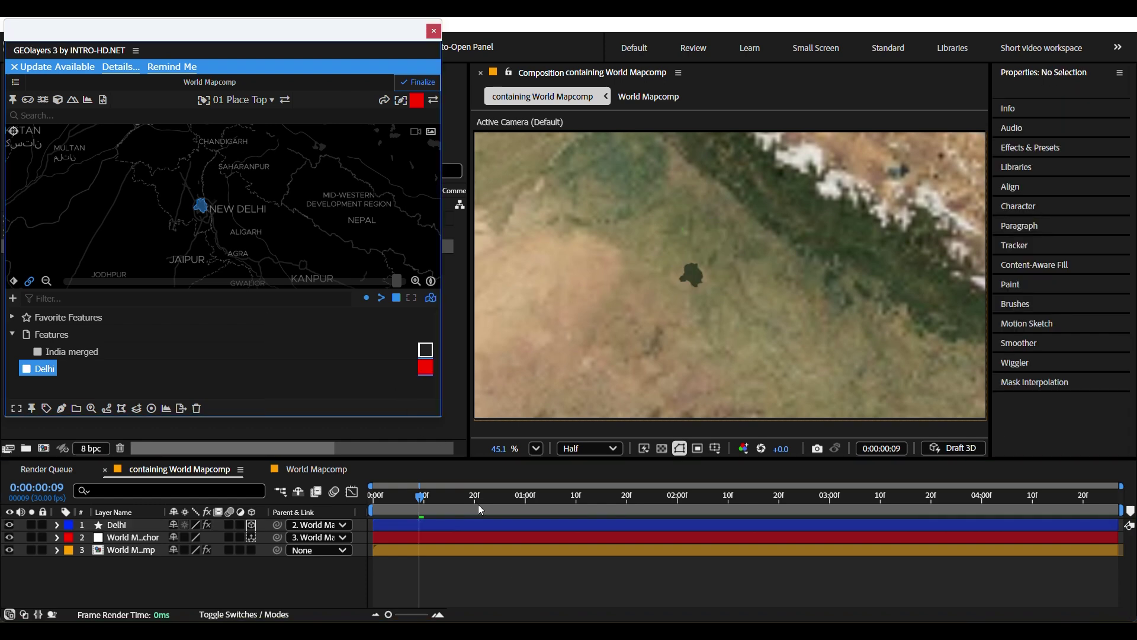
left_click(510, 579)
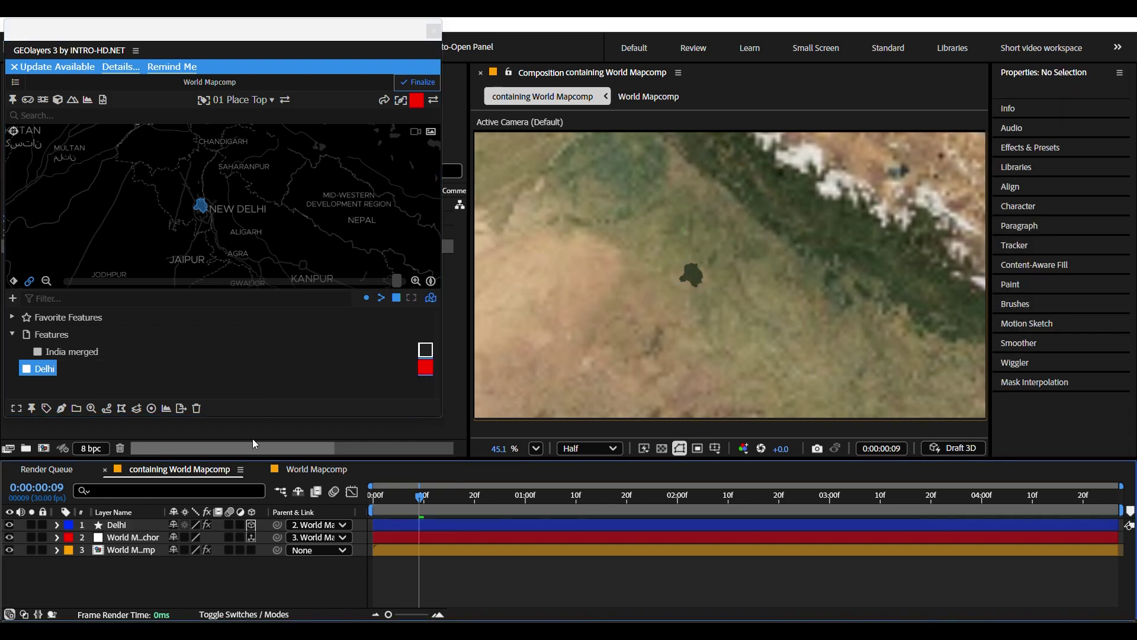
left_click(62, 409)
left_click(142, 370)
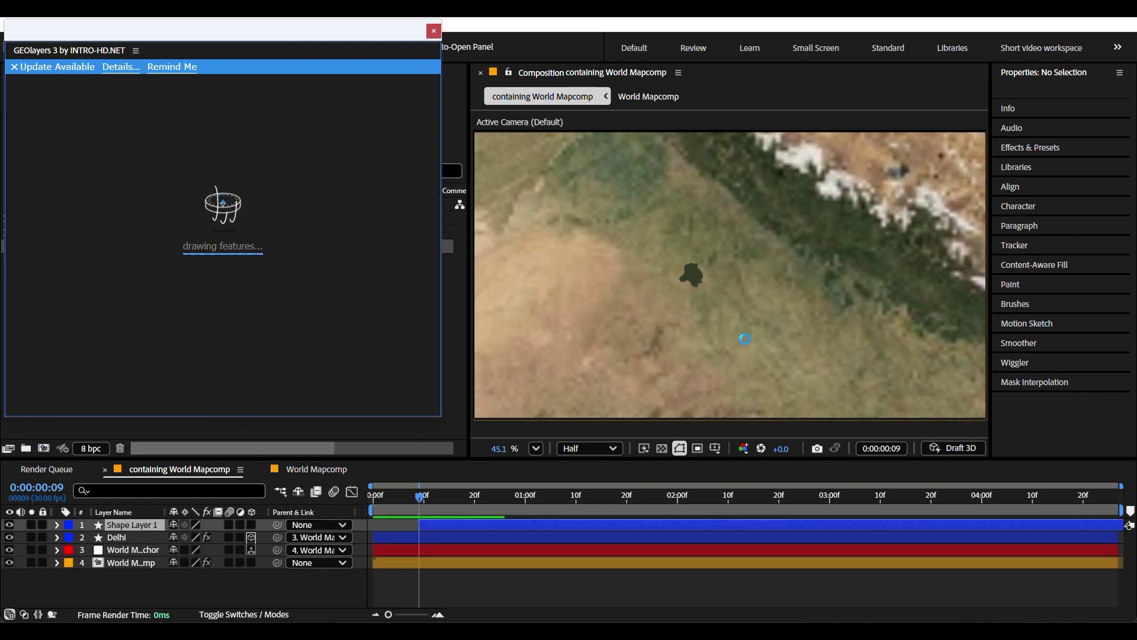
Delete the old dark Delhi shape layer and extend the red Delhi layer back to the composition's first frame
left_click(440, 539)
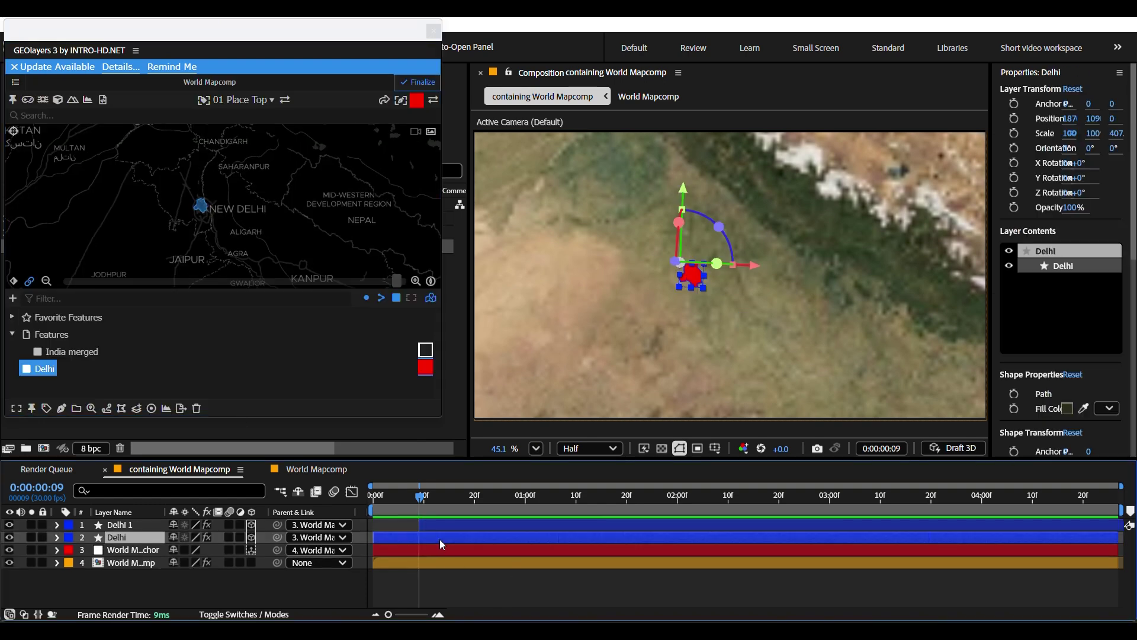
key("Delete")
left_click(548, 528)
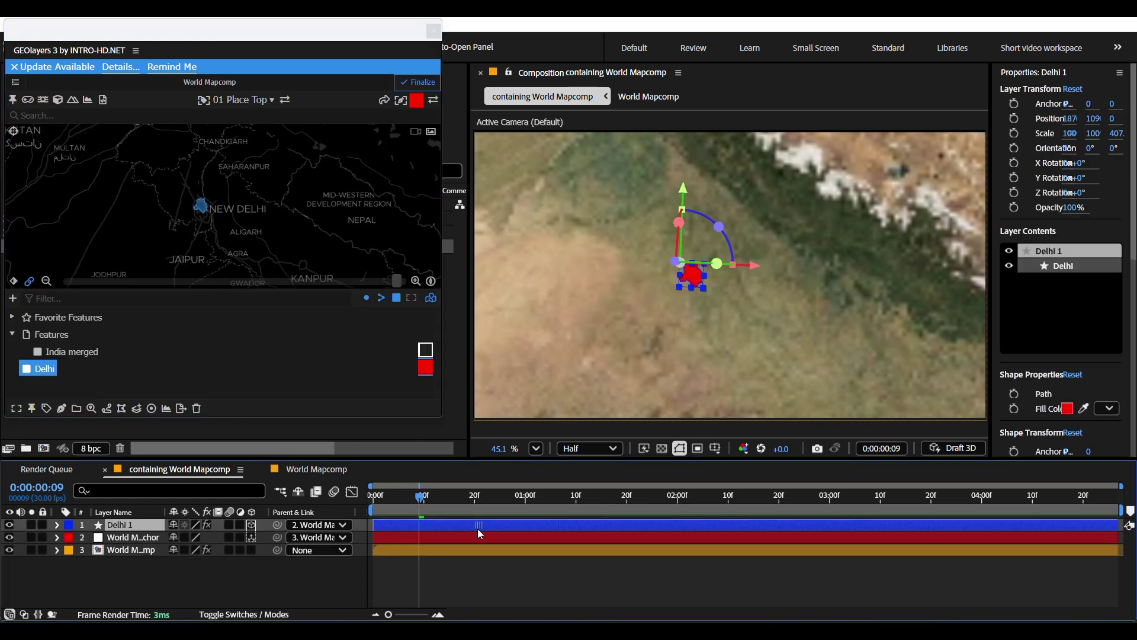
left_click(513, 581)
left_click(464, 527)
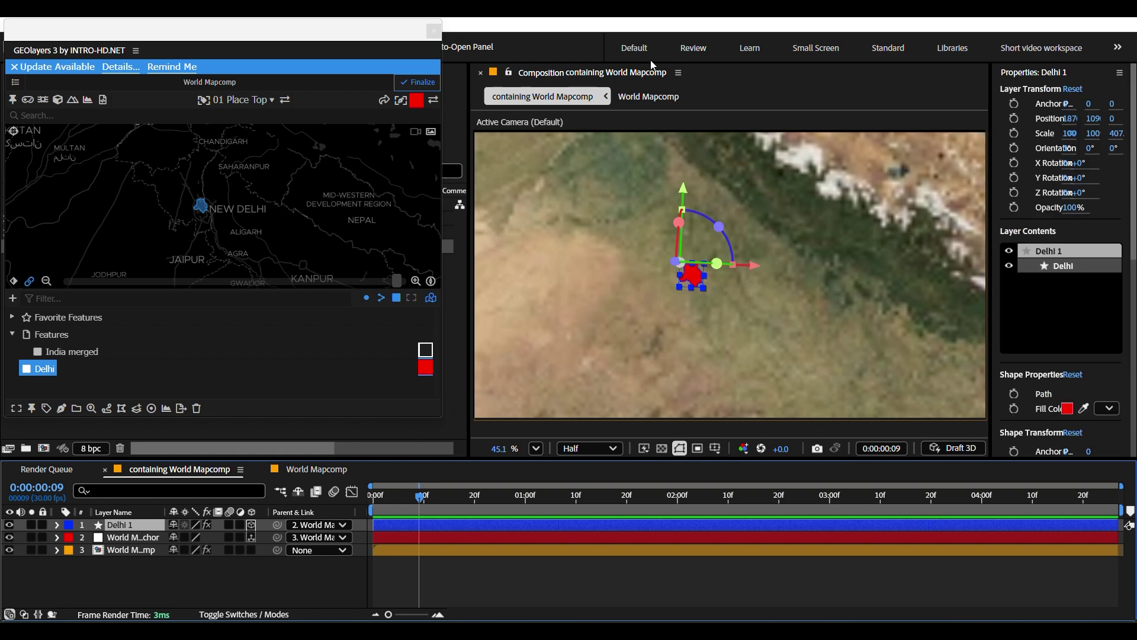
left_click(457, 575)
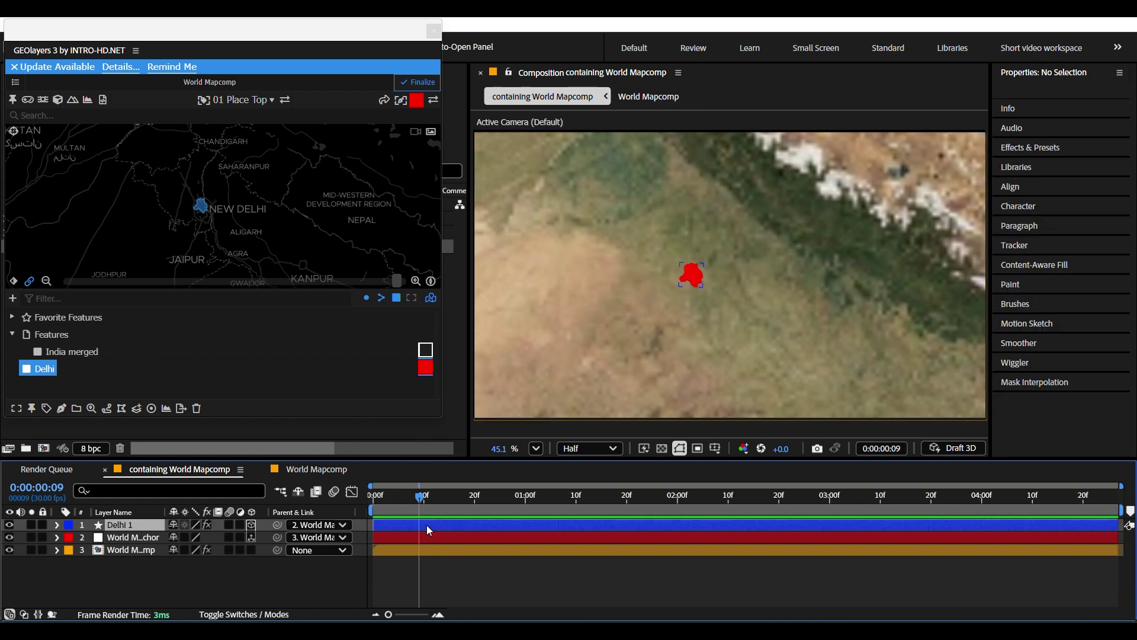
left_click(426, 525)
left_click(466, 594)
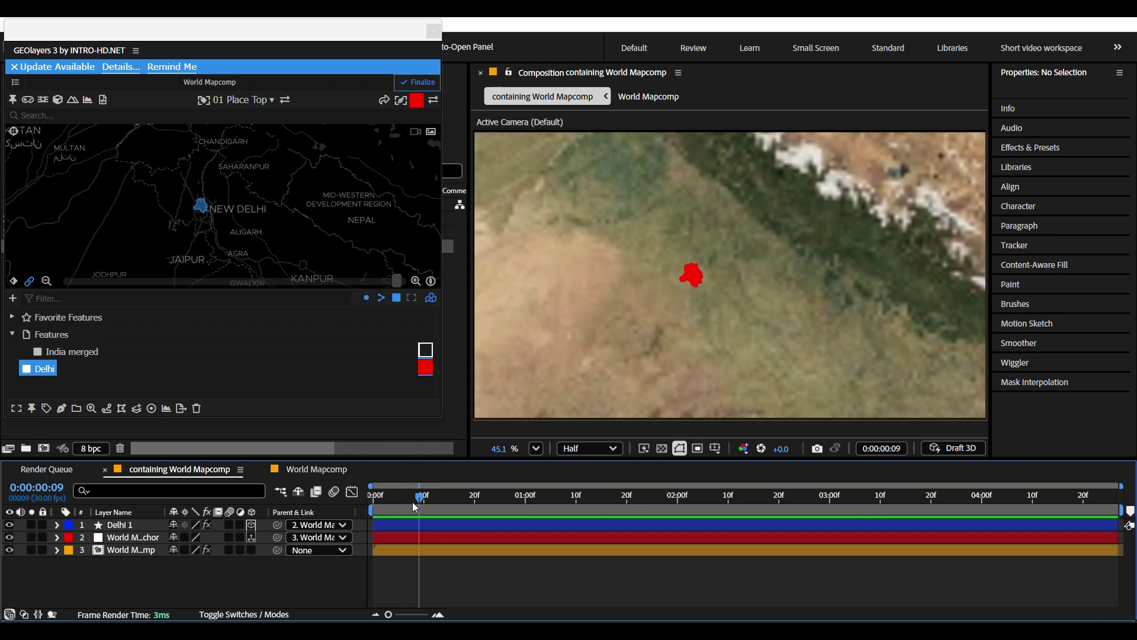
Return to the composition's first frame, add a label to the Delhi feature and dismiss the label hint
left_click_drag(412, 502, 375, 506)
right_click(89, 369)
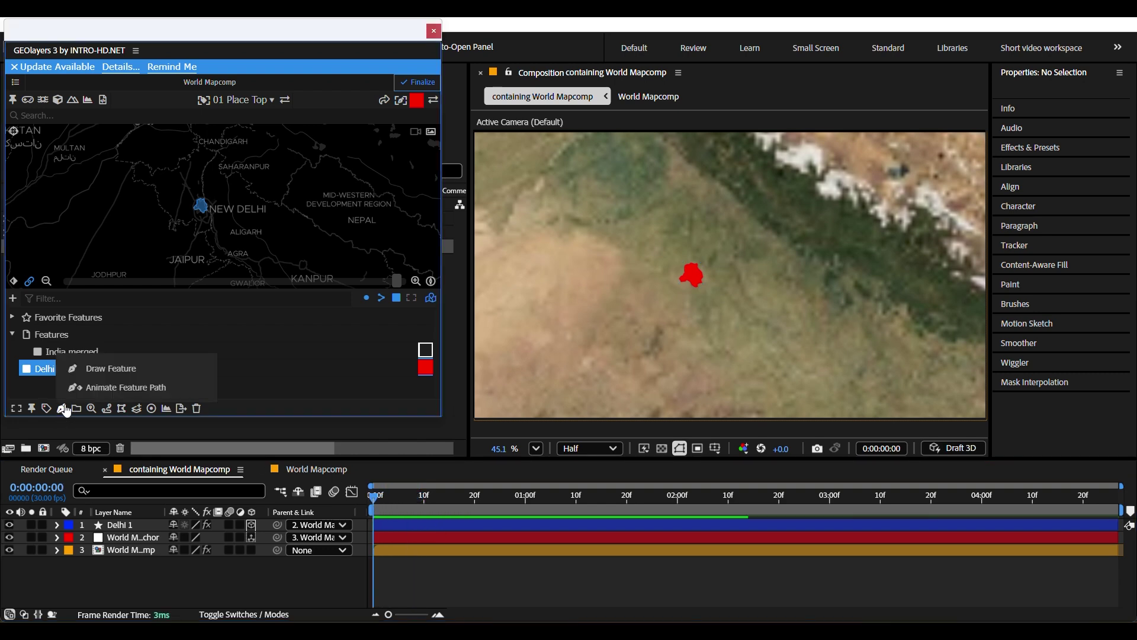
left_click(55, 379)
left_click(427, 370)
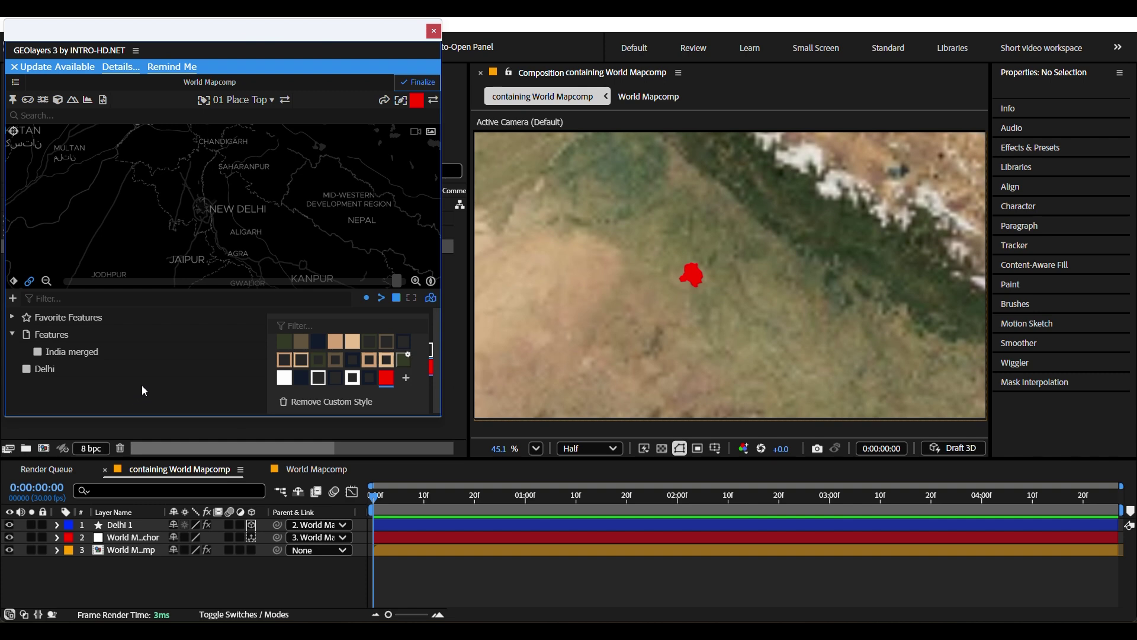
left_click(101, 380)
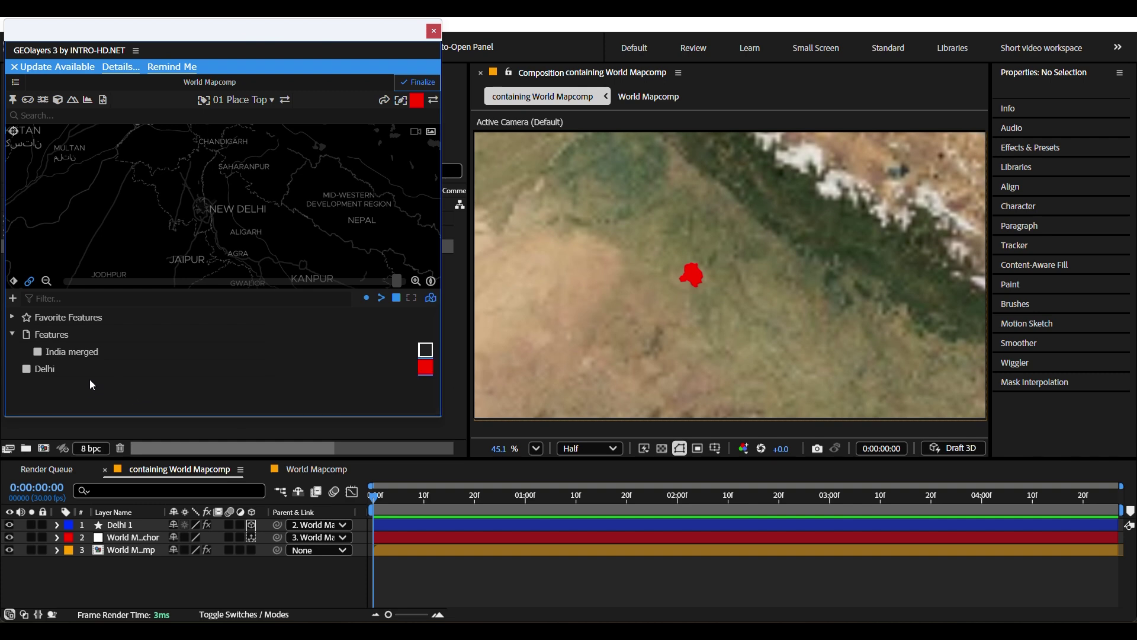
left_click(44, 375)
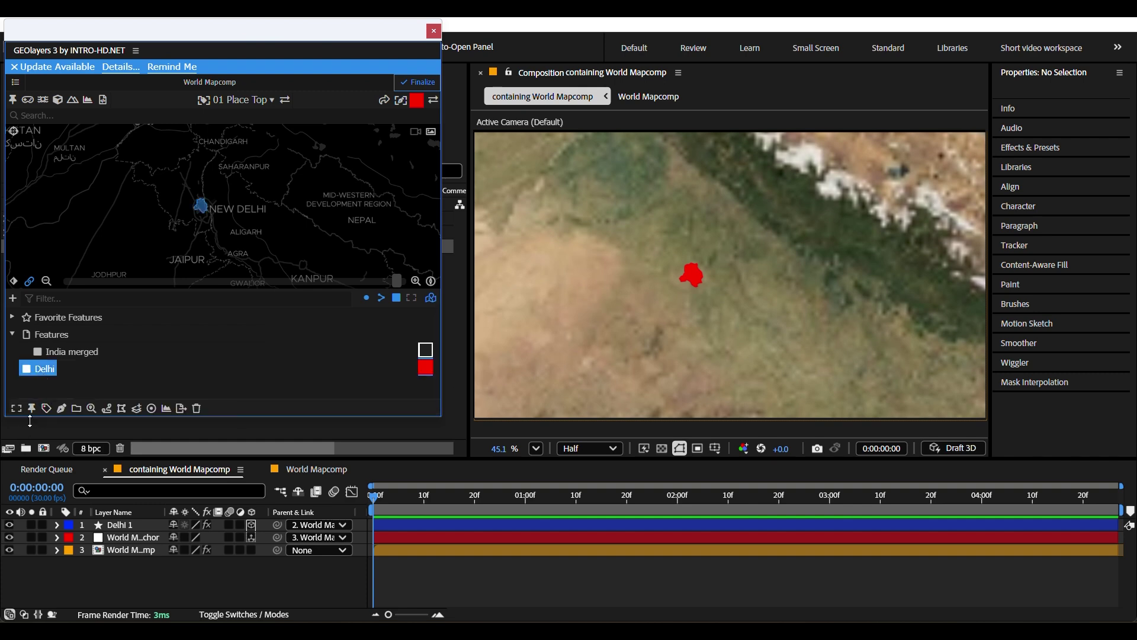
left_click(47, 409)
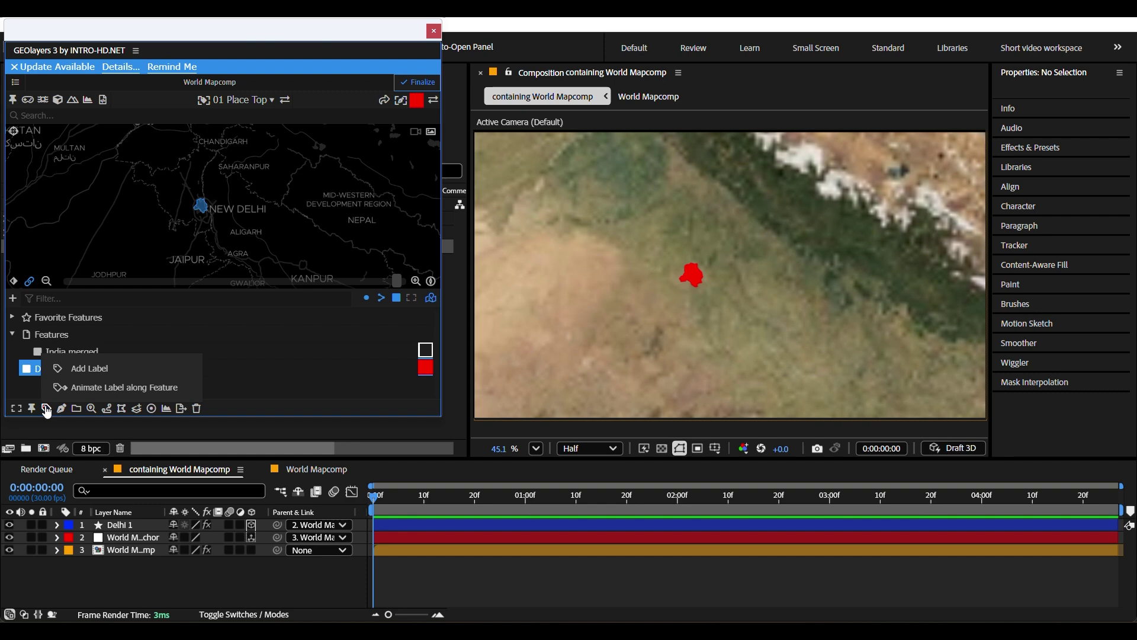
left_click(89, 368)
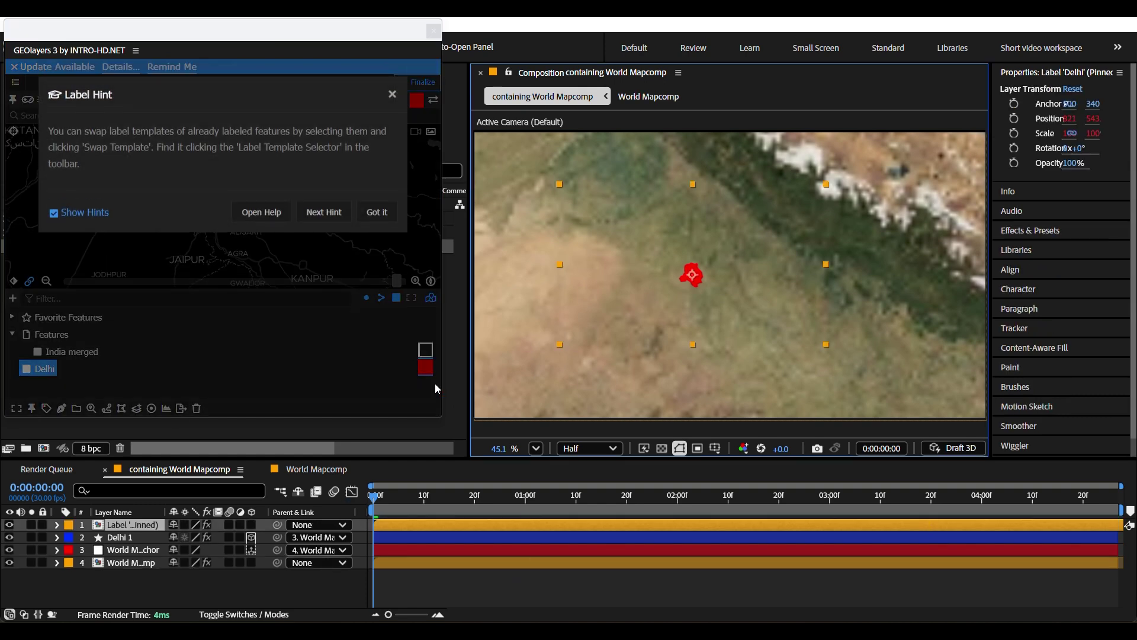
left_click(377, 212)
left_click(491, 594)
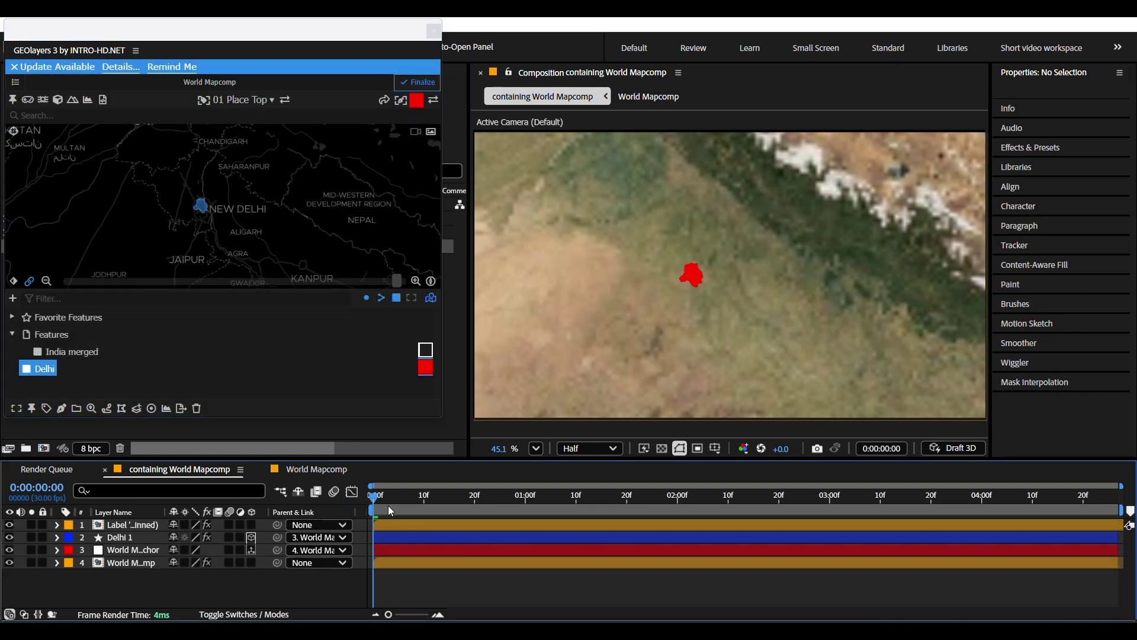
Scrub through the opening of the composition to examine how the Delhi label animates in over the red shape
left_click_drag(388, 506, 474, 513)
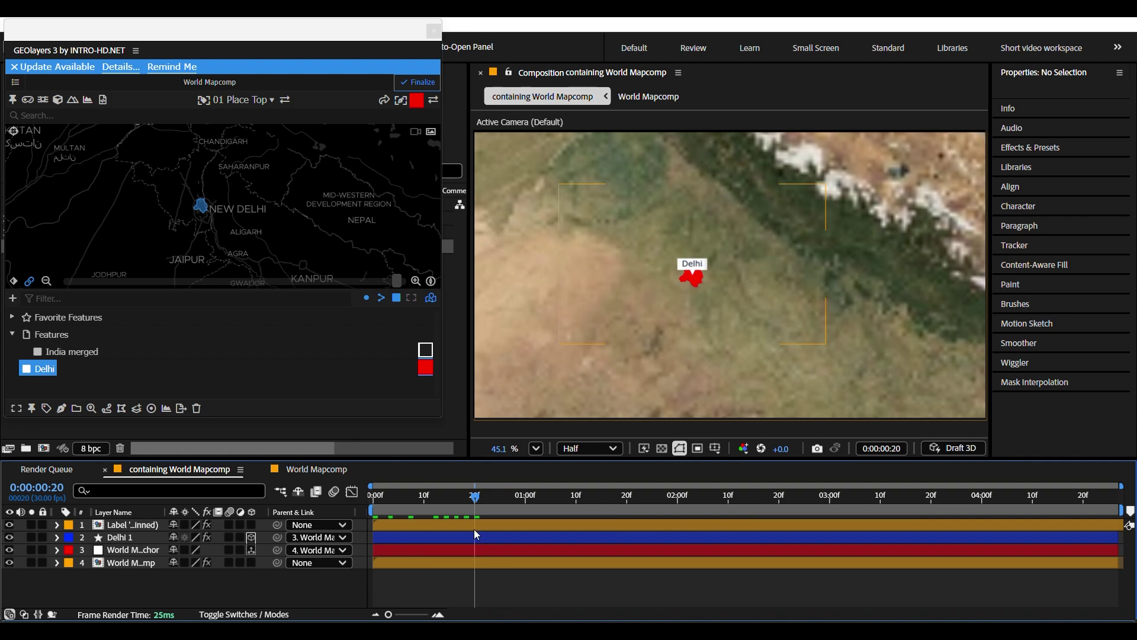
left_click(472, 524)
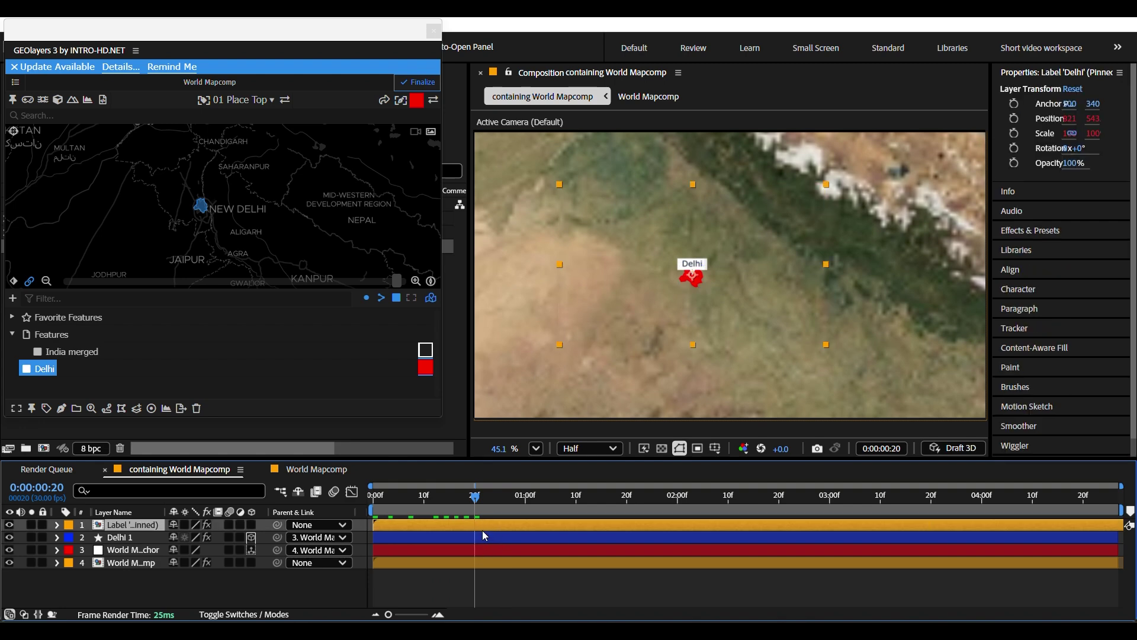
left_click(441, 502)
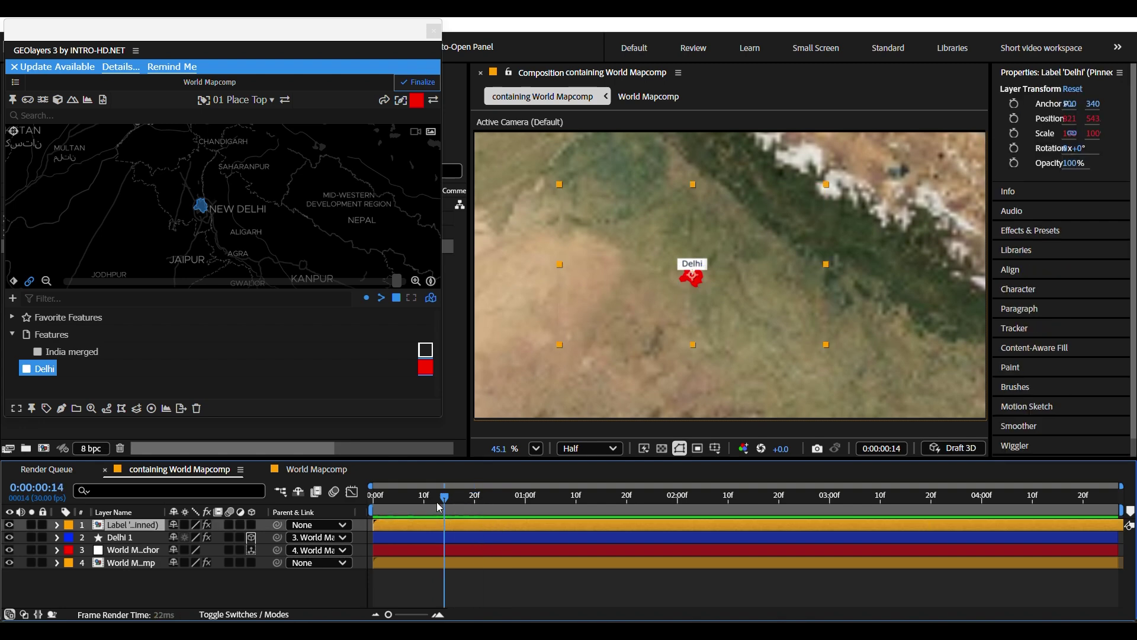
mouse_move(436, 503)
left_mouse_down()
mouse_move(363, 504)
mouse_move(606, 517)
mouse_move(342, 514)
mouse_move(641, 505)
mouse_move(448, 503)
left_mouse_up()
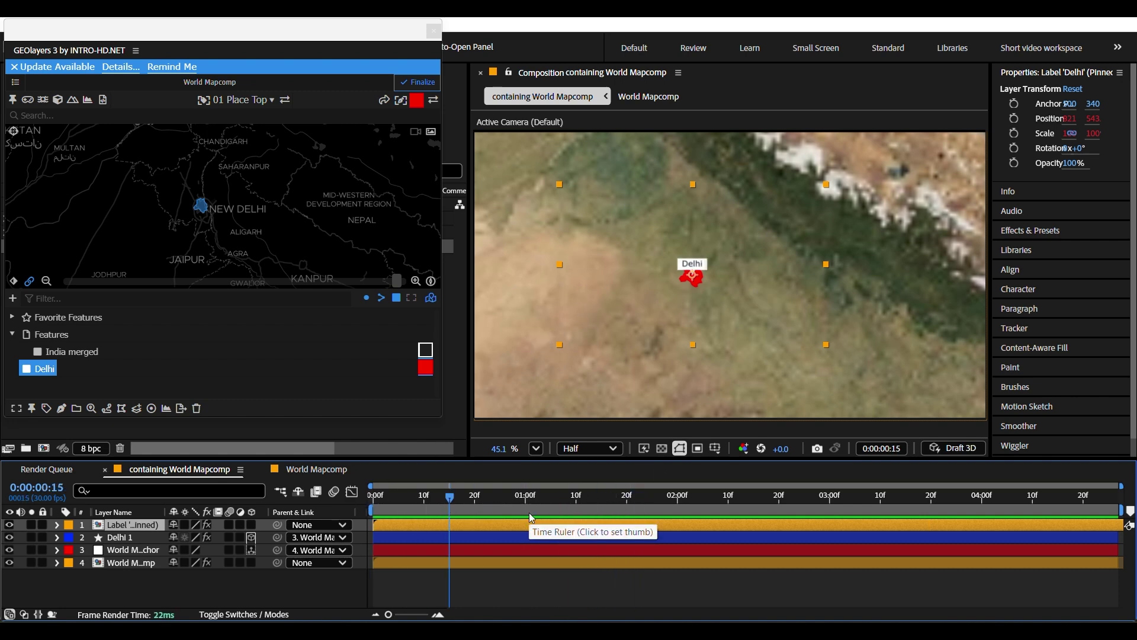
left_click(529, 589)
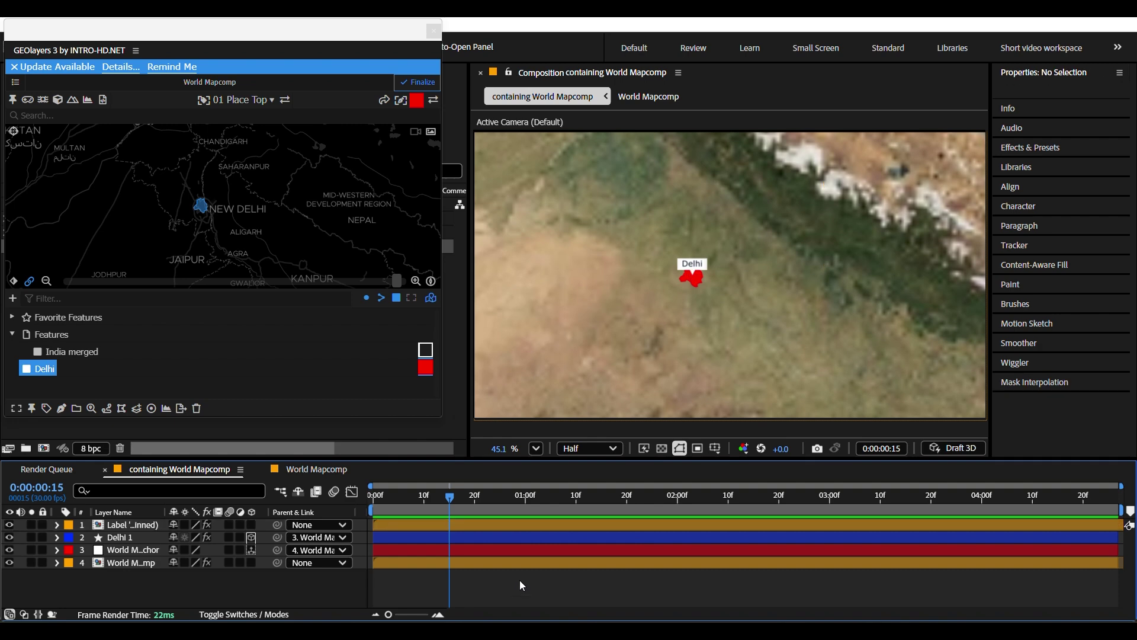
left_click(474, 529)
left_click(525, 599)
left_click(474, 528)
left_click(497, 599)
key("Home")
left_click_drag(449, 511, 560, 521)
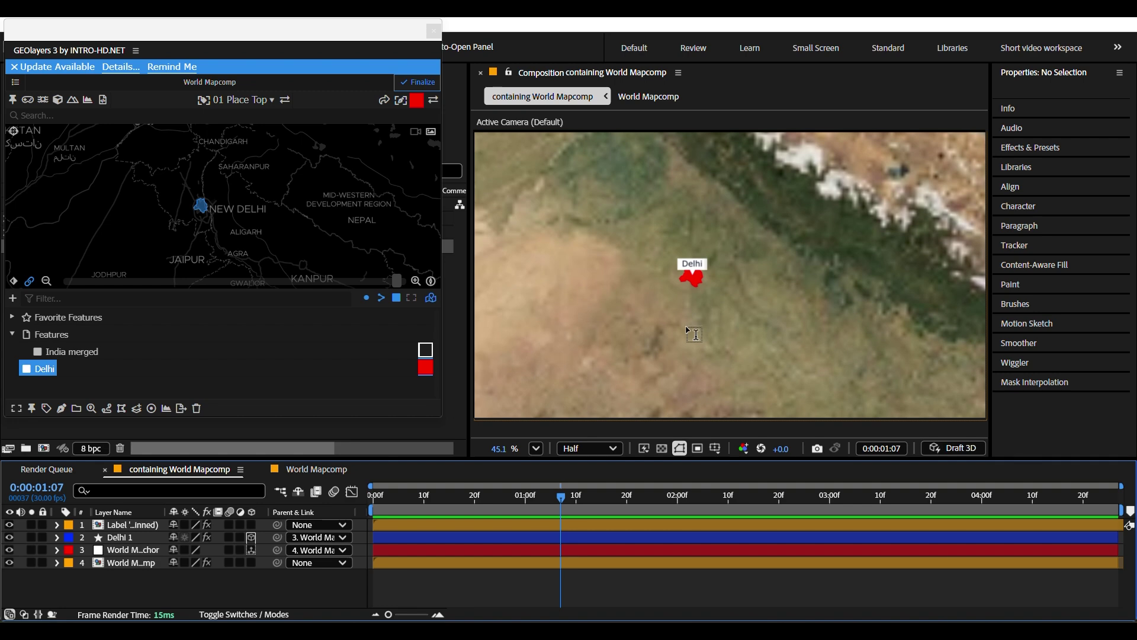
left_click(575, 525)
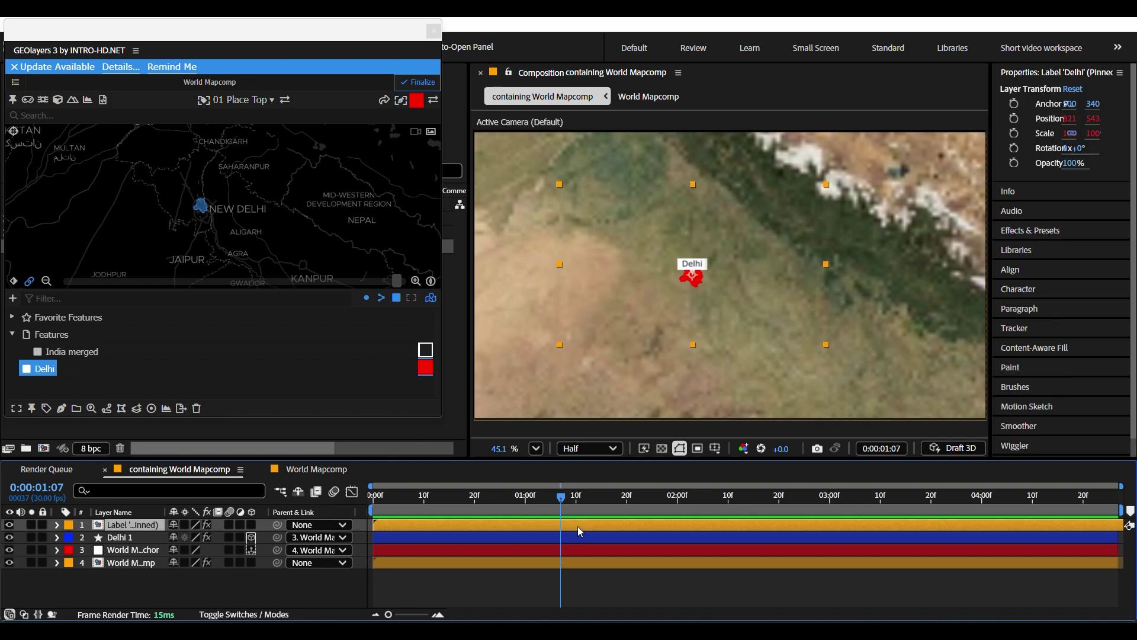
left_click(635, 595)
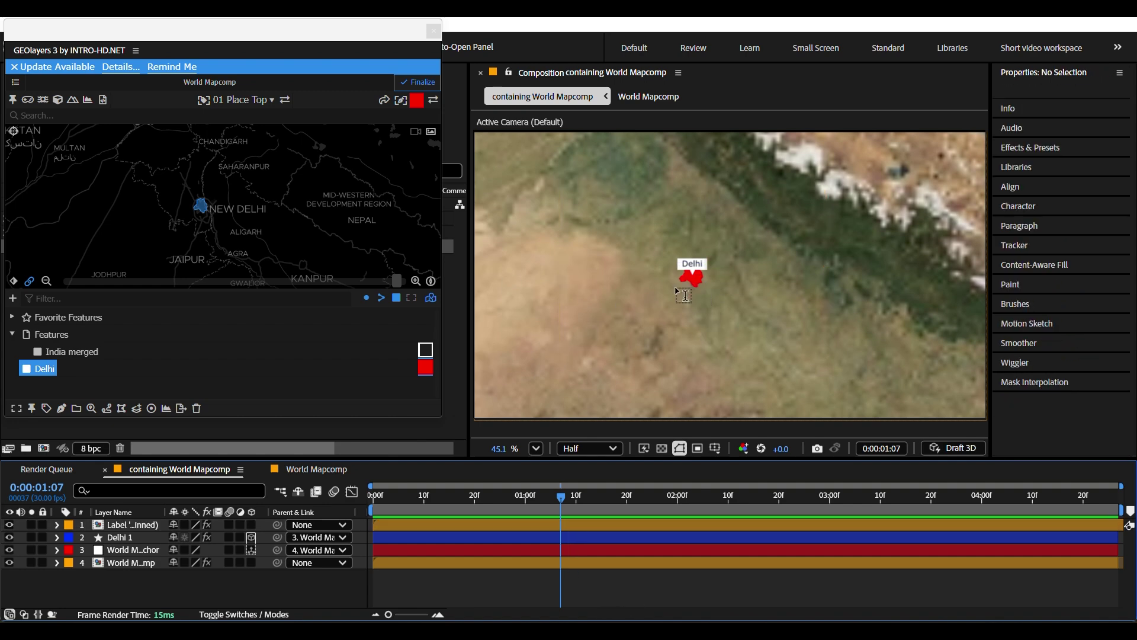
Zoom the map view in closer around Delhi so the composition frames the red shape and its label
scroll(187, 206, "up", 5)
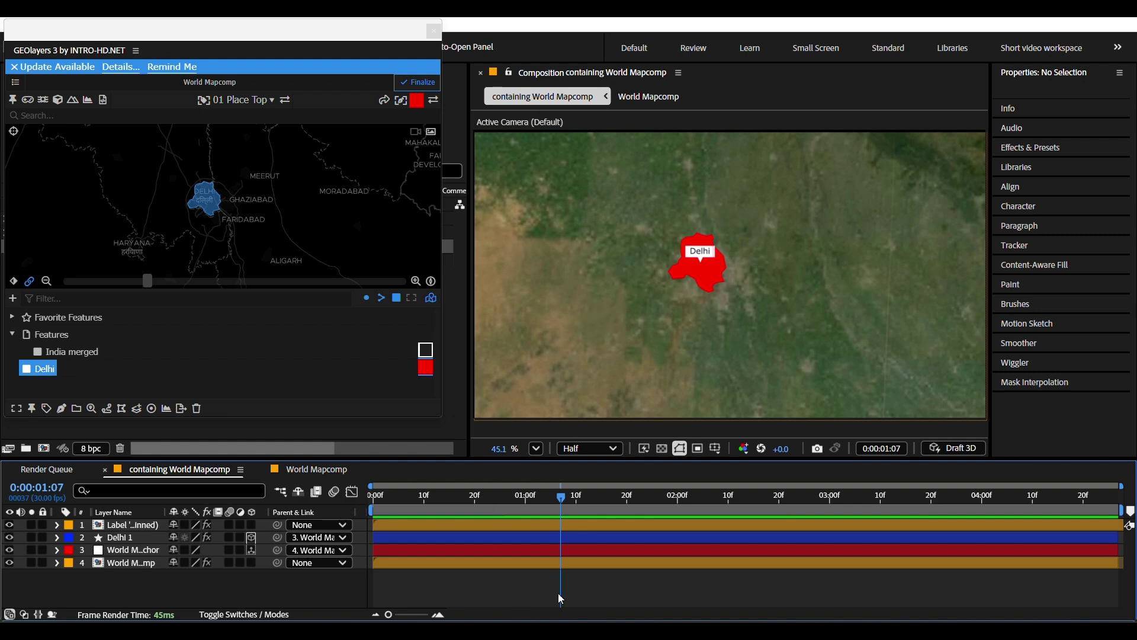
left_click(553, 525)
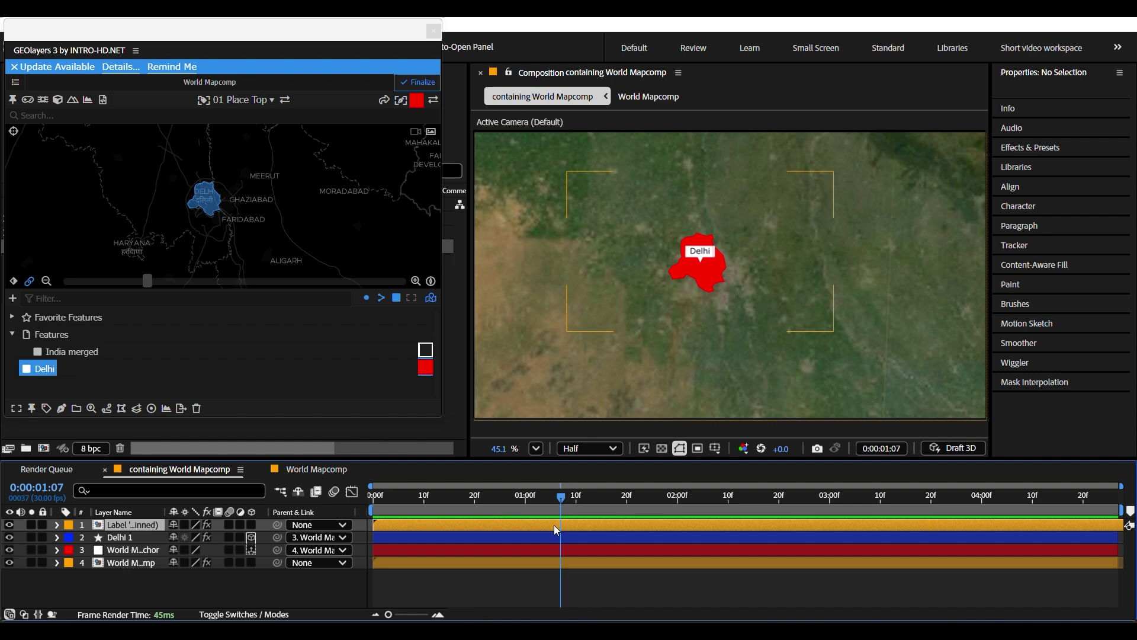
left_click(591, 596)
Try the Fill effect on the World Mapcomp layer and undo it
left_click(578, 566)
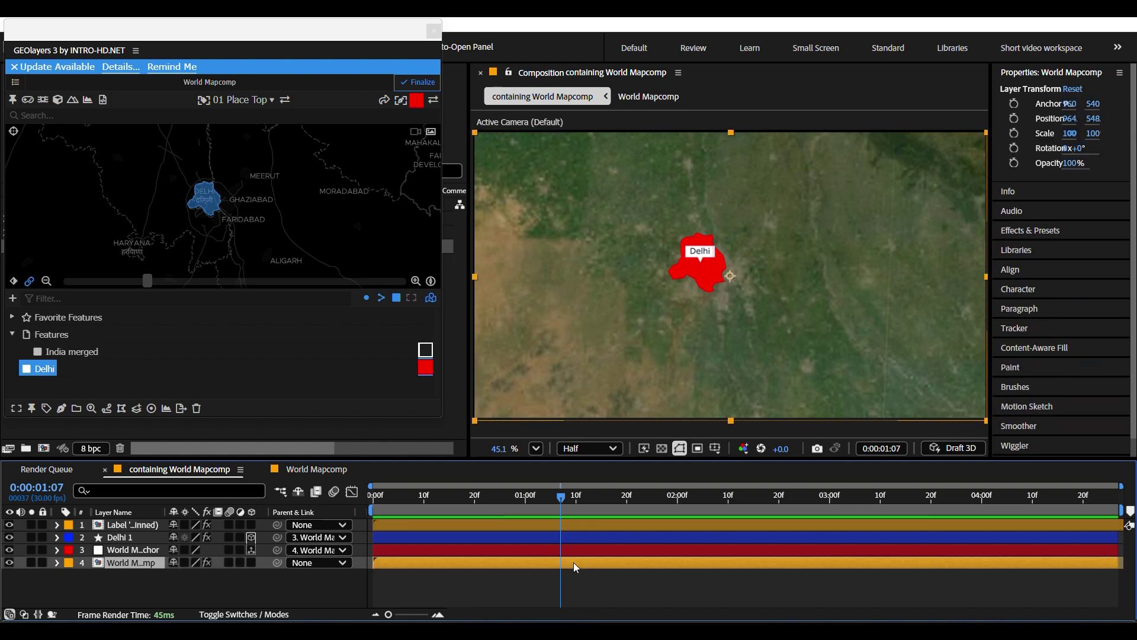
key("ctrl+space")
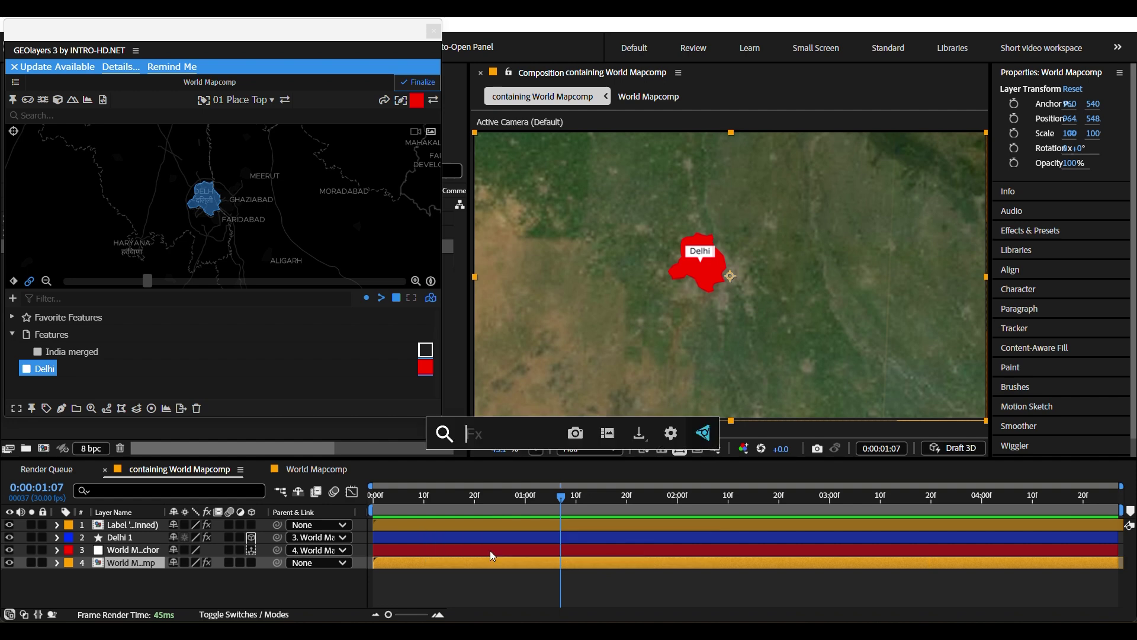
type("fil")
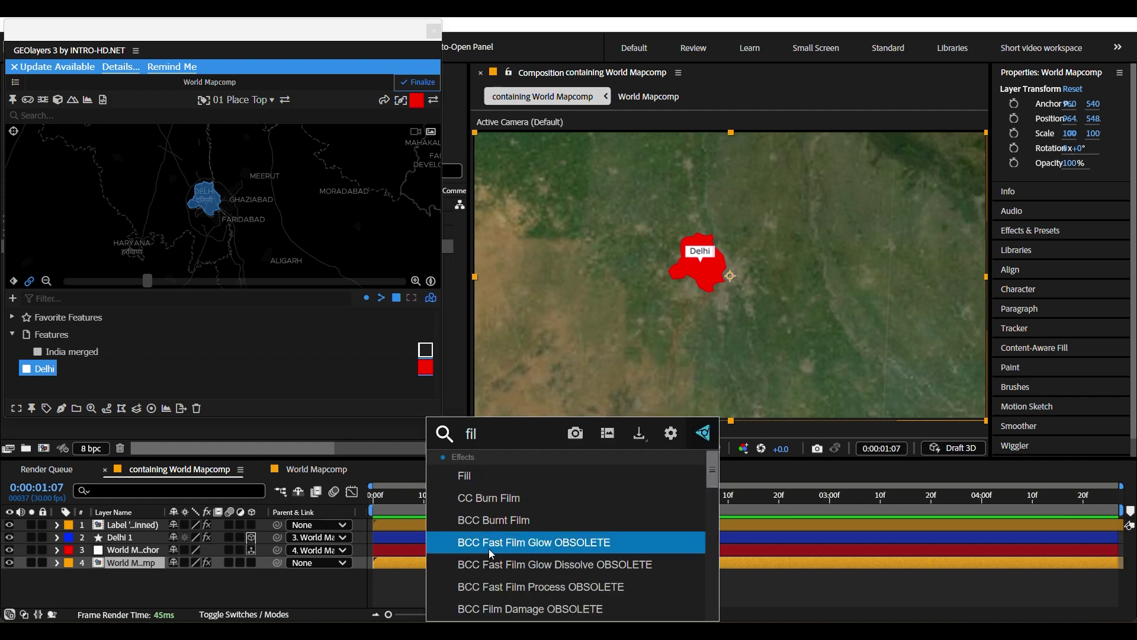
left_click(481, 483)
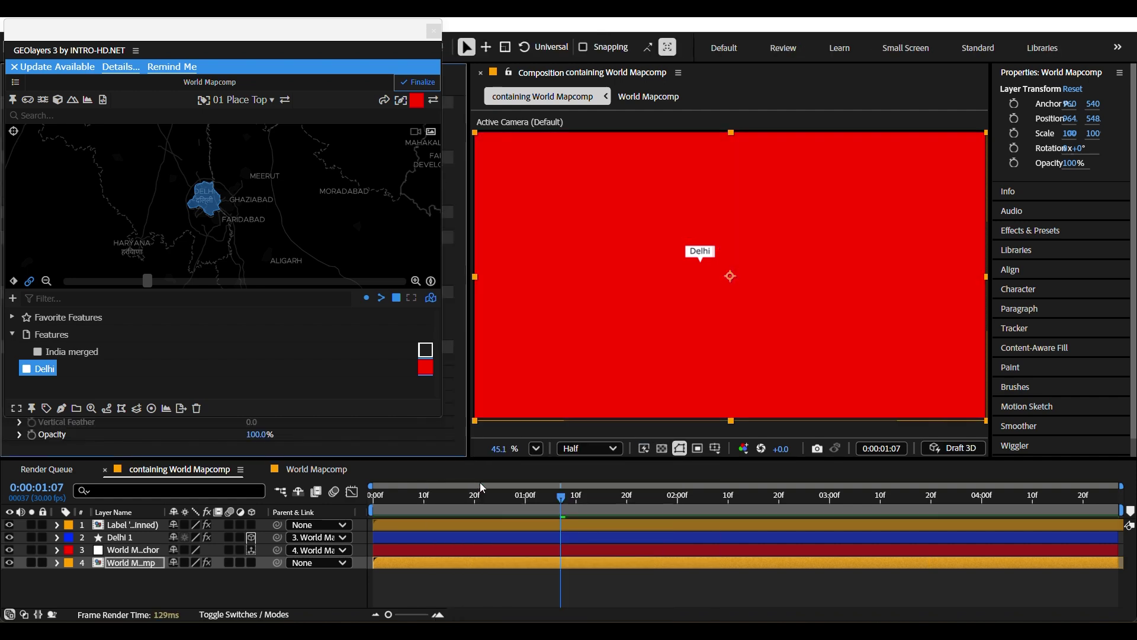
key("ctrl+z")
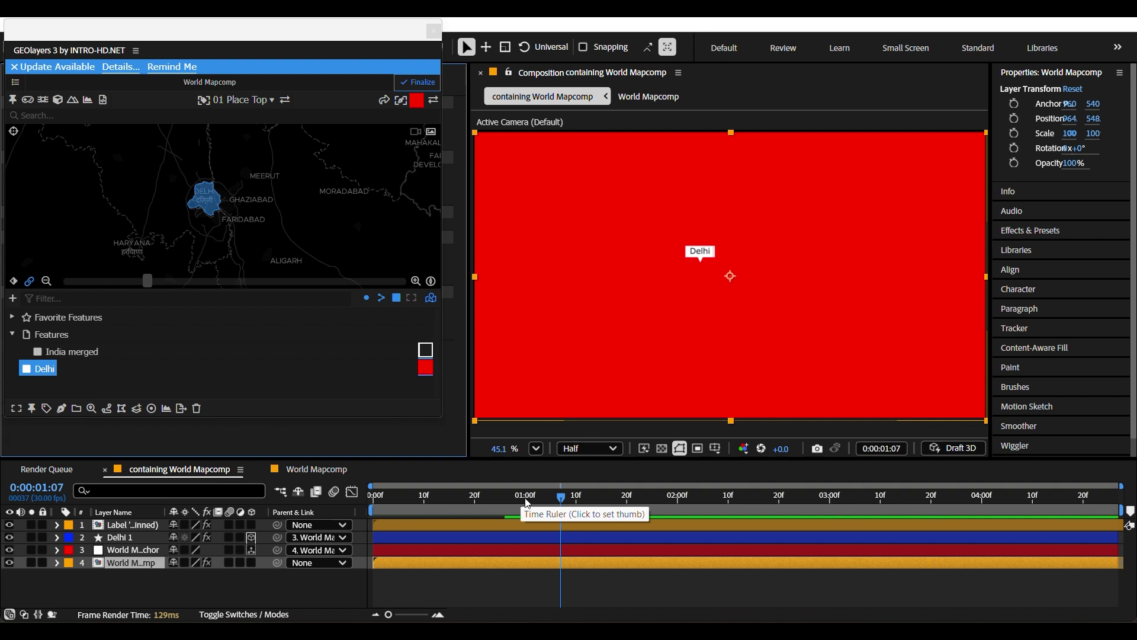
Apply the Hue/Saturation effect to the World Mapcomp layer
left_click(613, 582)
left_click(565, 557)
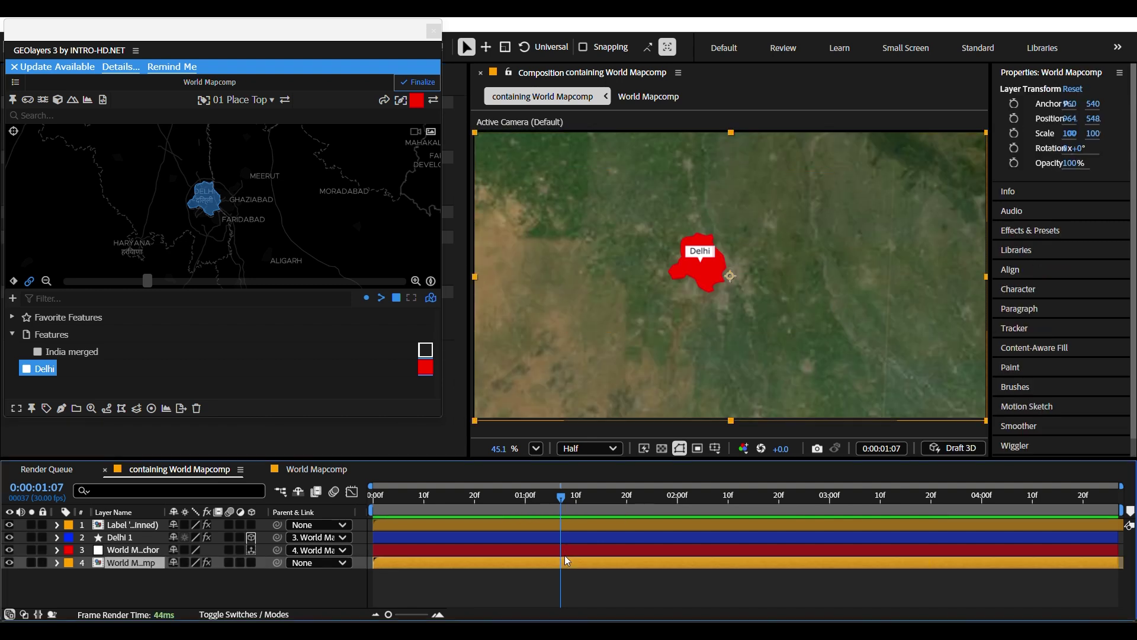
key("ctrl+space")
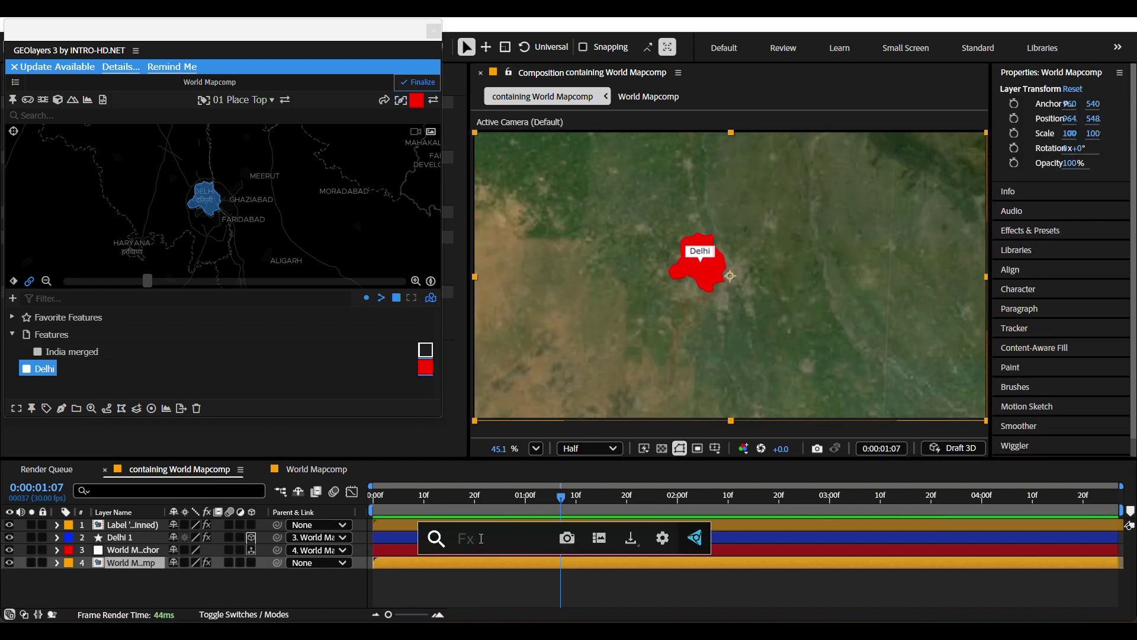
type("he")
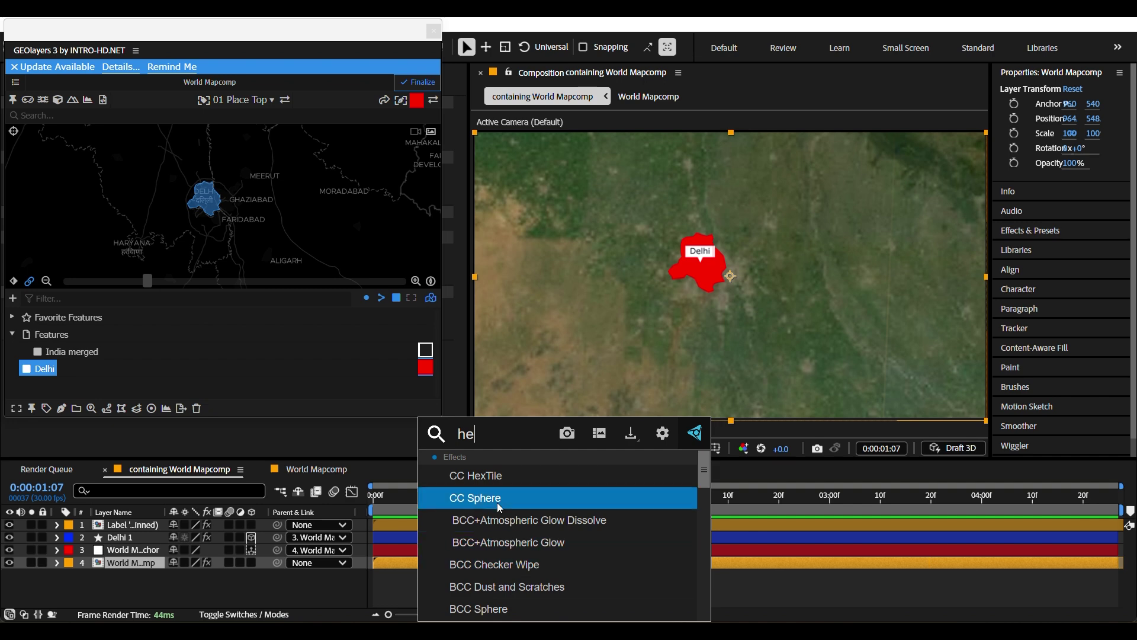
key("BackSpace")
key("BackSpace")
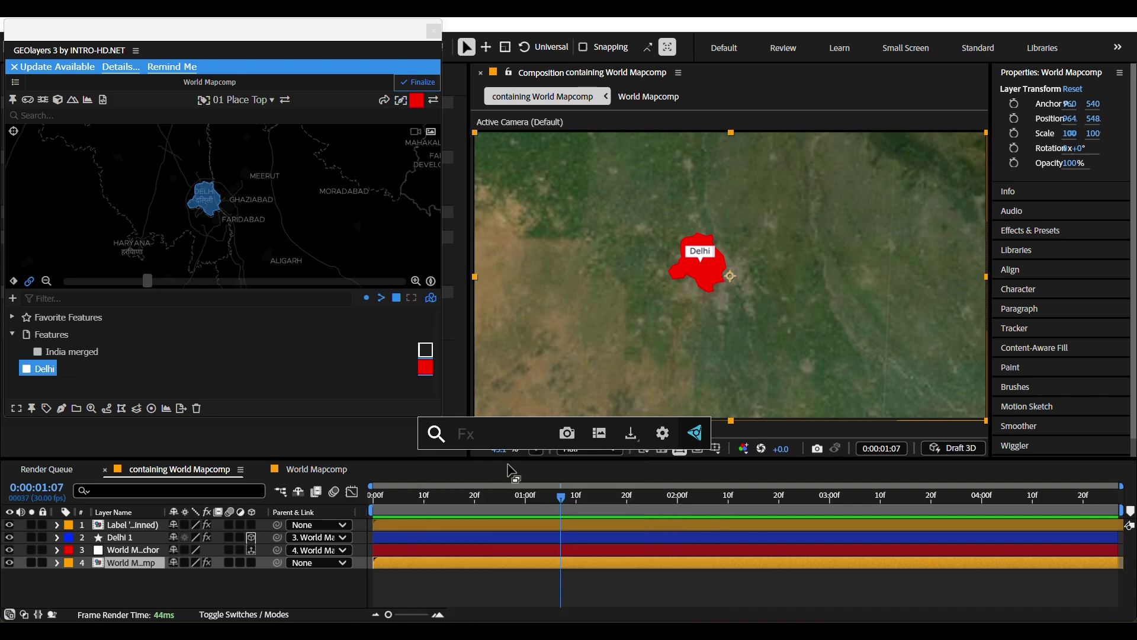
type("sat")
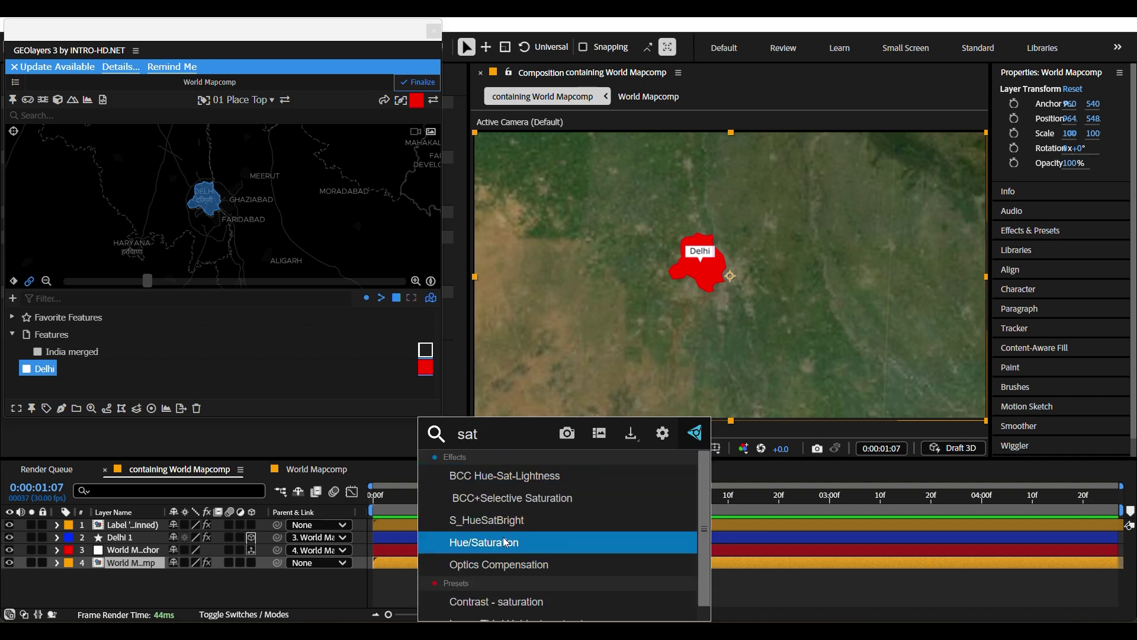
left_click(471, 543)
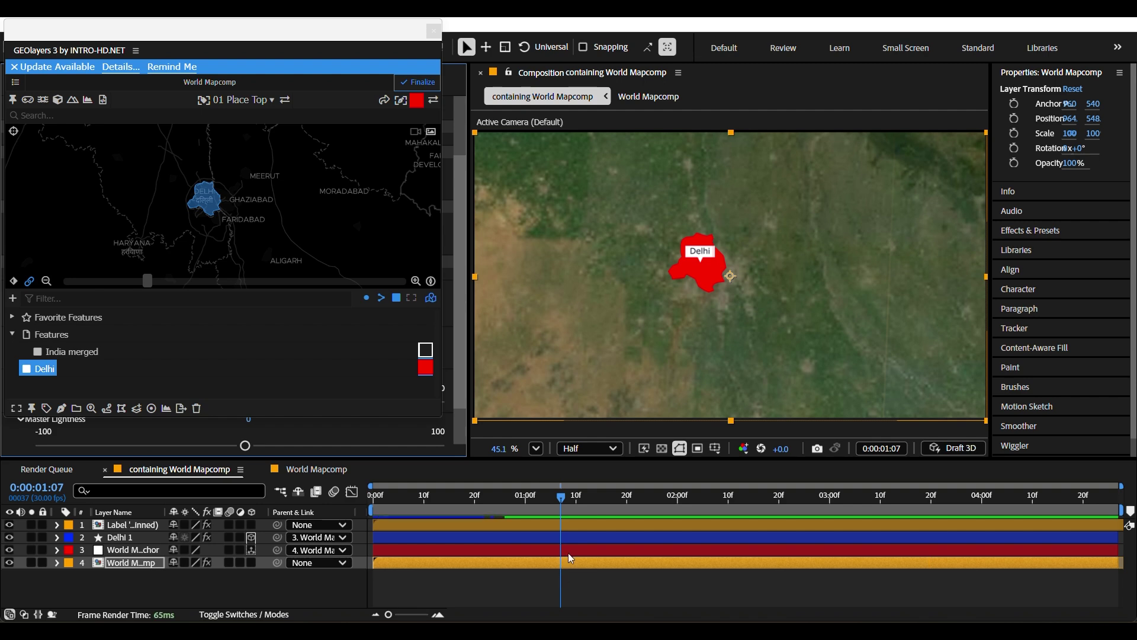
left_click(574, 580)
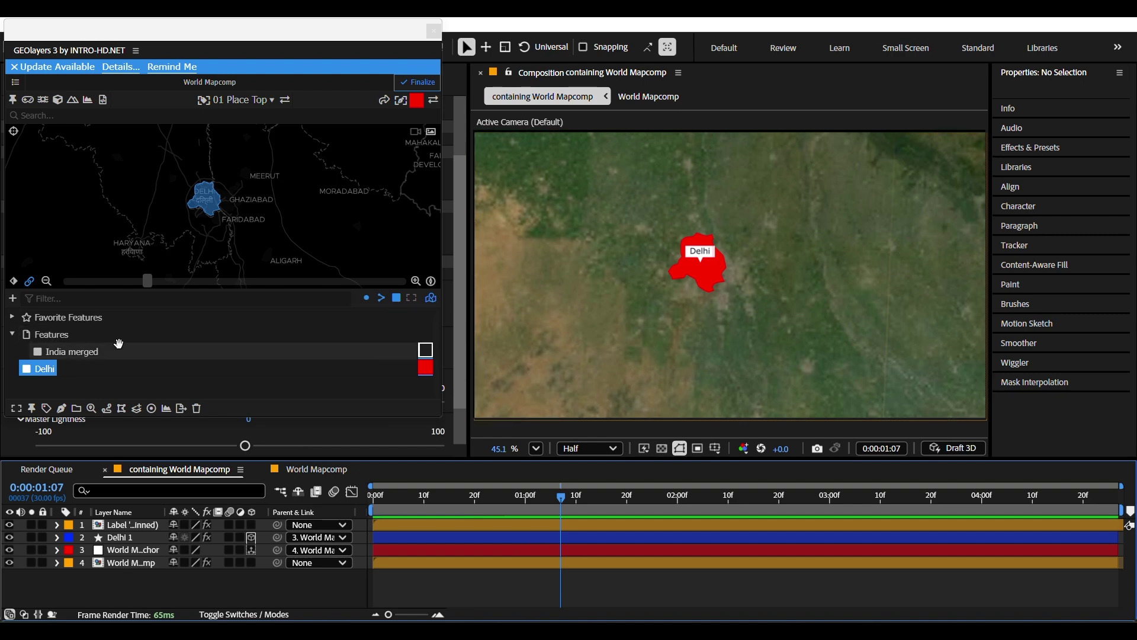
Move the GEOlayers window off the effect settings and set the map layer's Master Saturation to -100
left_click_drag(362, 34, 1, 419)
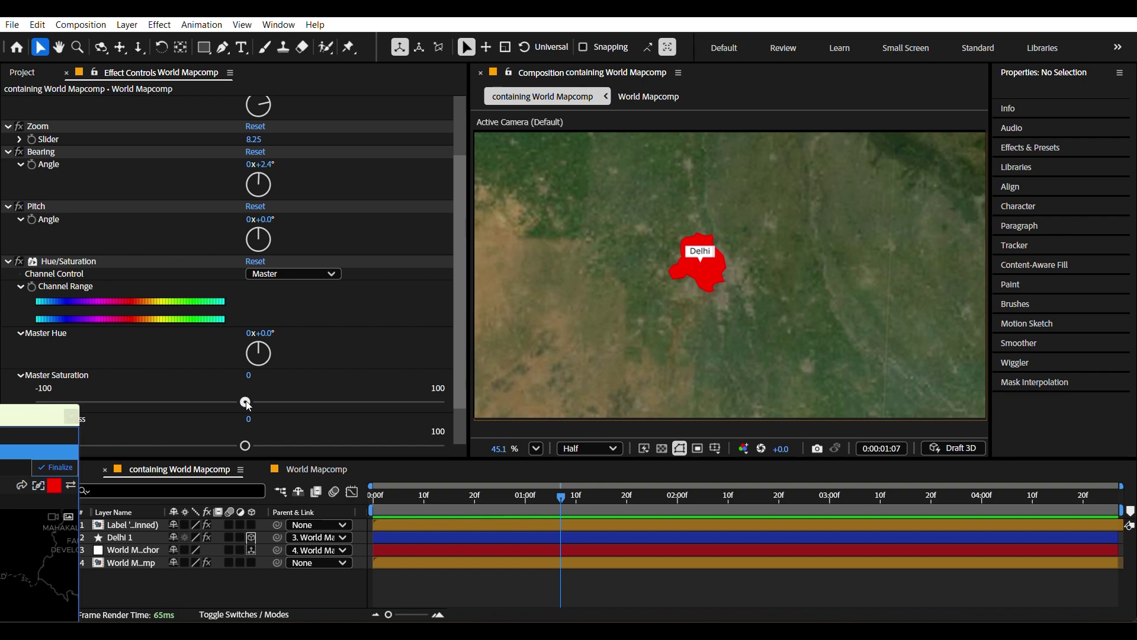
left_click_drag(245, 401, 38, 410)
scroll(137, 323, "down", 2)
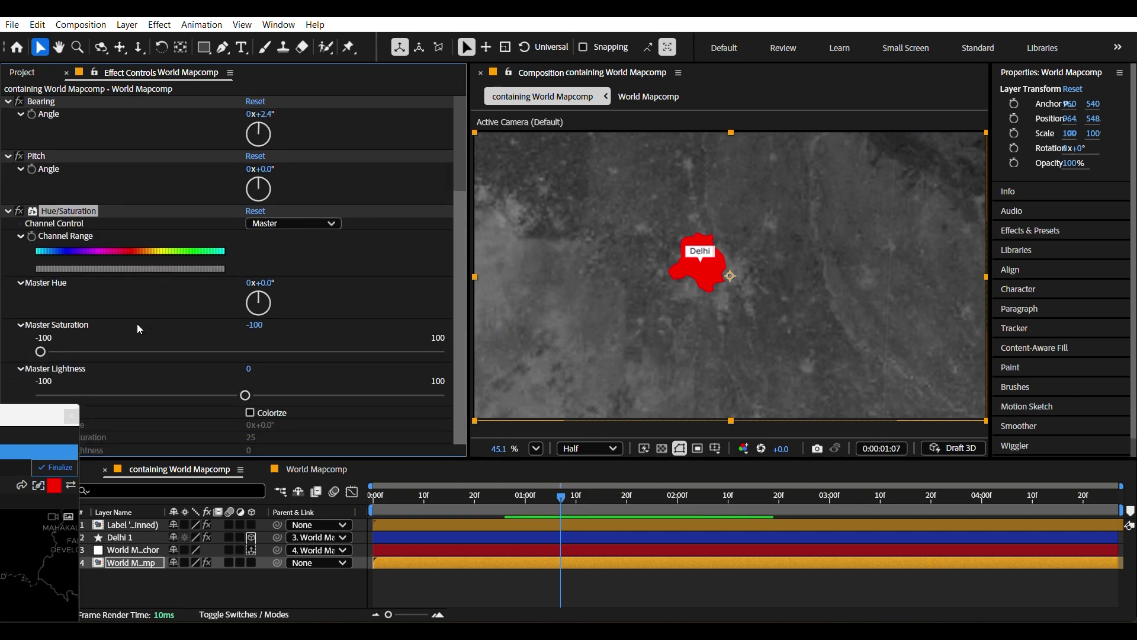
mouse_move(245, 395)
left_mouse_down()
mouse_move(162, 401)
mouse_move(474, 405)
mouse_move(40, 403)
mouse_move(261, 402)
mouse_move(243, 404)
left_mouse_up()
mouse_move(41, 351)
left_mouse_down()
mouse_move(183, 351)
mouse_move(40, 351)
left_mouse_up()
left_click(787, 244)
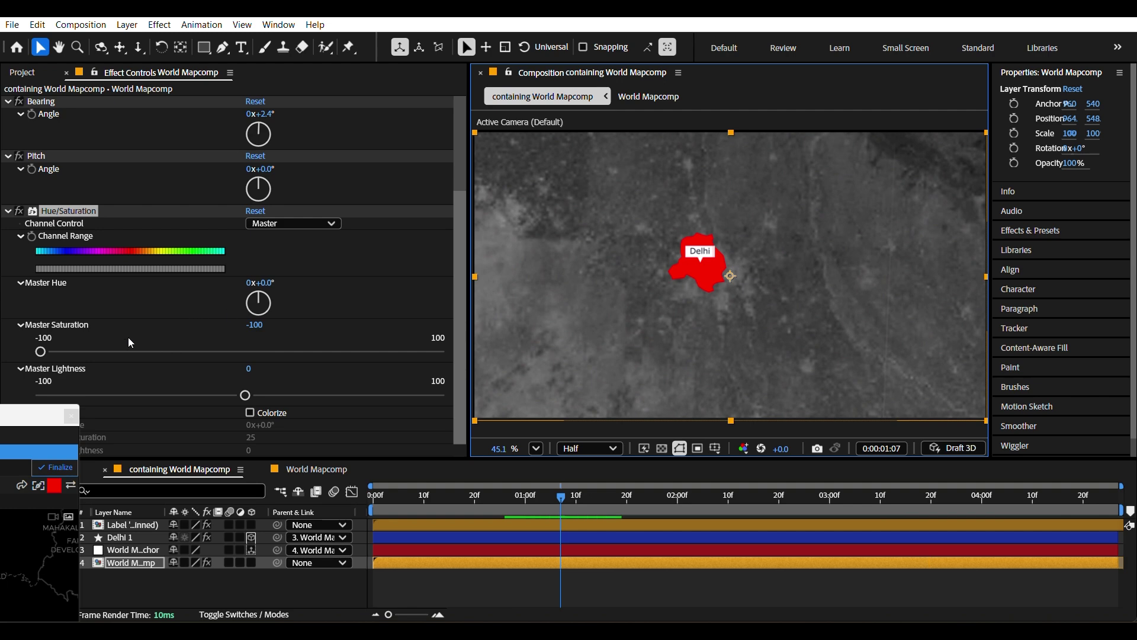
Try deleting the Latitude effect from the World Mapcomp layer and undo the deletion
left_click_drag(24, 417, 127, 402)
scroll(70, 133, "up", 3)
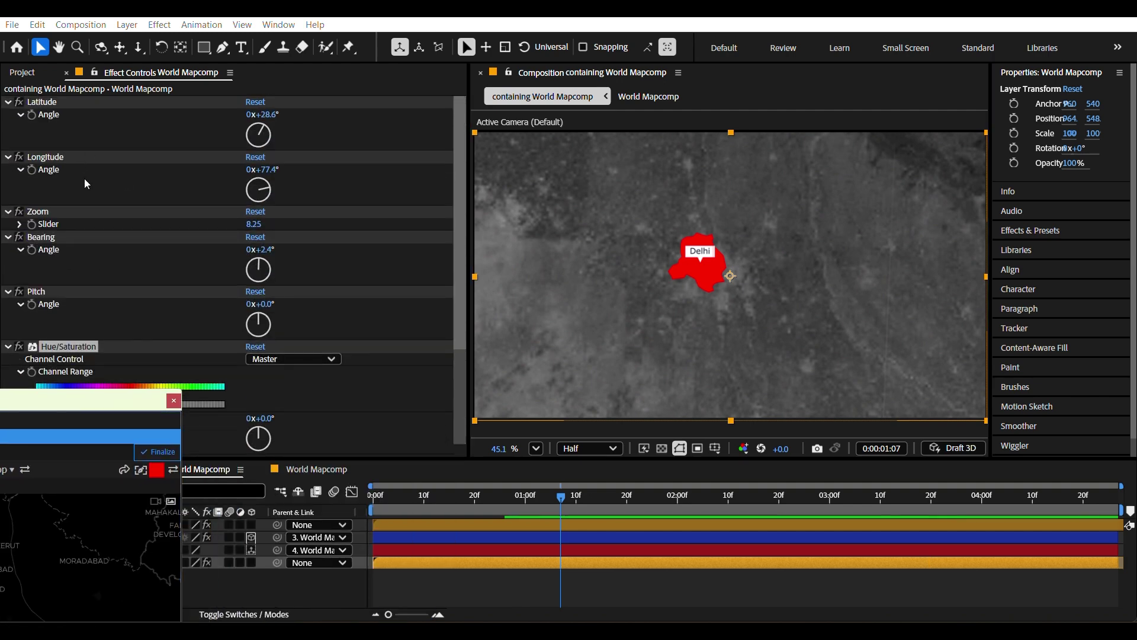
scroll(87, 194, "down", 3)
scroll(189, 210, "up", 3)
left_click(48, 102)
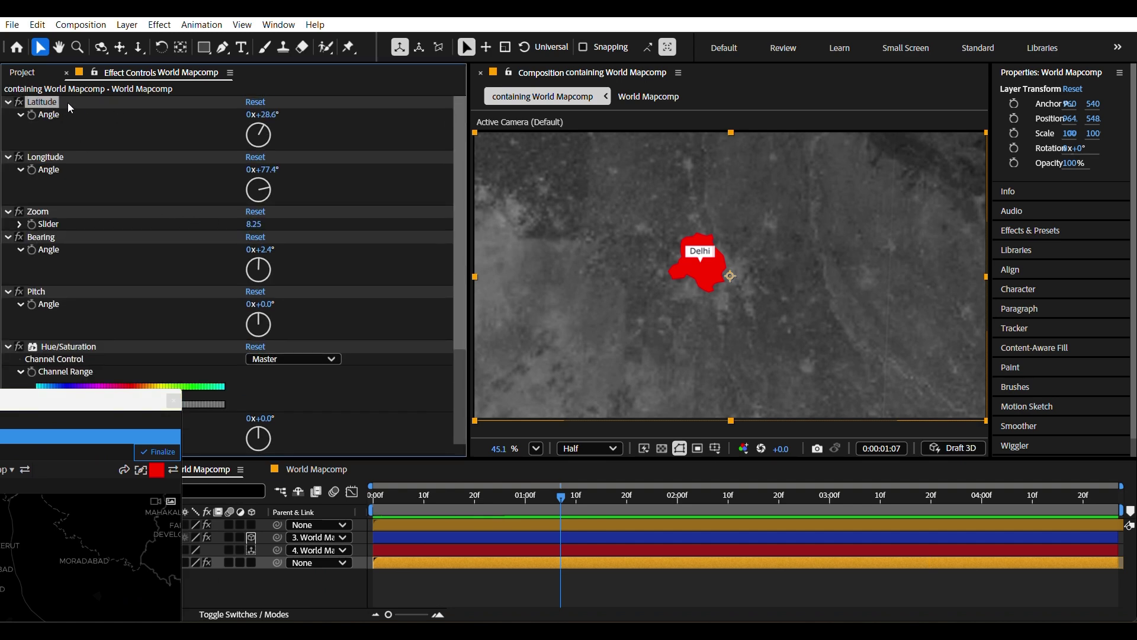
key("Delete")
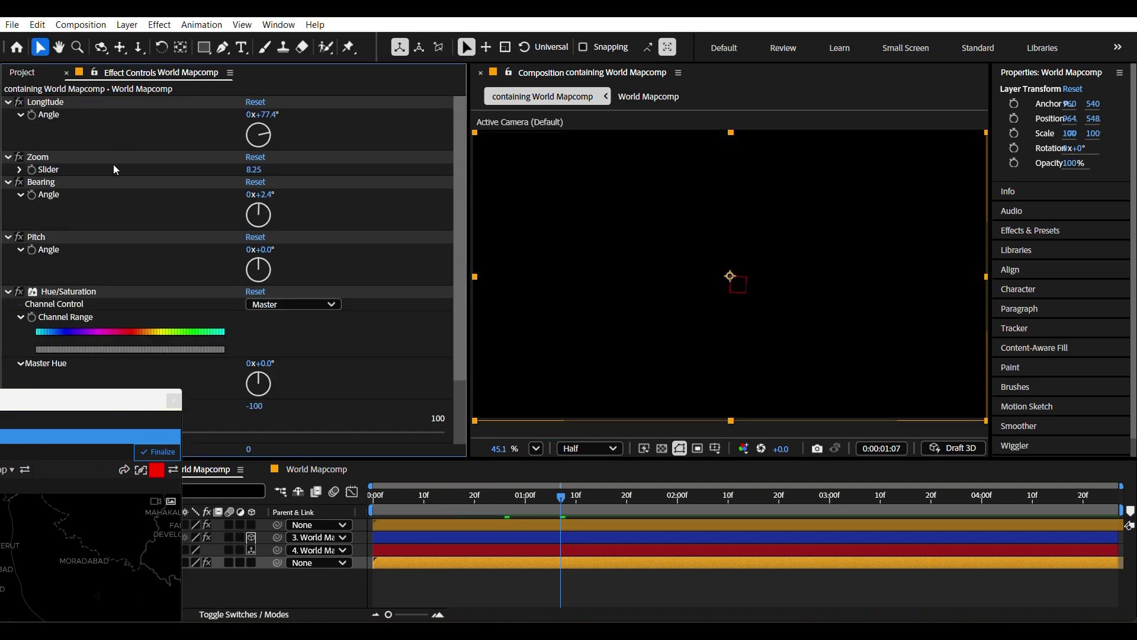
left_click(656, 600)
left_click(555, 564)
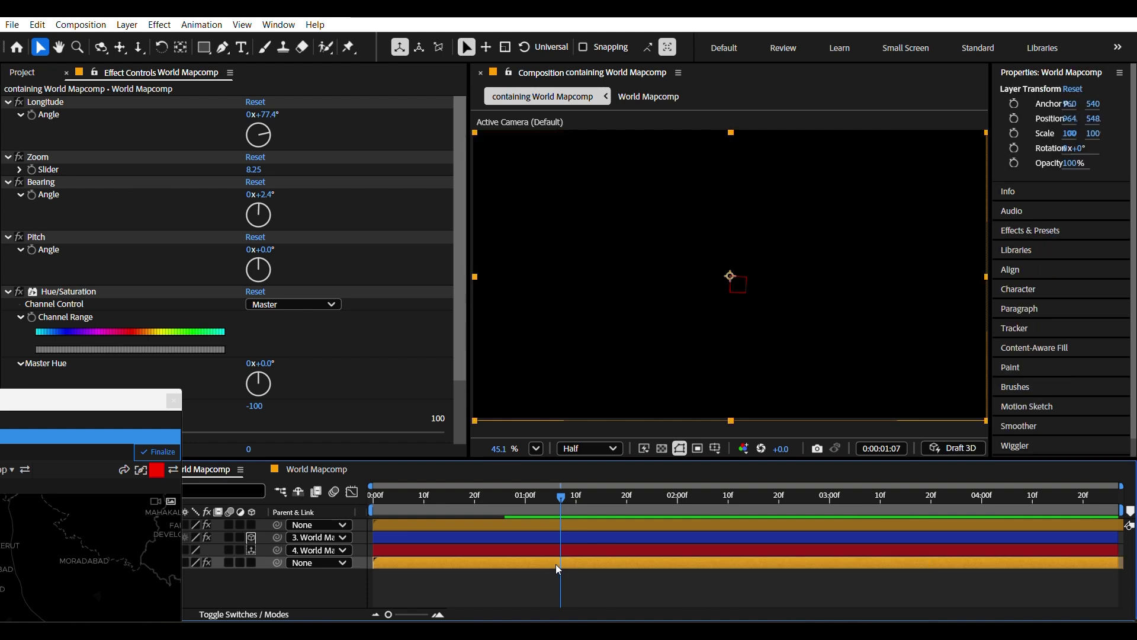
key("ctrl+z")
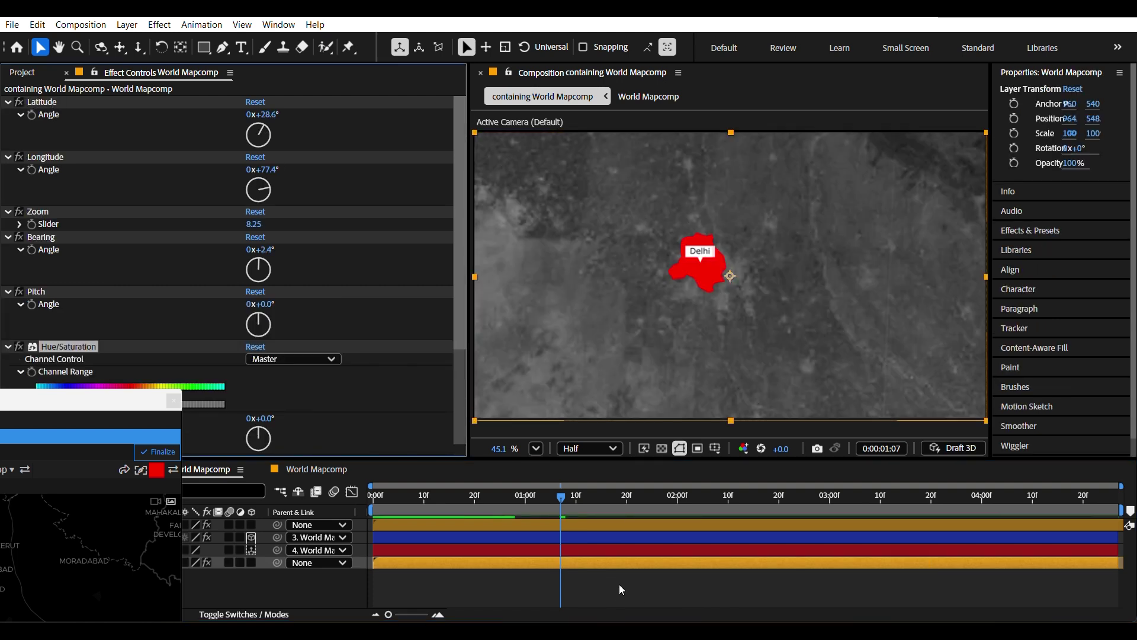
Try removing the Hue/Saturation effect from the World Mapcomp layer, then undo back to its unadjusted settings
key("Delete")
left_click(620, 585)
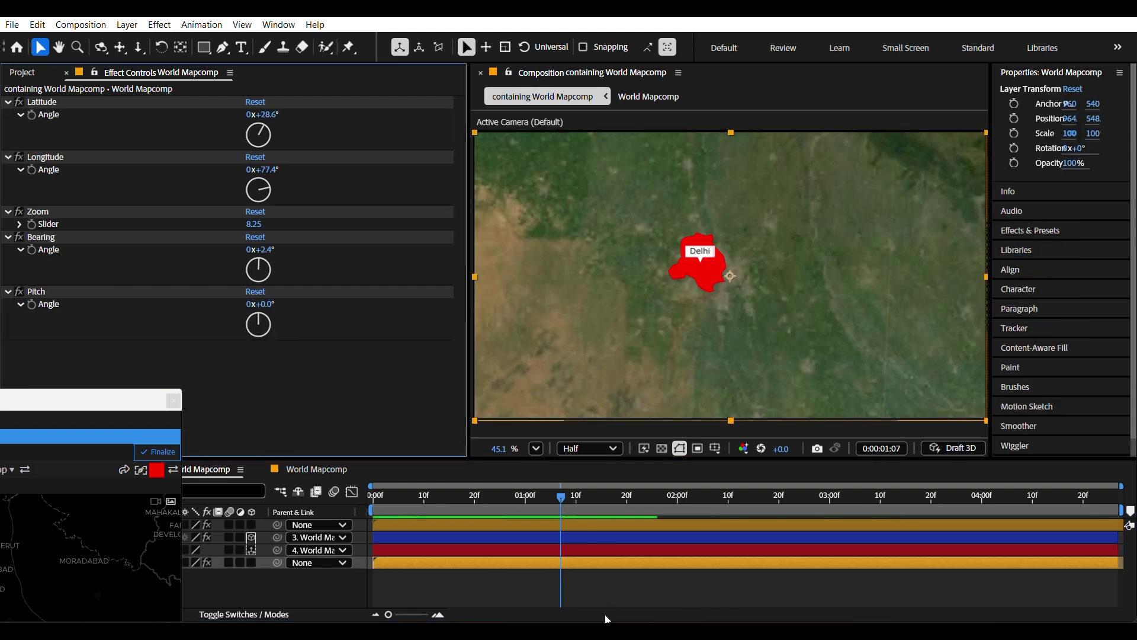
key("alt+KP_Enter")
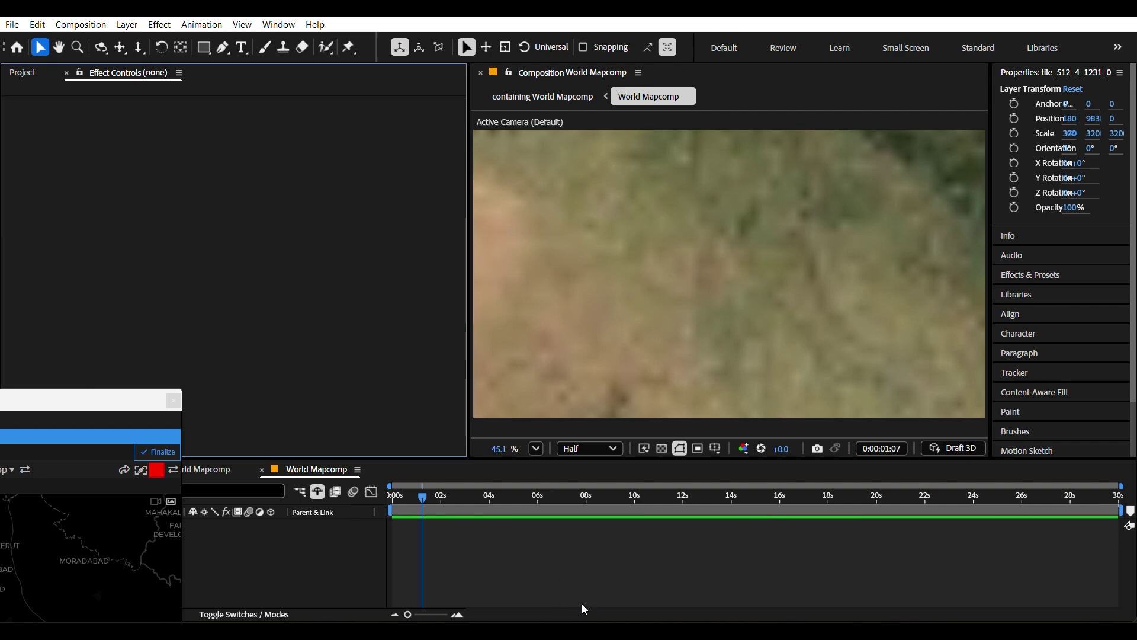
key("shift+Escape")
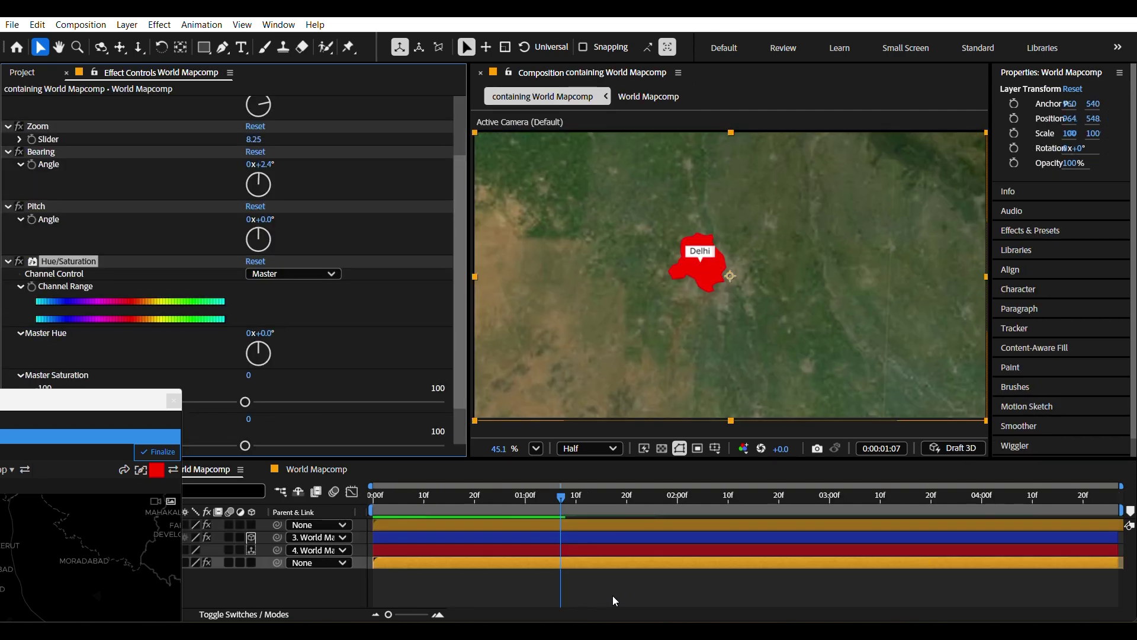
left_click(612, 601)
Bring the GEOlayers window back into full view and delete the Delhi label layer from the composition
left_click(22, 73)
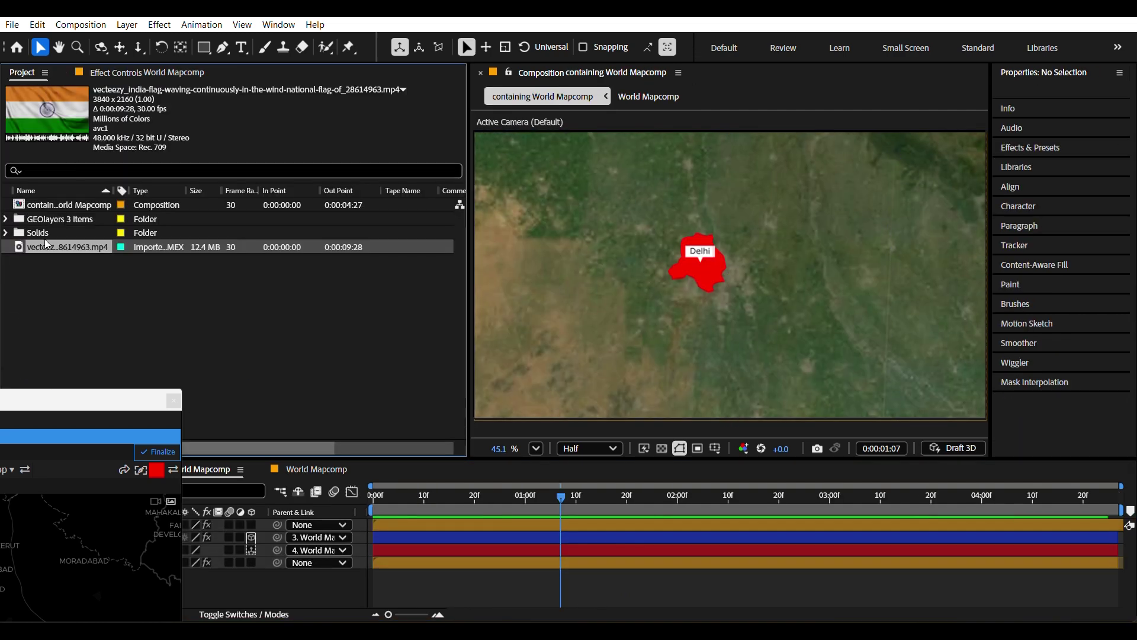
left_click_drag(80, 398, 353, 28)
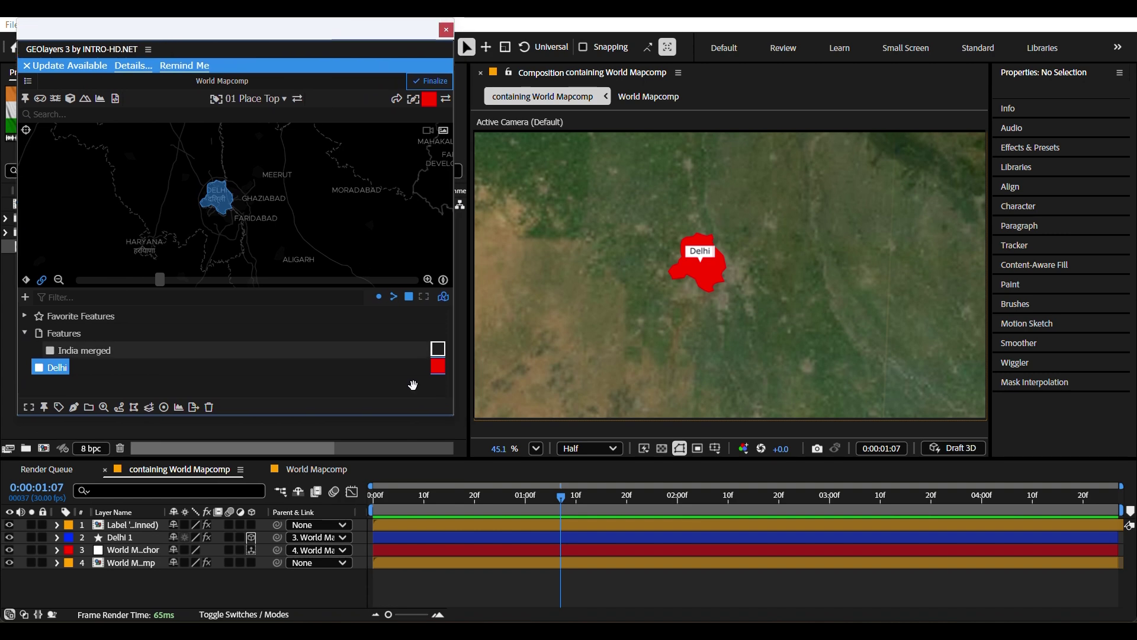
left_click(586, 597)
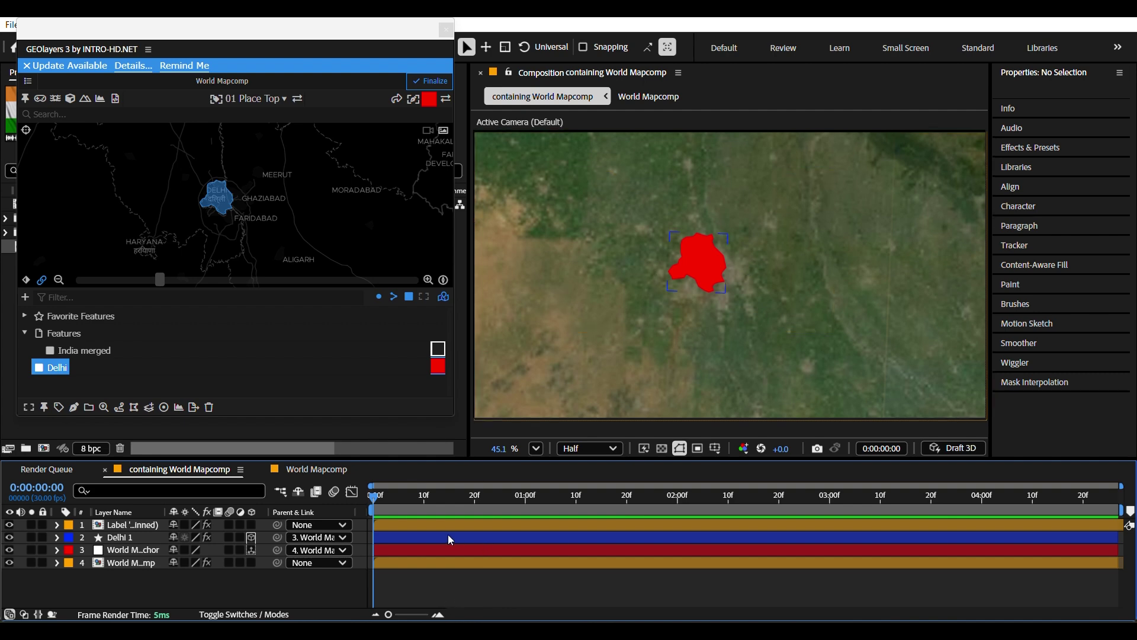
left_click(428, 528)
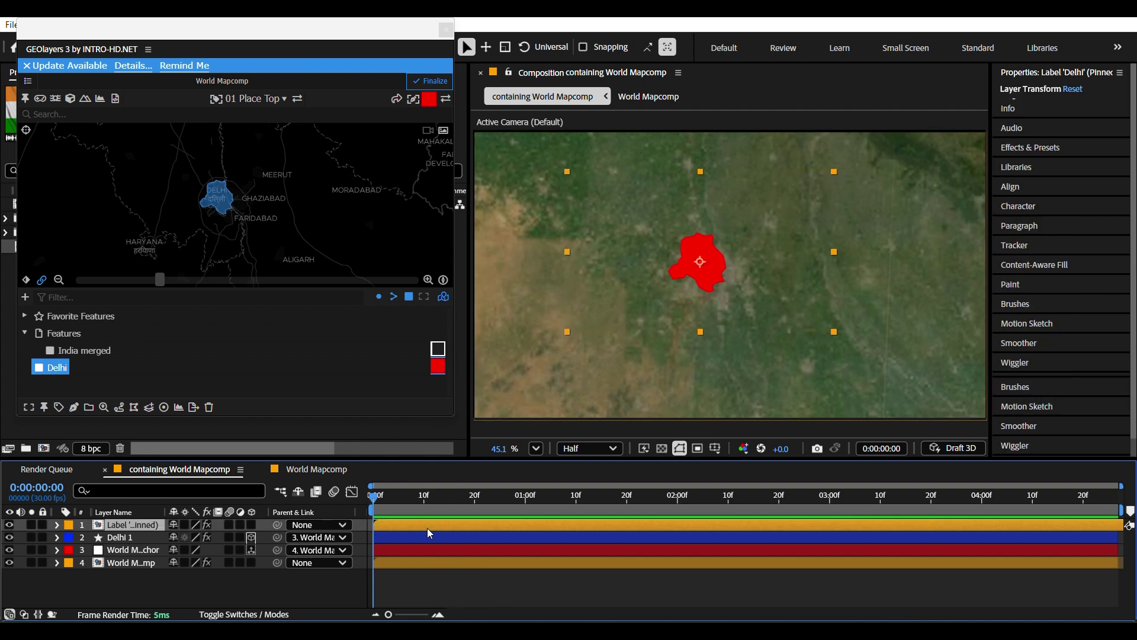
key("Delete")
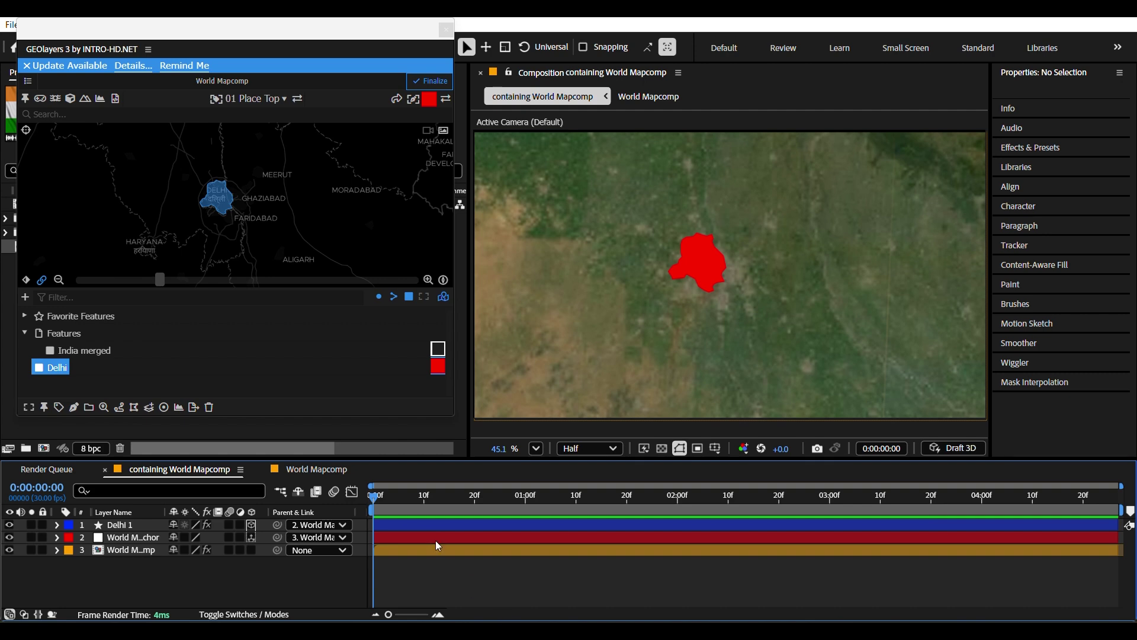
Zoom the GEOlayers map view in closer on Delhi so the red shape fills more of the composition
scroll(255, 200, "up", 2)
scroll(249, 196, "up", 2)
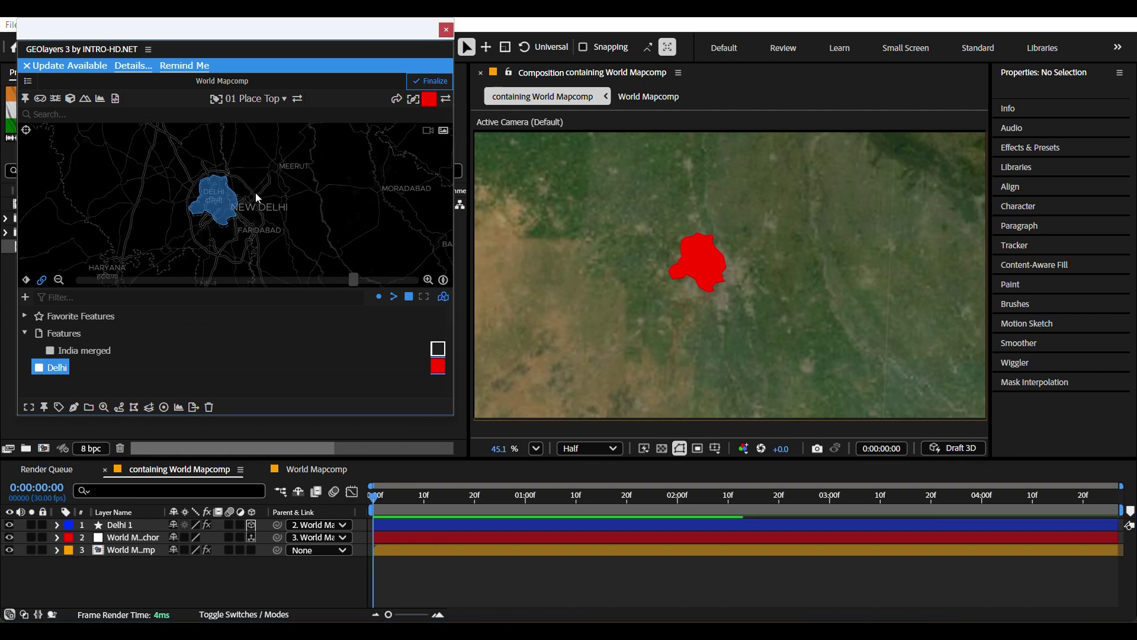
left_click(410, 525)
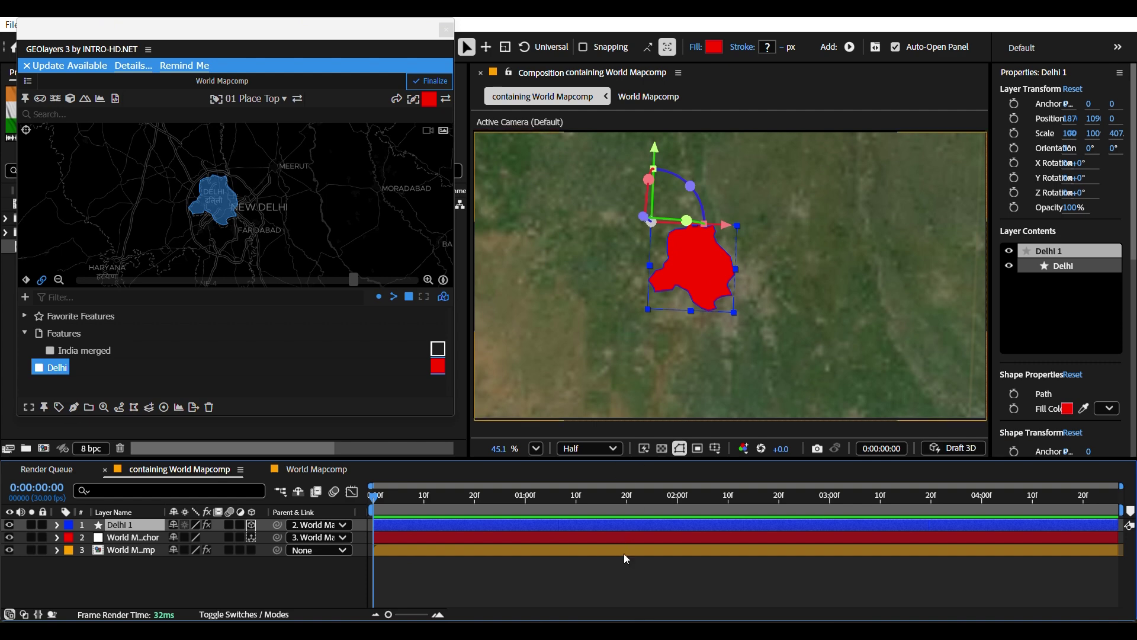
left_click(481, 566)
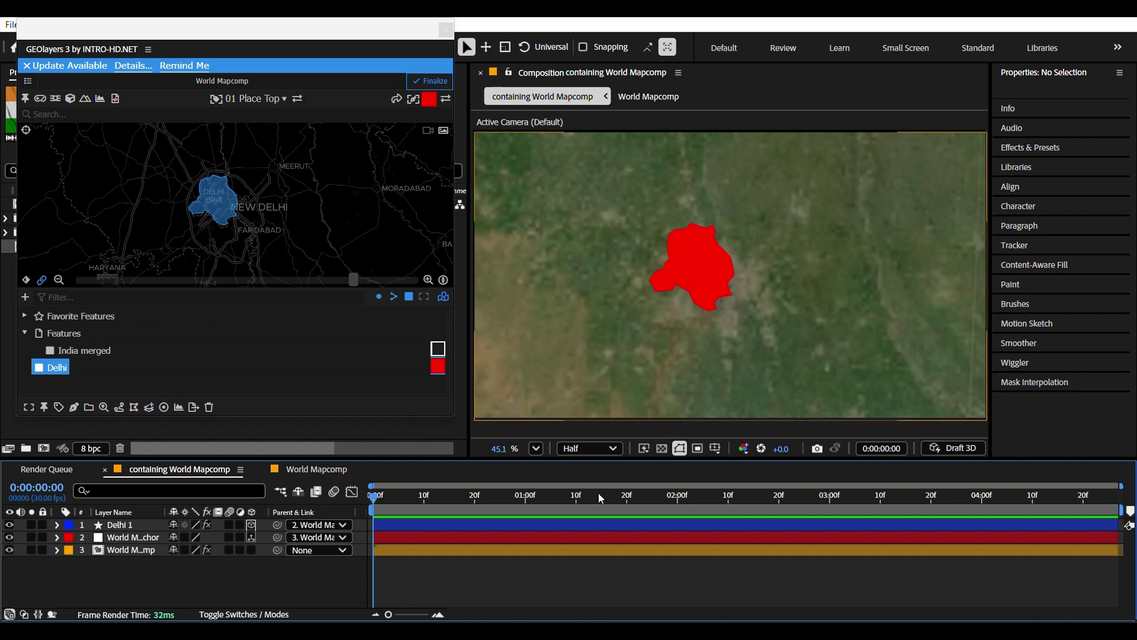
left_click(441, 530)
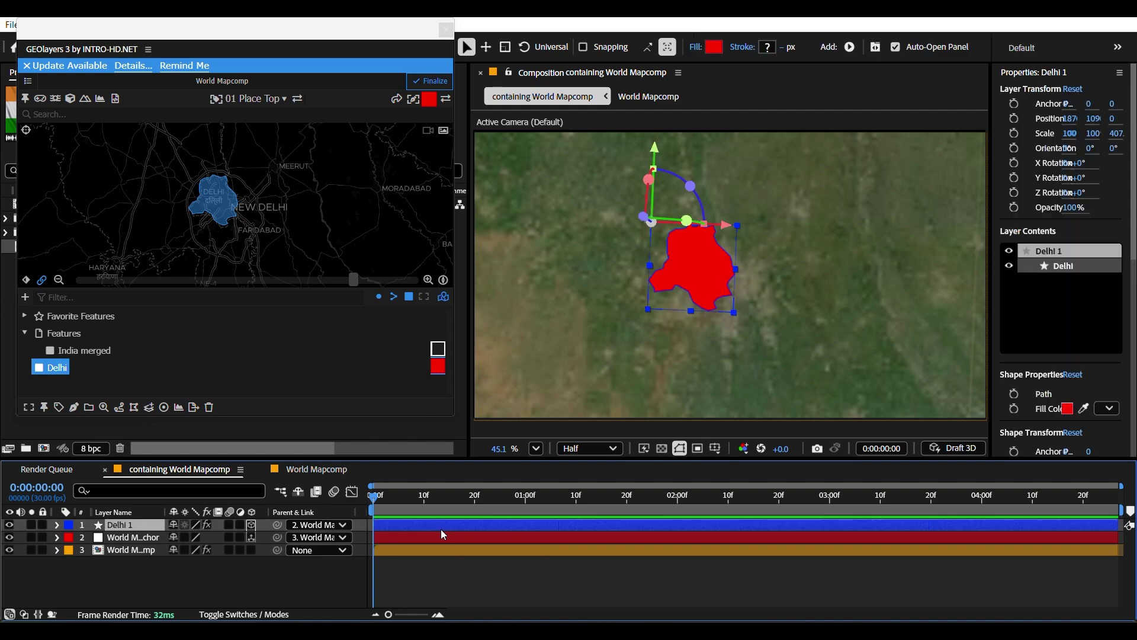
left_click(475, 584)
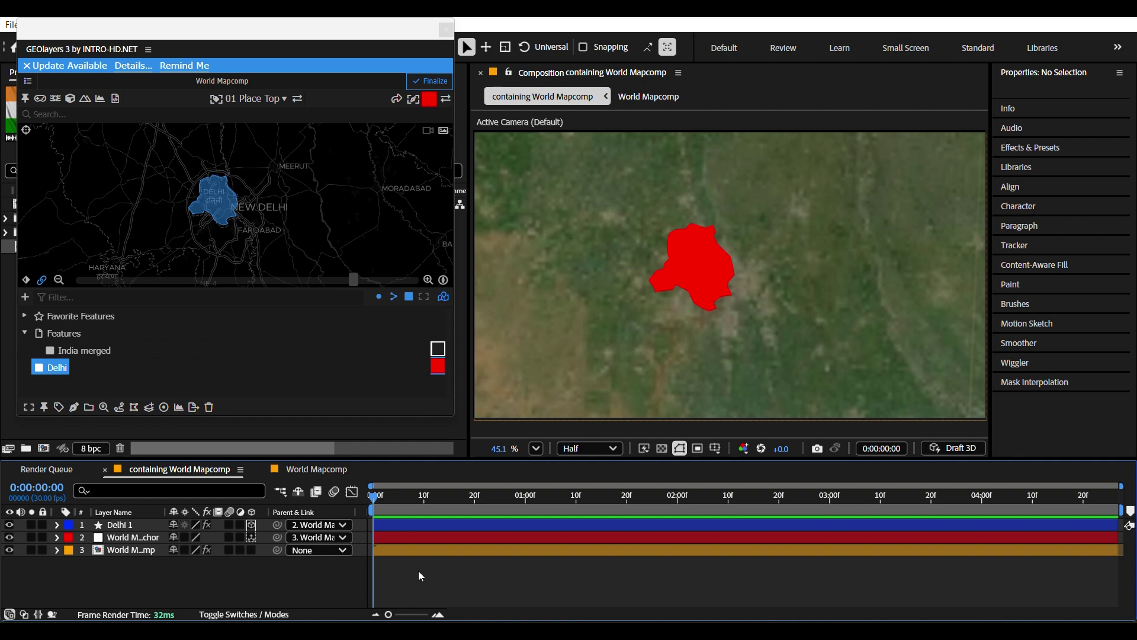
Move the GEOlayers window down to uncover the drawing tools and activate the Pen tool
left_click(399, 535)
left_click_drag(398, 33, 402, 78)
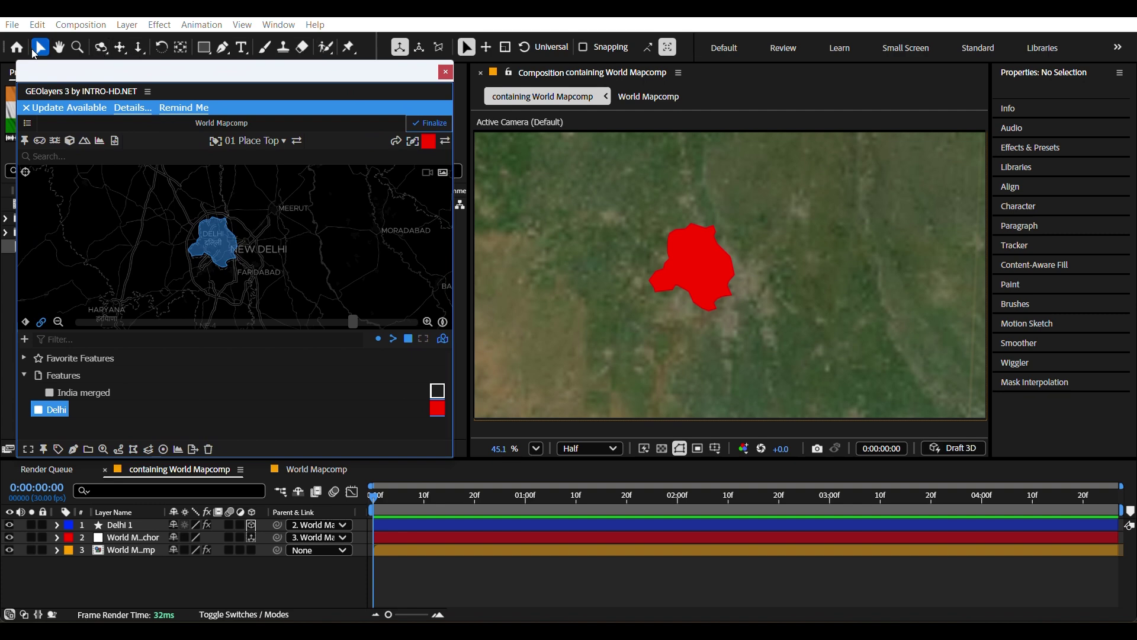
left_click(223, 47)
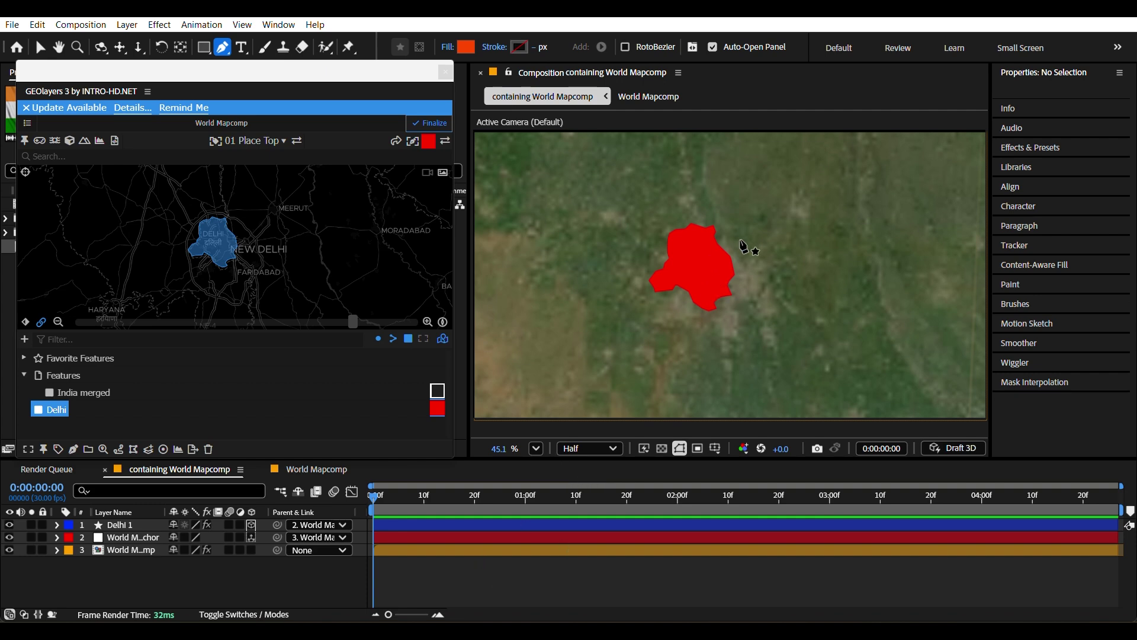
Try drawing a filled triangle across Delhi with the Pen tool as a new shape layer and undo it
left_click(461, 525)
left_click(764, 235)
left_click(579, 292)
left_click(751, 334)
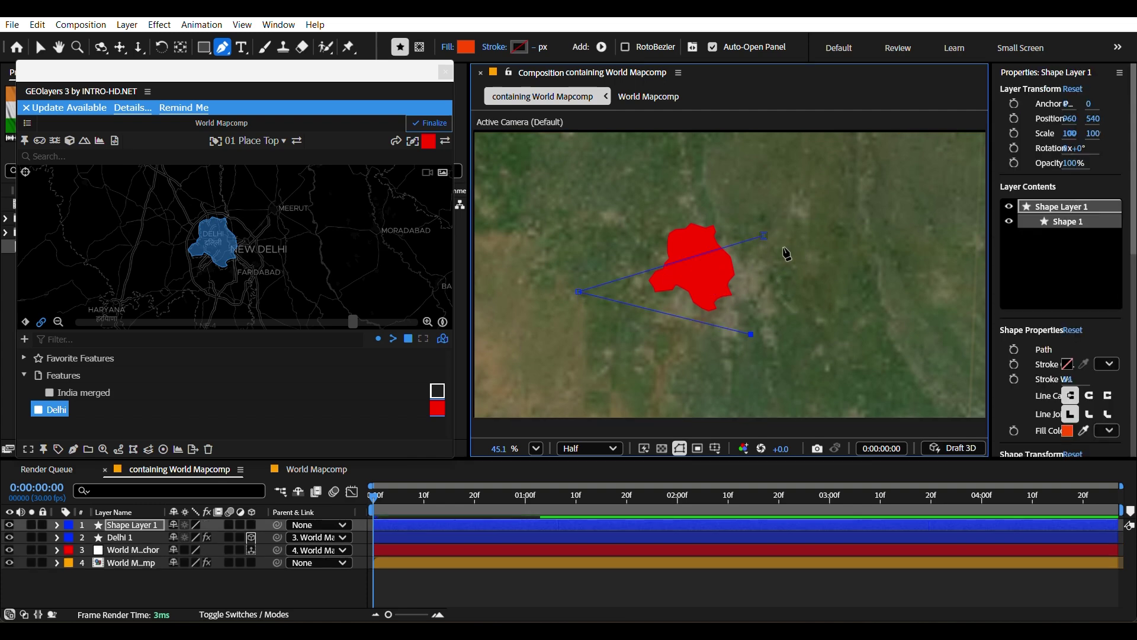
left_click(762, 230)
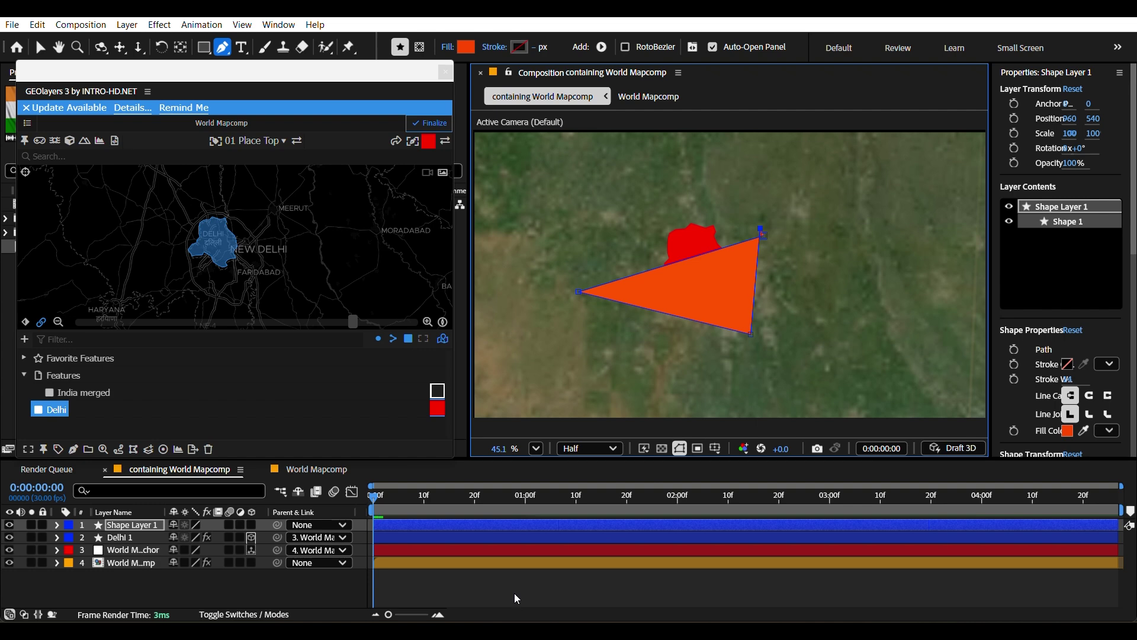
key("ctrl+z")
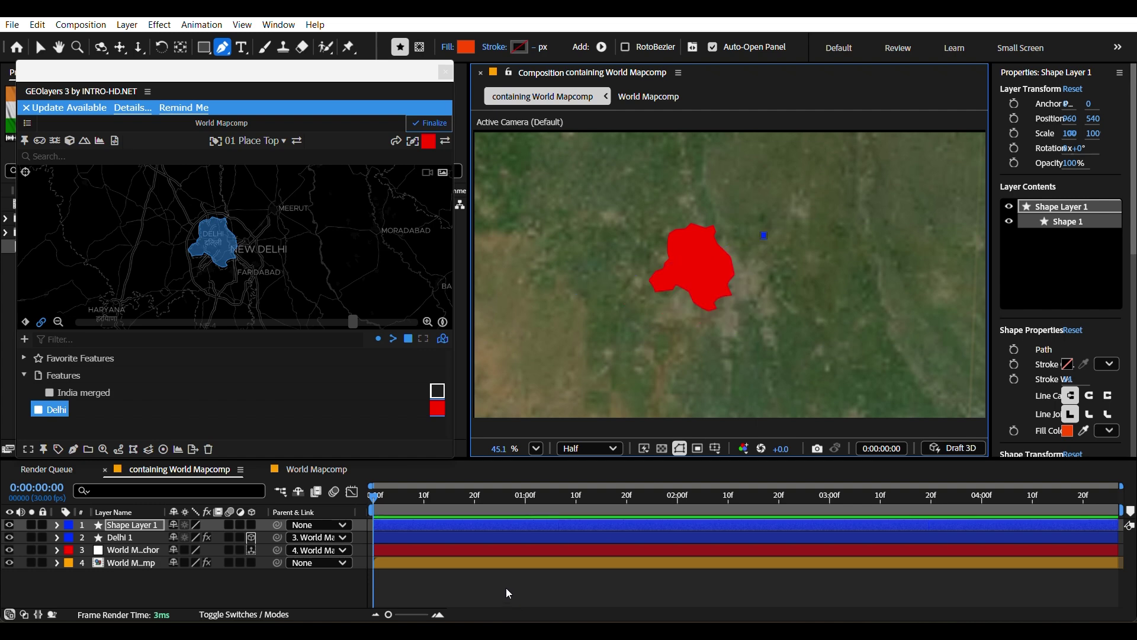
key("ctrl+z")
Try drawing a filled four-sided shape across Delhi inside the Delhi 1 layer with the Pen tool and undo it
left_click(446, 524)
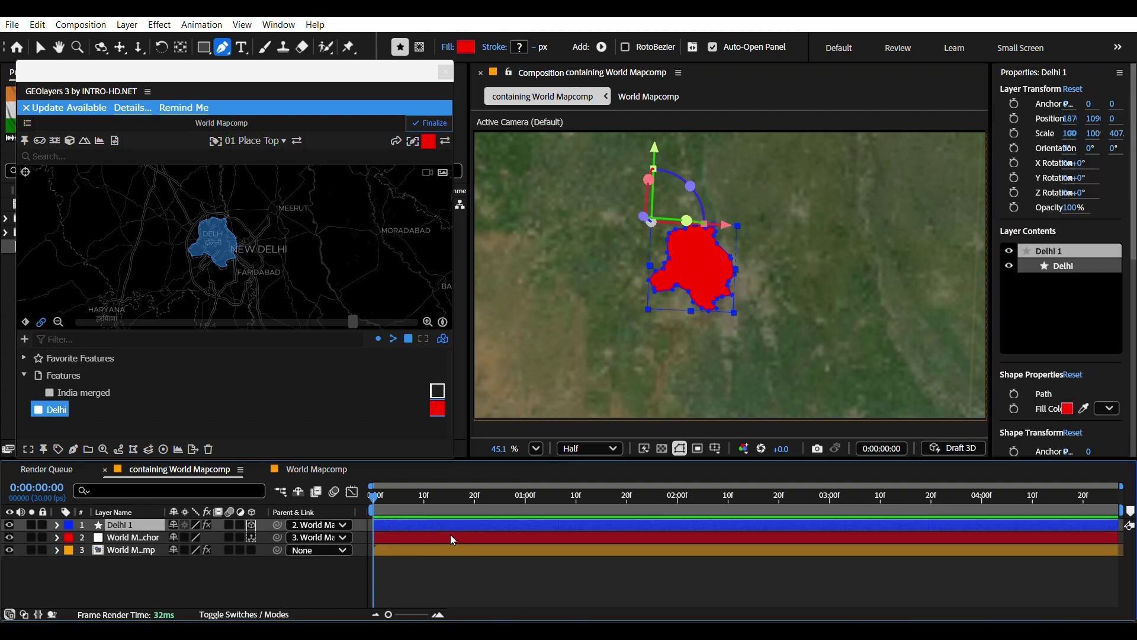
left_click(785, 220)
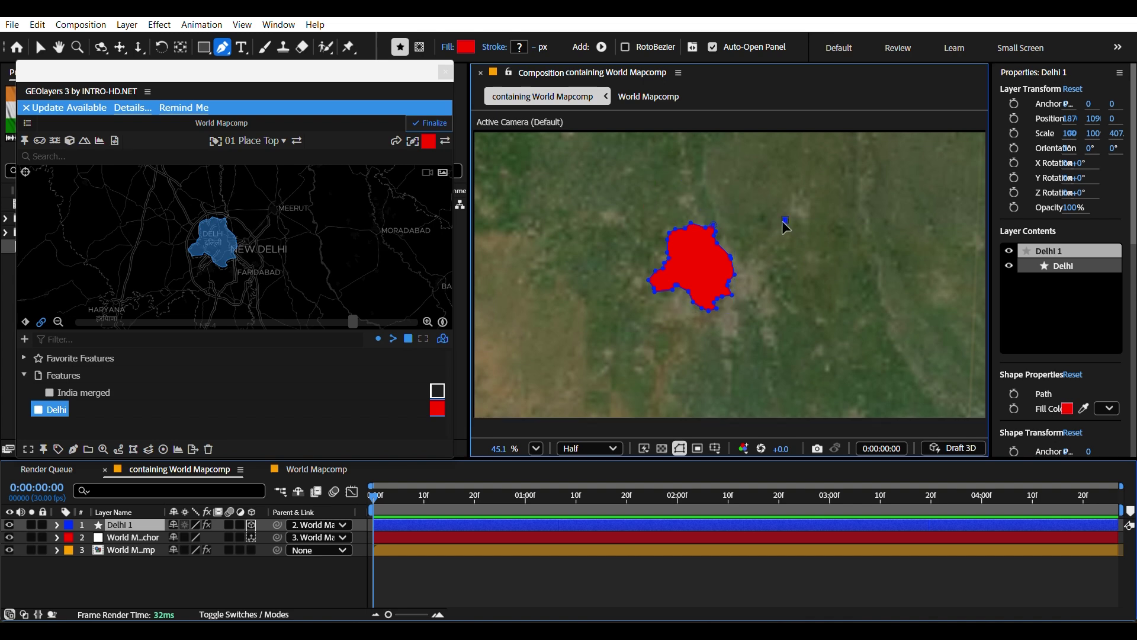
left_click(588, 268)
left_click(691, 335)
left_click(804, 292)
left_click(785, 219)
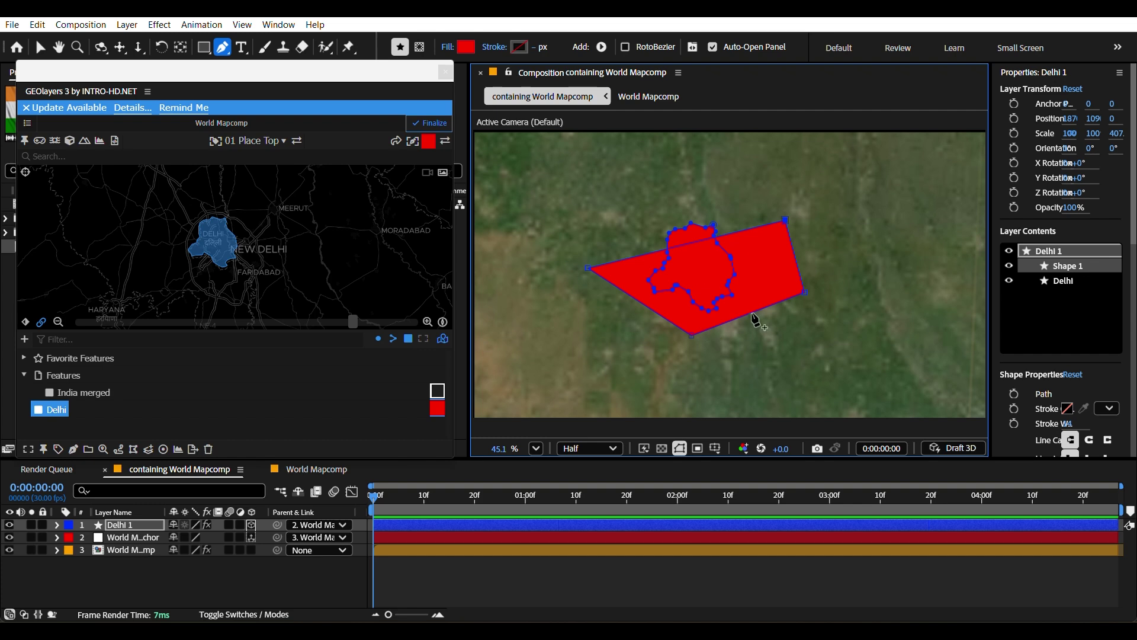
left_click(488, 580)
left_click(487, 579)
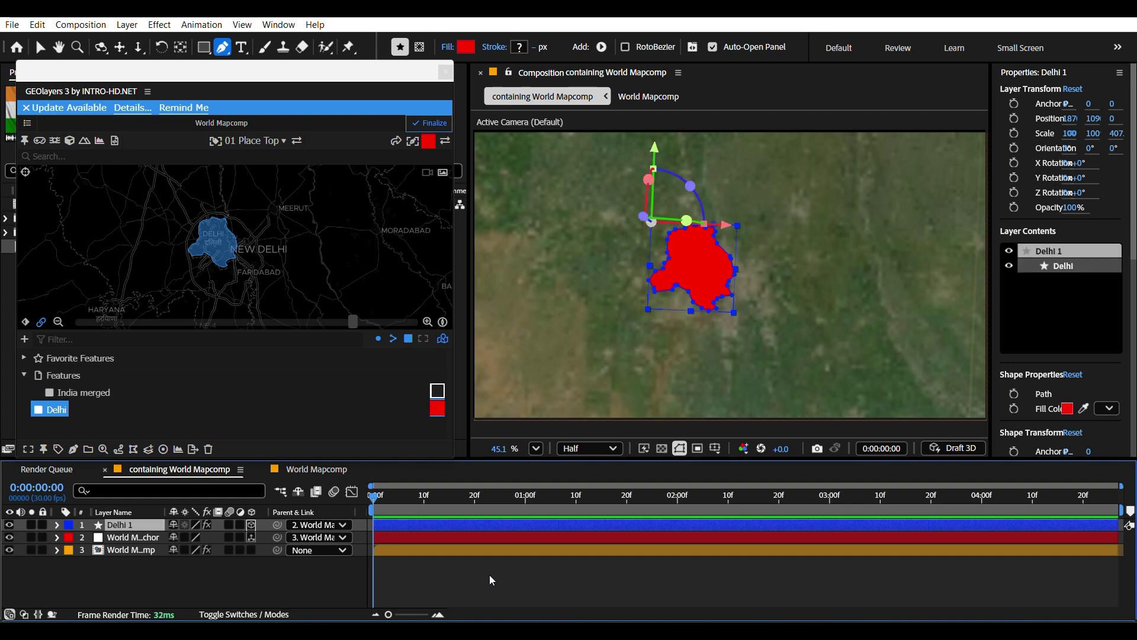
left_click(485, 577)
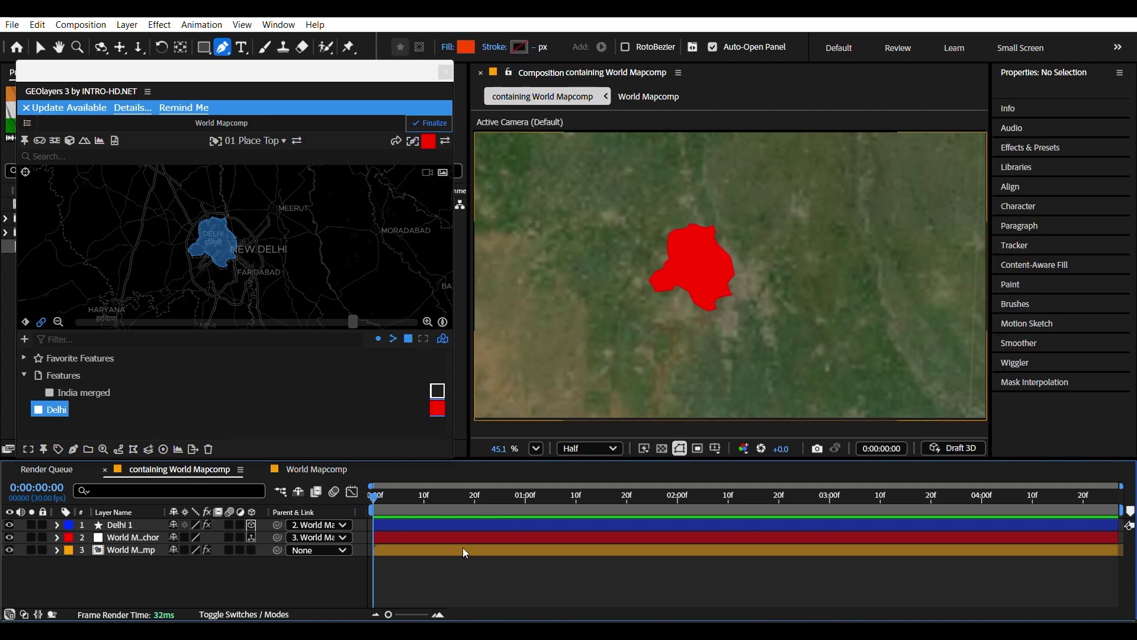
Draw a larger four-sided pen shape in the Delhi 1 layer, reaching from Delhi's western edge well east of it, and reselect the layer
left_click(430, 524)
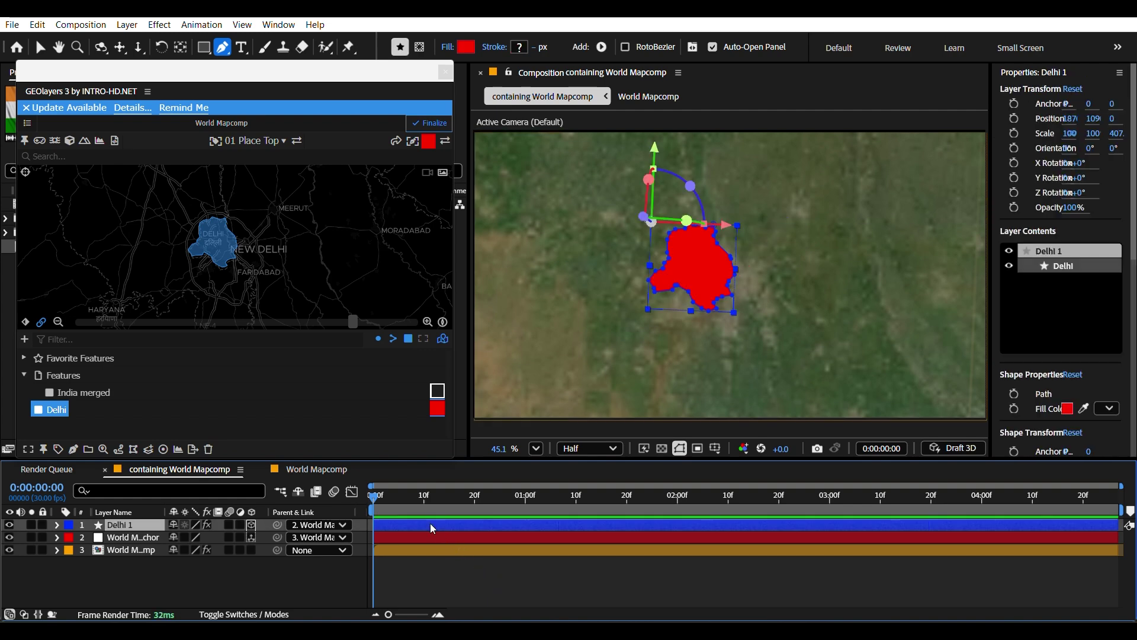
left_click(819, 201)
left_click(625, 289)
left_click(781, 368)
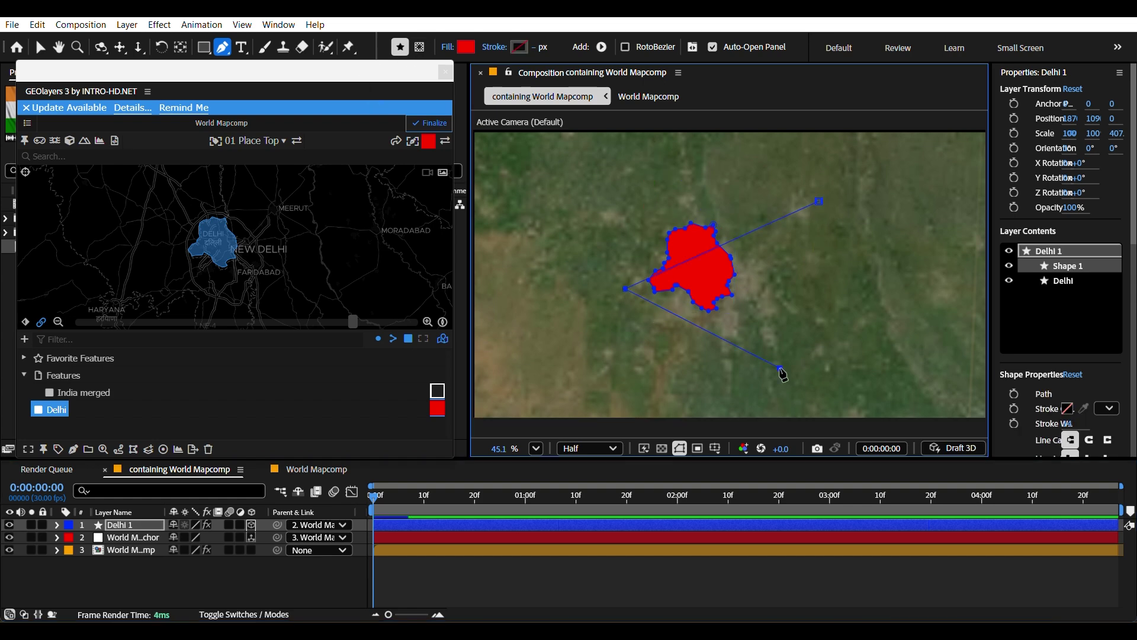
left_click(877, 260)
left_click(819, 200)
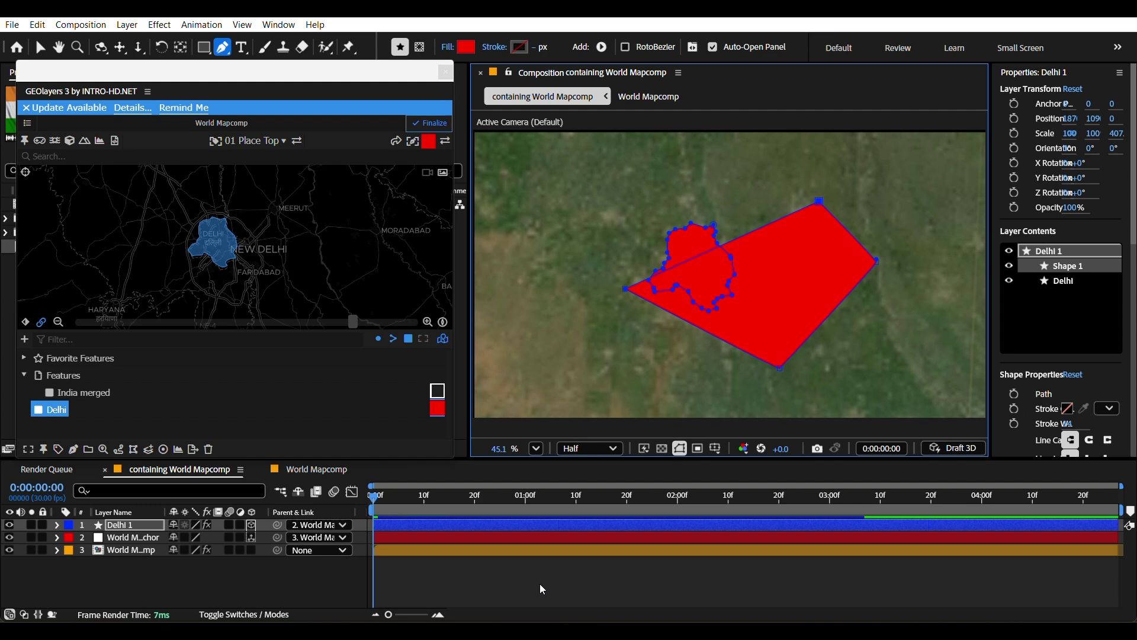
left_click(499, 584)
left_click(449, 528)
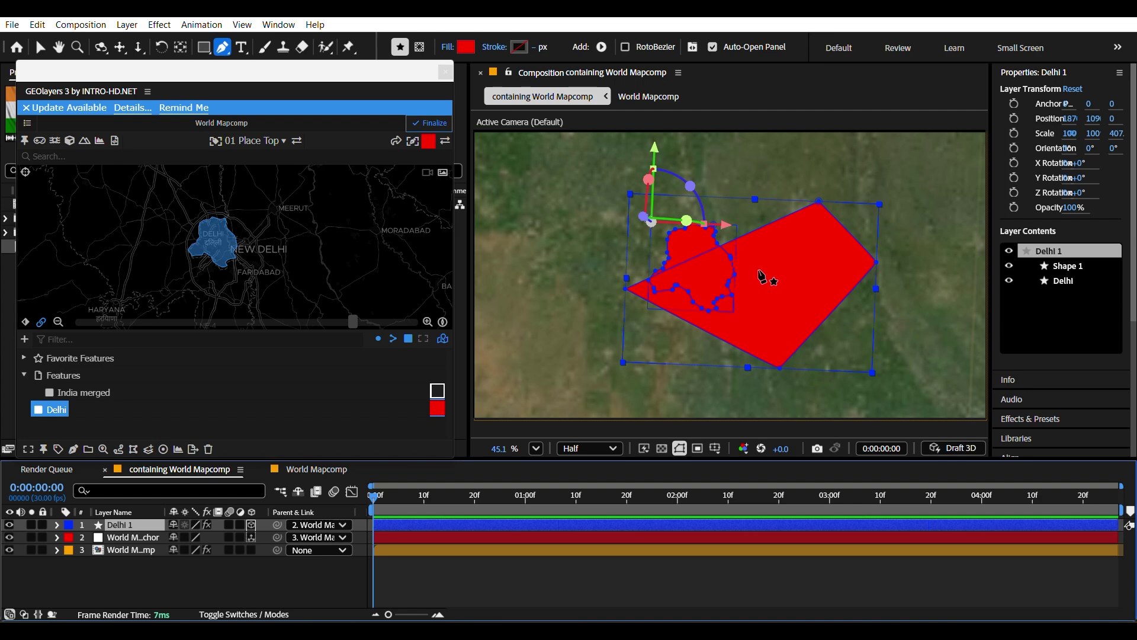
Undo the larger pen shape point by point so the Delhi 1 layer holds only the Delhi outline
left_click(532, 572)
key("ctrl+z")
key("ctrl+z")
key("ctrl+z")
key("ctrl+z")
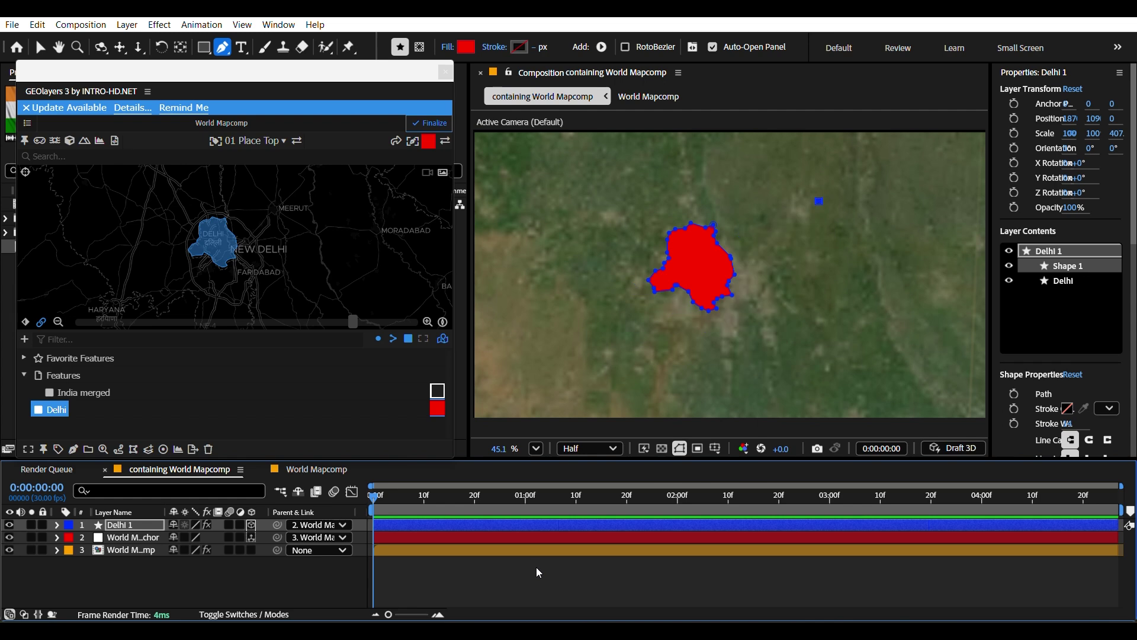
key("ctrl+z")
Select the Delhi 1 layer again and switch the Pen tool from creating shapes to creating masks
left_click(535, 566)
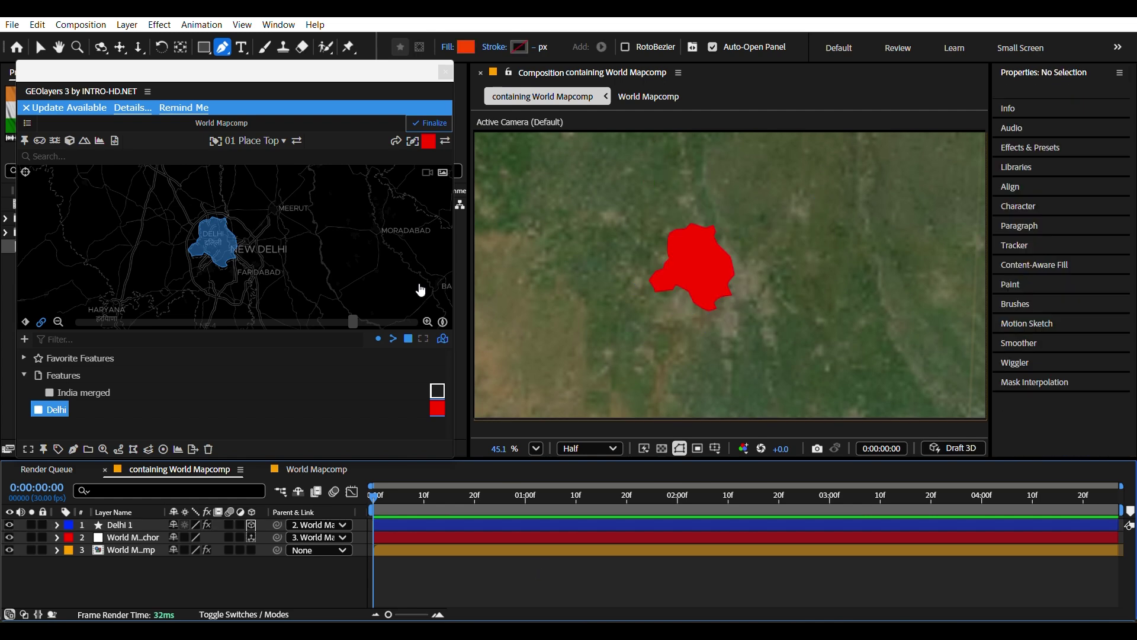
left_click(463, 529)
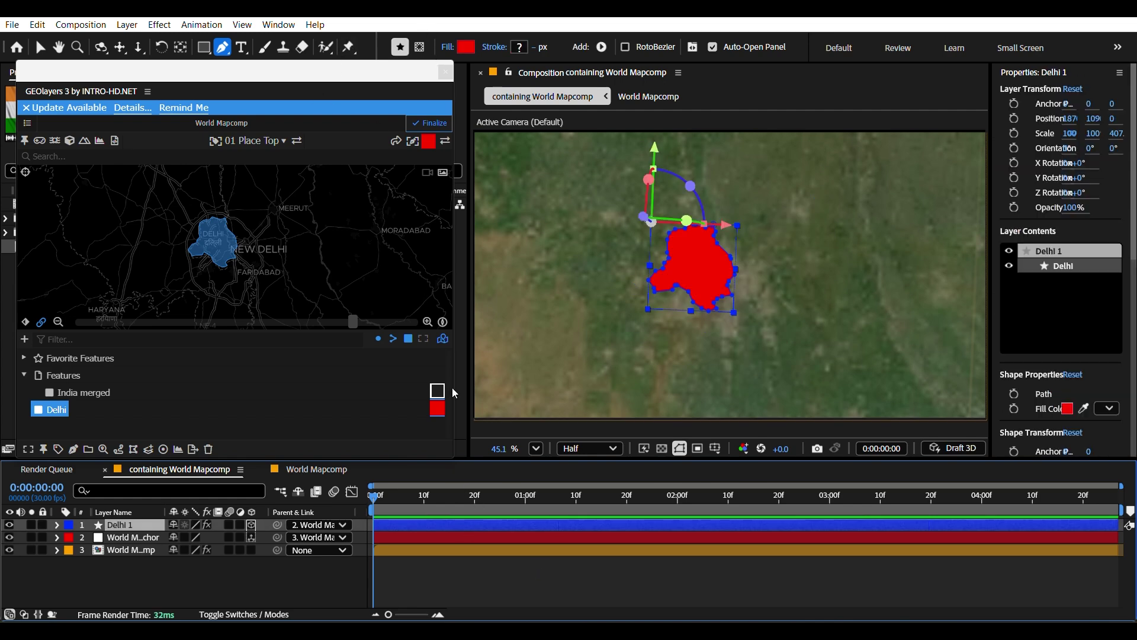
left_click(420, 48)
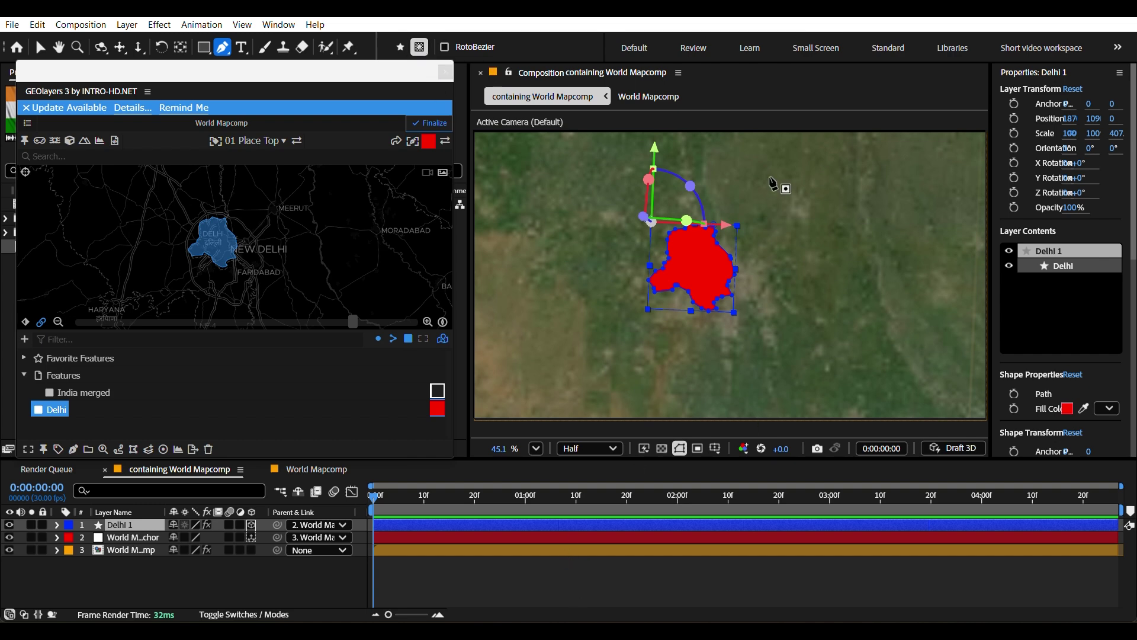
Draw a closed, straight-edged four-point mask on the Delhi 1 layer around the lower part of the red Delhi shape
left_click(796, 238)
left_click(617, 251)
left_click(594, 301)
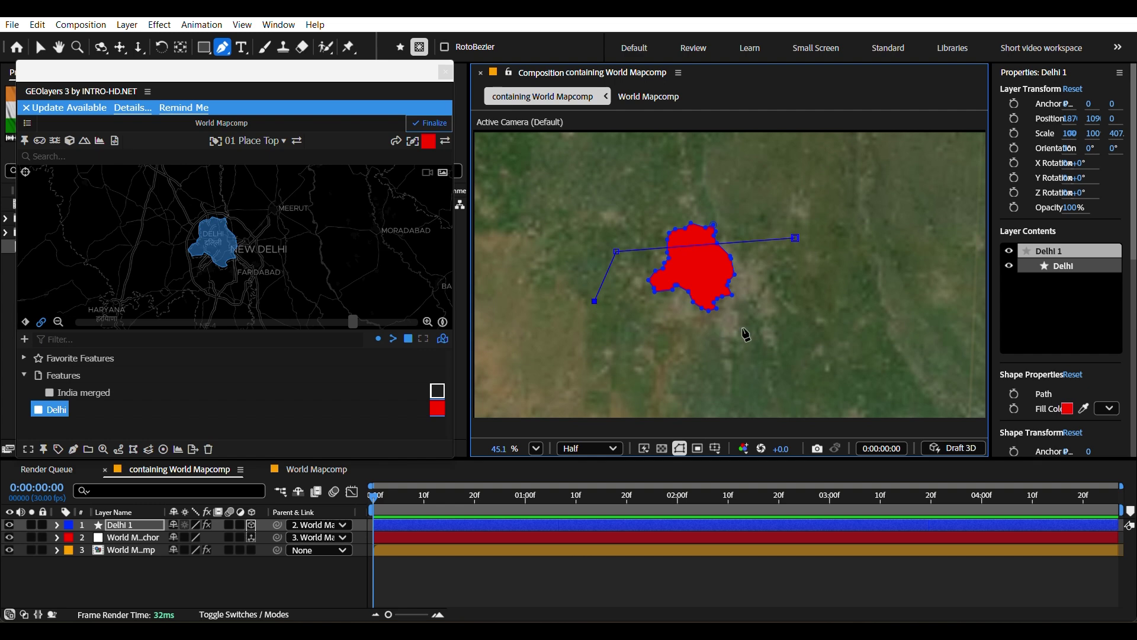
left_click(786, 335)
left_click(795, 238)
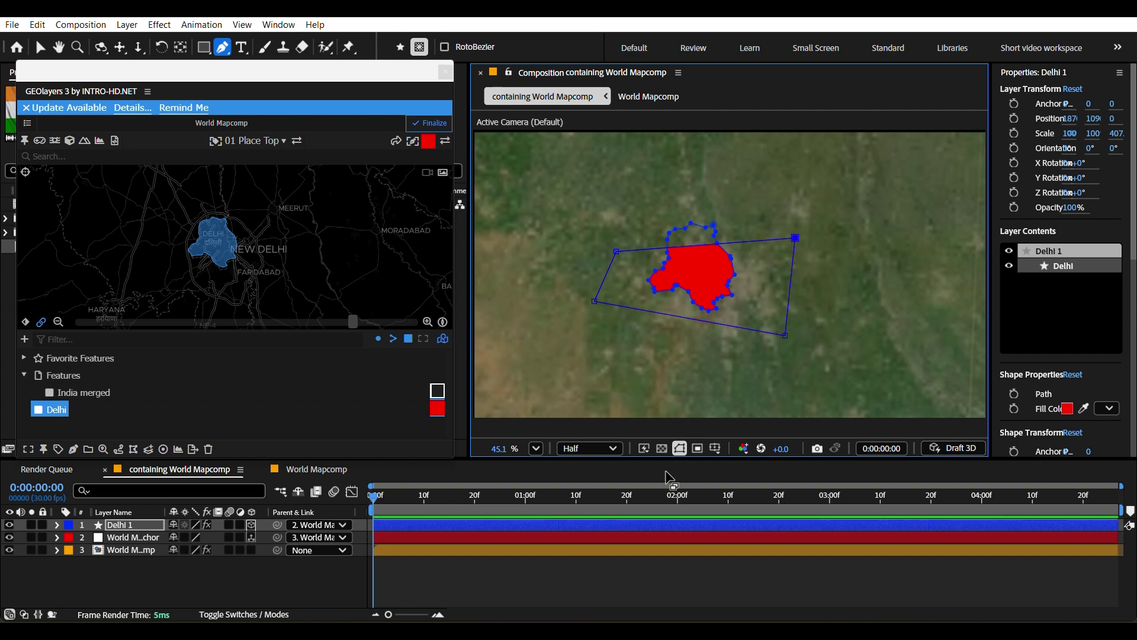
left_click(434, 568)
Reveal the Delhi 1 layer's mask, invert it, and turn the inversion back off
left_click(119, 524)
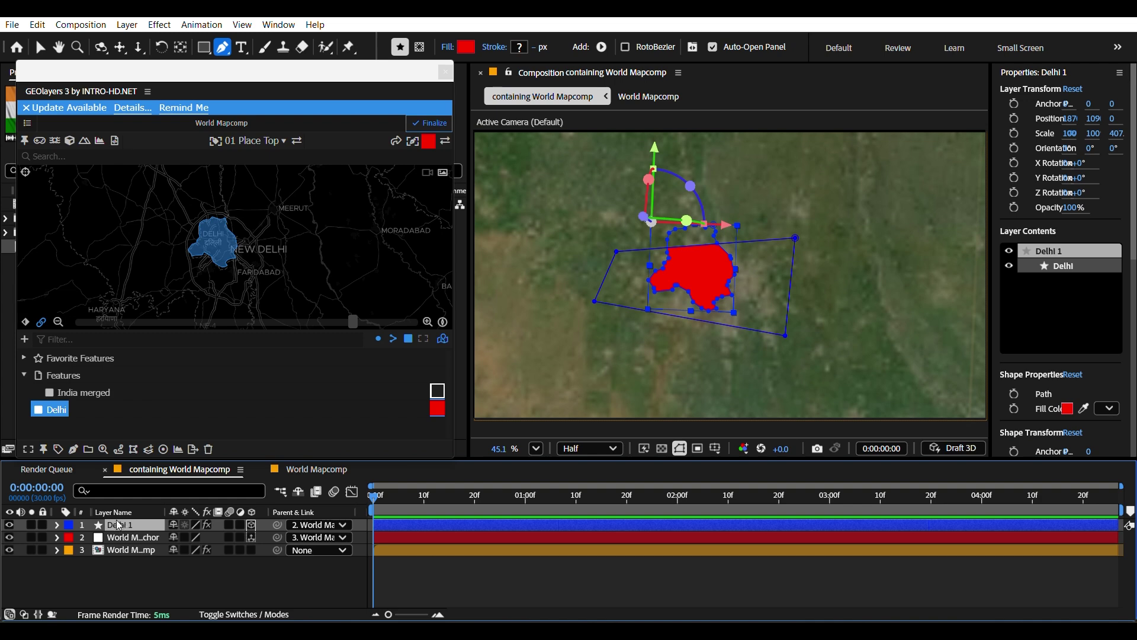
key("m")
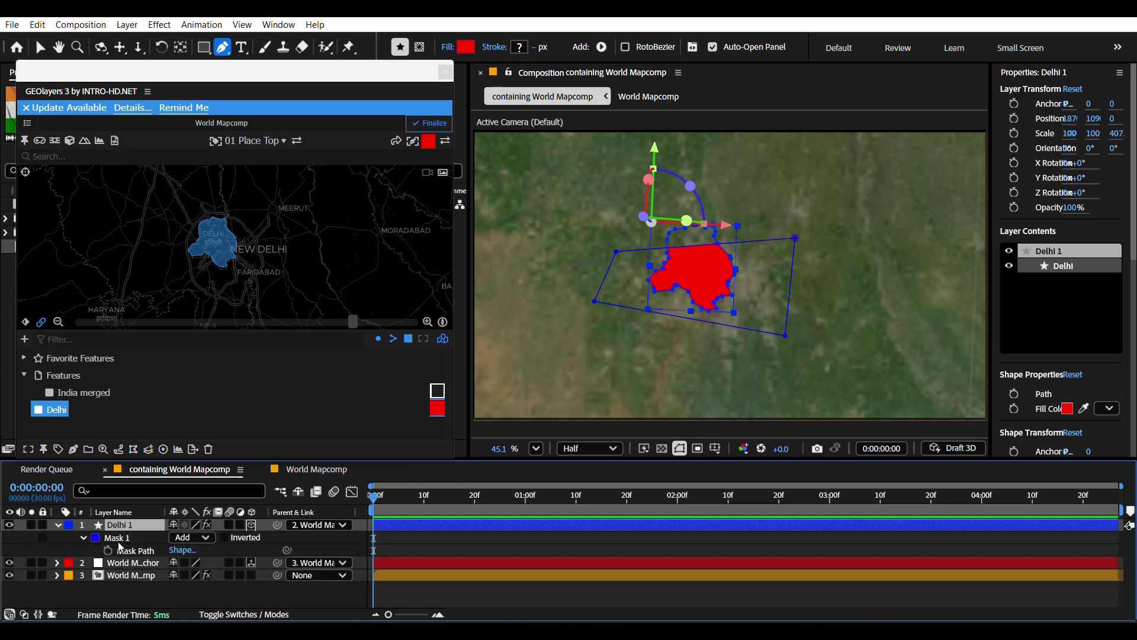
left_click(225, 539)
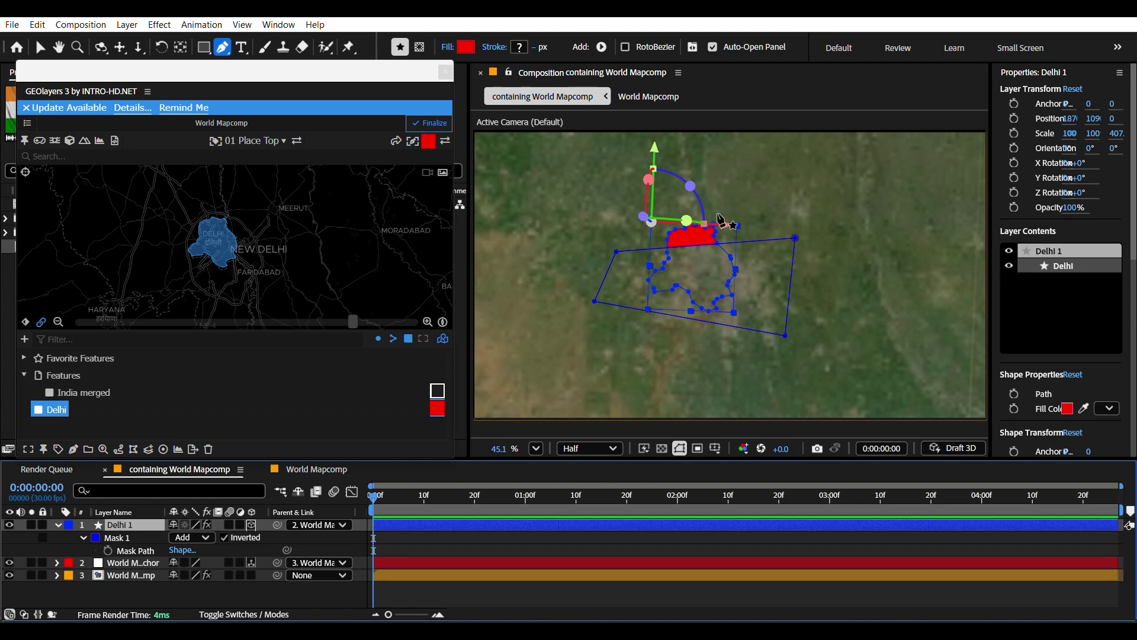
left_click(225, 538)
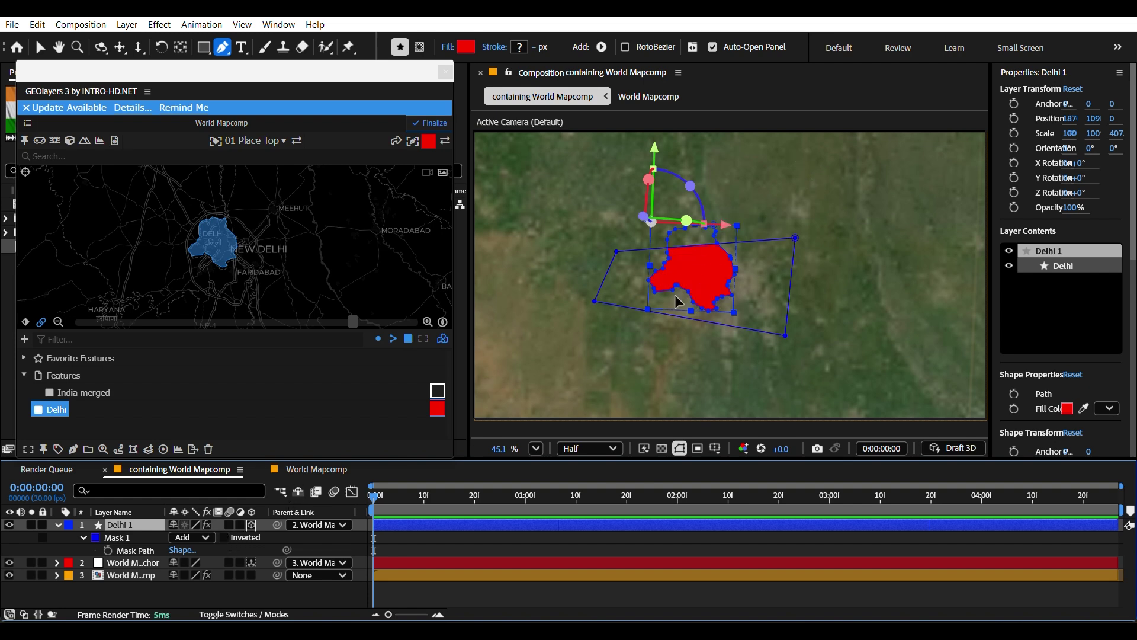
left_click(58, 525)
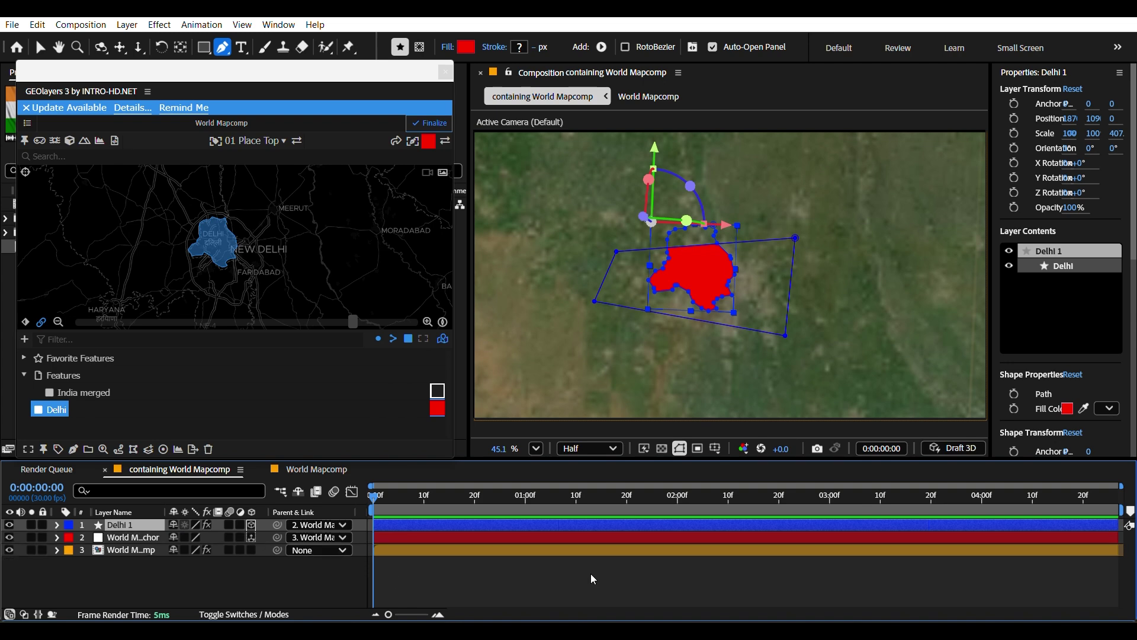
left_click(546, 574)
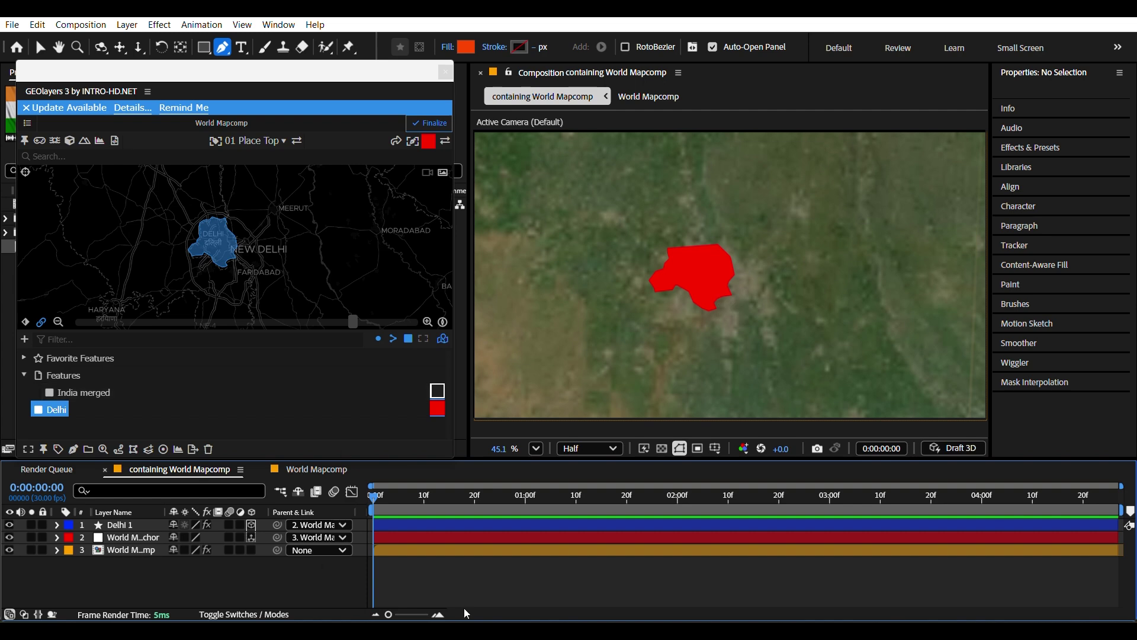
Give the Delhi feature the white outline style and draw it as a new shape layer
left_click(53, 409)
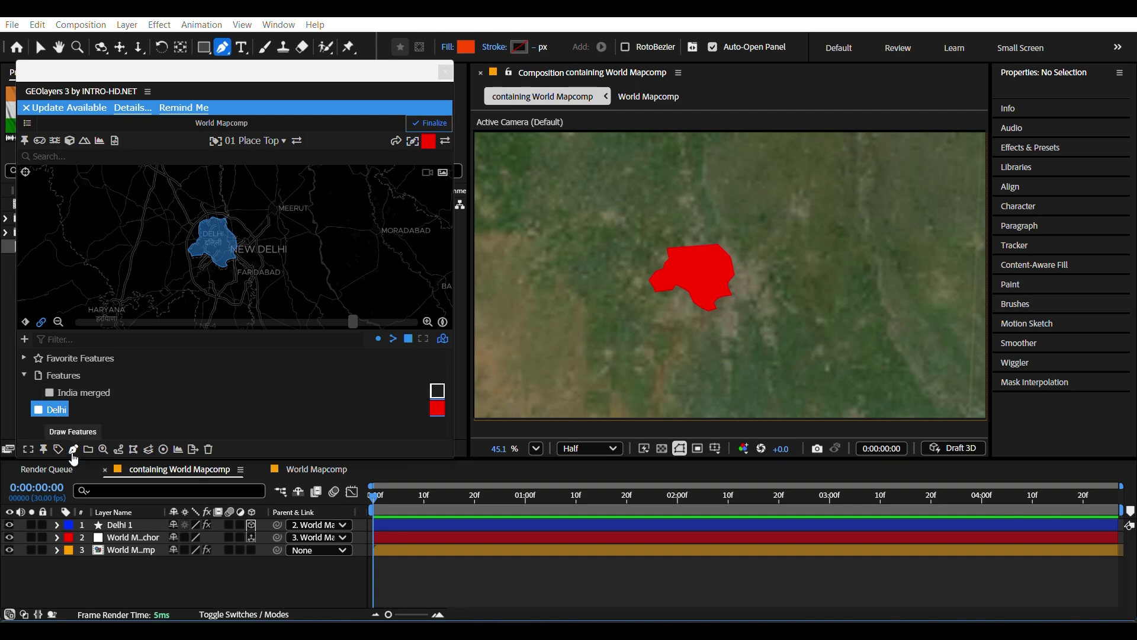
left_click(437, 408)
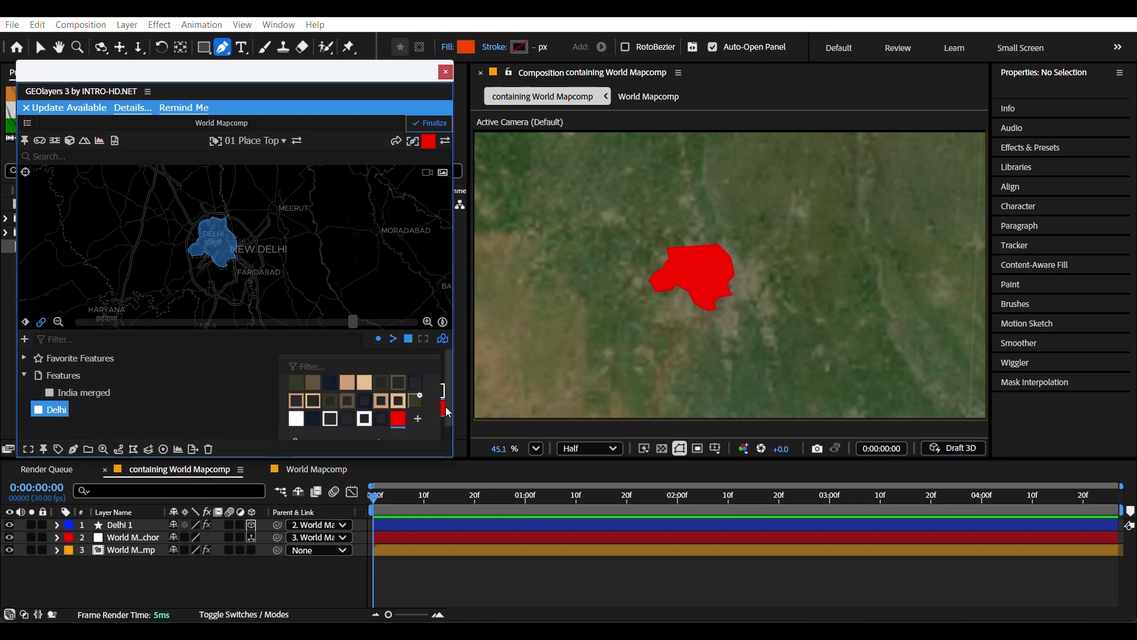
left_click(332, 420)
right_click(56, 409)
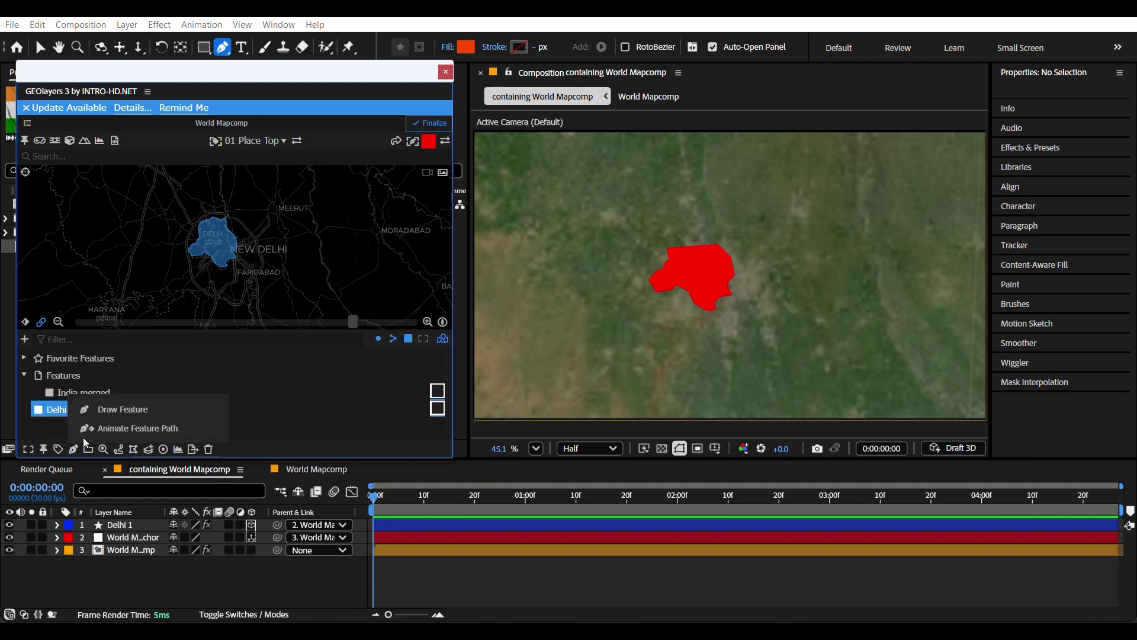
left_click(110, 409)
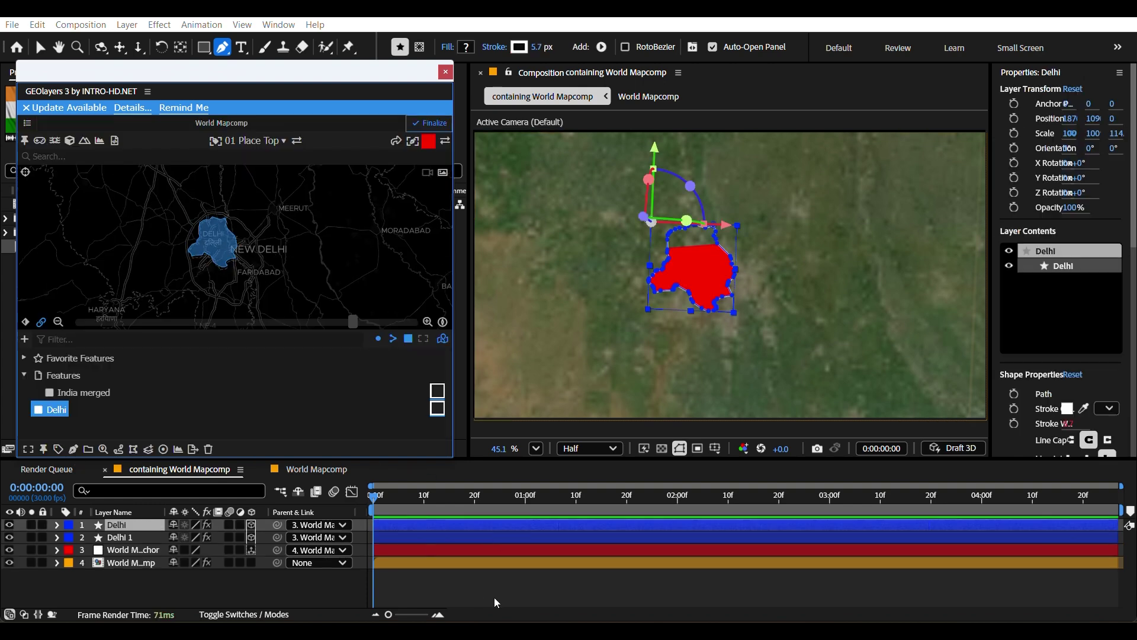
left_click(493, 595)
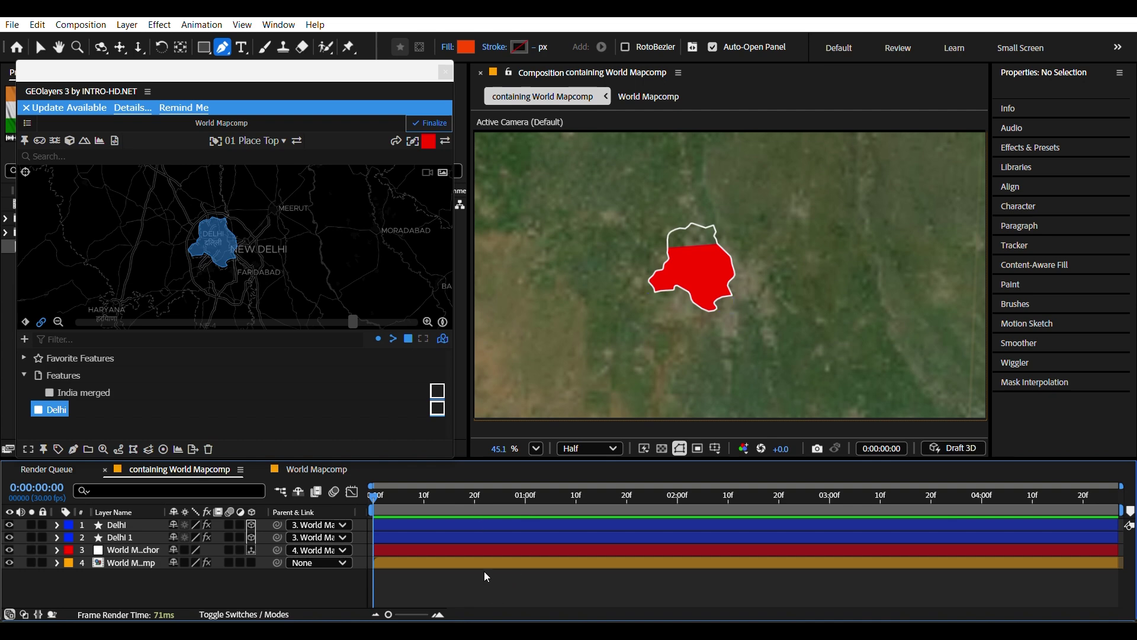
Delete the straight-edged mask from the Delhi 1 layer
left_click(442, 525)
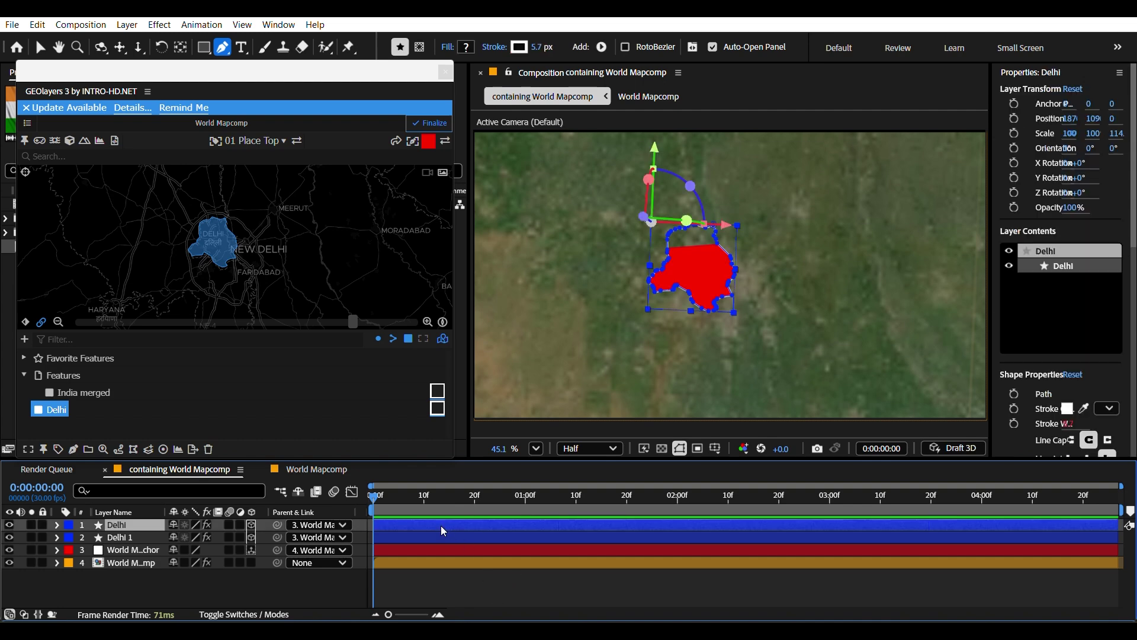
left_click(445, 536)
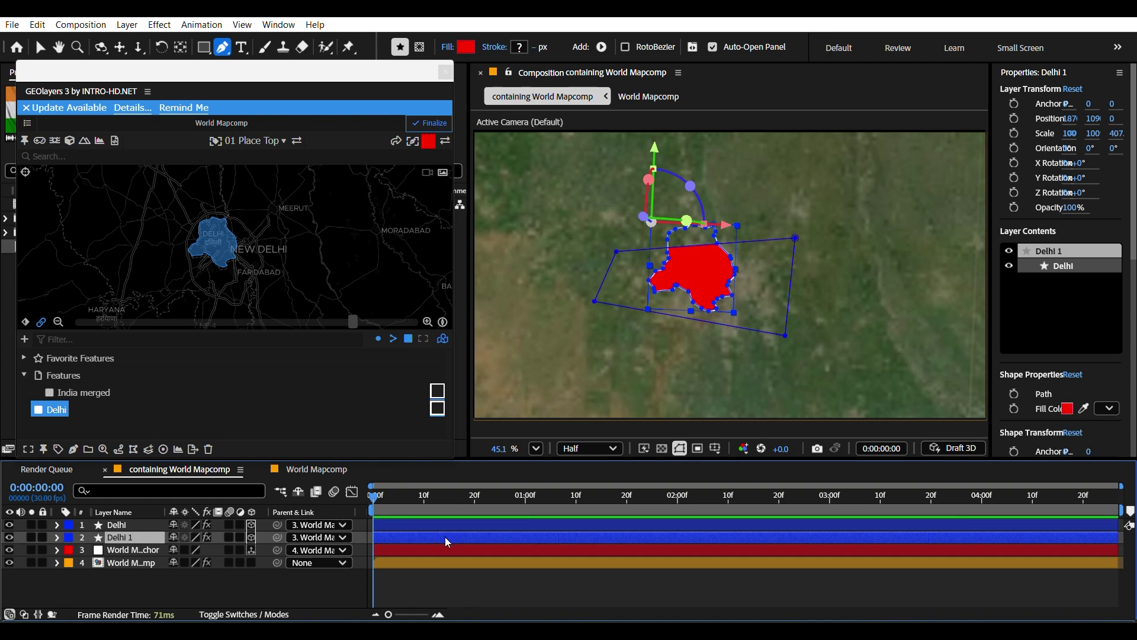
key("m")
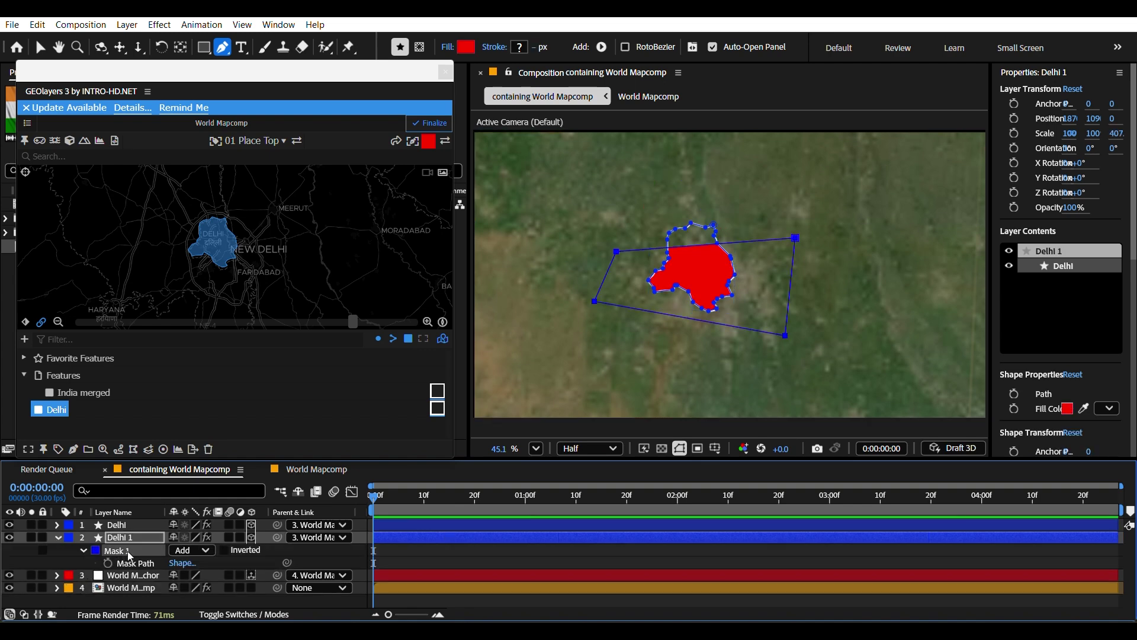
key("m")
left_click(586, 589)
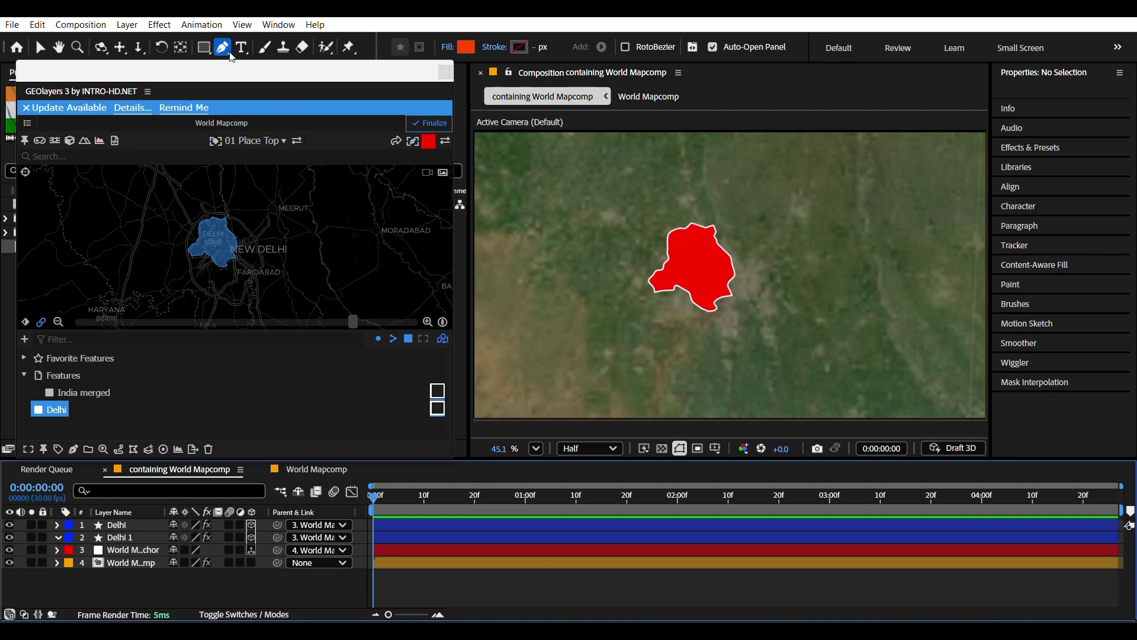
Start a new mask on the Delhi 1 layer with a wavy edge running across the middle of the red Delhi shape
scroll(696, 265, "up", 4)
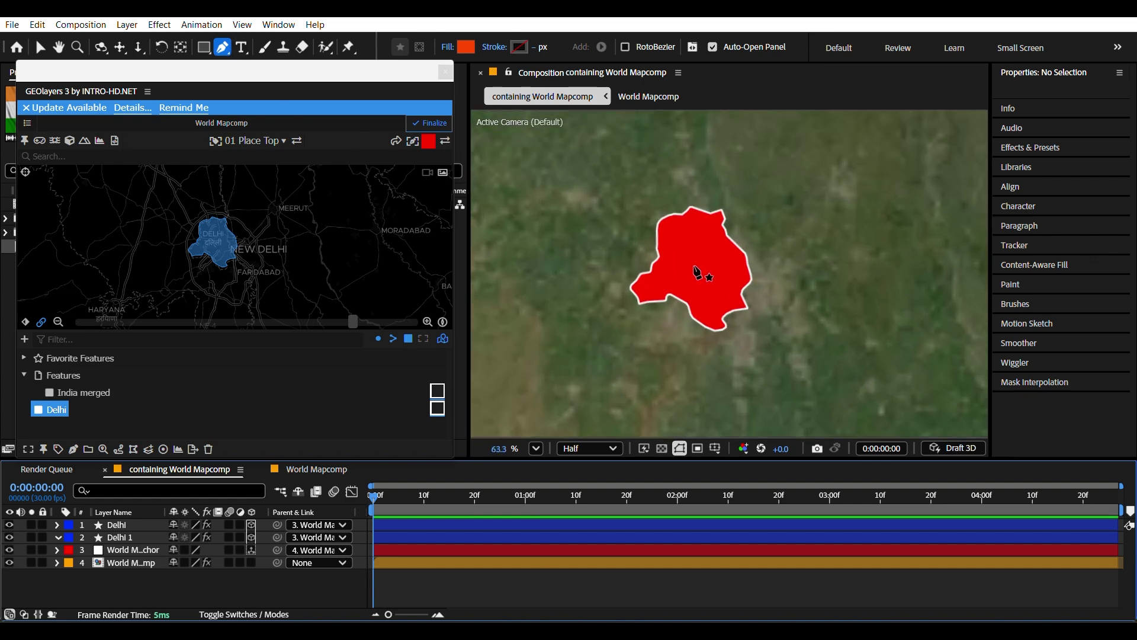
scroll(650, 295, "up", 2)
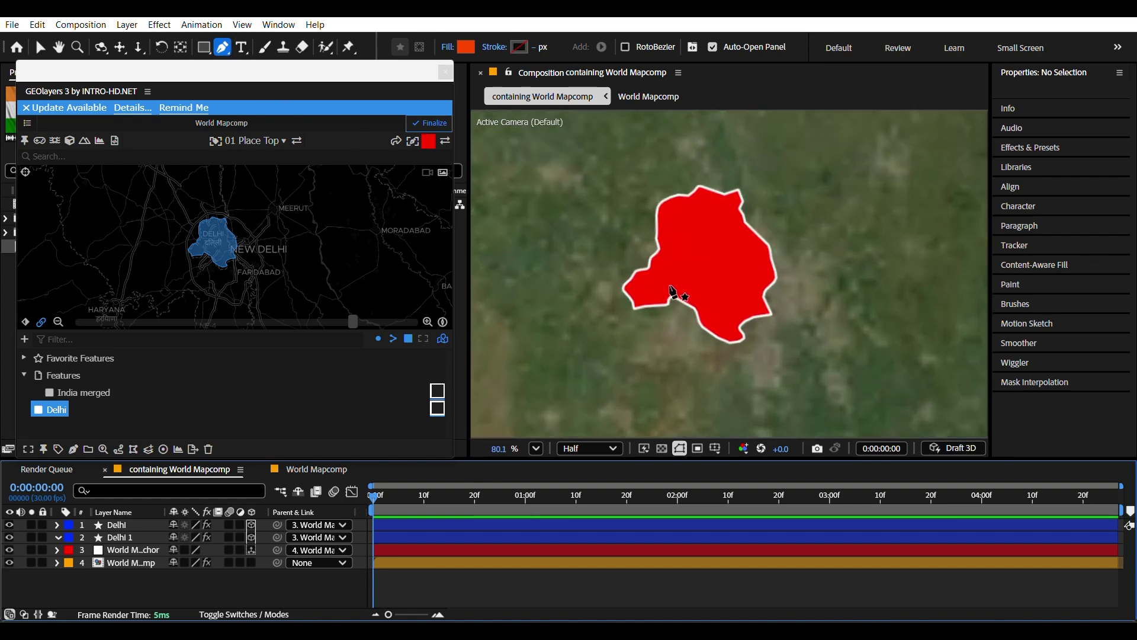
left_click(455, 538)
left_click(419, 47)
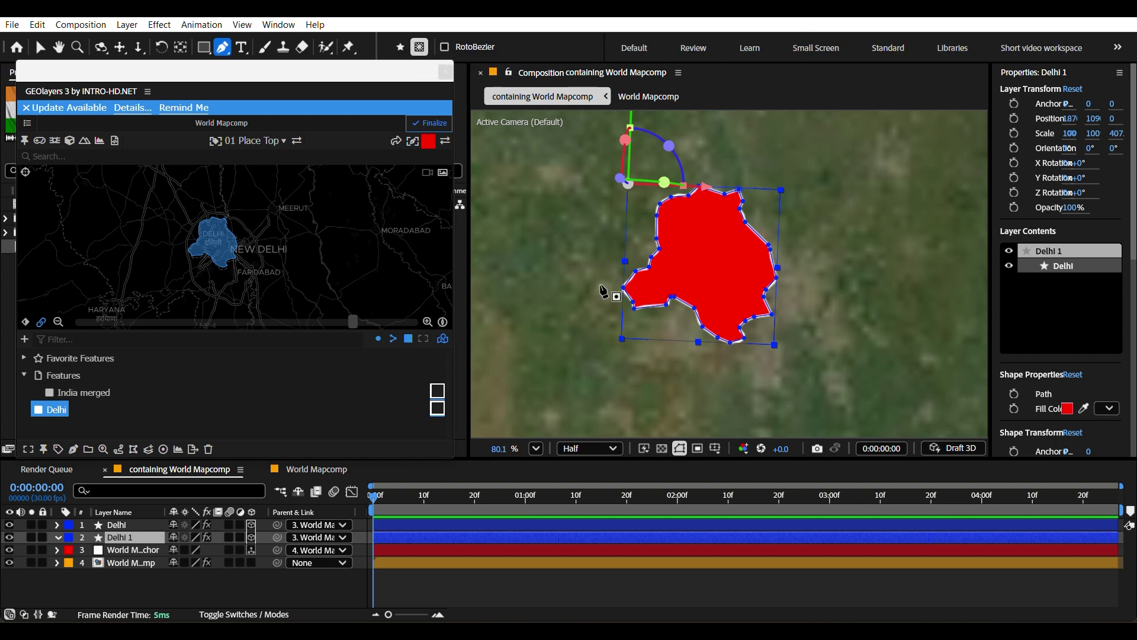
left_click(619, 276)
left_click_drag(650, 263, 686, 256)
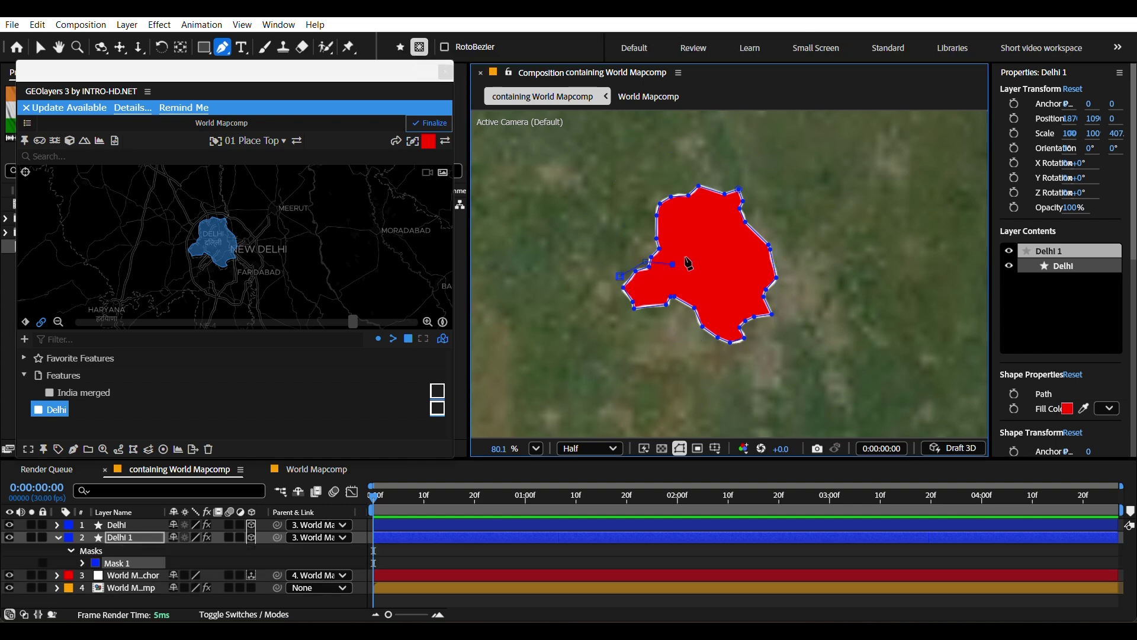
left_click(744, 257)
left_click_drag(776, 269, 809, 256)
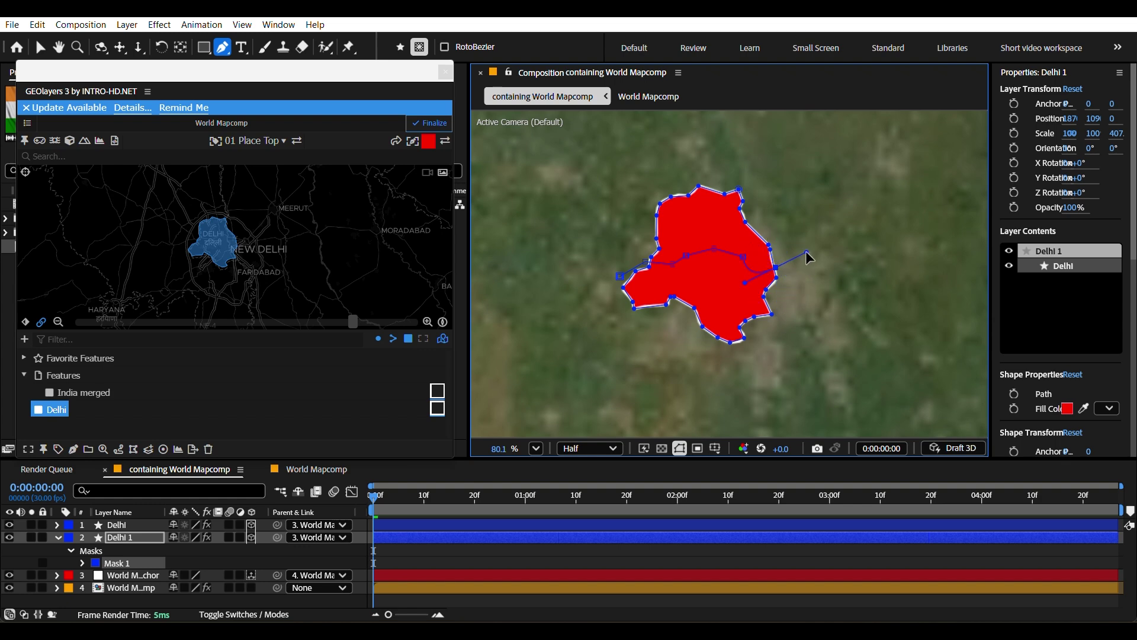
left_click_drag(807, 256, 786, 284)
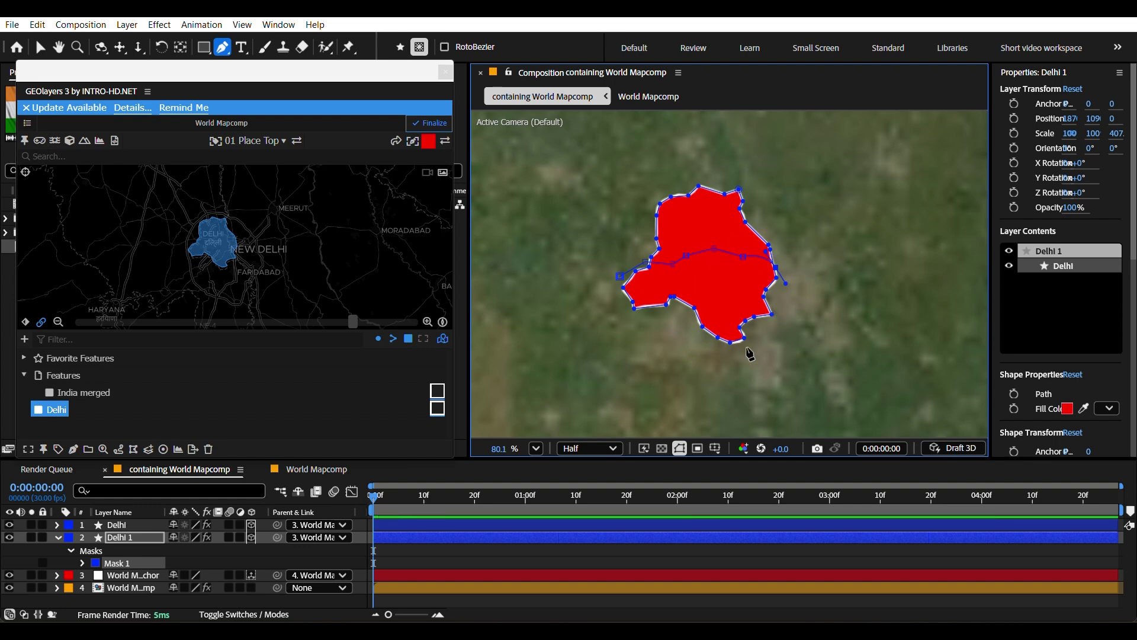
Continue the mask in a wide curve around the lower part of Delhi and close it at its first point
left_click(829, 332)
left_click(797, 396)
left_click_drag(606, 389, 583, 383)
left_click_drag(529, 335, 537, 294)
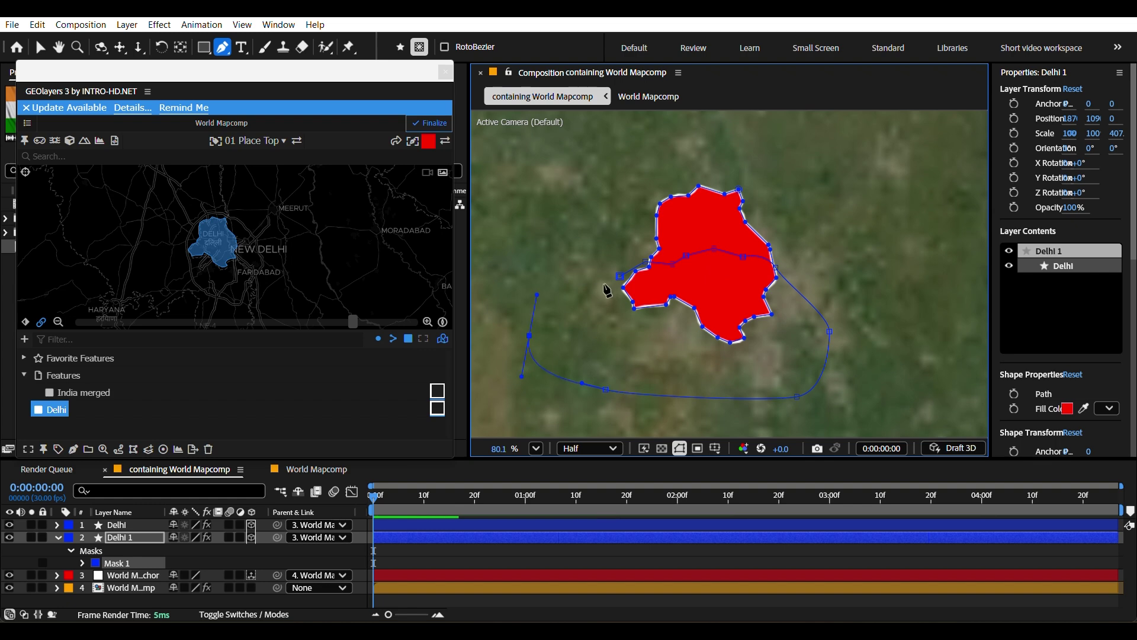
left_click(620, 277)
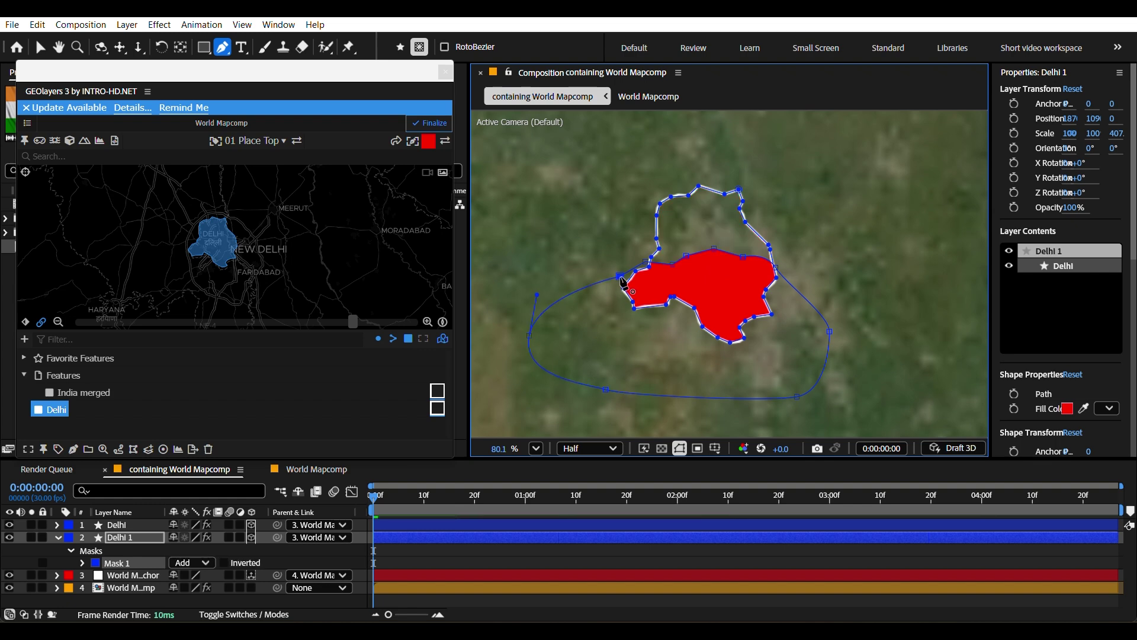
left_click(536, 556)
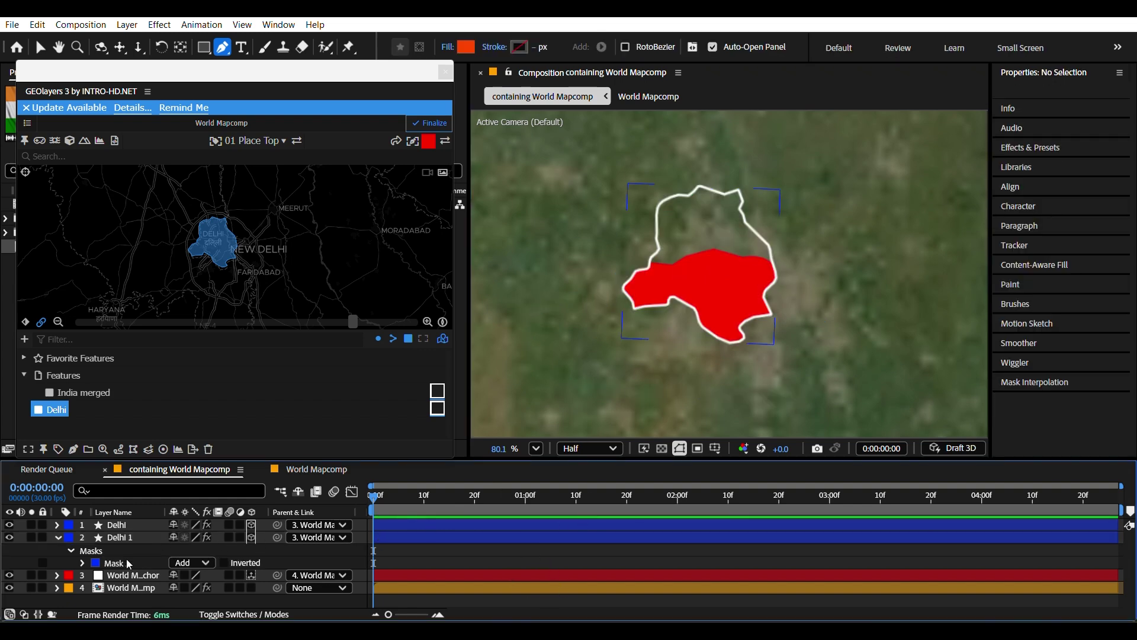
Set the mask feather on the Delhi 1 layer to 22 pixels
left_click(122, 538)
key("f")
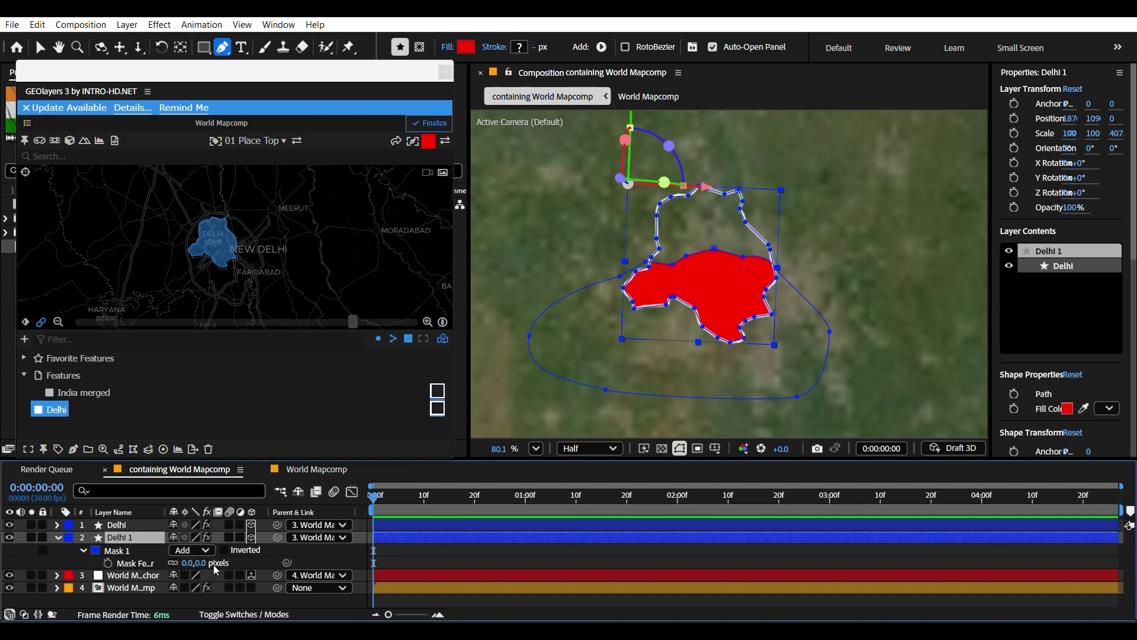
left_click_drag(216, 568, 224, 566)
left_click(469, 561)
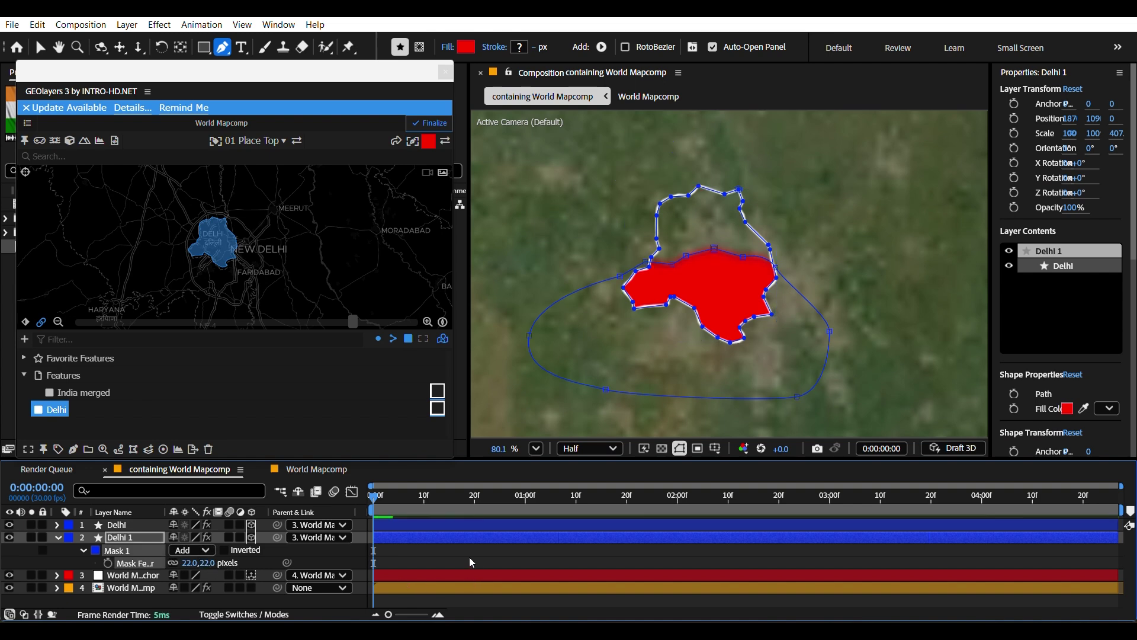
key("f")
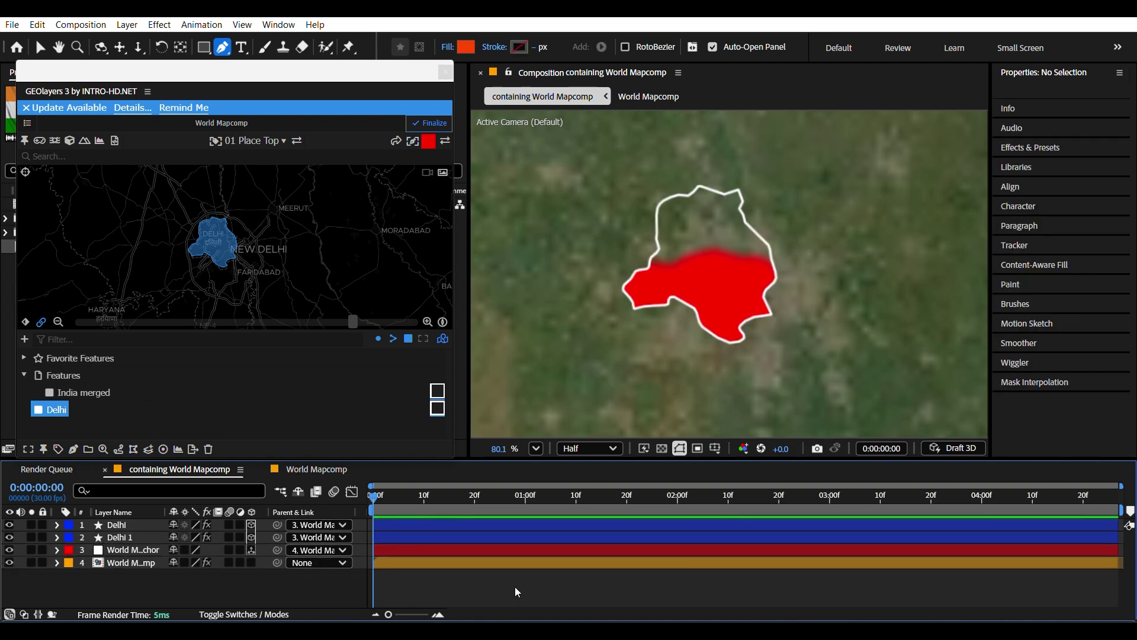
Reduce the mask feather on the Delhi 1 layer to 2 pixels and collapse the layer
left_click(127, 539)
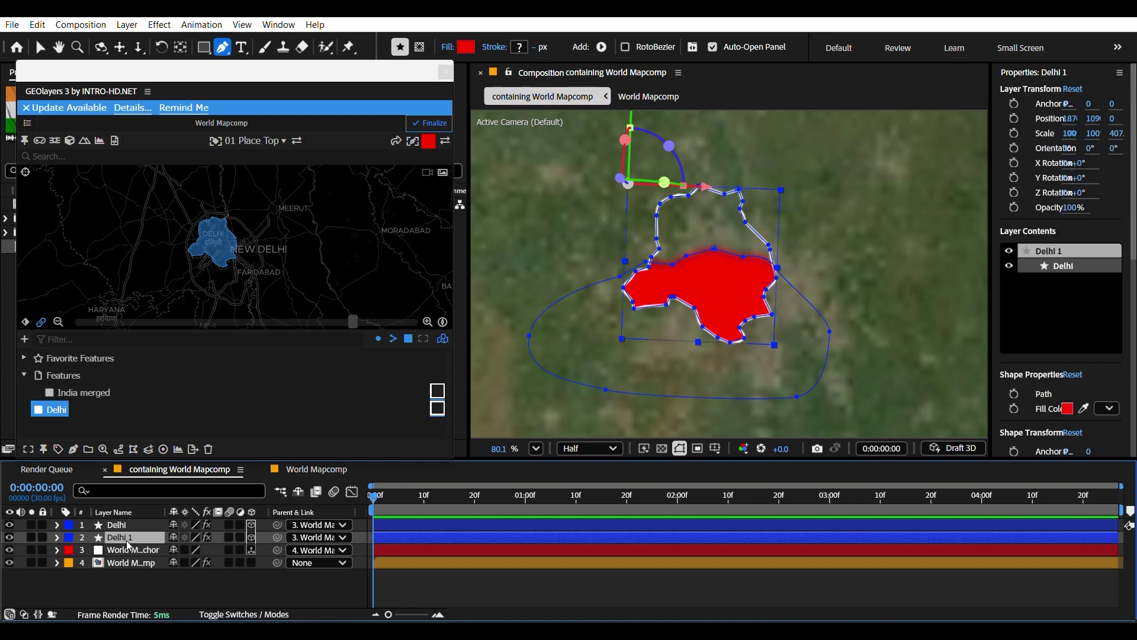
key("f")
left_click_drag(189, 564, 148, 564)
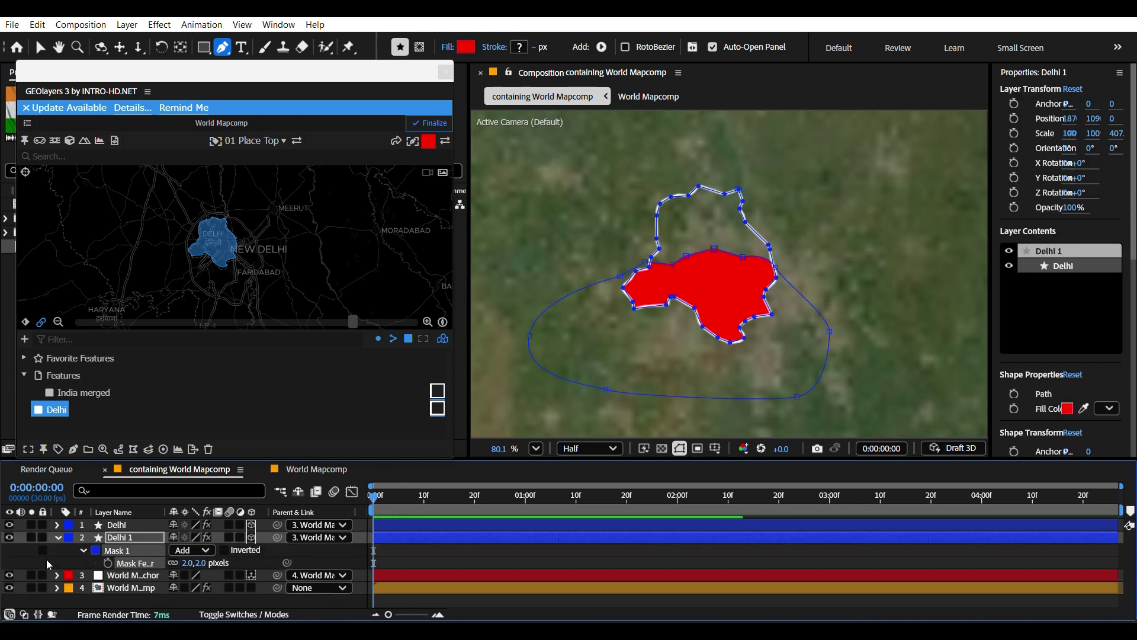
left_click(57, 537)
left_click(529, 595)
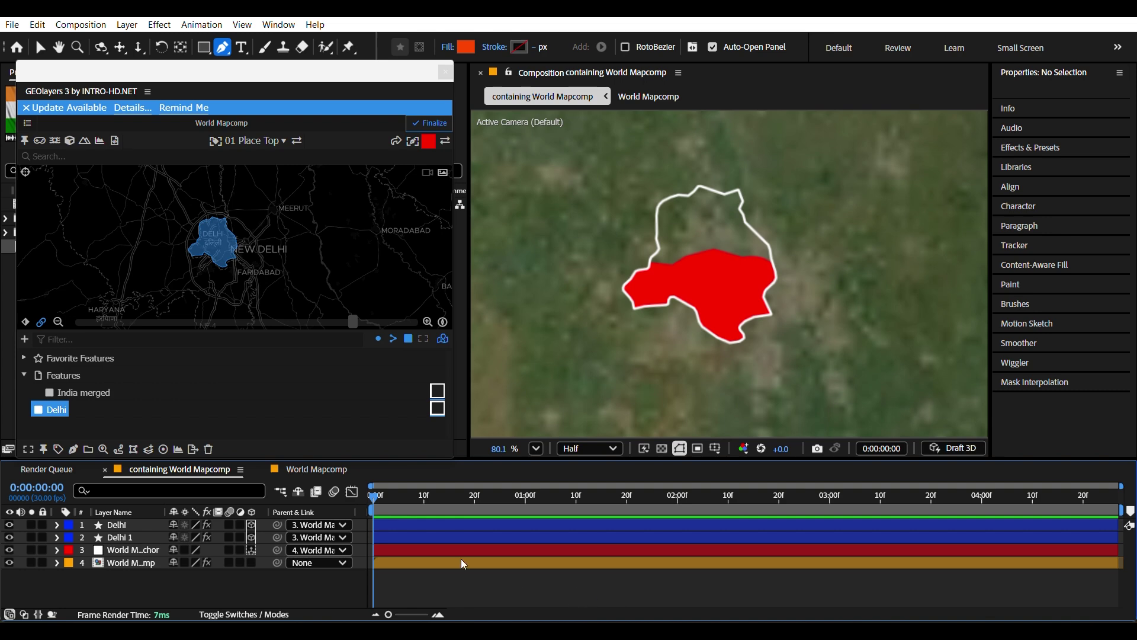
Change the Delhi feature's style to the solid tan fill
left_click(406, 538)
left_click(87, 429)
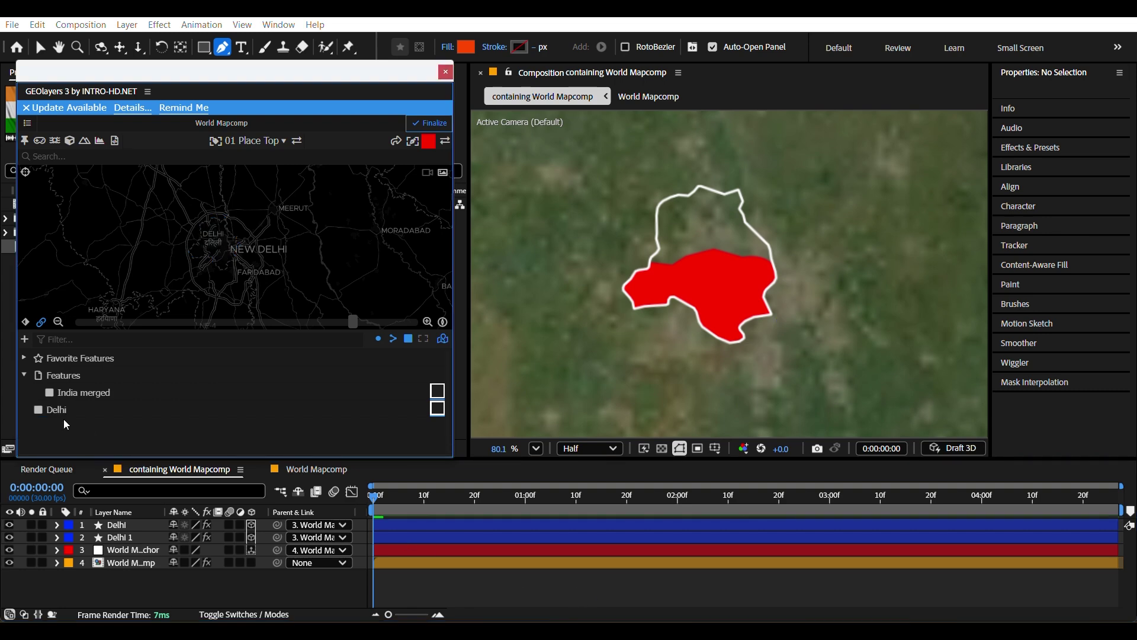
left_click(437, 407)
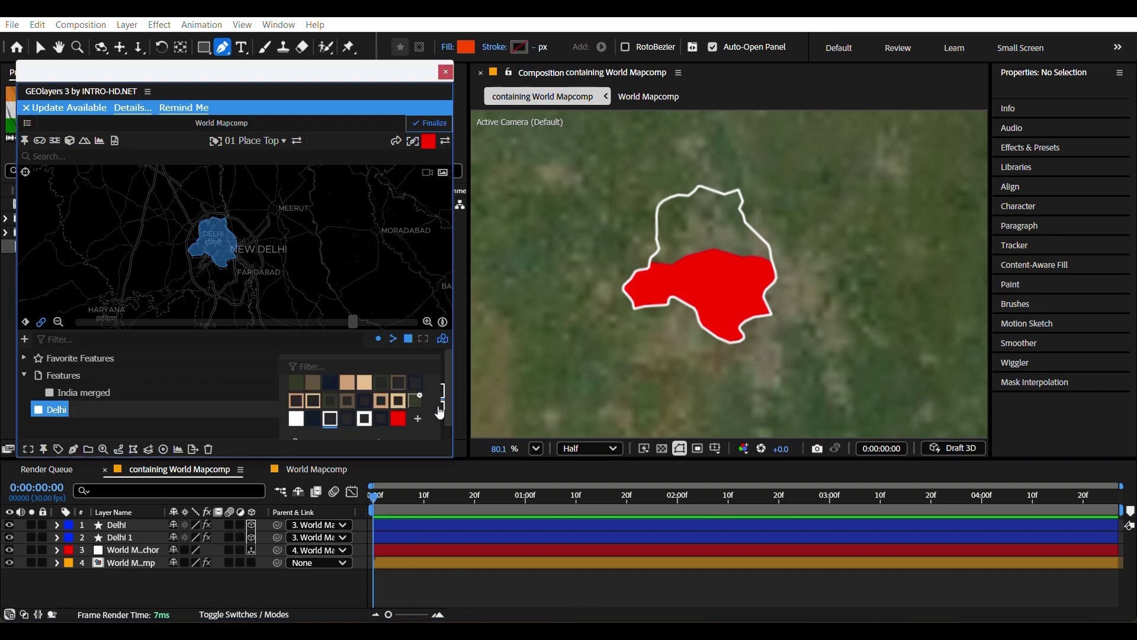
left_click(364, 386)
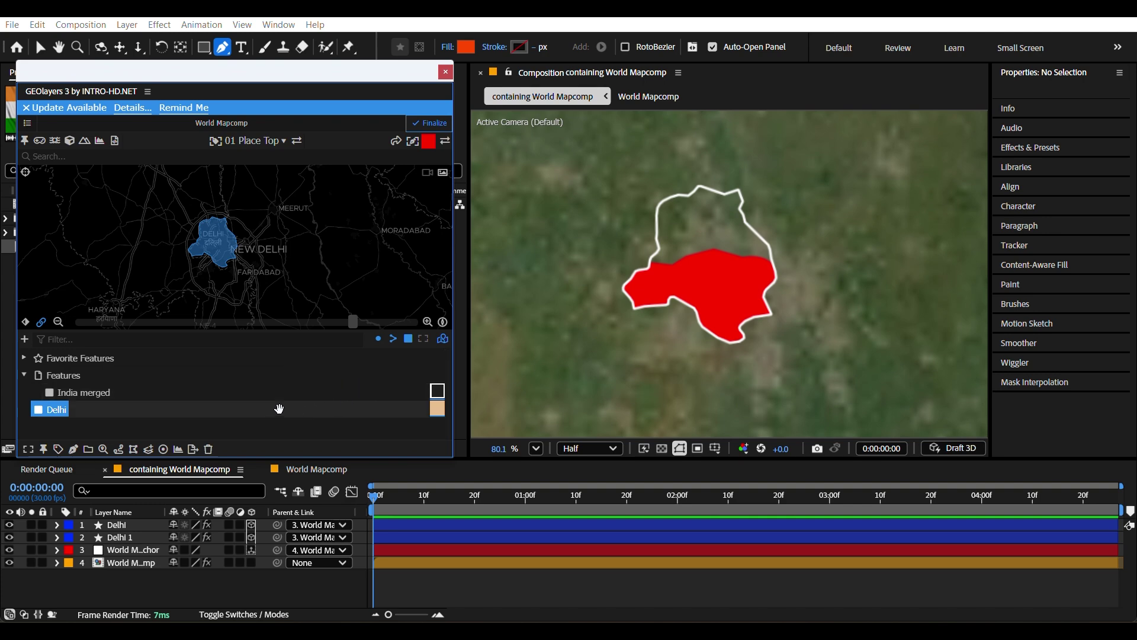
Draw the Delhi feature as a tan-filled shape layer and move that layer below the masked red Delhi 1 layer
left_click(73, 450)
left_click(102, 411)
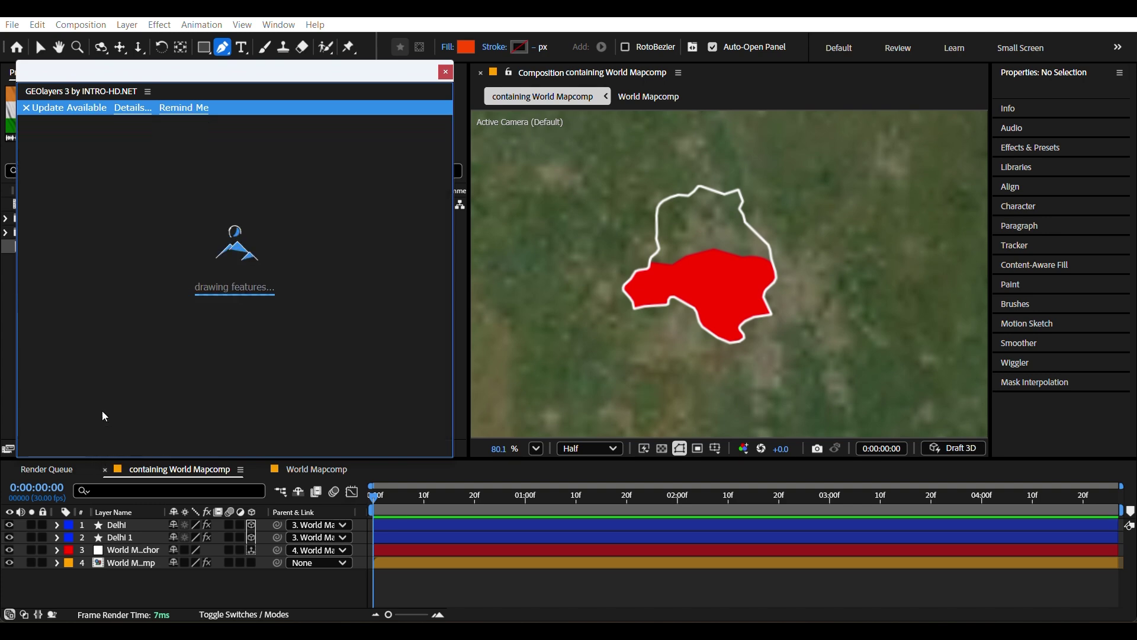
left_click(519, 596)
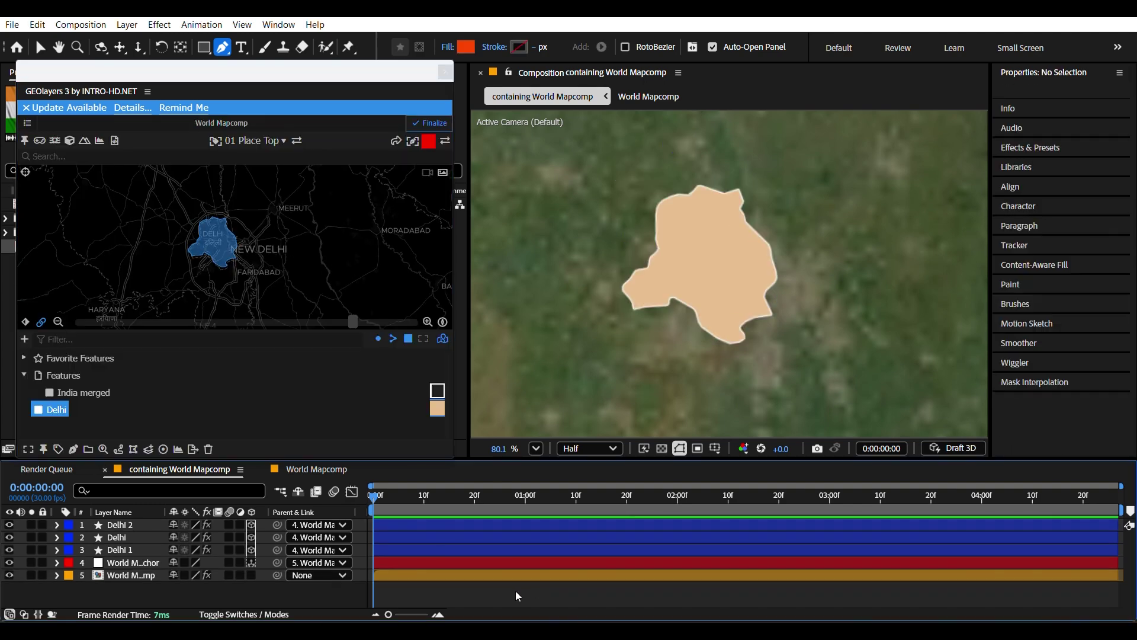
left_click_drag(133, 531, 150, 556)
left_click(486, 603)
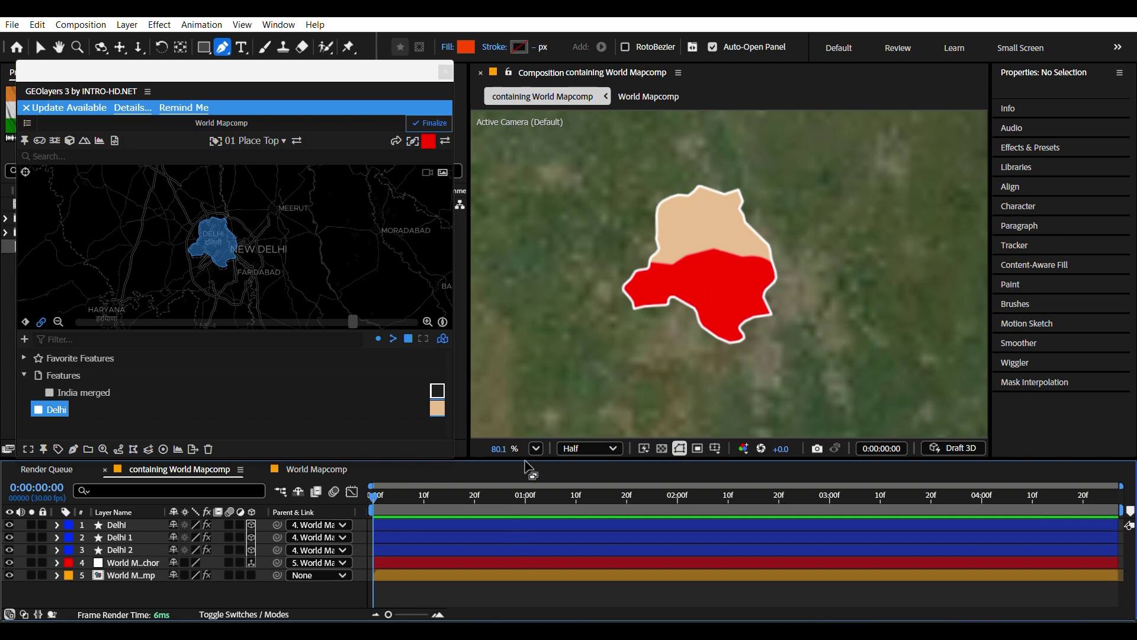
Examine the stacked Delhi layers by selecting the white outline, the masked red fill and the tan fill in turn
left_click(452, 544)
left_click(440, 526)
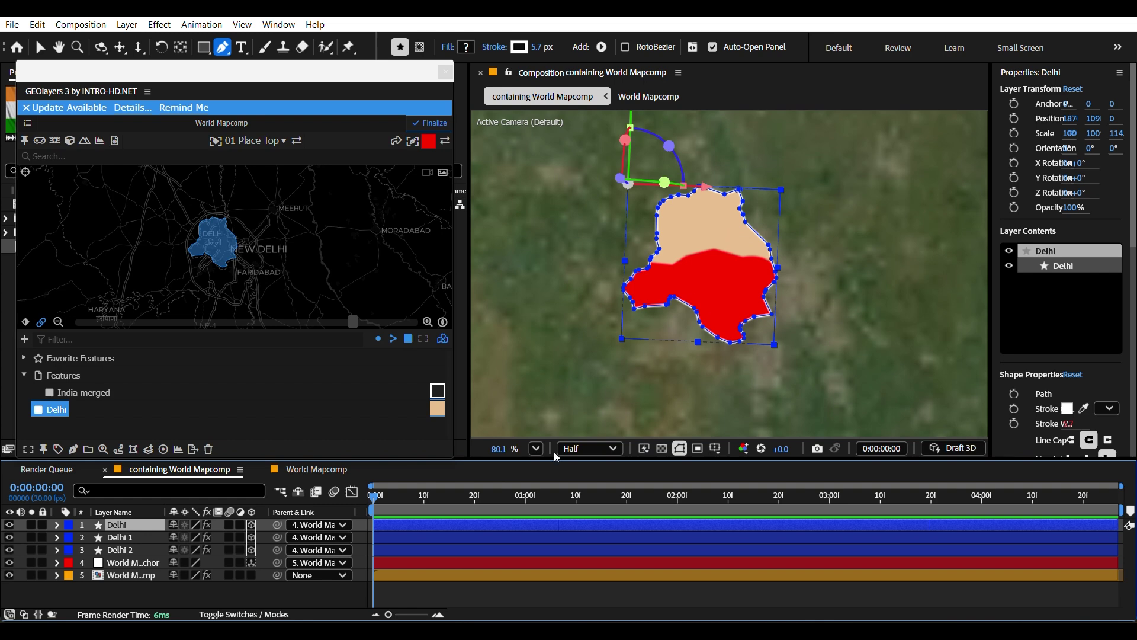
left_click(528, 584)
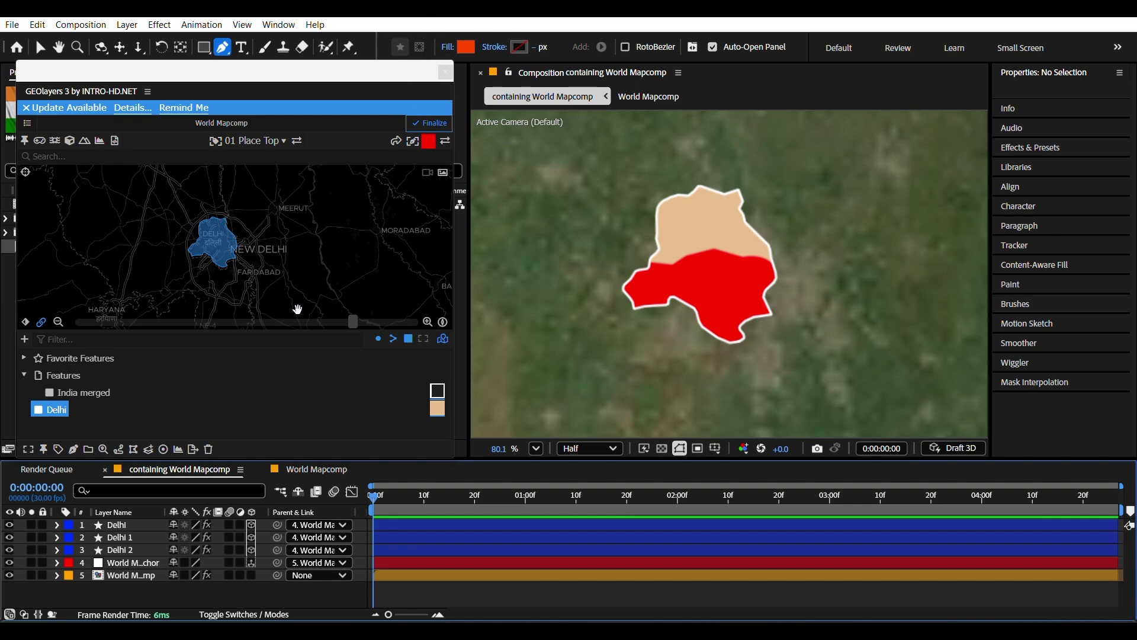
left_click(439, 549)
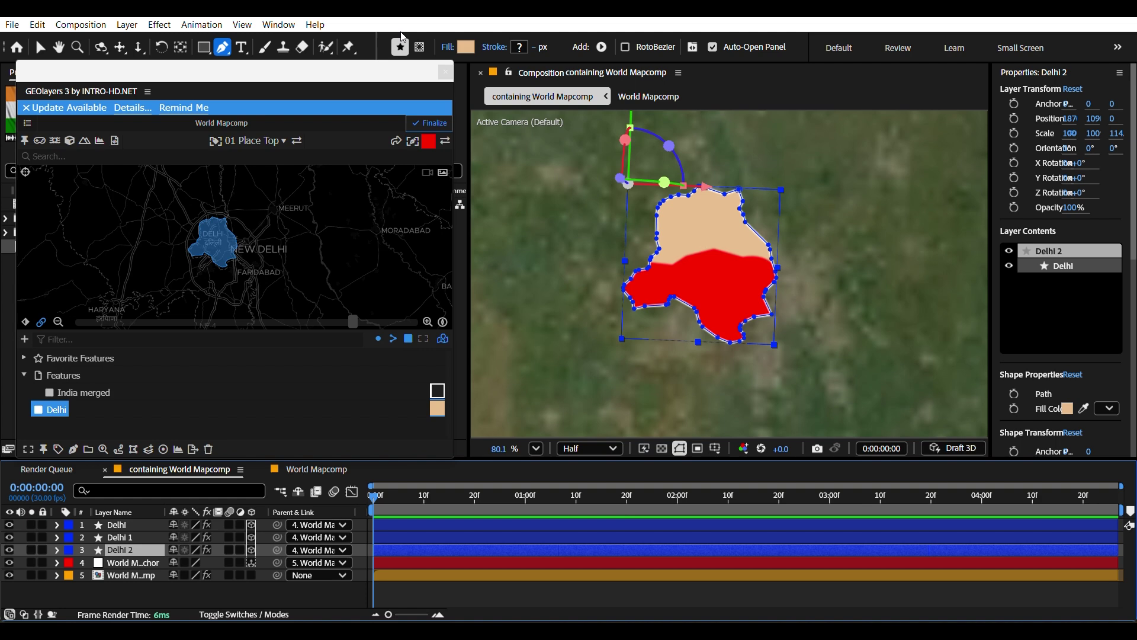
left_click(523, 593)
left_click(475, 553)
left_click(401, 46)
left_click(506, 599)
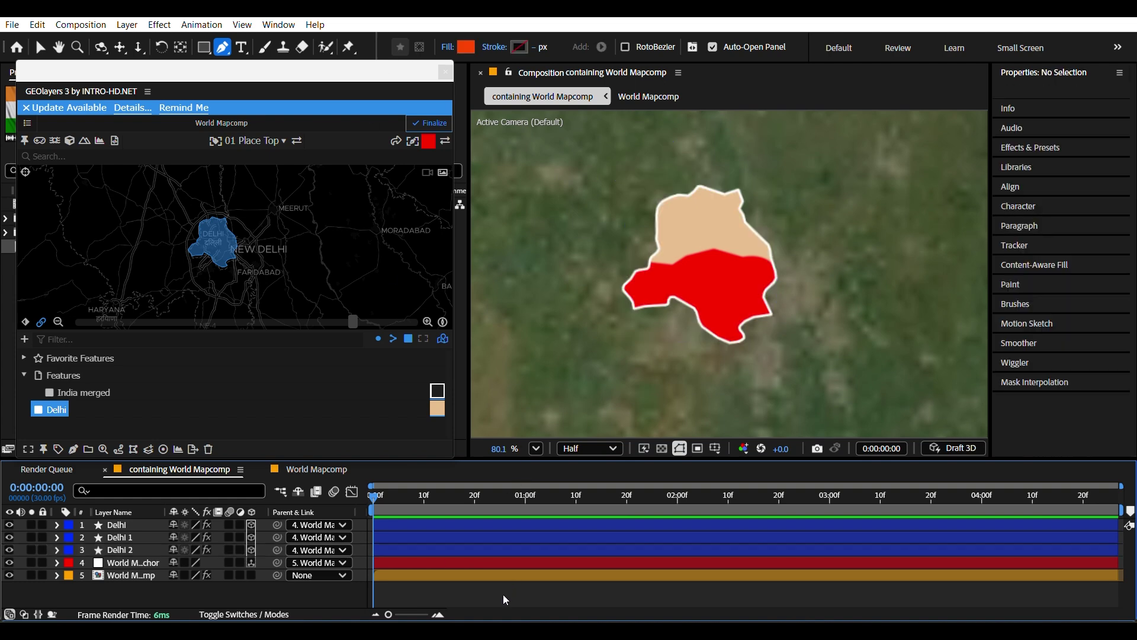
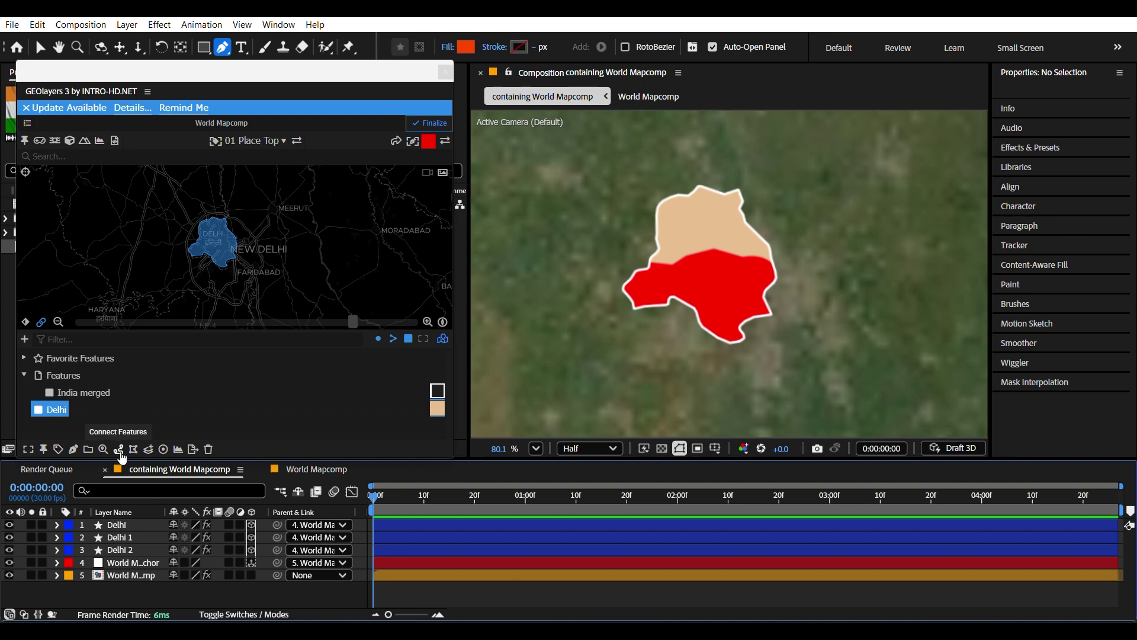
Try to create a car route from the Delhi feature alone
left_click(119, 451)
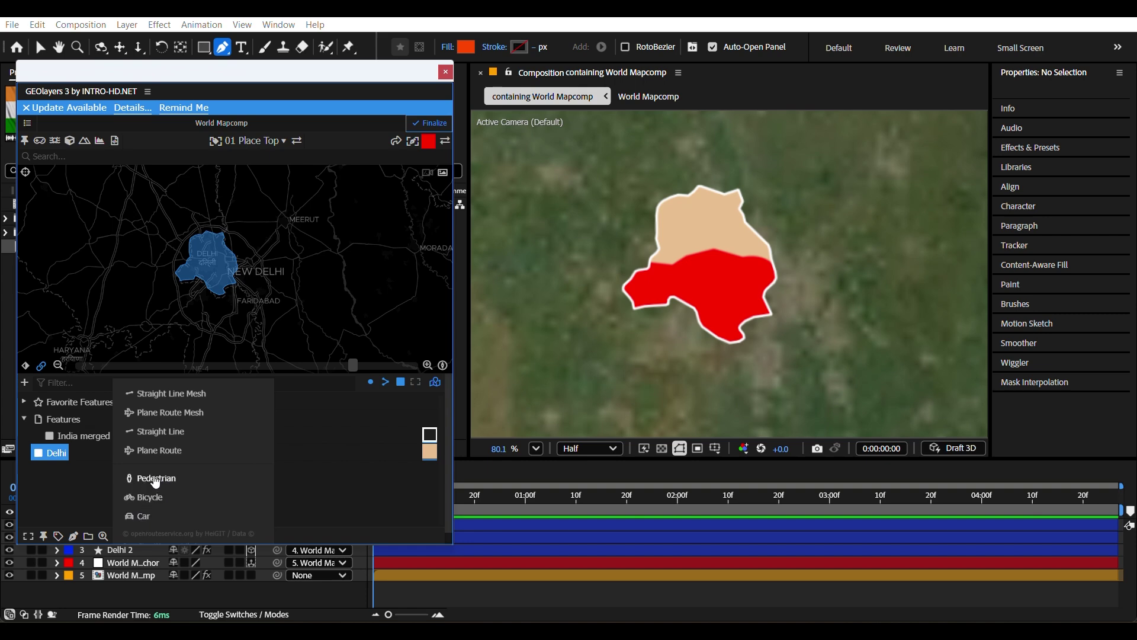
left_click(146, 517)
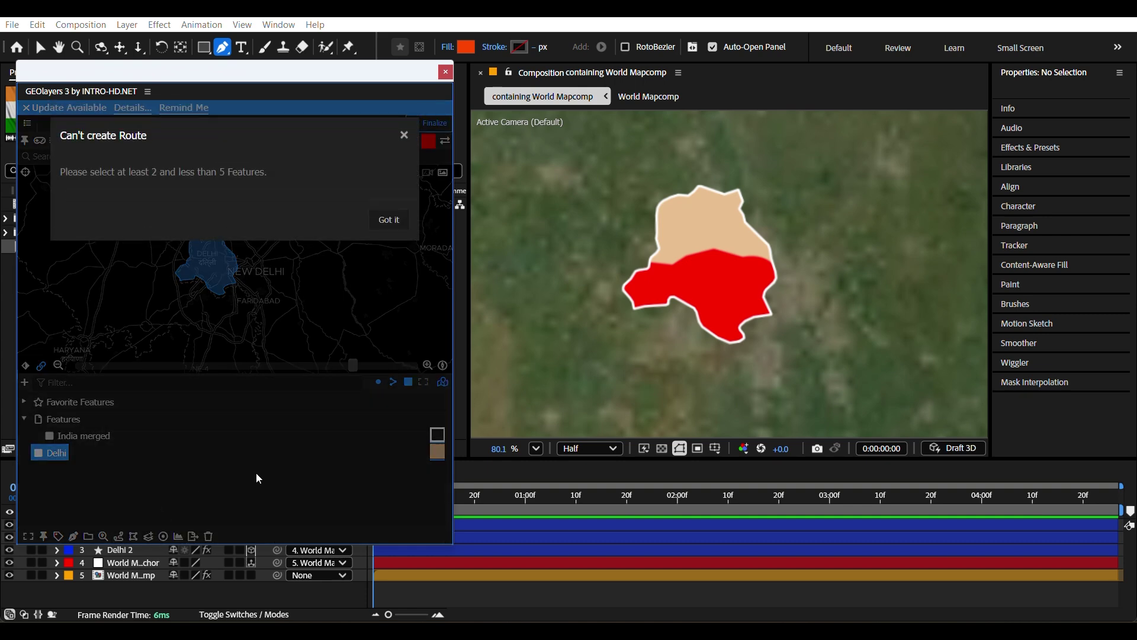
left_click(392, 223)
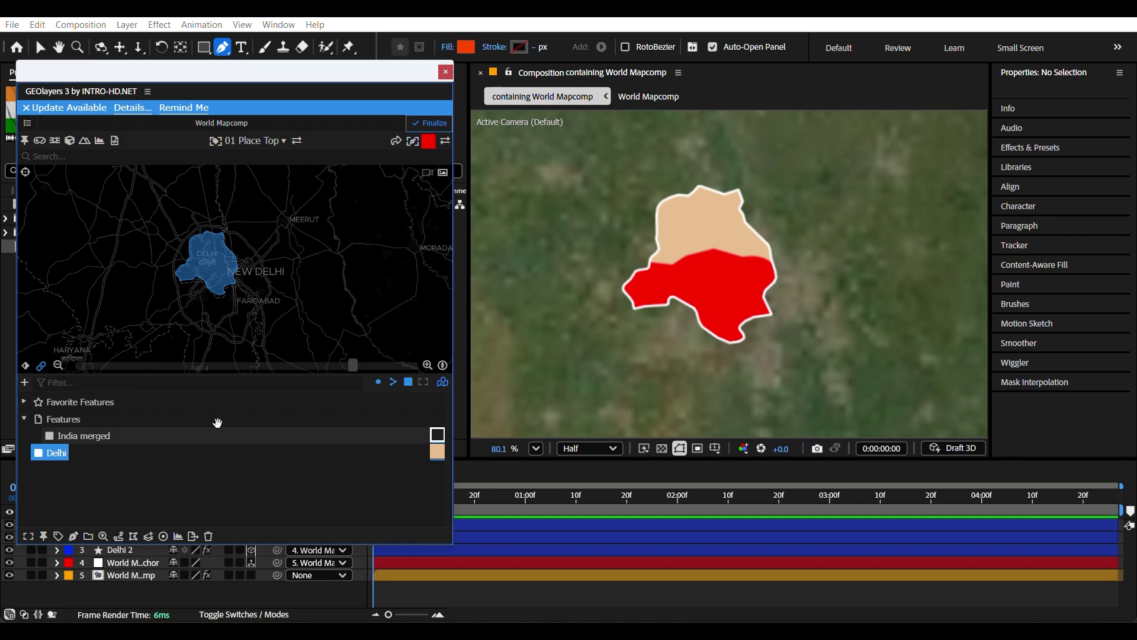
Add a label to the Delhi feature on the wider India map and move the current time to frame 25
left_click(61, 491)
scroll(694, 283, "down", 1)
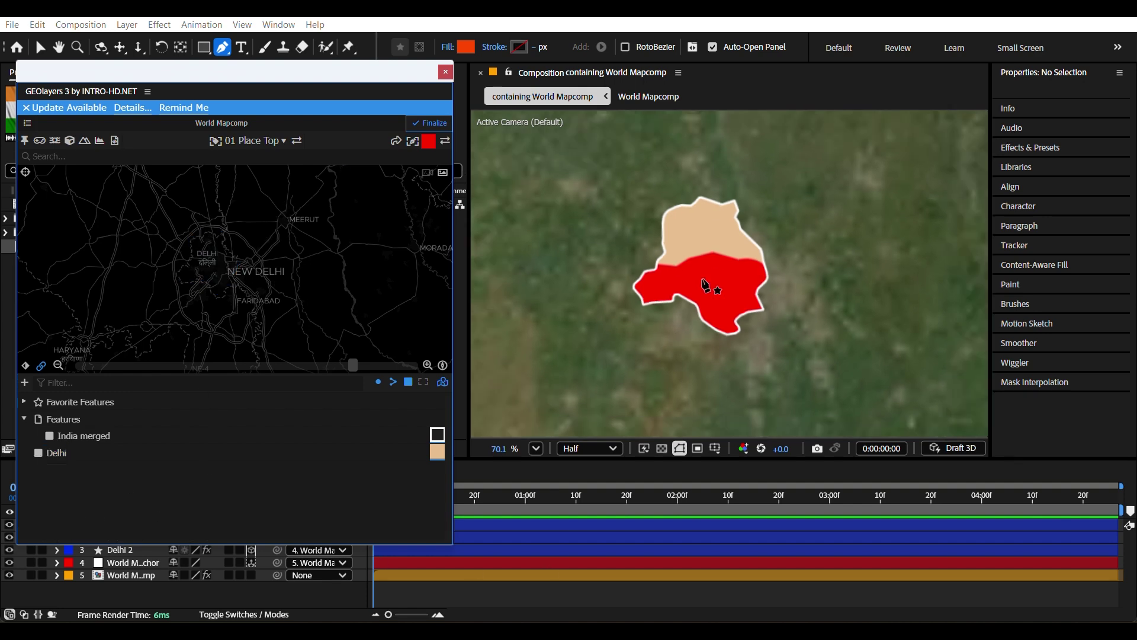
scroll(246, 252, "down", 5)
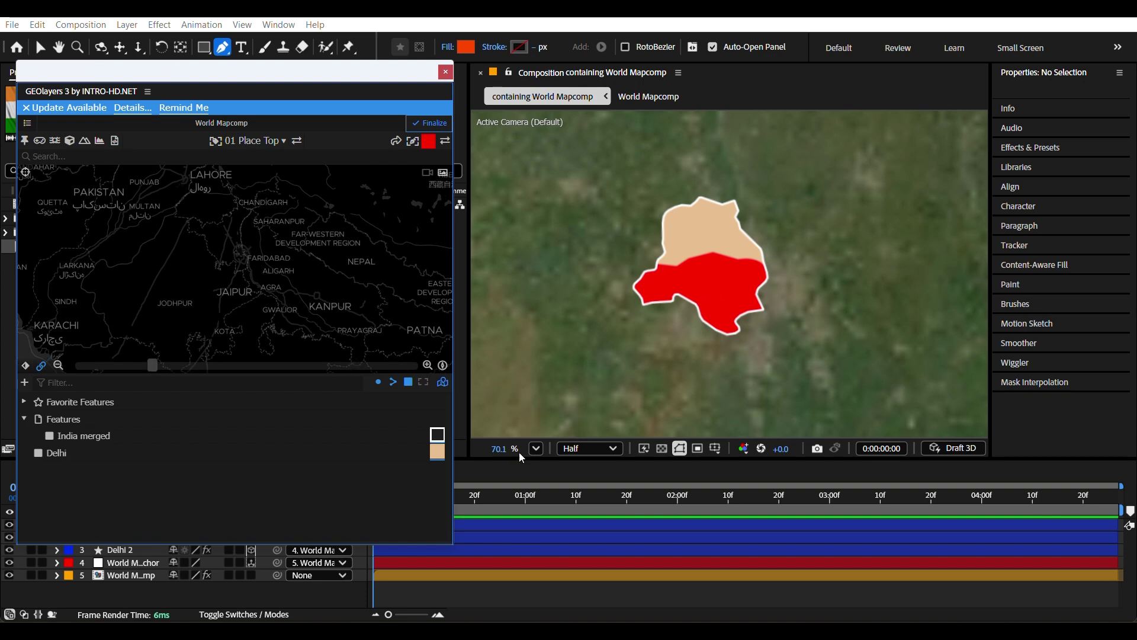
left_click(537, 449)
left_click(554, 152)
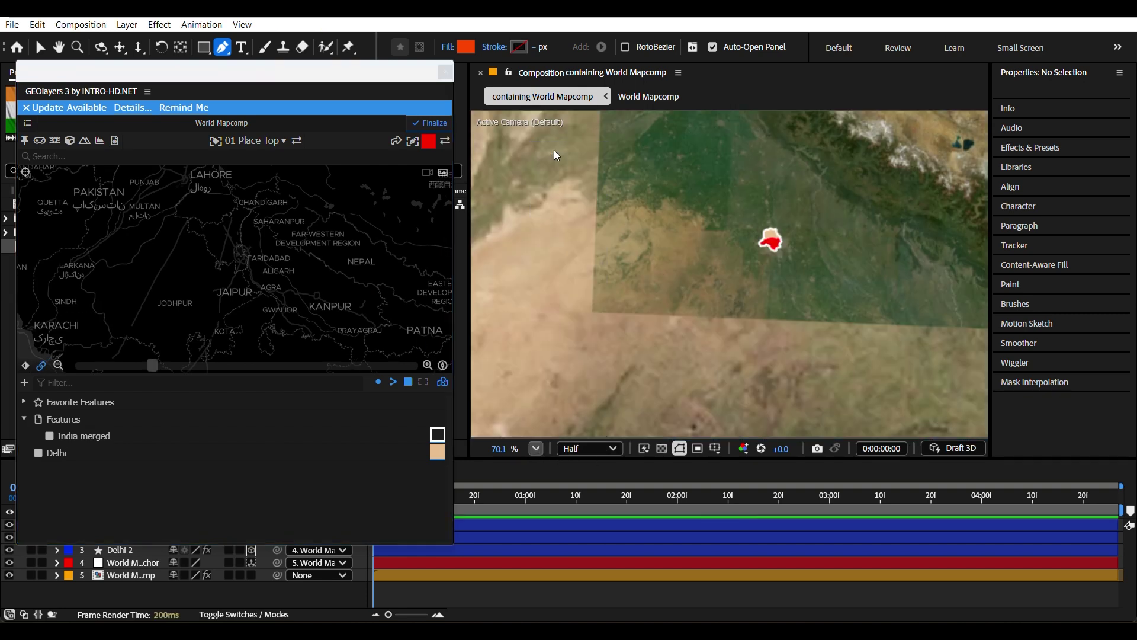
scroll(237, 289, "down", 5)
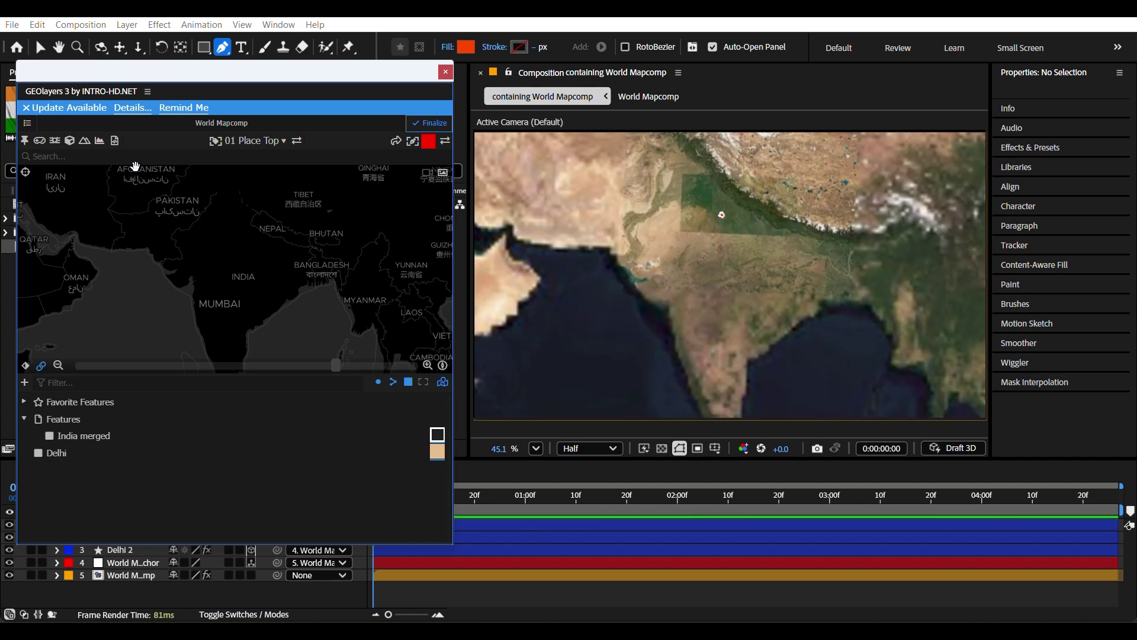
left_click(57, 454)
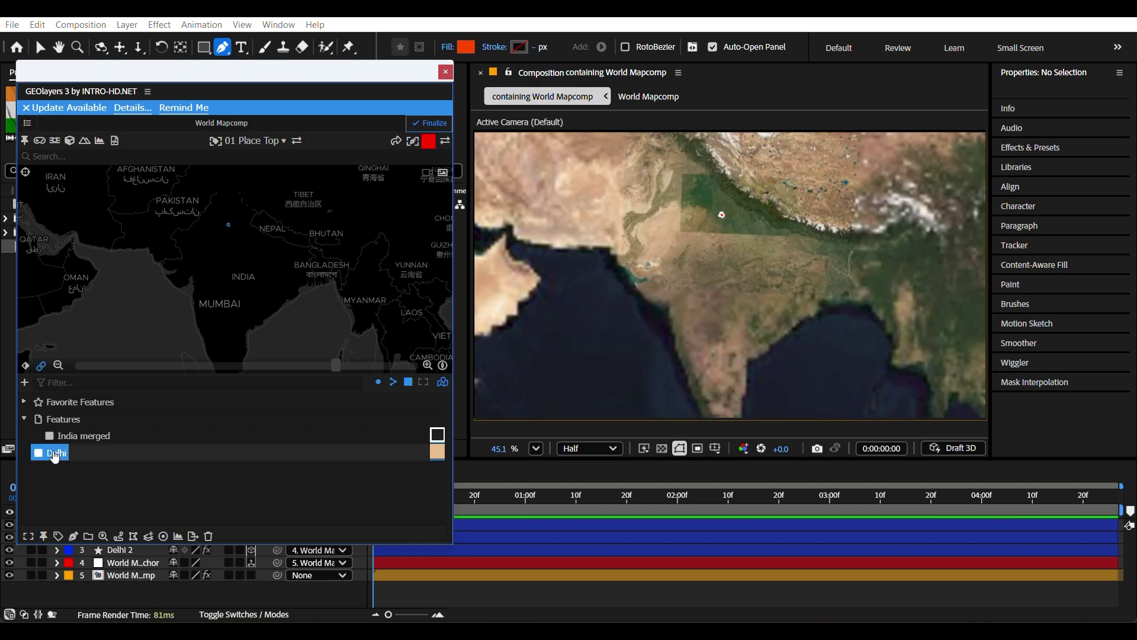
left_click(58, 536)
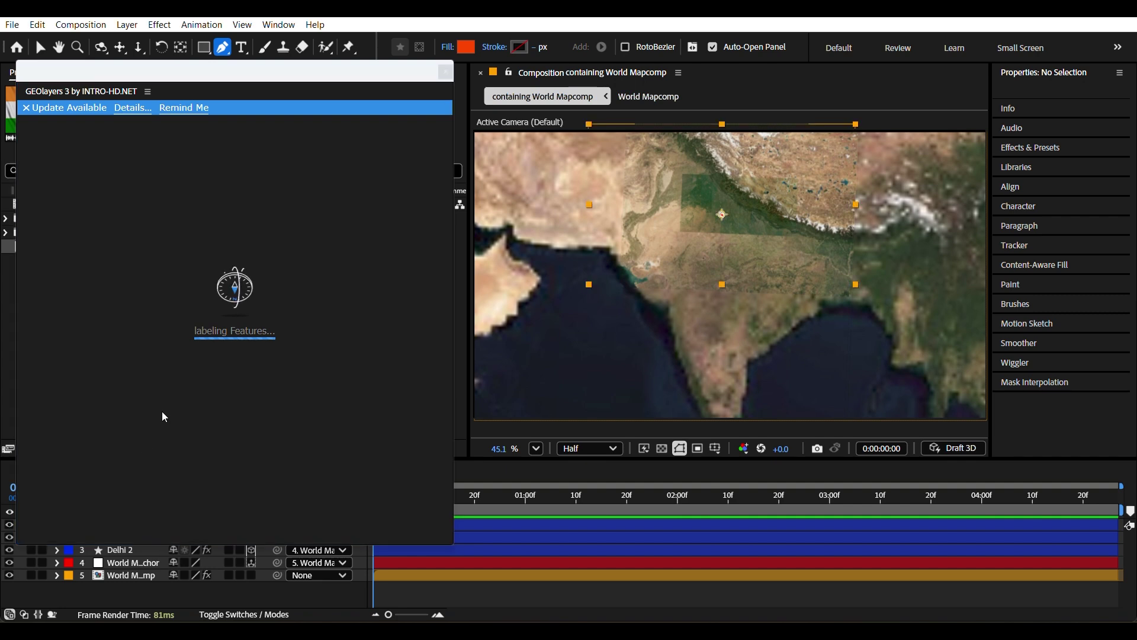
left_click(396, 253)
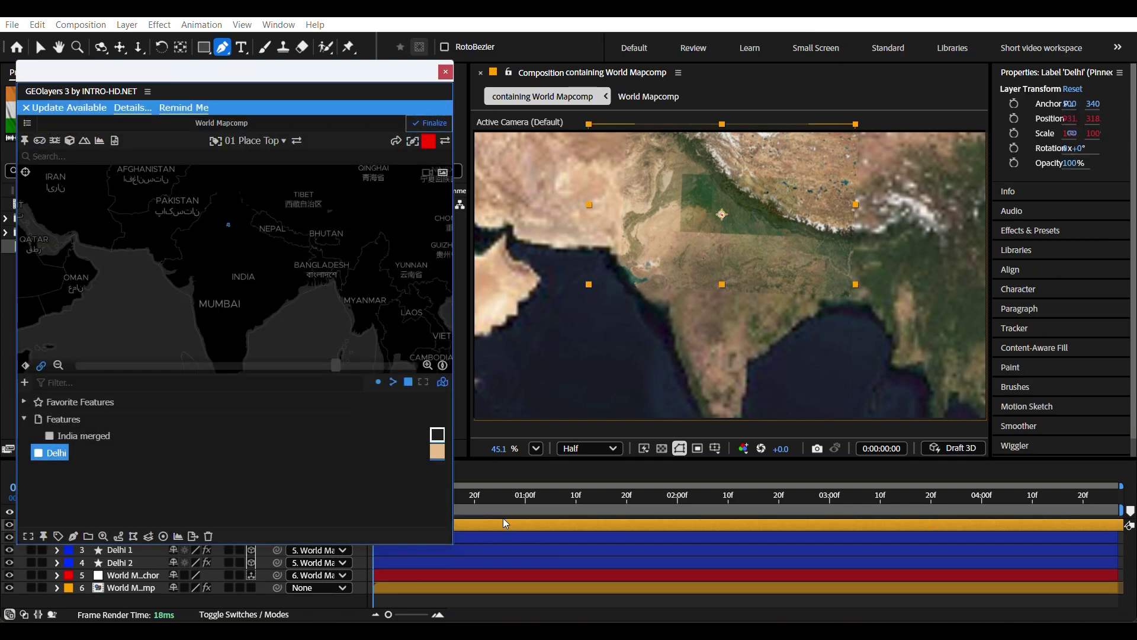
left_click(503, 513)
left_click(586, 611)
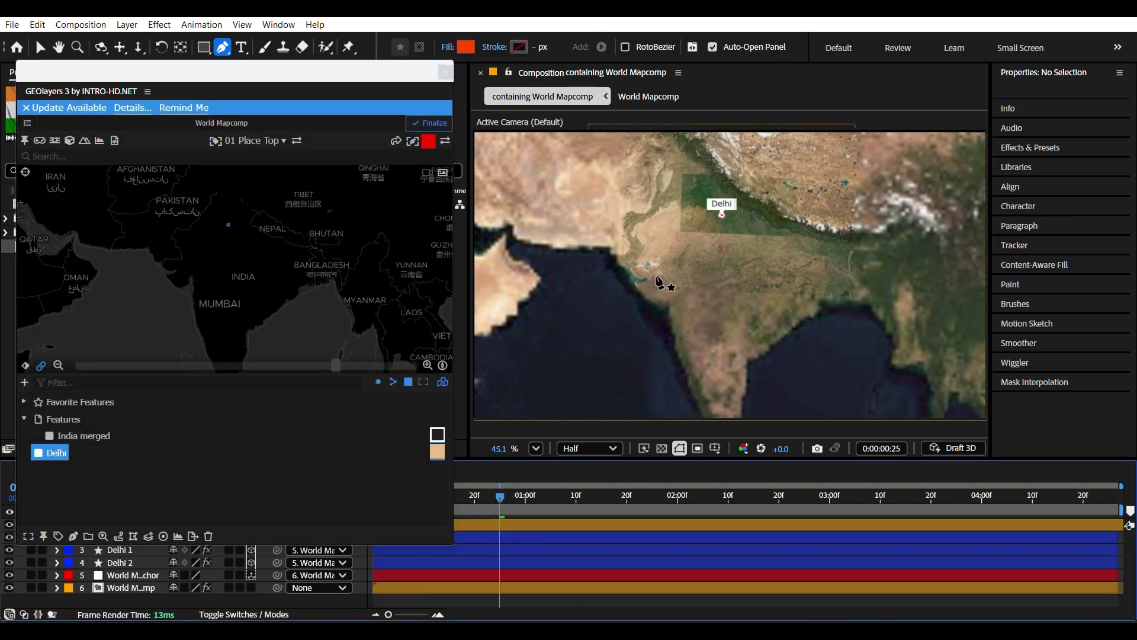
Search for mumbai and add the Mumbai administrative area to the feature browser
scroll(253, 221, "up", 3)
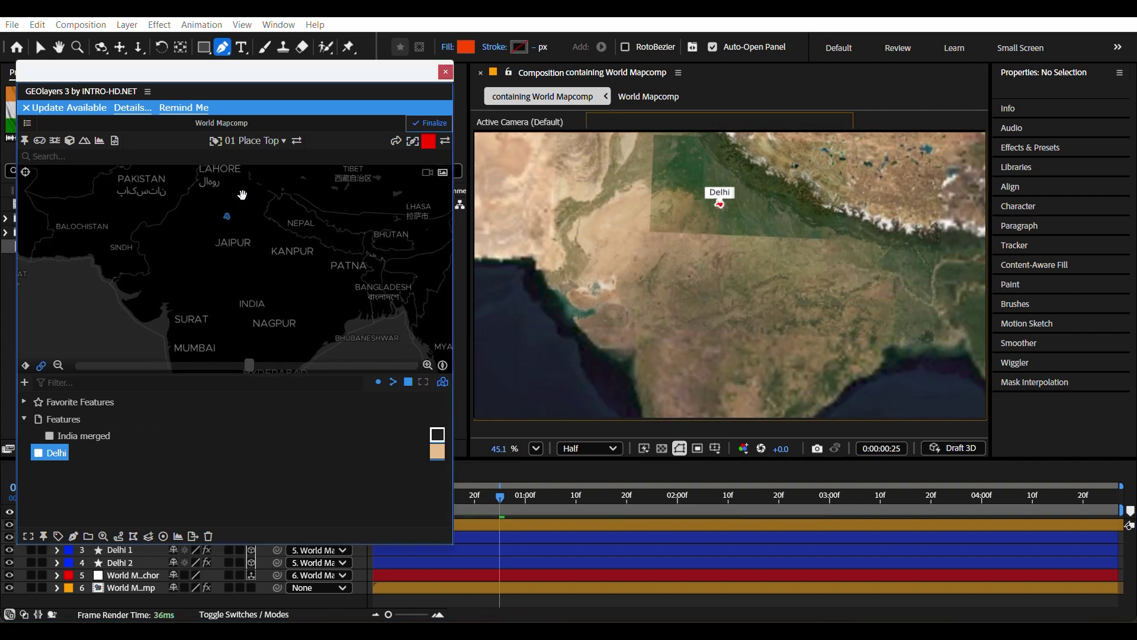
left_click(117, 157)
type("m")
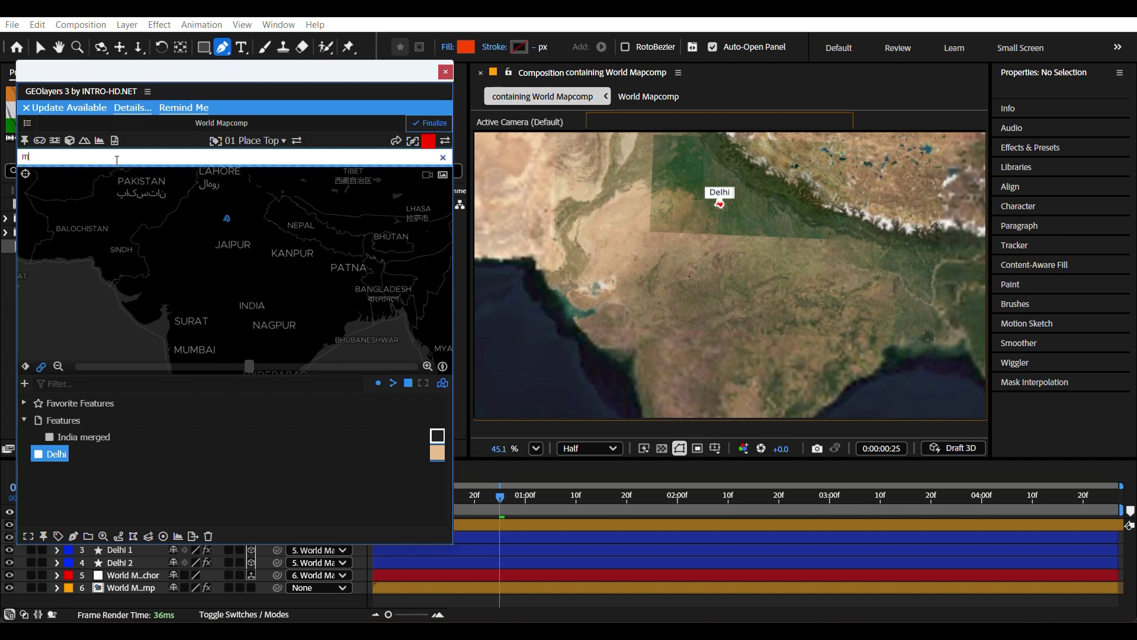
type("umbai")
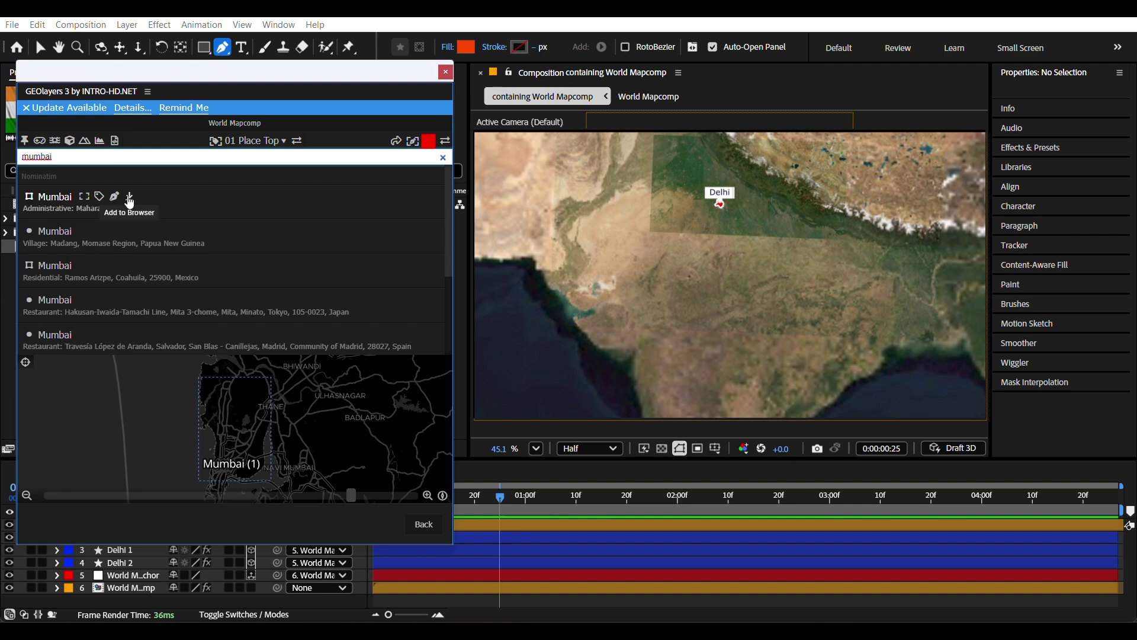
left_click(114, 198)
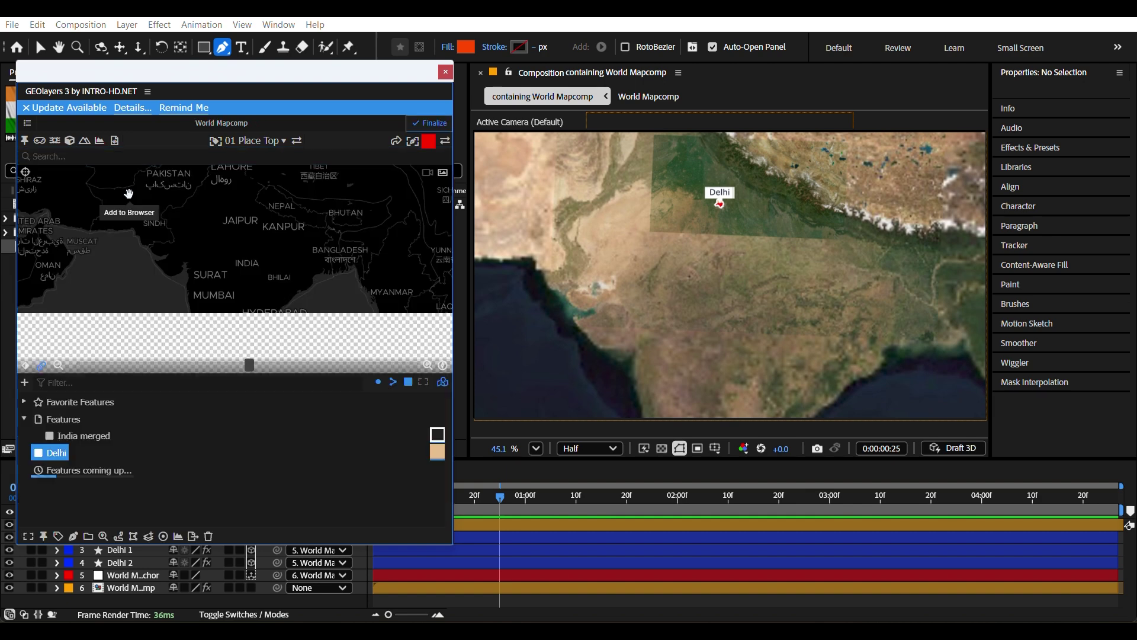
Draw the Mumbai feature as a red-filled shape layer and extend the layer back to the start of the composition
left_click(73, 536)
left_click(113, 492)
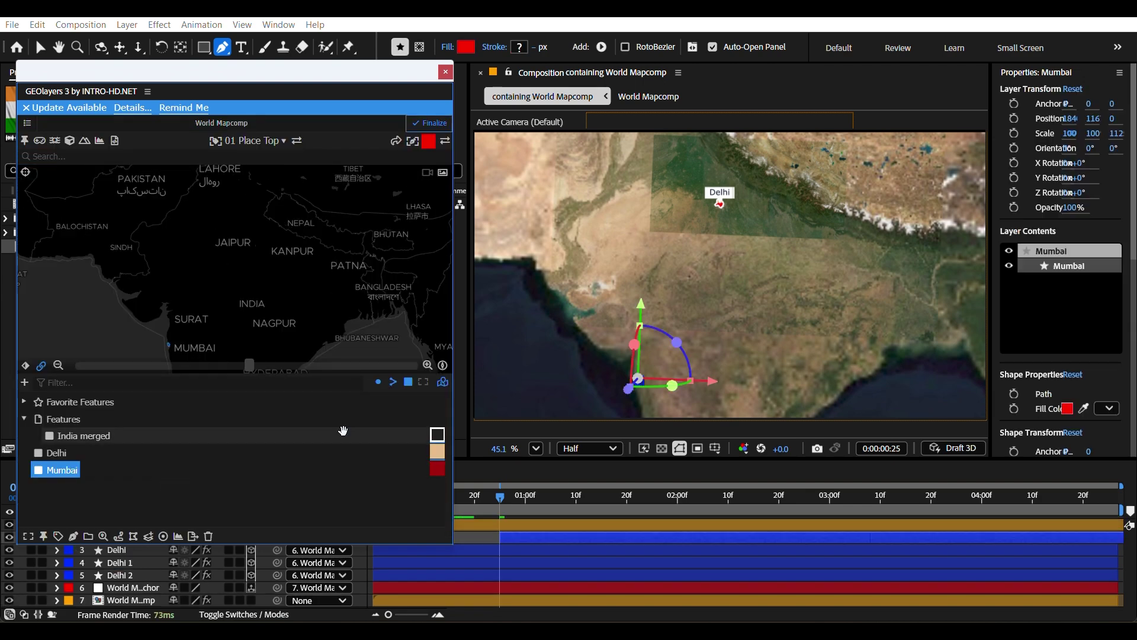
left_click_drag(538, 535, 468, 546)
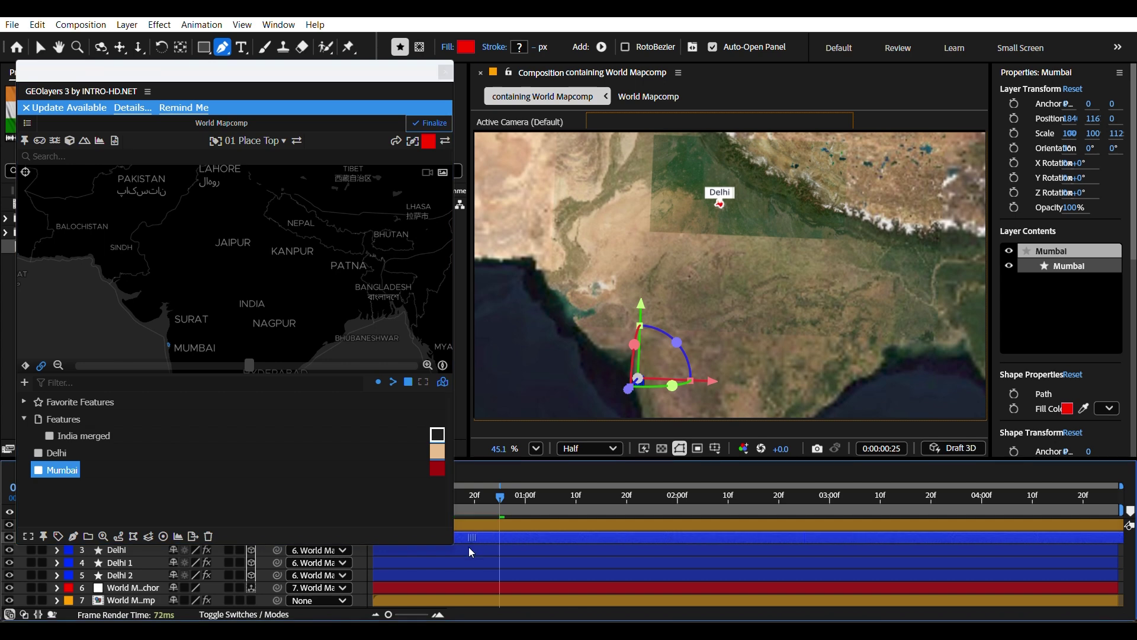
left_click_drag(465, 477, 410, 435)
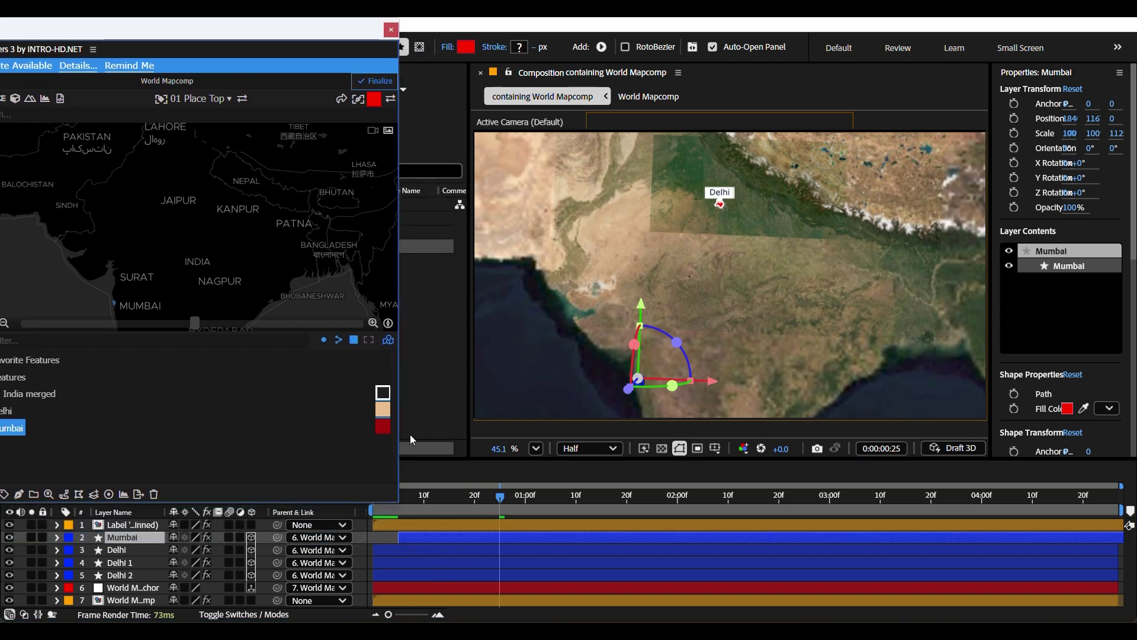
left_click_drag(455, 542, 421, 542)
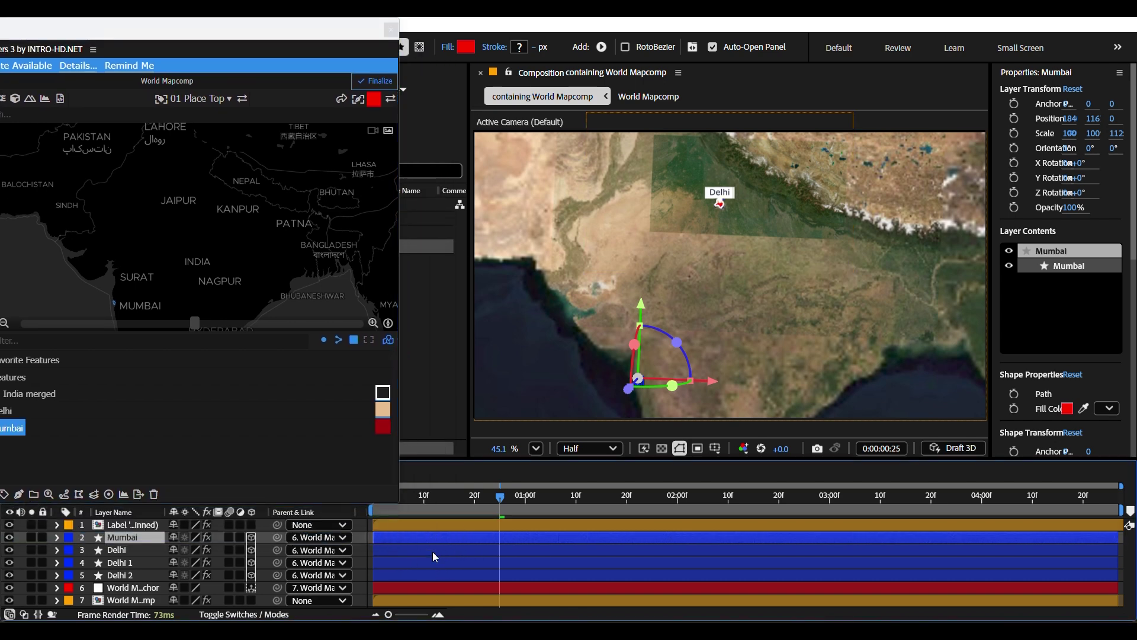
Add a label to the Mumbai feature, move the current time to frame 14 and dismiss the label hint
left_click_drag(246, 48, 357, 47)
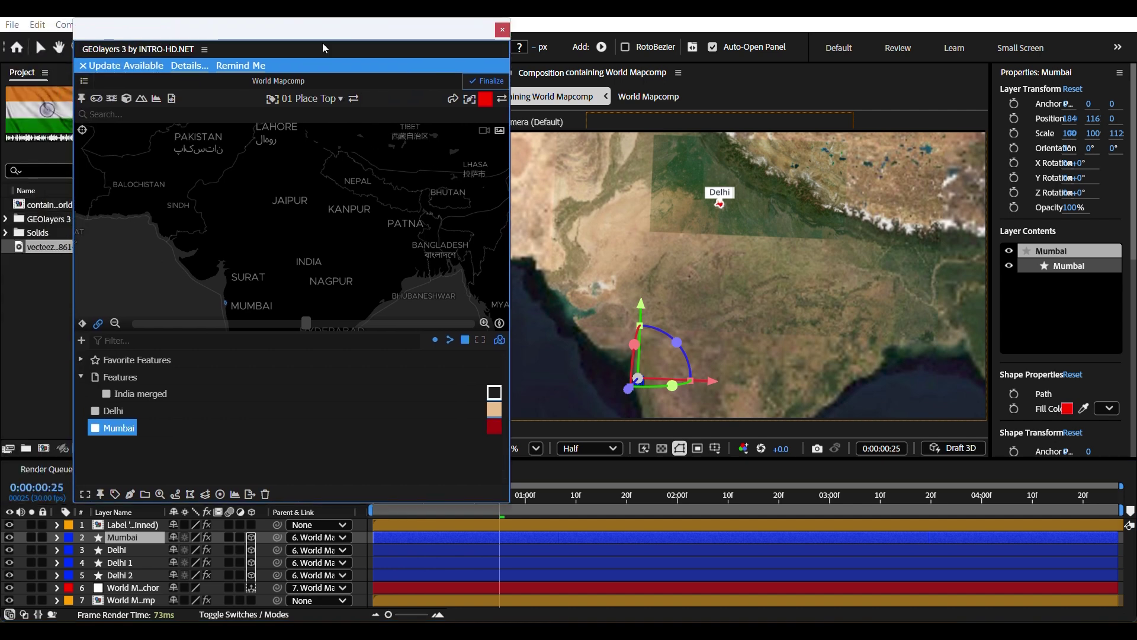
left_click(116, 492)
left_click(155, 453)
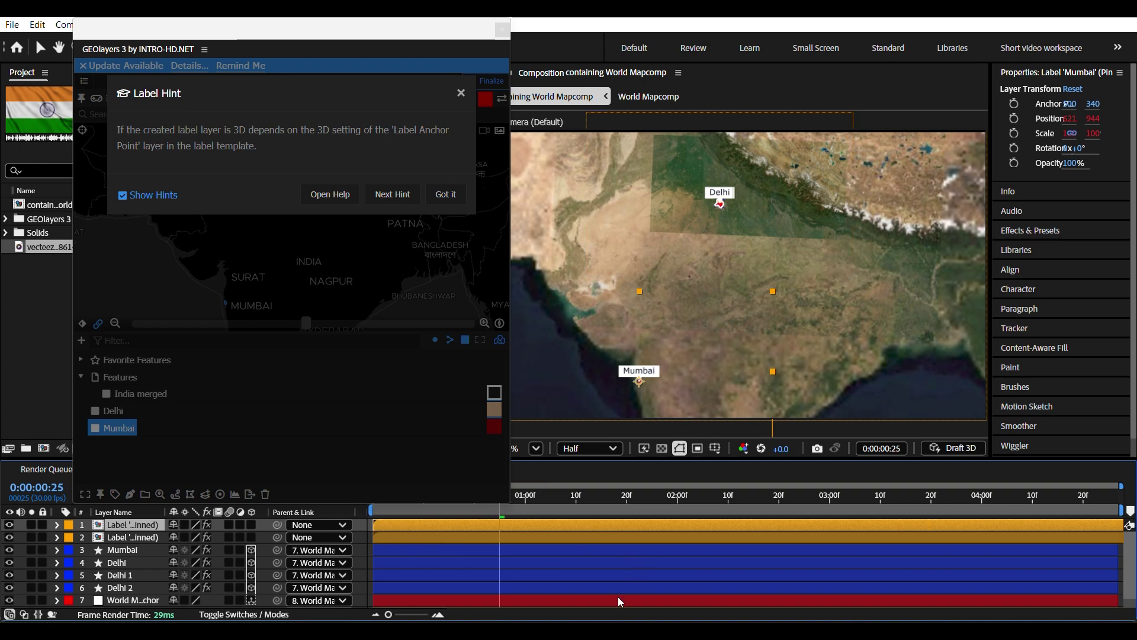
left_click_drag(536, 516, 444, 518)
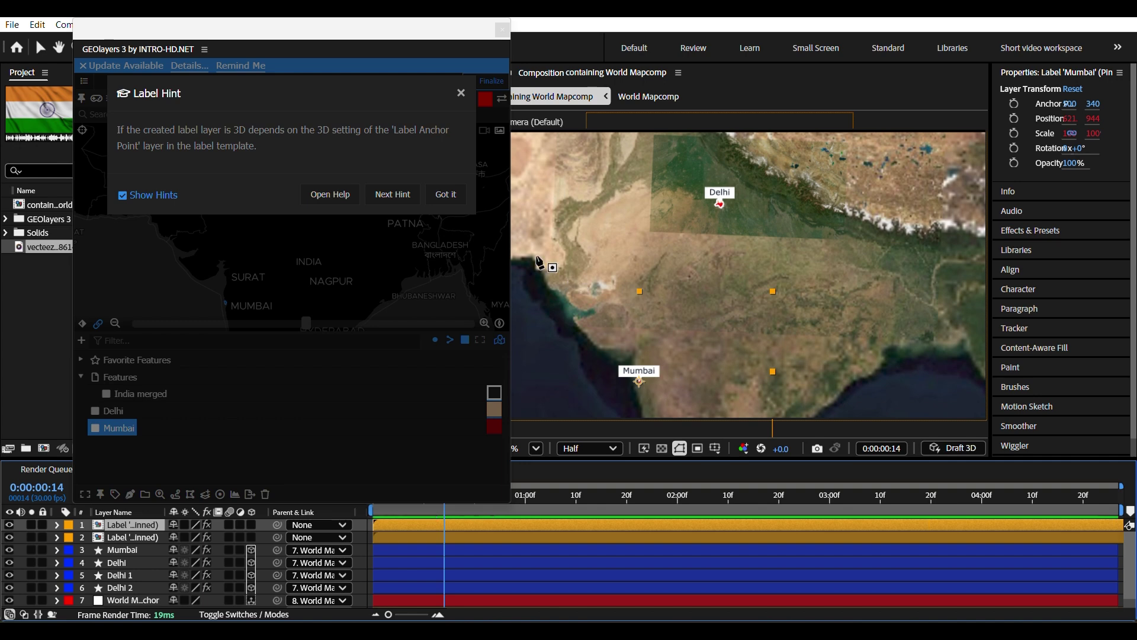
left_click(443, 191)
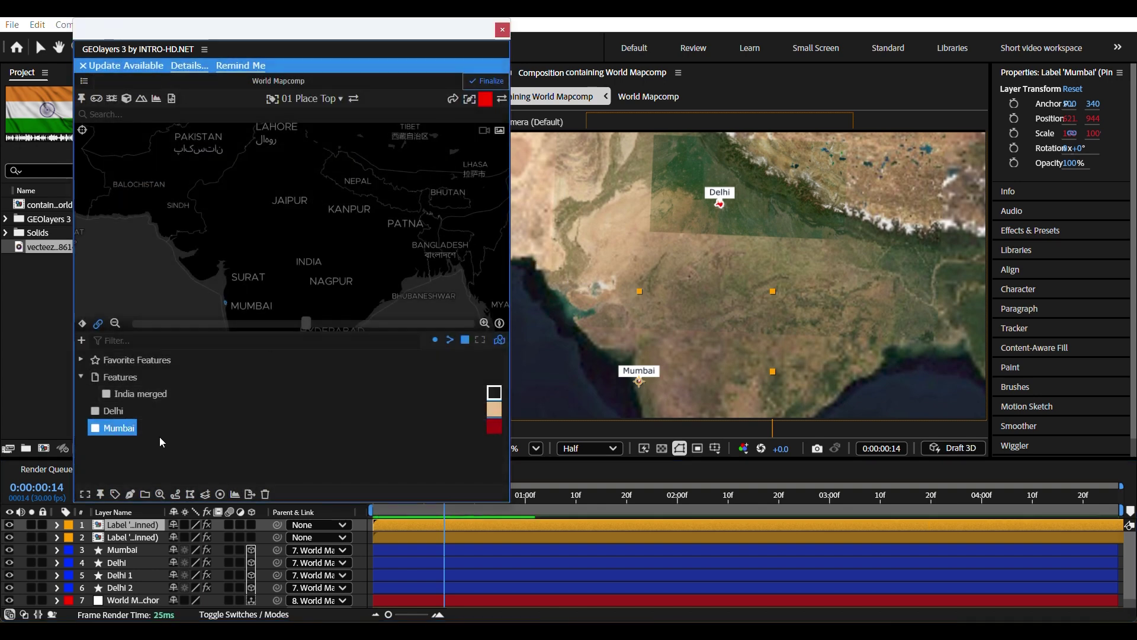
Try to connect the Delhi and Mumbai features with a car route
left_click(176, 494)
left_click(138, 464)
left_click(113, 411)
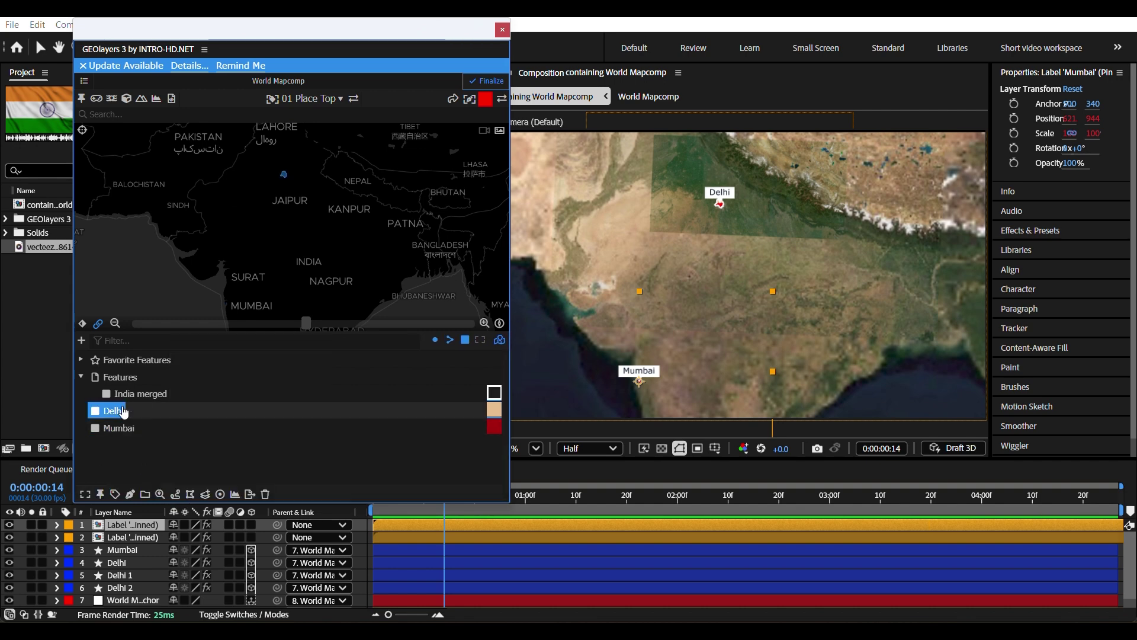
left_click(118, 428, "shift")
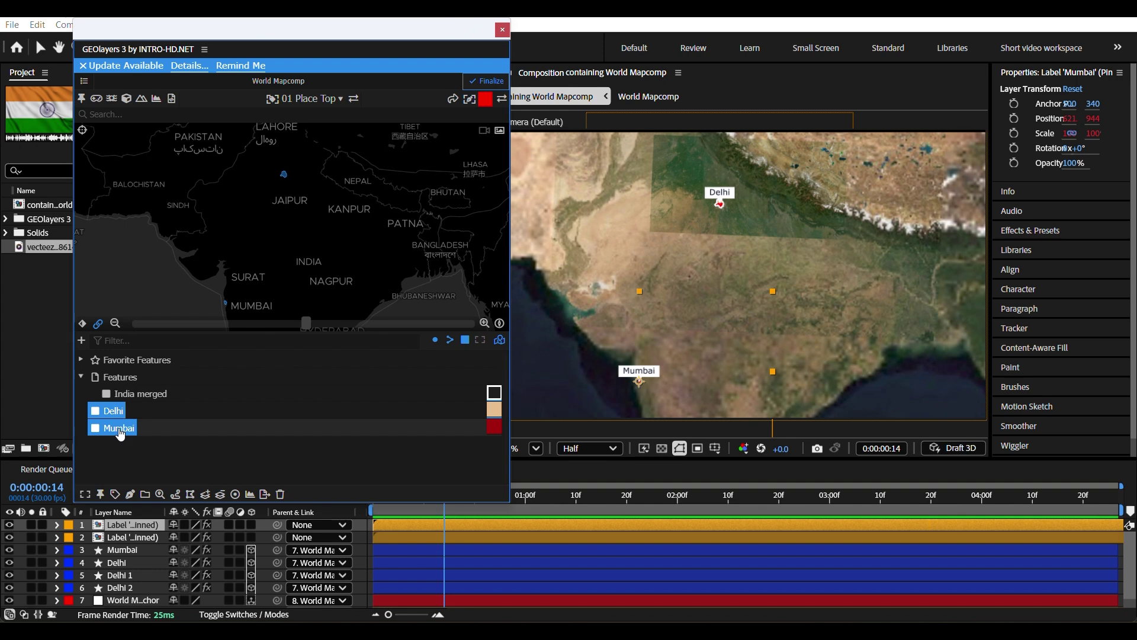
left_click(175, 495)
left_click(200, 473)
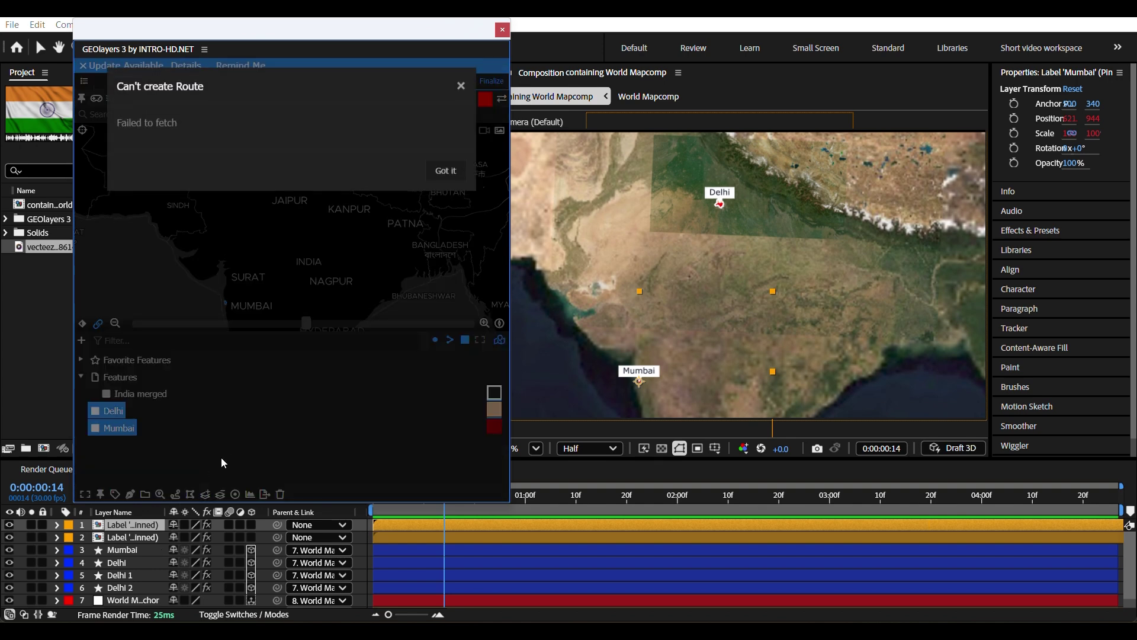
left_click(446, 179)
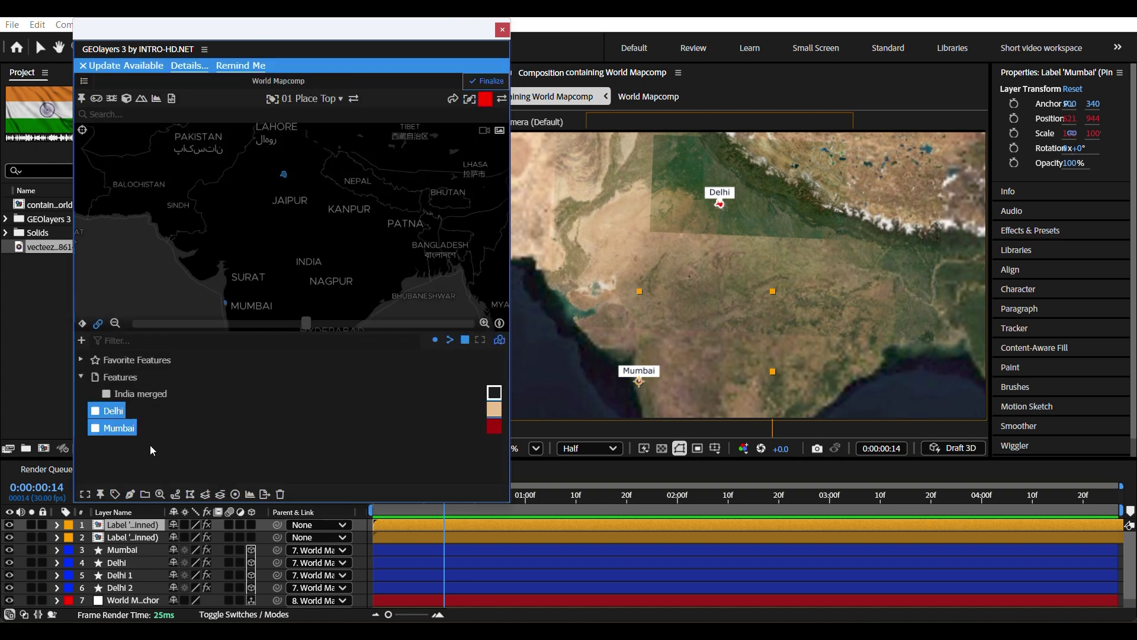
Connect the Delhi and Mumbai features with a car route in the feature browser
left_click(176, 495)
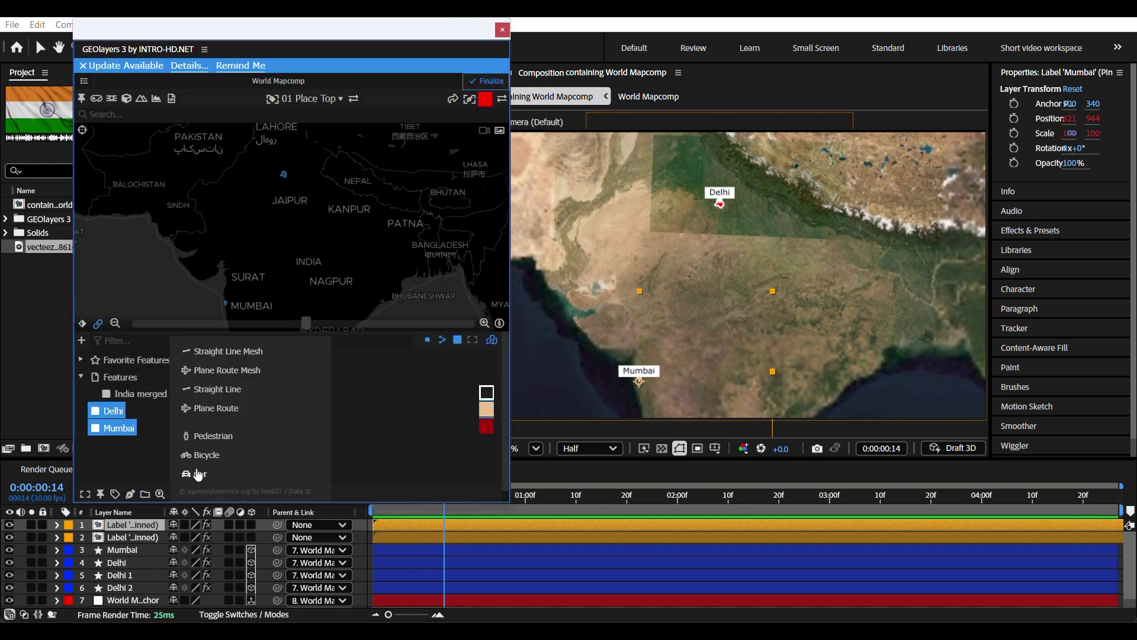
left_click(197, 475)
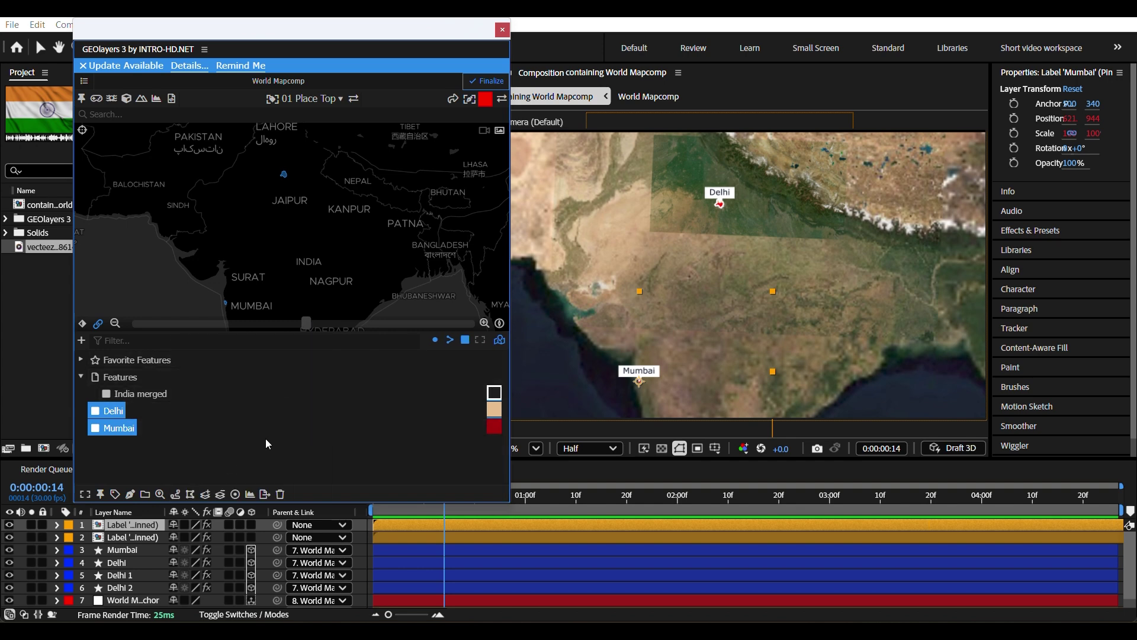
left_click(220, 494)
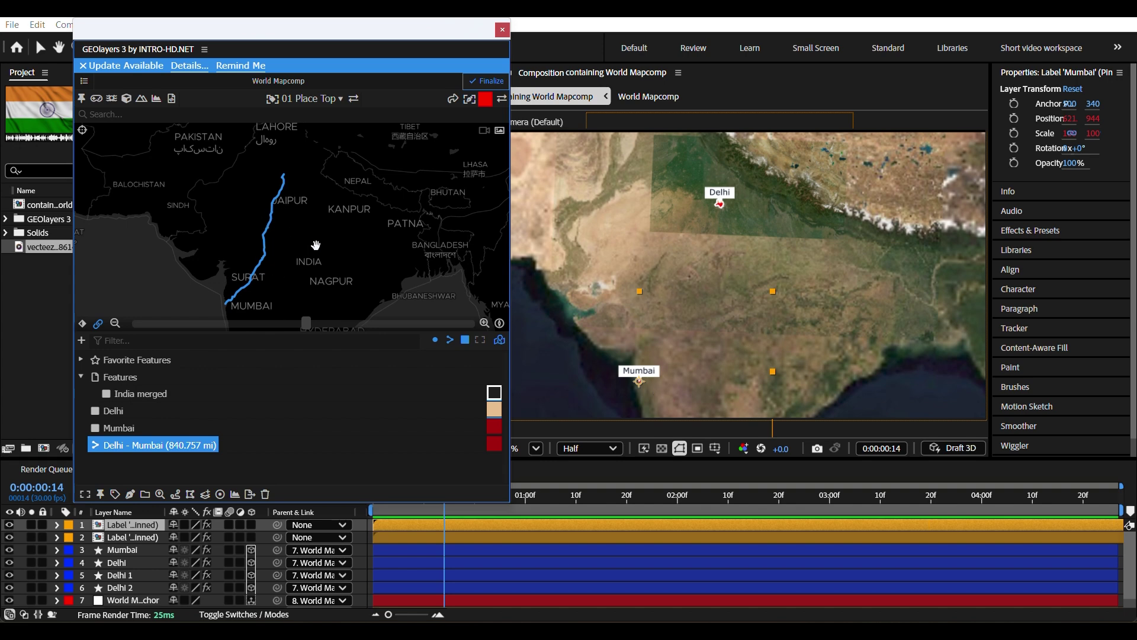
Draw the Delhi - Mumbai route as a shape layer and extend the layer back to the start of the composition
left_click(129, 464)
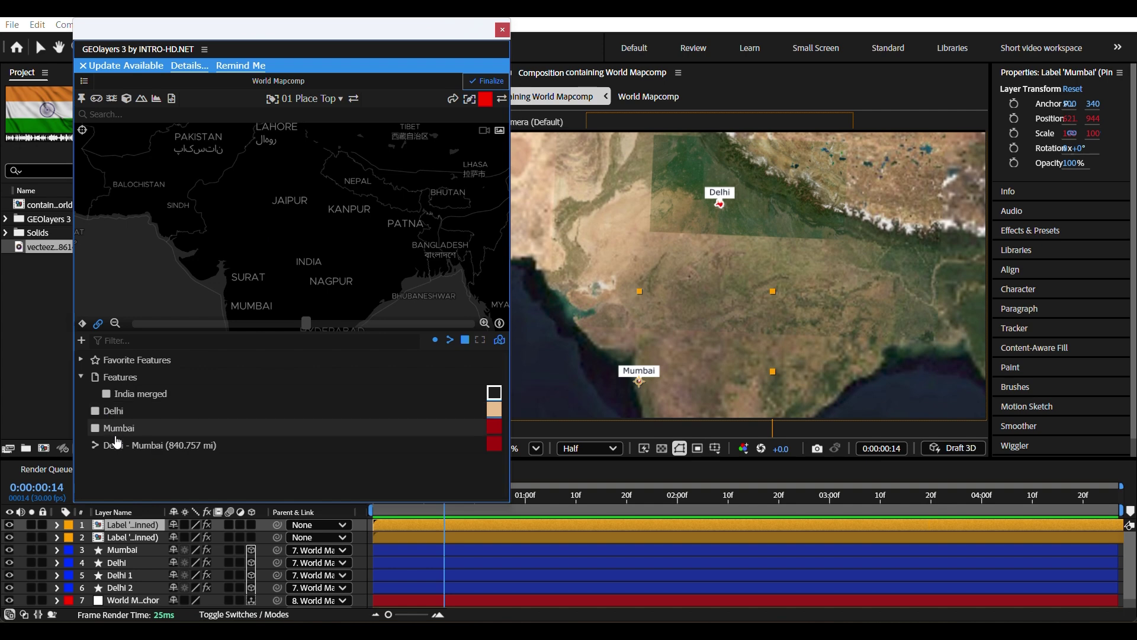
left_click(112, 445)
left_click(129, 499)
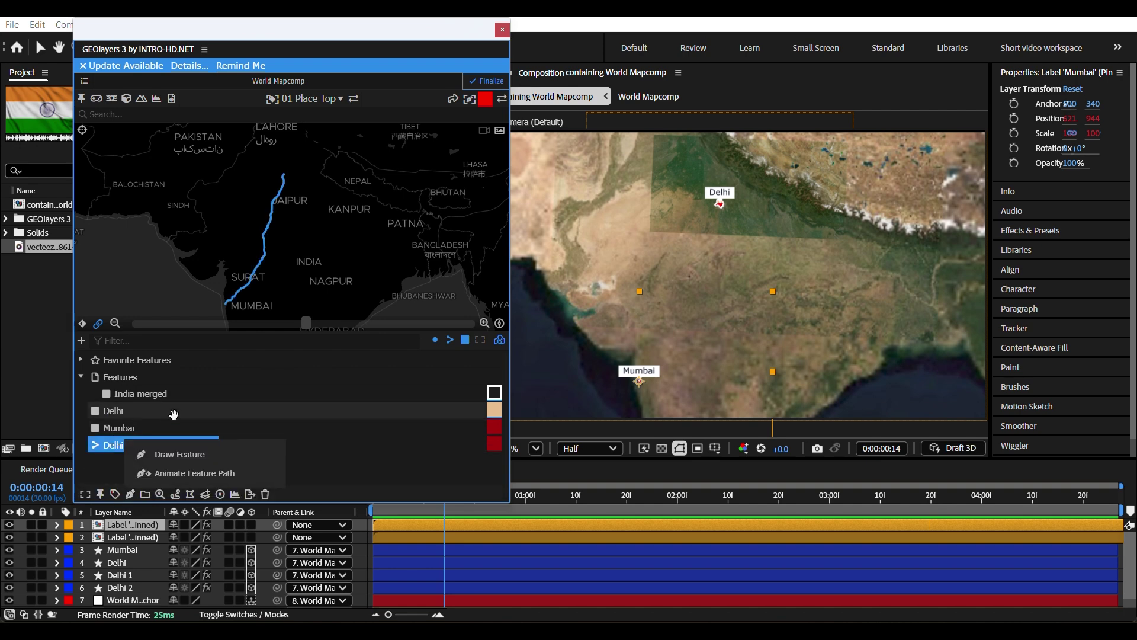
left_click(145, 456)
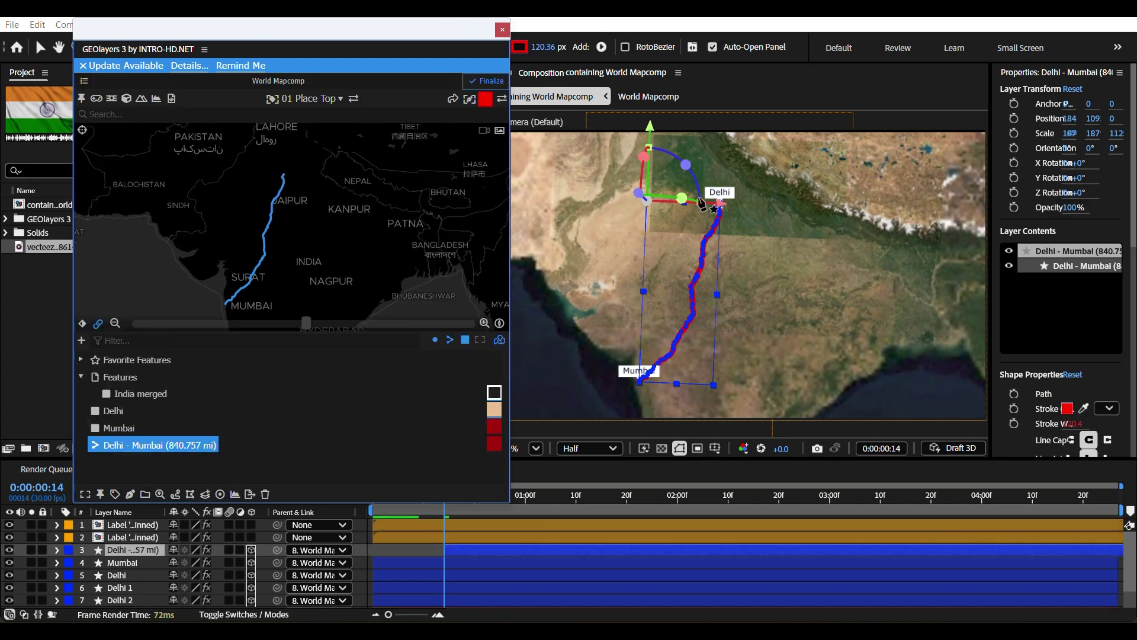
left_click_drag(478, 555, 412, 568)
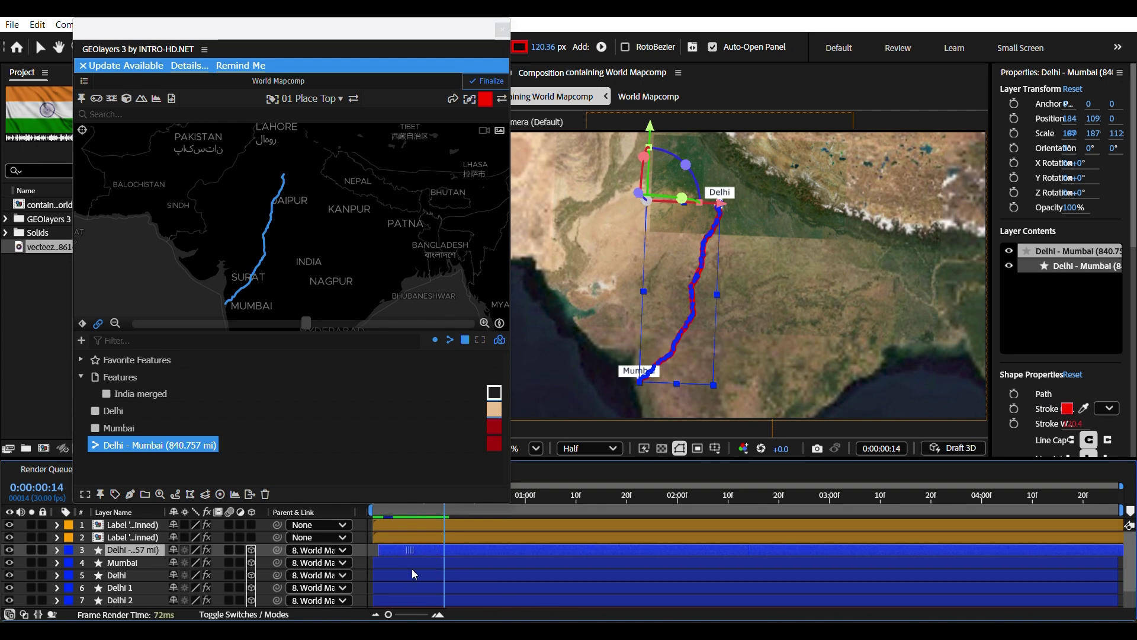
left_click(400, 574)
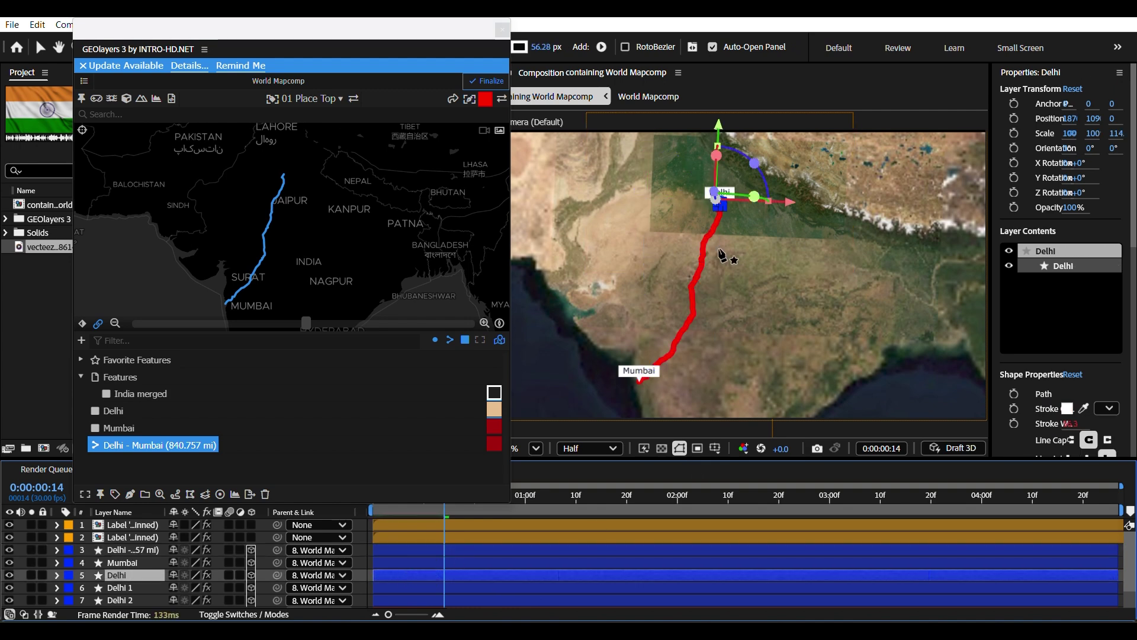
left_click(469, 553)
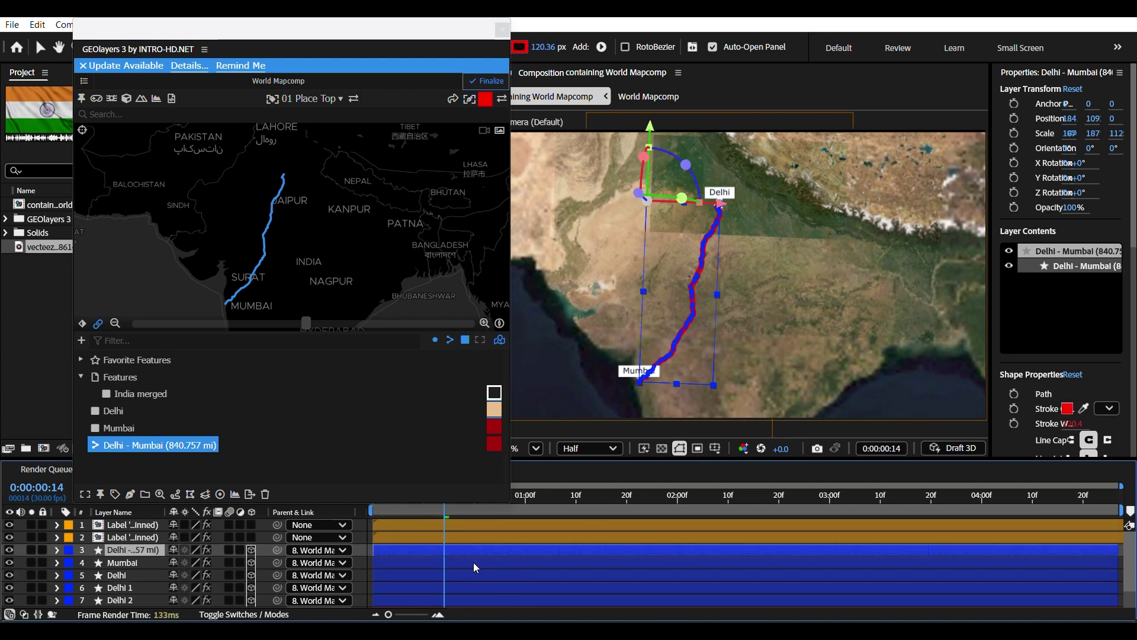
left_click(474, 563)
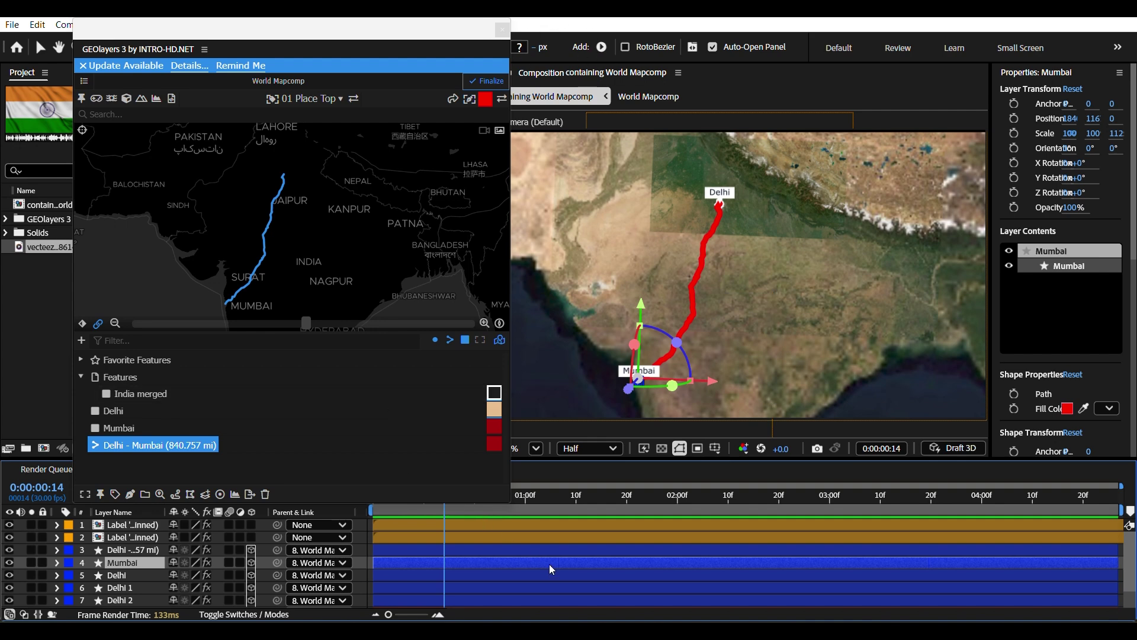
left_click(521, 577)
left_click(508, 565)
left_click(446, 577)
key("ctrl+Up")
left_click(396, 574)
left_click(452, 560)
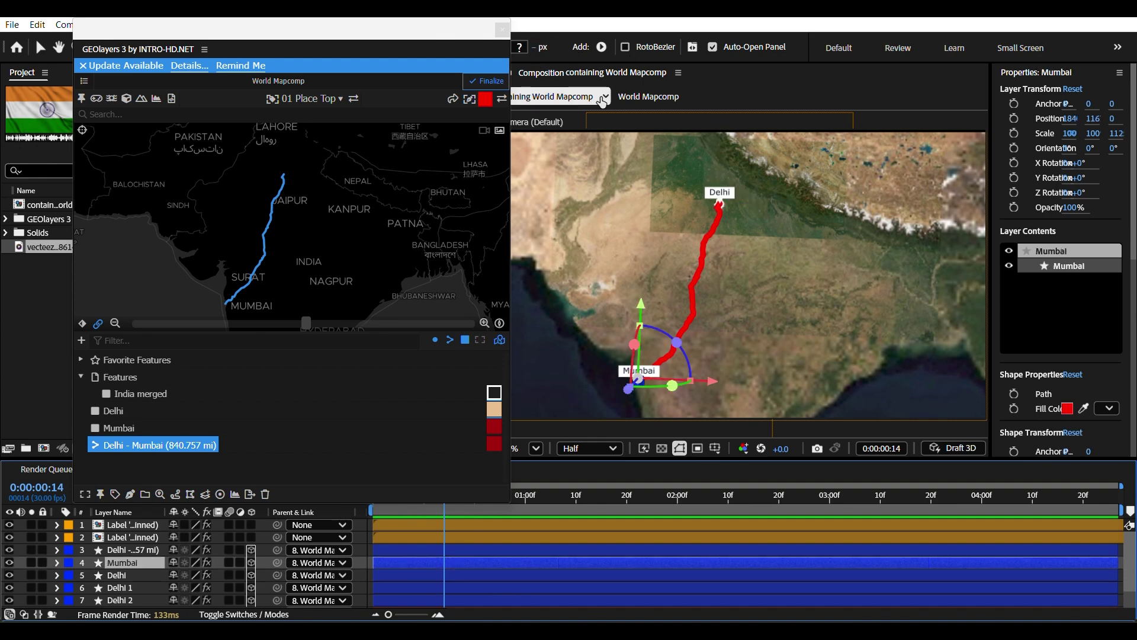
left_click(436, 578)
left_click(453, 567)
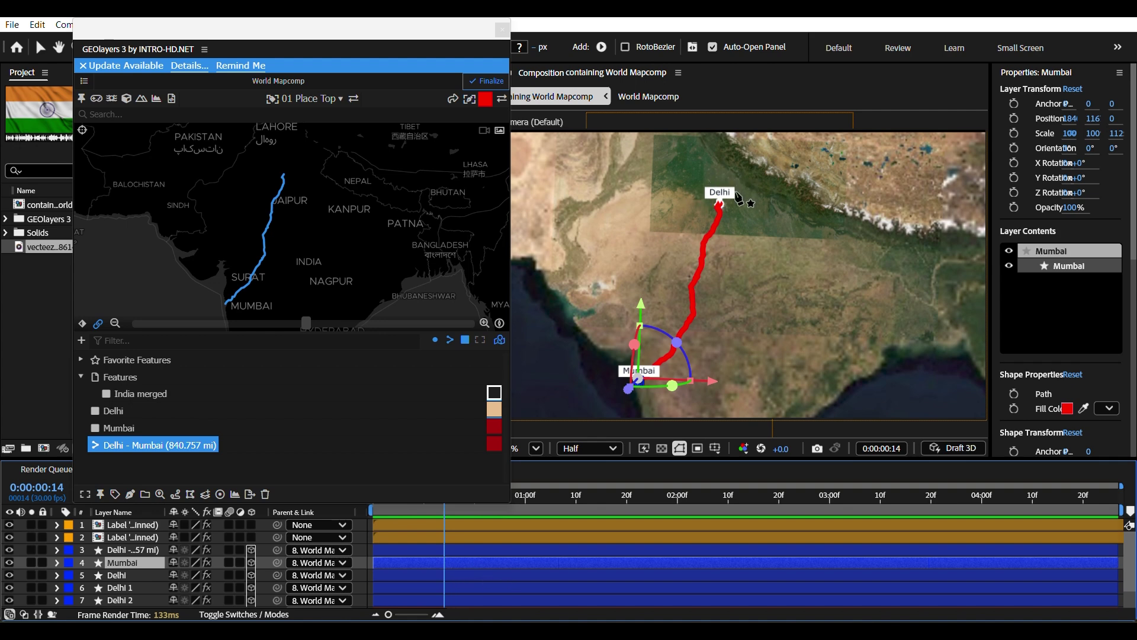
left_click(486, 586)
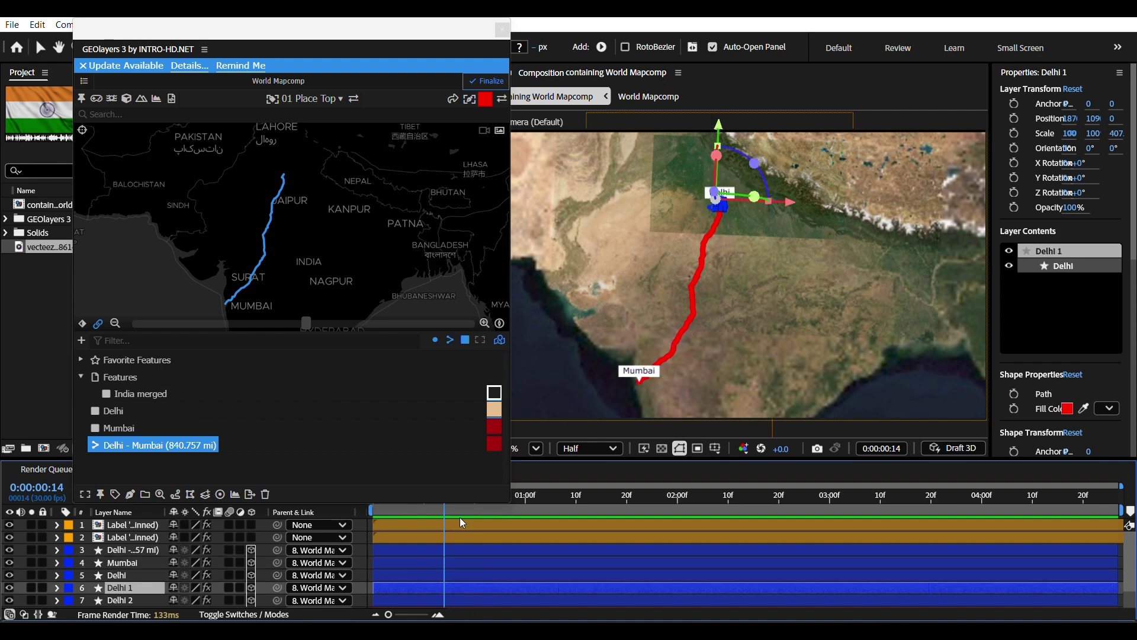
Return the current time to 0:00:00:00, select the route layer and move the GEOlayers window aside to clear the workspace
left_click_drag(350, 40, 283, 39)
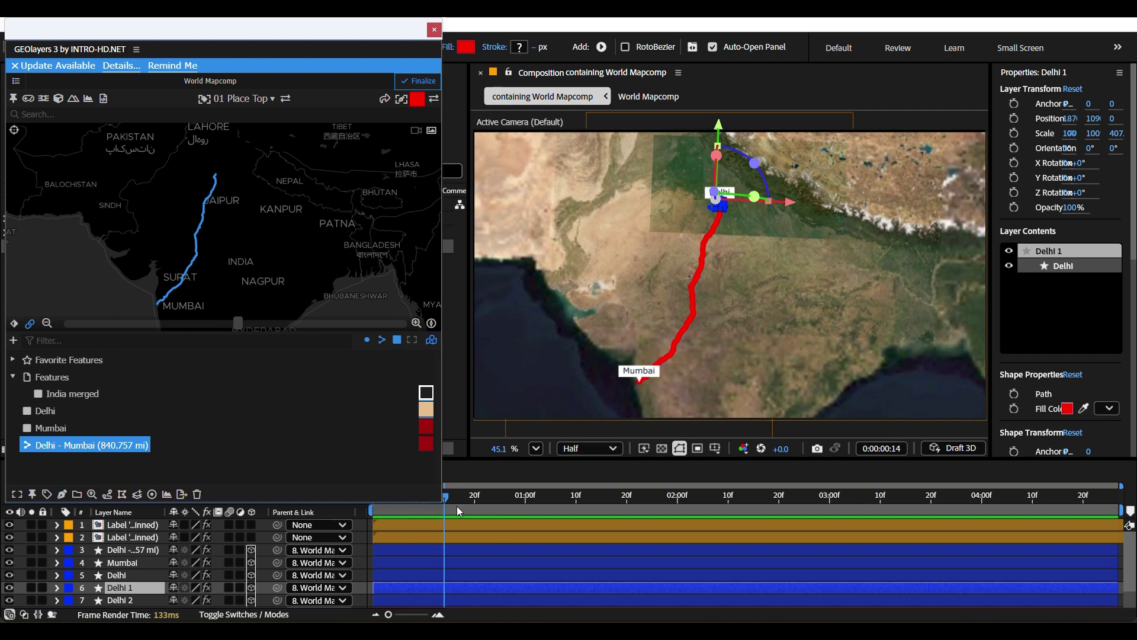
left_click_drag(446, 502, 349, 538)
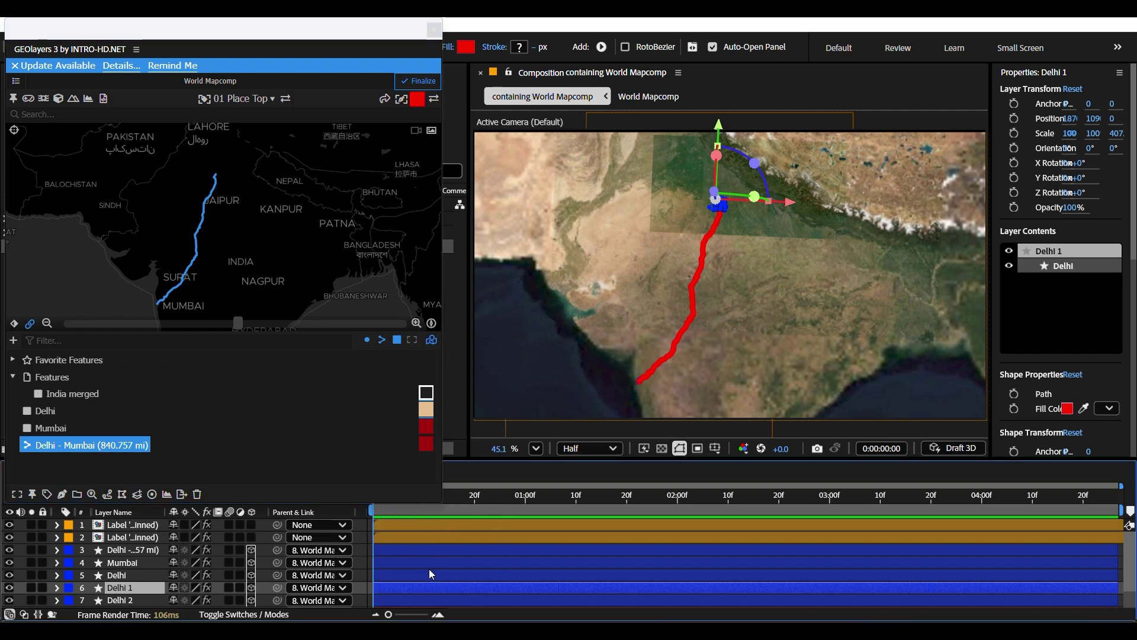
scroll(429, 568, "down", 2)
scroll(412, 574, "up", 2)
left_click(408, 553)
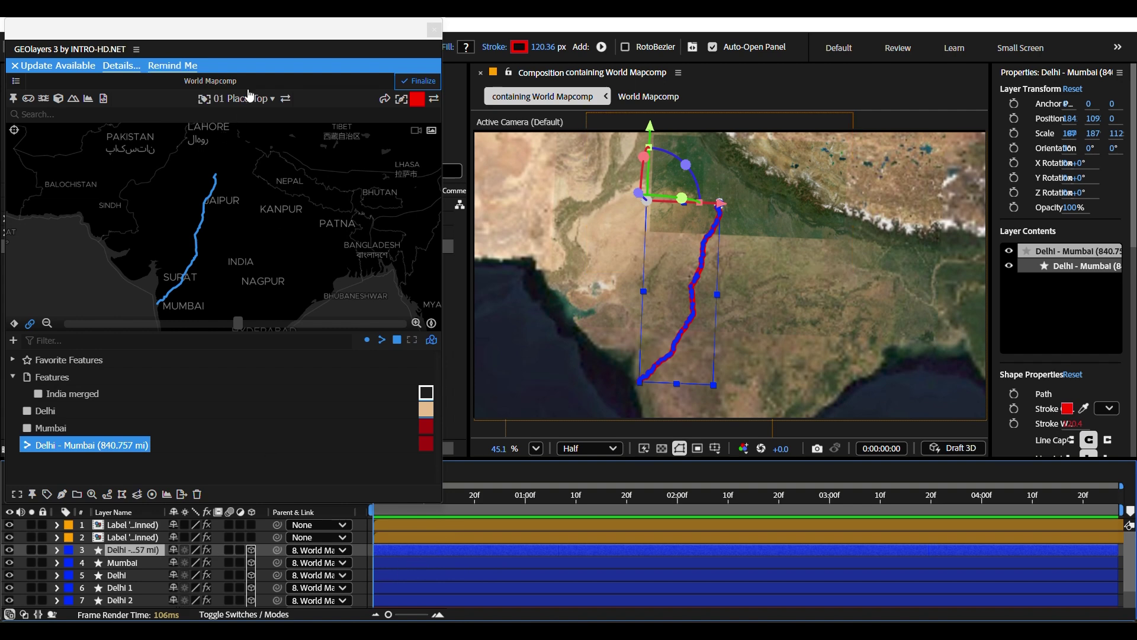
left_click_drag(401, 33, 2, 50)
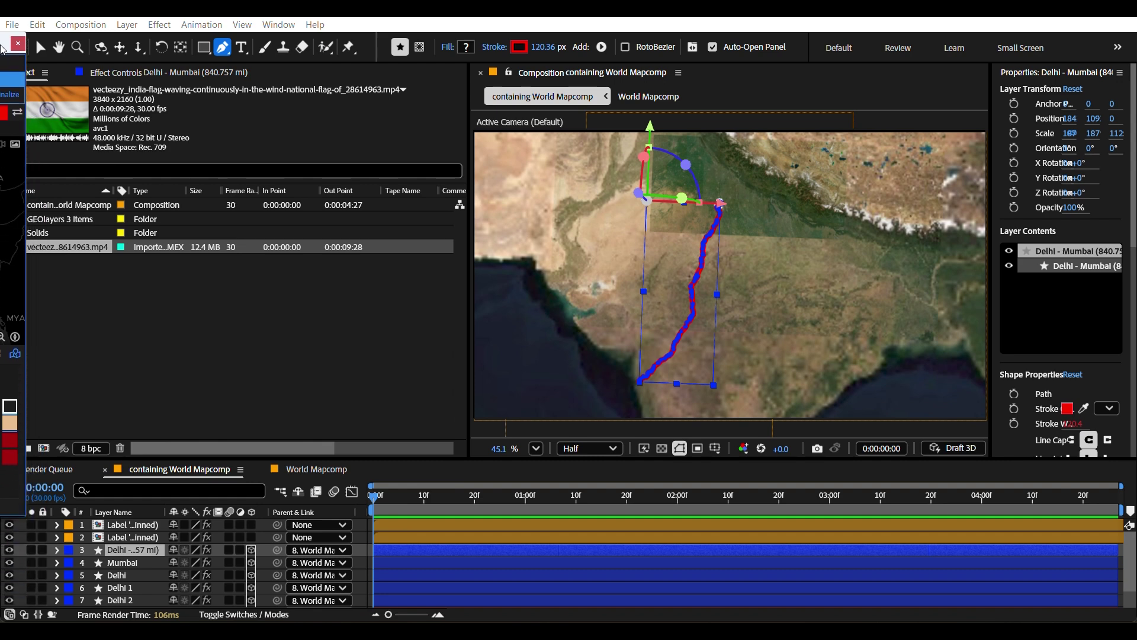
Give the timeline more height and add Trim Paths to the Delhi - Mumbai route layer
left_click(58, 551)
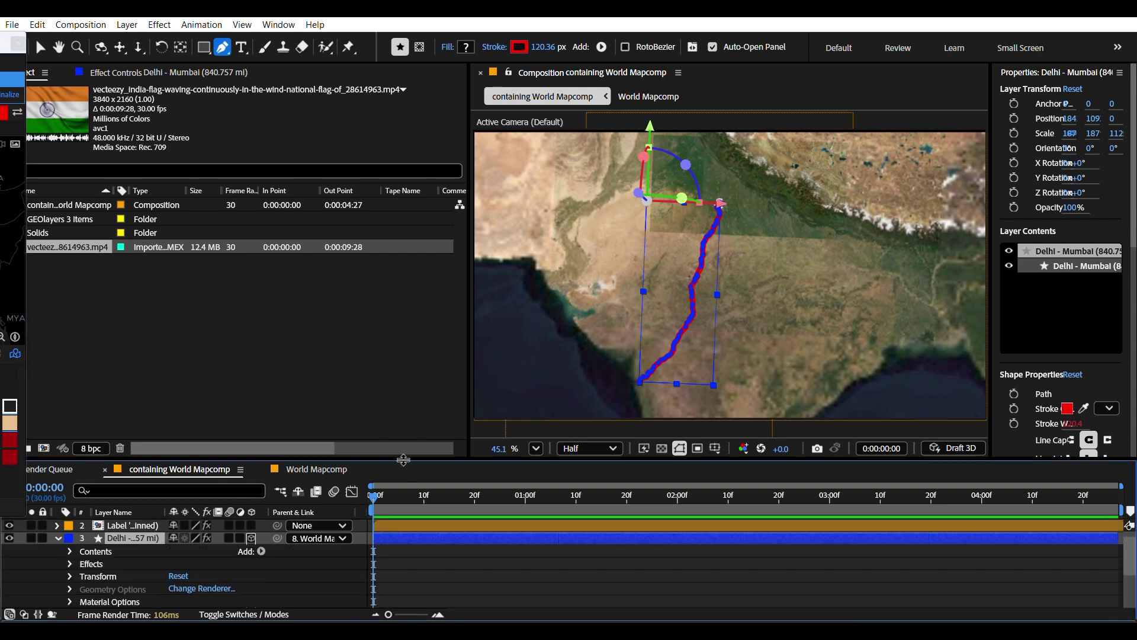
left_click_drag(404, 460, 404, 424)
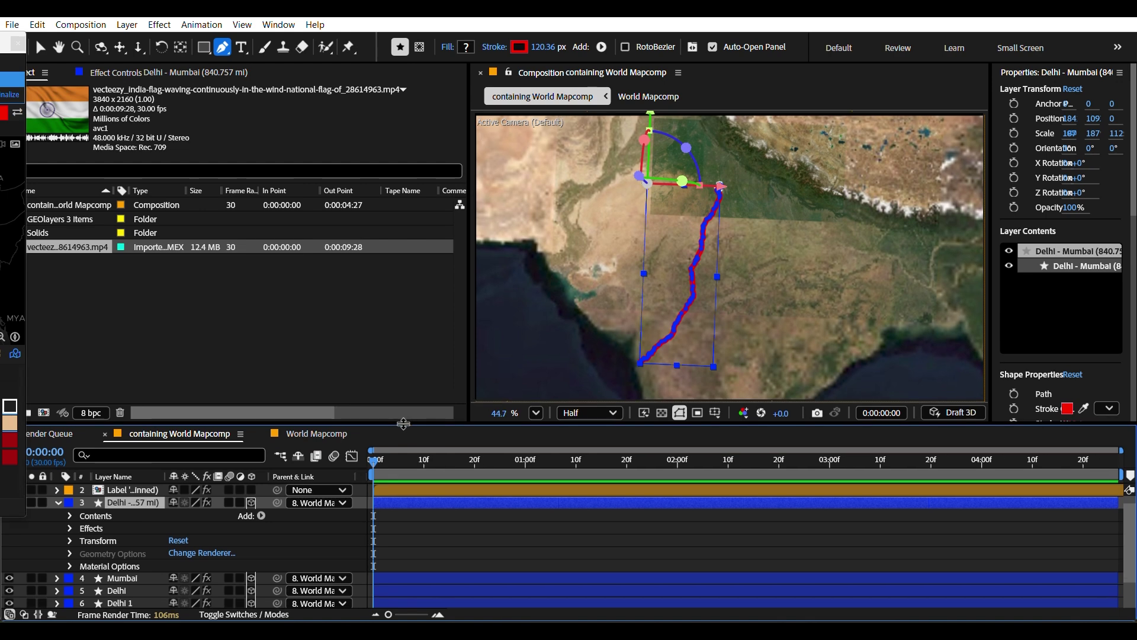
left_click(418, 560)
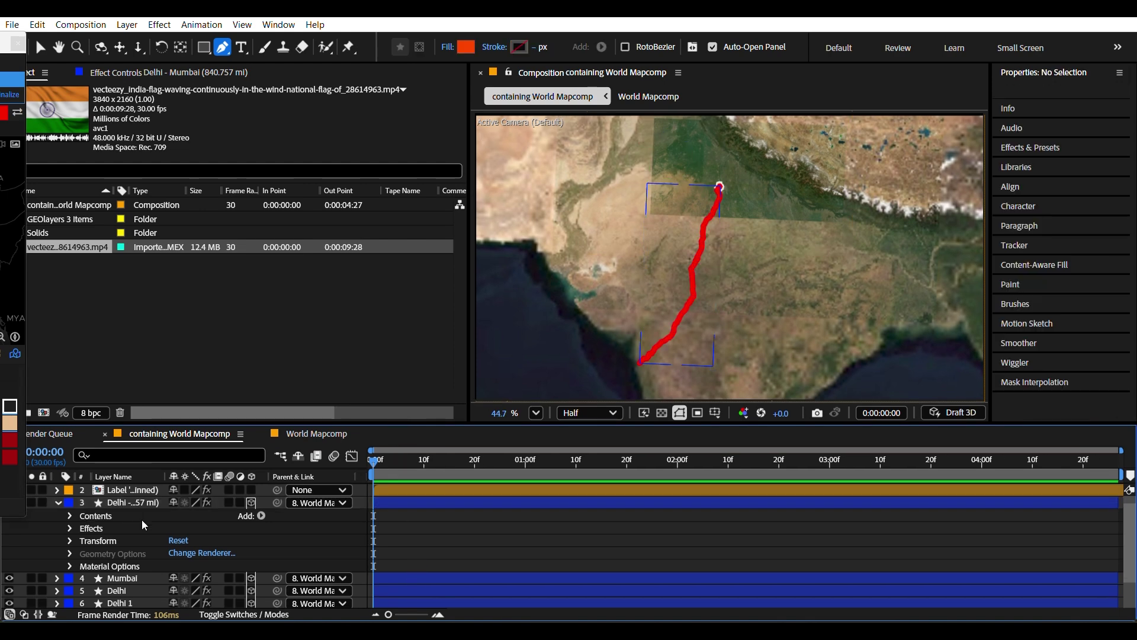
left_click(58, 503)
left_click(130, 502)
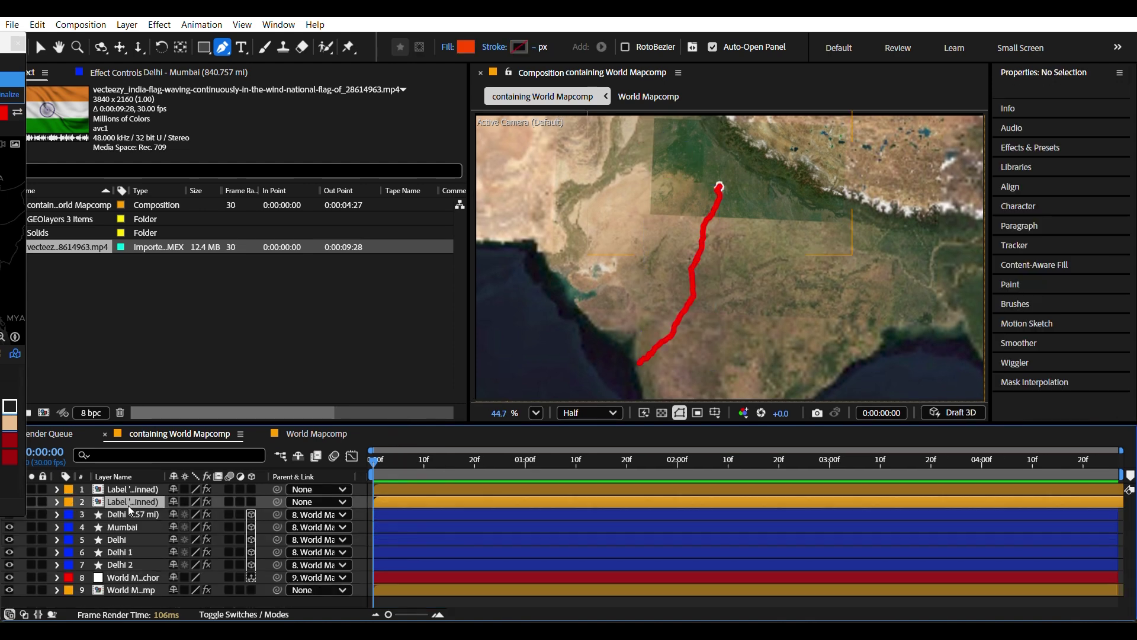
left_click(131, 515)
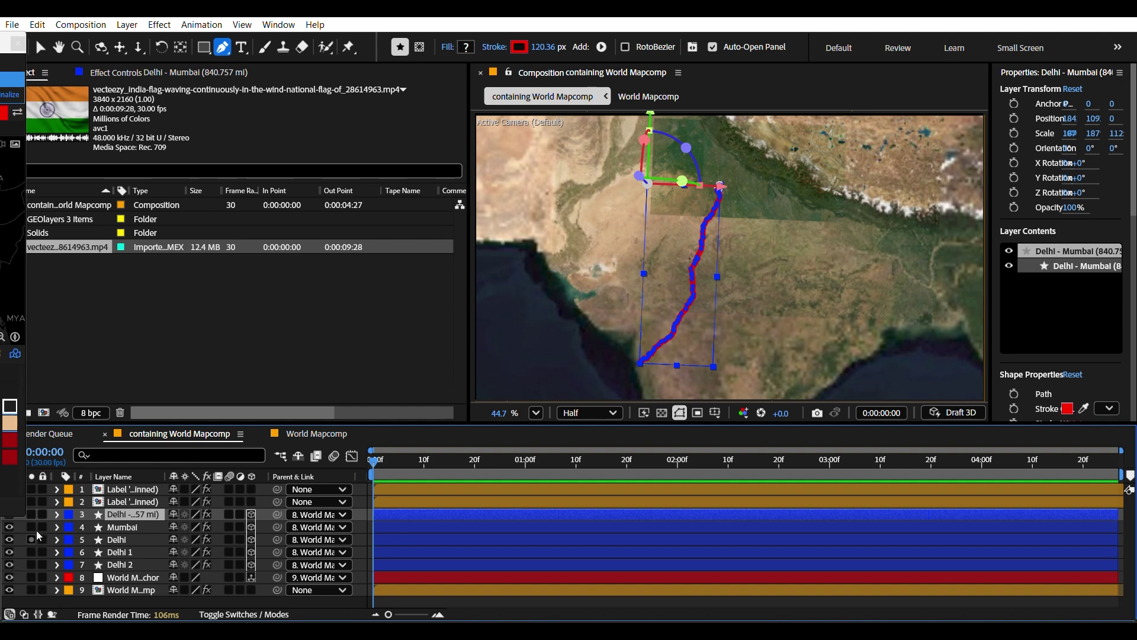
left_click(58, 515)
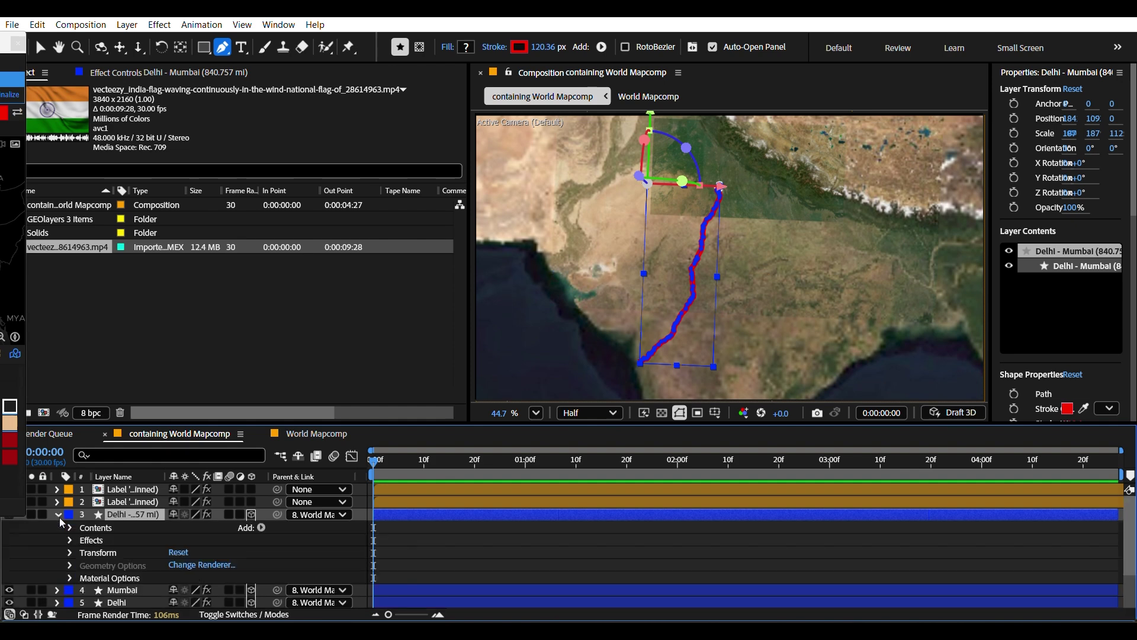
left_click(261, 527)
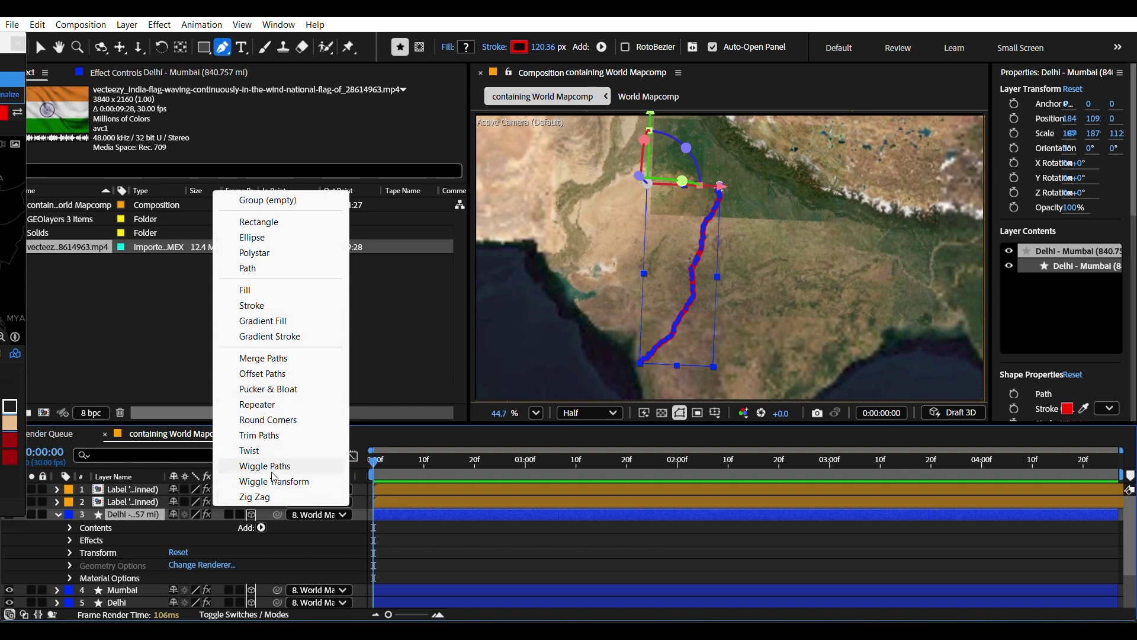
left_click(262, 437)
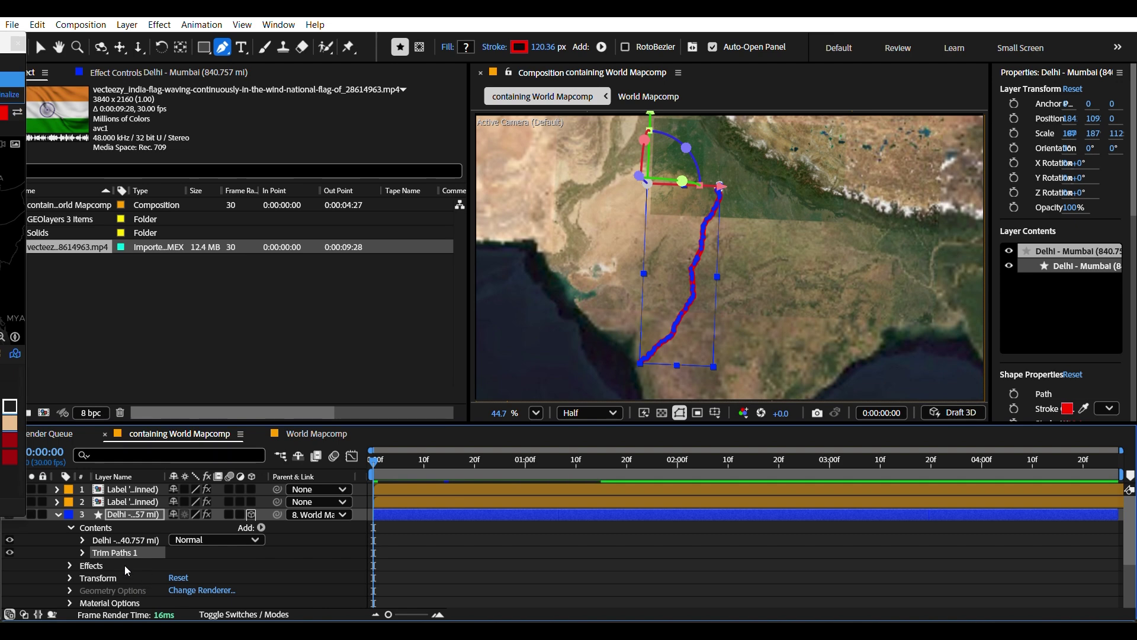
Animate the Trim Paths Start with keyframes from 100% at 0:00:00:00 to 1% at 0:00:03:25
left_click(83, 552)
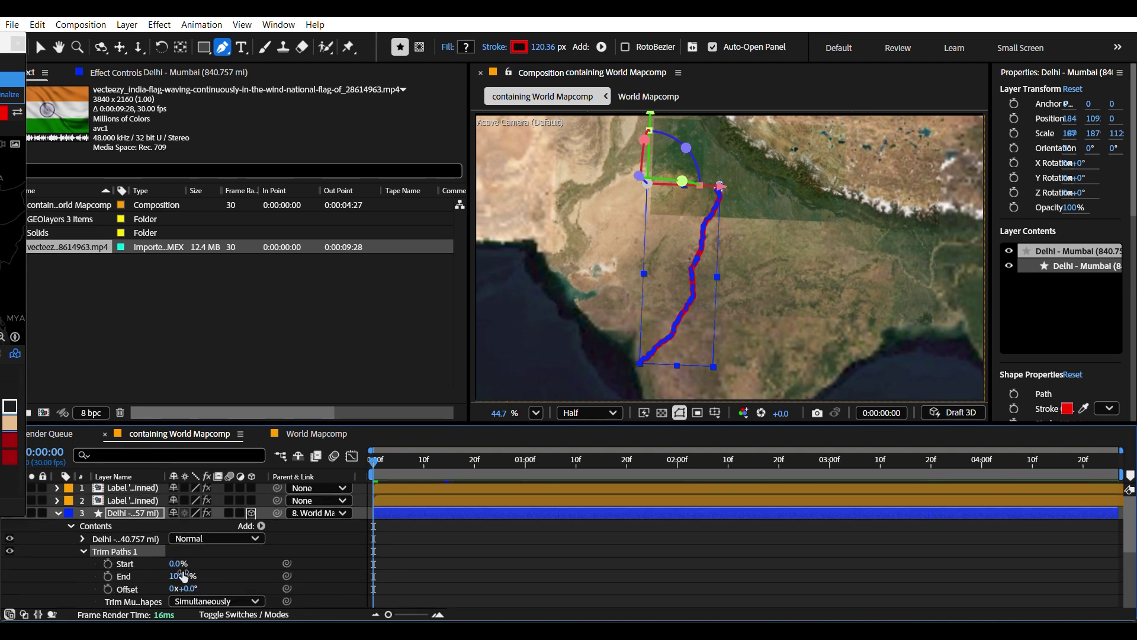
mouse_move(181, 575)
left_mouse_down()
mouse_move(169, 574)
mouse_move(237, 567)
mouse_move(157, 562)
mouse_move(285, 564)
mouse_move(122, 564)
mouse_move(374, 565)
left_mouse_up()
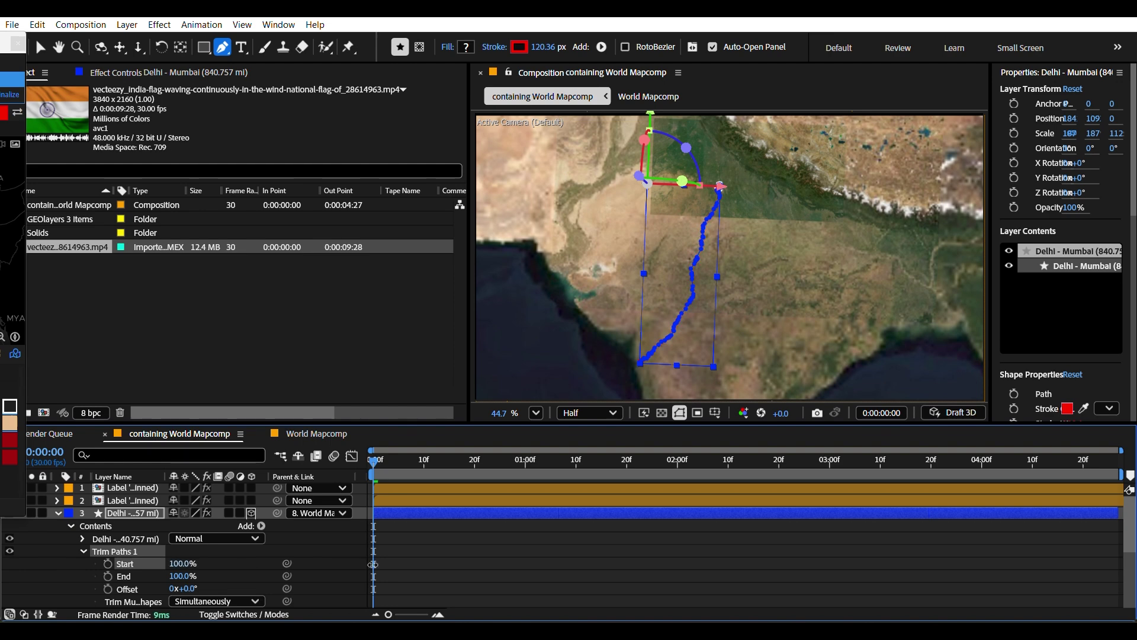
left_click(108, 564)
left_click_drag(379, 474, 957, 474)
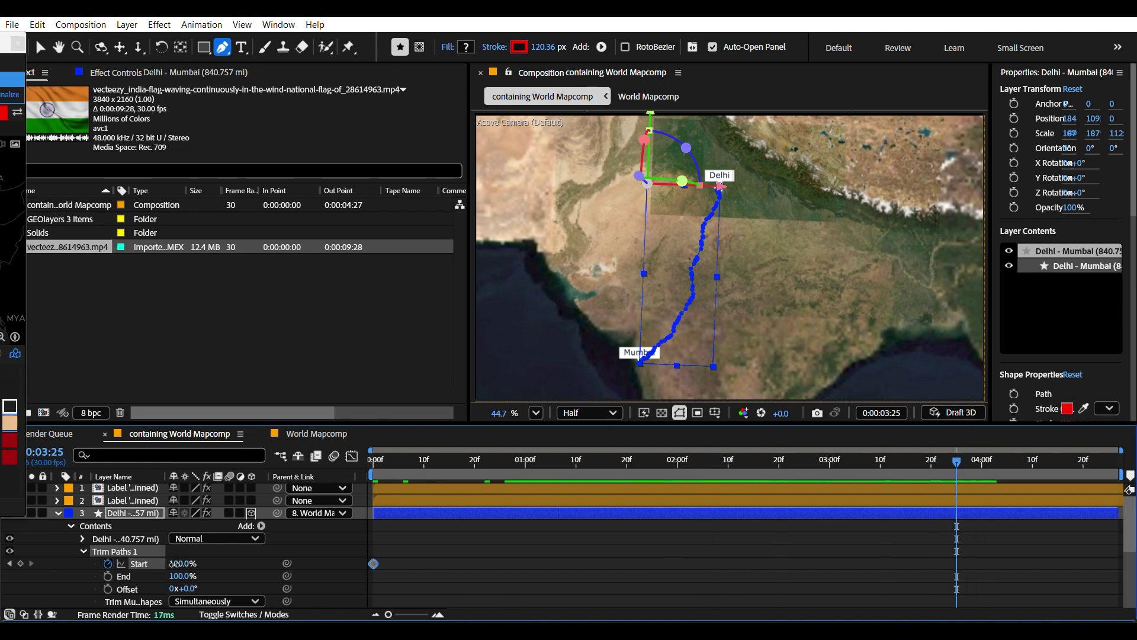
left_click_drag(178, 563, 518, 564)
left_click_drag(956, 563, 3, 563)
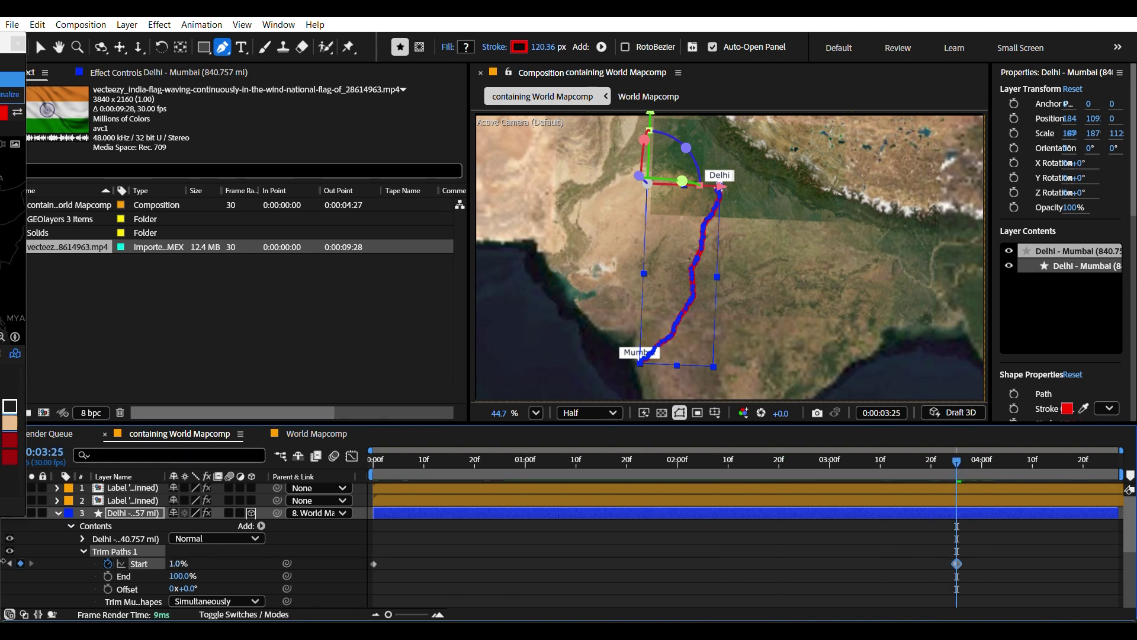
Preview the route's draw-on animation, then collapse the route layer's properties
left_click(1006, 565)
key("space")
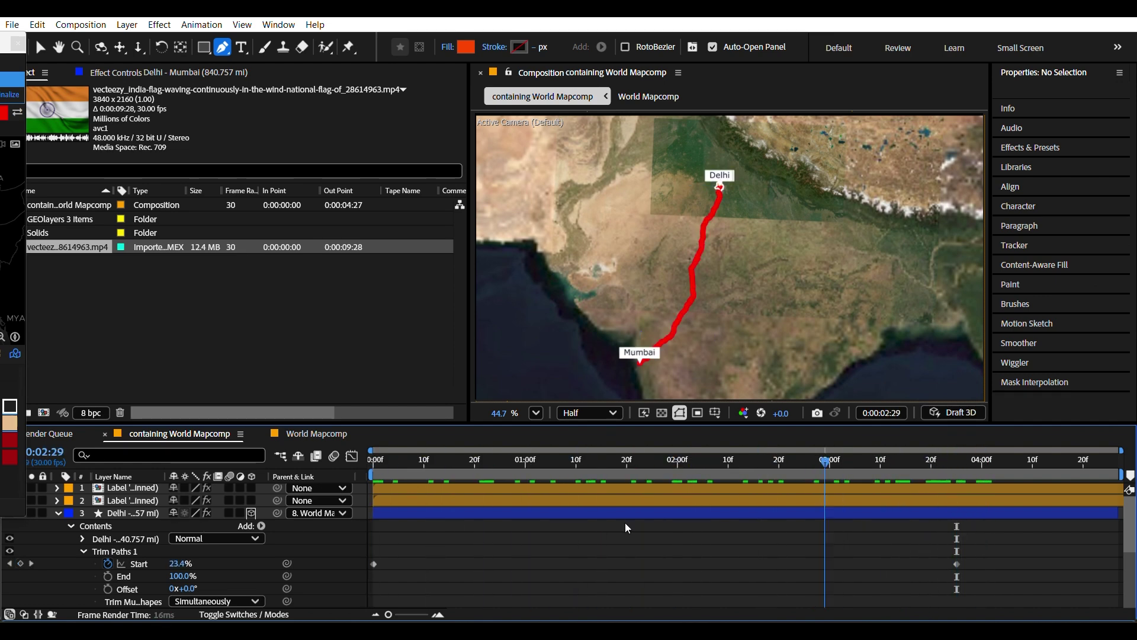
key("space")
left_click(59, 513)
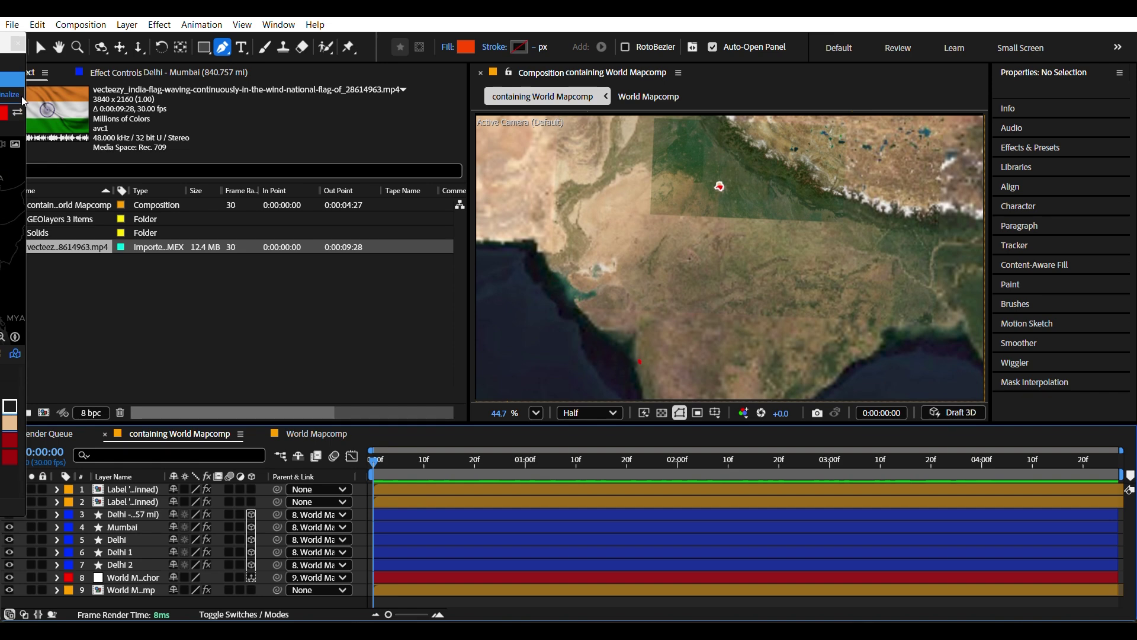
Bring the GEOlayers window back, keyframe the map view at 0:00:00:00 and frame the map closer around Mumbai
left_click_drag(25, 46, 289, 26)
scroll(228, 255, "down", 3)
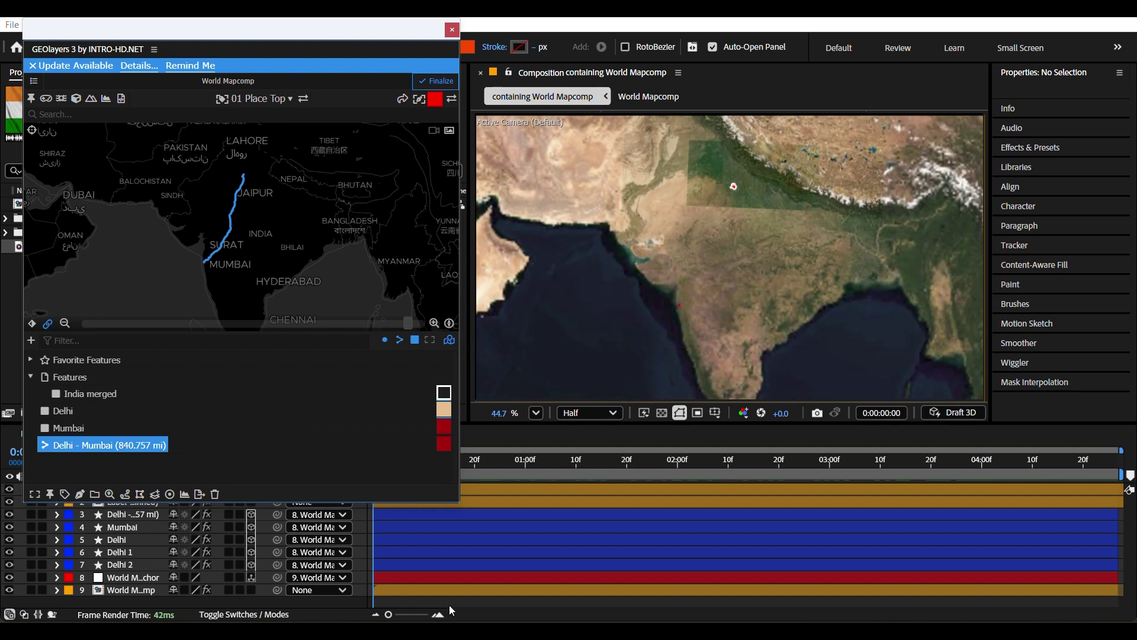
left_click(32, 323)
scroll(281, 243, "up", 4)
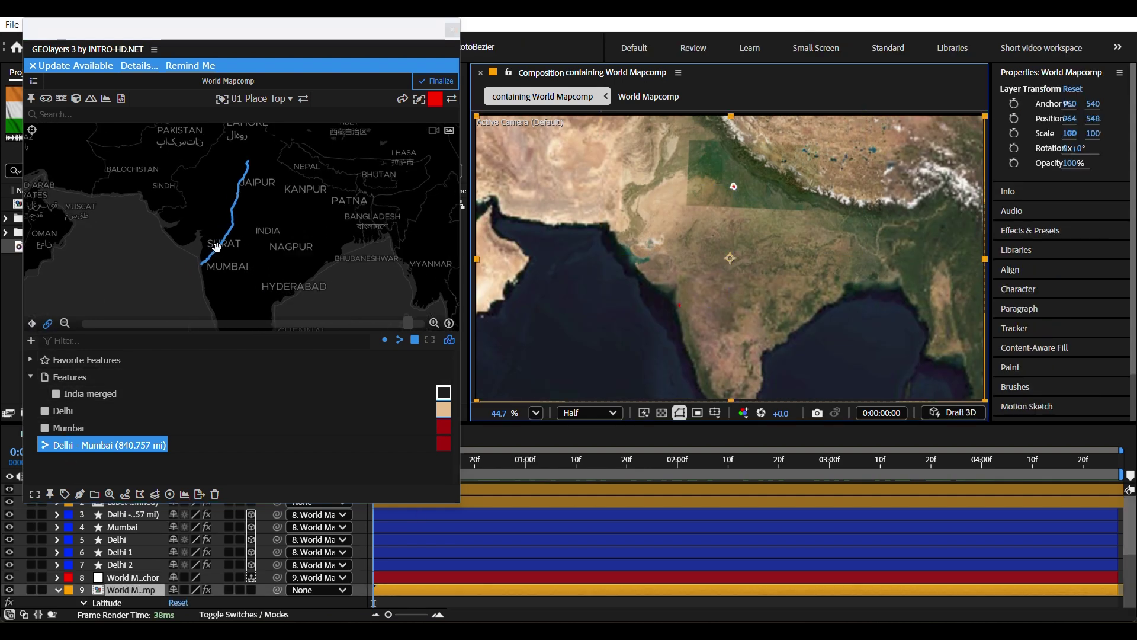
scroll(240, 245, "up", 4)
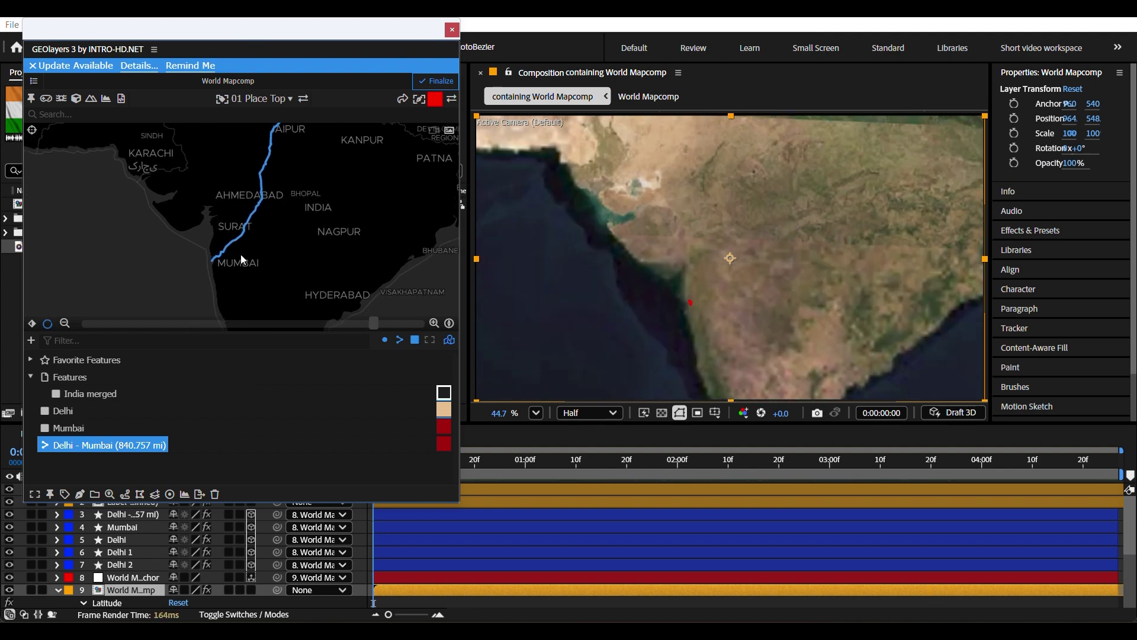
scroll(241, 254, "down", 5)
left_click_drag(253, 250, 245, 254)
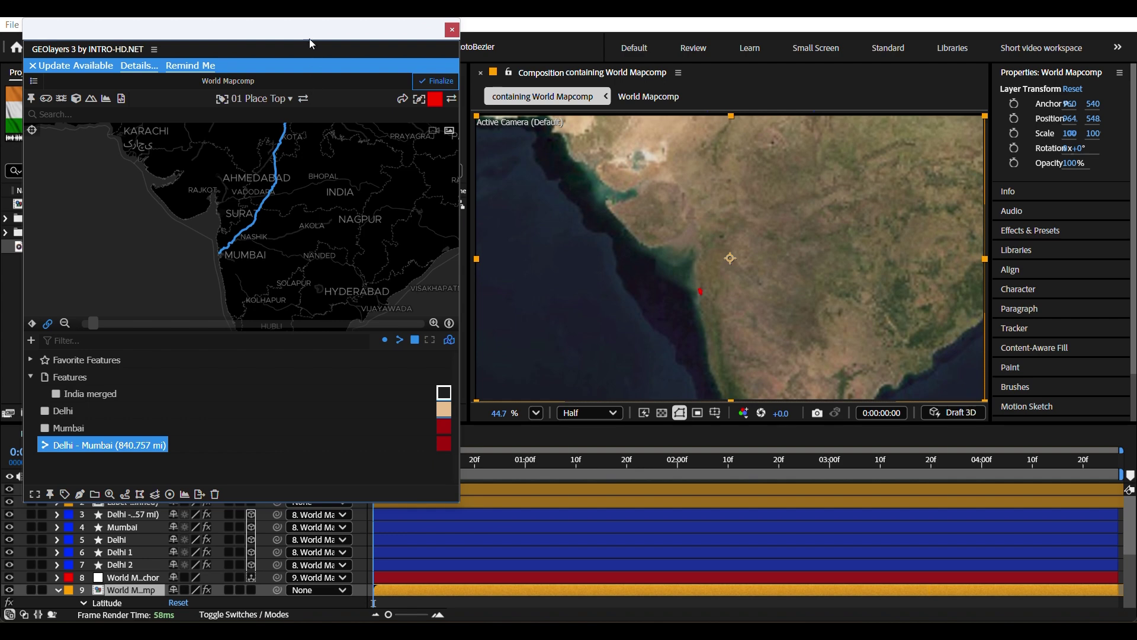
Frame the map closer around Delhi with a rotated bearing at 0:00:03:18 to create the second map view keyframe
left_click_drag(310, 28, 269, 28)
left_click_drag(798, 470, 915, 493)
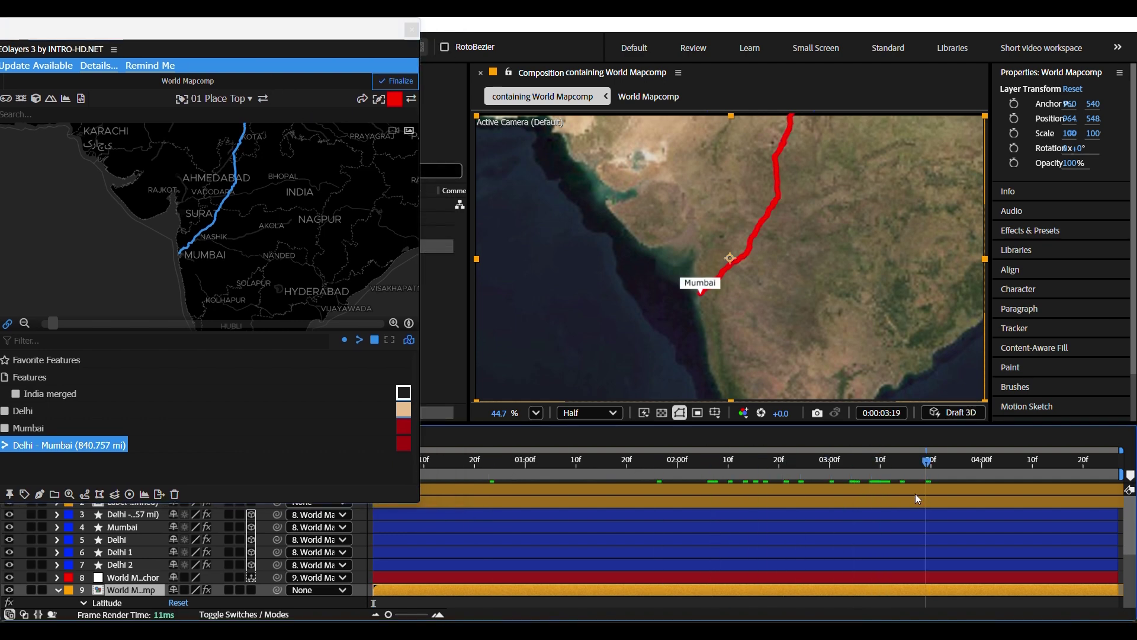
left_click_drag(330, 146, 280, 304)
scroll(219, 219, "up", 4)
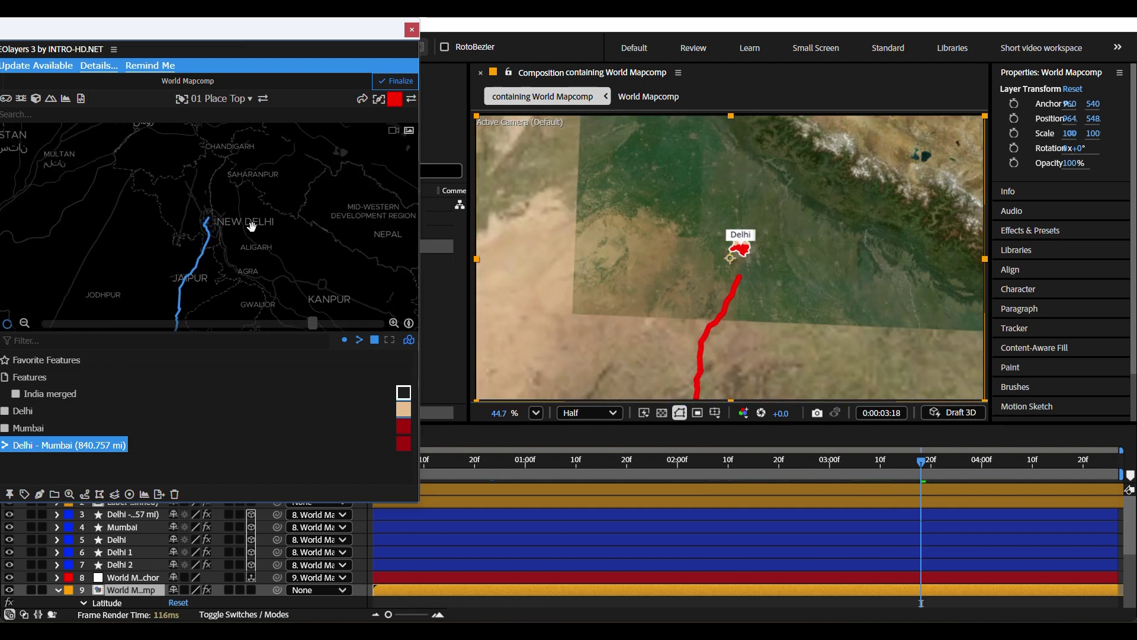
left_click_drag(250, 231, 264, 234)
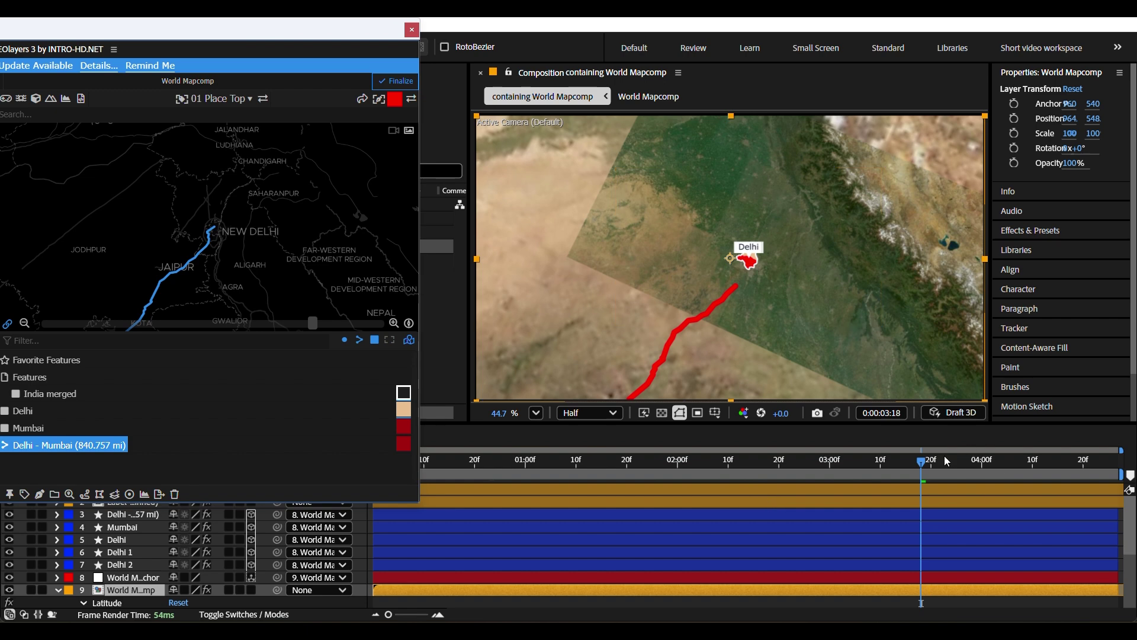
Preview the map view travelling from Mumbai to Delhi from 0:00:00:00
left_click_drag(921, 472, 384, 475)
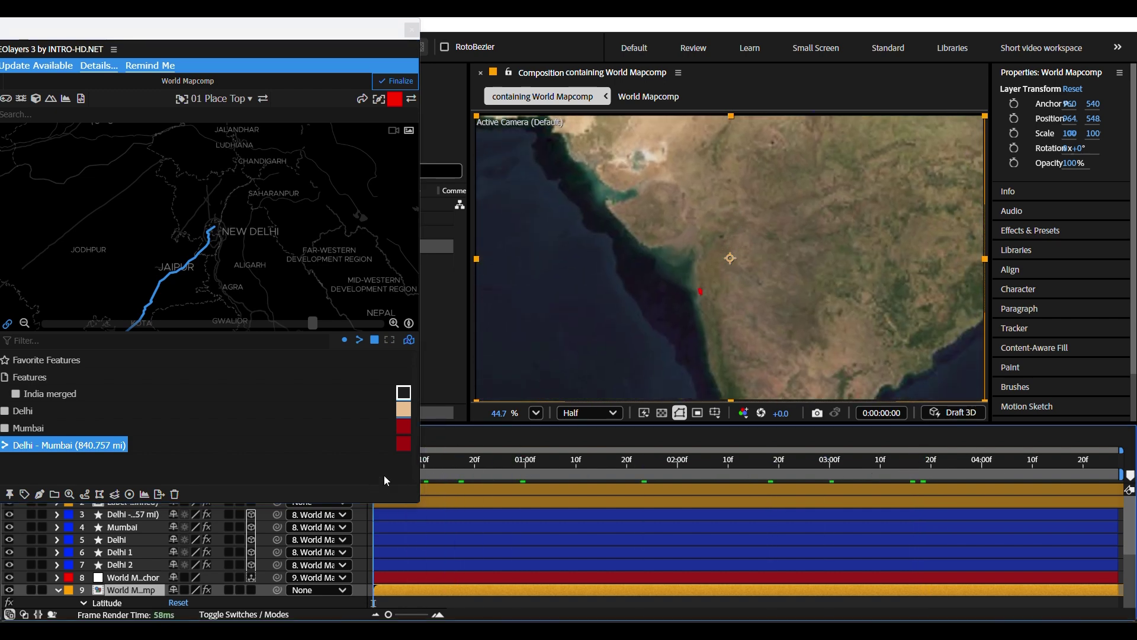
left_click_drag(343, 43, 199, 43)
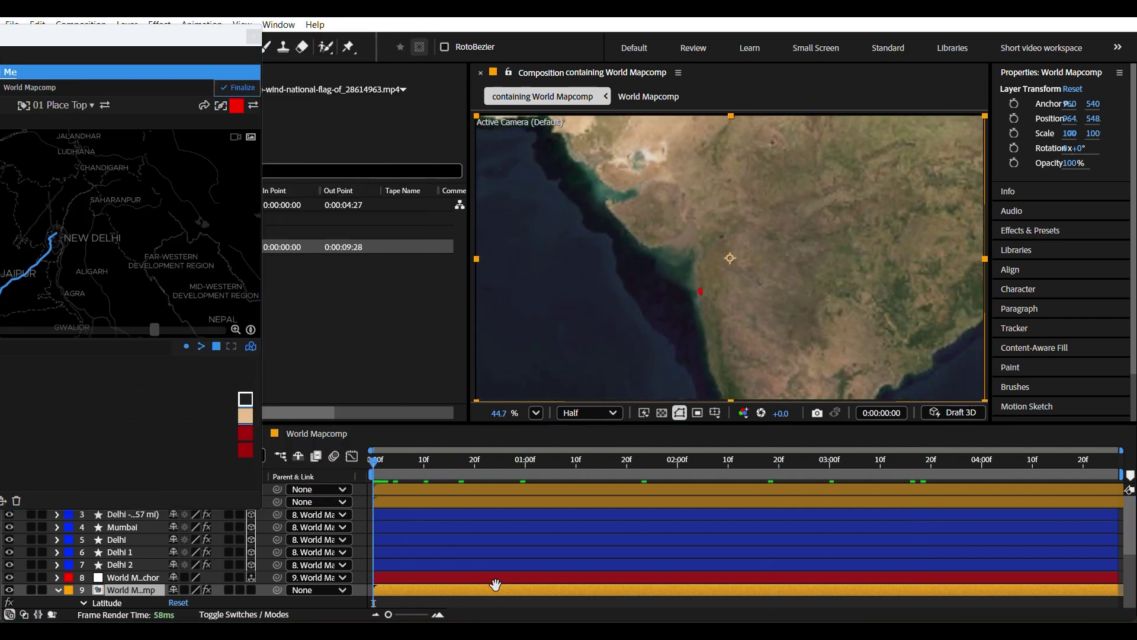
key("space")
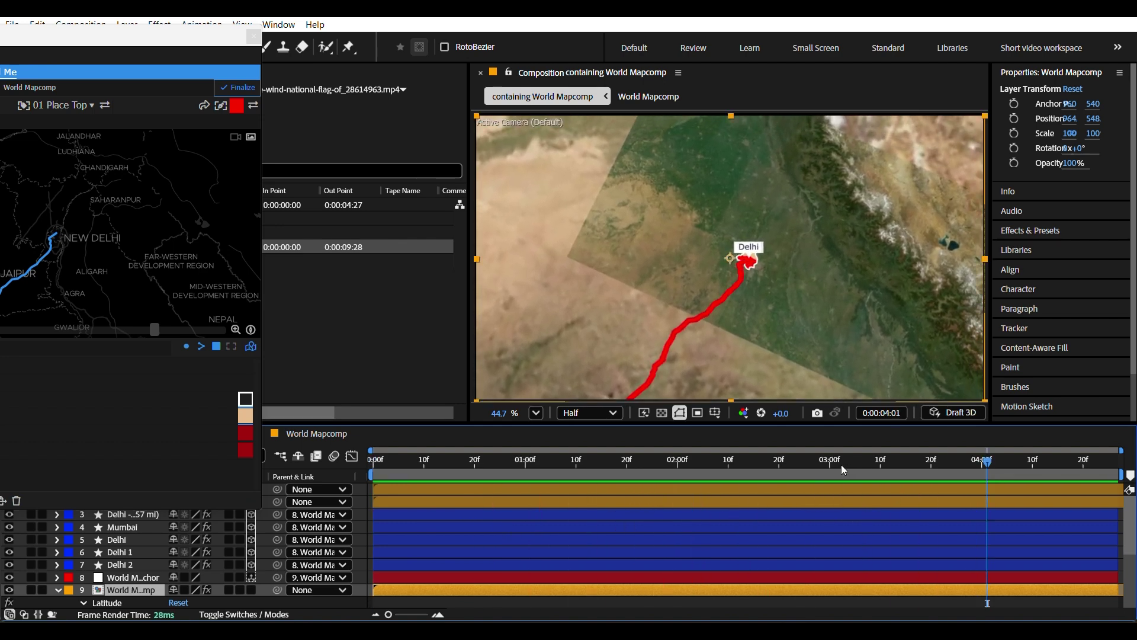
left_click(378, 467)
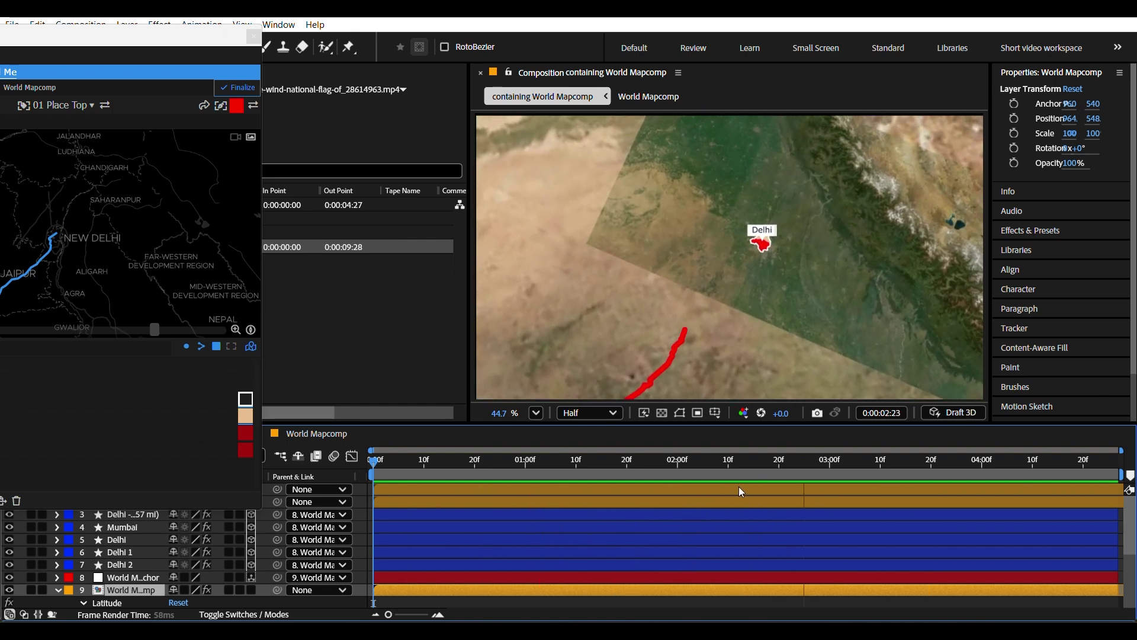
key("space")
left_click(372, 467)
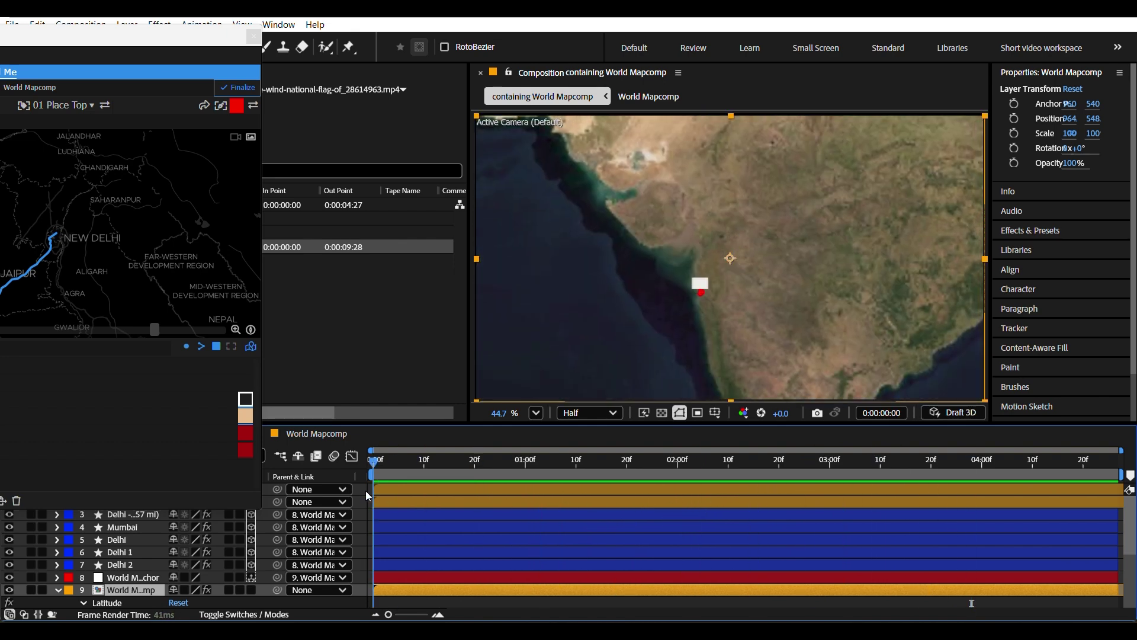
key("space")
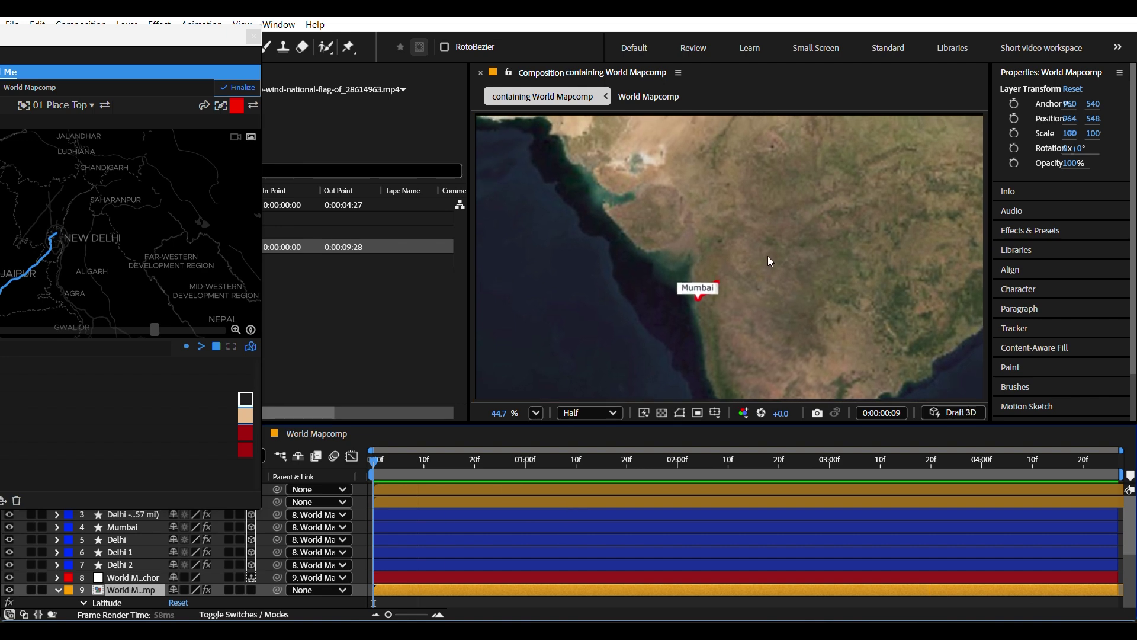
Tilt the map view at its 0:00:03:18 keyframe to a pitch of about 41.5° and a bearing of about 17.4°
left_click_drag(116, 46, 313, 39)
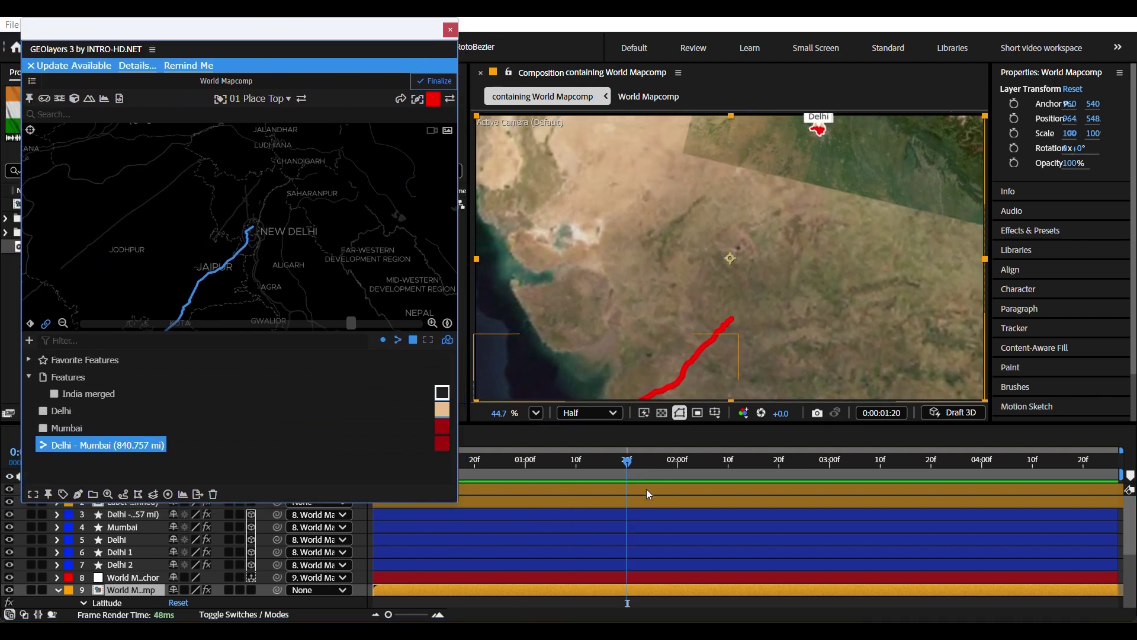
left_click_drag(629, 473, 848, 476)
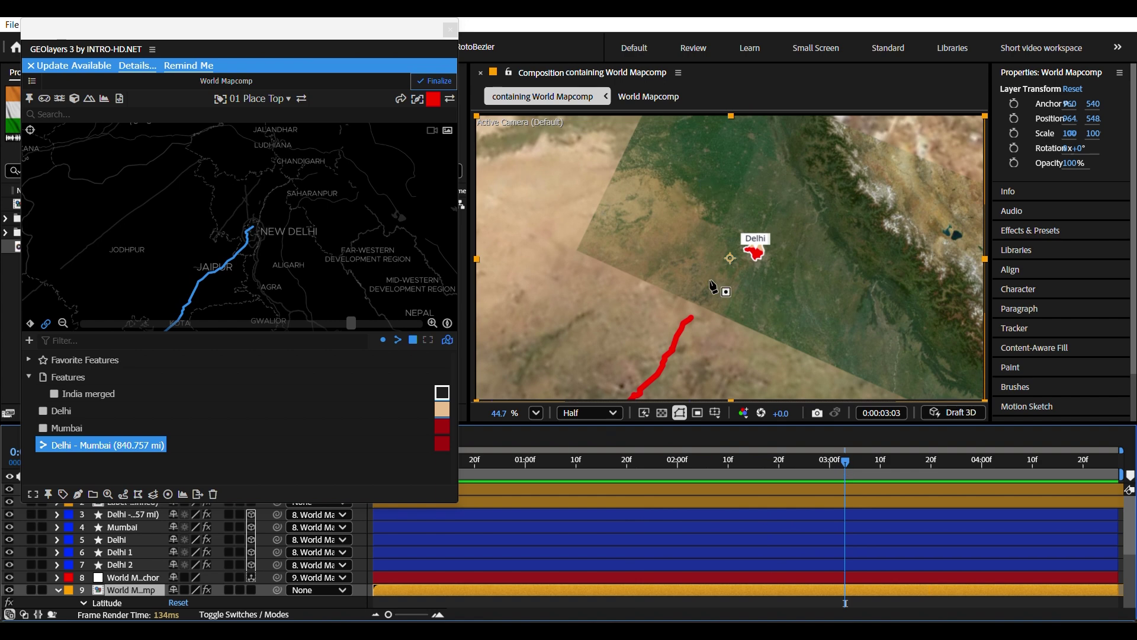
scroll(569, 598, "down", 3)
scroll(569, 598, "down", 3)
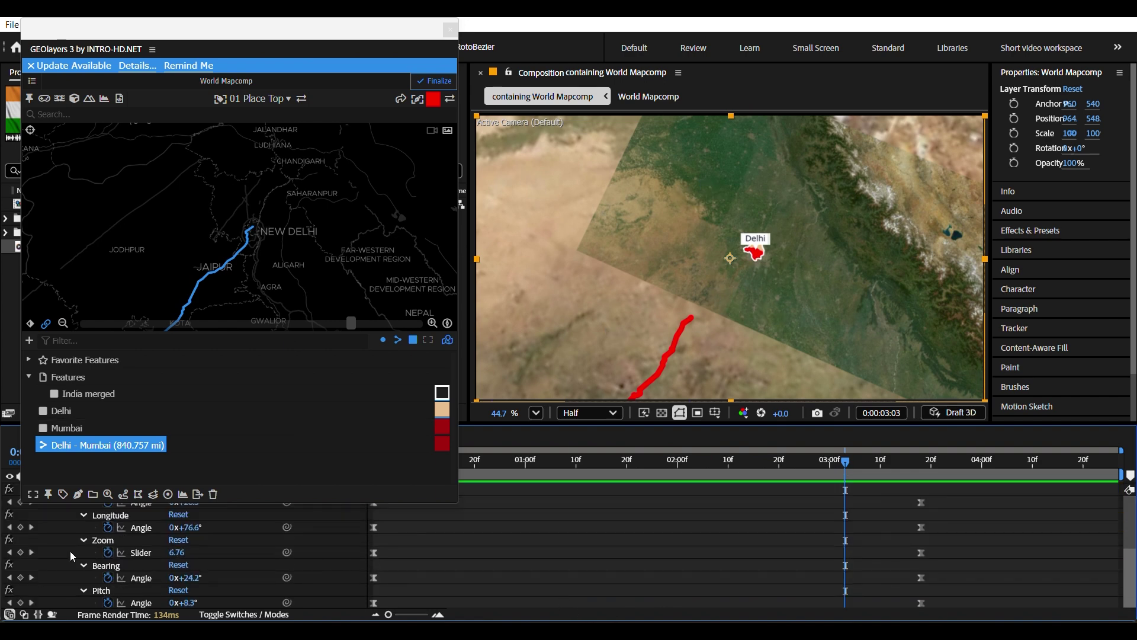
left_click(32, 552)
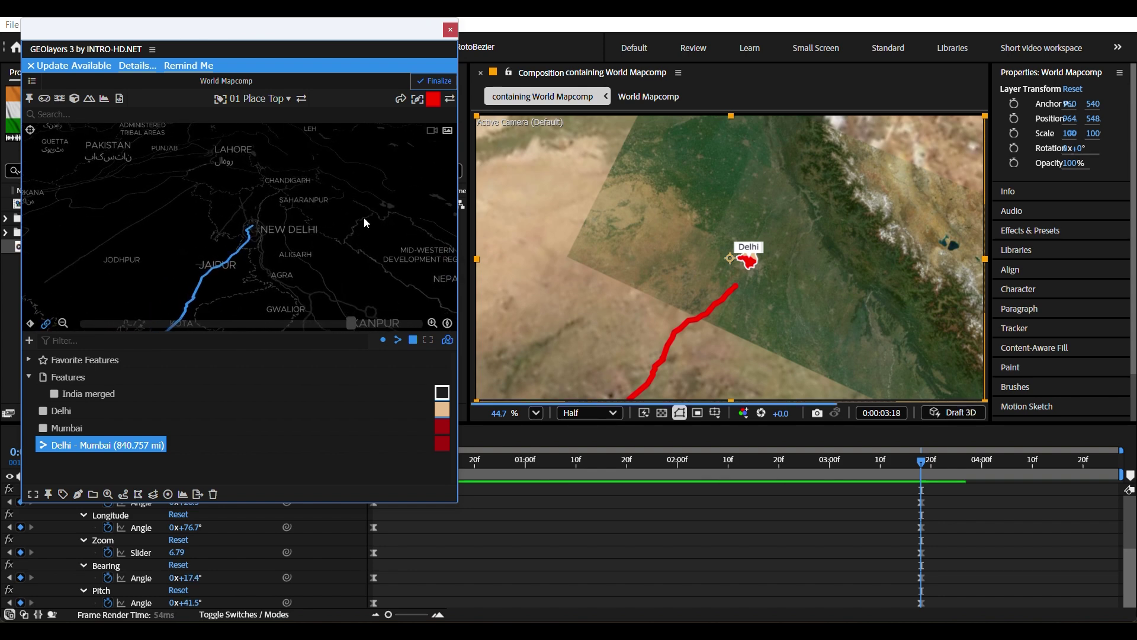
Play the tilted map view animation from near the start of the composition and stop midway
left_click_drag(882, 484, 397, 516)
key("space")
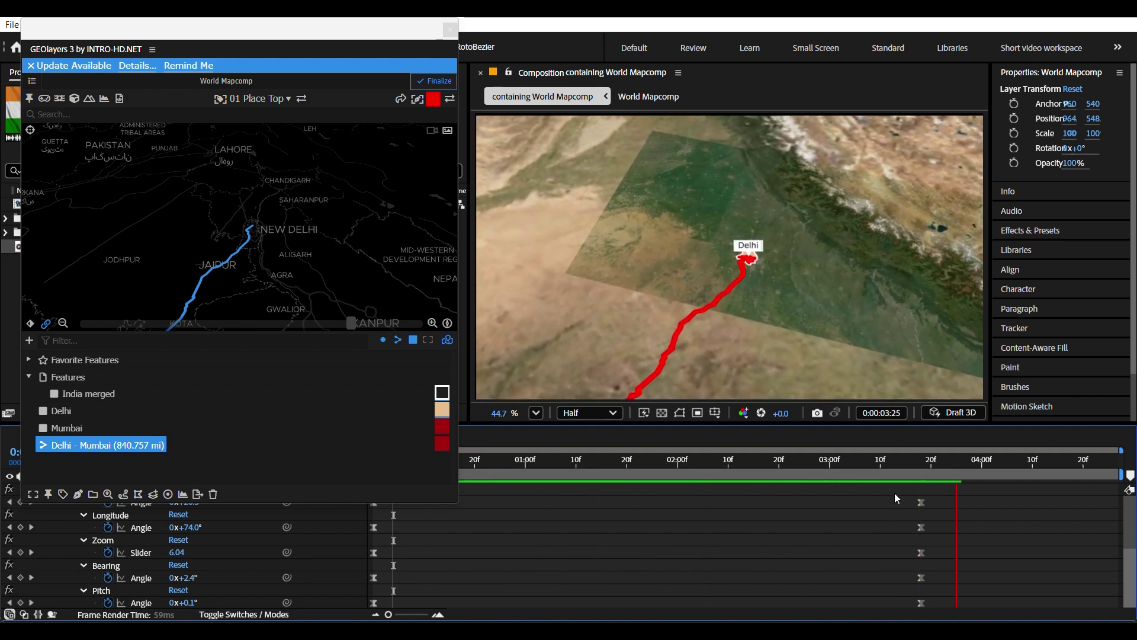
left_click_drag(687, 461, 379, 524)
key("space")
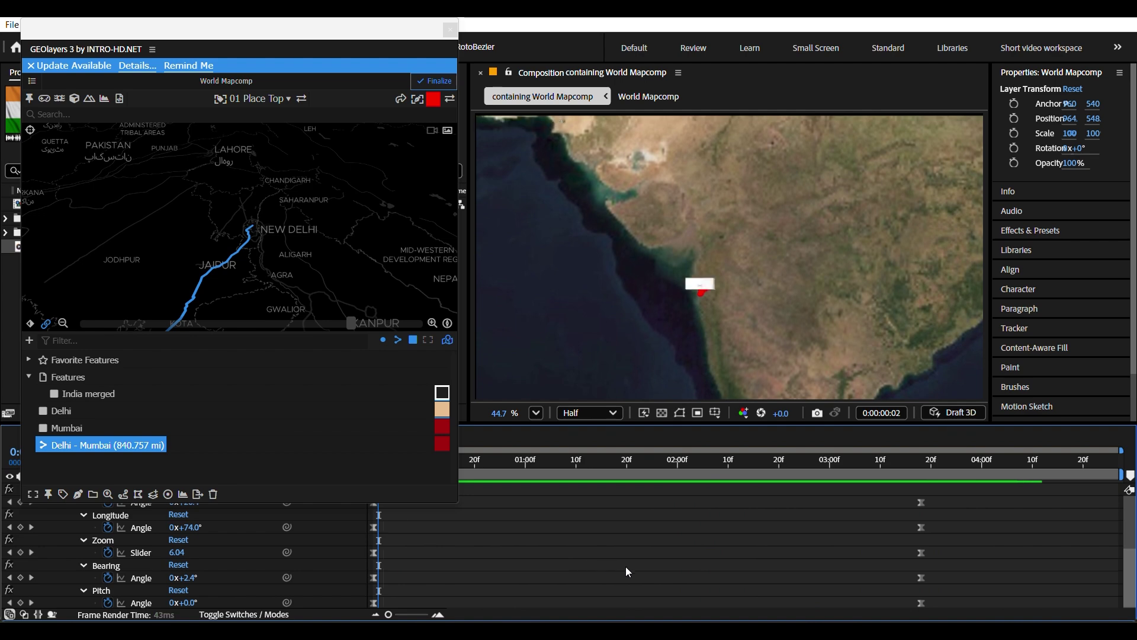
scroll(632, 560, "up", 3)
key("space")
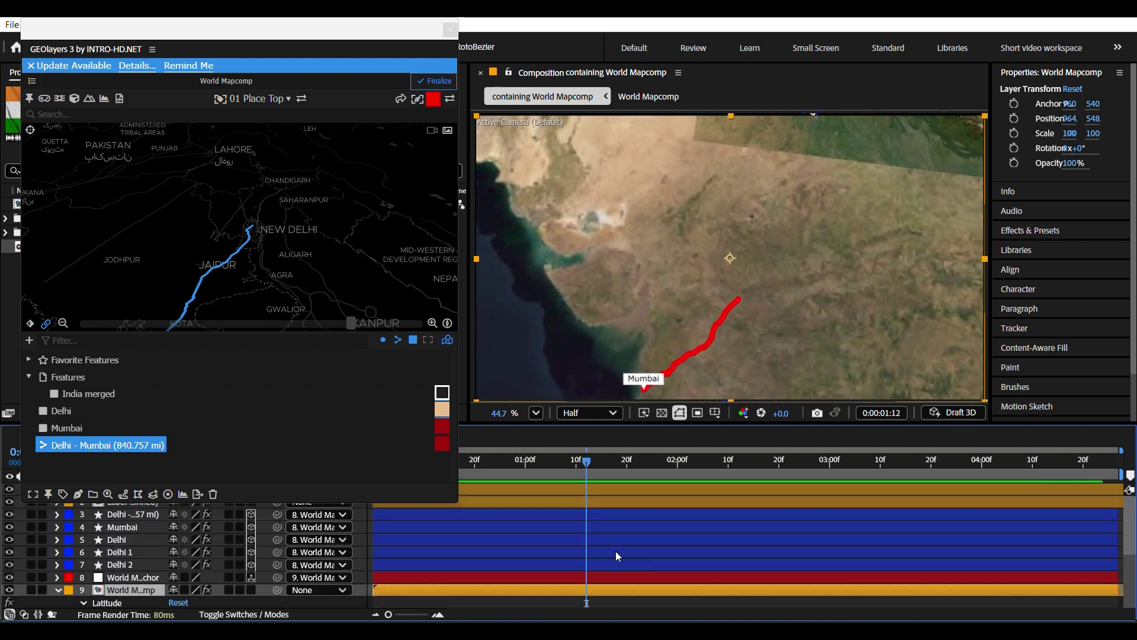
Apply the Drop Shadow effect to the Delhi - Mumbai route layer and uncover its effect settings
left_click(605, 522)
left_click(603, 516)
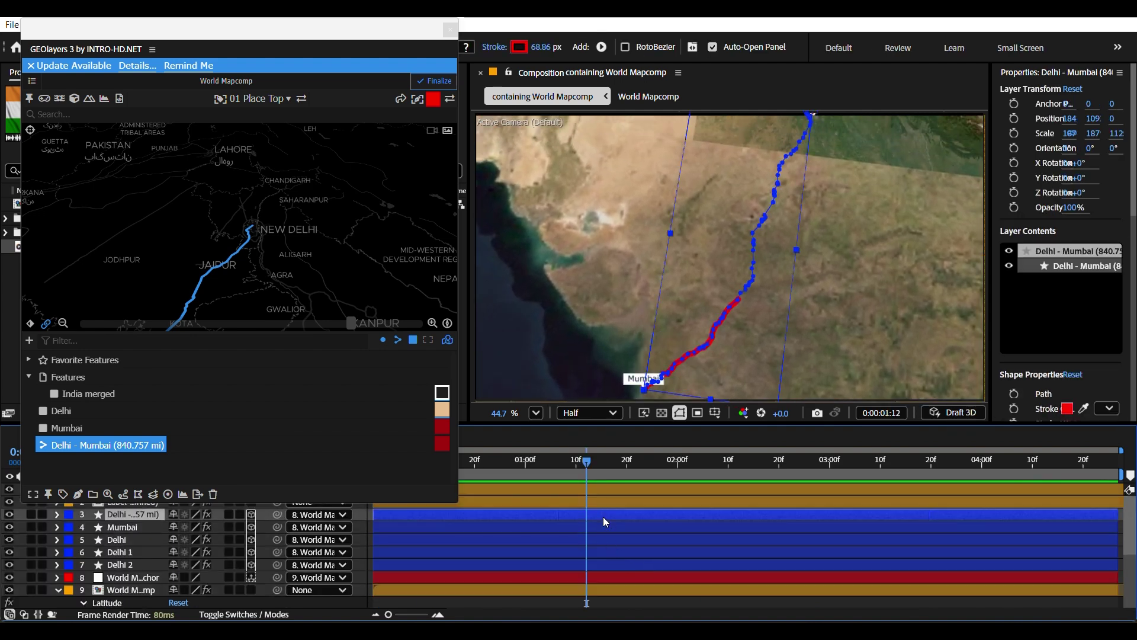
key("ctrl+space")
type("drop")
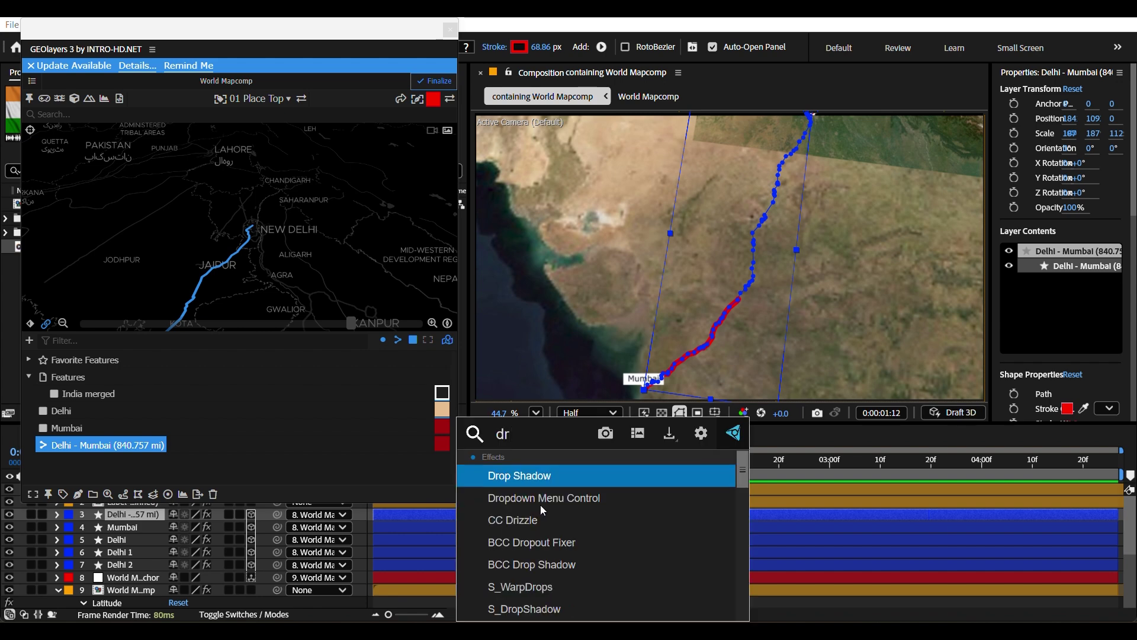
left_click(531, 482)
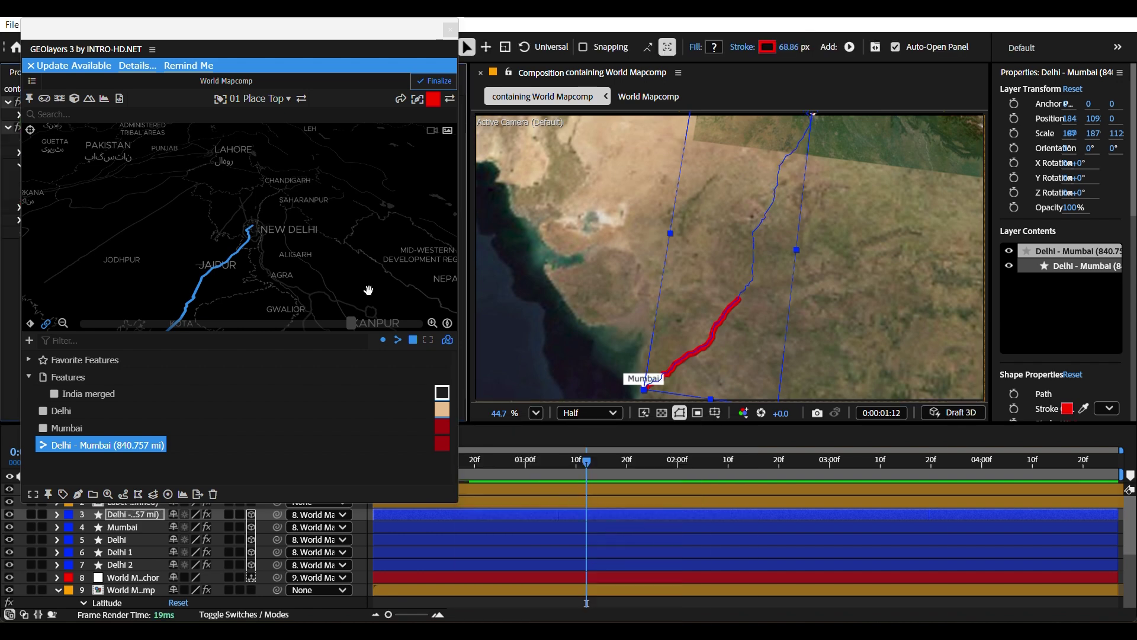
left_click_drag(319, 37, 95, 398)
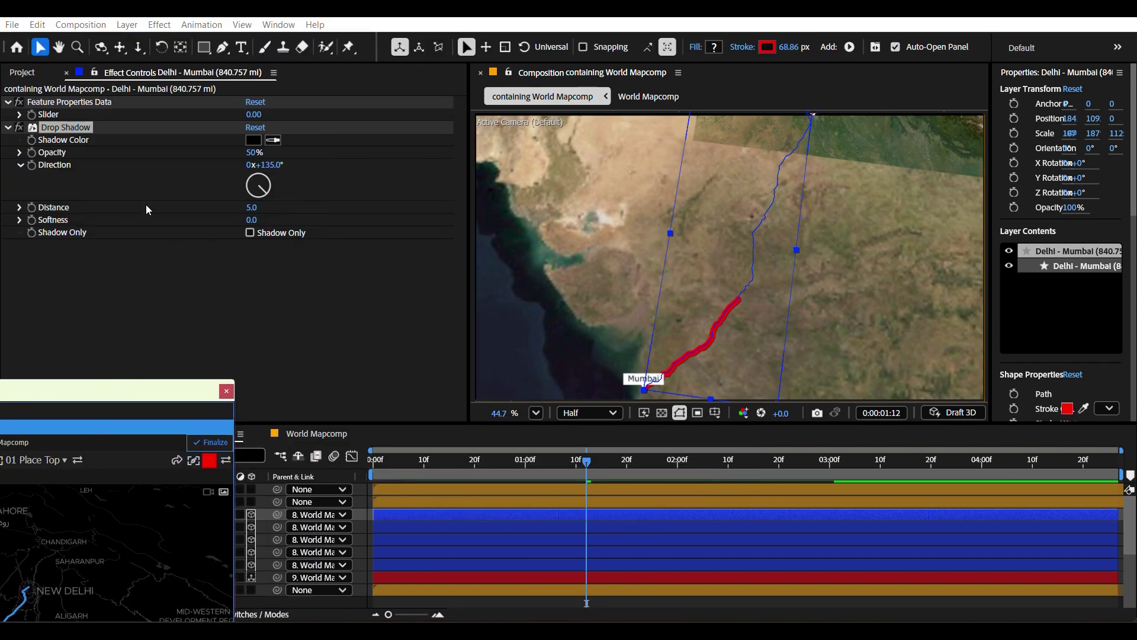
Duplicate the route's Drop Shadow, with softness 90 on the first and opacity 100% and softness 31 on the second
left_click_drag(252, 220, 363, 215)
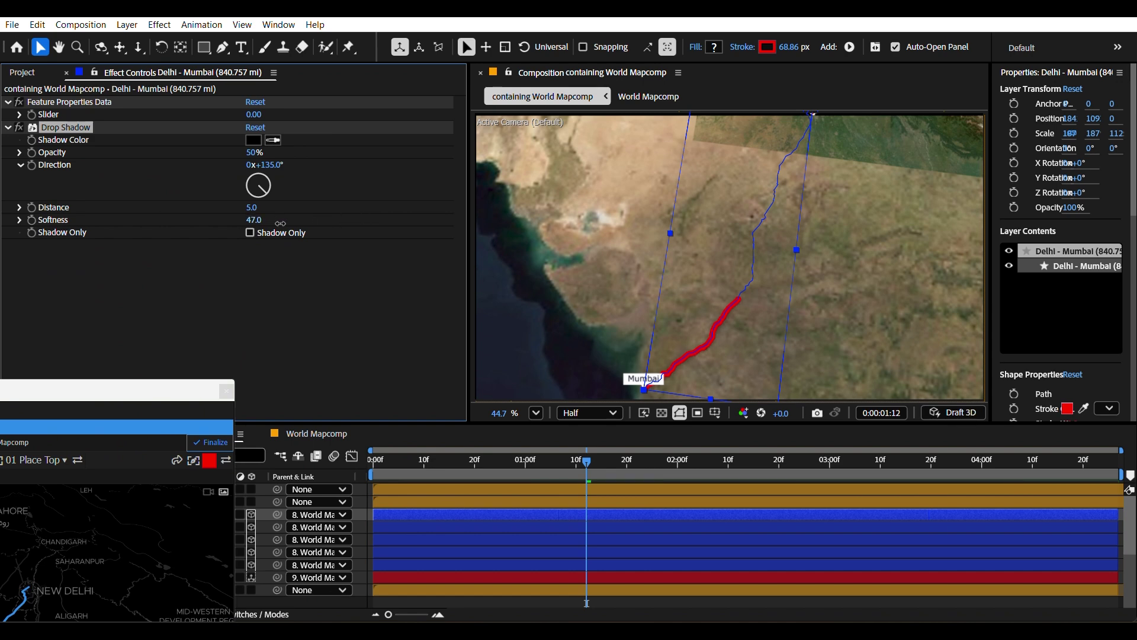
key("ctrl+d")
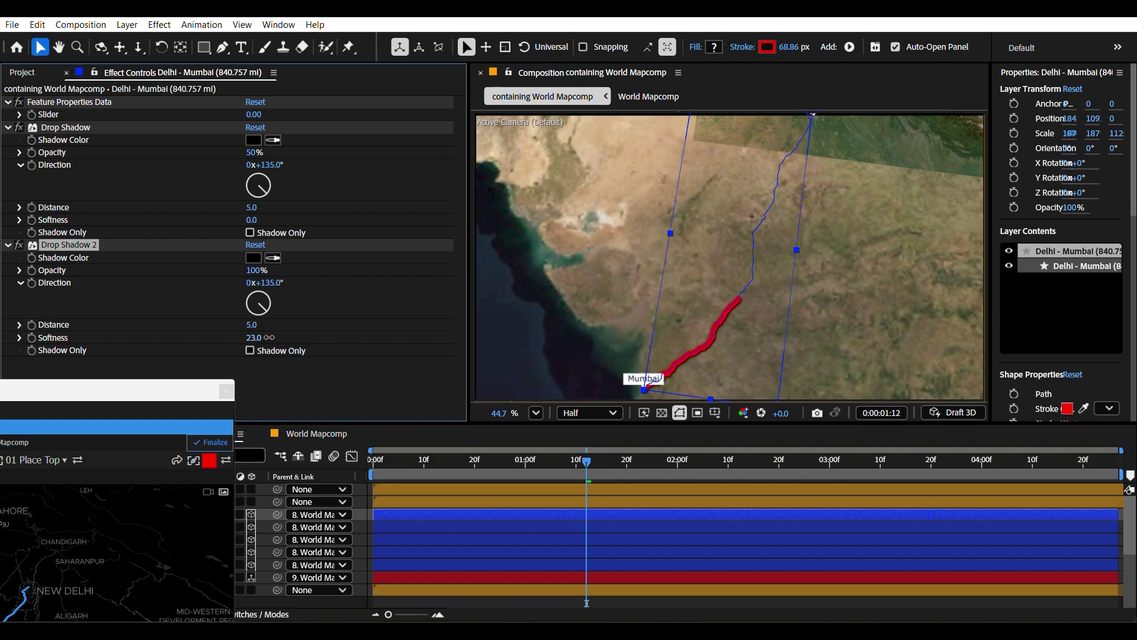
left_click_drag(251, 220, 300, 220)
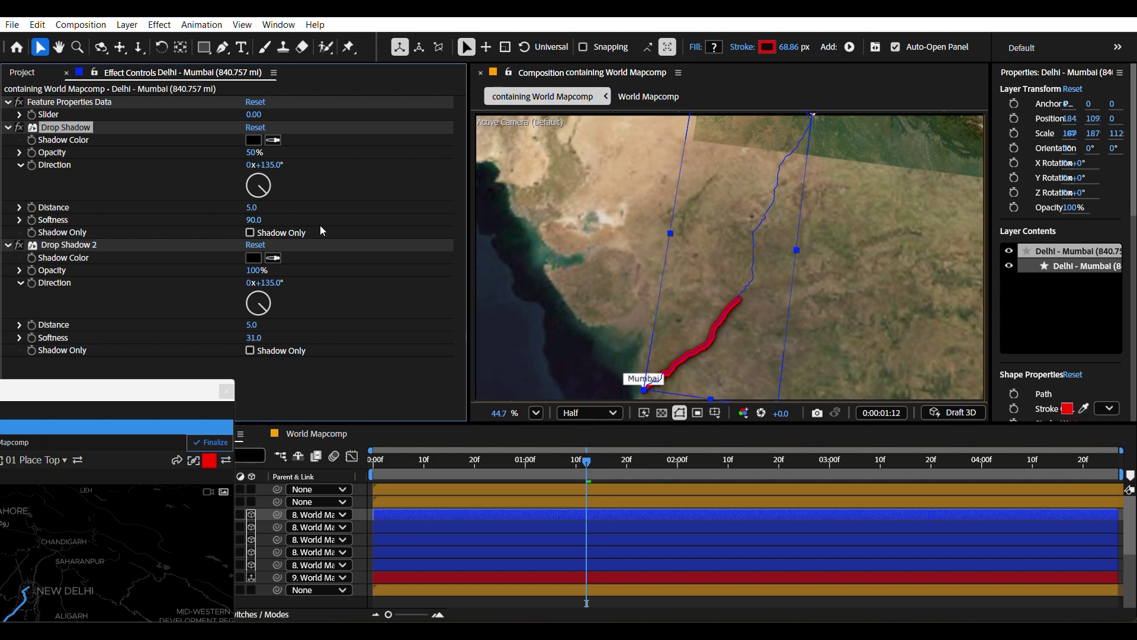
Deselect the route layer and preview the shadowed route's animation
left_click(717, 540)
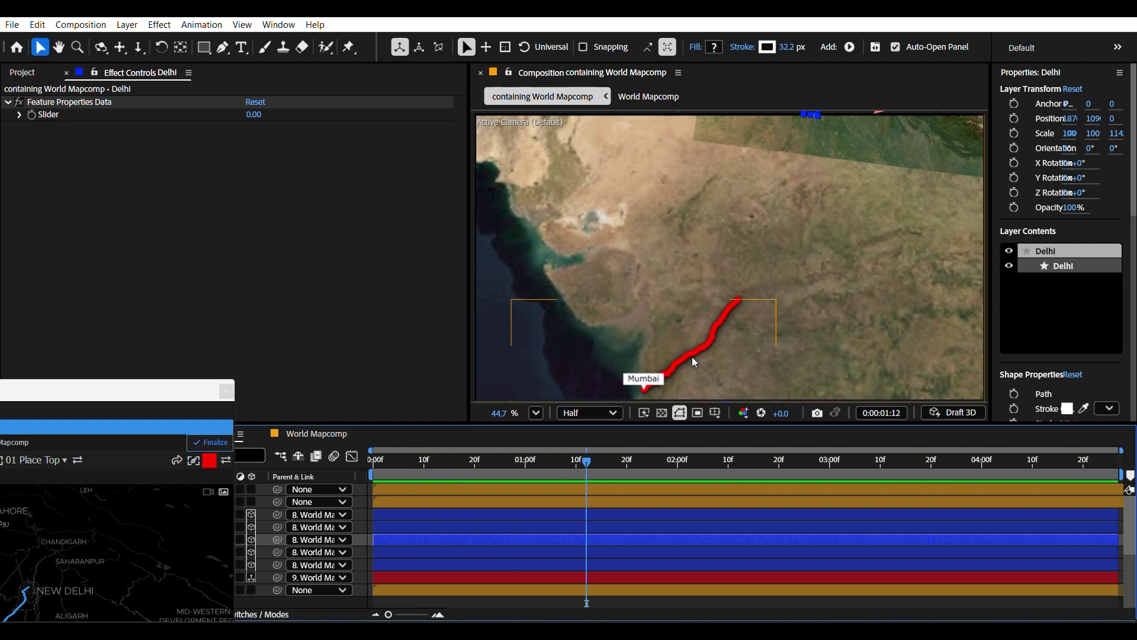
left_click_drag(109, 388, 260, 70)
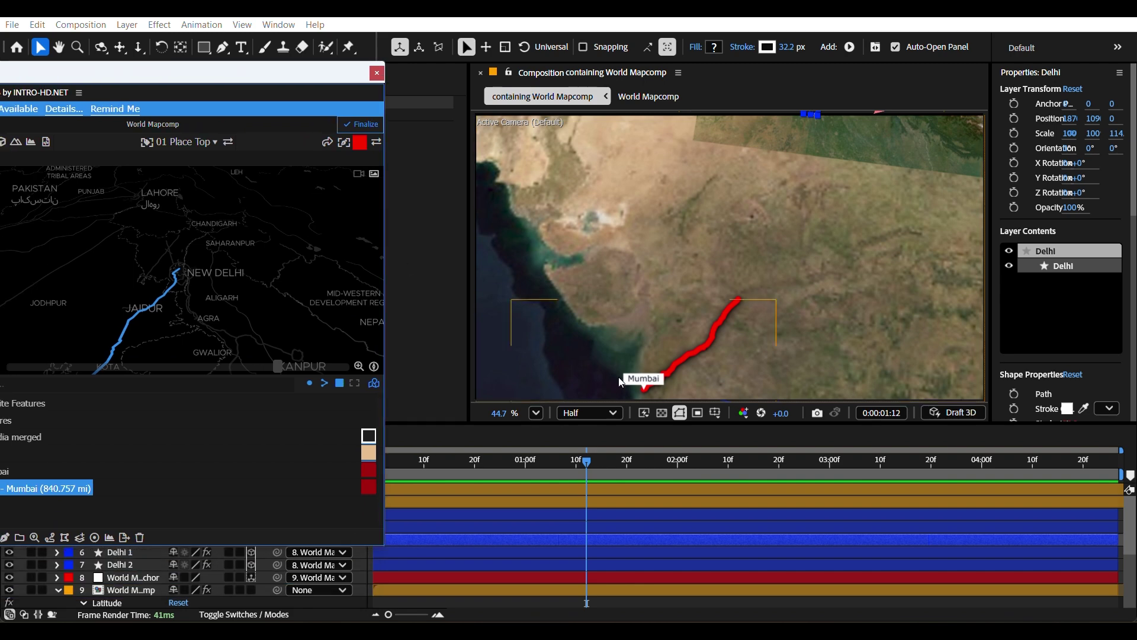
key("space")
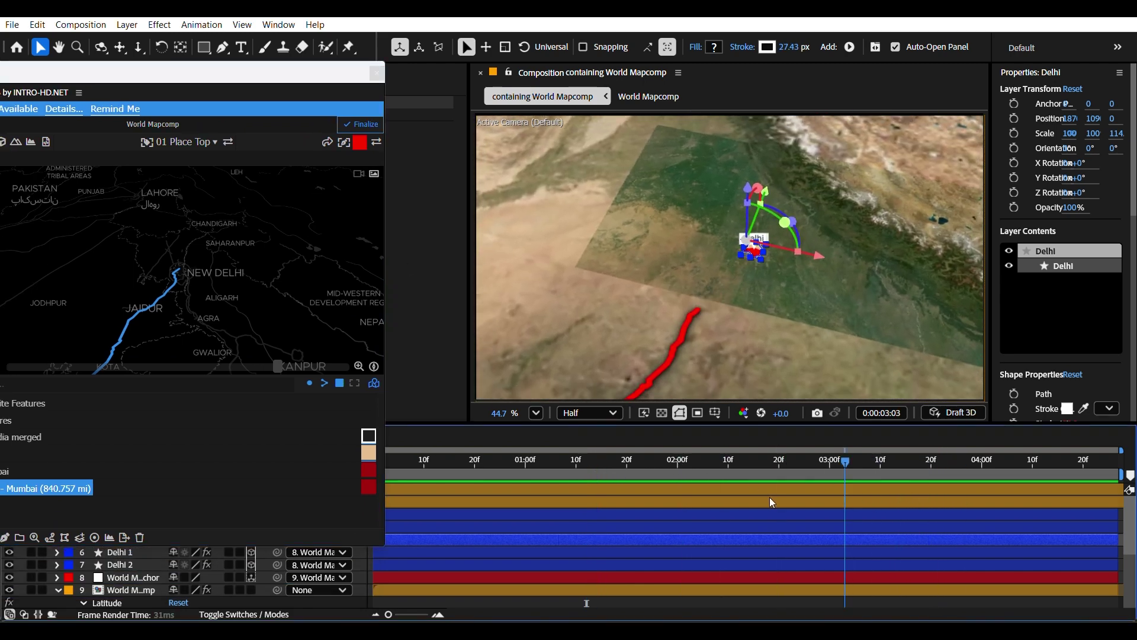
left_click_drag(769, 502, 693, 517)
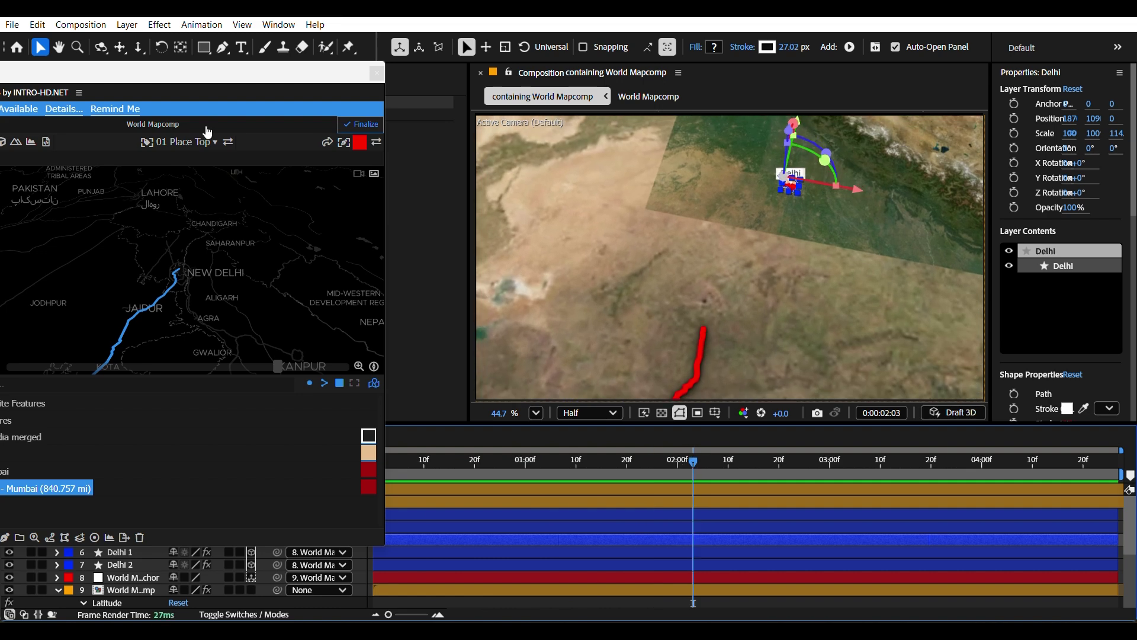
Reveal the route layer's keyframed properties and go to its Trim Paths Start keyframe at 0:00:00:00
left_click_drag(186, 72, 228, 29)
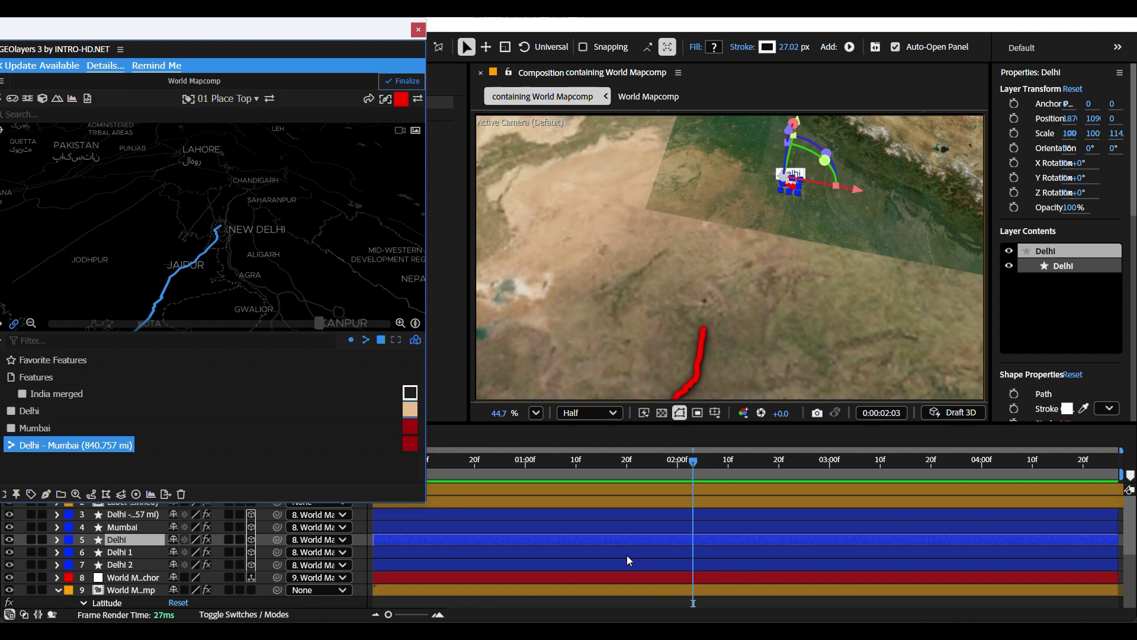
left_click(570, 519)
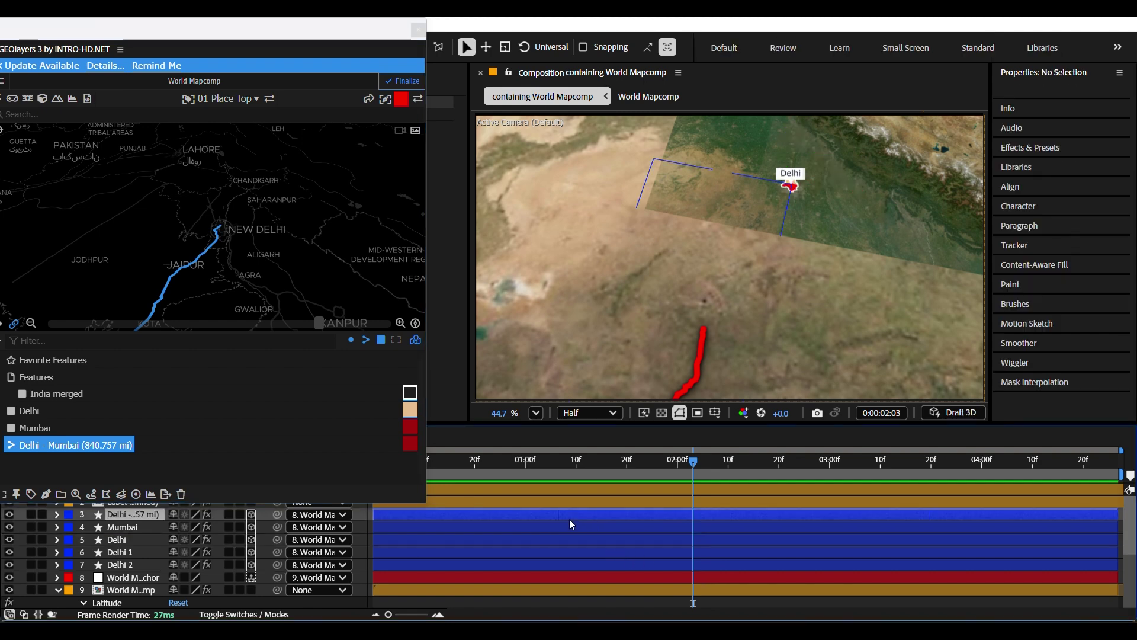
key("u")
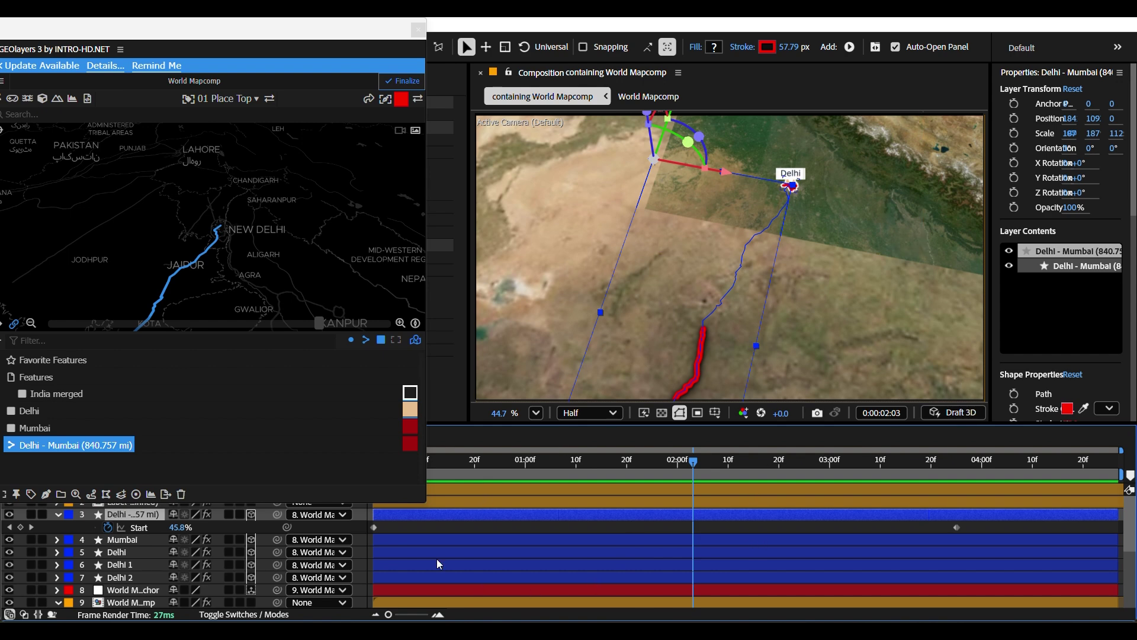
left_click(10, 526)
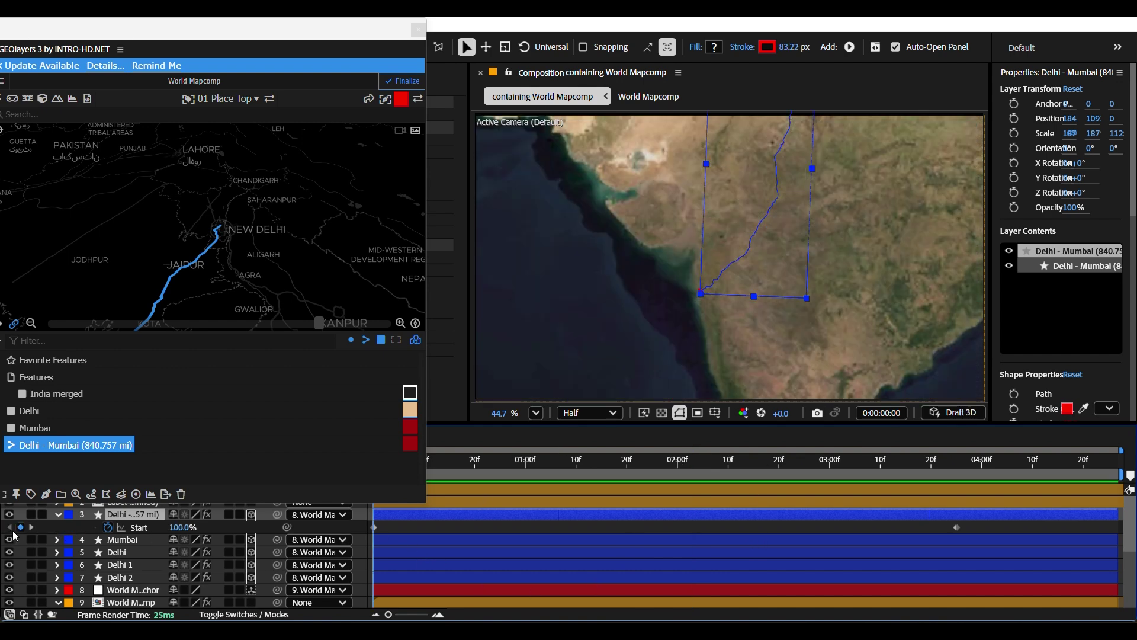
left_click_drag(581, 498, 904, 495)
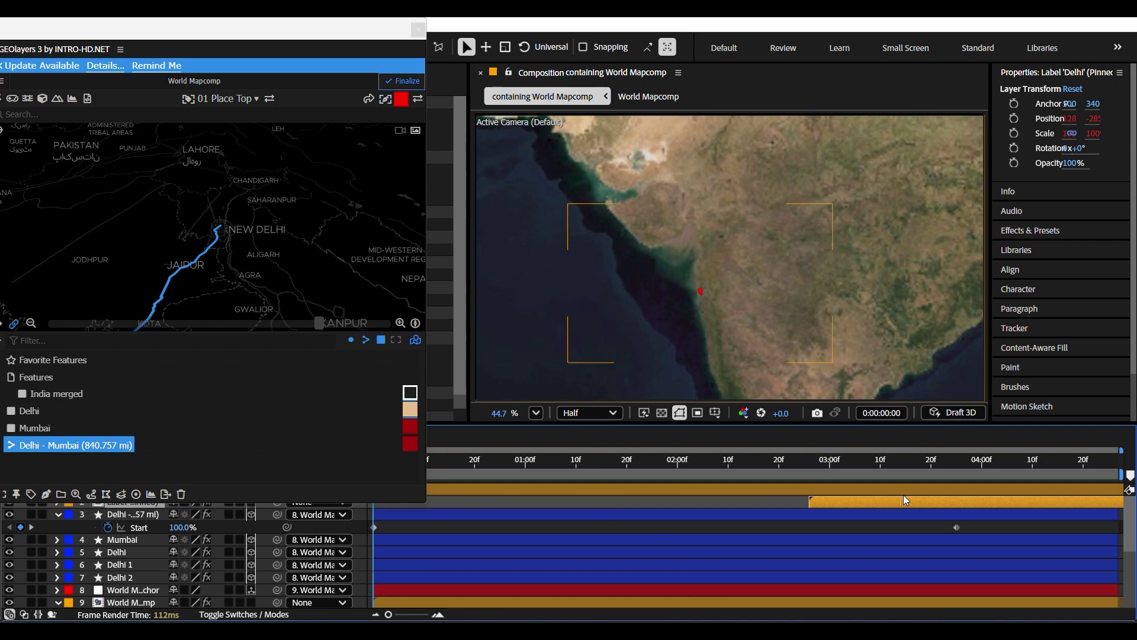
key("ctrl+z")
left_click(685, 532)
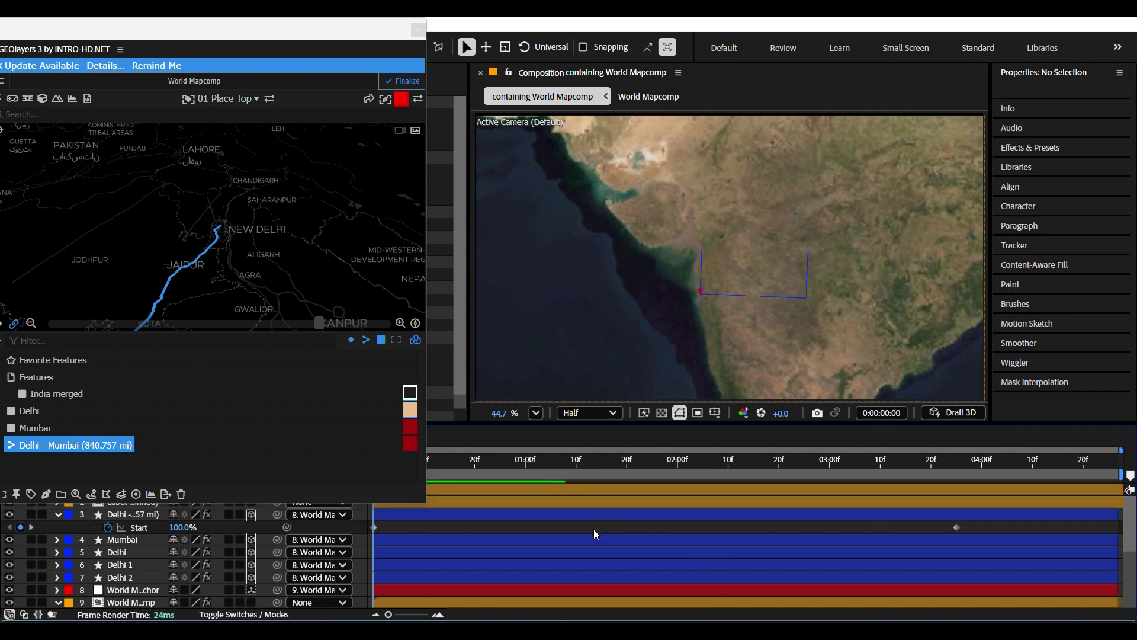
Expand the Delhi - Mumbai route layer's Trim Paths and set its Start keyframe at 0:00:00:00 to 0%
left_click(489, 520)
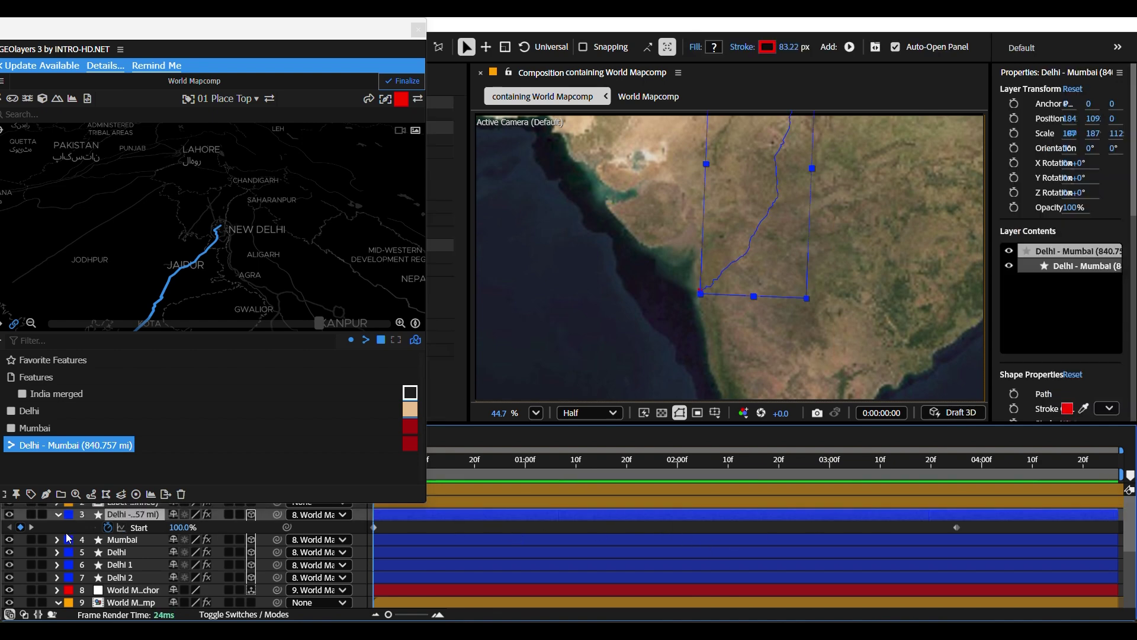
left_click(57, 515)
left_click(58, 516)
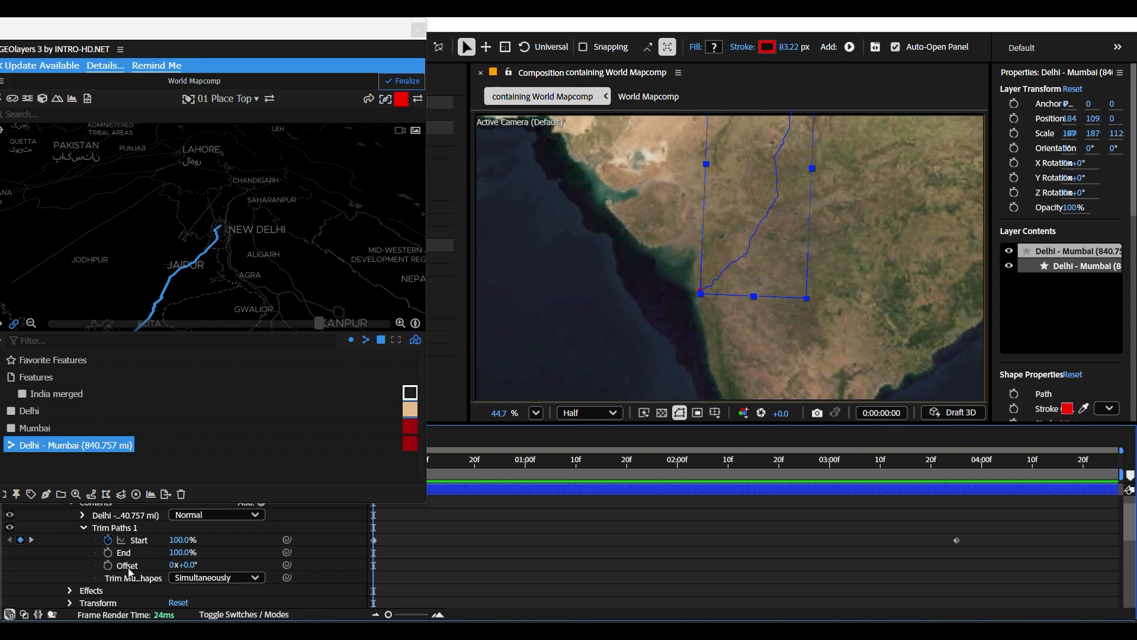
left_click(763, 544)
left_click(373, 540)
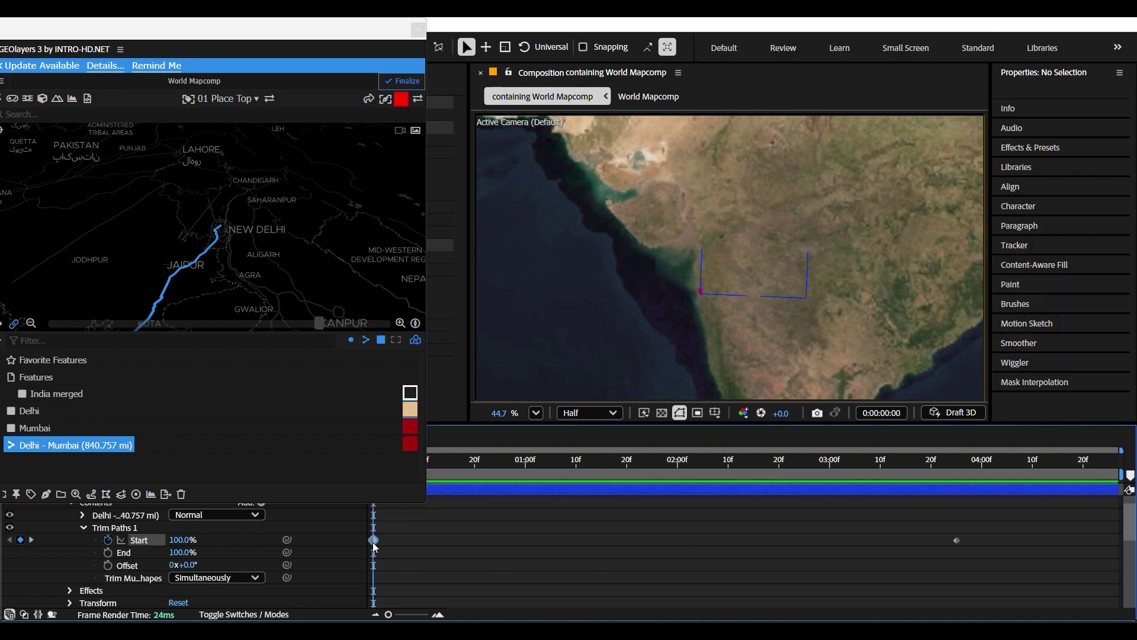
left_click_drag(186, 540, 142, 540)
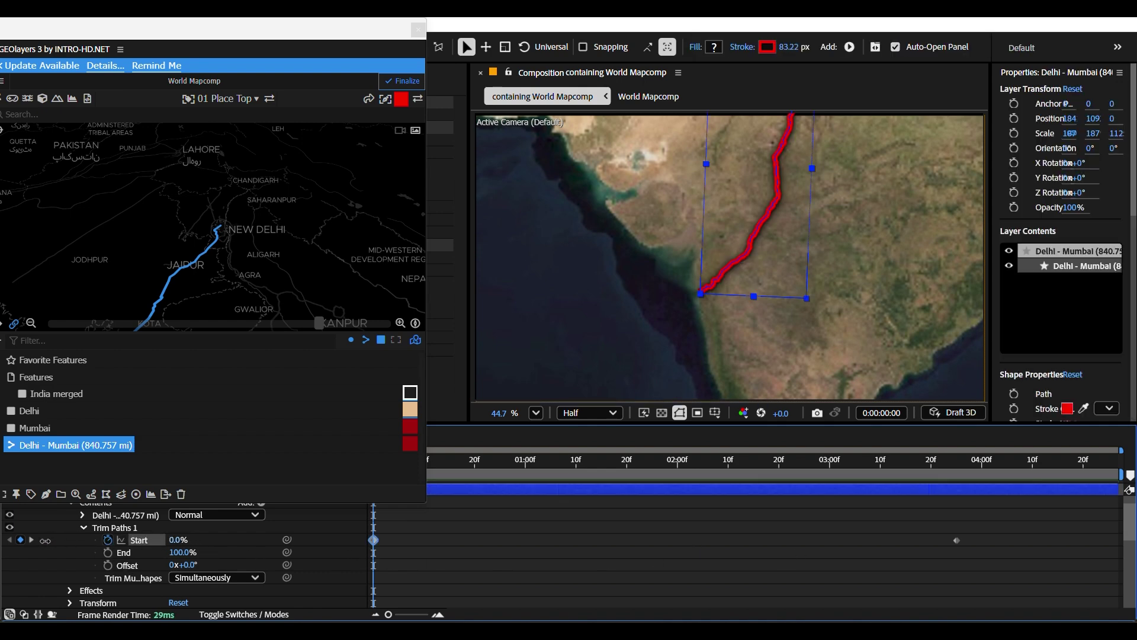
key("k")
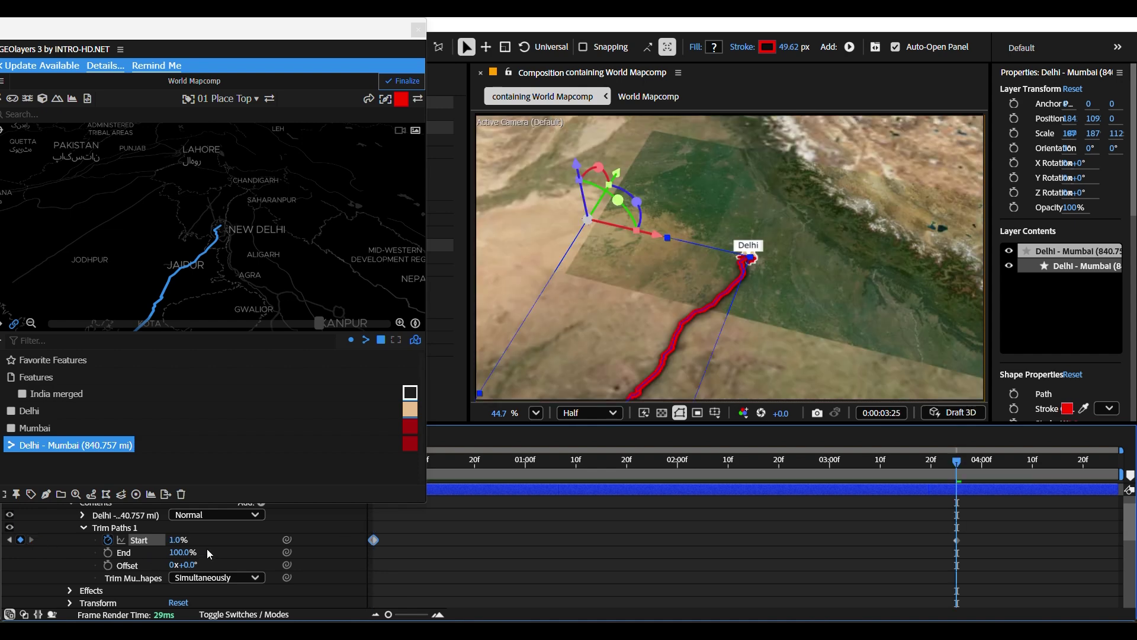
Set Trim Paths Start to 100% at 0:00:03:25 and End to 0%, and scrub through the reversed route animation
mouse_move(175, 540)
left_mouse_down()
mouse_move(918, 541)
mouse_move(895, 541)
left_mouse_up()
key("ctrl+z")
left_click(181, 552)
type("00")
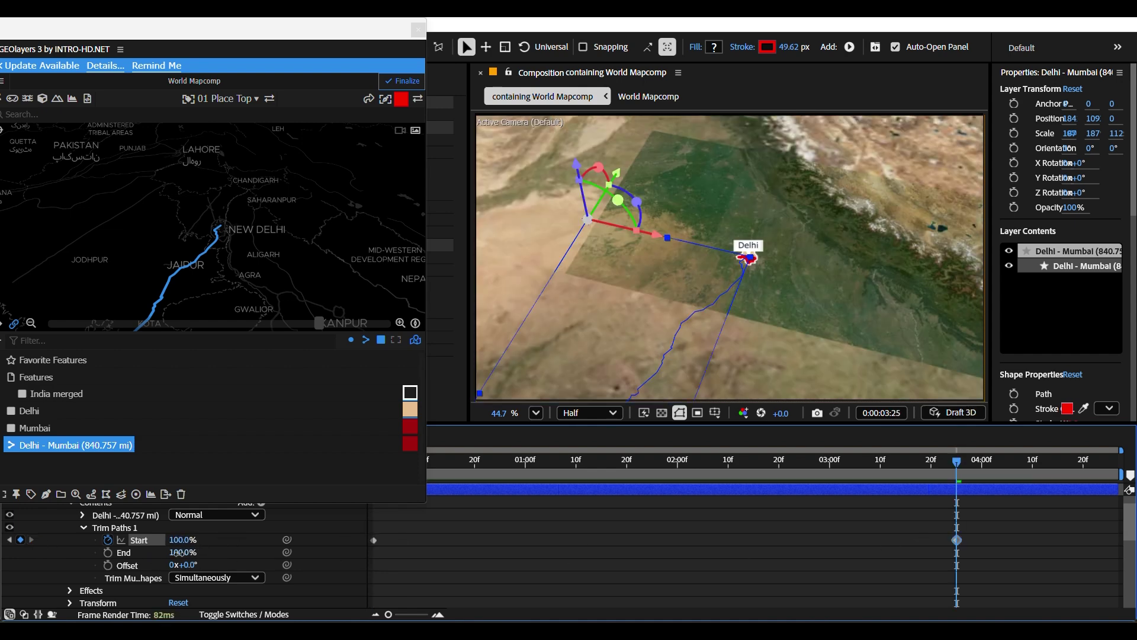
key("Return")
left_click(939, 577)
left_click_drag(950, 465, 653, 554)
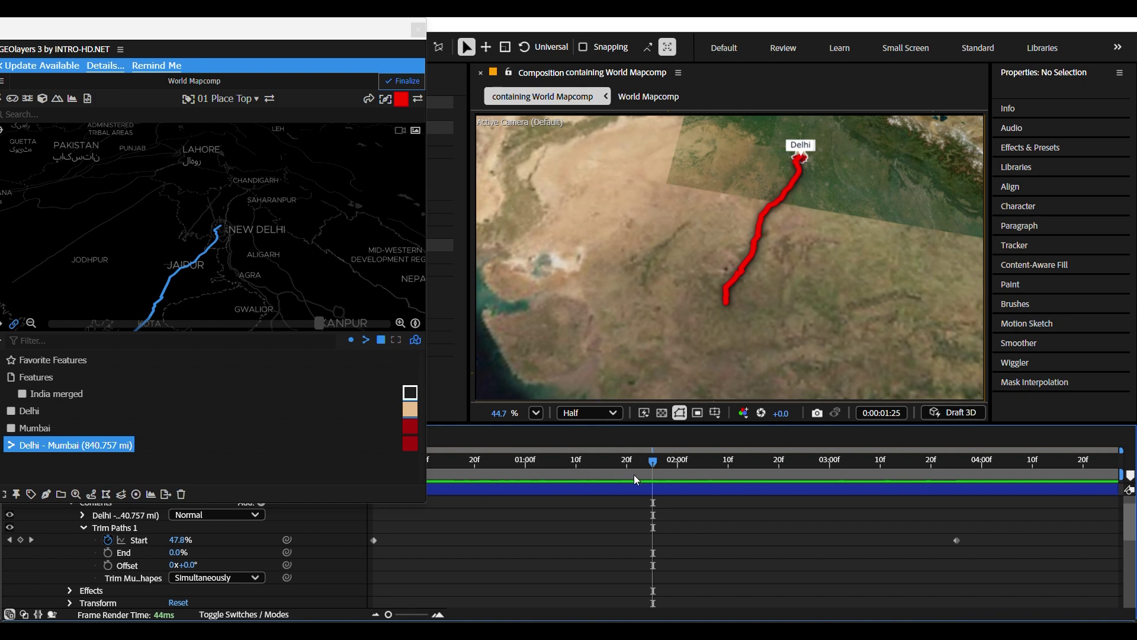
left_click_drag(601, 469, 388, 542)
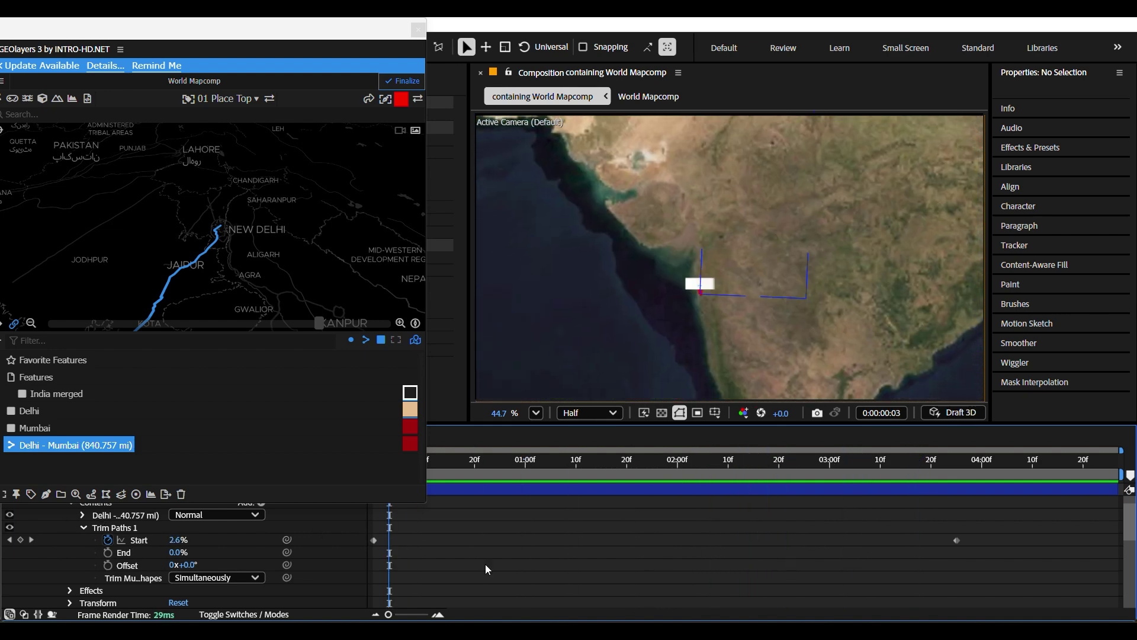
Undo the Trim Paths Start and End changes, scrub through the route's animation and collapse the route layer
left_click(548, 545)
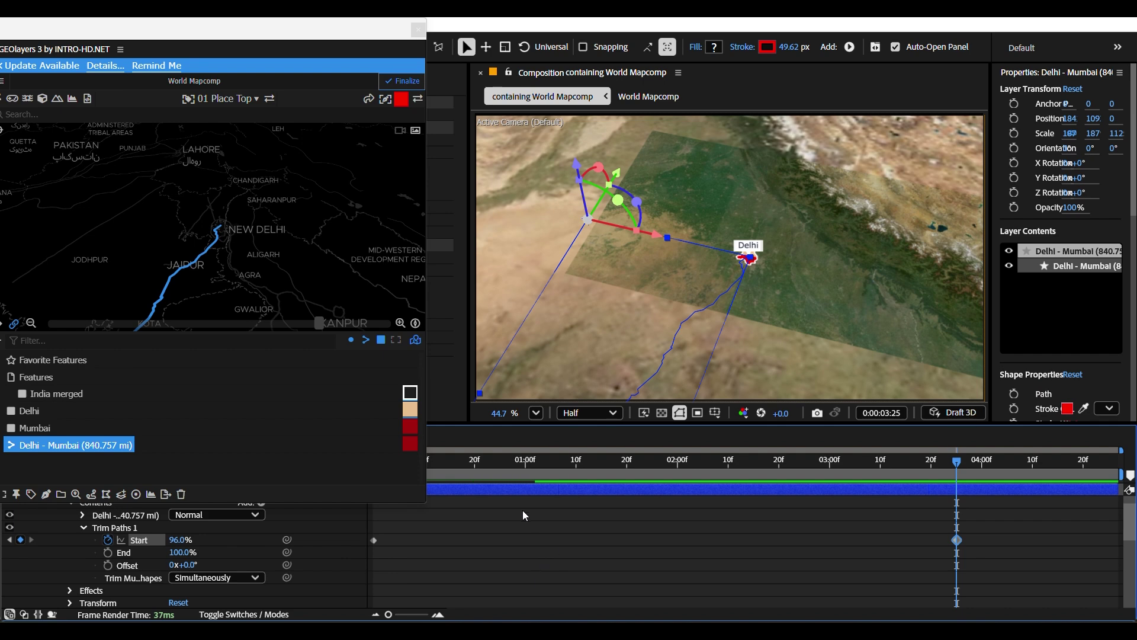
left_click(557, 468)
left_click_drag(568, 468, 564, 515)
key("Home")
left_click_drag(517, 485, 745, 506)
key("ctrl+z")
left_click(745, 506)
scroll(93, 529, "up", 1)
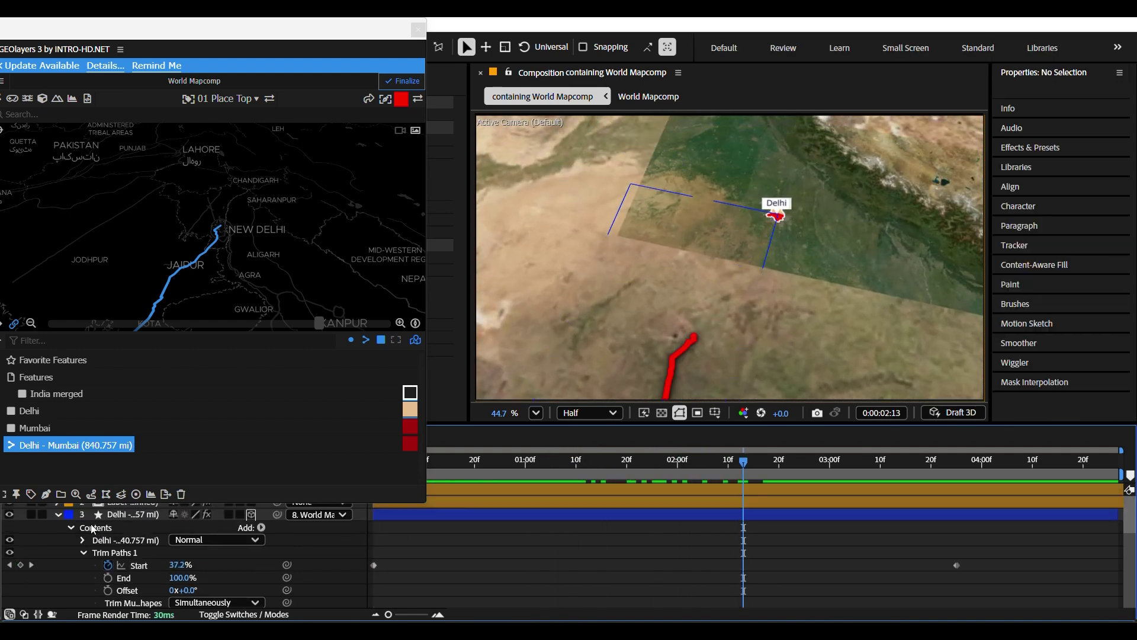
left_click(60, 515)
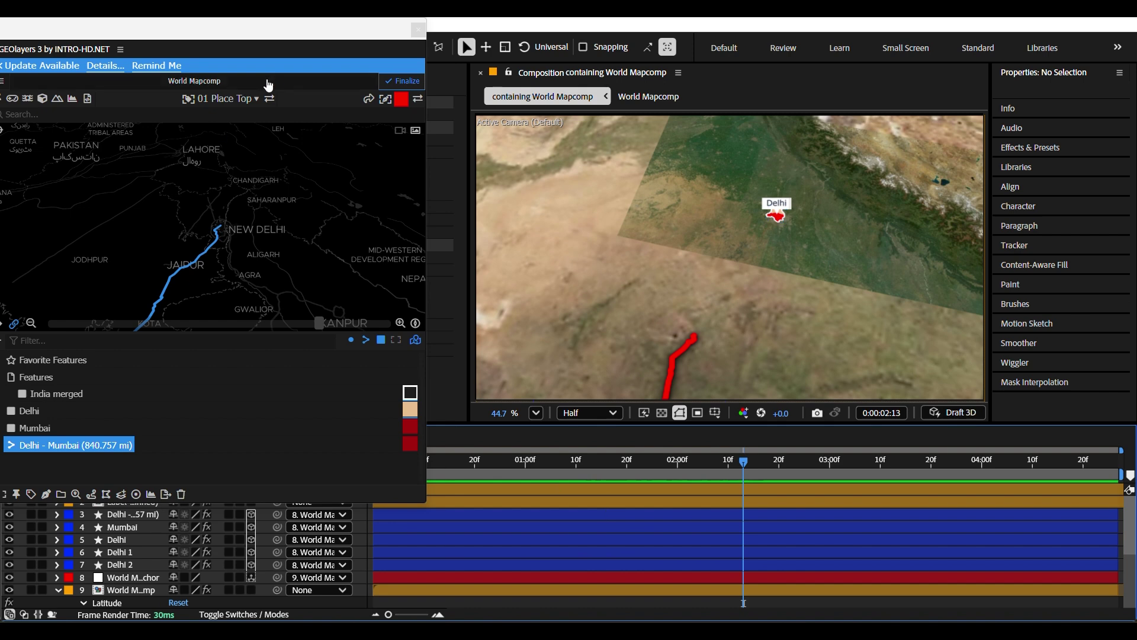
Bring the GEOlayers panel fully into view and review the route types offered for the selected Delhi - Mumbai feature
left_click_drag(244, 40, 264, 41)
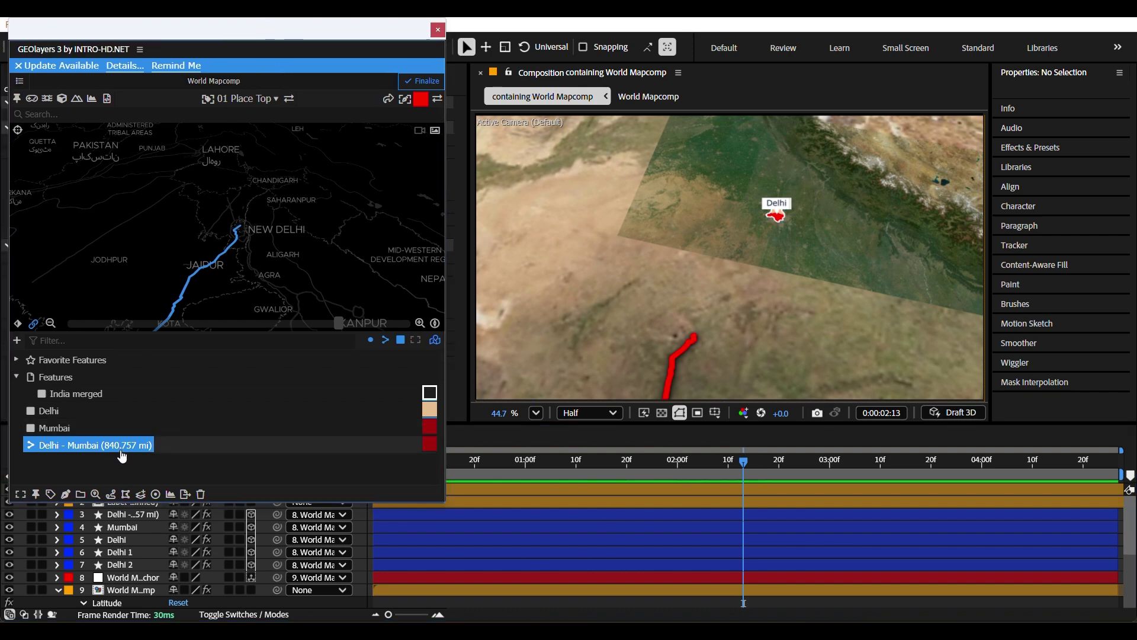
left_click(111, 497)
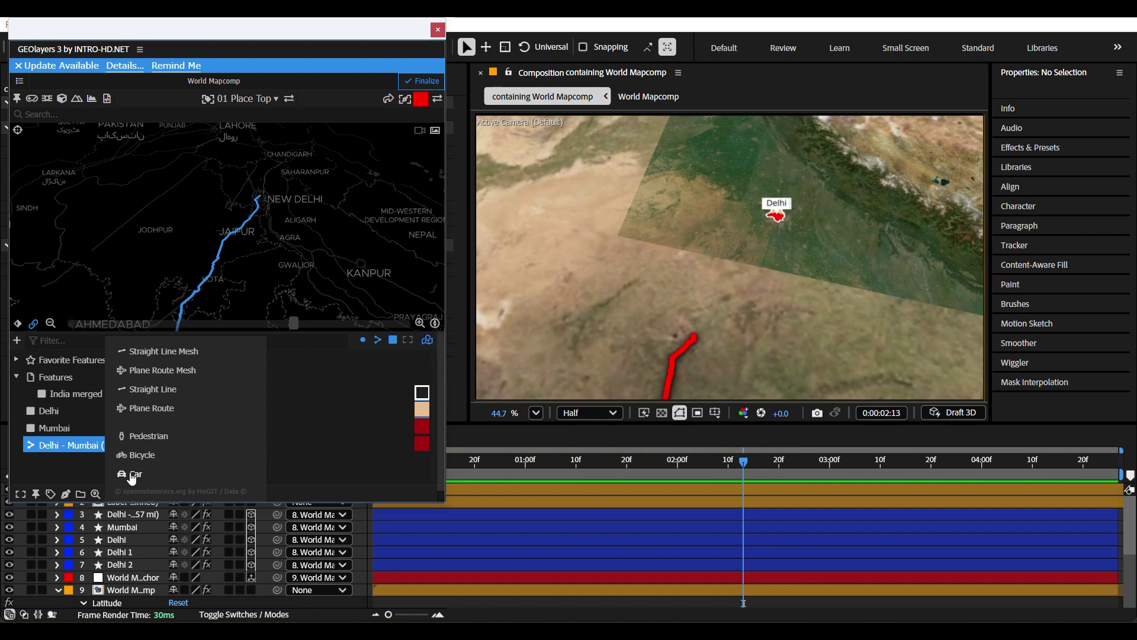
left_click(83, 467)
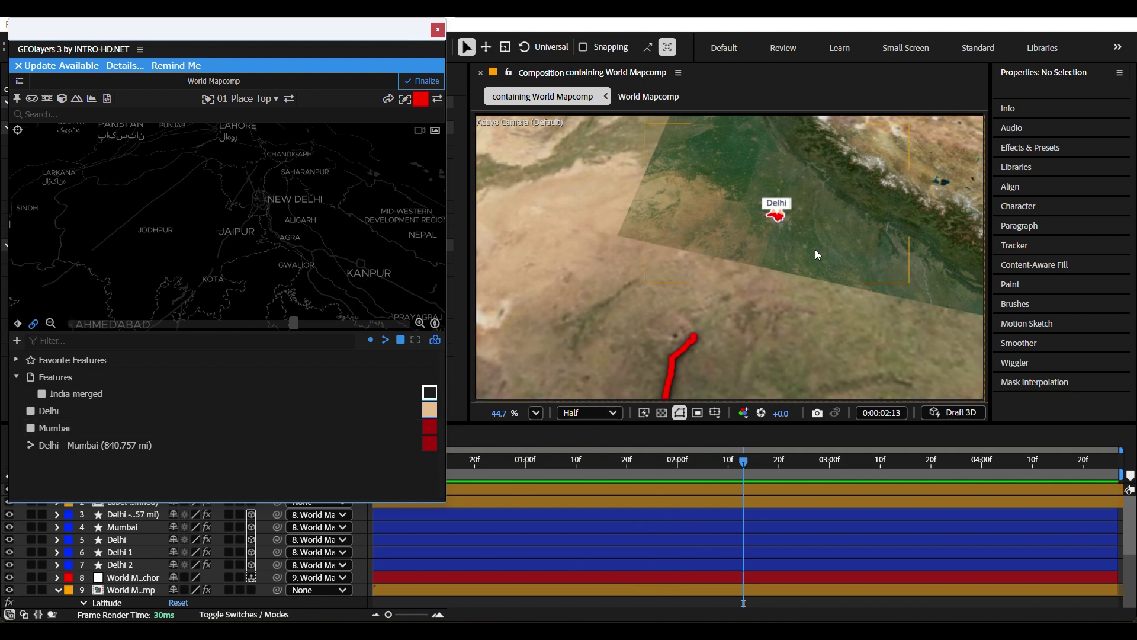
Collapse the World Mapcomp layer's properties, select the Delhi - Mumbai feature and scrub the timeline to 0:00:02:22
scroll(652, 557, "down", 3)
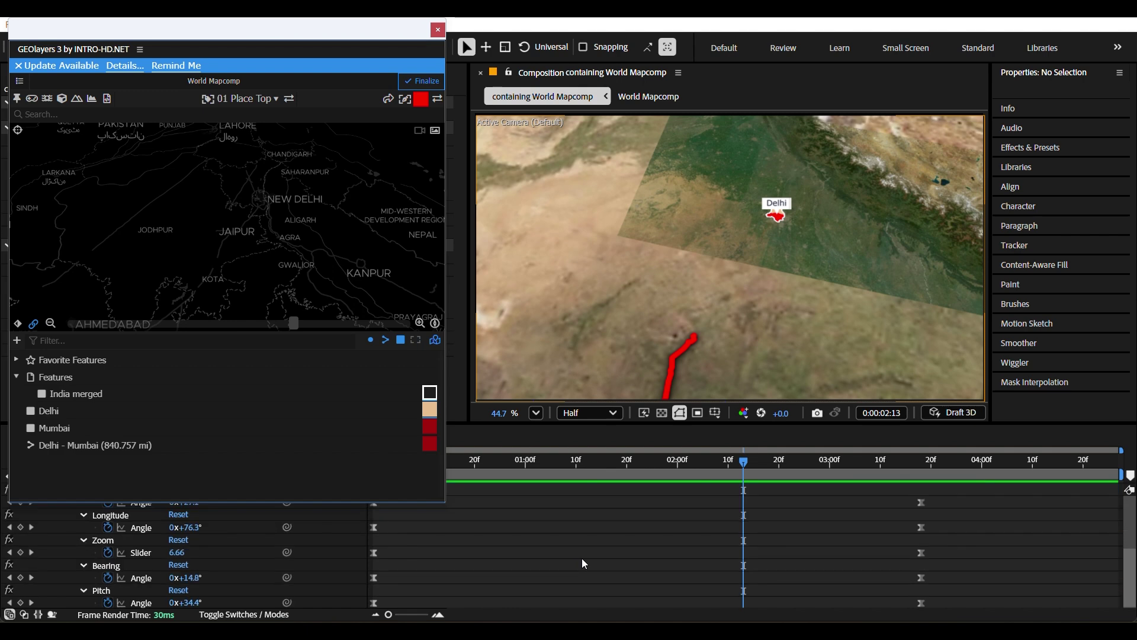
left_click(58, 552)
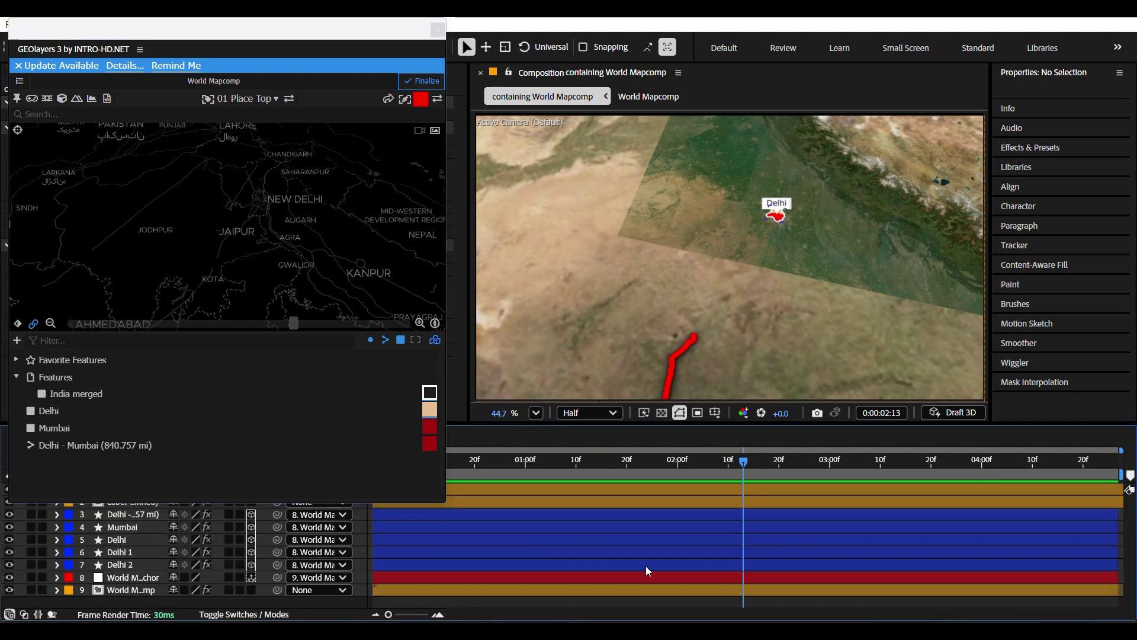
left_click(80, 449)
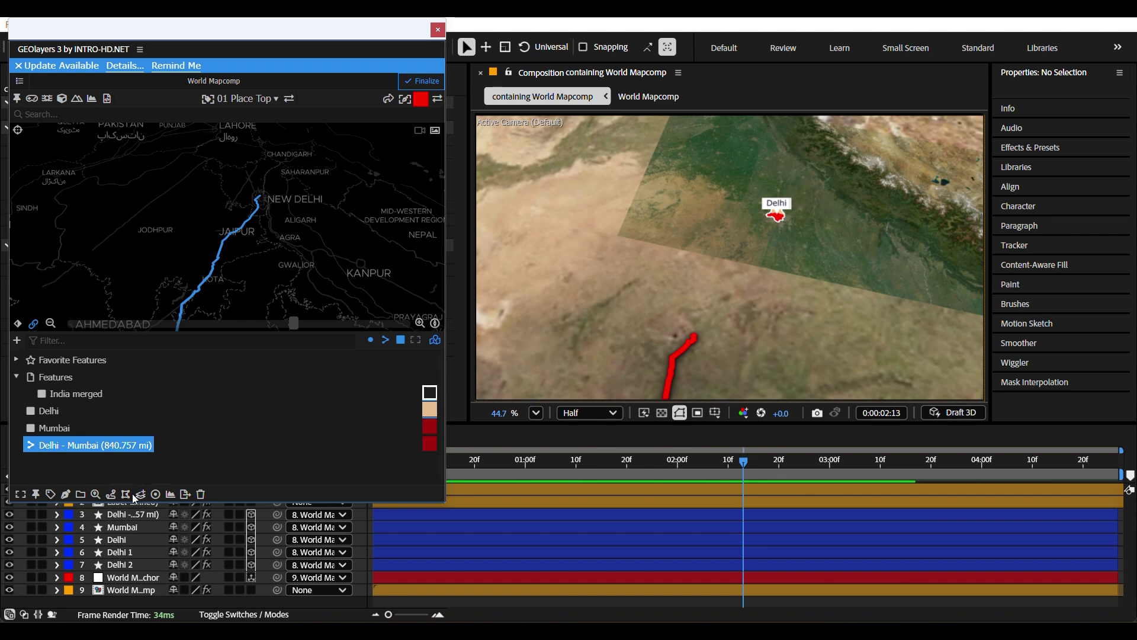
left_click_drag(737, 470, 789, 559)
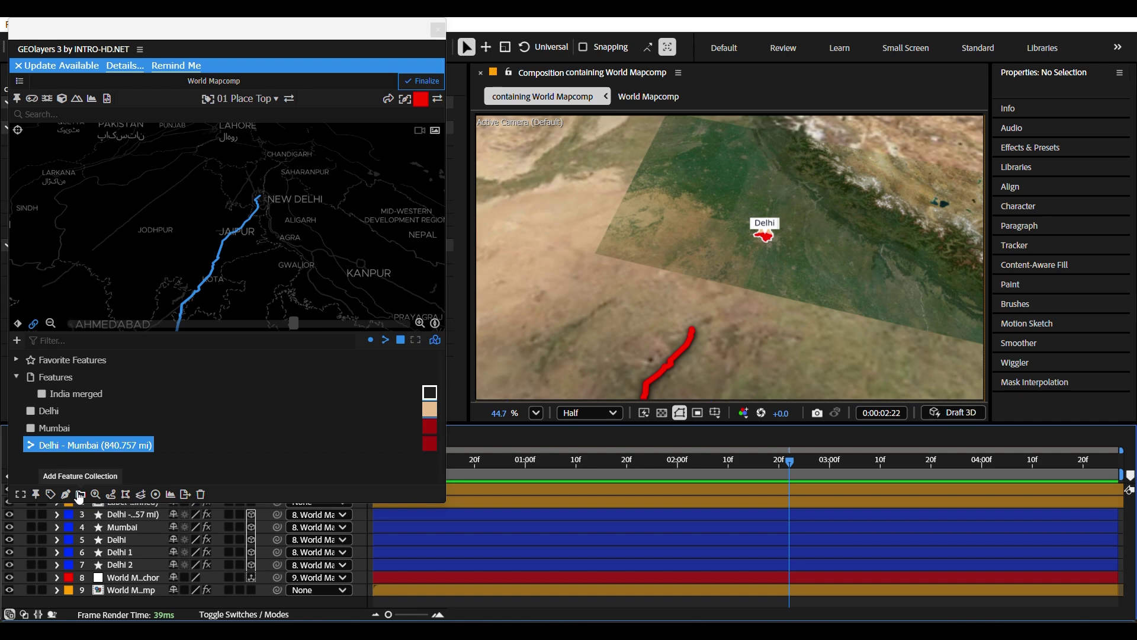
left_click(50, 413)
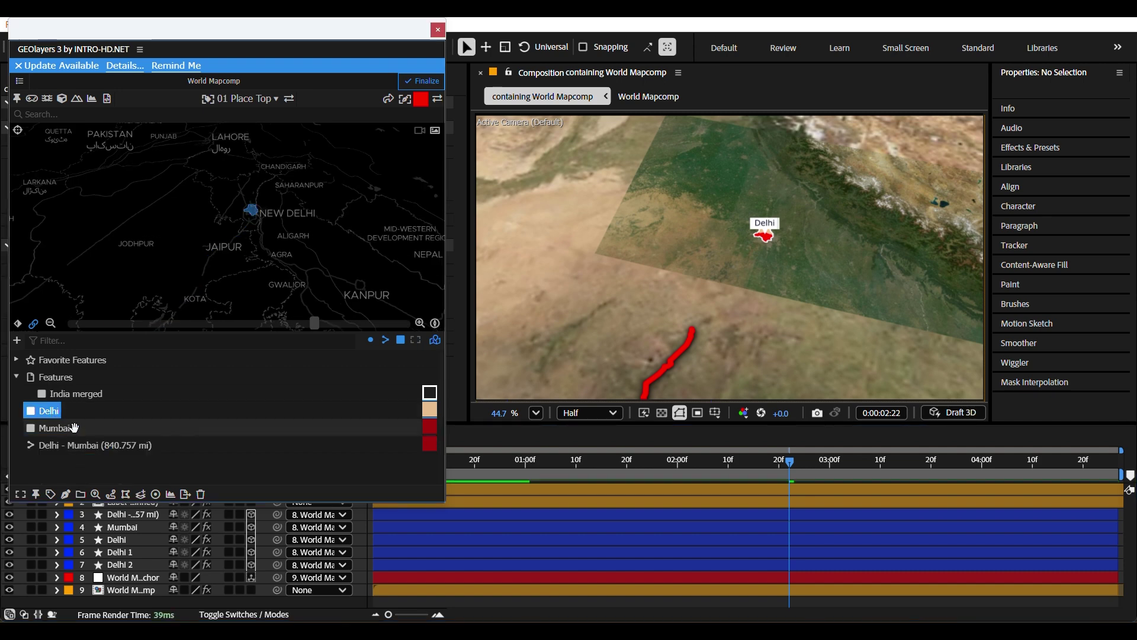
left_click(57, 428, "shift")
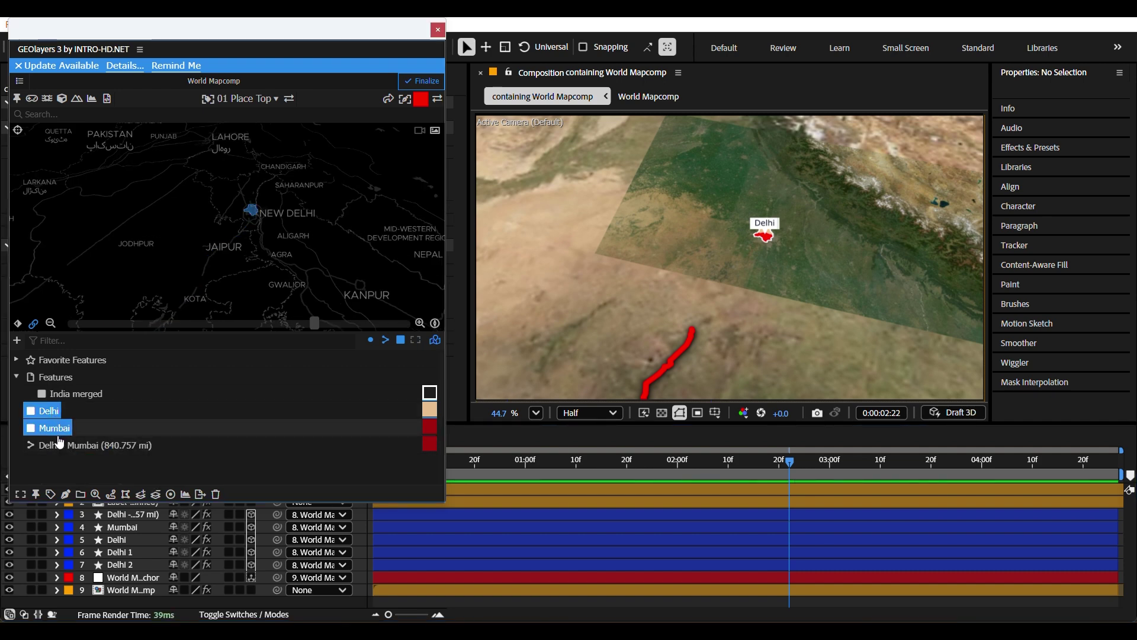
left_click(59, 445, "shift")
left_click(80, 494)
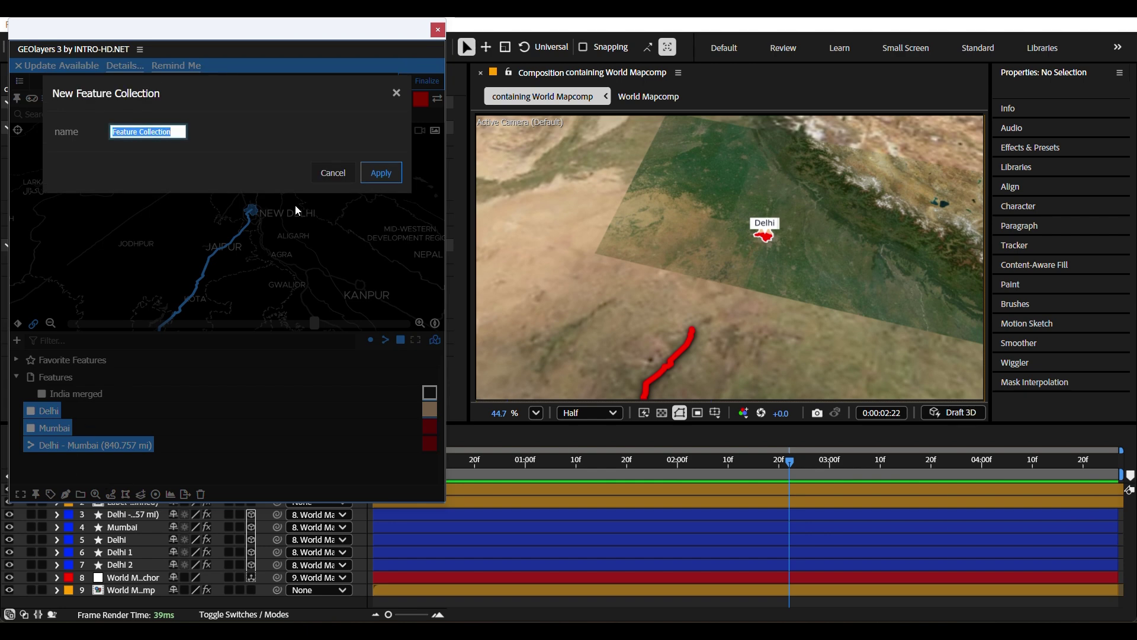
left_click(340, 179)
left_click(95, 469)
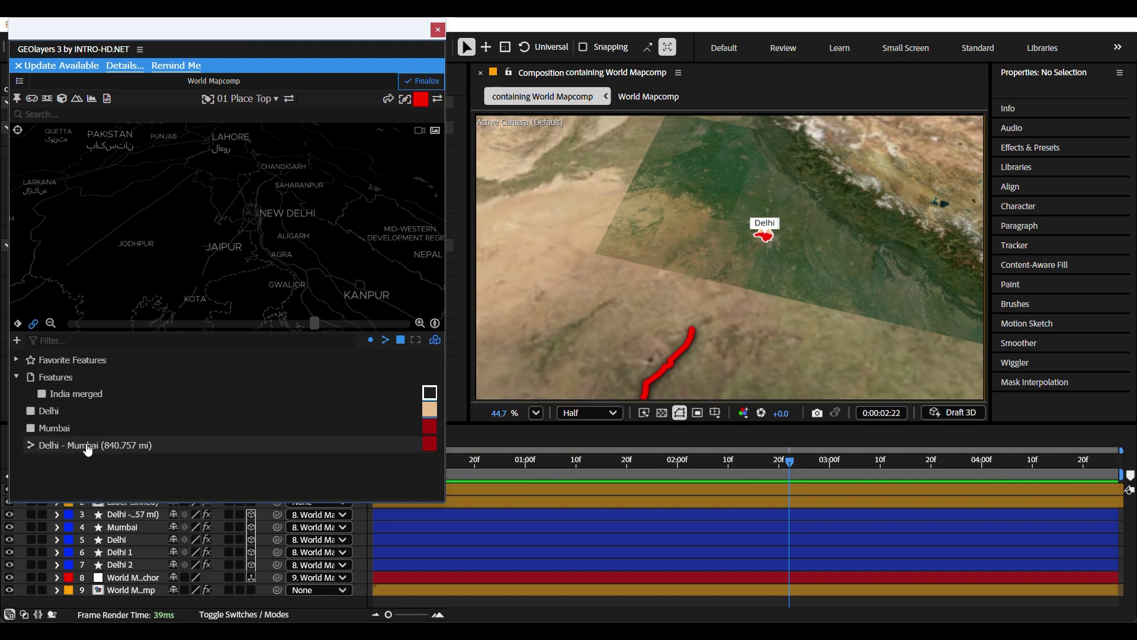
Select the Delhi feature, unlink the map preview from the composition and pan the preview toward the northeast
left_click(48, 411)
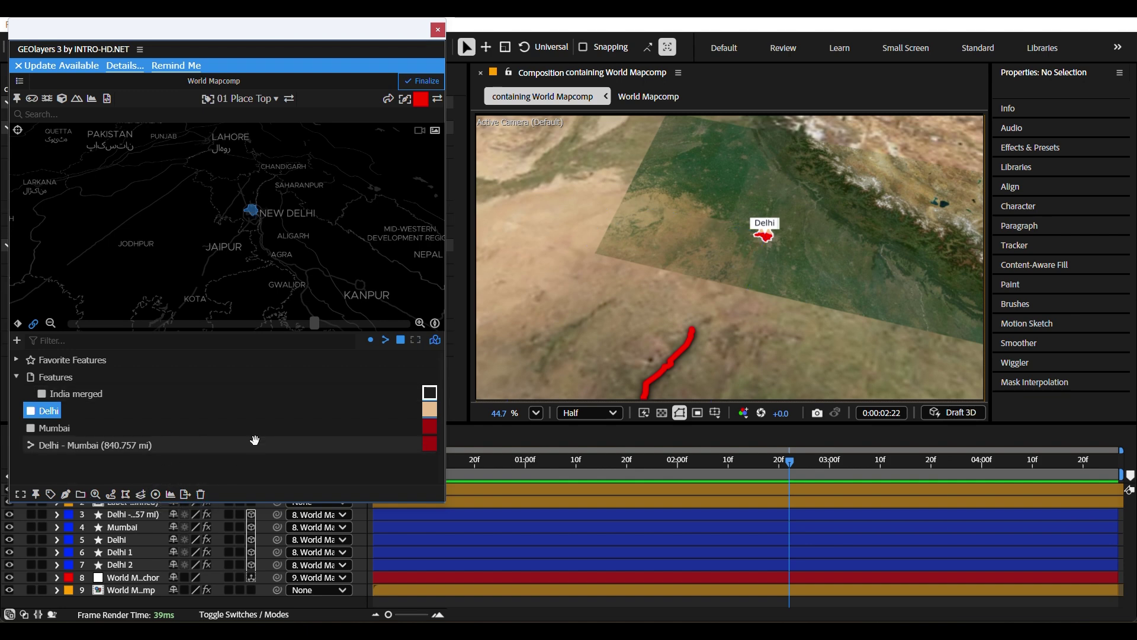
left_click(33, 326)
left_click_drag(272, 238, 120, 278)
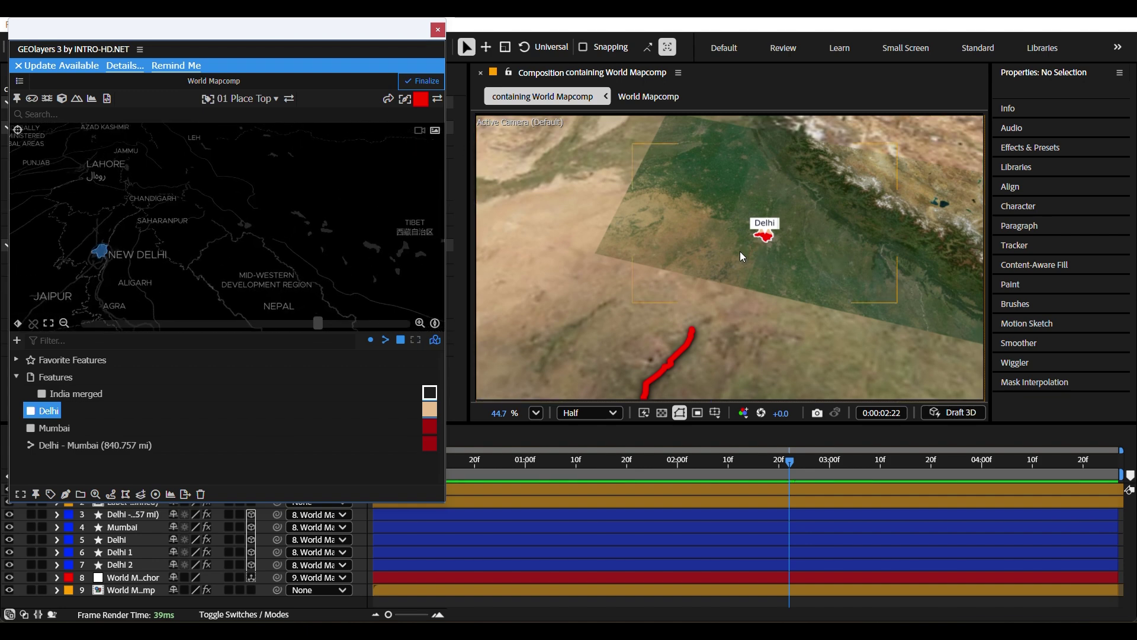
Relink the map preview to the composition, then pan slightly east and zoom the map out a little at 0:00:02:22
left_click(33, 324)
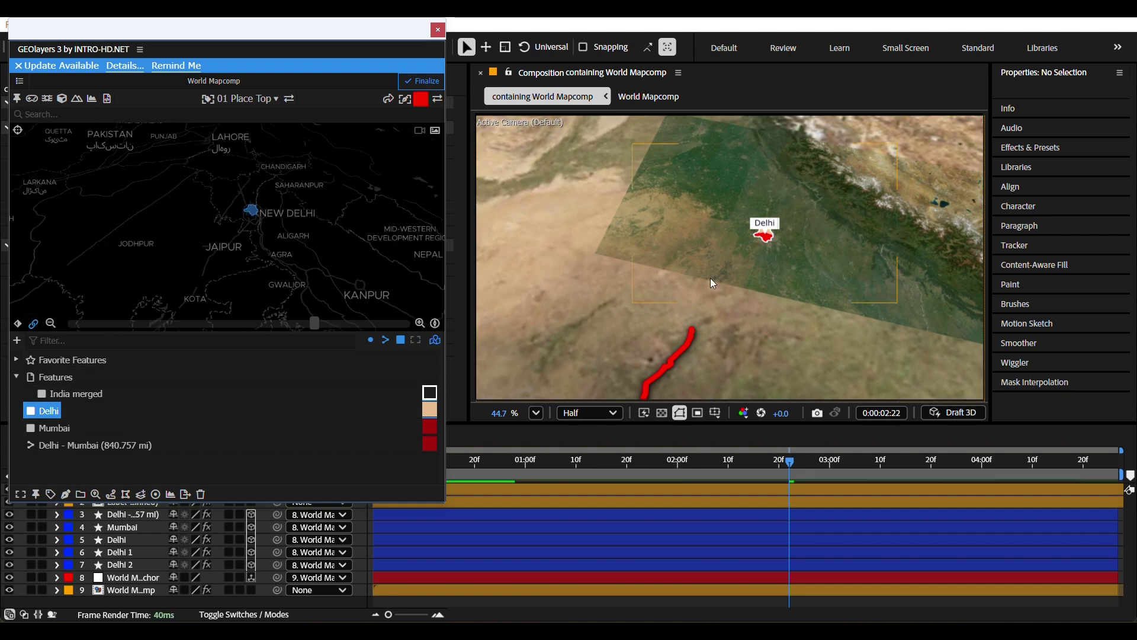
mouse_move(291, 216)
left_mouse_down()
mouse_move(241, 215)
mouse_move(269, 219)
left_mouse_up()
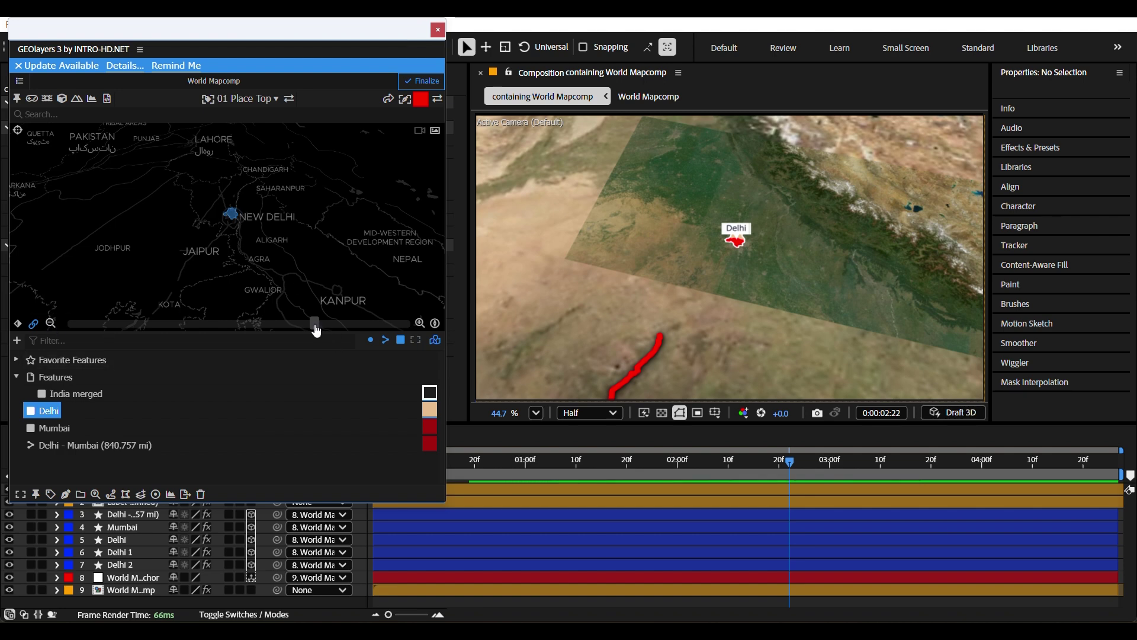
left_click_drag(314, 324, 259, 324)
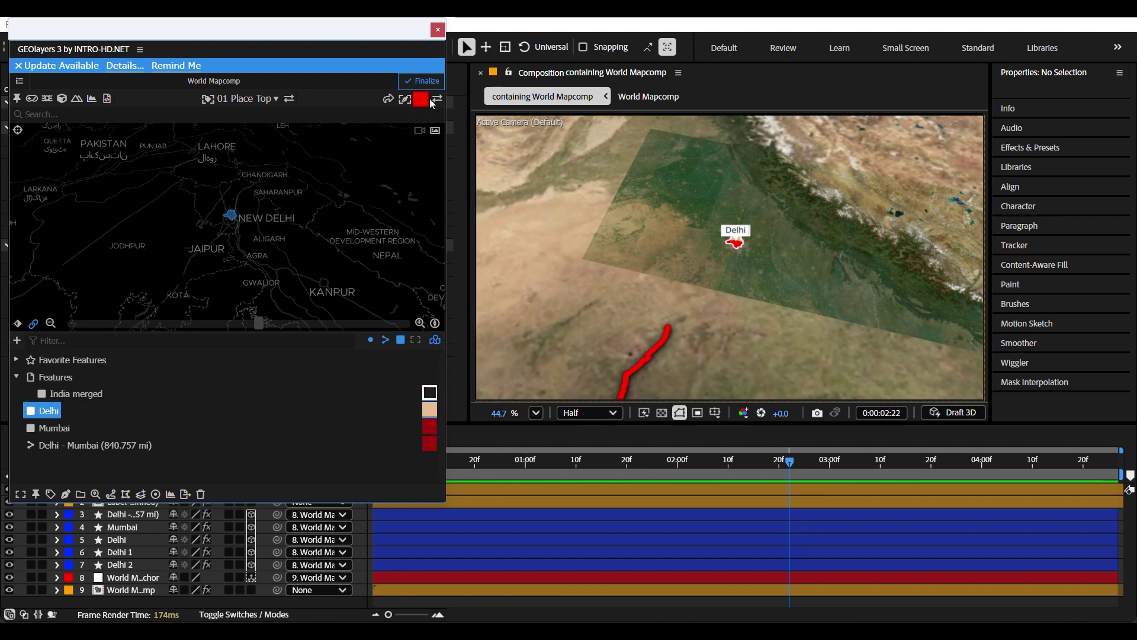
Look at the Mapcomp list, dismiss the update notice and return to the World Mapcomp map view
left_click(20, 81)
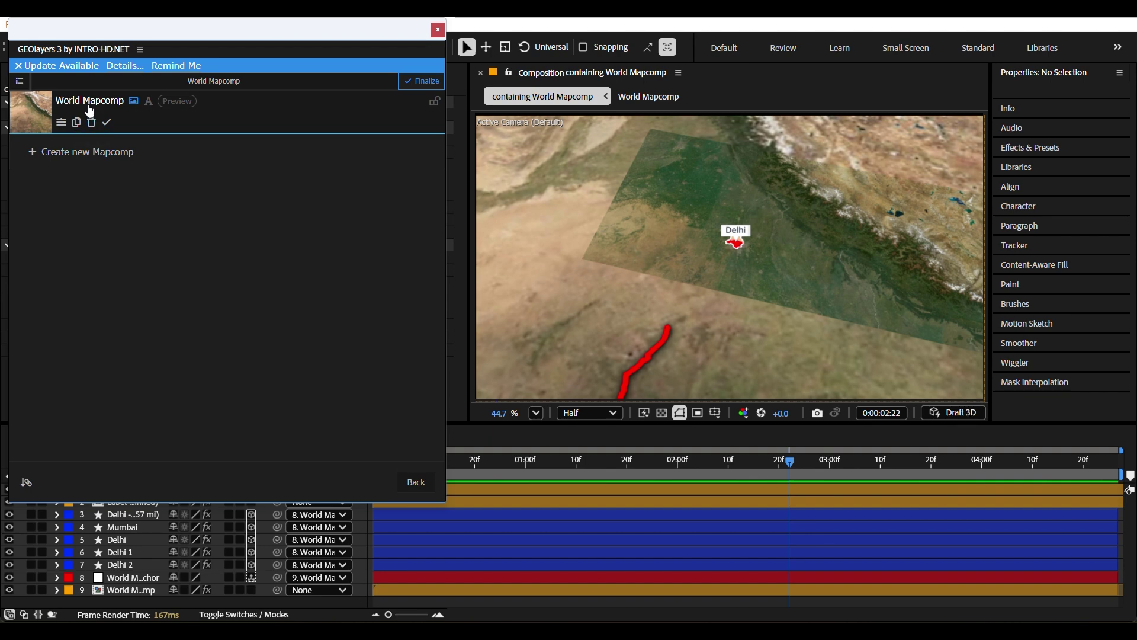
left_click(19, 66)
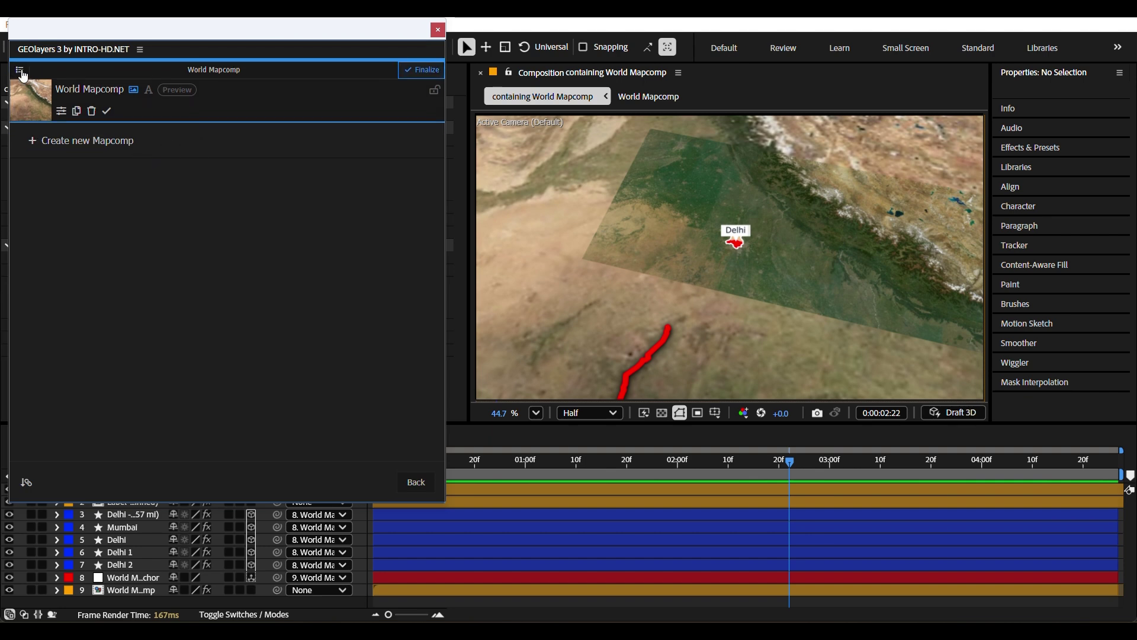
left_click(425, 483)
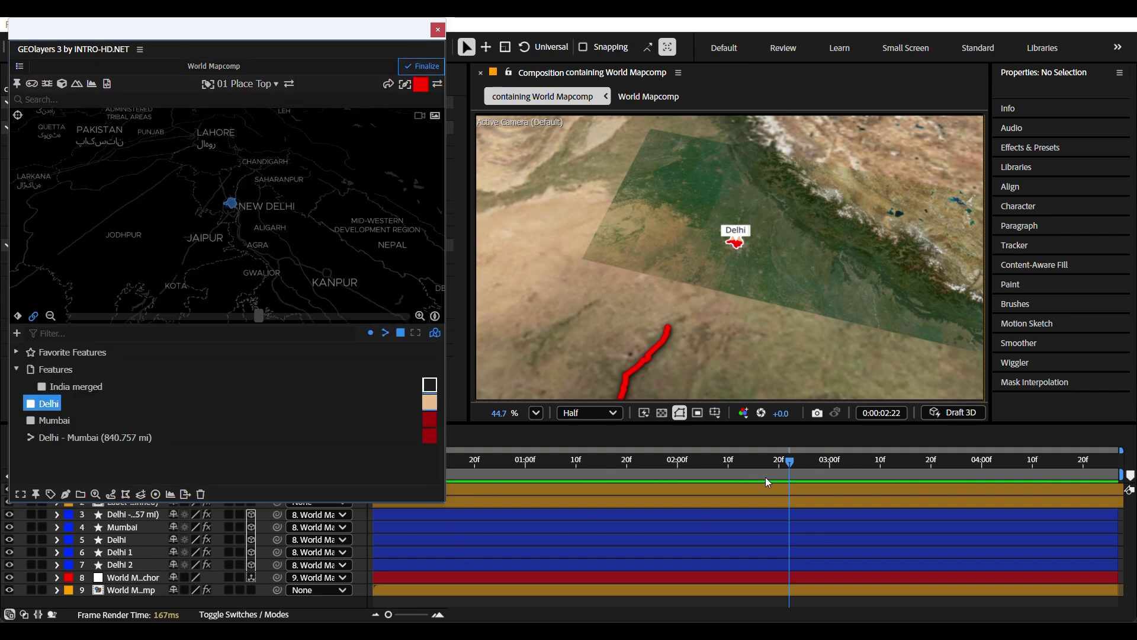
Return to 0:00:00:00 and download the River Lines features from the Natural Earth global dataset
left_click_drag(766, 478, 357, 552)
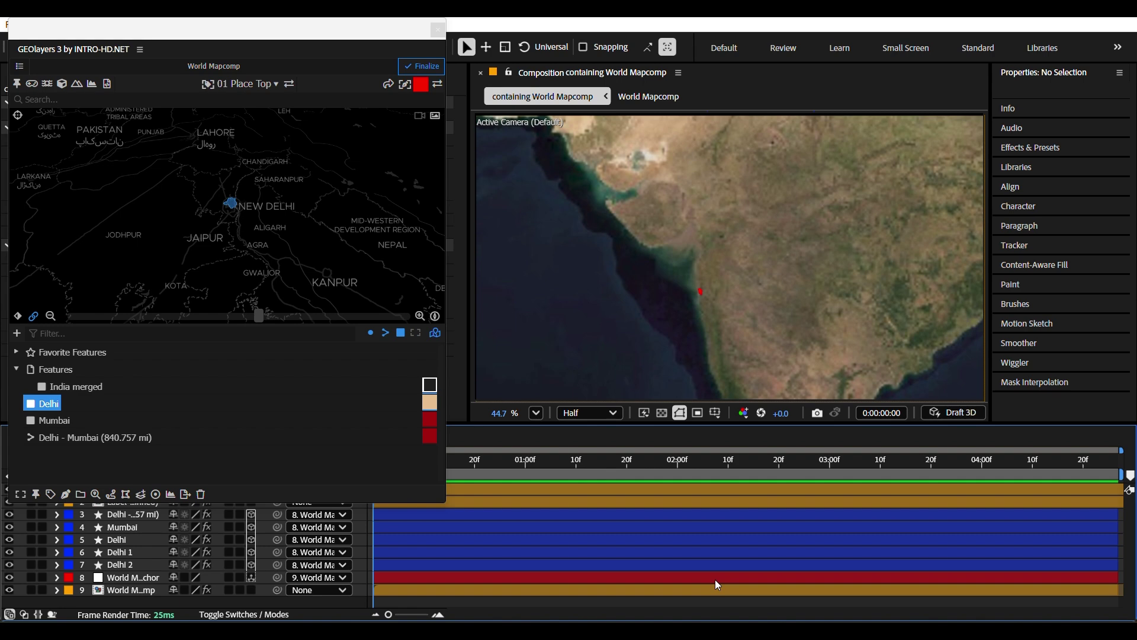
left_click(16, 333)
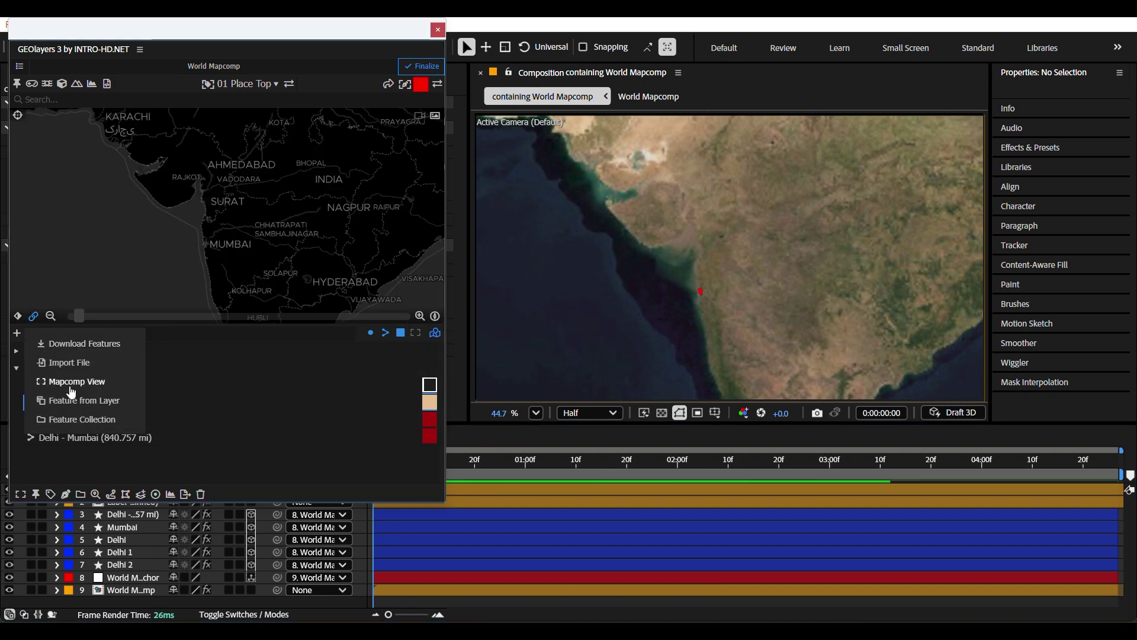
left_click(69, 348)
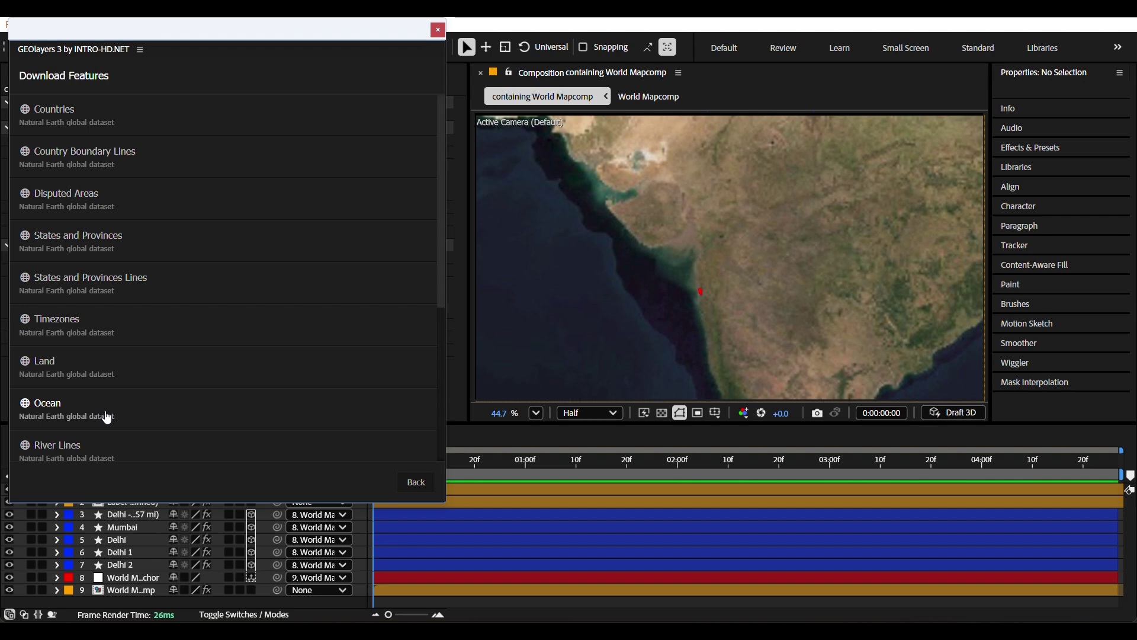
scroll(104, 444, "down", 5)
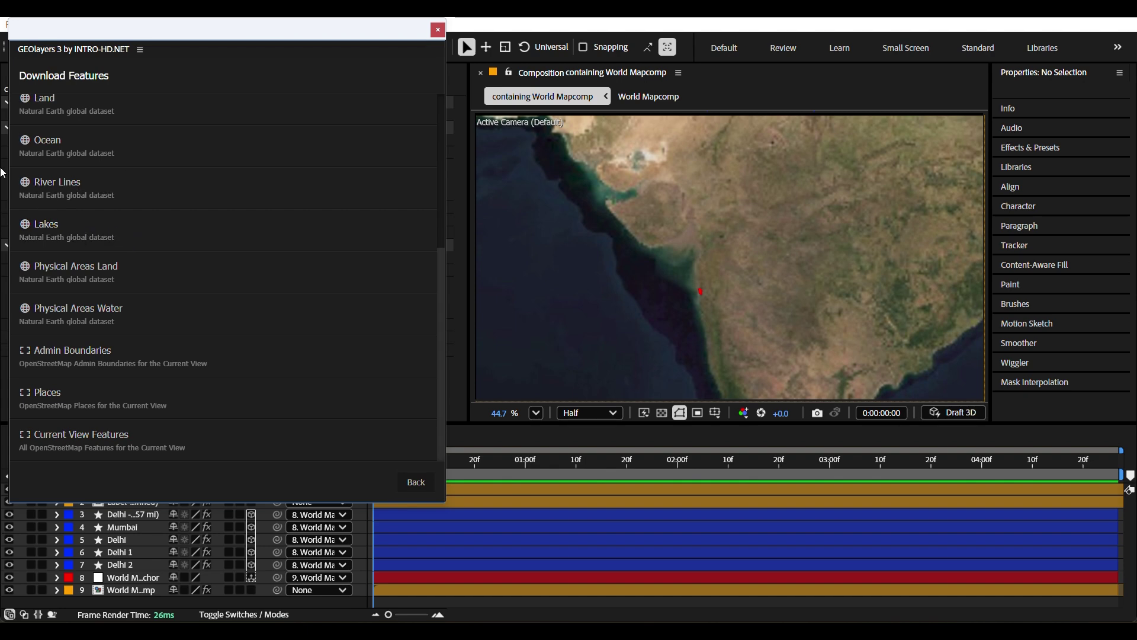
left_click(65, 179)
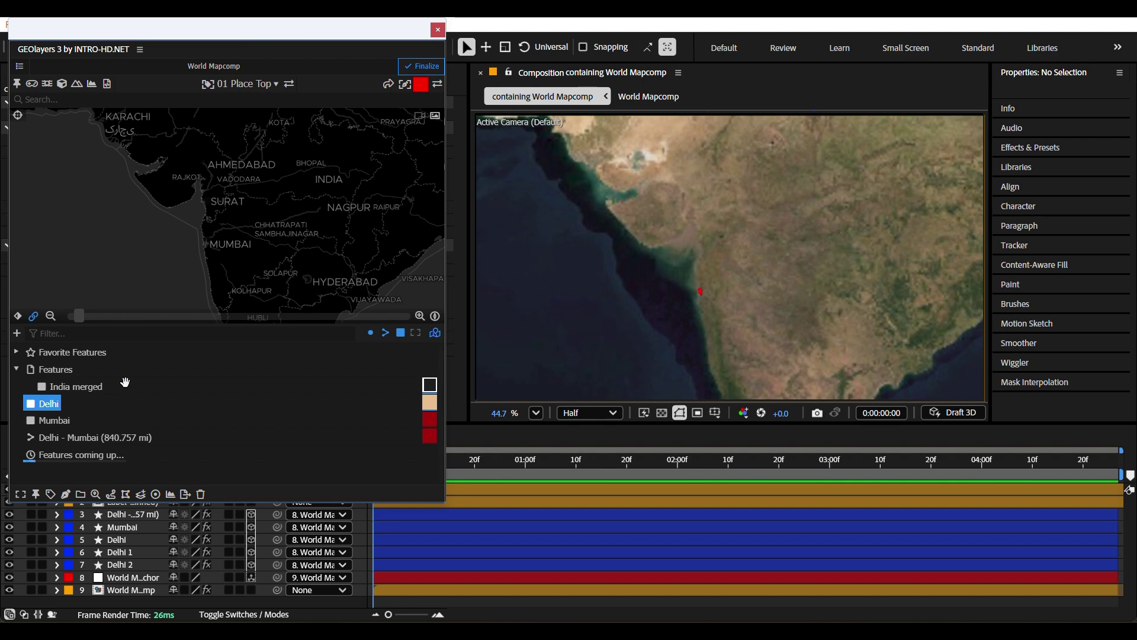
Zoom and pan the linked map at 0:00:00:00 to frame all of India and the Bay of Bengal
scroll(403, 186, "down", 5)
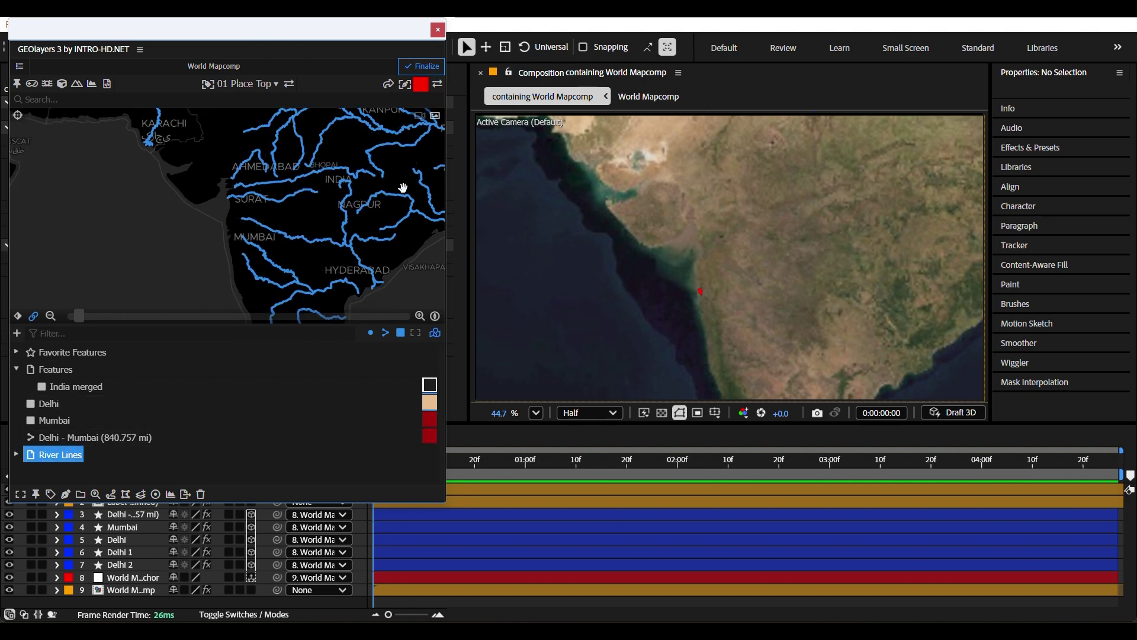
scroll(368, 201, "down", 2)
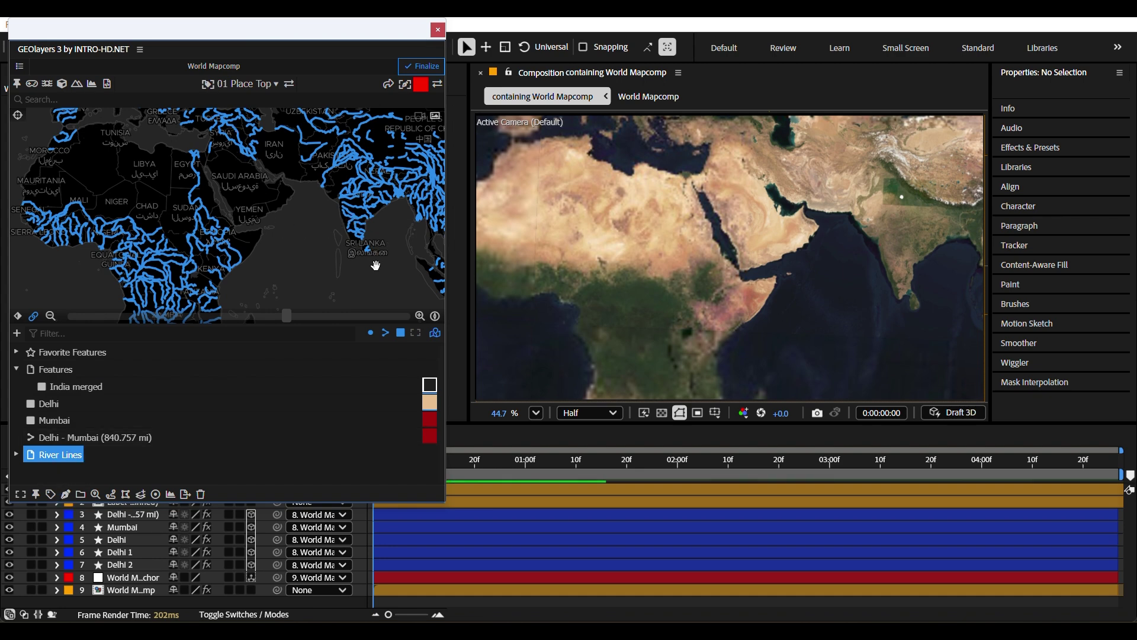
left_click_drag(374, 261, 266, 294)
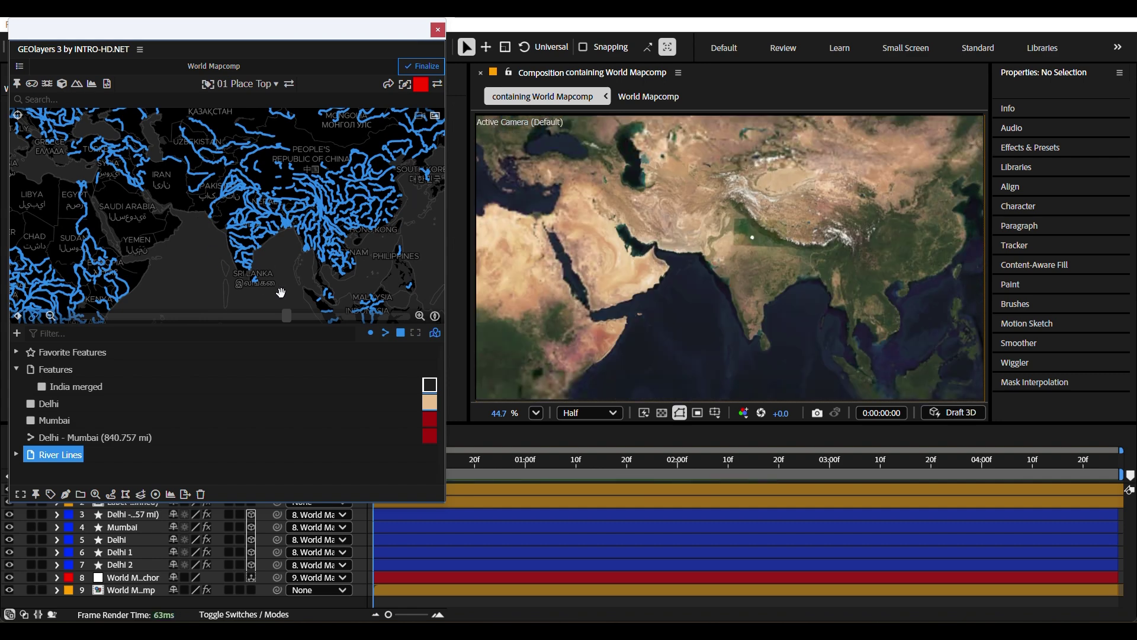
scroll(253, 223, "up", 2)
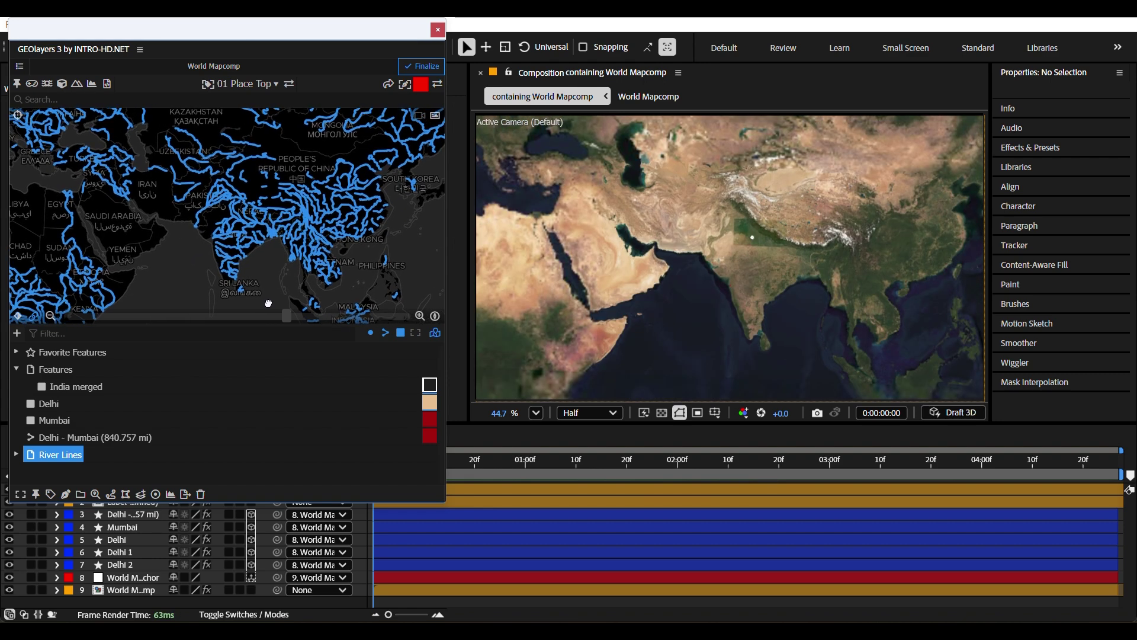
scroll(230, 235, "up", 3)
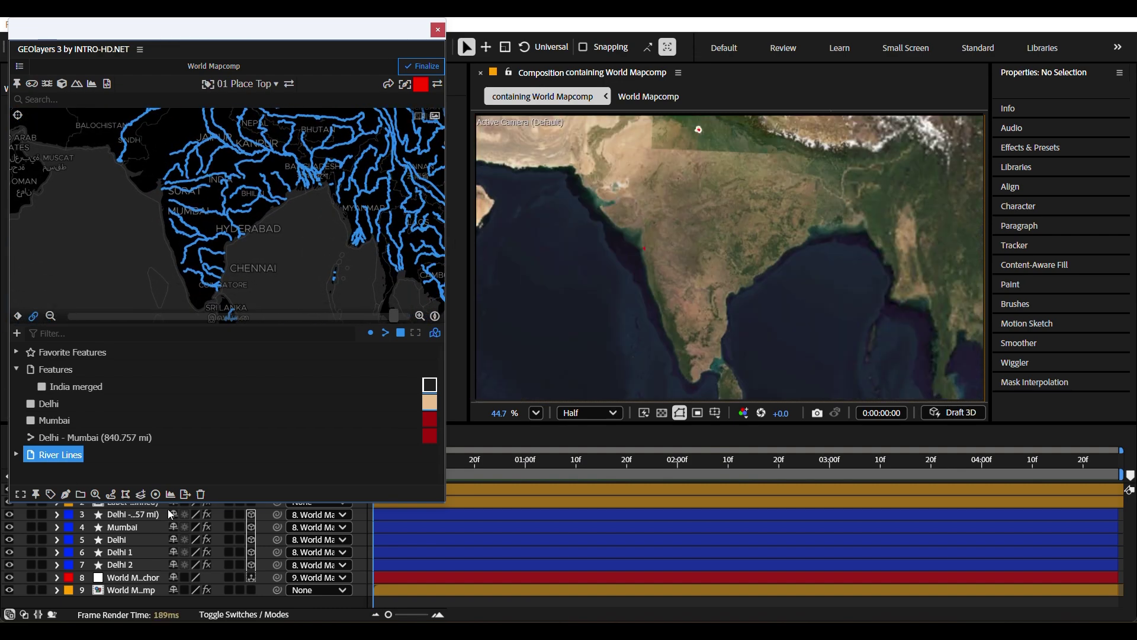
Expand the River Lines group and look through the individual rivers it contains
left_click(66, 474)
left_click(58, 460)
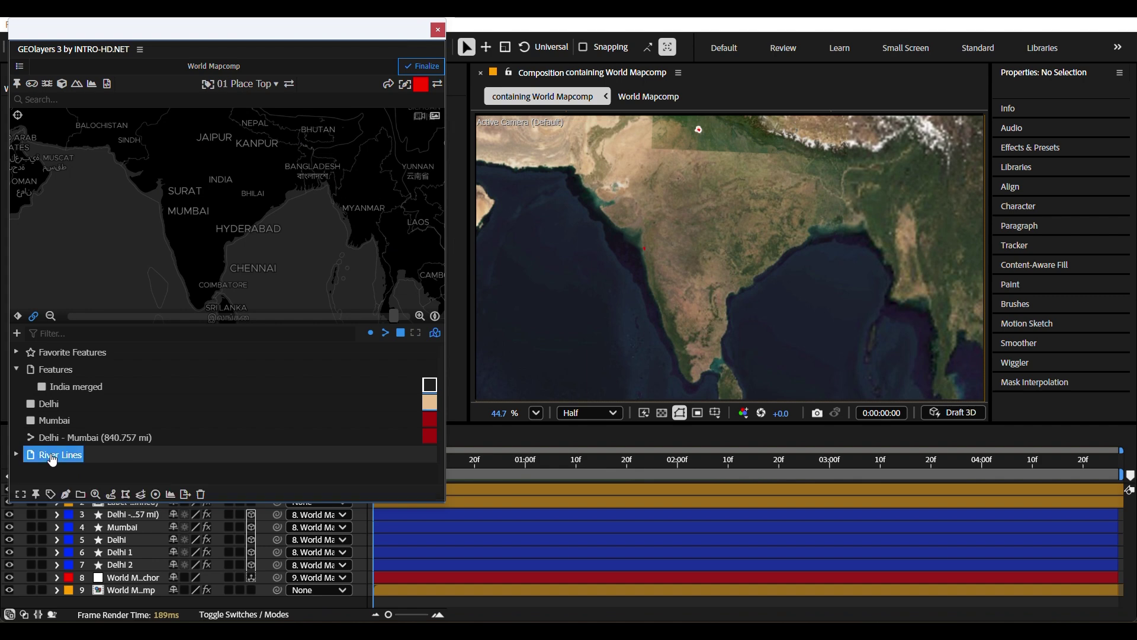
left_click(58, 462)
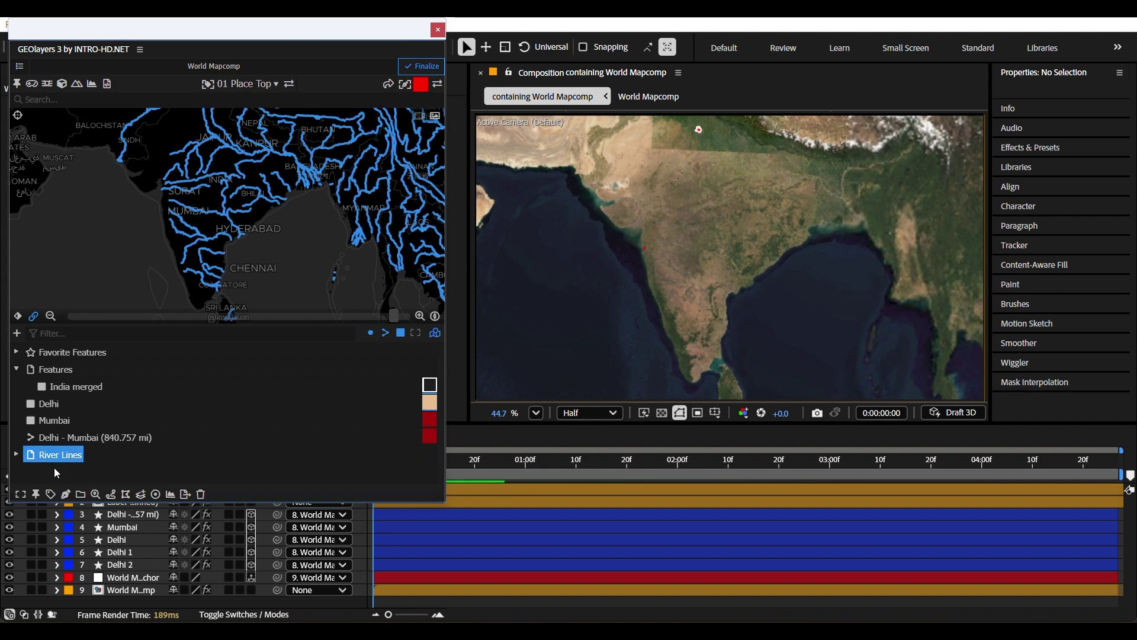
left_click(17, 455)
scroll(59, 450, "down", 2)
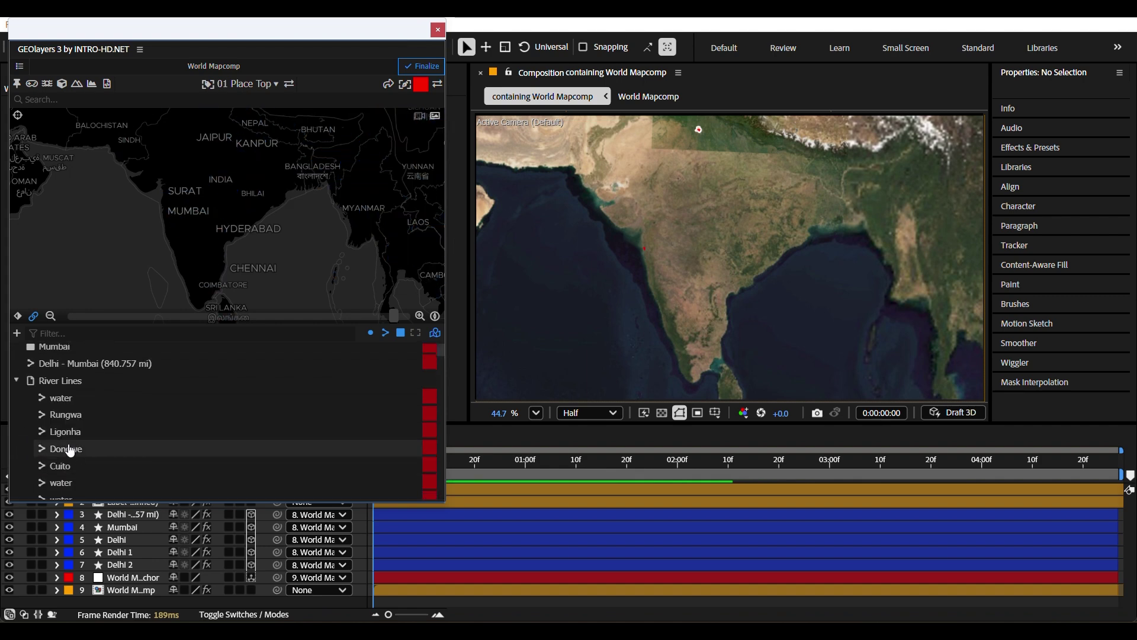
scroll(76, 430, "up", 2)
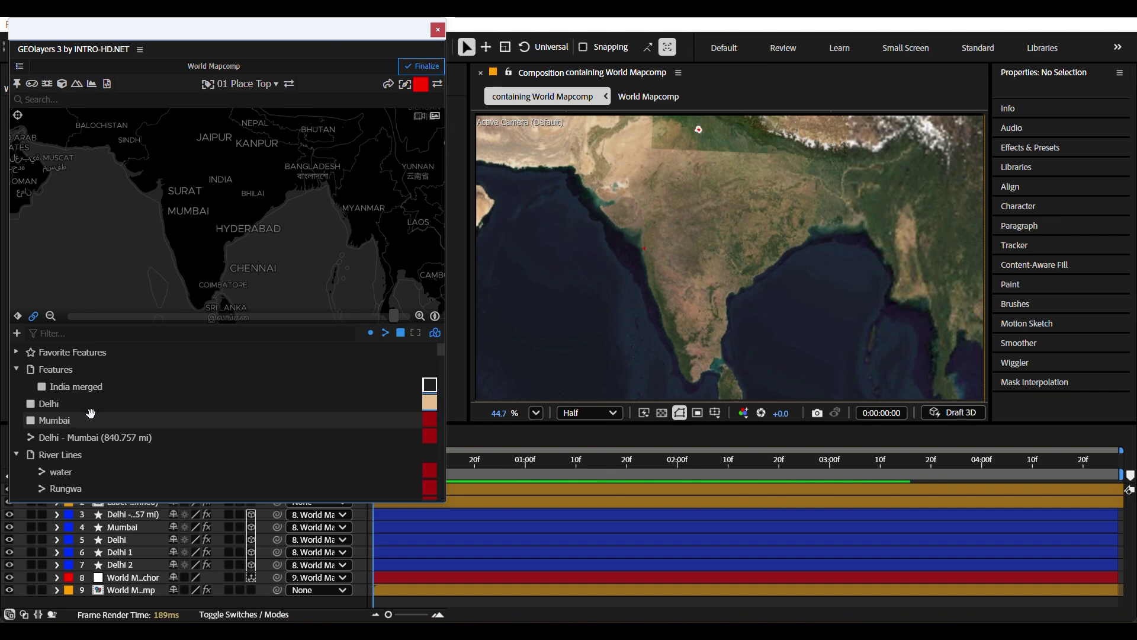
left_click(73, 334)
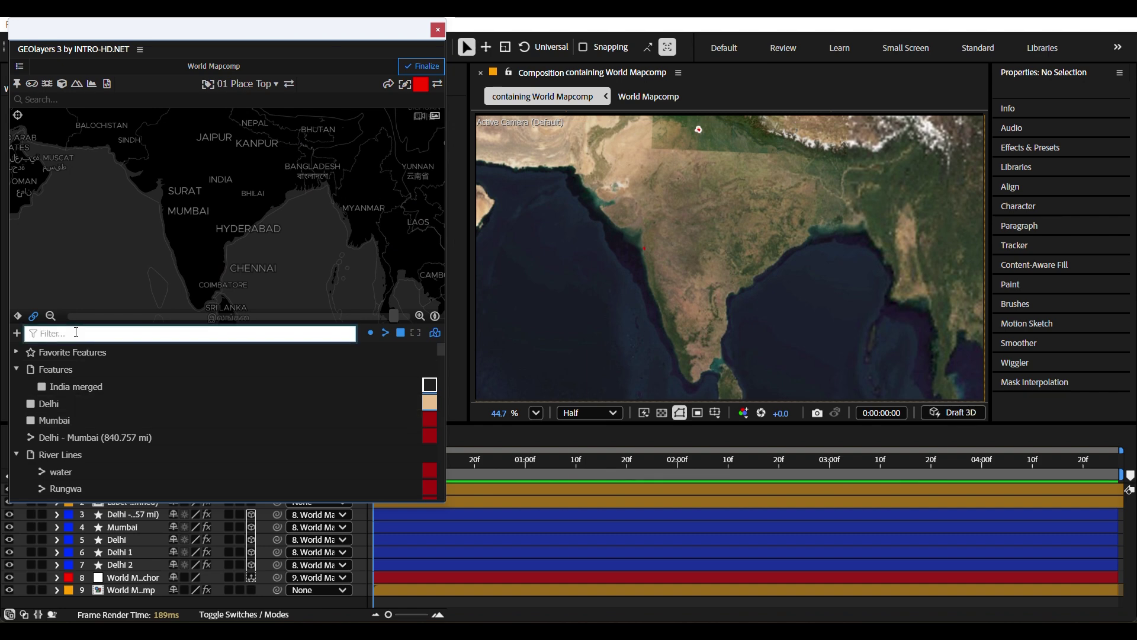
left_click(58, 454)
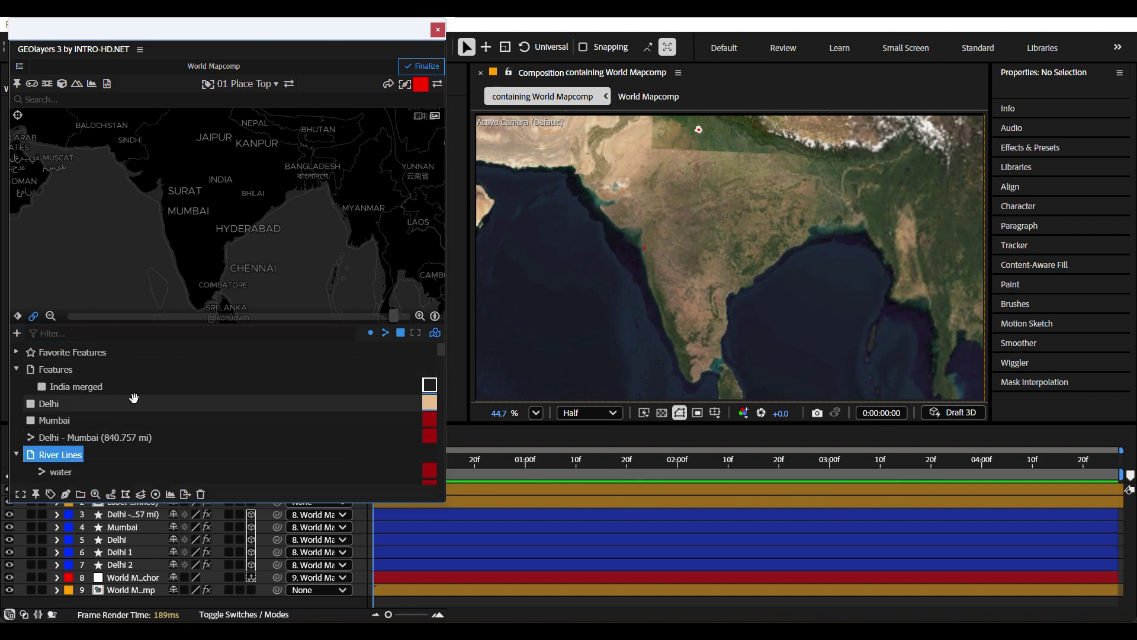
Search the map features for the river "Ganga"
left_click(102, 334)
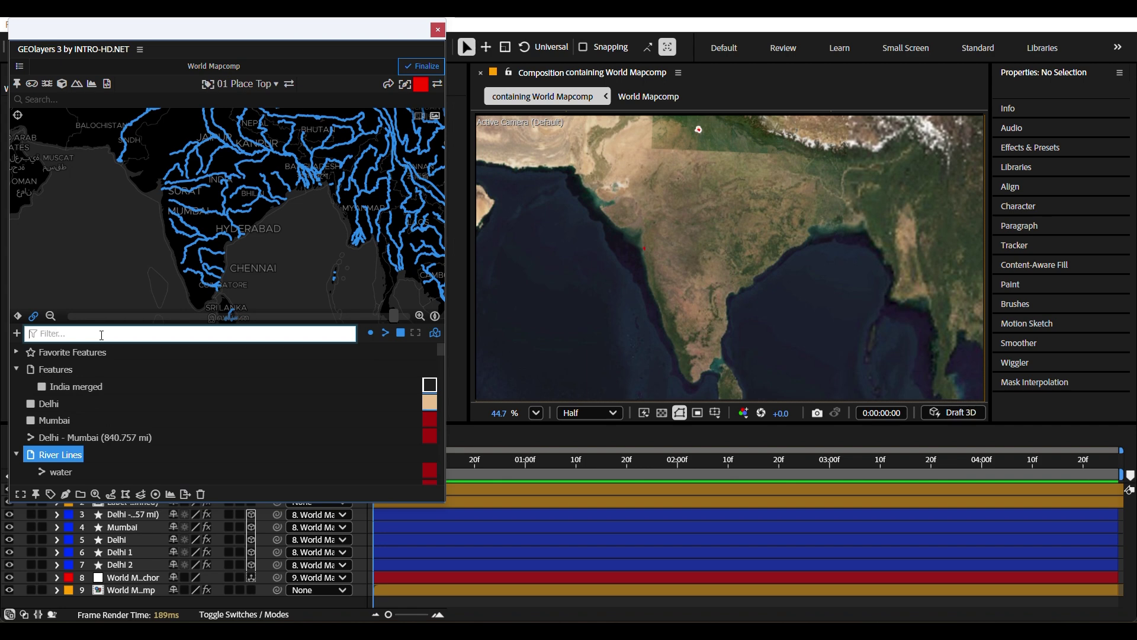
type("gang")
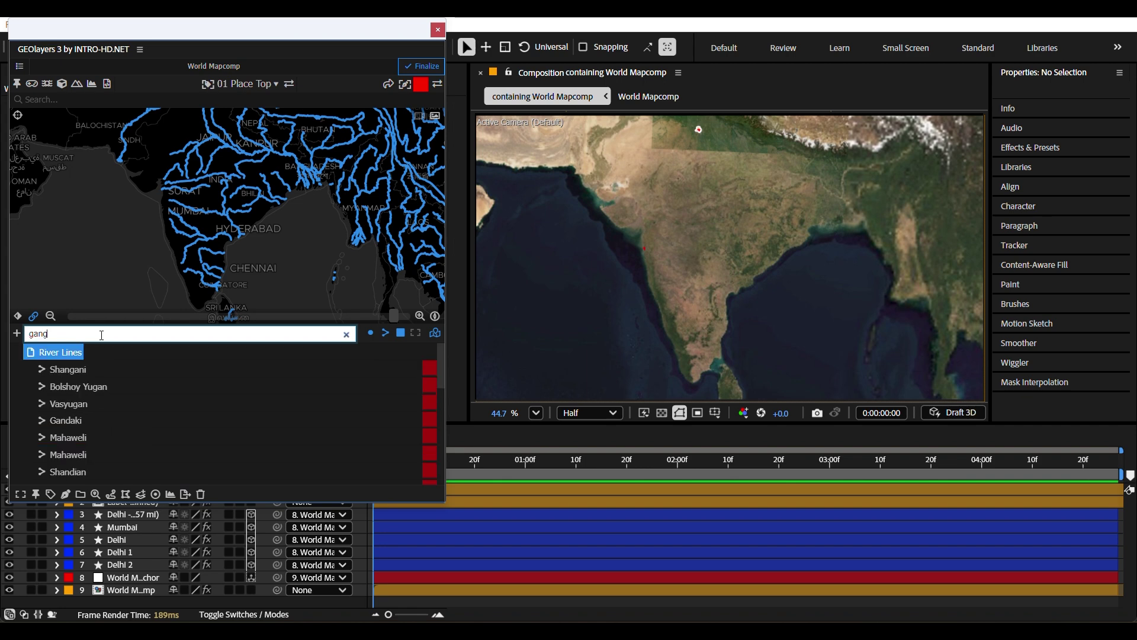
type("a")
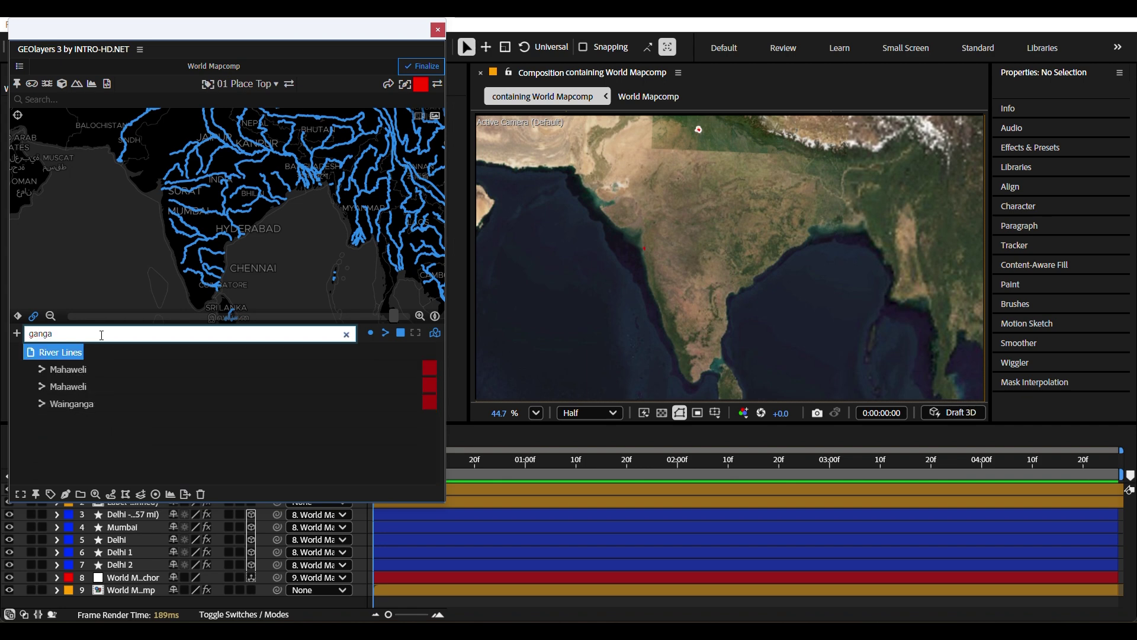
left_click(58, 439)
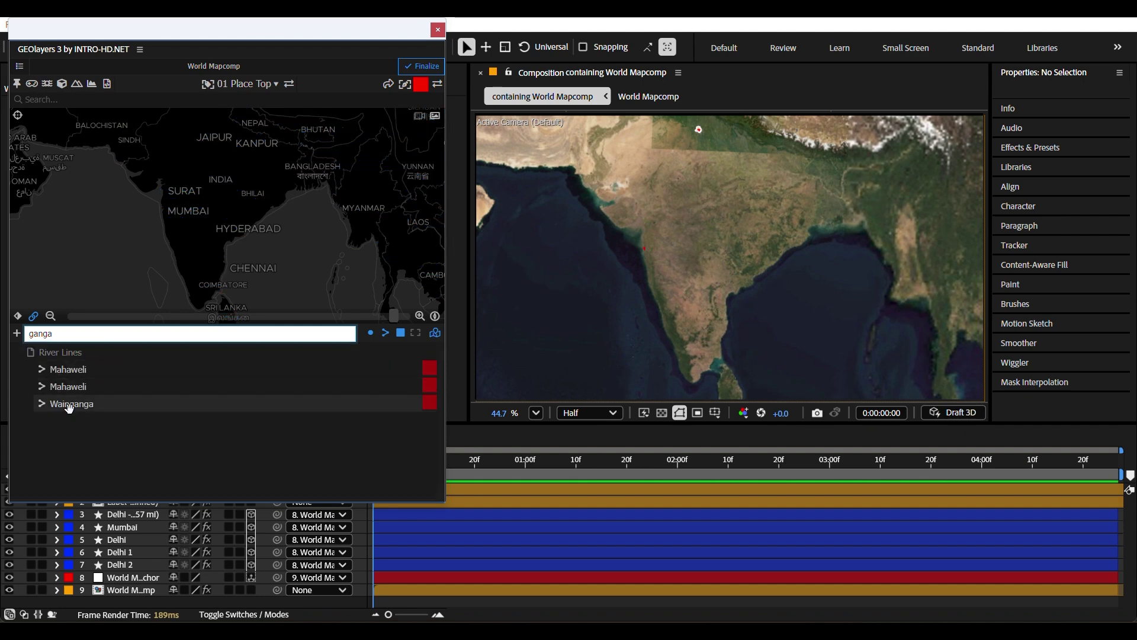
left_click(83, 332)
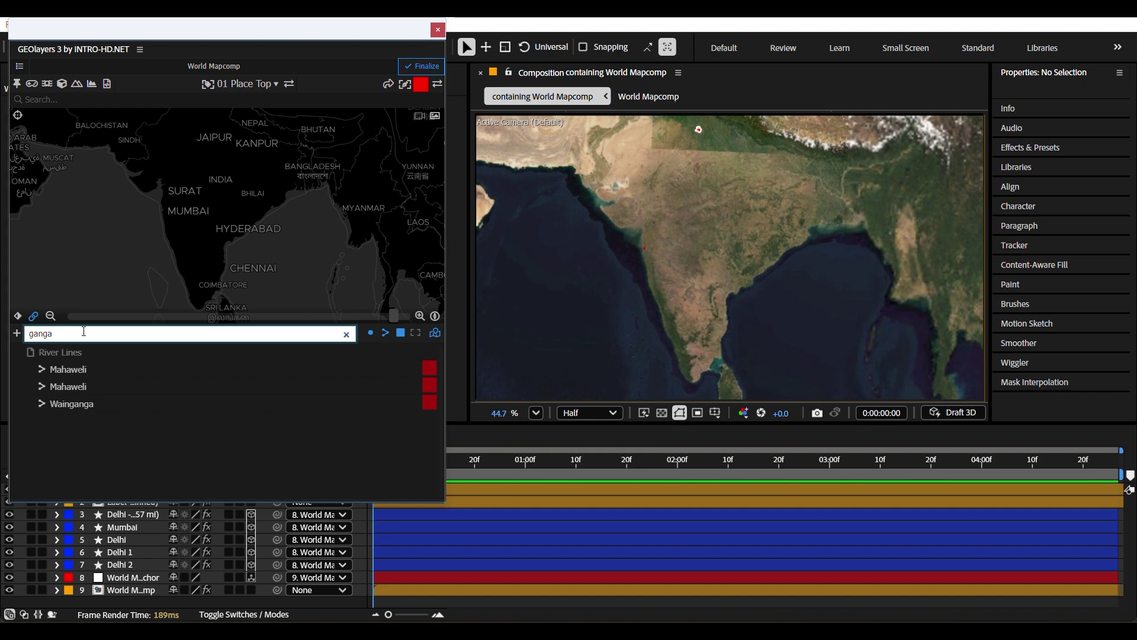
key("BackSpace")
type("G")
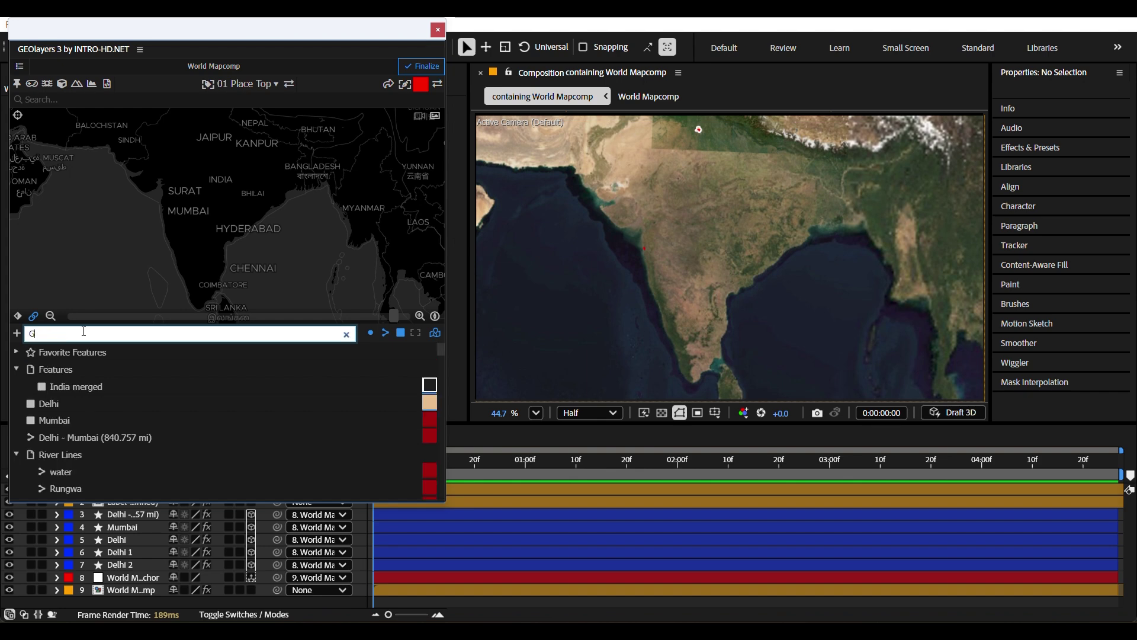
type("anga")
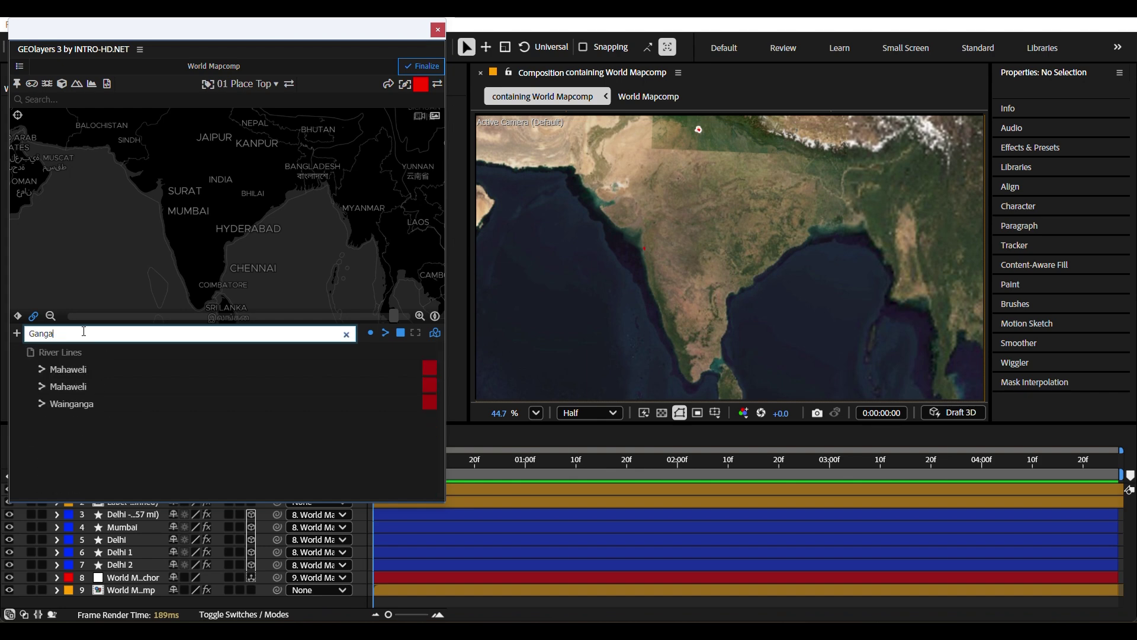
Select both Mahaweli rivers and Wainganga to check their courses on the map preview, and deselect them
left_click(64, 372)
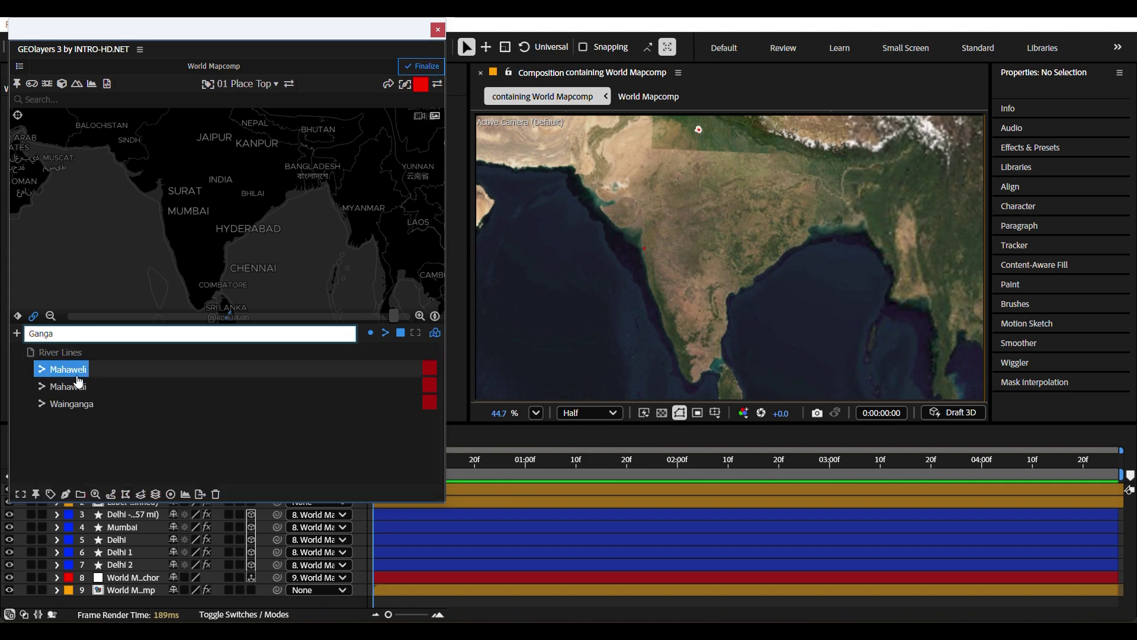
left_click(78, 388, "shift")
left_click(82, 404, "shift")
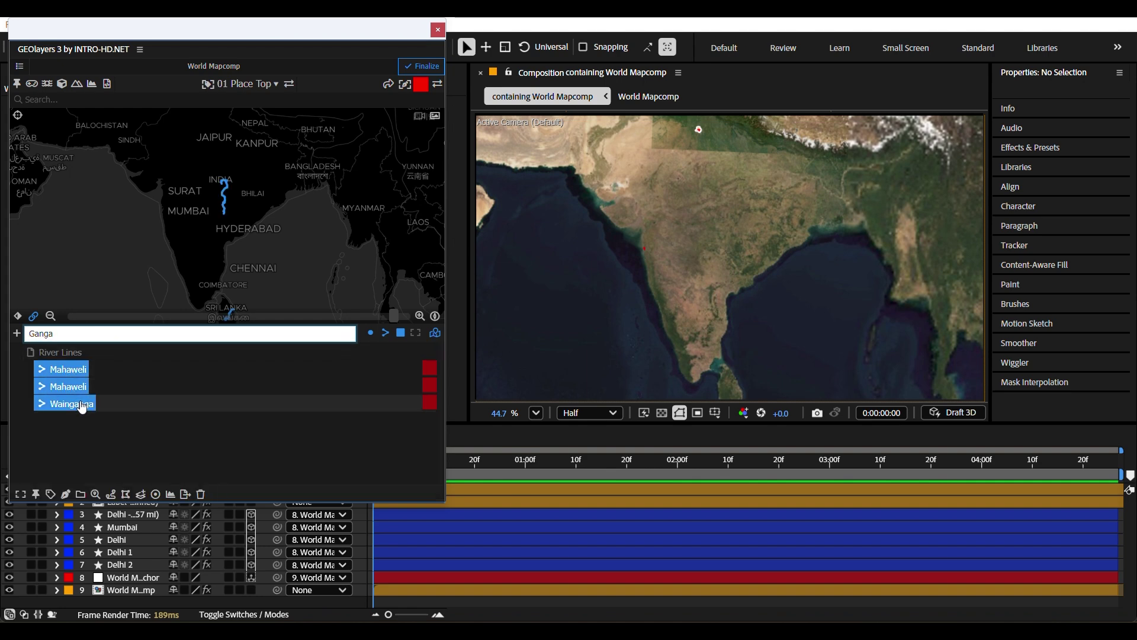
left_click(69, 438)
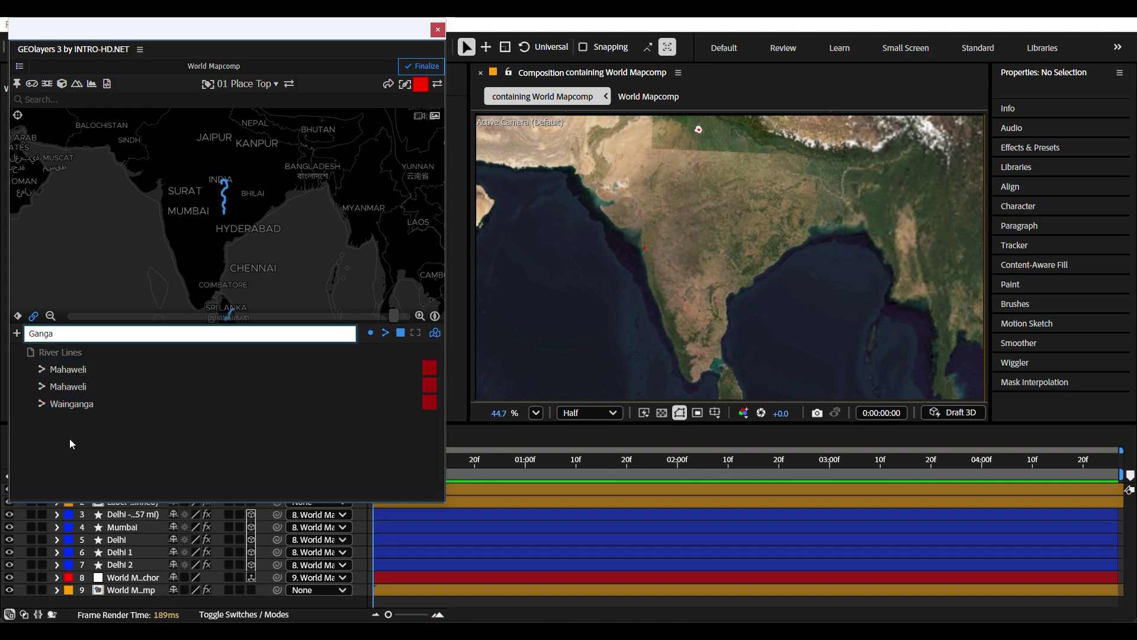
Filter the features by "Gang" and draw the Ganges river line as a shape layer in the composition
left_click(84, 335)
type("Ga")
key("BackSpace")
key("BackSpace")
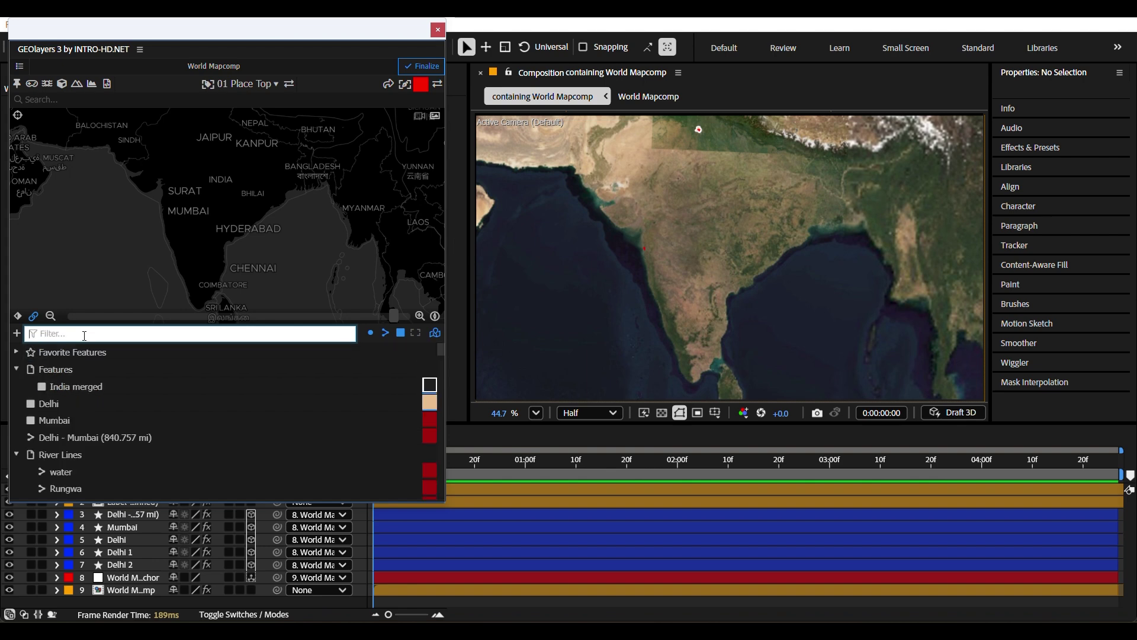
type("Gang")
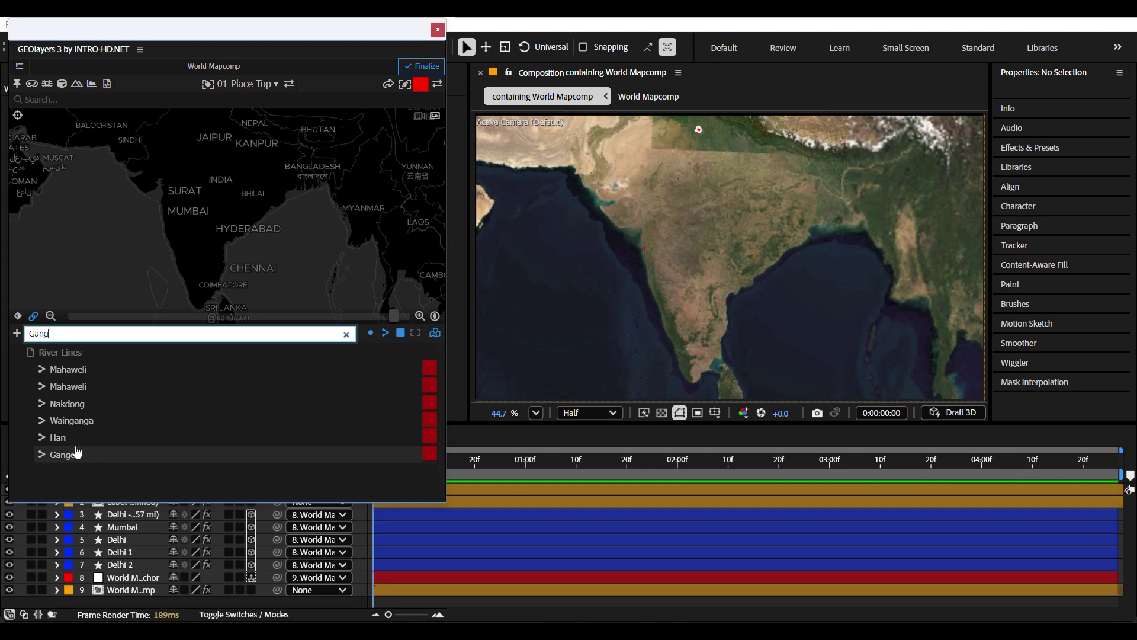
left_click(62, 455)
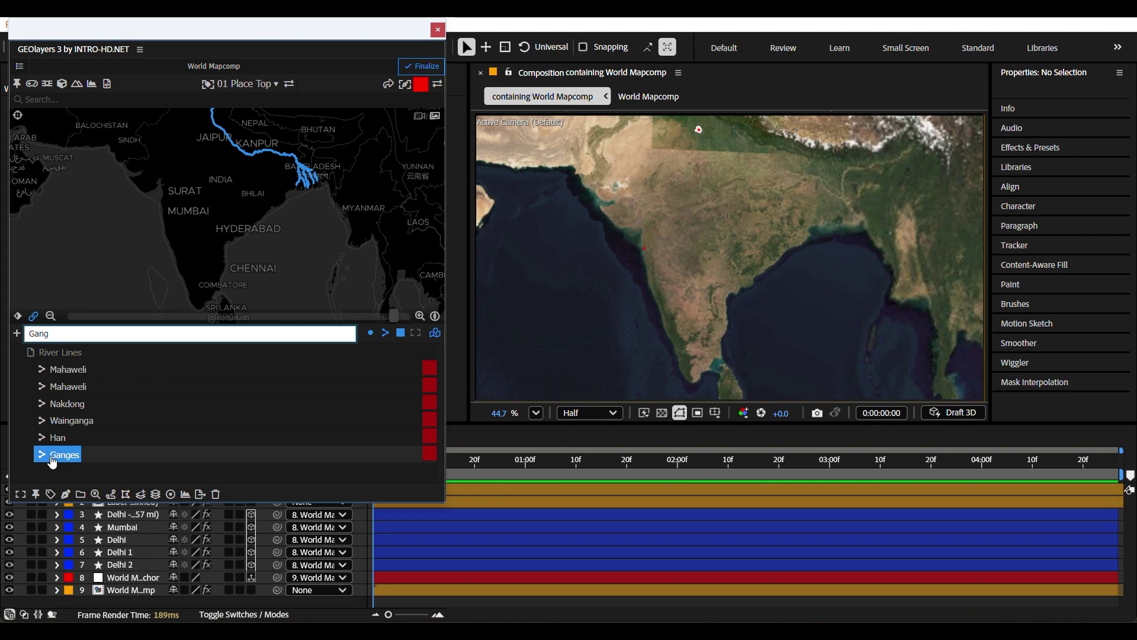
left_click(66, 495)
left_click(108, 457)
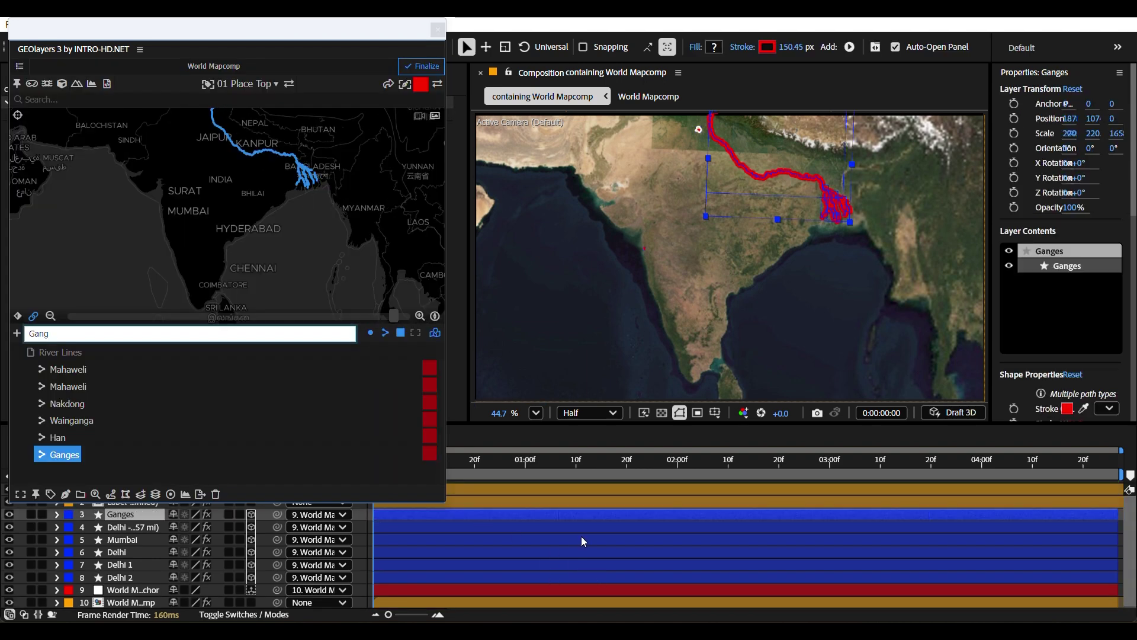
Try a stroke width of 1 px on the Ganges shape layer and view the river line without its selection outline
left_click(581, 538)
left_click(486, 526)
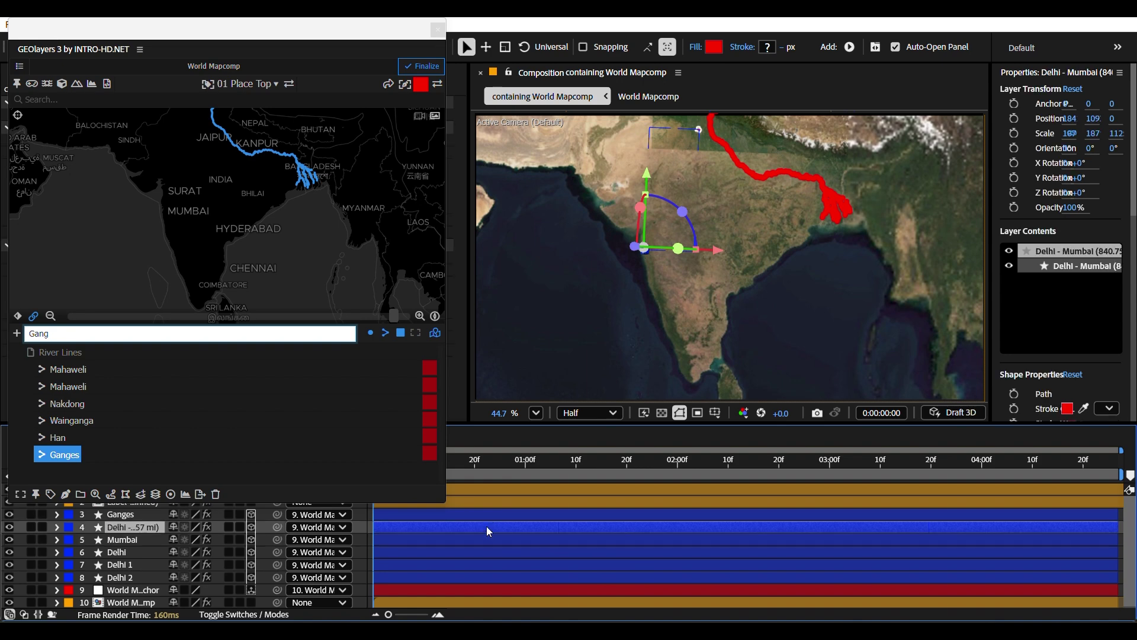
left_click(486, 516)
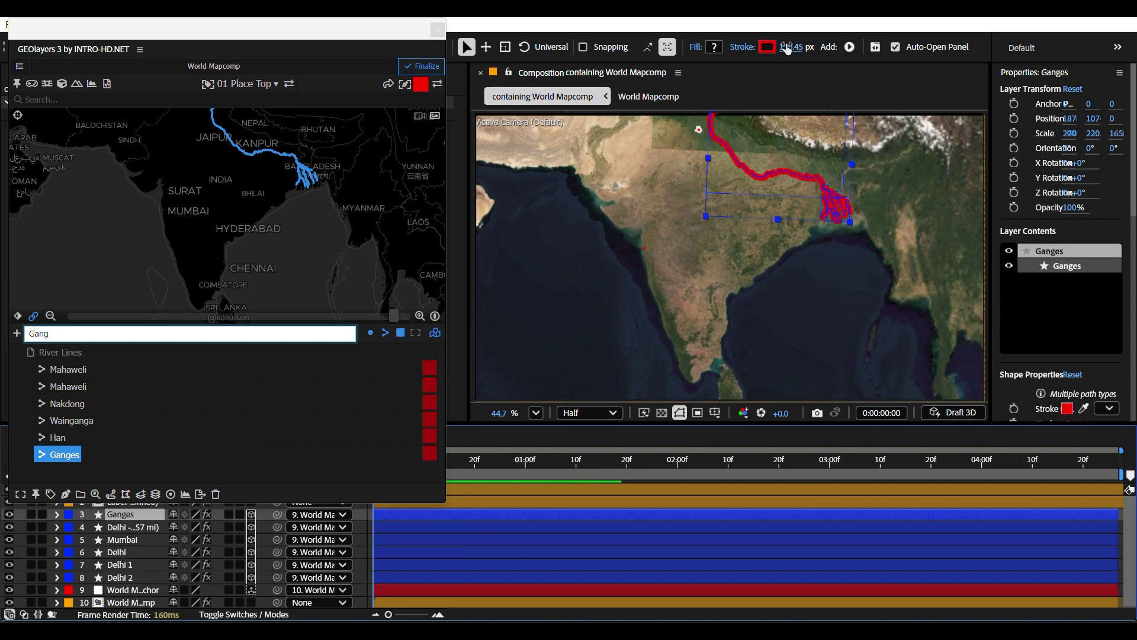
left_click_drag(794, 47, 681, 62)
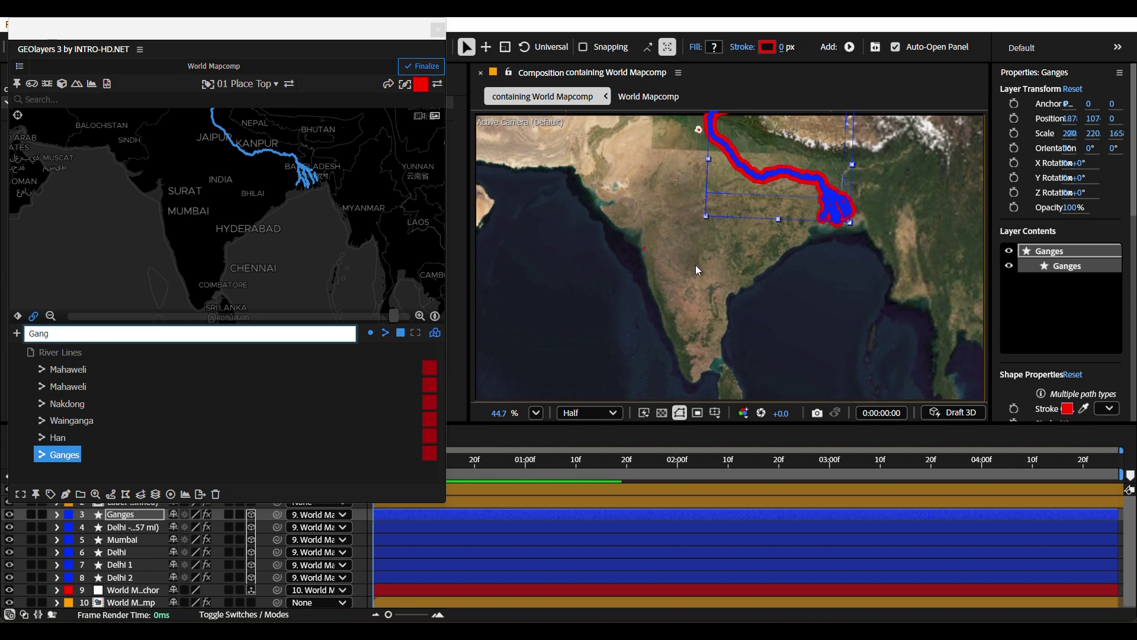
left_click(784, 47)
type("1")
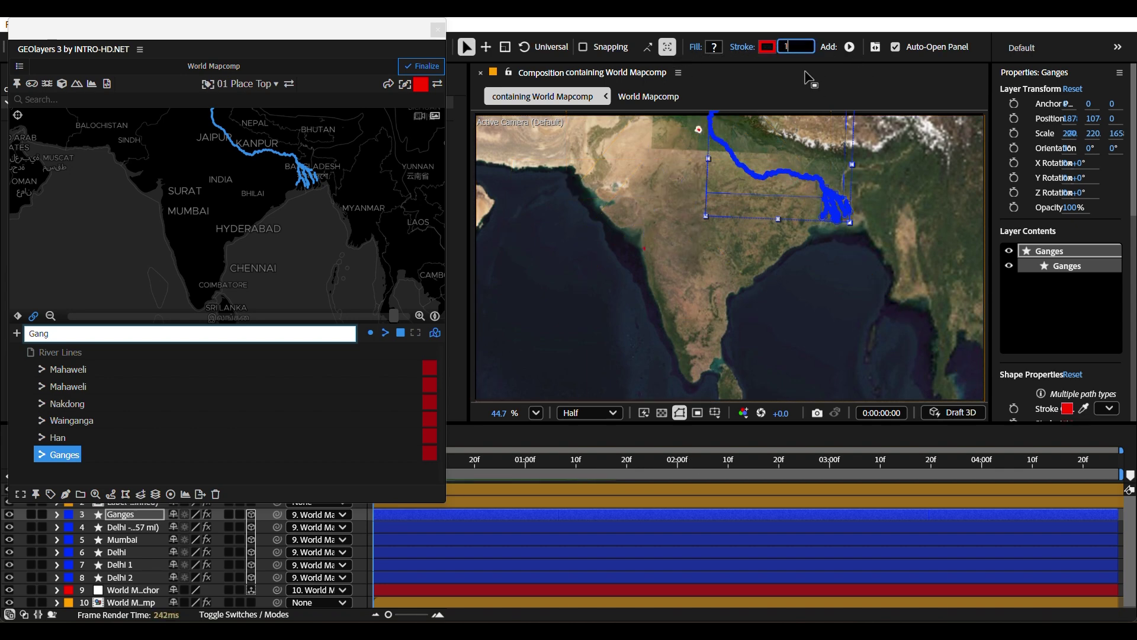
left_click(817, 84)
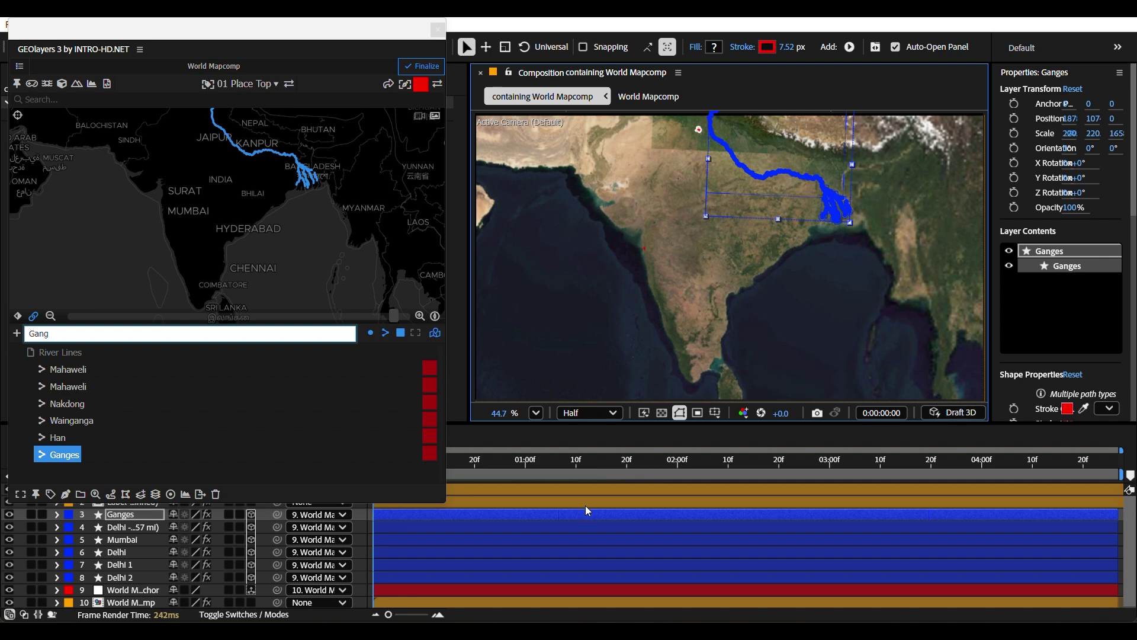
left_click(575, 551)
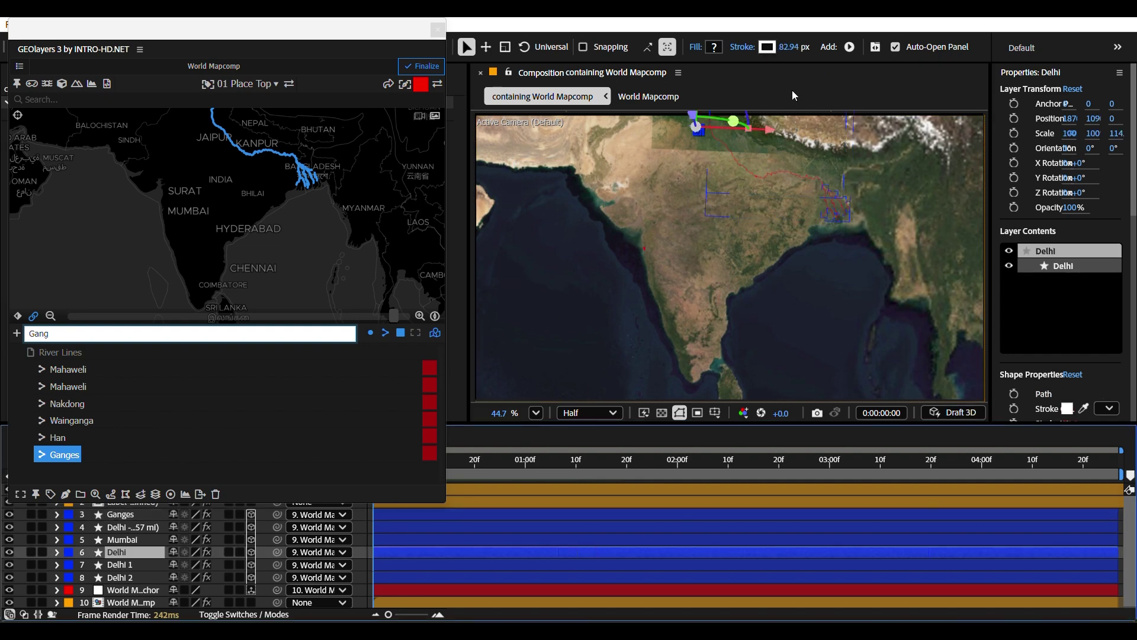
Set the Ganges shape layer's stroke width to 2 px and check the river line with that layer deselected
left_click(488, 520)
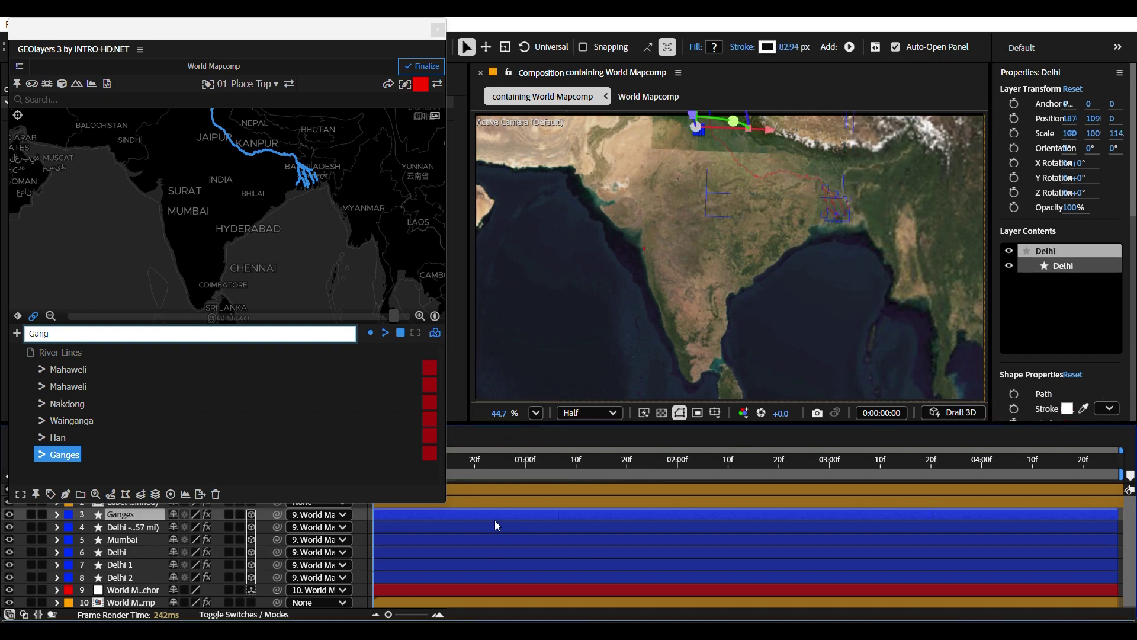
left_click(787, 47)
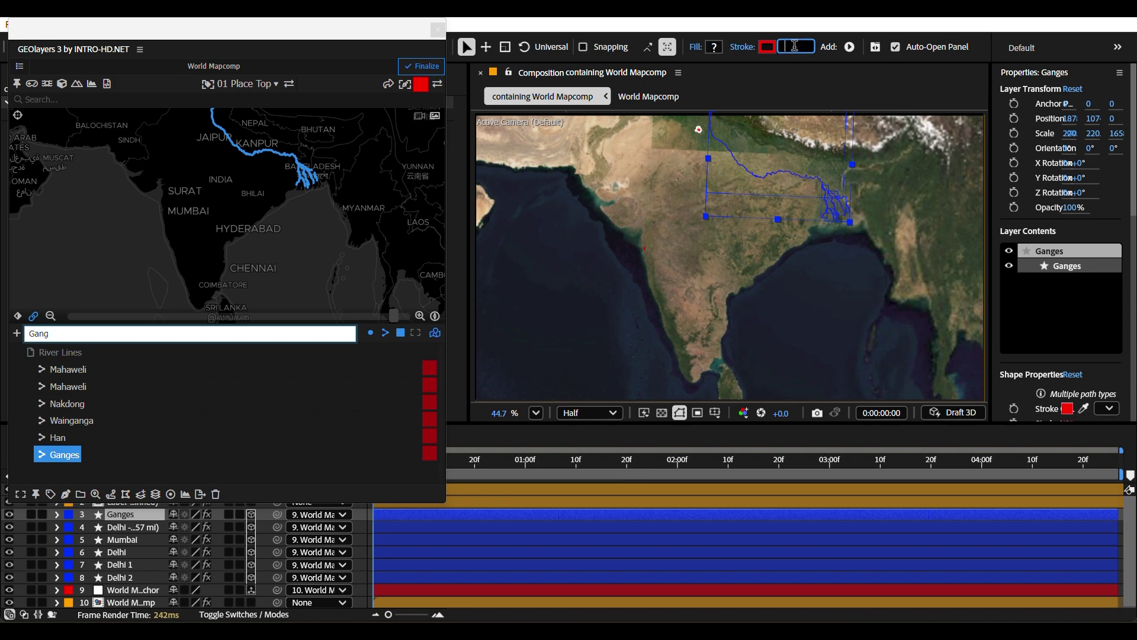
type("2")
key("Return")
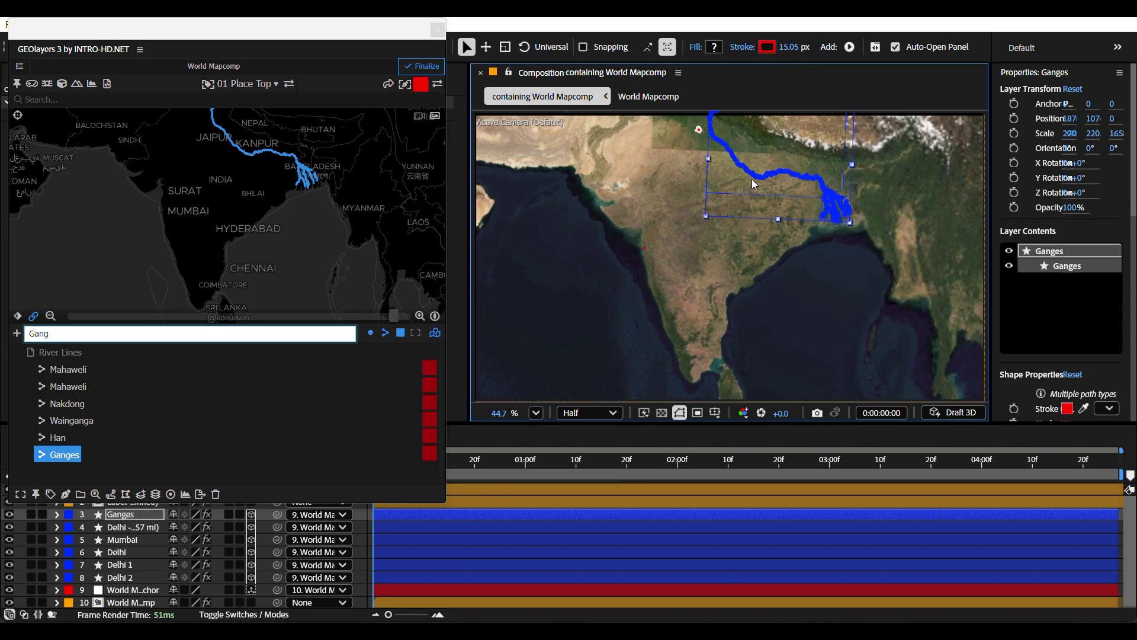
left_click(677, 551)
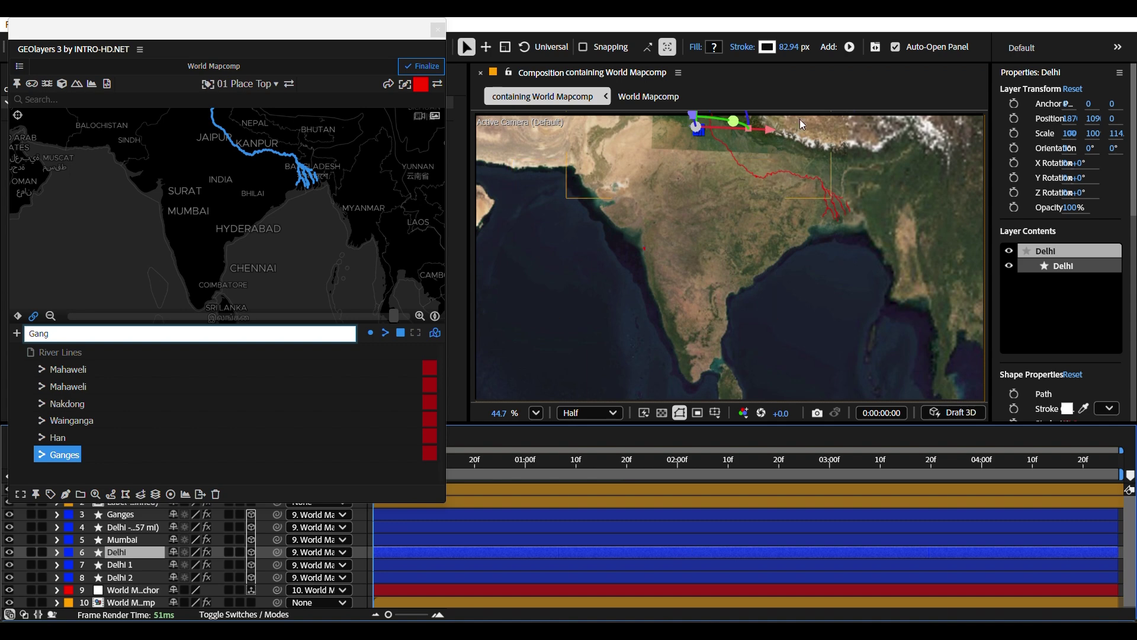
Reduce the Delhi shape layer's stroke width and set the Ganges layer's stroke width to 5 px, with the Ganges layer deselected
left_click(801, 45)
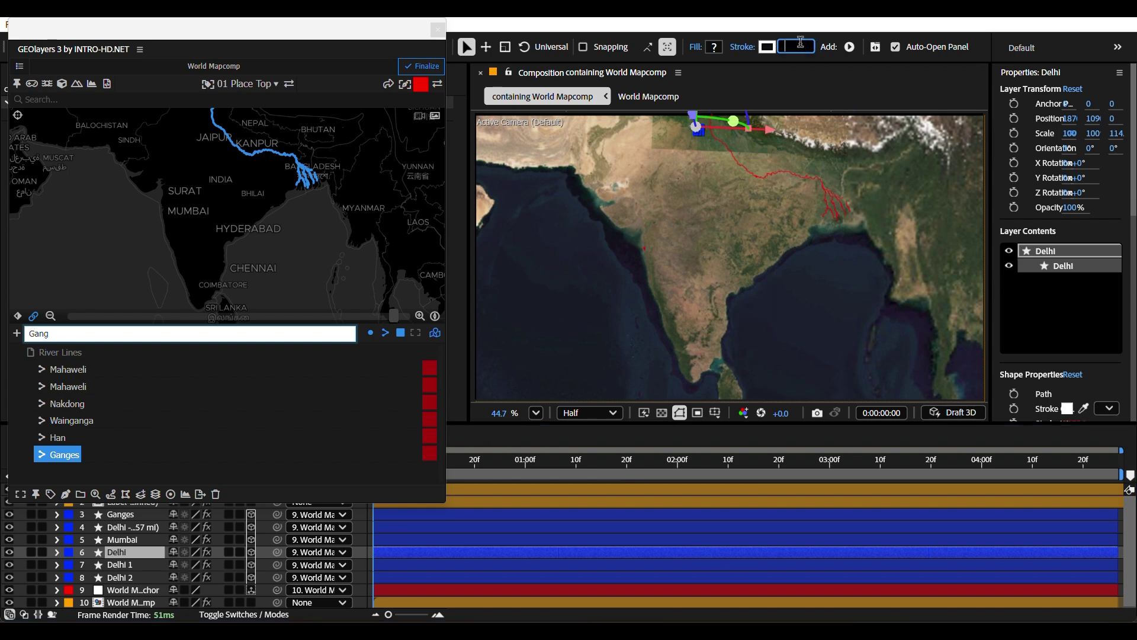
left_click(795, 91)
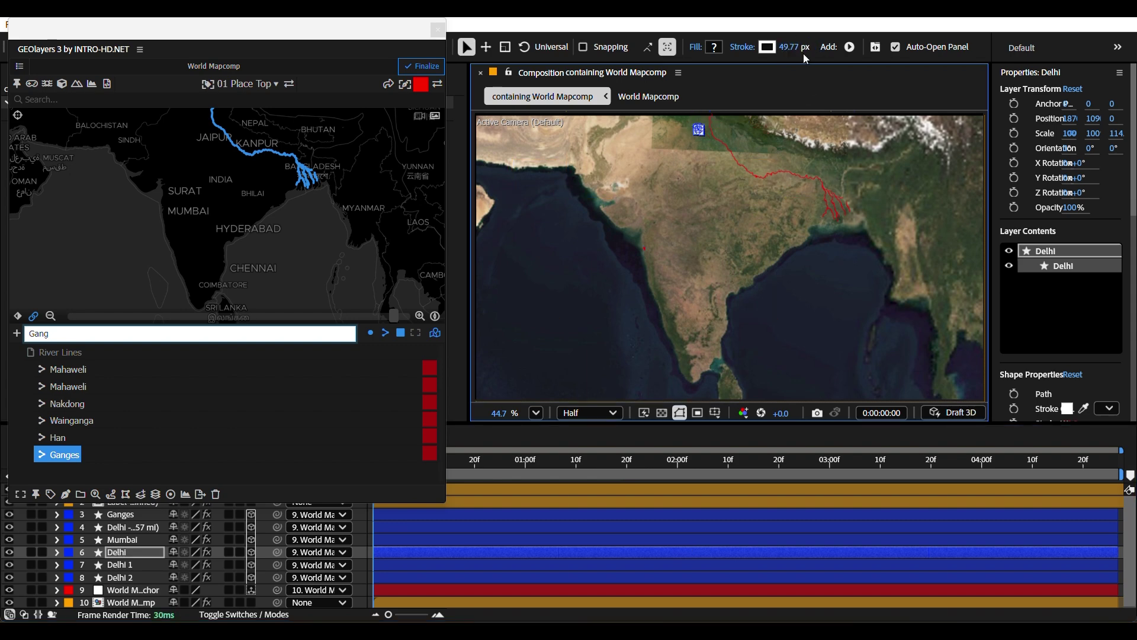
left_click(502, 519)
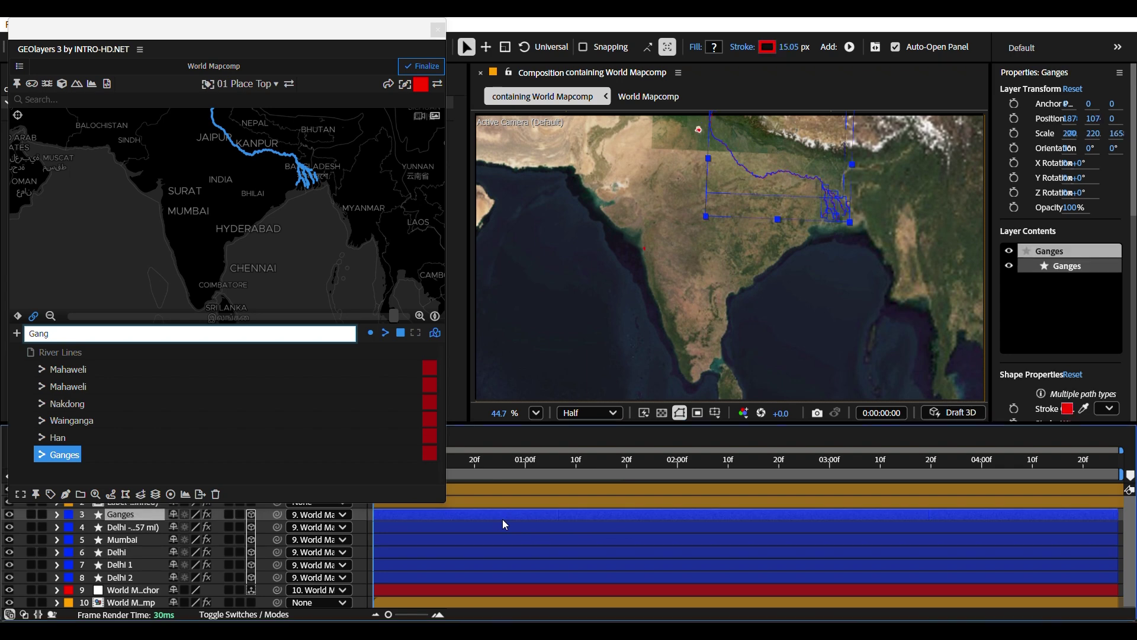
left_click(791, 48)
type("5")
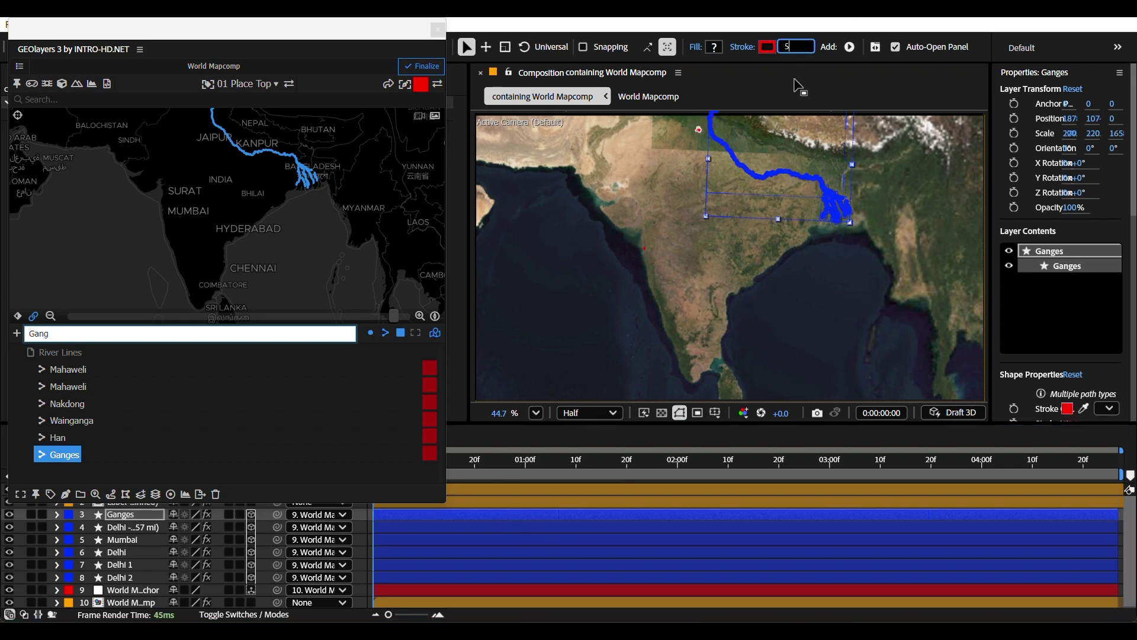
left_click(795, 79)
left_click(708, 526)
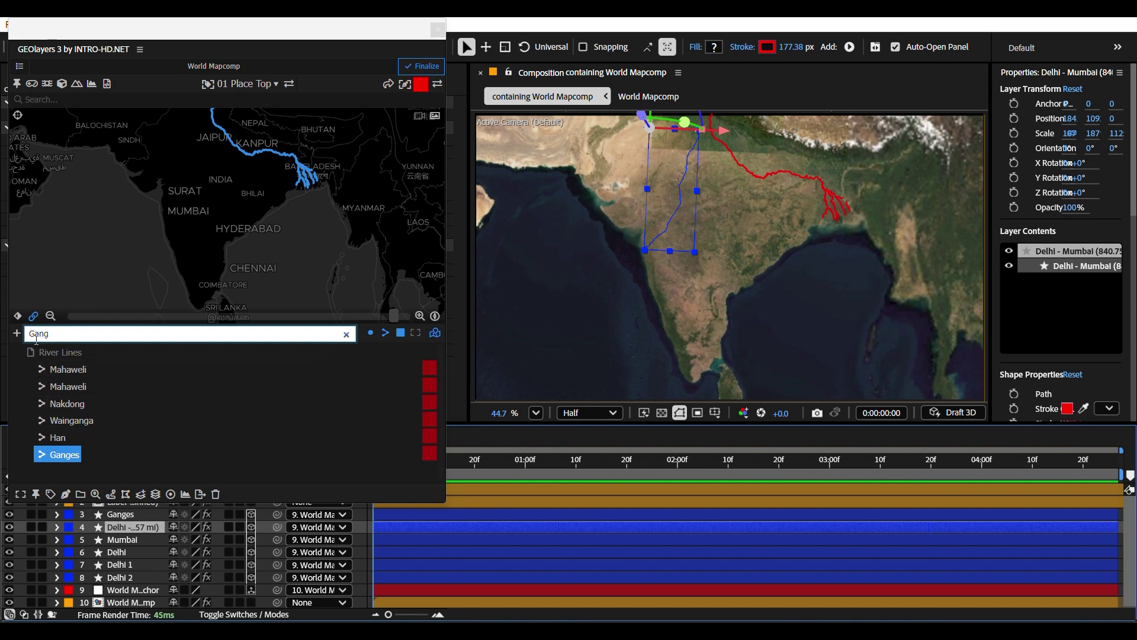
Clear the GEOlayers feature filter and check the Mumbai, Ganges and Delhi 2 layers in turn in the composition
left_click(347, 336)
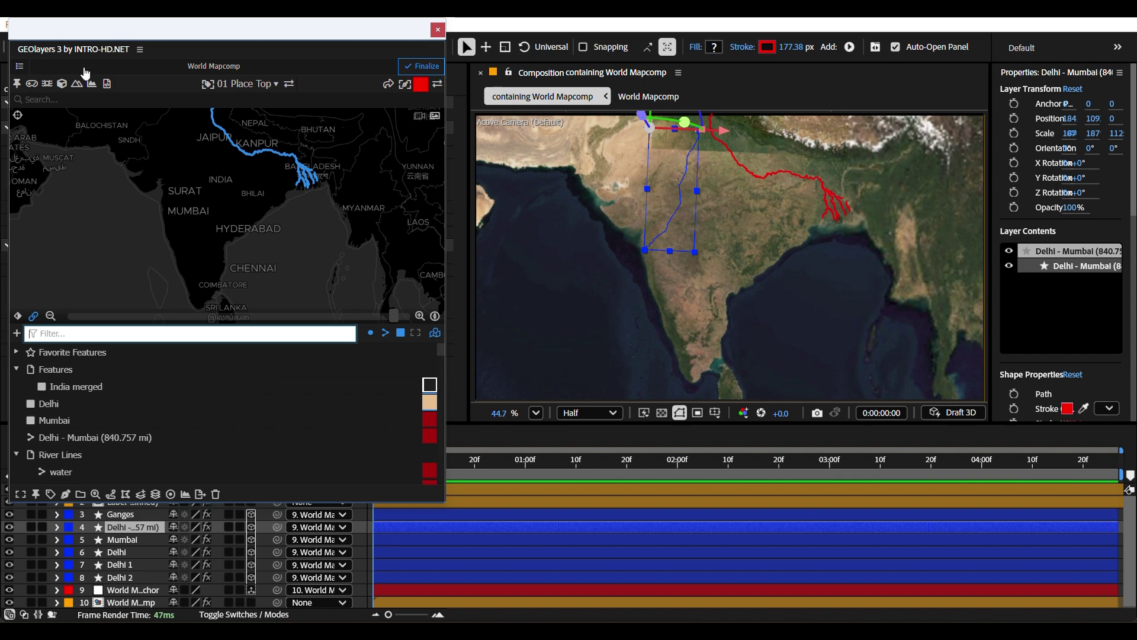
mouse_move(345, 37)
left_mouse_down()
mouse_move(331, 22)
mouse_move(339, 38)
left_mouse_up()
scroll(595, 574, "down", 1)
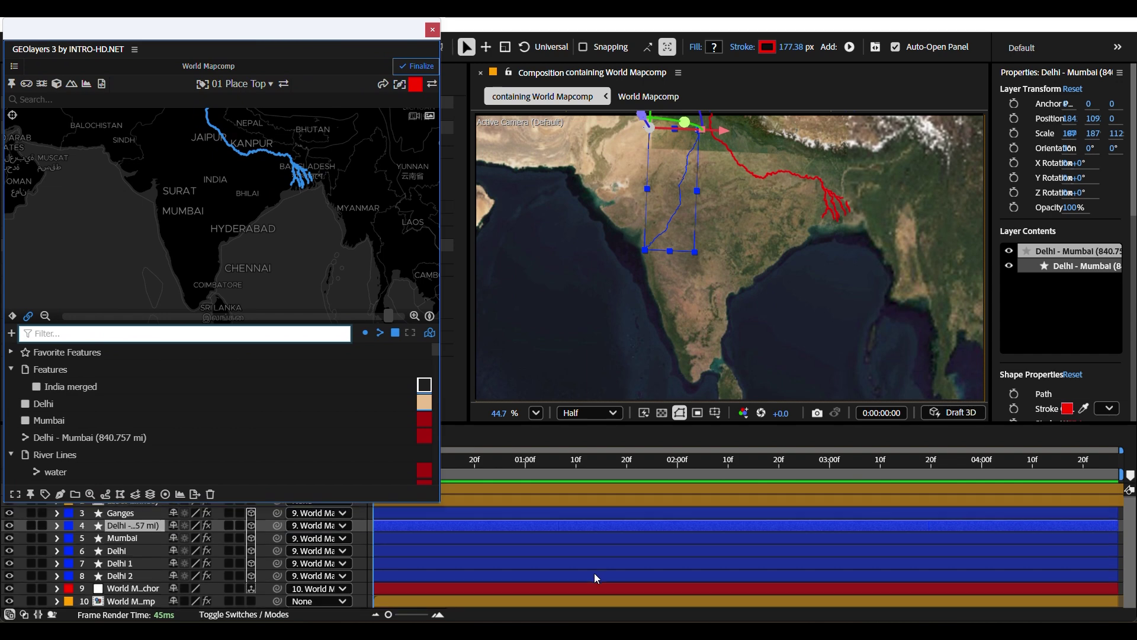
left_click(563, 536)
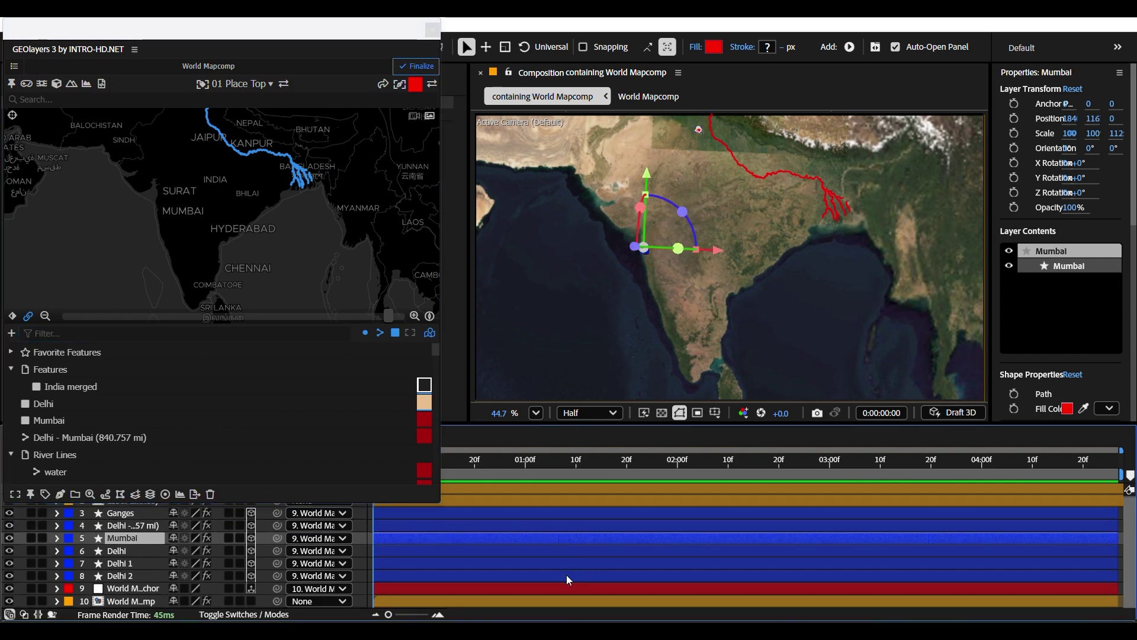
left_click(553, 574)
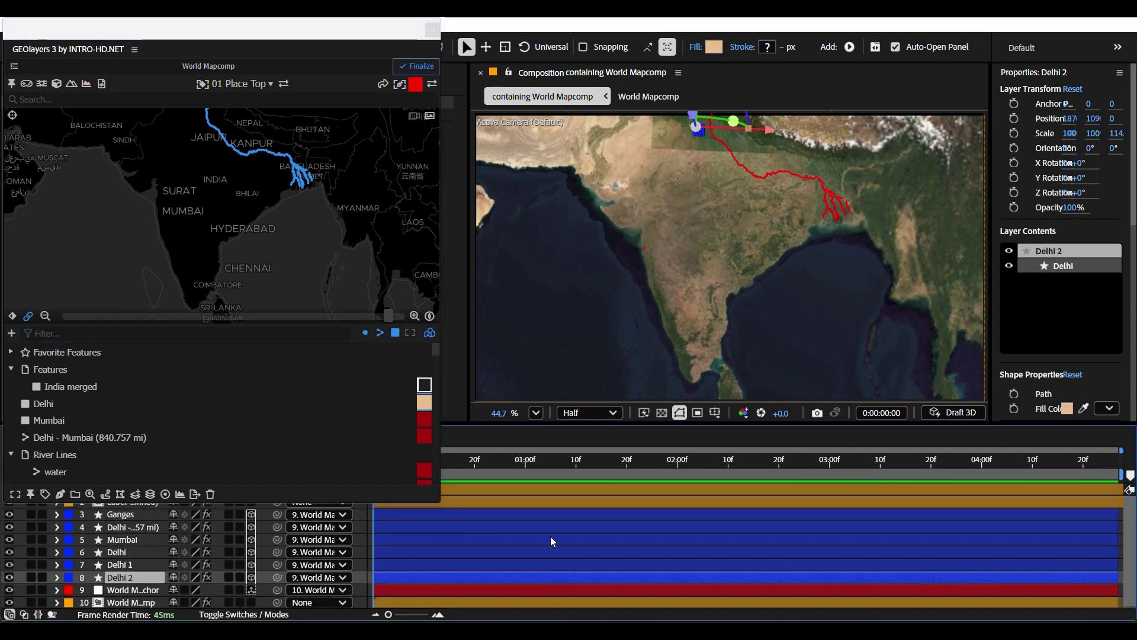
left_click(547, 514)
left_click(557, 576)
left_click_drag(307, 32, 373, 31)
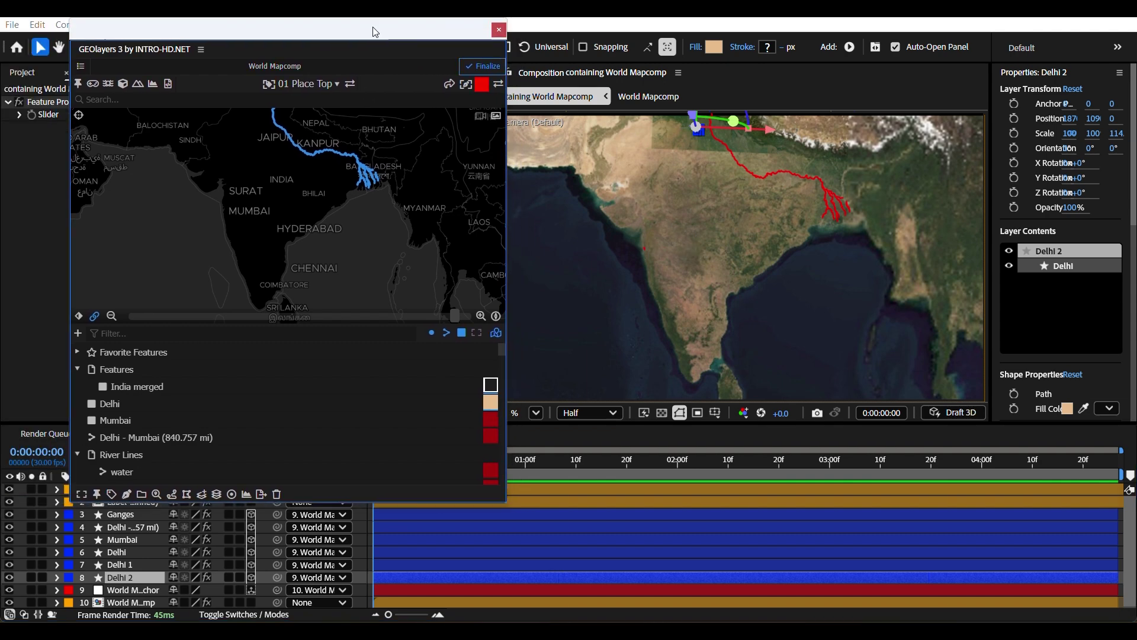
Open the recent project animl without saving the current one, accept the missing-file and font warnings, and close the GEOlayers window
left_click(17, 47)
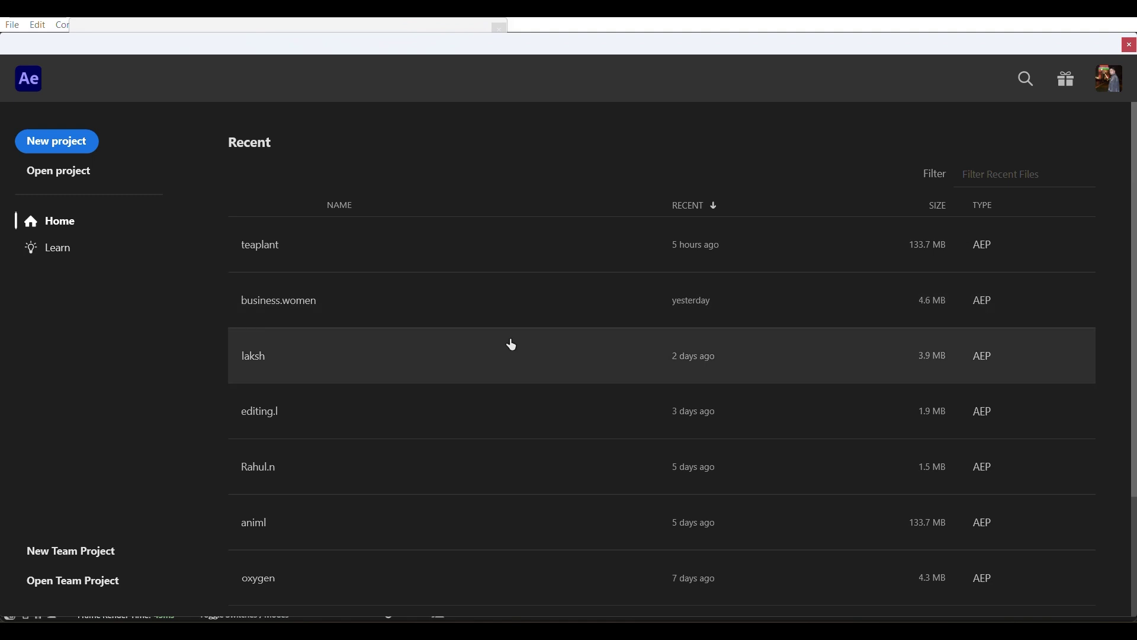
scroll(474, 496, "down", 1)
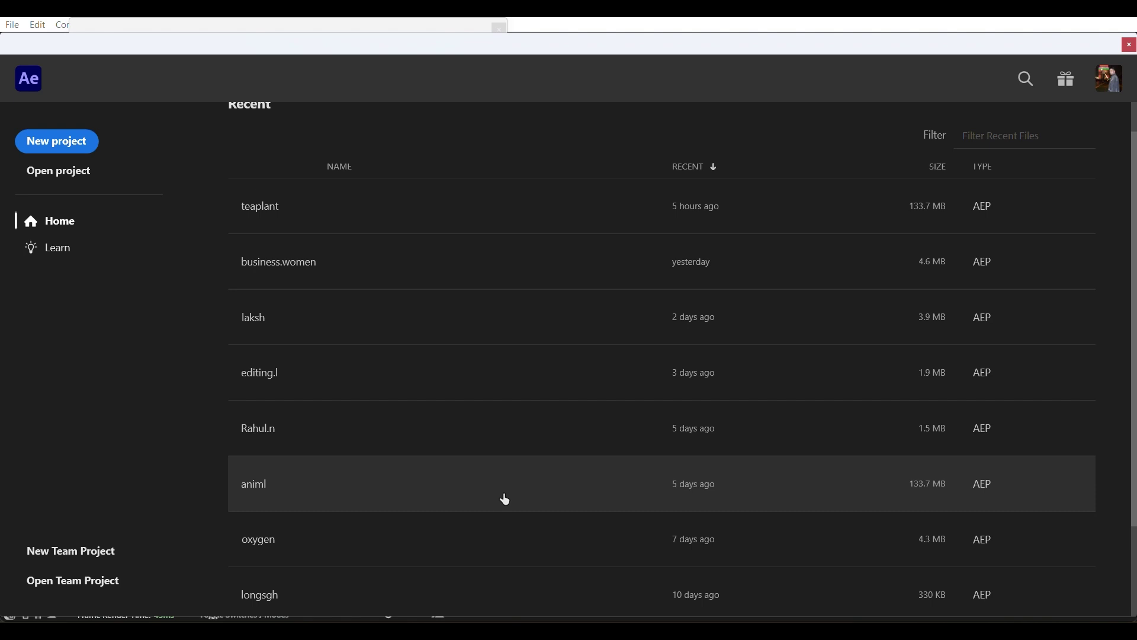
scroll(503, 498, "down", 3)
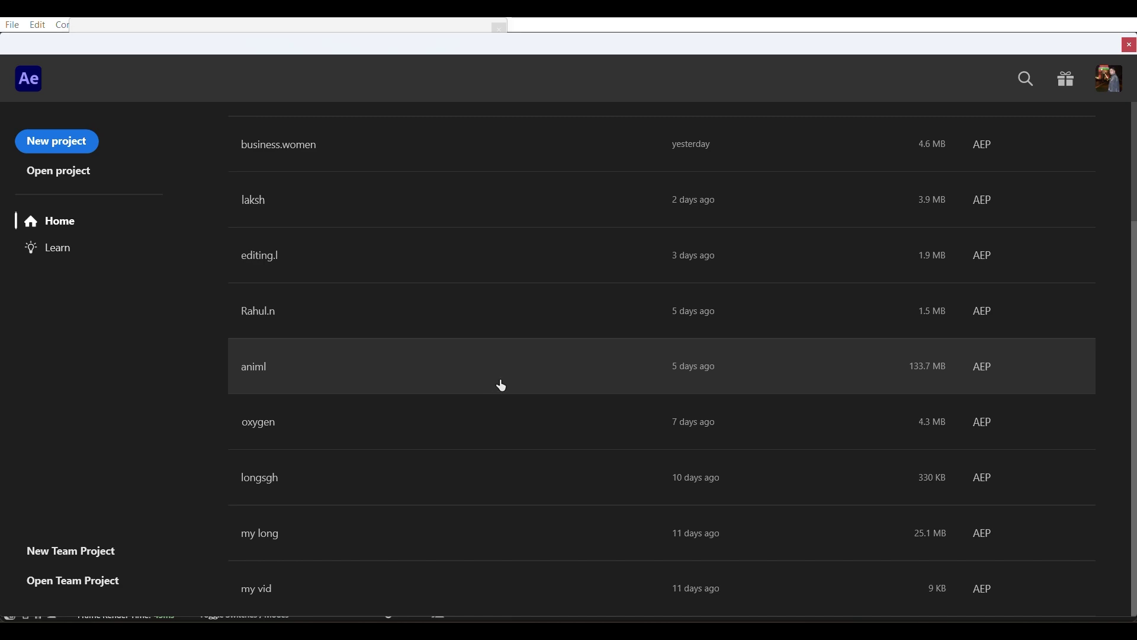
left_click(503, 385)
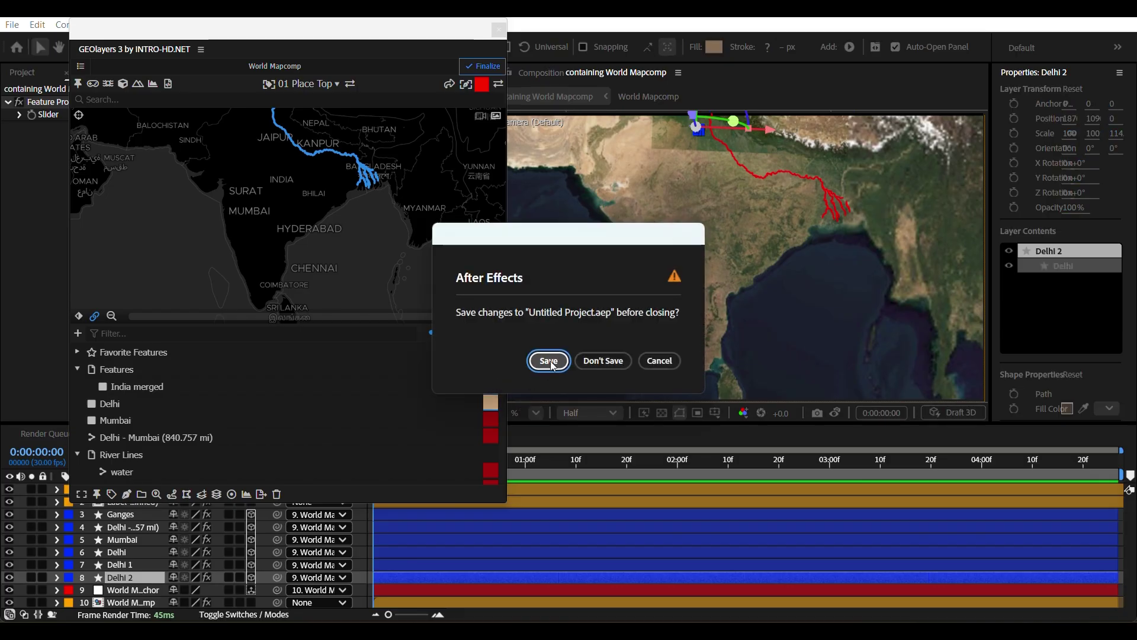
left_click(597, 363)
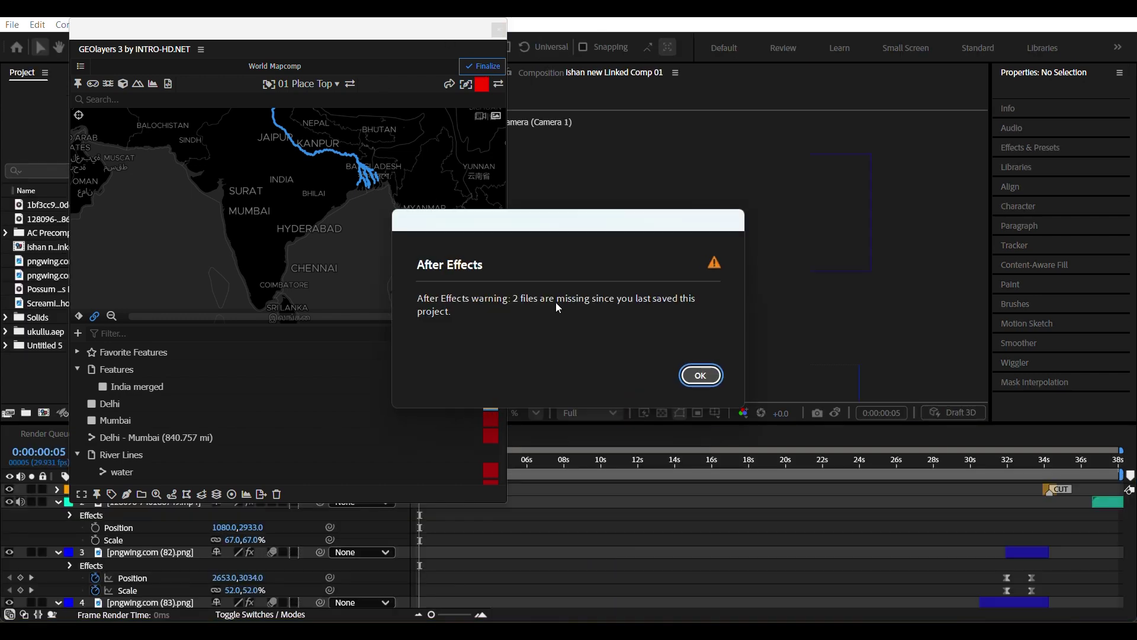
left_click(711, 378)
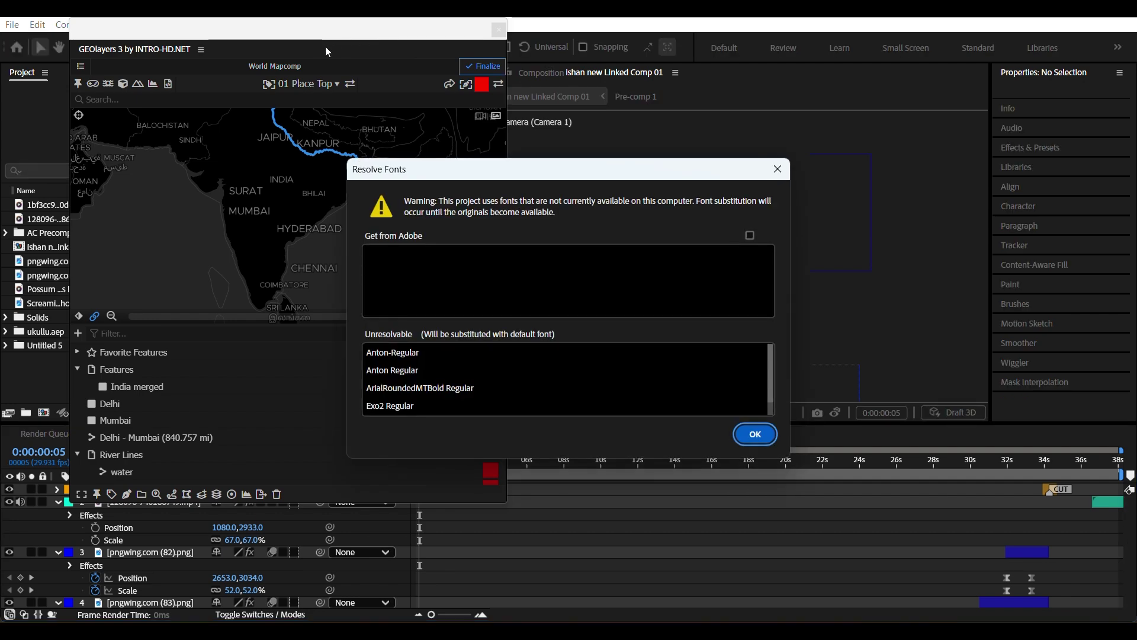
left_click(755, 434)
left_click_drag(503, 37, 393, 66)
left_click(391, 61)
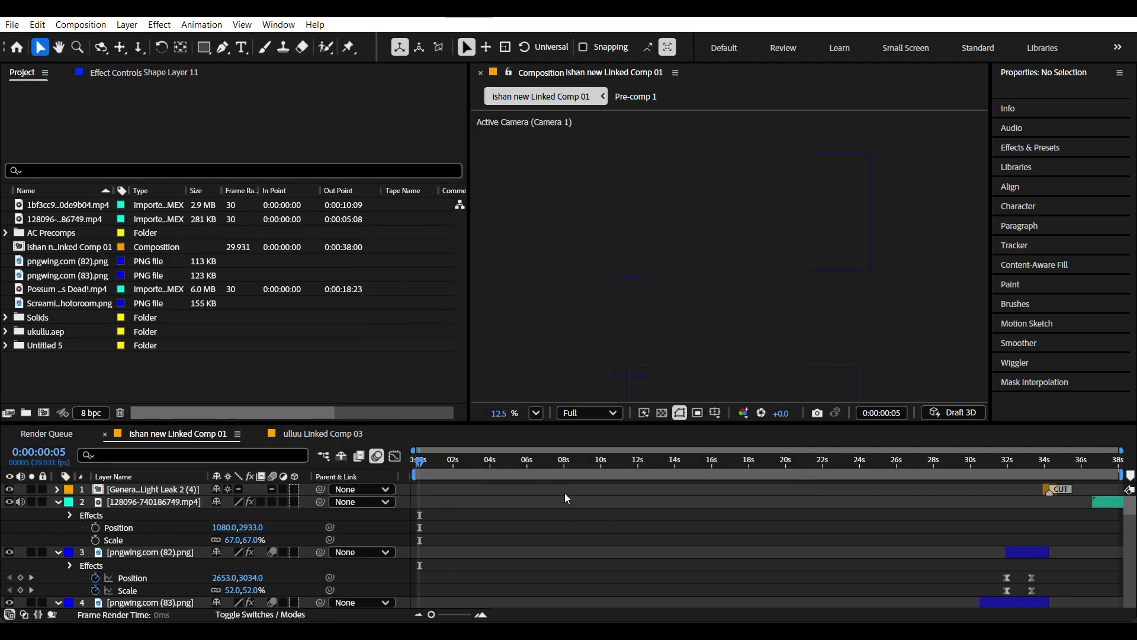
Set the preview resolution to Quarter and scrub through the opossum composition to examine its animation and layers
scroll(564, 493, "down", 4)
left_click_drag(479, 467, 649, 484)
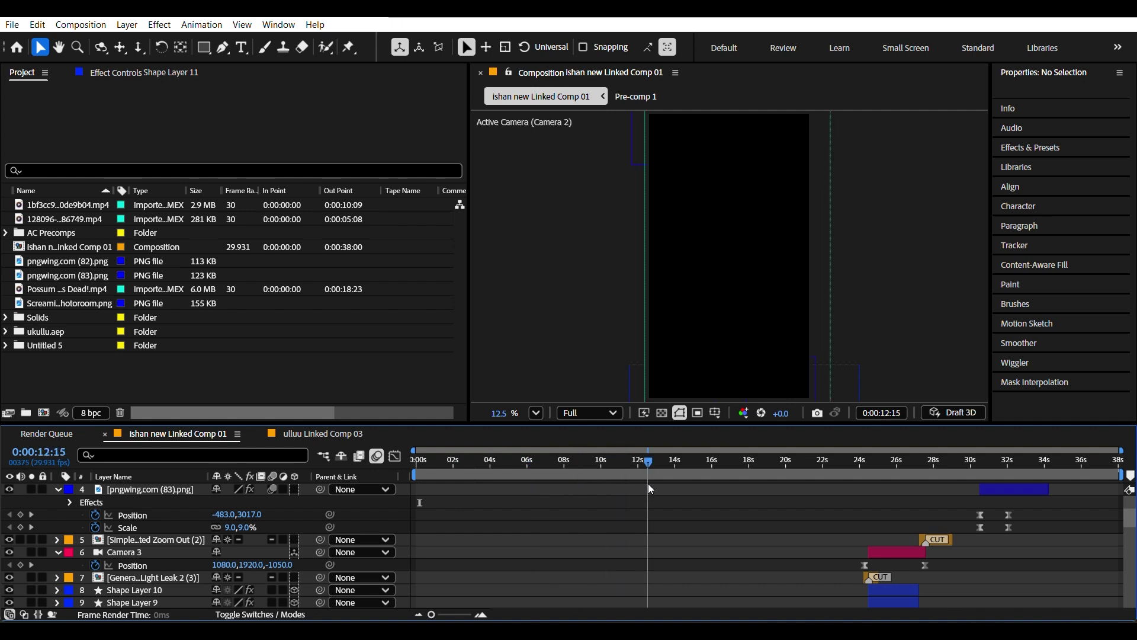
left_click(596, 413)
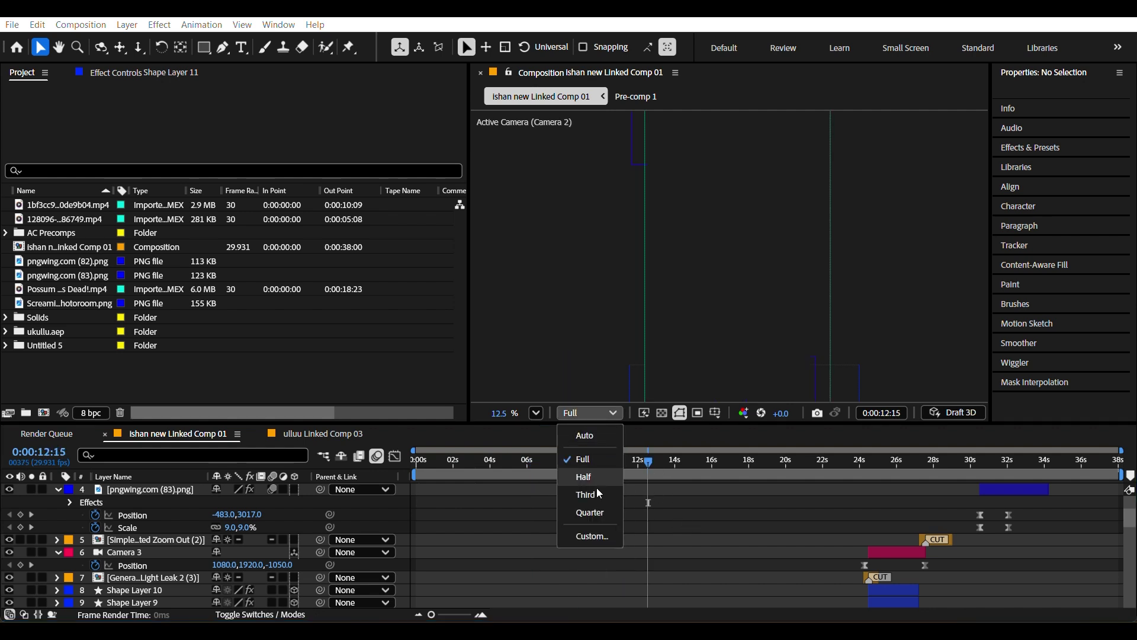
left_click(603, 513)
left_click_drag(649, 475, 883, 515)
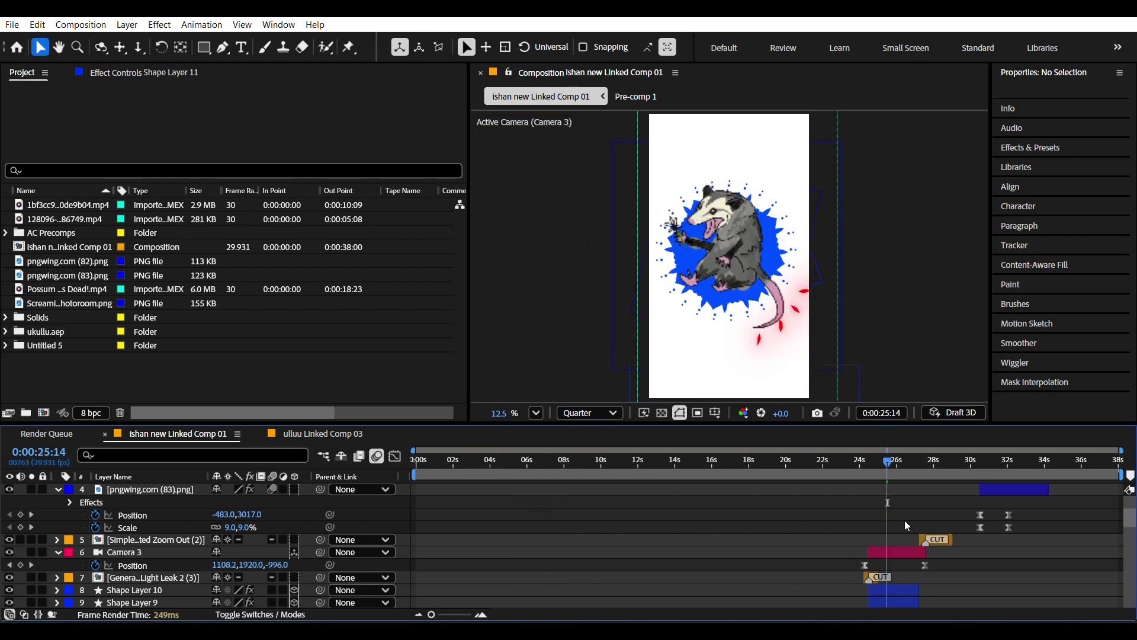
scroll(905, 520, "down", 10)
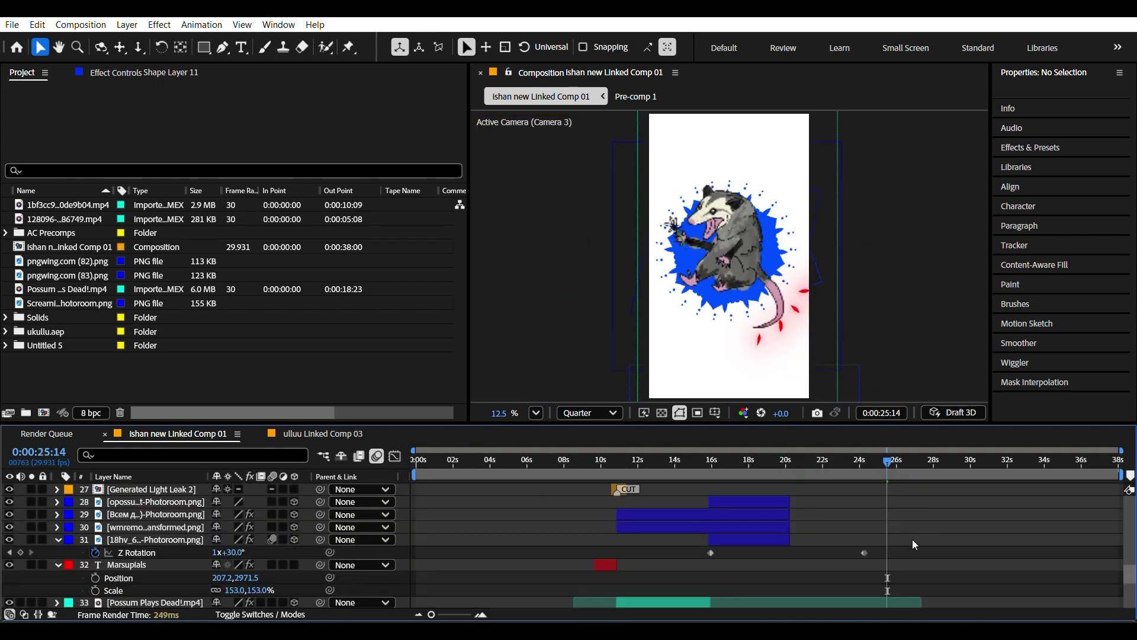
scroll(914, 541, "down", 6)
left_click(814, 468)
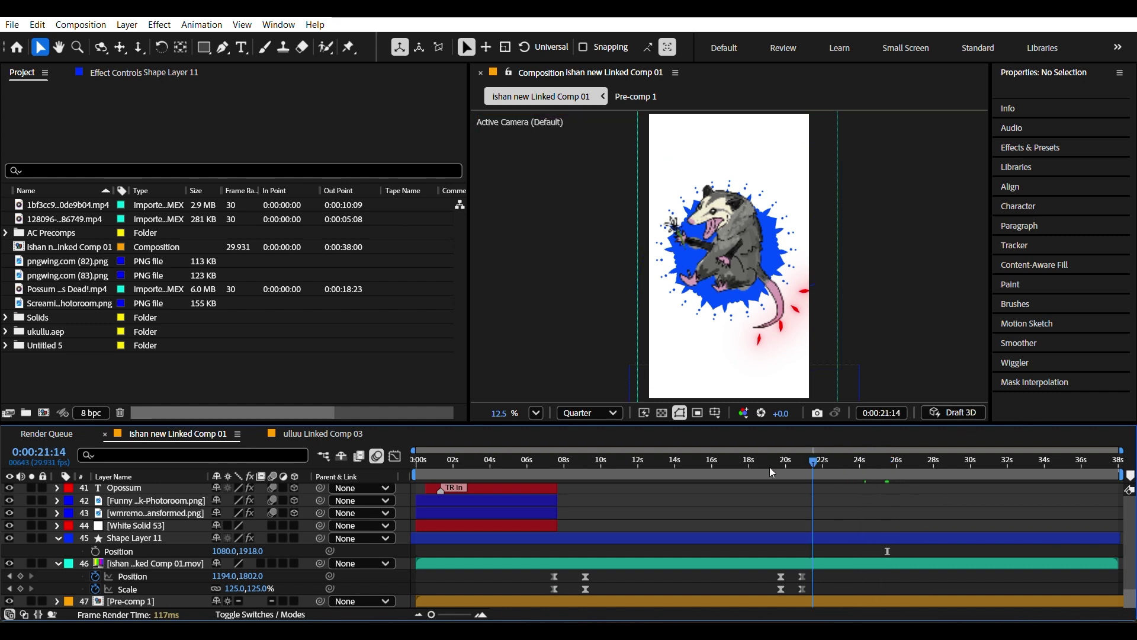
left_click_drag(770, 467, 846, 528)
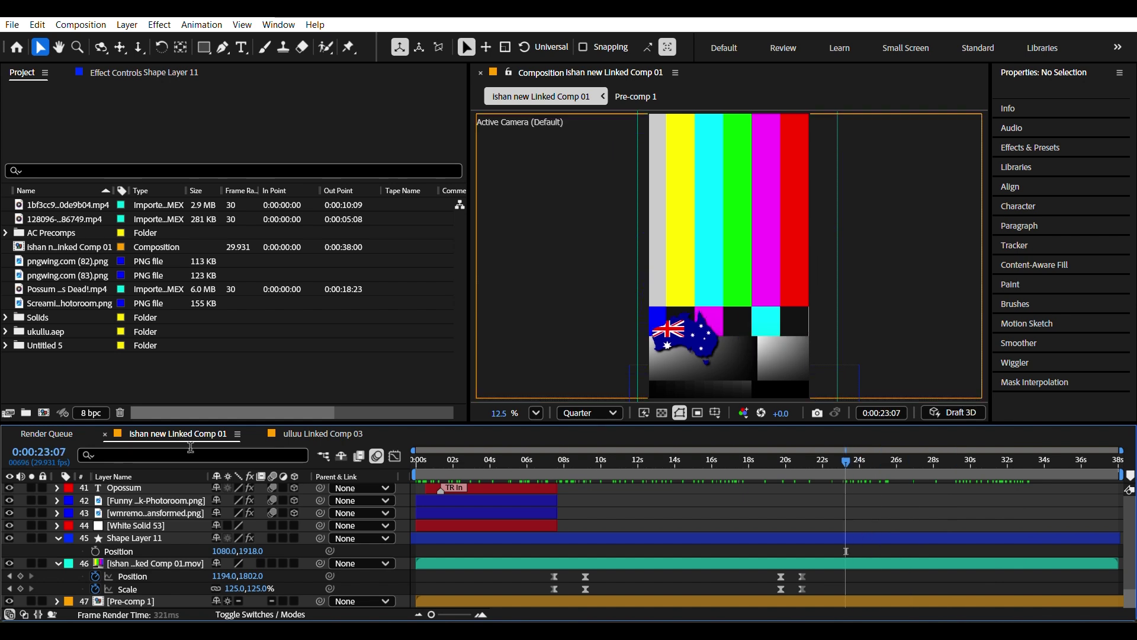
Open the Beige Minimalist Modern composition from the ukullu.aep folder's Untitled 4 subfolder and view it at 0:00:31:02
left_click(35, 330)
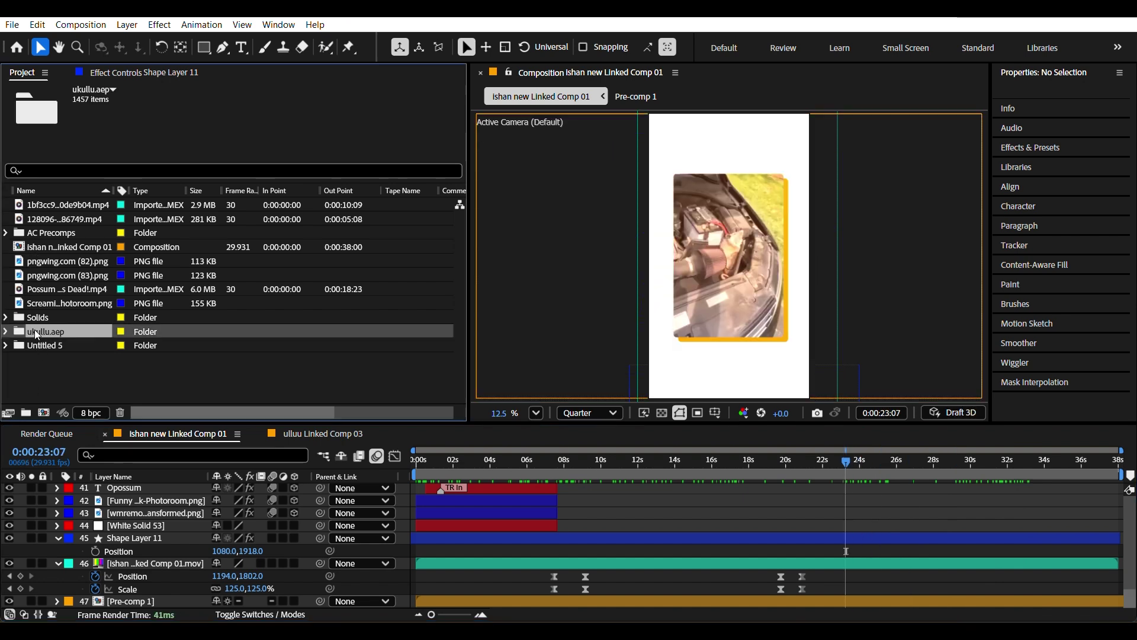
left_click(6, 331)
scroll(98, 337, "down", 5)
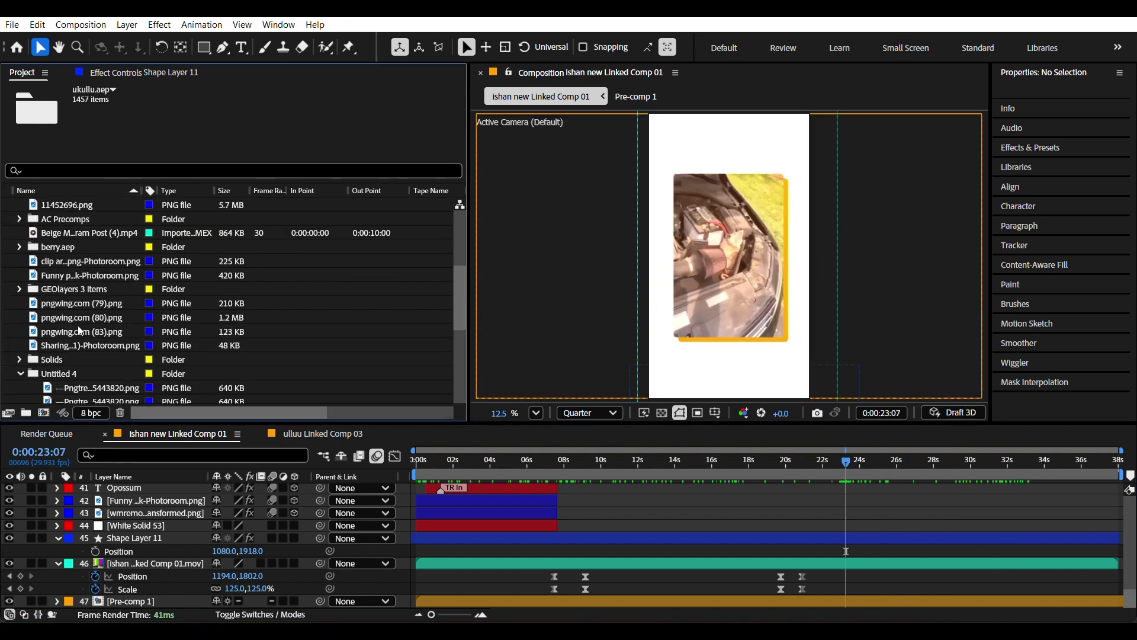
scroll(72, 352, "up", 1)
scroll(73, 347, "down", 1)
scroll(72, 344, "down", 3)
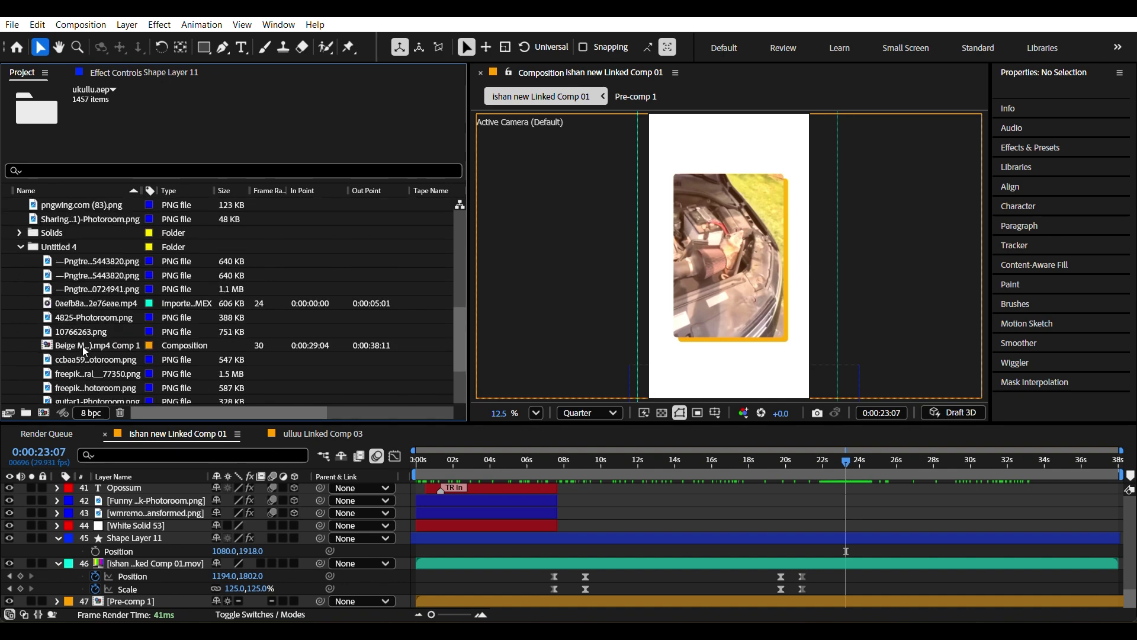
double_click(84, 350)
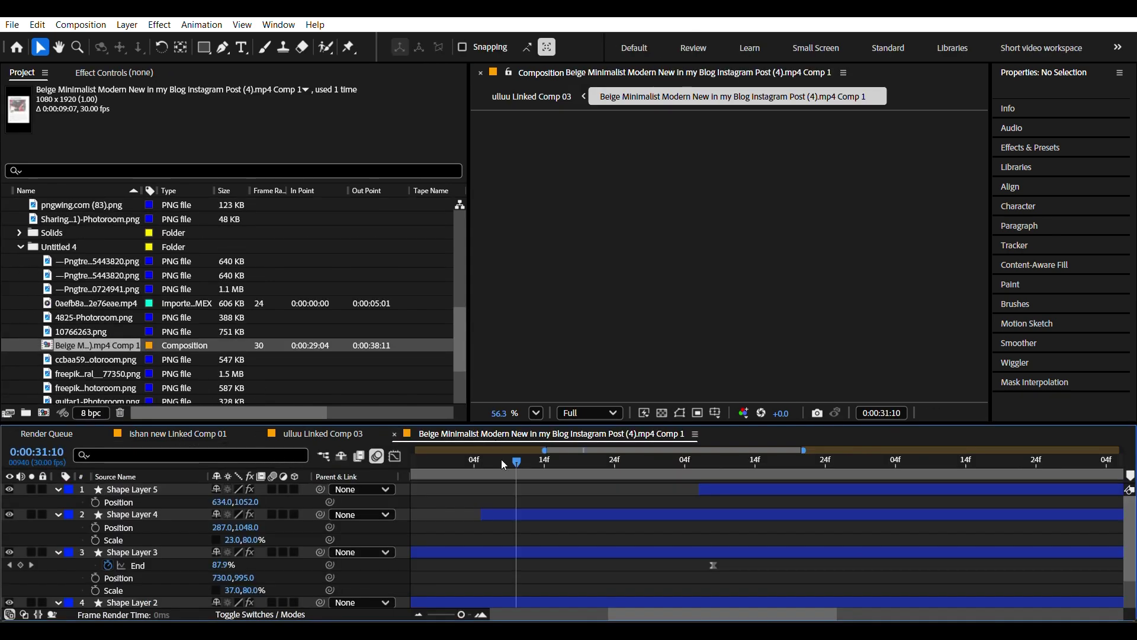
left_click_drag(482, 459, 460, 460)
scroll(77, 309, "down", 2)
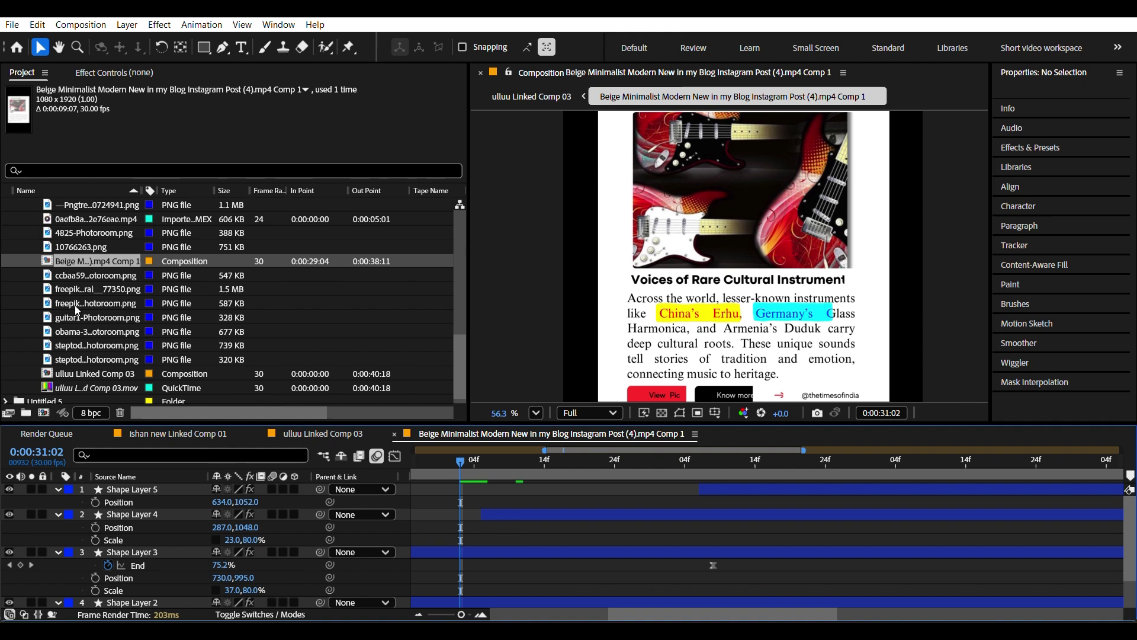
Open the ulluu Linked Comp 03 composition and scrub through its map and ukulele player scenes to 0:00:10:09
double_click(88, 373)
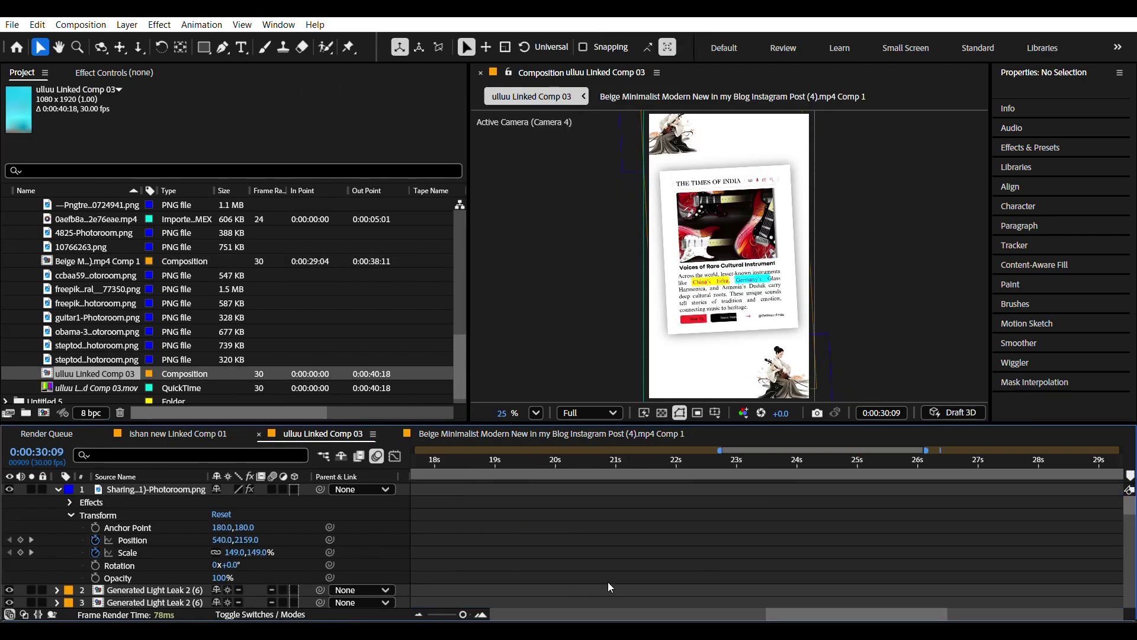
left_click_drag(440, 465, 381, 471)
scroll(587, 472, "down", 3)
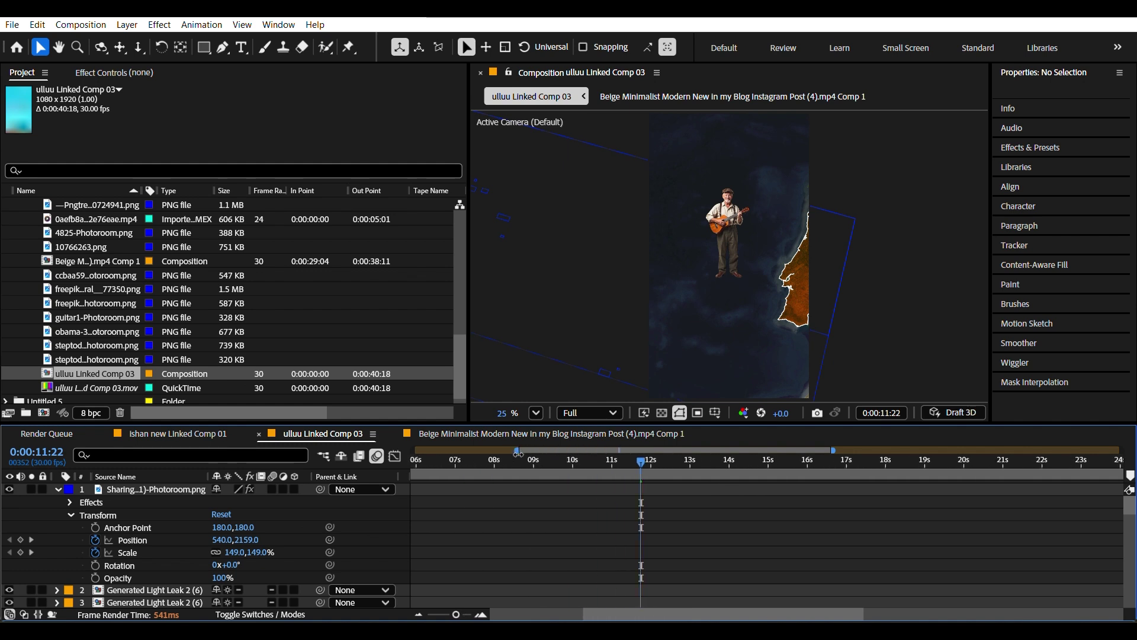
mouse_move(595, 473)
left_mouse_down()
mouse_move(538, 479)
mouse_move(588, 485)
mouse_move(588, 495)
left_mouse_up()
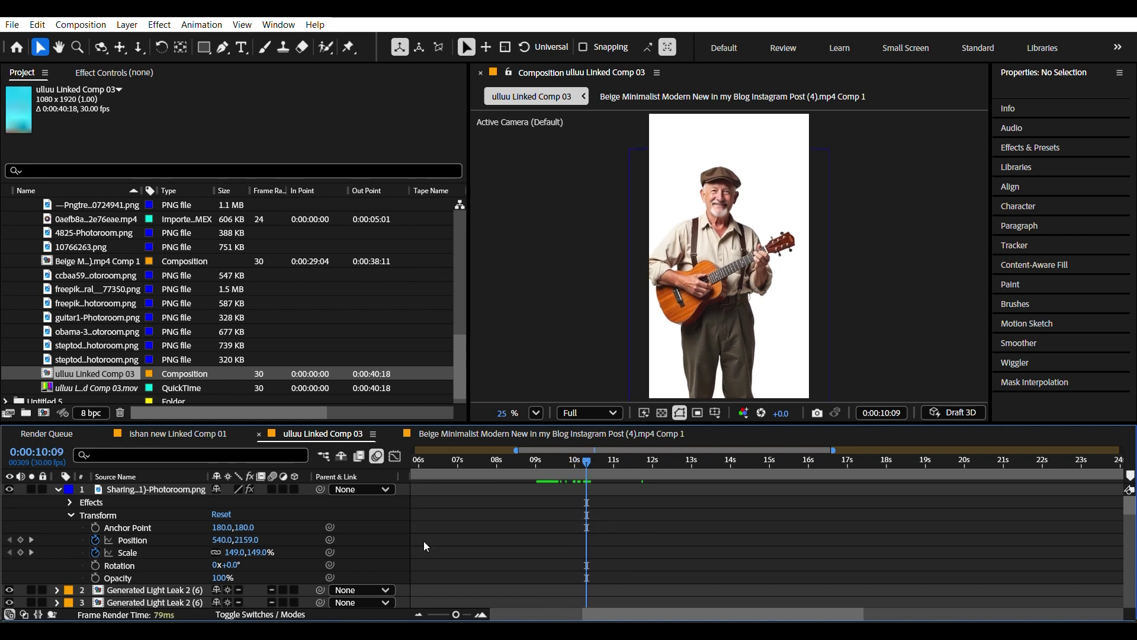
Collapse the upper layers in ulluu Linked Comp 03, and reveal all layers' keyframed and modified properties to examine them
left_click(58, 490)
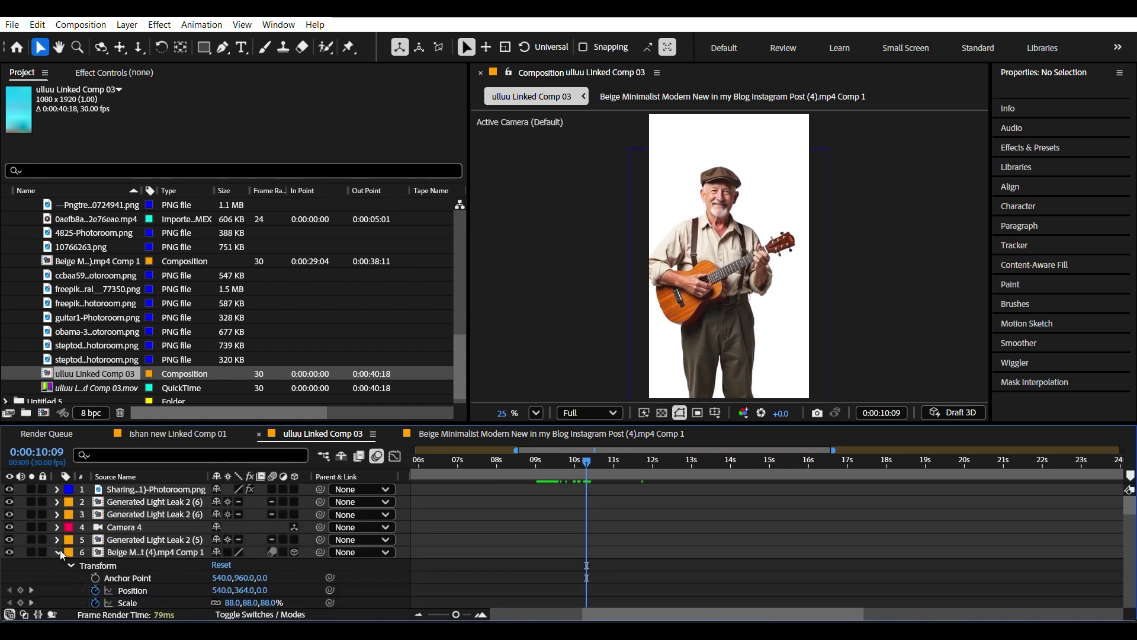
left_click(58, 564)
left_click(58, 577)
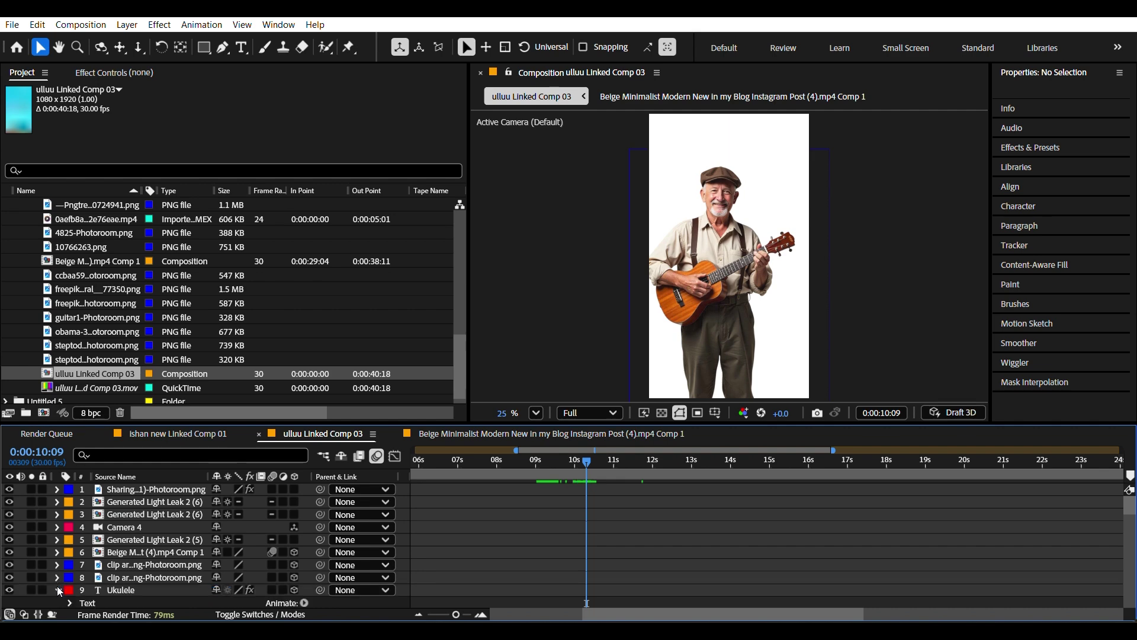
left_click(58, 590)
key("u")
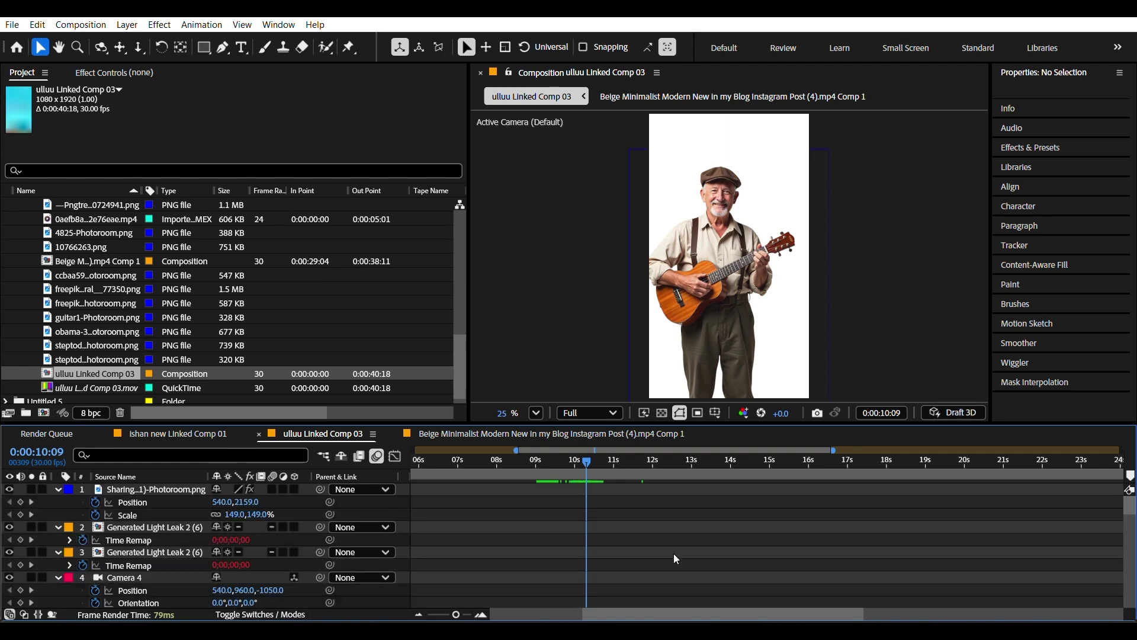
key("u")
key("u")
scroll(652, 552, "down", 3)
scroll(651, 553, "down", 3)
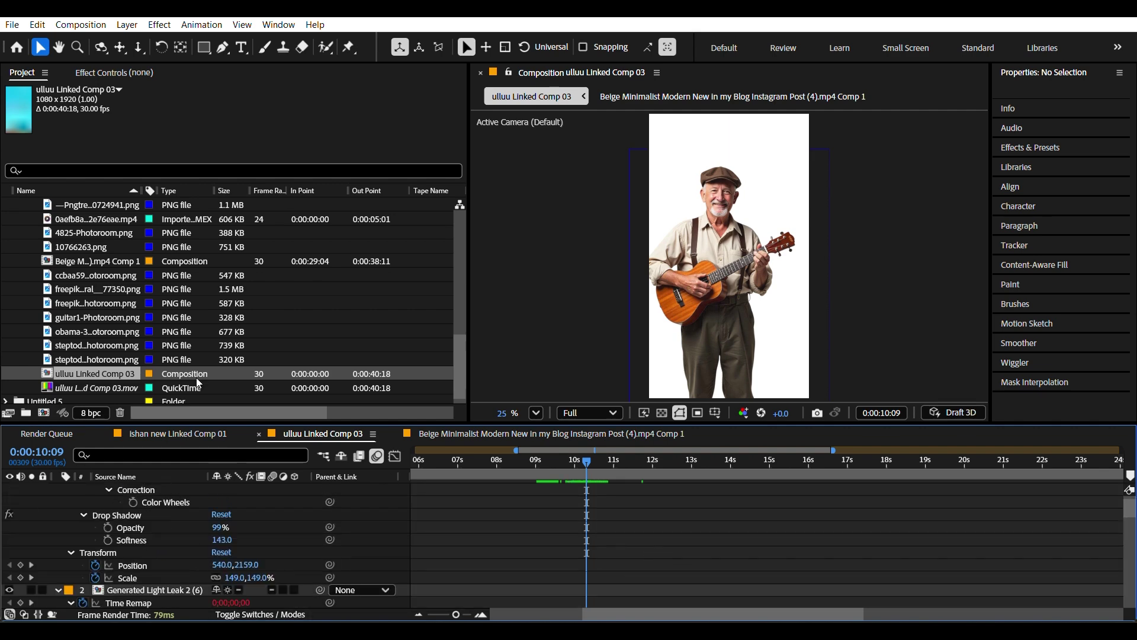
Collapse the ukullu.aep folder in the project's file list
scroll(37, 323, "up", 10)
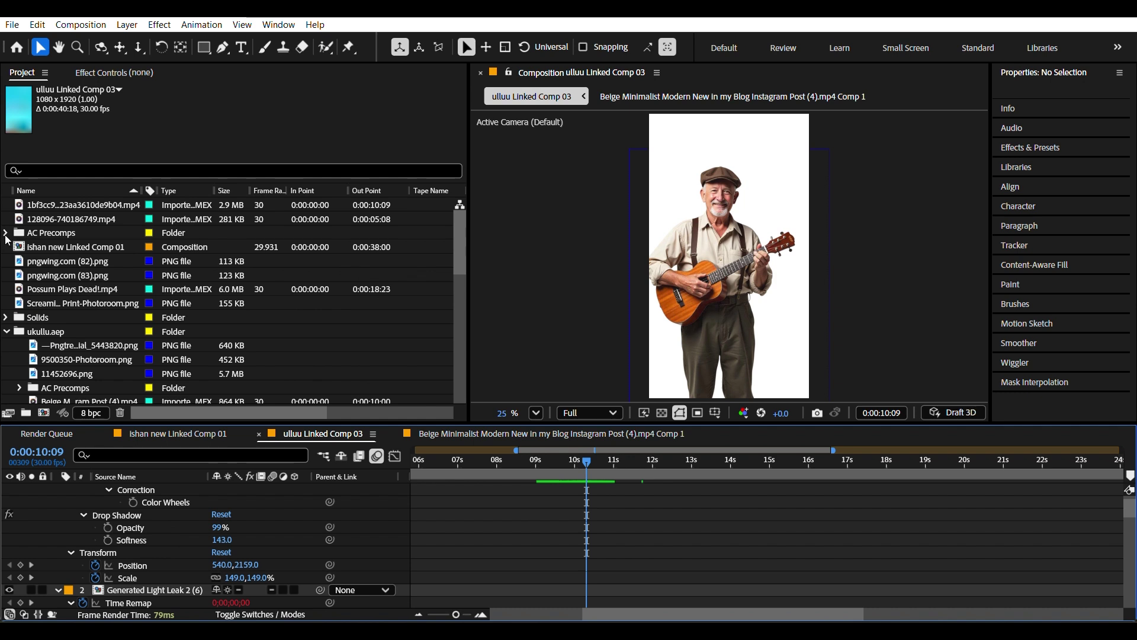
left_click(6, 332)
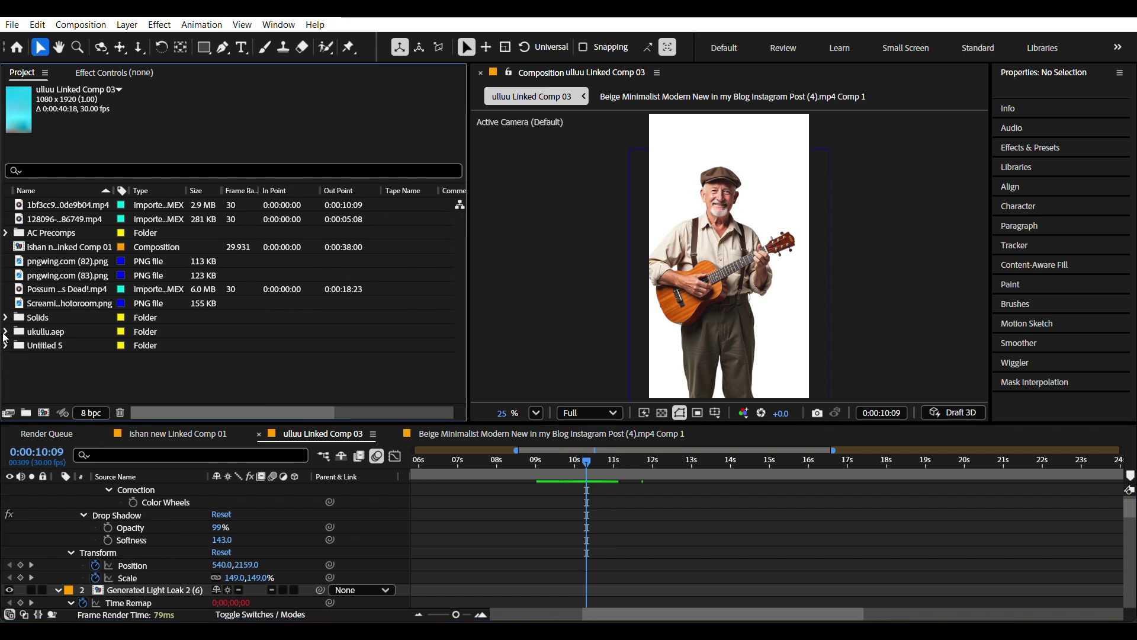
left_click(6, 233)
left_click(6, 233)
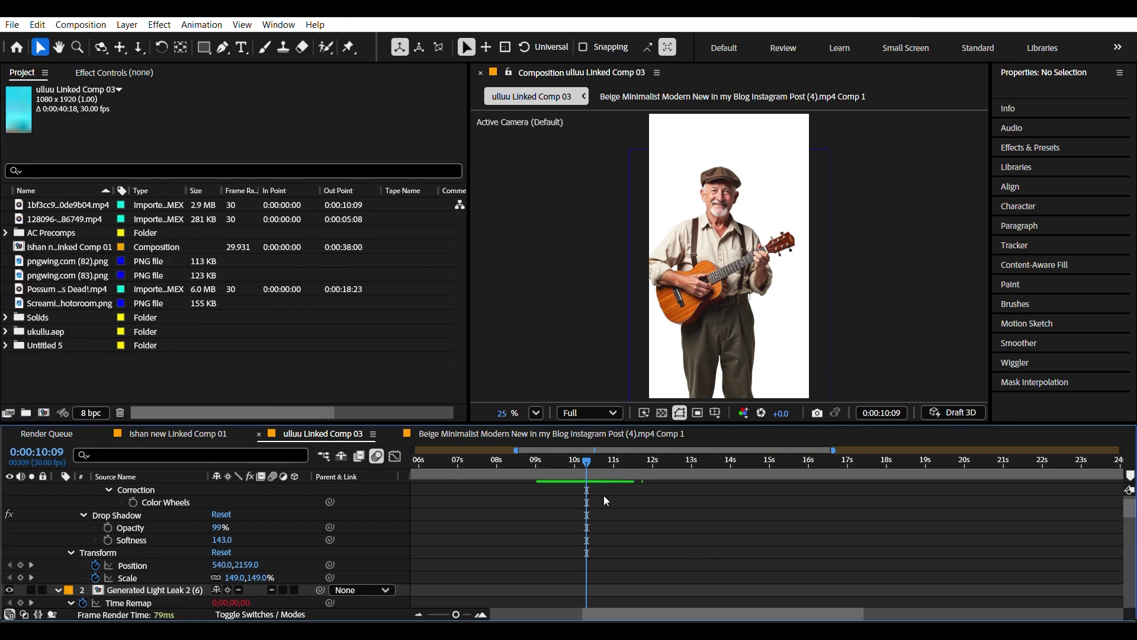
Scrub back to the Ukulele title and forward to 0:00:10:00, then collapse the layers' properties and look through the layers around China Mapcomp
left_click_drag(586, 460, 608, 511)
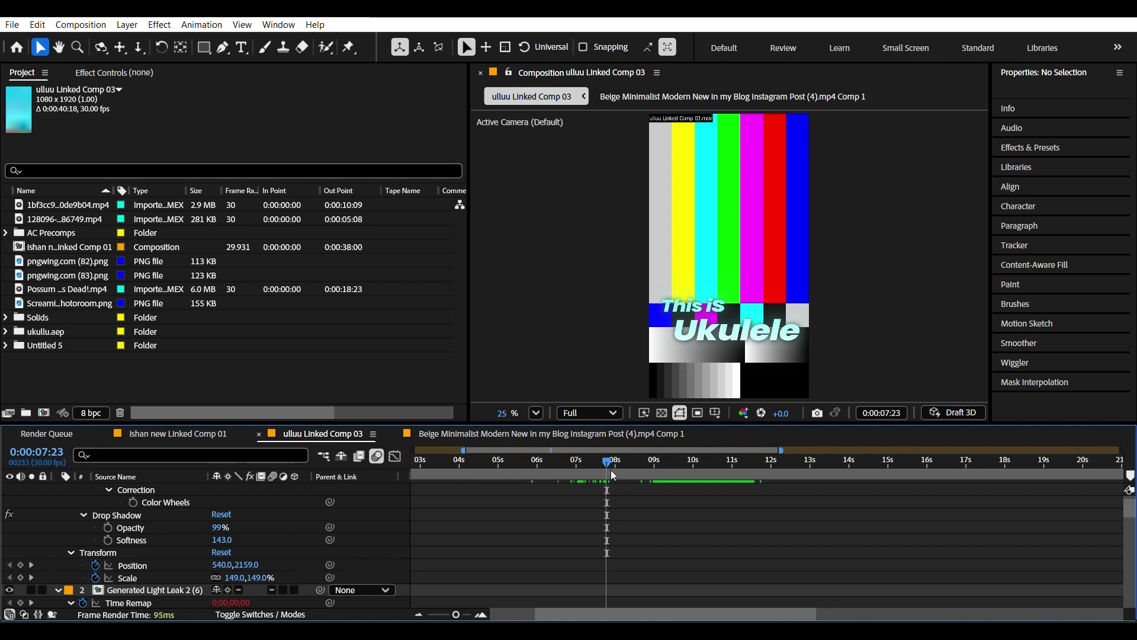
left_click_drag(612, 472, 695, 509)
scroll(731, 525, "down", 5)
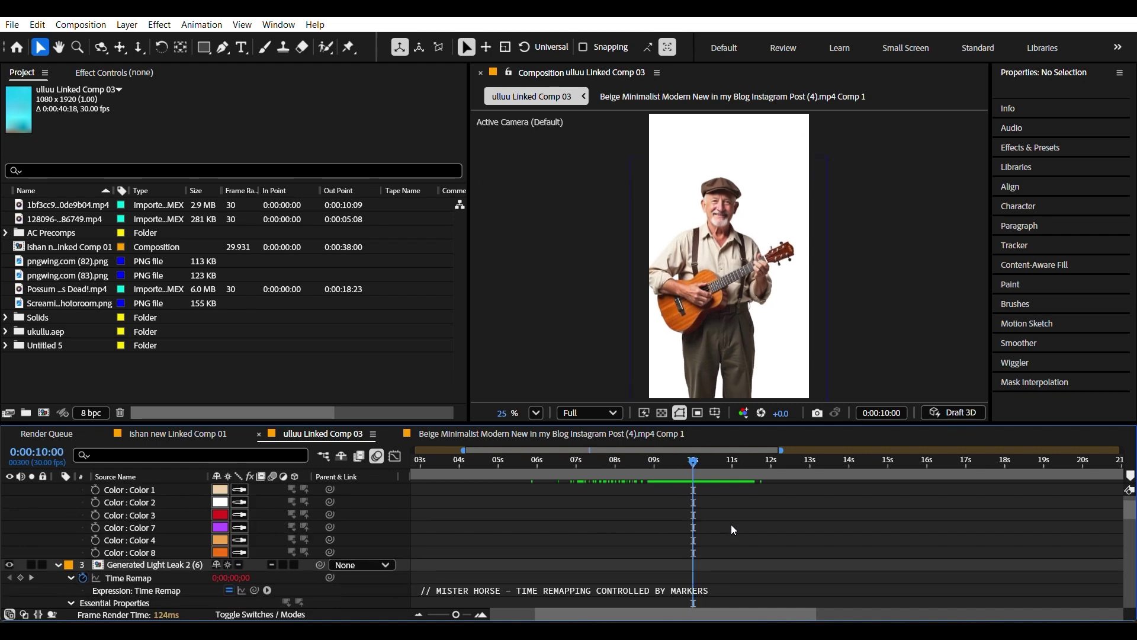
scroll(731, 528, "down", 10)
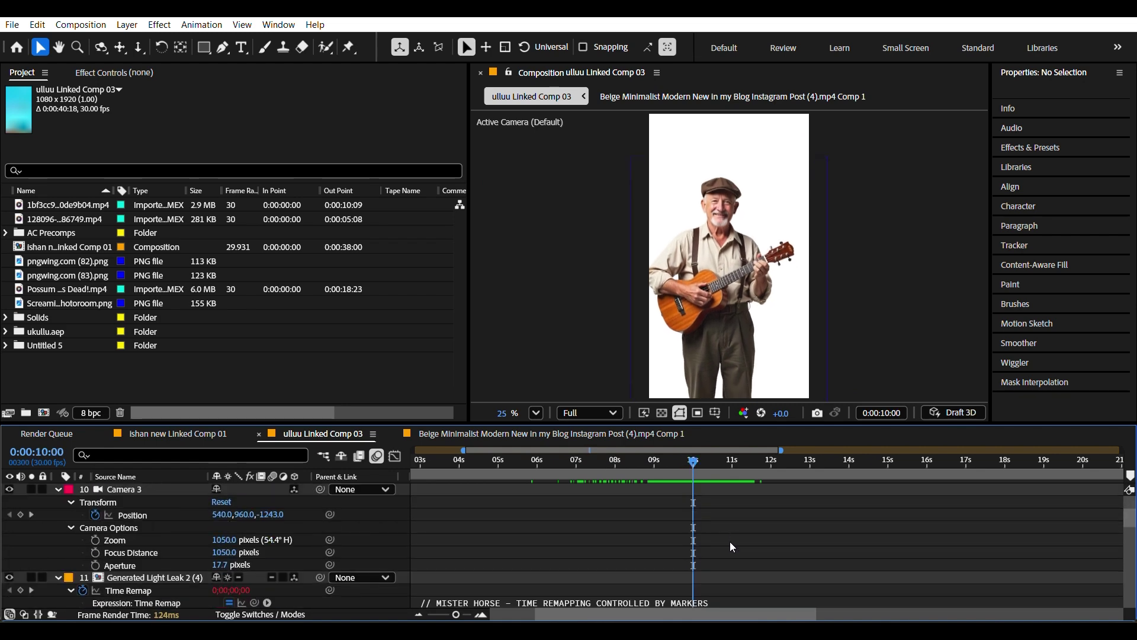
scroll(729, 547, "down", 10)
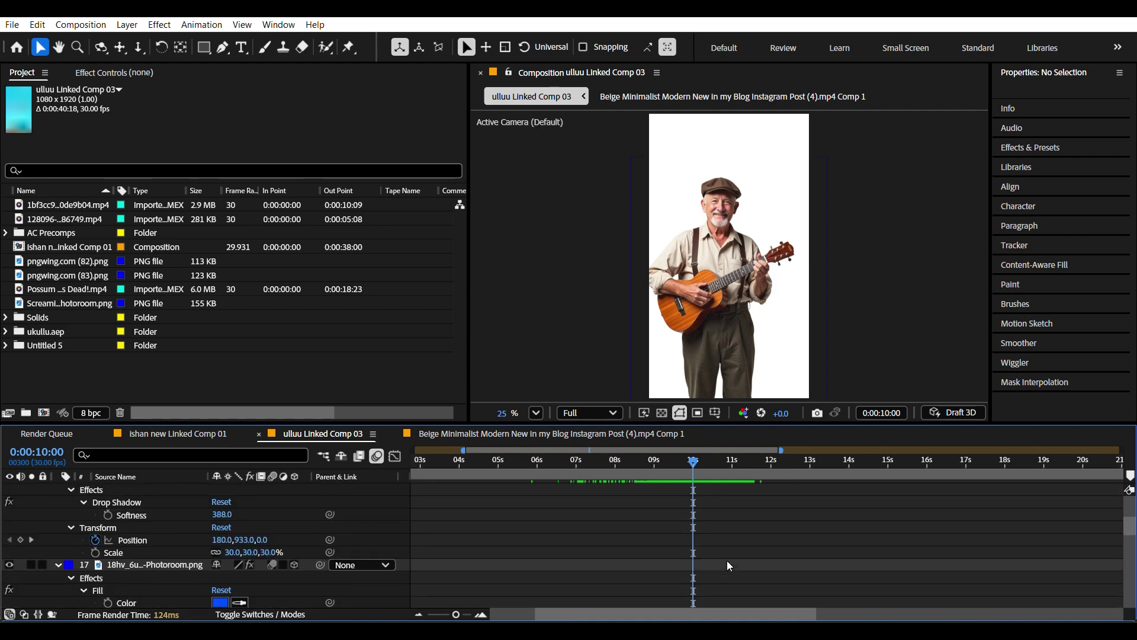
scroll(727, 573, "down", 10)
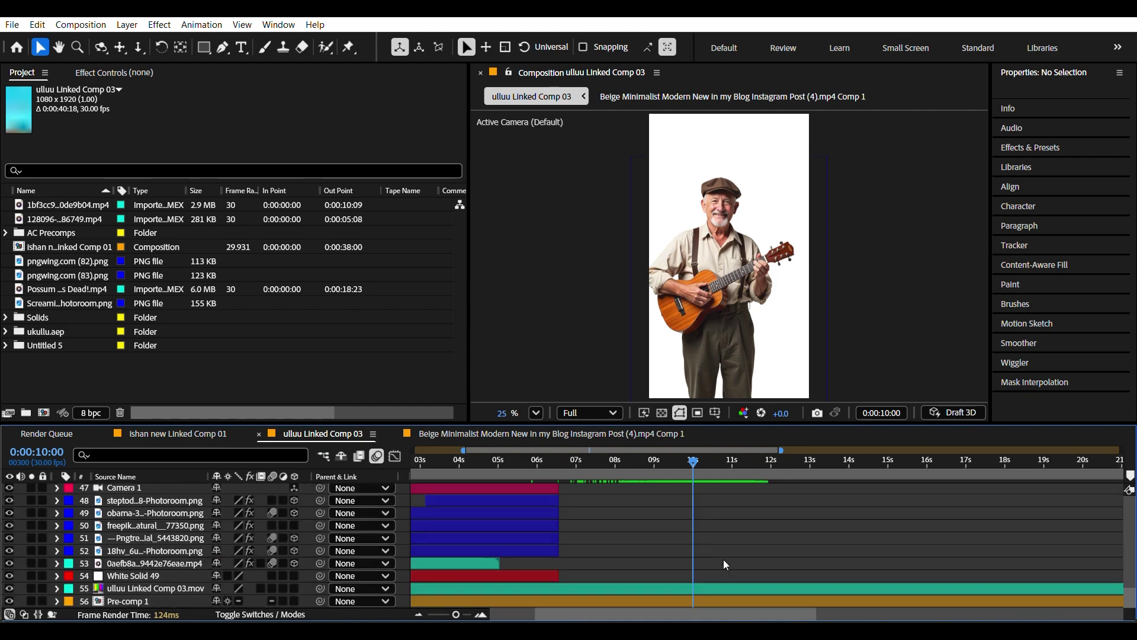
scroll(718, 553, "down", 3)
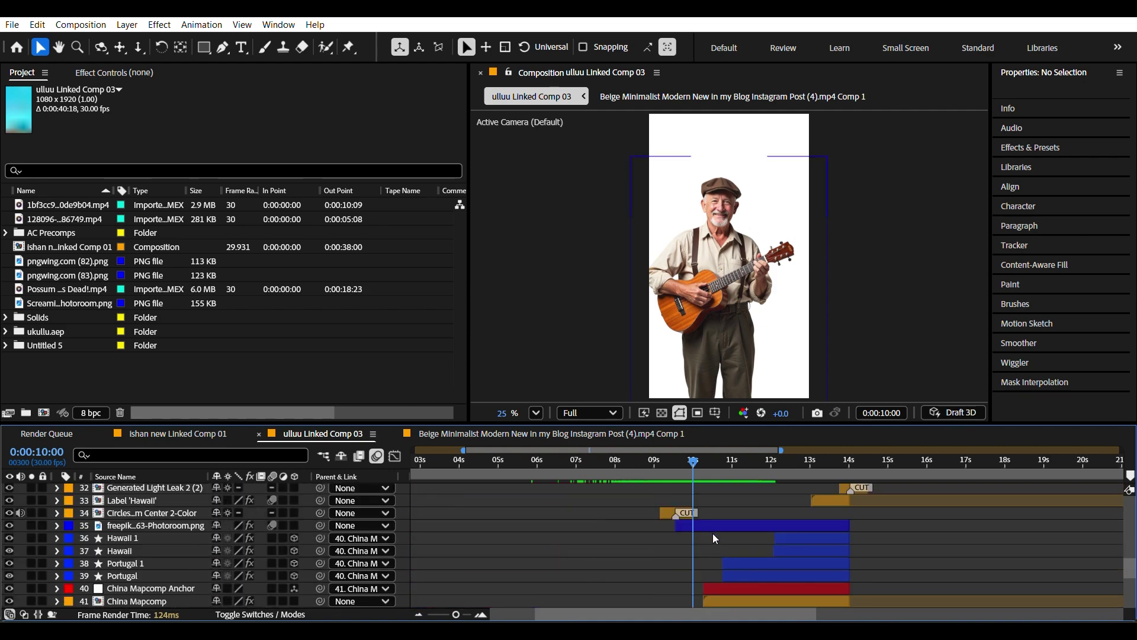
Inspect the White Solid 50 and ukulele player layers, and examine the scene at 0:00:10:08 where China Mapcomp begins
left_click(705, 574)
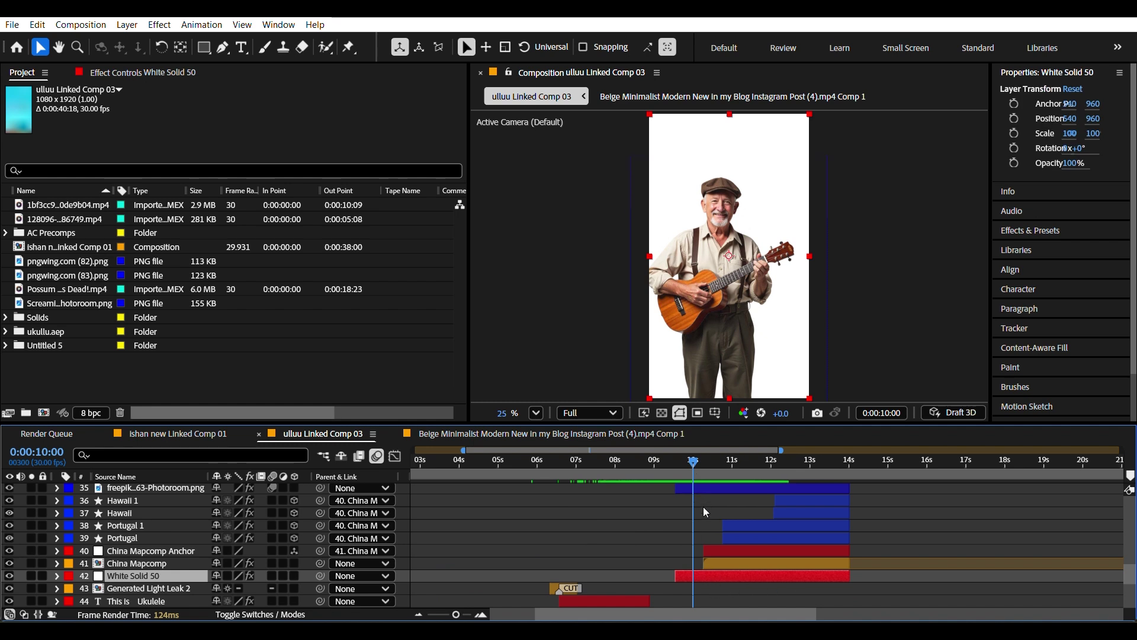
scroll(705, 509, "up", 3)
left_click(712, 524)
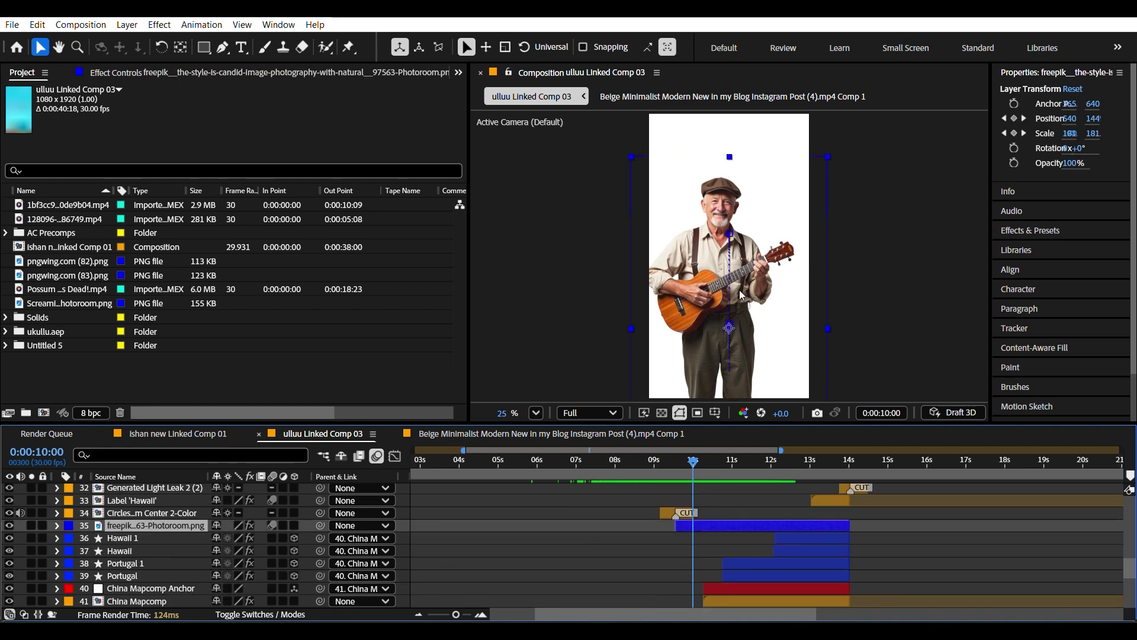
scroll(722, 580, "down", 3)
left_click(698, 463)
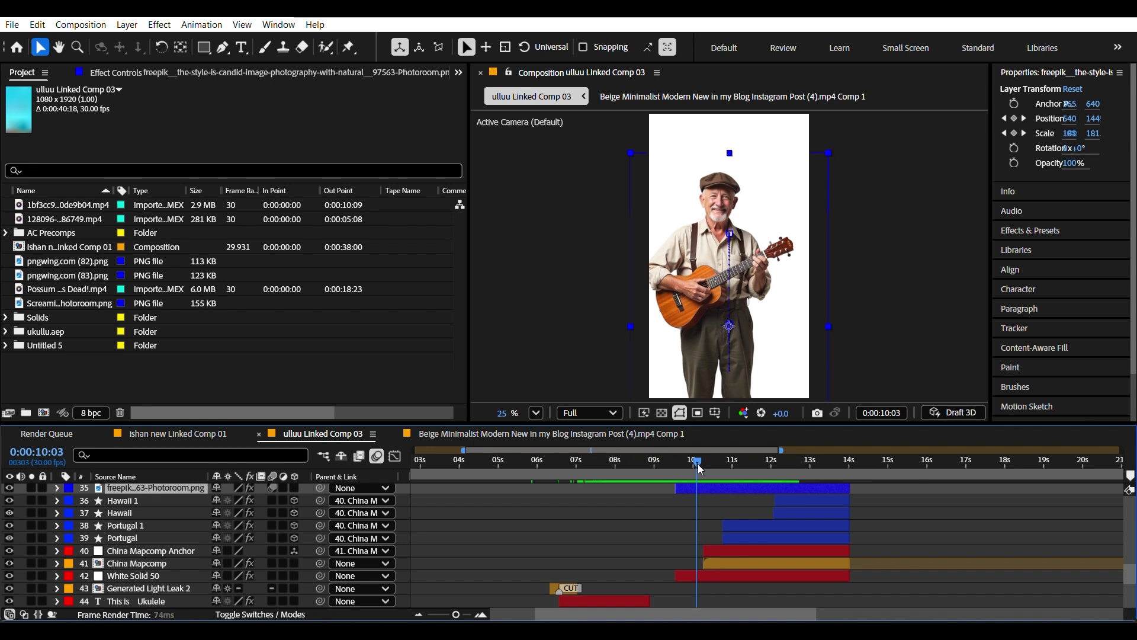
left_click_drag(698, 463, 704, 467)
left_click_drag(782, 450, 727, 450)
left_click_drag(462, 453, 502, 451)
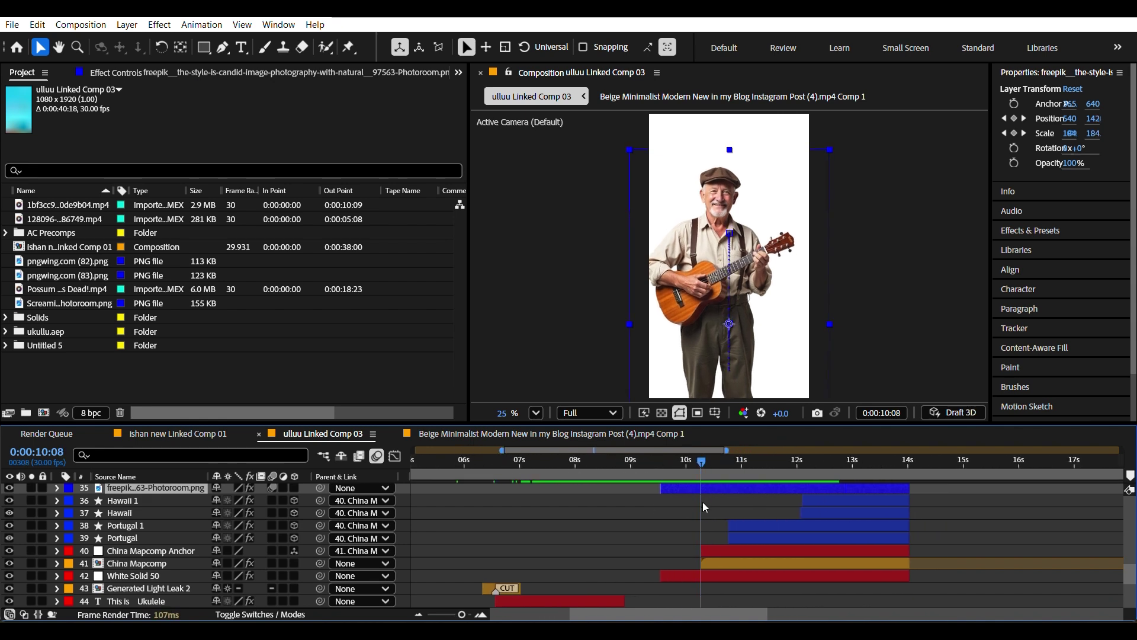
Scrub through the beginning of the map transition to 0:00:10:21, checking the ukulele player and map layers
scroll(681, 507, "right", 2)
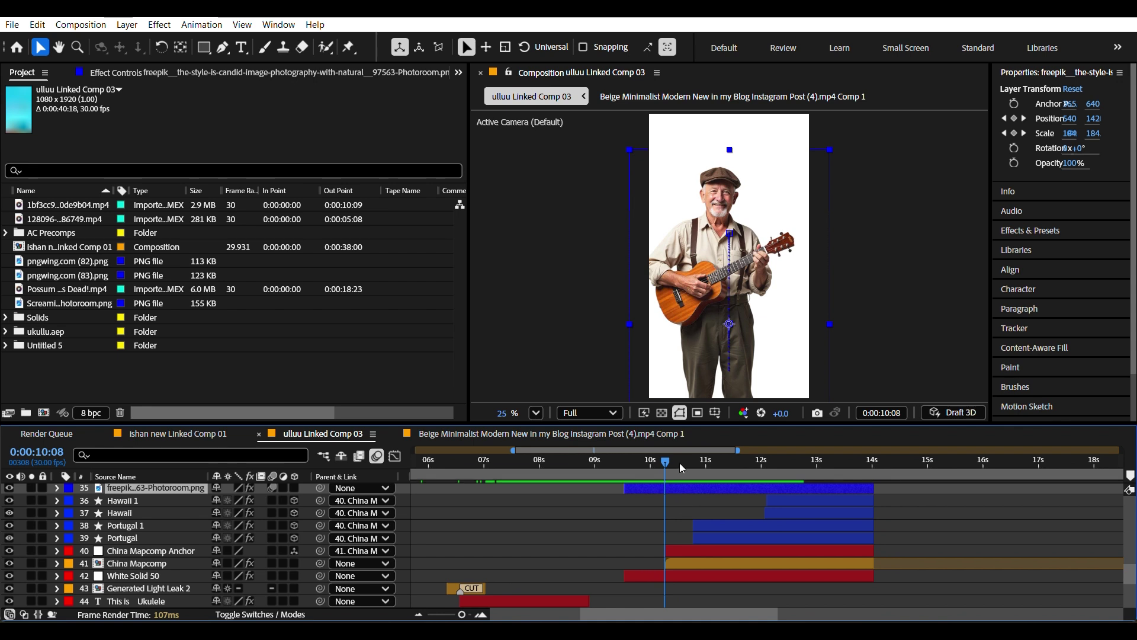
left_click_drag(667, 464, 688, 471)
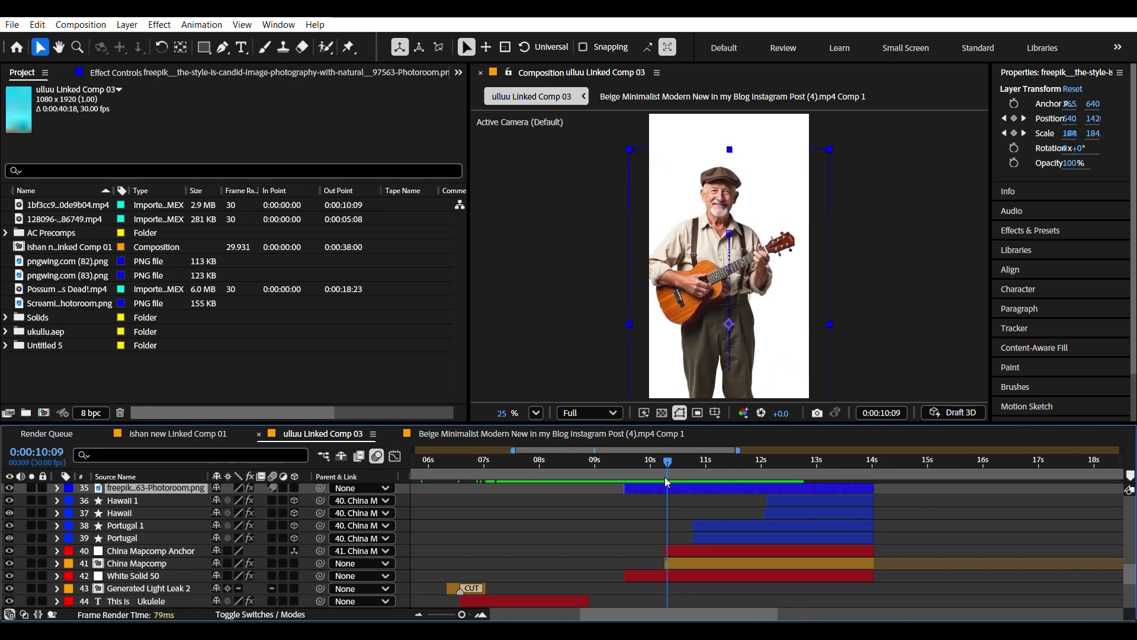
left_click_drag(665, 477, 681, 479)
scroll(701, 516, "up", 1)
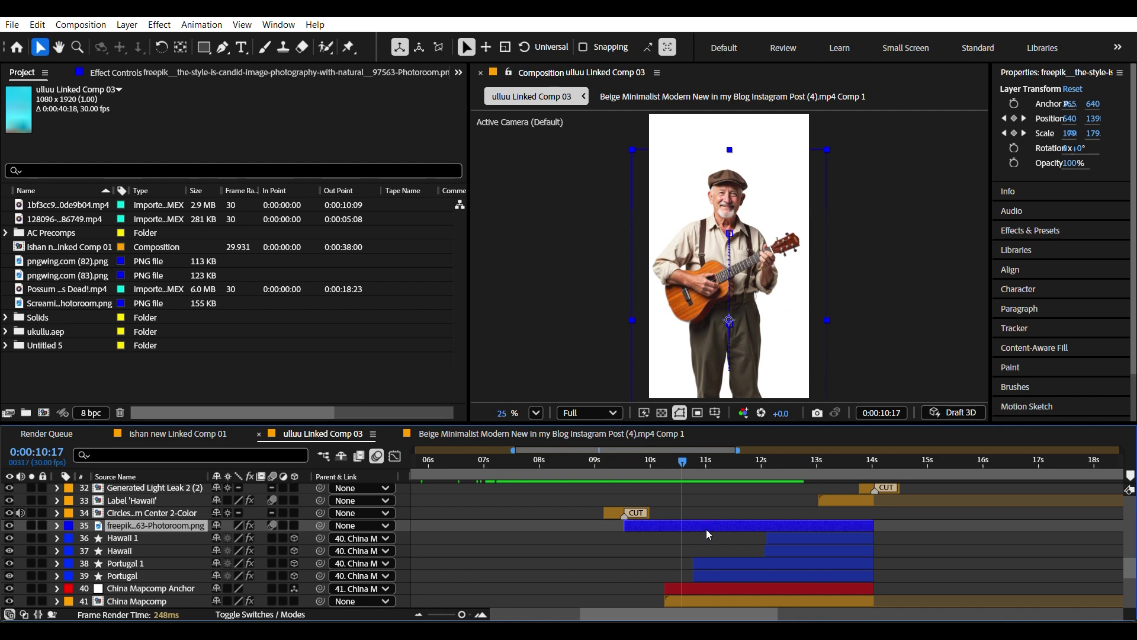
scroll(707, 531, "down", 1)
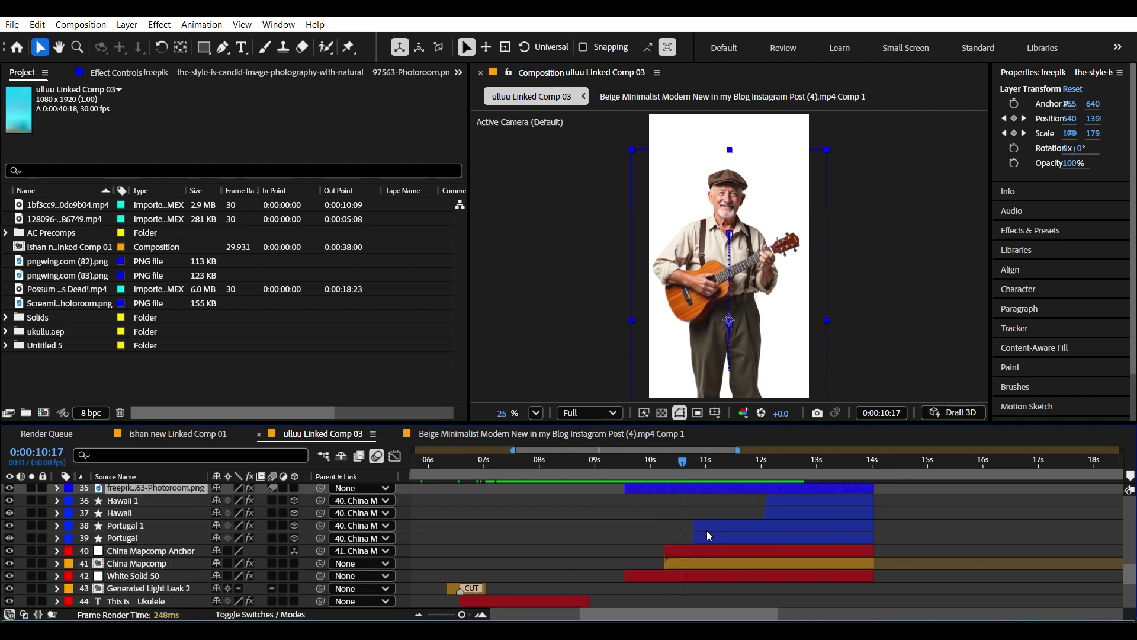
mouse_move(682, 466)
left_mouse_down()
mouse_move(673, 467)
mouse_move(717, 476)
mouse_move(690, 485)
left_mouse_up()
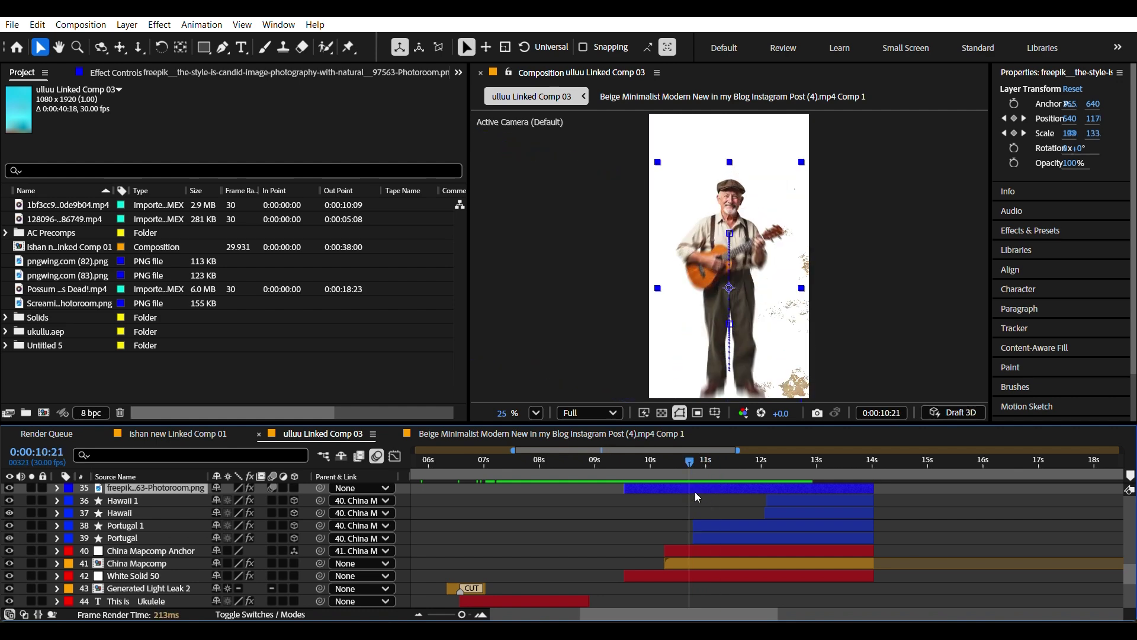
Reveal the ukulele player layer's keyframed properties and view the Portugal map scene at 0:00:11:02
key("u")
left_click(711, 535)
left_click_drag(692, 469, 709, 496)
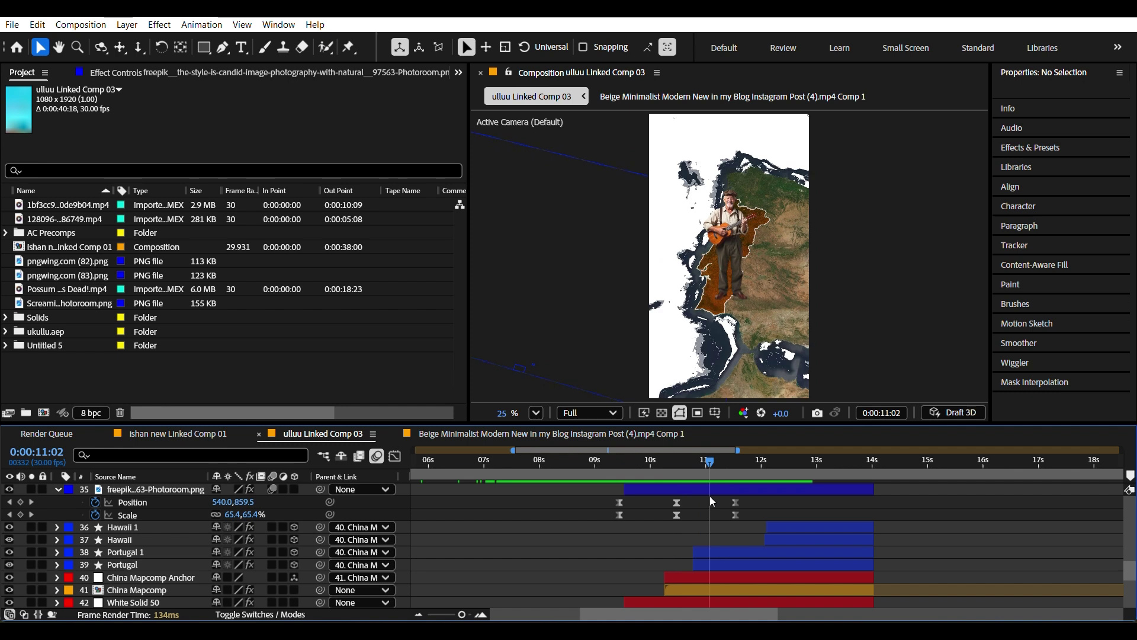
Inspect the China Mapcomp and China Mapcomp Anchor layers, and return to their start at 0:00:10:08
scroll(734, 544, "down", 1)
left_click(731, 555)
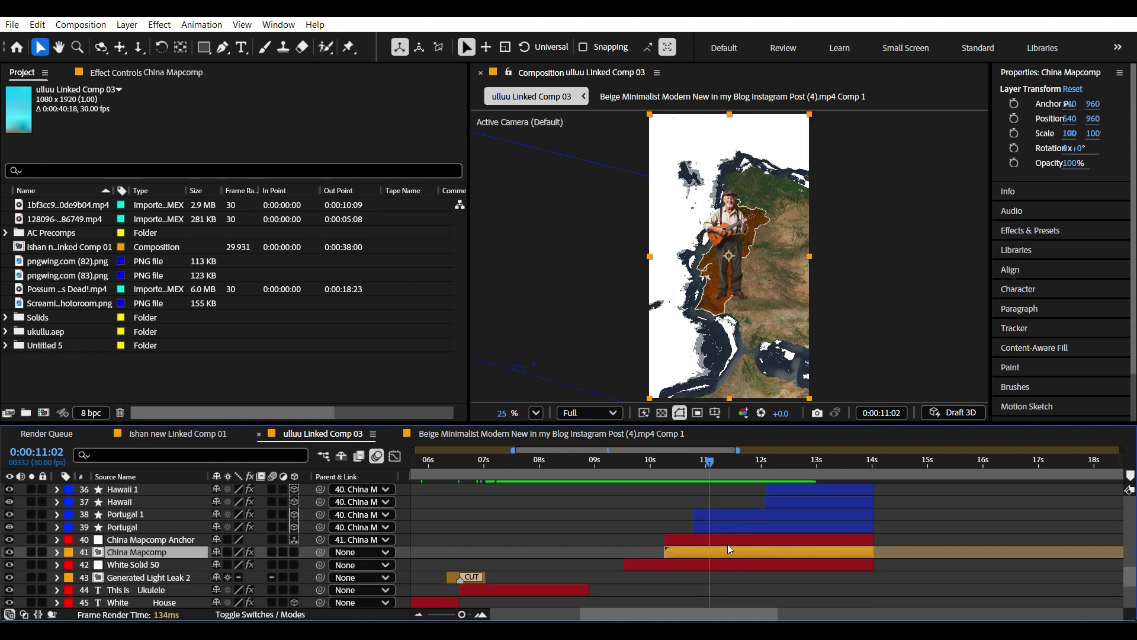
left_click(727, 543)
left_click(663, 479)
left_click(665, 483)
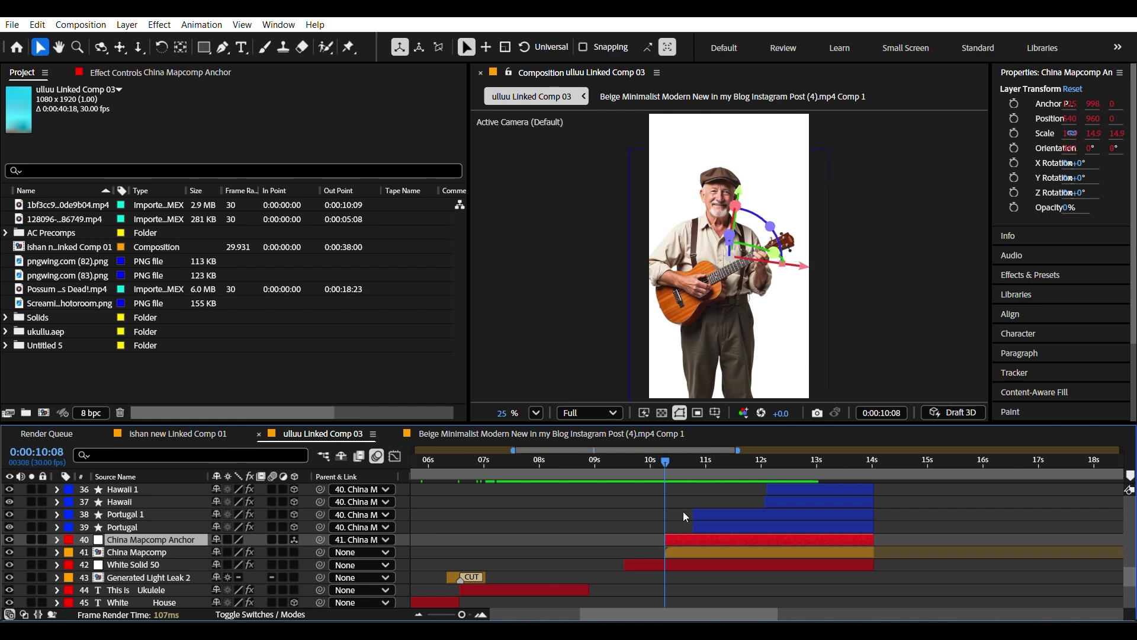
Launch the GEOlayers 3 extension with a retry of its authentication, and cancel the new-project request to keep animl.aep open
left_click(279, 24)
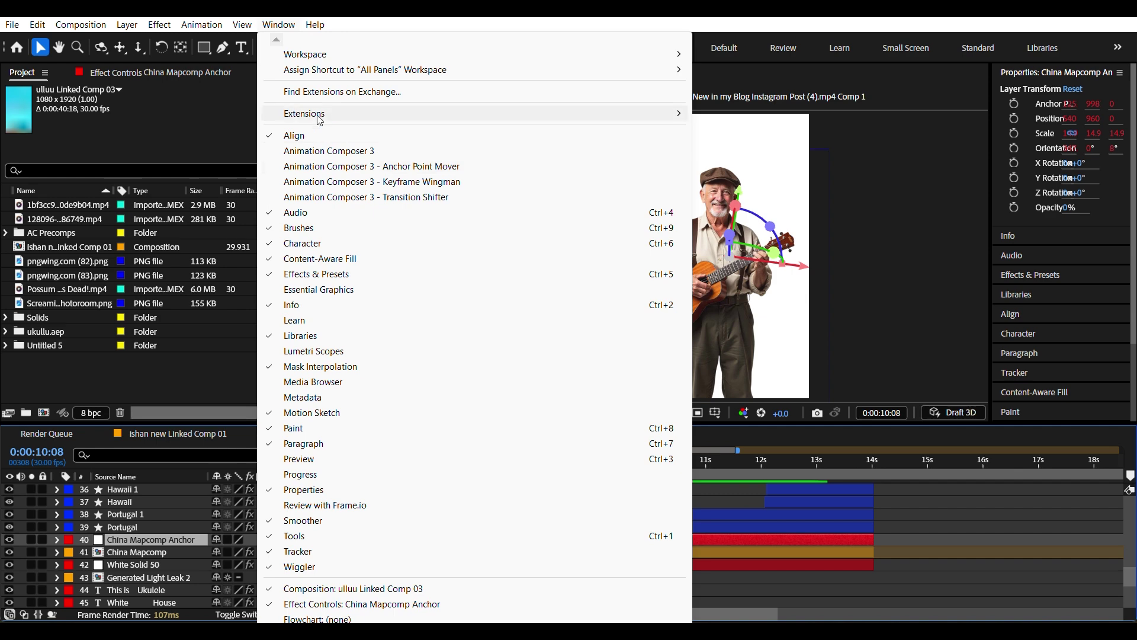
mouse_move(651, 113)
left_click(756, 132)
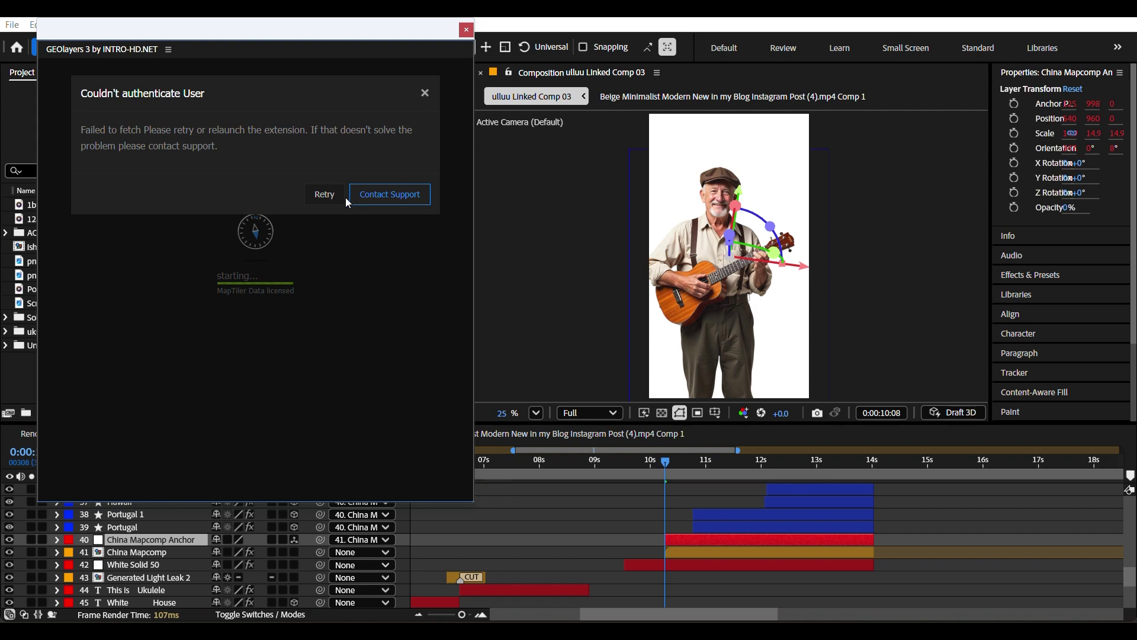
left_click(325, 195)
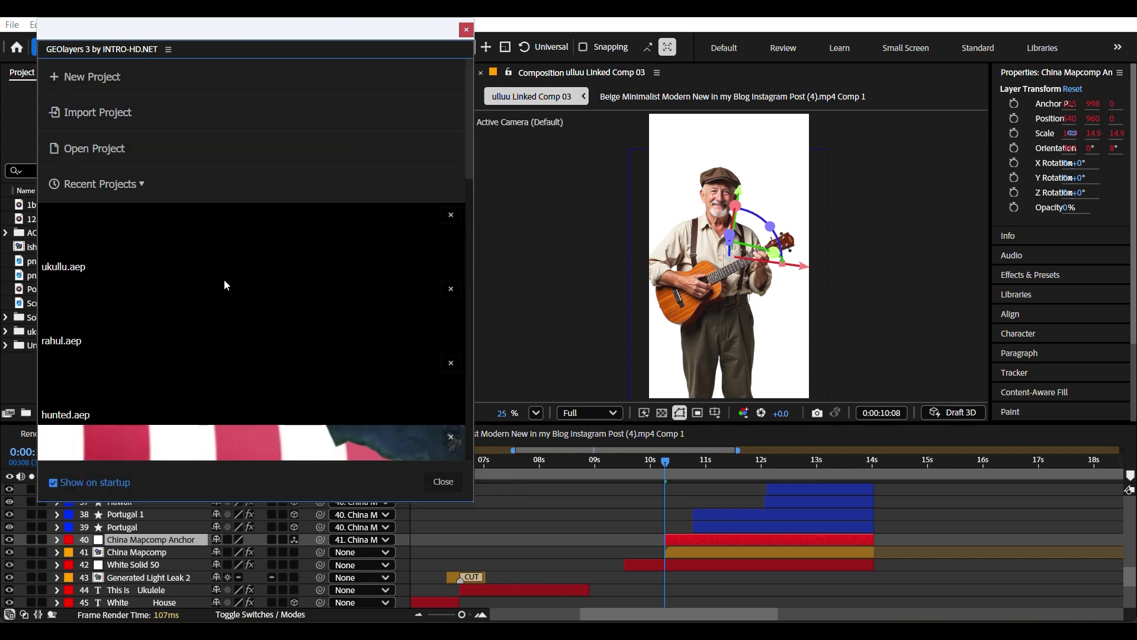
left_click(69, 91)
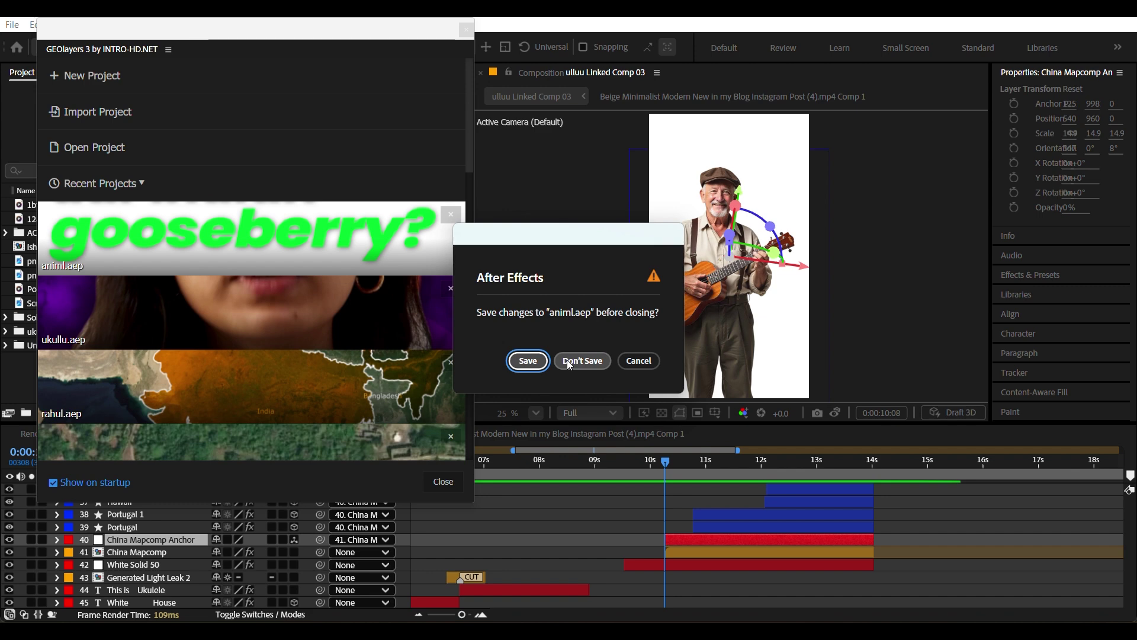
left_click(638, 361)
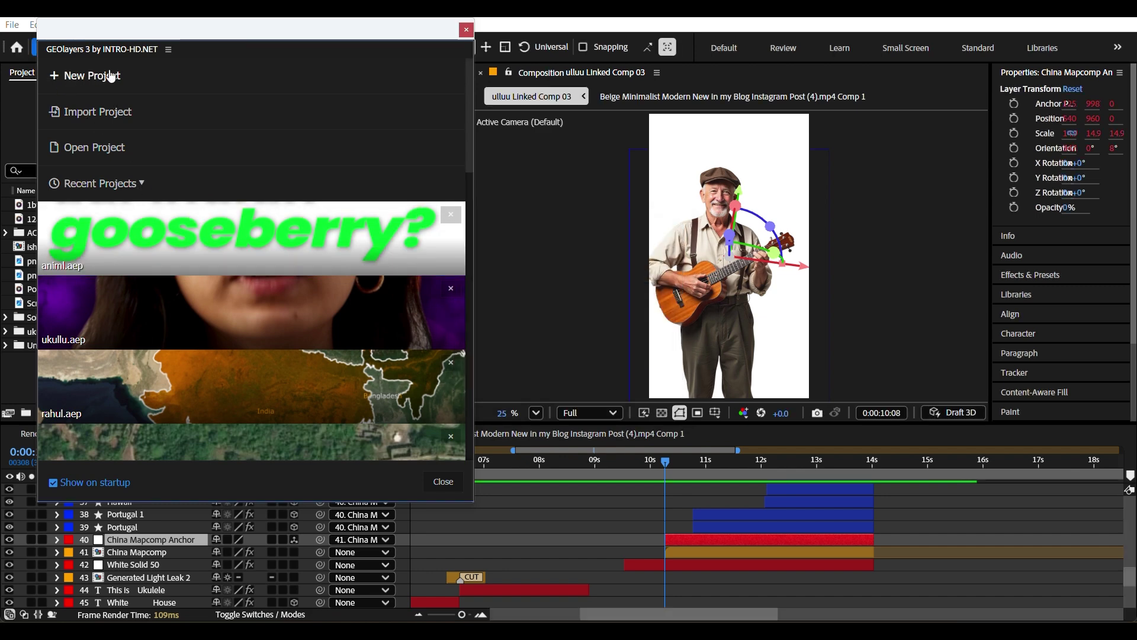
Examine the layers from the ukulele player down to China Mapcomp, and clear the layer selection
scroll(612, 542, "up", 3)
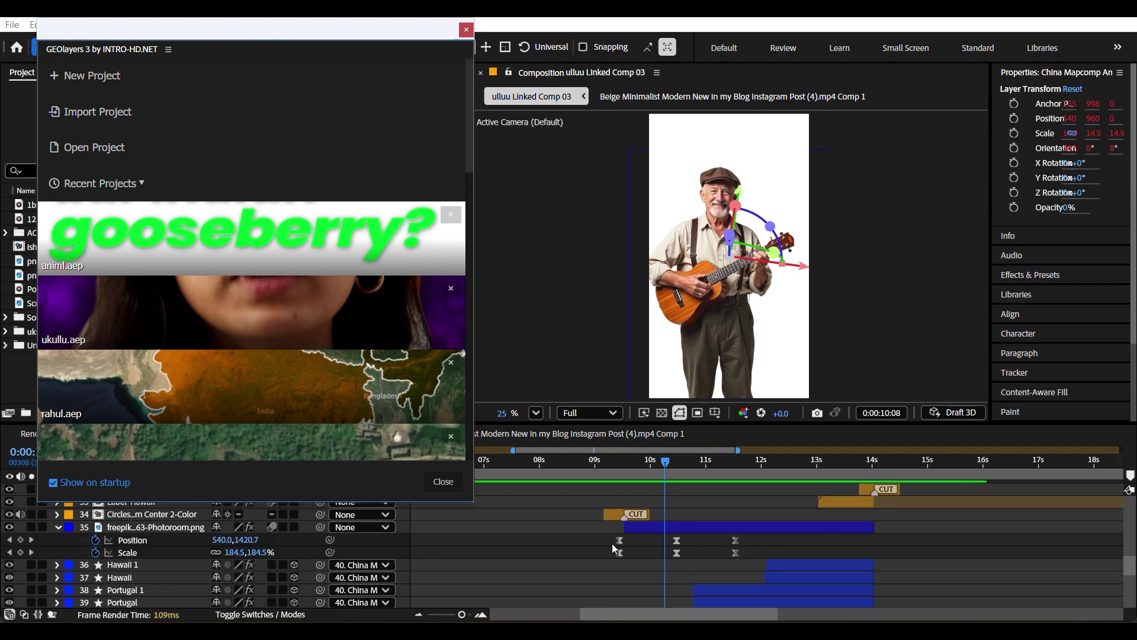
scroll(612, 543, "down", 5)
left_click(719, 567)
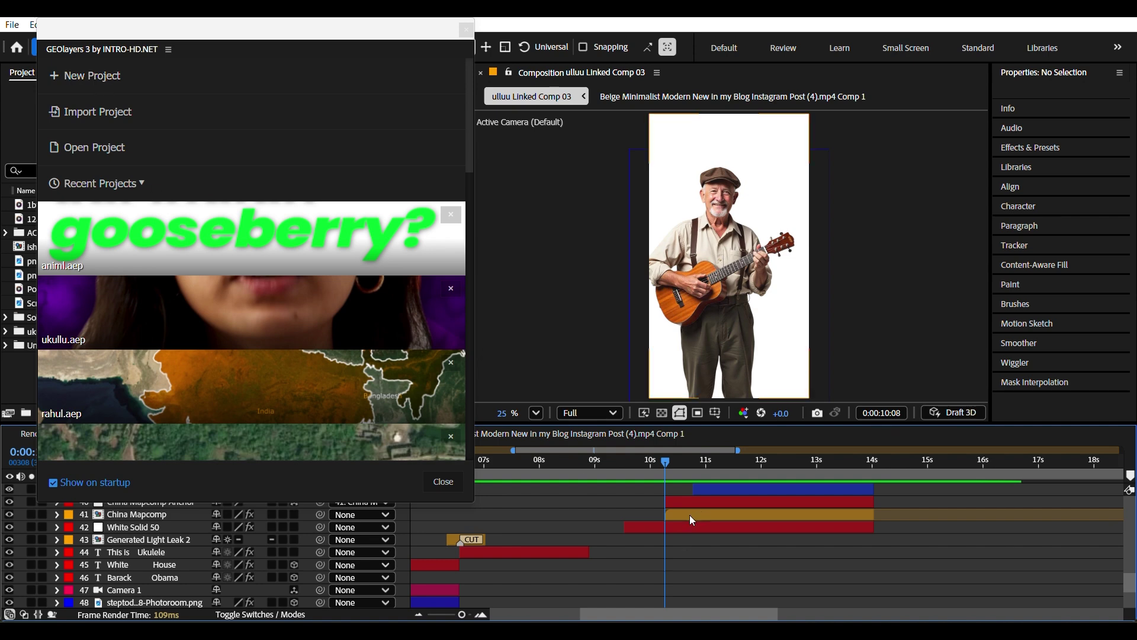
scroll(718, 563, "up", 2)
scroll(716, 556, "down", 2)
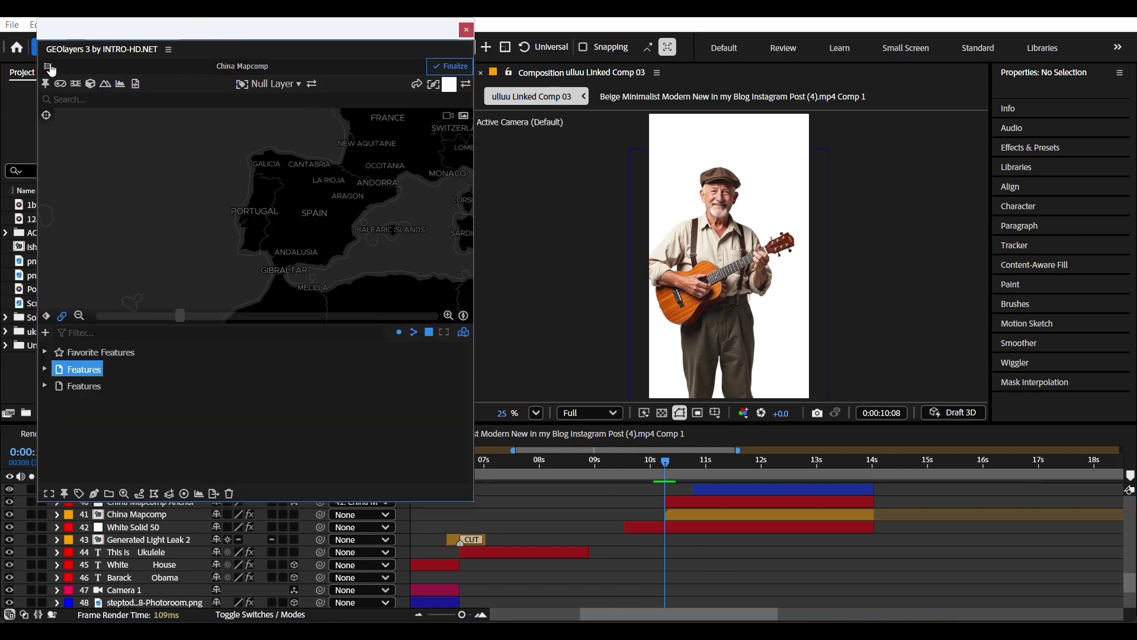
Review the project's mapcomp list in GEOlayers, and return to the China Mapcomp map view with no layer selected
left_click(49, 68)
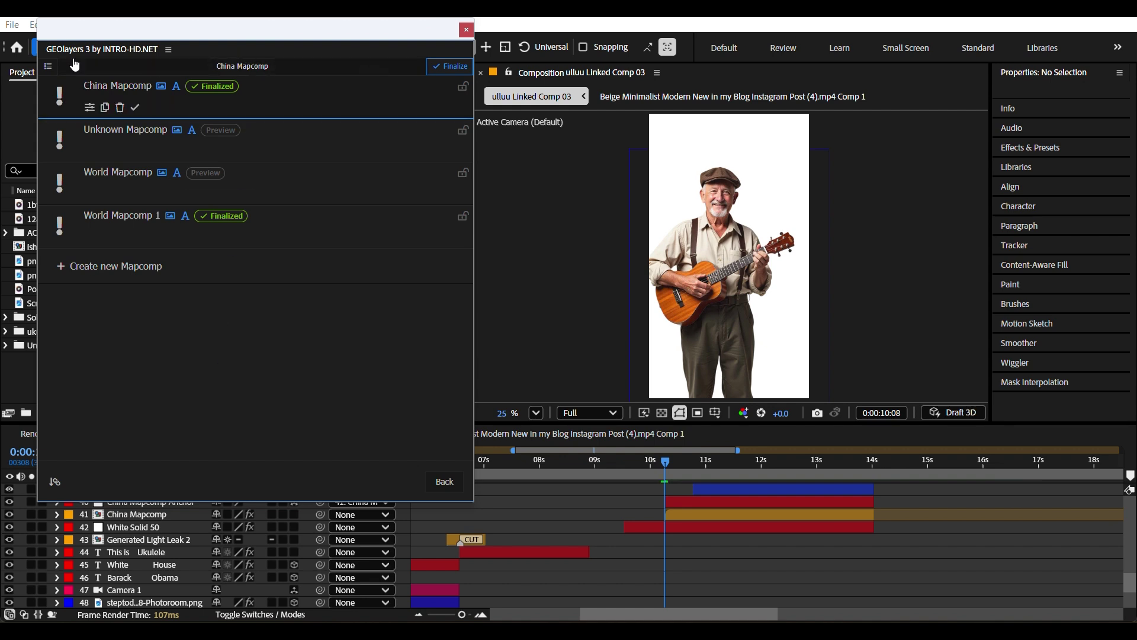
left_click(169, 49)
left_click(444, 481)
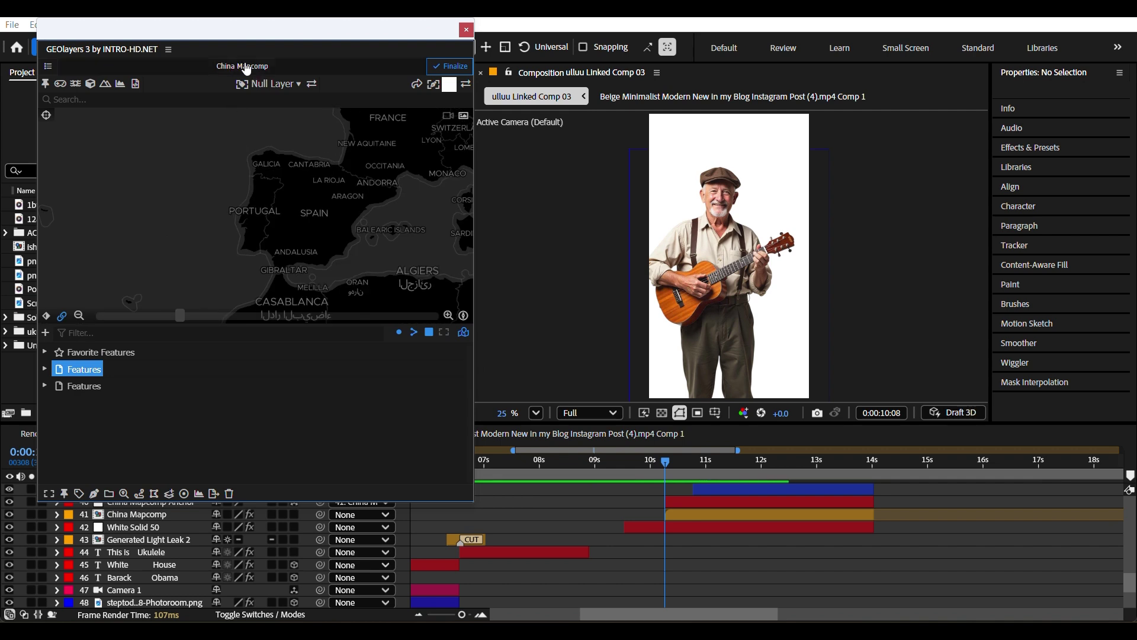
left_click(247, 69)
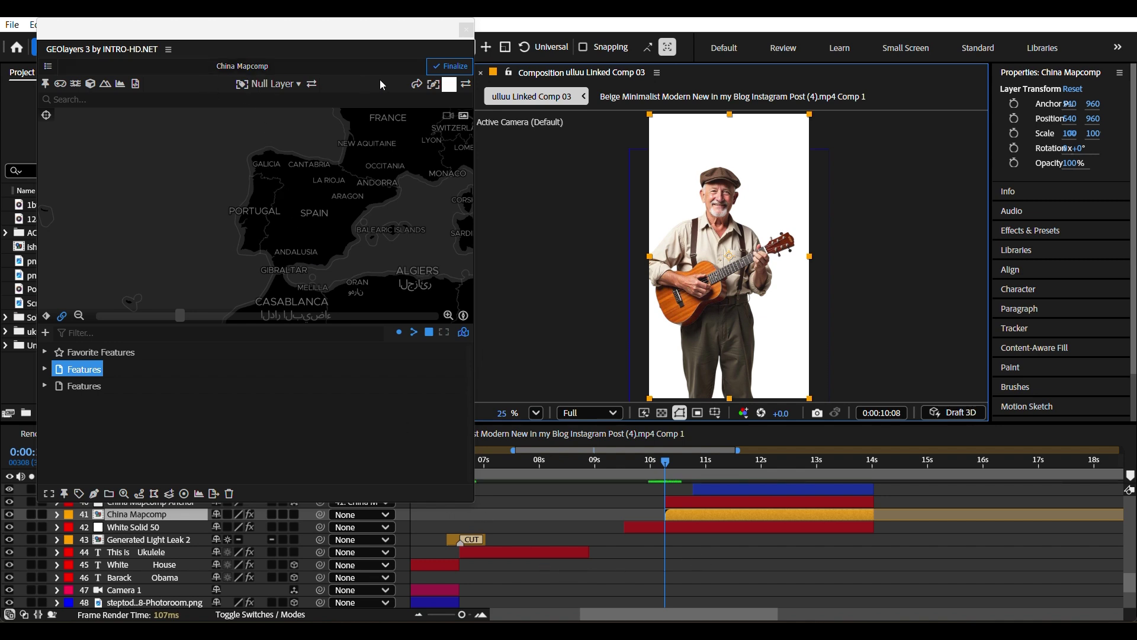
left_click(48, 67)
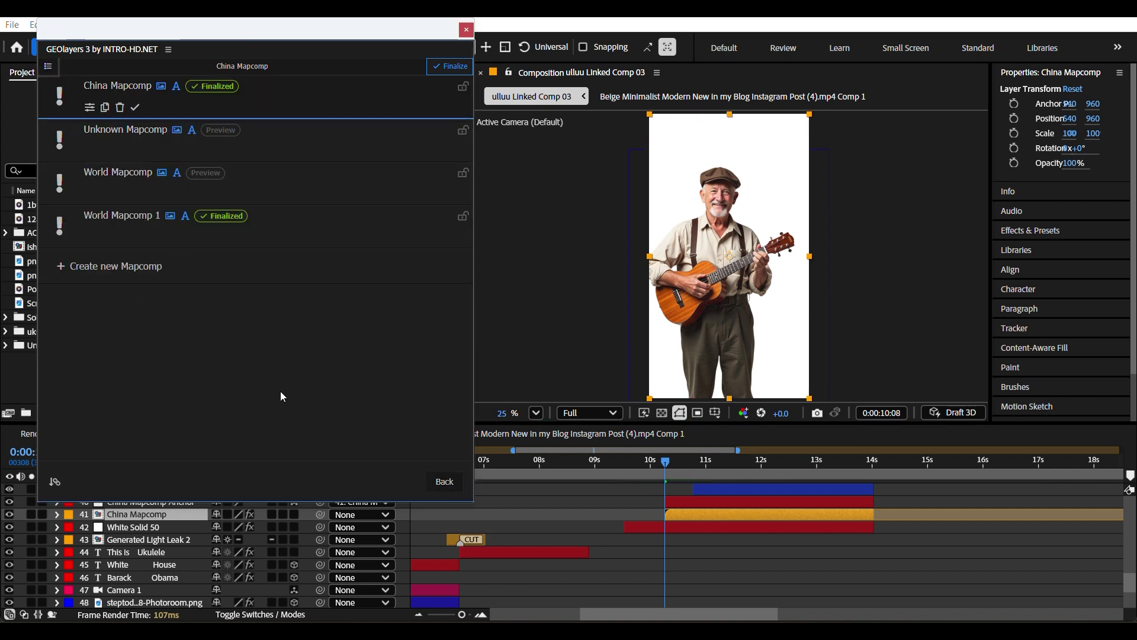
left_click(445, 481)
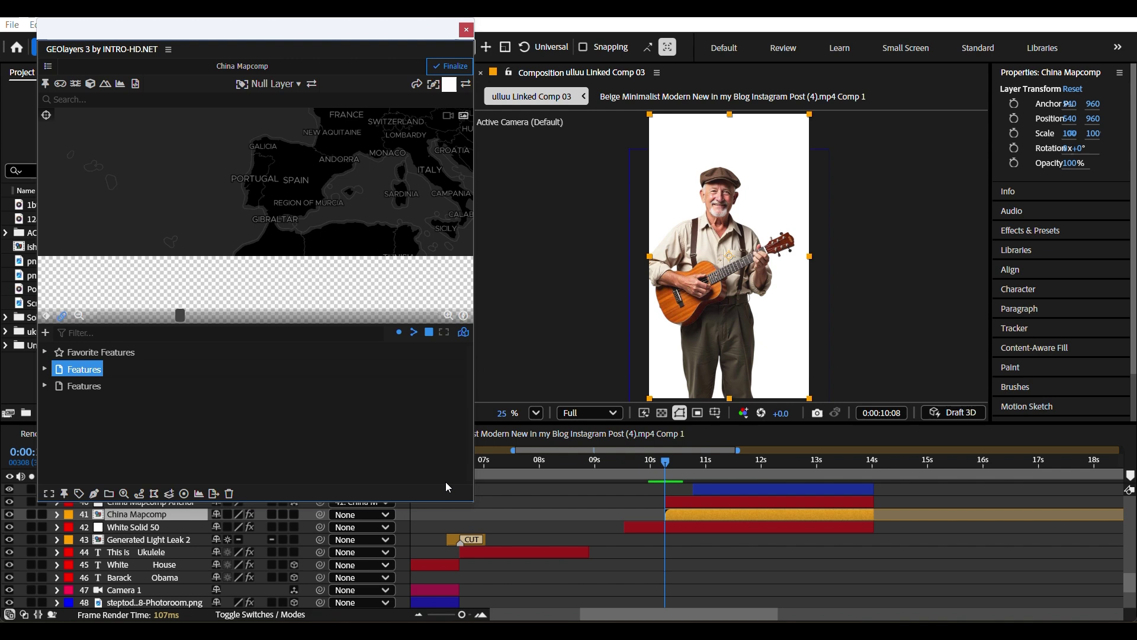
left_click(724, 570)
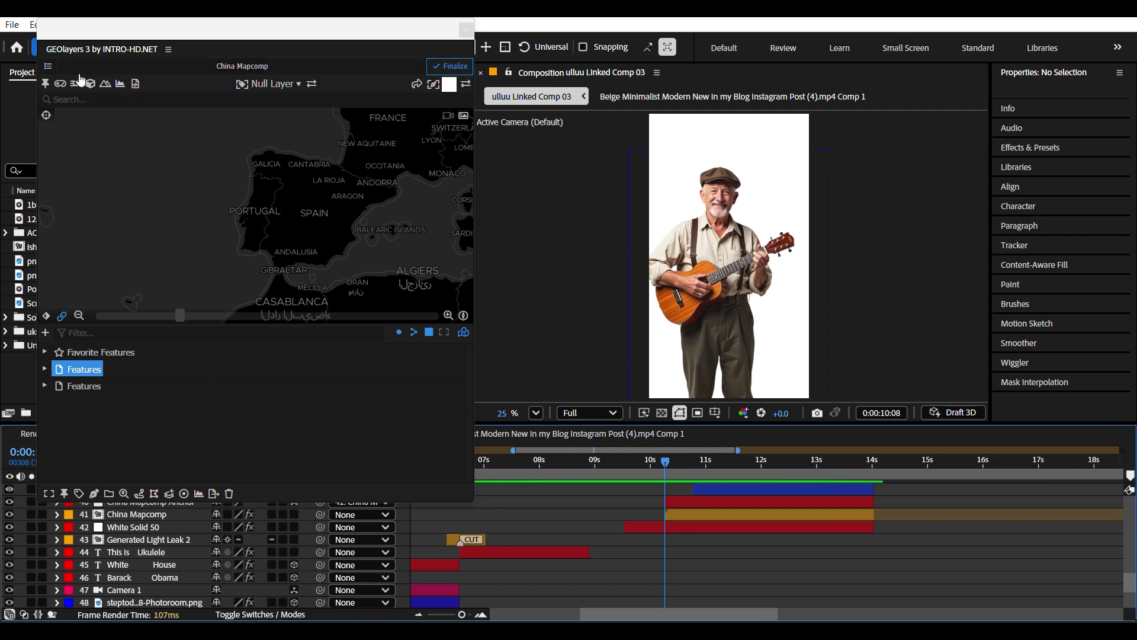
Start a new GEOlayers mapcomp centred on Portugal with the suggested settings
left_click(50, 67)
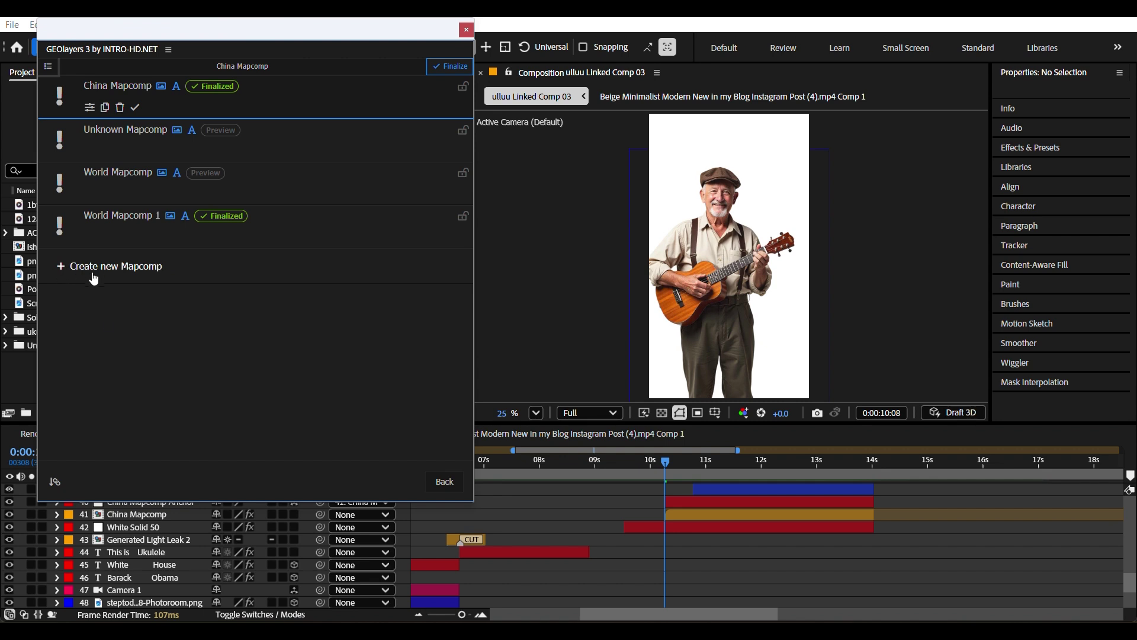
left_click(113, 276)
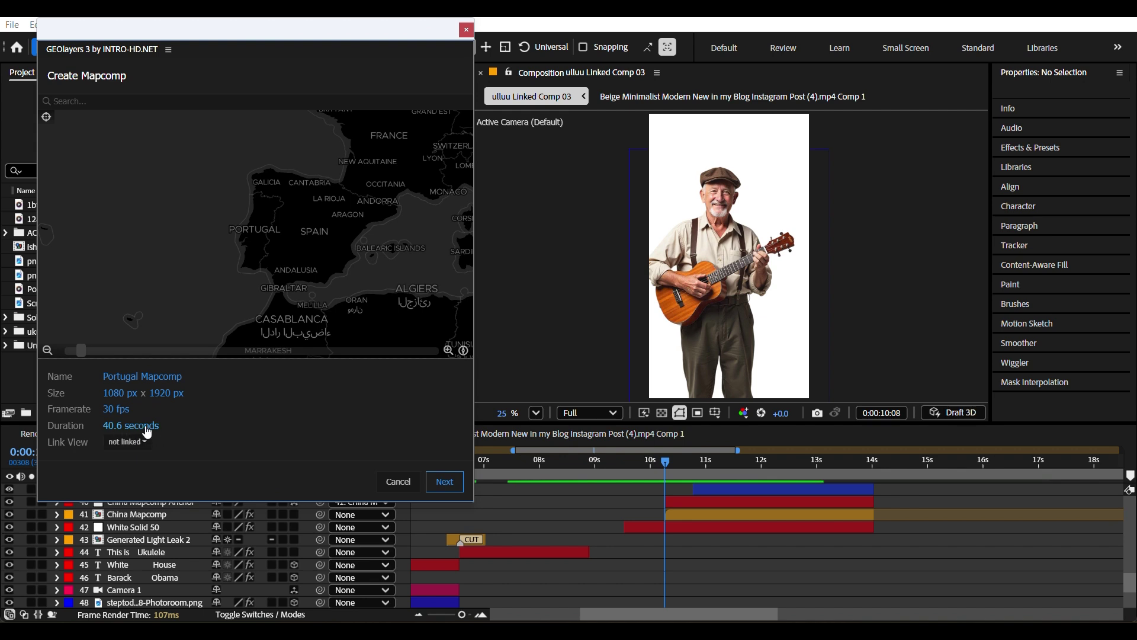
Narrow the timeline span around the 10-second mark and check the China Mapcomp and China Mapcomp Anchor layers
scroll(741, 460, "down", 5)
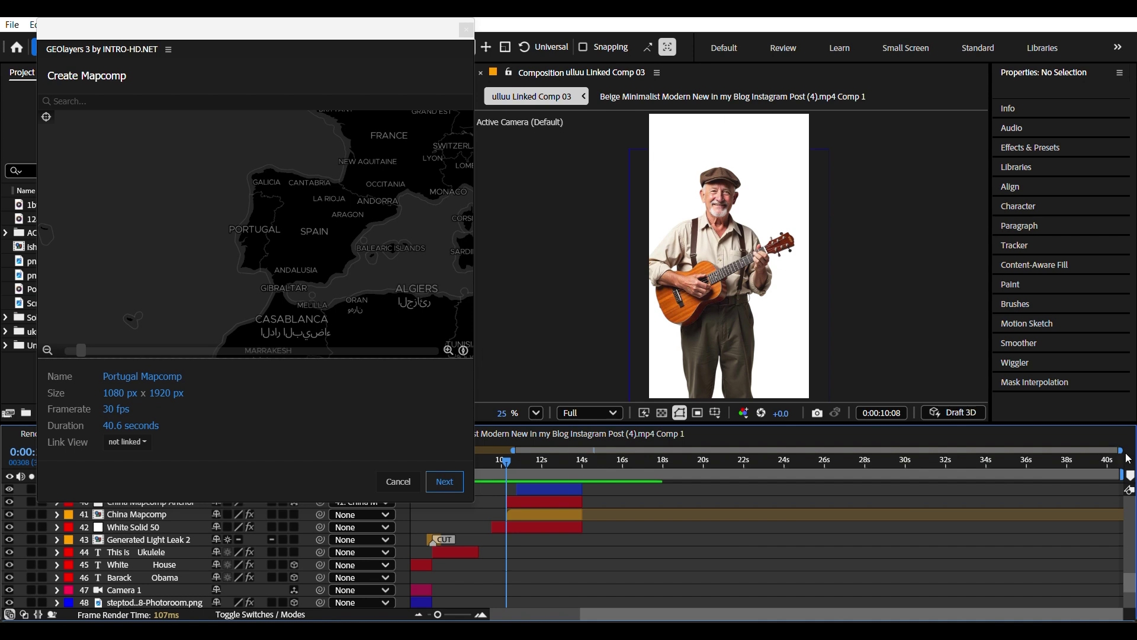
left_click_drag(1122, 450, 721, 450)
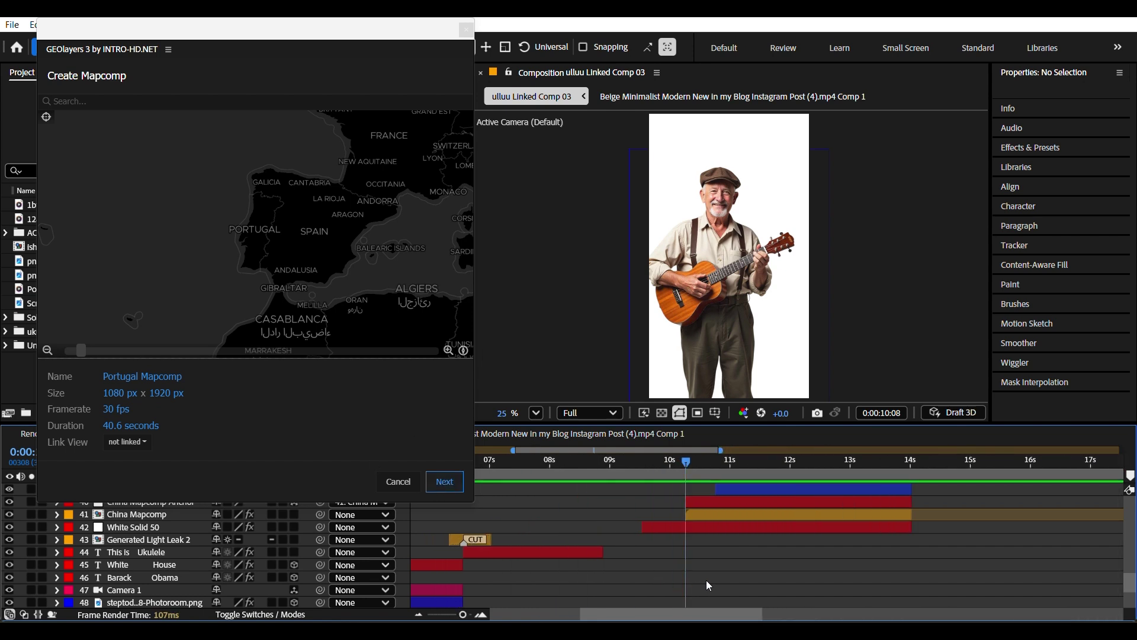
left_click(715, 514)
left_click(710, 503)
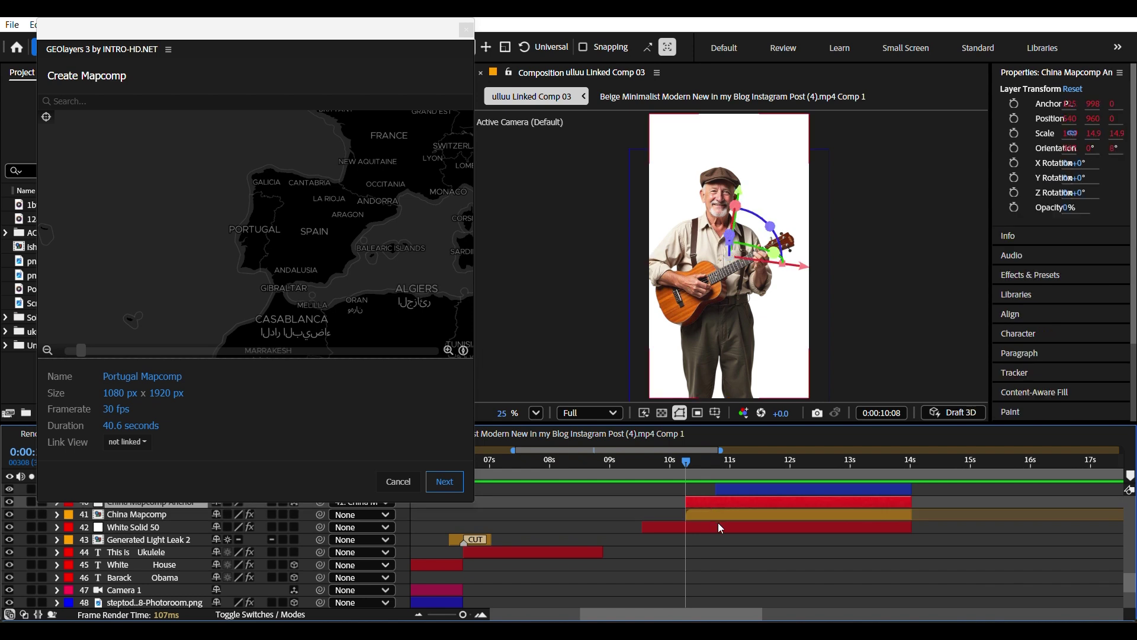
left_click(713, 514)
left_click(710, 503)
left_click(722, 535)
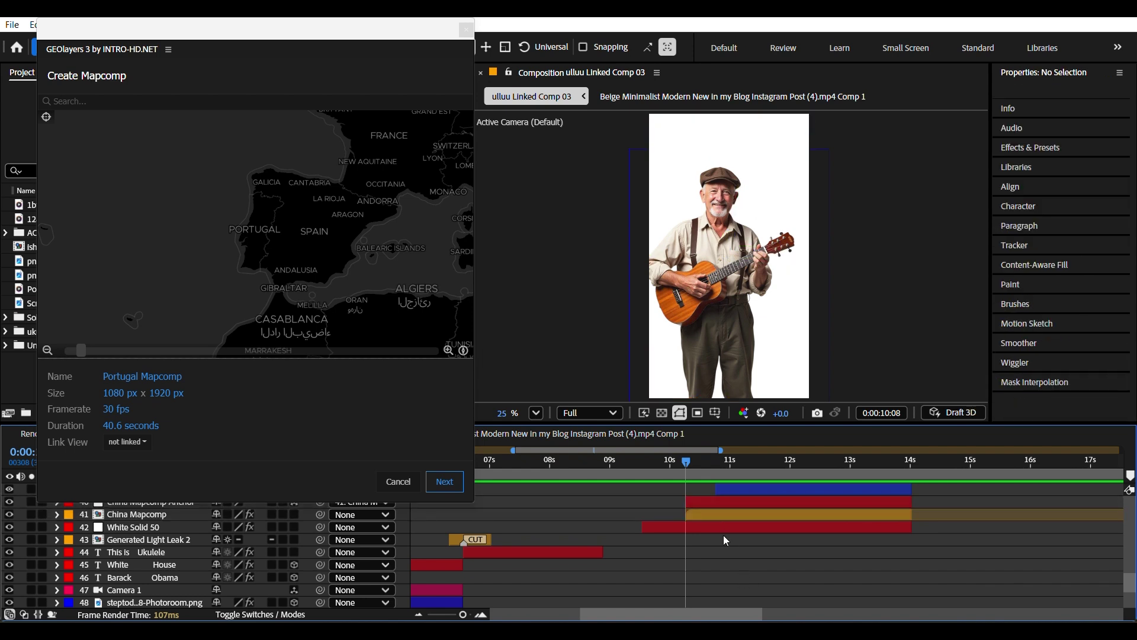
Choose the satellite map style for the Portugal Mapcomp and create it
key("Return")
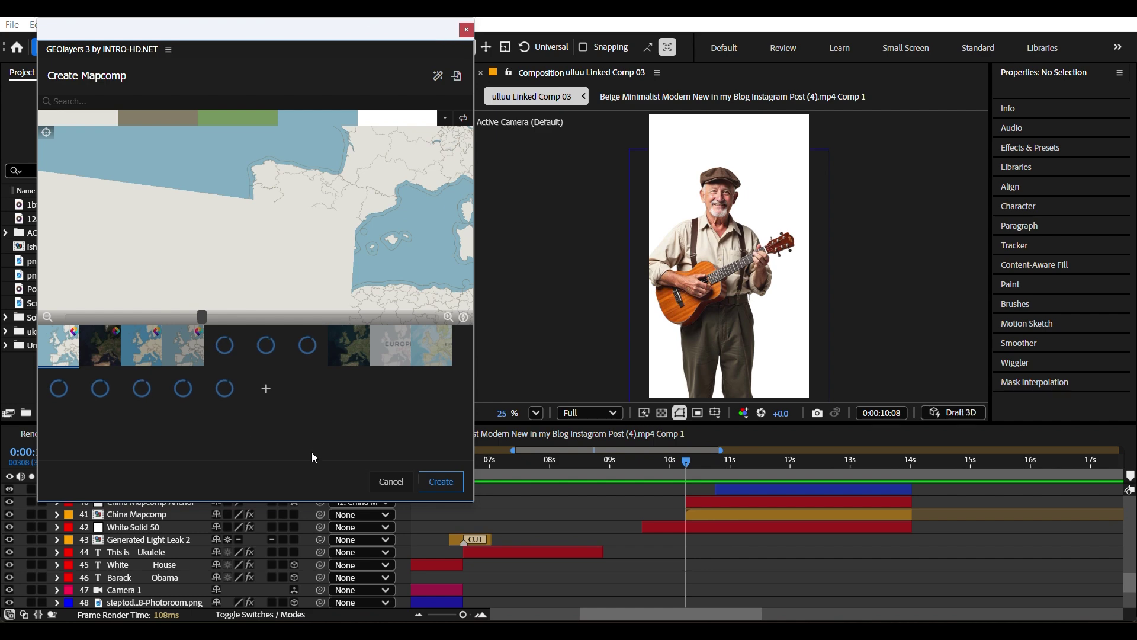
left_click(101, 351)
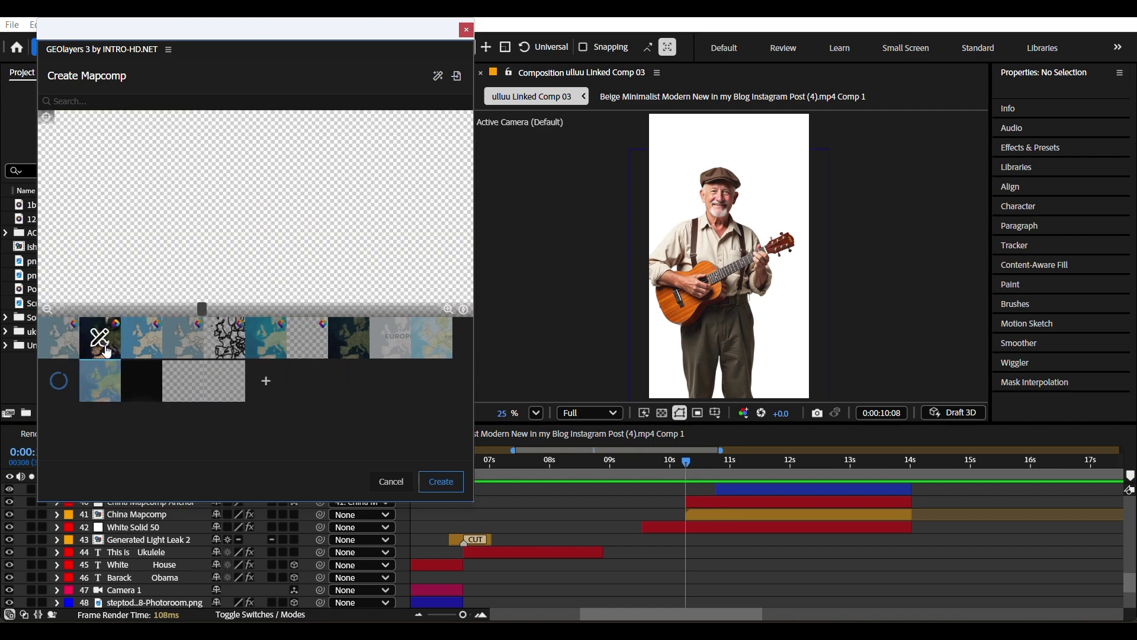
left_click(451, 489)
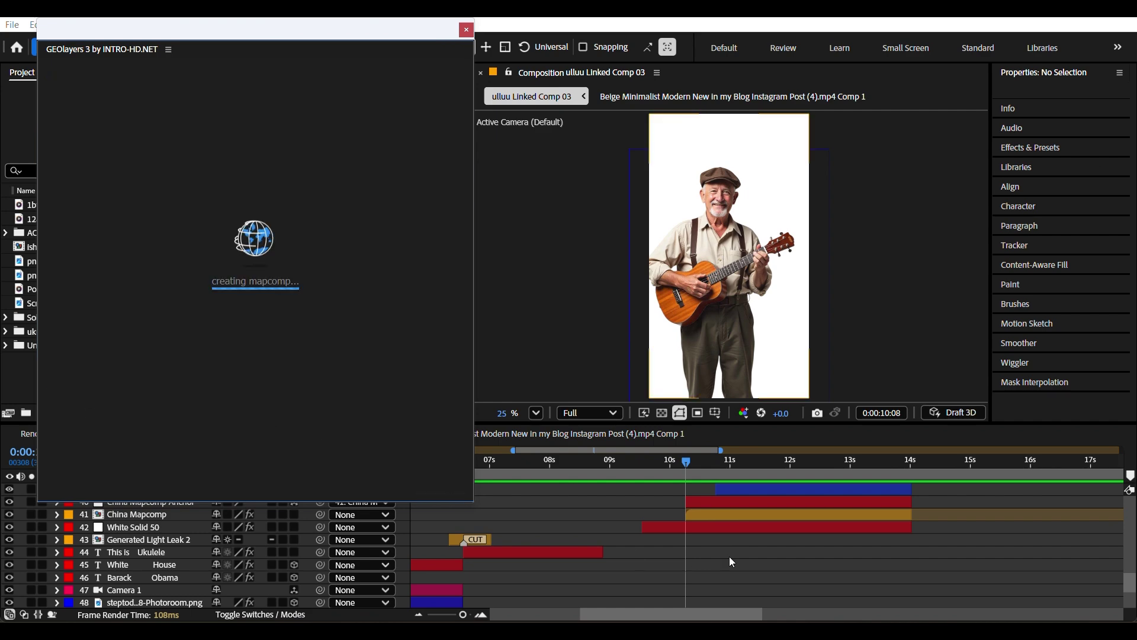
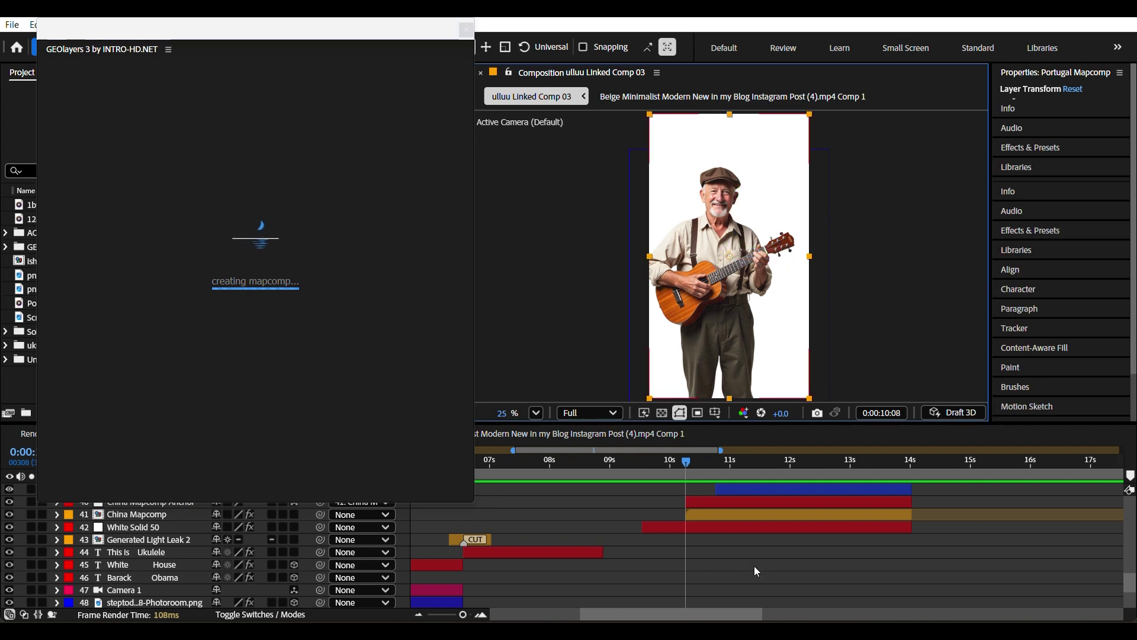
left_click(409, 226)
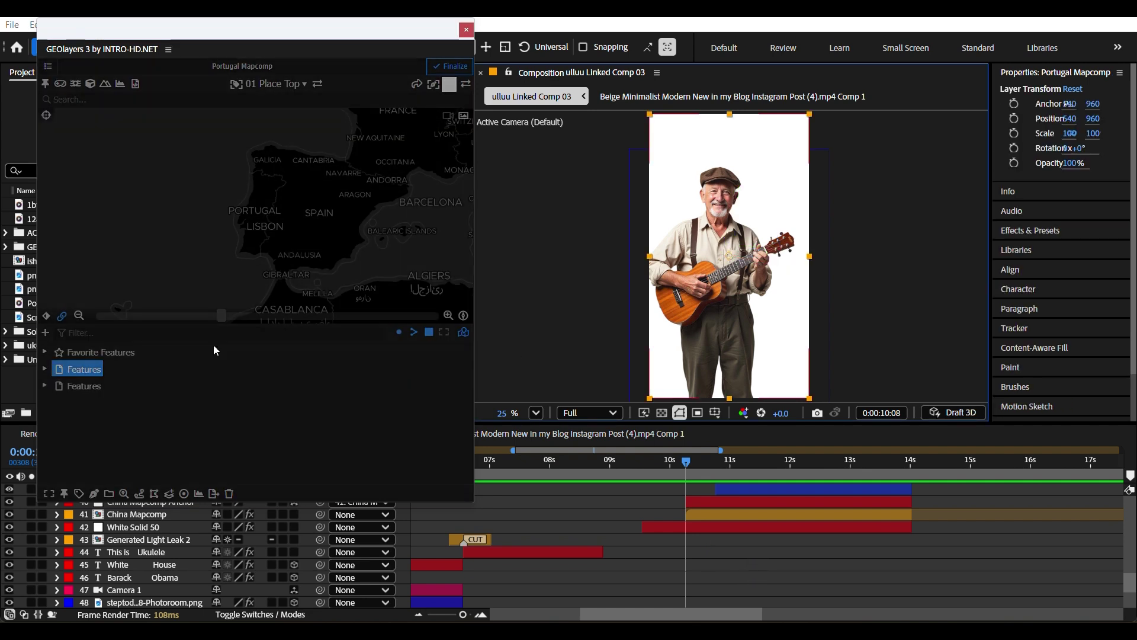
Move the Portugal Mapcomp's anchor layer to start with the map layer at 0:00:10:08
scroll(732, 544, "up", 5)
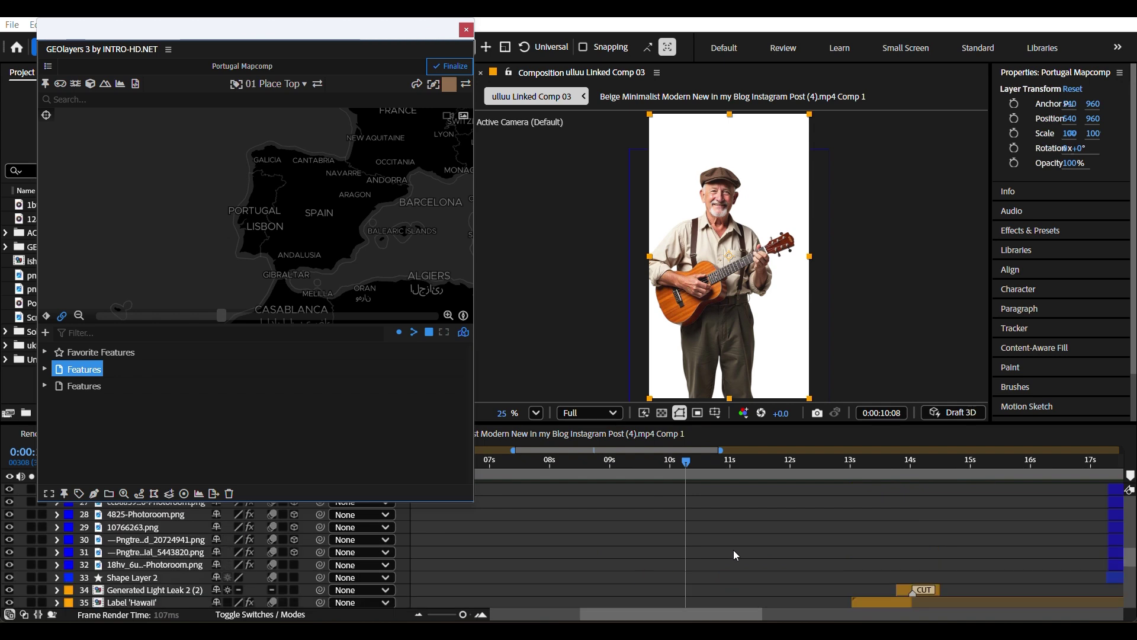
scroll(734, 550, "up", 10)
left_click(734, 541)
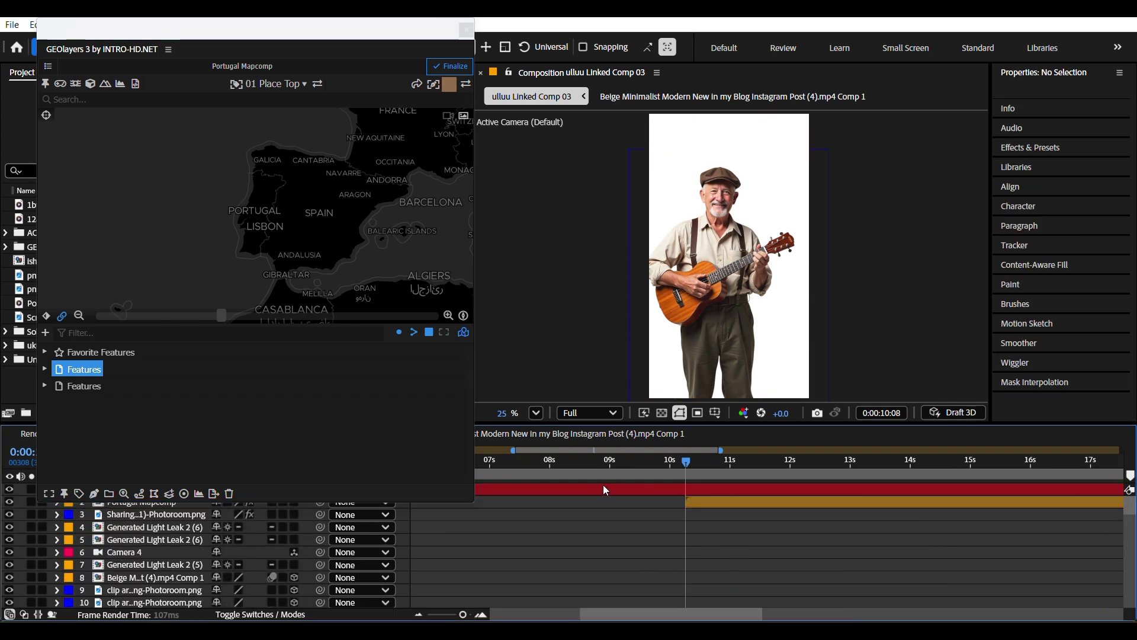
left_click(568, 494)
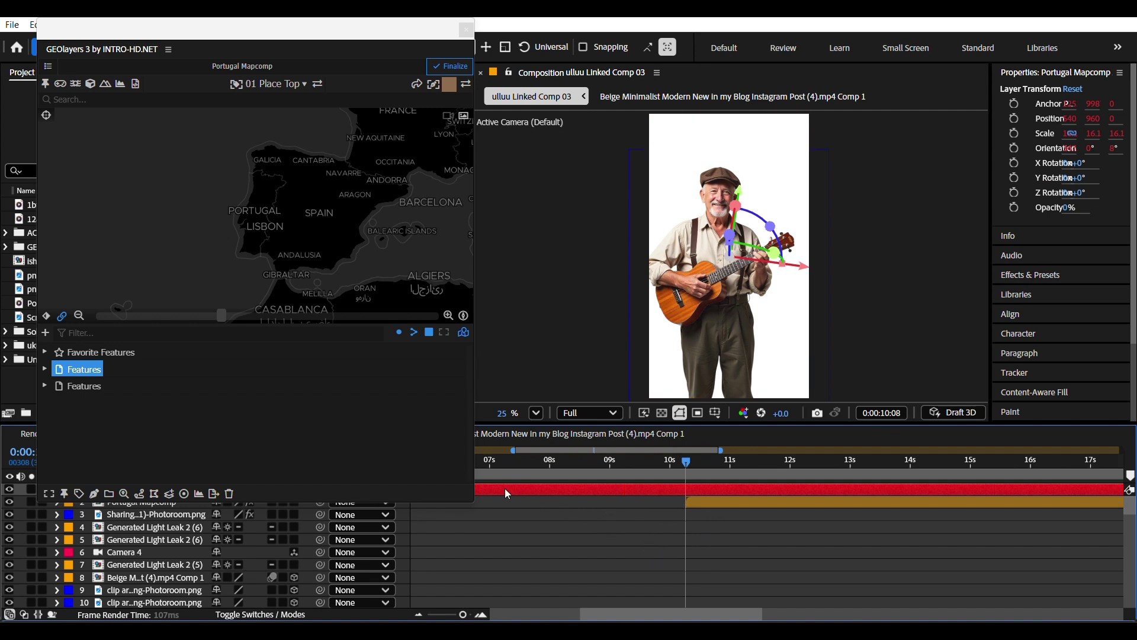
left_click_drag(505, 488, 711, 497)
left_click(689, 369)
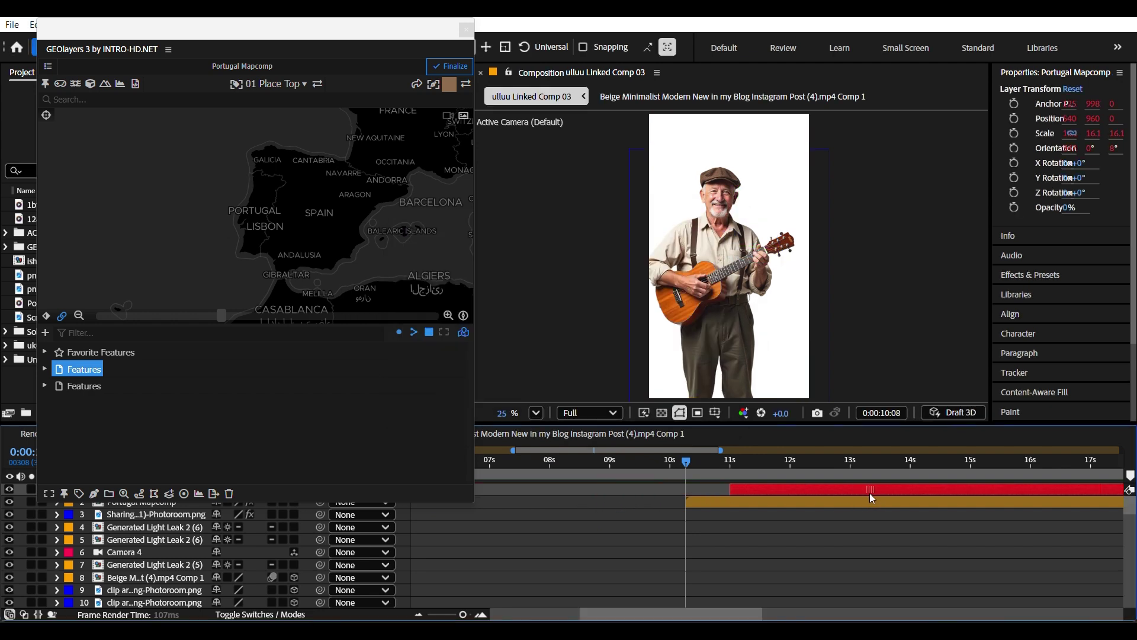
left_click(795, 560)
left_click(721, 500)
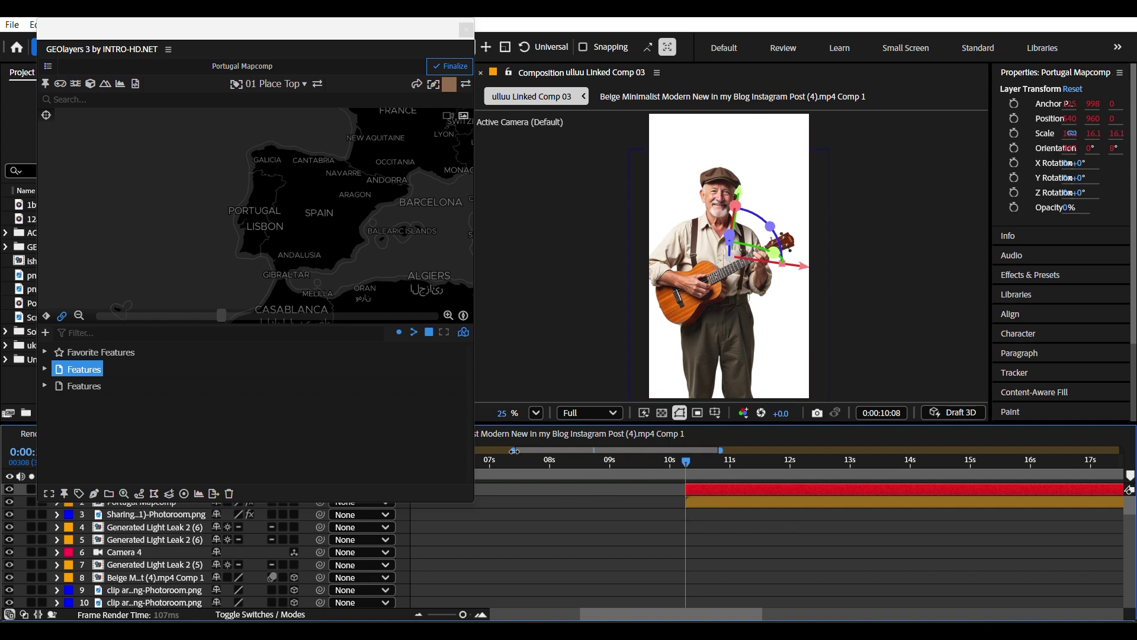
Preview the Portugal map at 0:00:12:01 with the preview resolution set to Quarter
left_click_drag(514, 451, 552, 451)
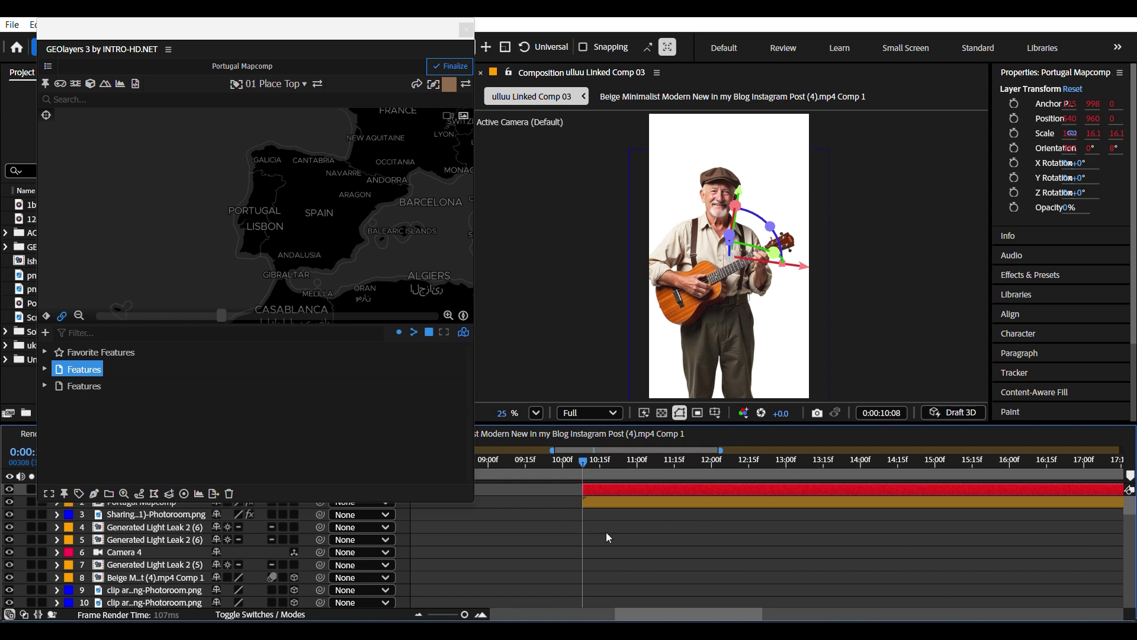
left_click(663, 560)
left_click_drag(630, 465, 715, 463)
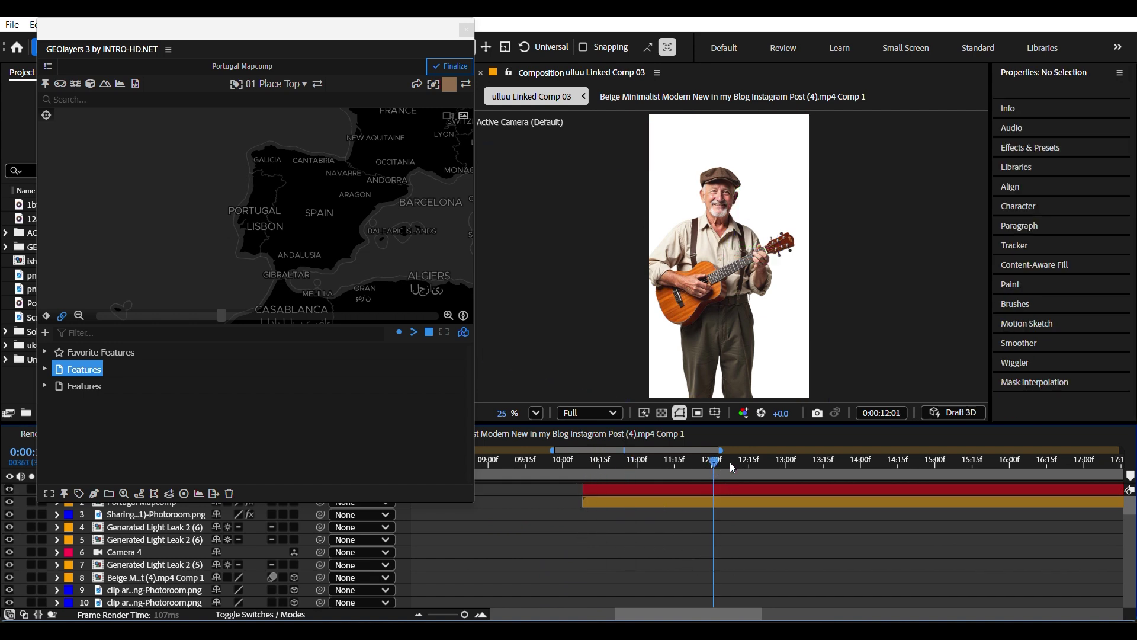
left_click(576, 414)
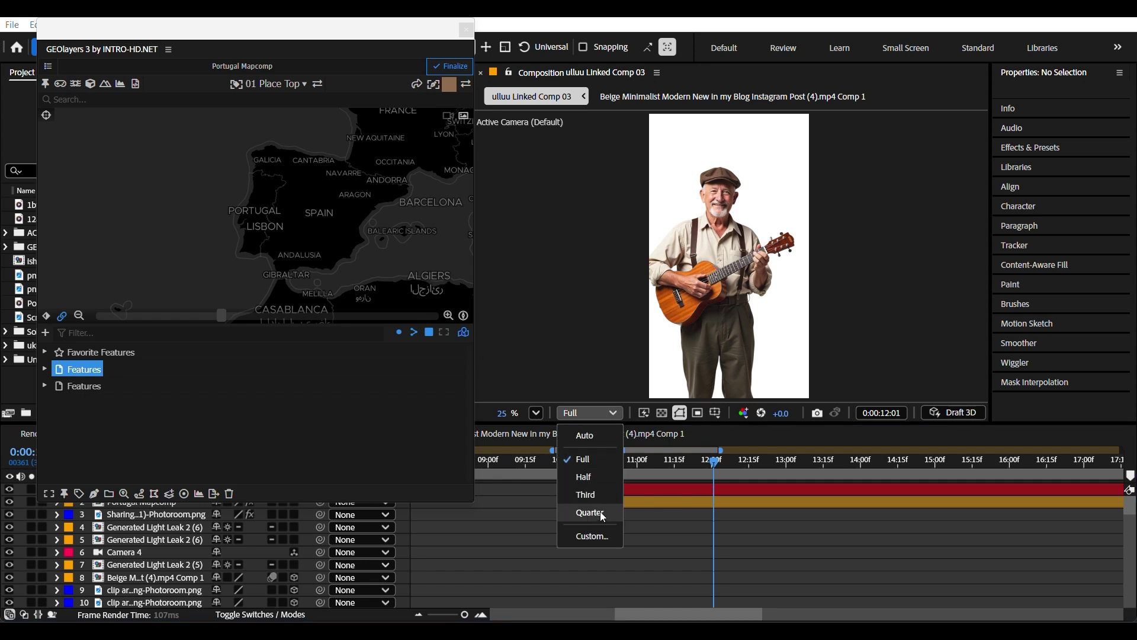
left_click(591, 509)
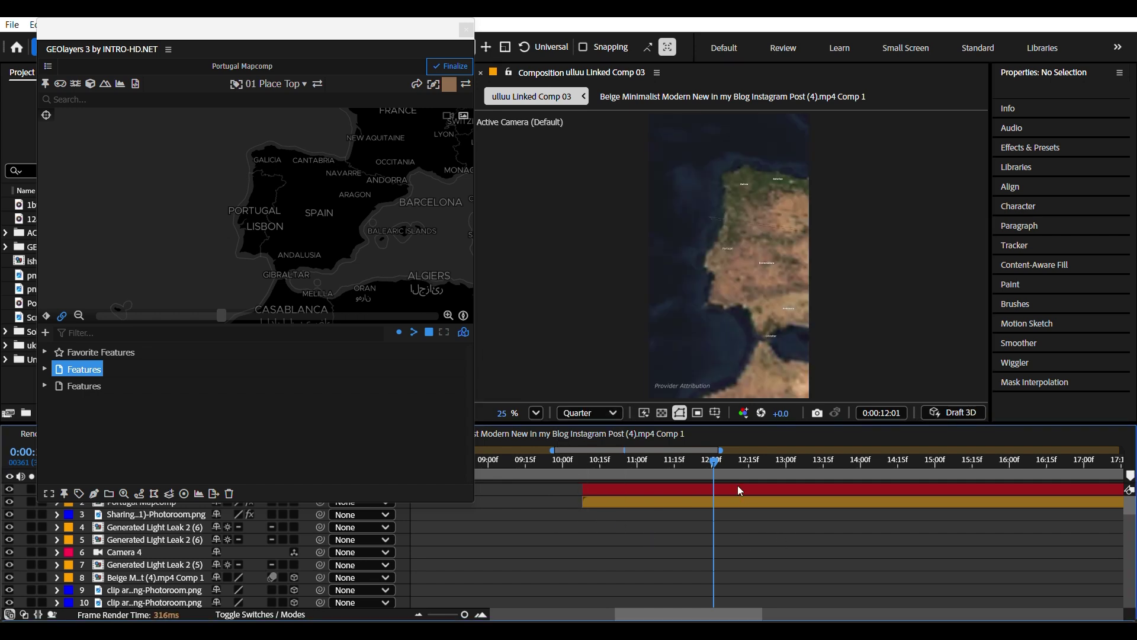
Return the playhead to 0:00:10:04 and delete the Portugal Mapcomp layer and its anchor layer
left_click_drag(714, 462, 572, 465)
left_click(619, 506)
key("Delete")
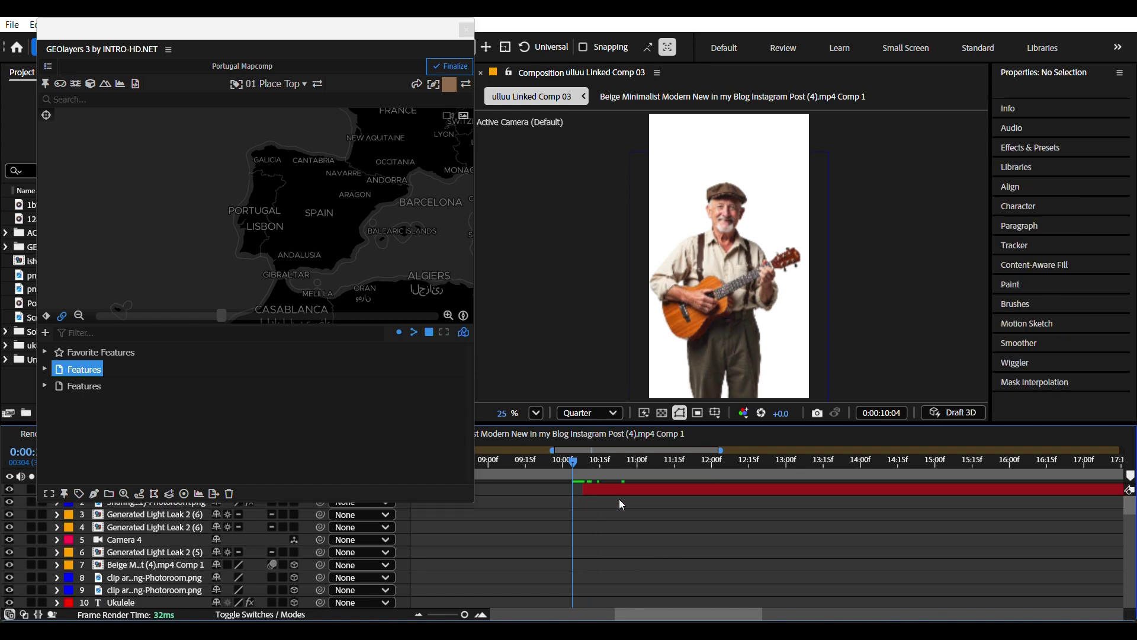
left_click(617, 494)
key("Delete")
Preview the China Mapcomp animation up to 0:00:11:06, and put the GEOlayers window out of the way
scroll(613, 510, "down", 10)
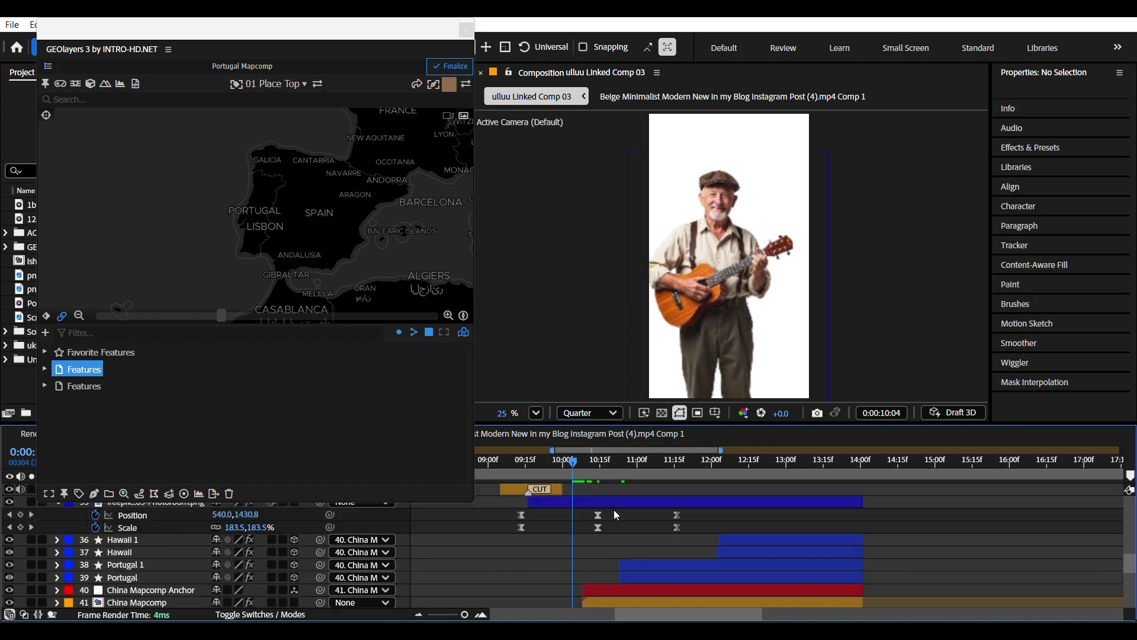
left_click(612, 553)
left_click(613, 564)
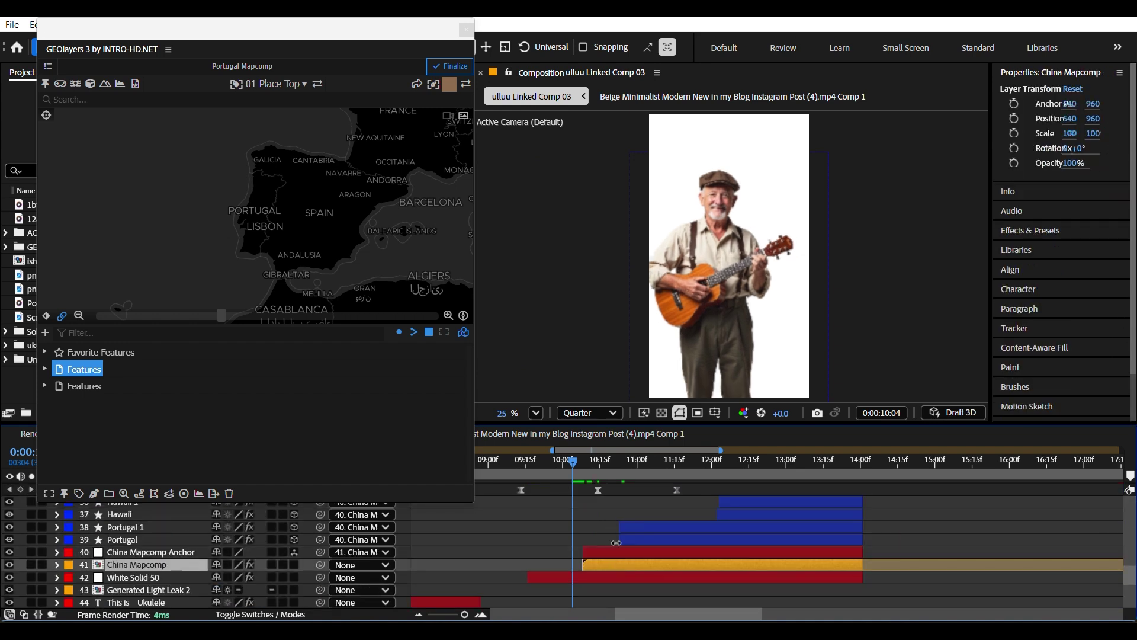
scroll(613, 536, "down", 1)
left_click_drag(578, 467, 656, 489)
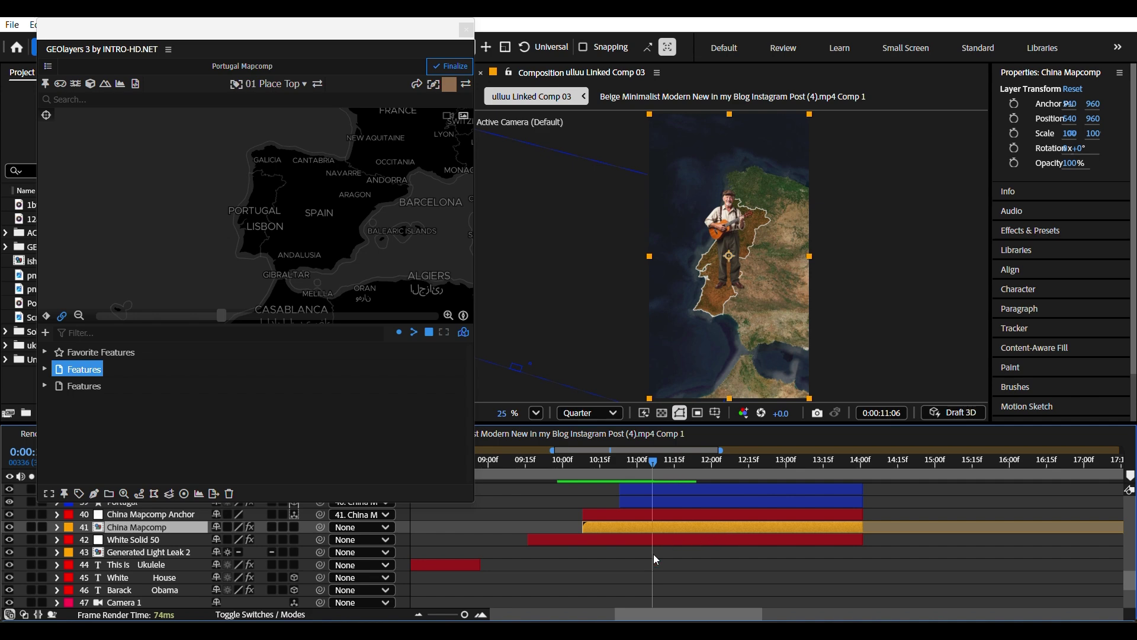
left_click(650, 598)
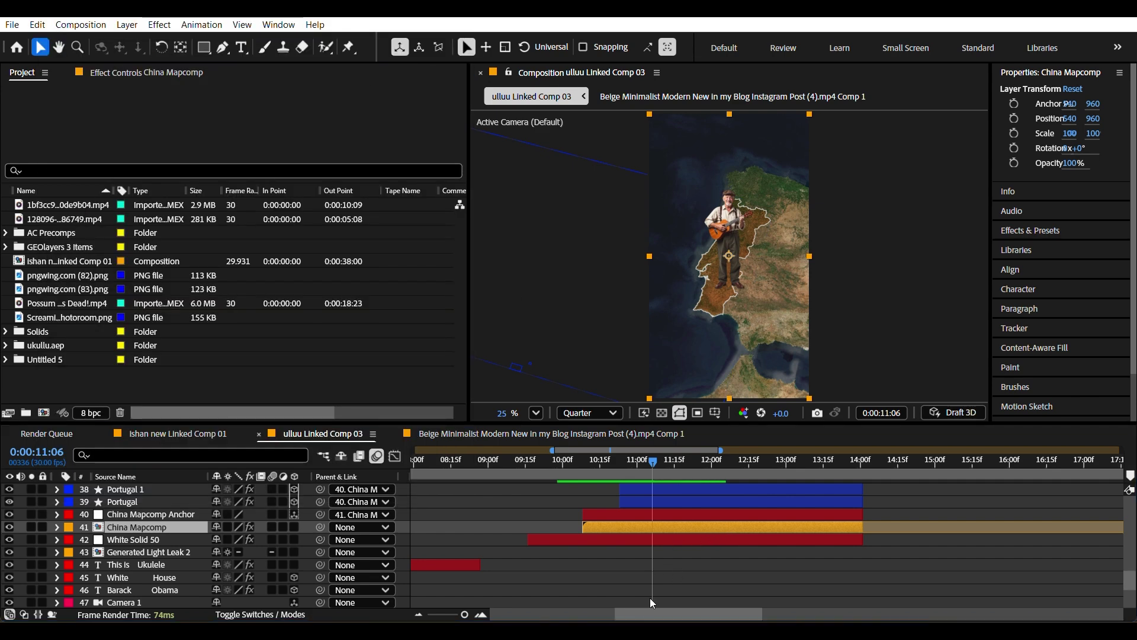
Examine the White Solid 50 transition into the map at 0:00:10:24, and clear the layer selection
left_click(656, 540)
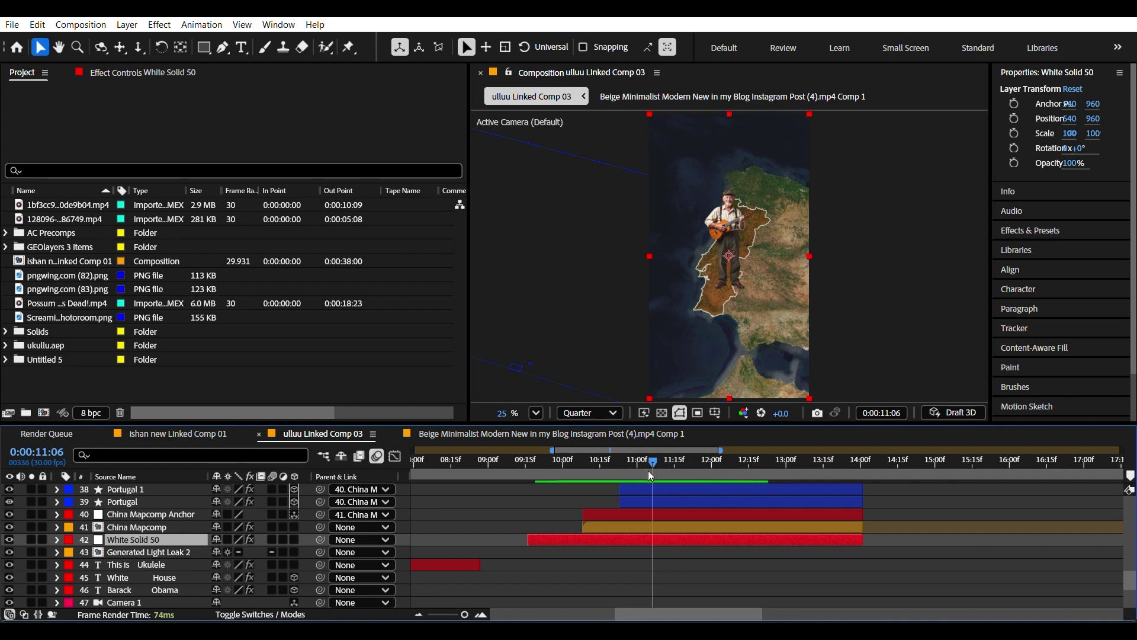
left_click_drag(648, 470, 623, 477)
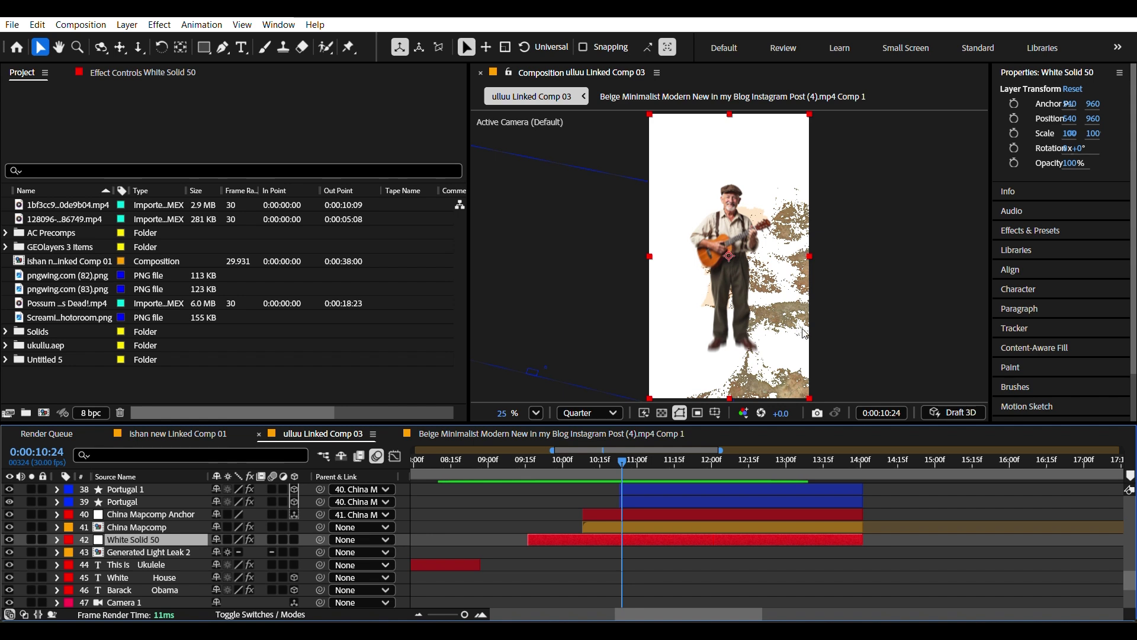
left_click(645, 557)
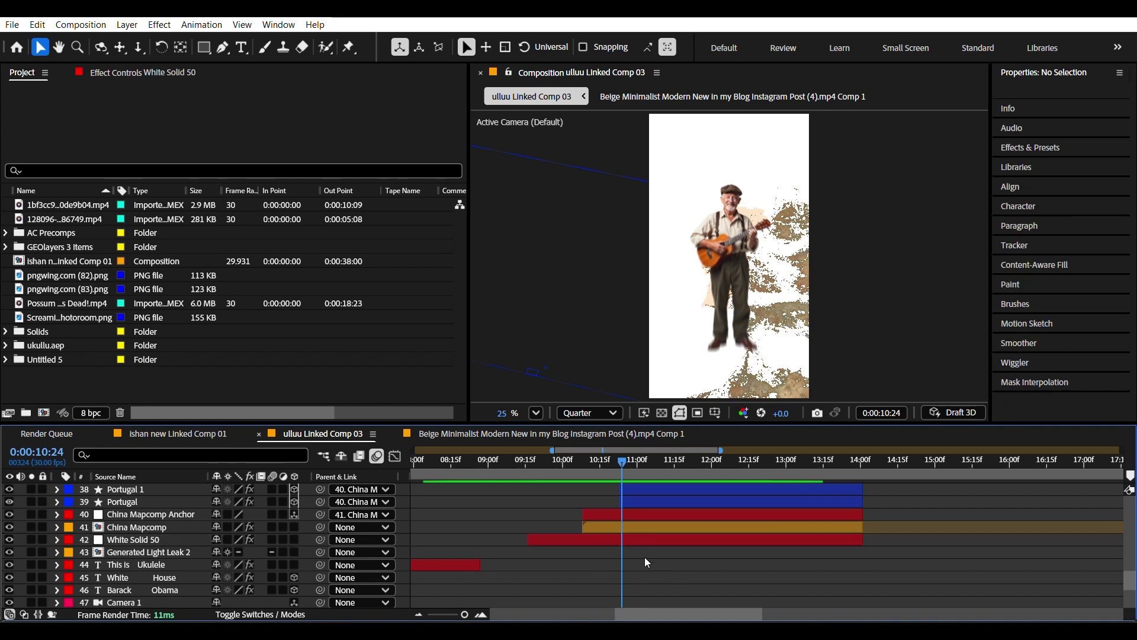
Add a second Gradient Wipe effect to White Solid 50, remove it, and clear the layer selection
left_click(624, 543)
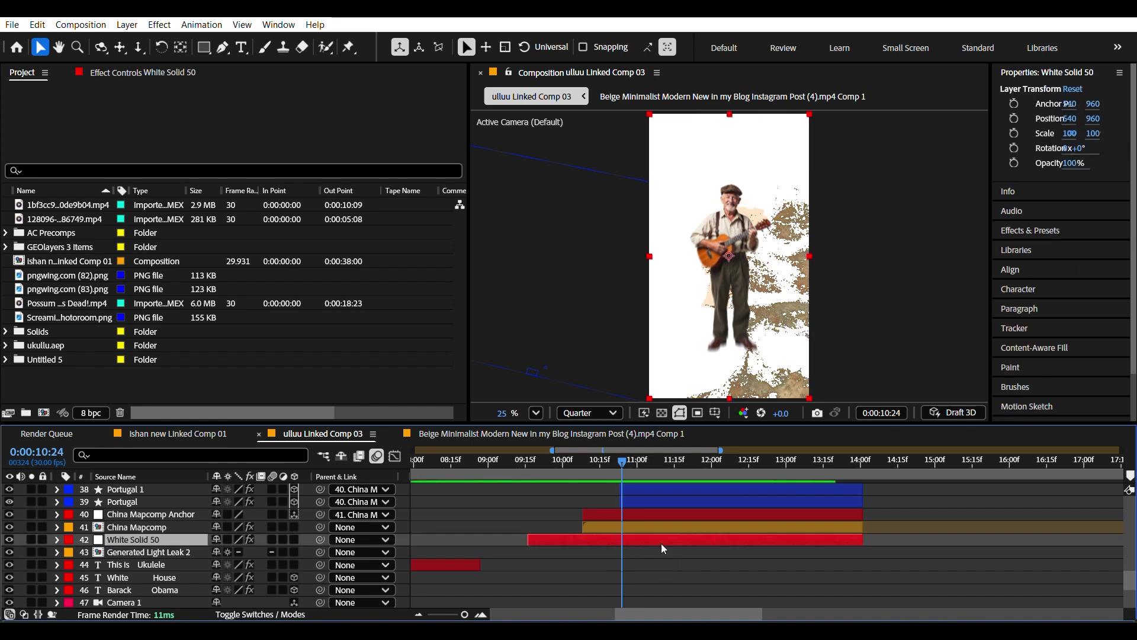
key("ctrl+space")
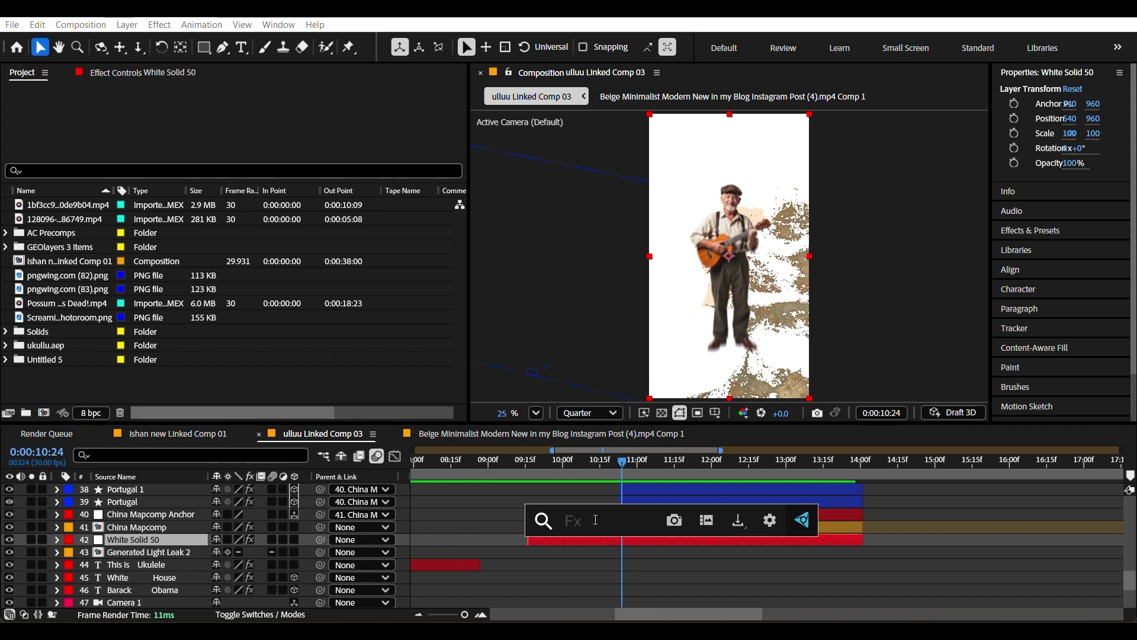
type("gra")
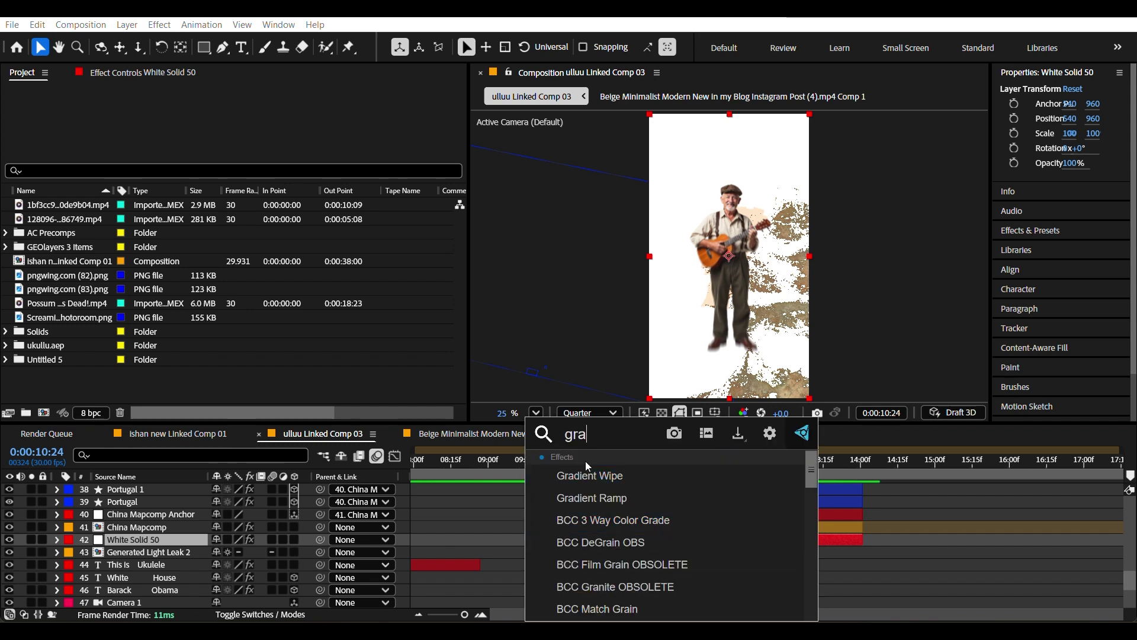
left_click(590, 476)
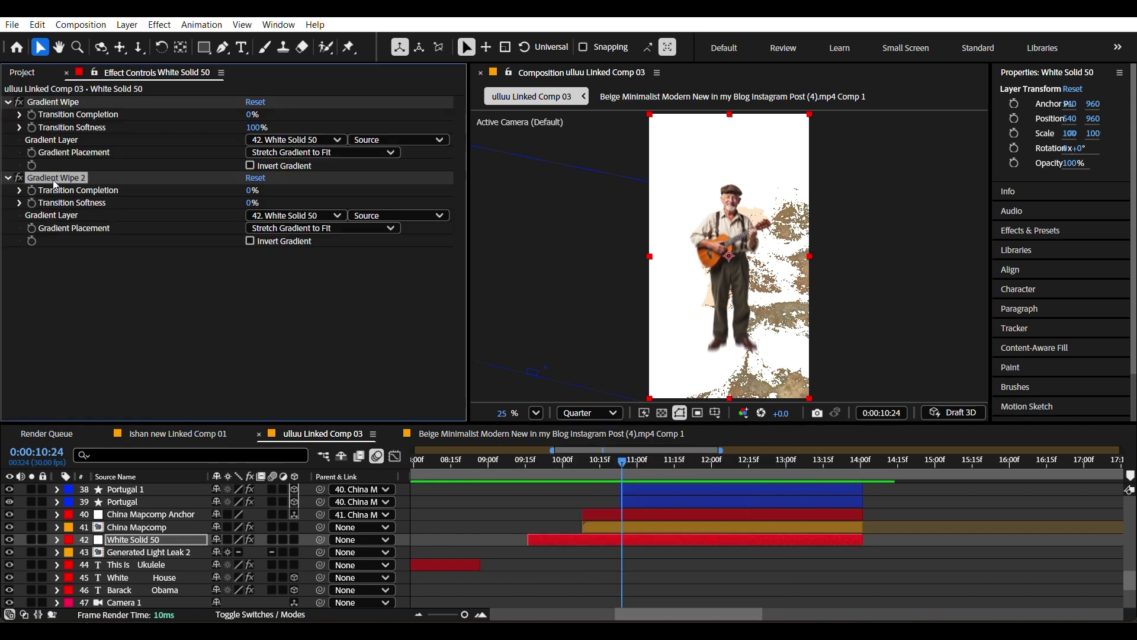
key("Delete")
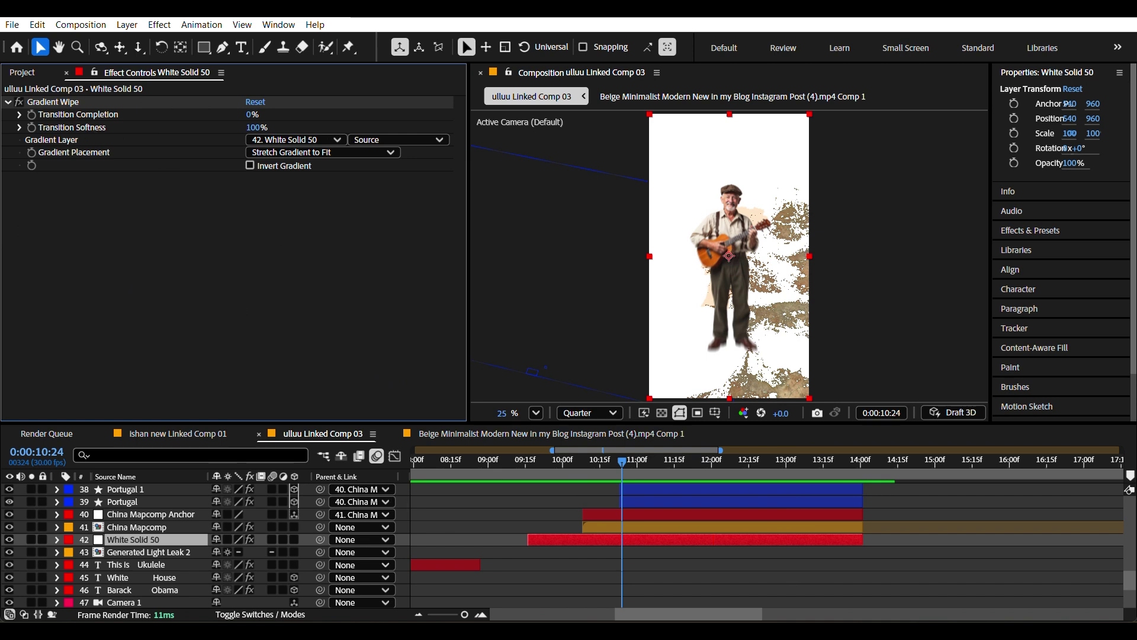
left_click(691, 604)
left_click(635, 541)
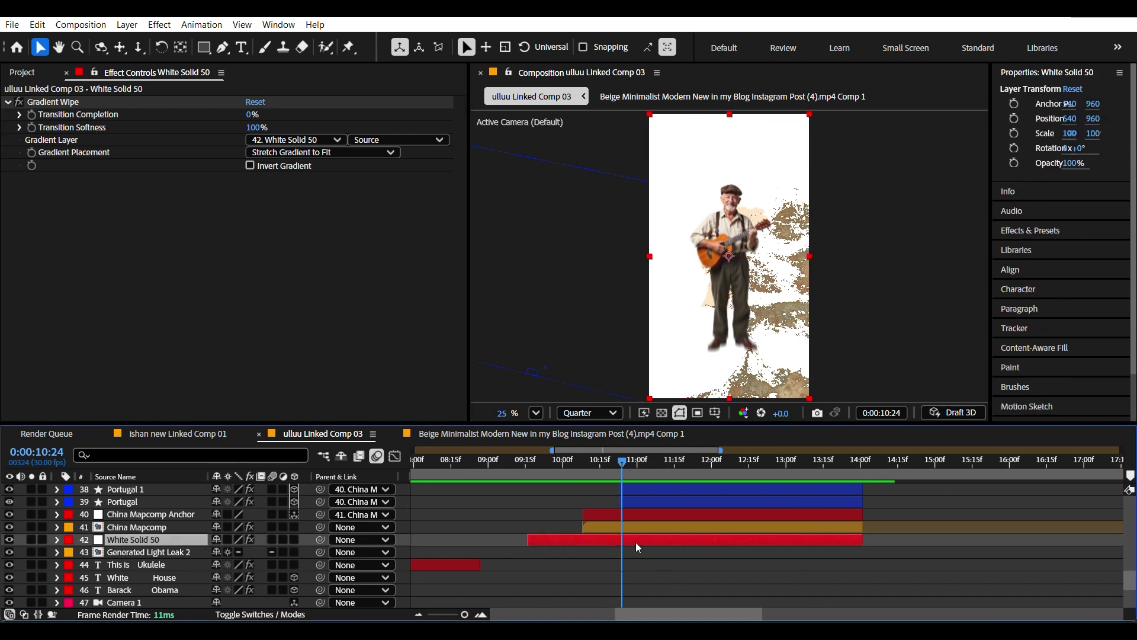
left_click(661, 564)
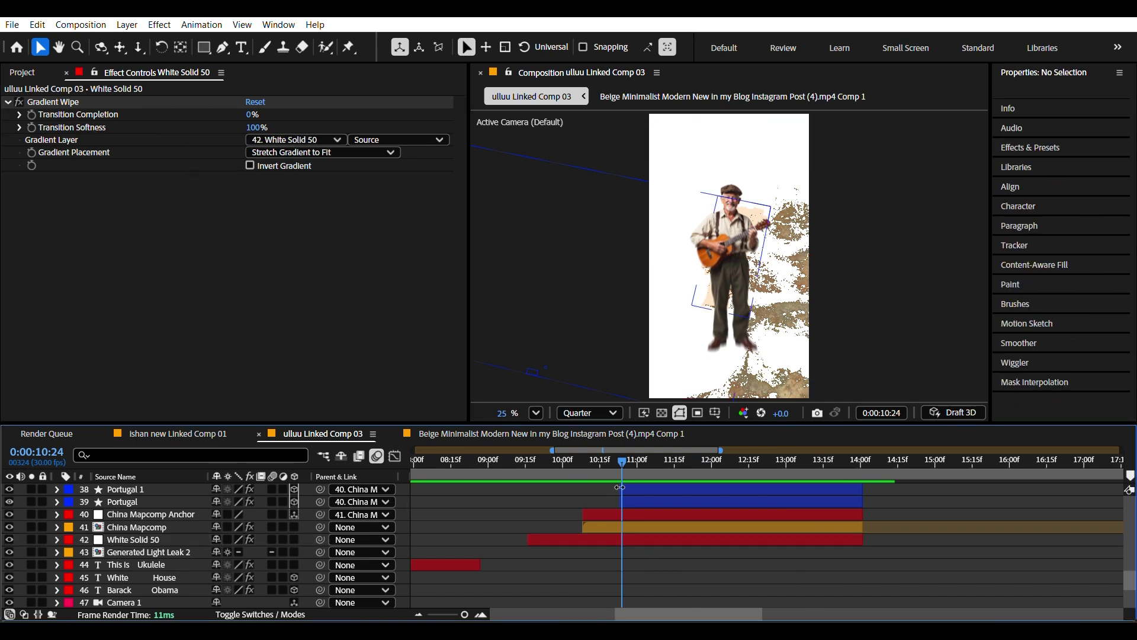
Preview the map transition up to 0:00:11:11, return to 0:00:10:23, and examine the Flickering Opacity In effect on the Portugal 1 layer
left_click_drag(621, 464, 664, 484)
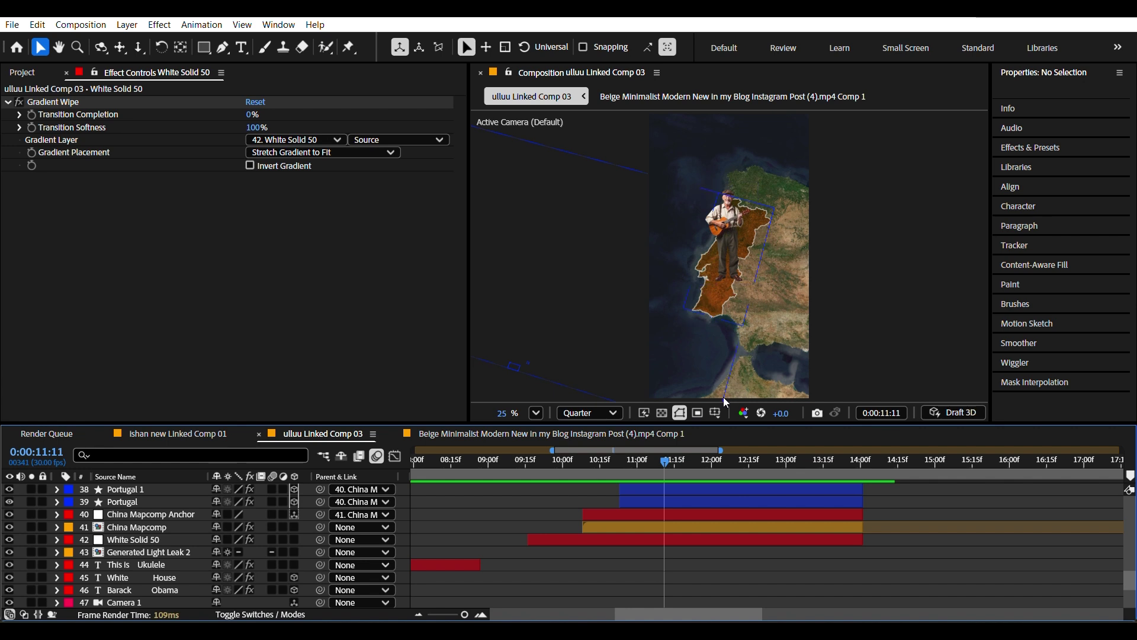
left_click_drag(661, 474, 616, 472)
scroll(638, 508, "up", 2)
left_click(649, 537)
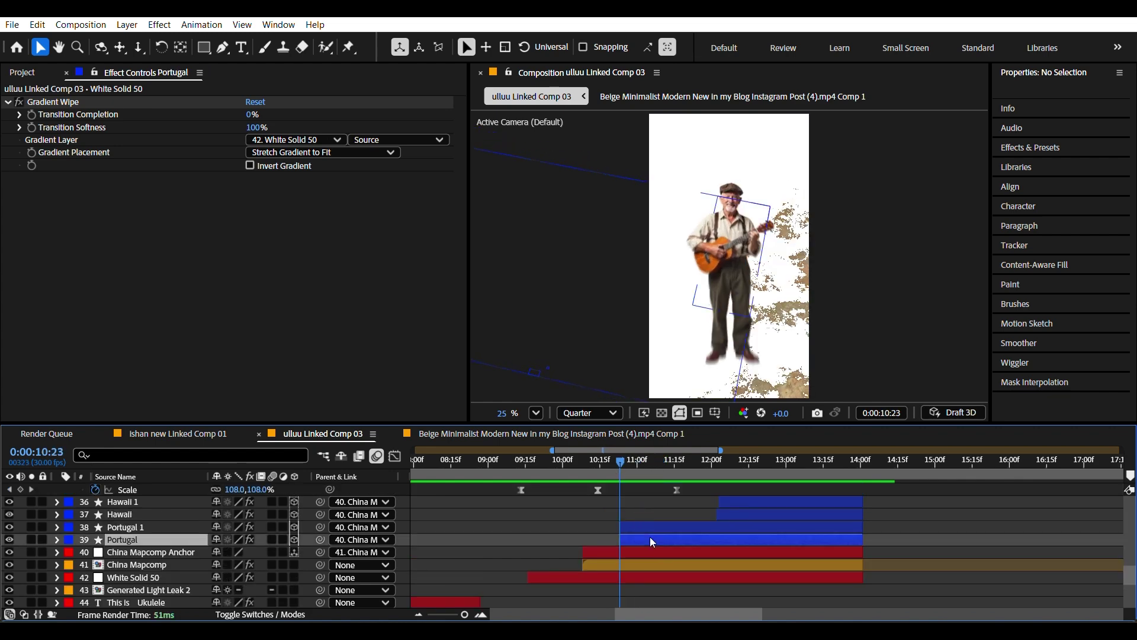
left_click(641, 529)
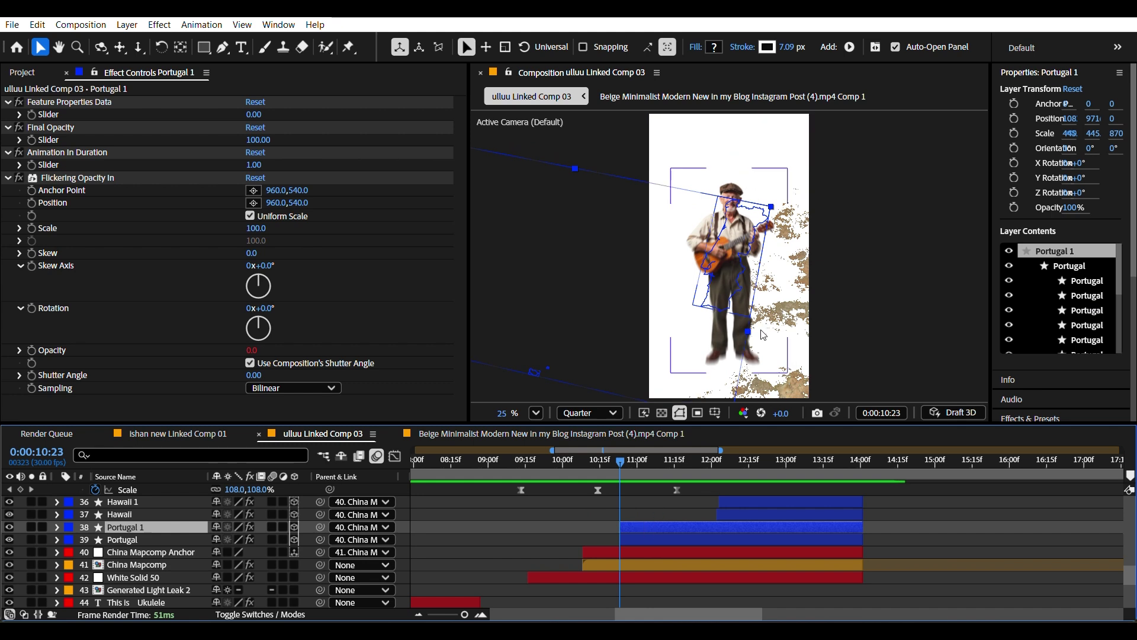
left_click(77, 178)
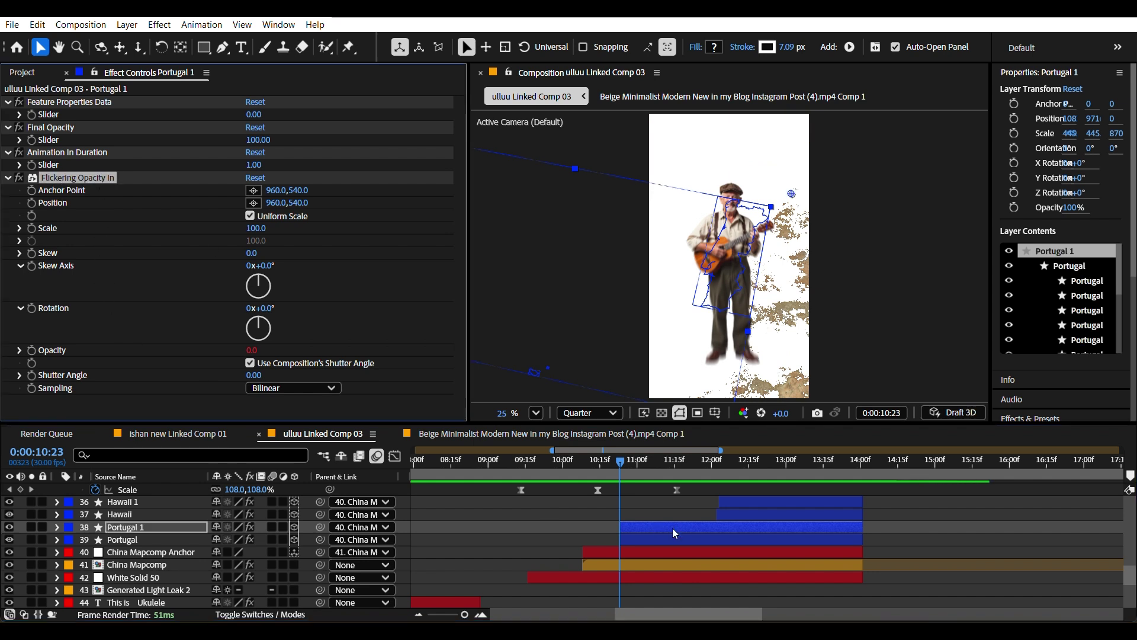
Search the effects and presets for "flick" to find Flickering Opacity - at layer in, and clear the Portugal 1 layer selection
left_click(632, 528)
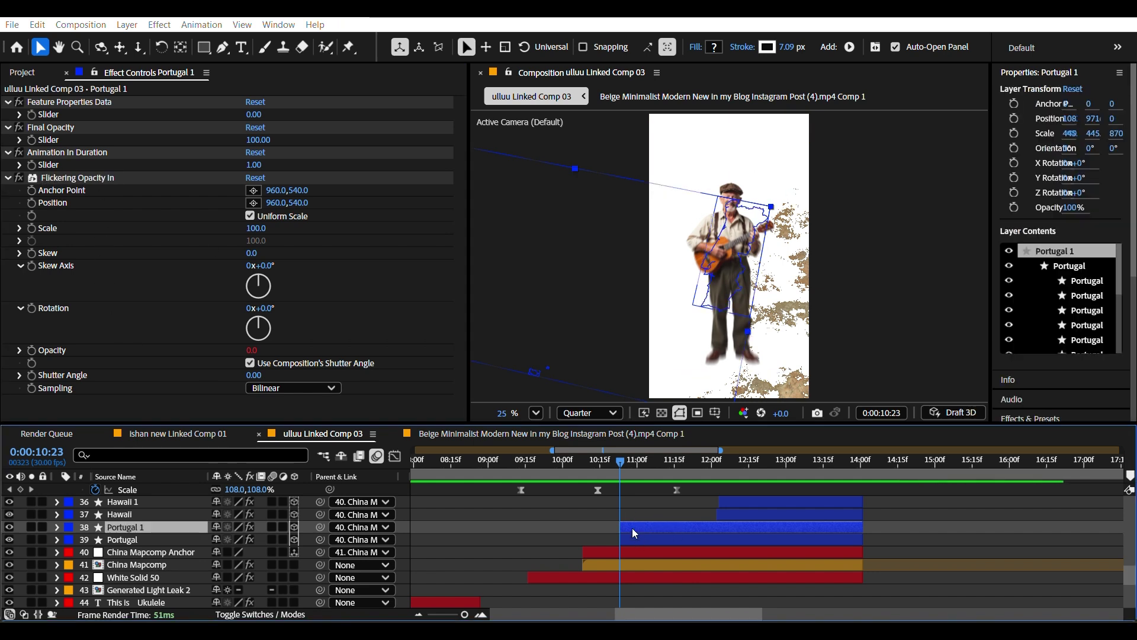
key("ctrl+space")
type("fl")
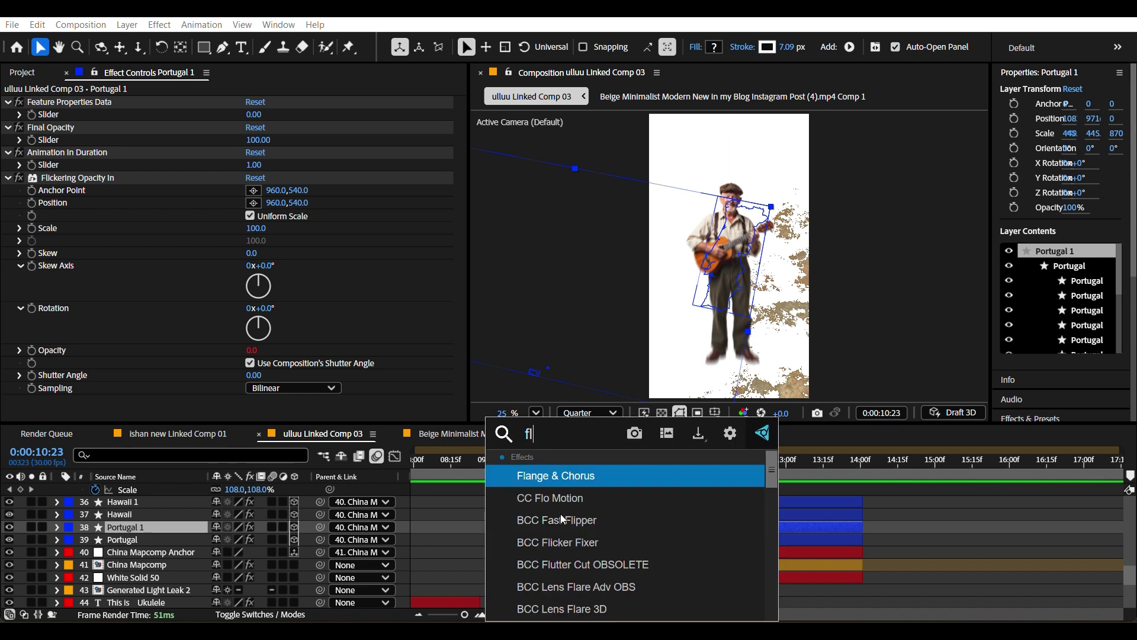
type("ick")
scroll(574, 554, "down", 5)
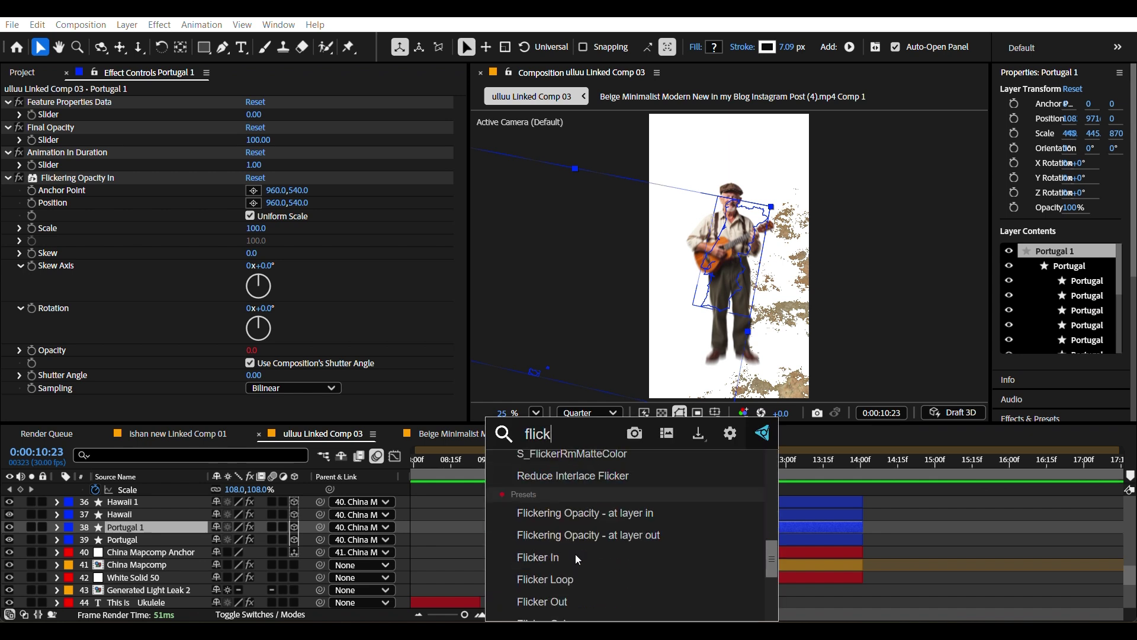
scroll(610, 545, "up", 3)
scroll(622, 542, "down", 1)
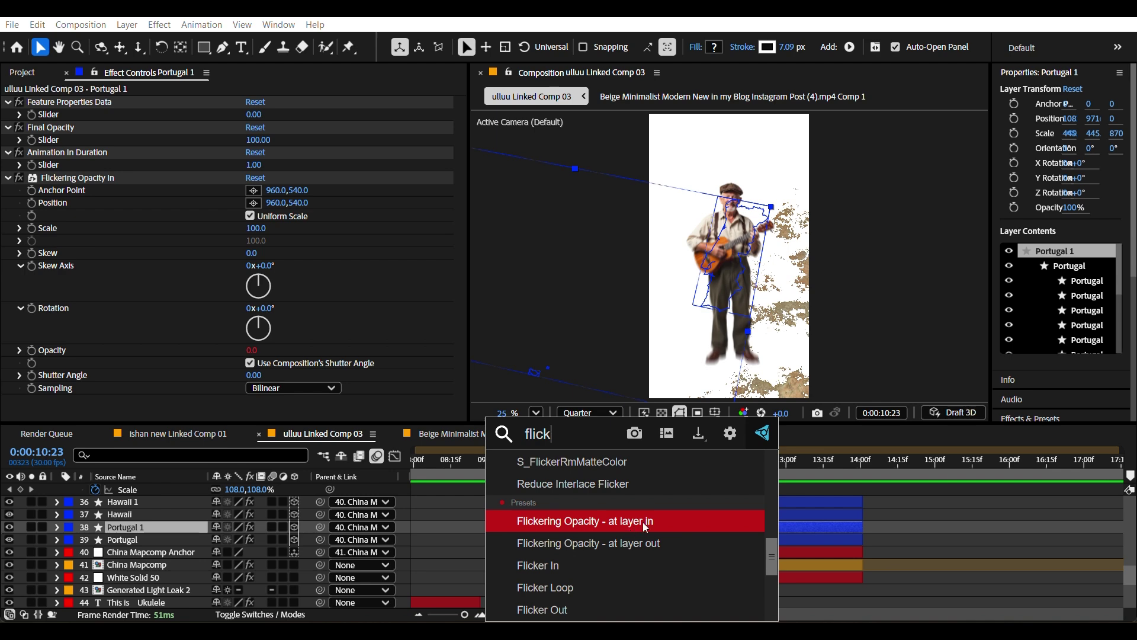
left_click(663, 525)
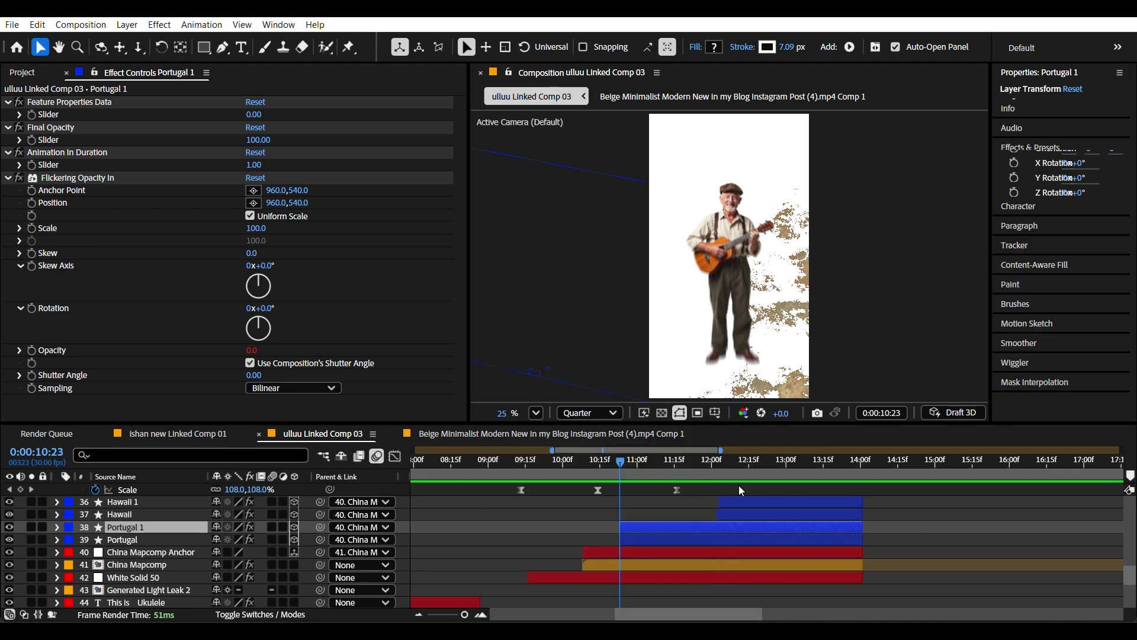
left_click(656, 495)
Scrub through the Portugal-to-Hawaii map animation past 0:00:13:16 and 0:00:14:01, and continue to 0:00:17:01
left_click_drag(623, 464, 829, 527)
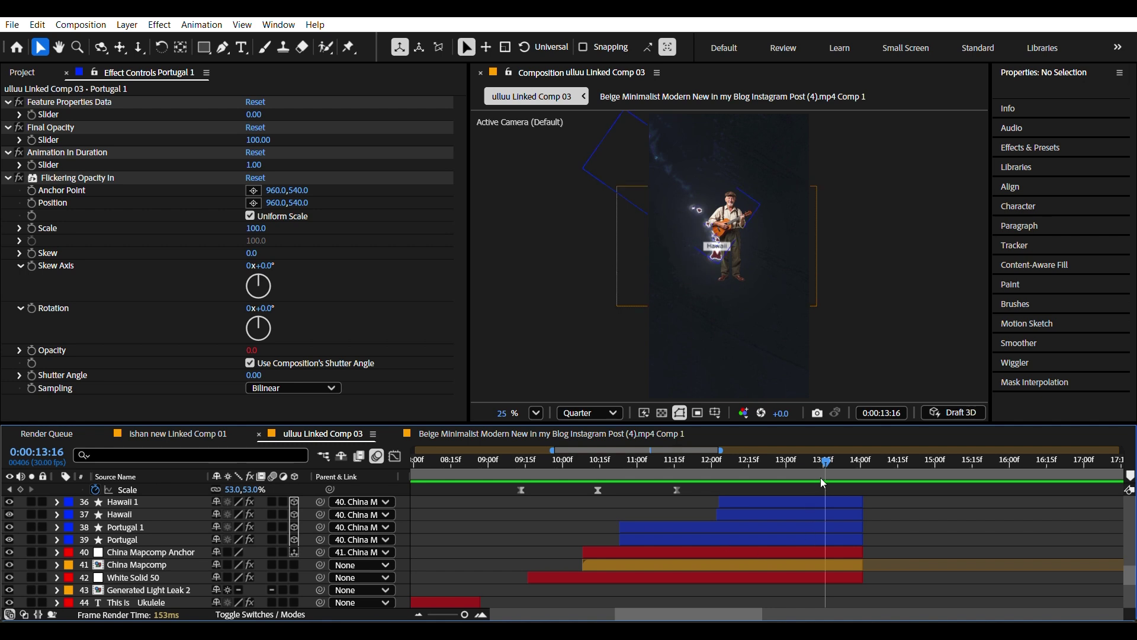
left_click_drag(834, 468, 862, 473)
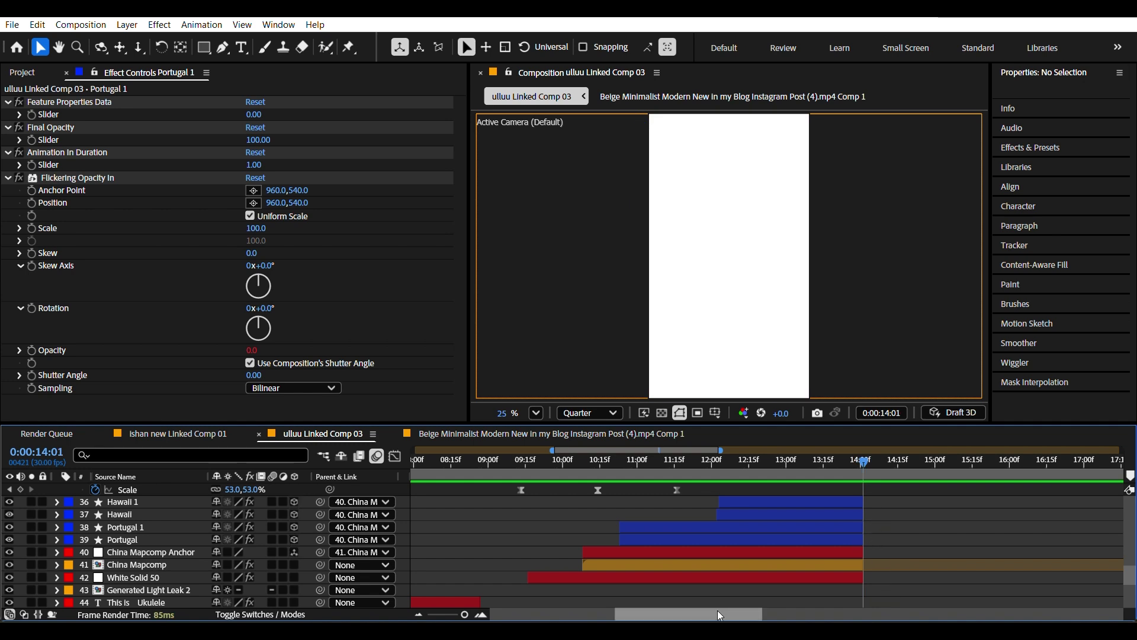
left_click_drag(730, 617, 760, 616)
scroll(786, 542, "up", 3)
scroll(774, 528, "down", 3)
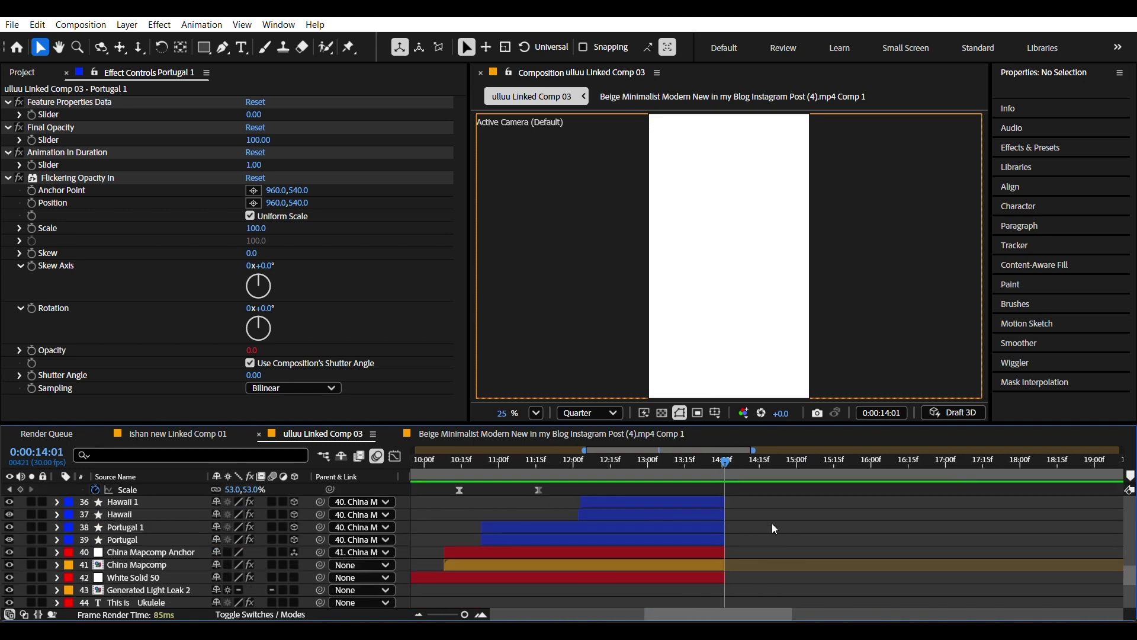
left_click_drag(732, 463, 948, 509)
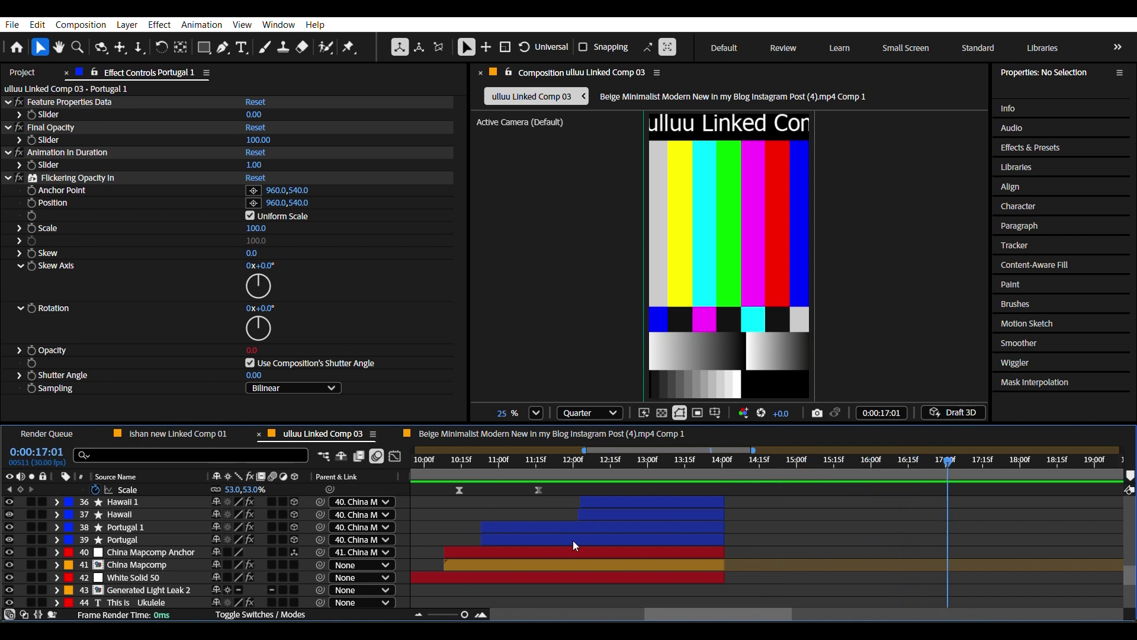
Replay the map animation from 0:00:10:22, and scrub through the following ukulele scenes up to 0:00:28:05
left_click(558, 461)
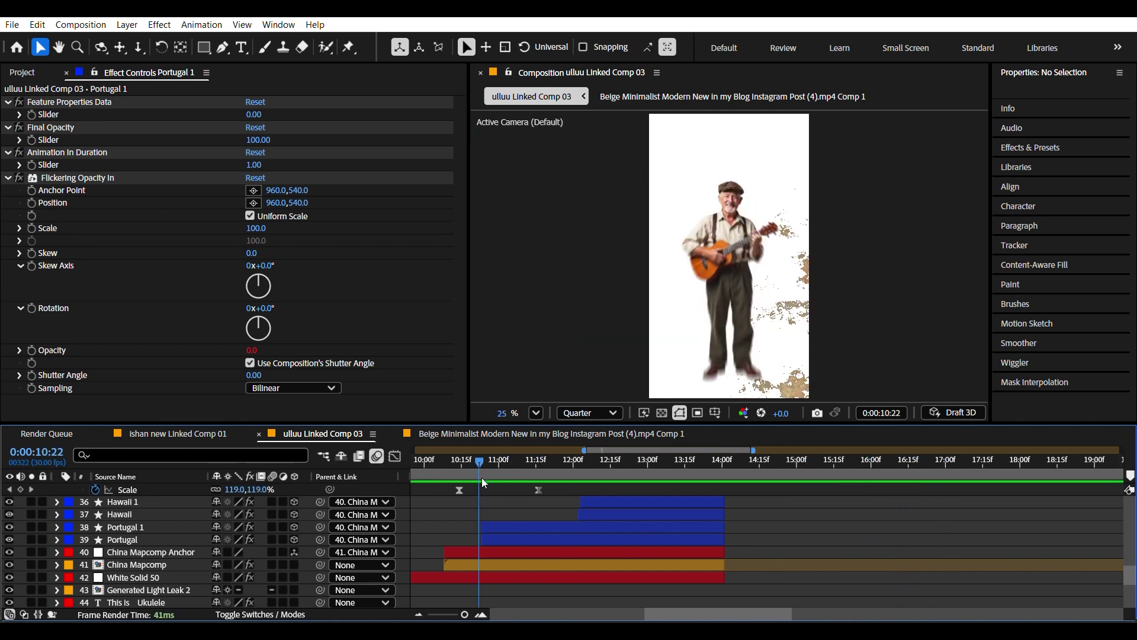
key("space")
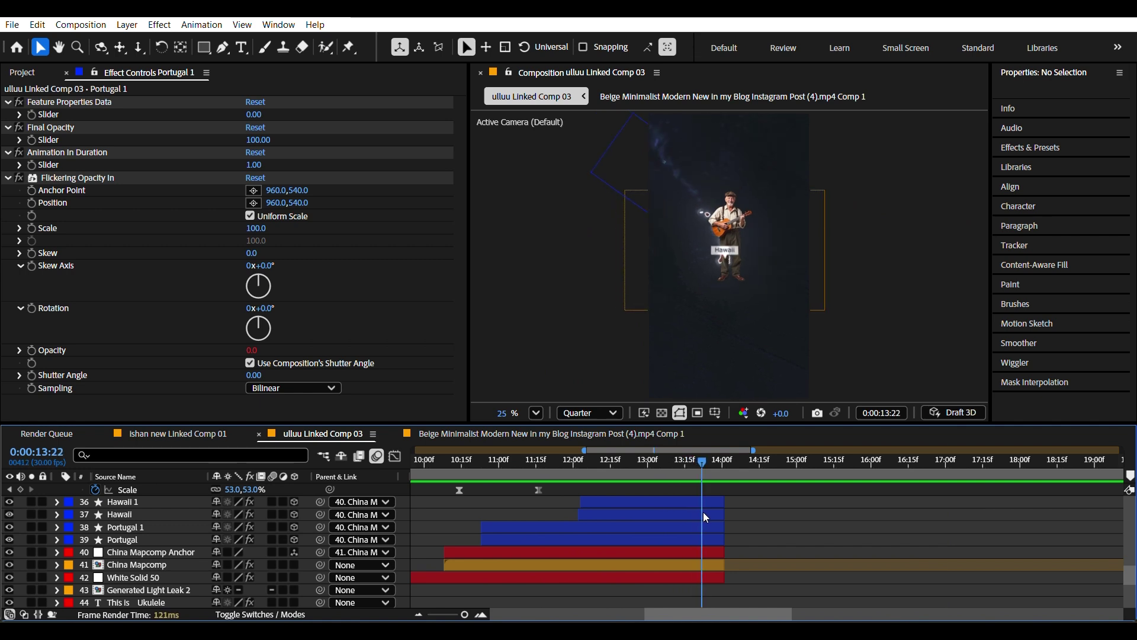
left_click_drag(696, 514, 1010, 562)
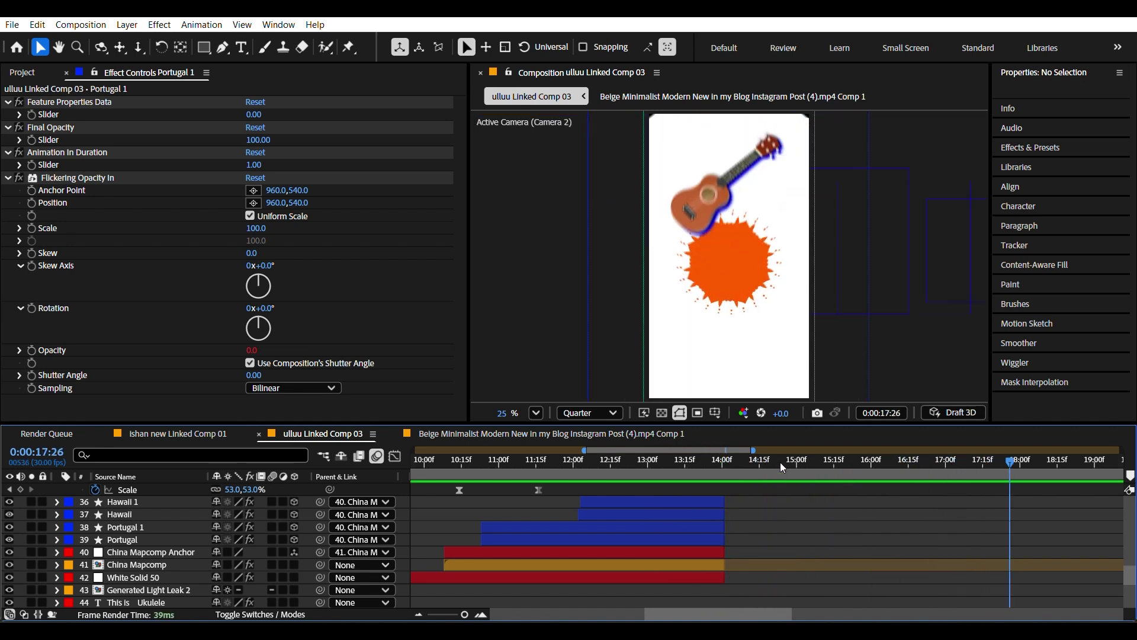
left_click_drag(753, 450, 906, 450)
left_click_drag(735, 461, 1117, 488)
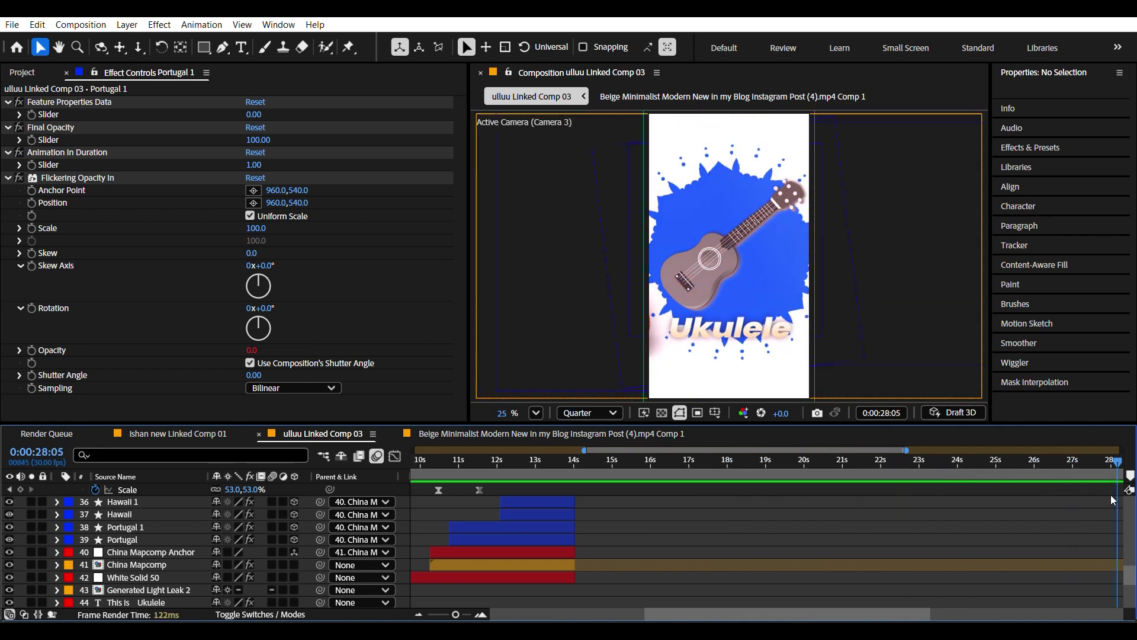
Show the timeline from its start, return the playhead to 0:00:10:07, and examine the composition's layer stack down to Pre-comp 1
left_click_drag(584, 450, 413, 450)
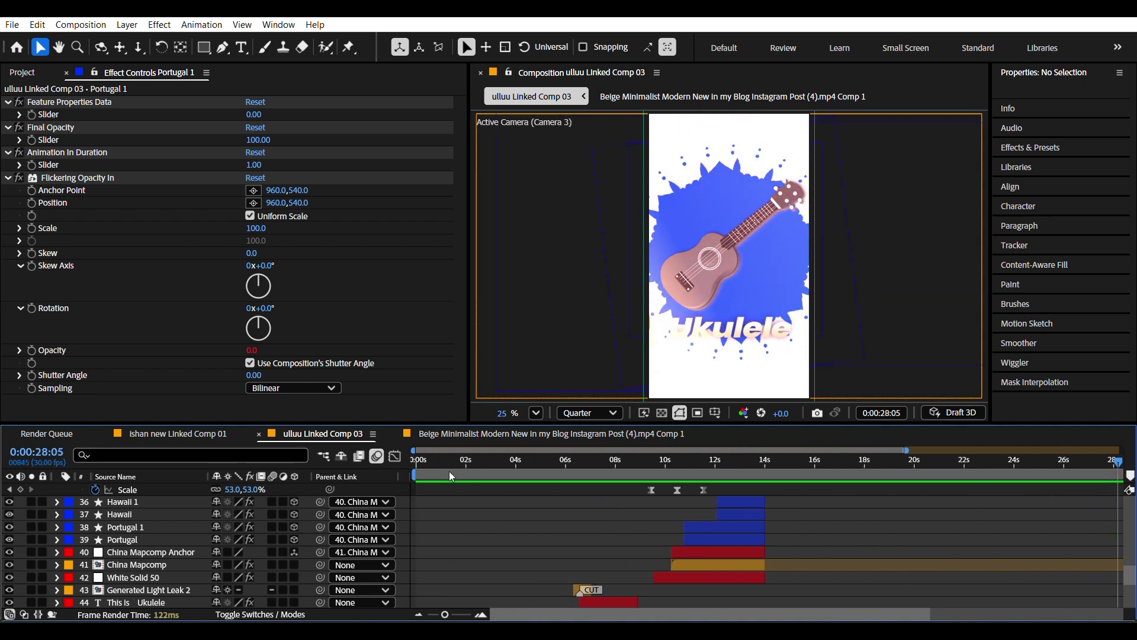
left_click(594, 461)
left_click_drag(616, 468, 671, 480)
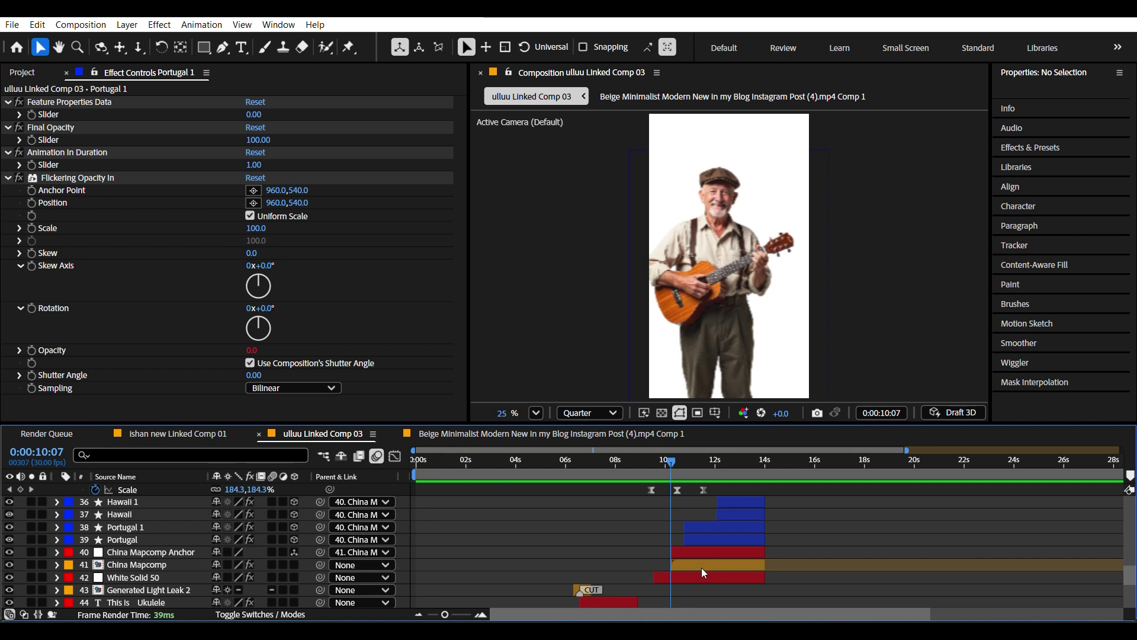
scroll(753, 542, "down", 5)
scroll(758, 539, "down", 1)
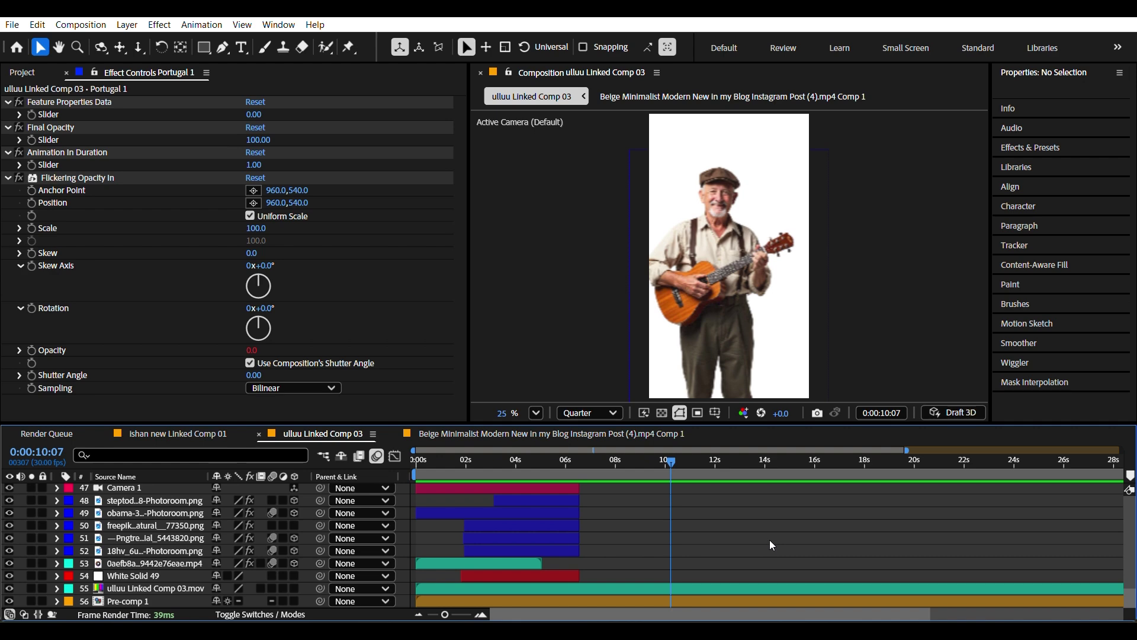
scroll(769, 538, "up", 6)
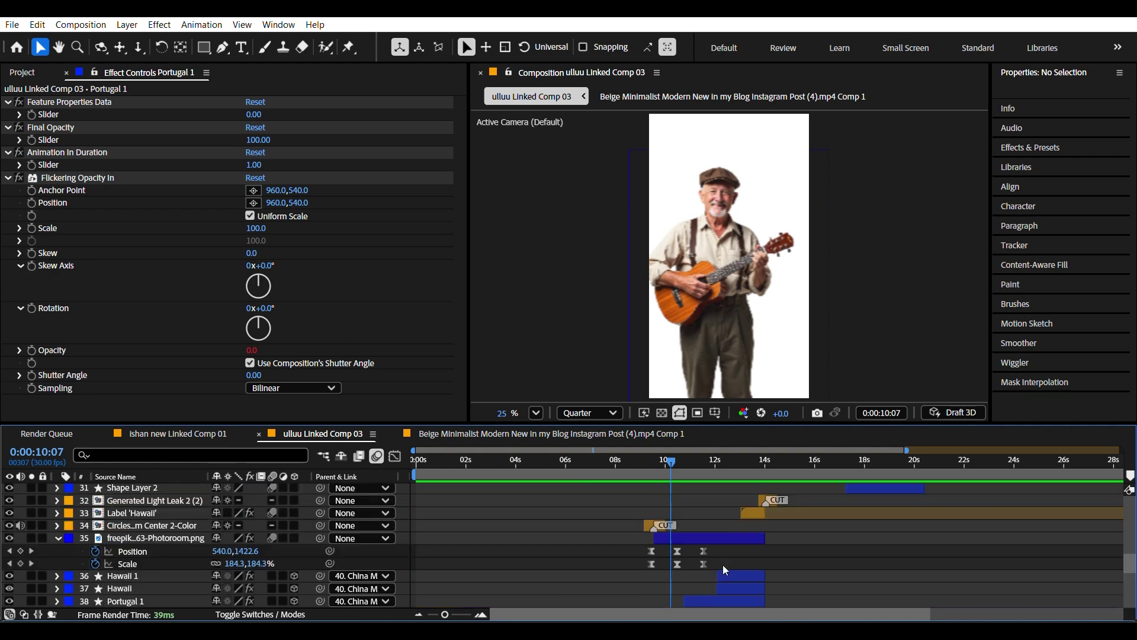
scroll(724, 574, "down", 6)
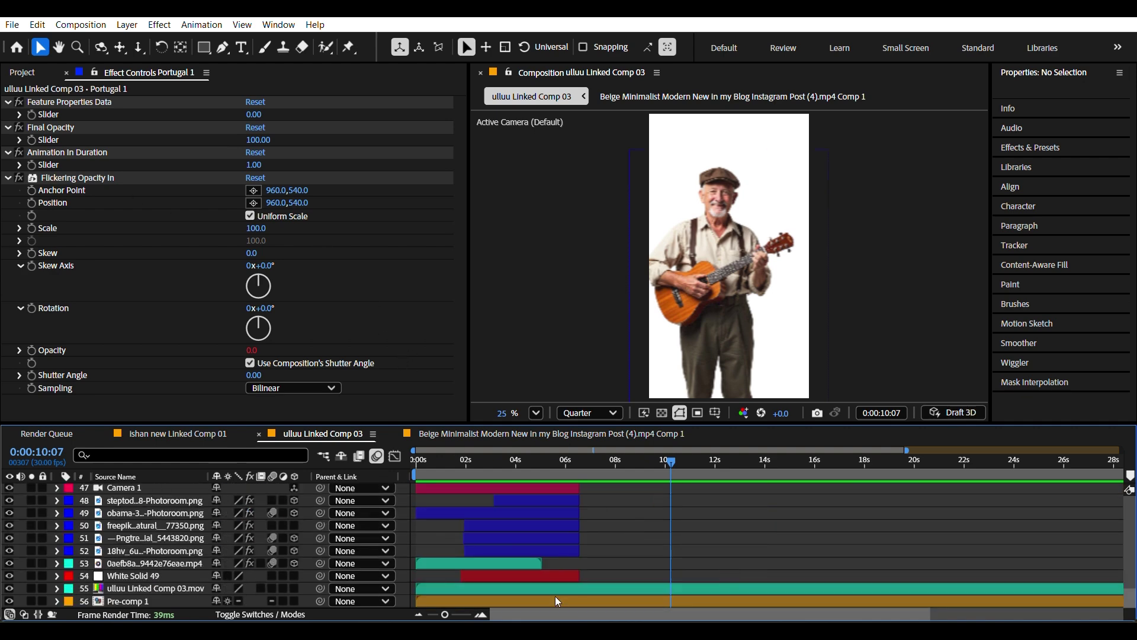
scroll(710, 545, "up", 6)
Scrub from the Hawaii light-leak transition at 0:00:13:29 to the newspaper scene at 0:00:29:13, and examine the layer stack again
left_click_drag(673, 468, 766, 485)
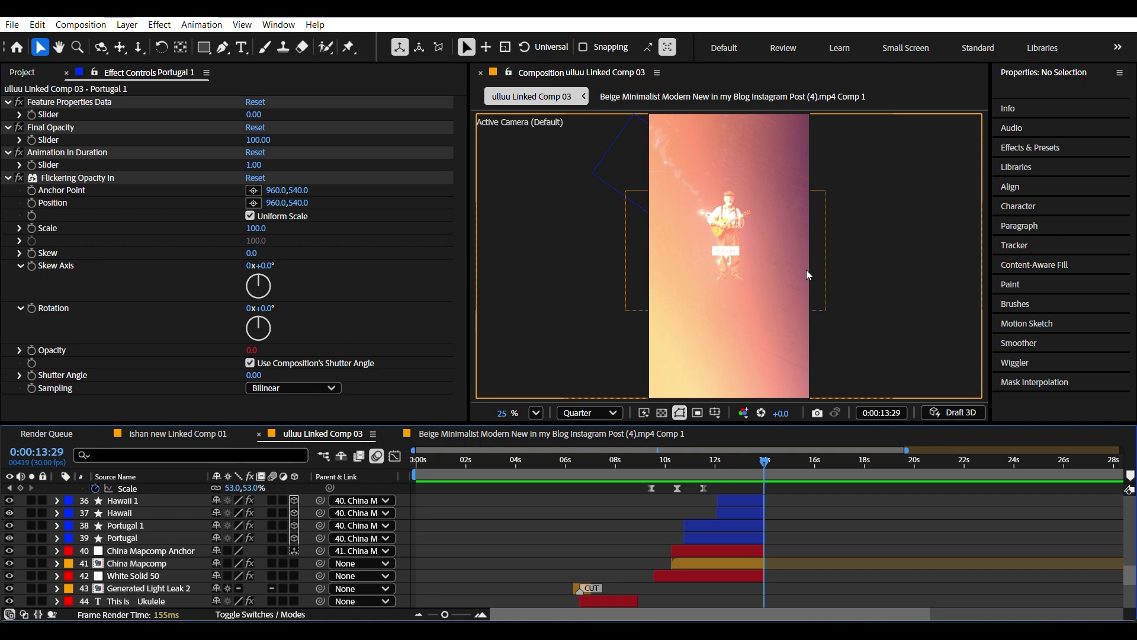
left_click_drag(763, 474, 856, 549)
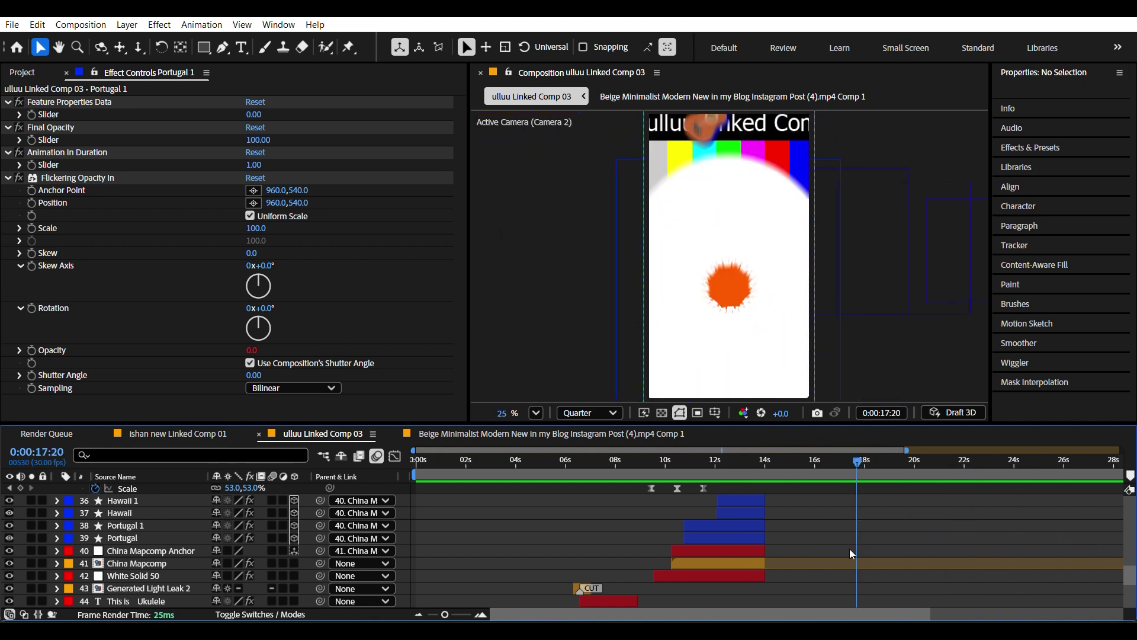
left_click_drag(764, 452, 1005, 459)
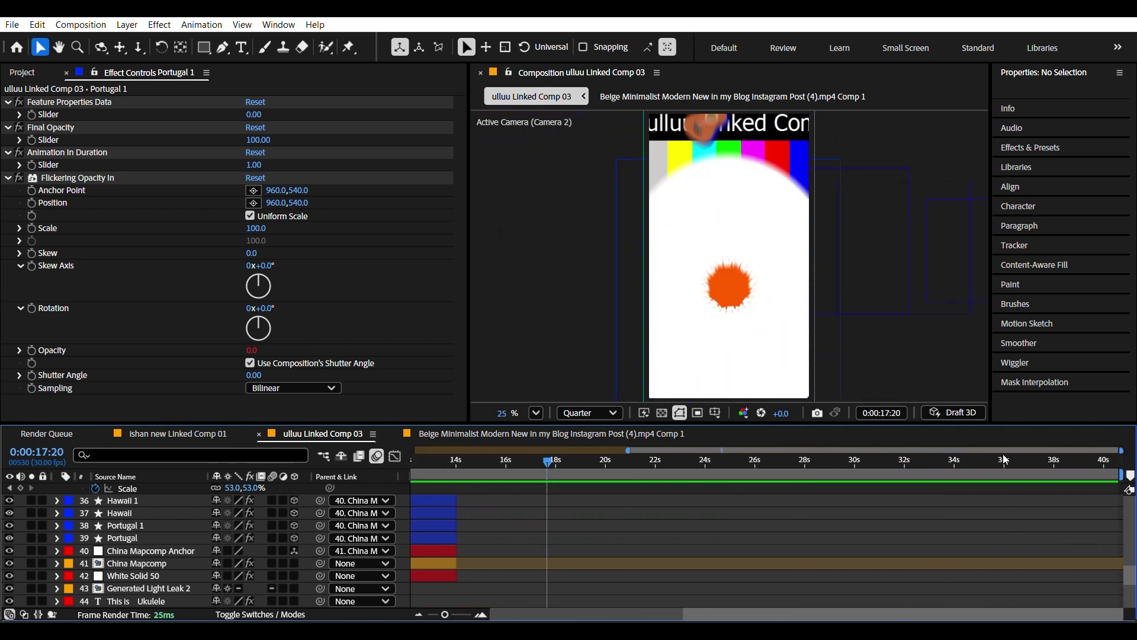
left_click_drag(566, 468, 850, 527)
left_click_drag(628, 450, 413, 451)
left_click_drag(479, 468, 926, 526)
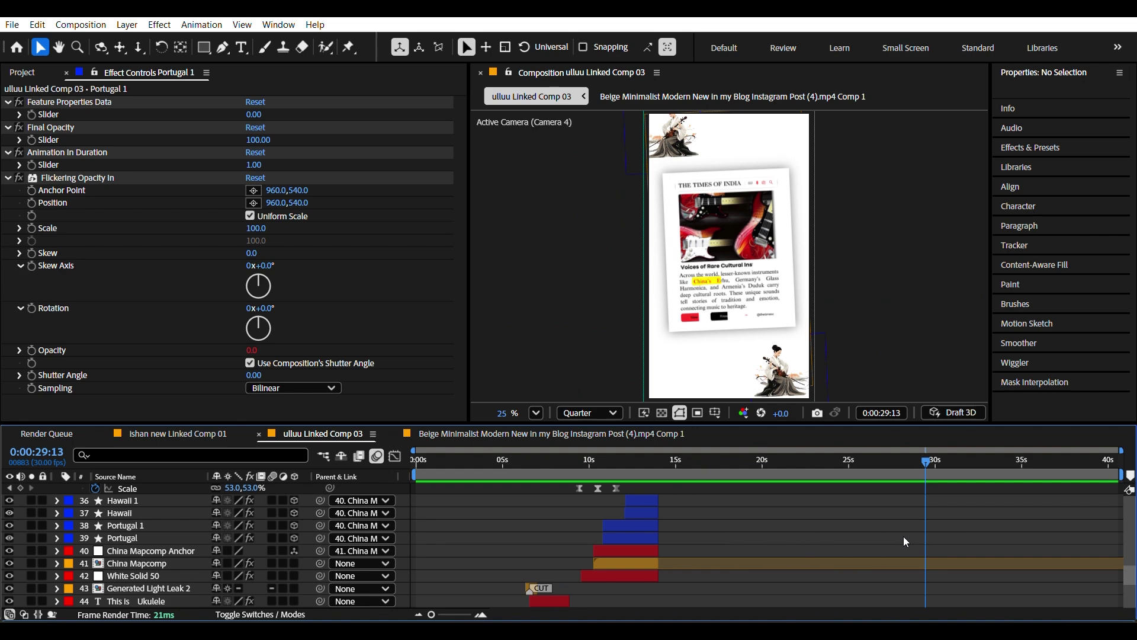
scroll(854, 533, "down", 5)
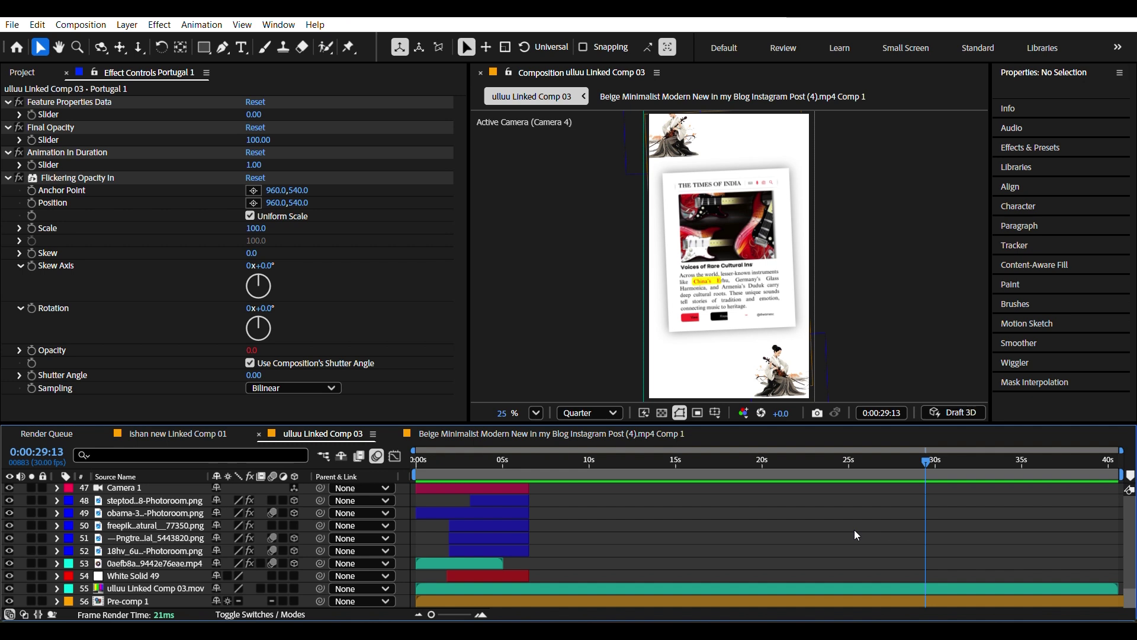
scroll(741, 539, "up", 8)
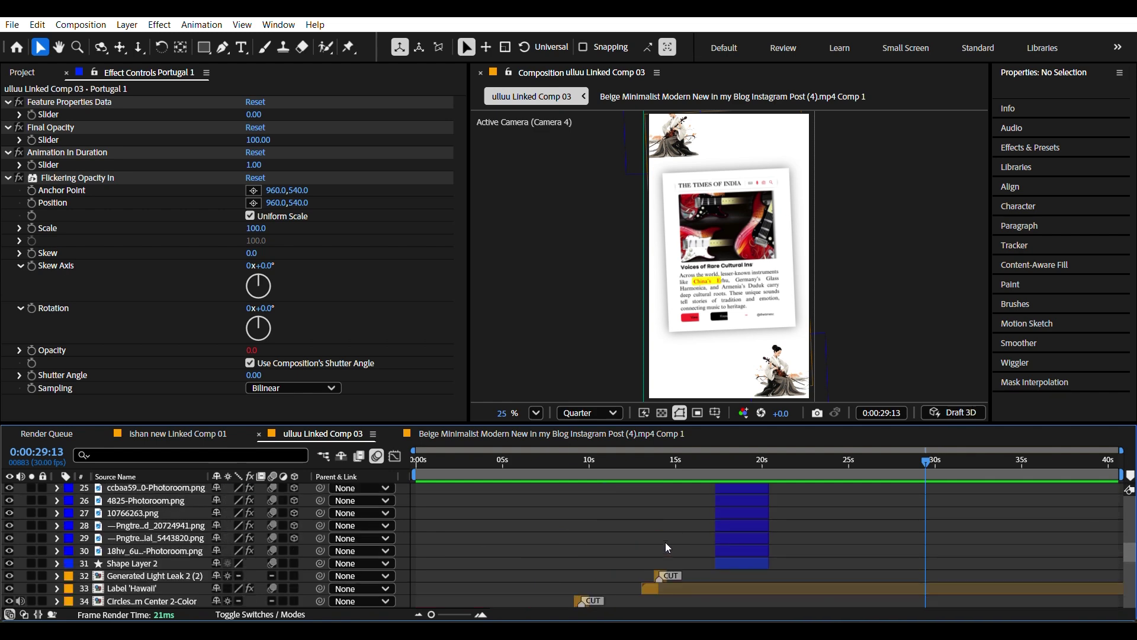
Open the GEOlayers 3 extension, look through its recent projects, and dismiss the start screen to reach the China Mapcomp
left_click(279, 25)
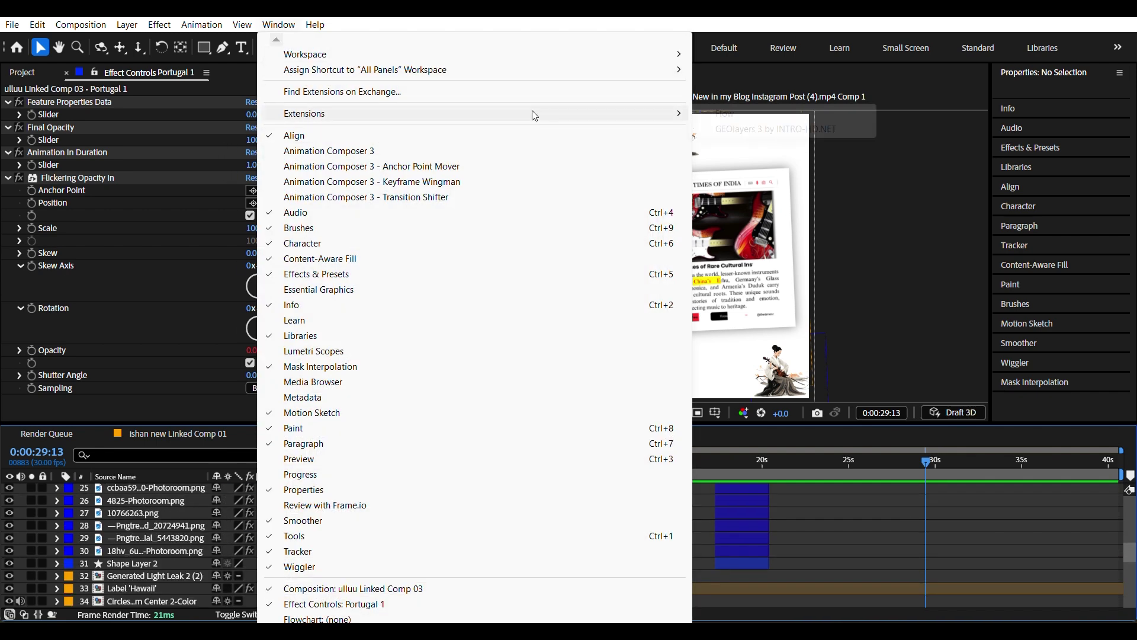
left_click(770, 130)
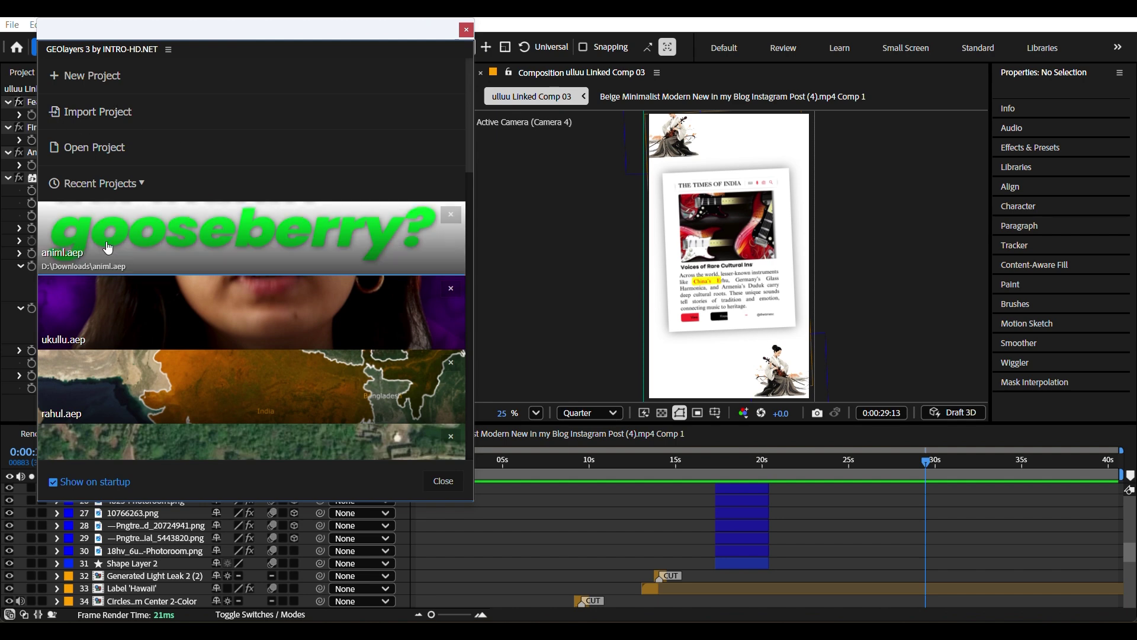
scroll(261, 249, "down", 5)
scroll(263, 259, "up", 5)
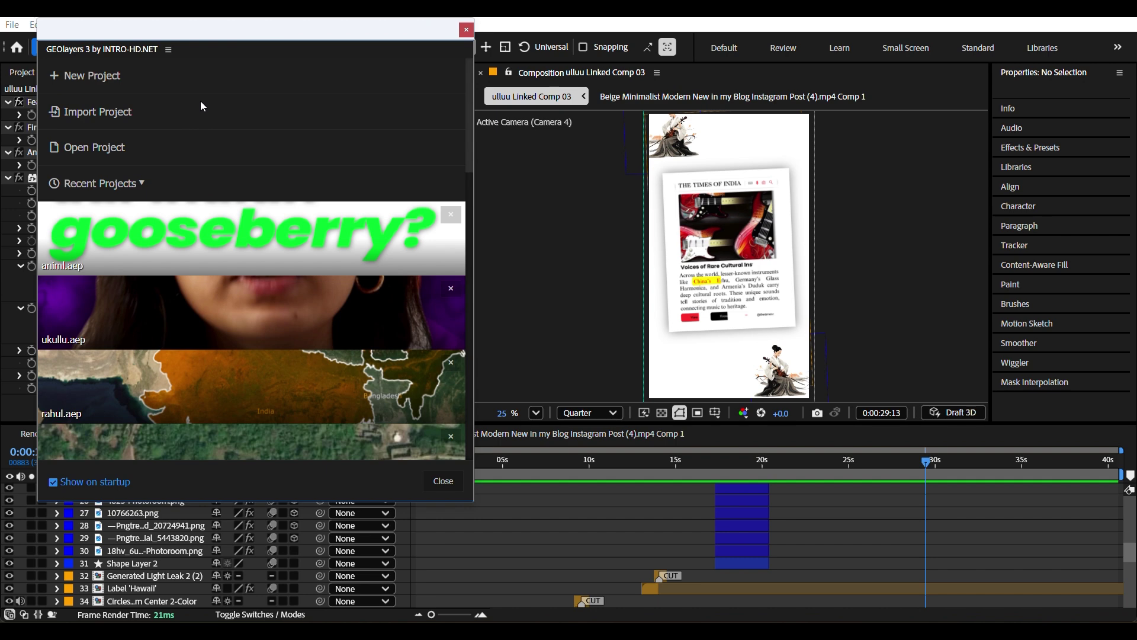
left_click(444, 481)
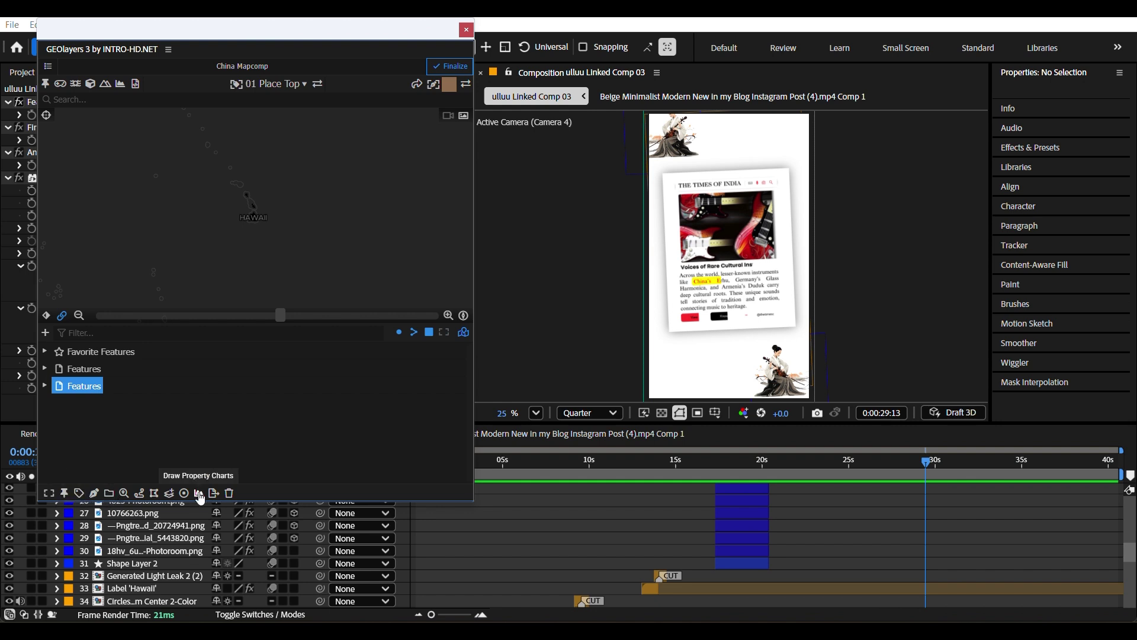
Move the playhead to 0:00:19:17, show the GEOlayers mapcomp list, and shift its window clear of the composition preview
left_click_drag(753, 474, 754, 533)
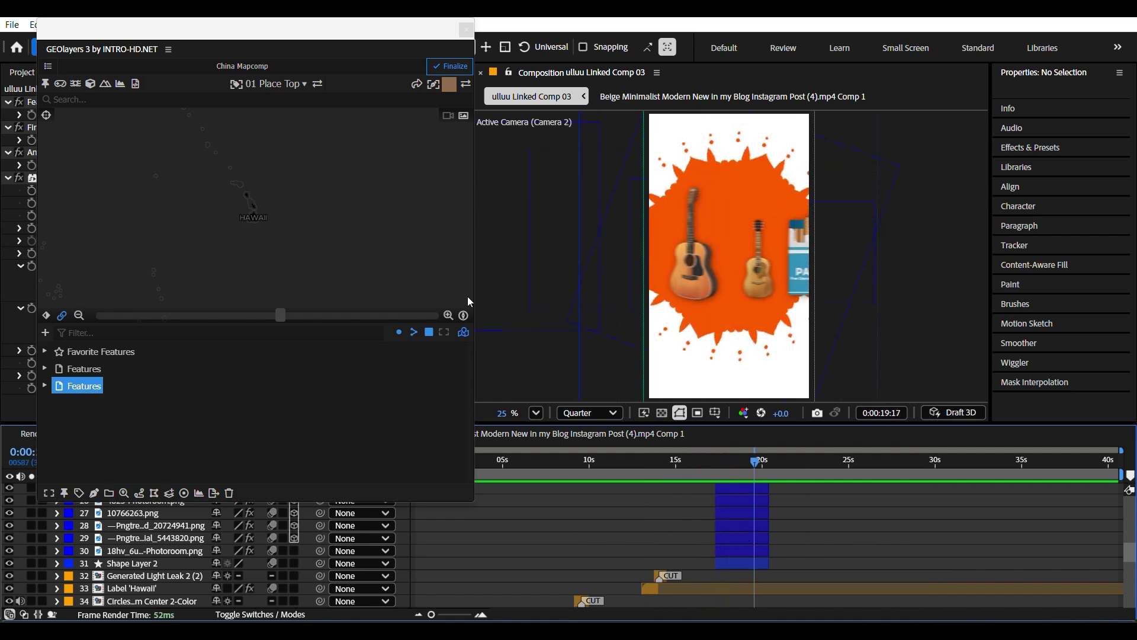
left_click(48, 66)
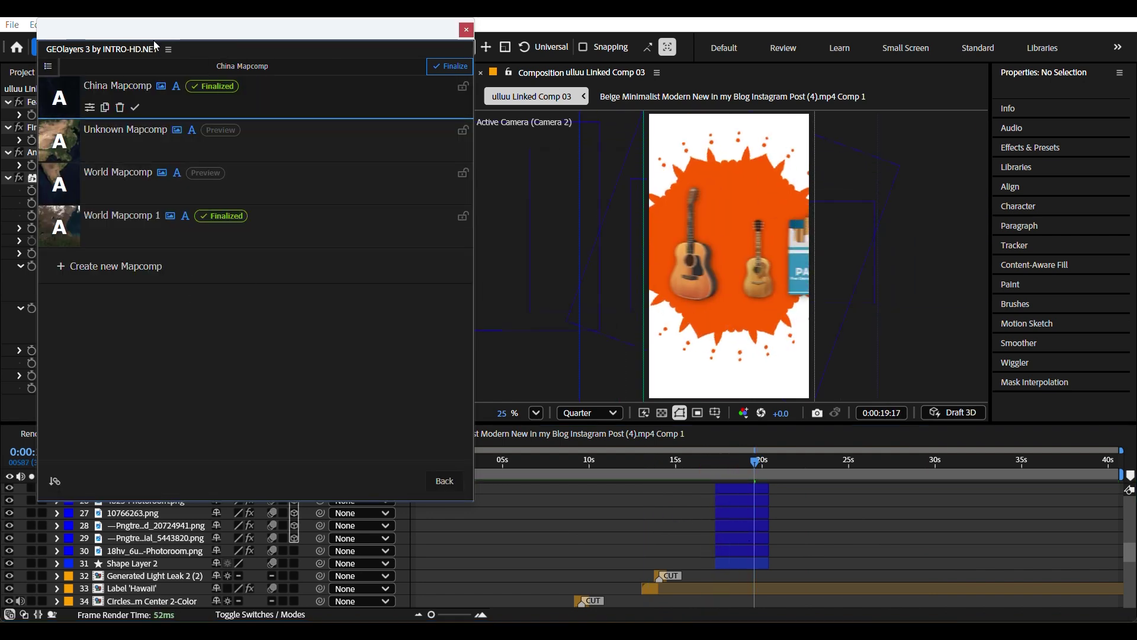
left_click_drag(332, 37, 291, 41)
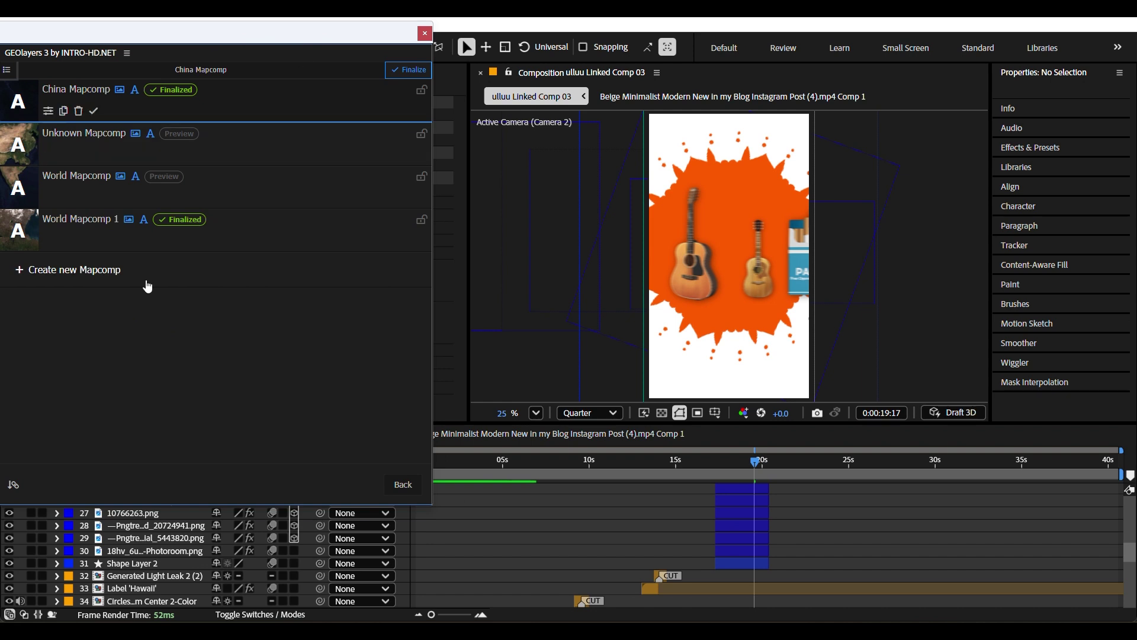